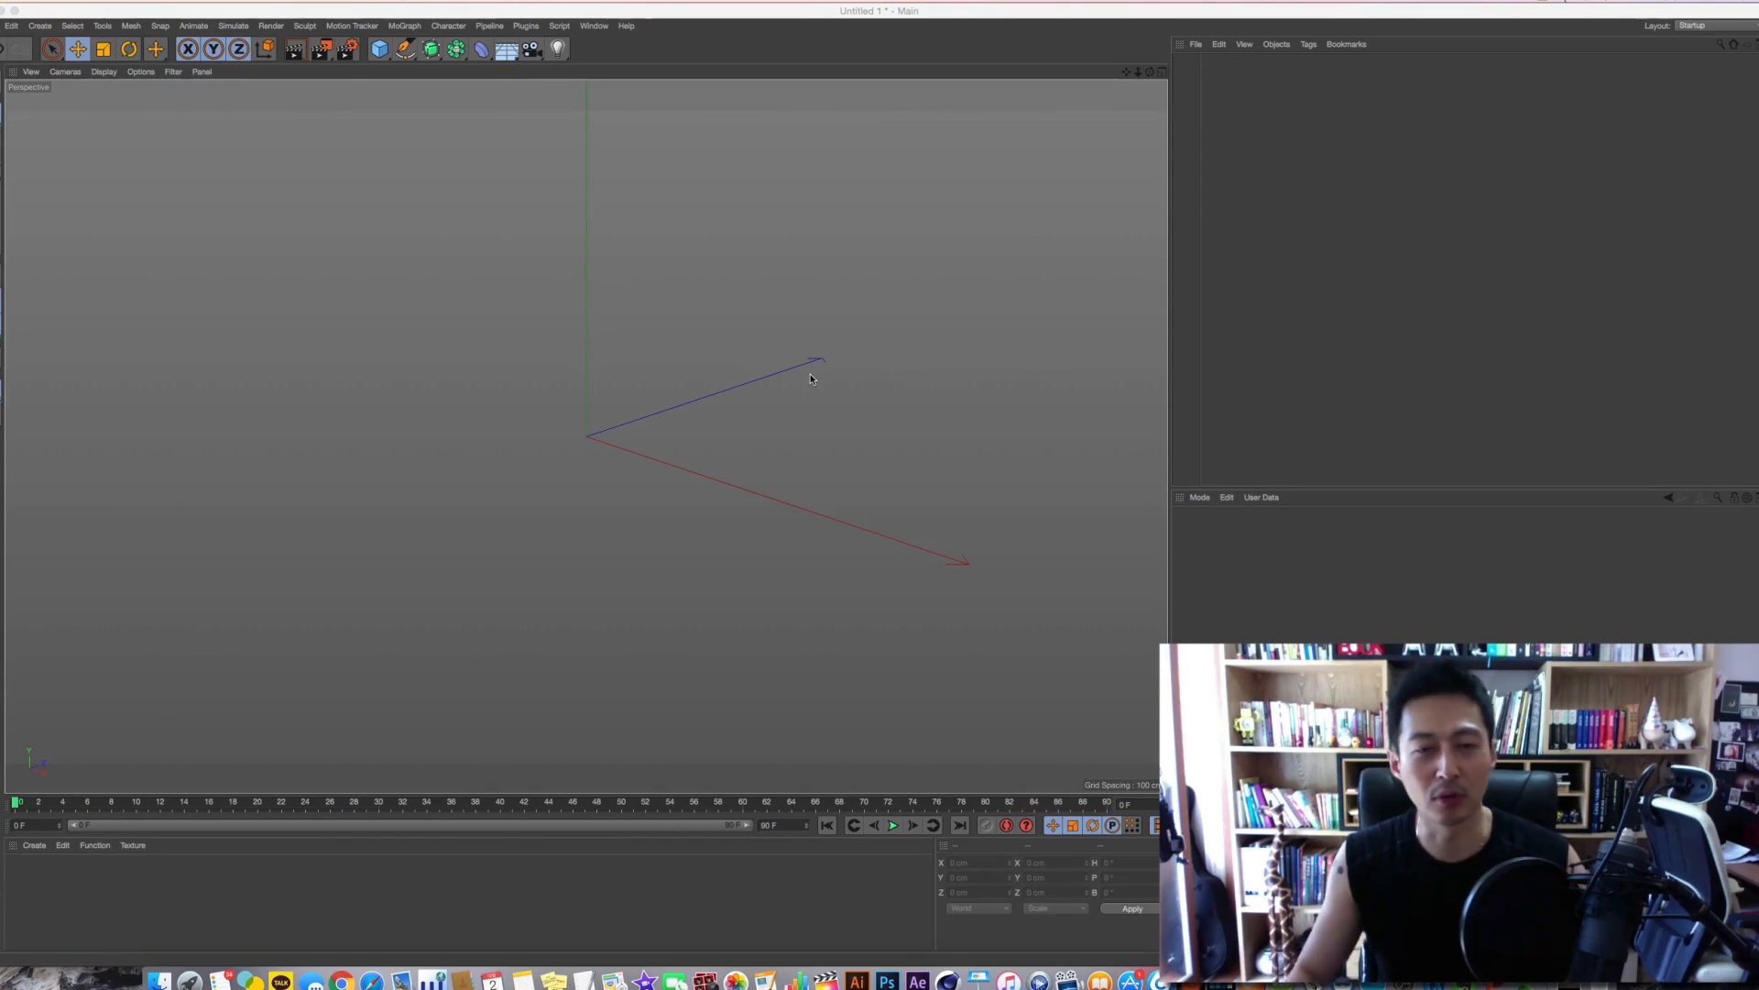
Create a new material and open it in the Material Editor, placed clear of the material list
click(838, 360)
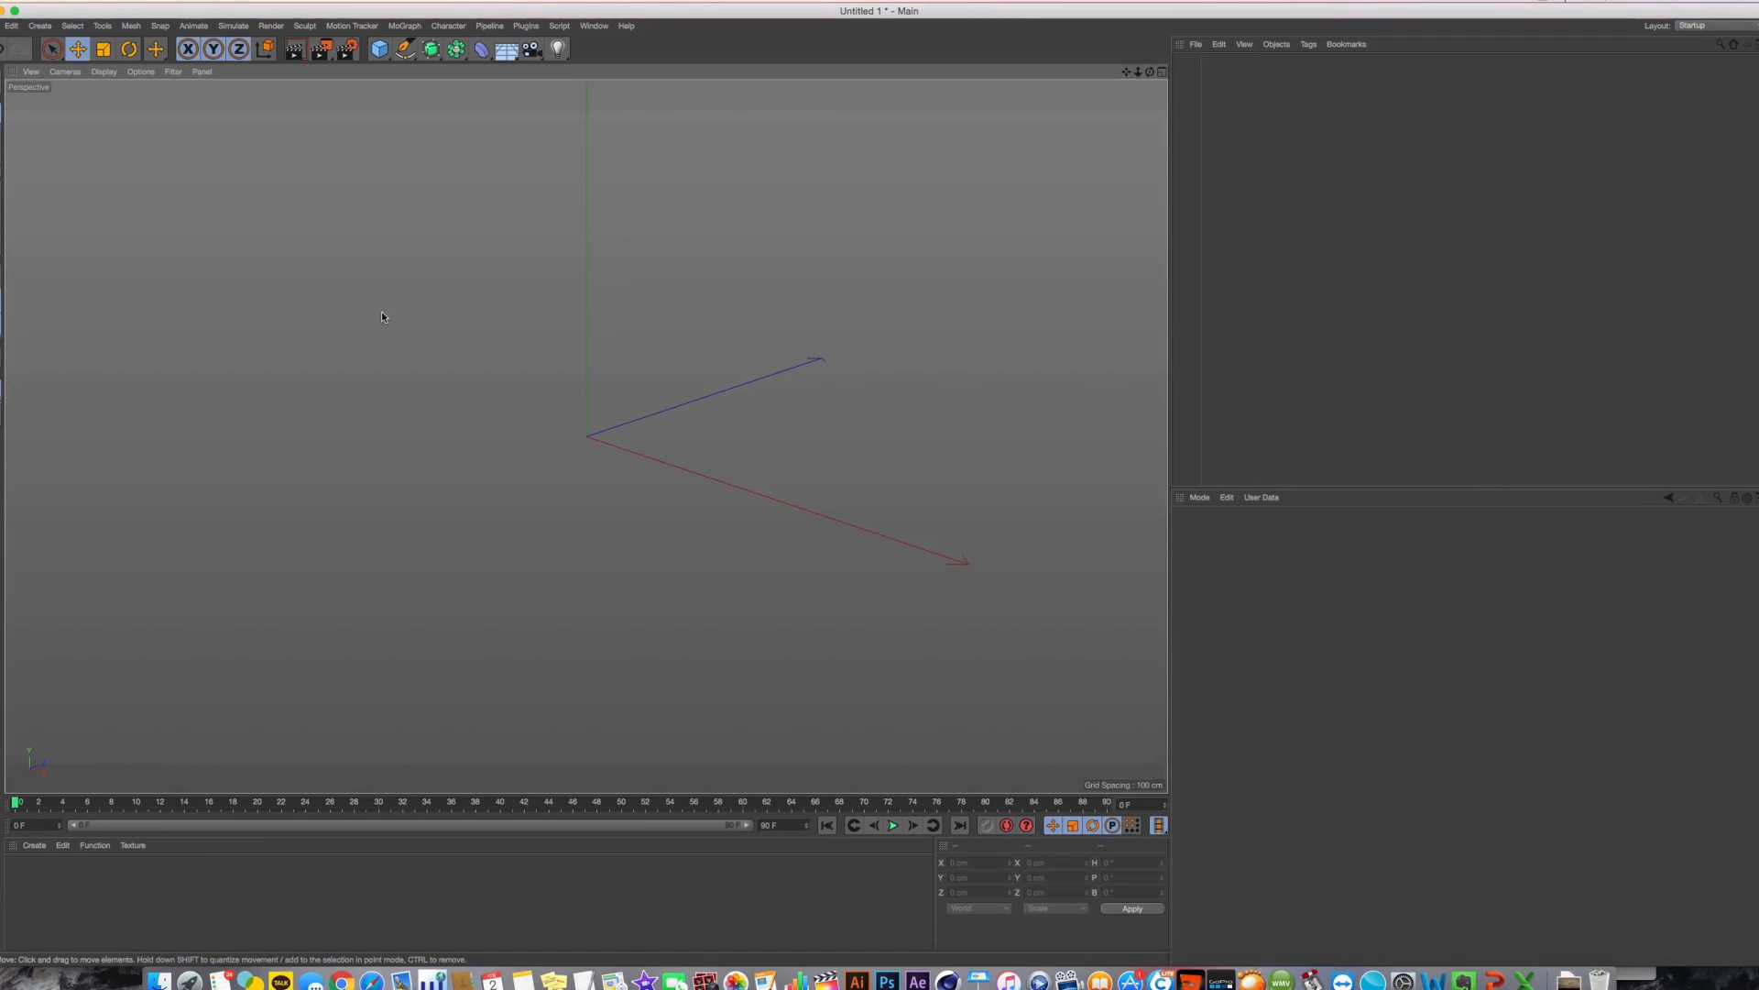
double_click(92, 894)
double_click(20, 873)
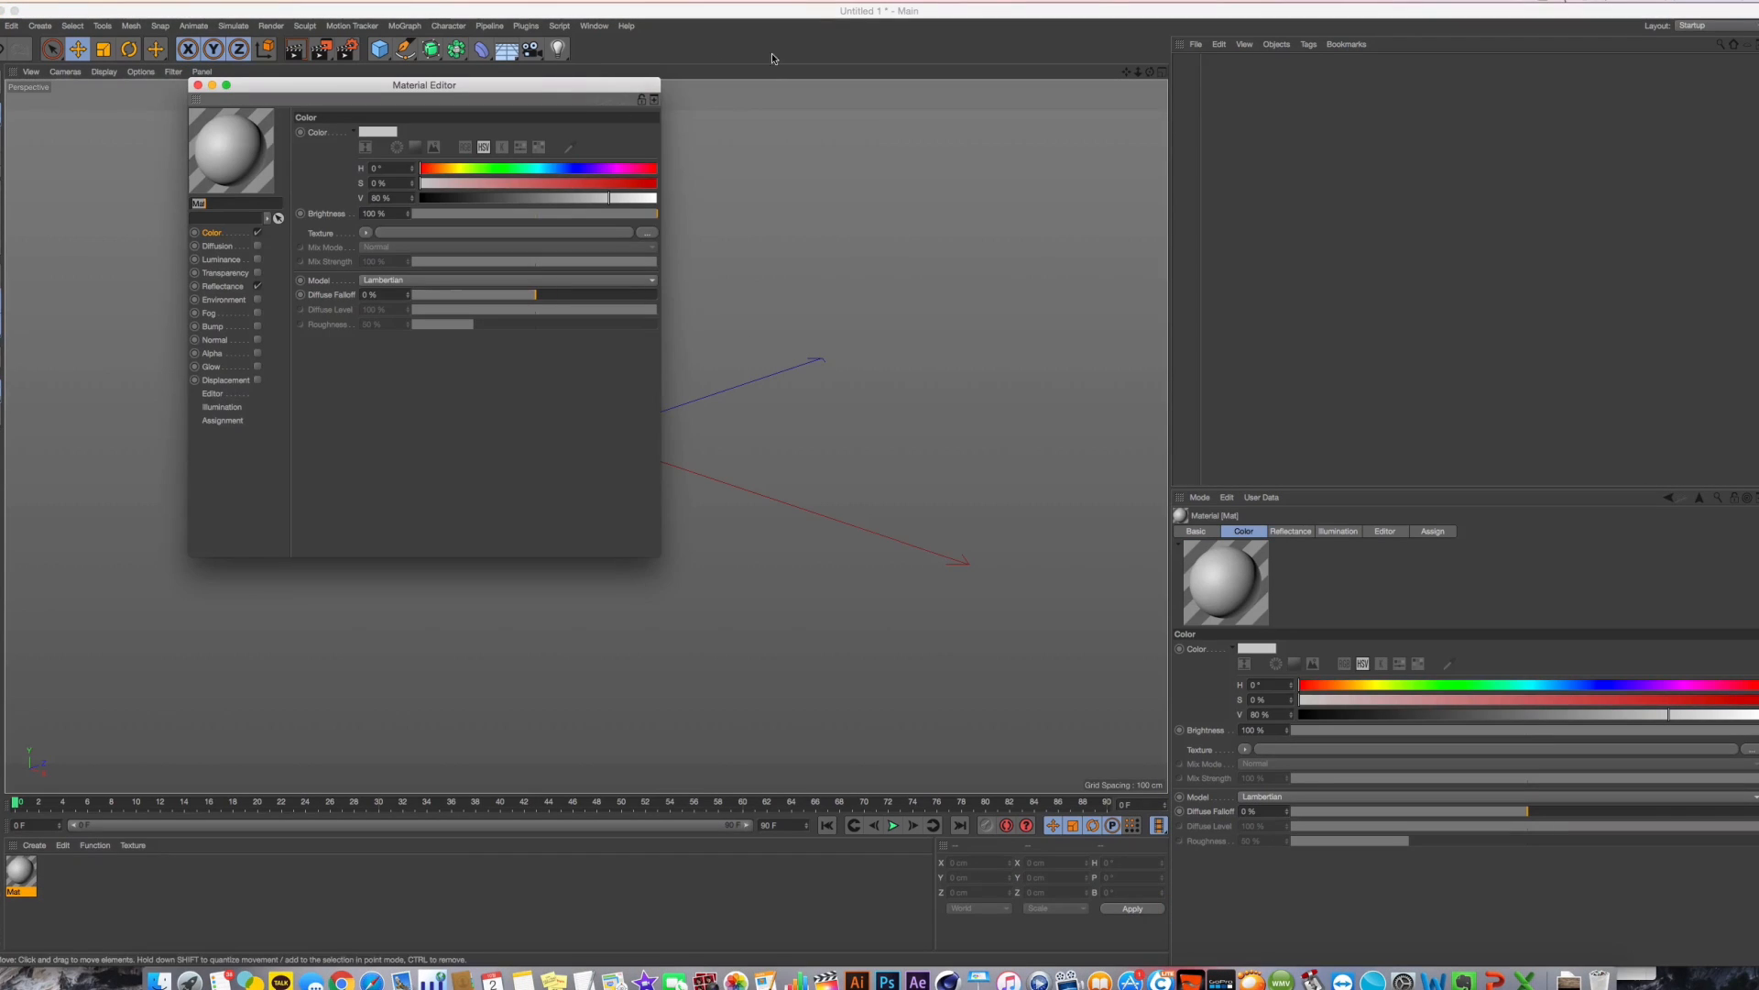
drag(545, 88, 1245, 276)
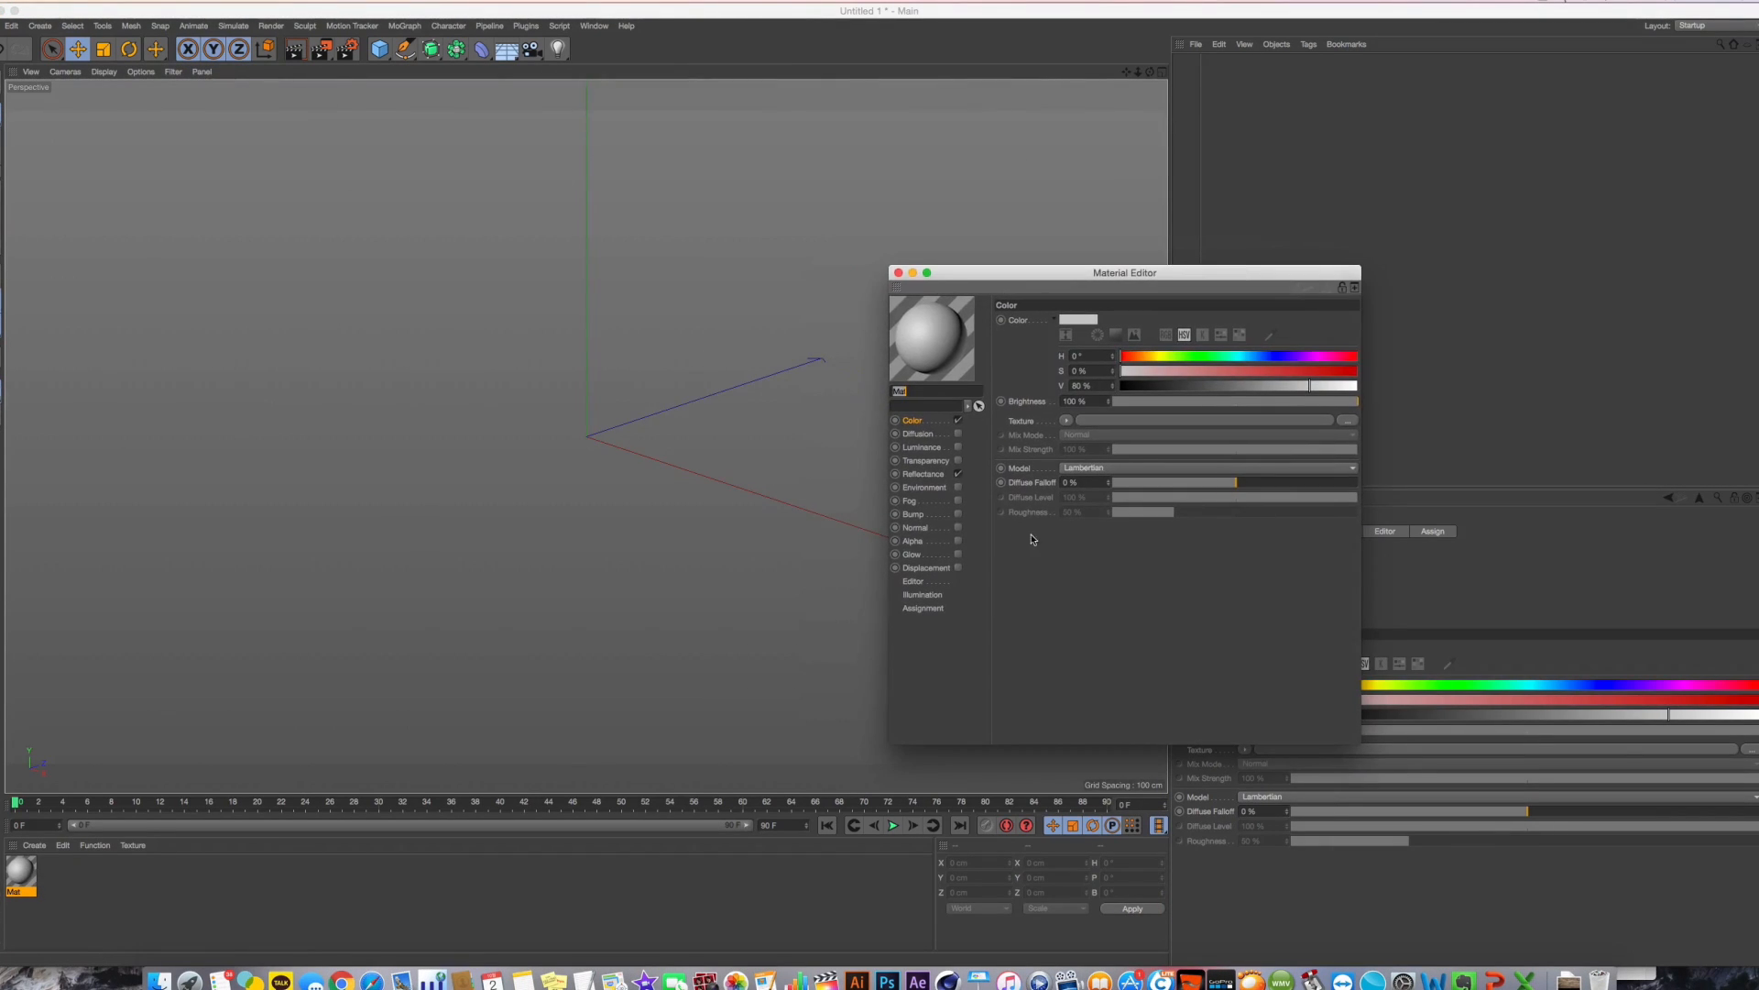
Examine the material's Environment and Fog channel settings
click(924, 488)
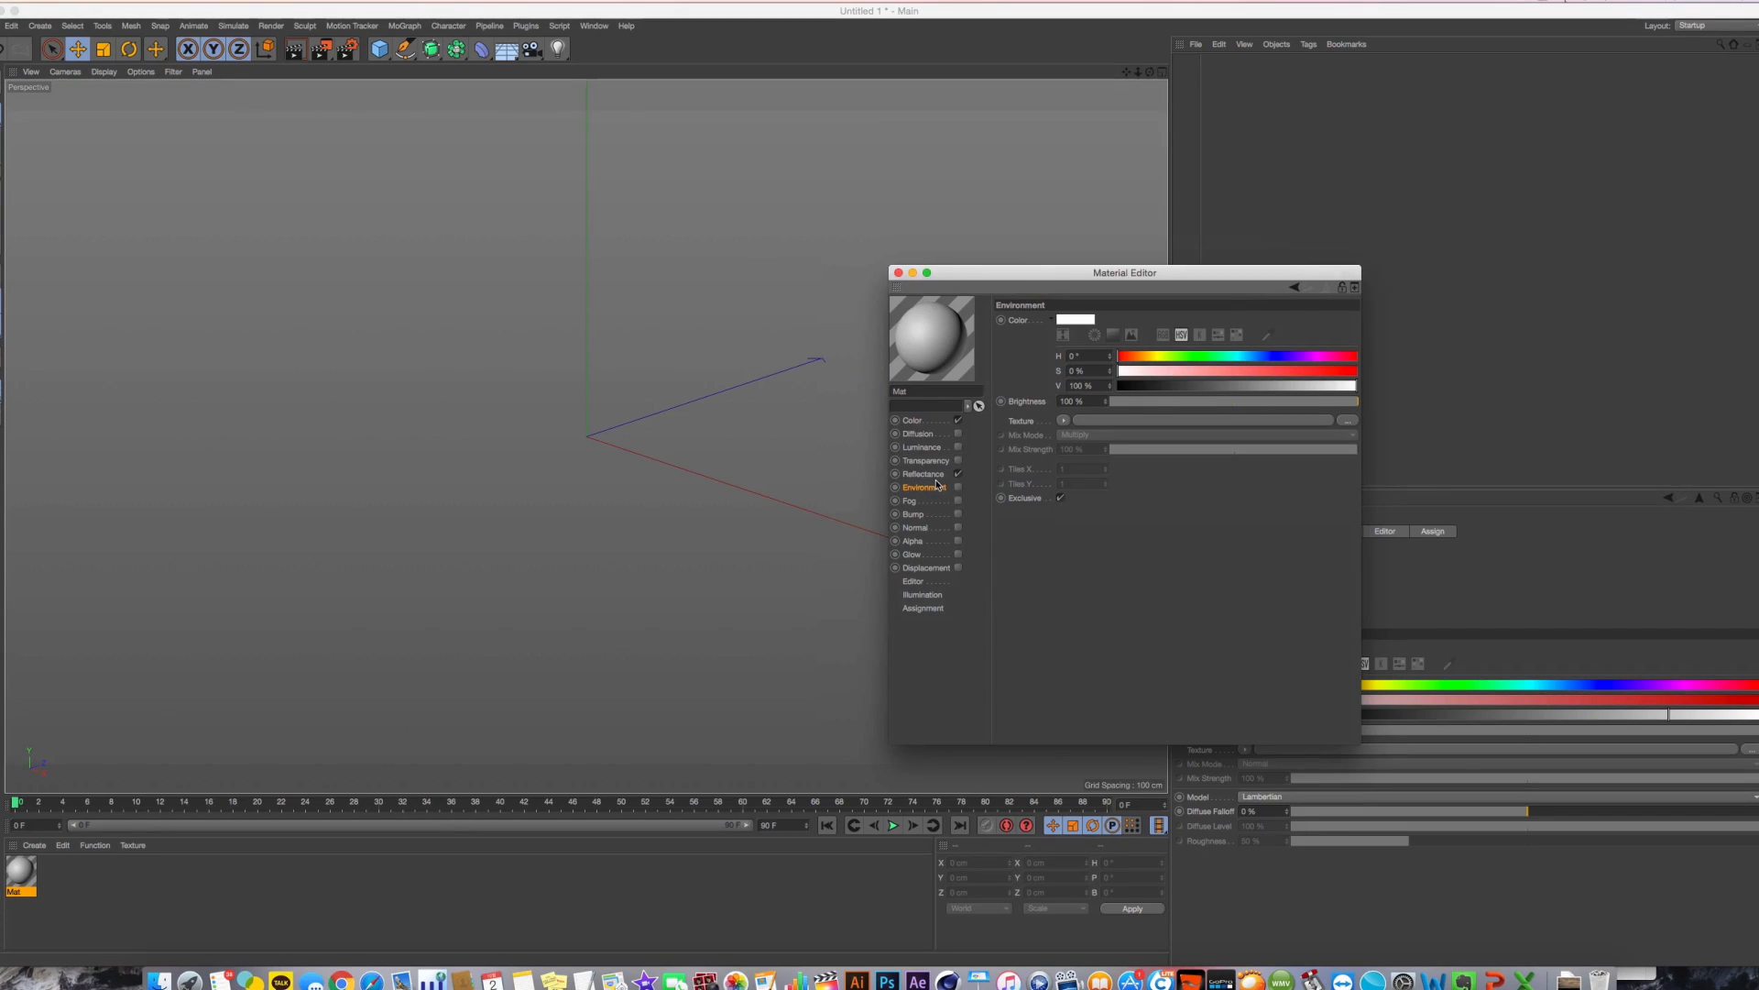
click(950, 502)
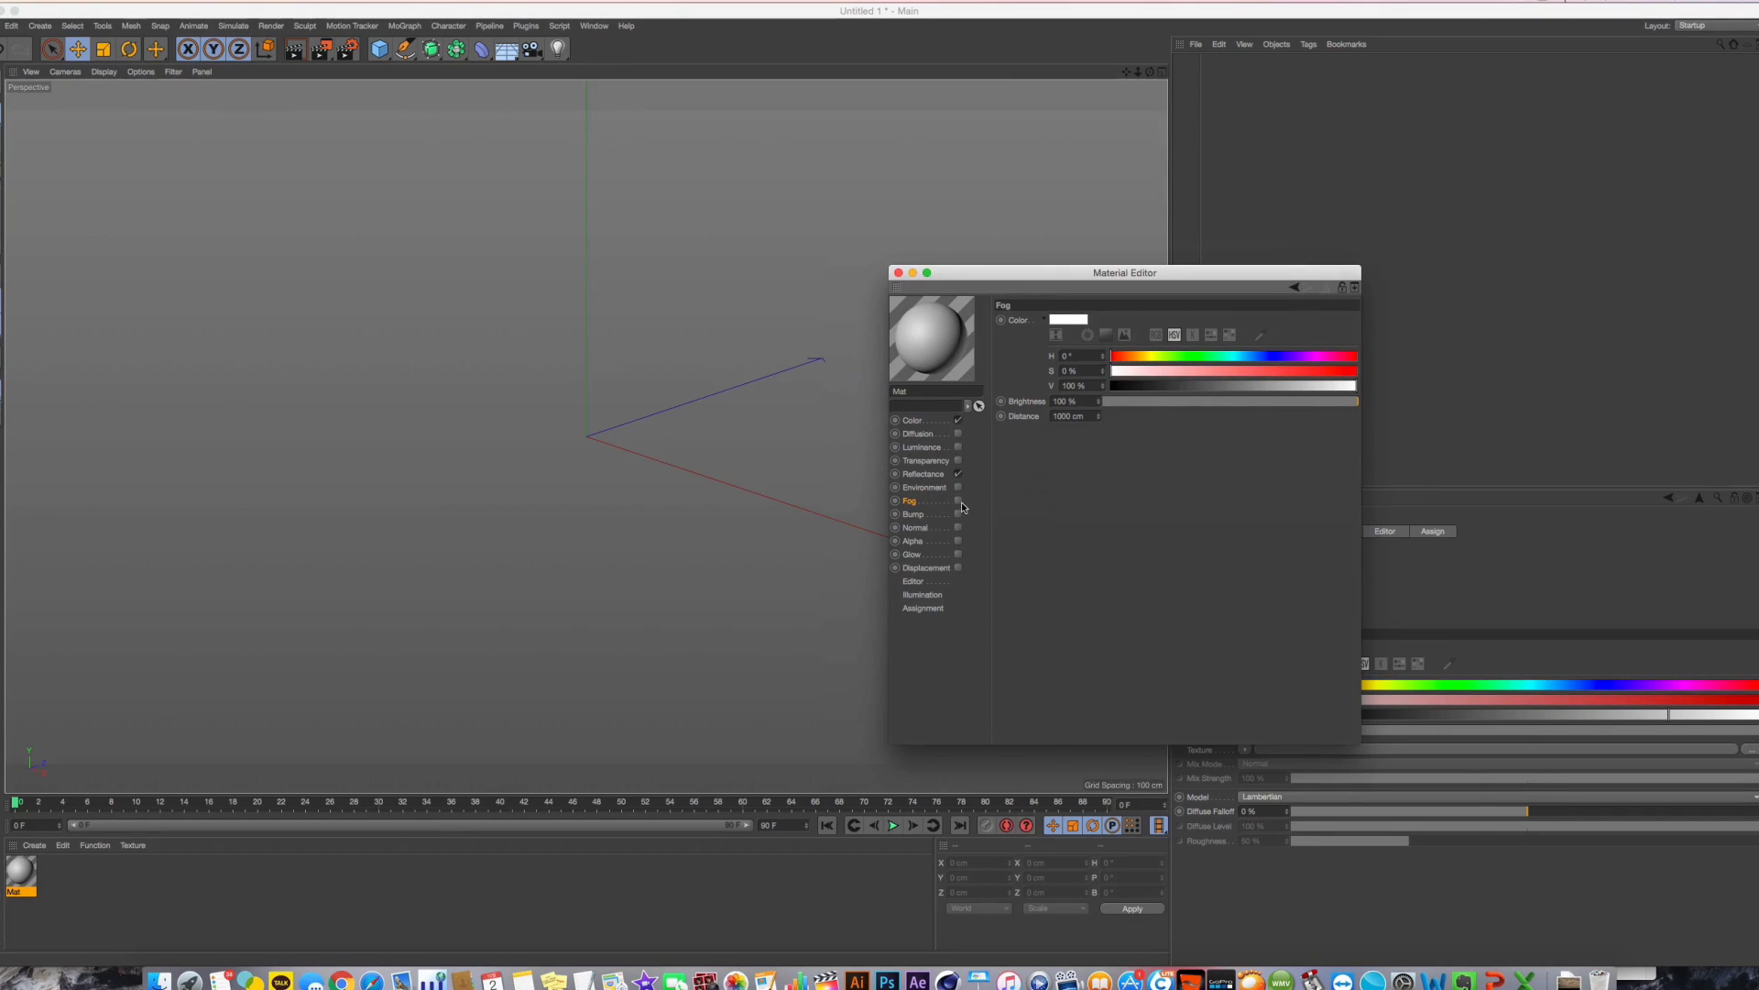
click(958, 502)
click(959, 503)
drag(1034, 277, 1195, 324)
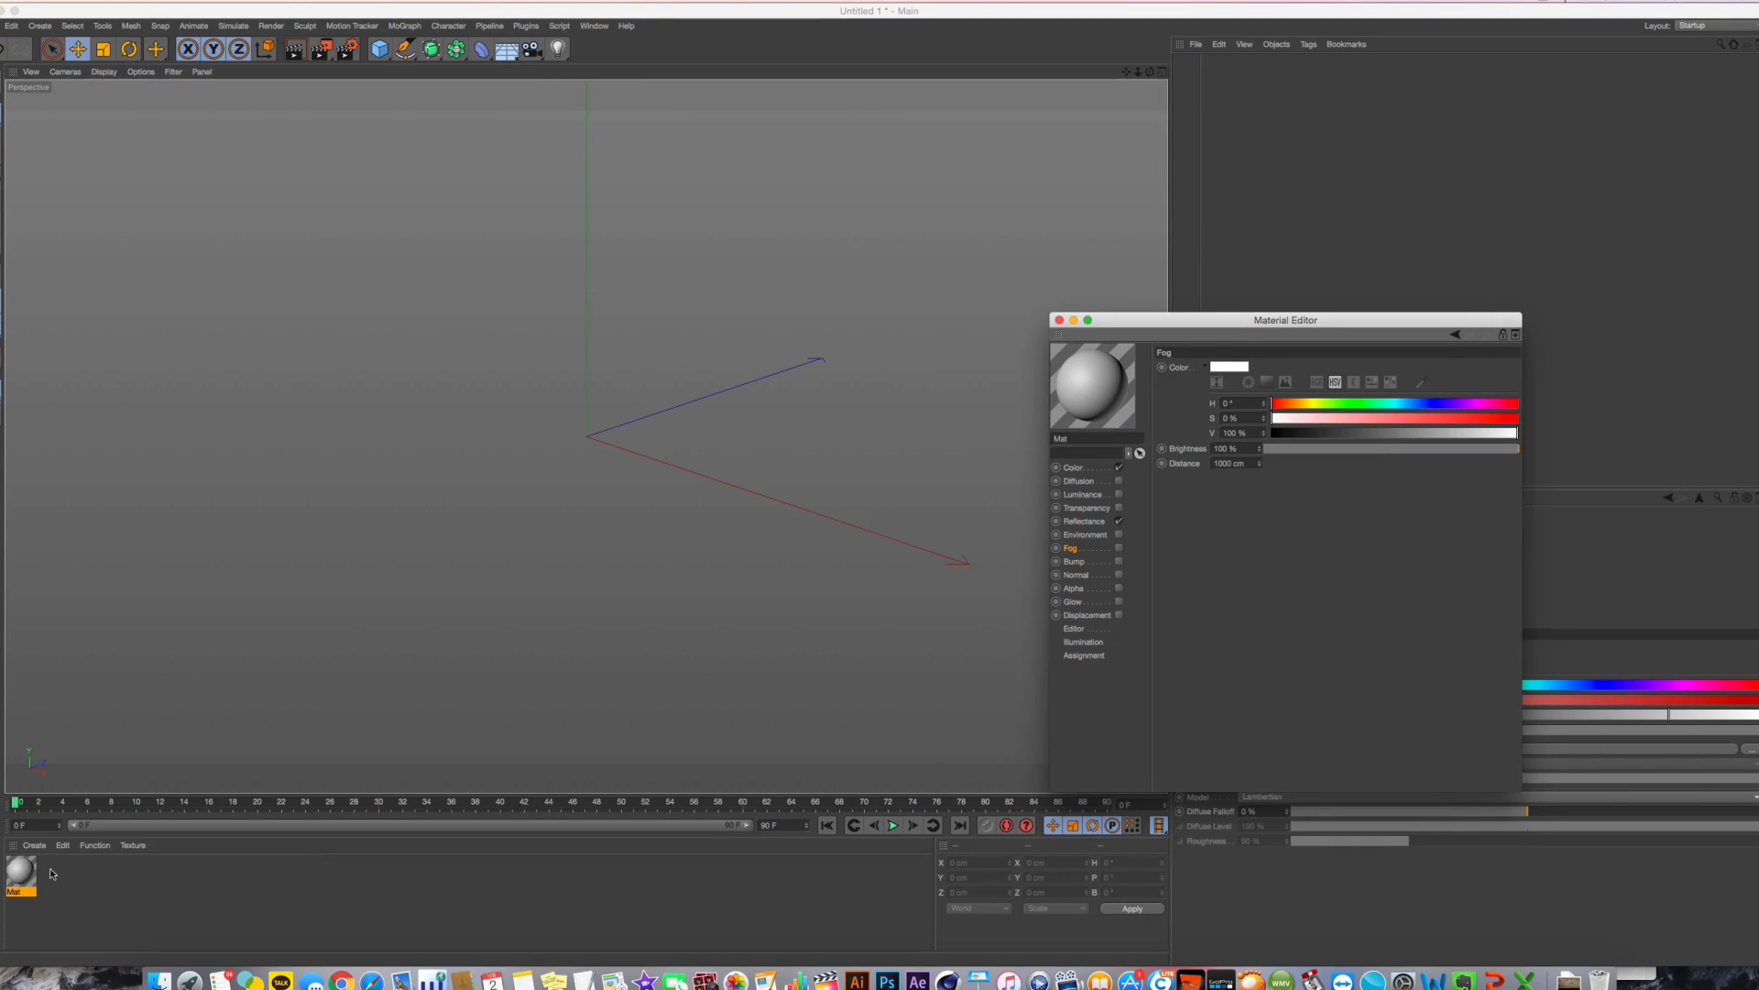
Add a sphere to the scene and apply the new material to it
click(379, 49)
click(502, 144)
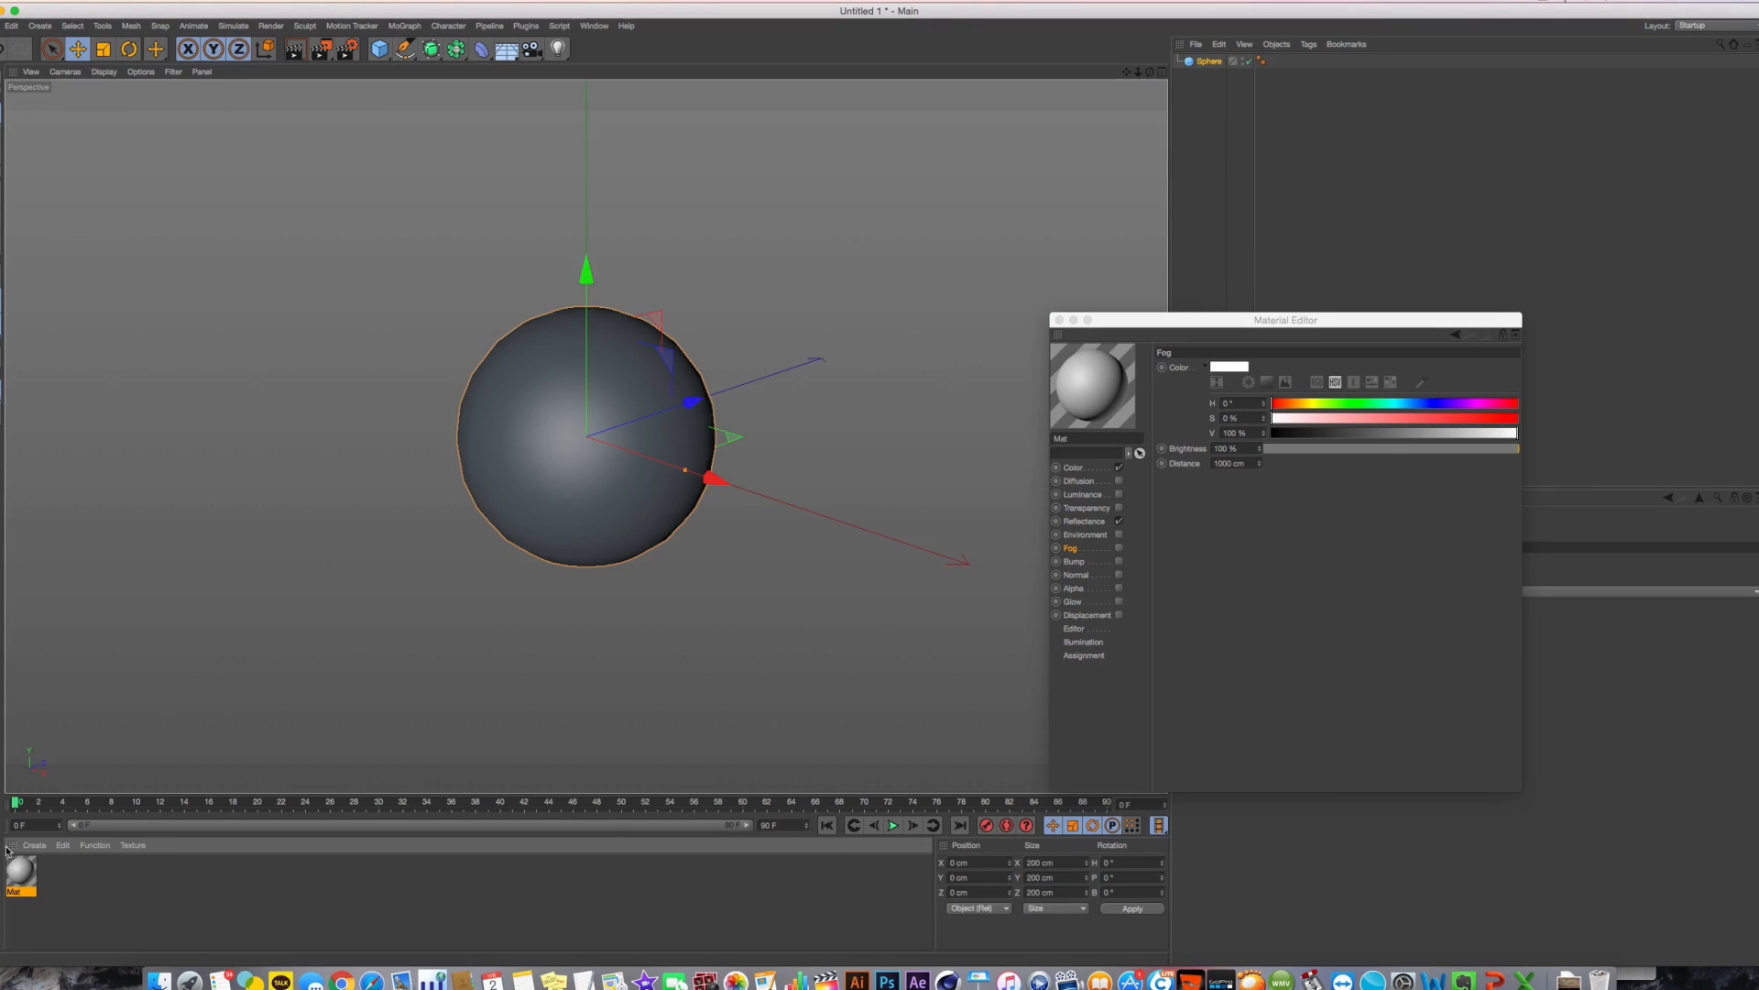
drag(20, 873, 568, 440)
Enable the material's Fog channel, set the fog brightness to 15 %, and render the sphere in the viewport
click(1119, 547)
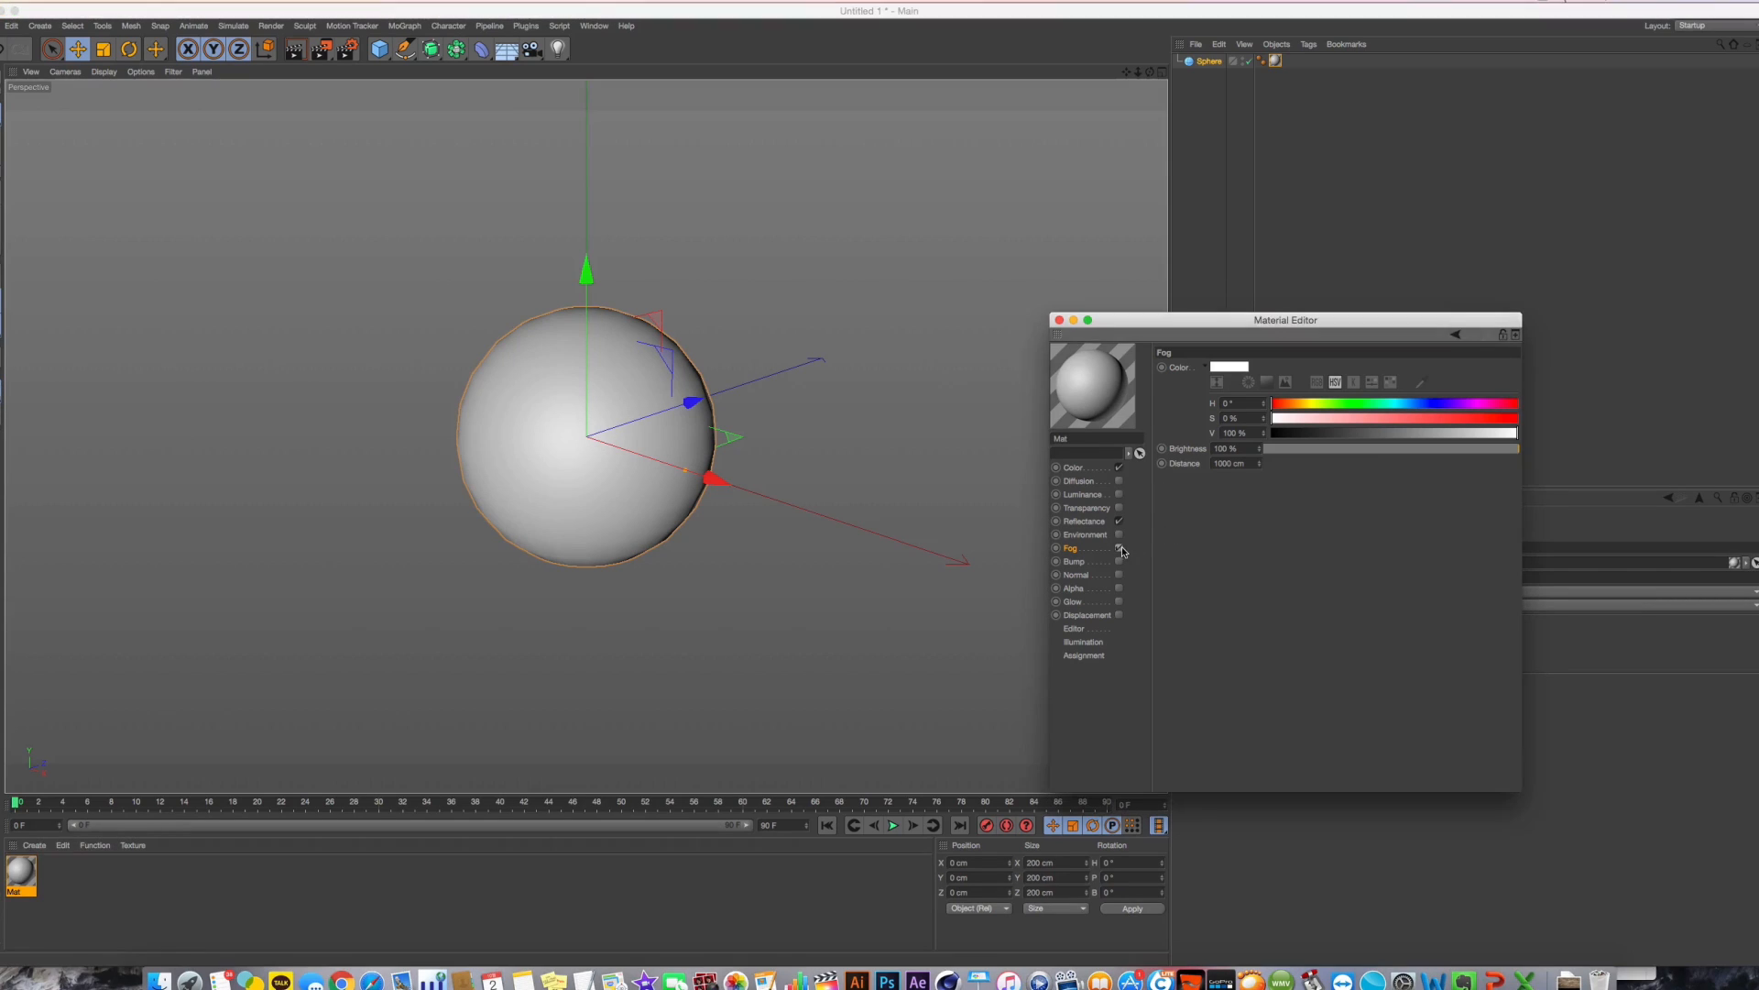
click(308, 58)
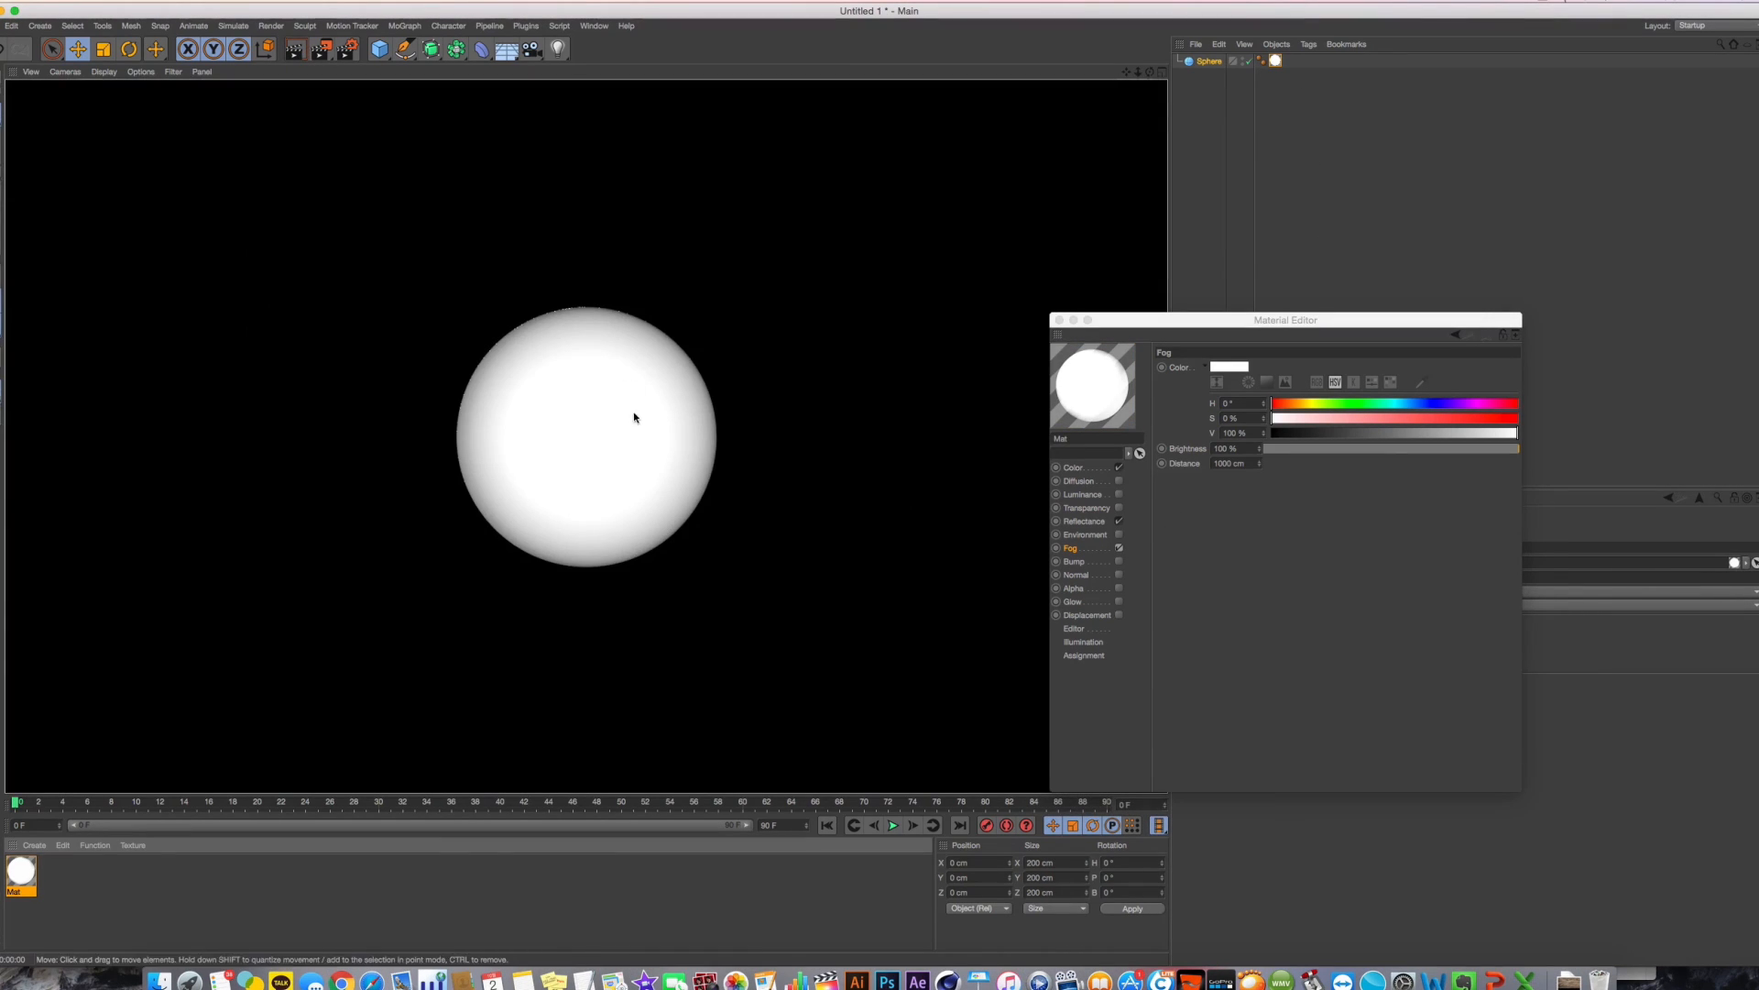
scroll(634, 418, up, 5)
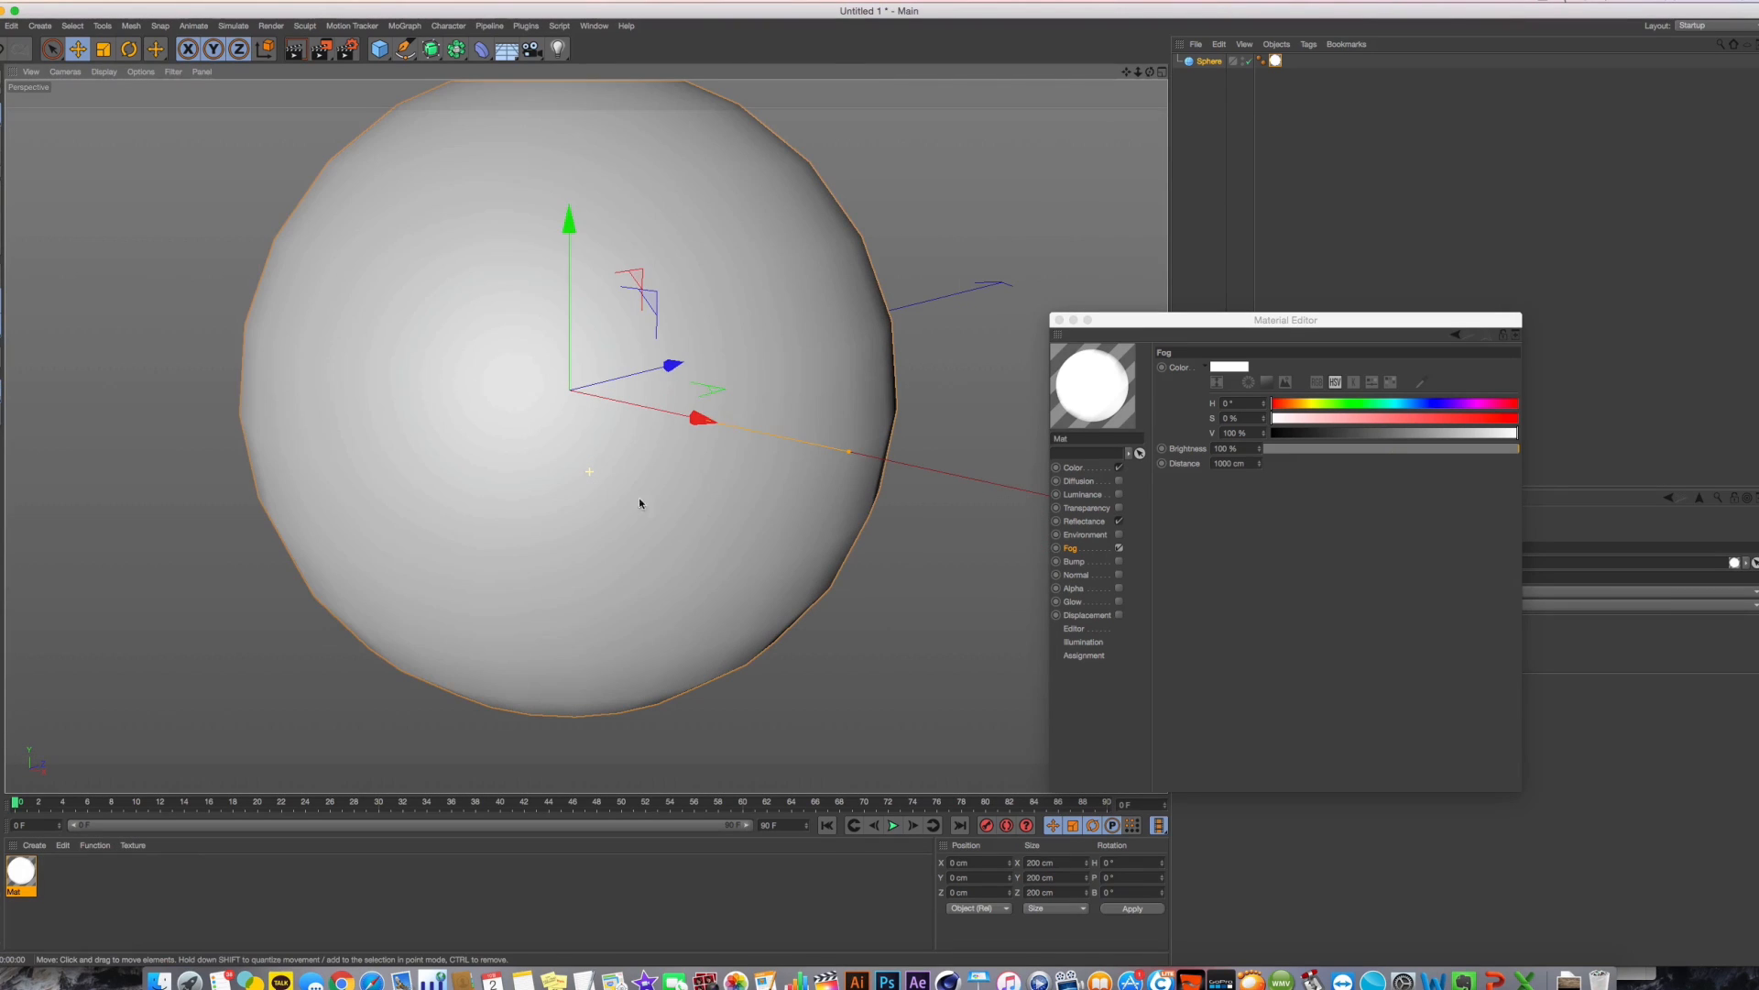
click(1301, 448)
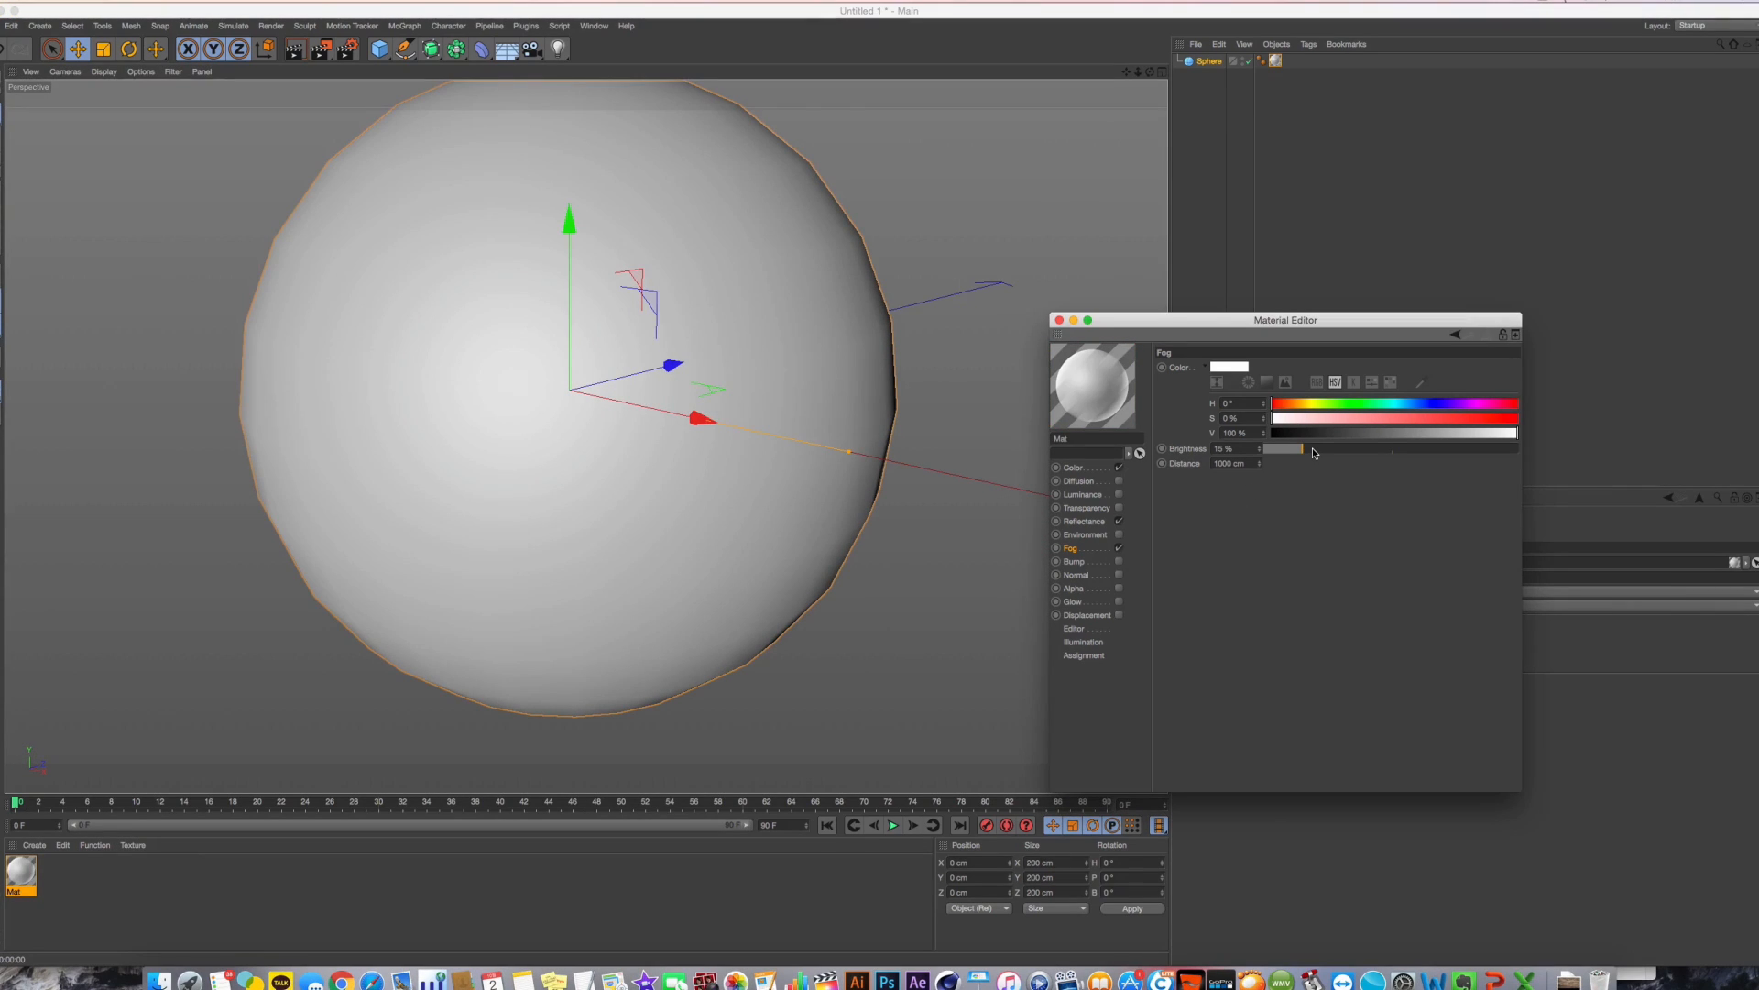
key(super+r)
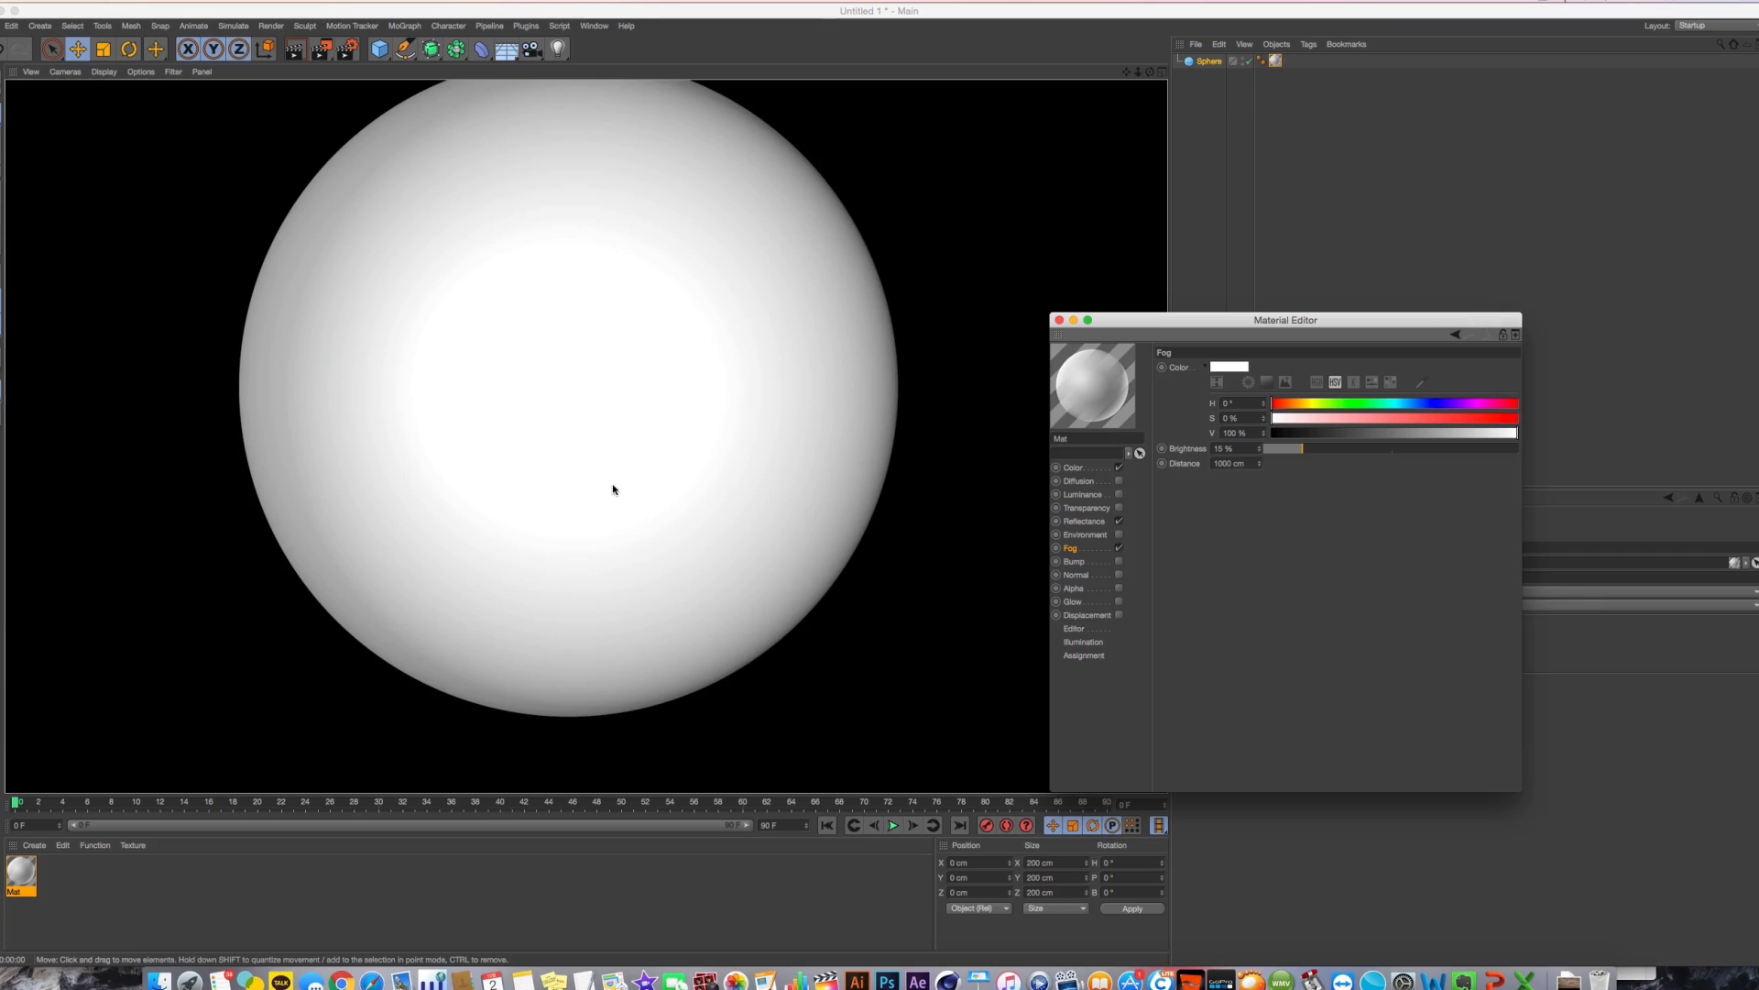
click(613, 489)
Add a cube and move it behind the sphere along Z to about 284 cm
scroll(607, 487, down, 5)
alt+drag(598, 483, 598, 536)
click(380, 49)
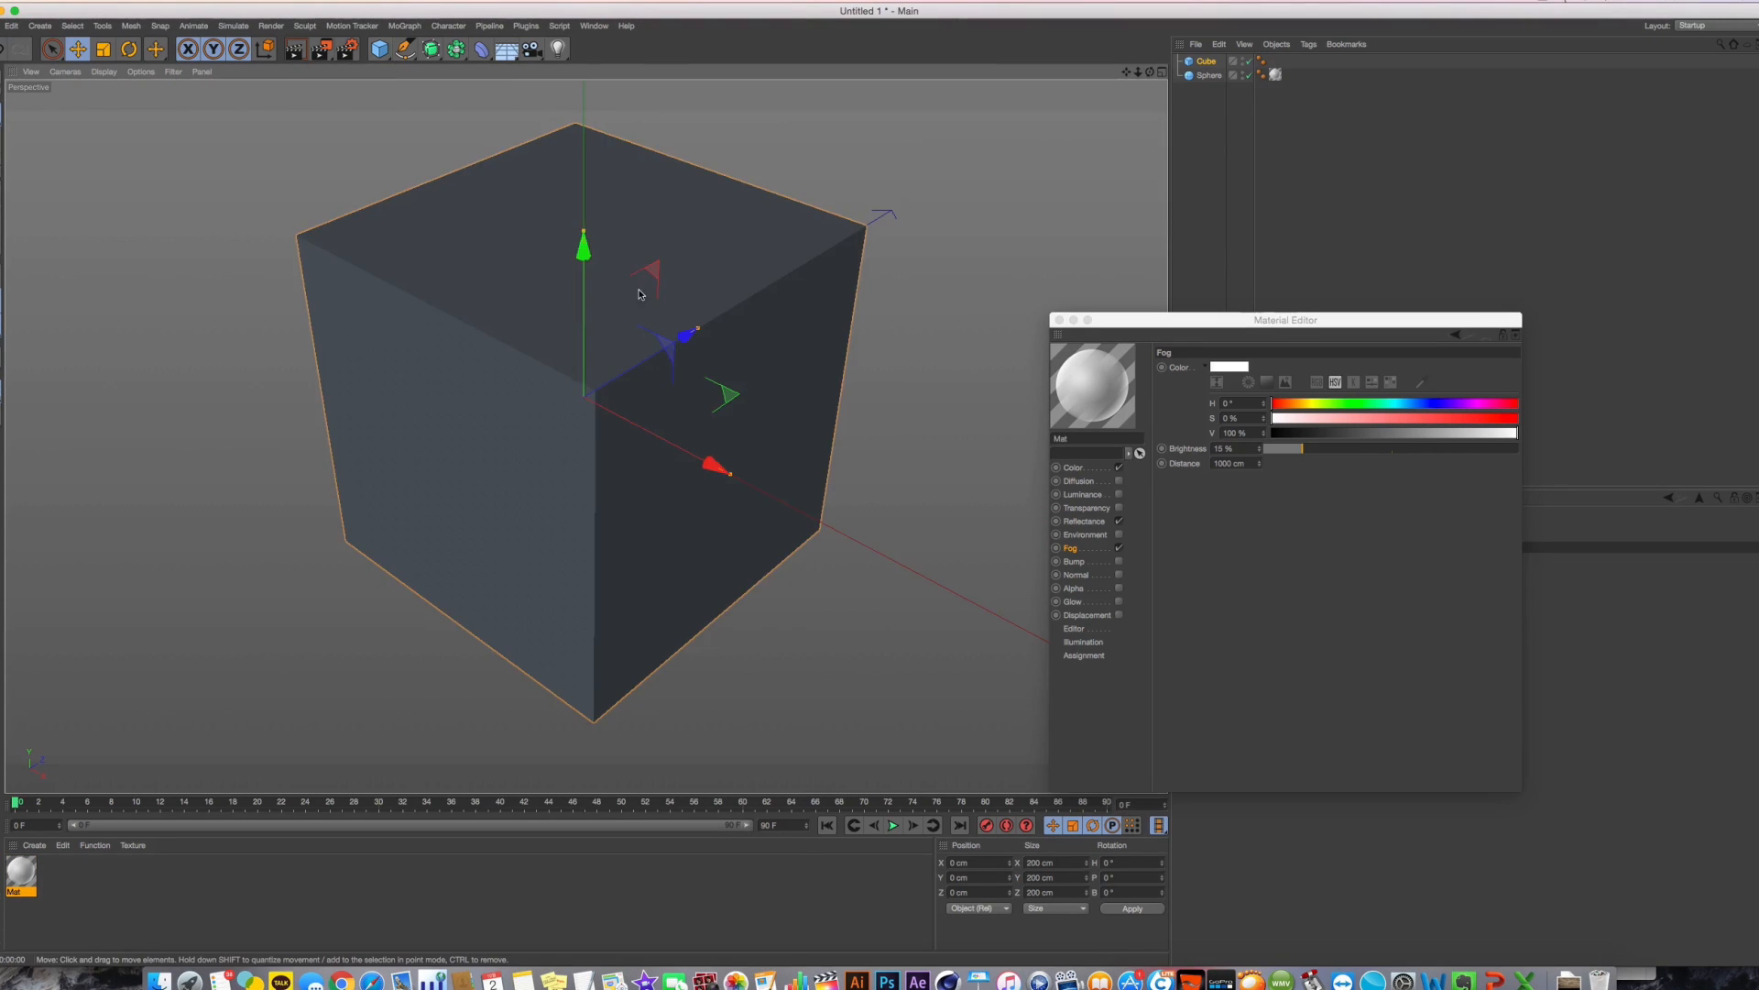
middle_click(672, 321)
drag(852, 232, 852, 99)
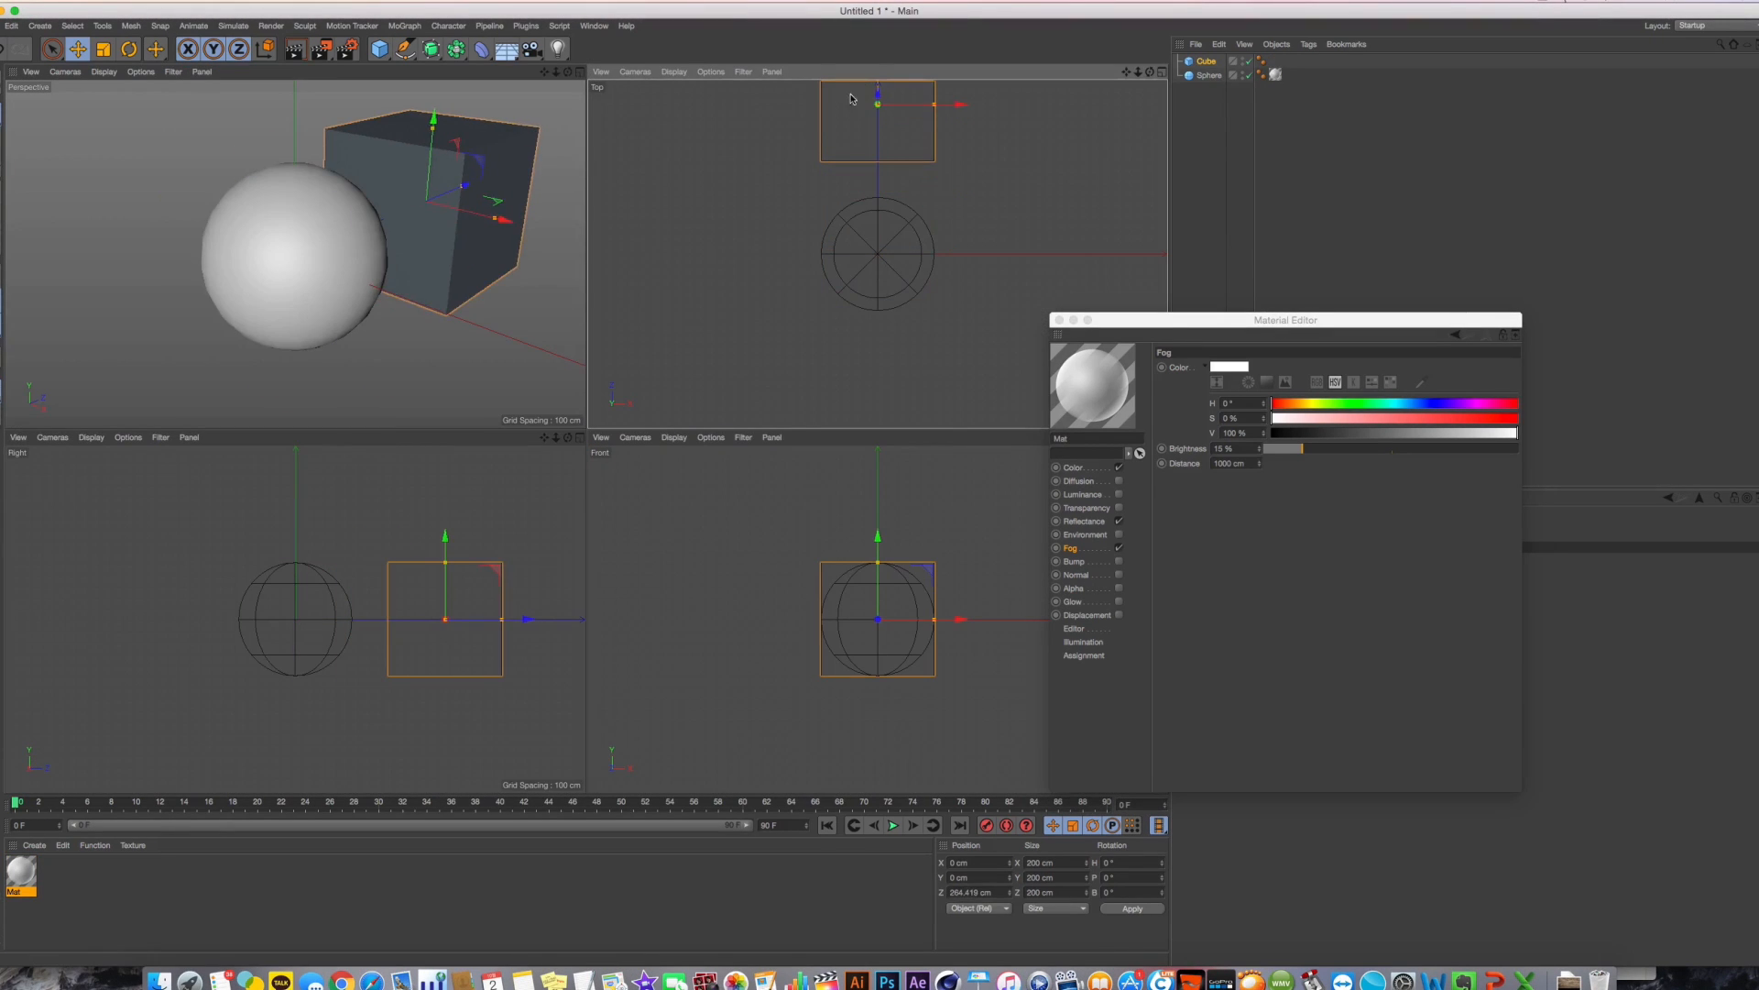
Render the perspective view from different angles to examine the cube through the fog sphere
alt+drag(272, 275, 330, 261)
middle_click(311, 275)
alt+drag(242, 345, 420, 332)
key(r)
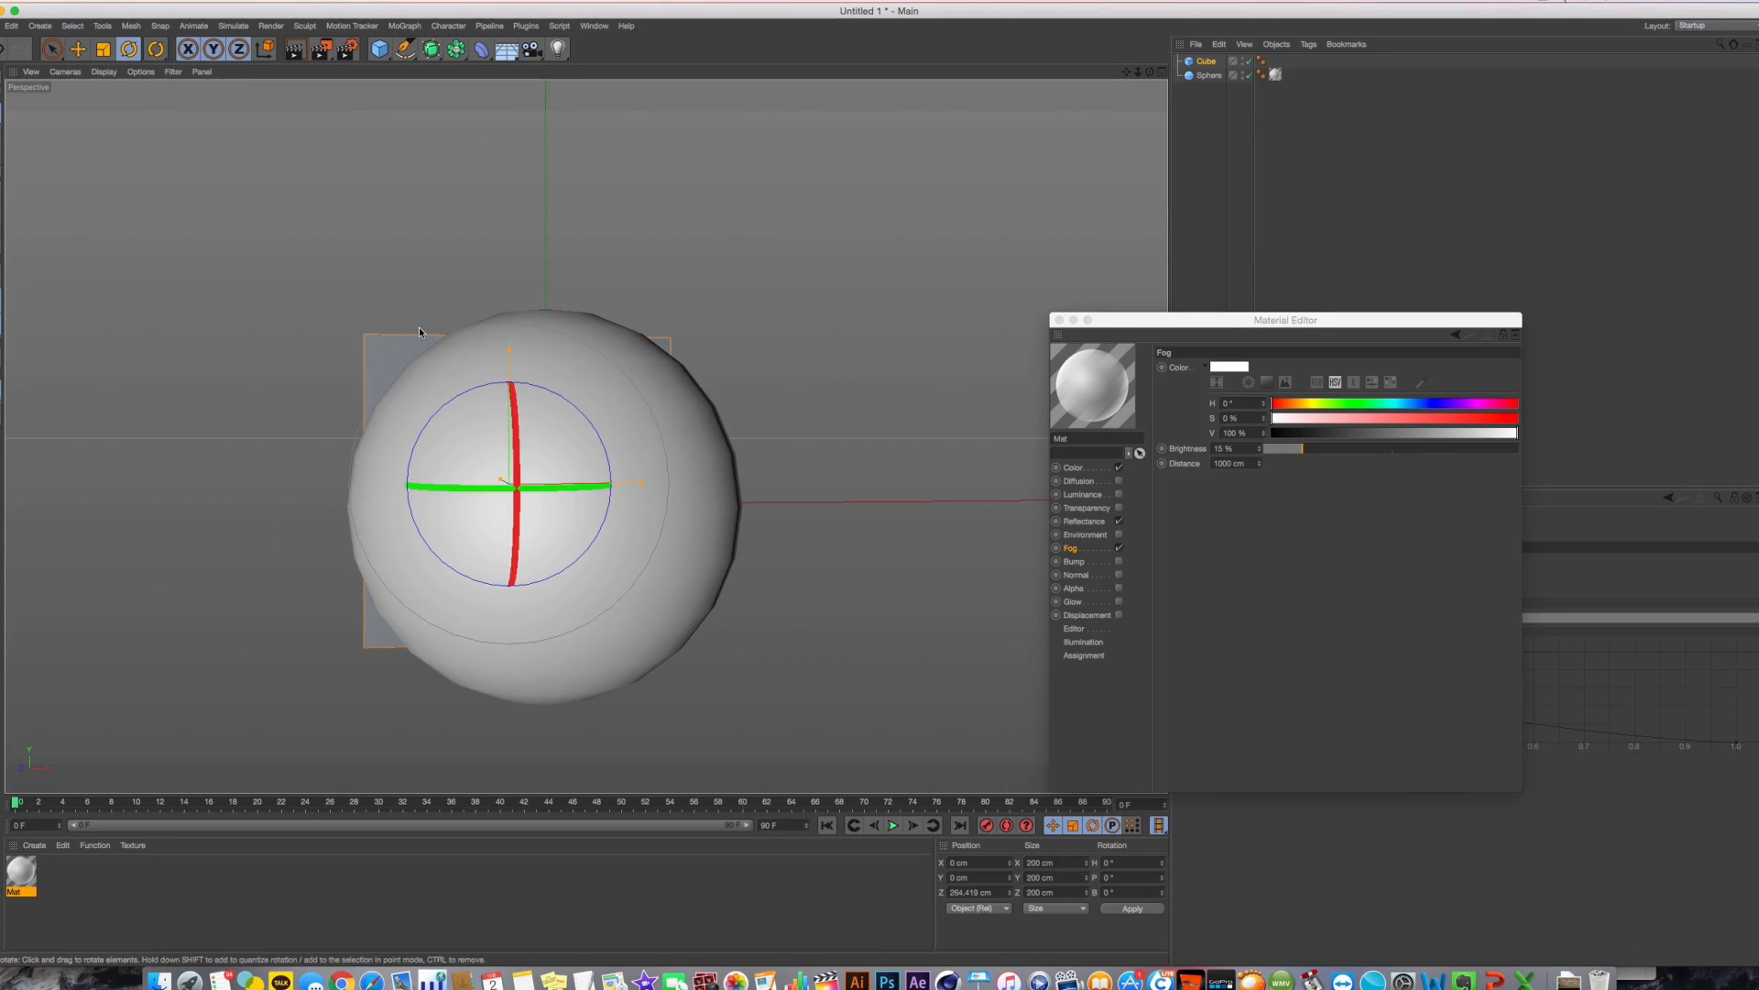
key(super+r)
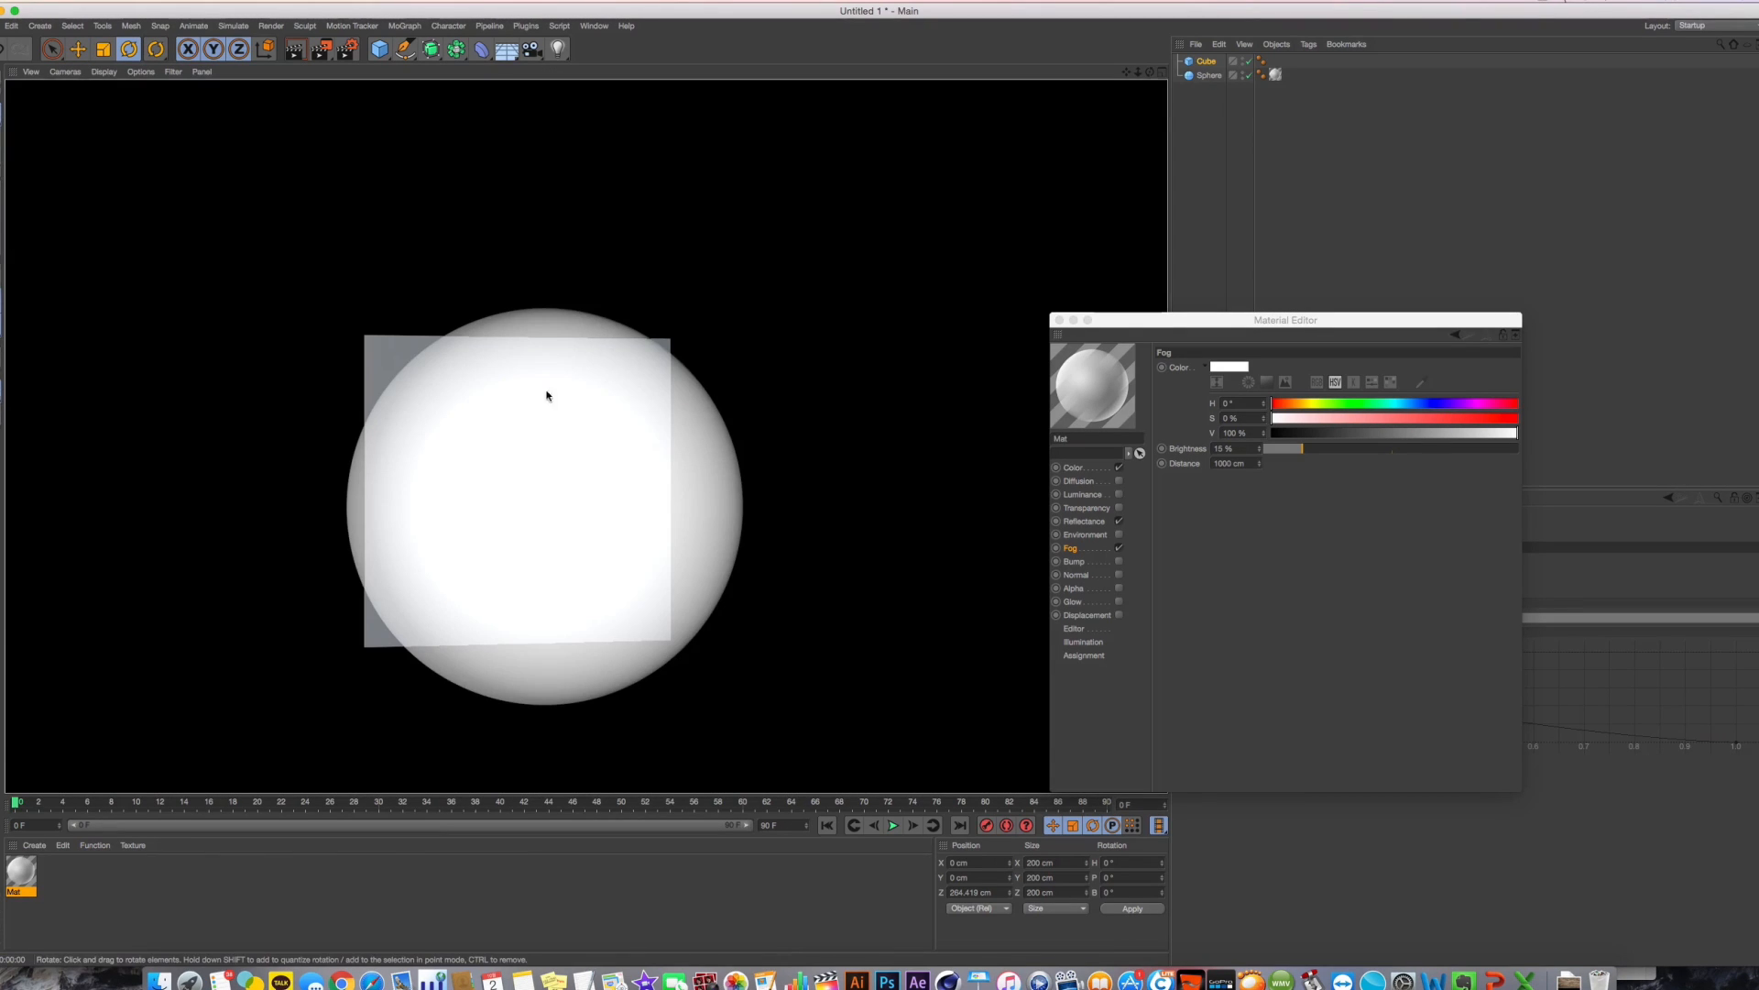
mouse_move(547, 395)
alt+mouse_down()
mouse_move(633, 398)
mouse_move(562, 396)
alt+mouse_up()
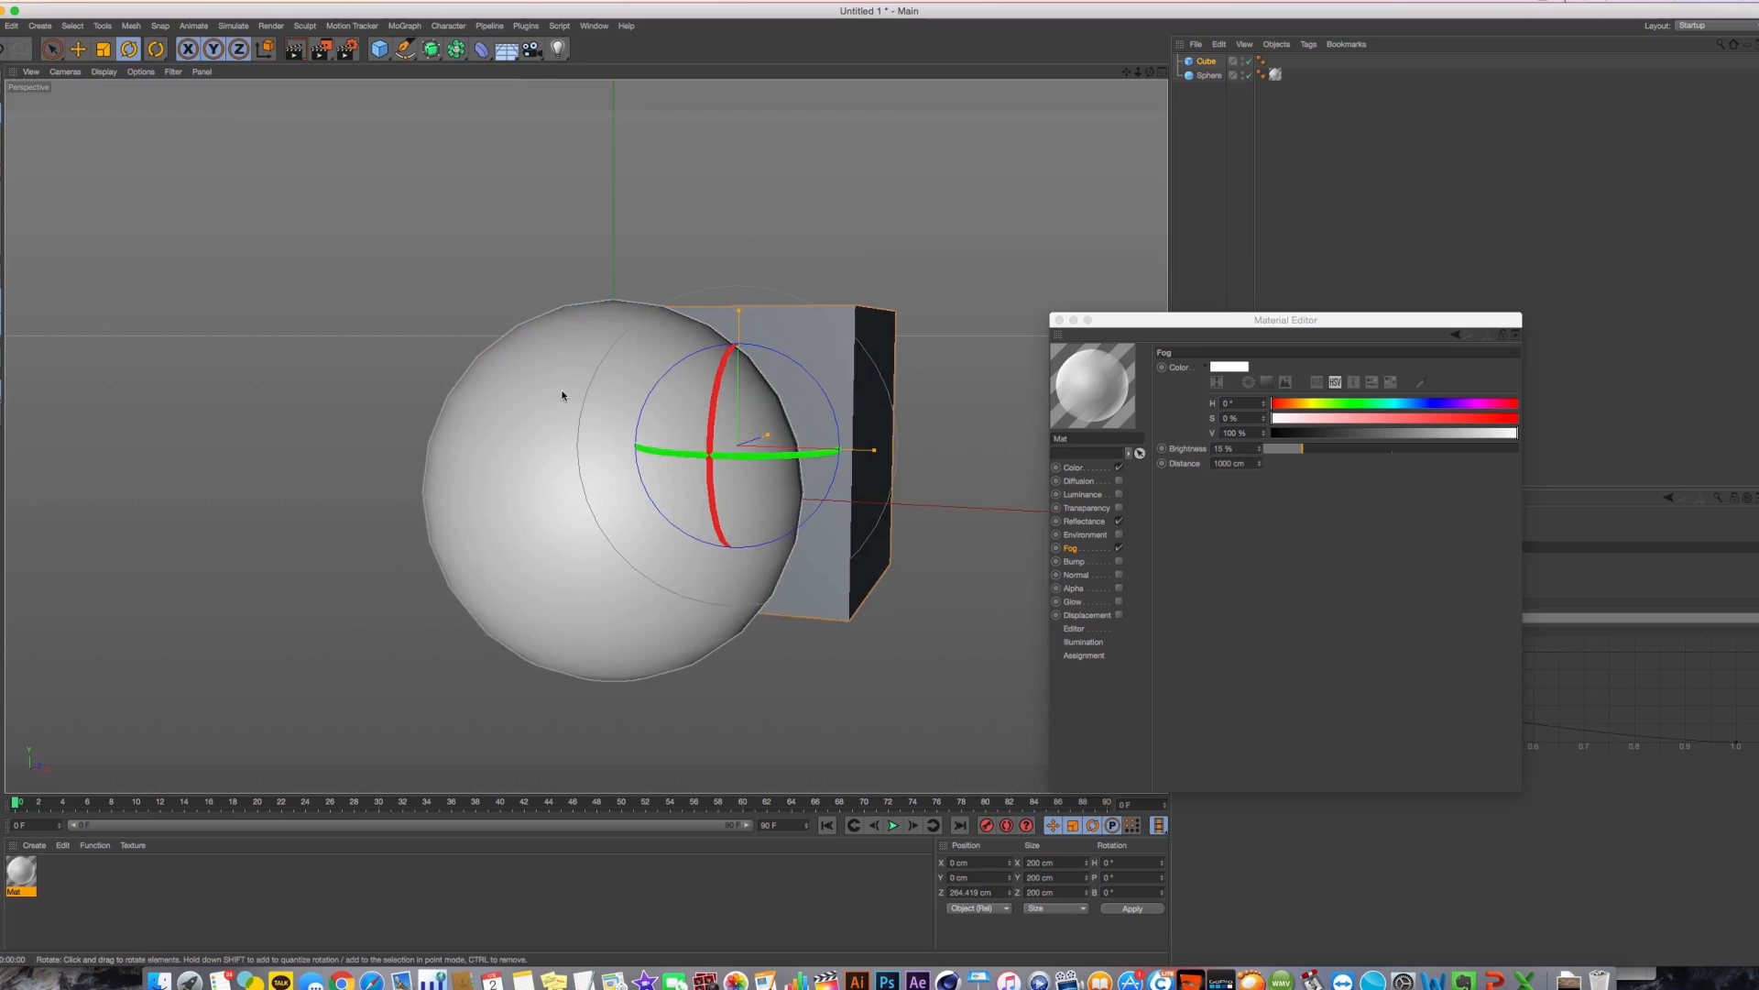
key(super+r)
mouse_move(645, 436)
alt+mouse_down()
mouse_move(589, 396)
mouse_move(641, 422)
alt+mouse_up()
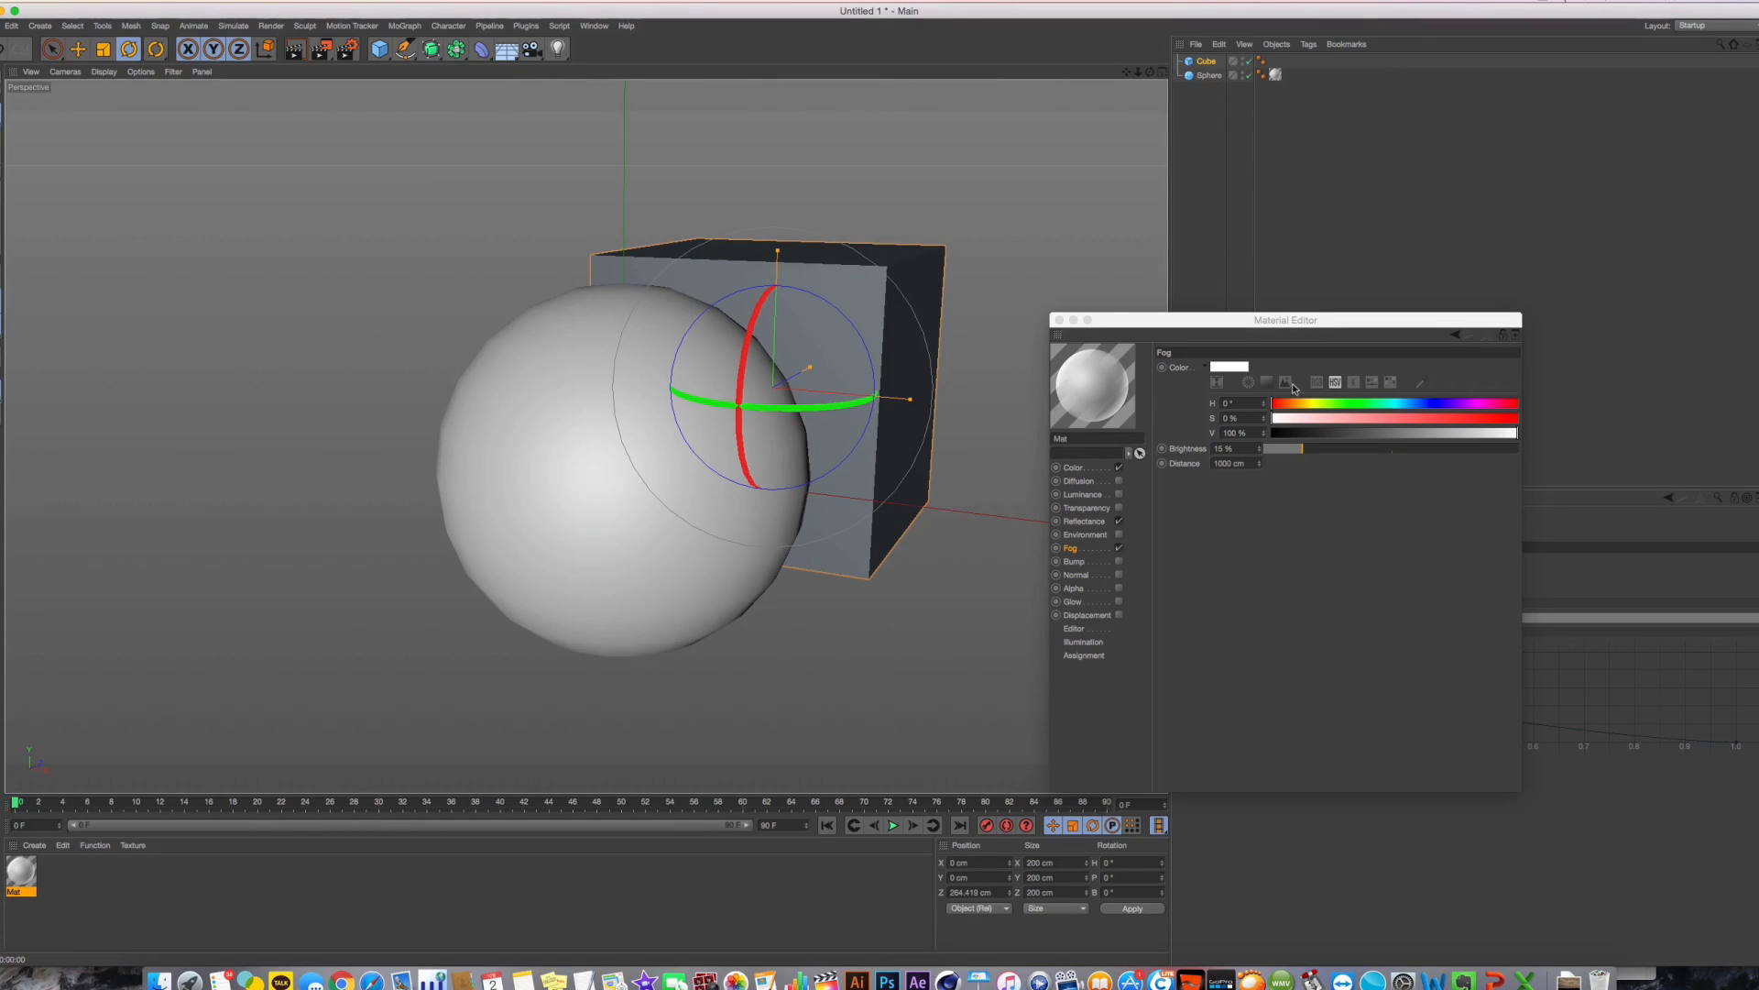
Set the fog brightness to 100 % and the fog distance to 500 cm, and render the view
drag(1330, 448, 1520, 449)
double_click(1228, 464)
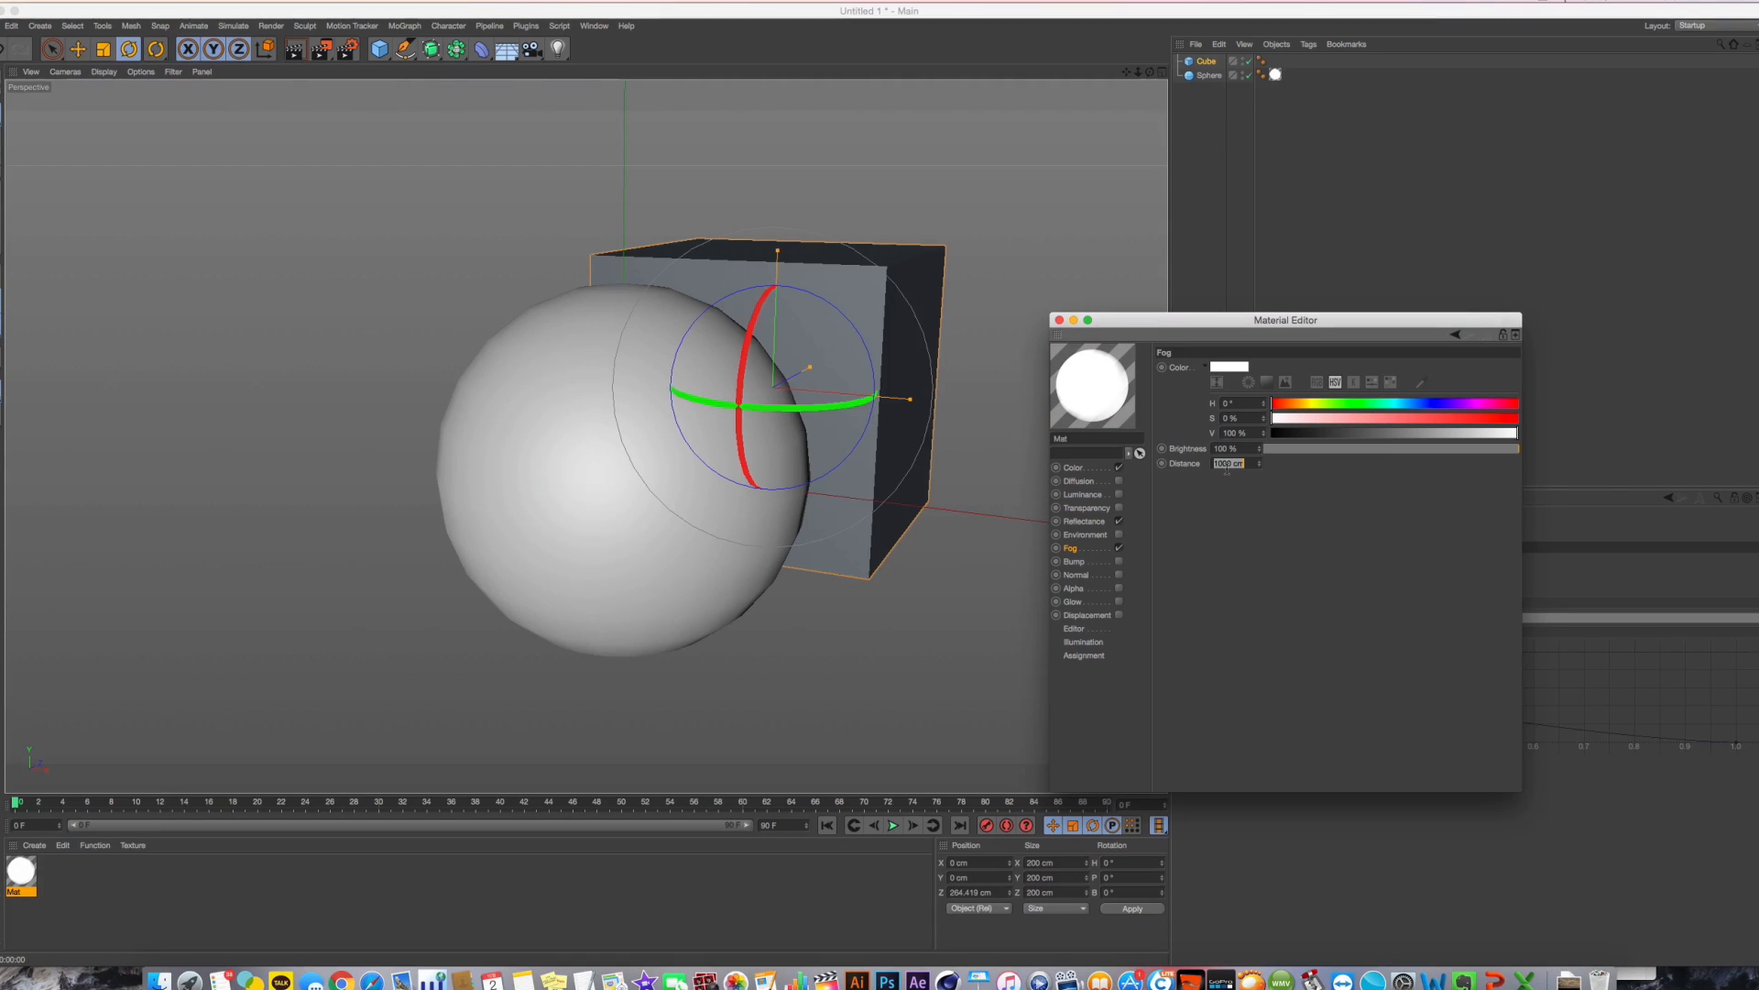
text(500)
key(Return)
click(295, 51)
click(295, 50)
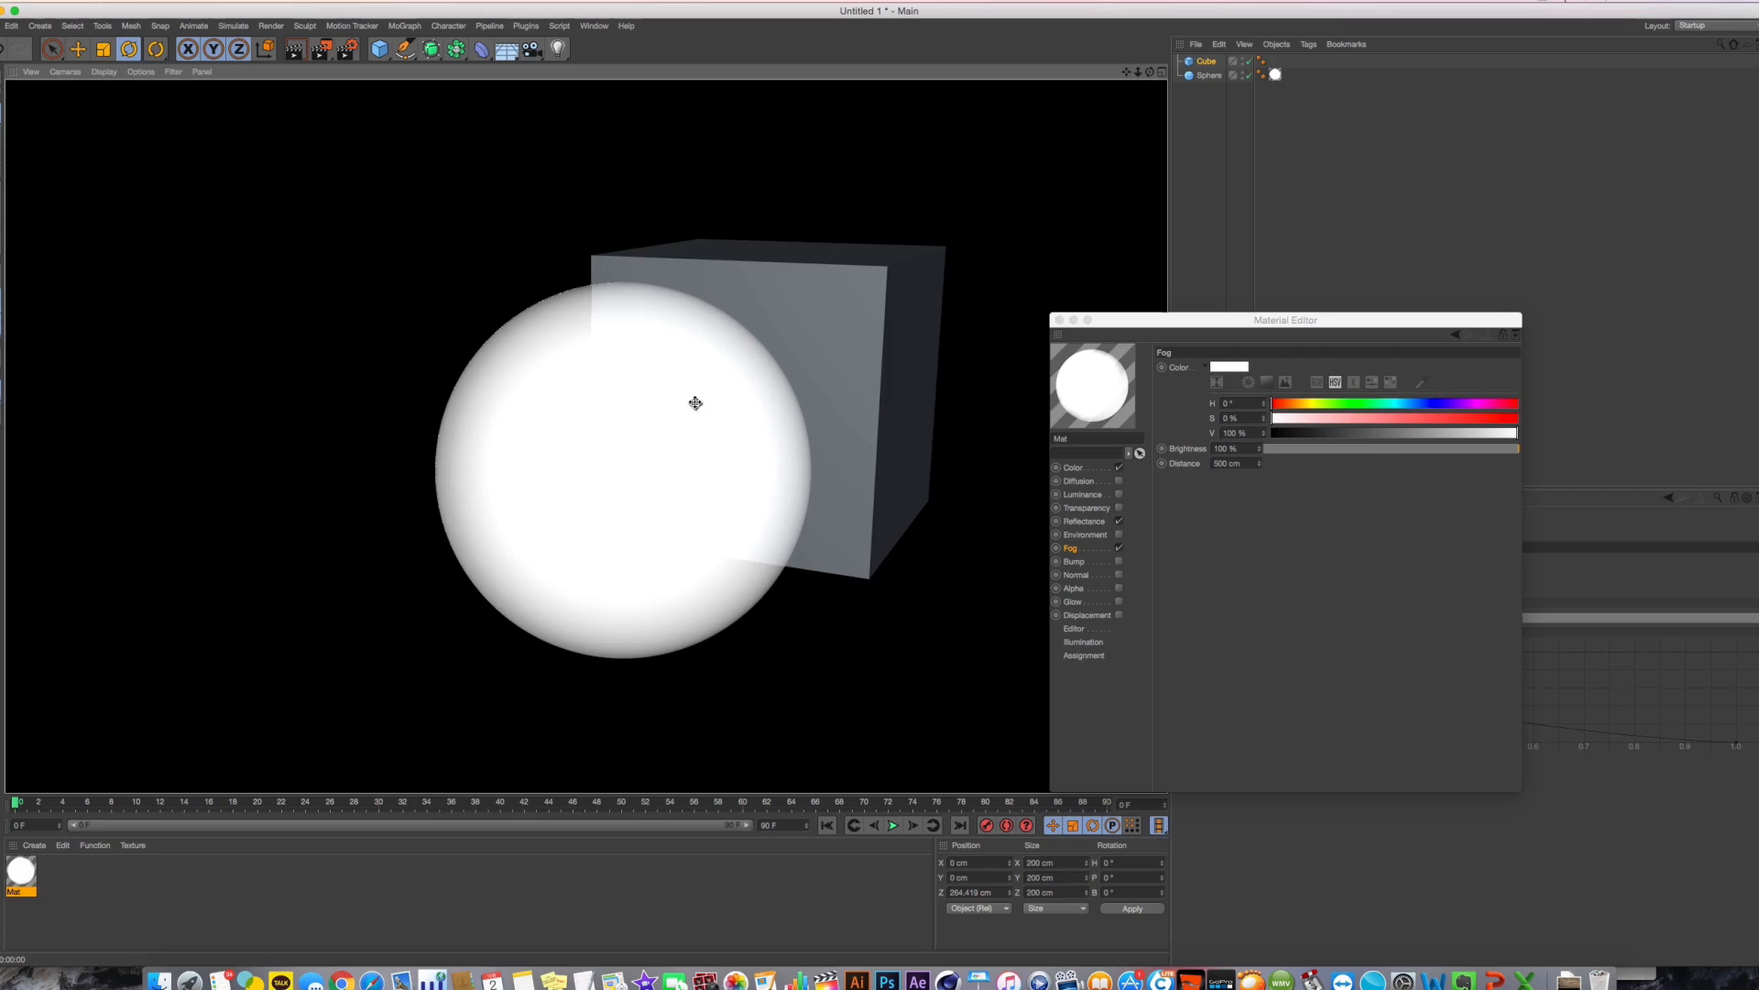
Set the fog distance to 200 cm and render the view again
double_click(1232, 462)
text(20)
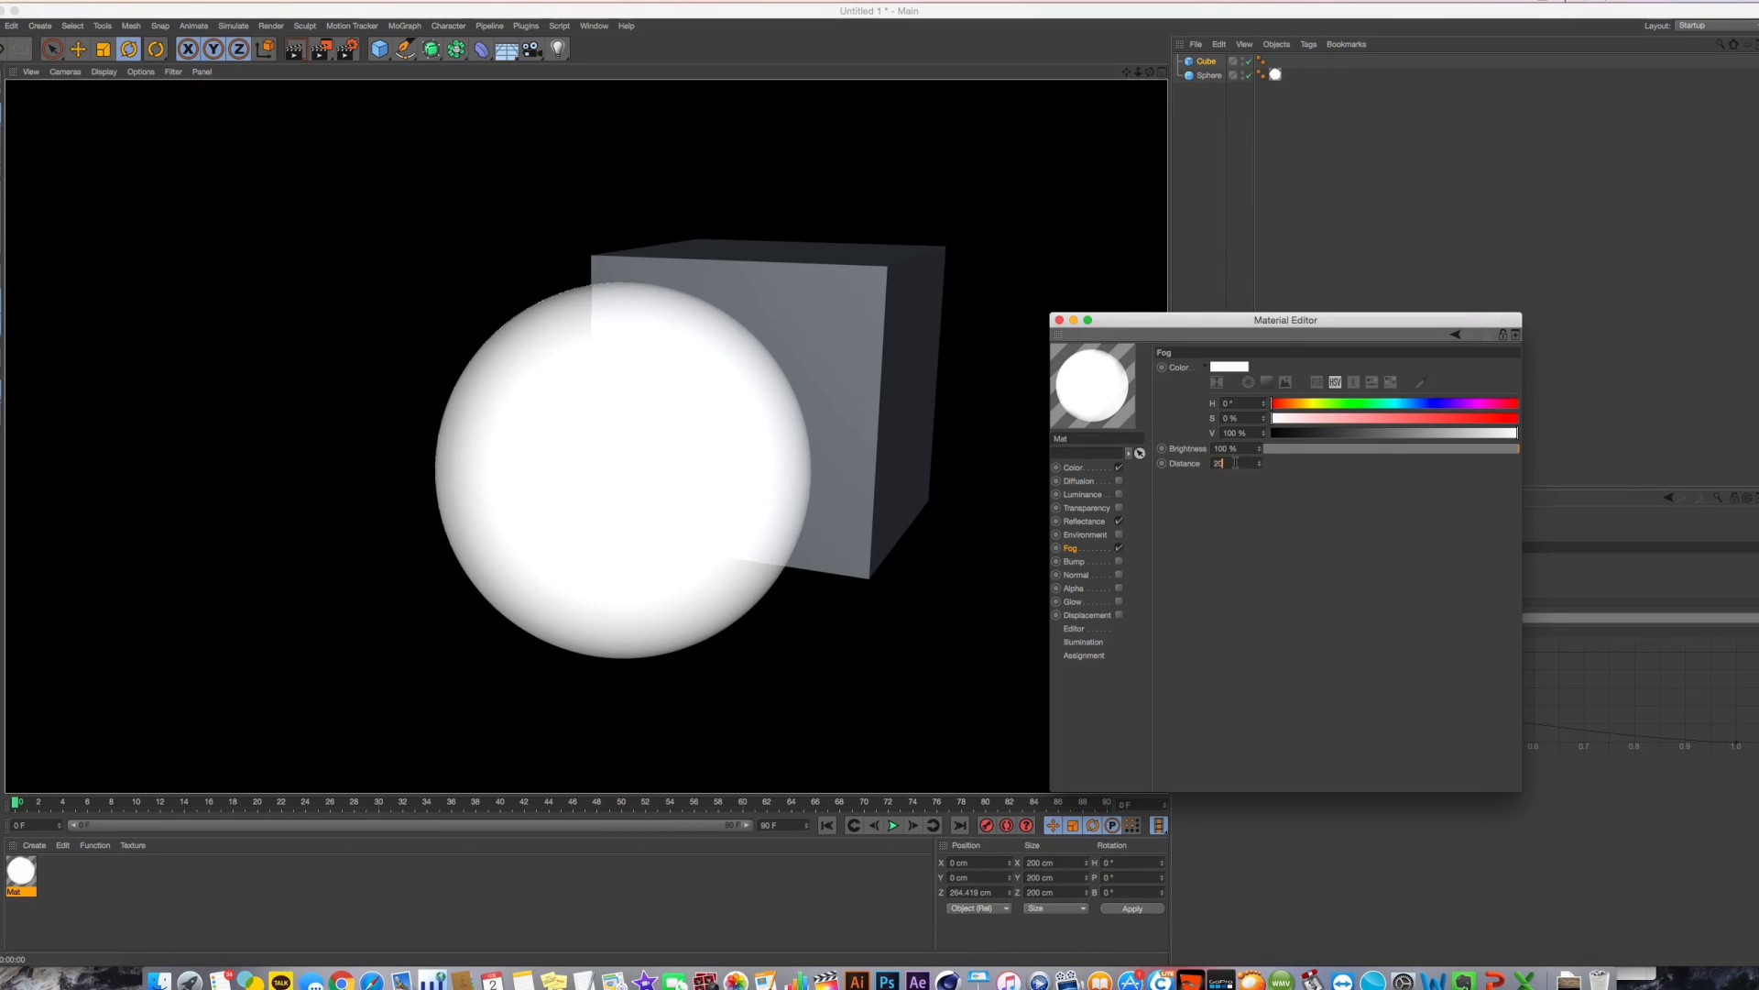
text(0)
key(Return)
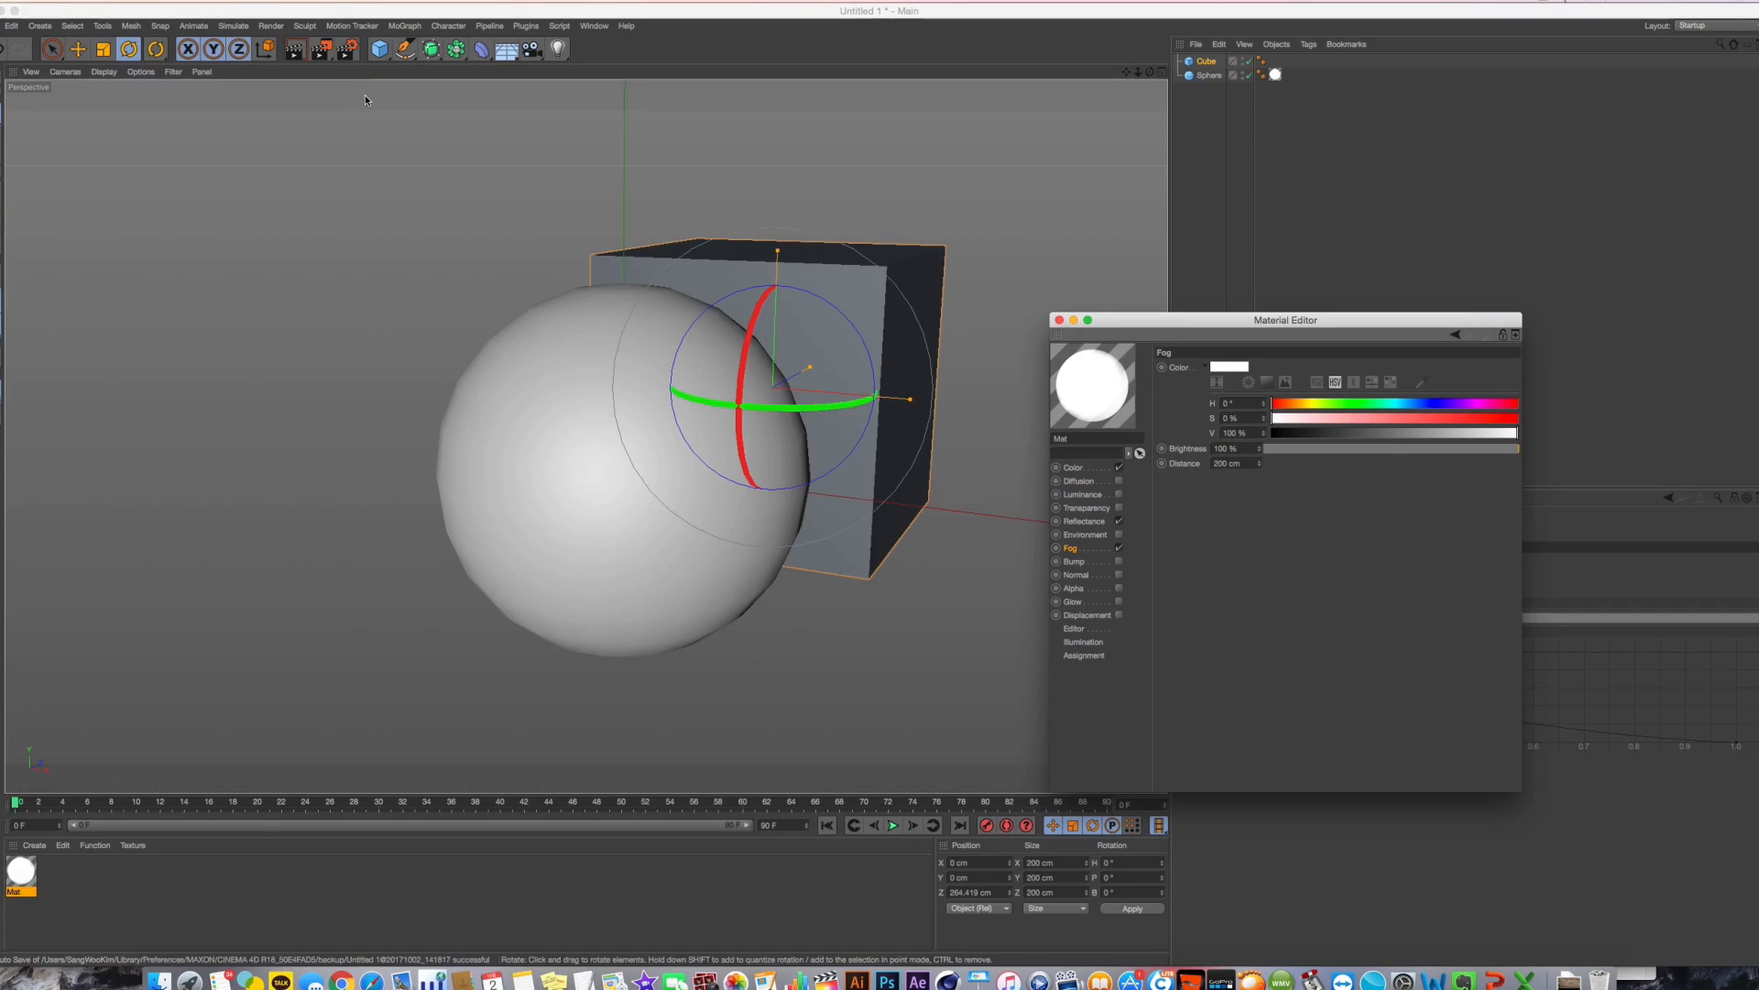
click(371, 97)
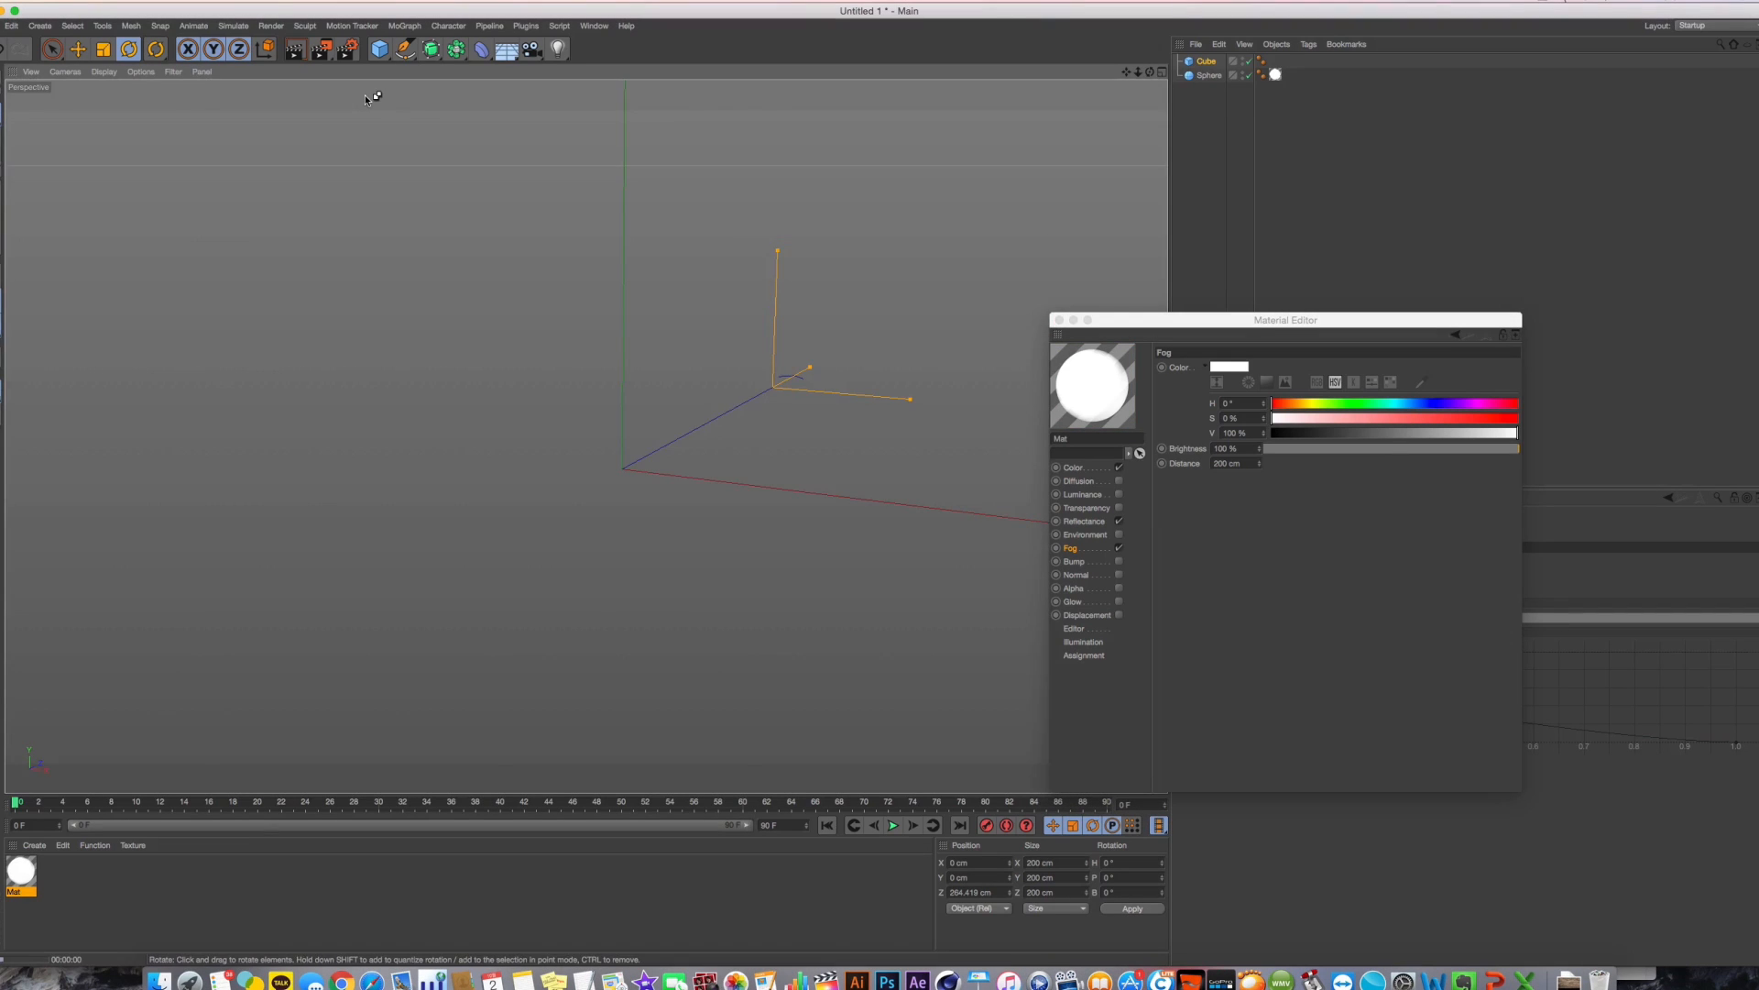
key(super+r)
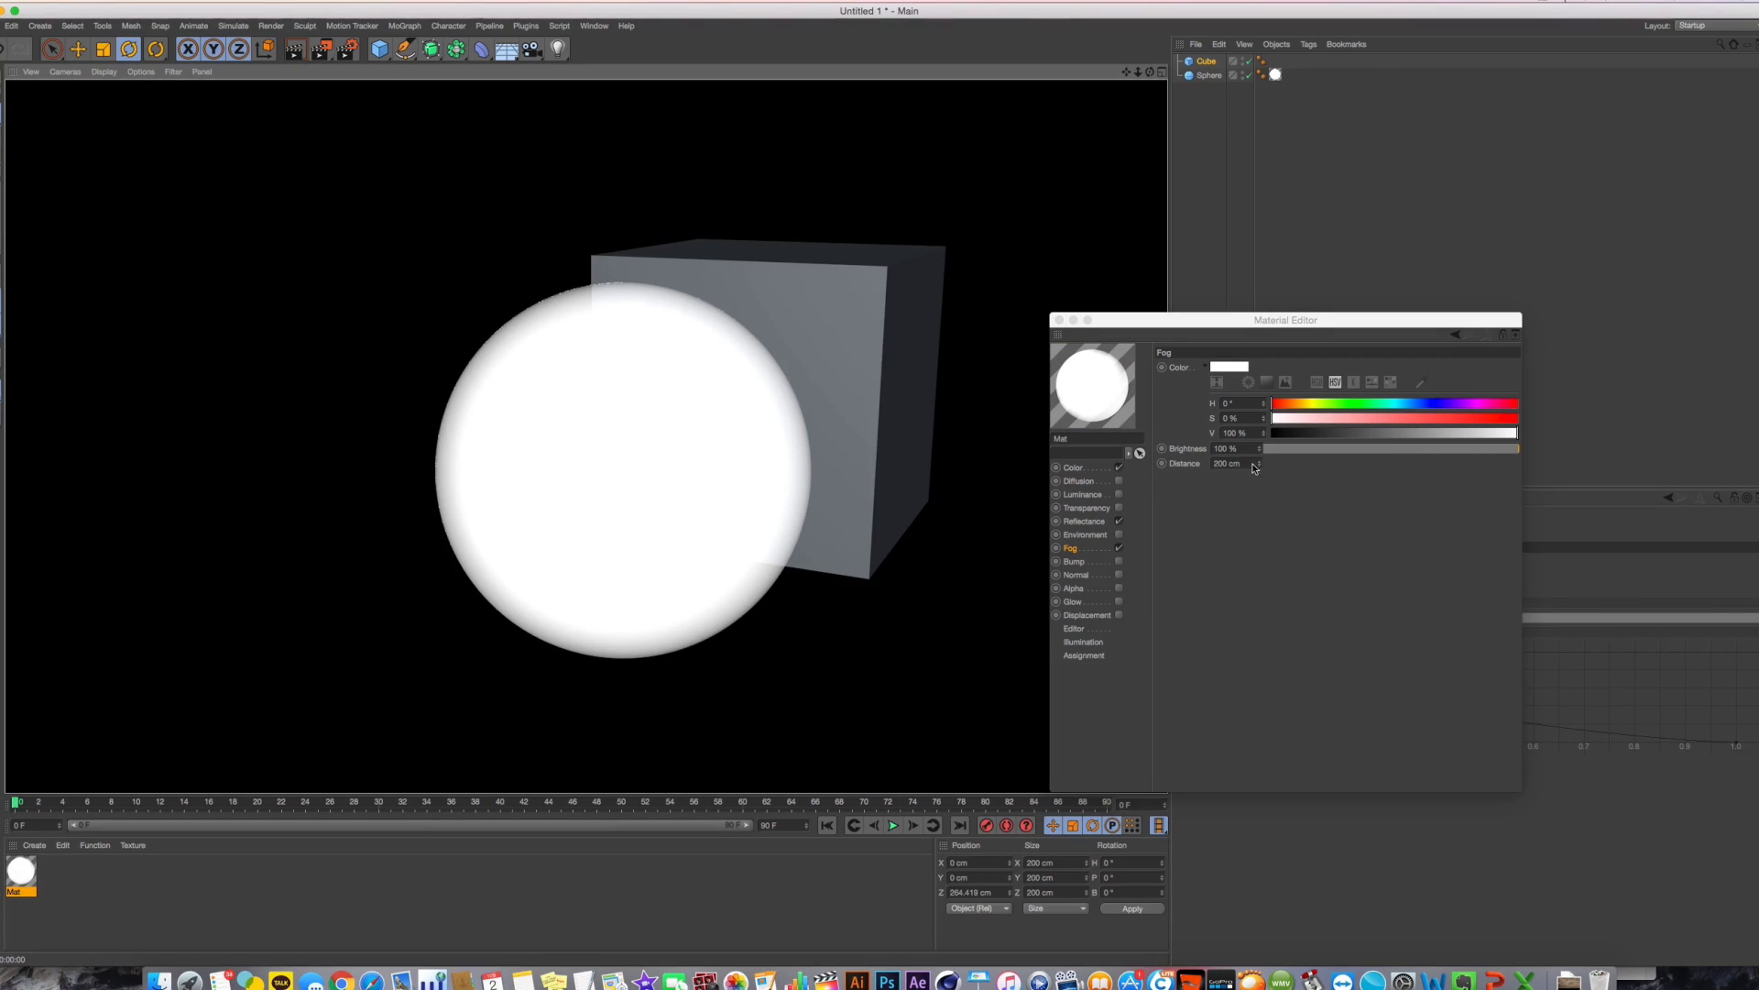
Set the fog distance to 2000 cm and render the view to compare the fog density
drag(1253, 465, 1124, 468)
text(2000)
key(Return)
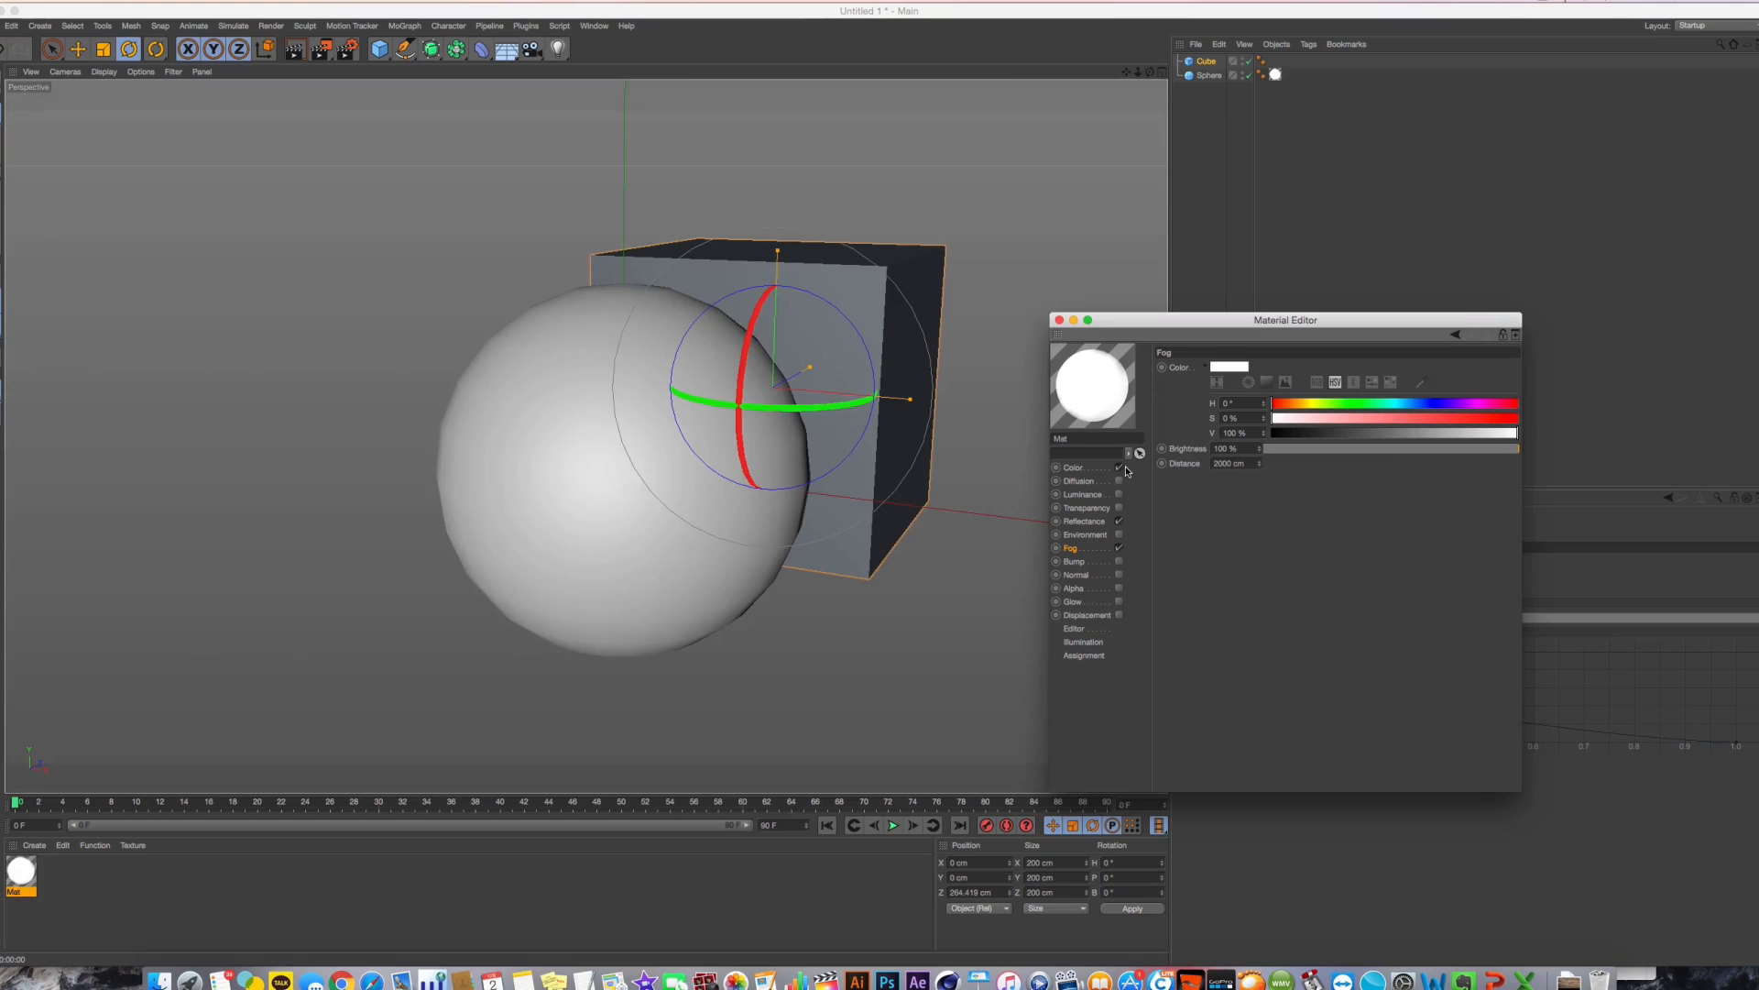
key(super+r)
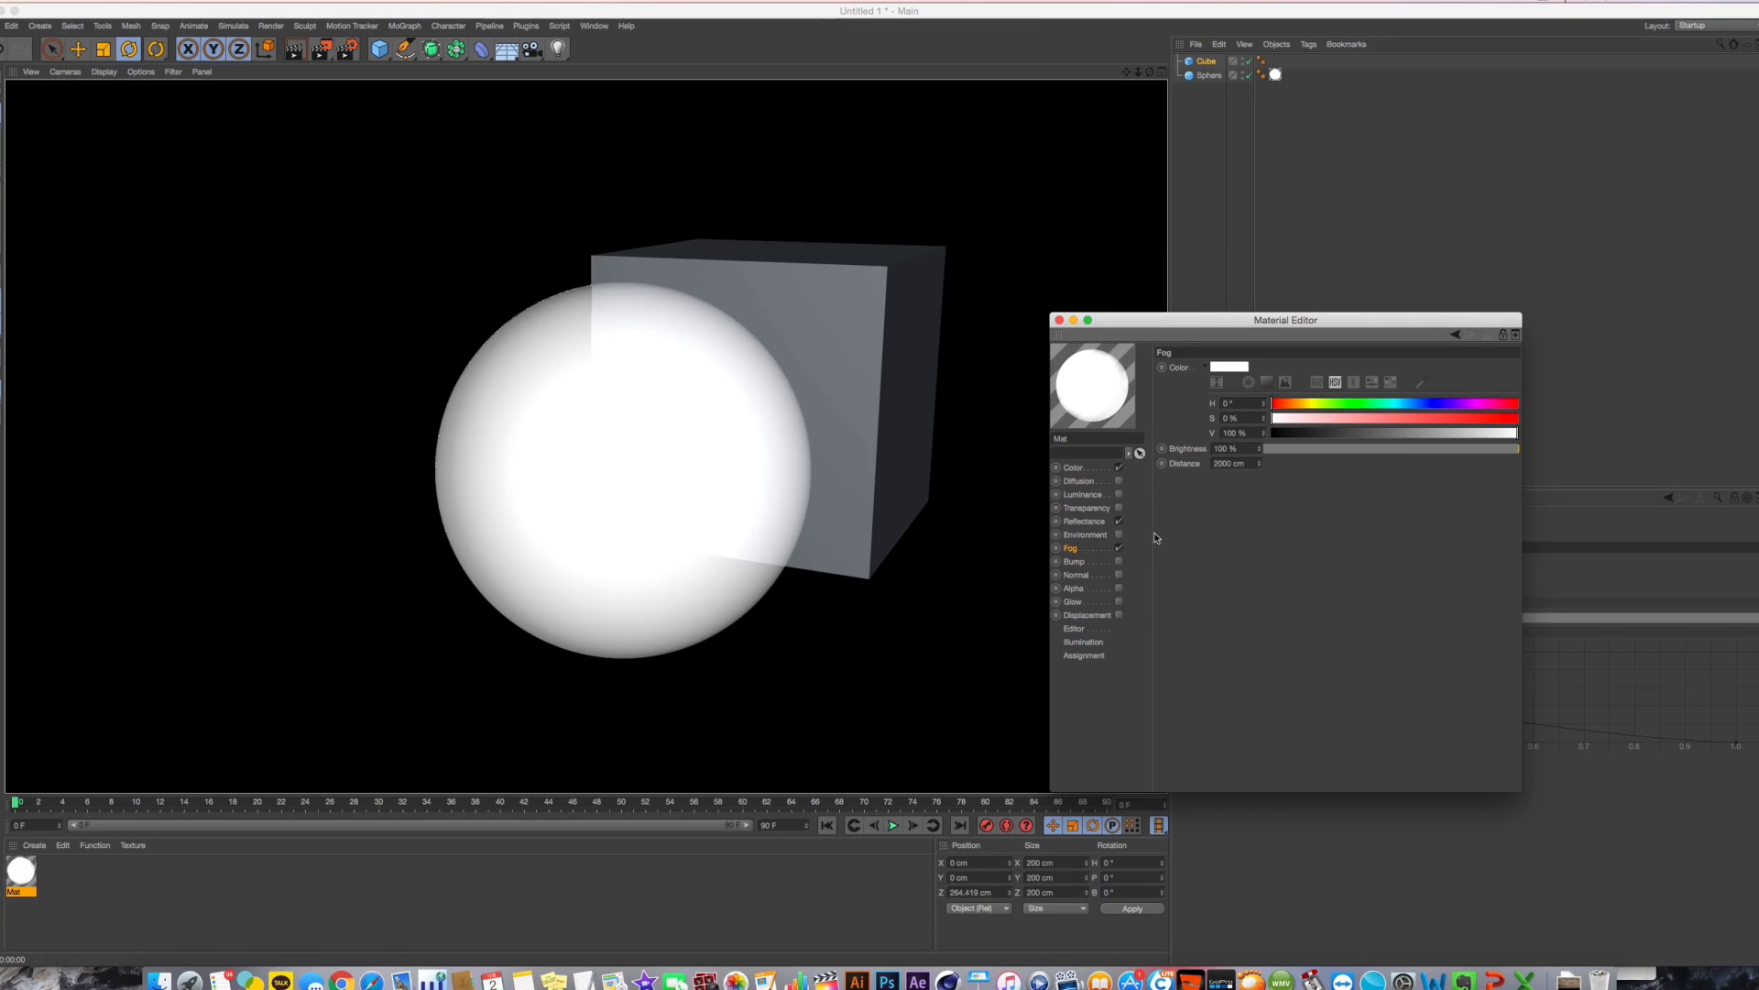
Disable the material's Fog channel and delete the cube behind the sphere
click(1120, 548)
click(922, 415)
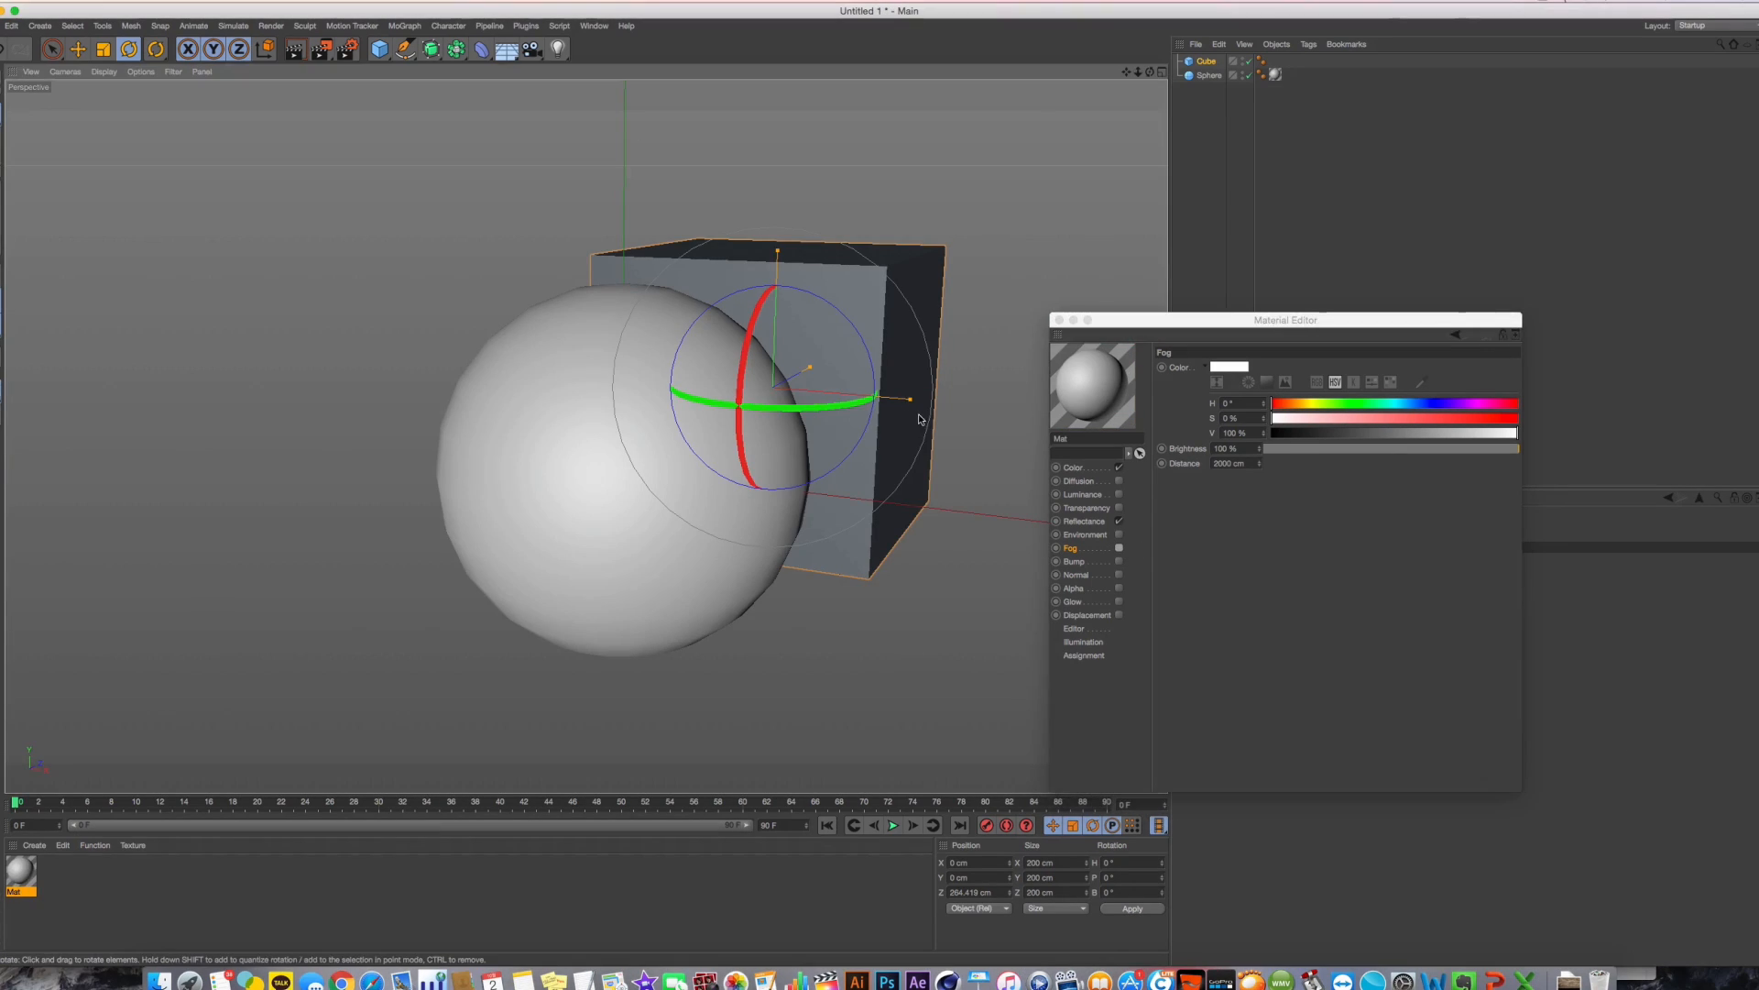
key(Delete)
Show the Bump channel settings of the sphere's material
click(1275, 62)
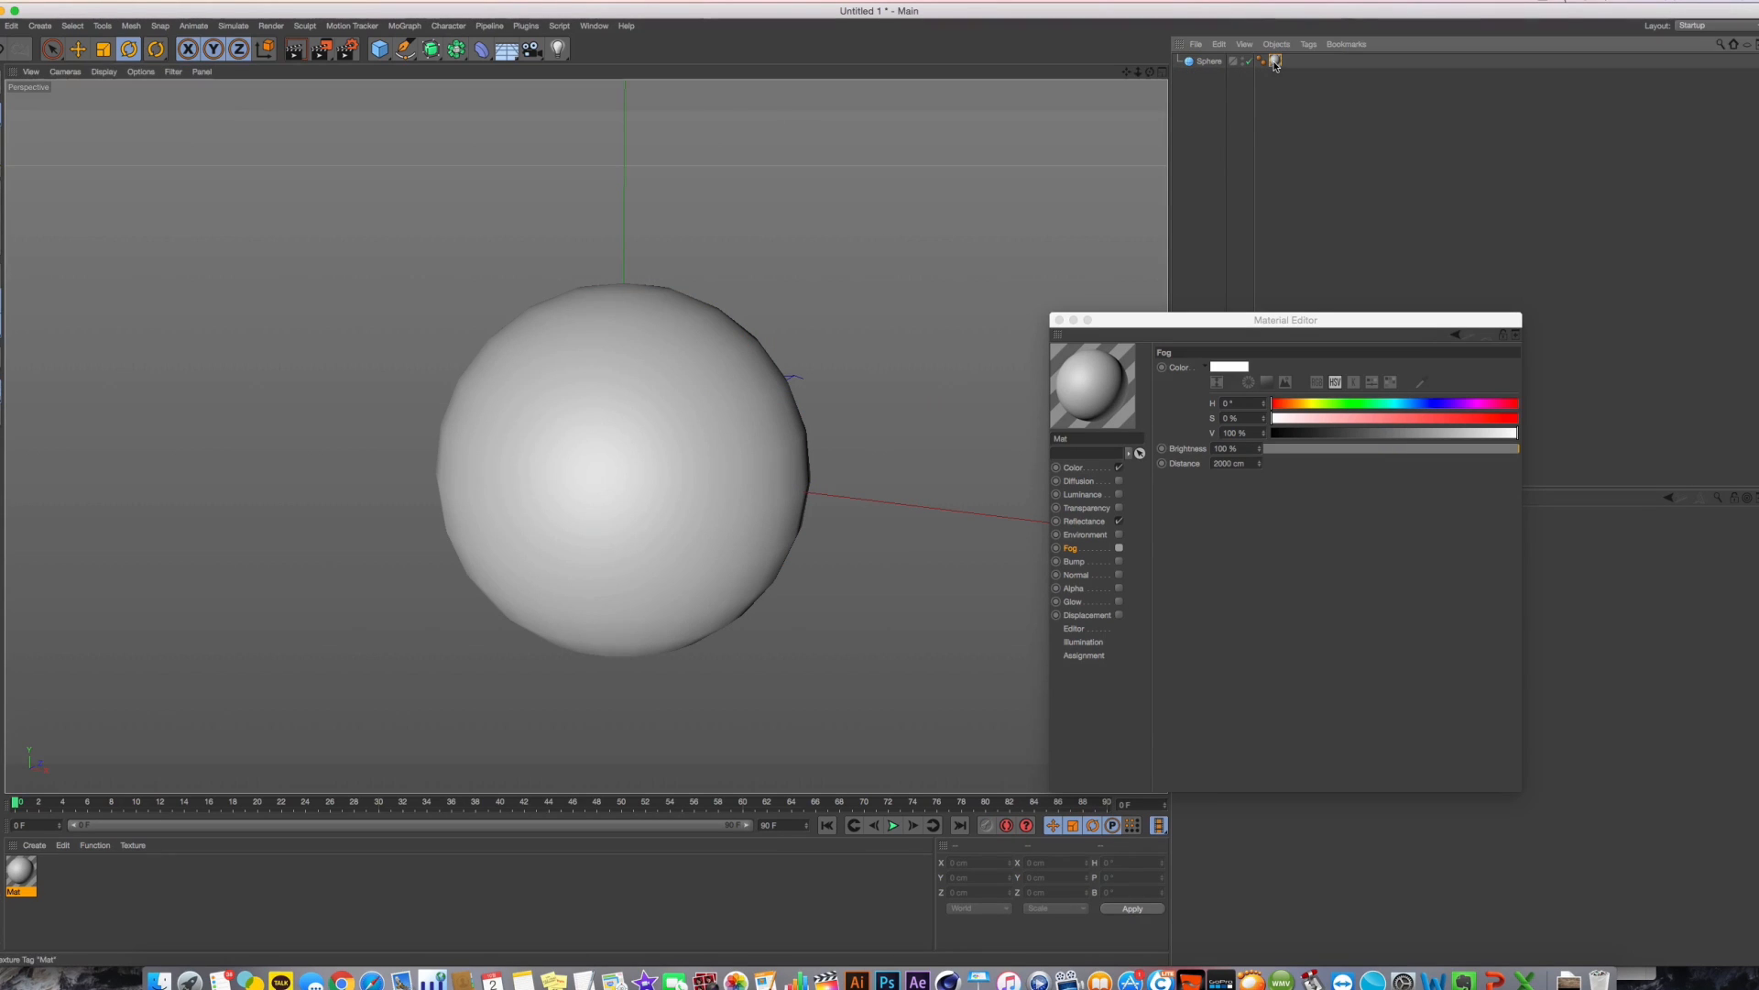
click(1098, 564)
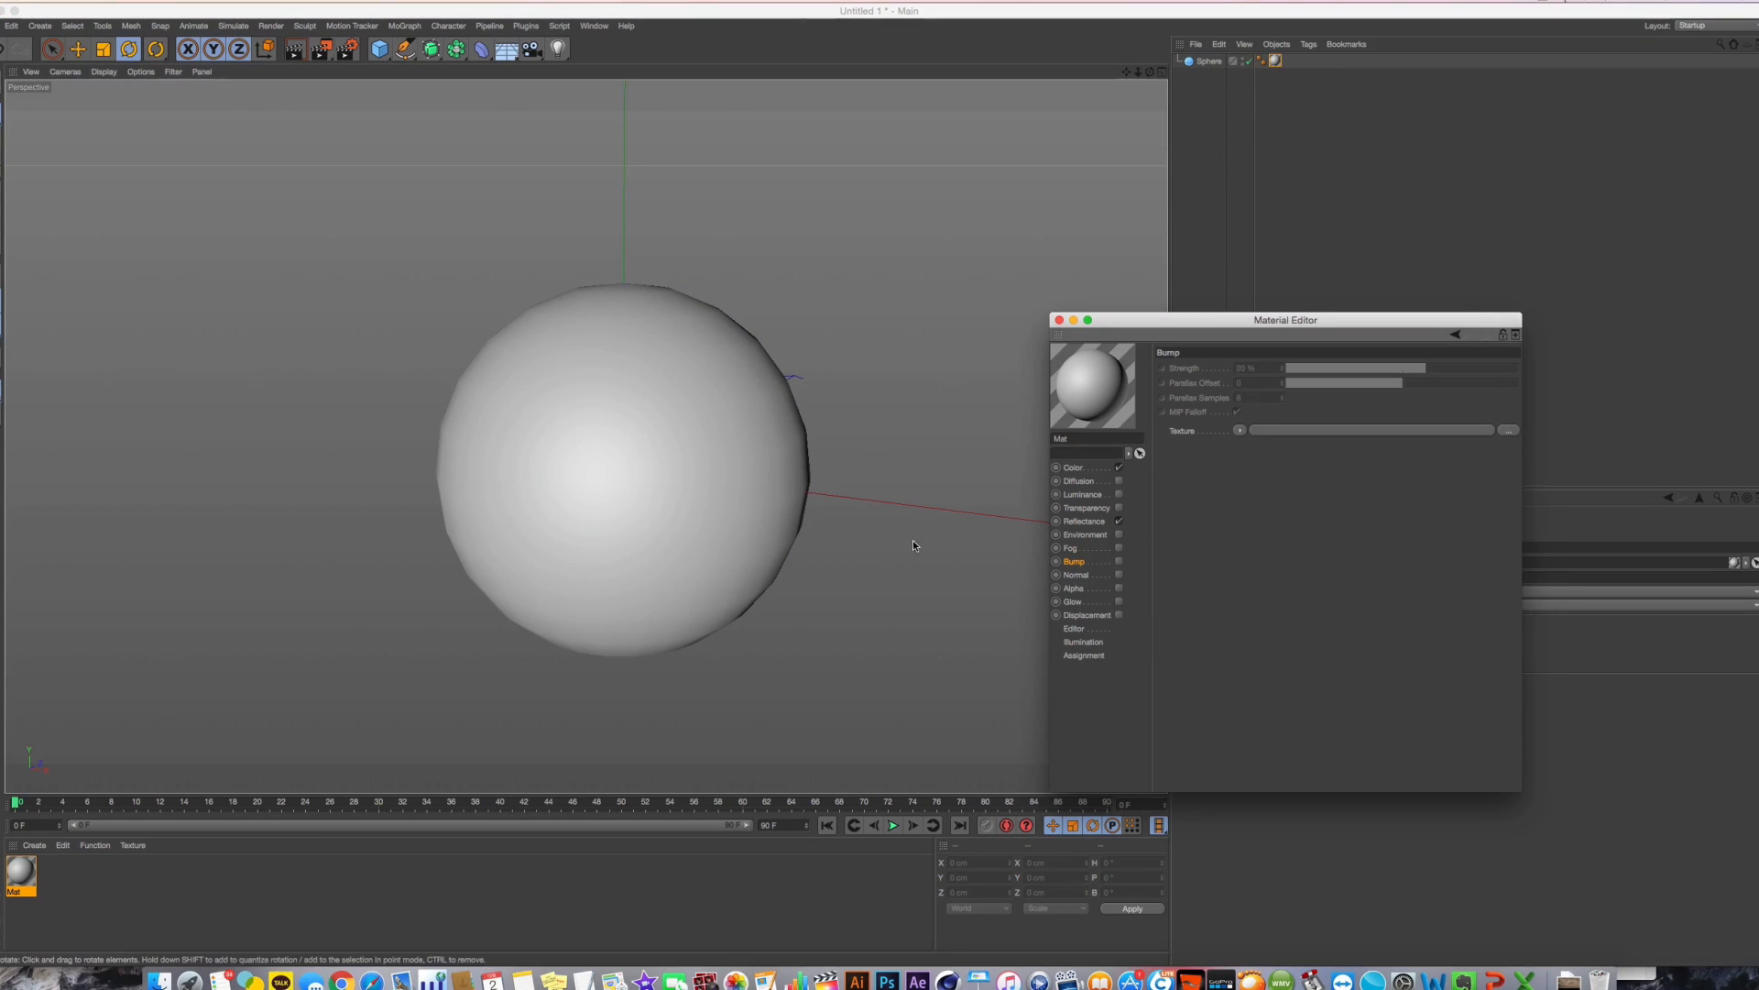
alt+drag(675, 500, 679, 485)
alt+middle_drag(679, 485, 759, 428)
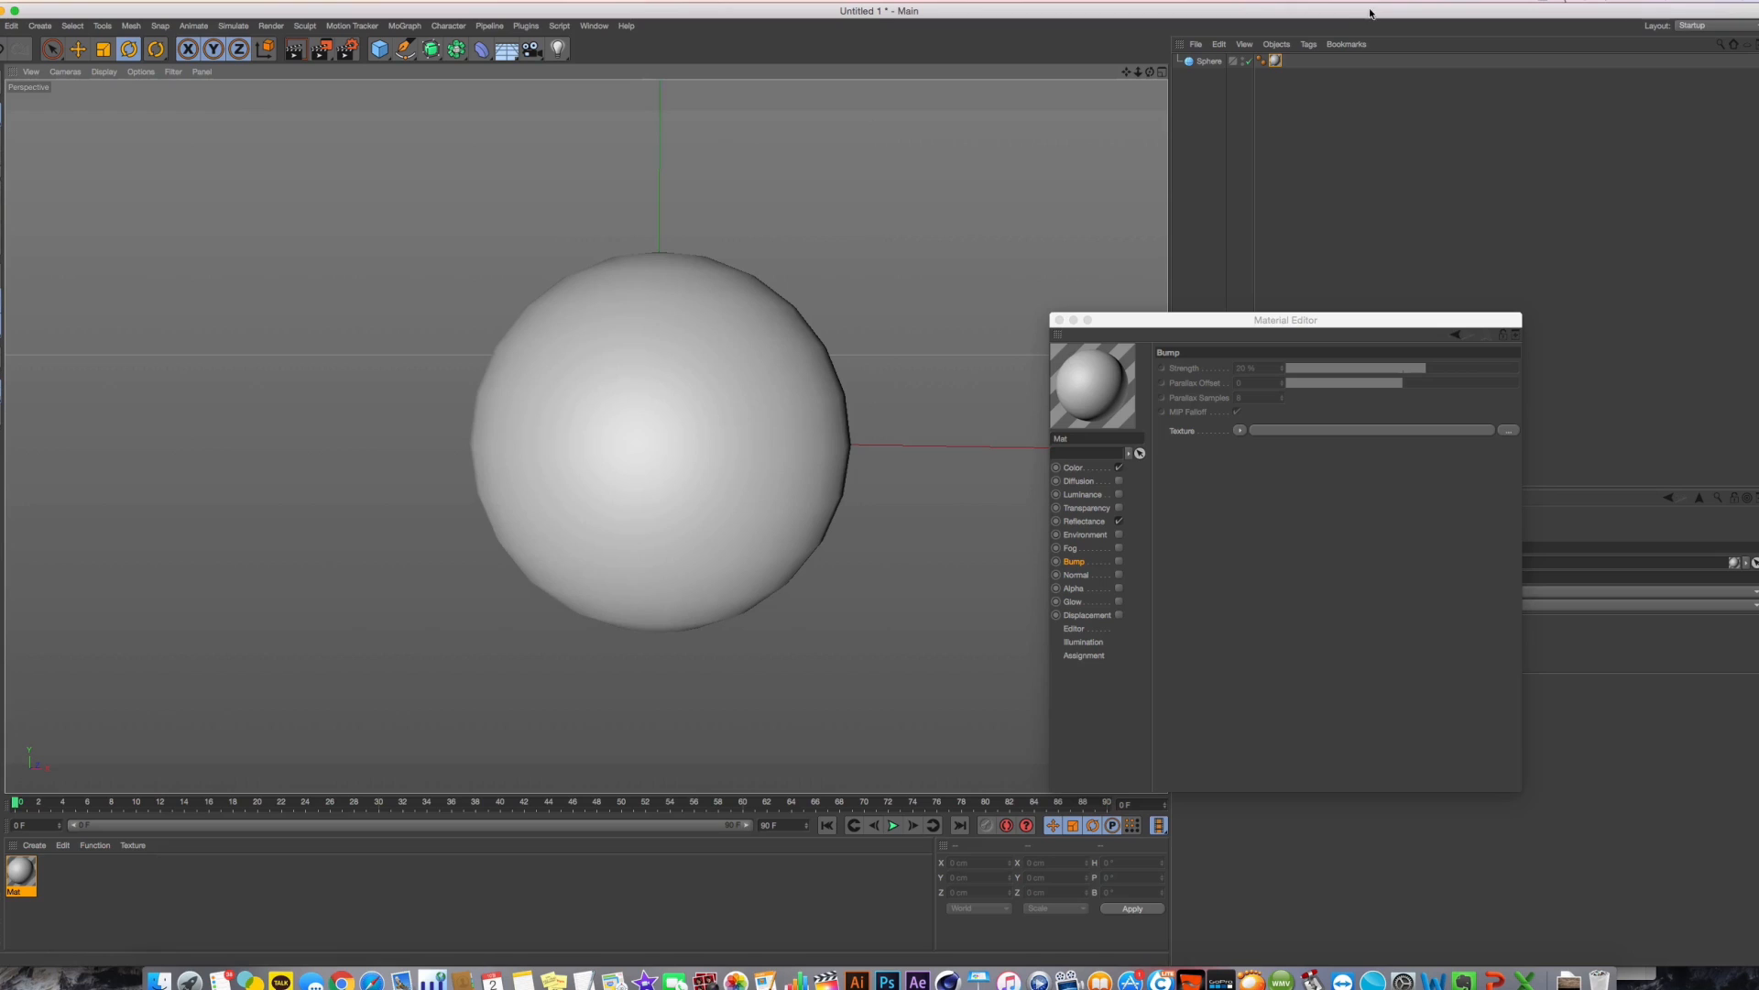
click(1226, 64)
key(Delete)
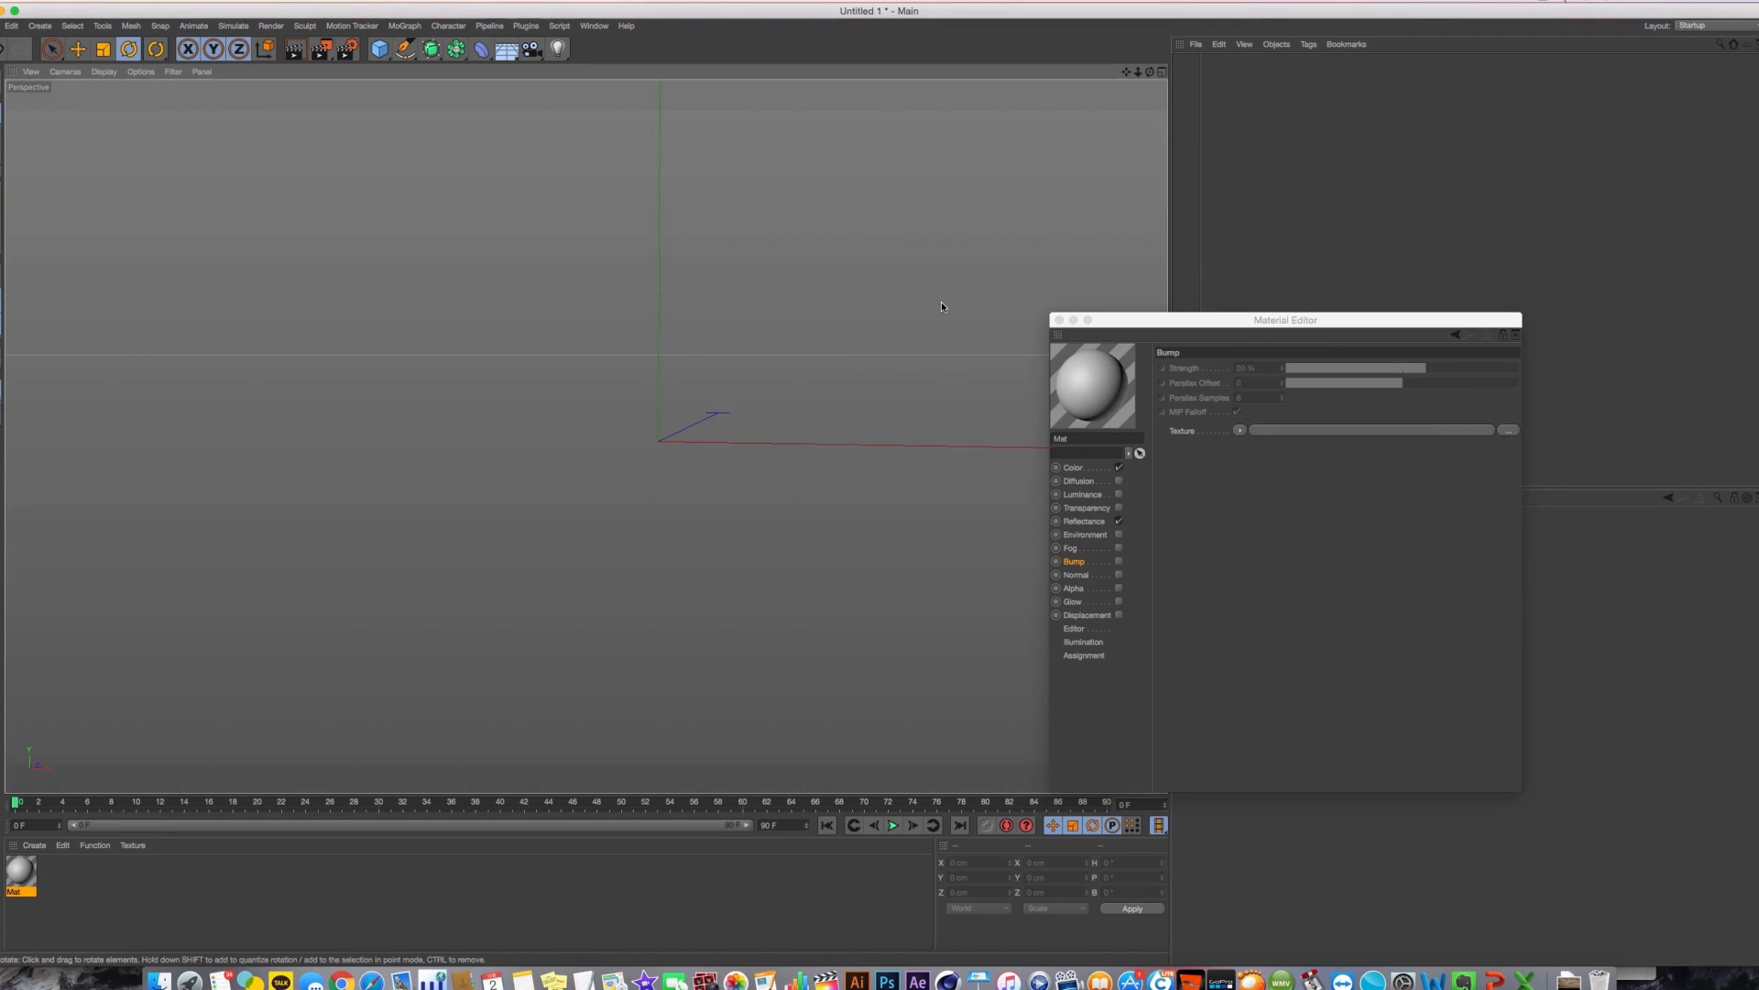
key(super+z)
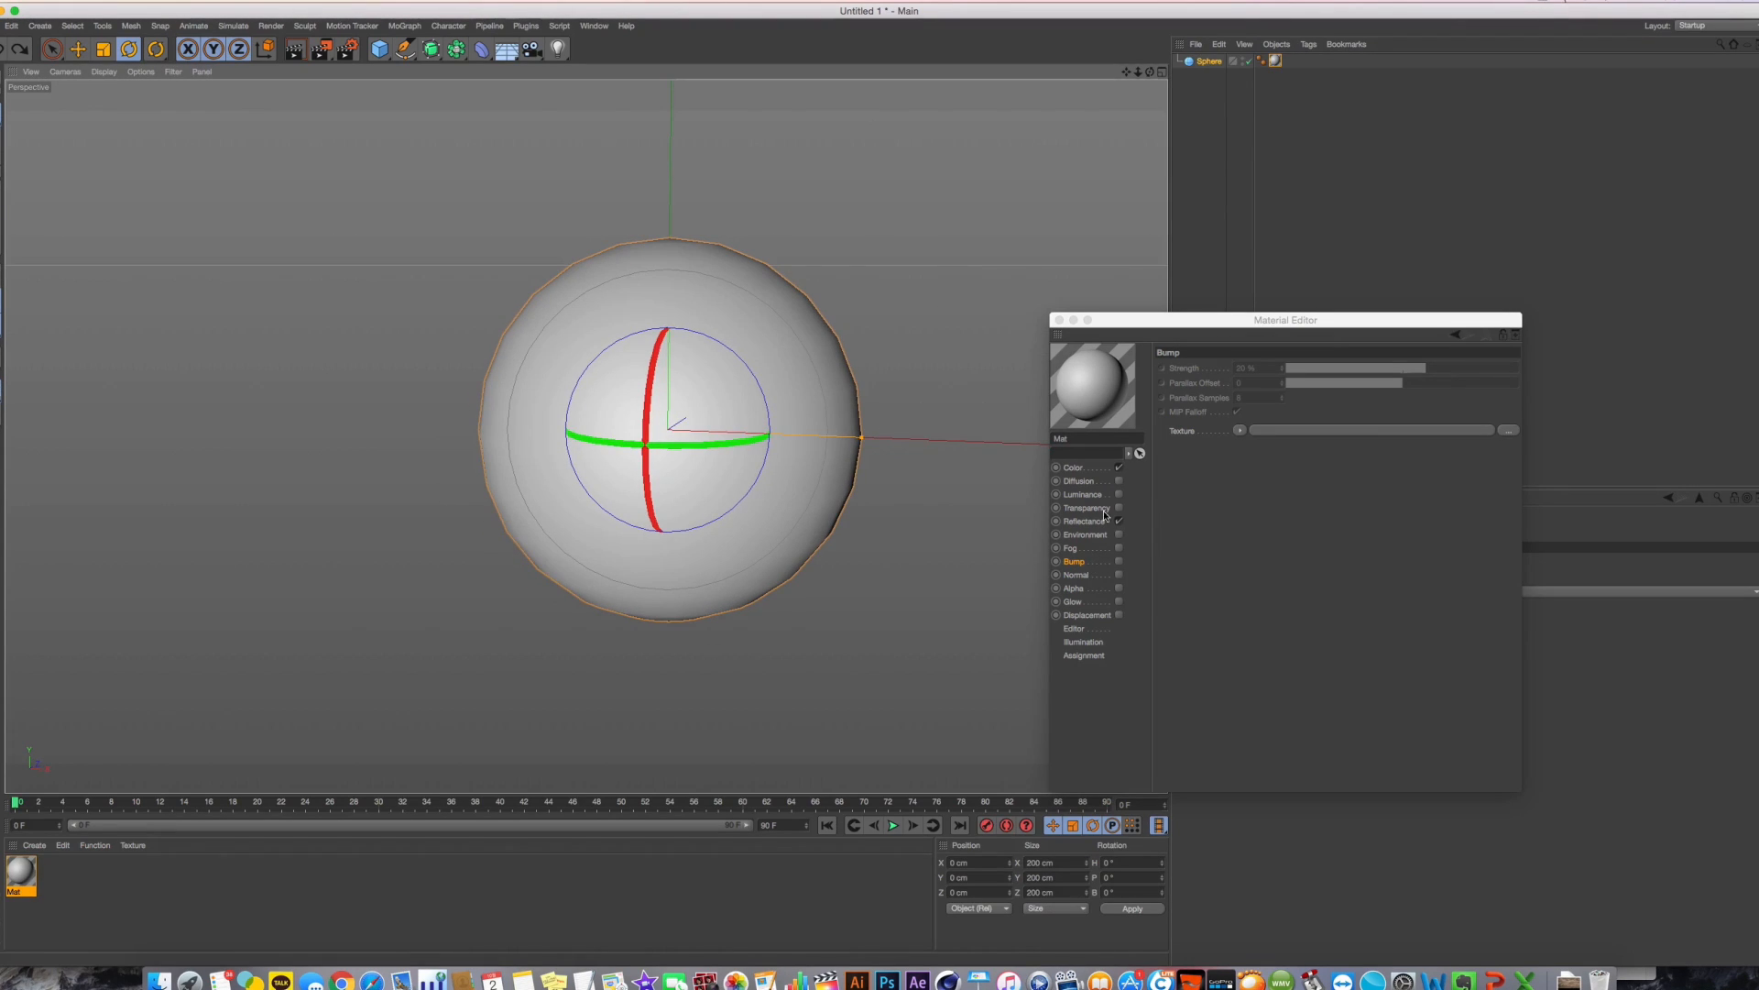
Disable the material's Reflectance channel and show its Color channel settings
click(1110, 523)
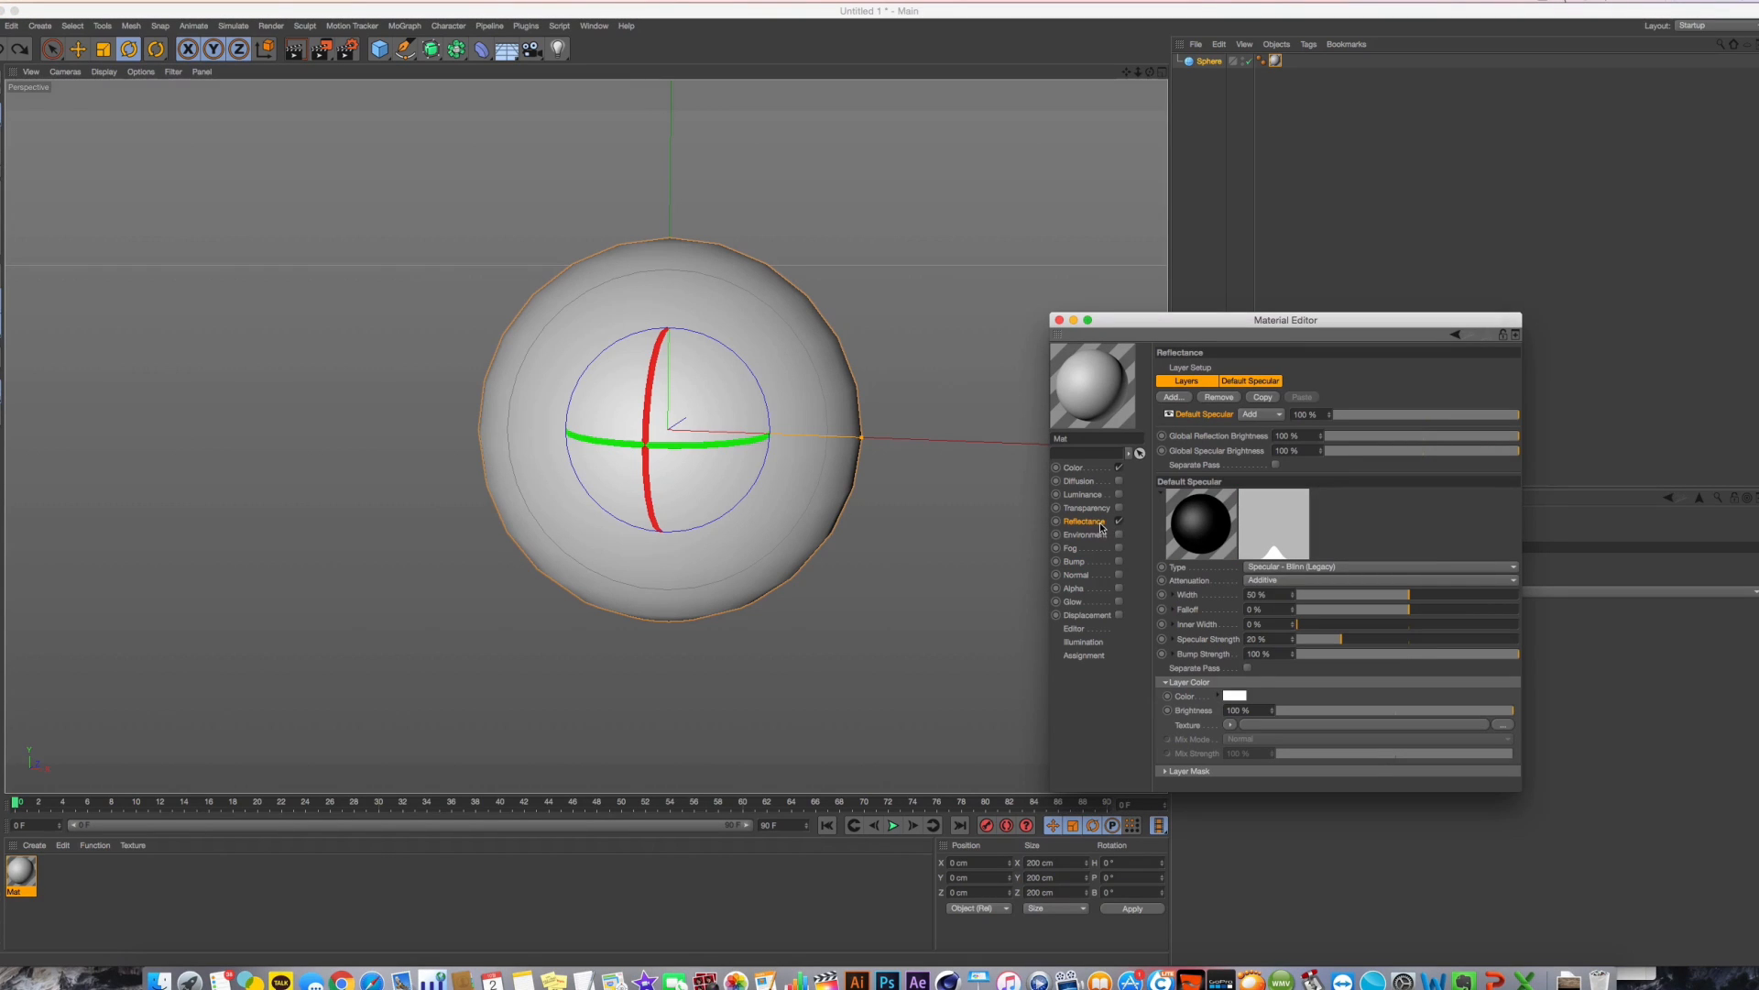
click(1119, 522)
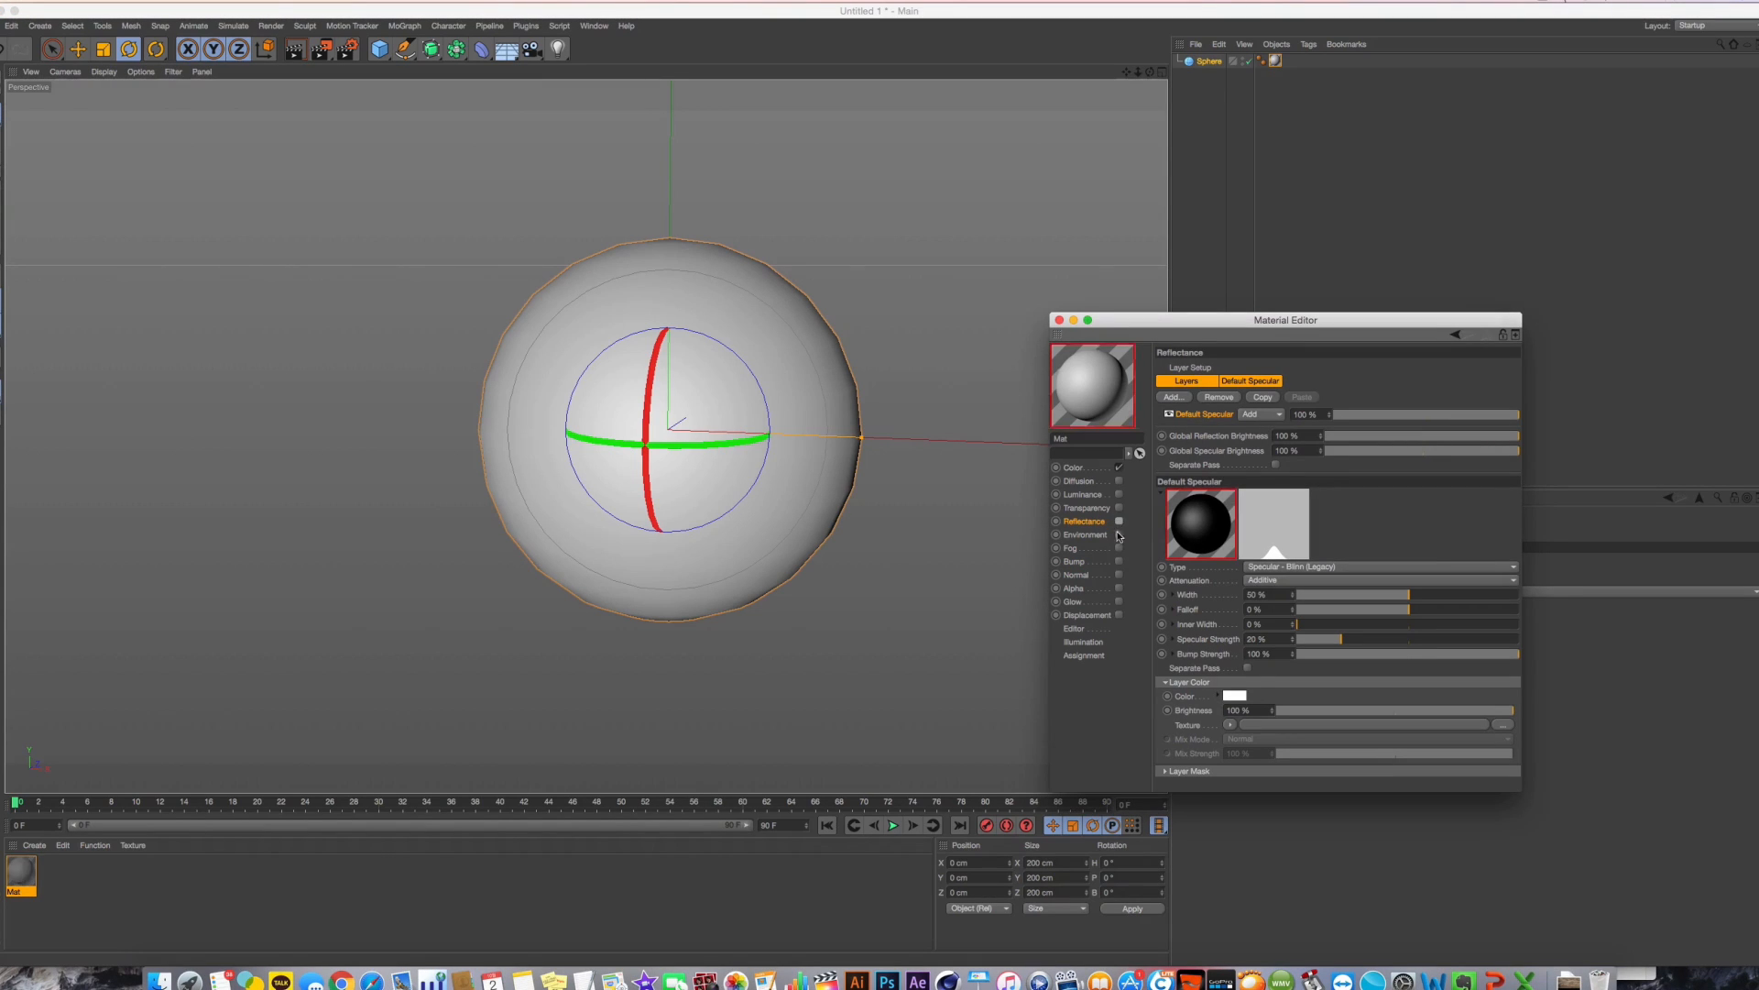
click(1076, 467)
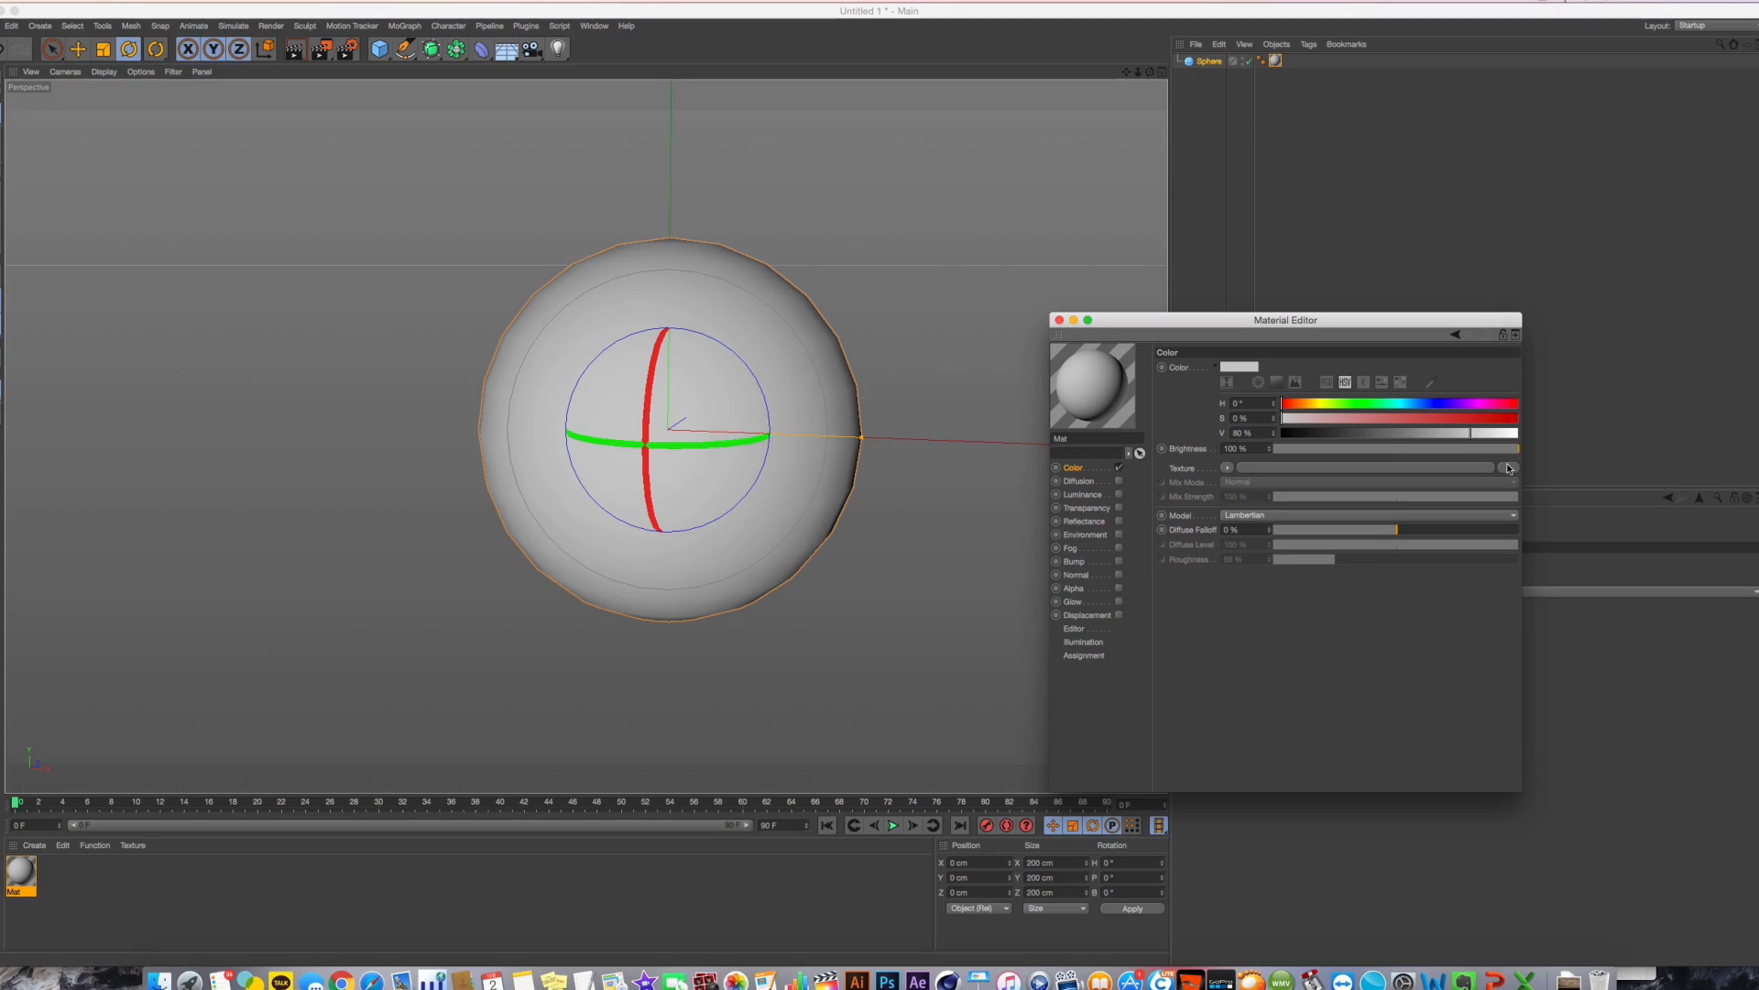
Switch to Photoshop and view the wildtextures-old-wood-original-file.jpg texture image
key(super+Tab)
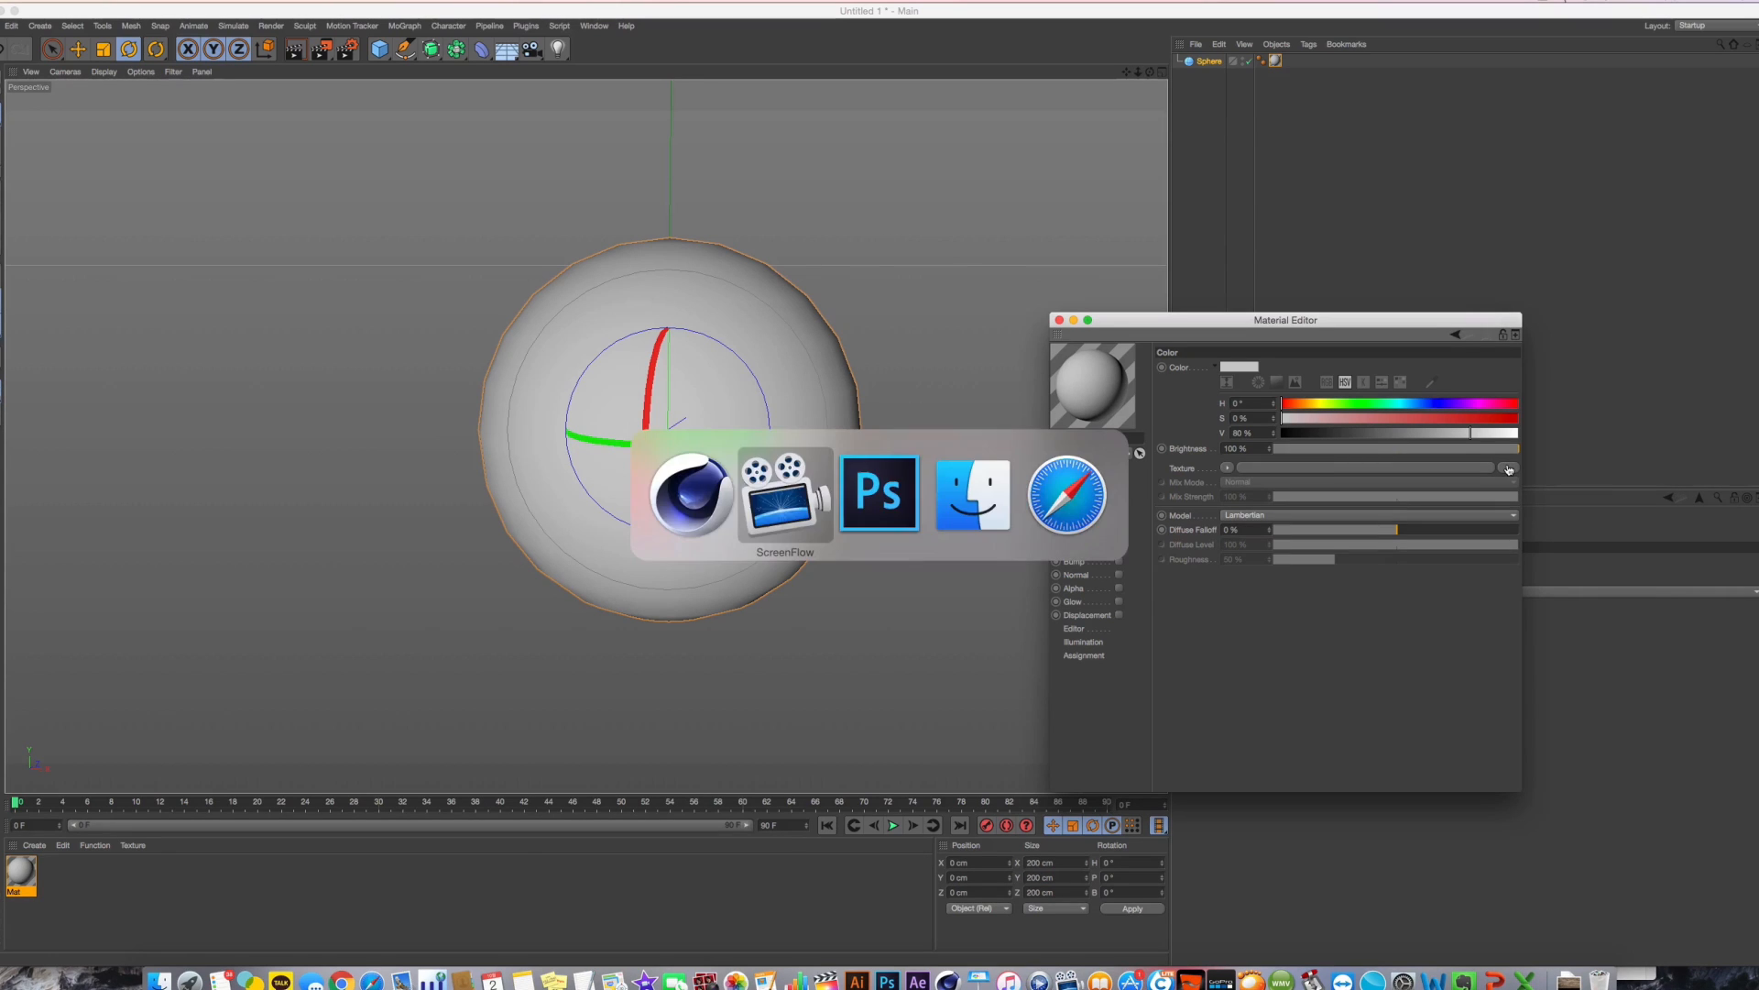
key(super+Tab)
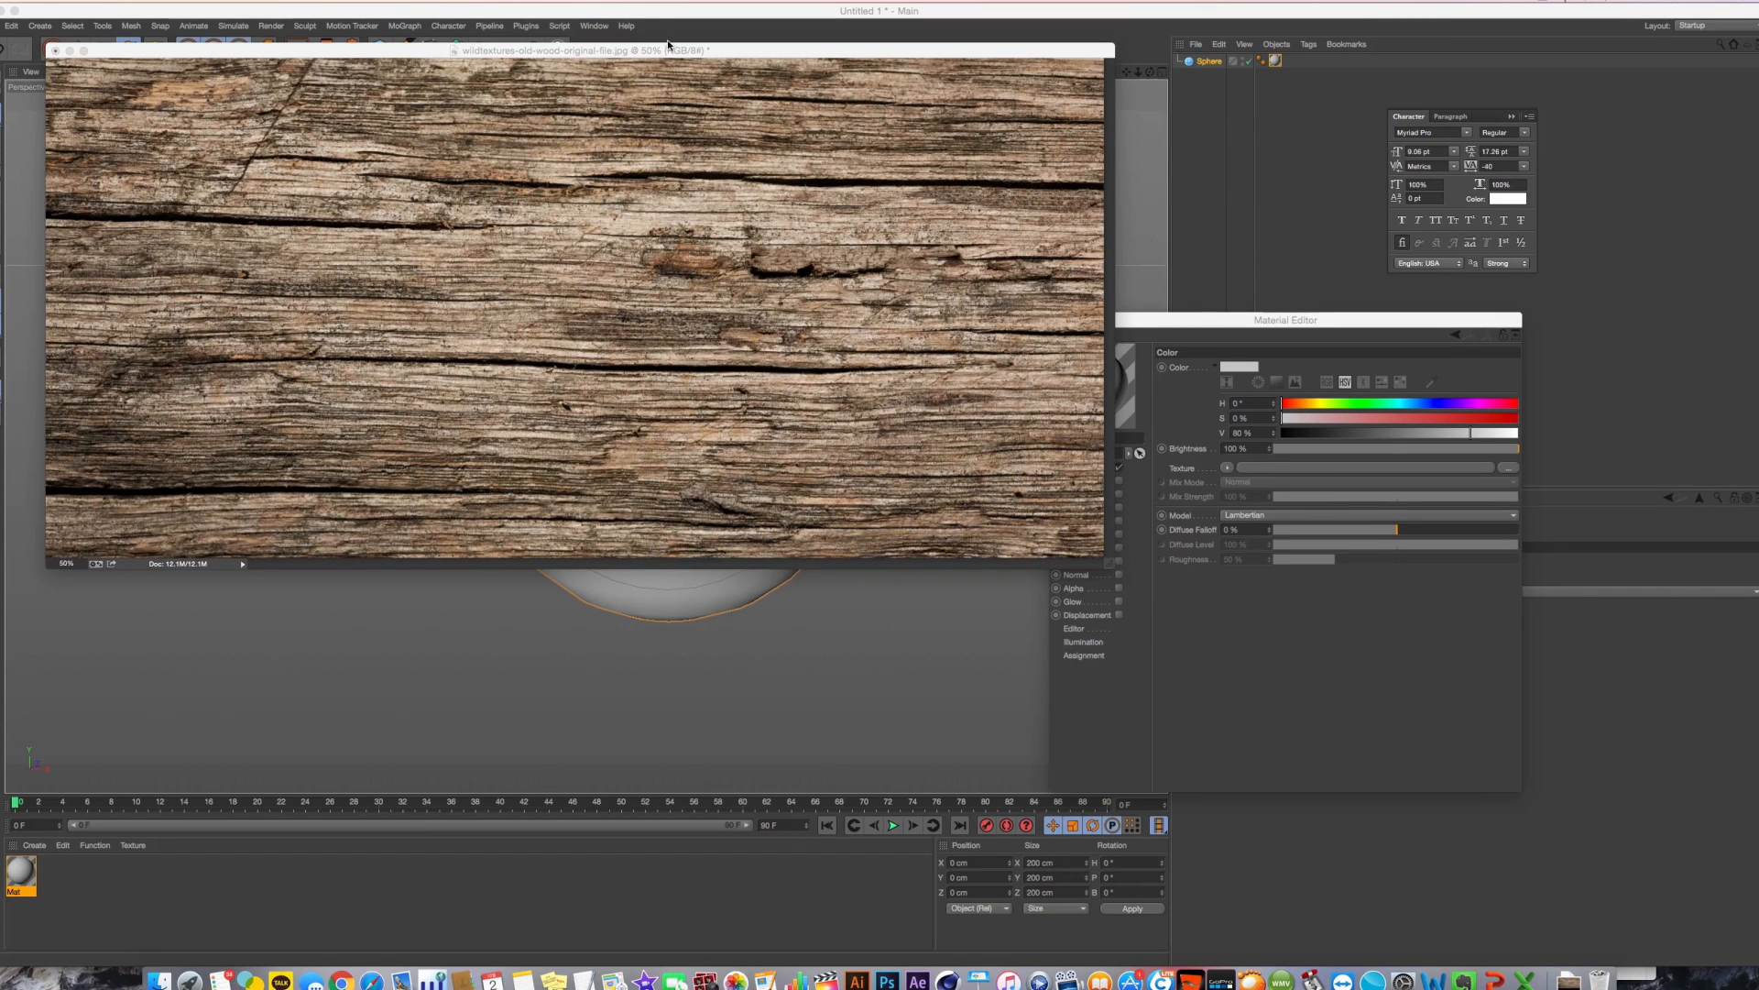
drag(668, 43, 843, 151)
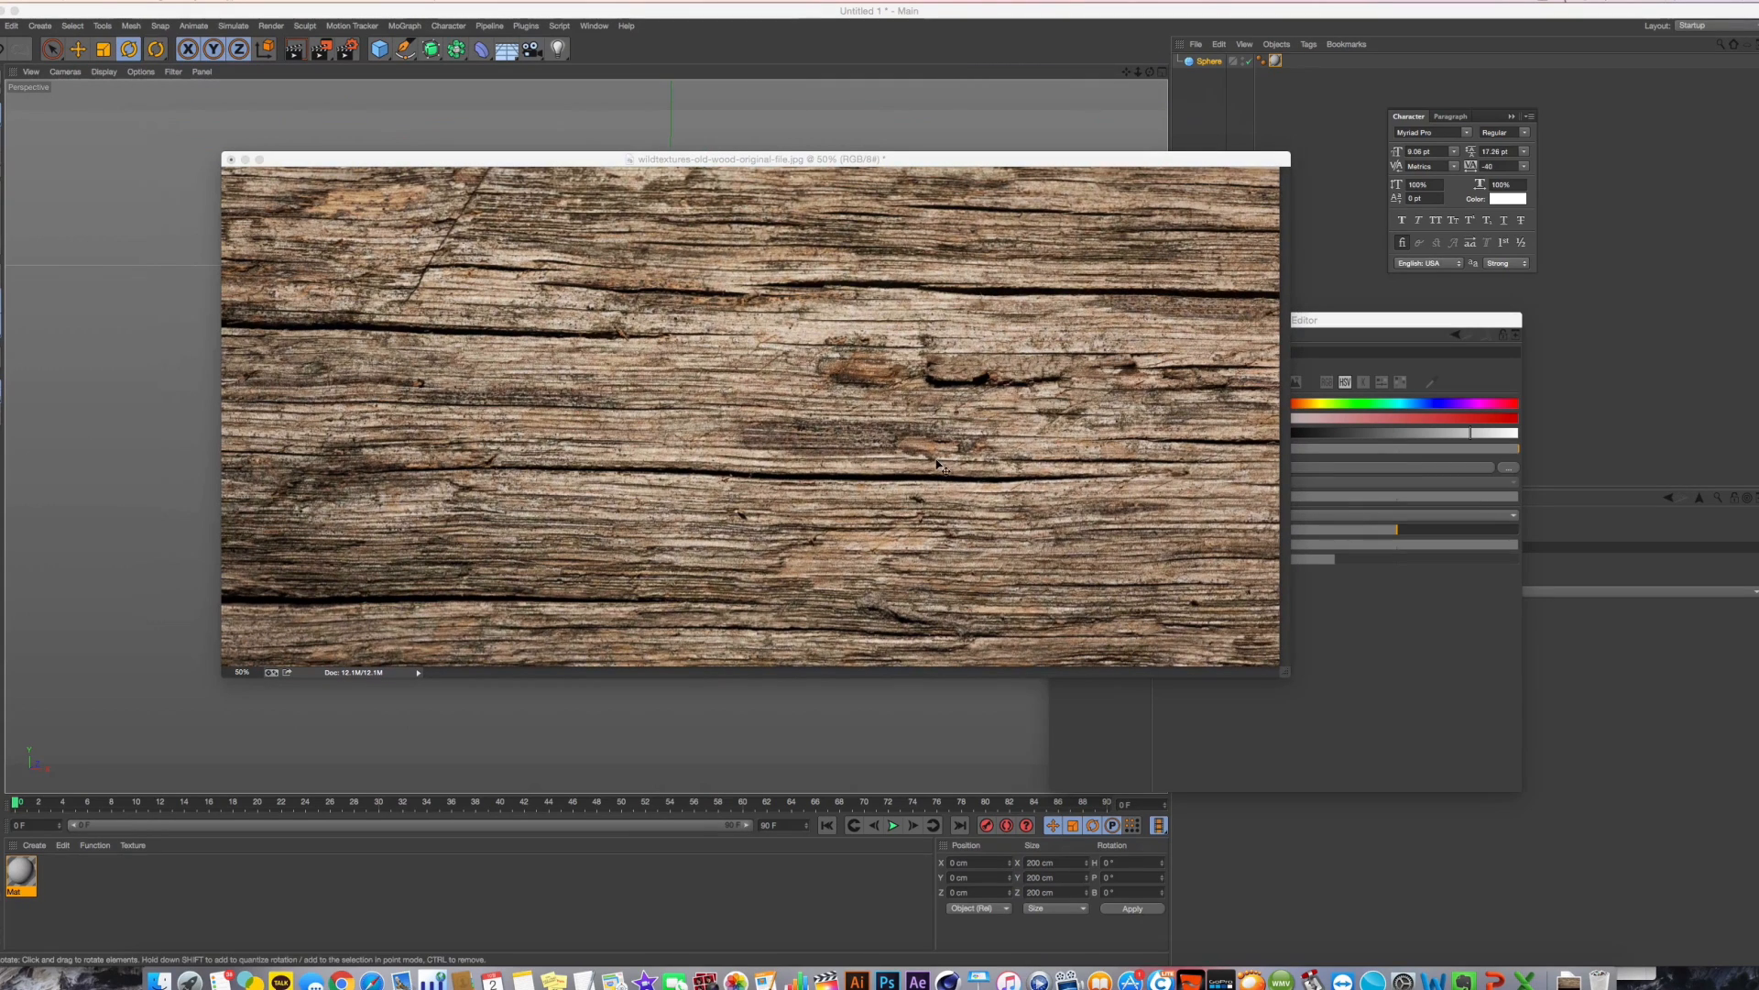
key(z)
Load wildtextures-old-wood-original-file.jpg from the Downloads folder as the Color channel's texture and copy it to the project location
click(1509, 486)
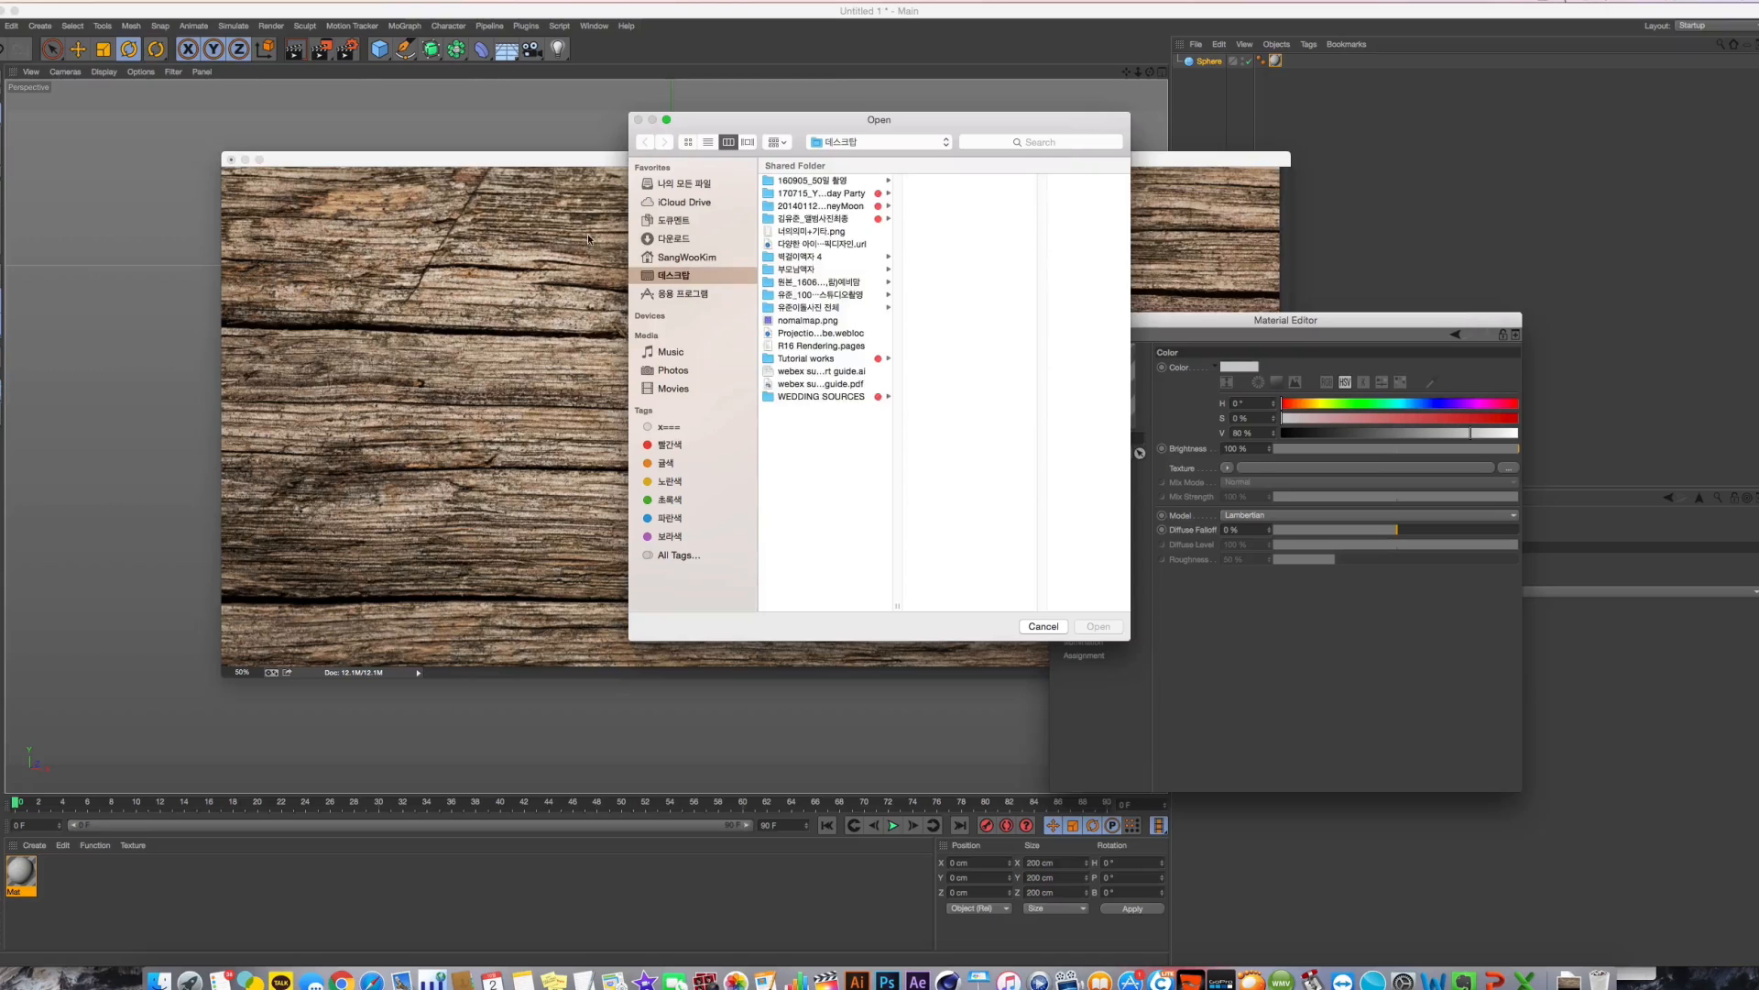
click(666, 239)
click(829, 193)
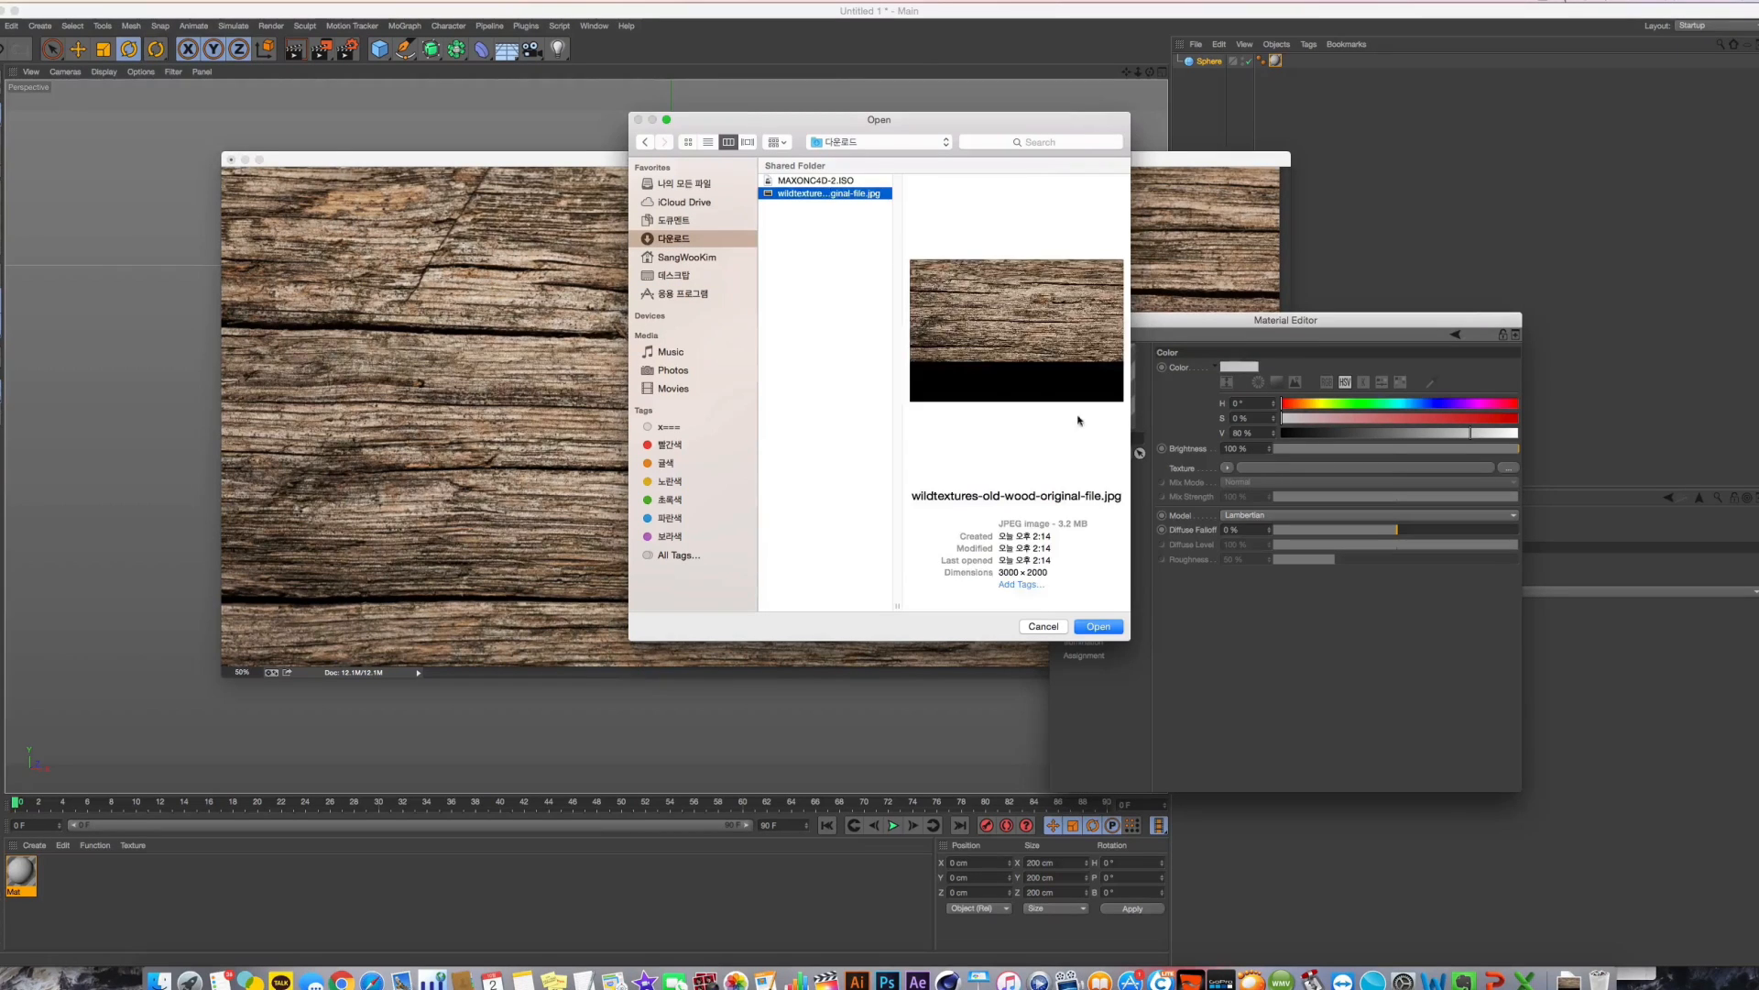
click(1099, 626)
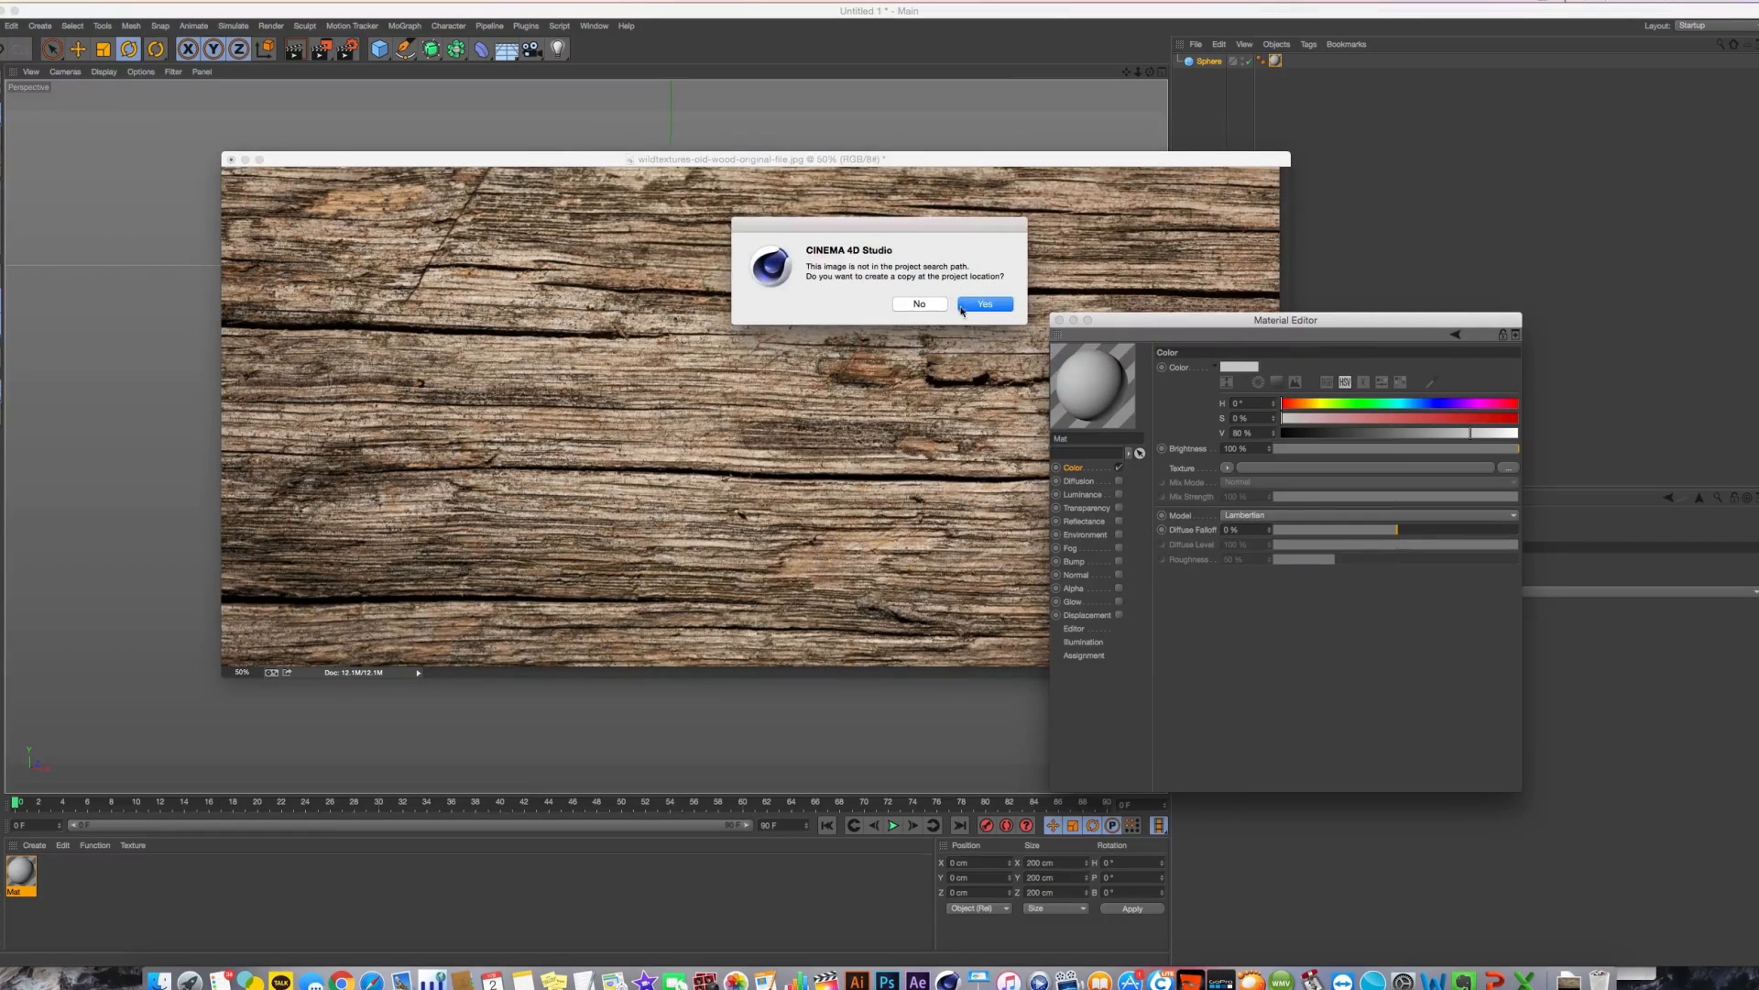
click(981, 308)
Compare the wood texture on the sphere with the source image open in Photoshop
click(837, 286)
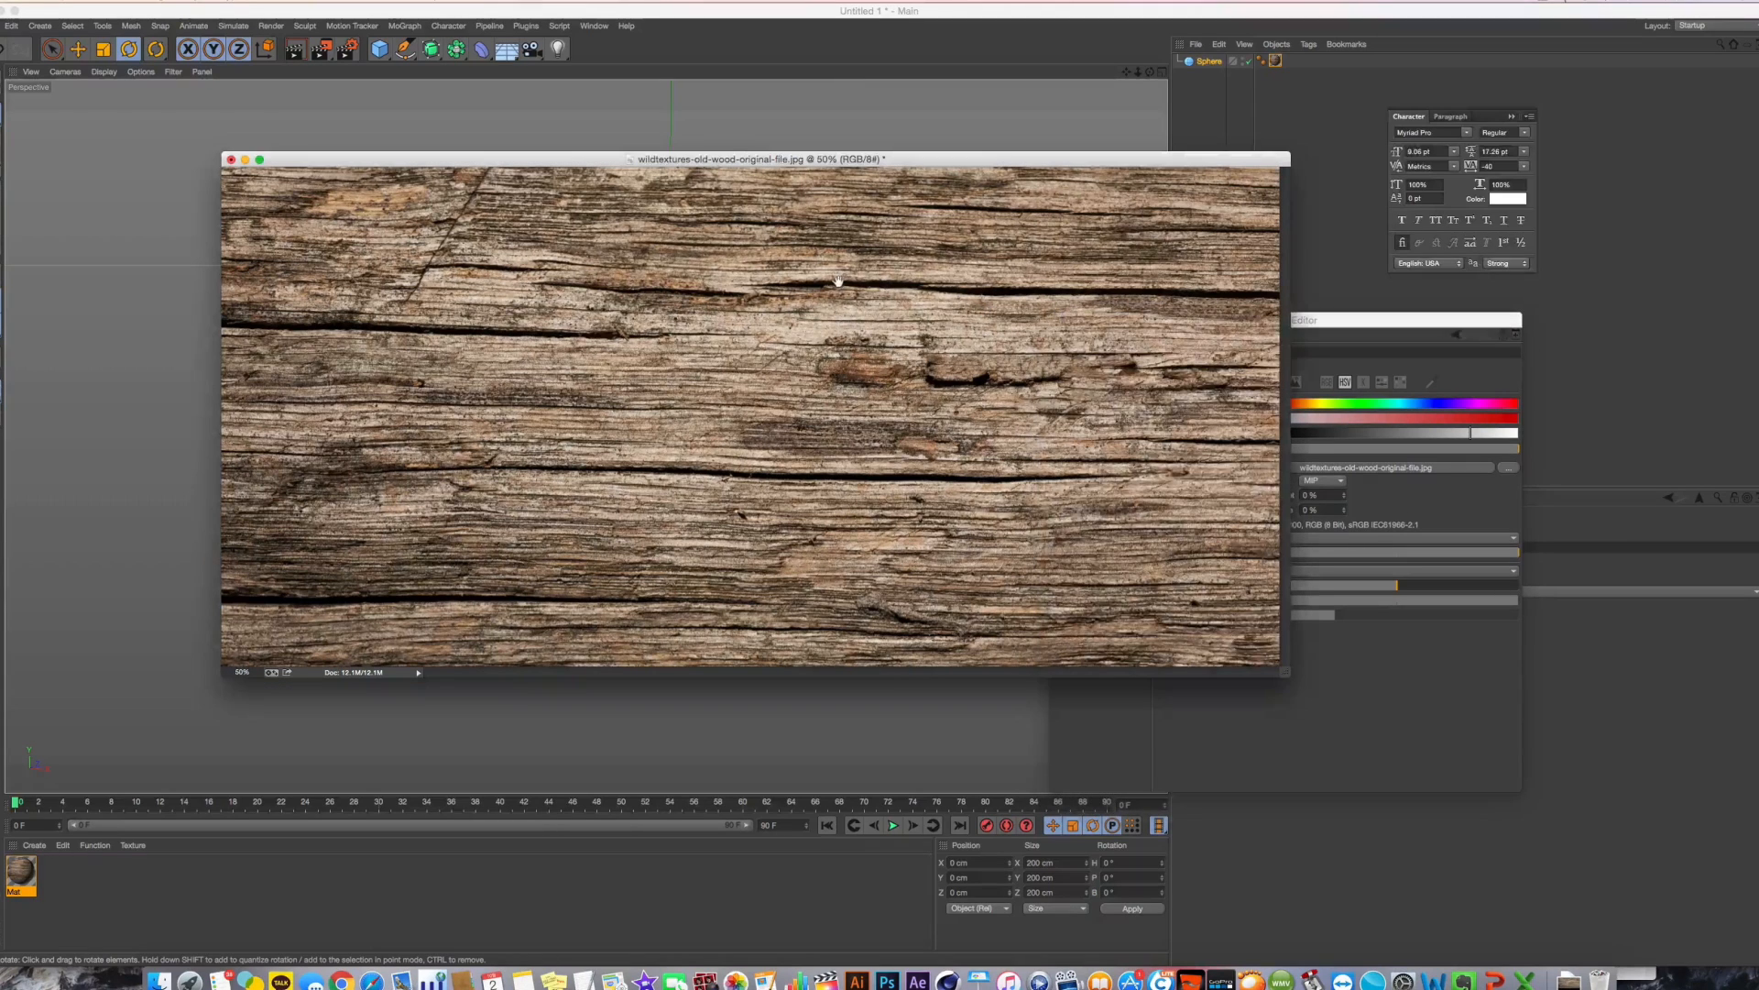
key(super+Tab)
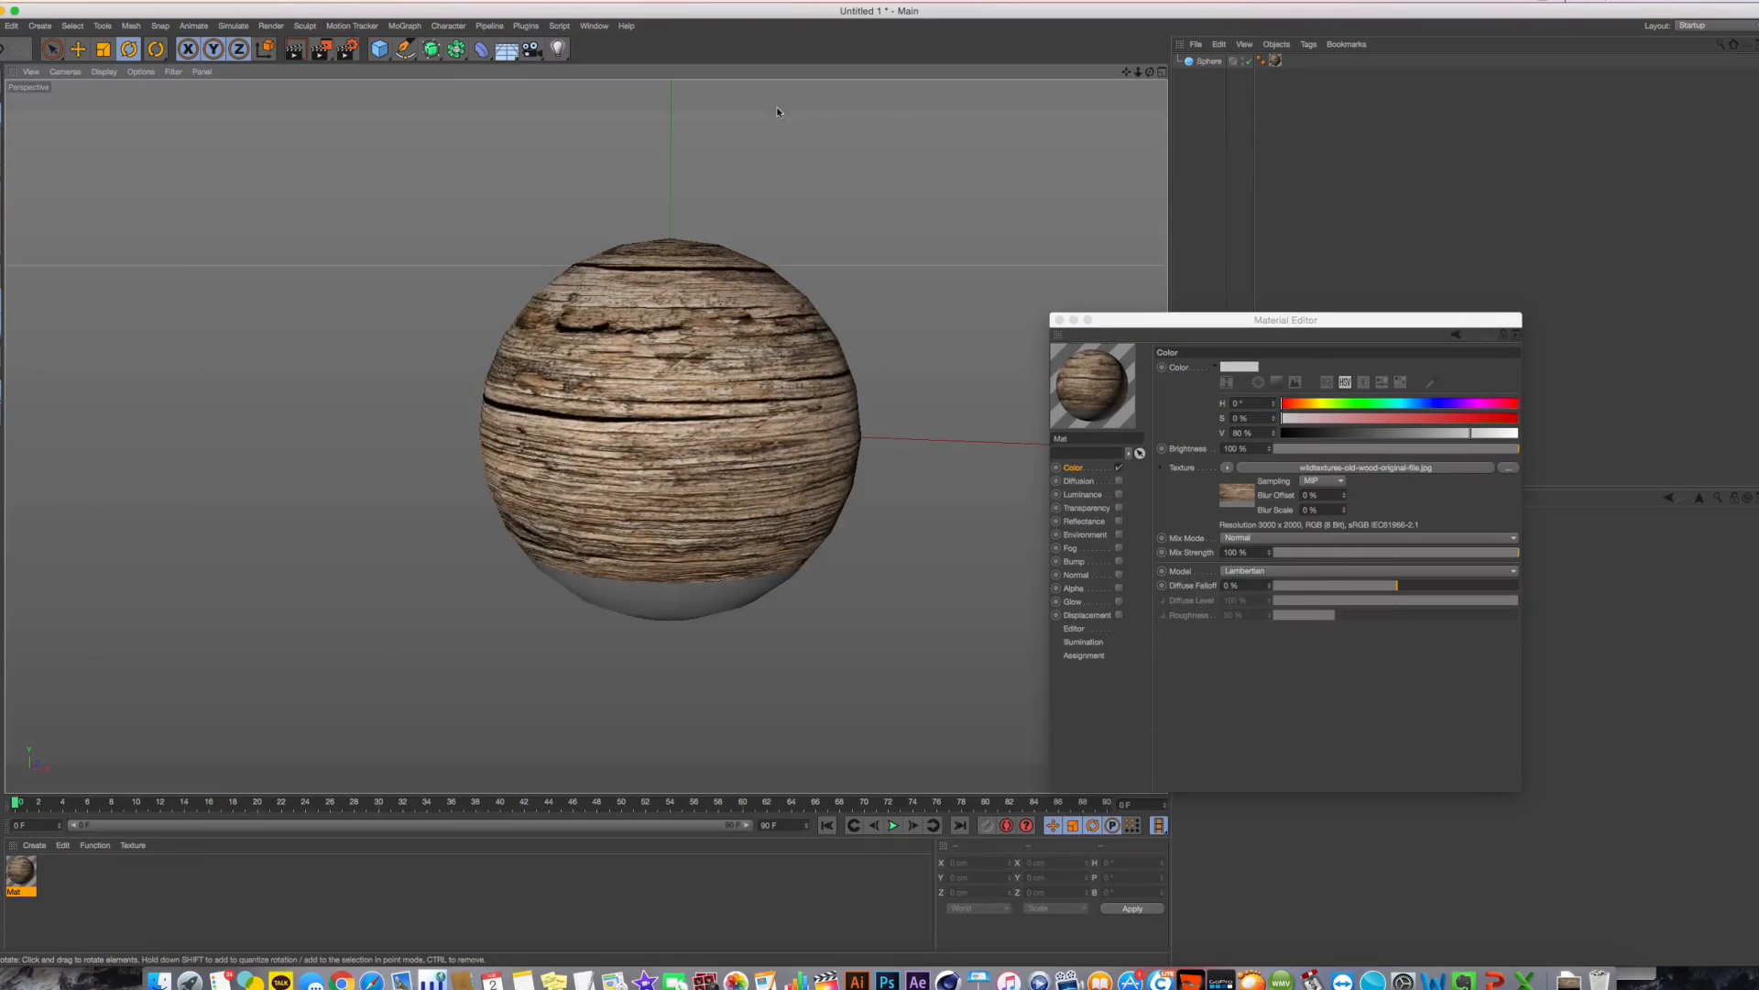
alt+drag(748, 507, 771, 474)
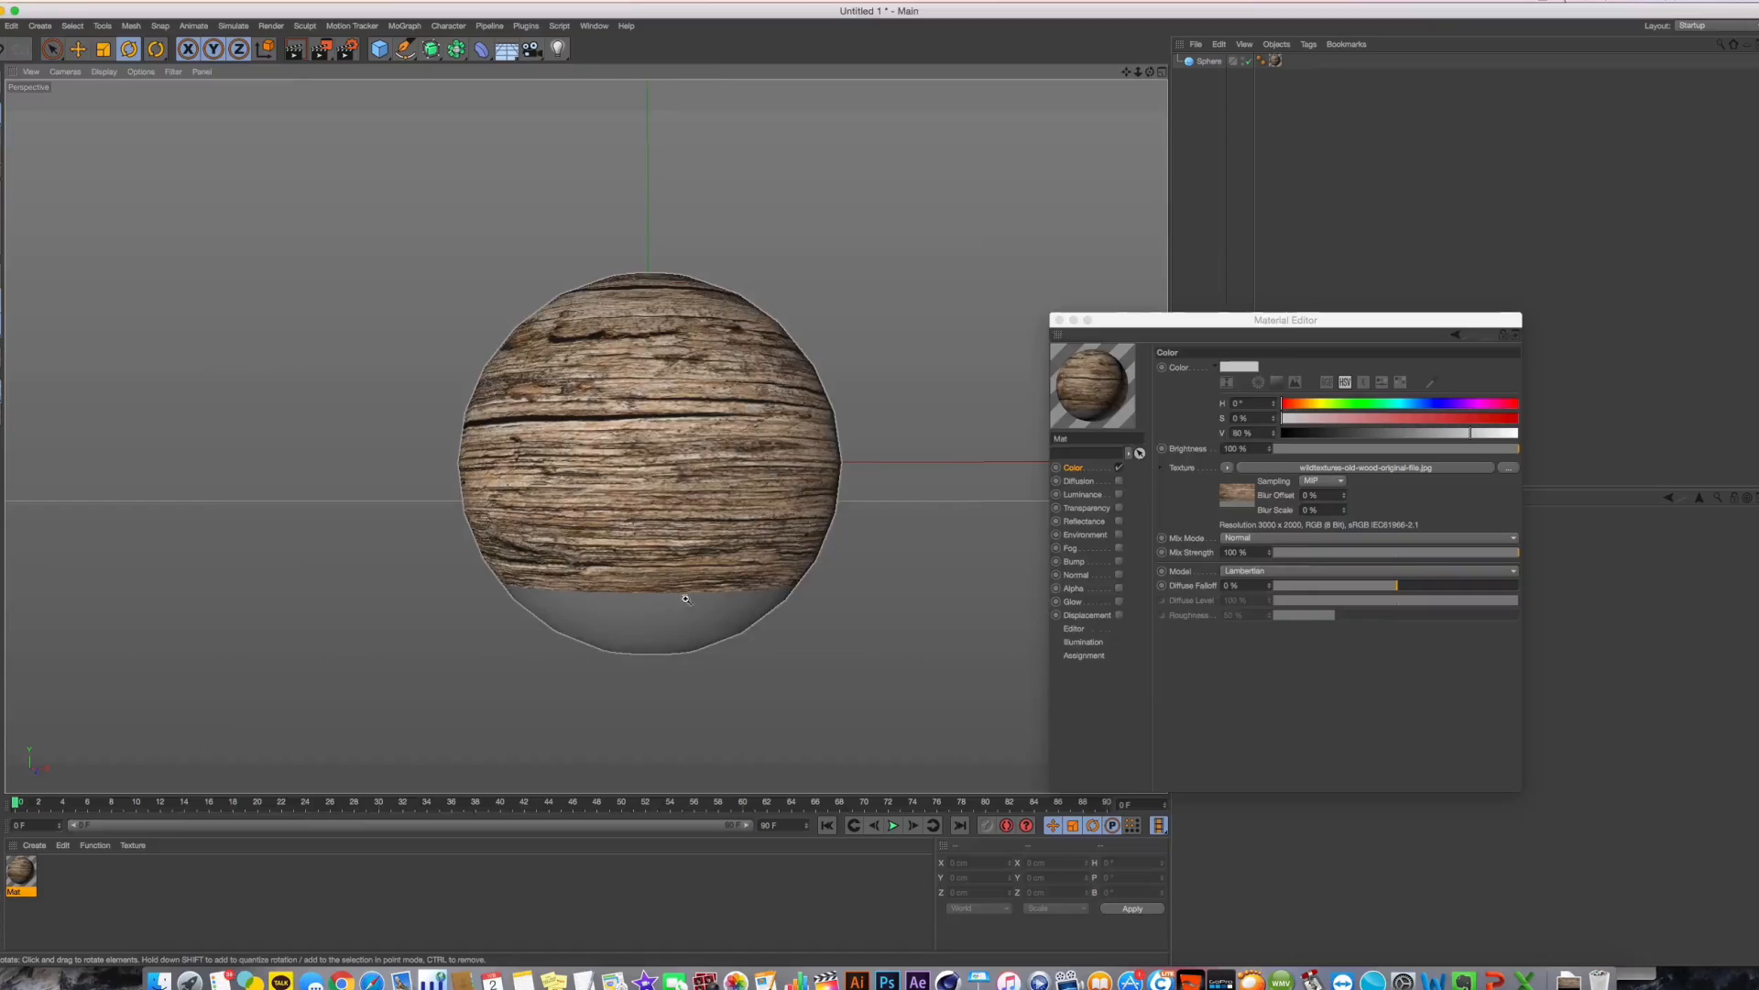
key(super+Tab)
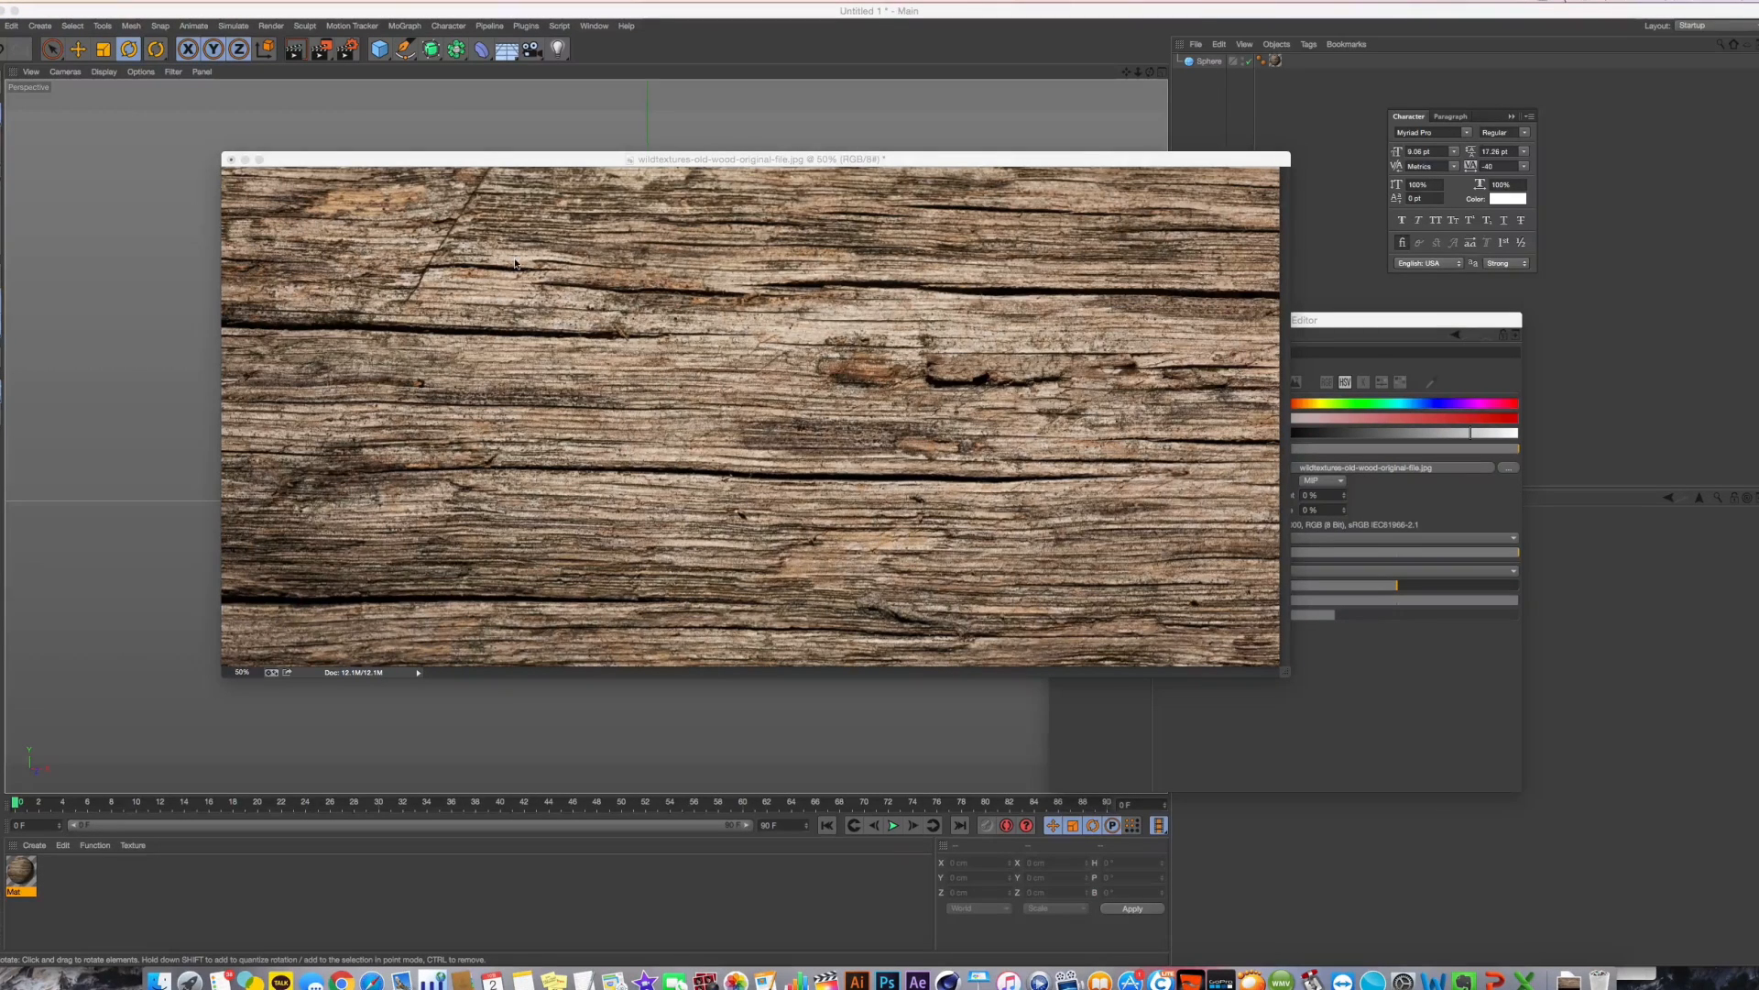
key(super+Tab)
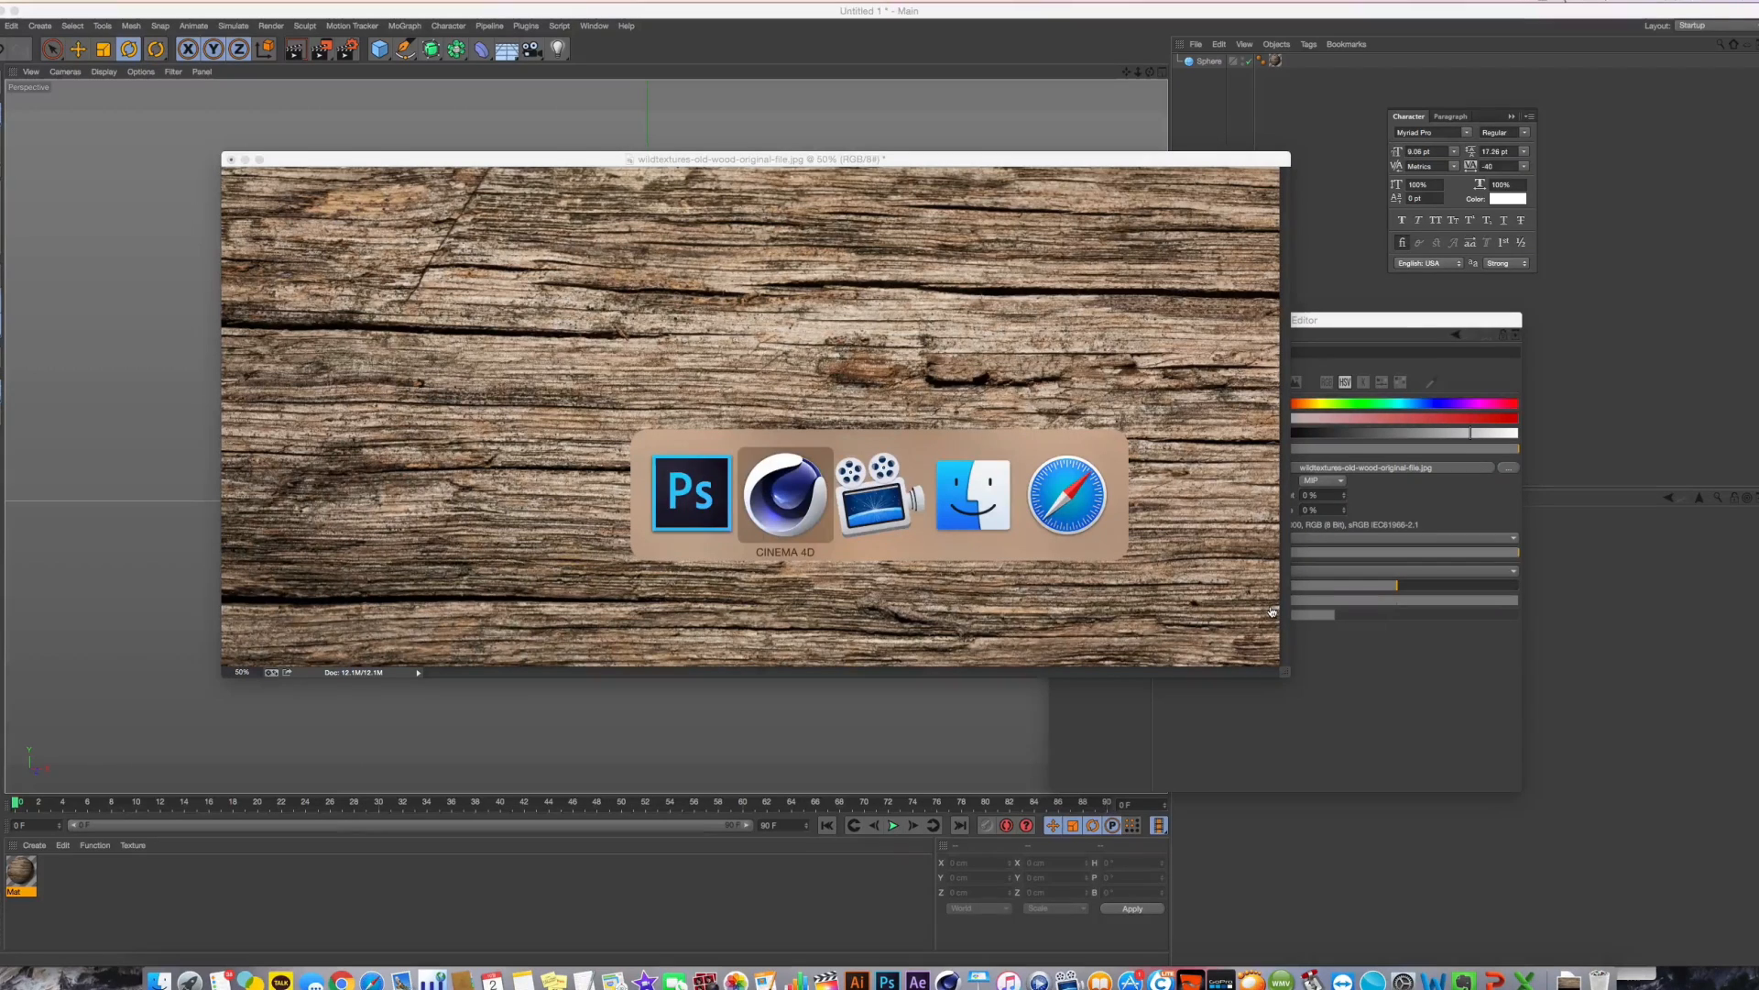
key(super+Tab)
key(super+Tab)
key(super+Tab)
key(super+Tab)
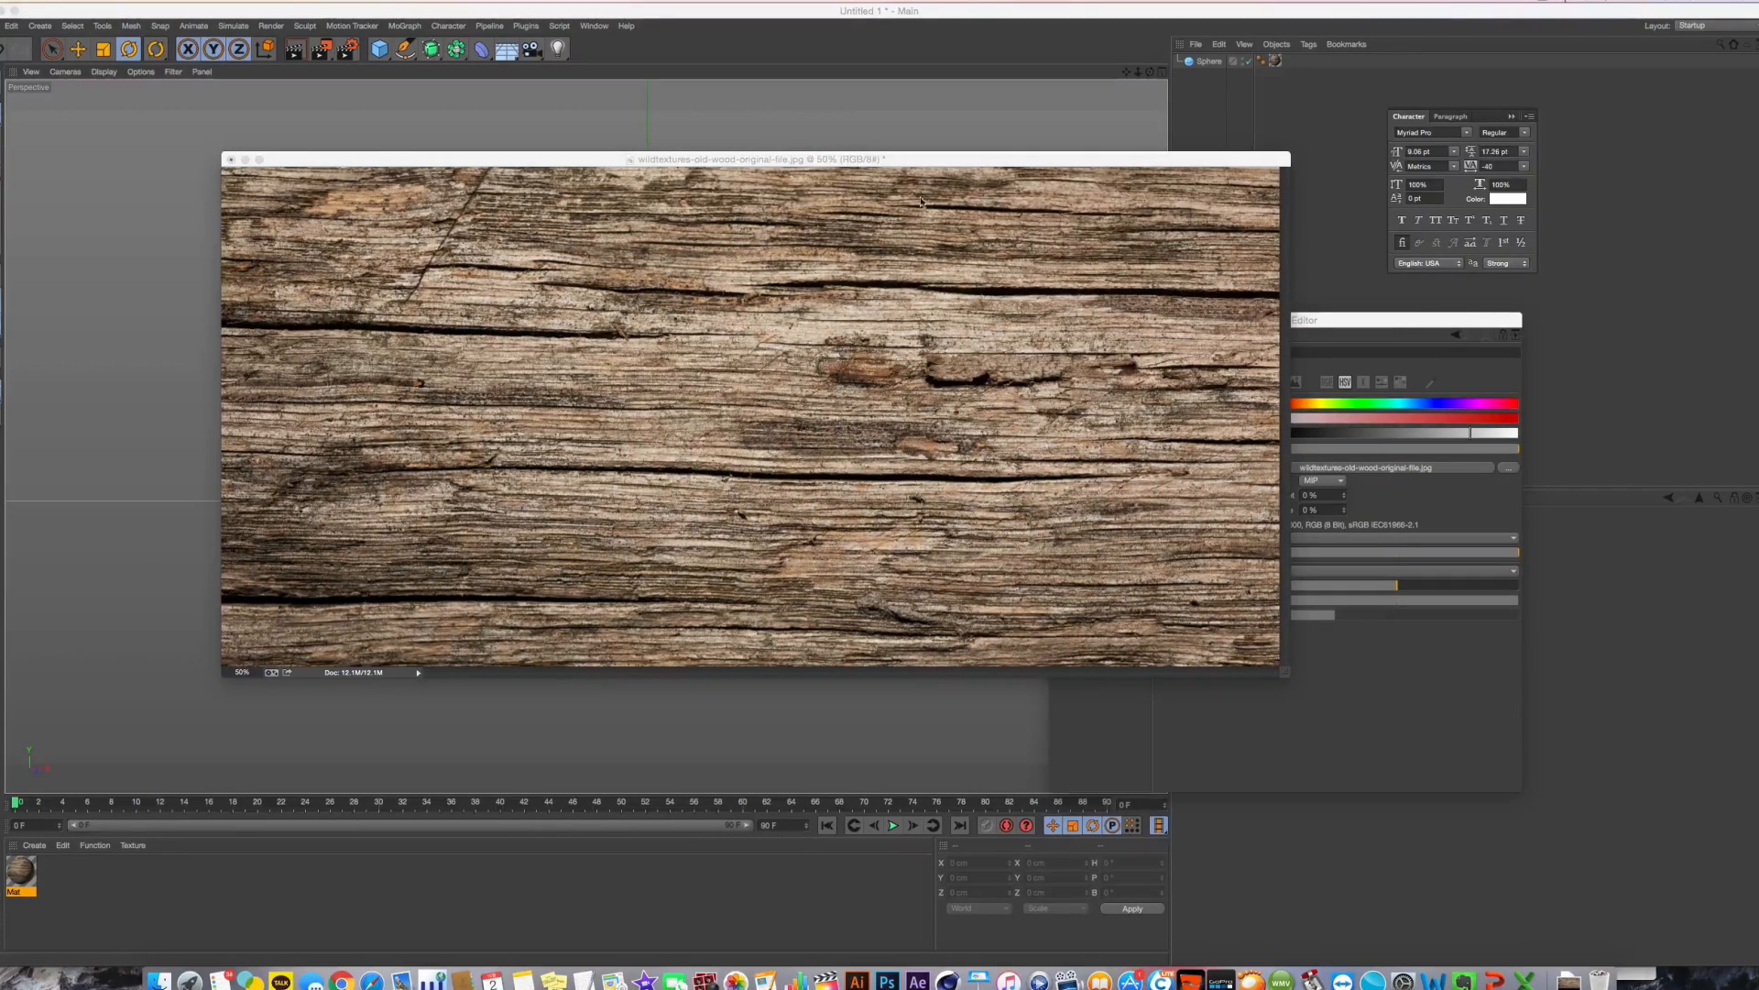
drag(916, 159, 1192, 221)
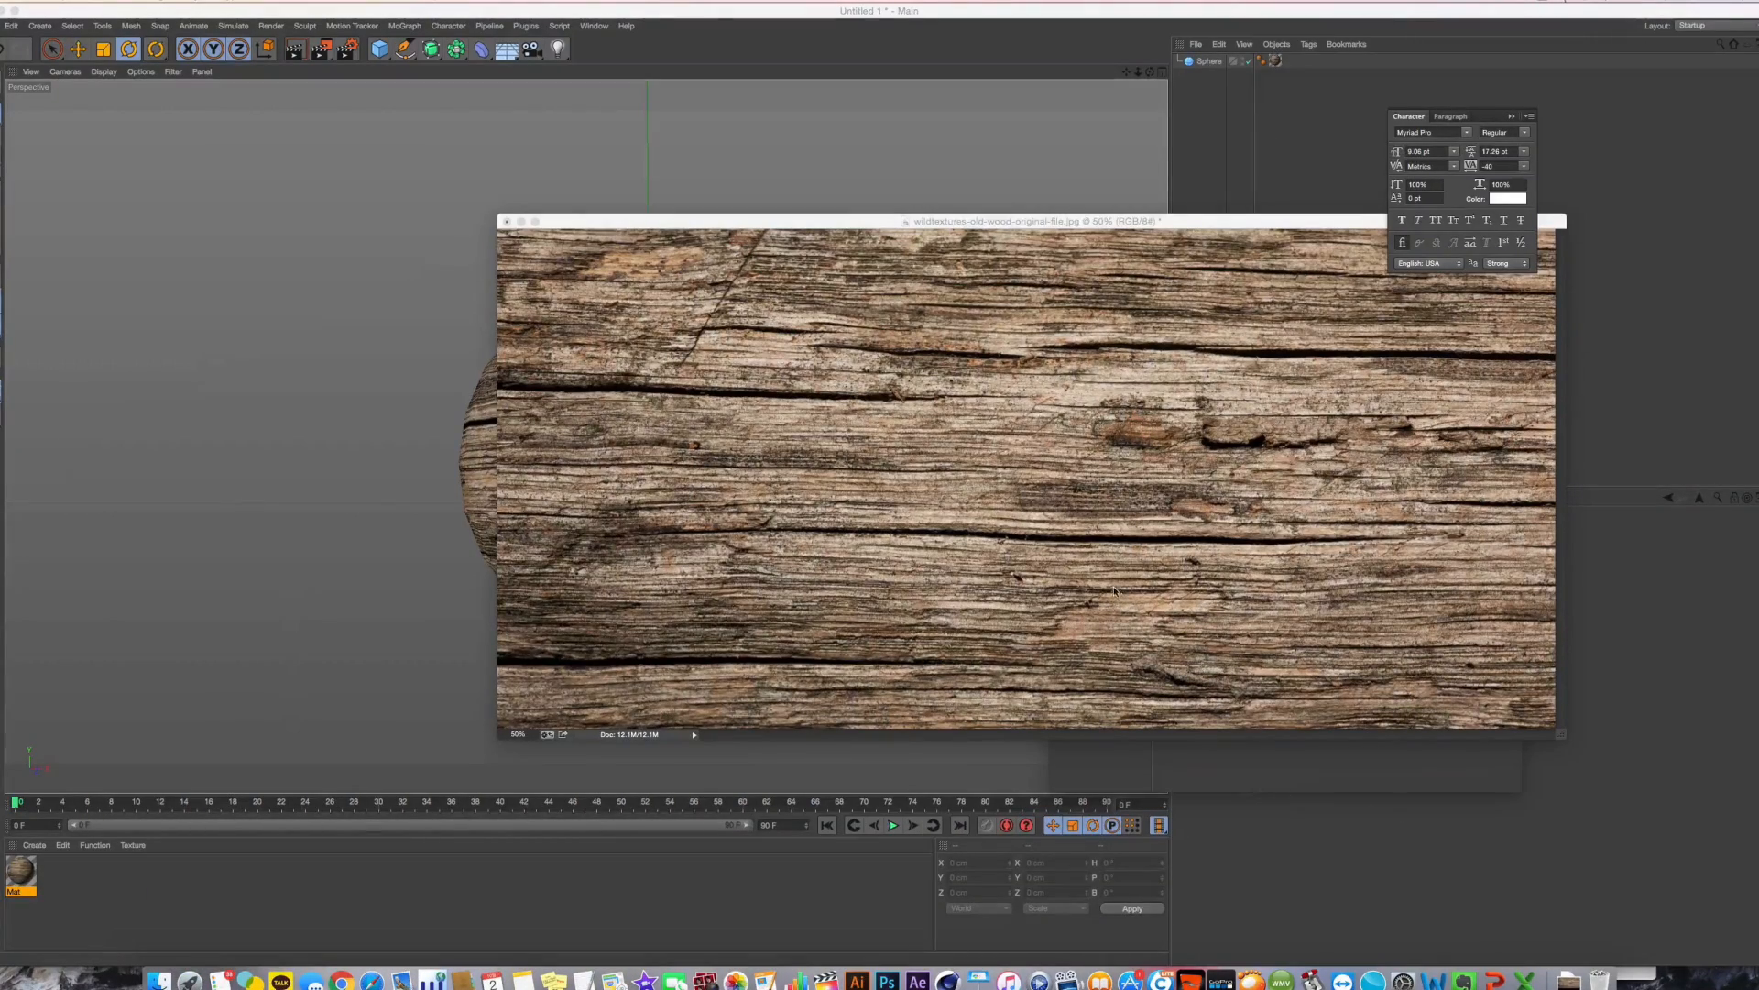
Force quit Photoshop and close the list of running applications
key(super+alt+Escape)
click(518, 766)
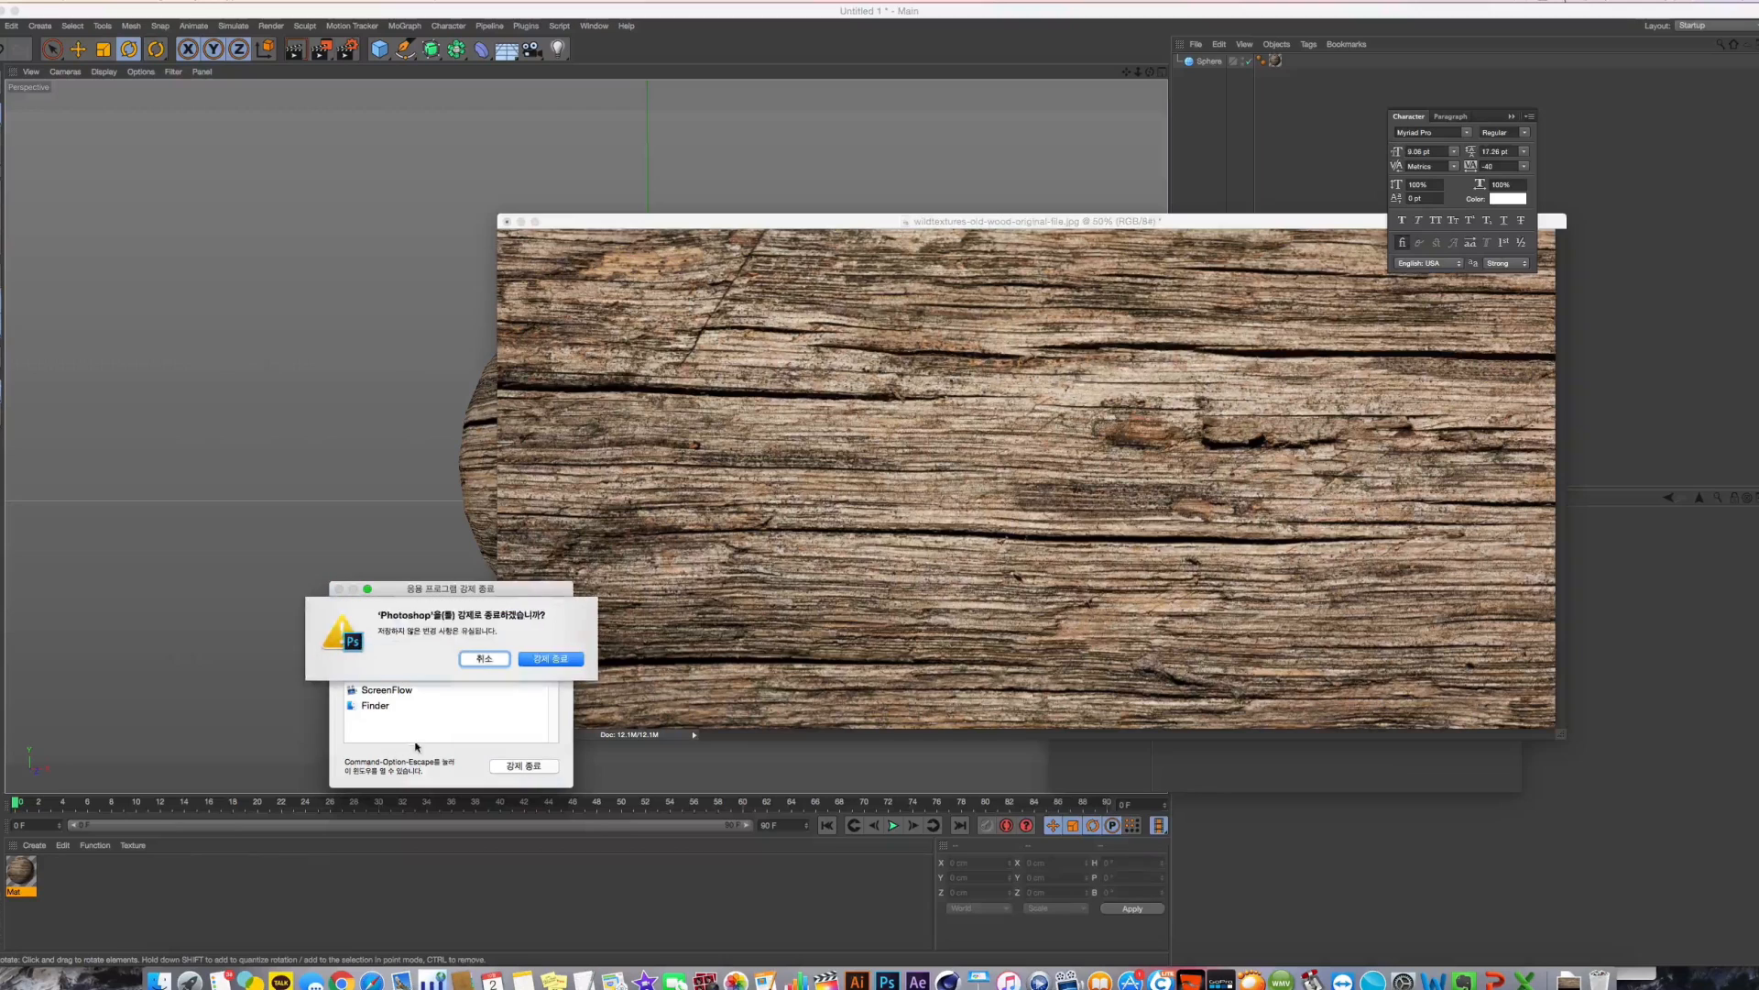
click(550, 659)
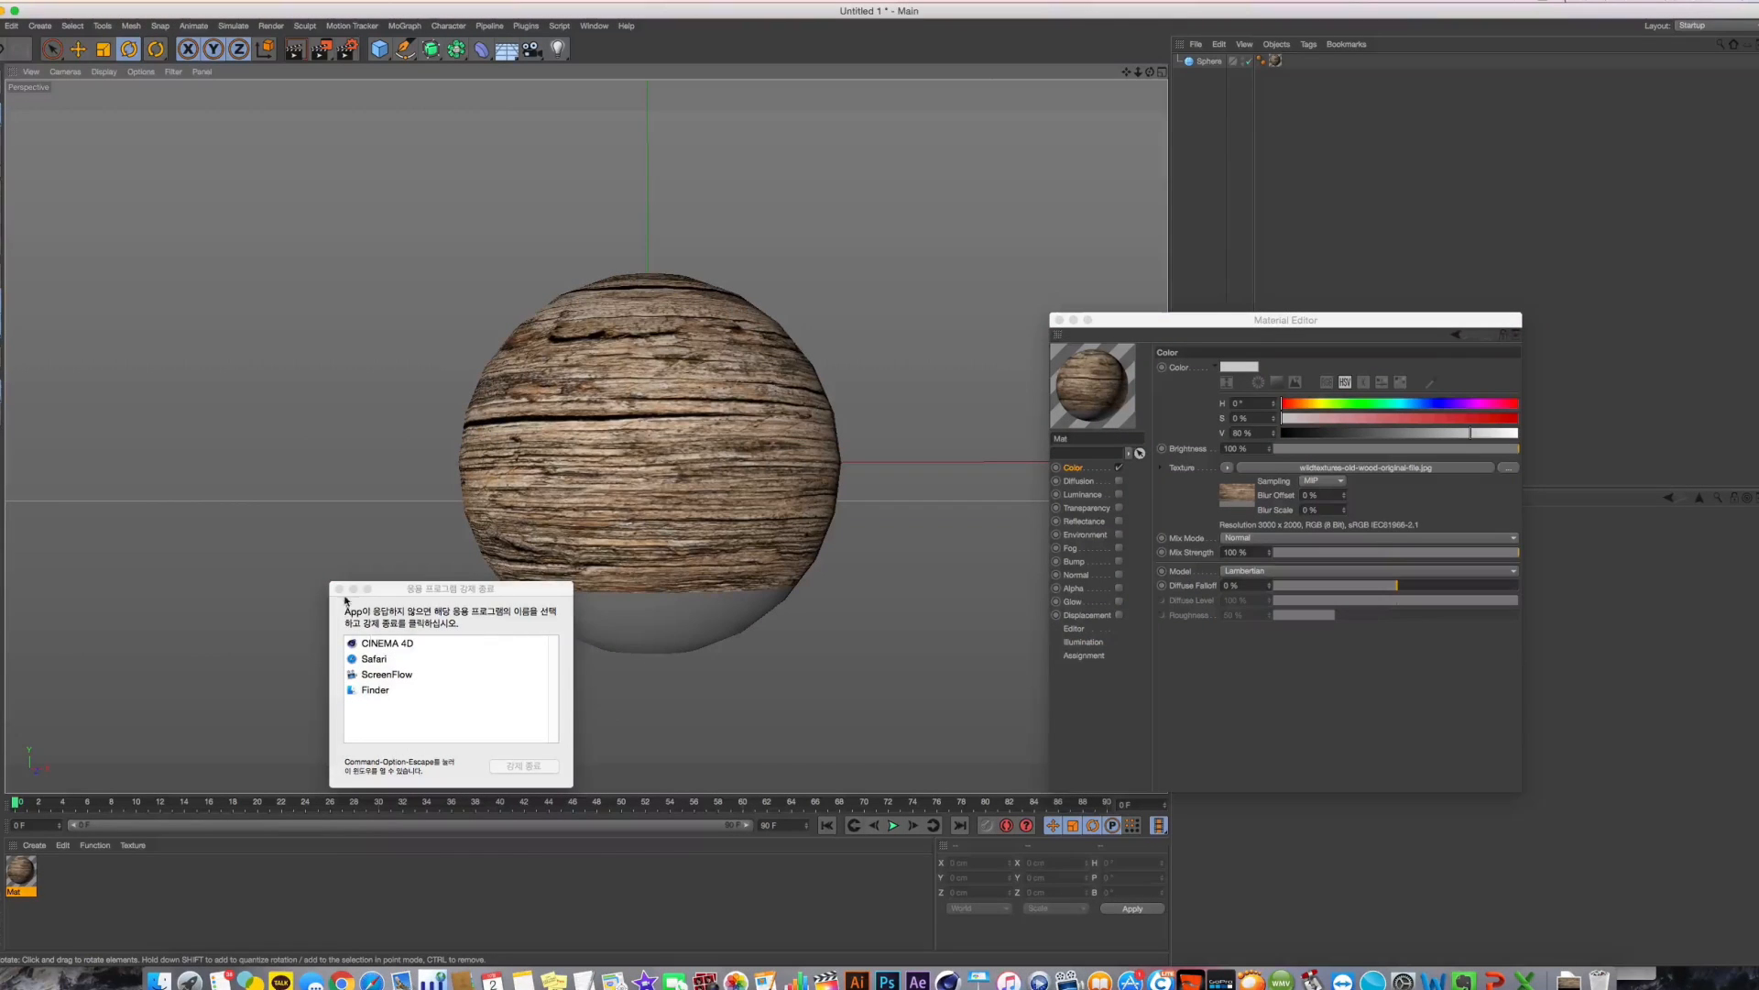
click(339, 588)
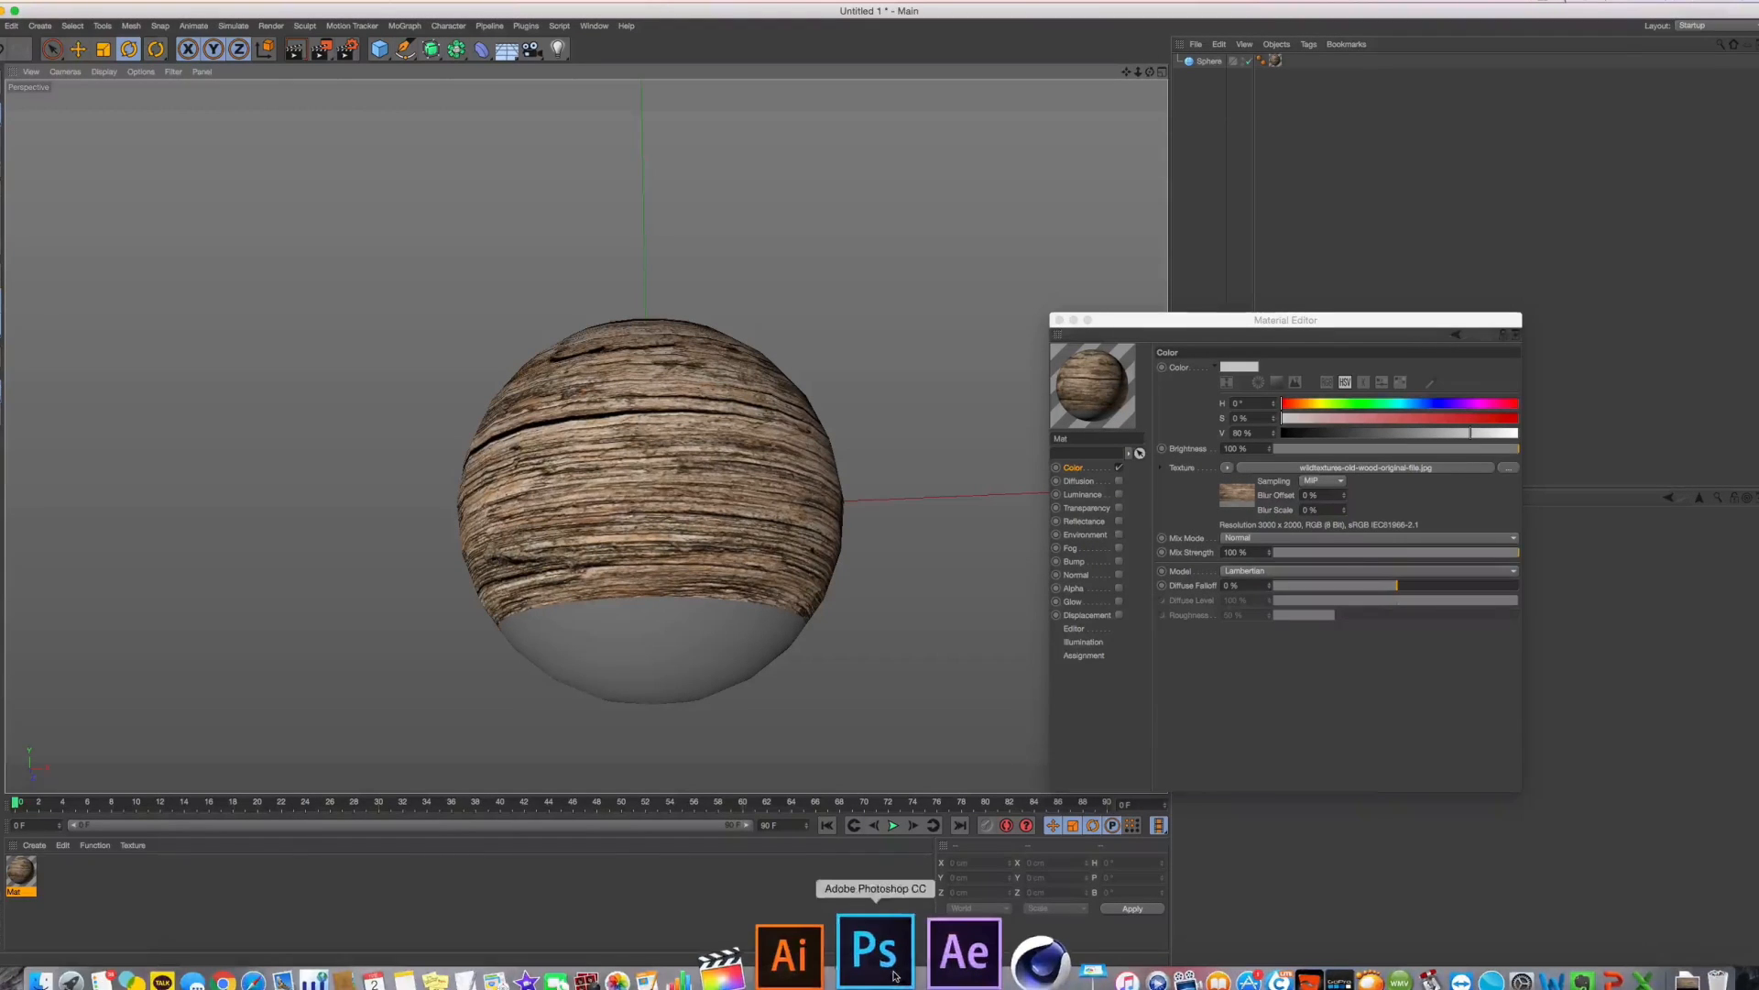
Relaunch Photoshop and open wildtextures-old-wood-original-file.jpg from the Downloads folder, continuing past the damaged-file warning
click(862, 932)
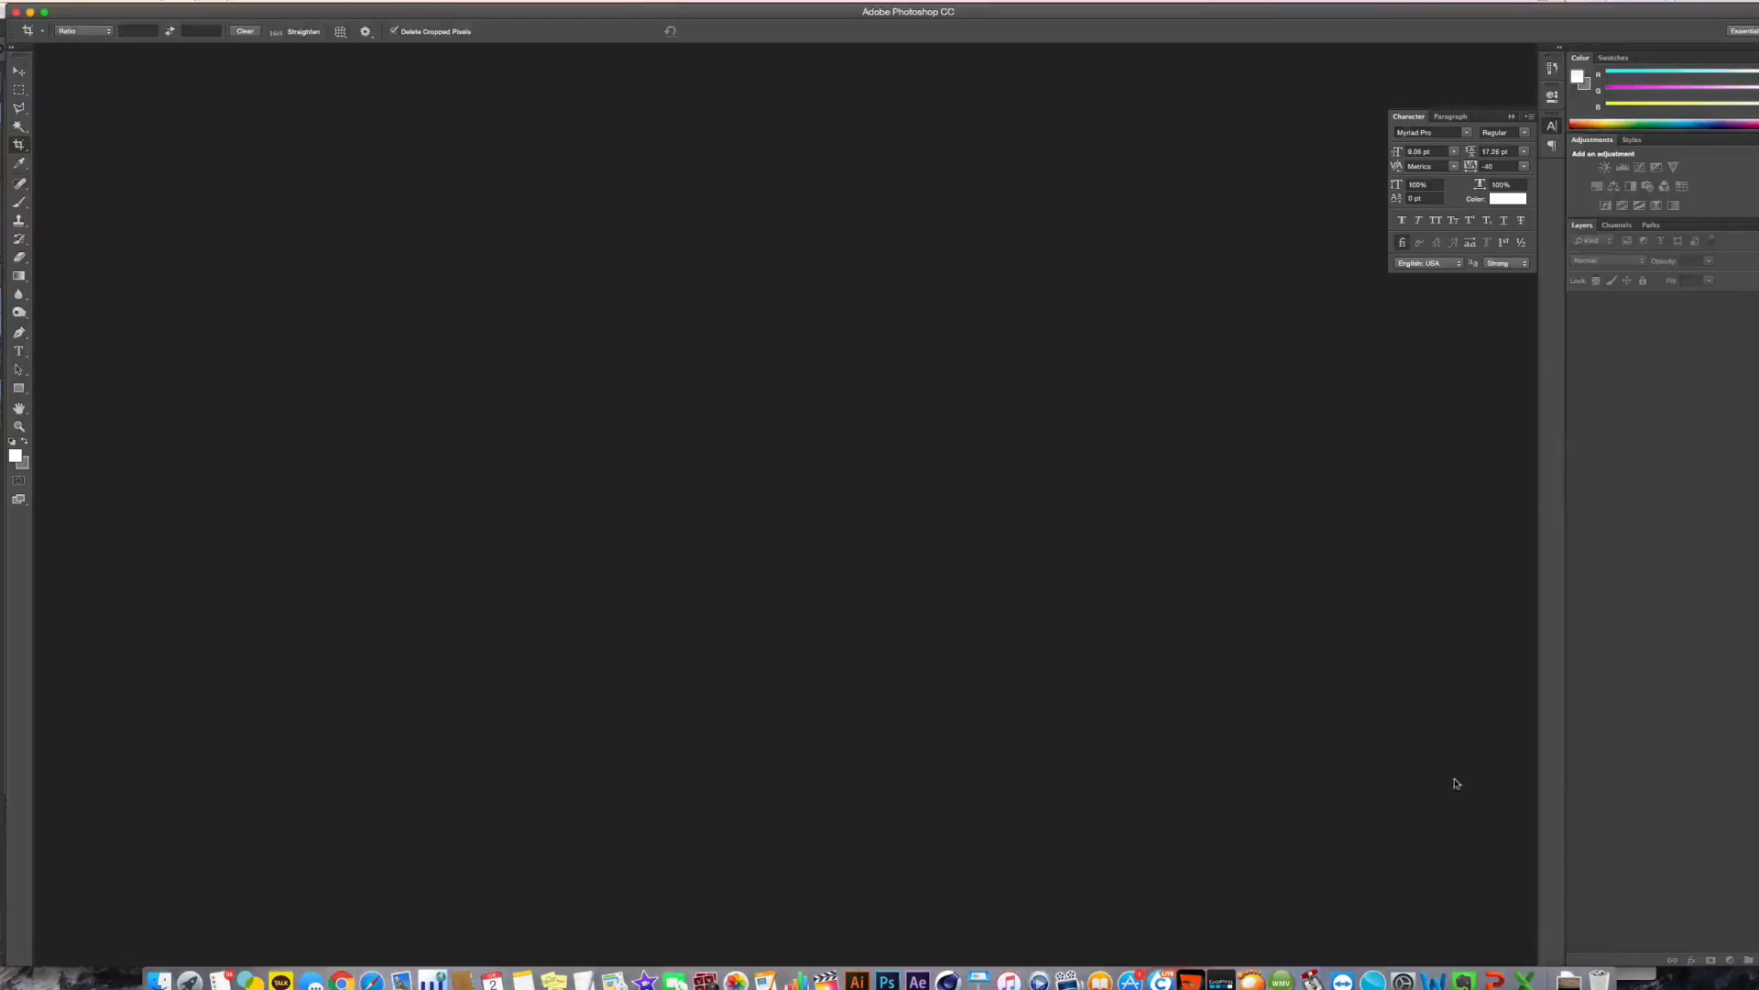
click(1569, 977)
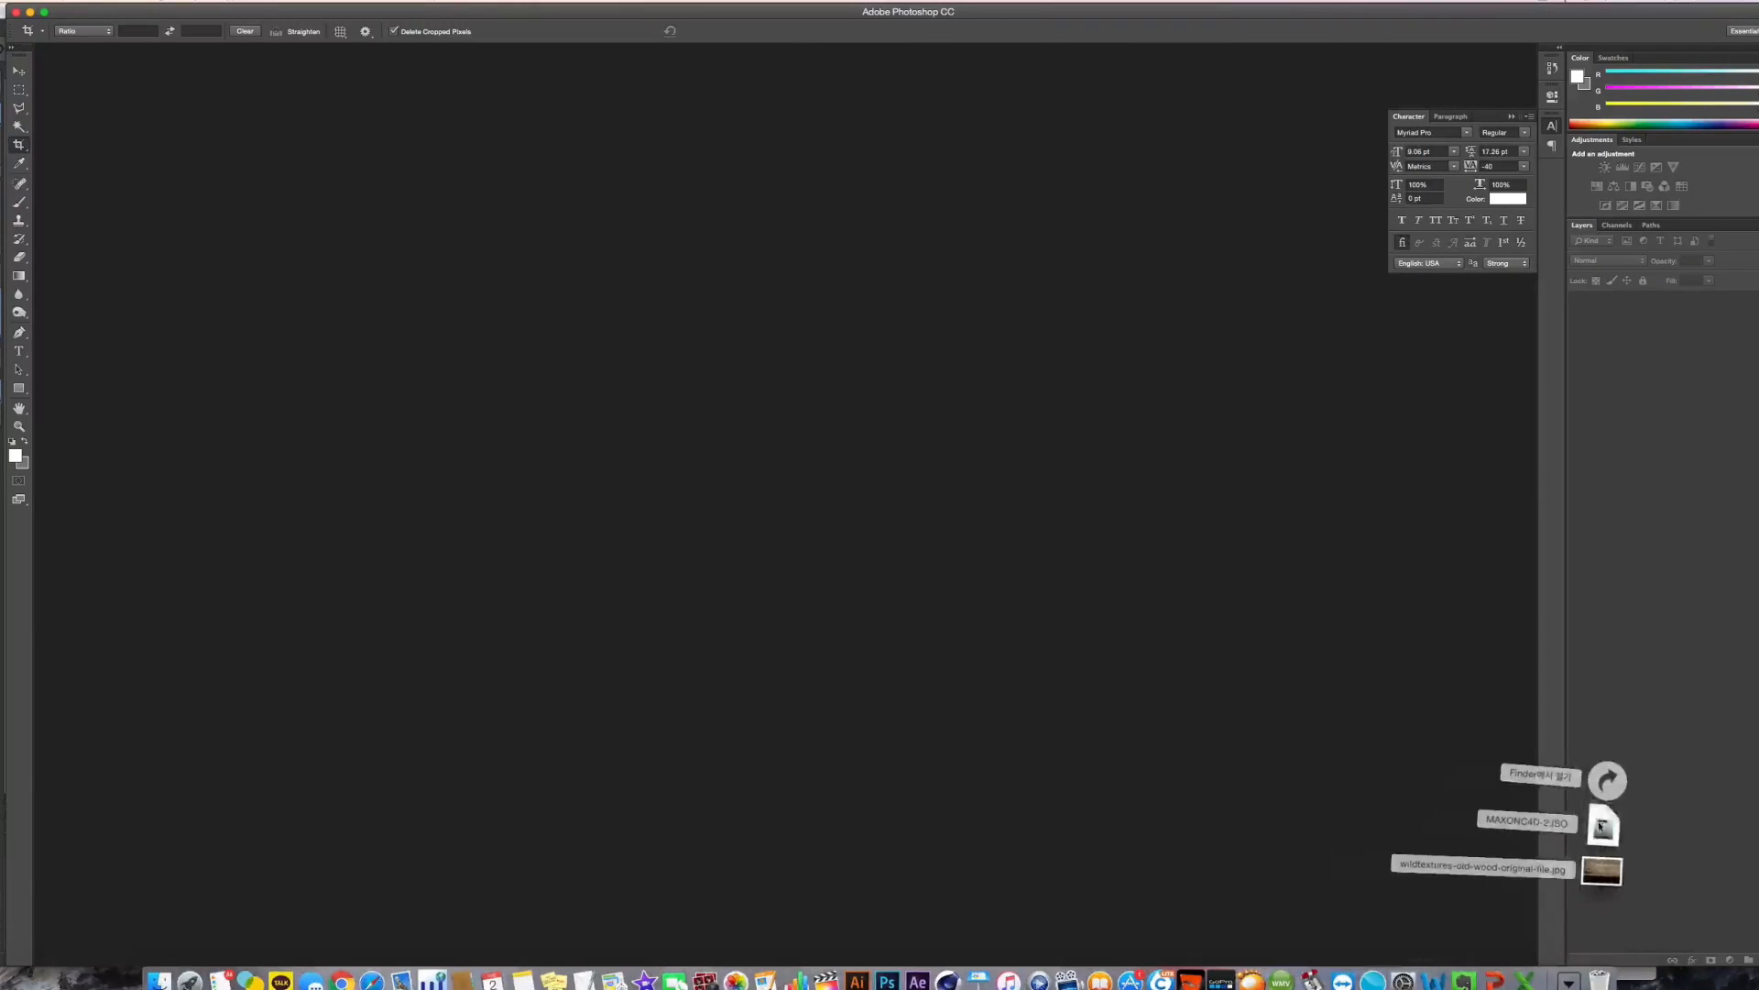
click(1610, 785)
double_click(933, 550)
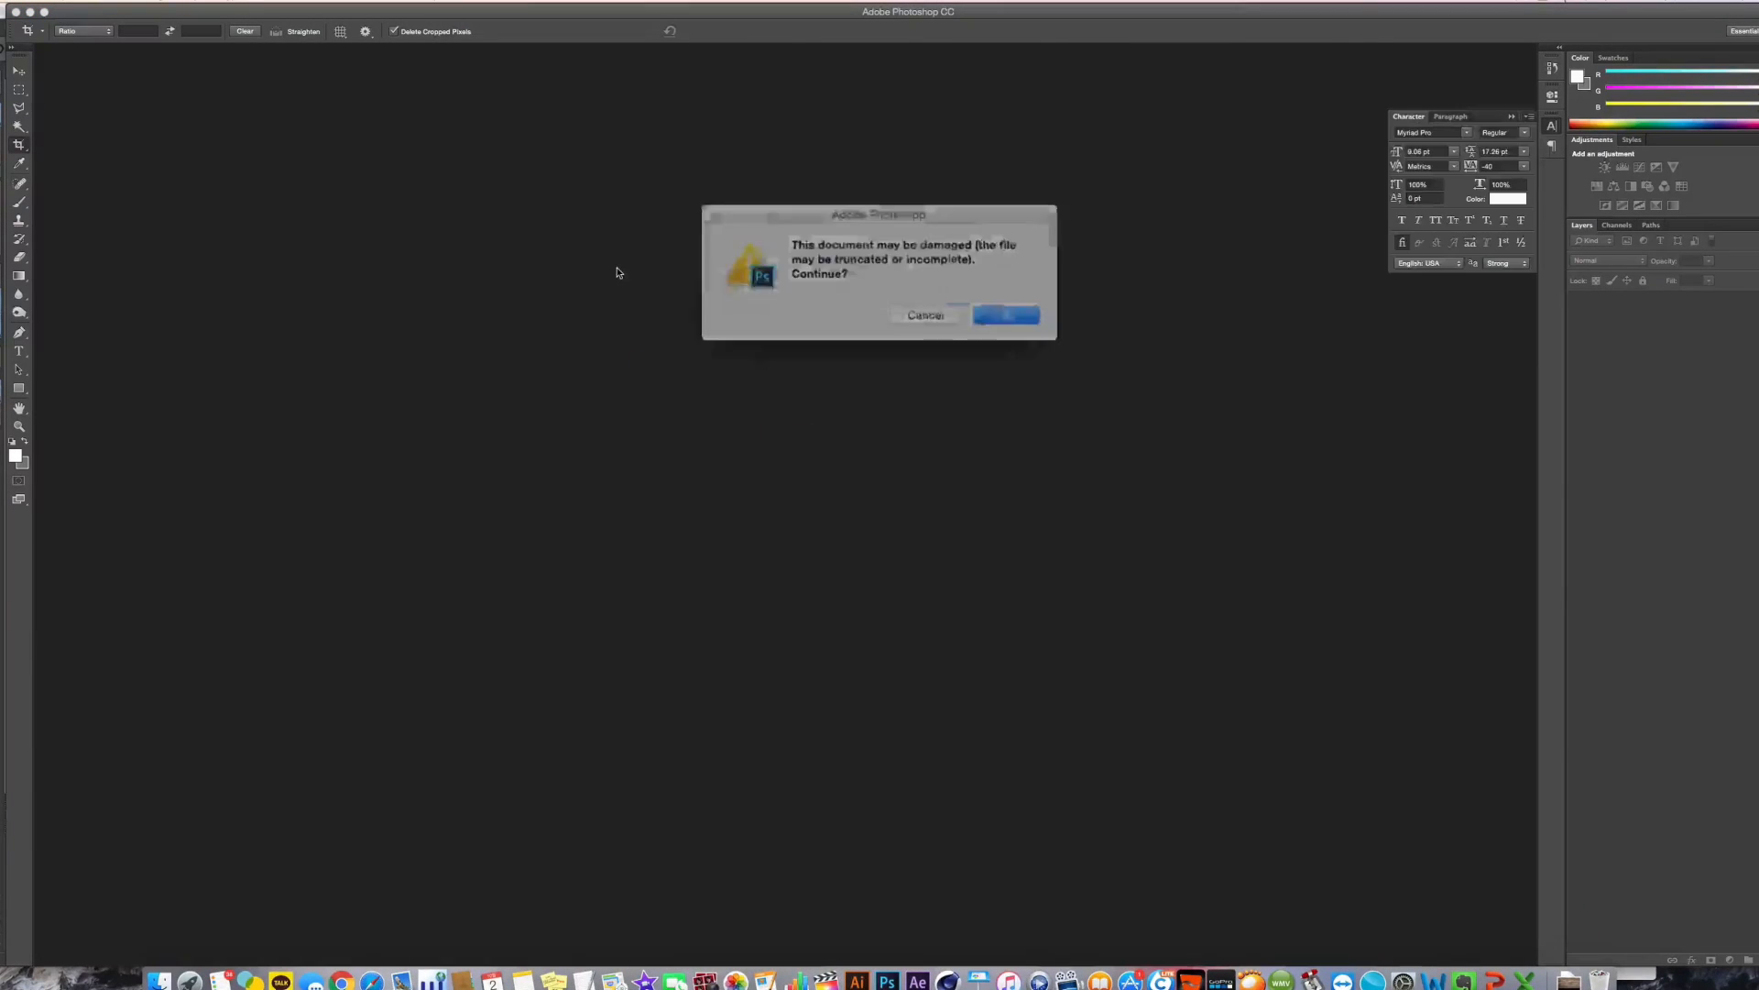
click(977, 308)
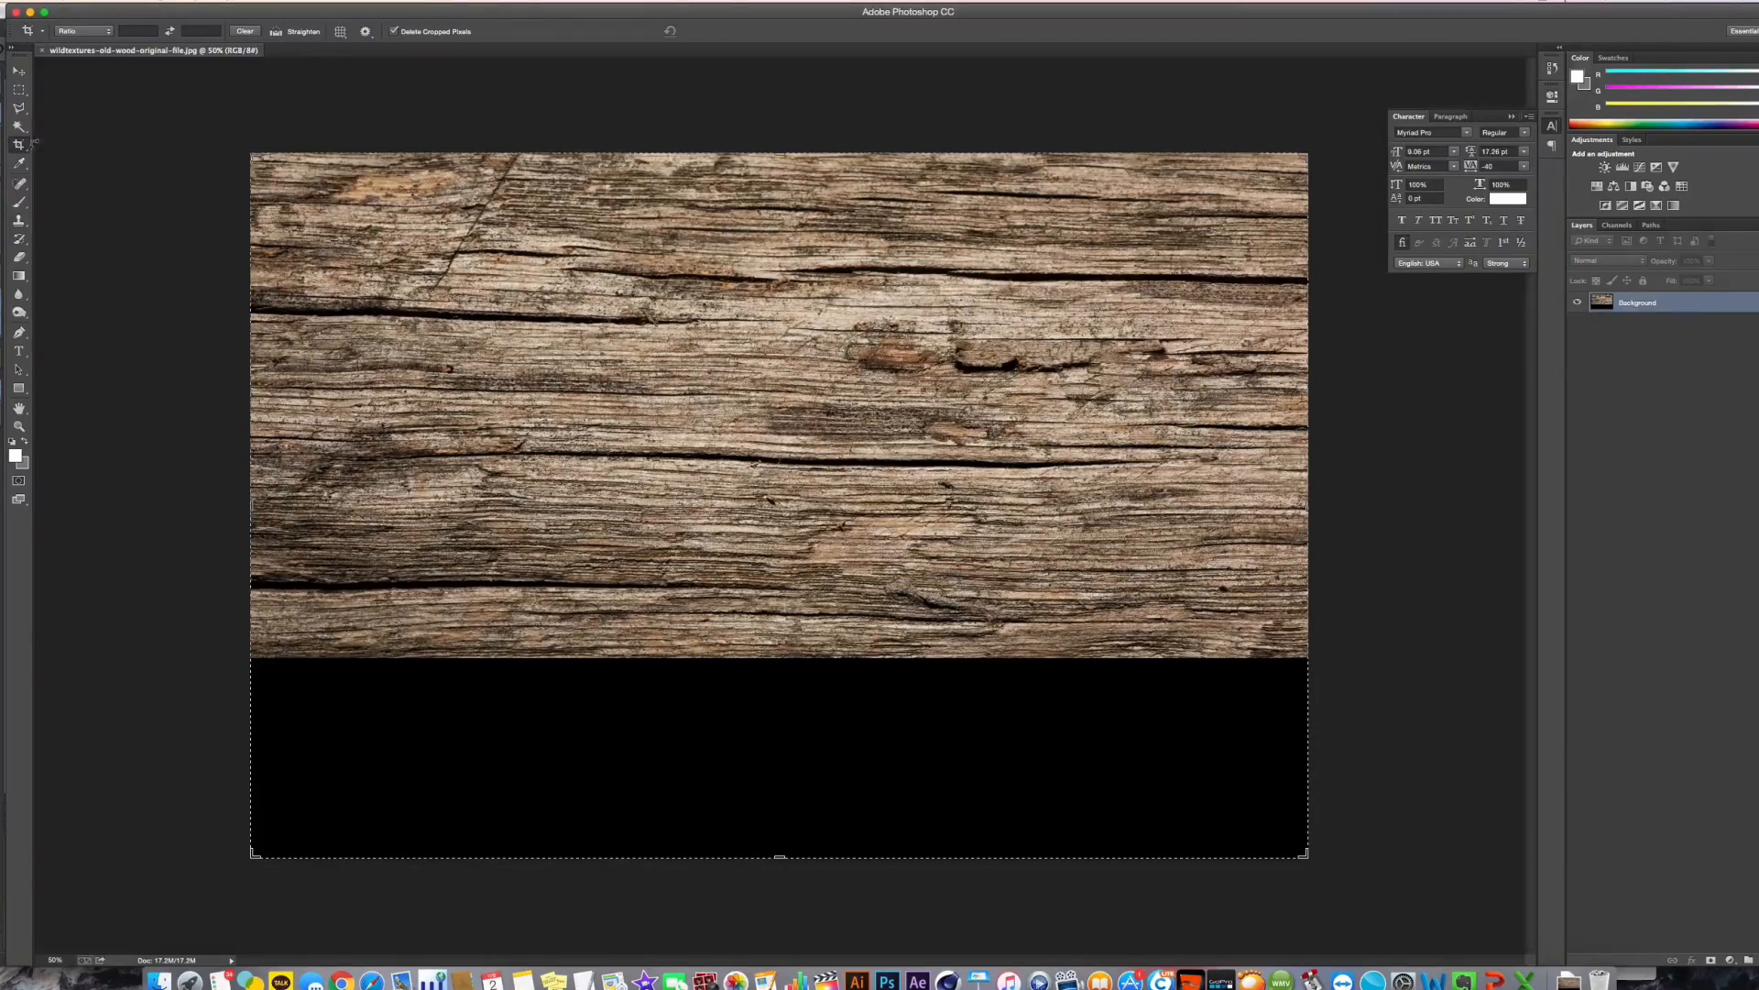
Crop the black strip off the lower part of the wood image, save it as a JPEG at quality 12, and close it
drag(791, 858, 789, 752)
key(Return)
key(super+s)
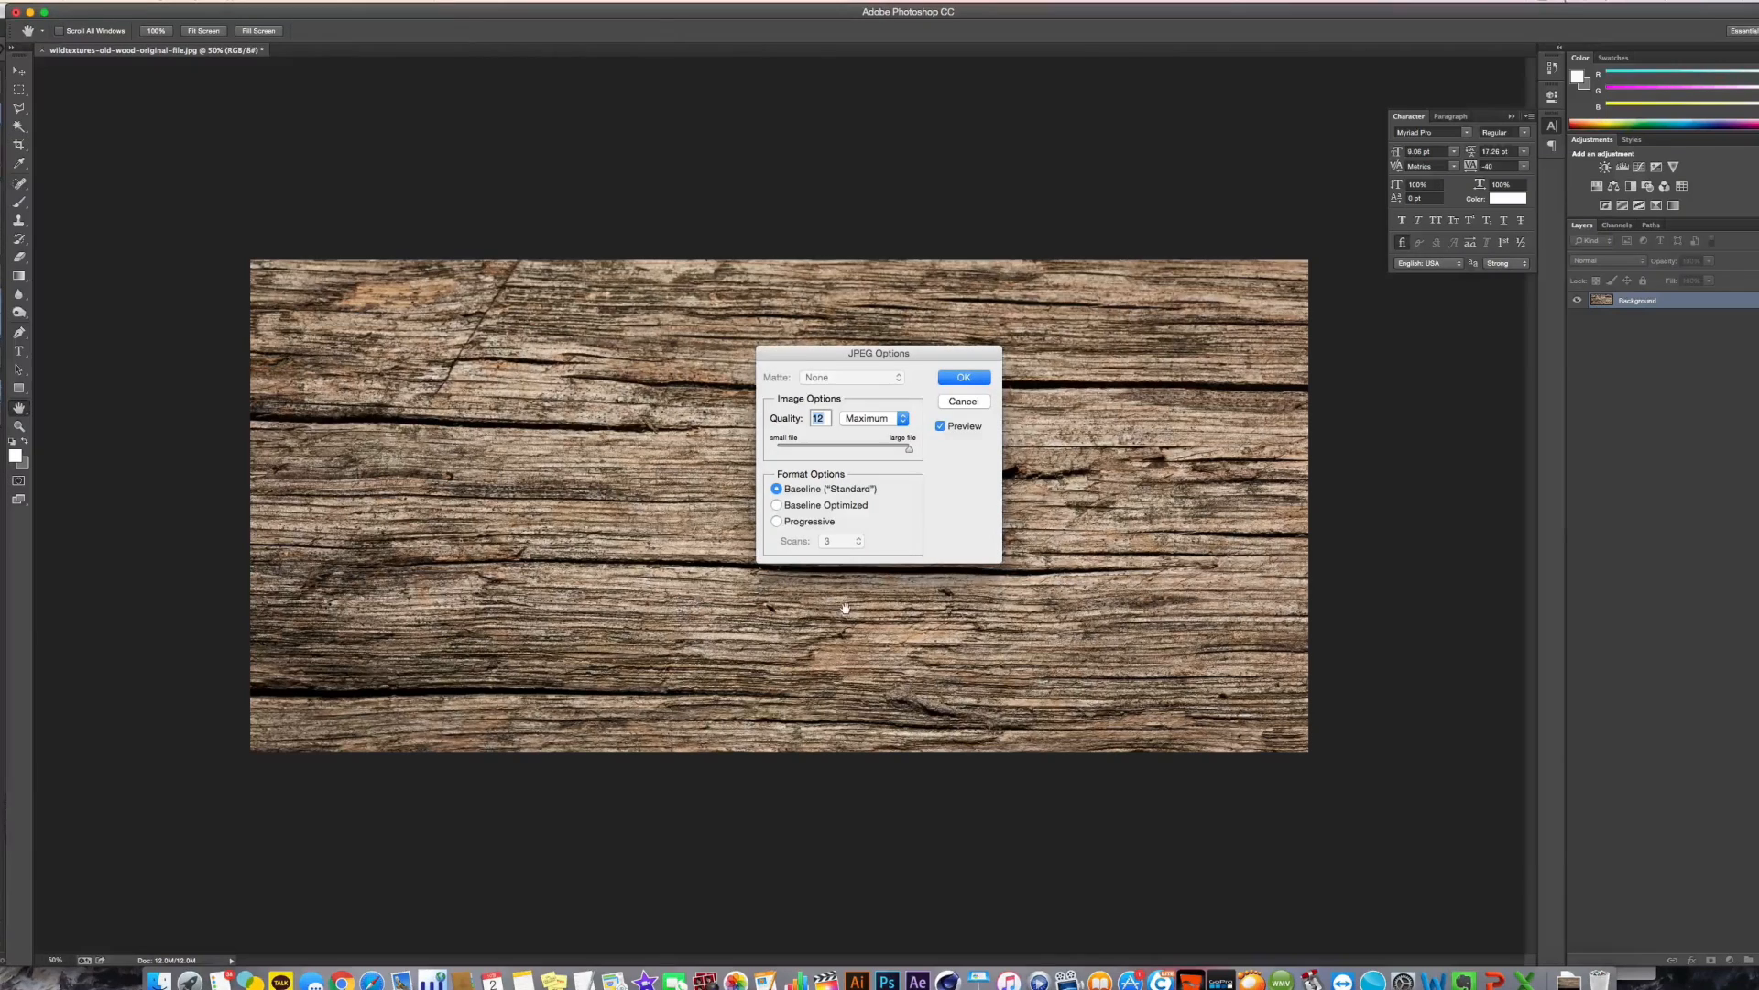
click(966, 381)
click(42, 50)
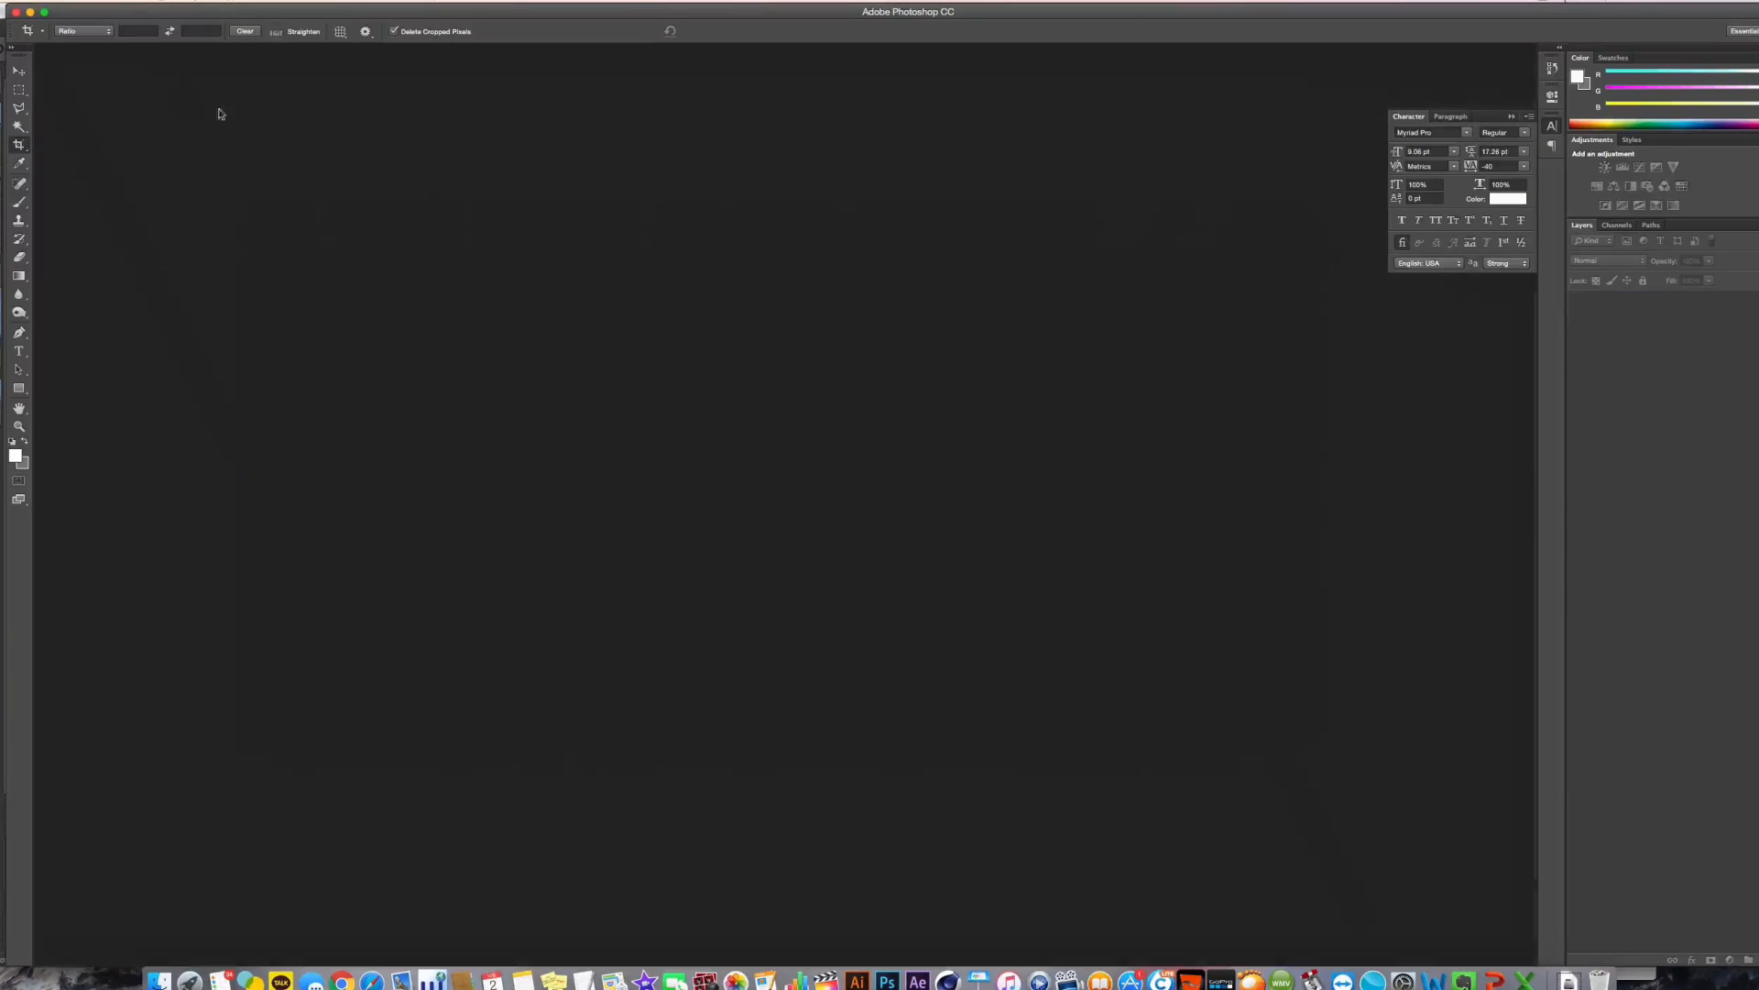
Switch to Cinema 4D and open the shader properties of the Color channel's wood texture
key(super+Tab)
click(597, 357)
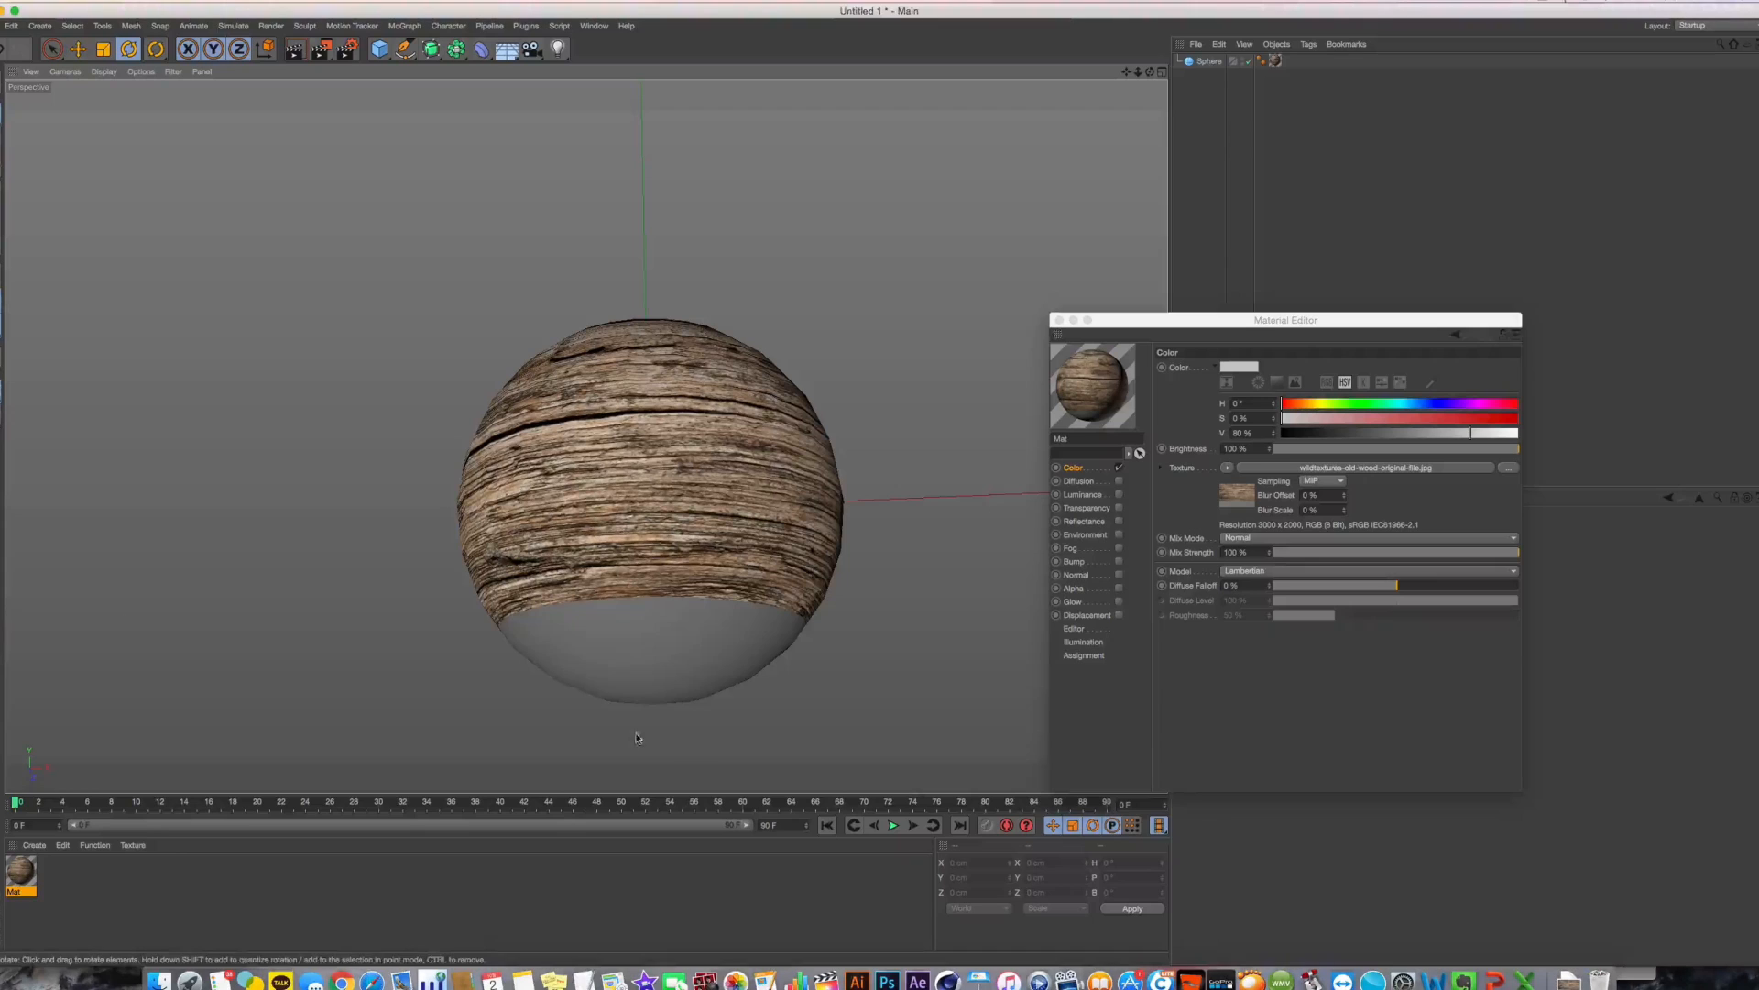
alt+drag(805, 425, 795, 499)
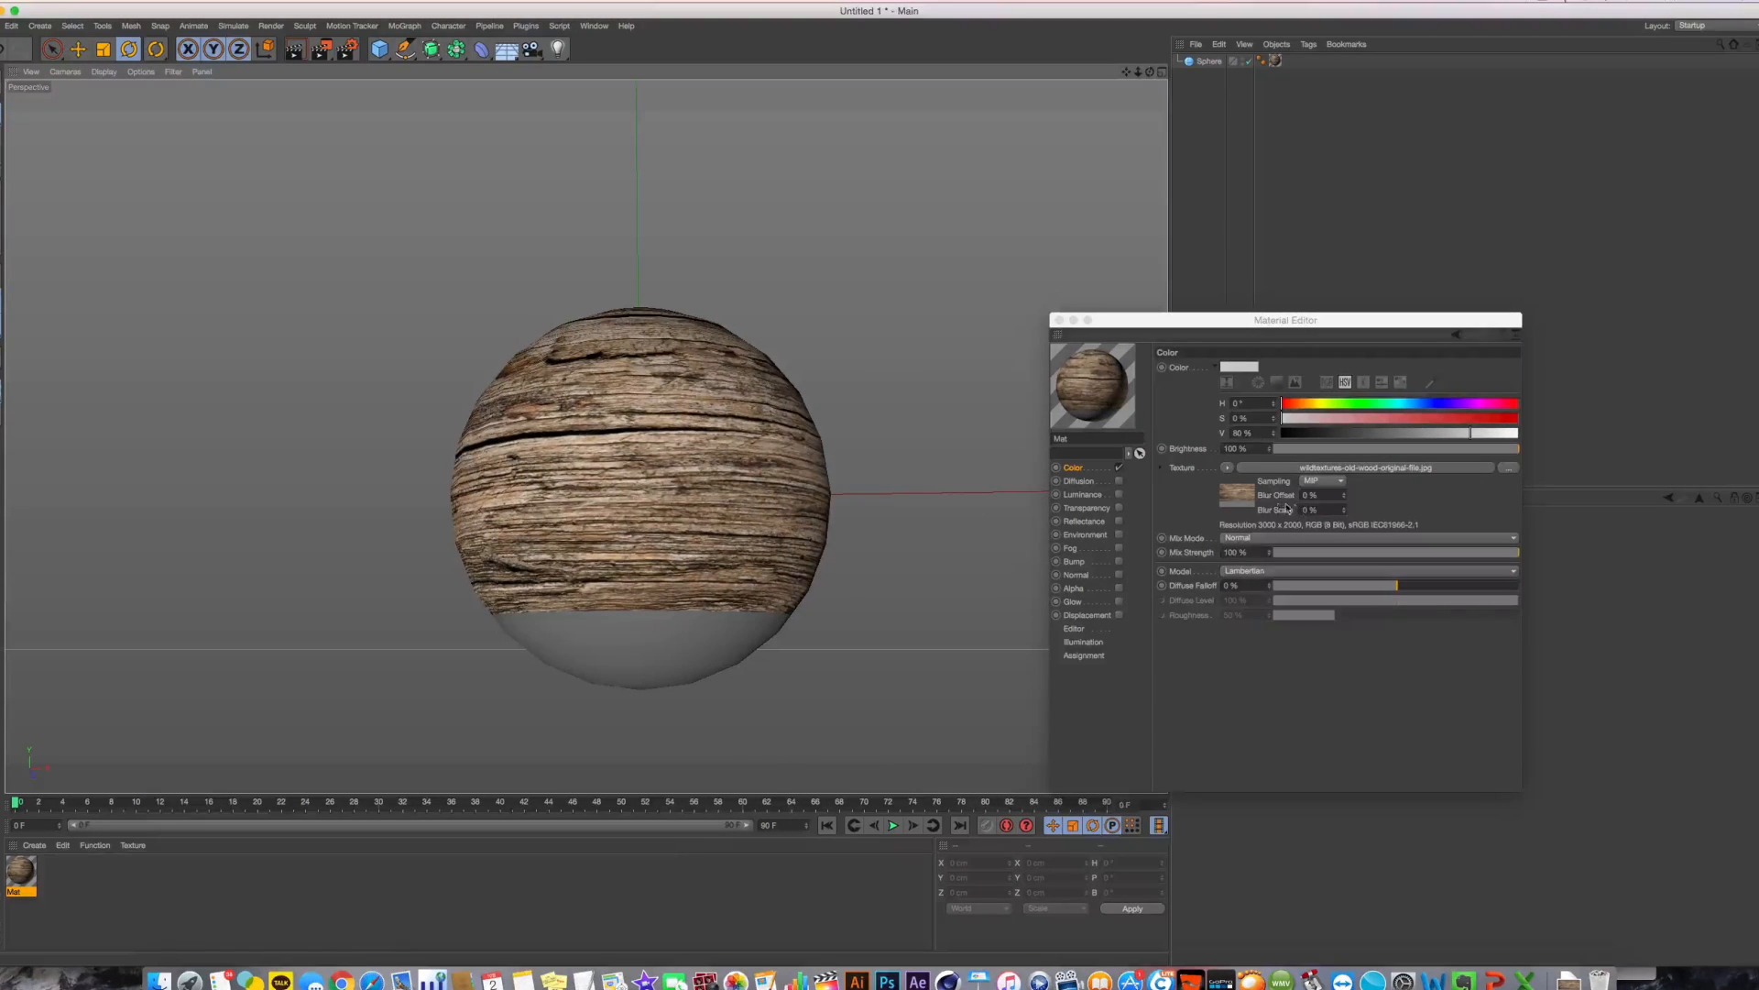
click(1315, 469)
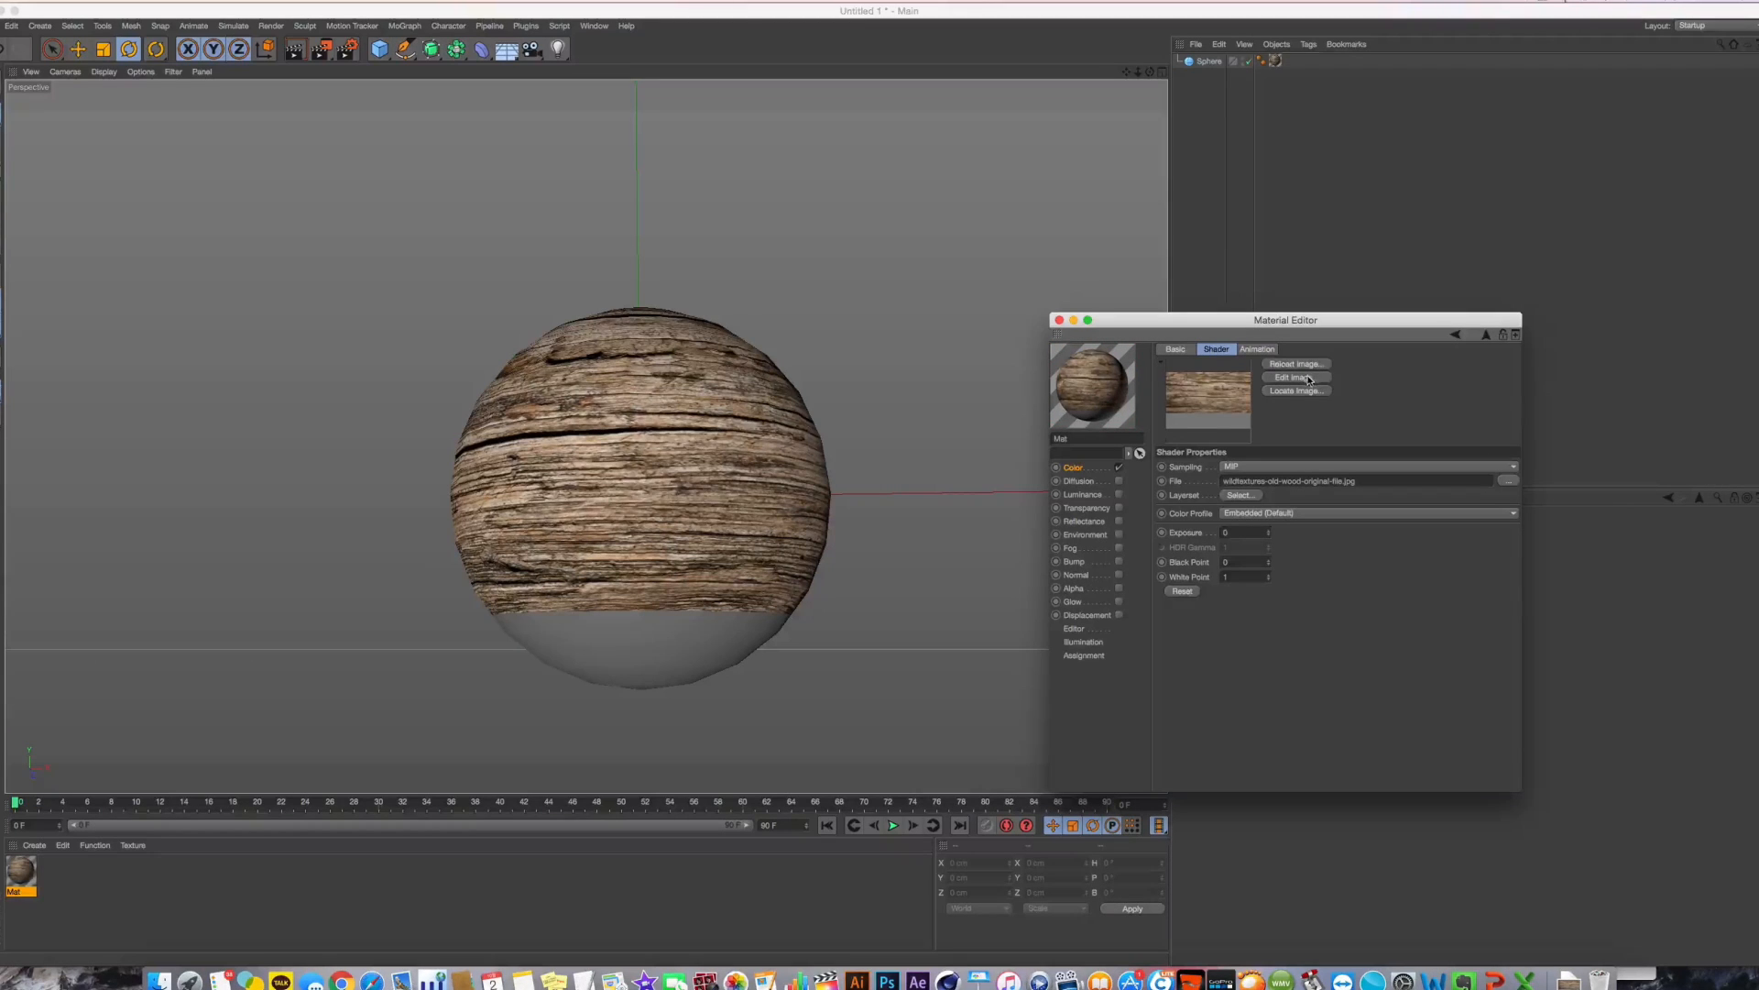
alt+drag(850, 493, 857, 474)
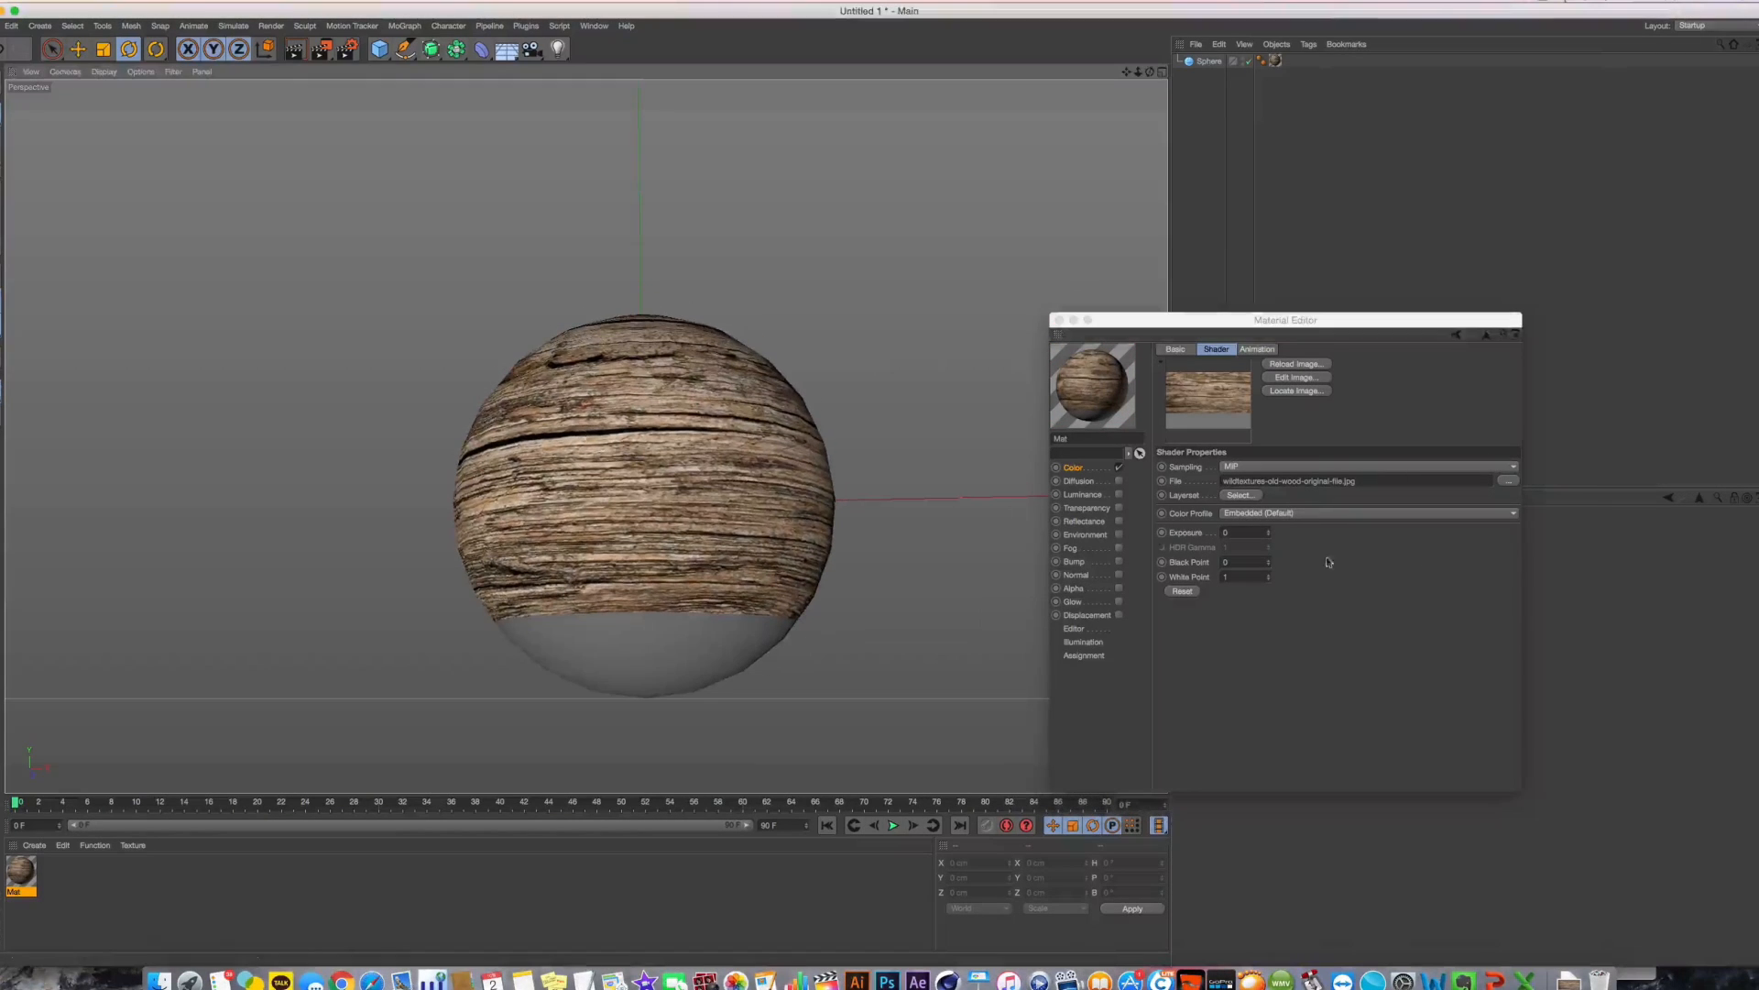
Replace the texture file with the cropped wildtextures-old-wood-original-file.jpg from Downloads, creating a copy at the project location
click(1509, 480)
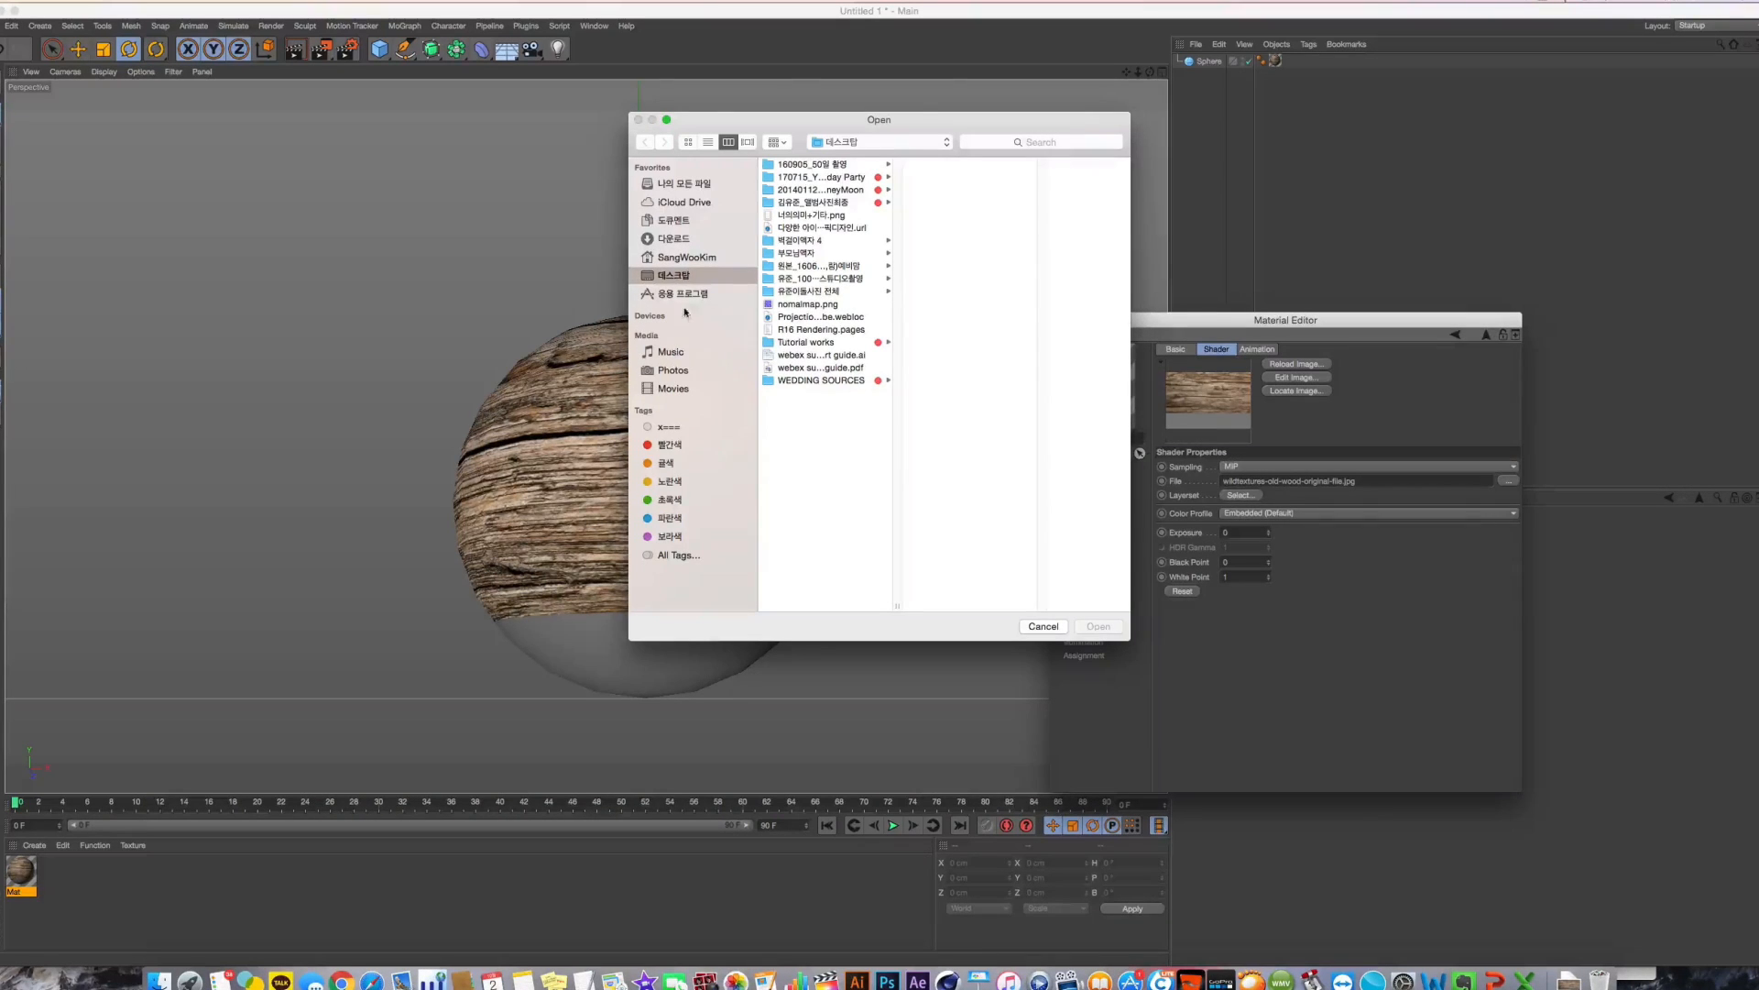
click(675, 240)
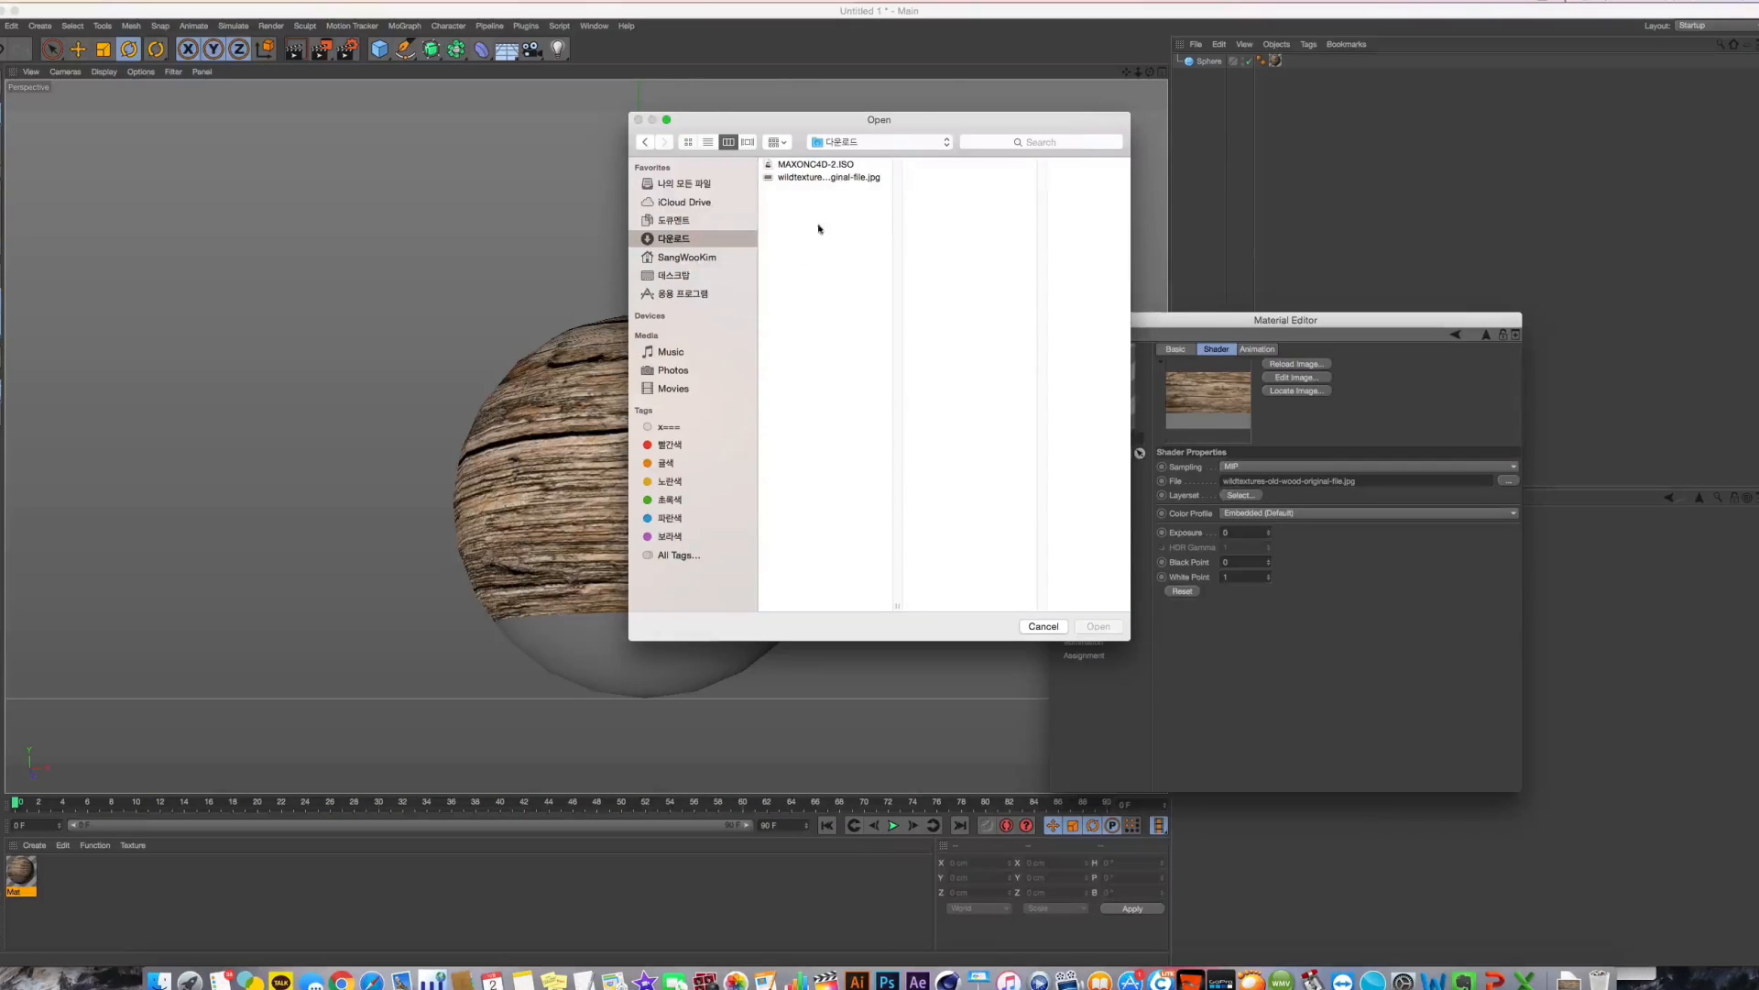
double_click(810, 179)
click(993, 306)
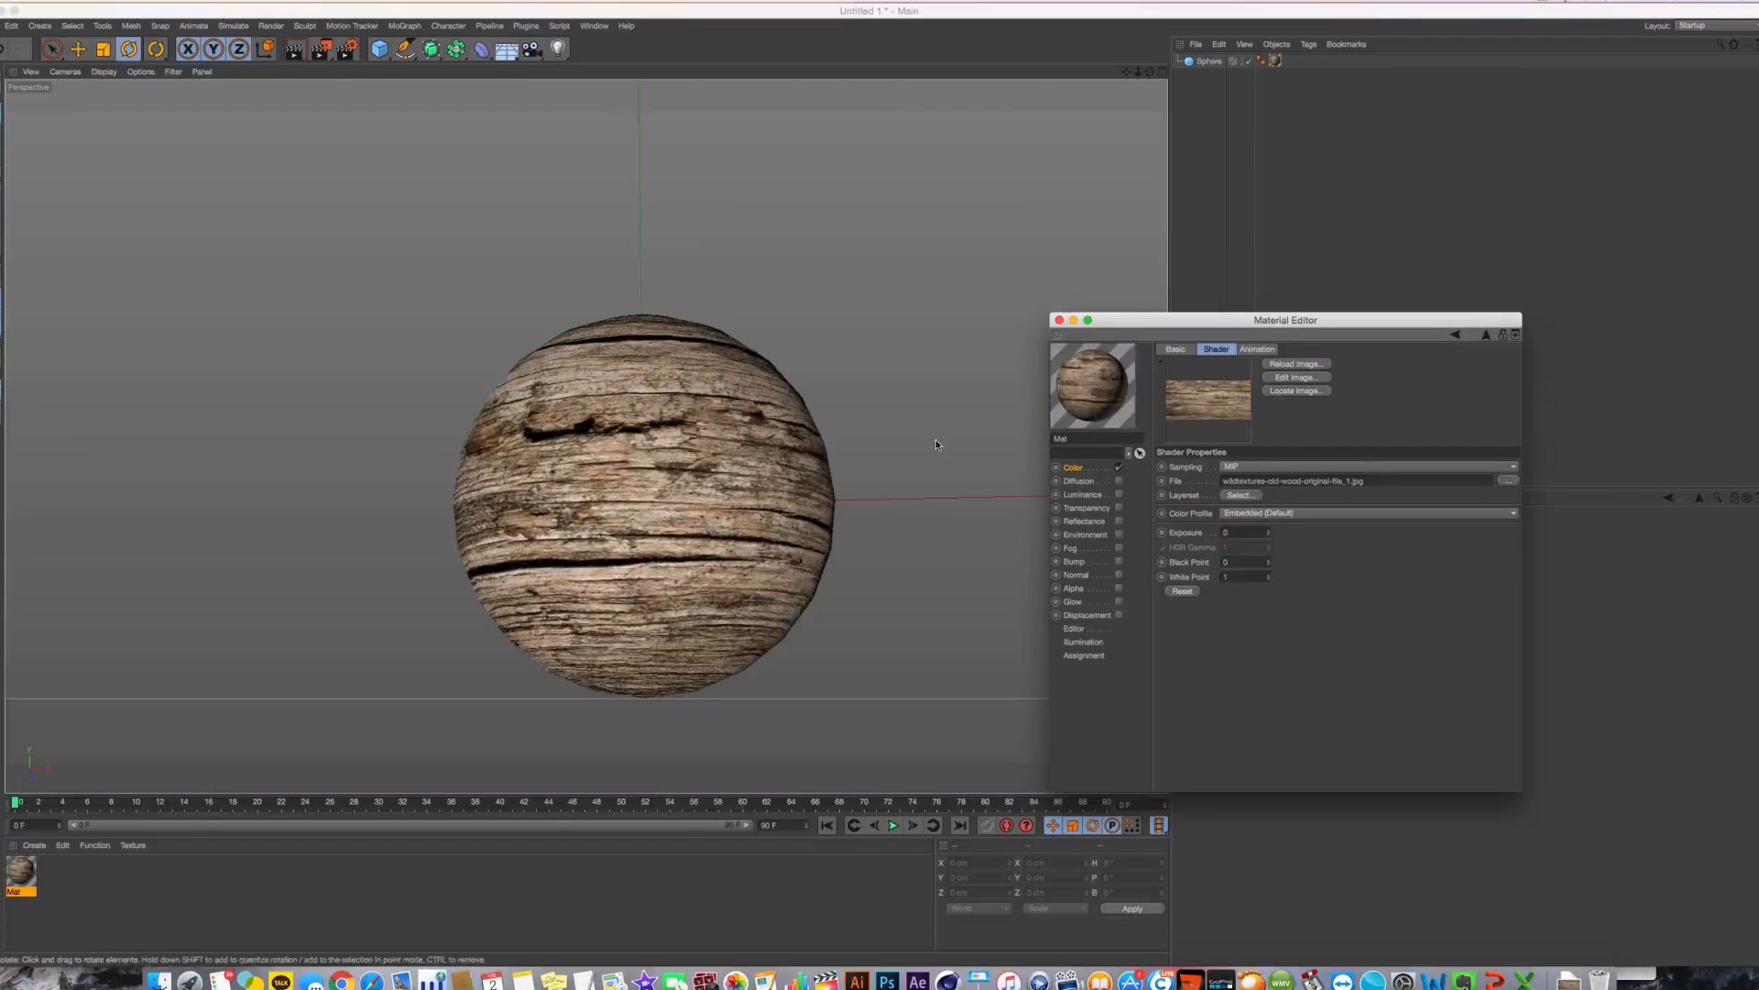
Render the view up close to check the cropped wood texture on the sphere
alt+drag(797, 399, 801, 445)
scroll(701, 328, up, 8)
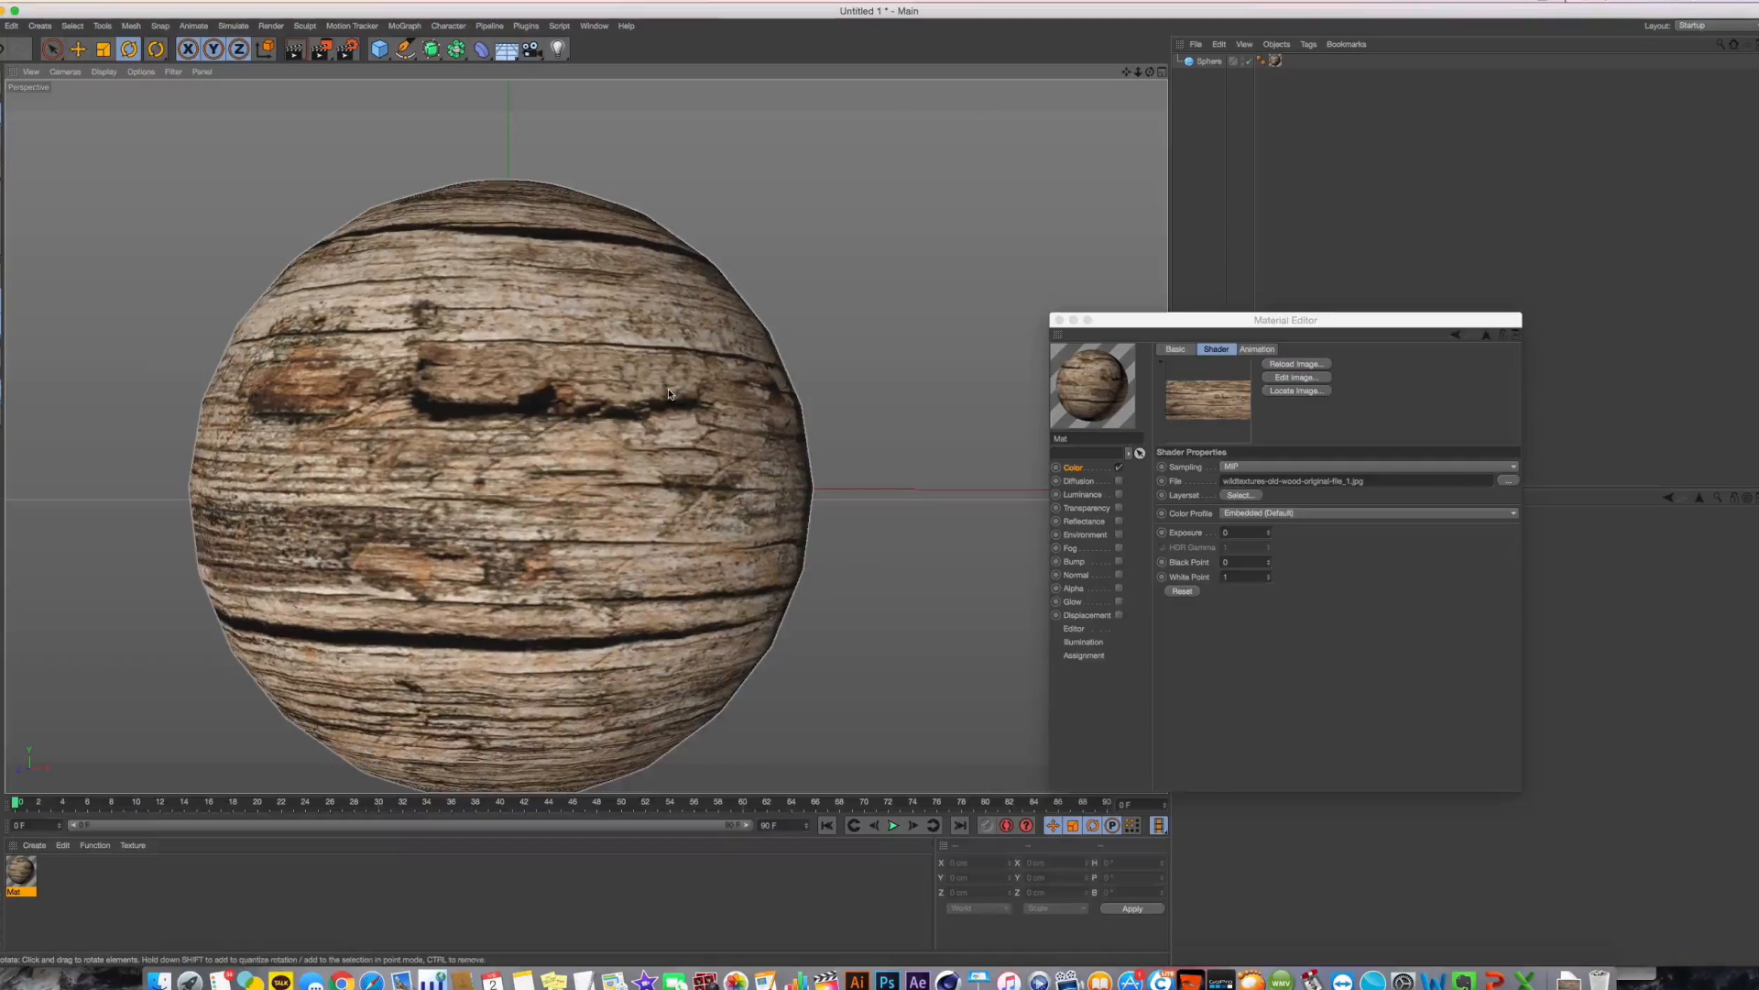
key(super+e)
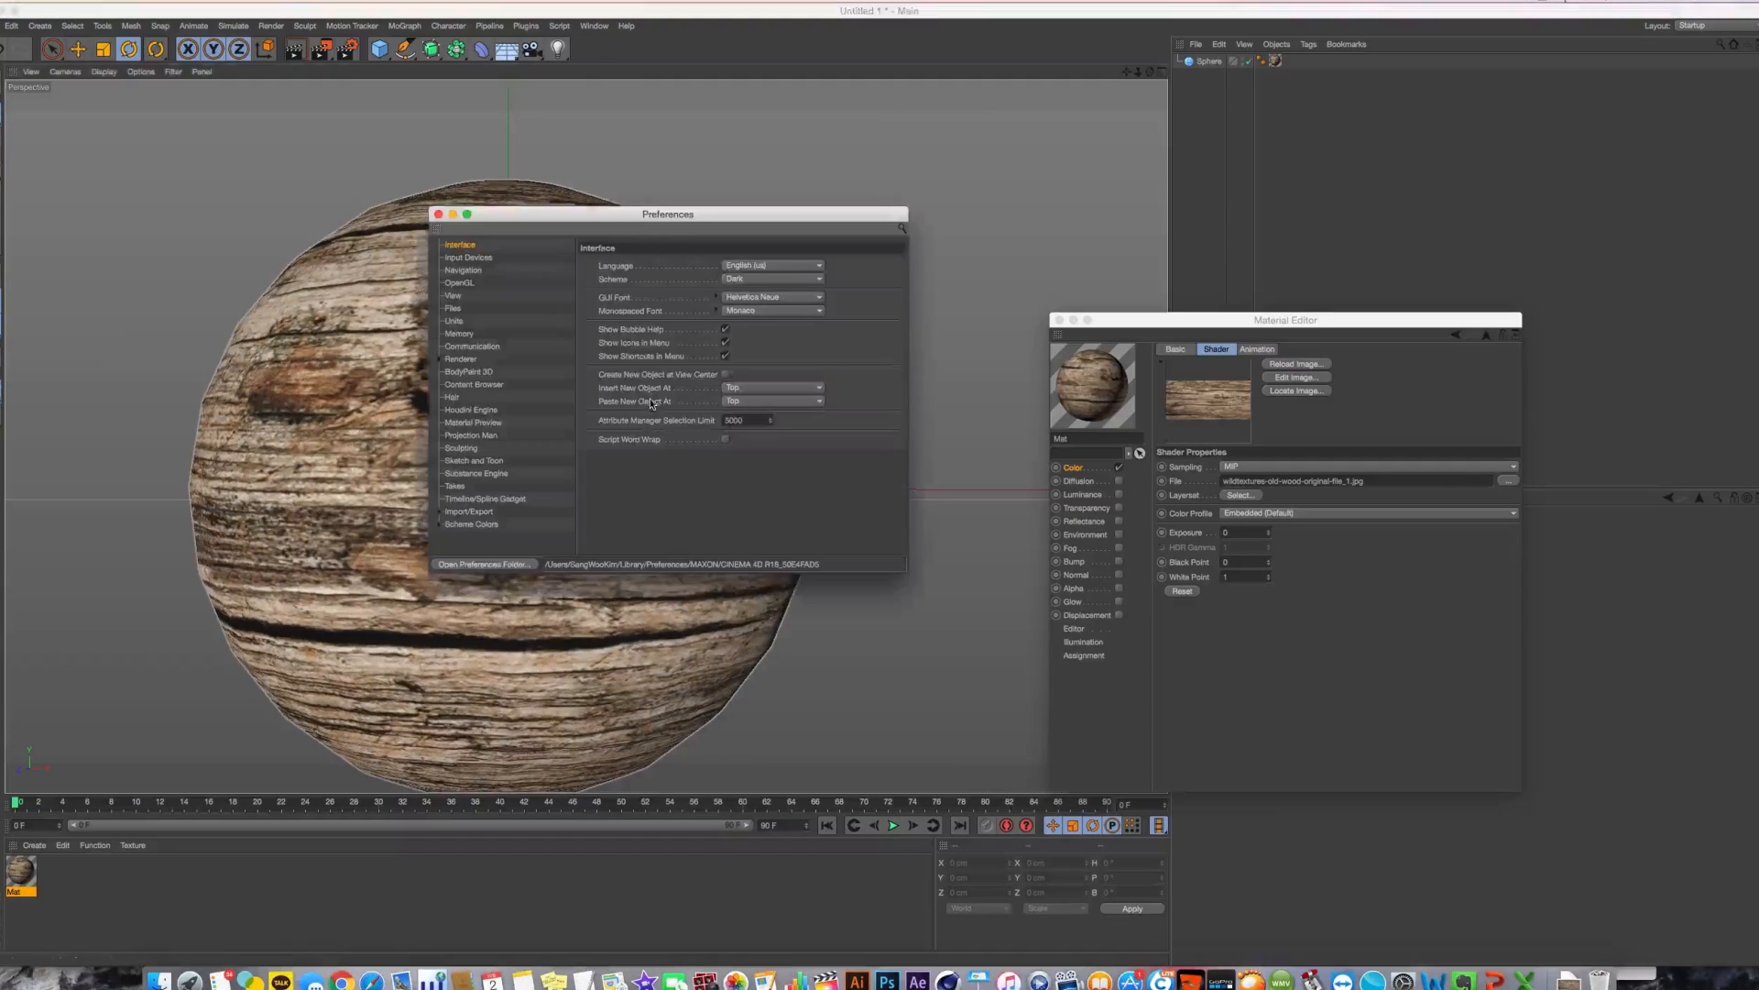
key(super+r)
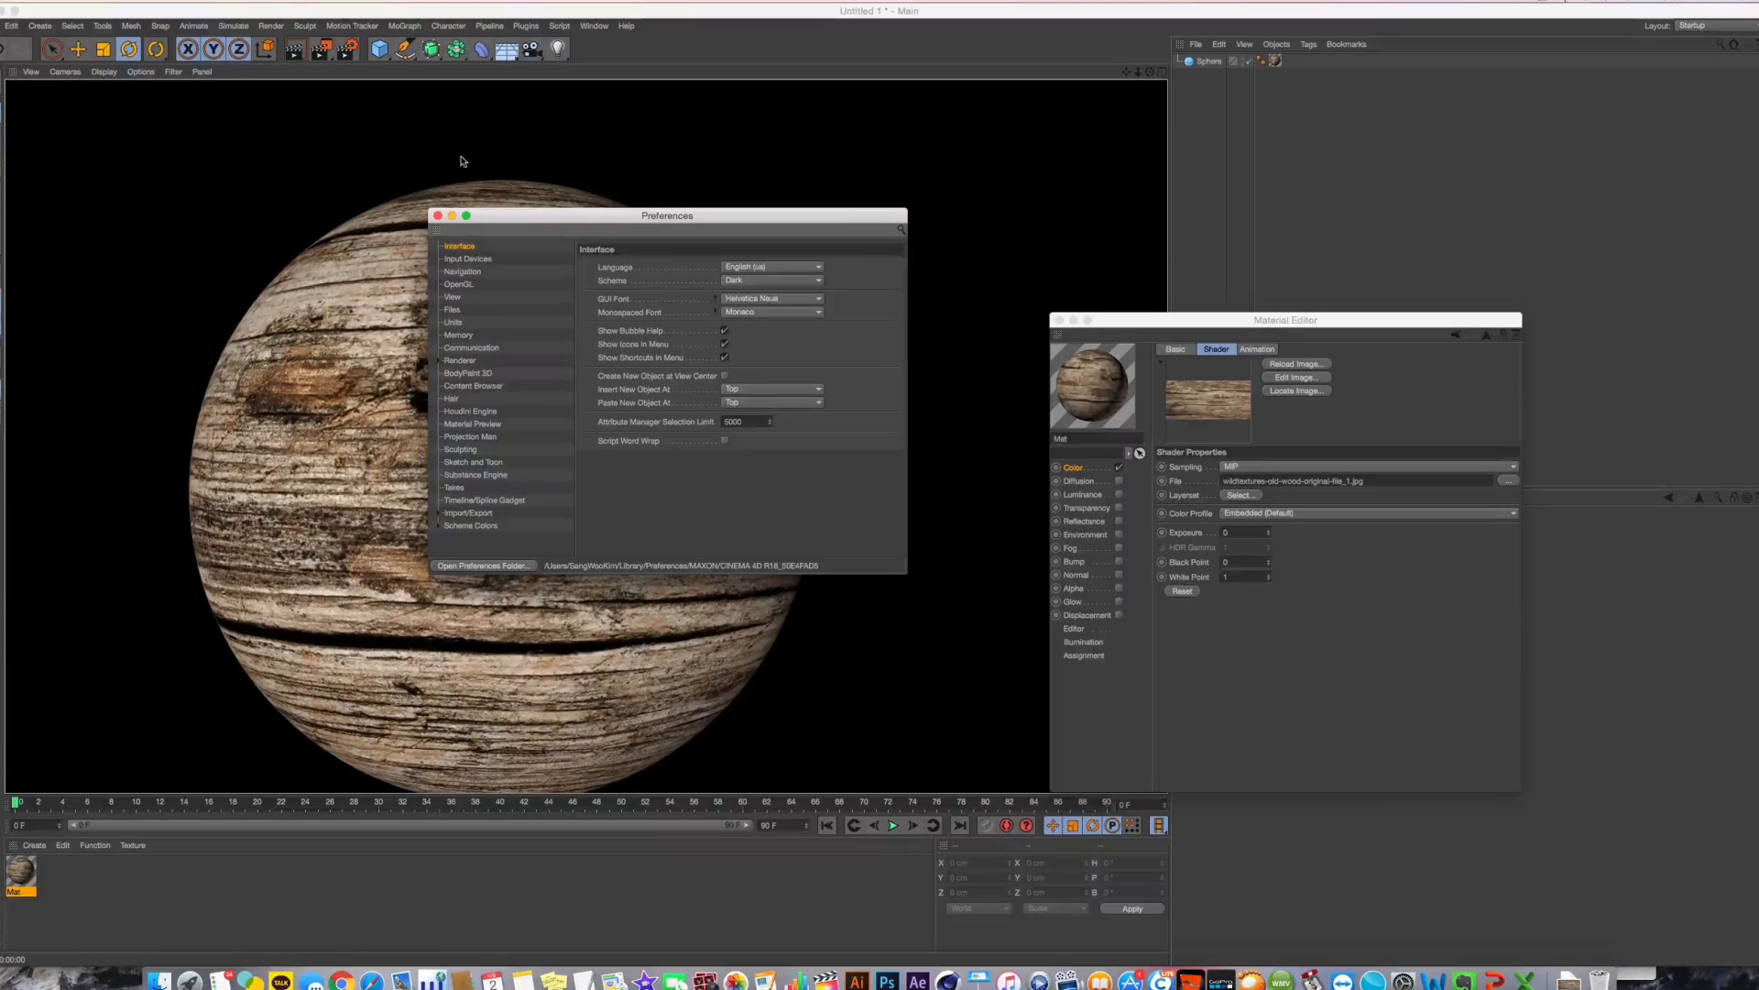
click(439, 214)
Add a light and move it beside and above the sphere, to about X -250, Y 175, Z -90 cm
alt+middle_drag(506, 242, 624, 208)
alt+right_drag(602, 222, 539, 97)
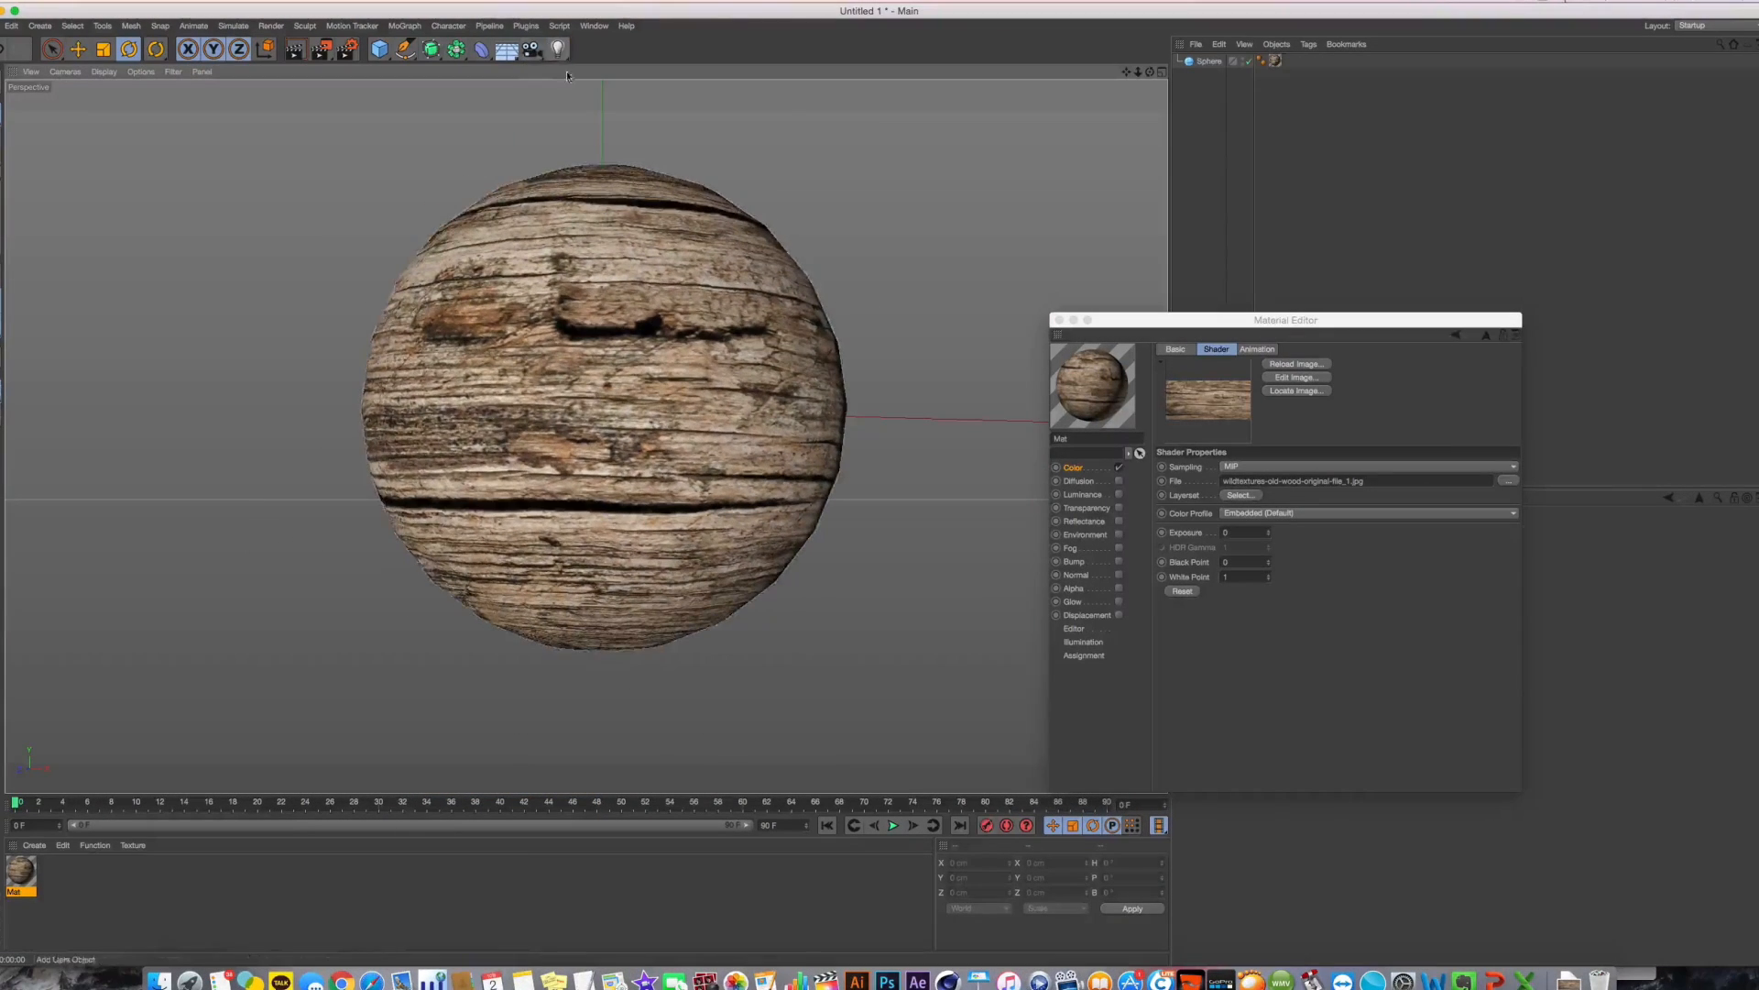
click(557, 48)
click(78, 49)
alt+drag(569, 208, 526, 221)
scroll(816, 228, down, 3)
drag(724, 214, 211, 356)
Render a close-up view of the wood sphere lit by the new light
alt+drag(407, 325, 552, 489)
scroll(551, 489, up, 5)
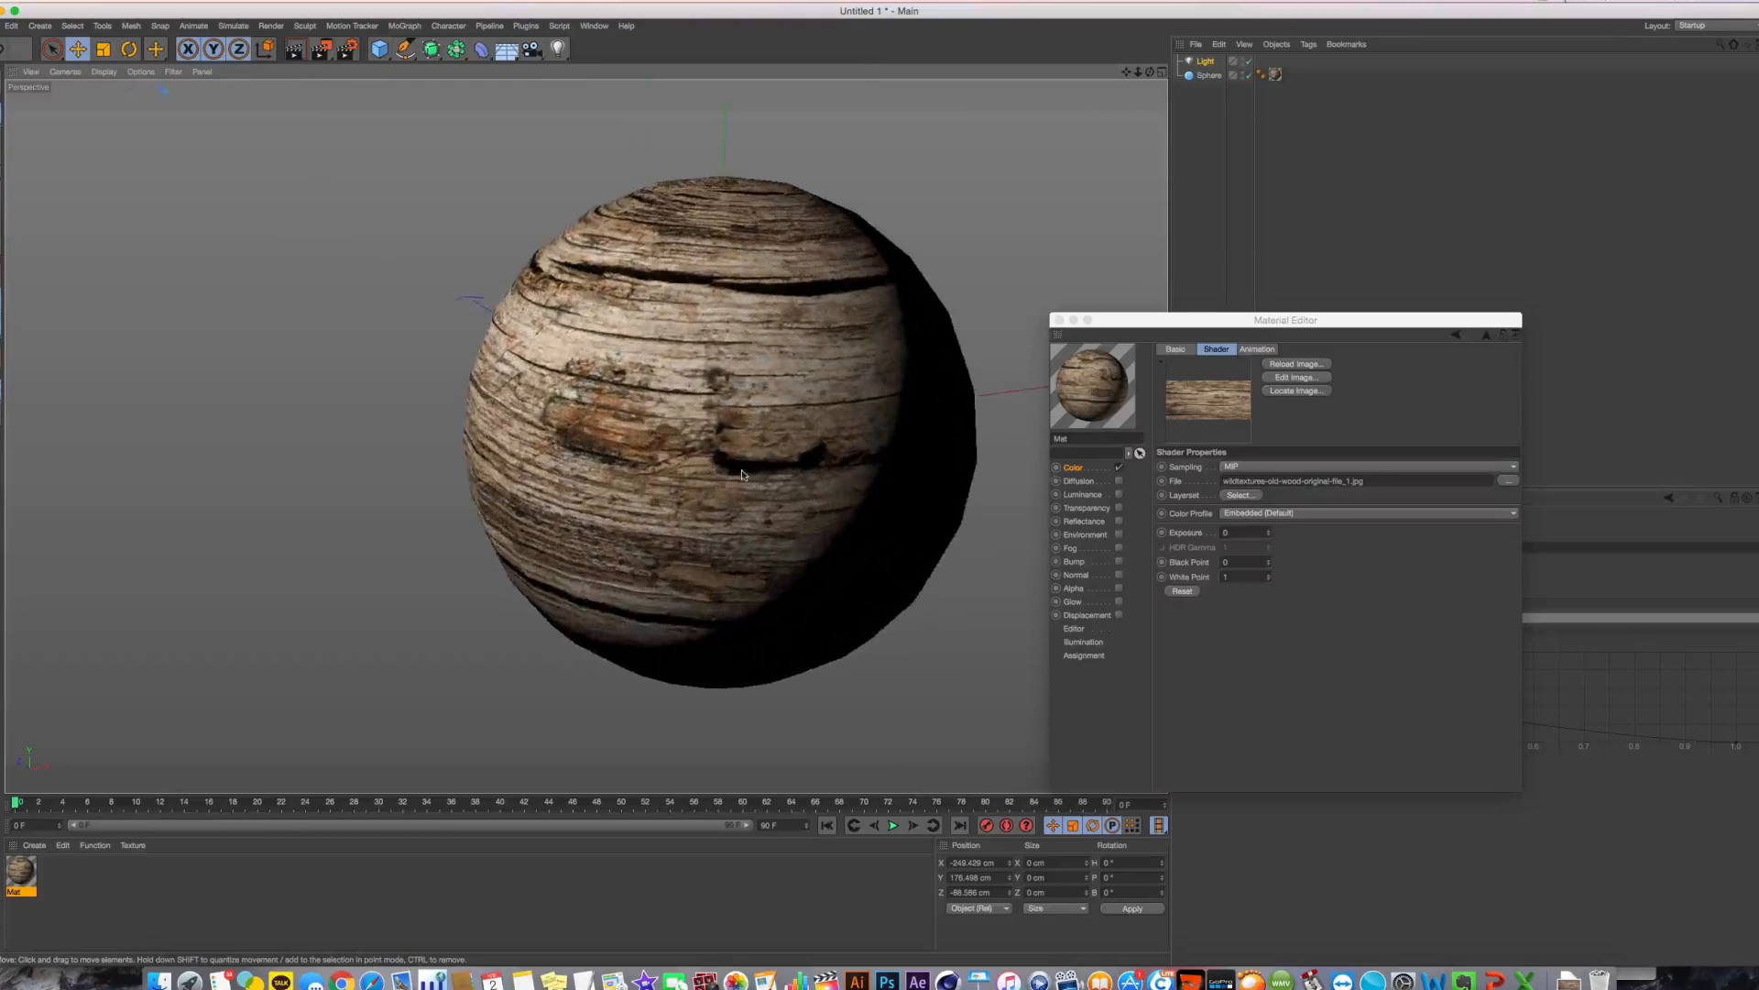
alt+middle_drag(561, 475, 451, 493)
scroll(476, 506, up, 2)
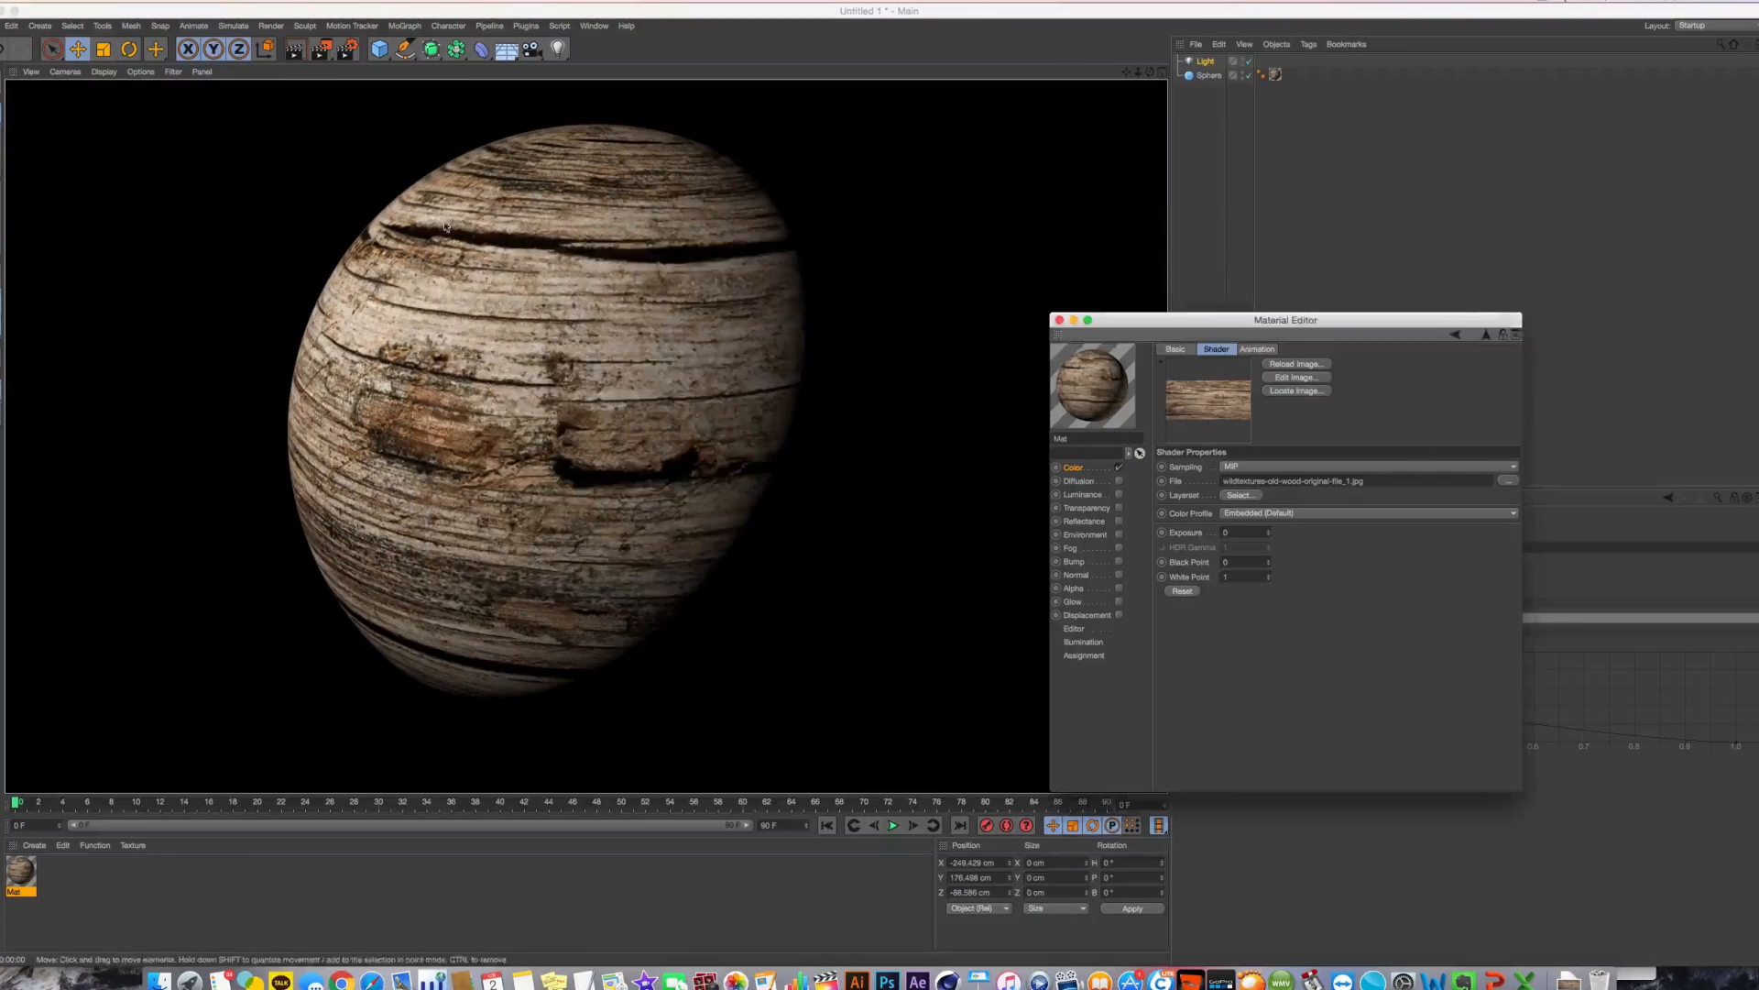
Close the material editor, render the wood sphere to the Picture Viewer and enlarge the viewer window to check it
click(1059, 320)
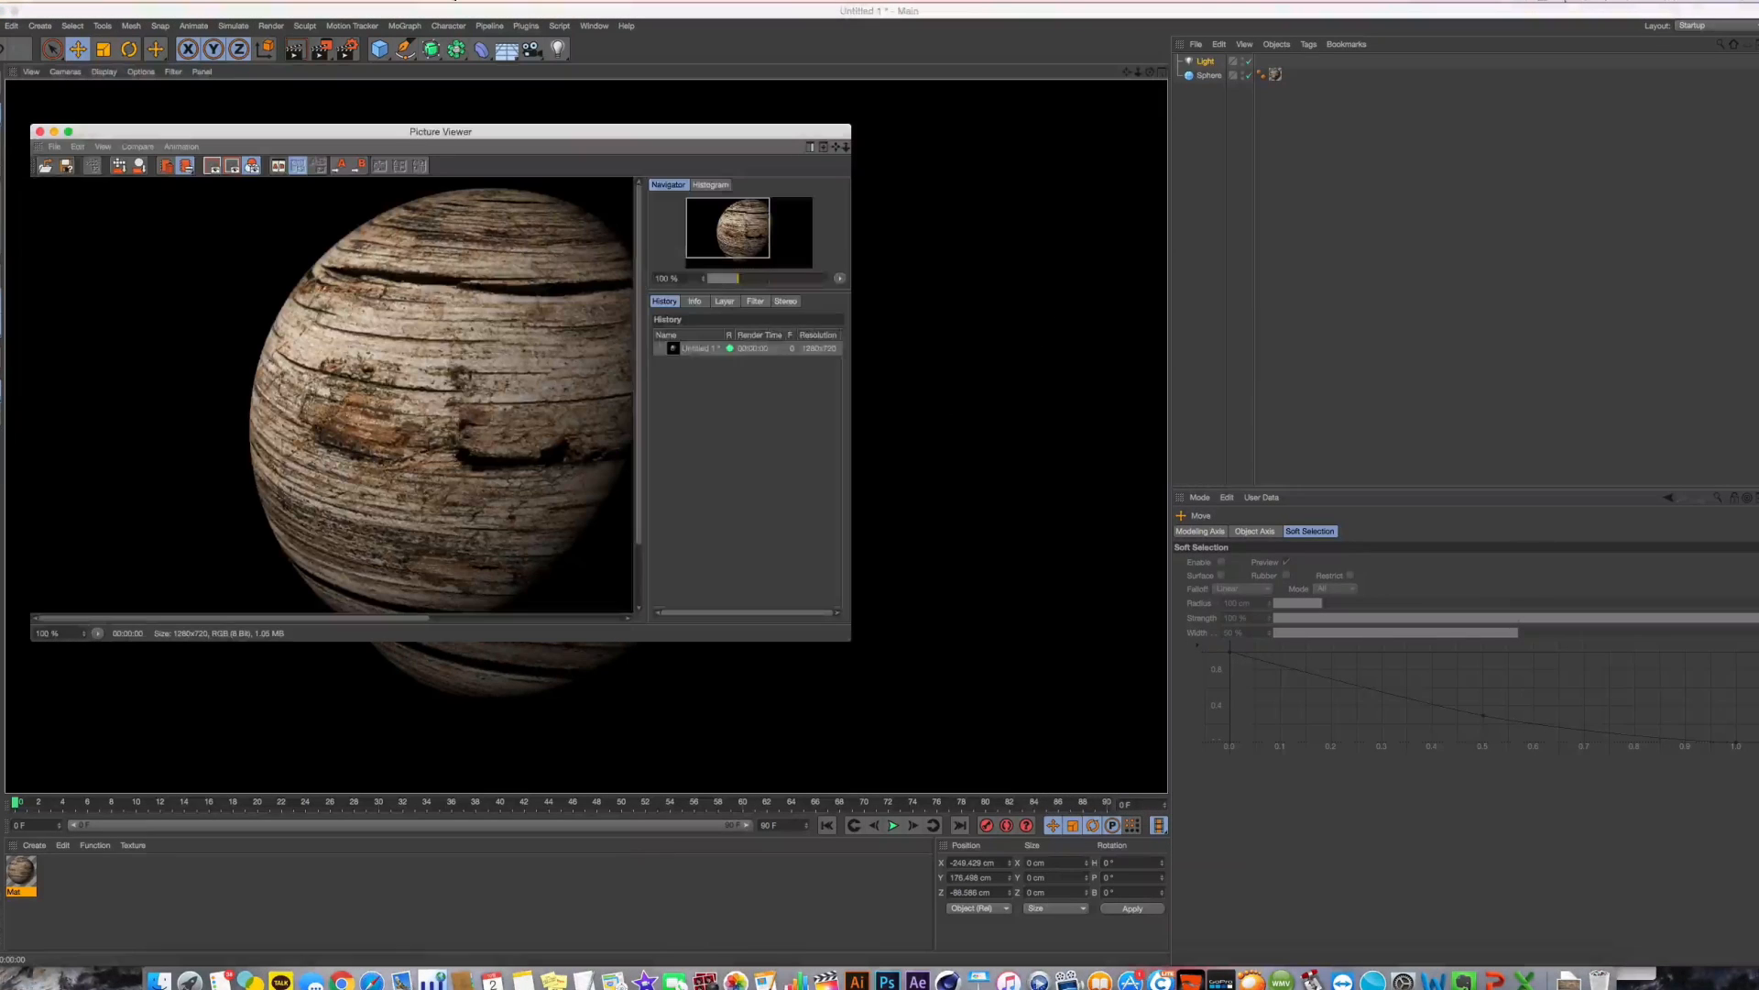
drag(848, 643, 1296, 891)
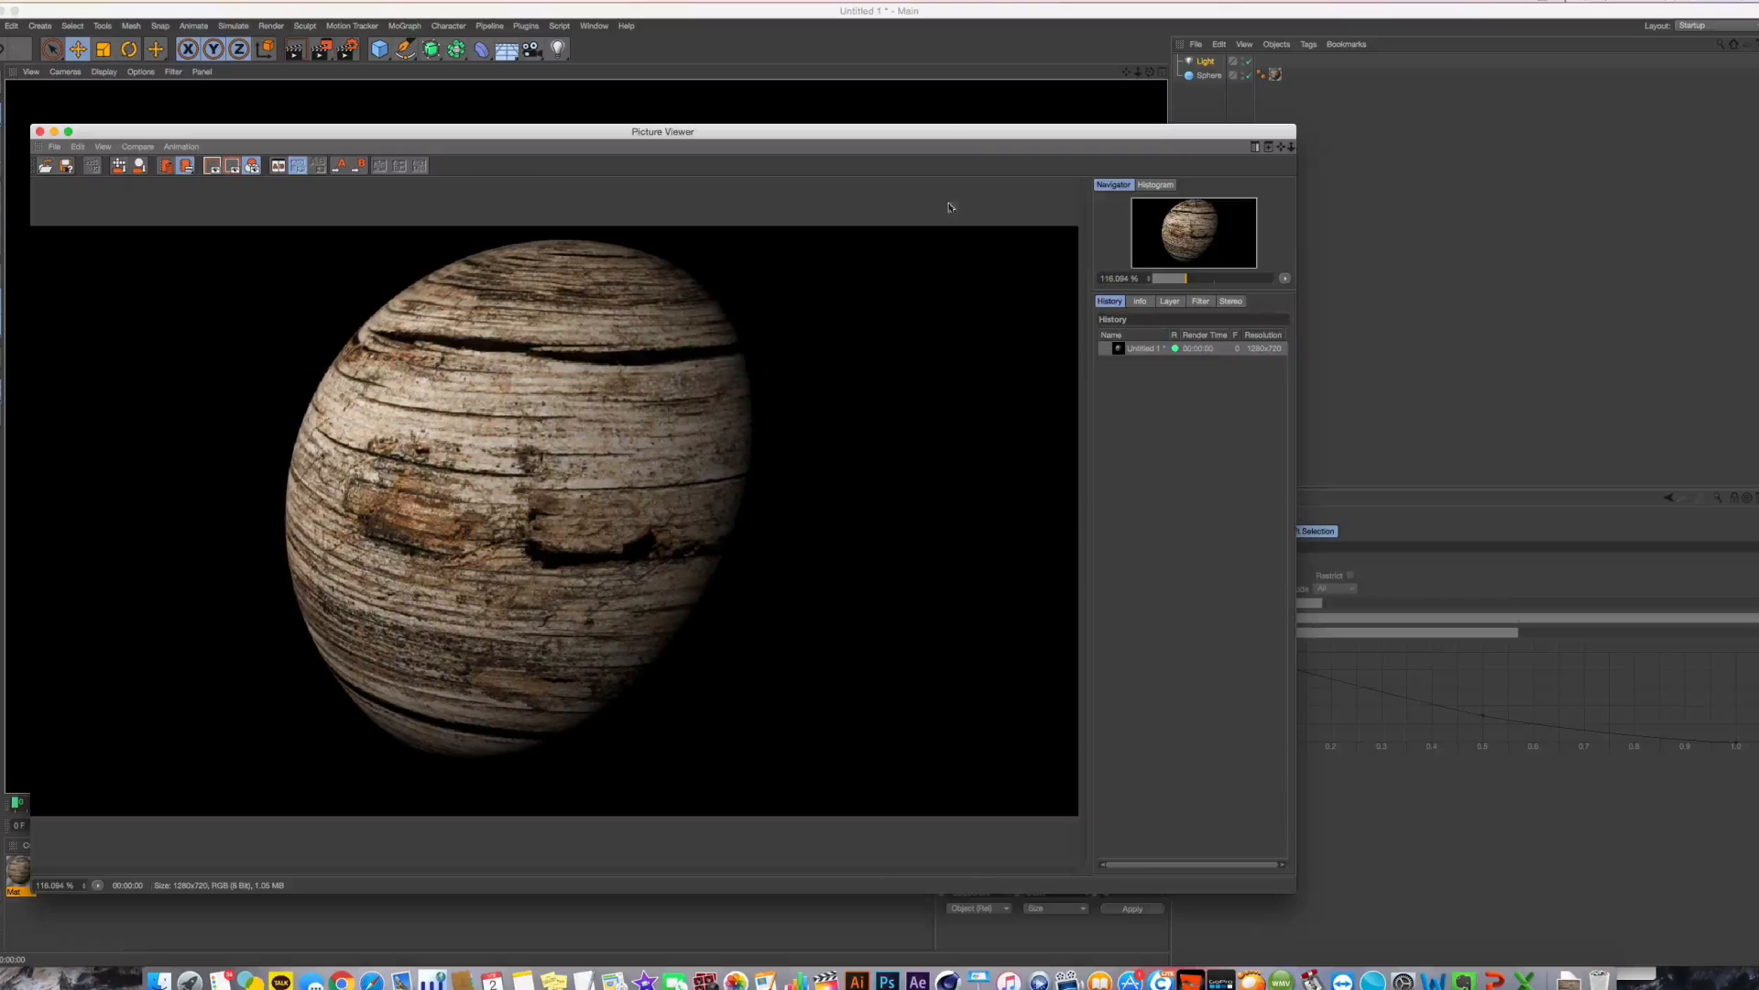
drag(953, 137, 564, 675)
Set the light's shadow type to Shadow Maps (Soft)
click(1207, 74)
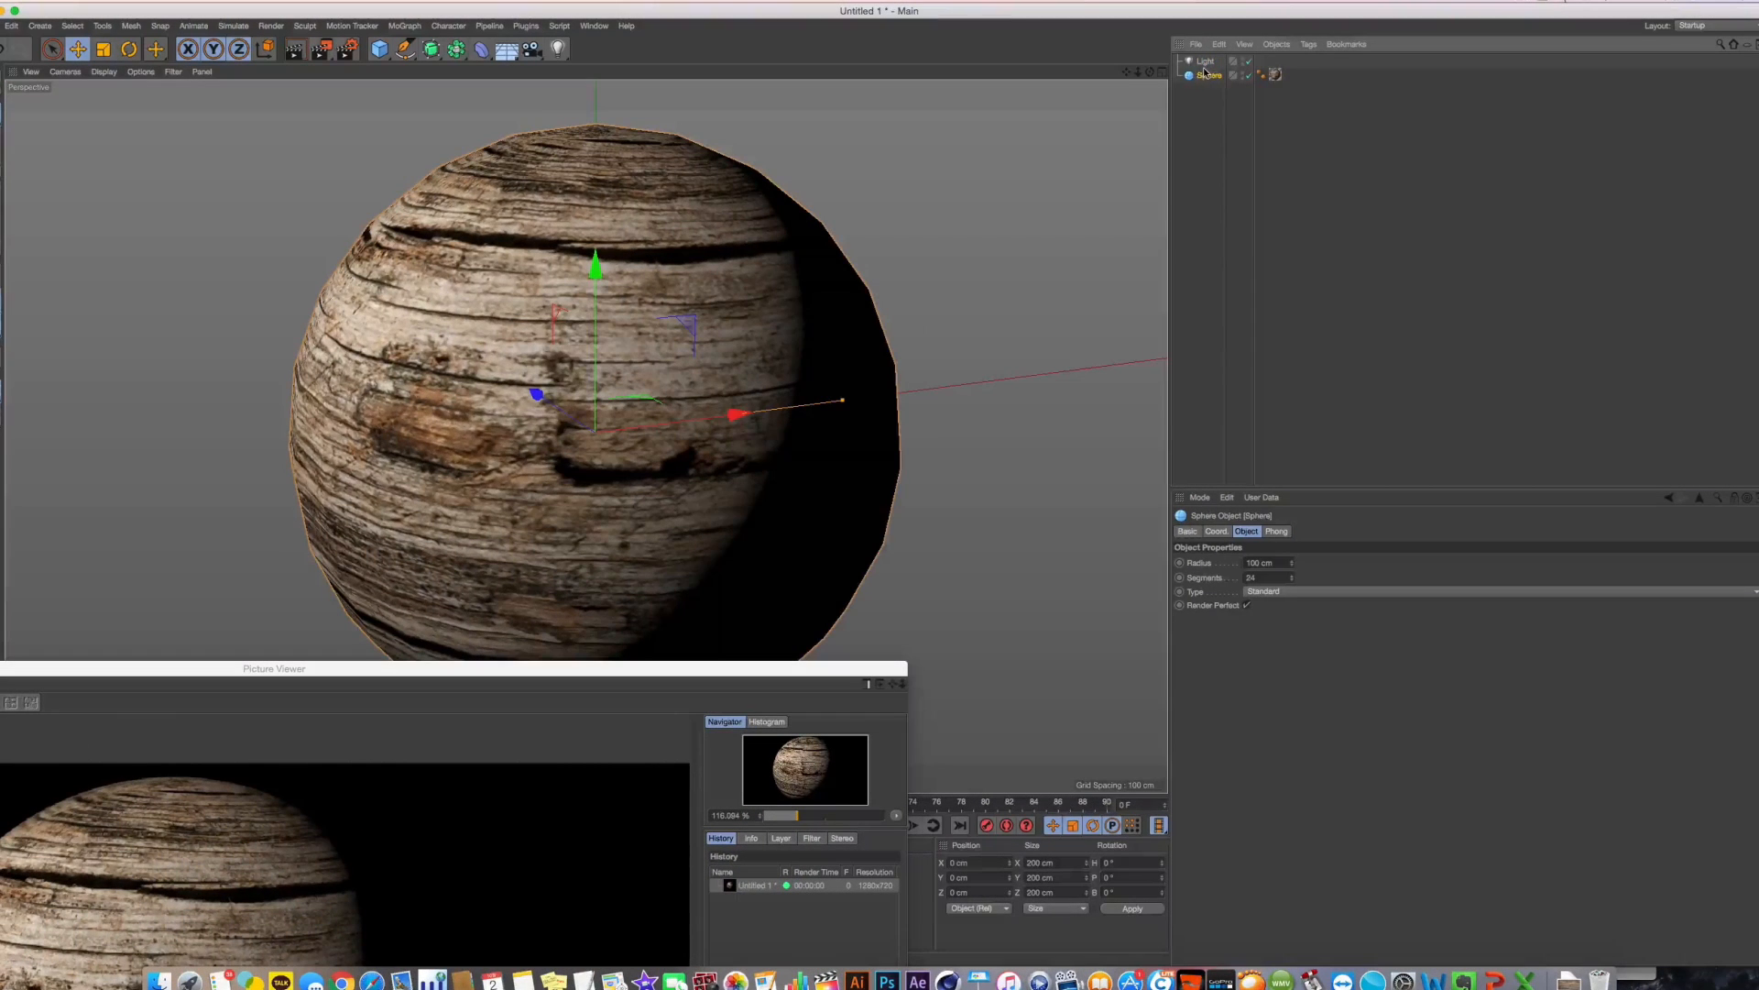
click(1205, 61)
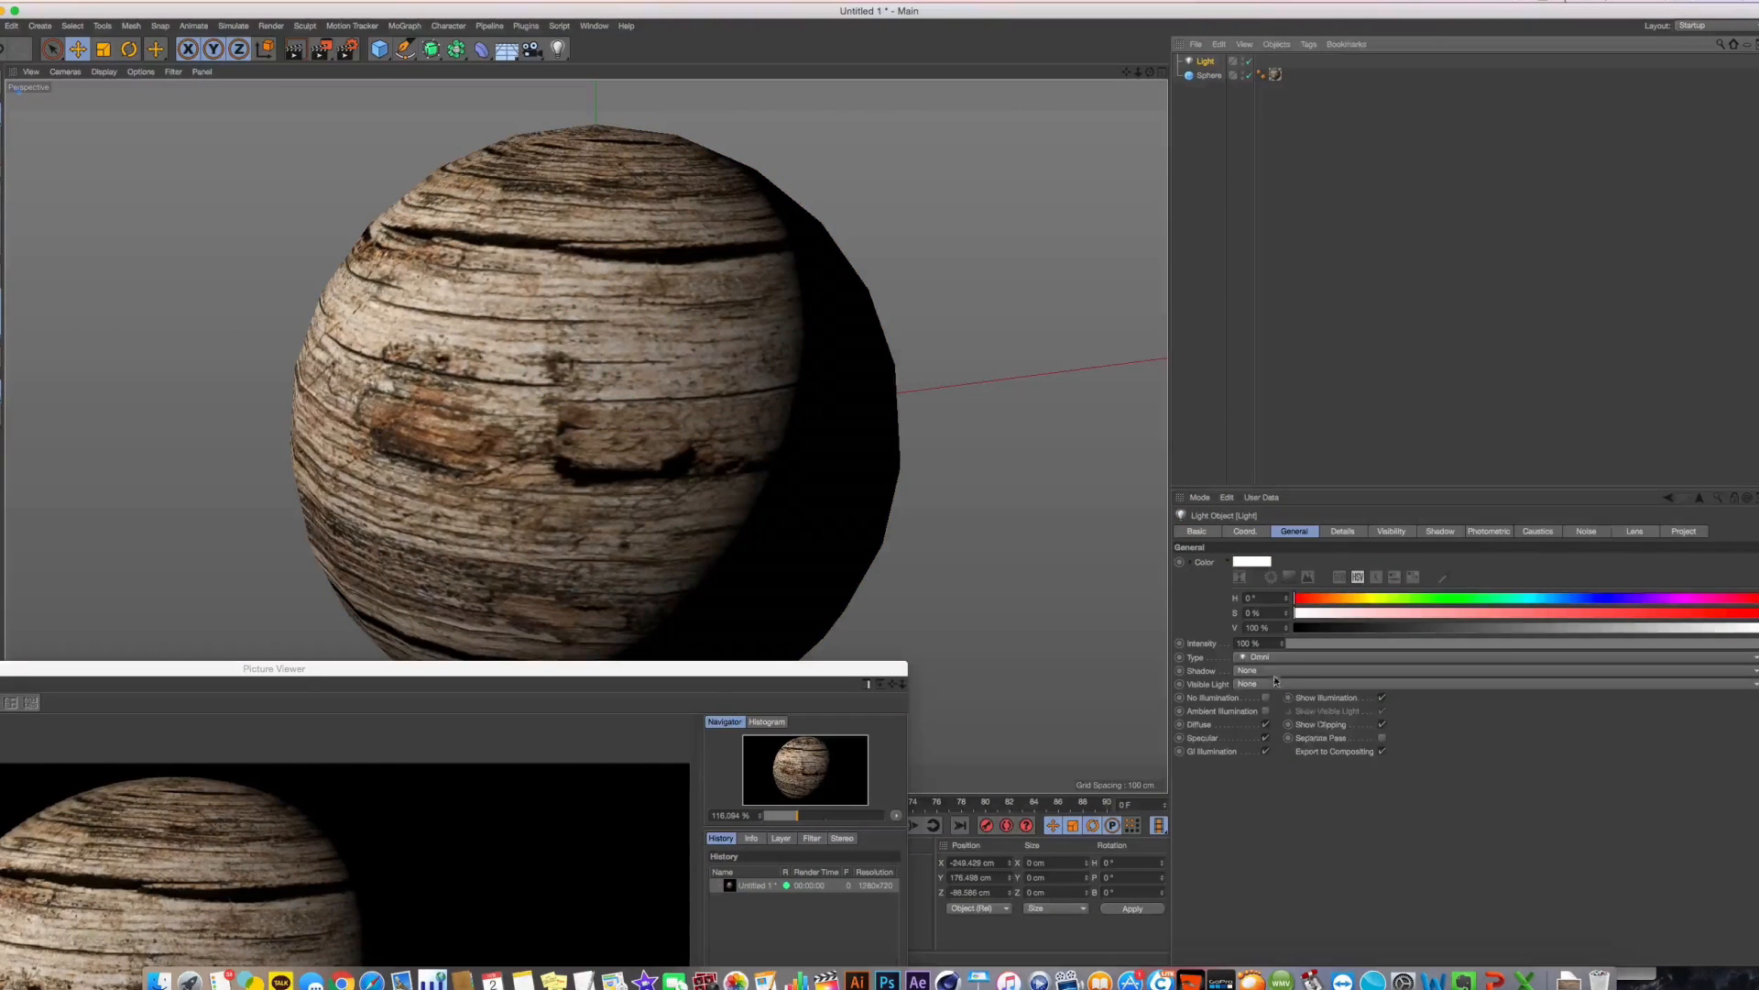
click(1275, 673)
click(1273, 697)
Render the sphere to the Picture Viewer again with soft shadows and compare it with the previous render
drag(728, 670, 1095, 242)
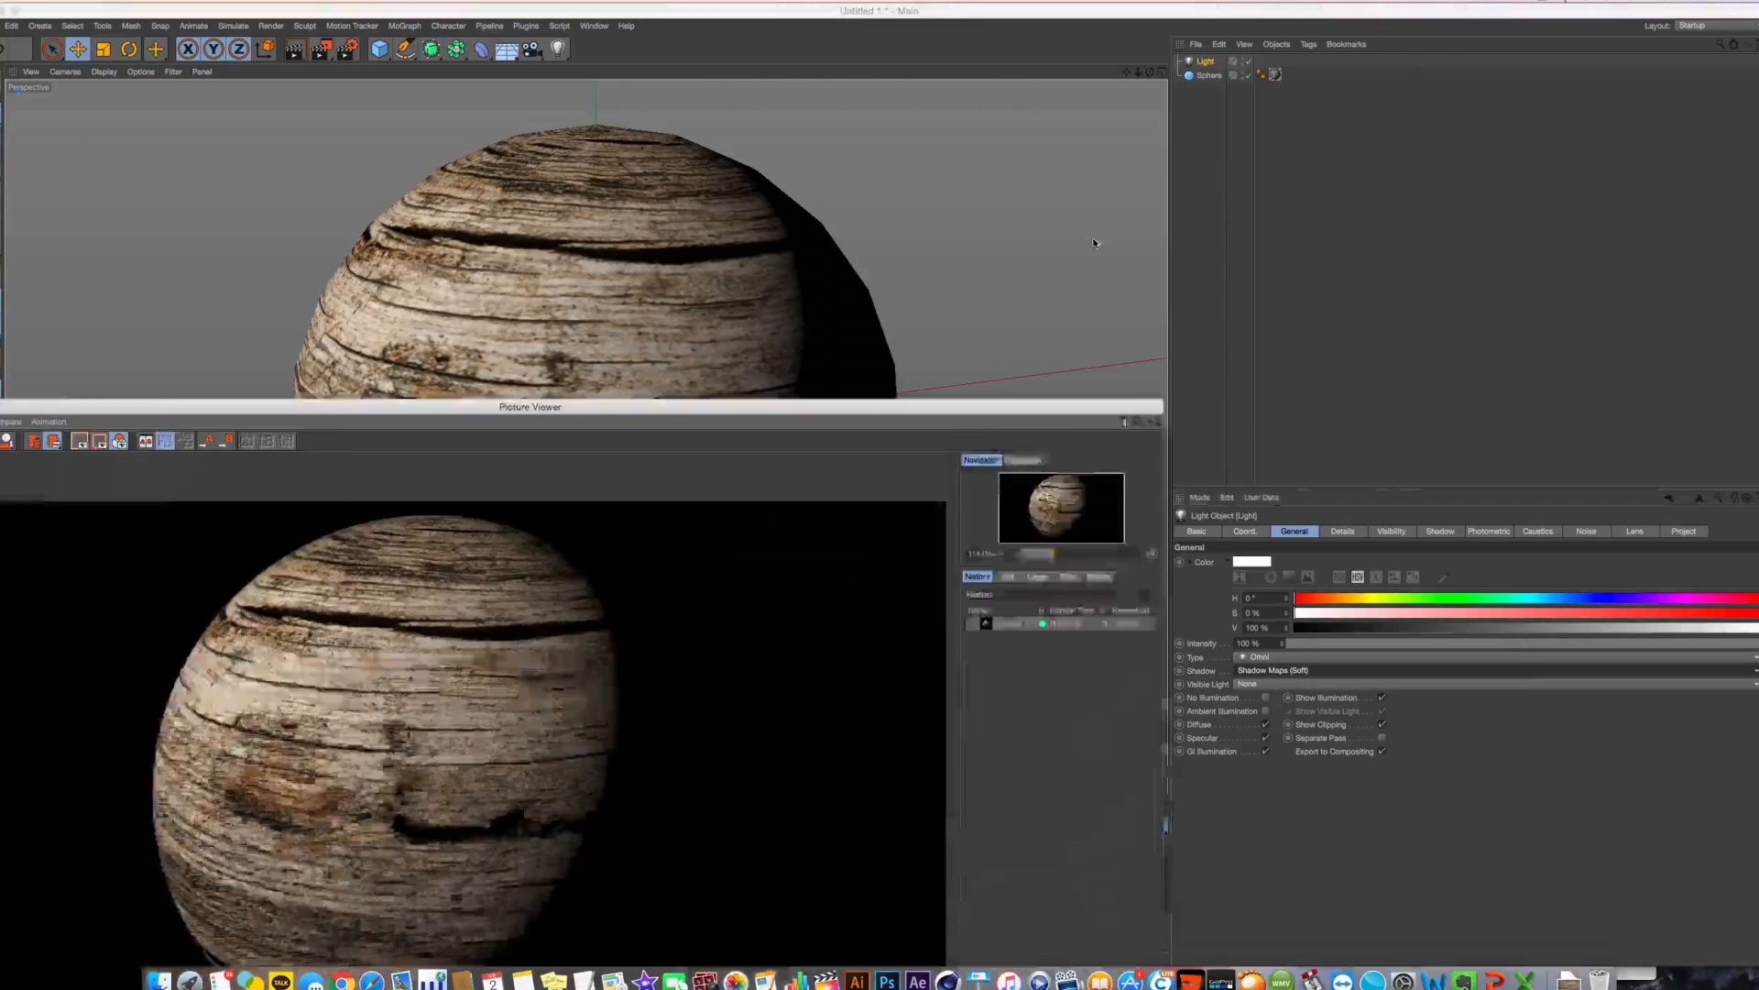
key(shift+r)
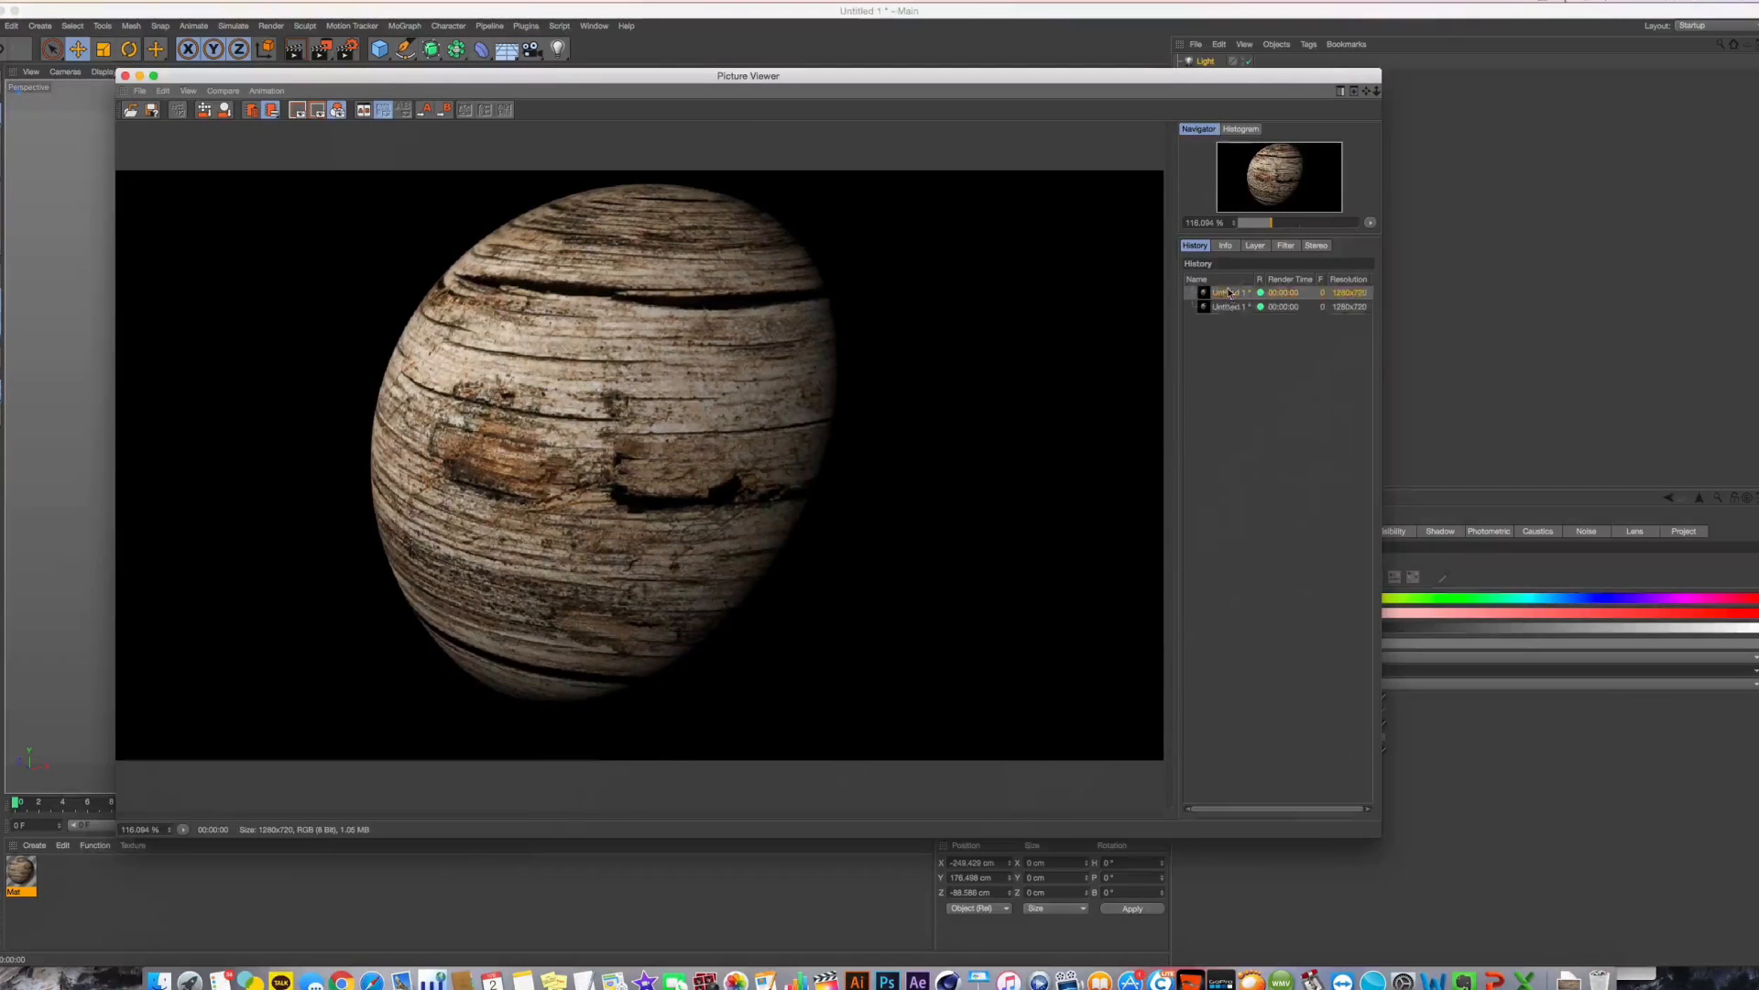
key(Down)
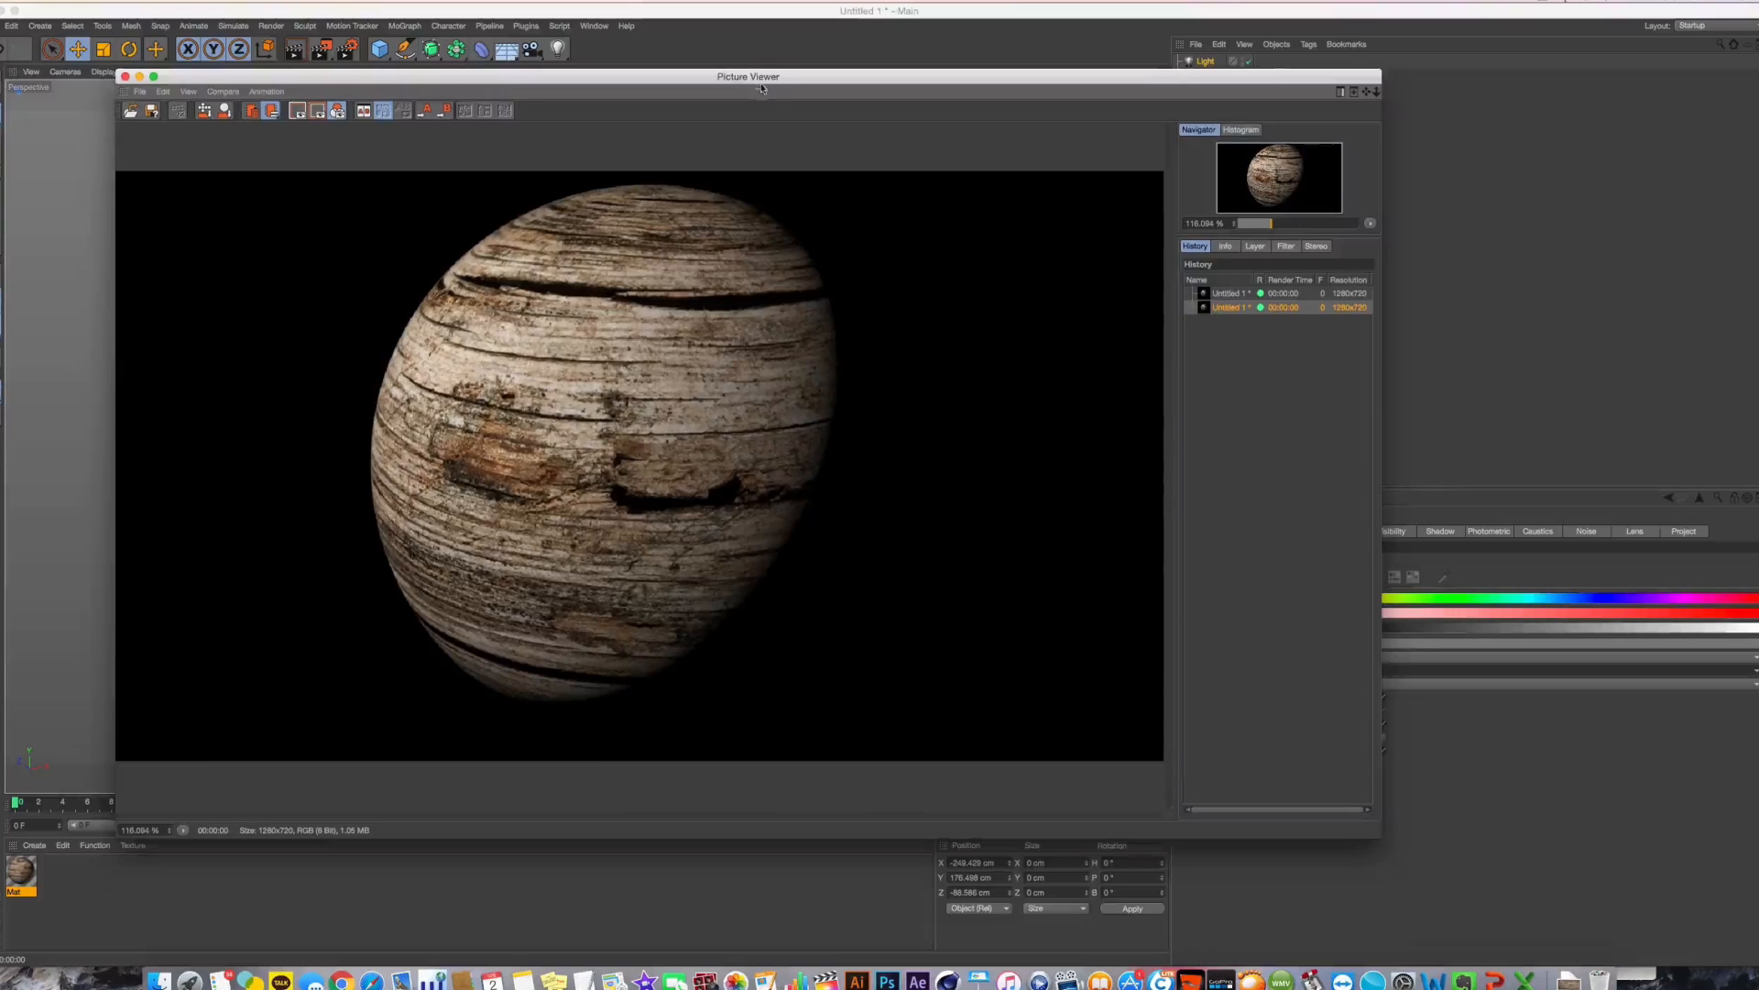
drag(760, 76, 742, 857)
Open the wood material for editing and enable its Bump channel
click(586, 587)
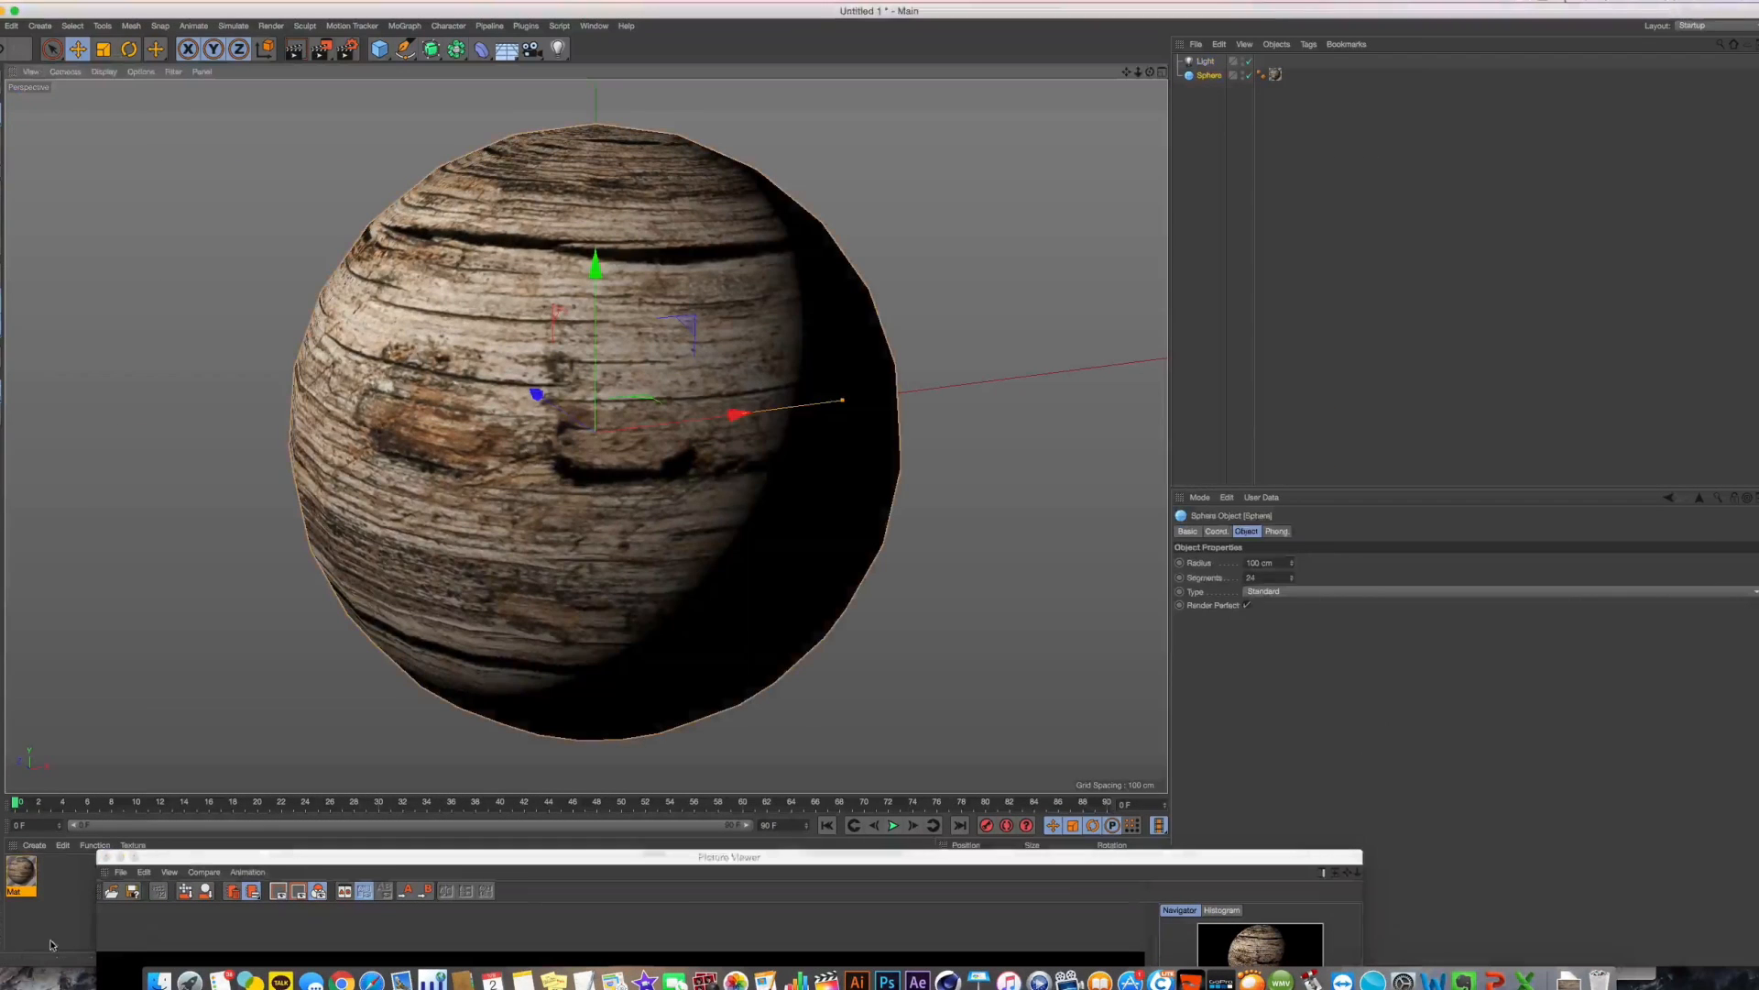
double_click(20, 870)
drag(455, 84, 1239, 219)
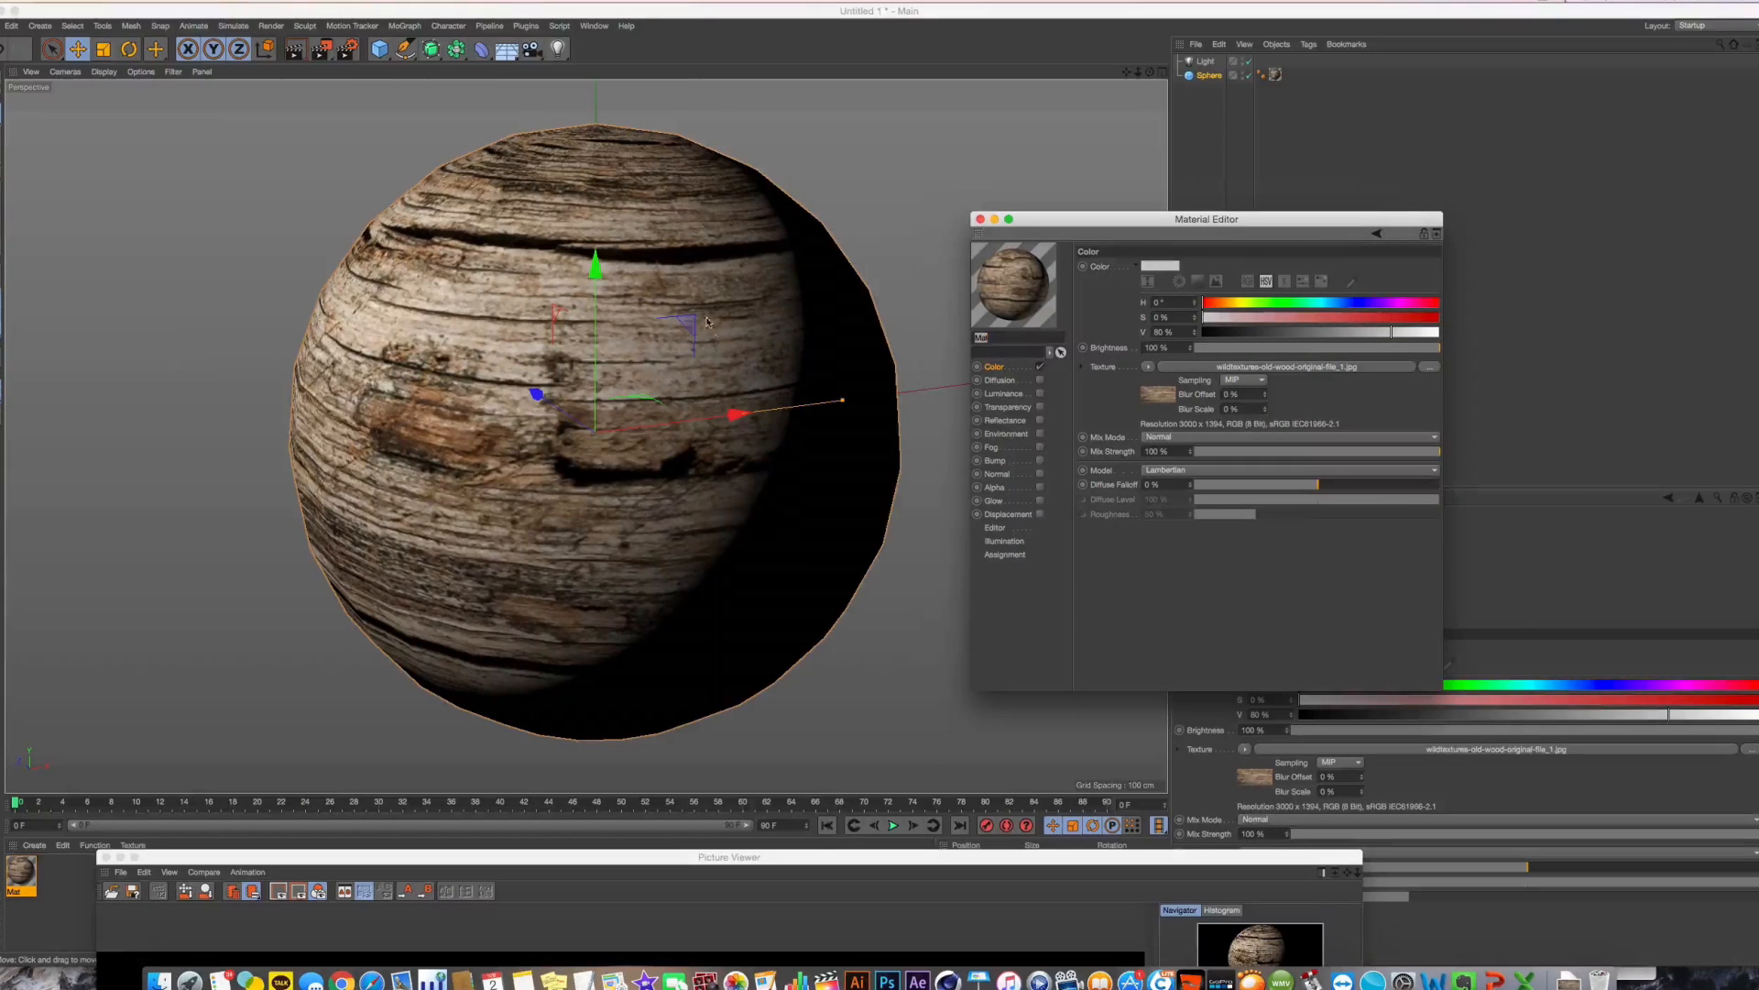
click(1039, 461)
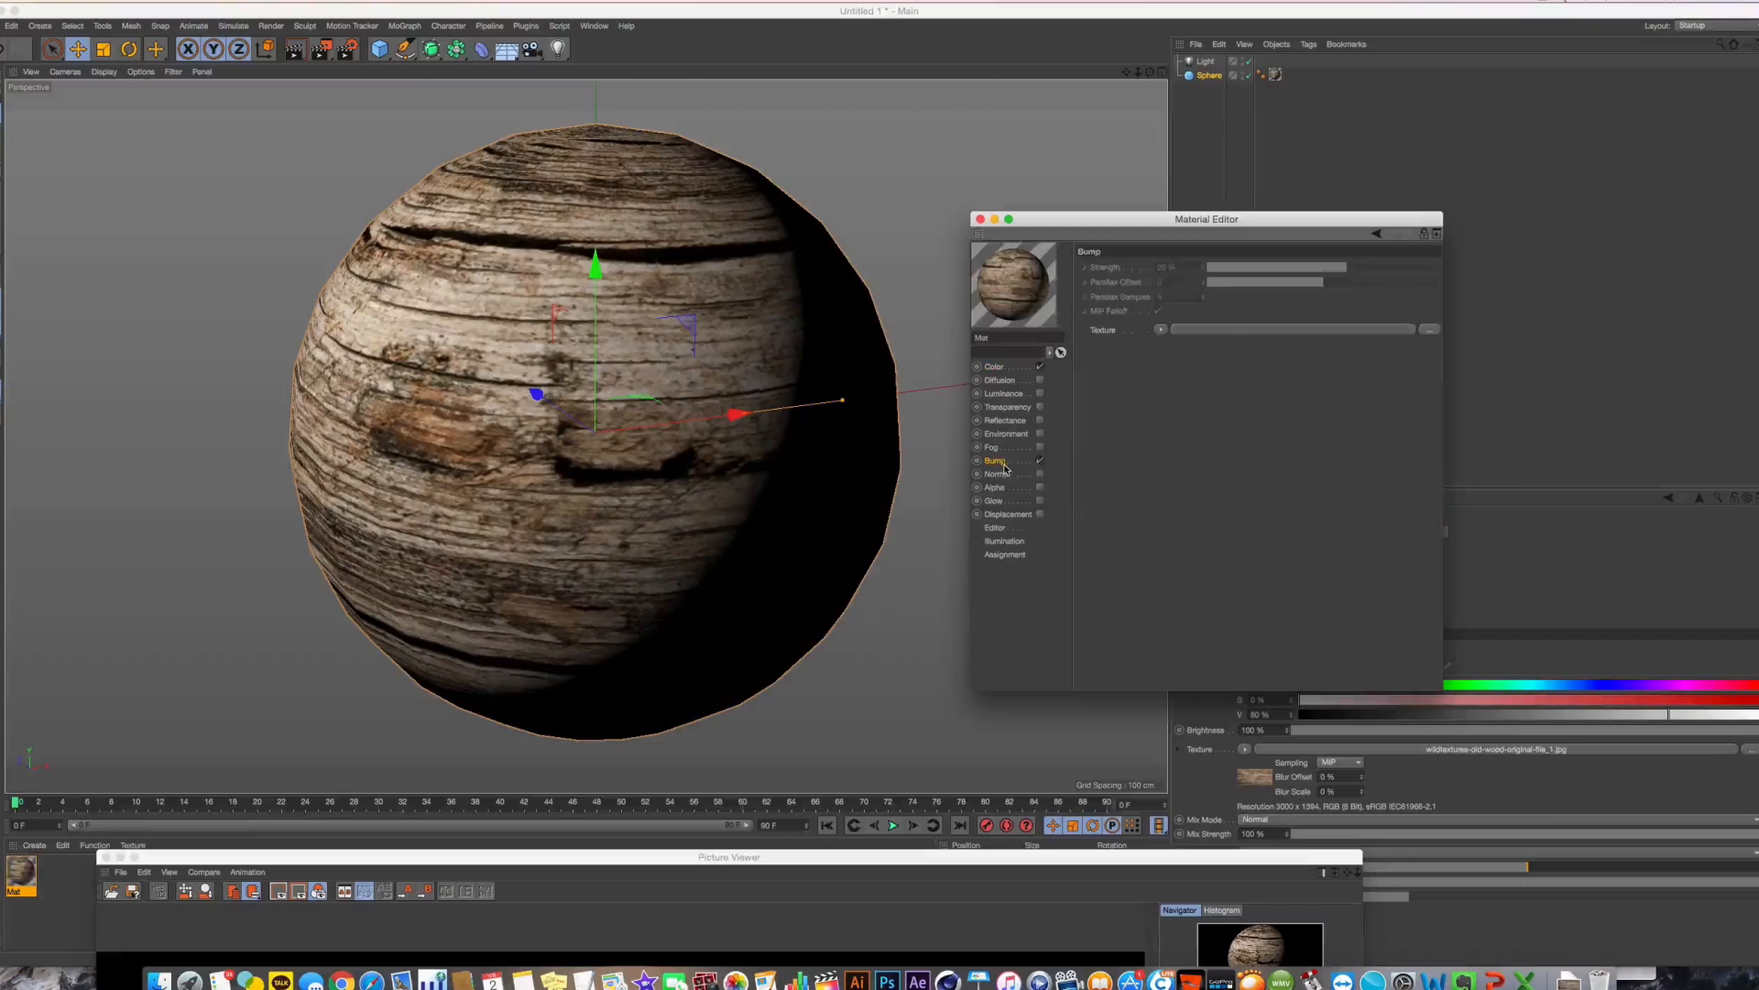
Switch to Photoshop and open wildtextures-old-wood-original-file.jpg from the Downloads folder
key(super+Tab)
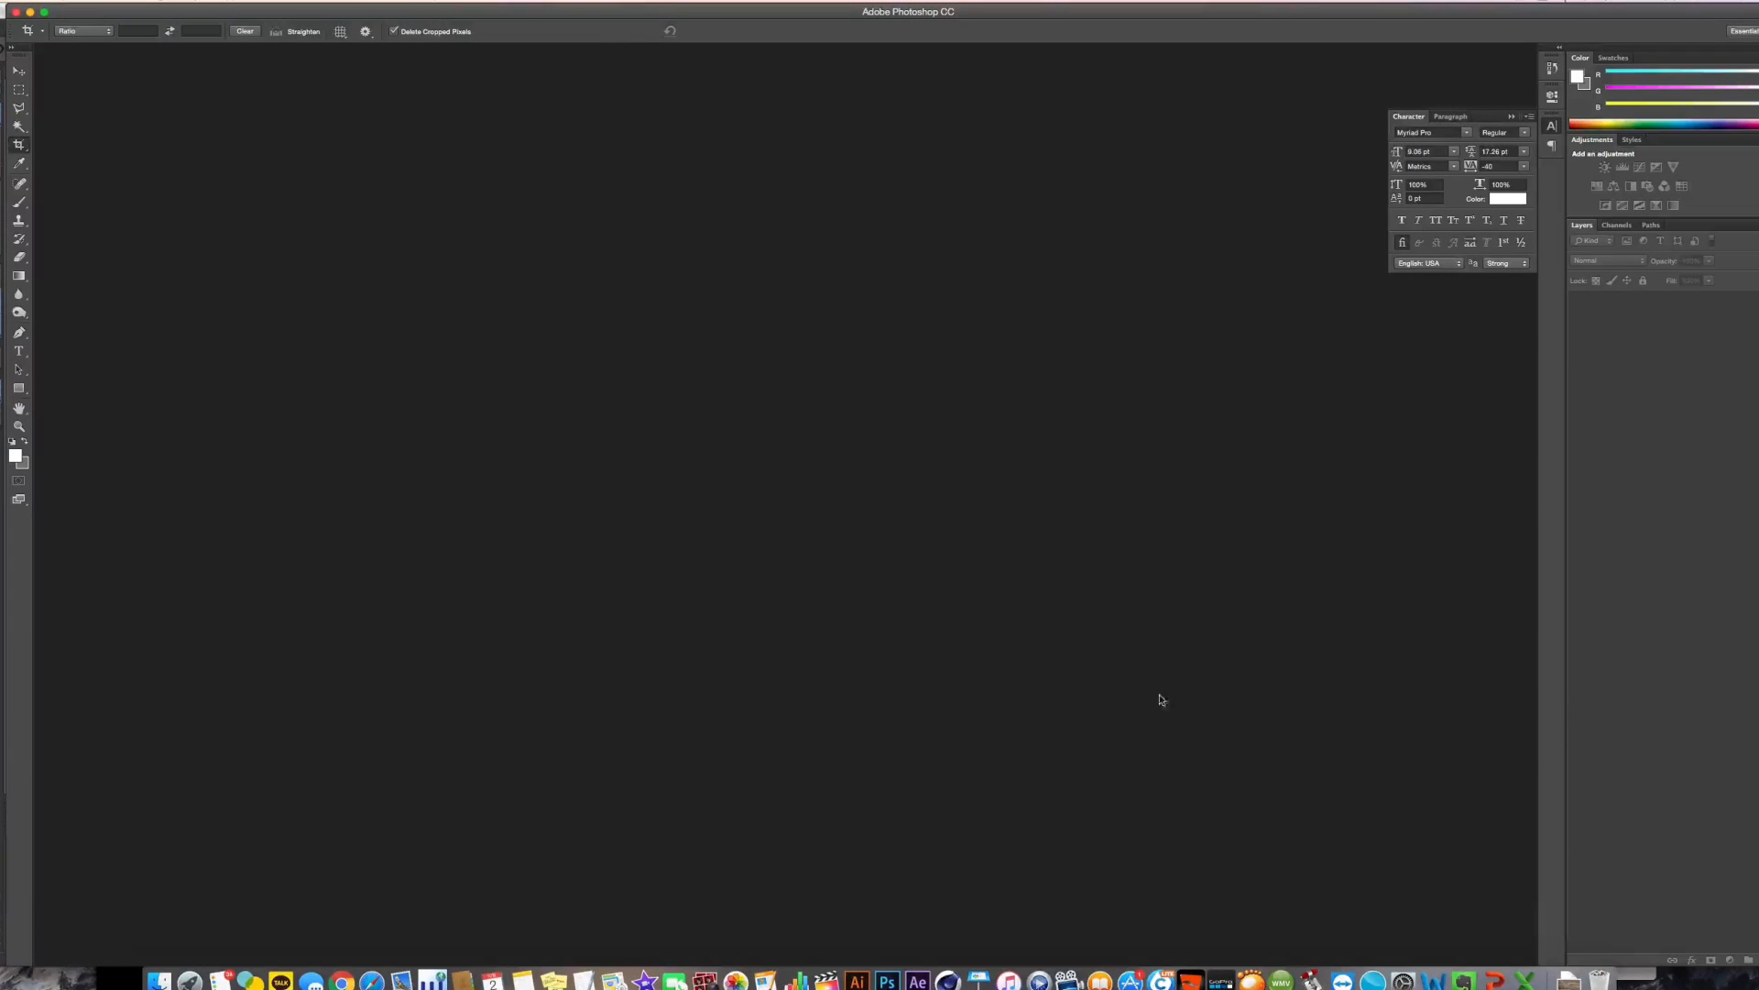
click(1566, 976)
click(1572, 835)
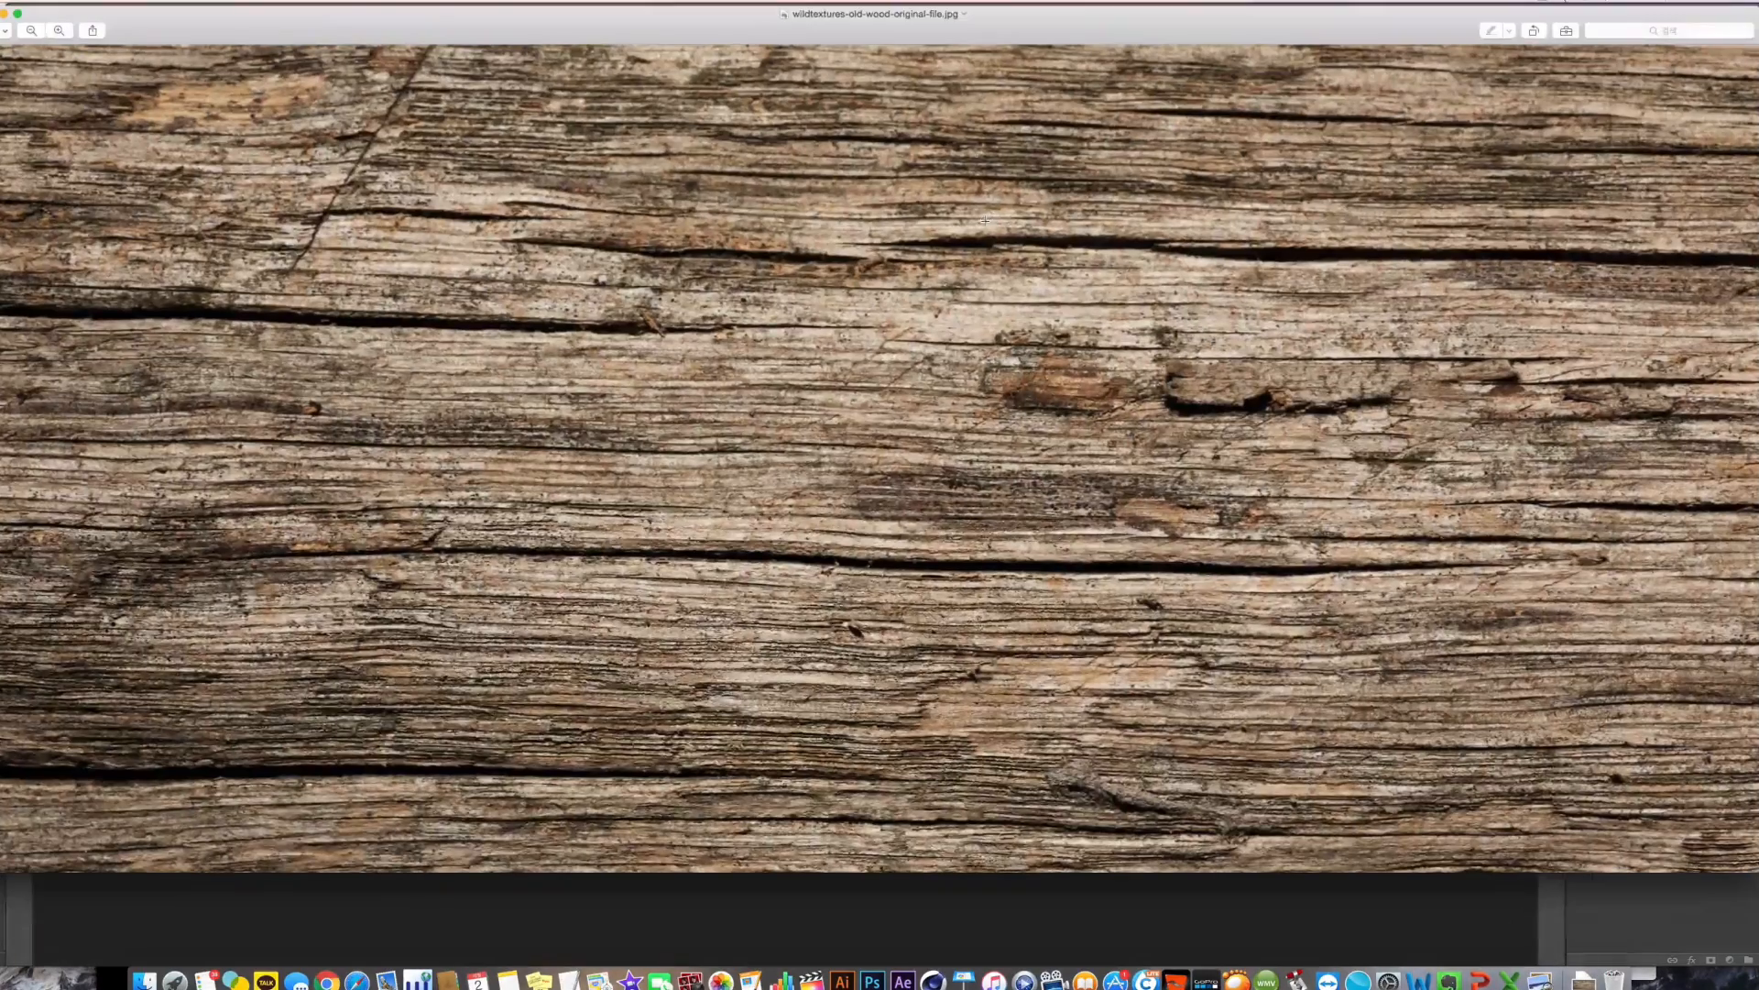
key(super+q)
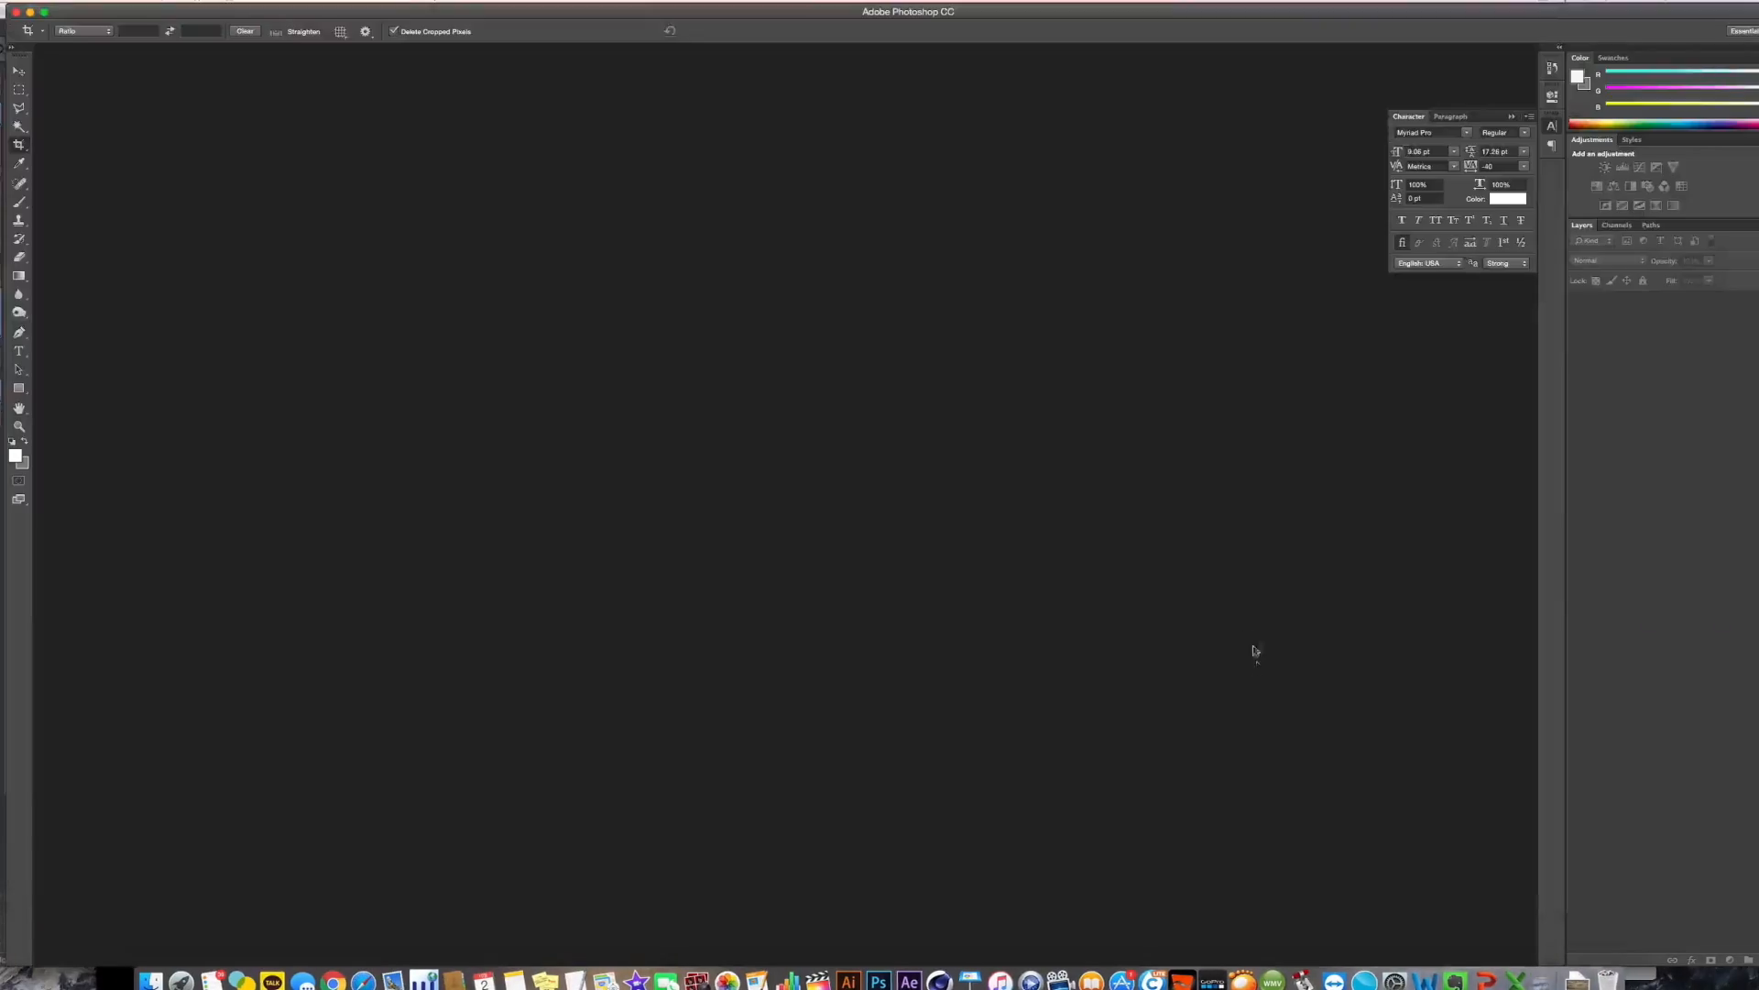
click(1573, 957)
click(1607, 780)
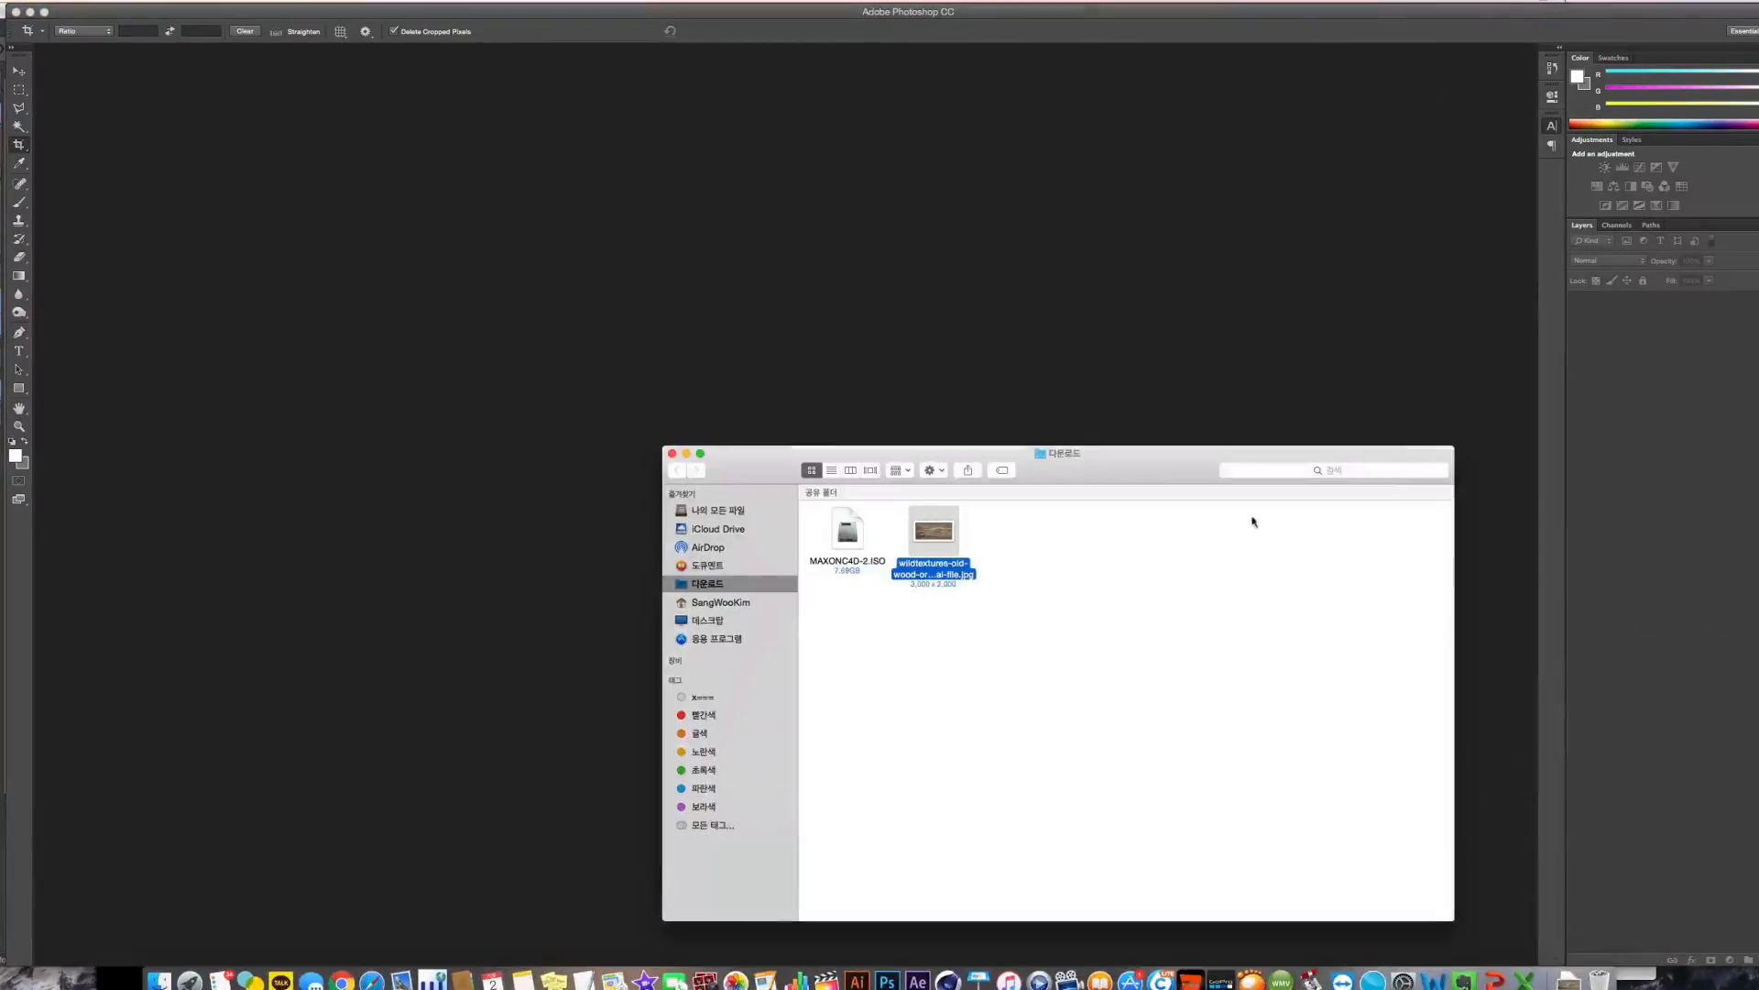
drag(930, 530, 660, 259)
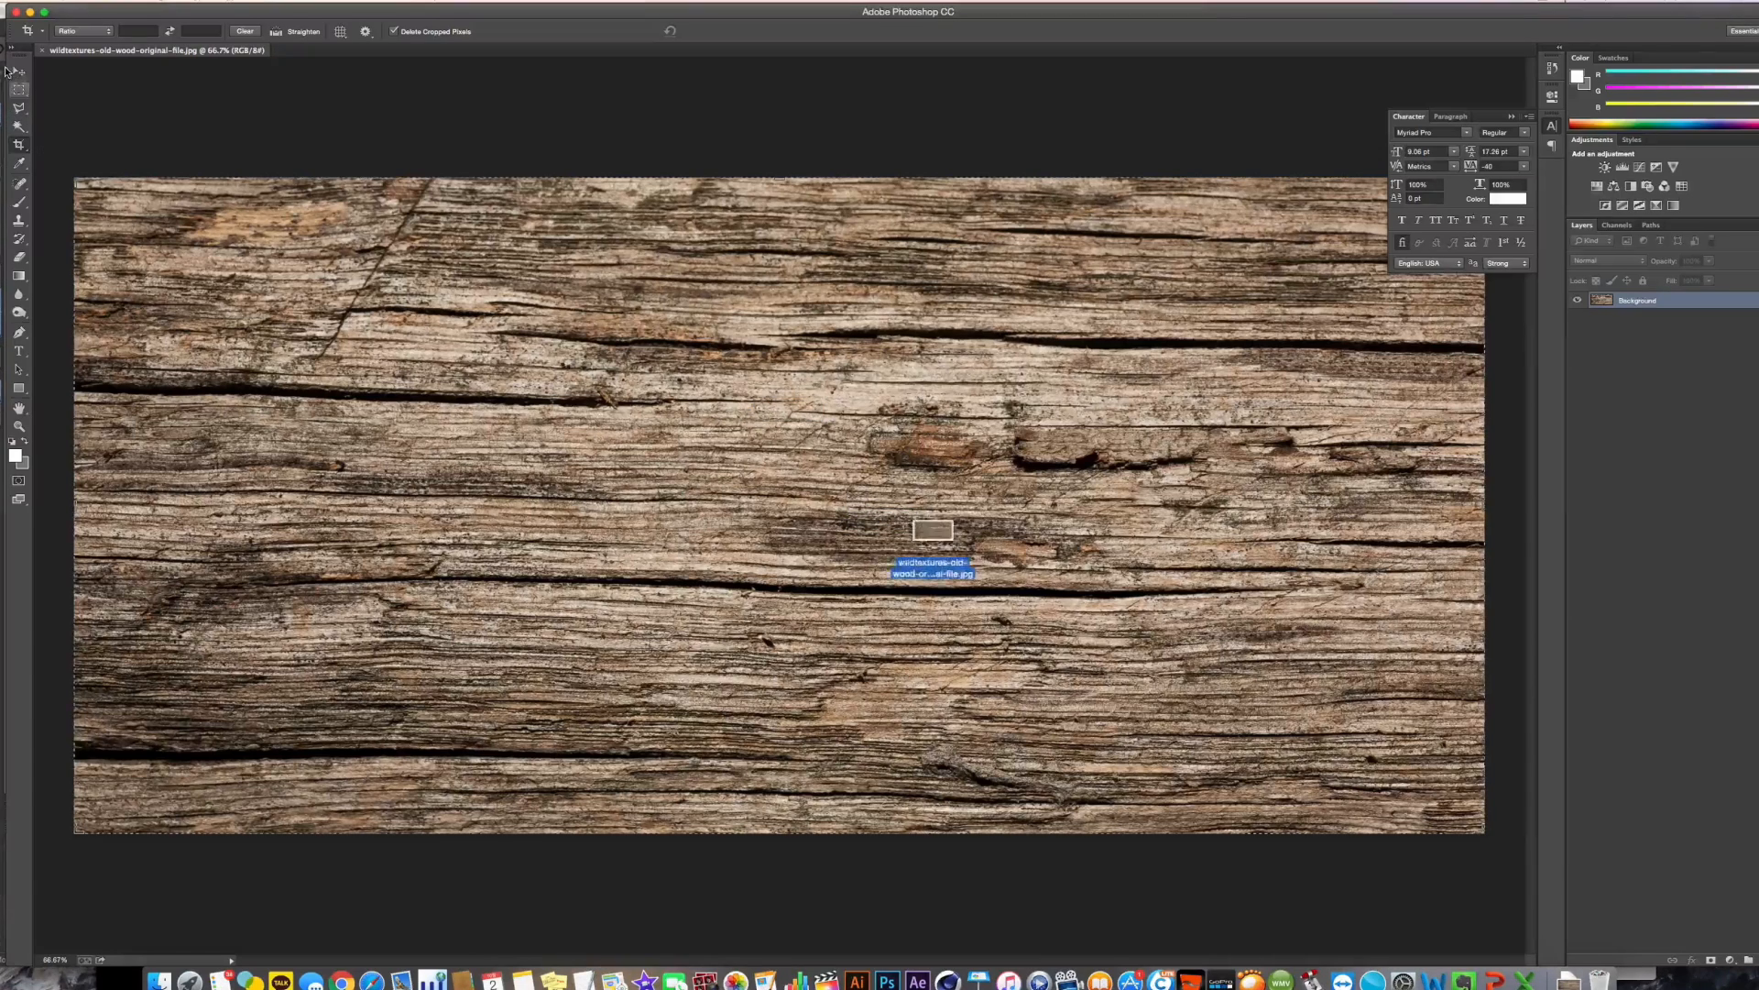
Fully desaturate the wood image with Hue/Saturation
key(i)
key(super+u)
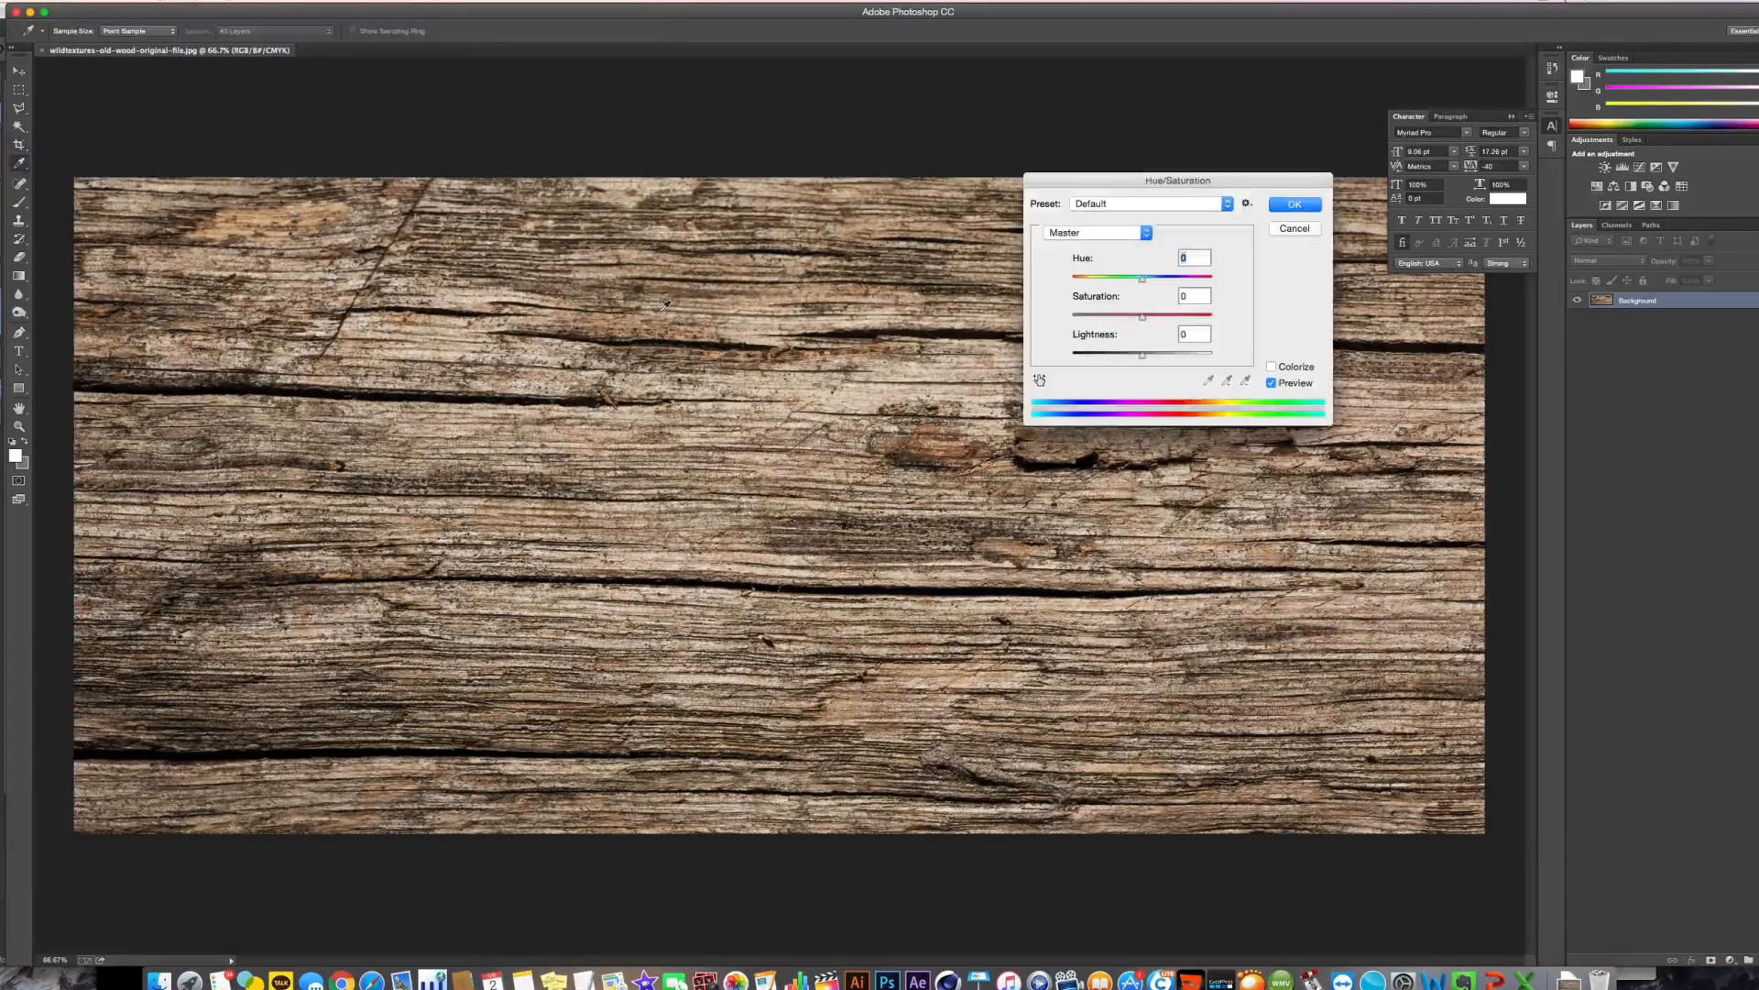
drag(1077, 316, 974, 321)
key(Return)
key(c)
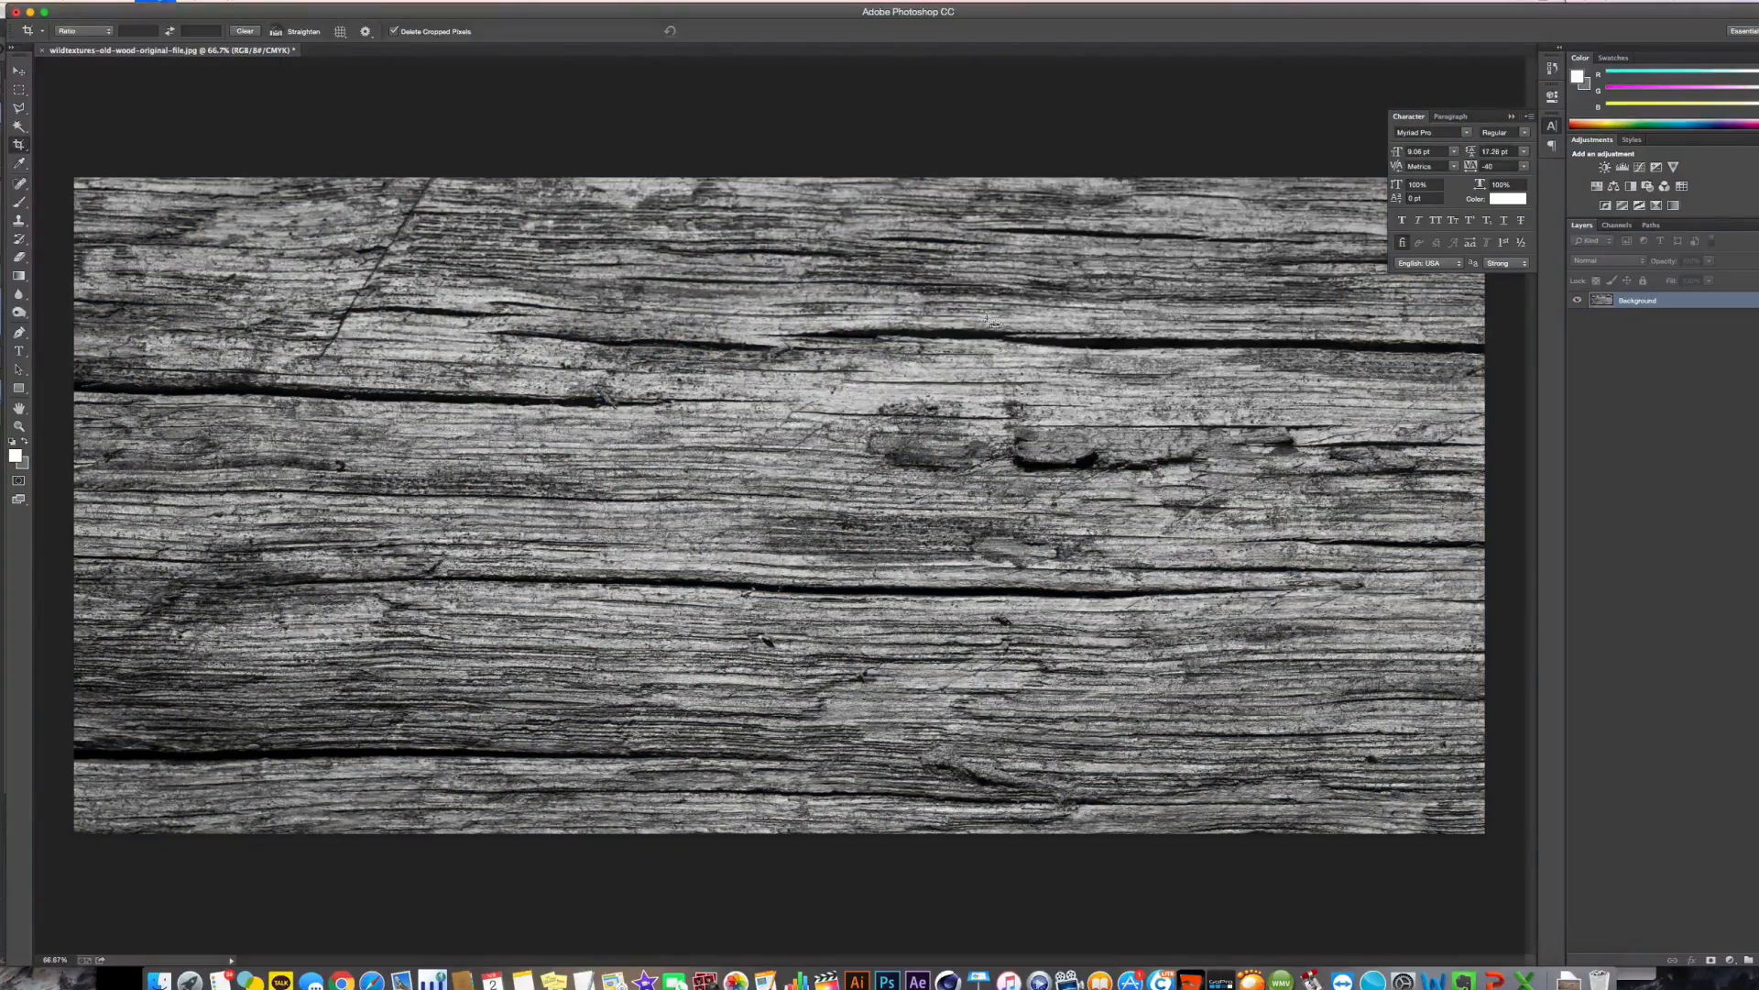
Apply Levels to the grayscale wood for strong contrast, with input levels of about 15, 1.55 and 99
key(i)
key(super+l)
drag(1410, 495, 1343, 496)
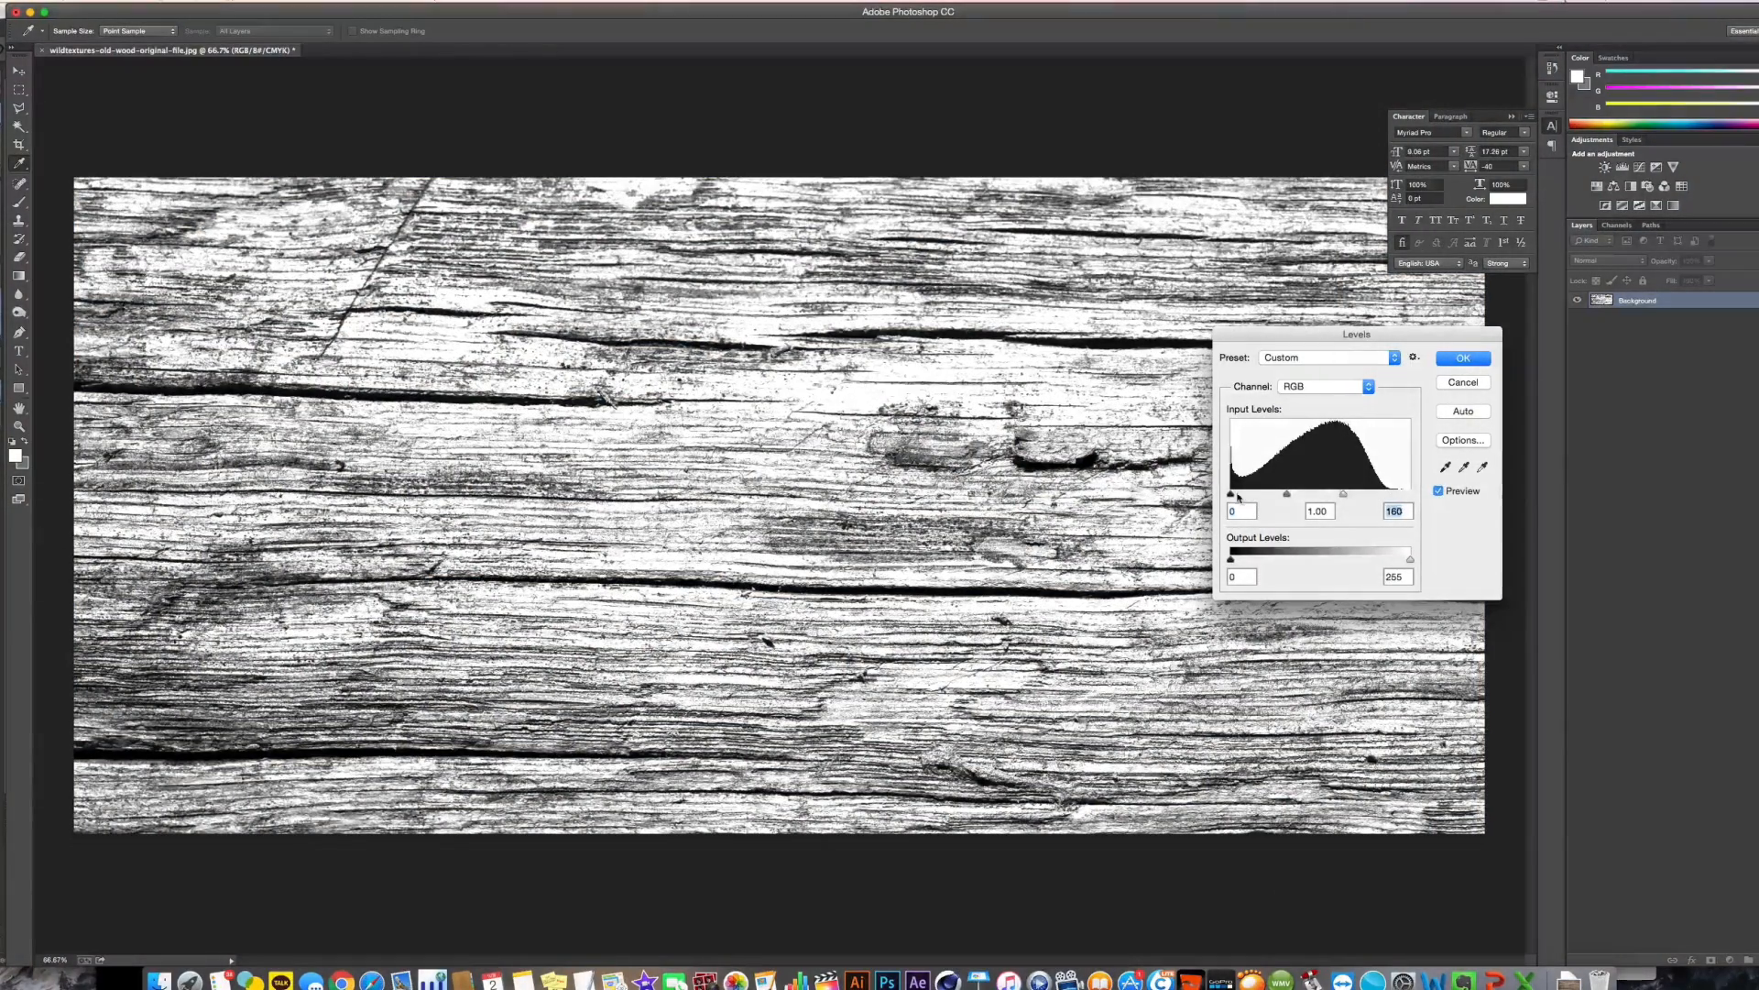
drag(1233, 495, 1301, 495)
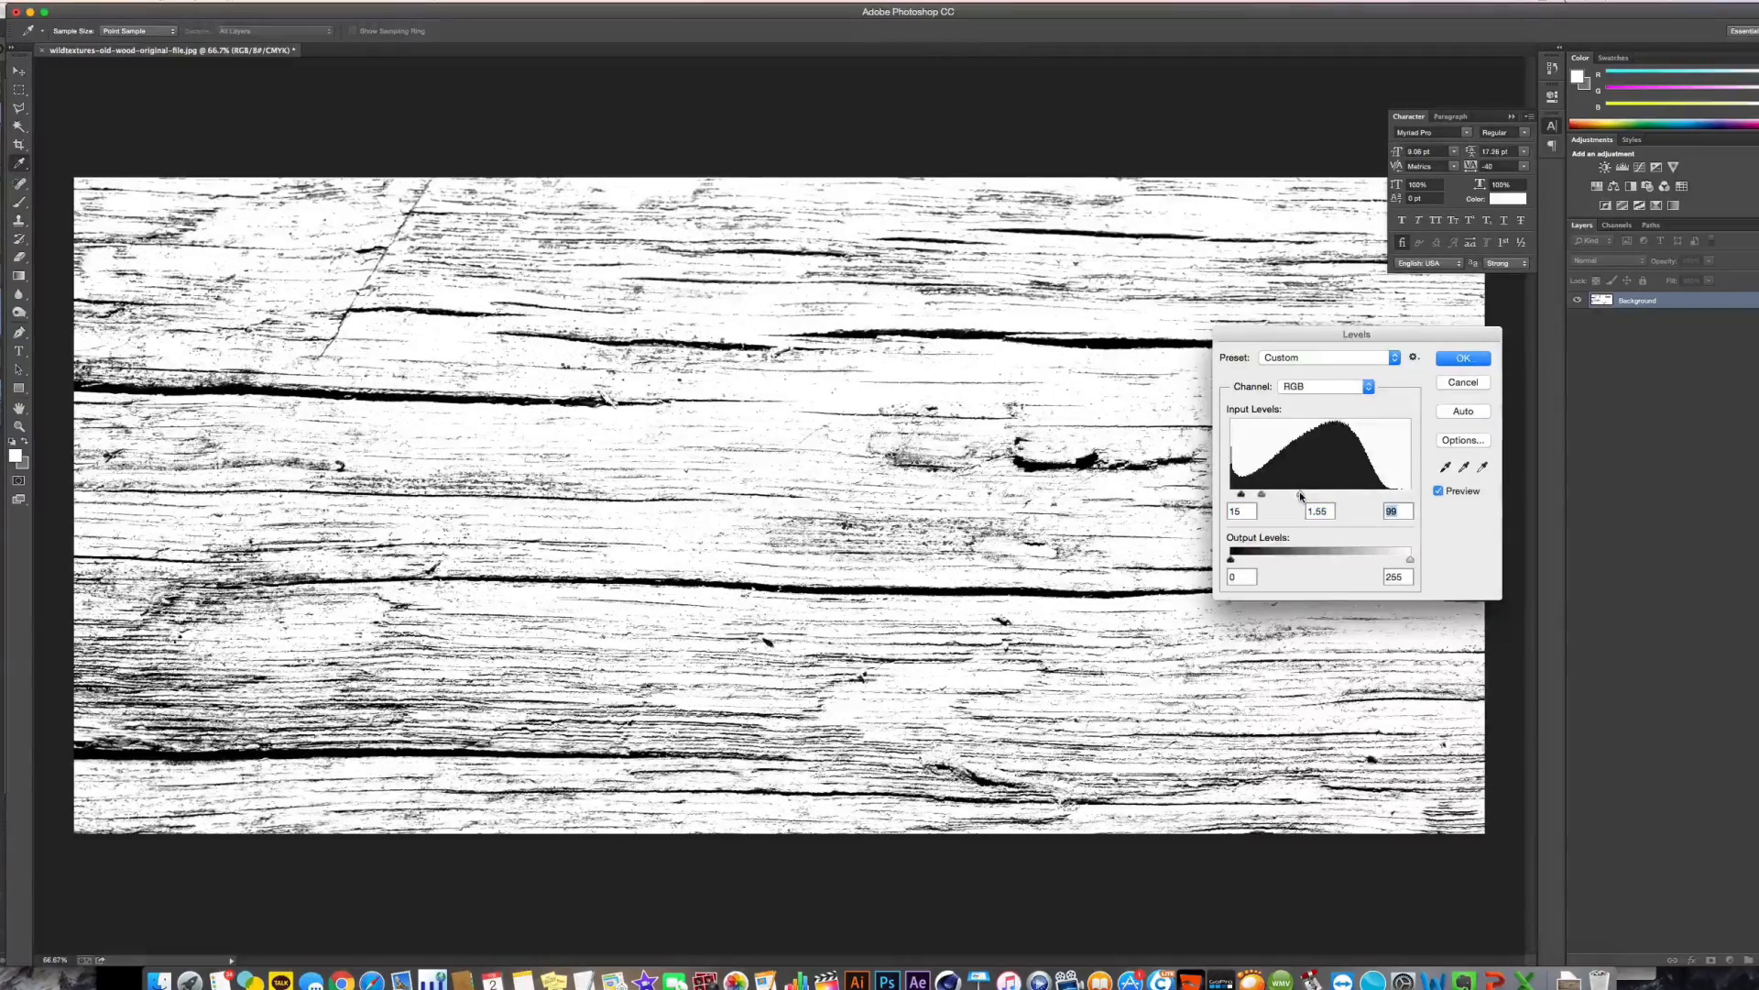
key(Return)
key(c)
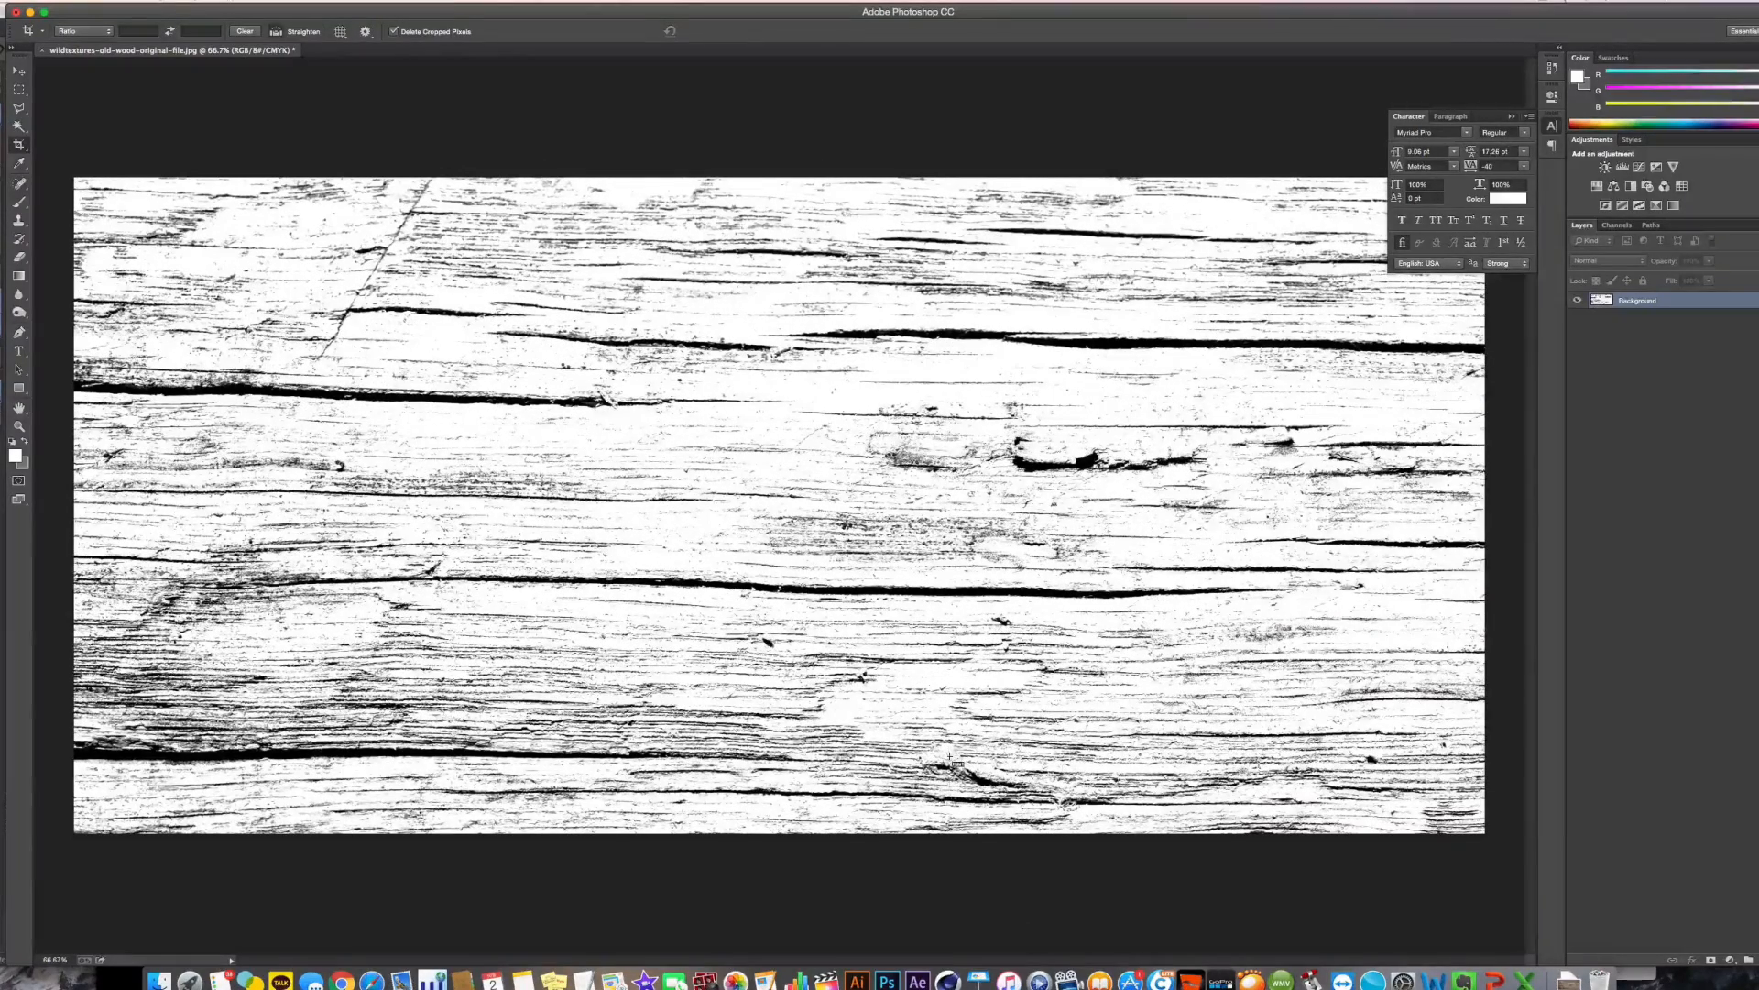
Save the image in Downloads as "wildtextures-old-wood-original-file bump.jpg" at JPEG quality 12, and close it
key(super+shift+s)
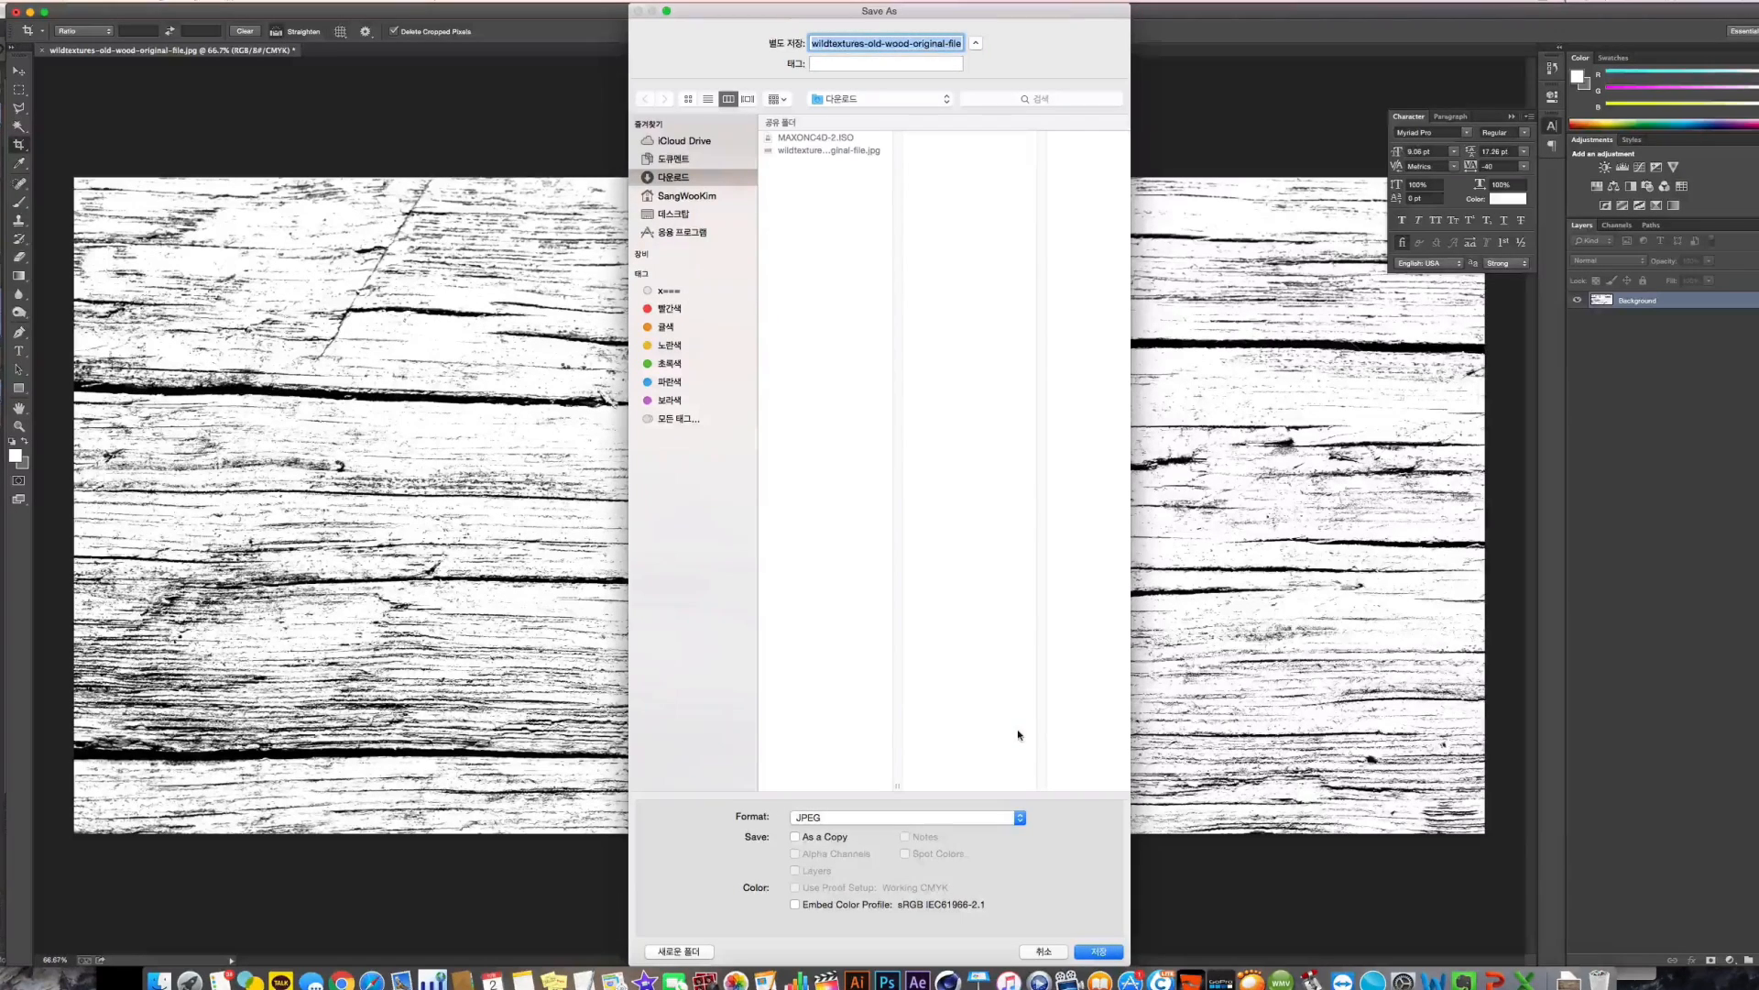
key(Right)
text(burn)
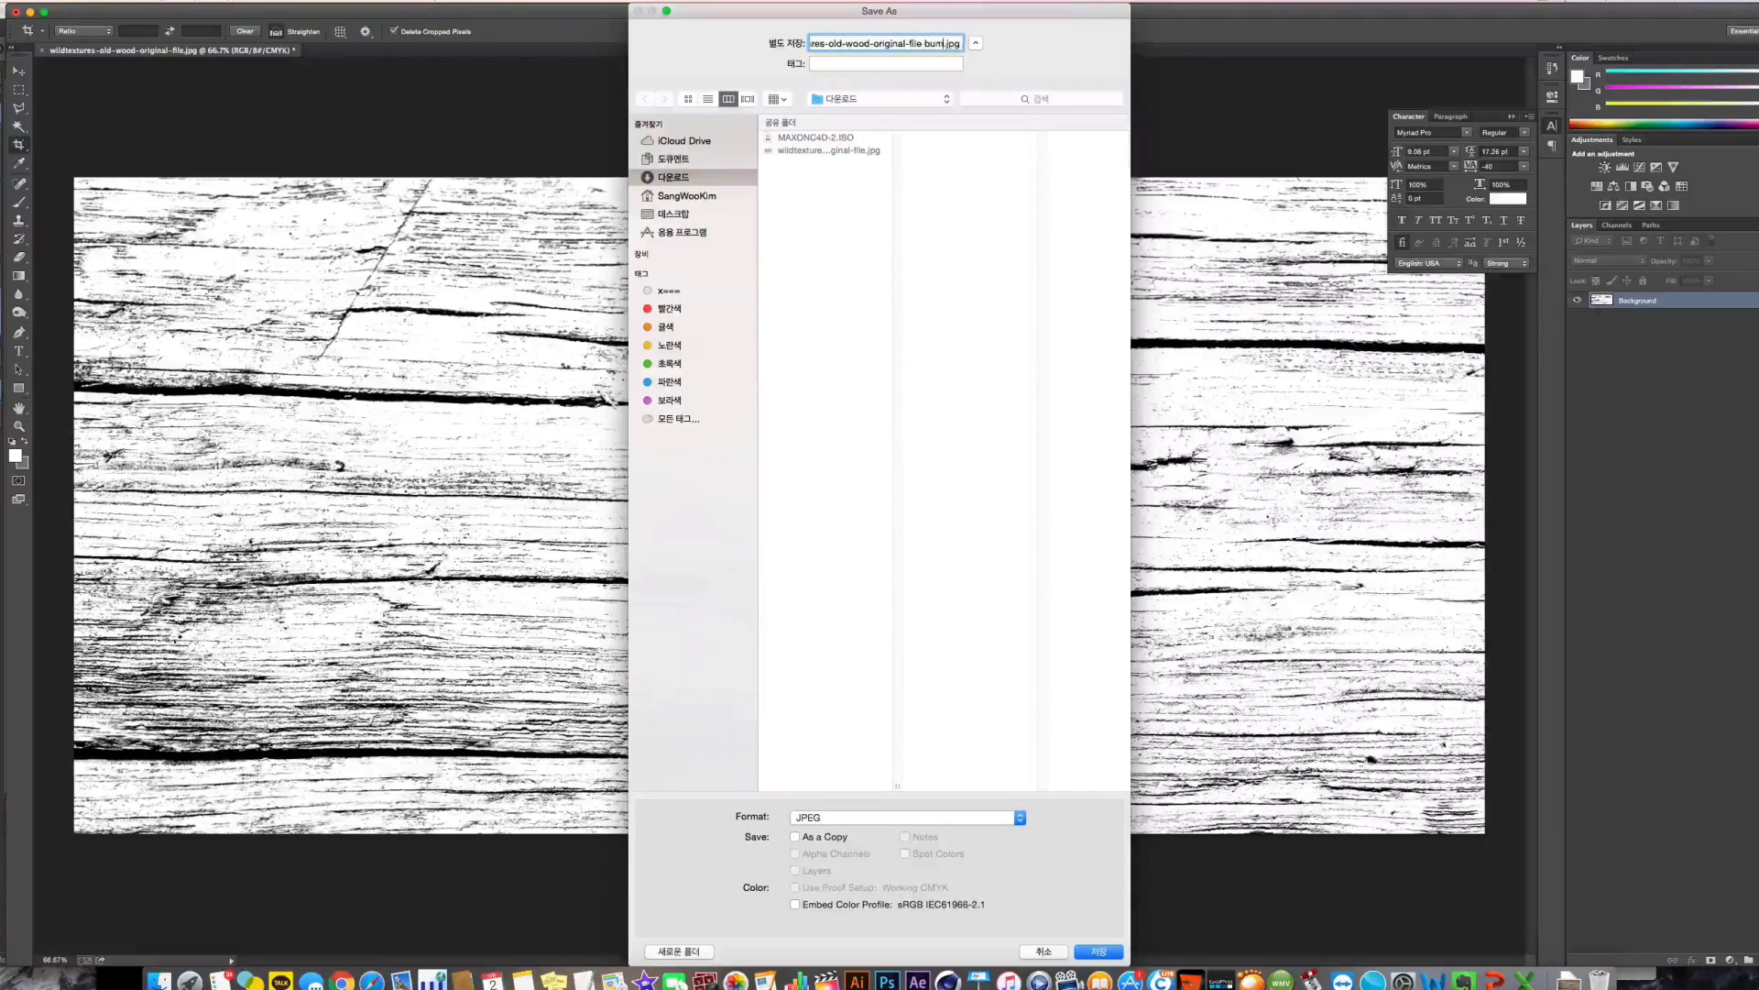
key(Return)
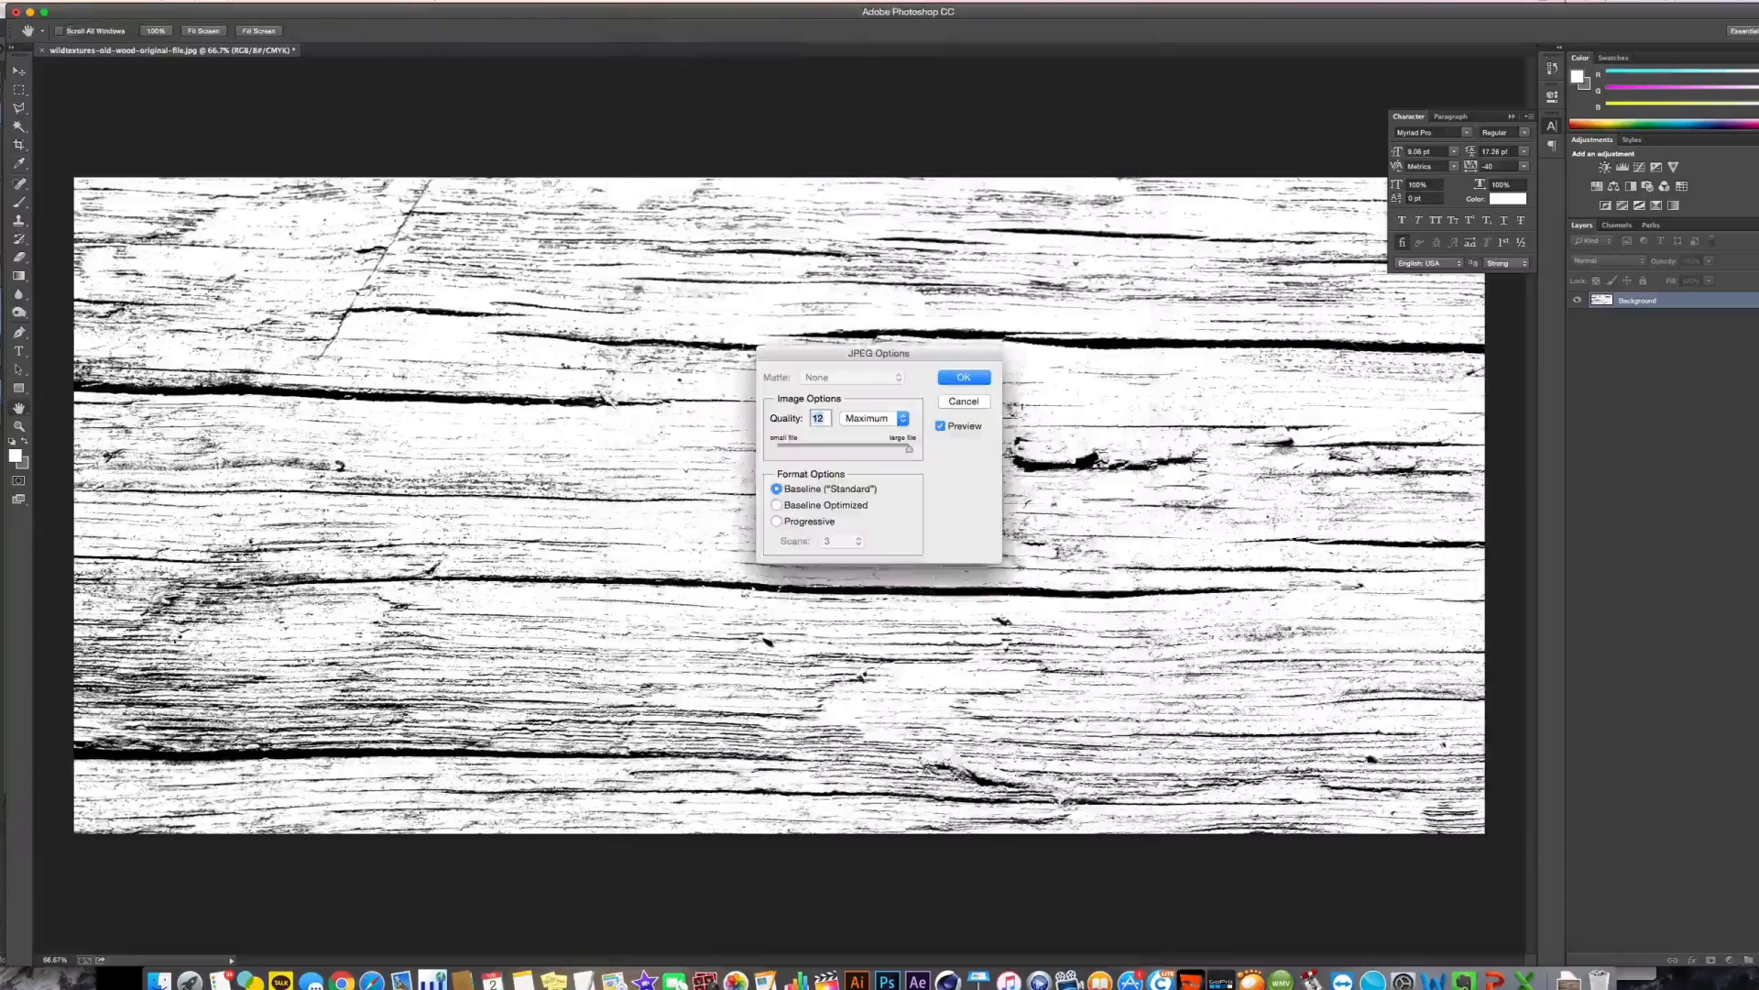
key(Return)
key(super+w)
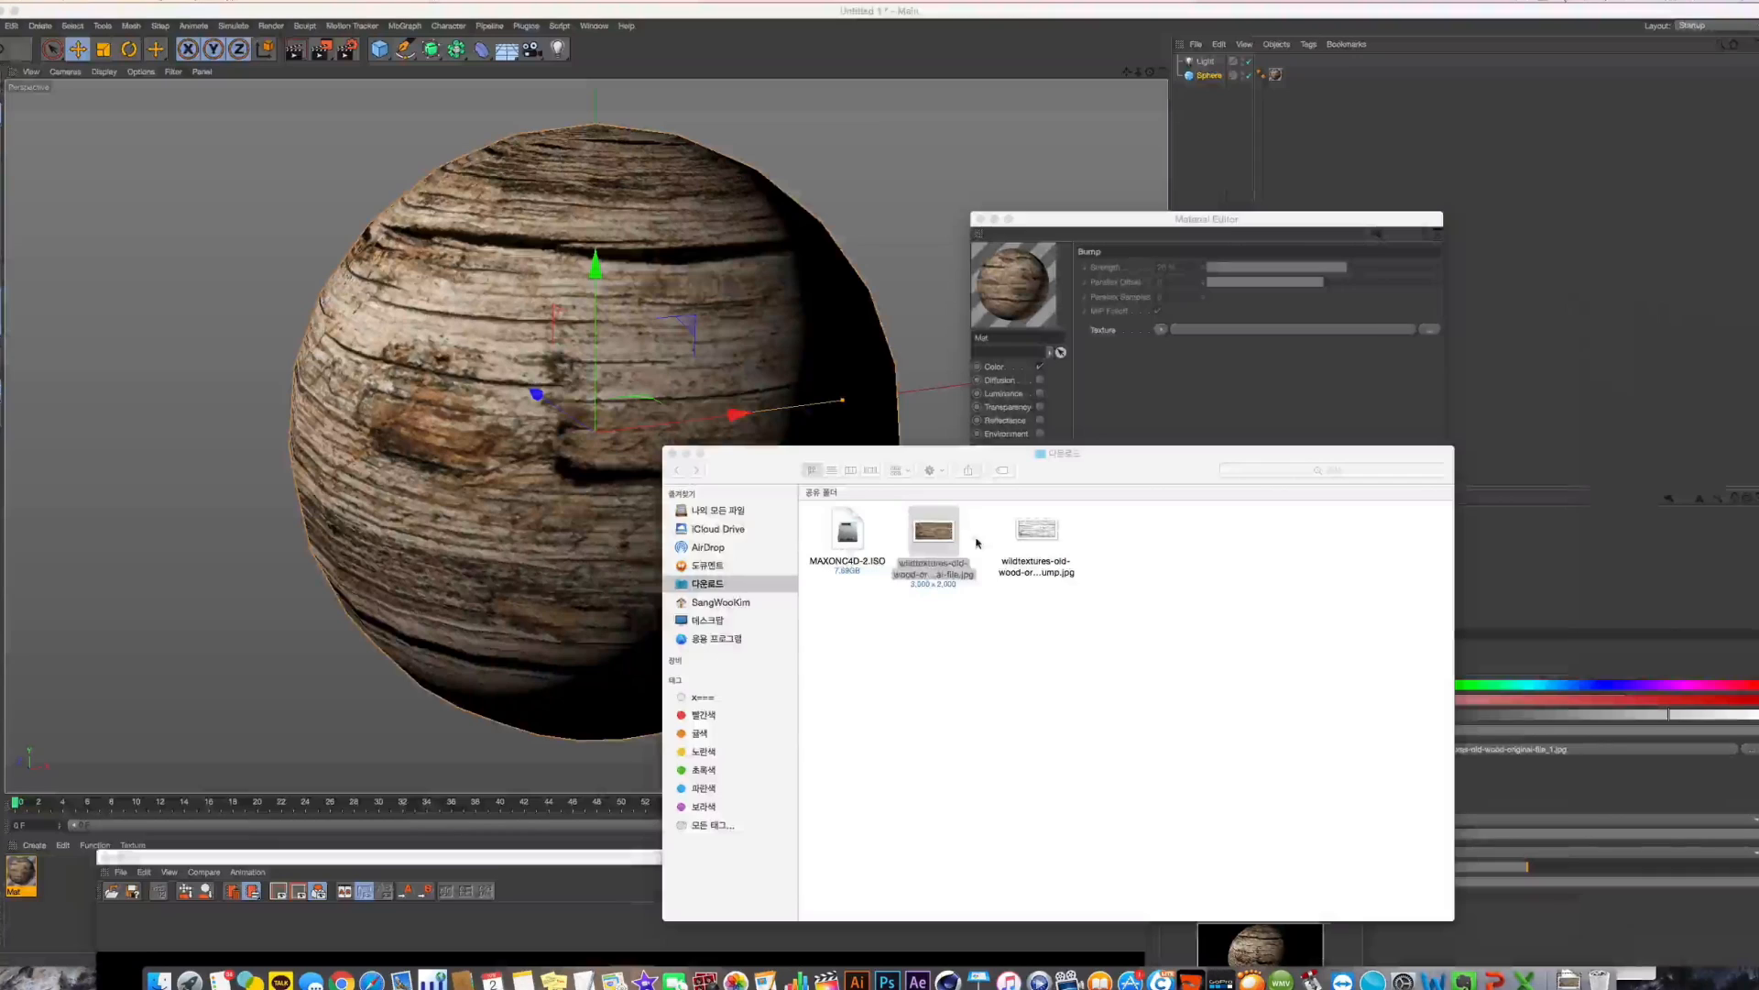
In Cinema 4D, load wildtextures-old-wood-original-file bump.jpg as the Bump texture, creating a copy at the project location
click(1184, 410)
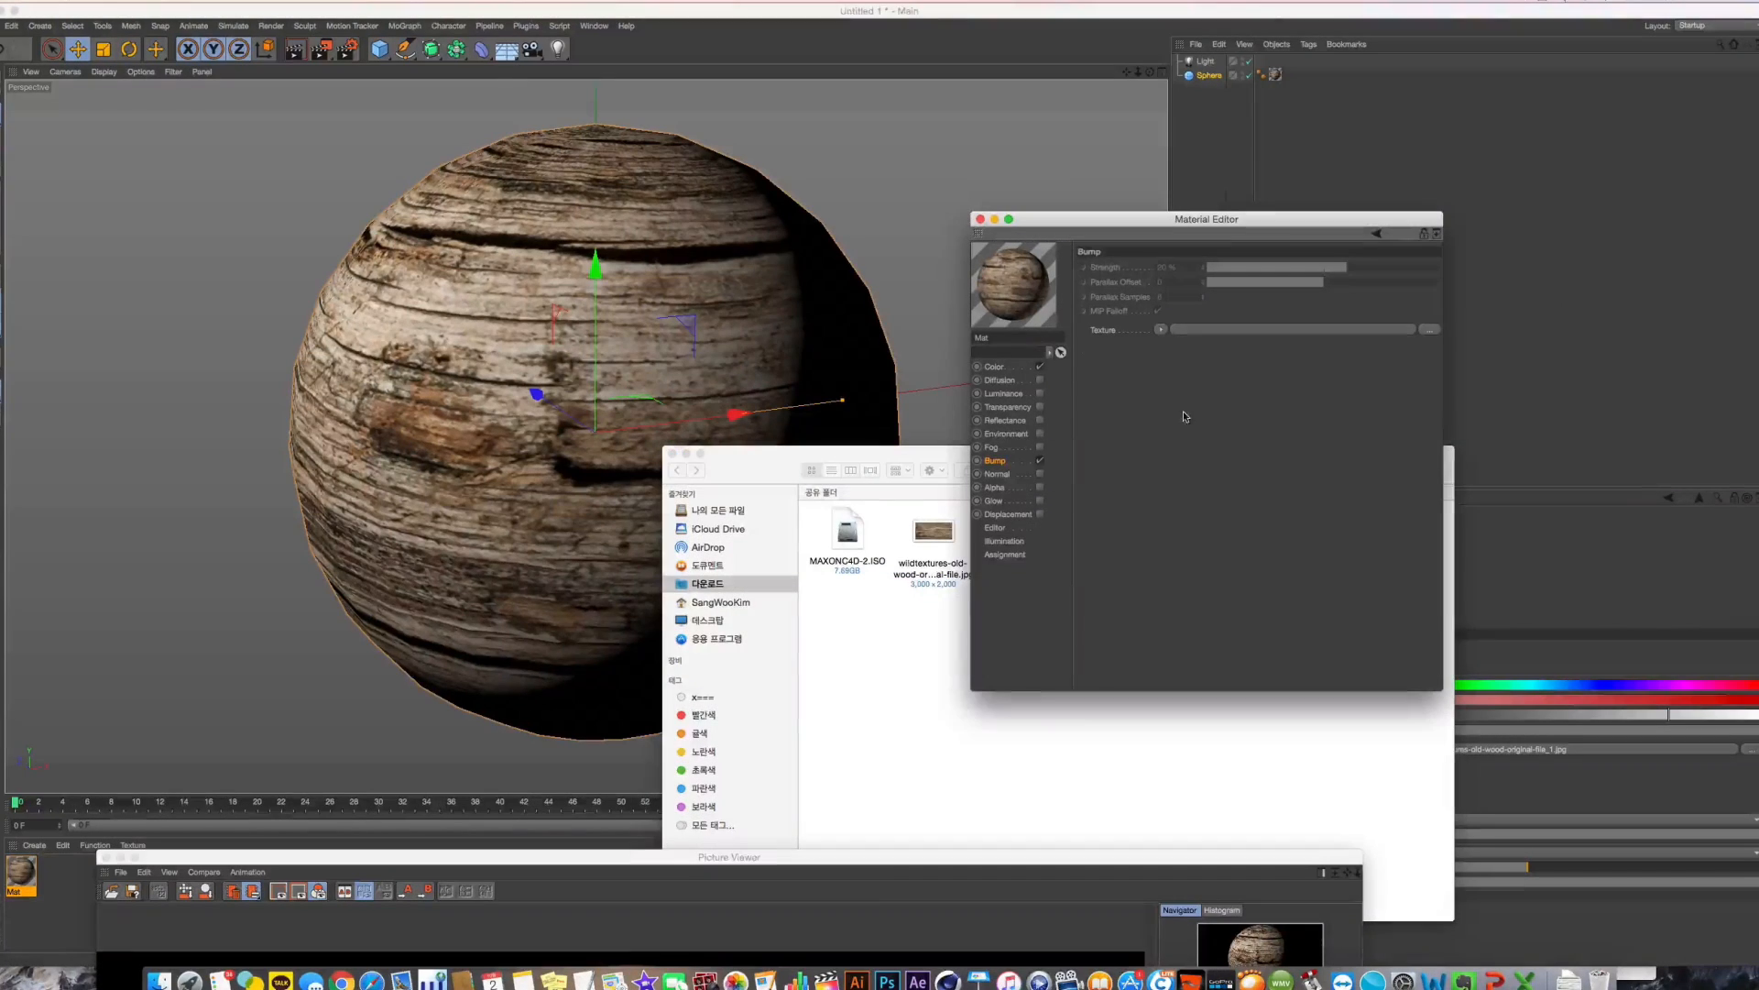
click(1429, 329)
click(829, 189)
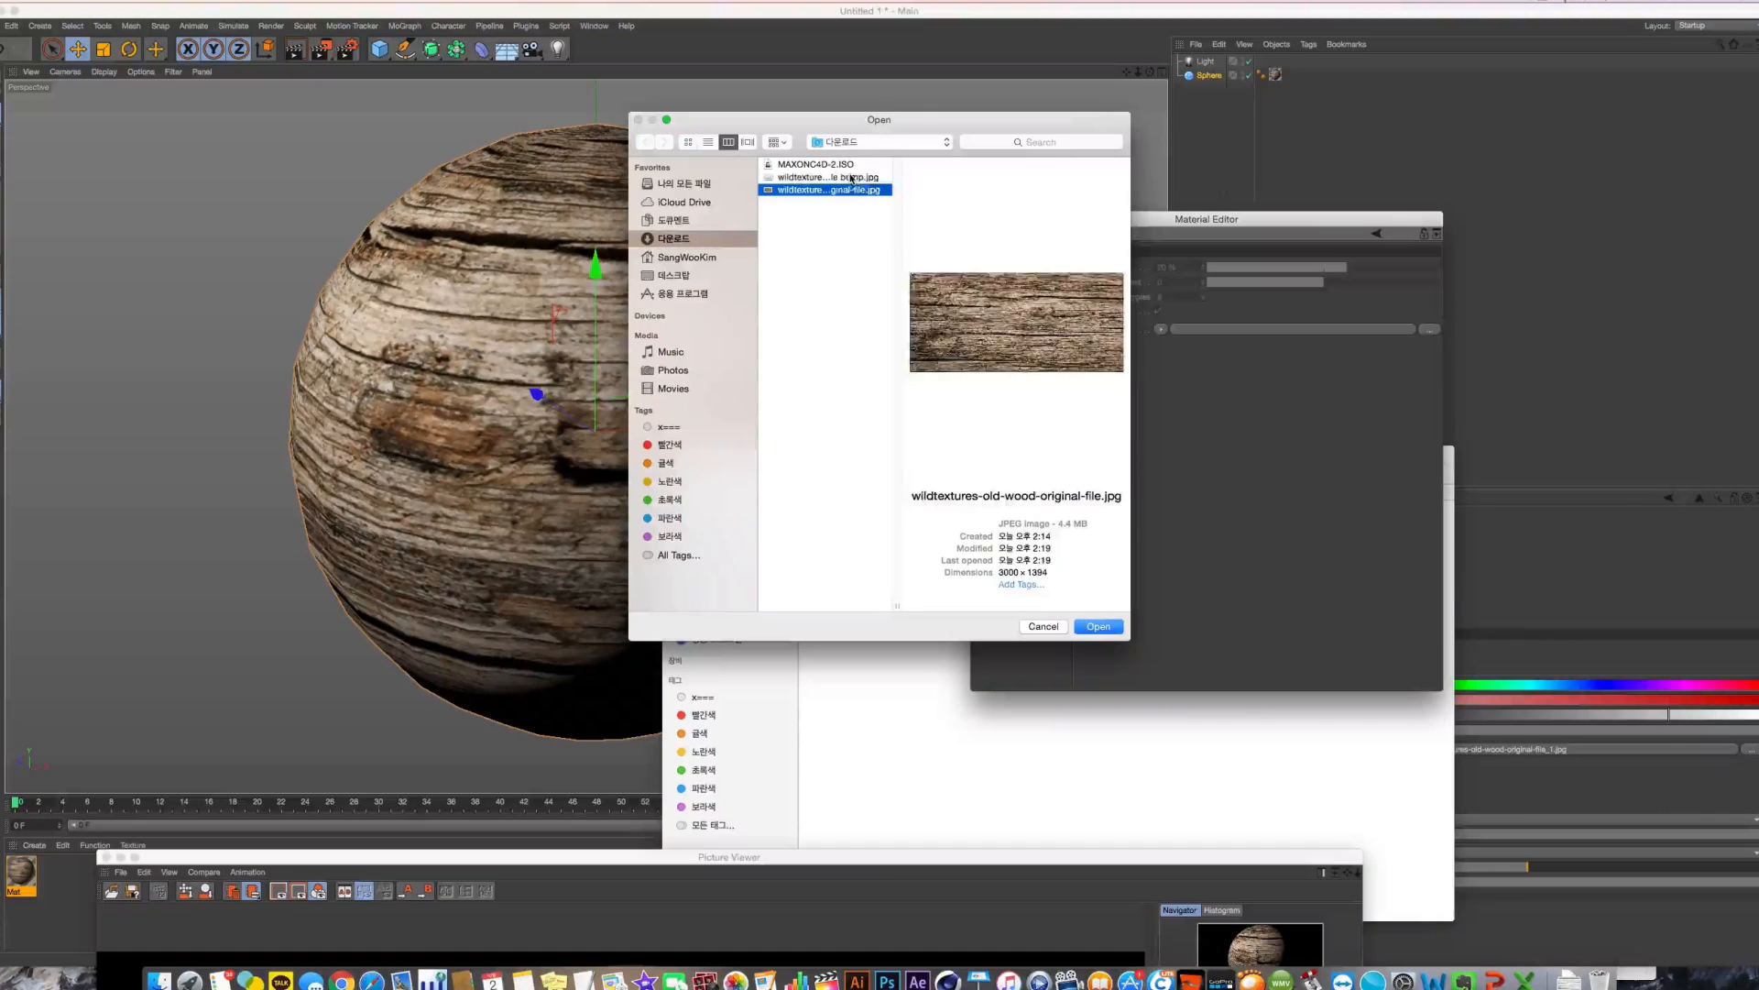
double_click(851, 177)
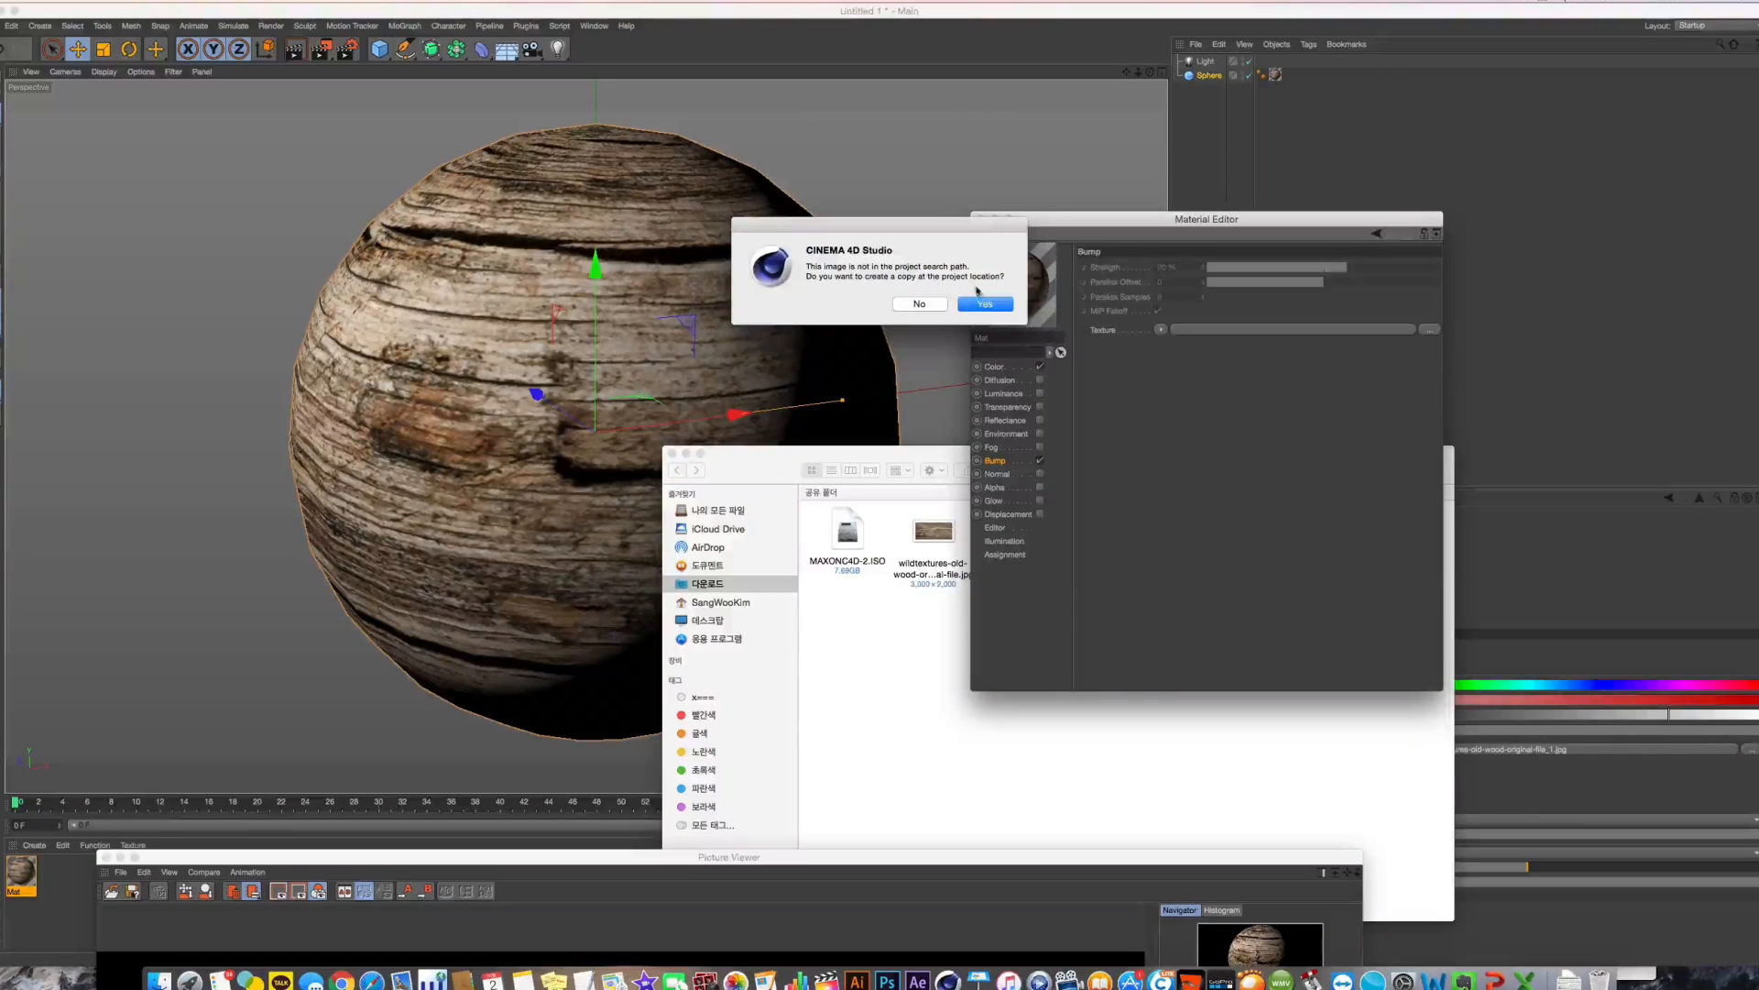
click(980, 303)
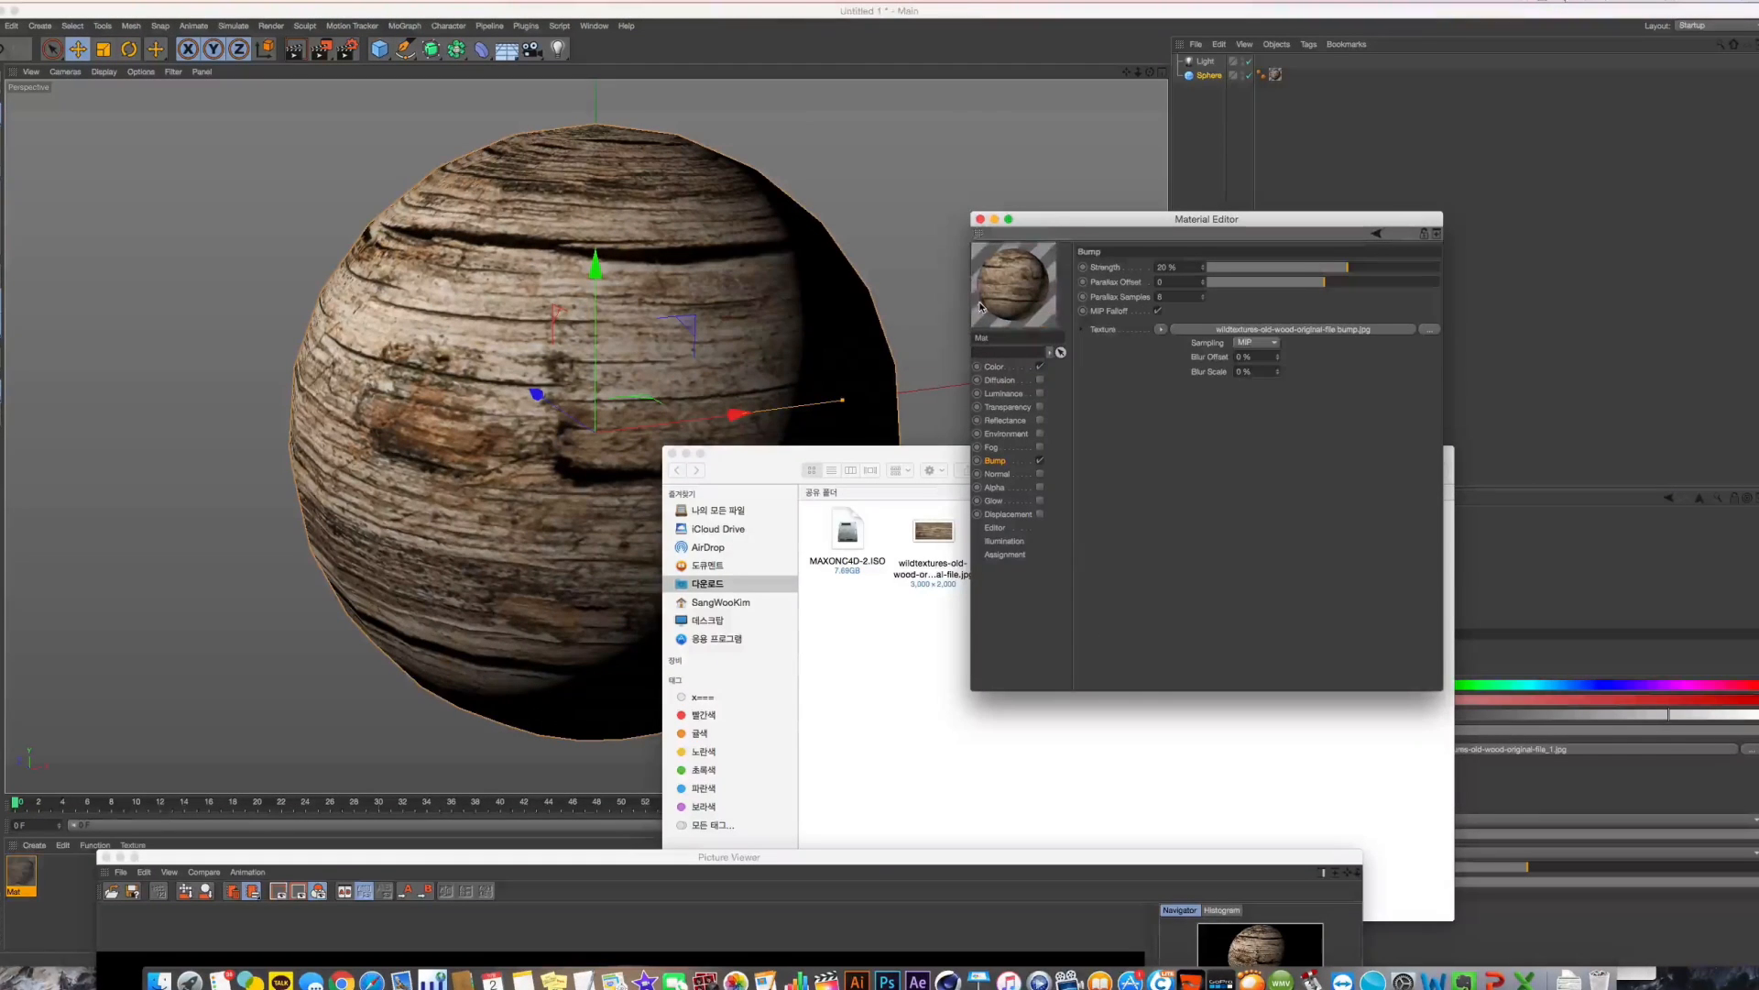
click(673, 454)
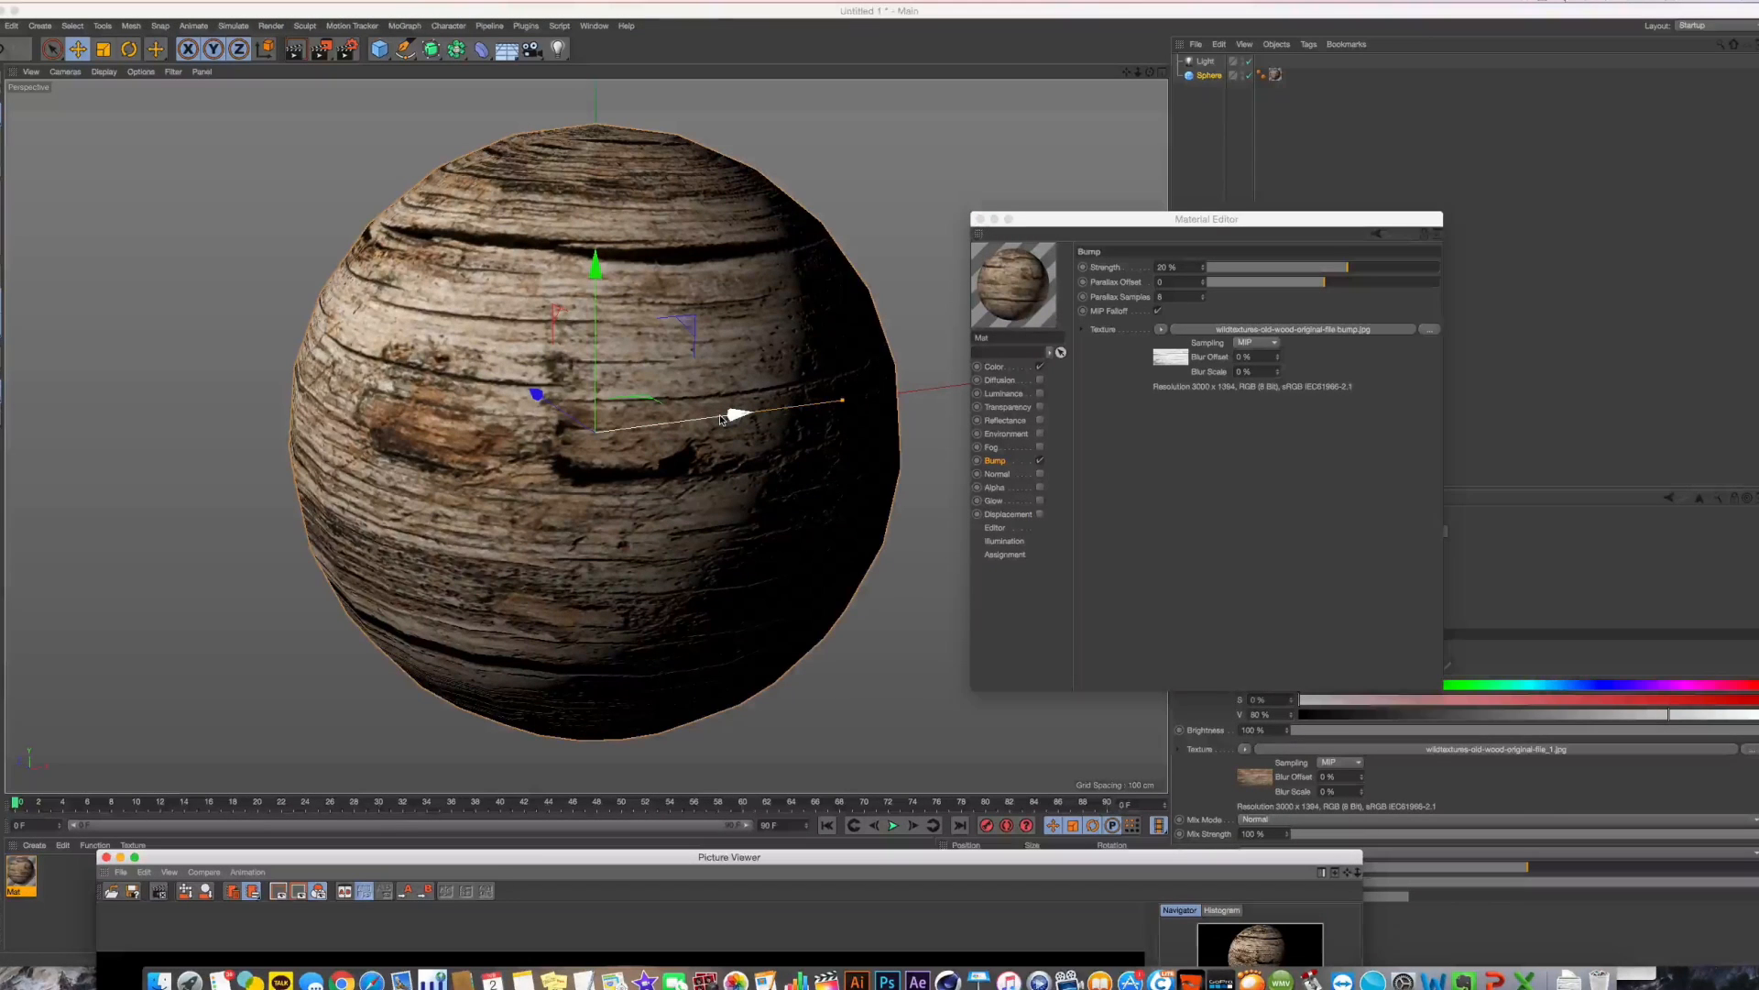
Render the bump-mapped sphere to the Picture Viewer and examine the shaded edge up close
key(shift+r)
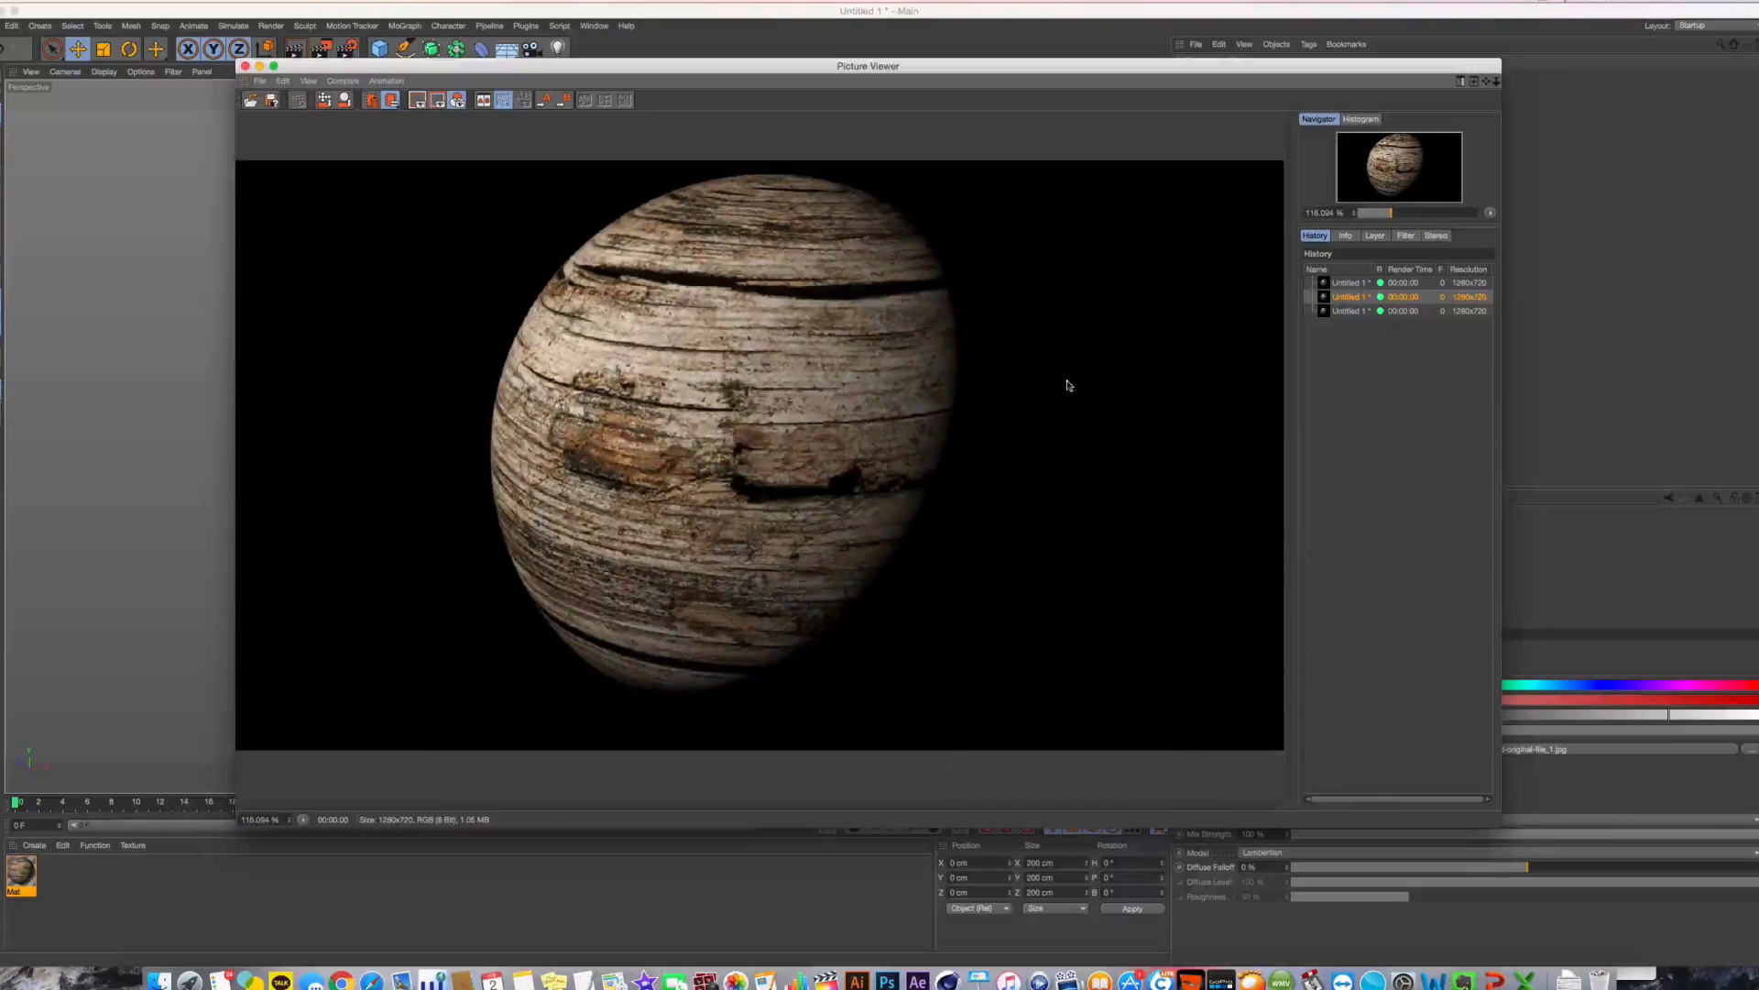
scroll(959, 617, up, 5)
drag(959, 617, 1054, 597)
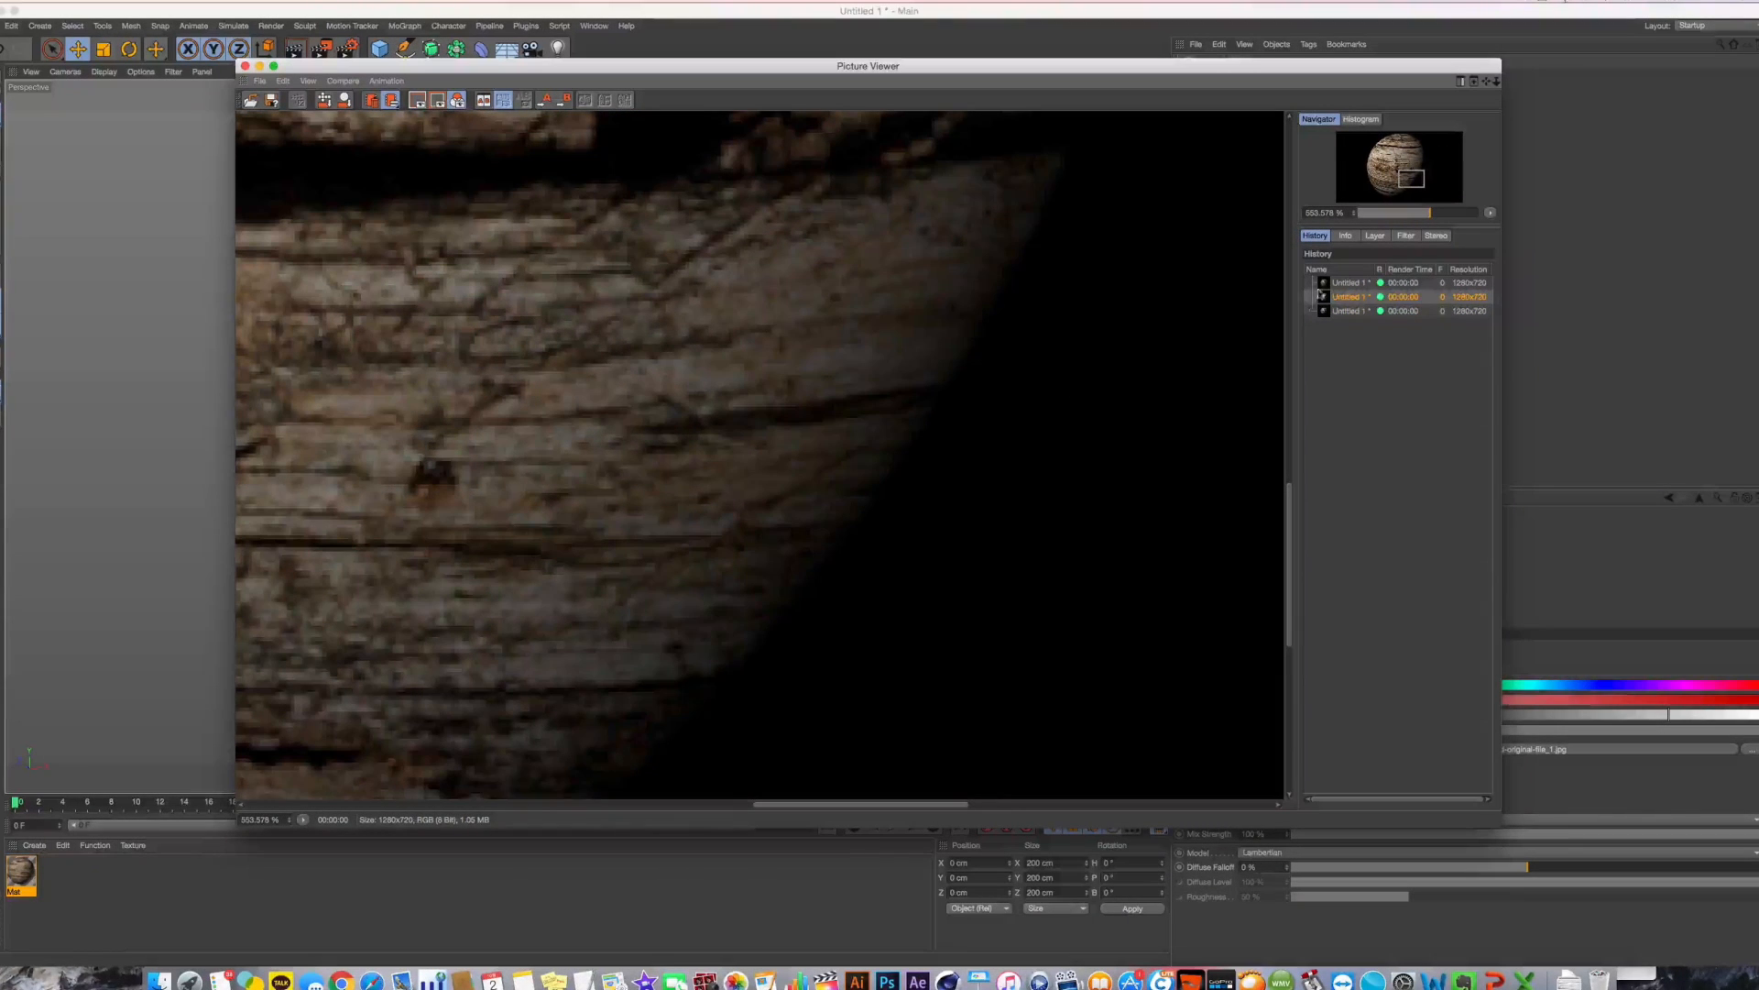
Delete the oldest render from the Picture Viewer history
click(1353, 285)
key(Delete)
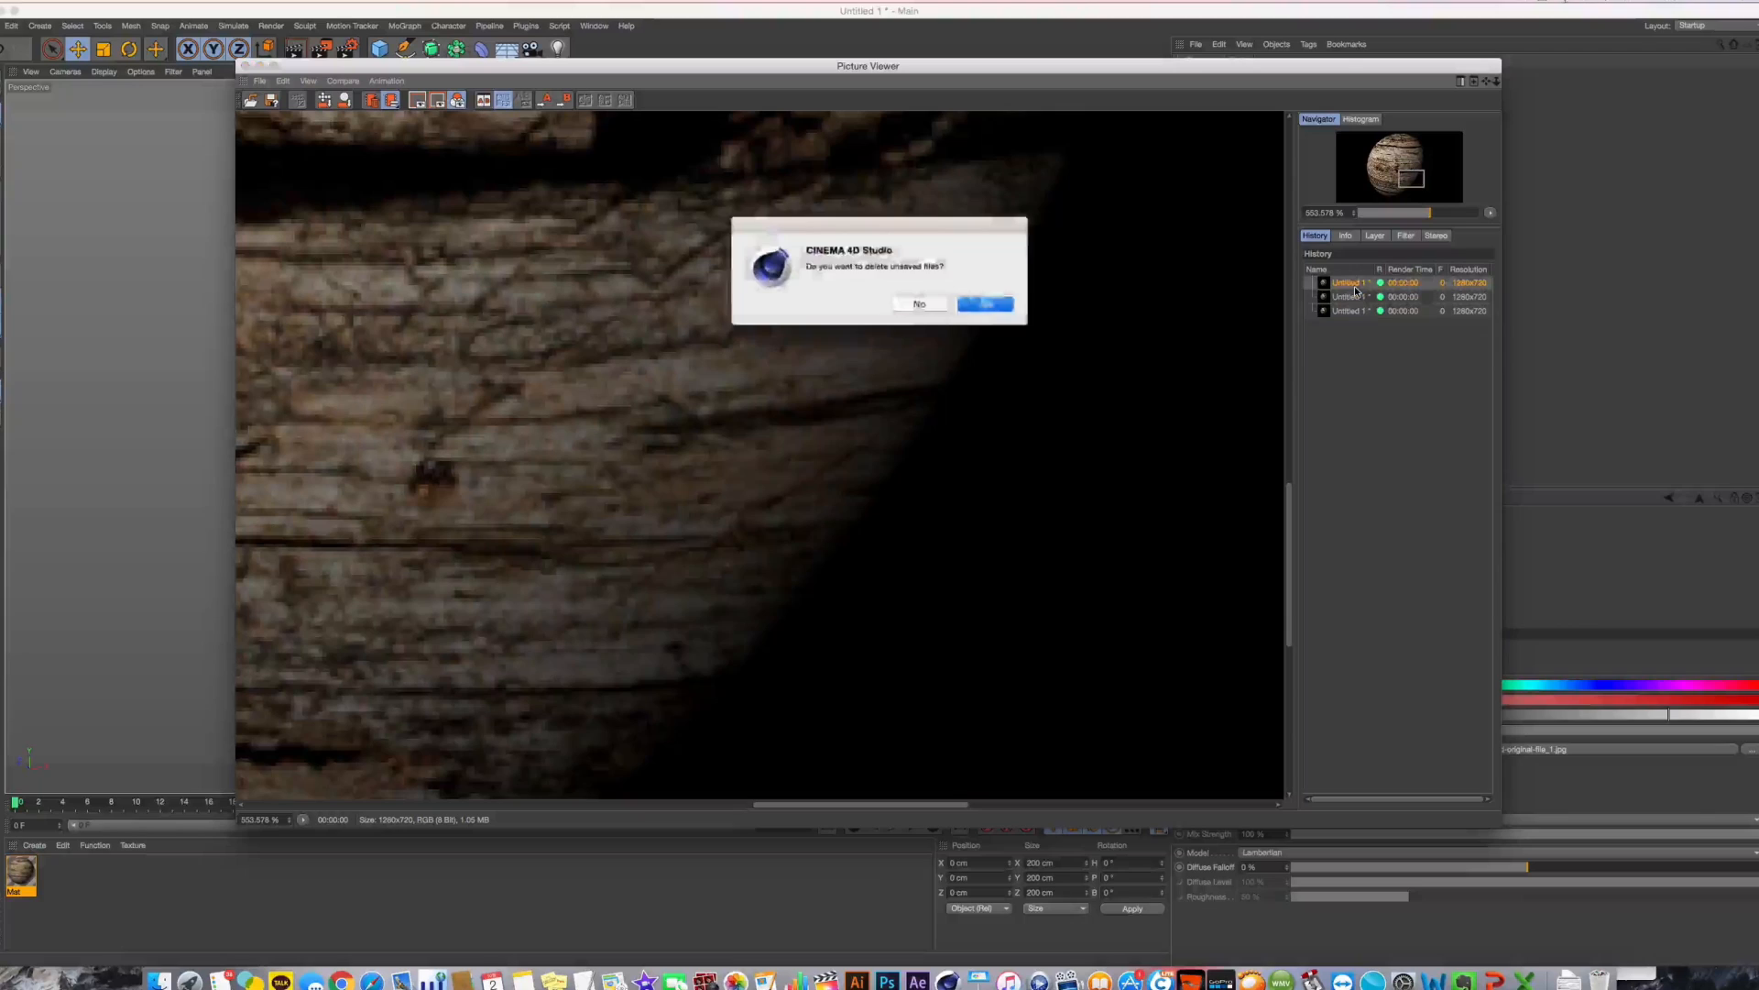
key(Return)
Compare the renders with and without bump by switching between them, examining the shaded edge and the whole sphere
key(Down)
key(Up)
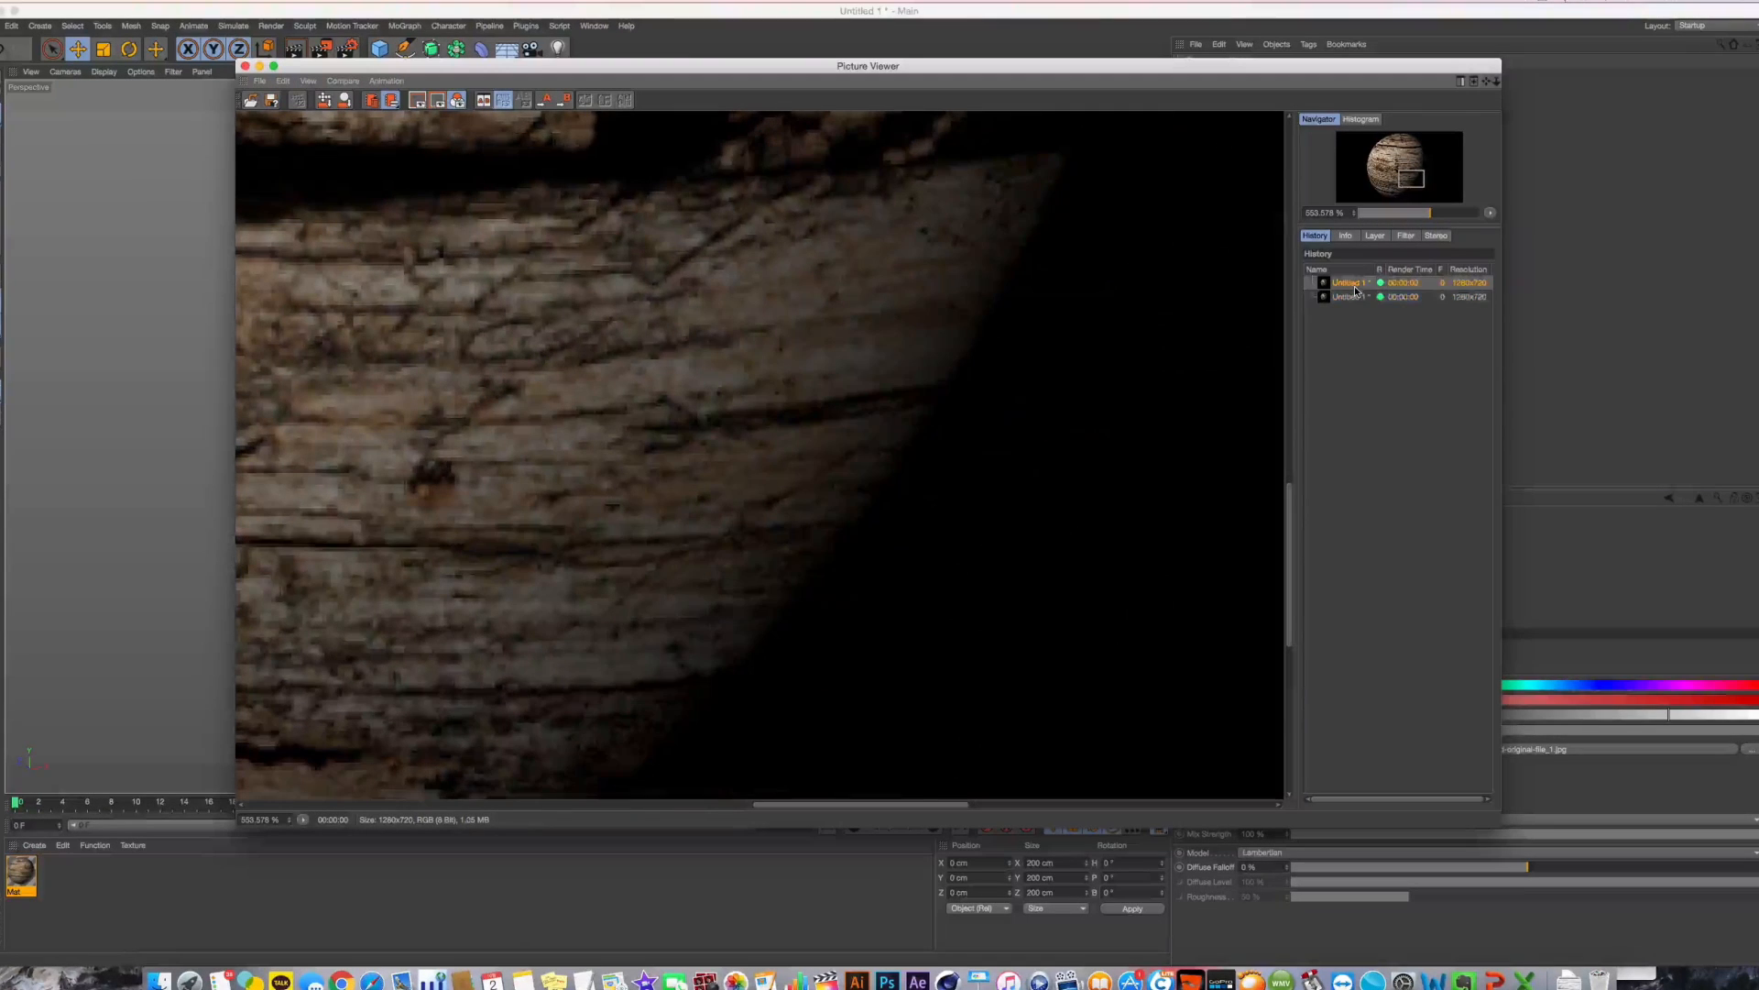
key(Down)
key(Up)
key(Down)
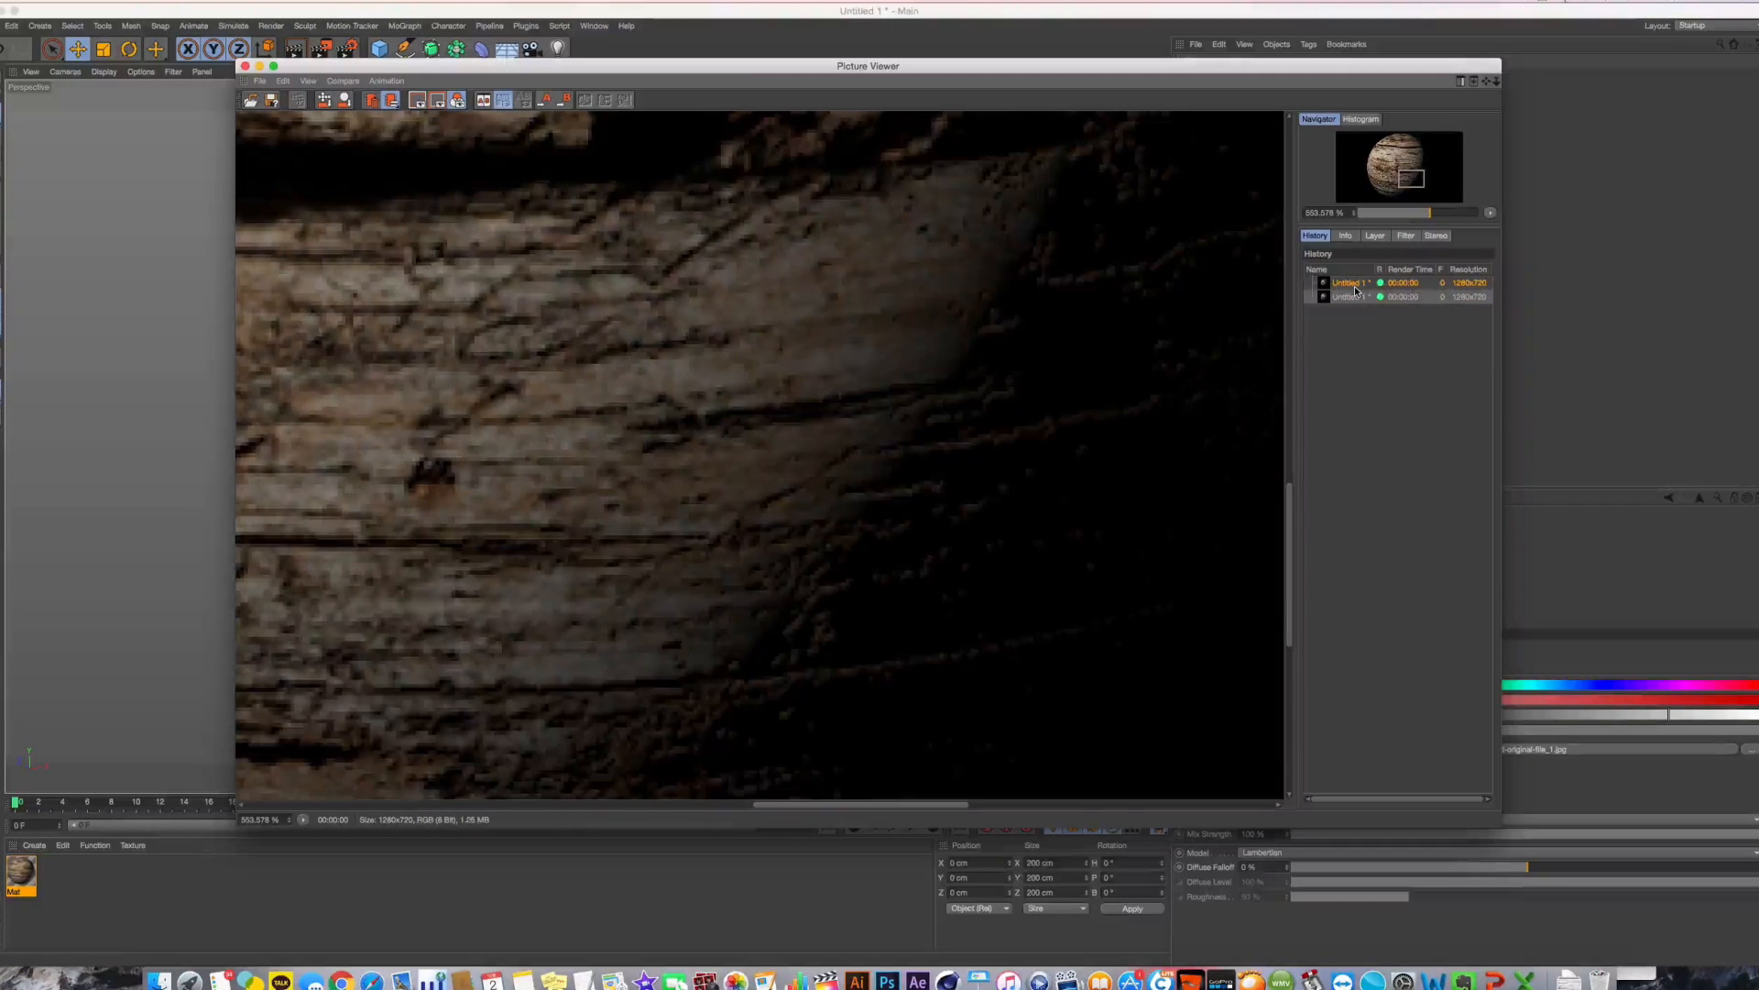
key(Down)
key(Up)
key(Down)
key(Up)
scroll(717, 294, down, 5)
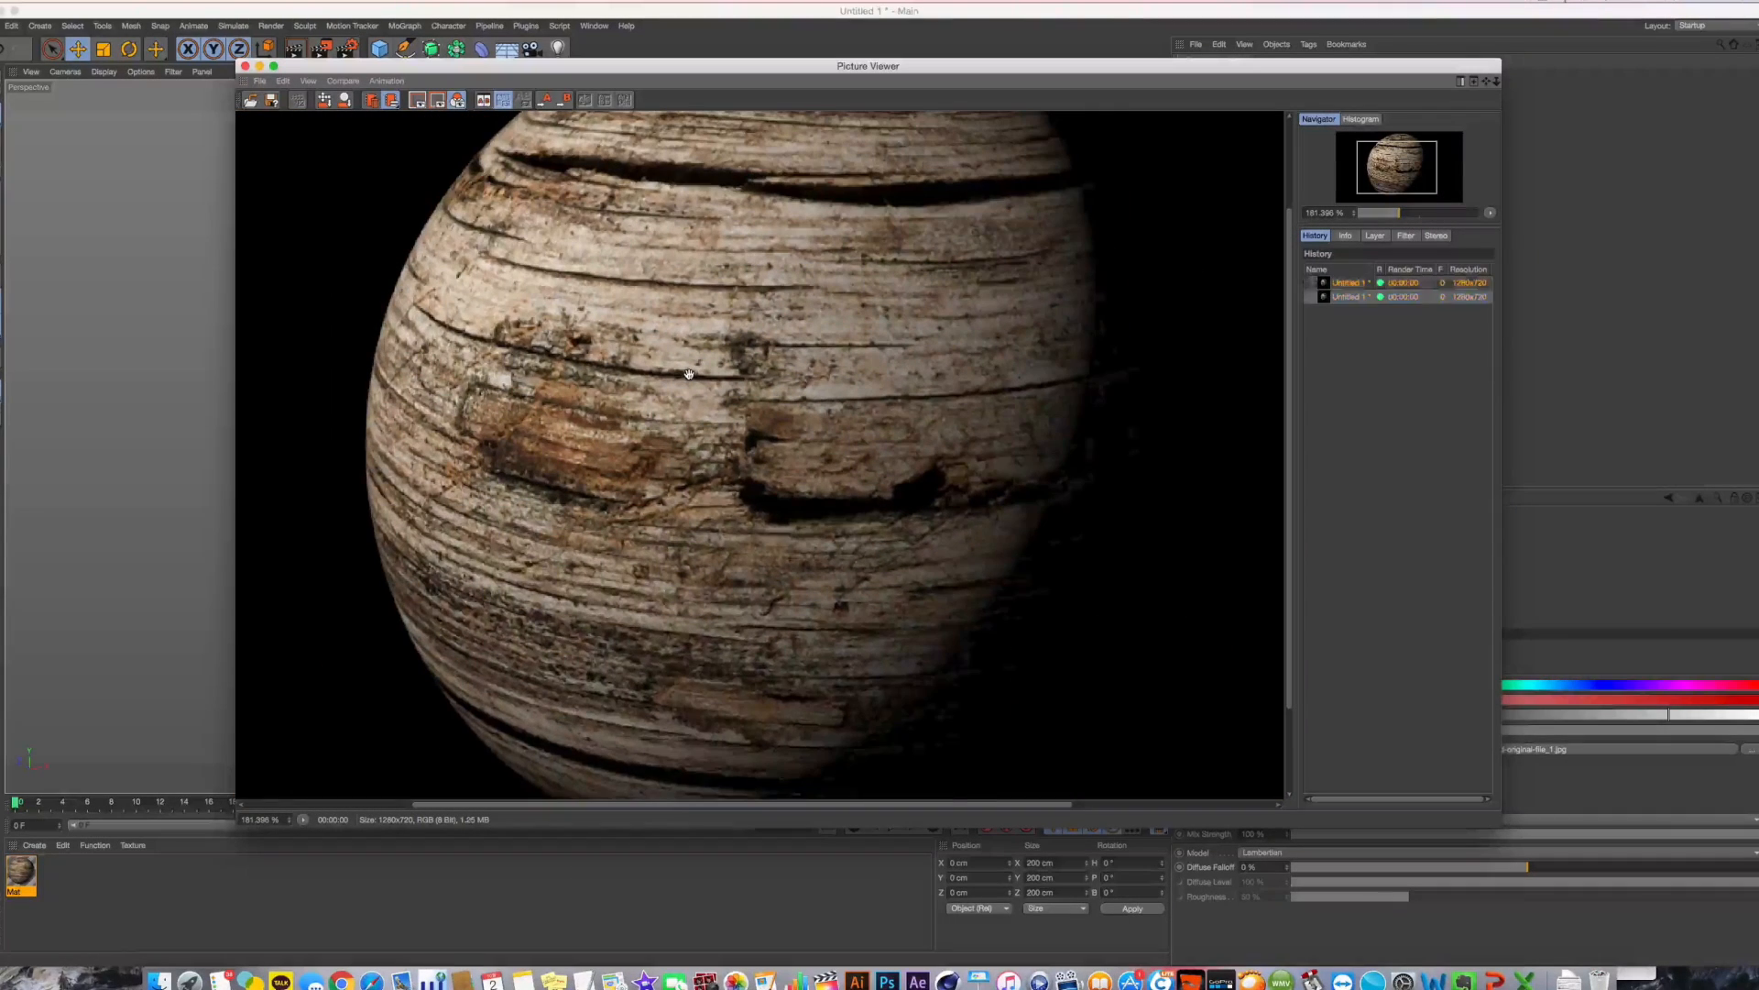
Switch between the two renders in the history again to compare the surface, and close the Picture Viewer
key(Down)
key(Up)
key(Down)
key(Up)
click(245, 66)
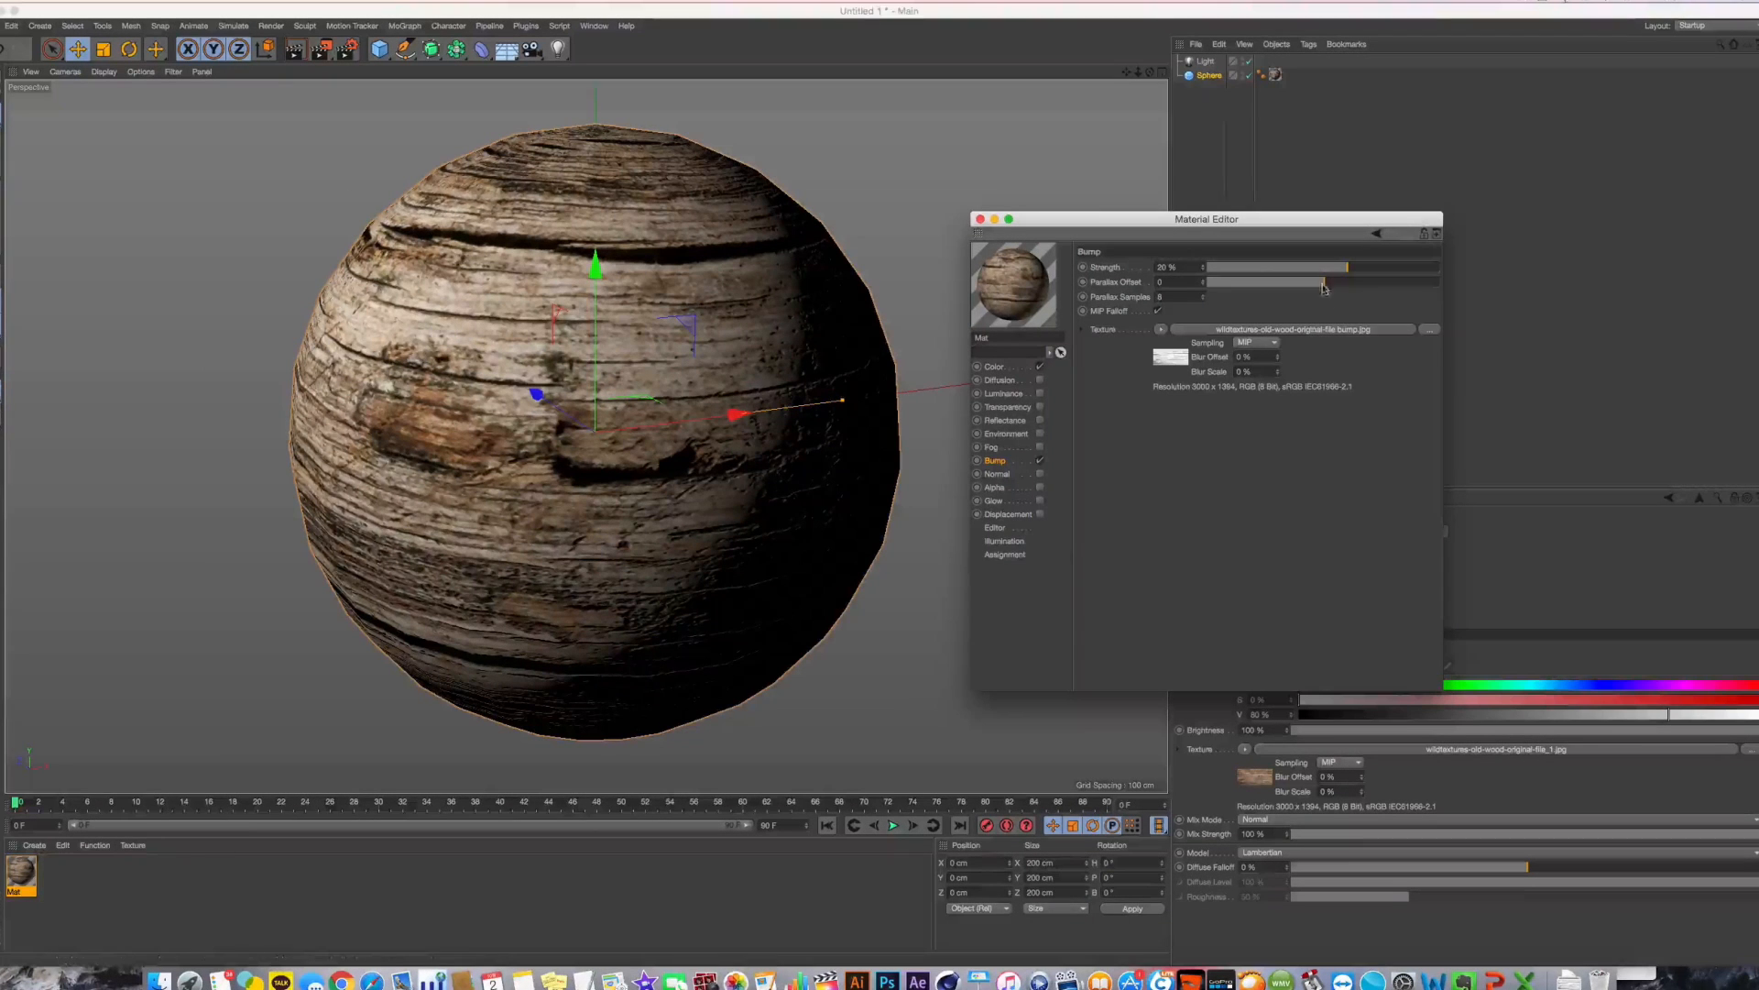
Raise the Bump Strength to about 83% and render the sphere to the Picture Viewer, examining the shaded edge up close
drag(1389, 274, 1422, 268)
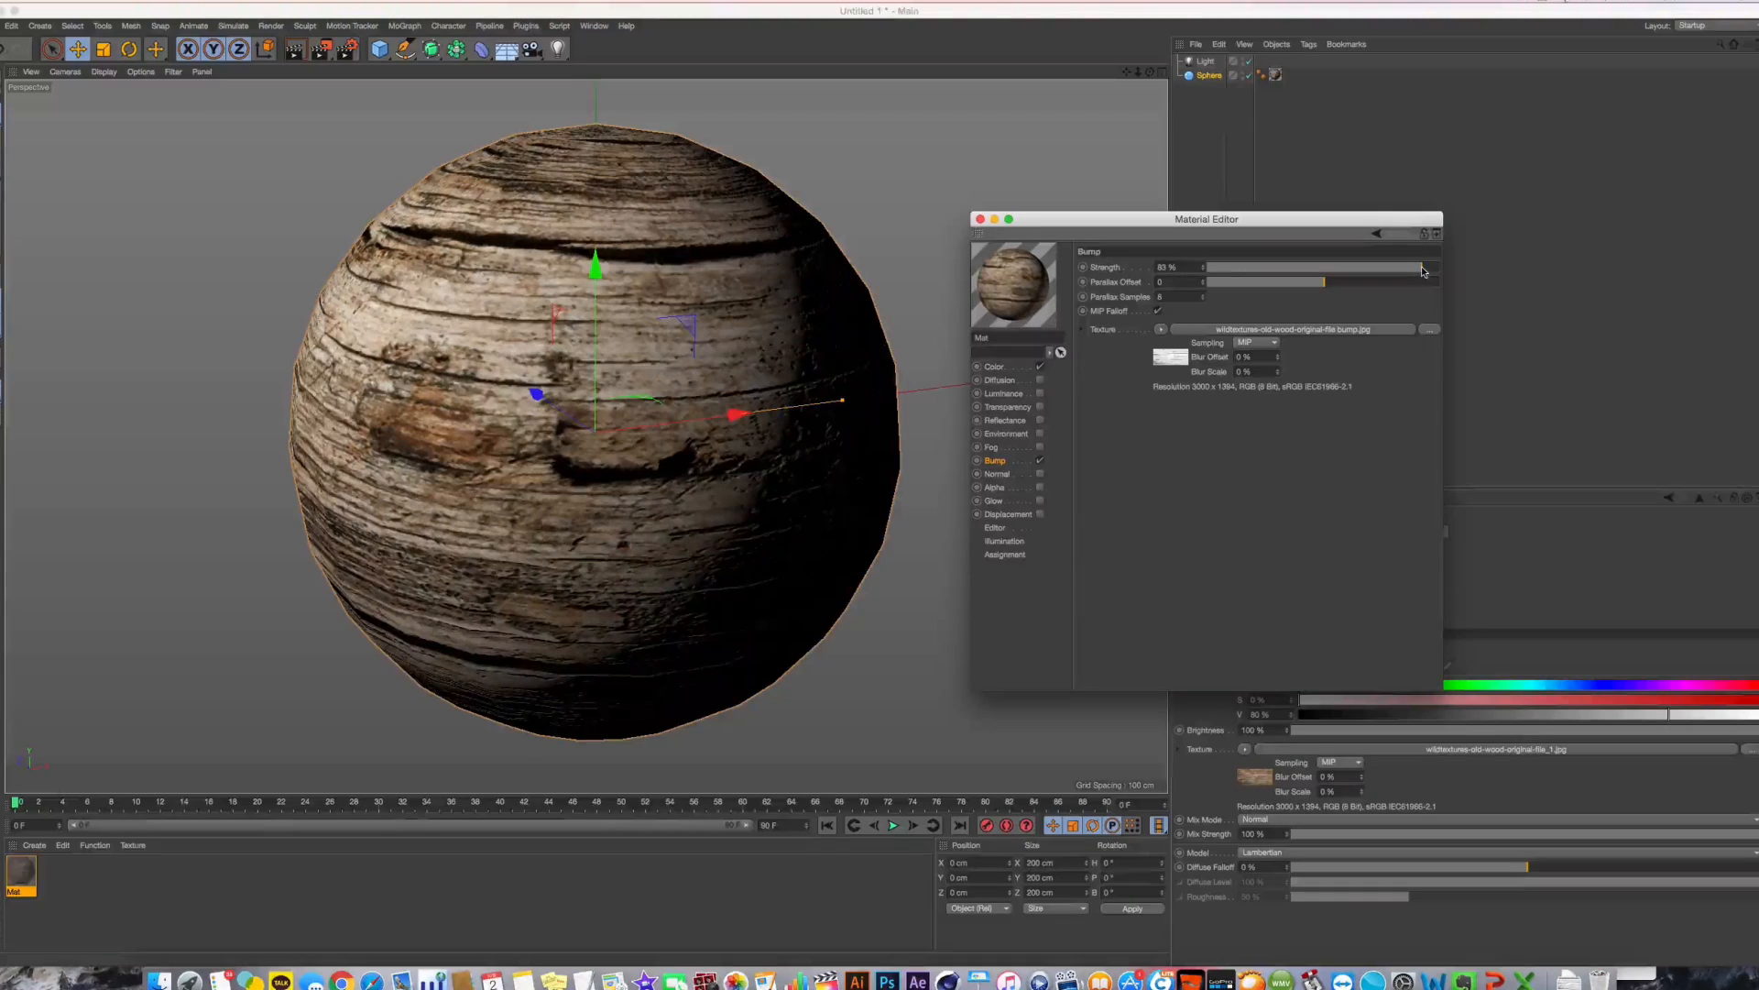
key(shift+r)
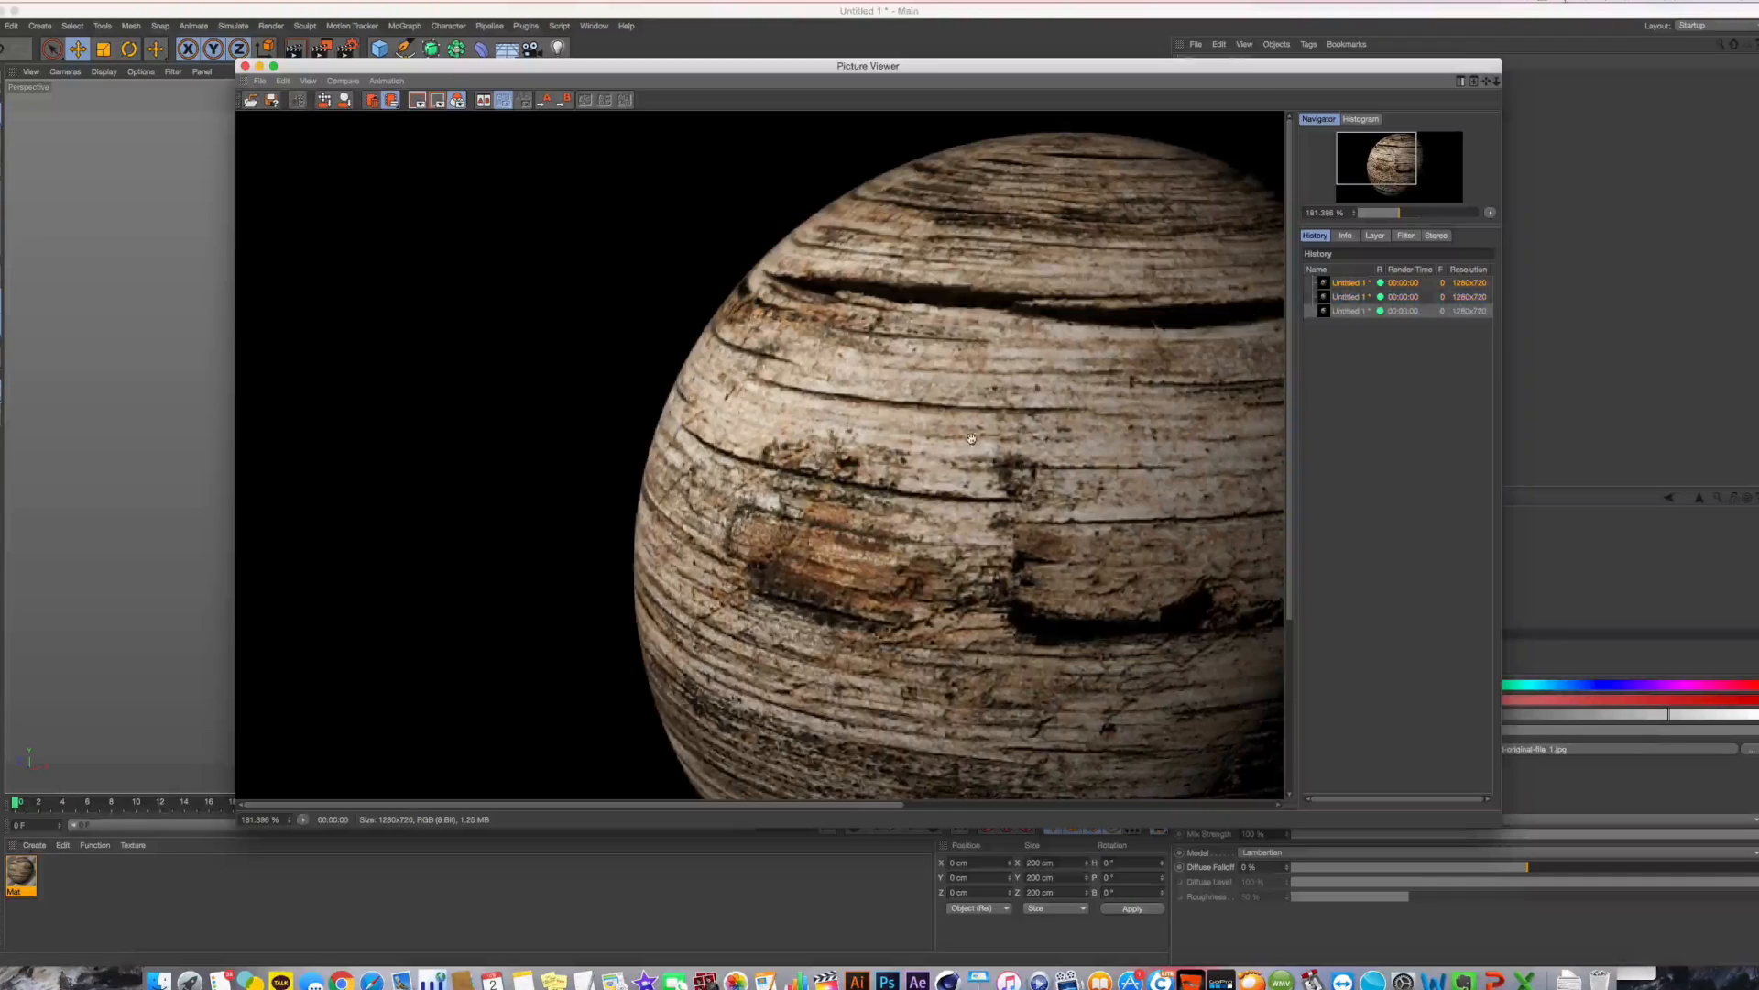
drag(1219, 704, 884, 487)
scroll(884, 487, up, 4)
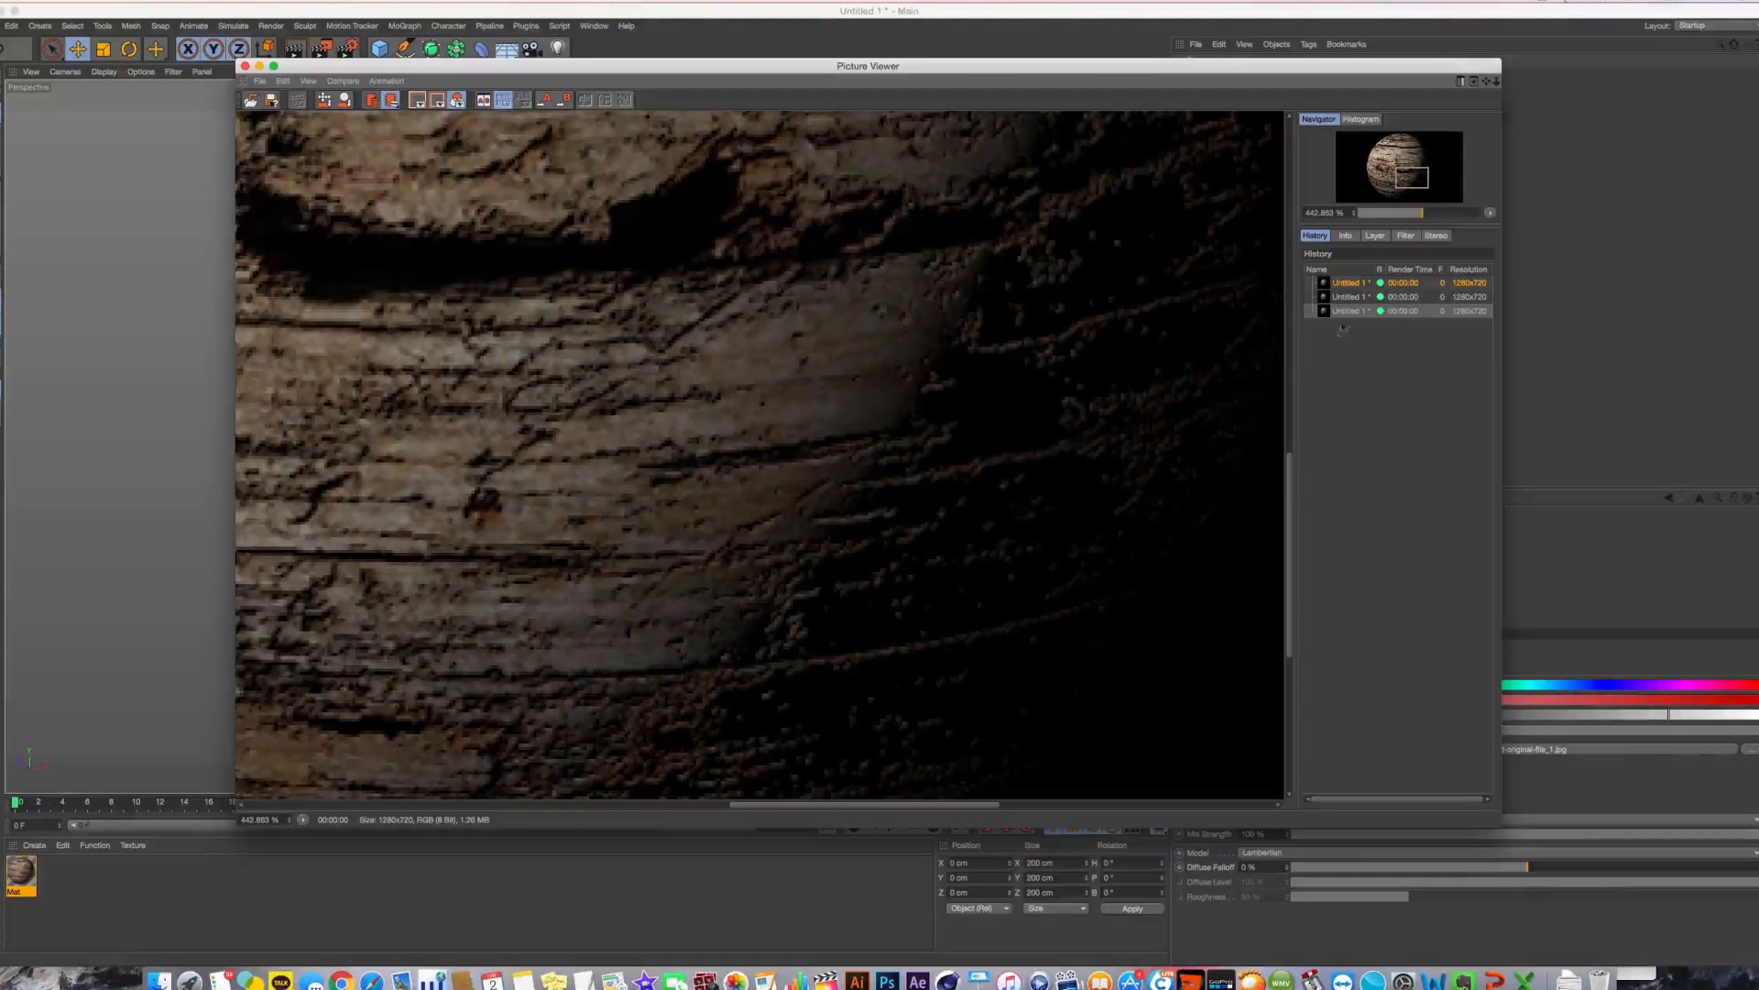
scroll(911, 601, down, 4)
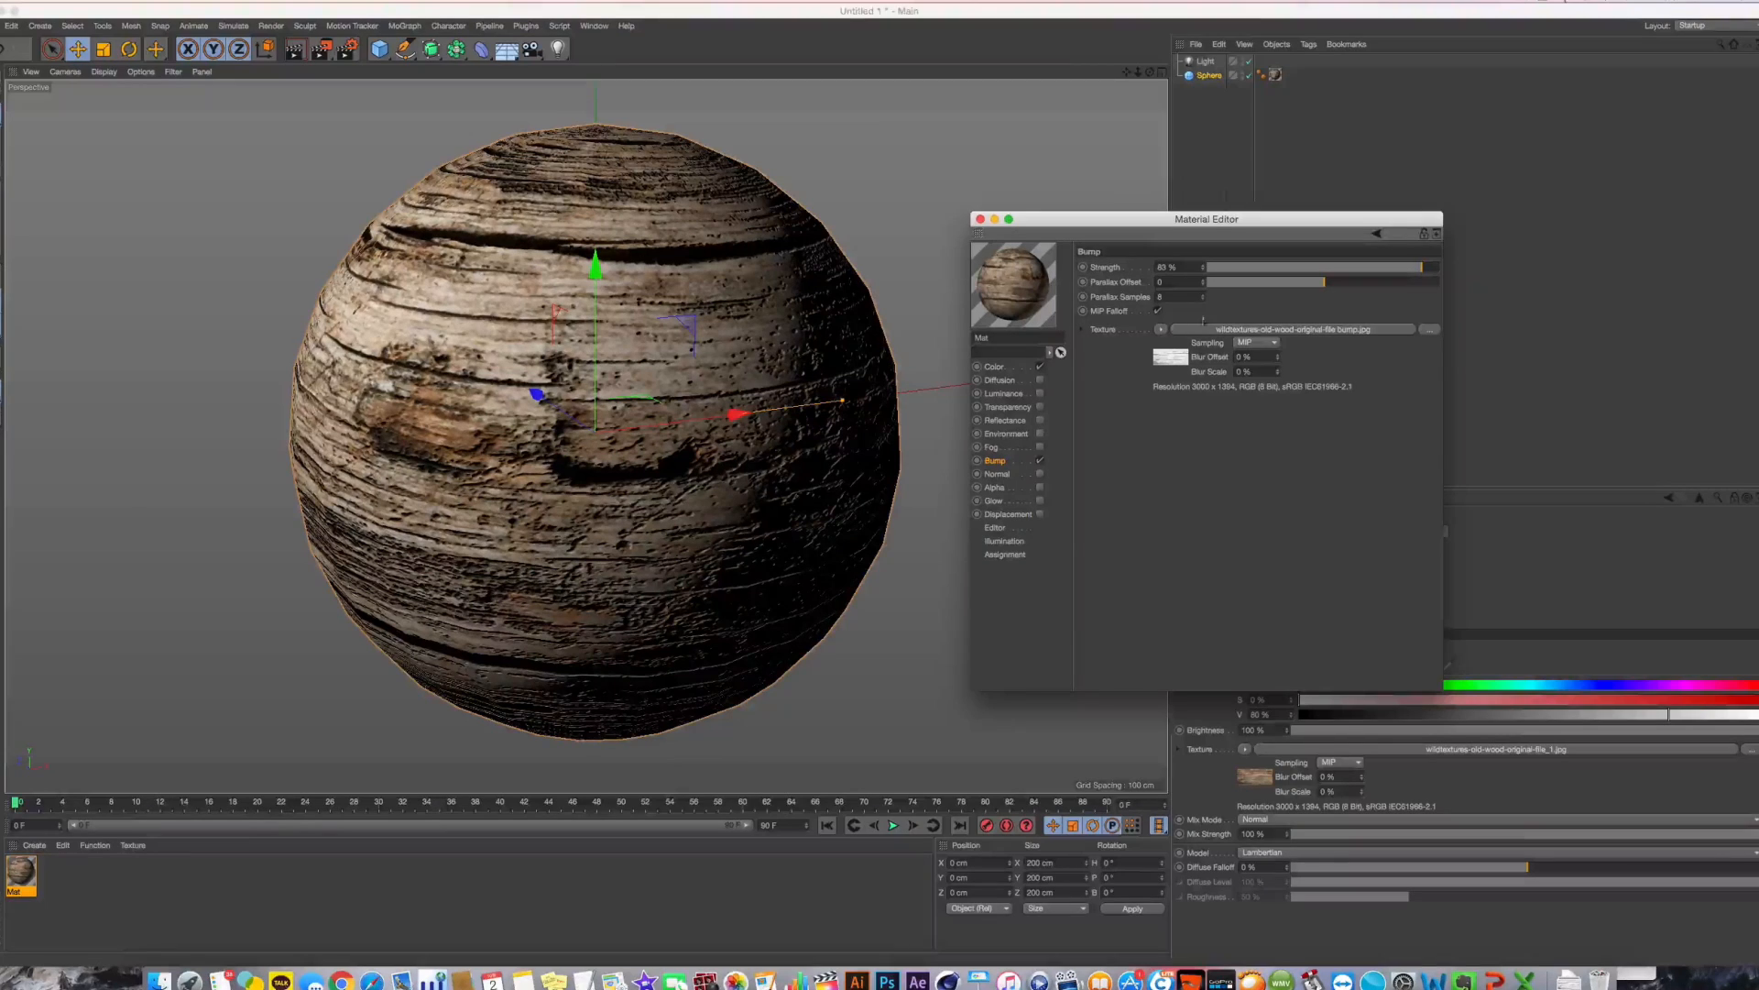
Undo the Bump Strength change and render the sphere to the Picture Viewer with Parallax Samples set to 20
drag(1110, 223, 1149, 236)
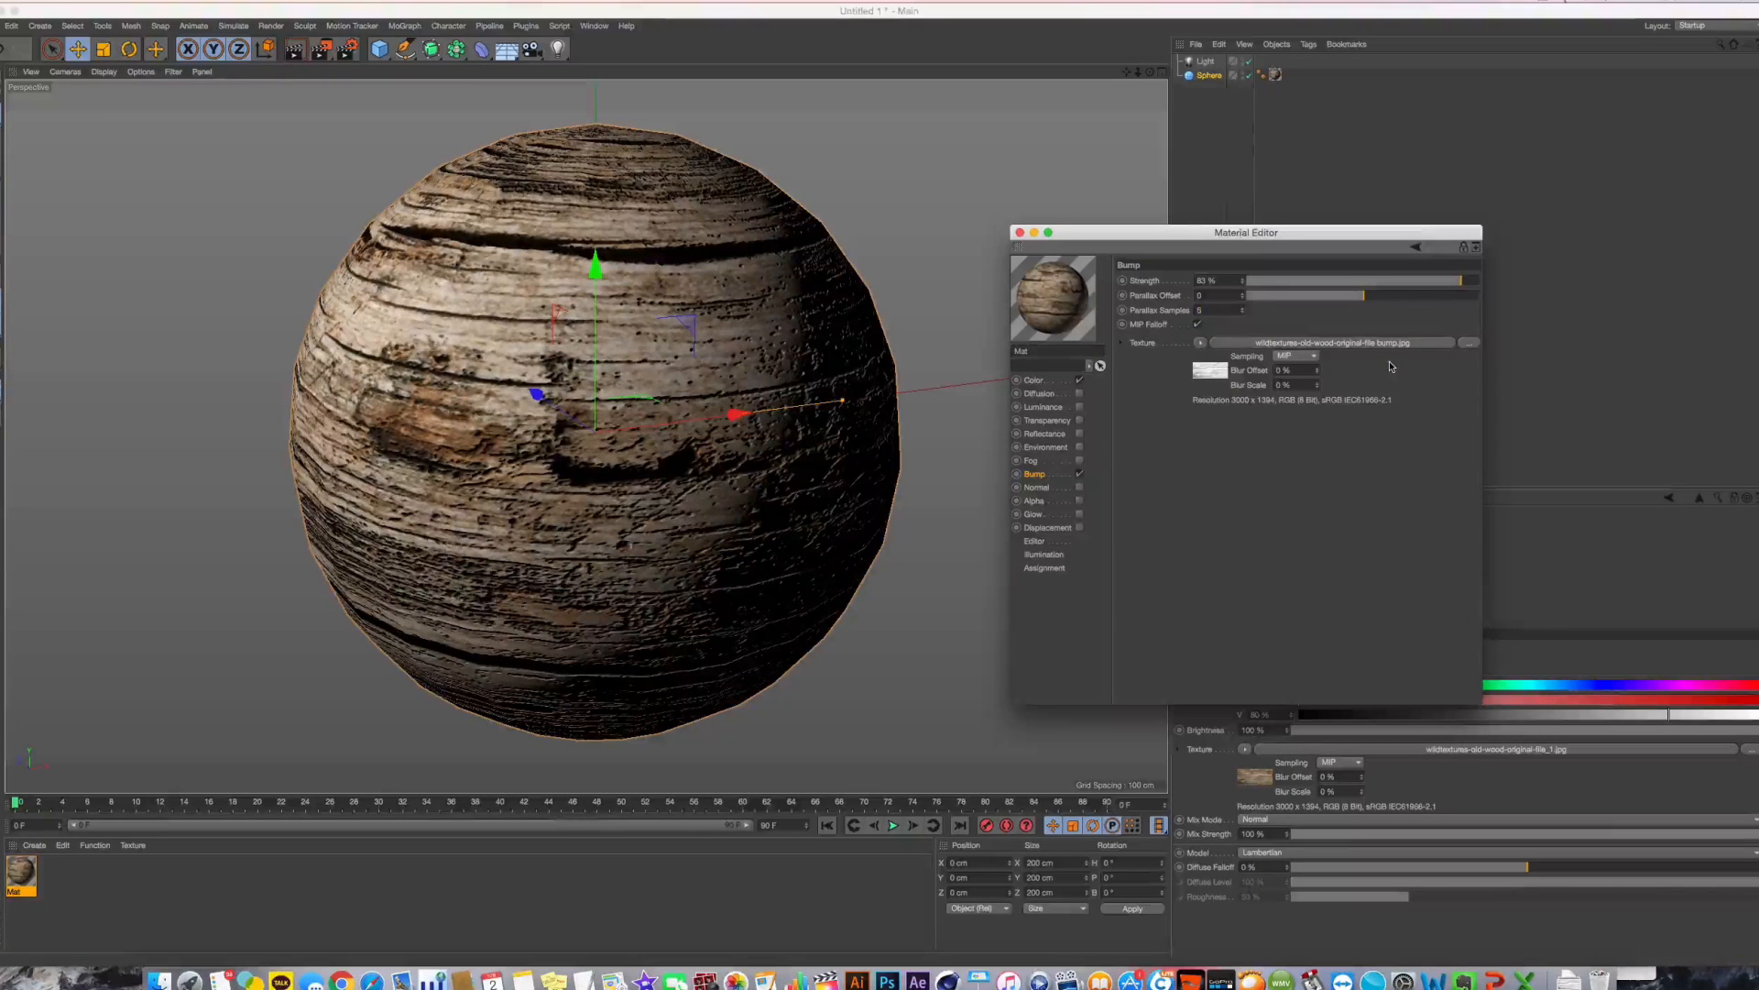
key(super+z)
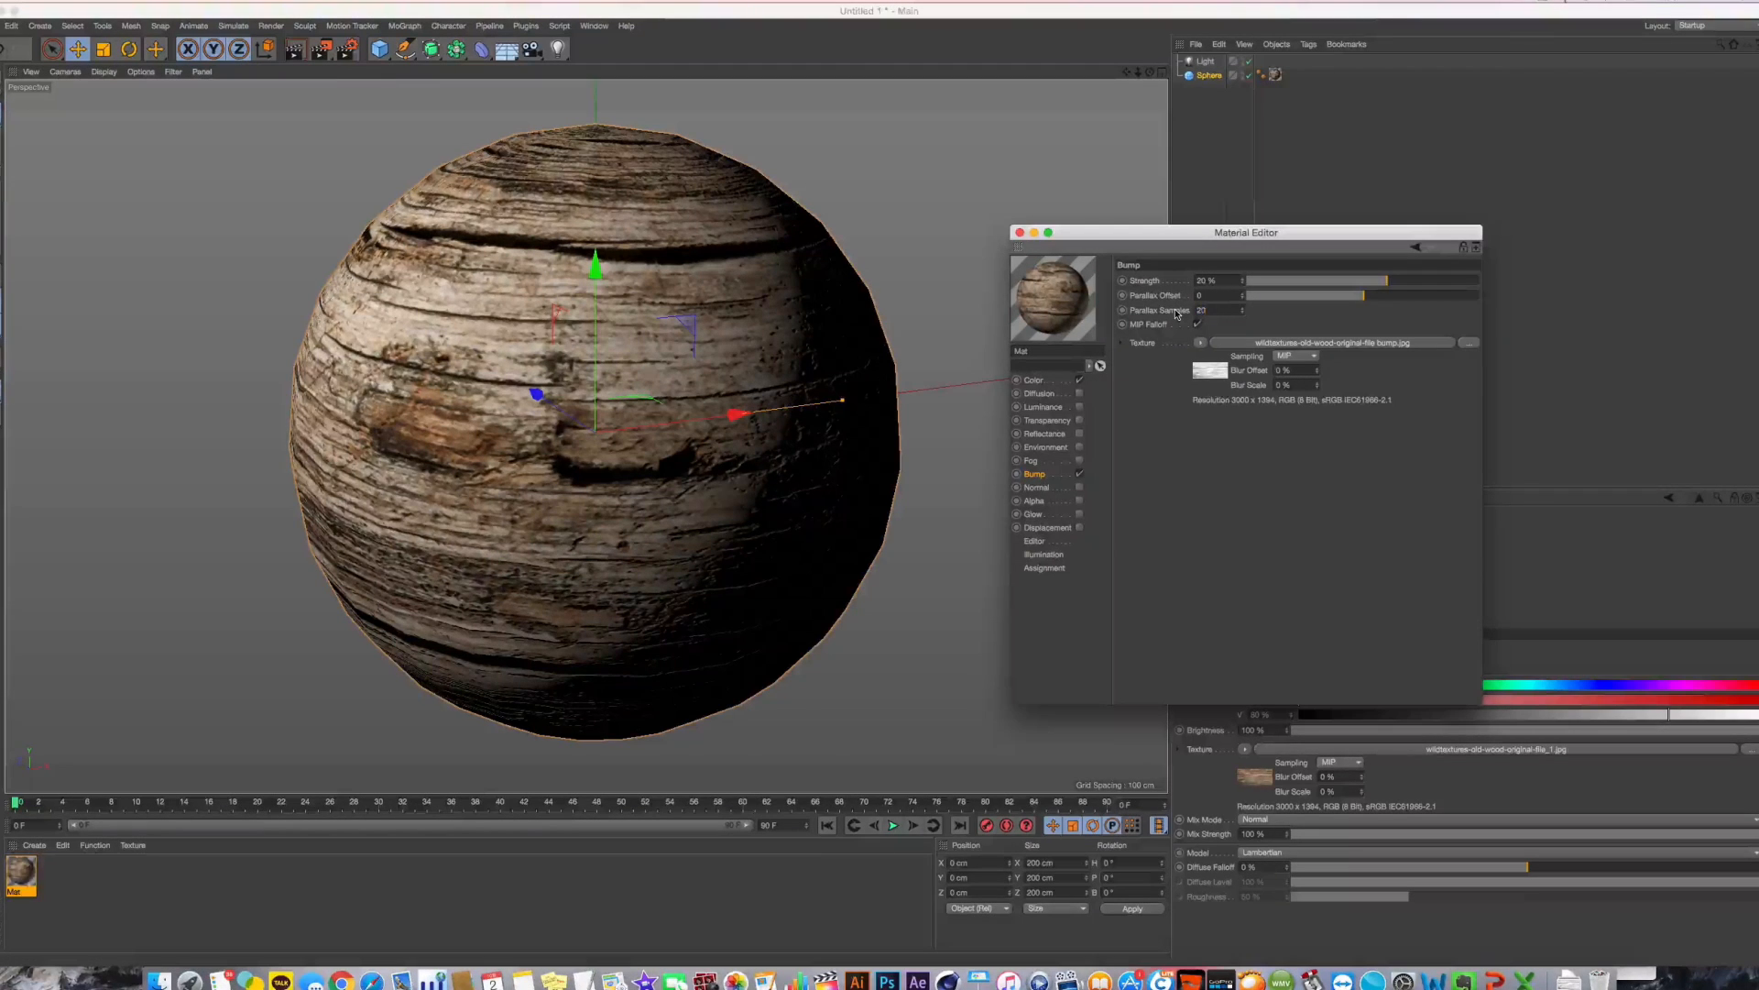
key(shift+r)
Compare the two newest renders in the history, examining the sphere's shaded edge up close
drag(1111, 440, 719, 267)
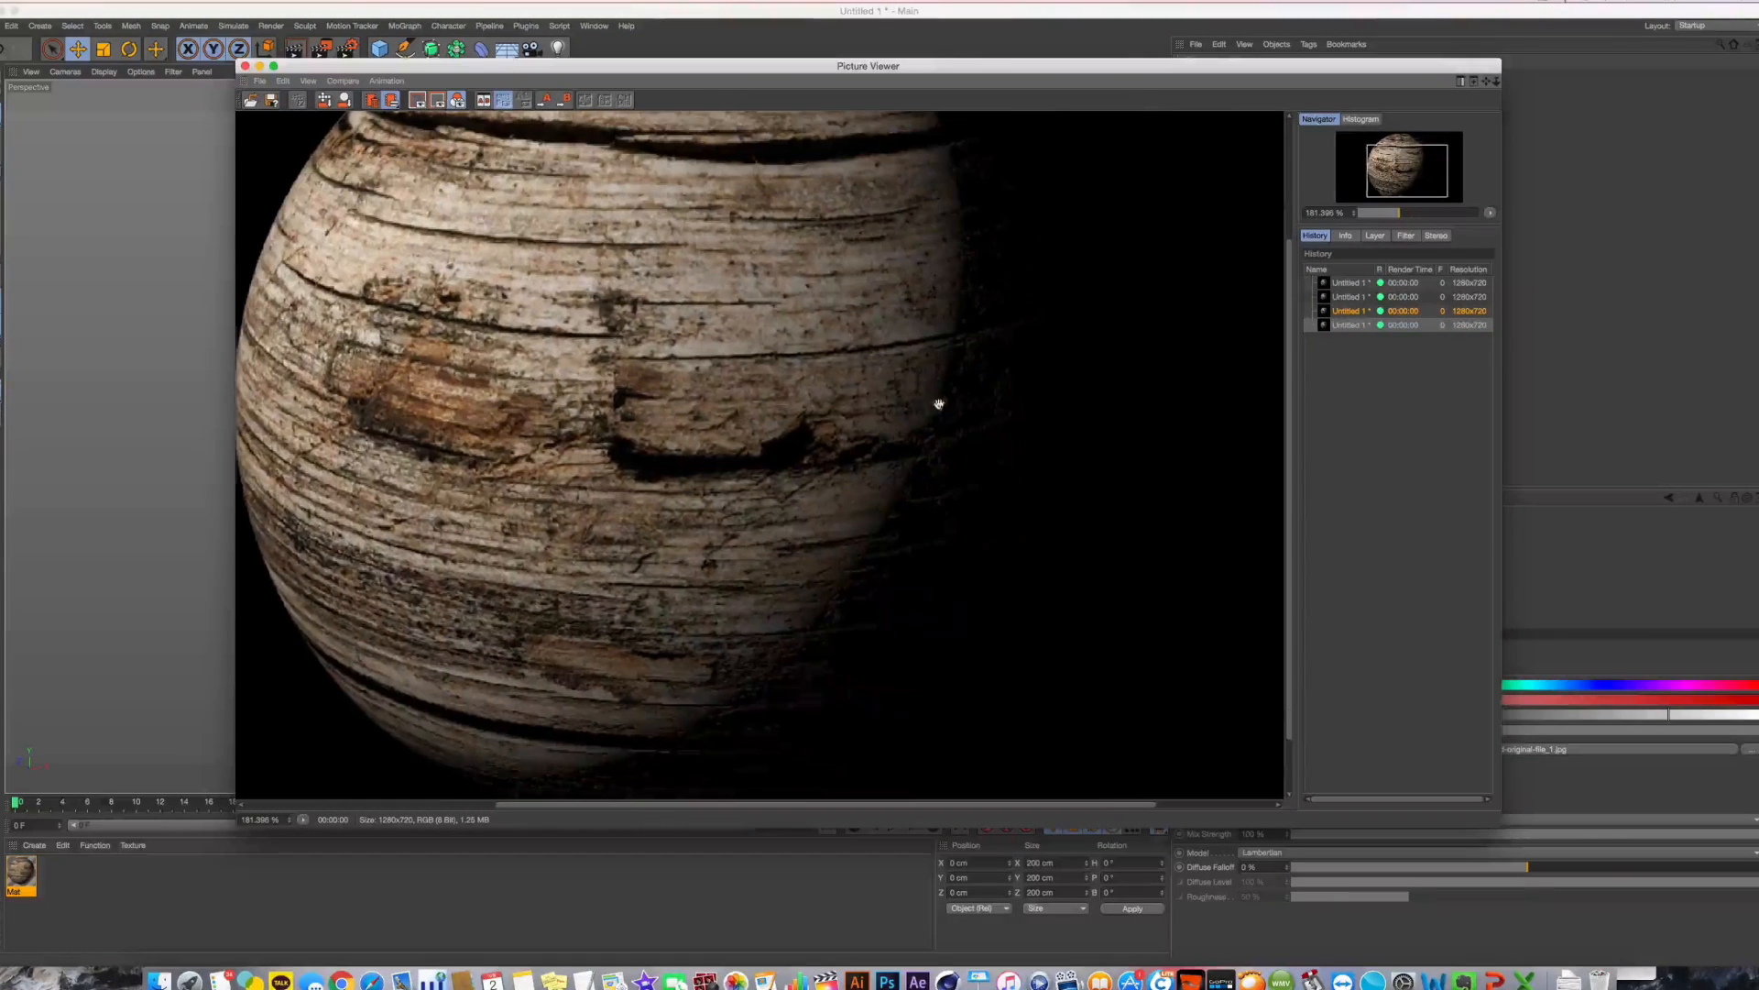
scroll(1042, 410, up, 3)
drag(1009, 456, 1128, 336)
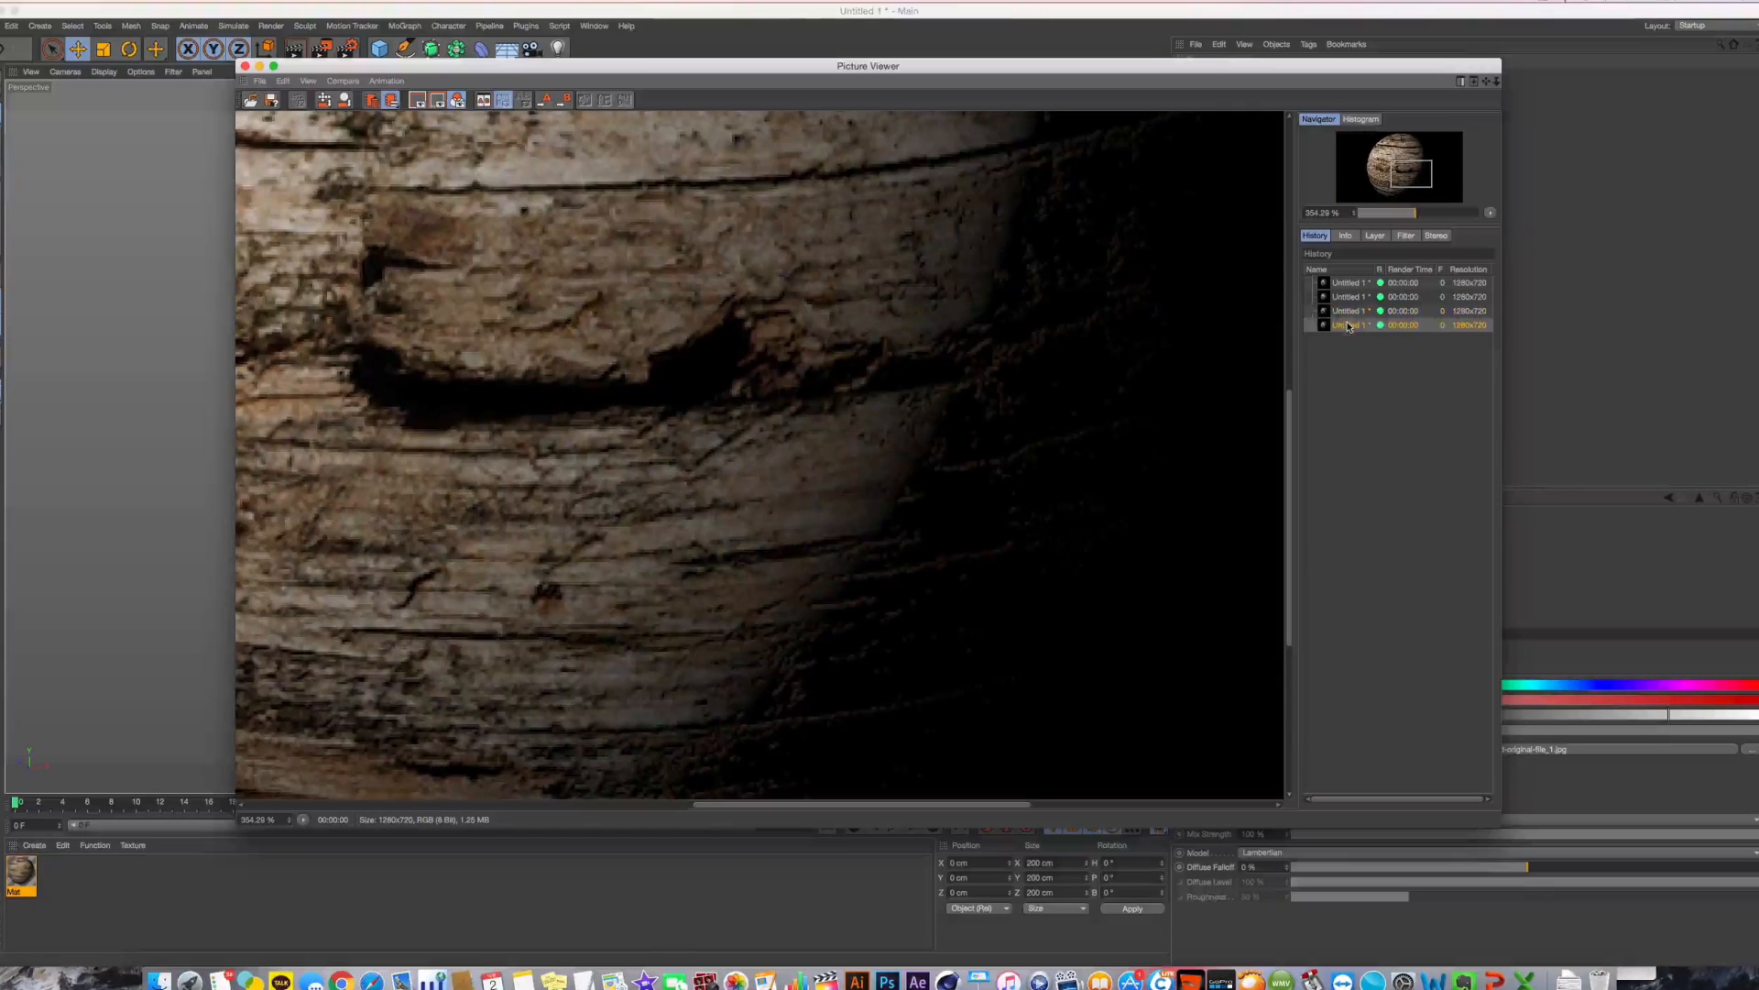
click(1348, 314)
click(1349, 326)
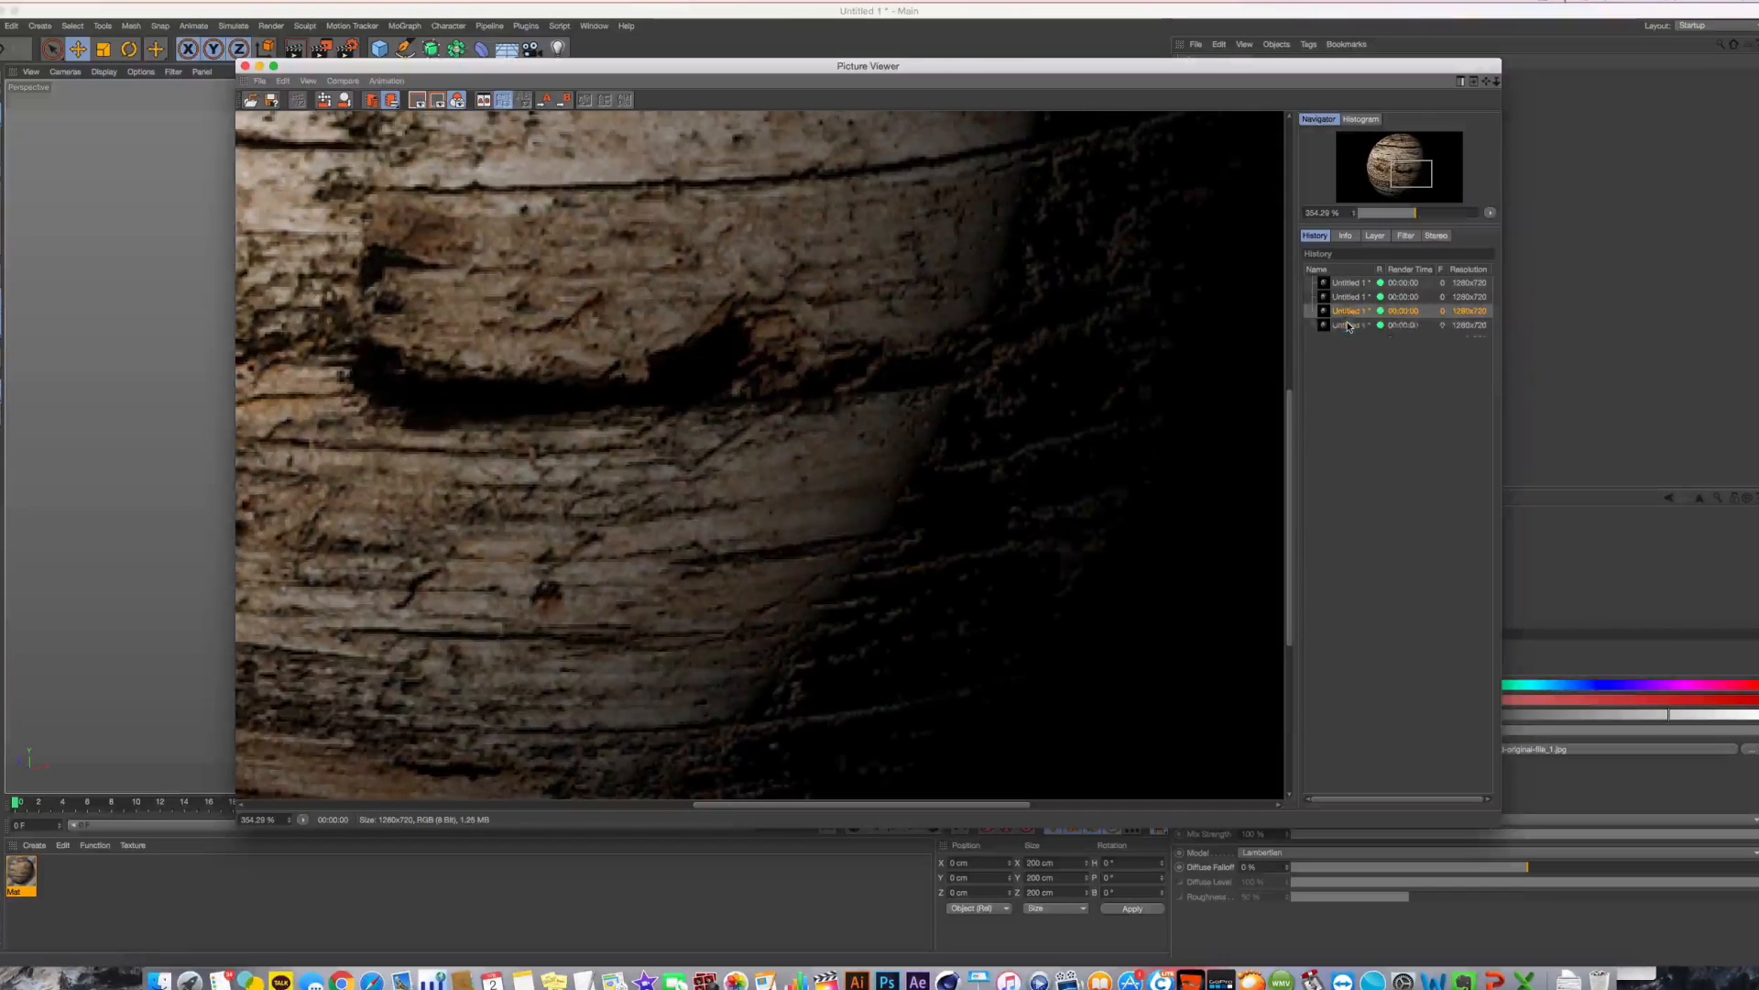
Move the Picture Viewer aside, set Parallax Samples back to 8 and render the sphere again
drag(1136, 81, 606, 105)
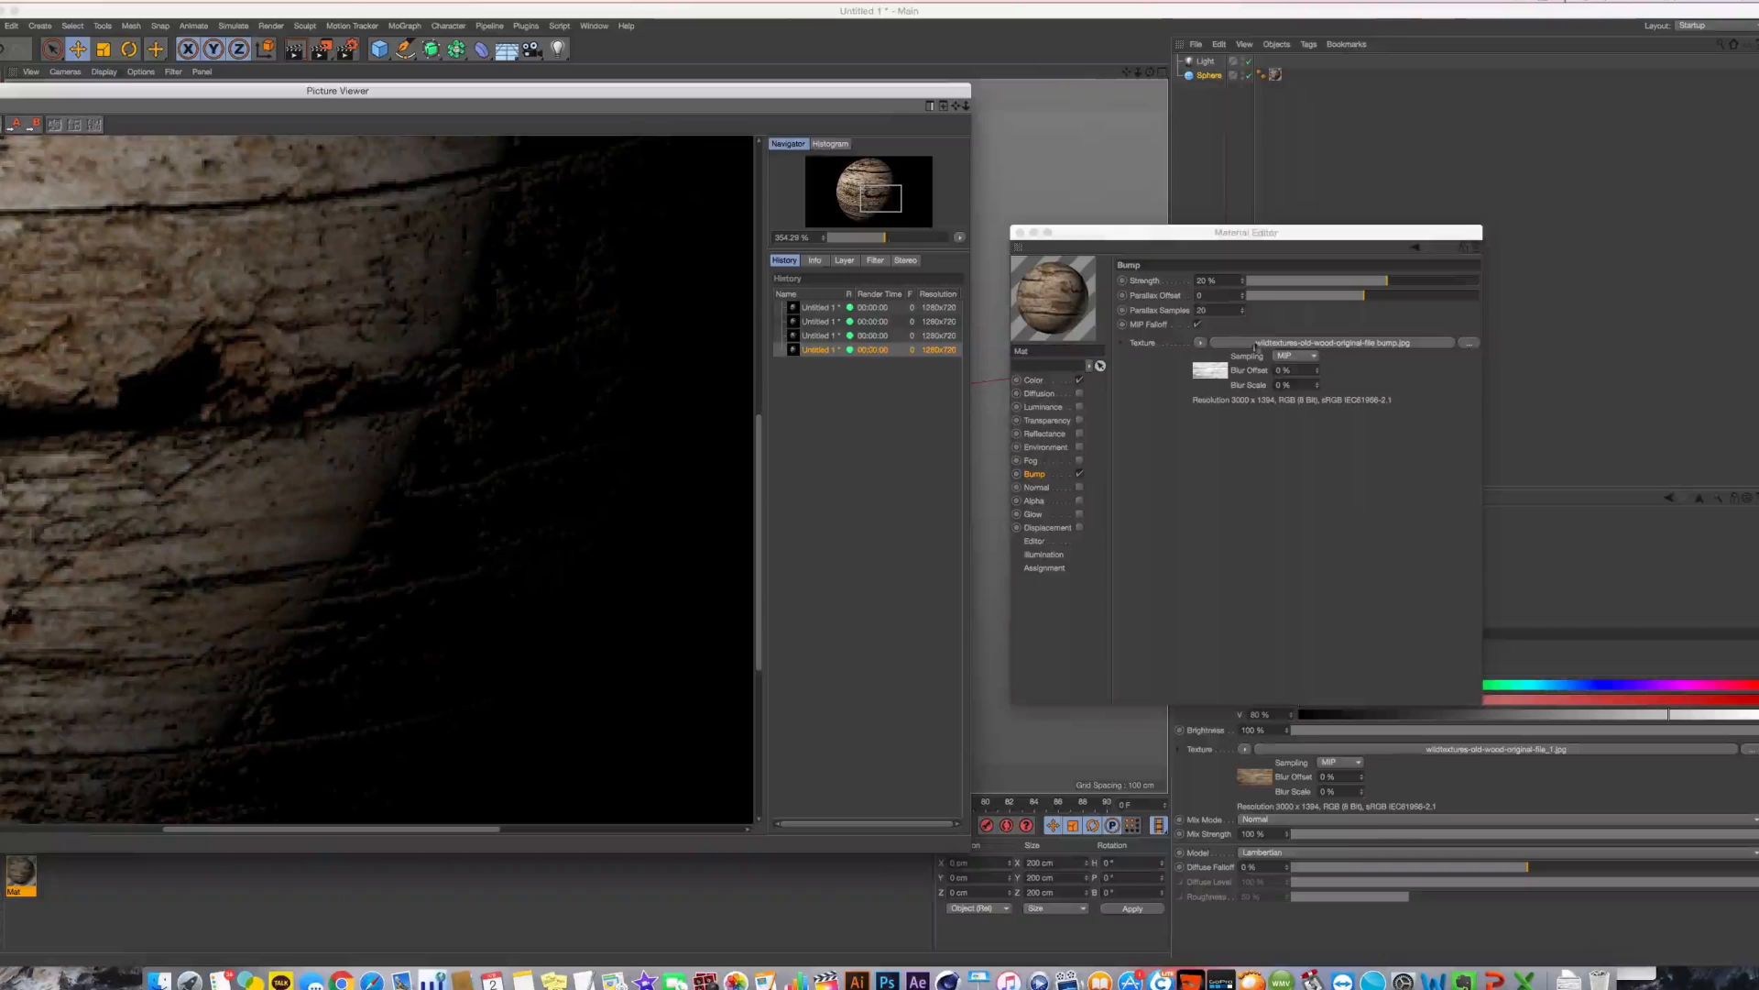
click(1112, 319)
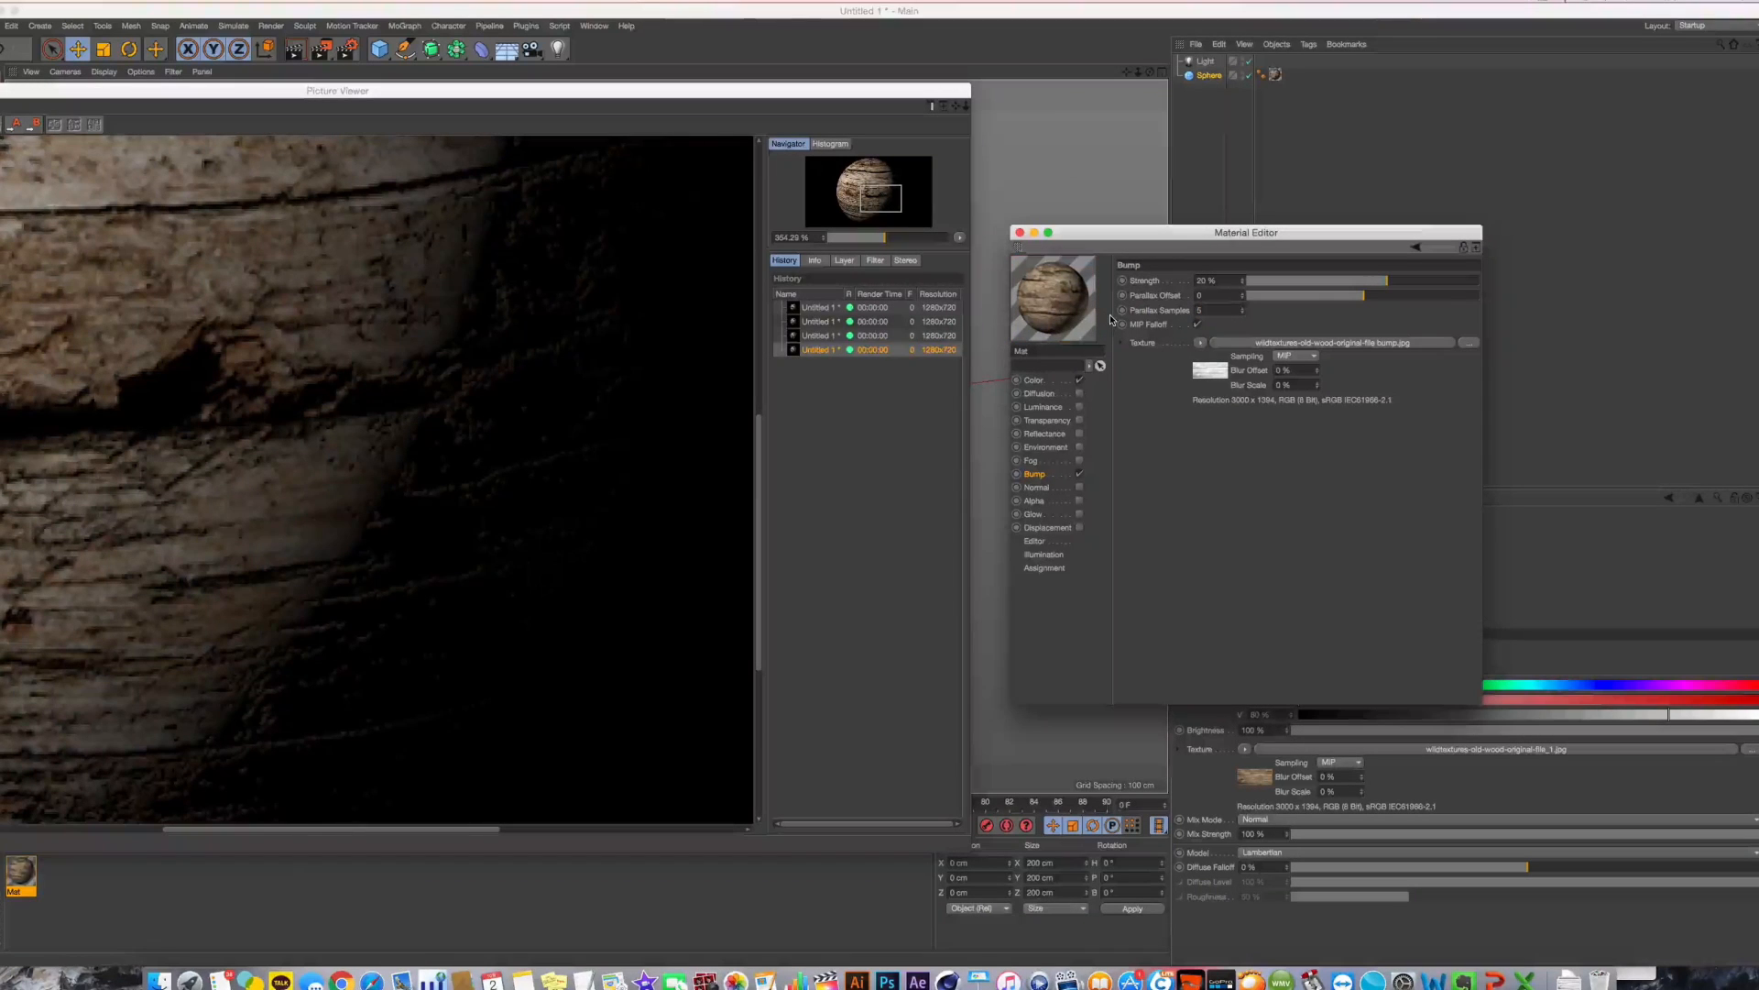
key(shift+r)
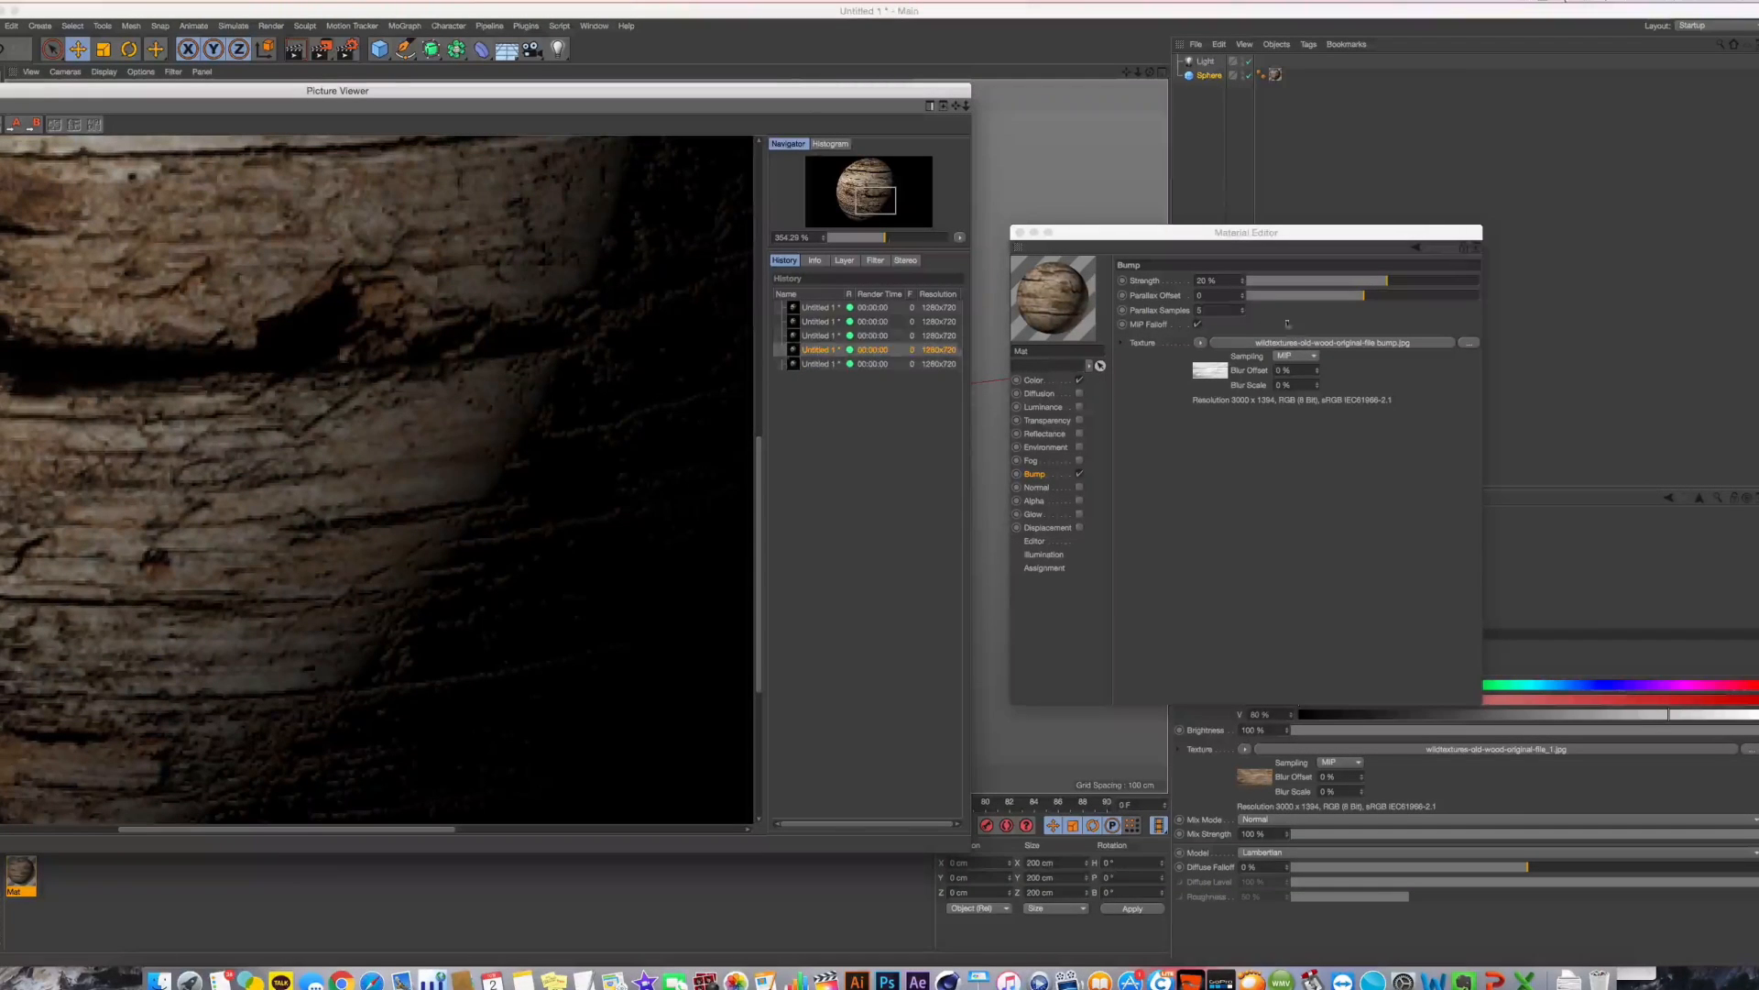
Set the Bump channel's Parallax Offset to about 55 and render the sphere, examining the cracks in the wood up close
drag(1405, 302, 1427, 295)
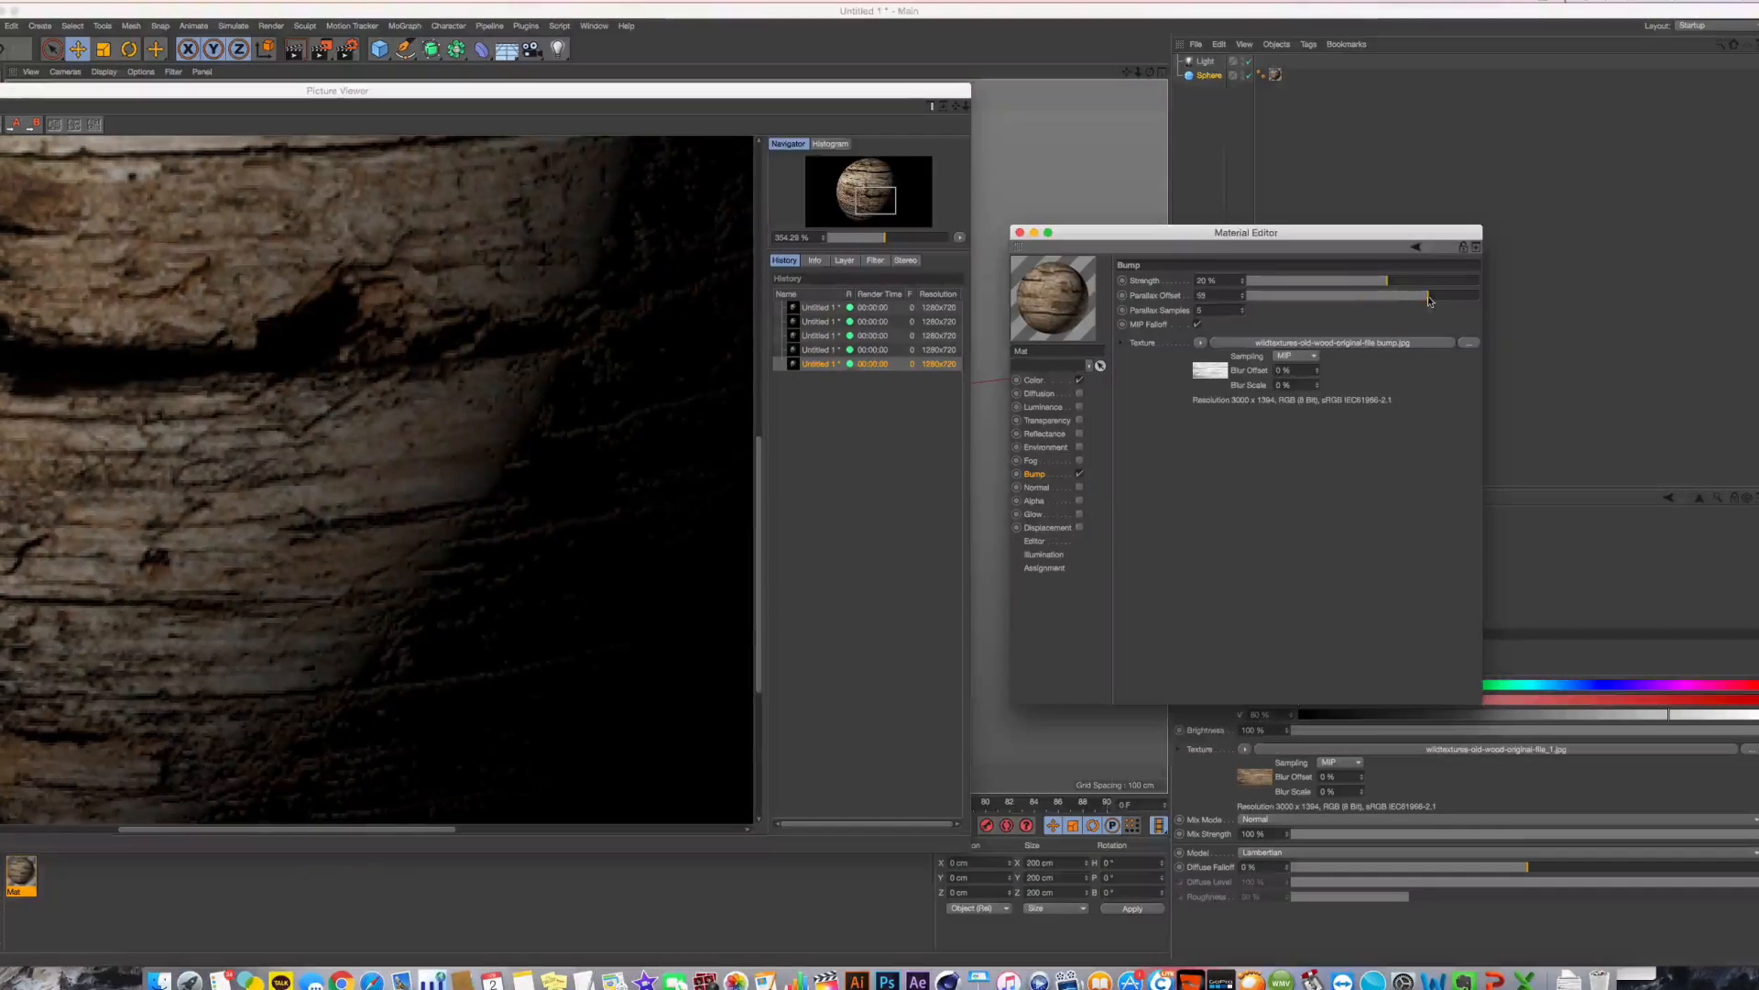
click(303, 52)
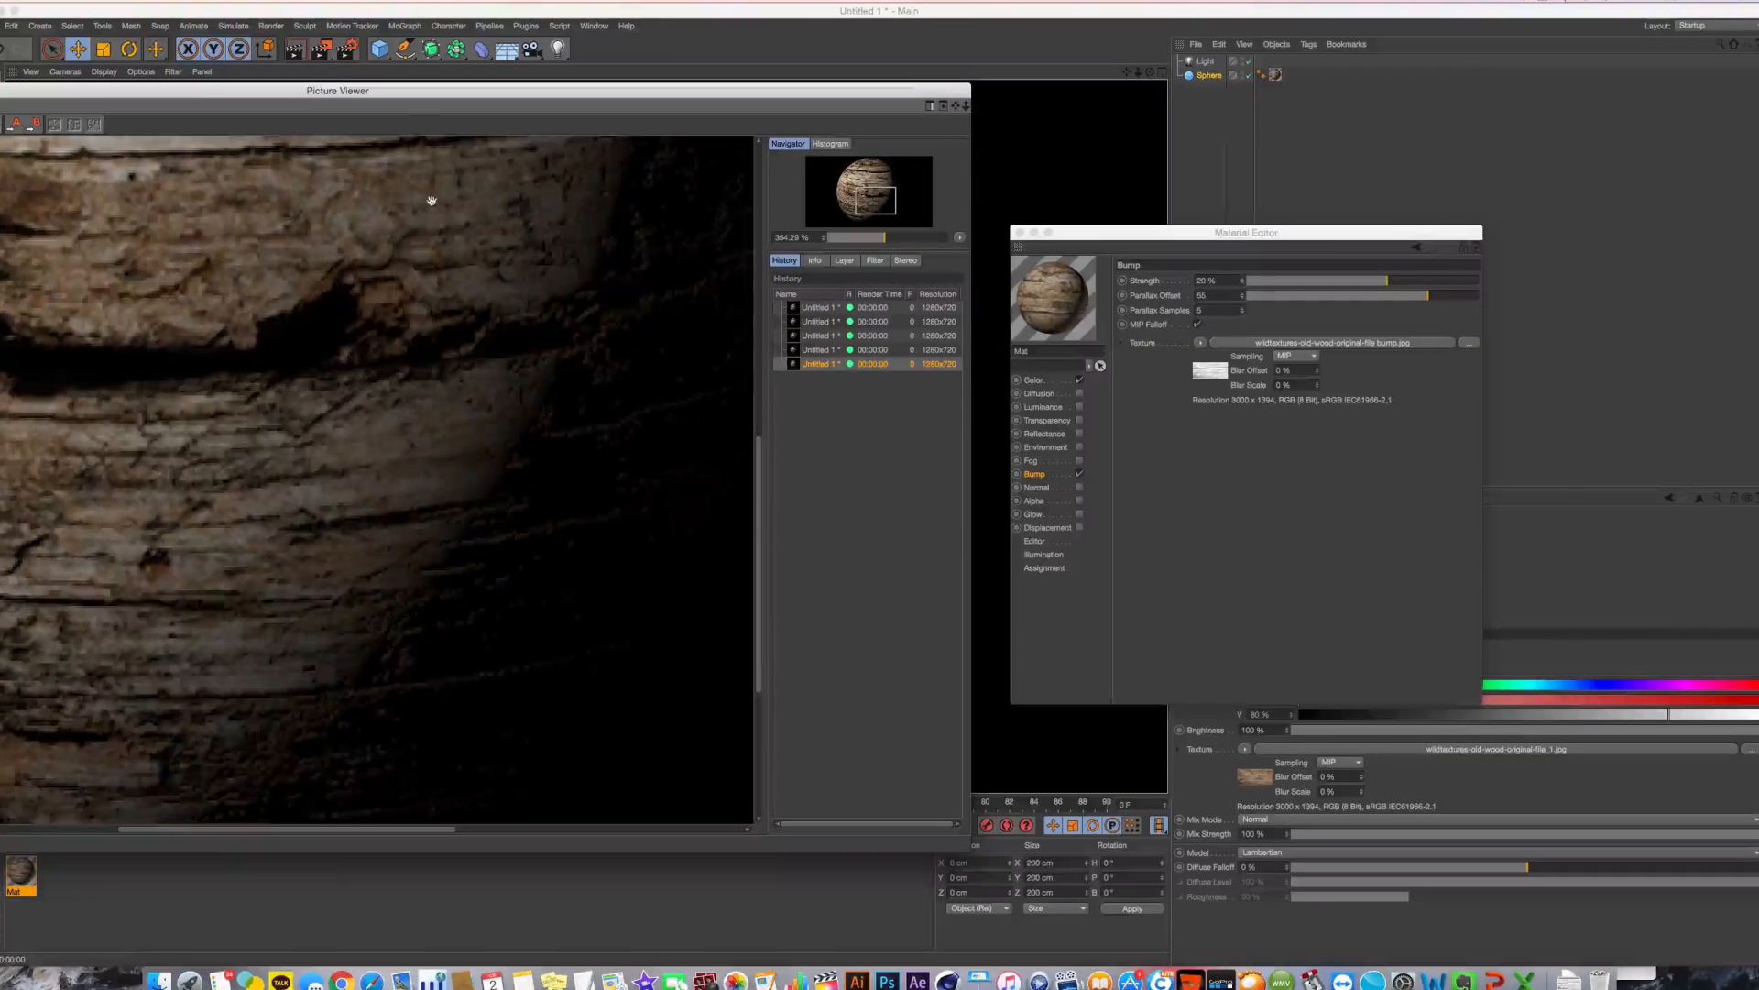
scroll(282, 281, down, 5)
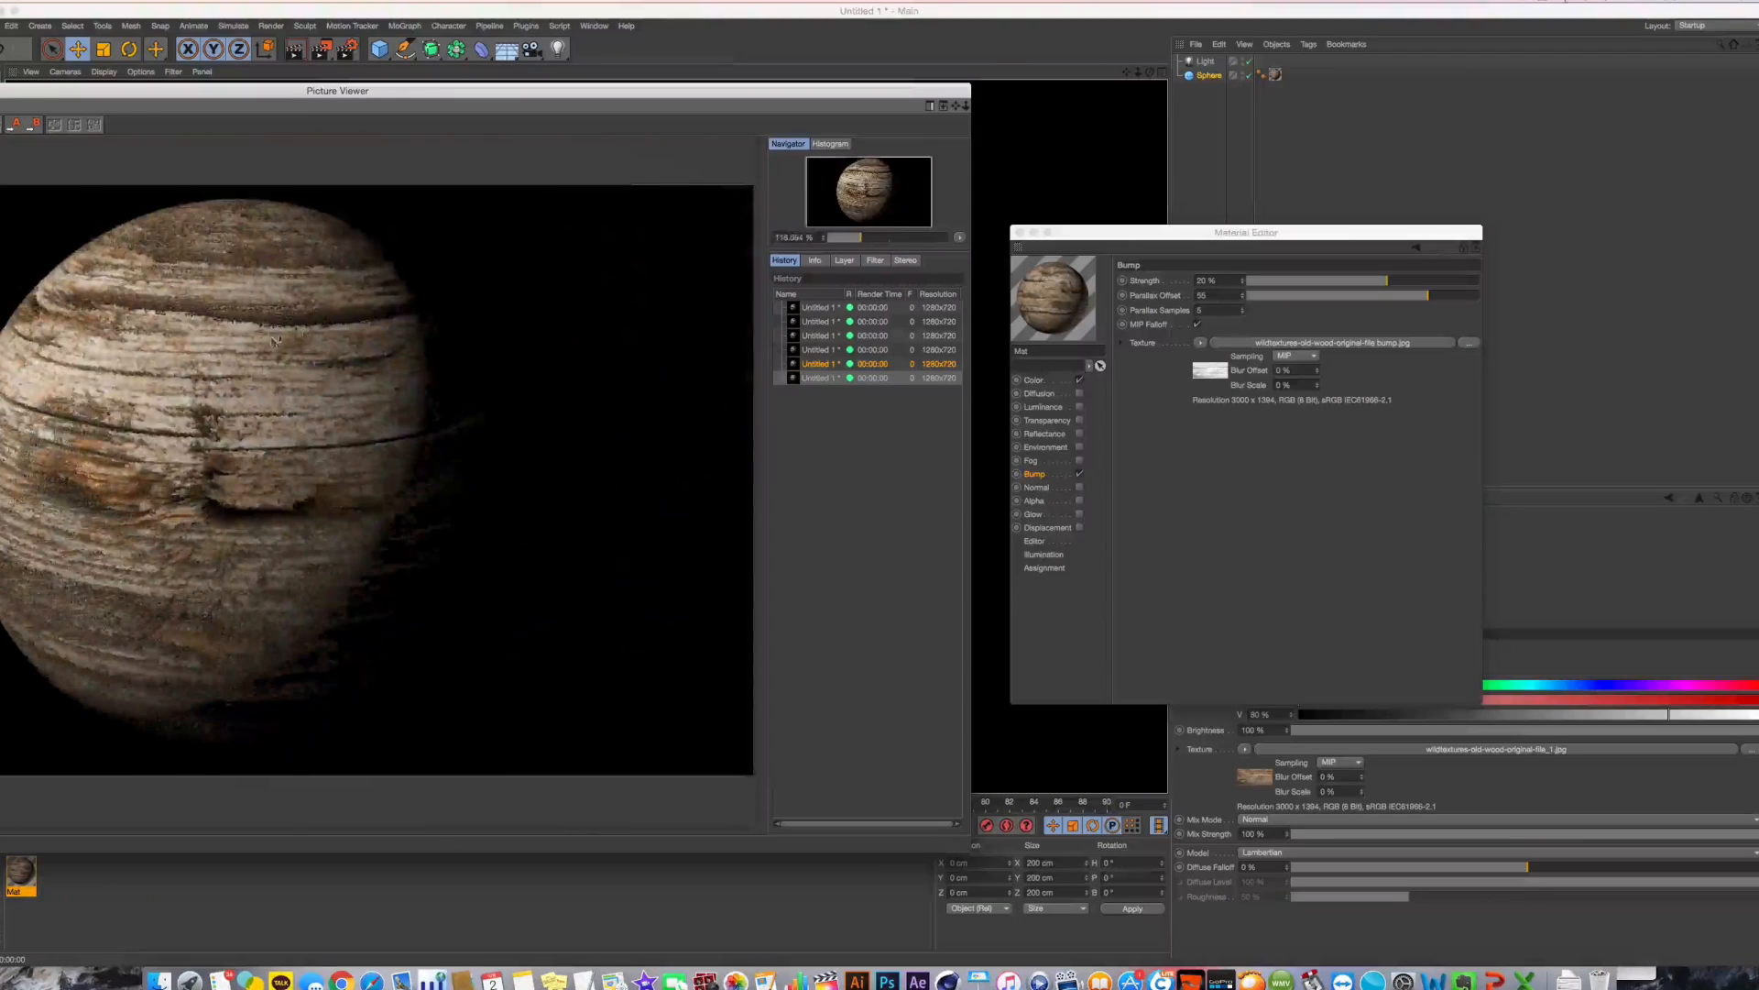
double_click(357, 108)
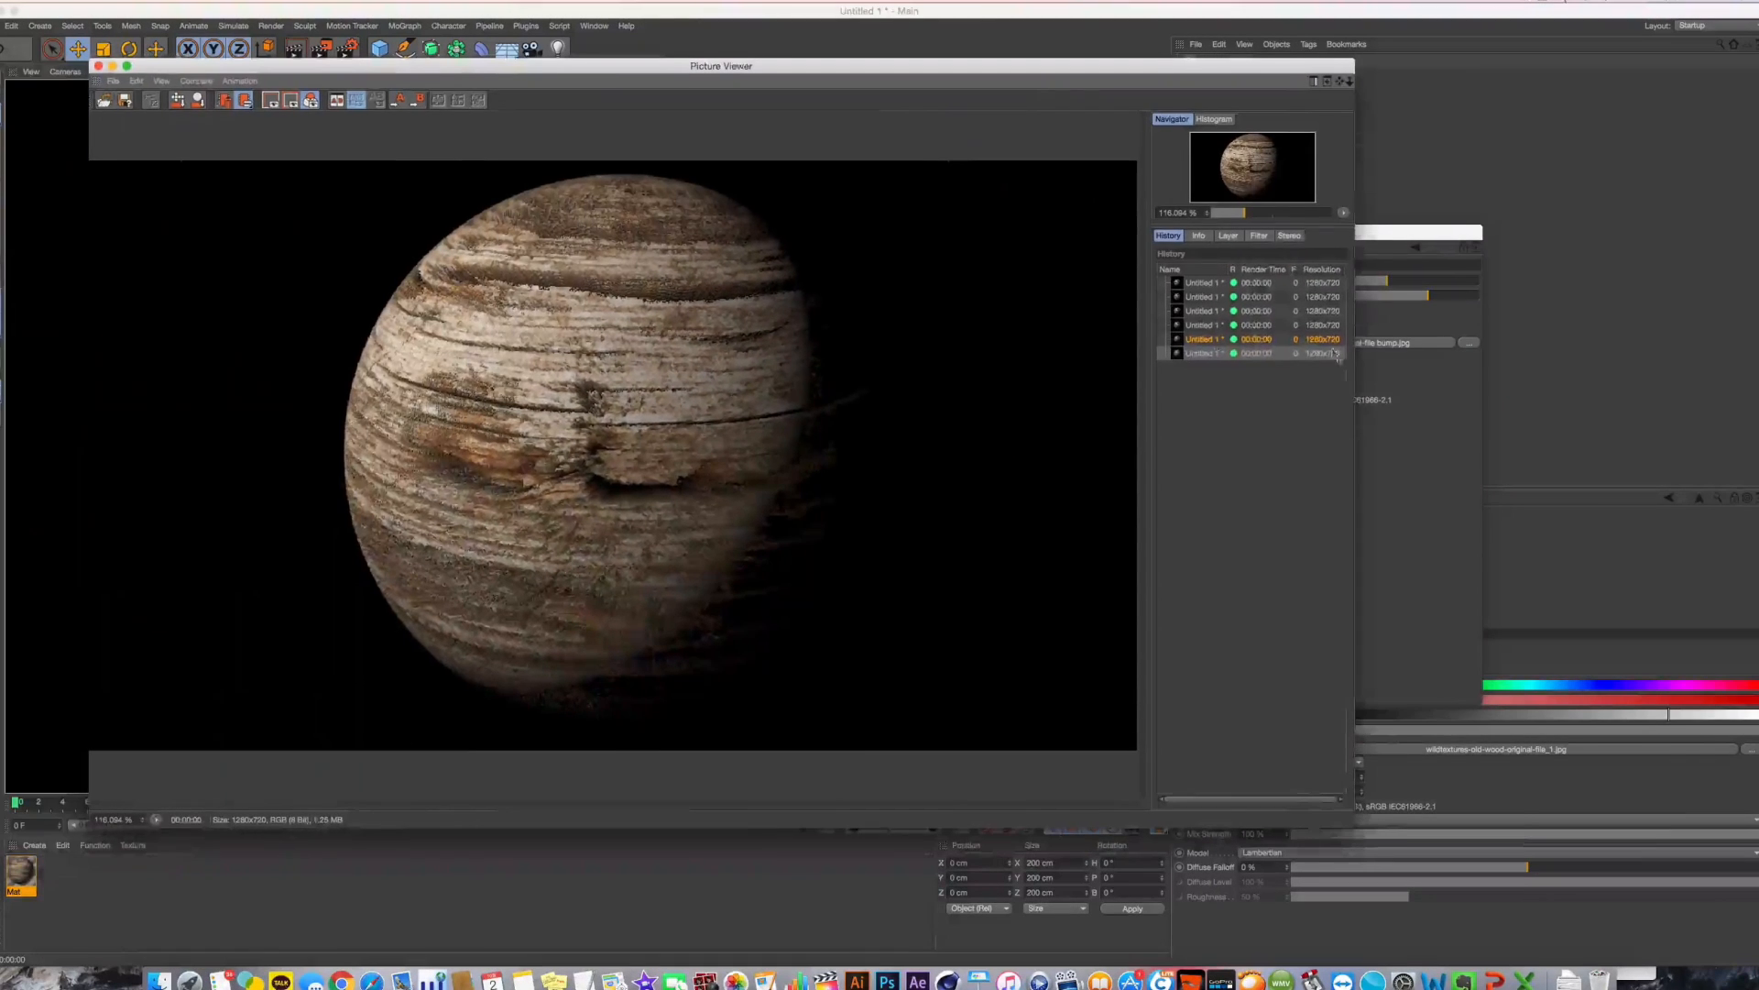
click(1290, 237)
drag(1291, 237, 1451, 217)
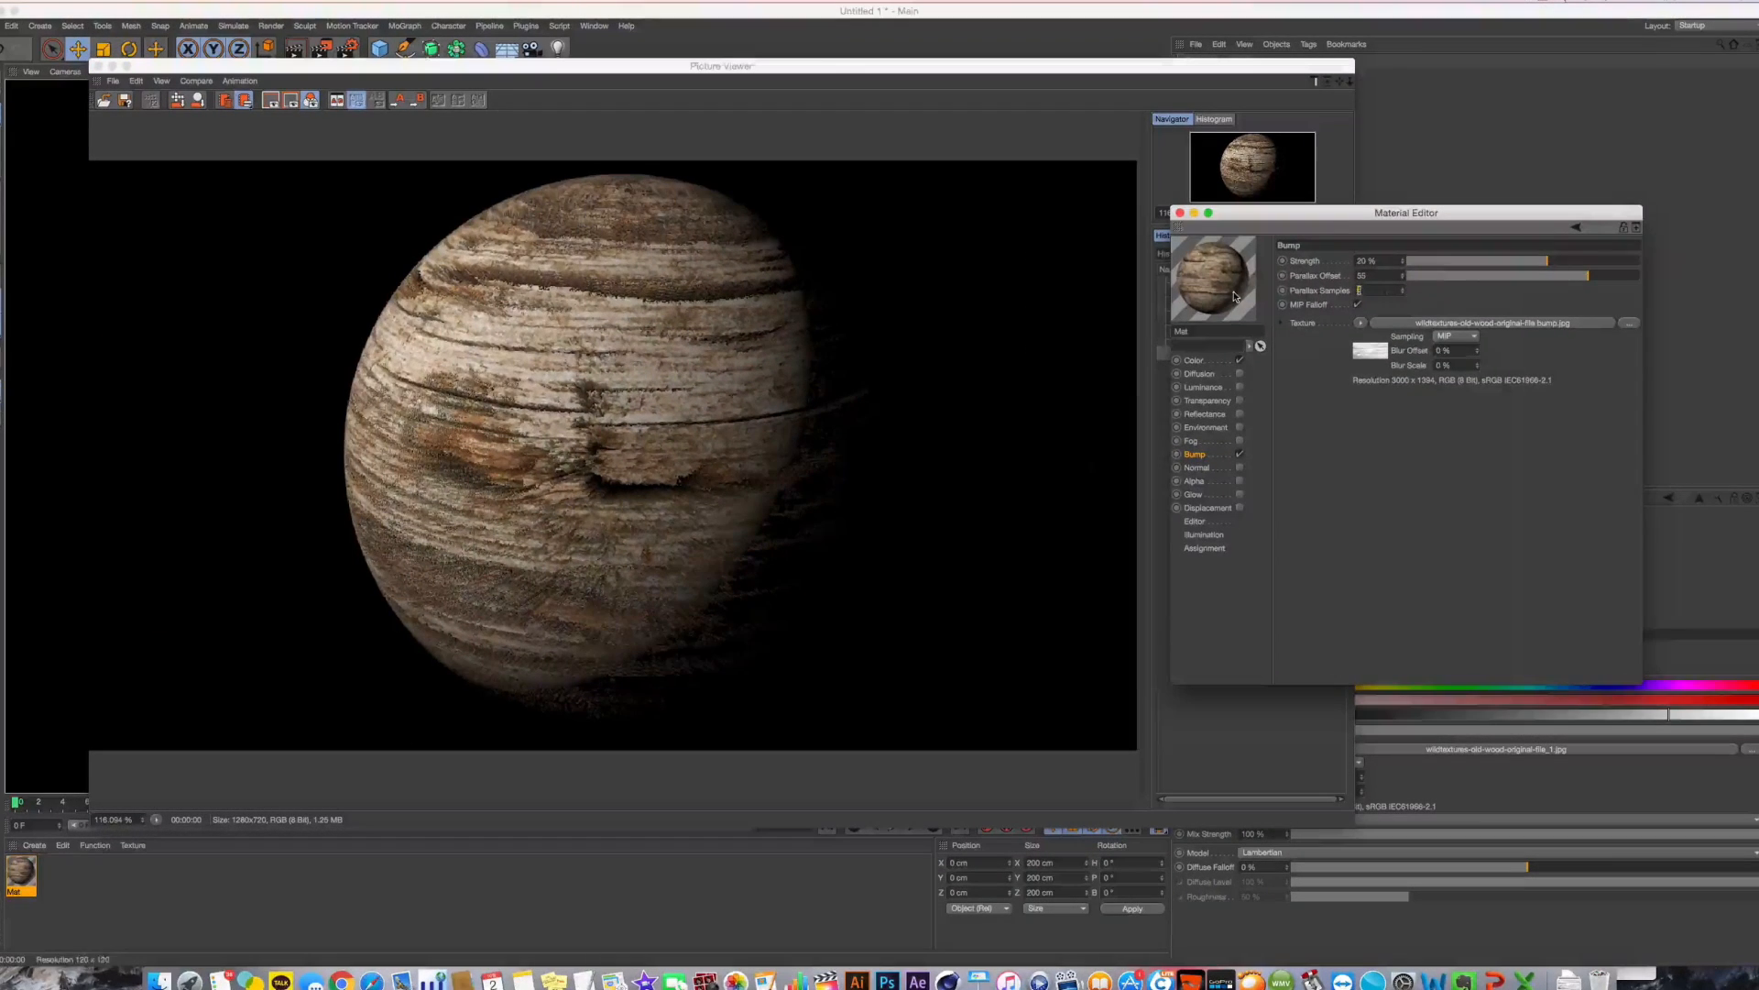
click(641, 464)
scroll(637, 466, up, 4)
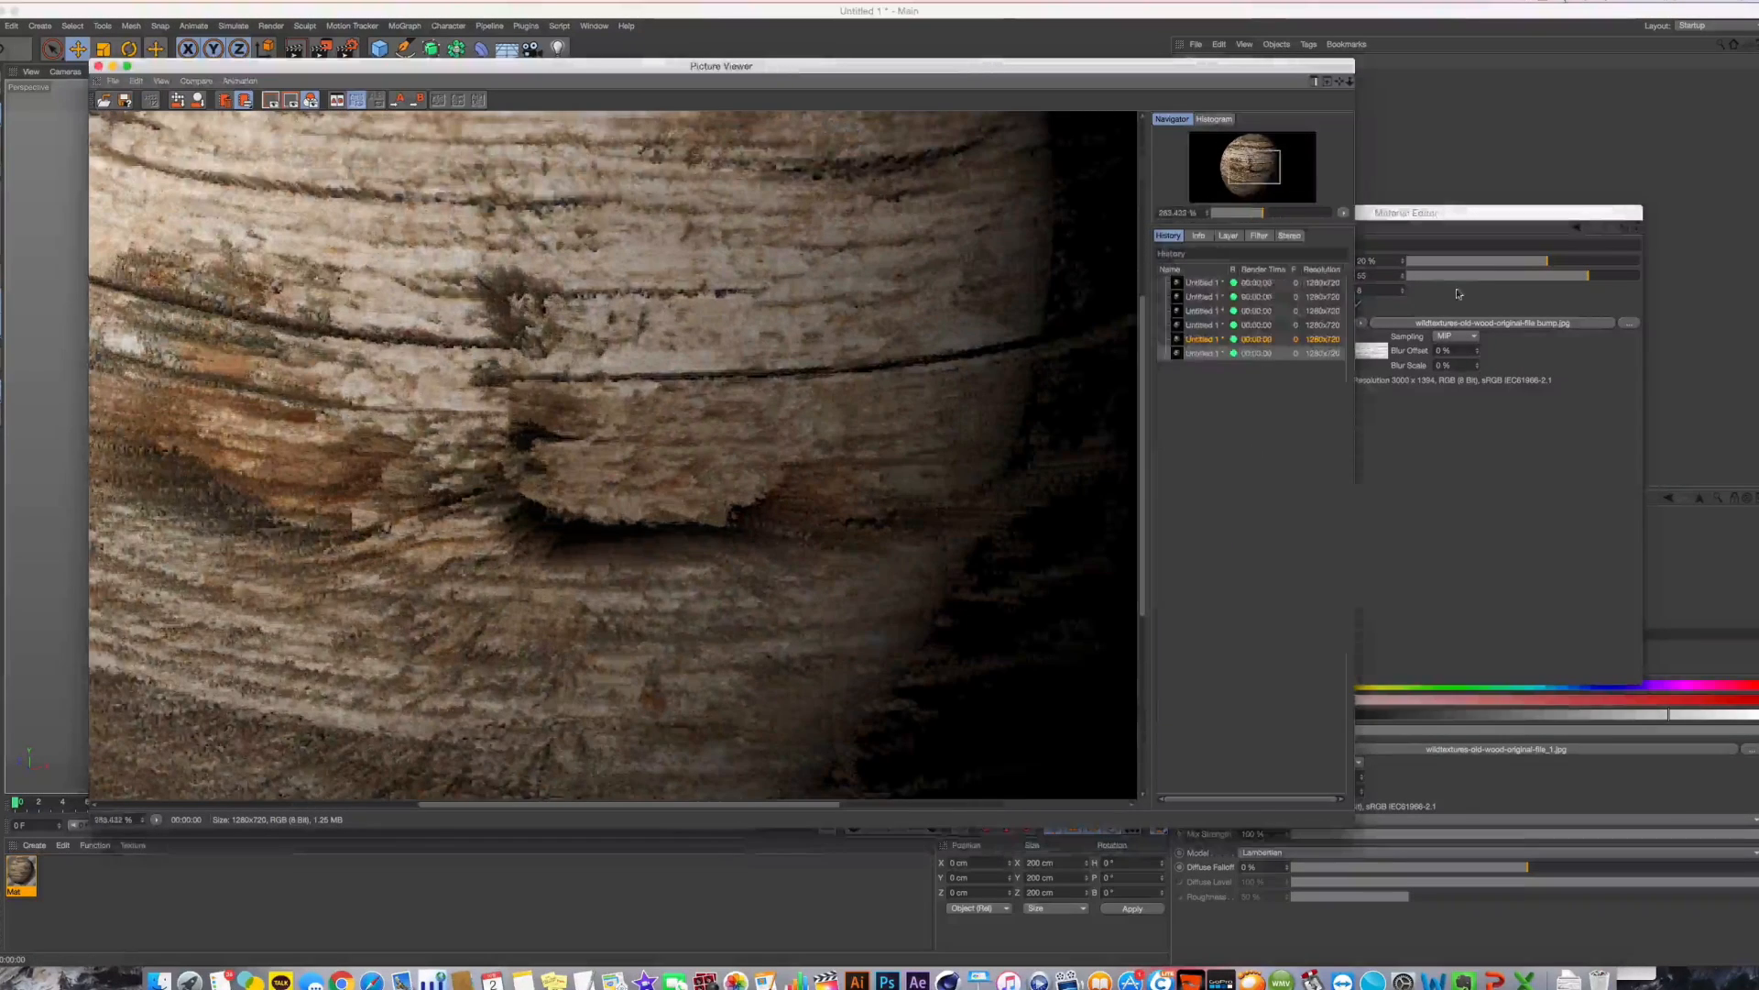
Reset the Parallax Offset to 0 and render the sphere to the Picture Viewer
click(1418, 282)
drag(1382, 277, 1268, 276)
text(0)
key(Return)
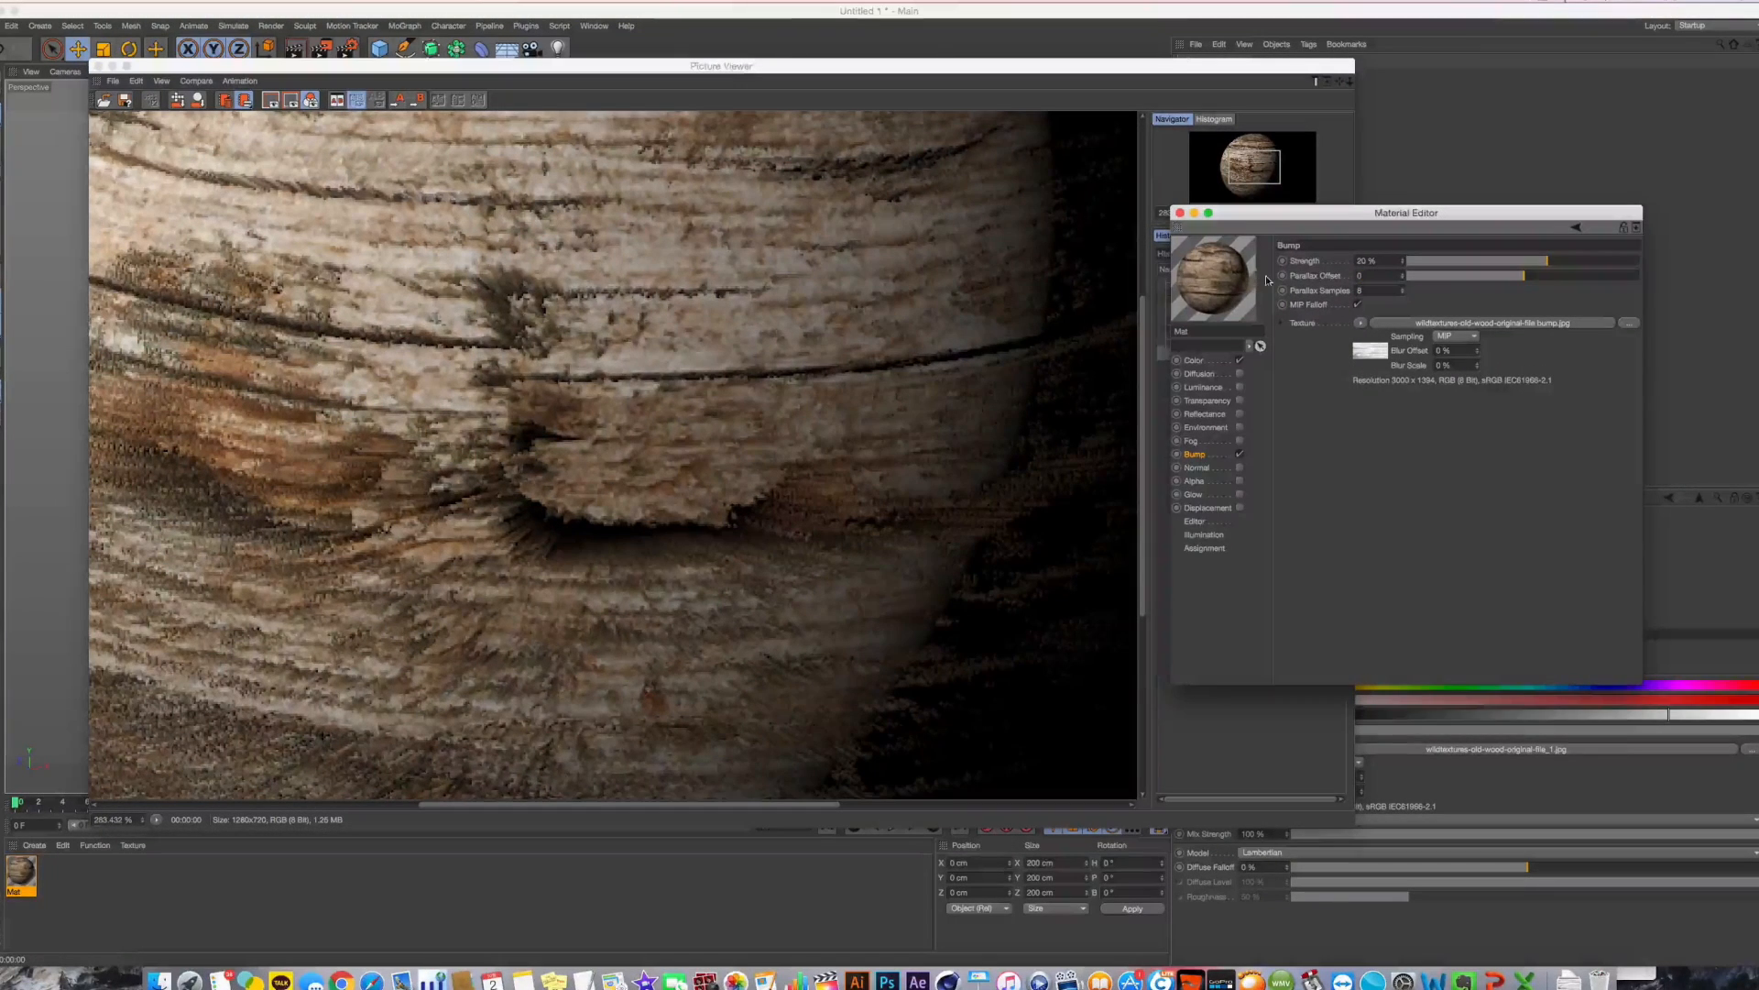
key(shift+r)
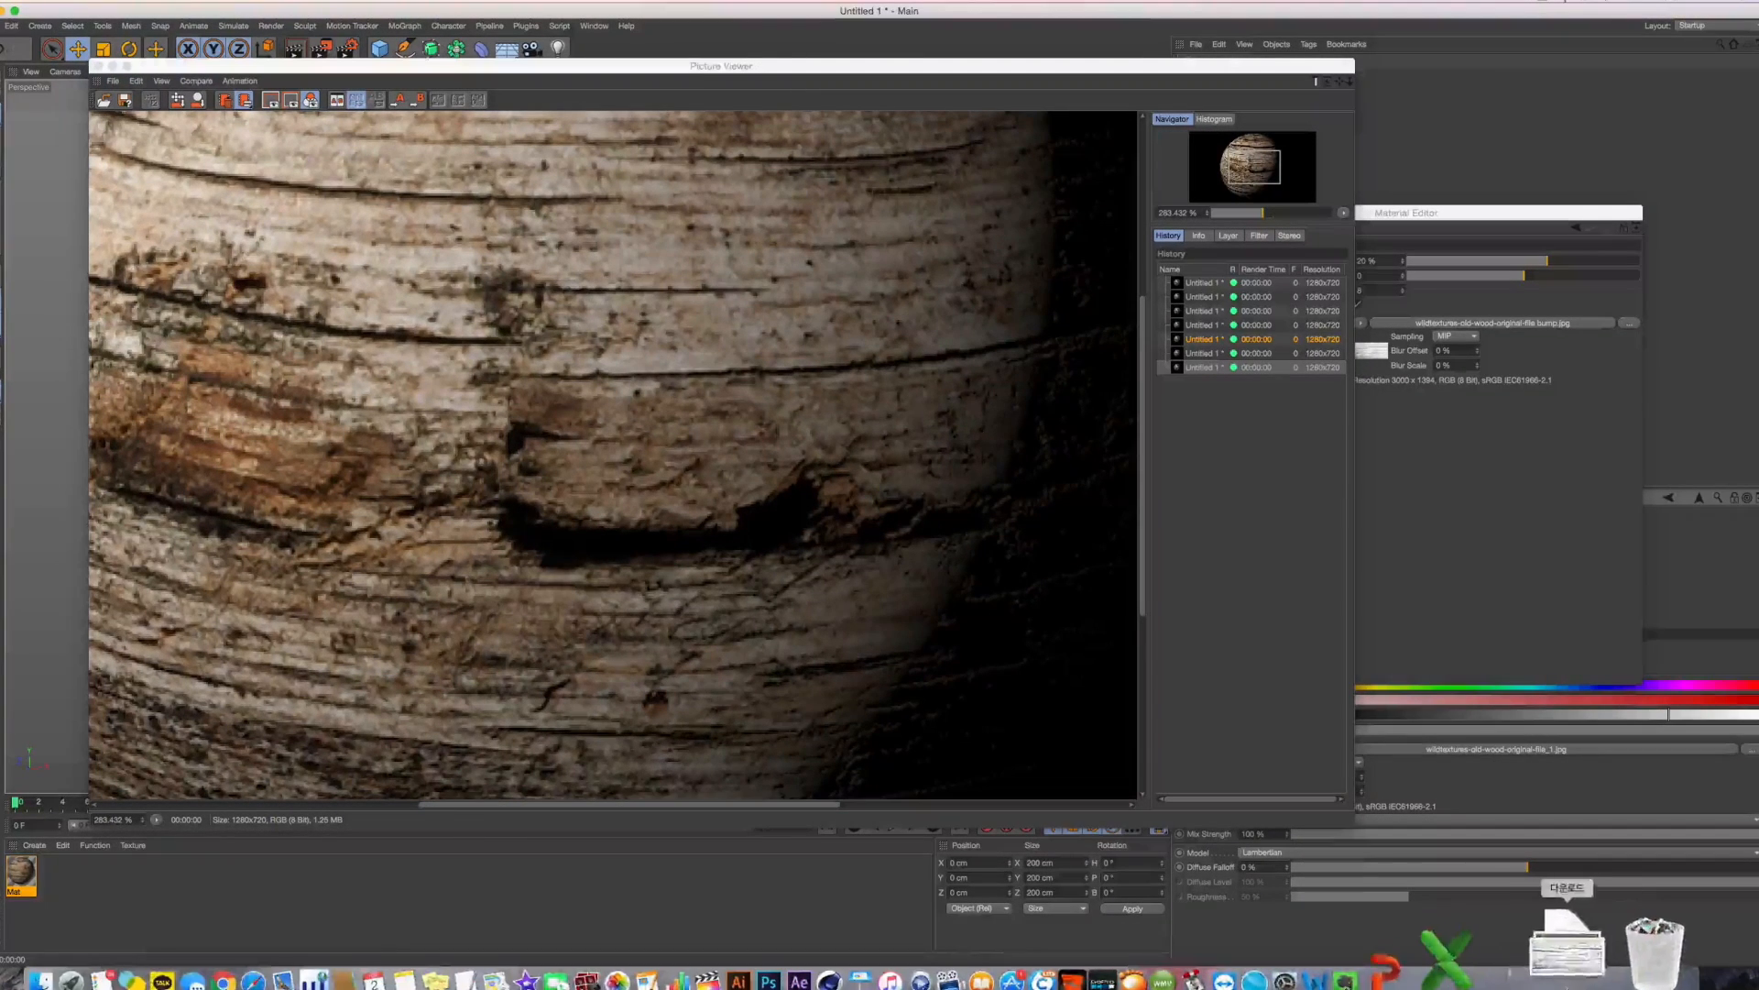
Preview the black-and-white wood bump image from the Downloads folder in Finder and return to Cinema 4D
click(1567, 948)
click(1610, 733)
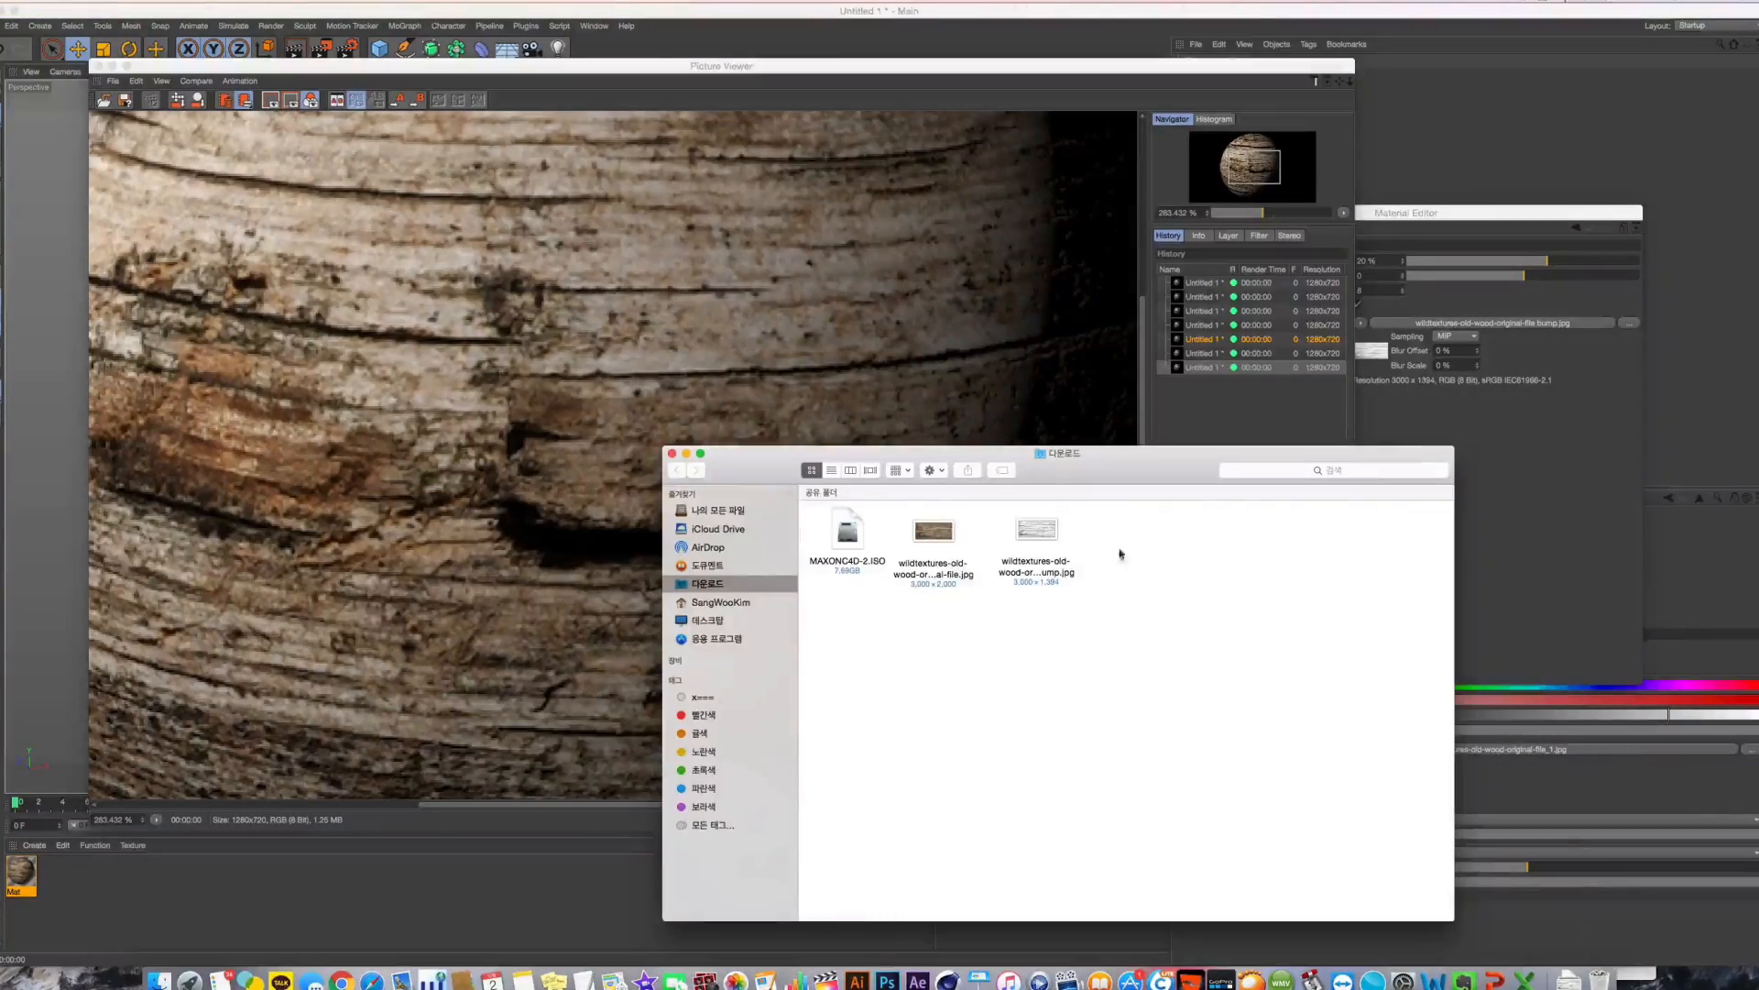
click(1037, 537)
key(space)
key(space)
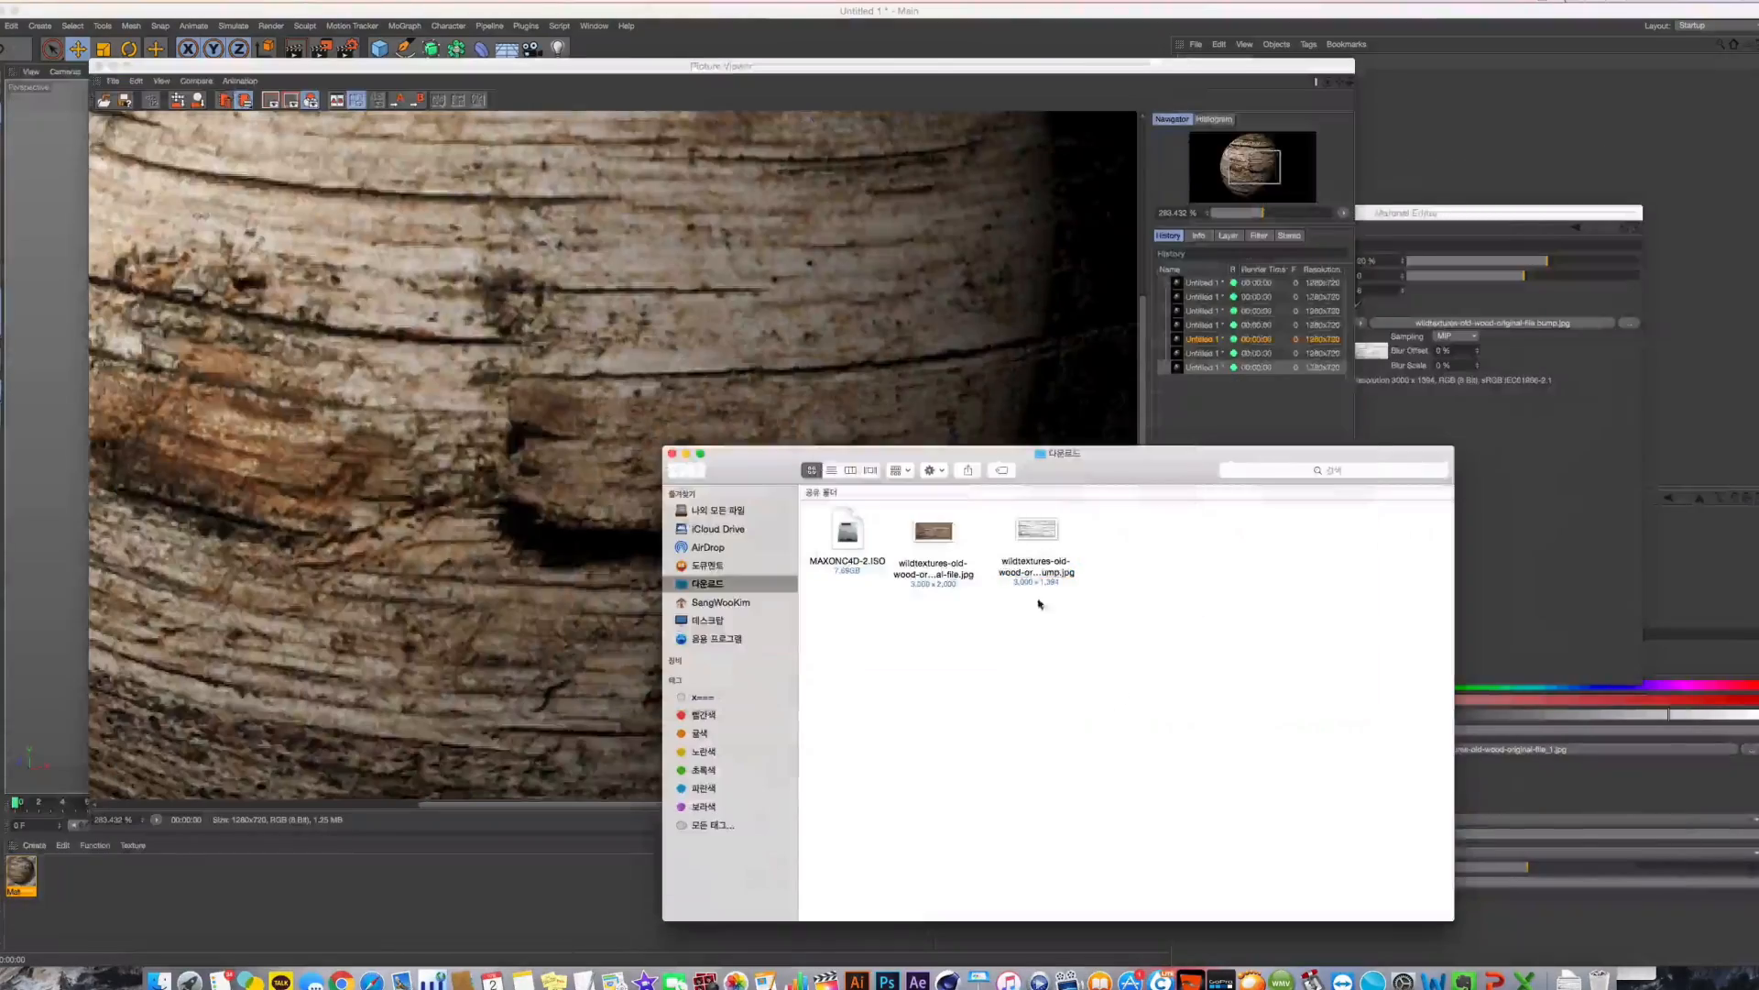
click(1021, 412)
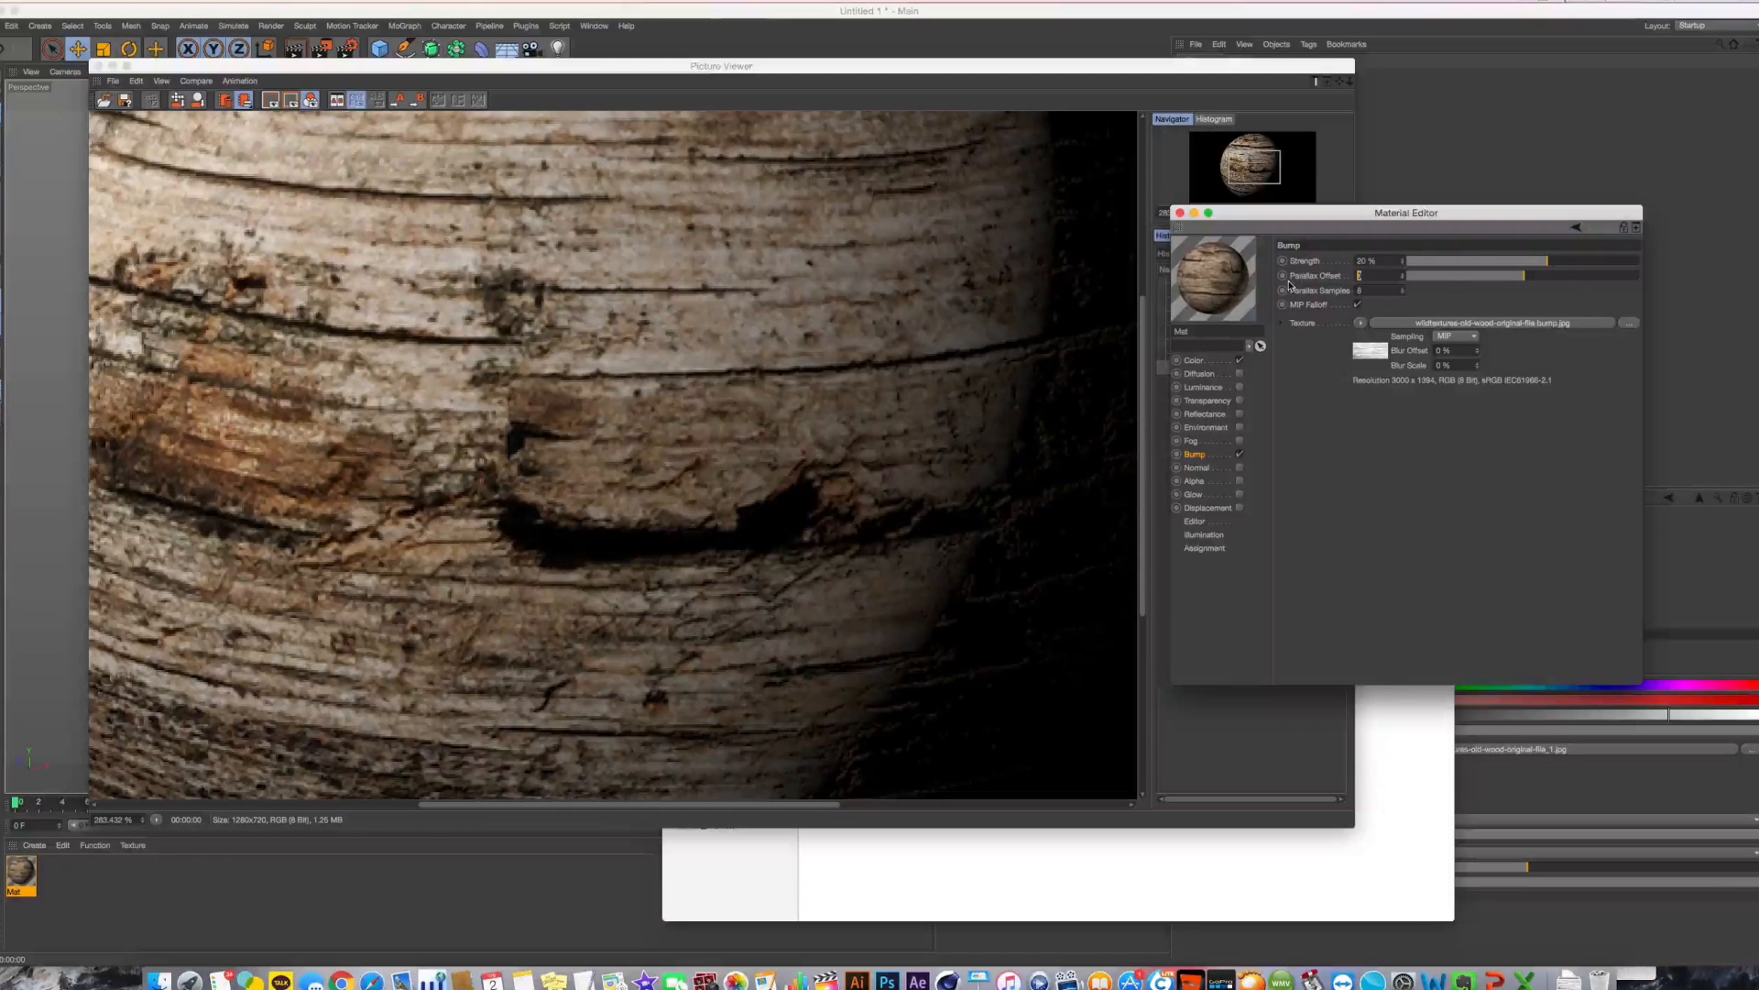
Set the Parallax Offset to 20 and render the sphere to the Picture Viewer
text(20)
key(Return)
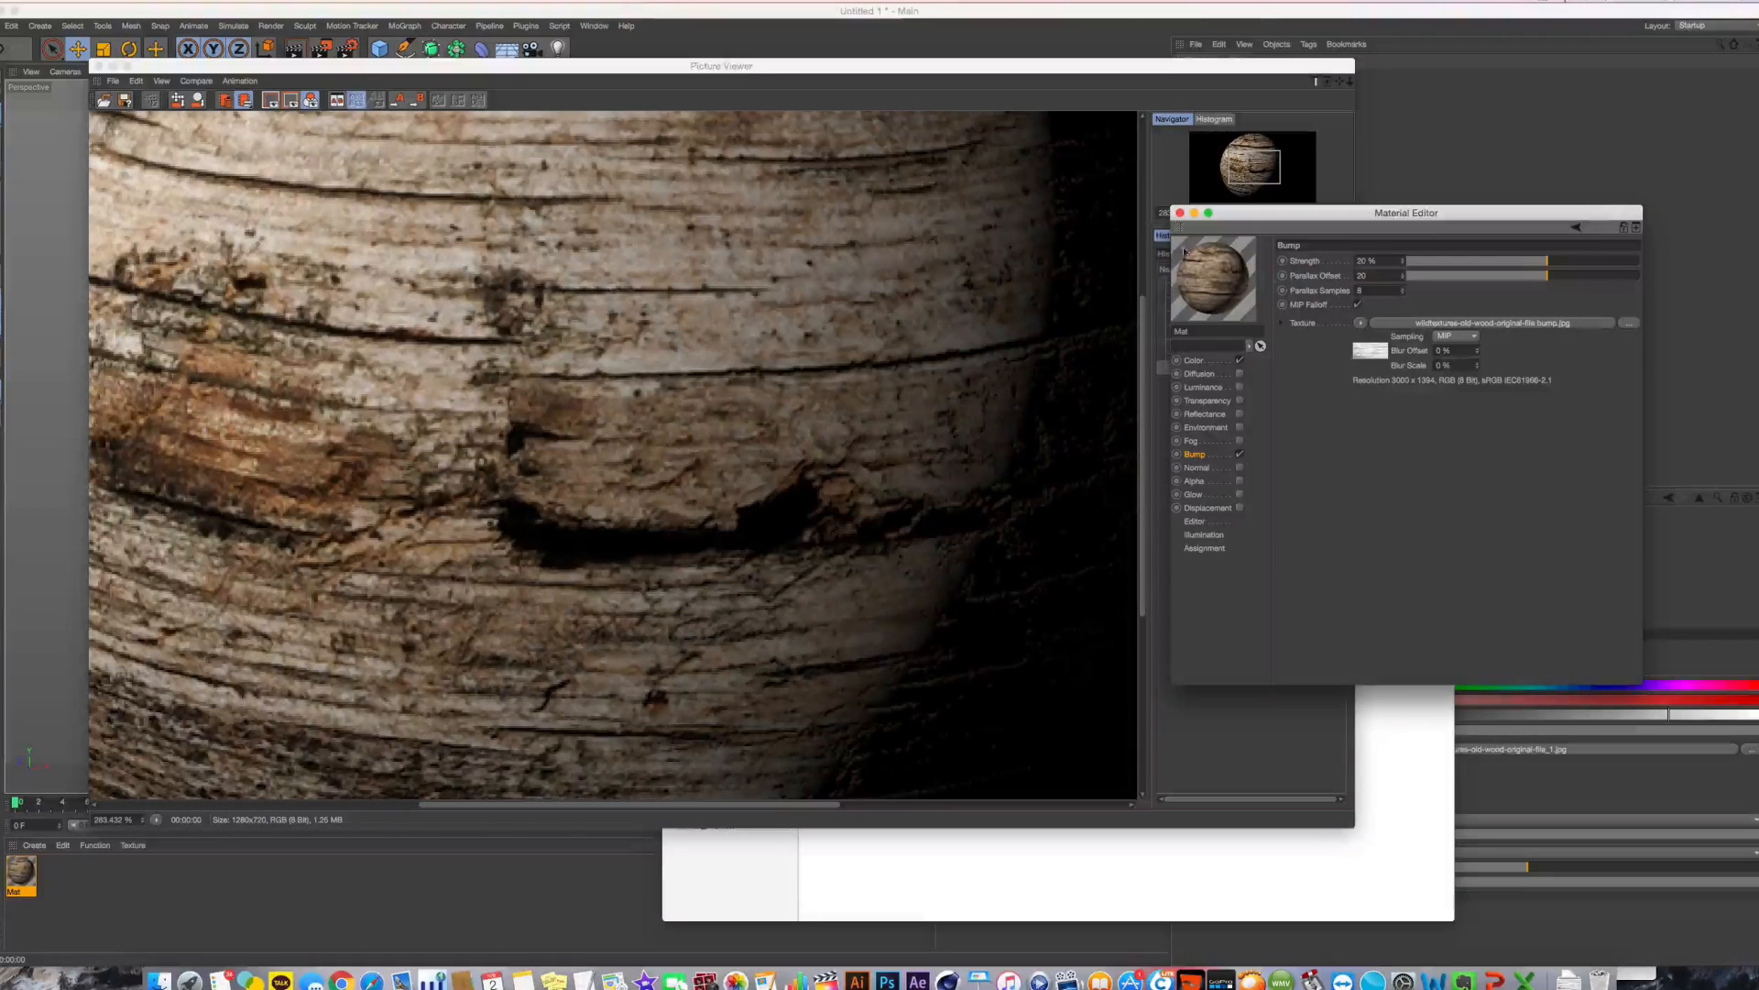
click(640, 309)
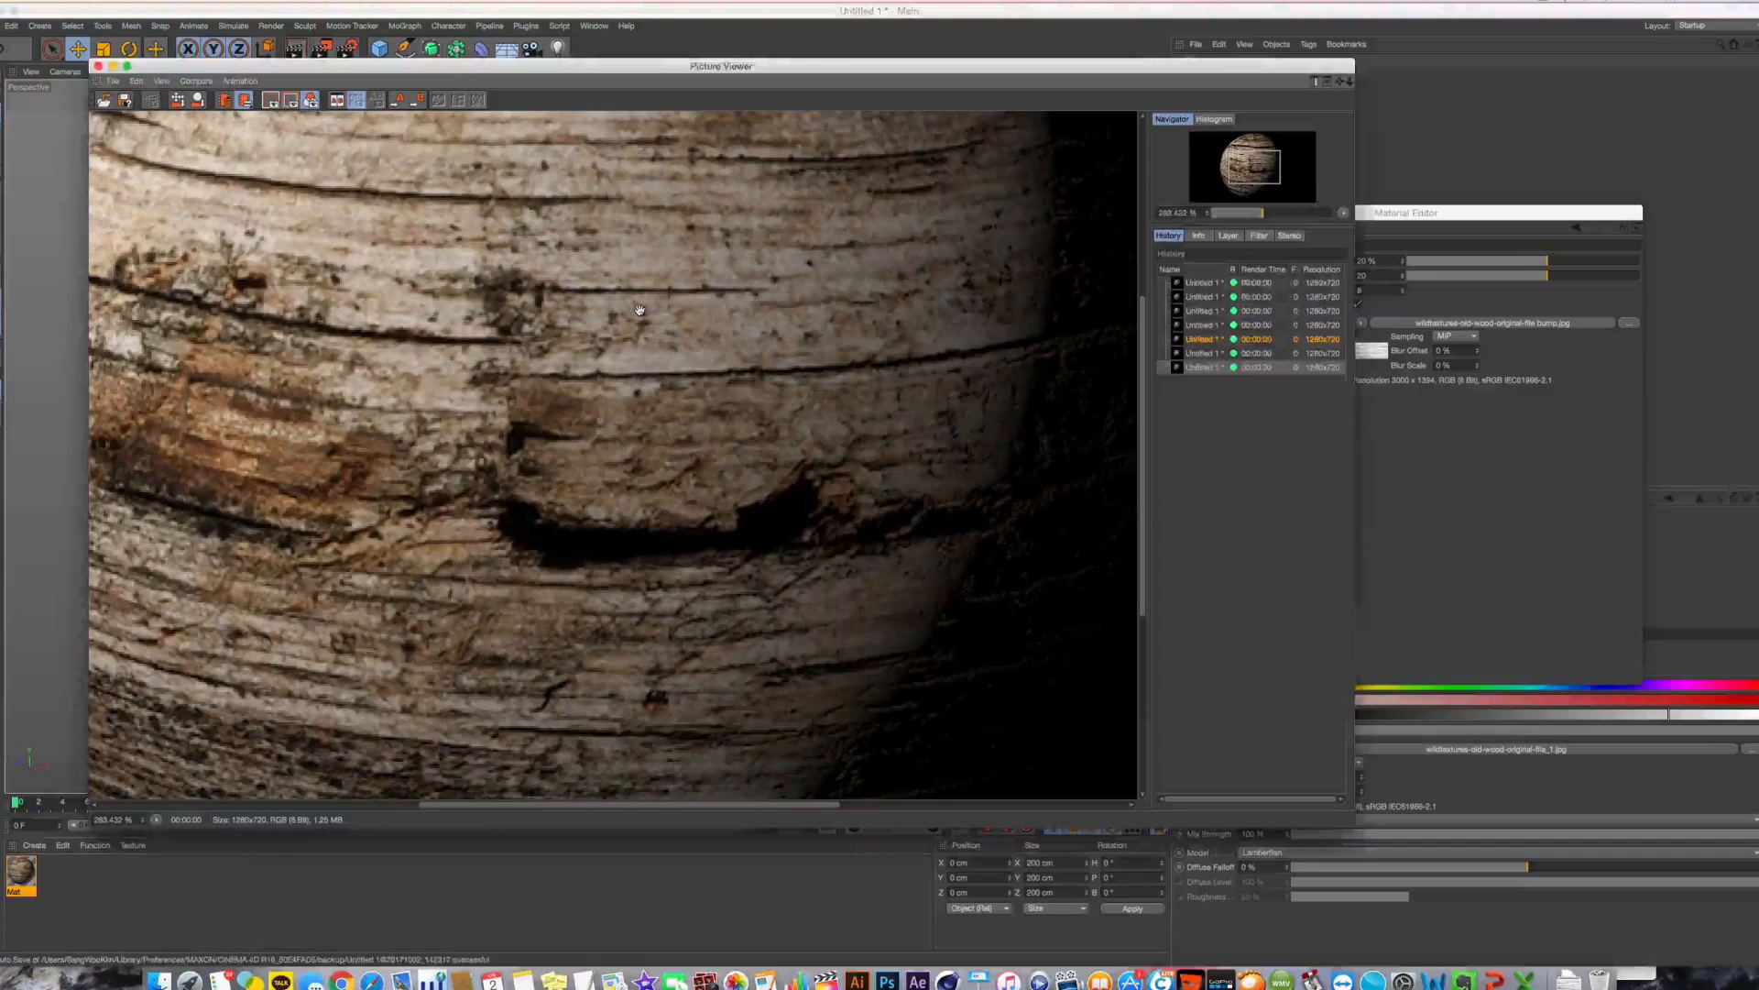
key(shift+r)
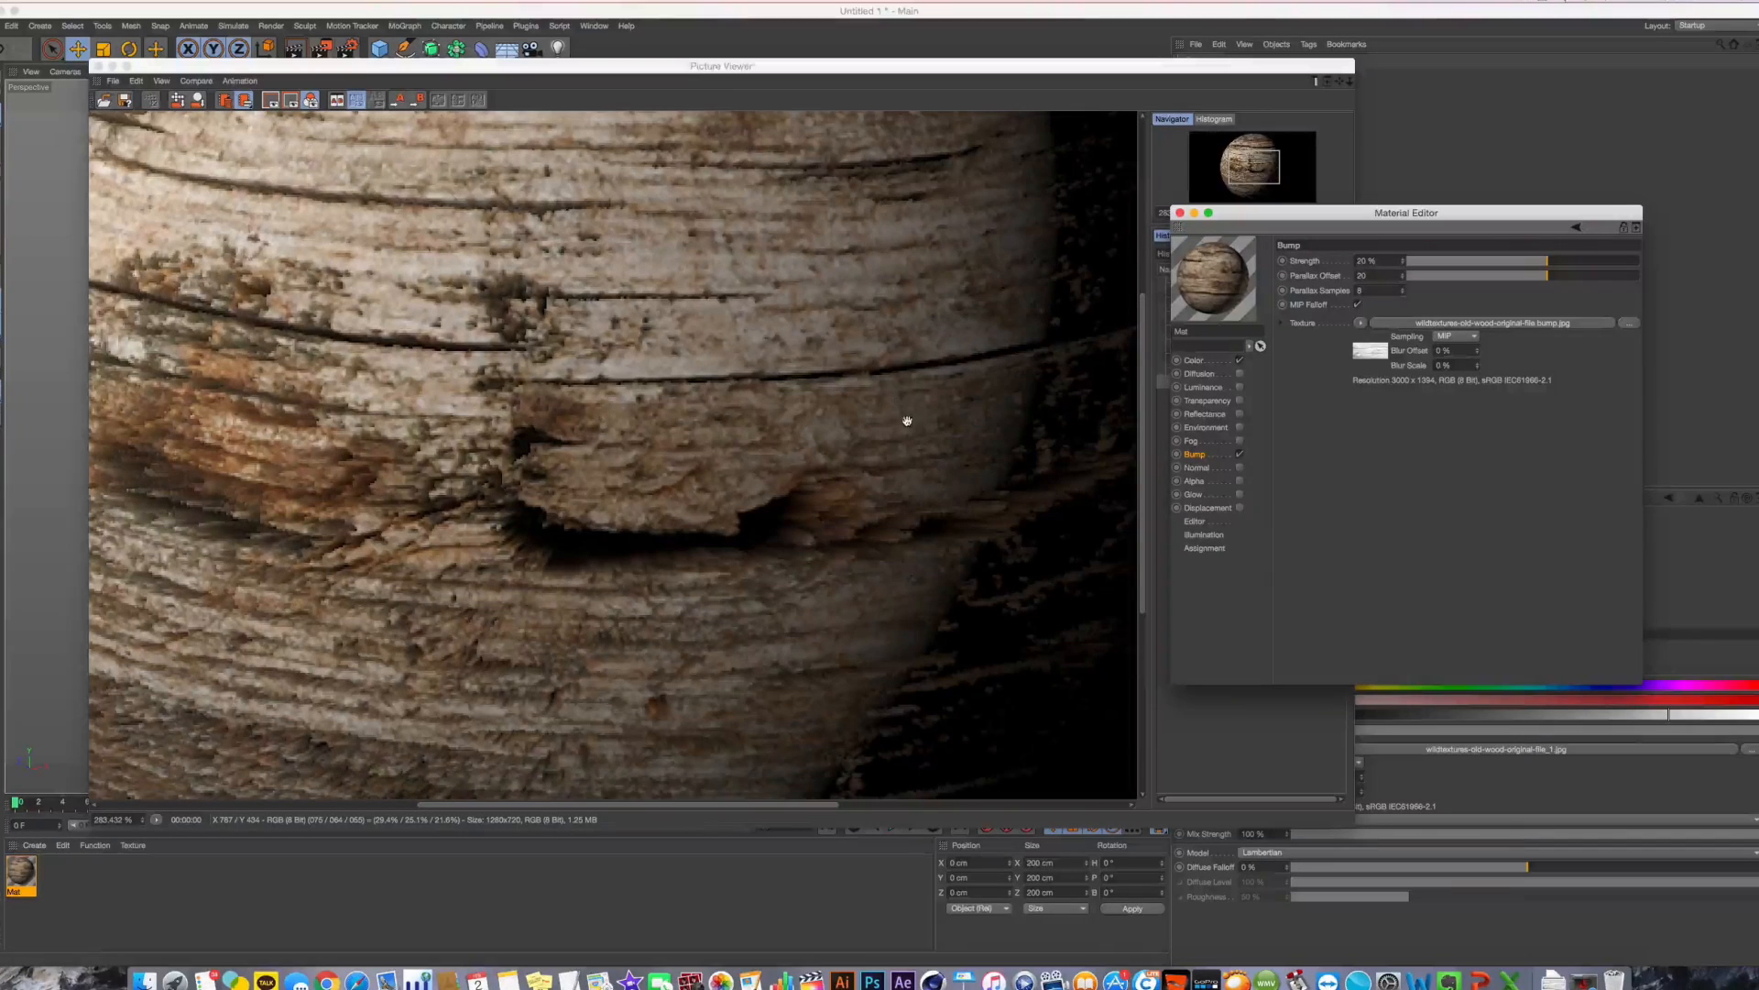
Move the Picture Viewer aside and render the viewport from several close-up angles to examine the parallax relief around the crack
drag(343, 73, 1020, 256)
click(280, 380)
alt+drag(508, 418, 623, 418)
scroll(605, 426, up, 5)
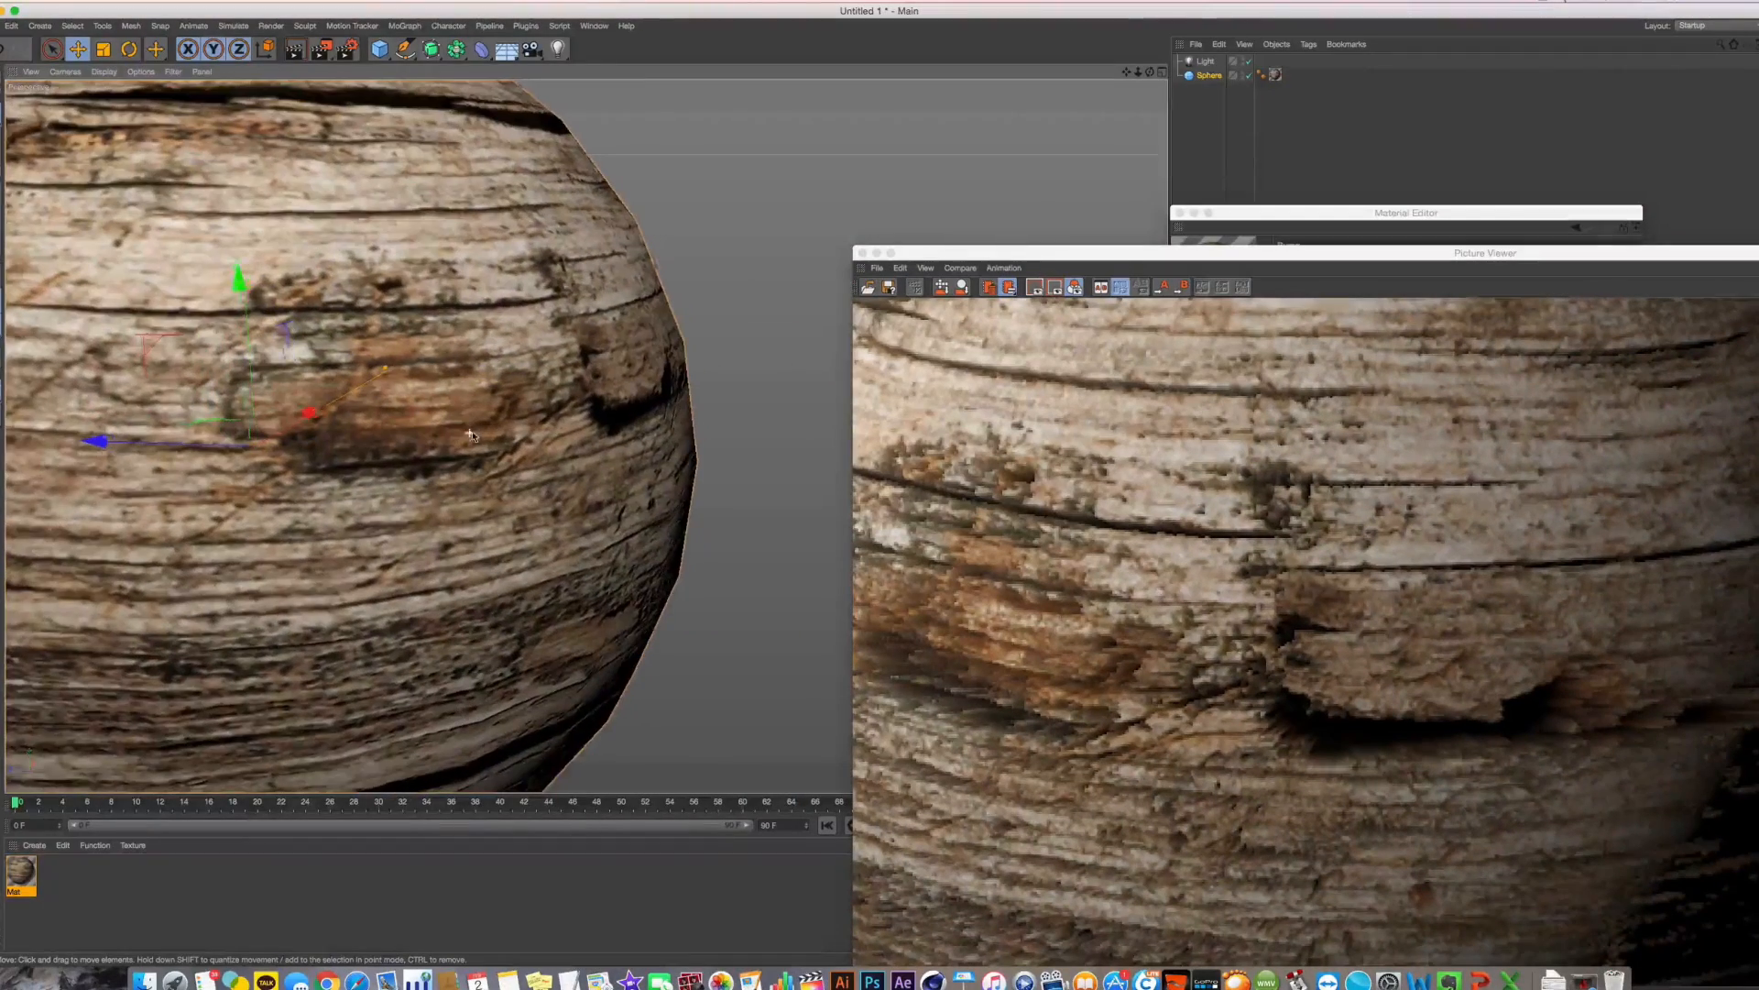
key(ctrl+r)
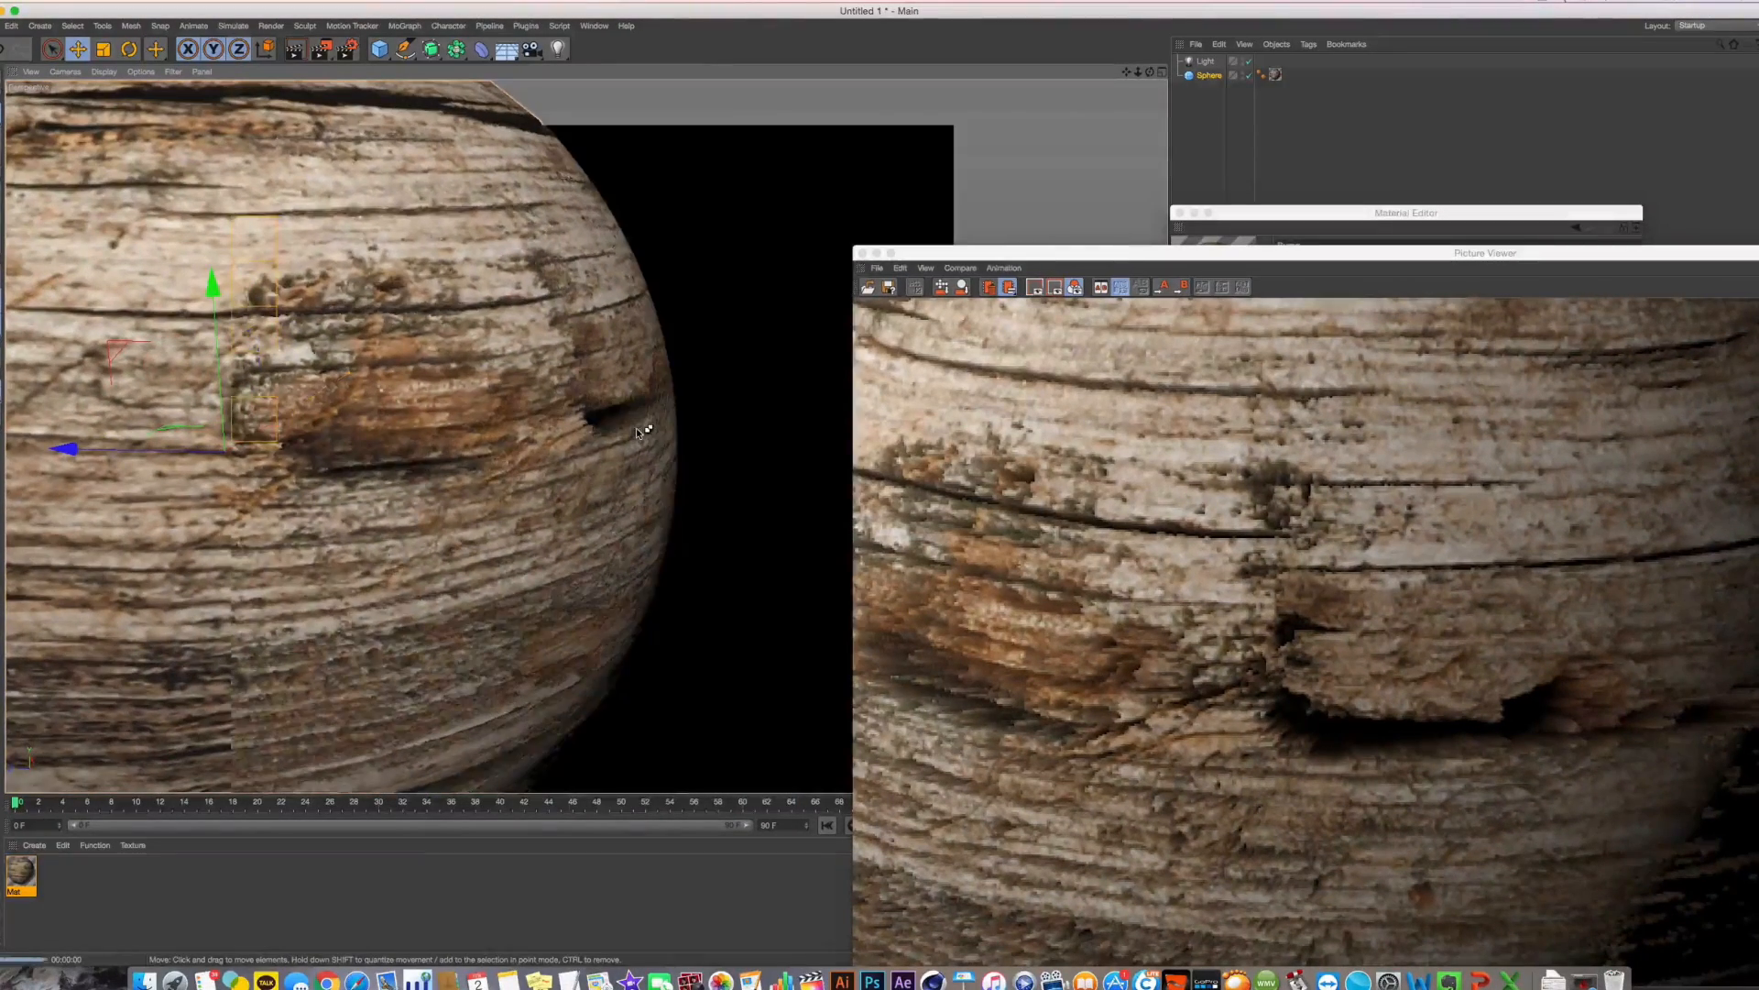
mouse_move(677, 465)
alt+mouse_down()
mouse_move(419, 462)
mouse_move(491, 337)
alt+mouse_up()
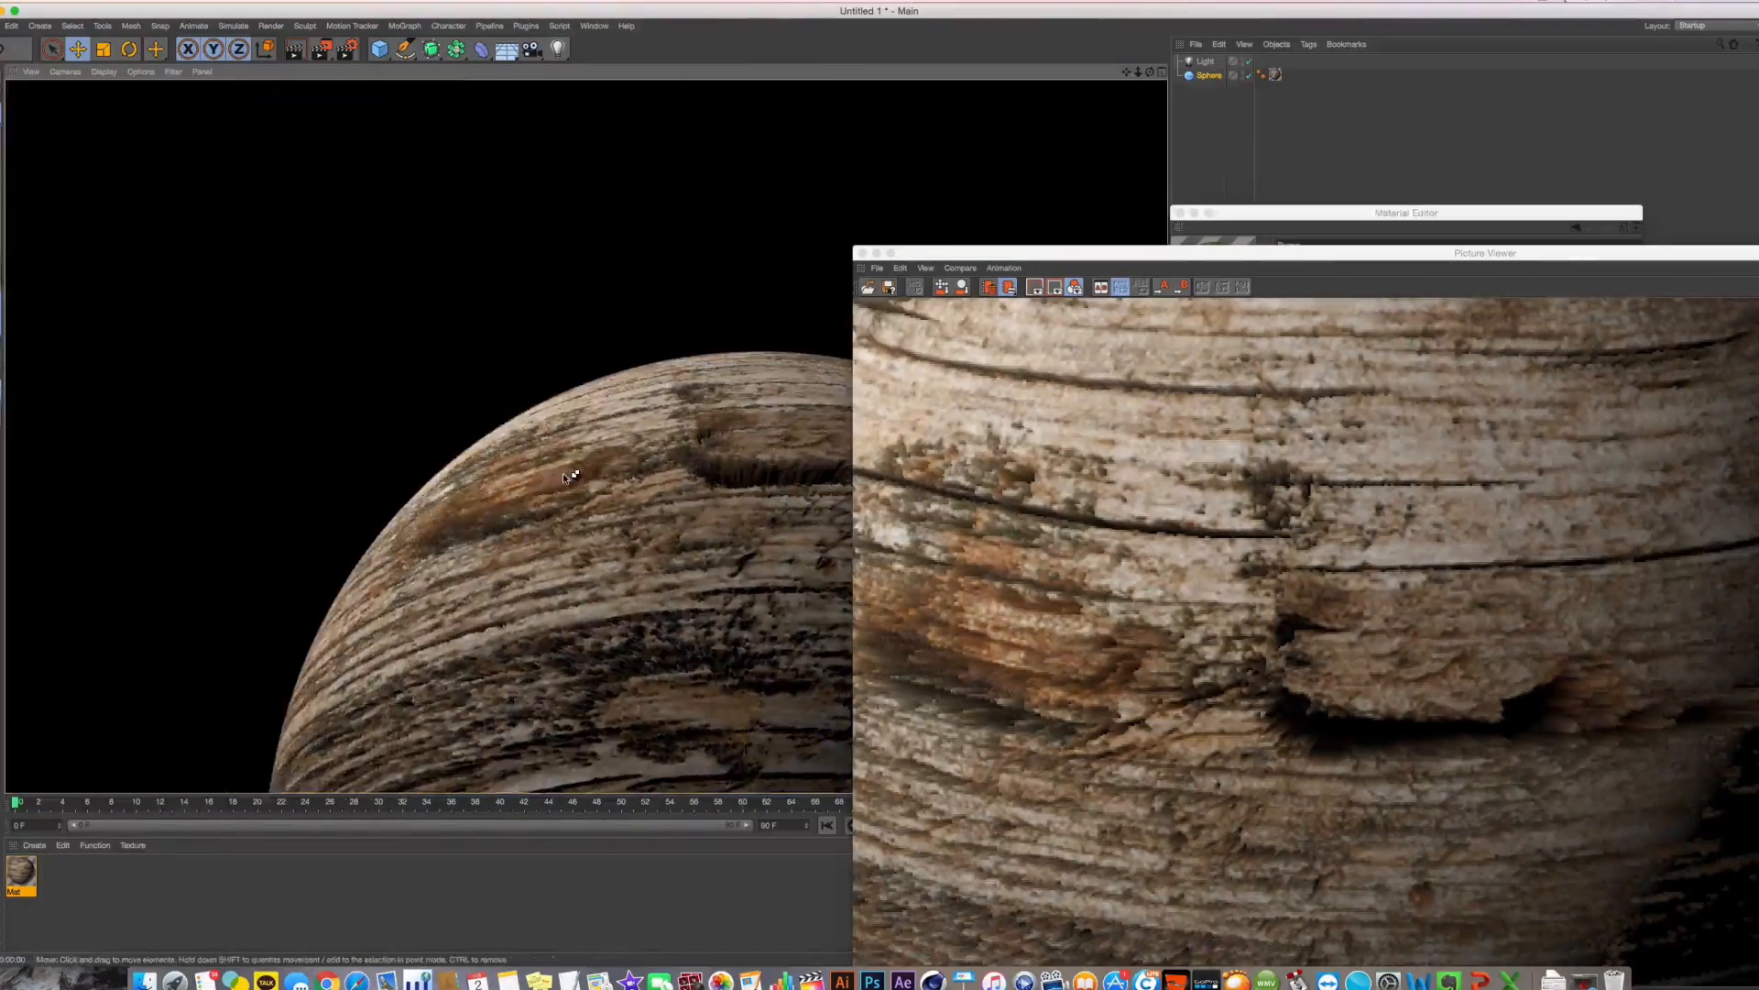
key(ctrl+r)
mouse_move(722, 466)
alt+mouse_down()
mouse_move(582, 564)
mouse_move(587, 444)
alt+mouse_up()
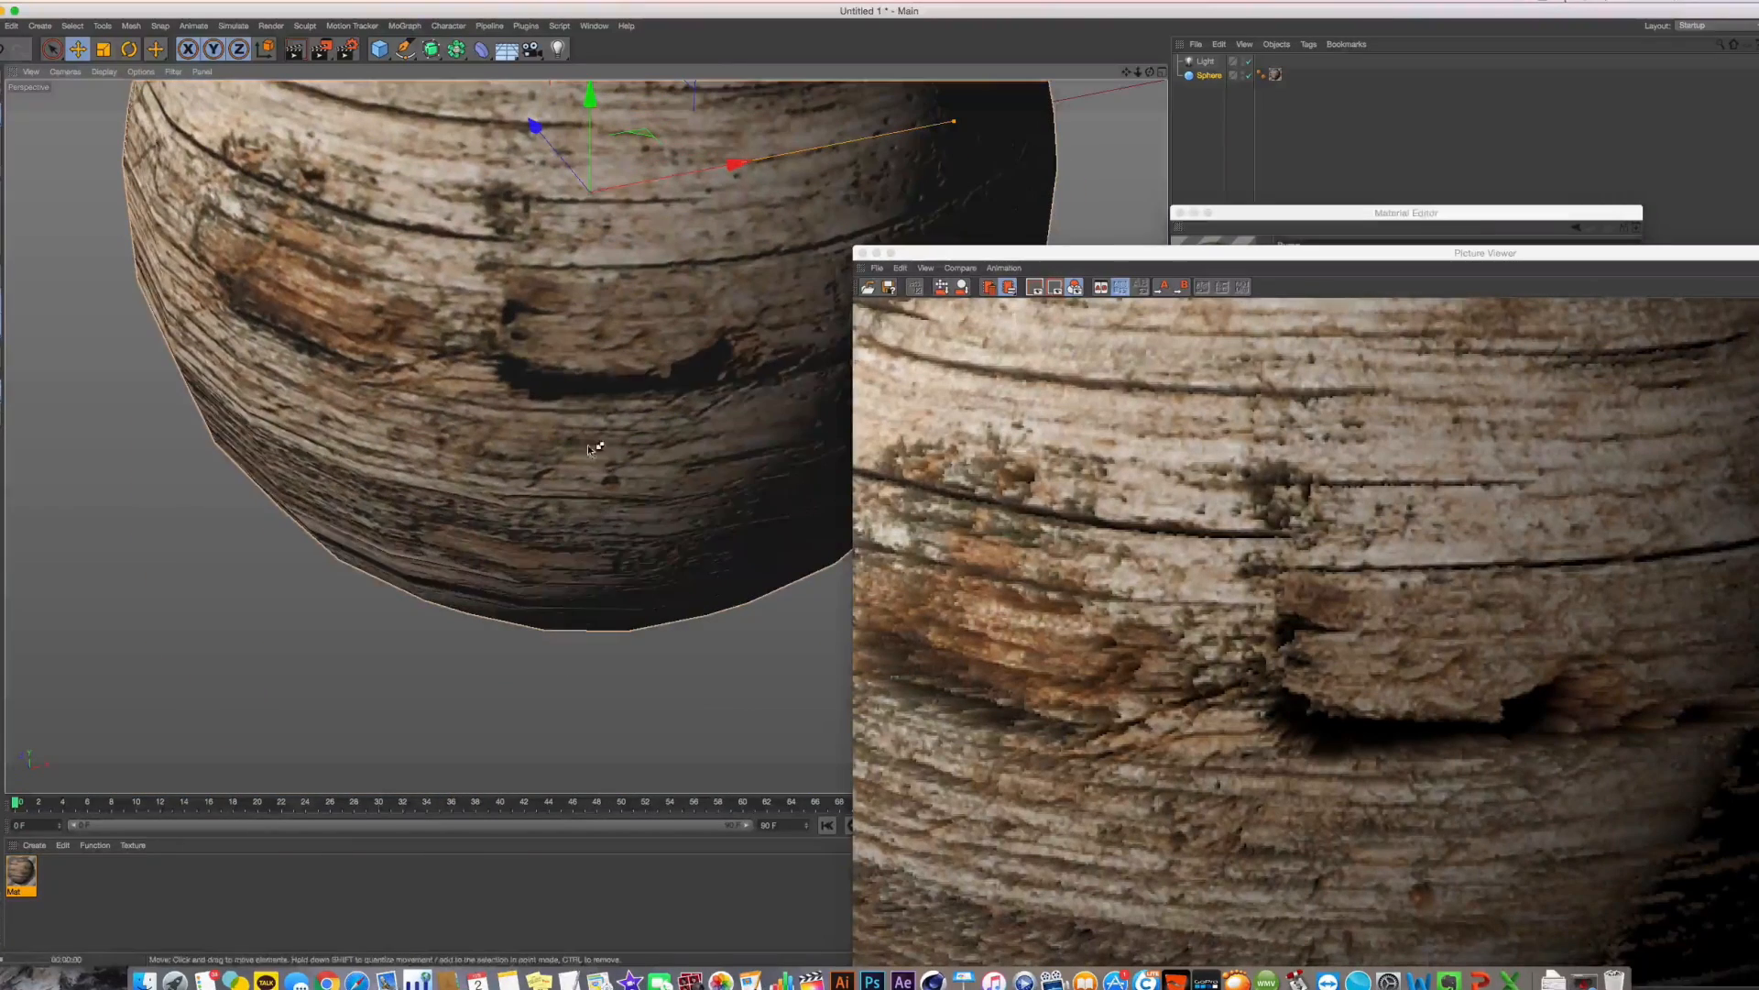
key(ctrl+r)
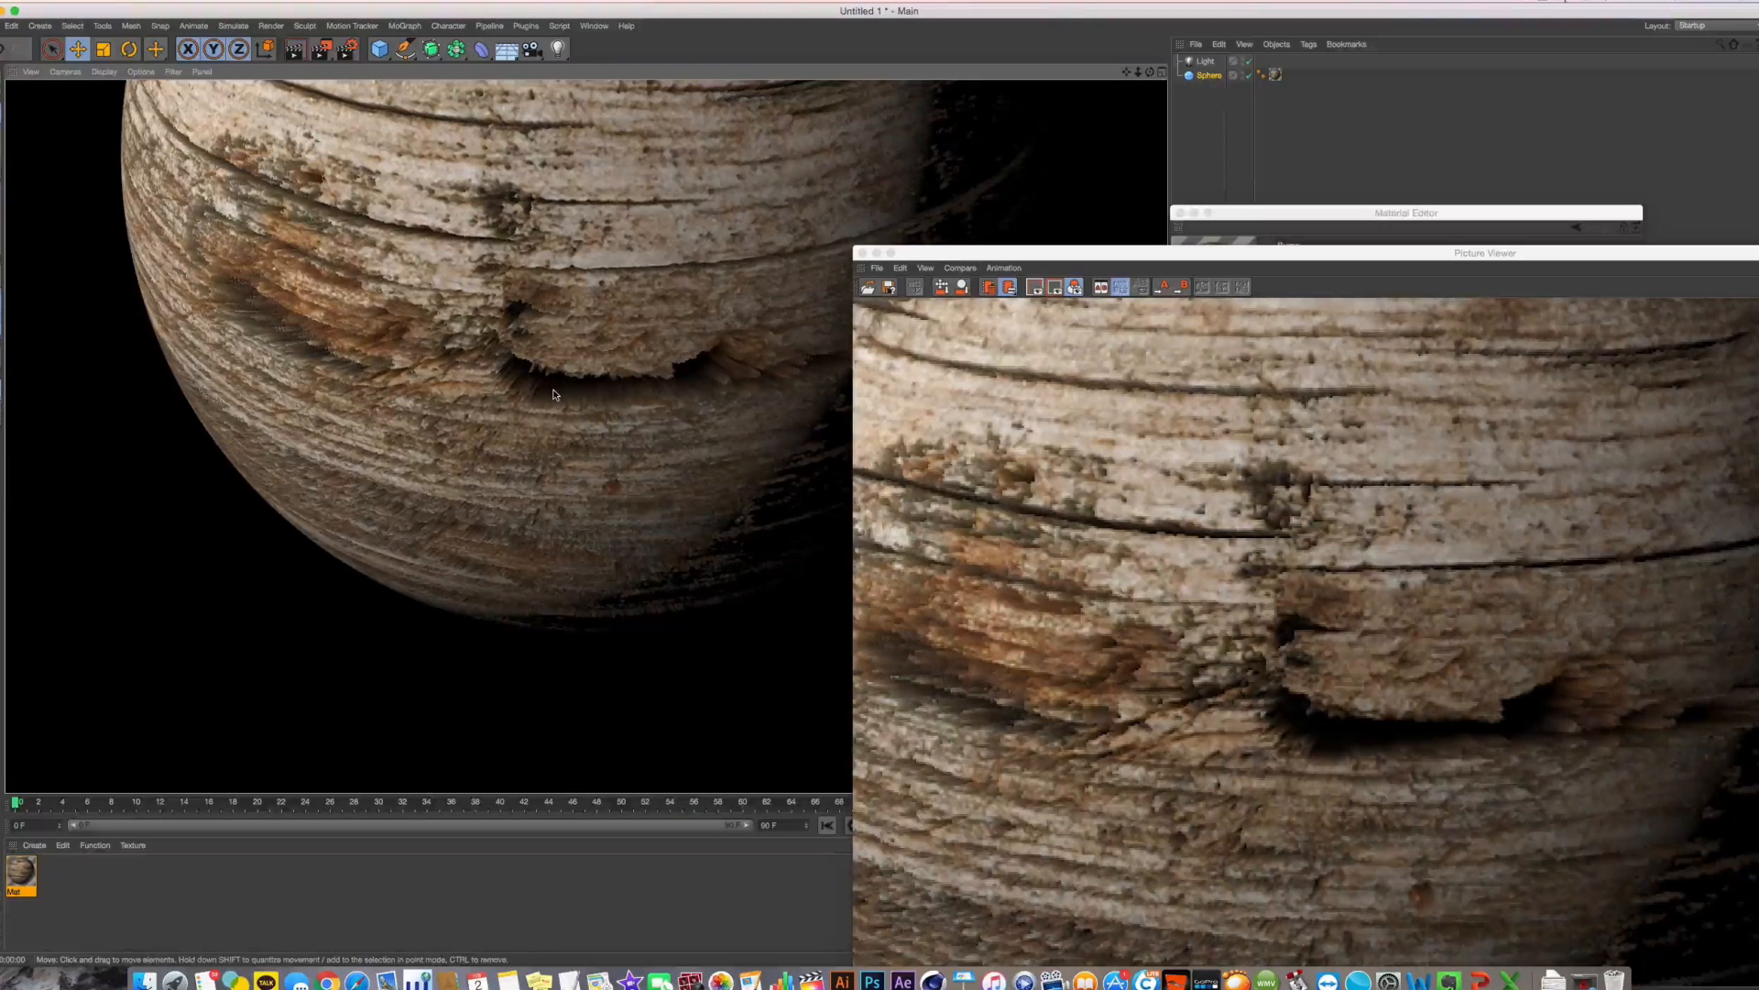
Close the Picture Viewer and place the Material Editor beside the rendered sphere
drag(1255, 253, 551, 451)
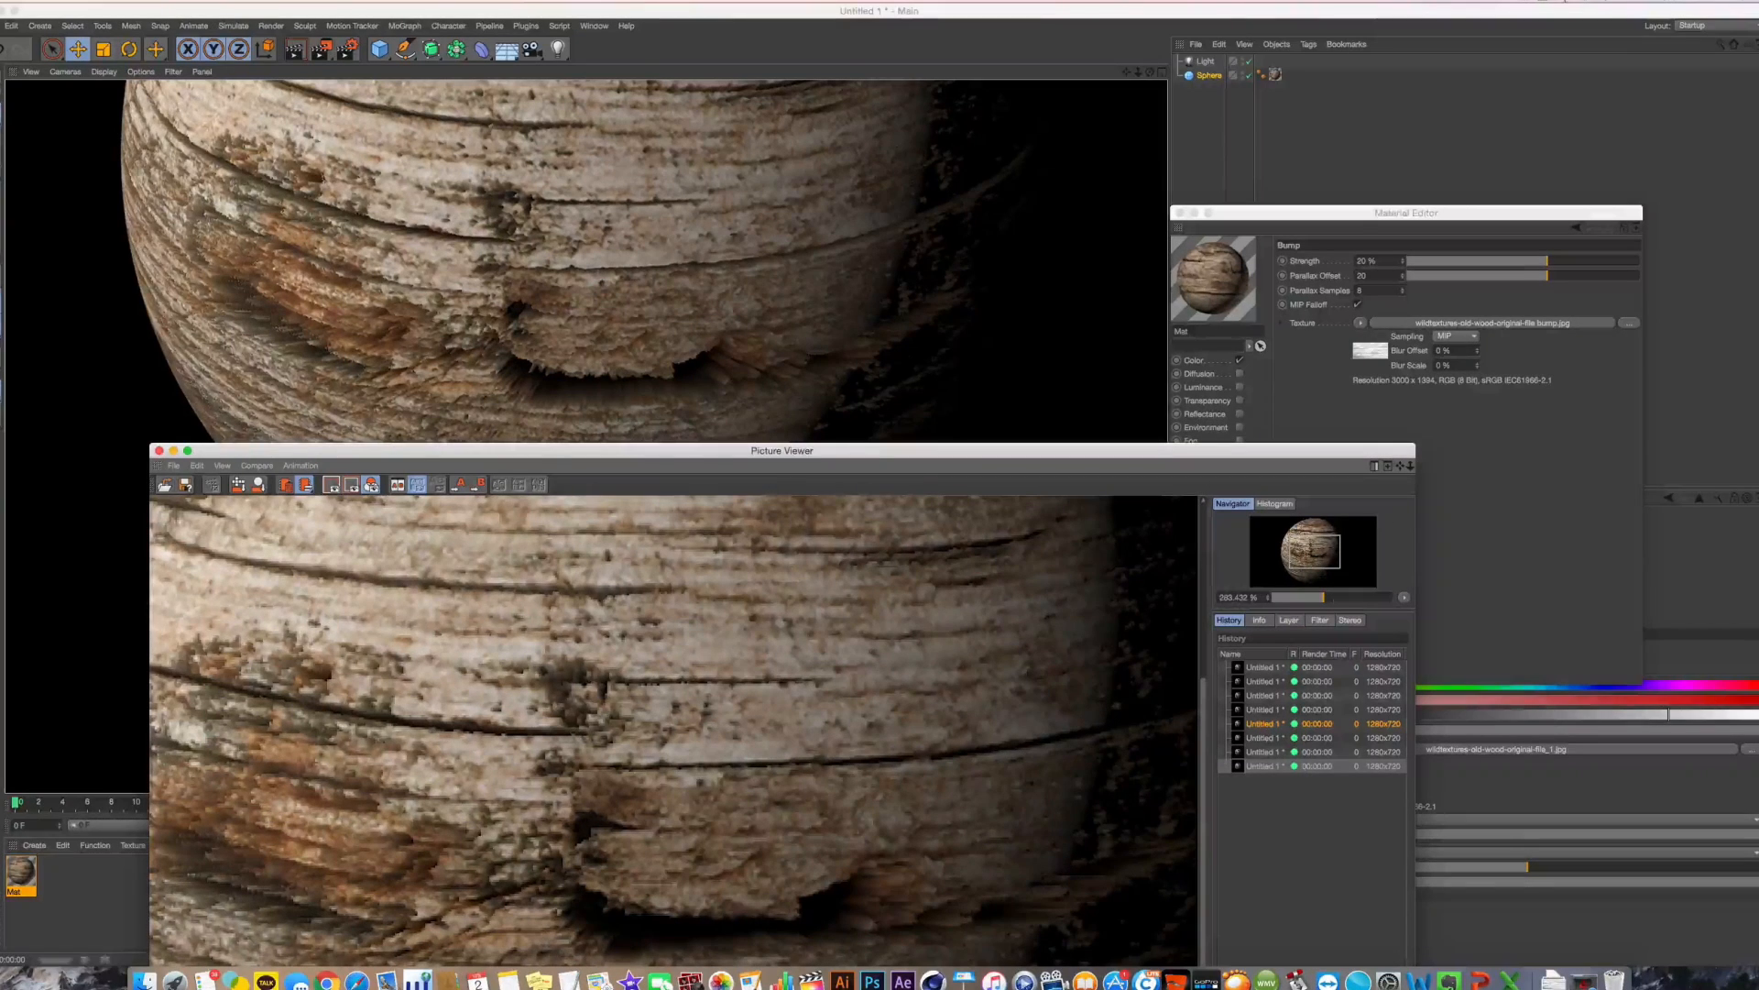
drag(552, 450, 808, 309)
key(super+w)
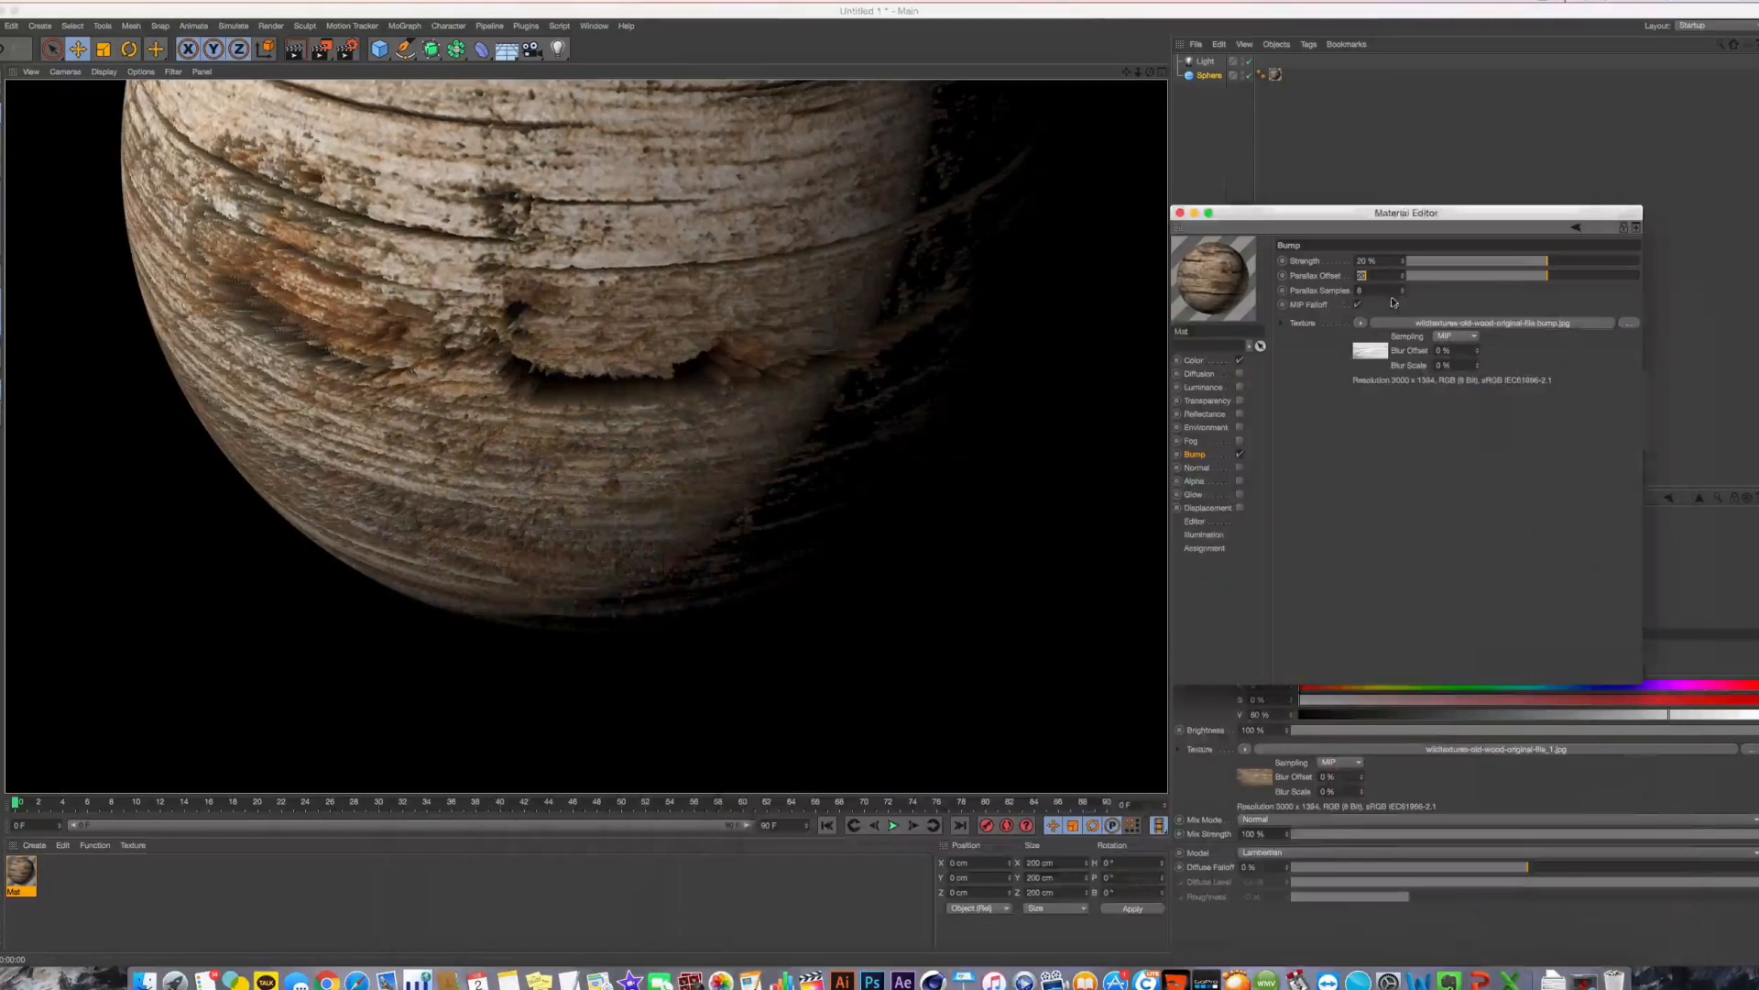
drag(1336, 213, 1135, 276)
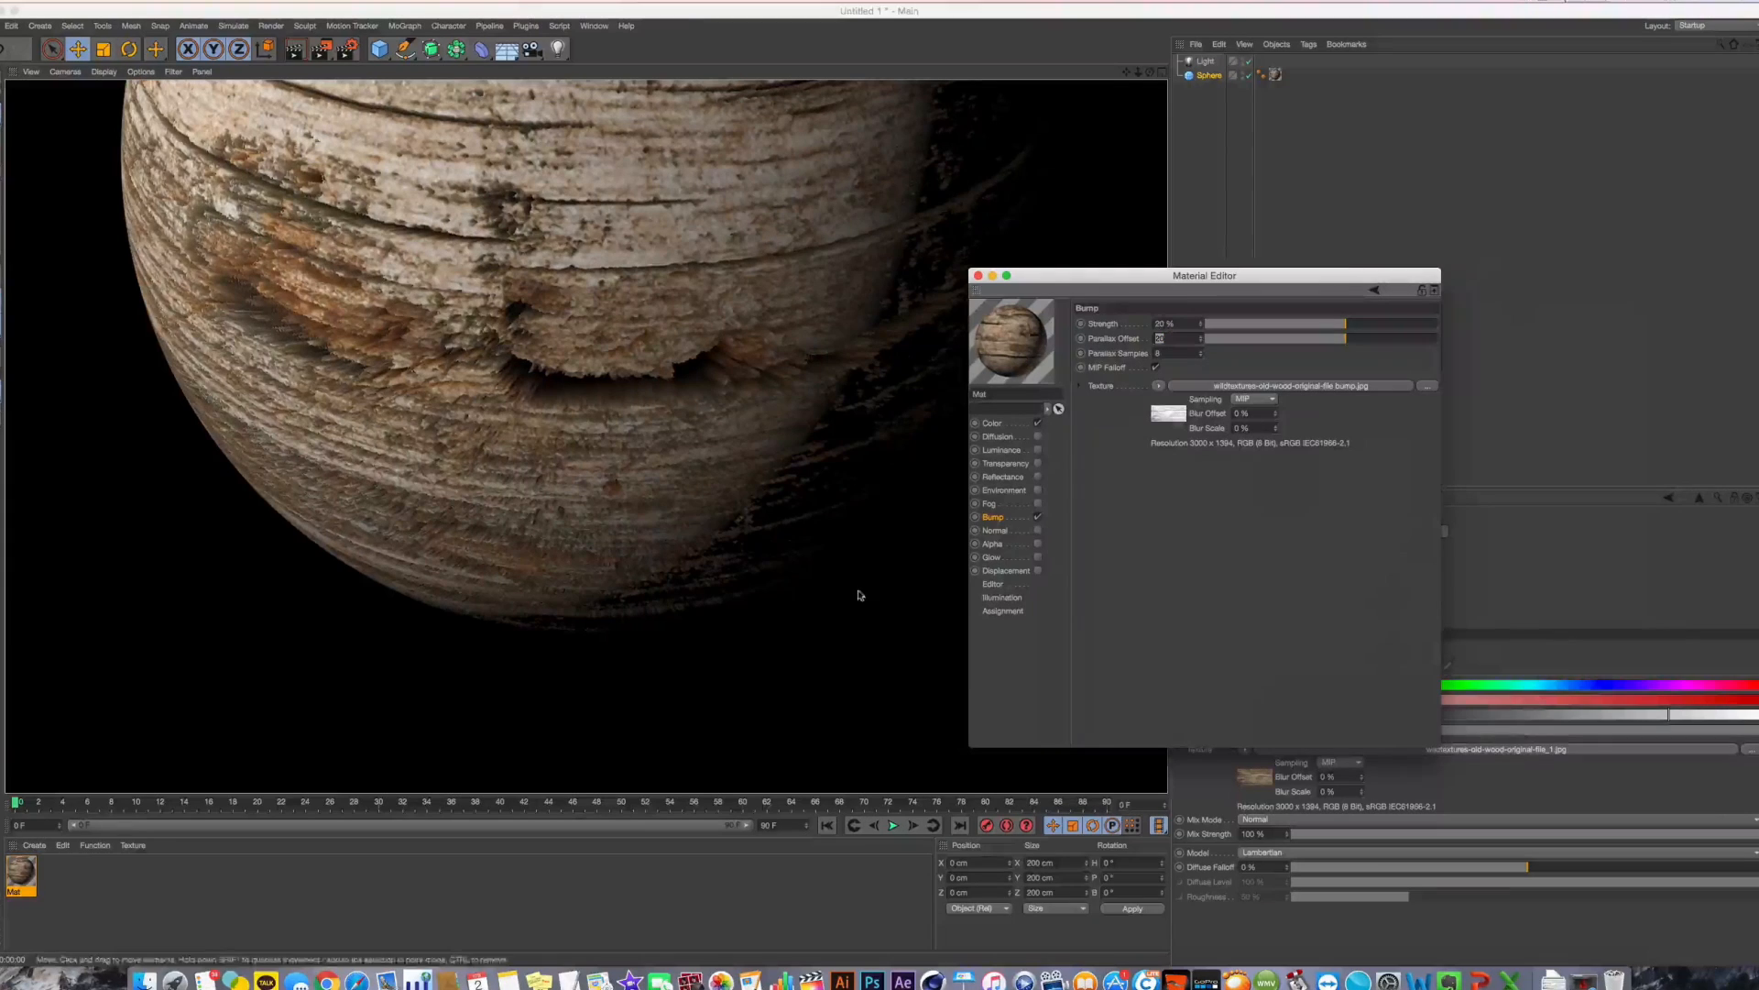
Toggle the material's Bump channel off and on to compare the sphere, checking the Normal channel's settings in between
click(1037, 517)
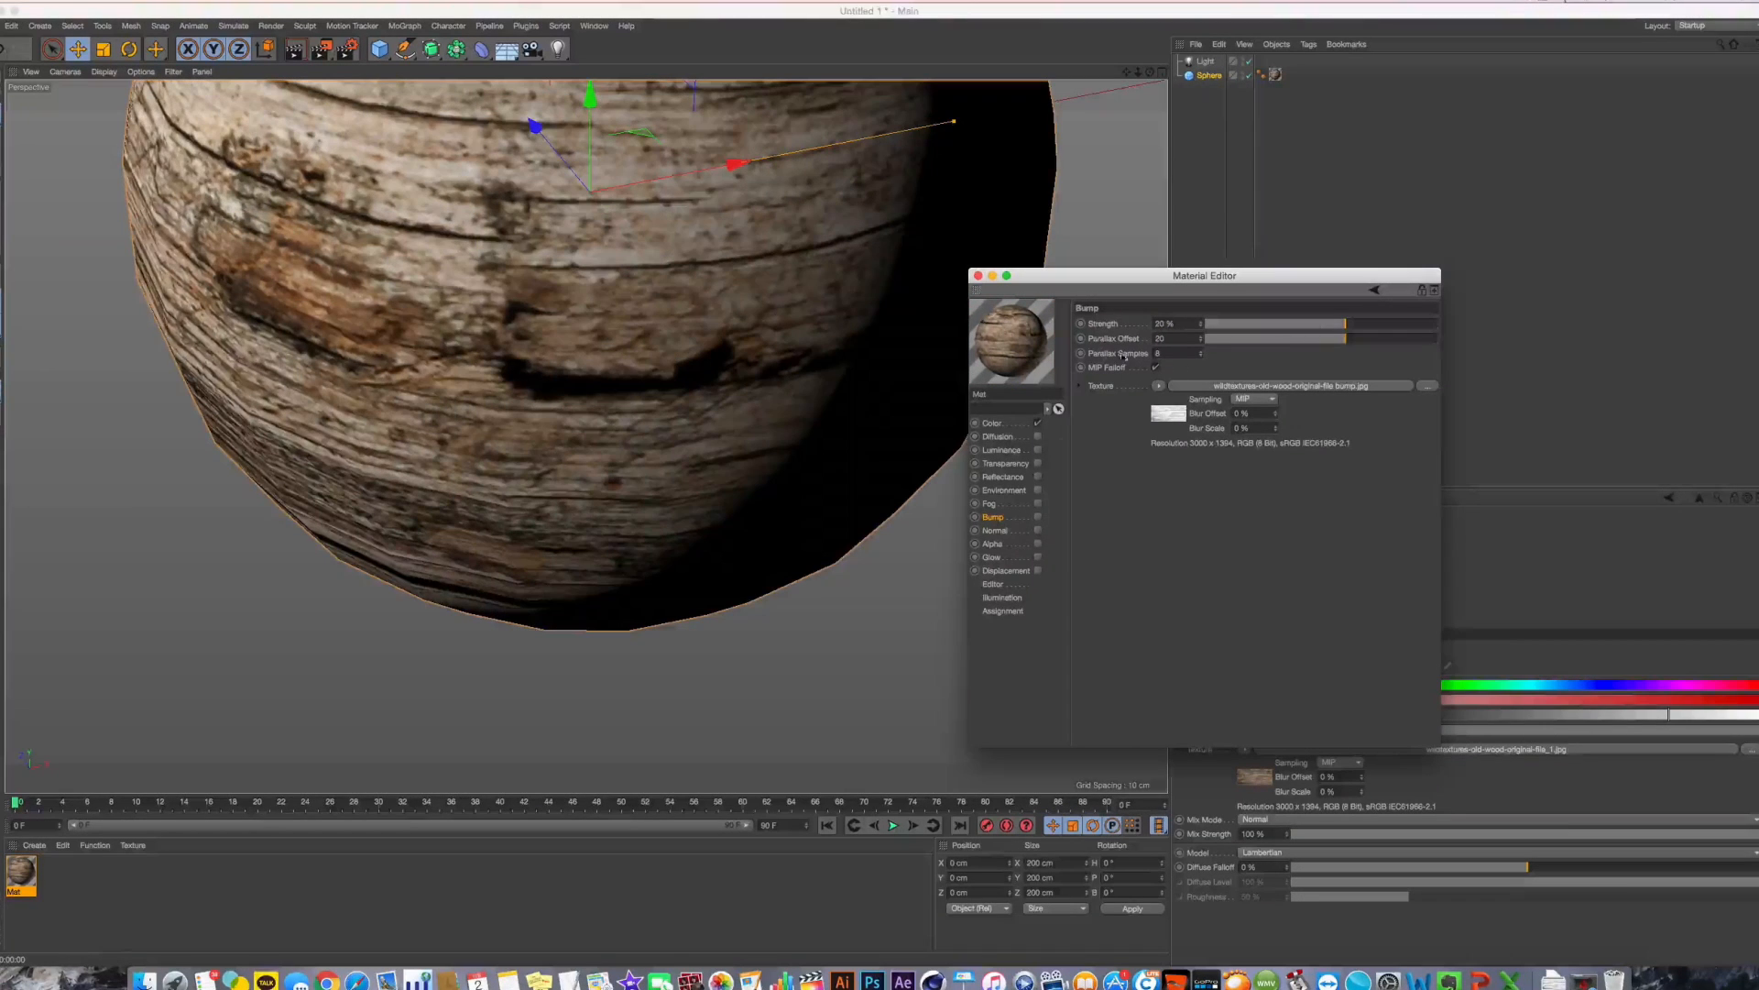
click(1027, 532)
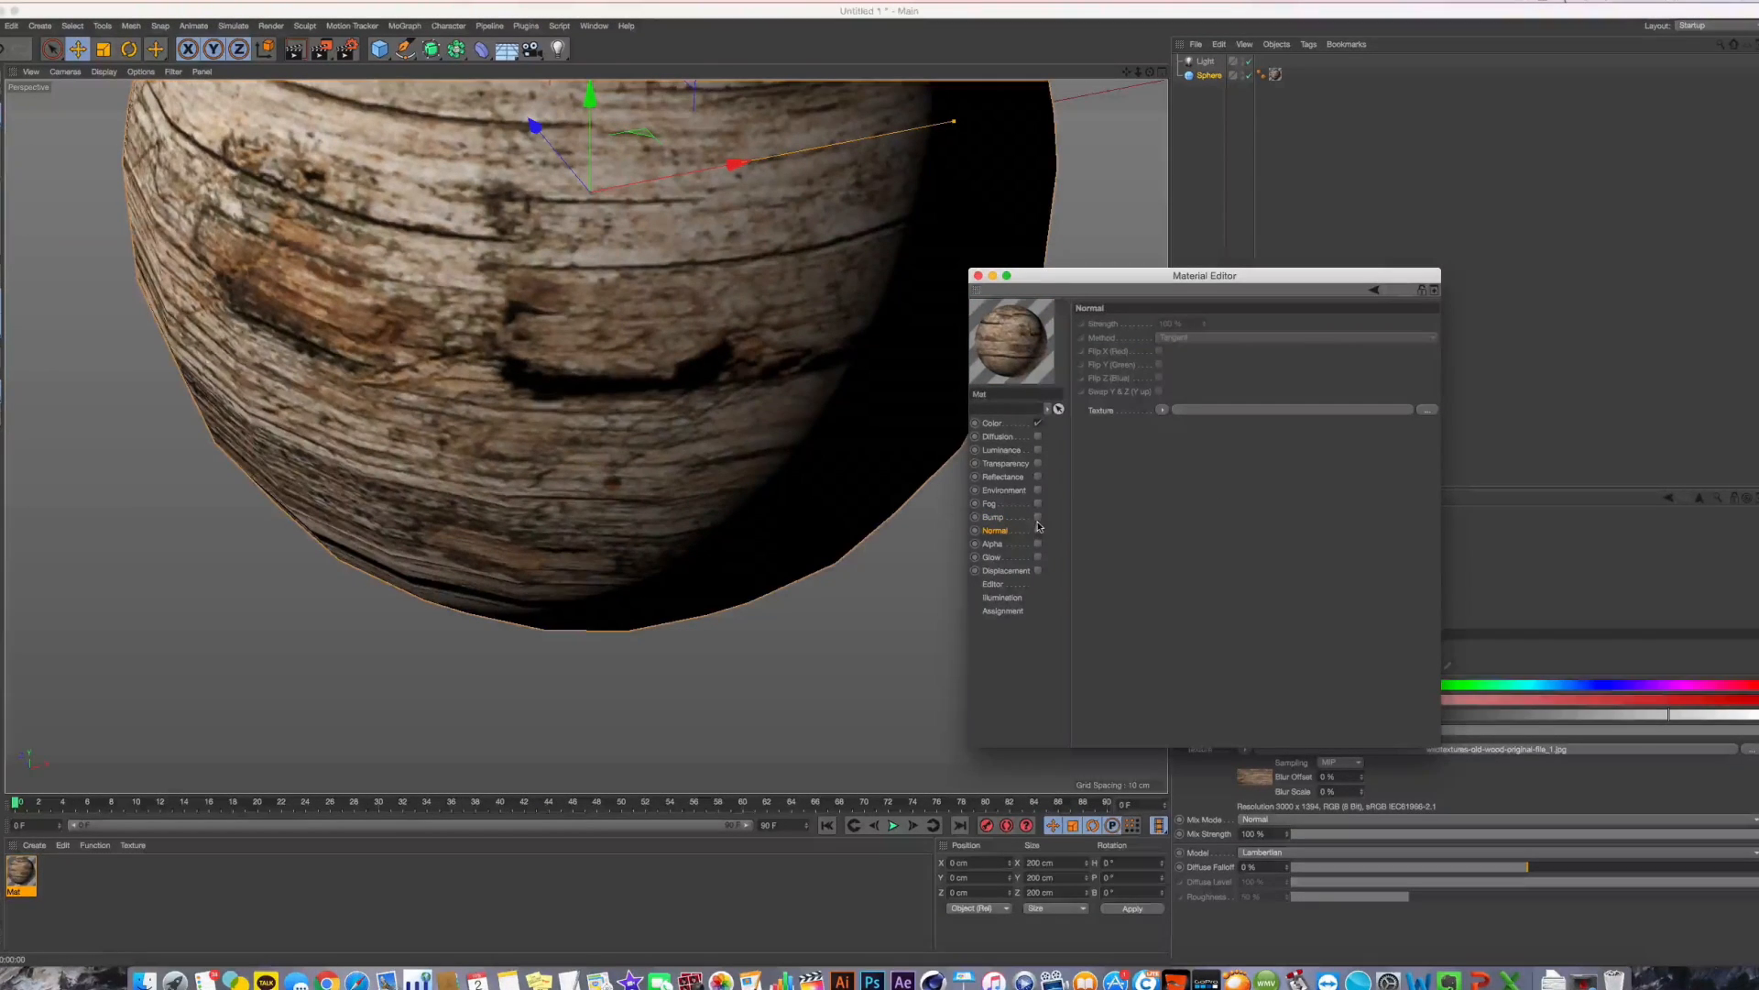
click(1037, 517)
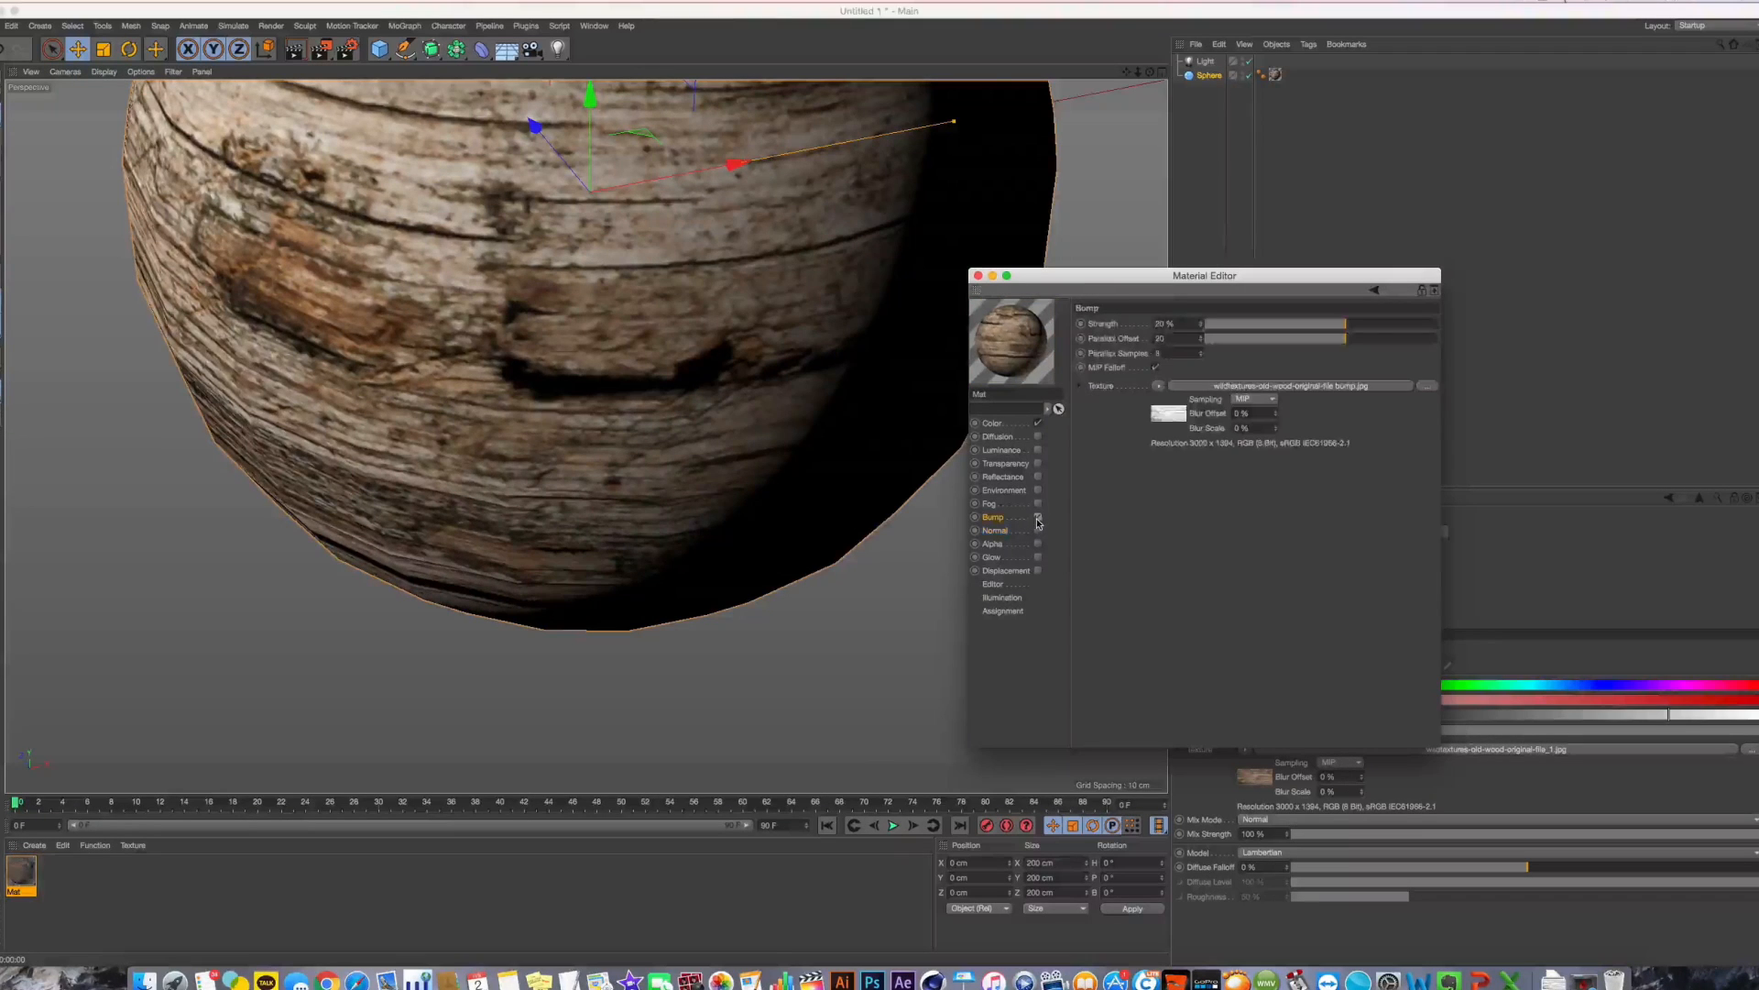
Set the Bump channel's Parallax Offset to 0 and its Strength to 50 %
text(0)
key(Return)
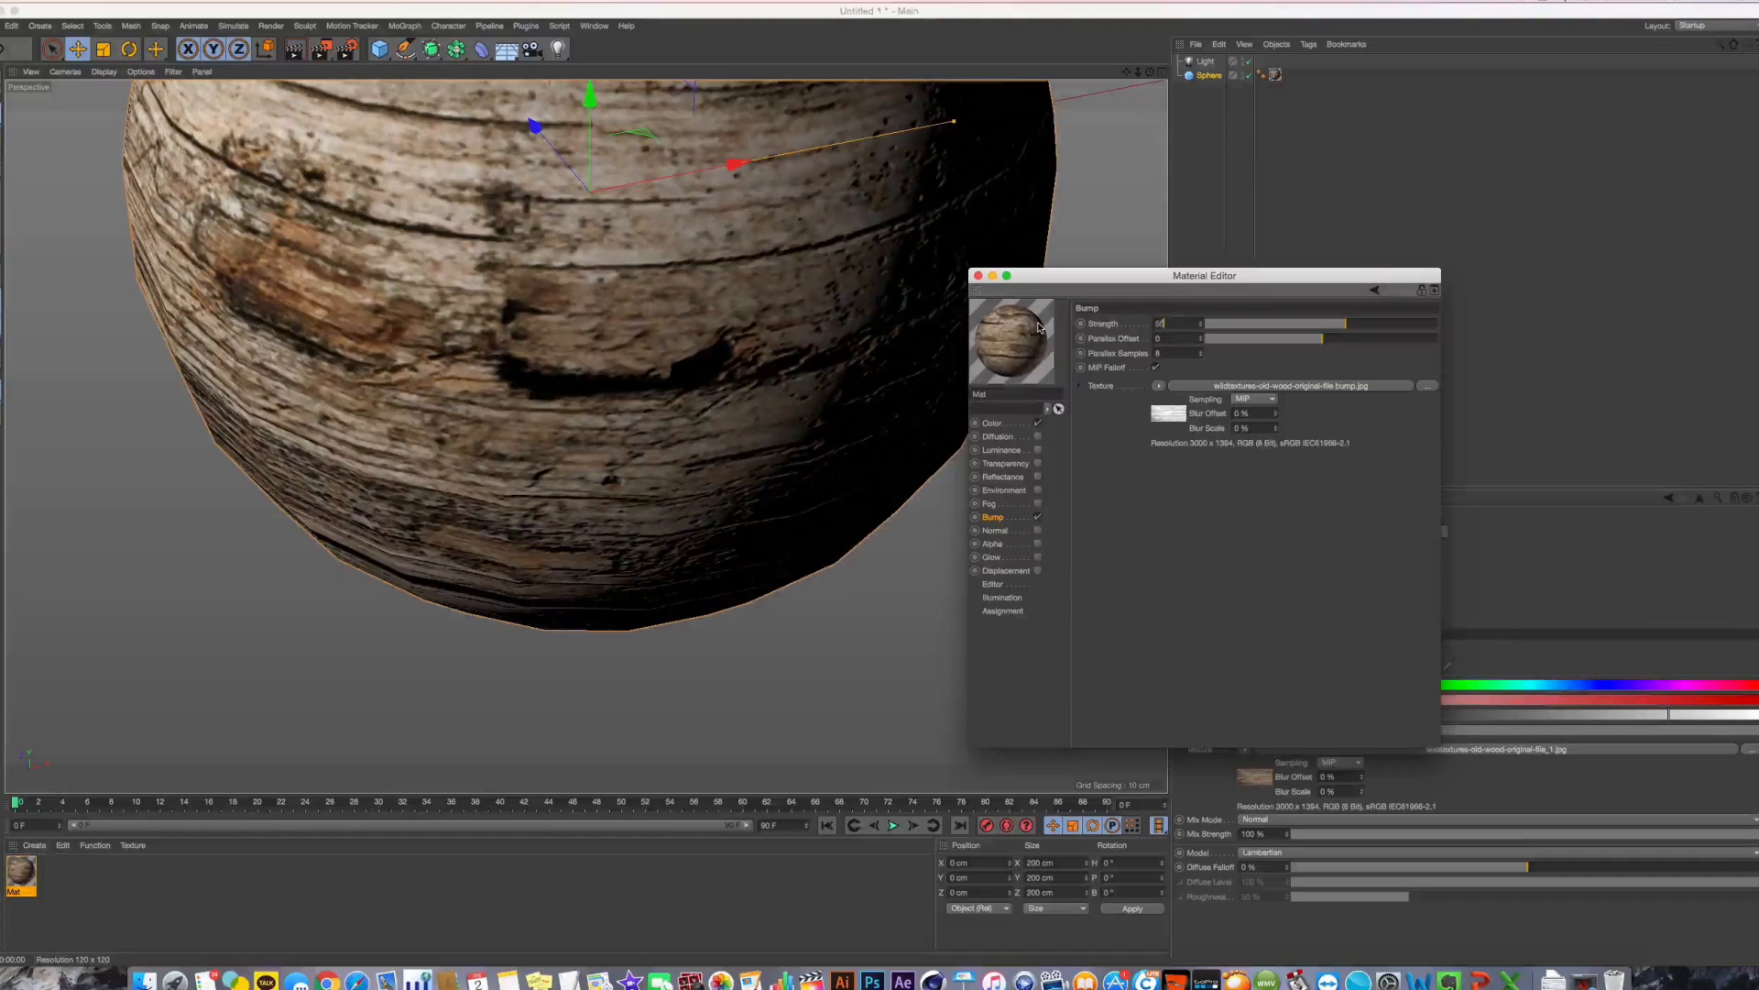
key(Return)
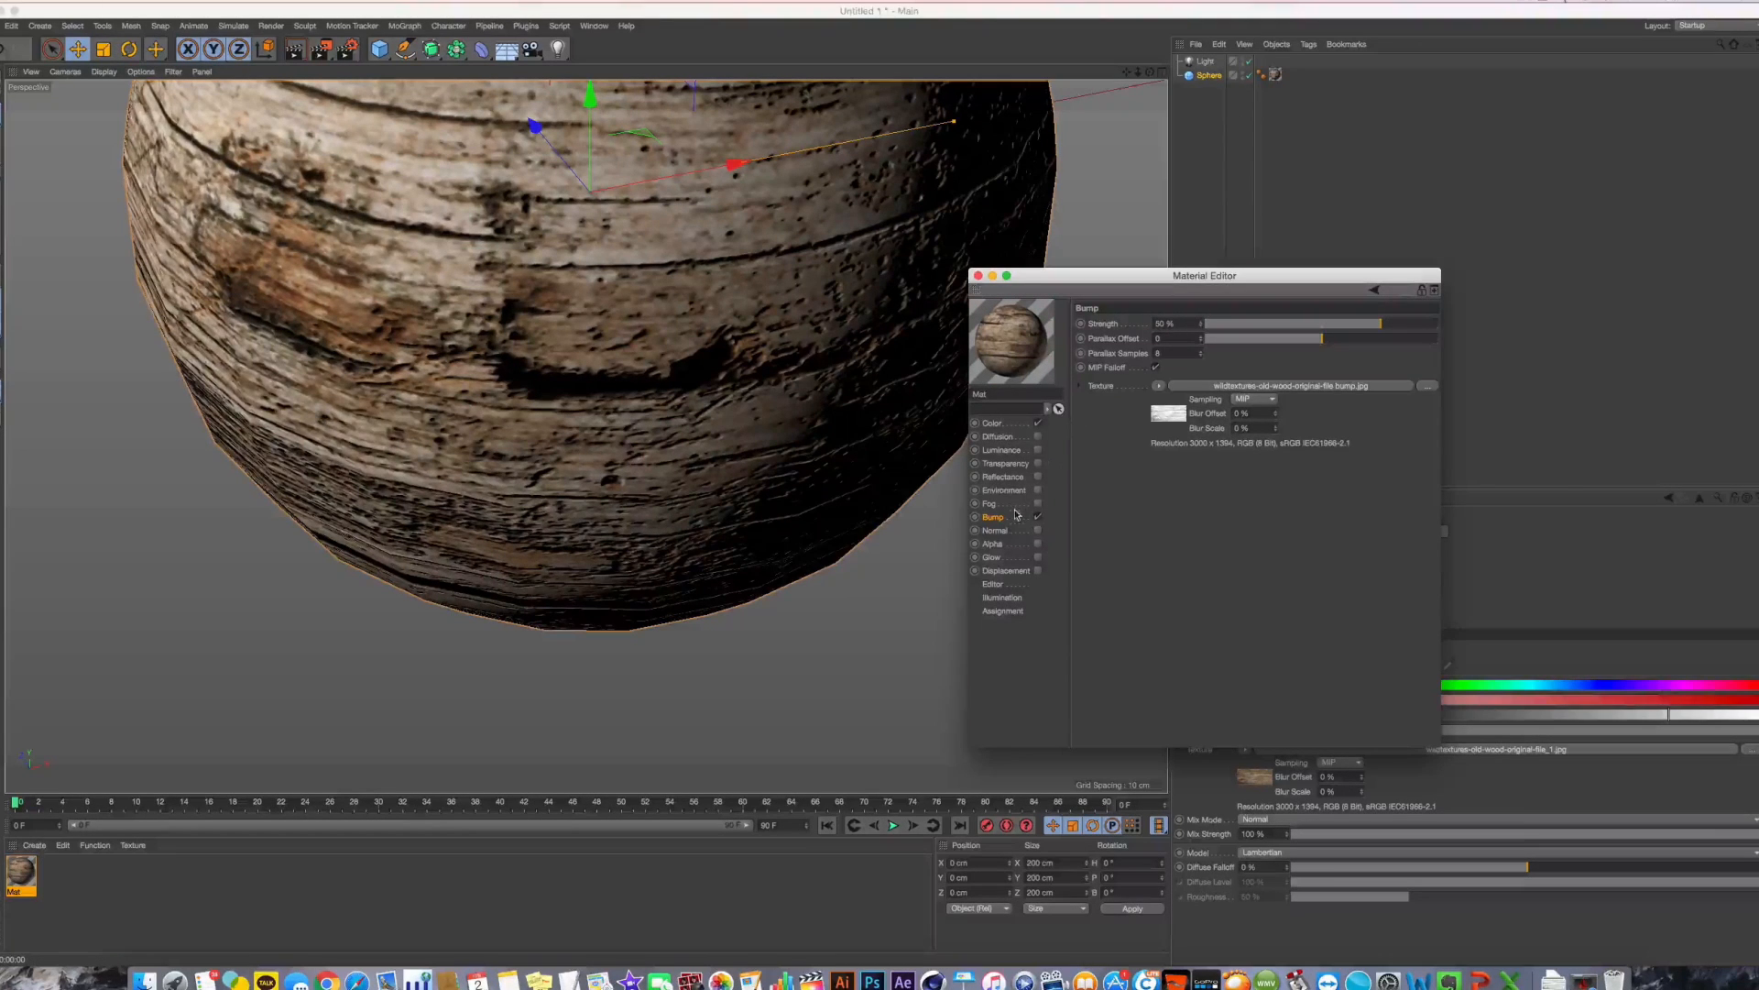
Disable the Bump channel and enable the Normal channel instead, moving the Material Editor clear of the sphere
right_click(1125, 391)
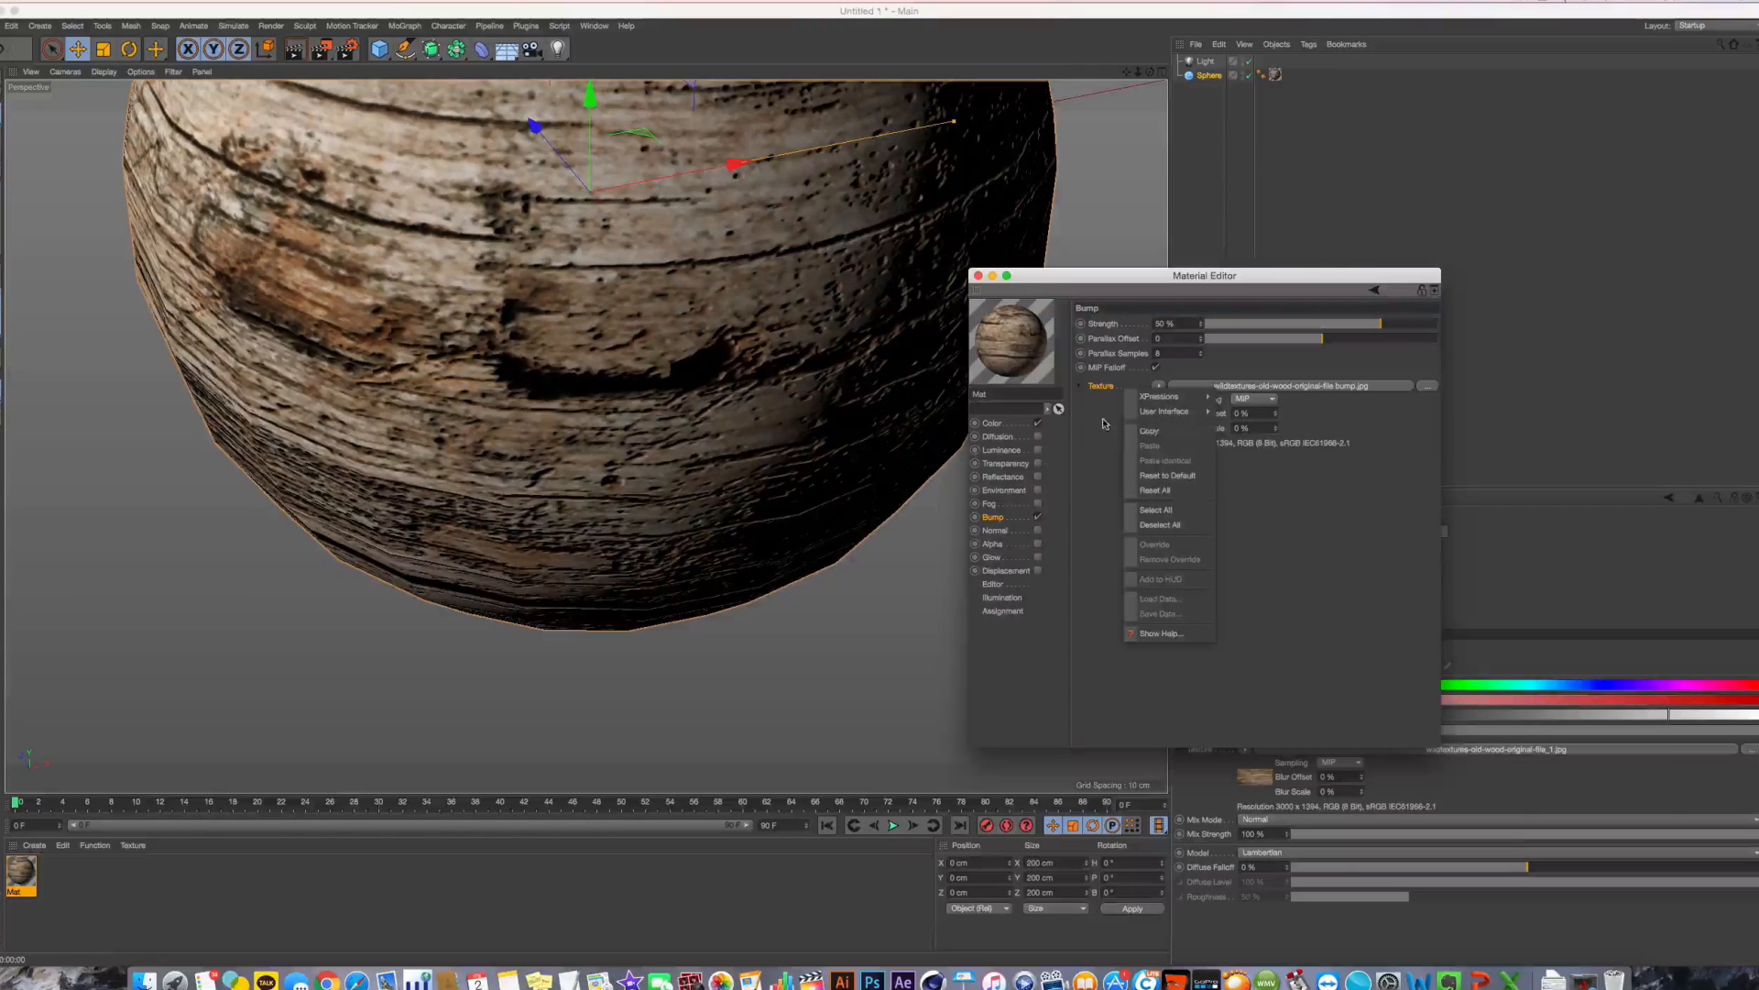
click(1040, 520)
click(1039, 517)
click(1015, 532)
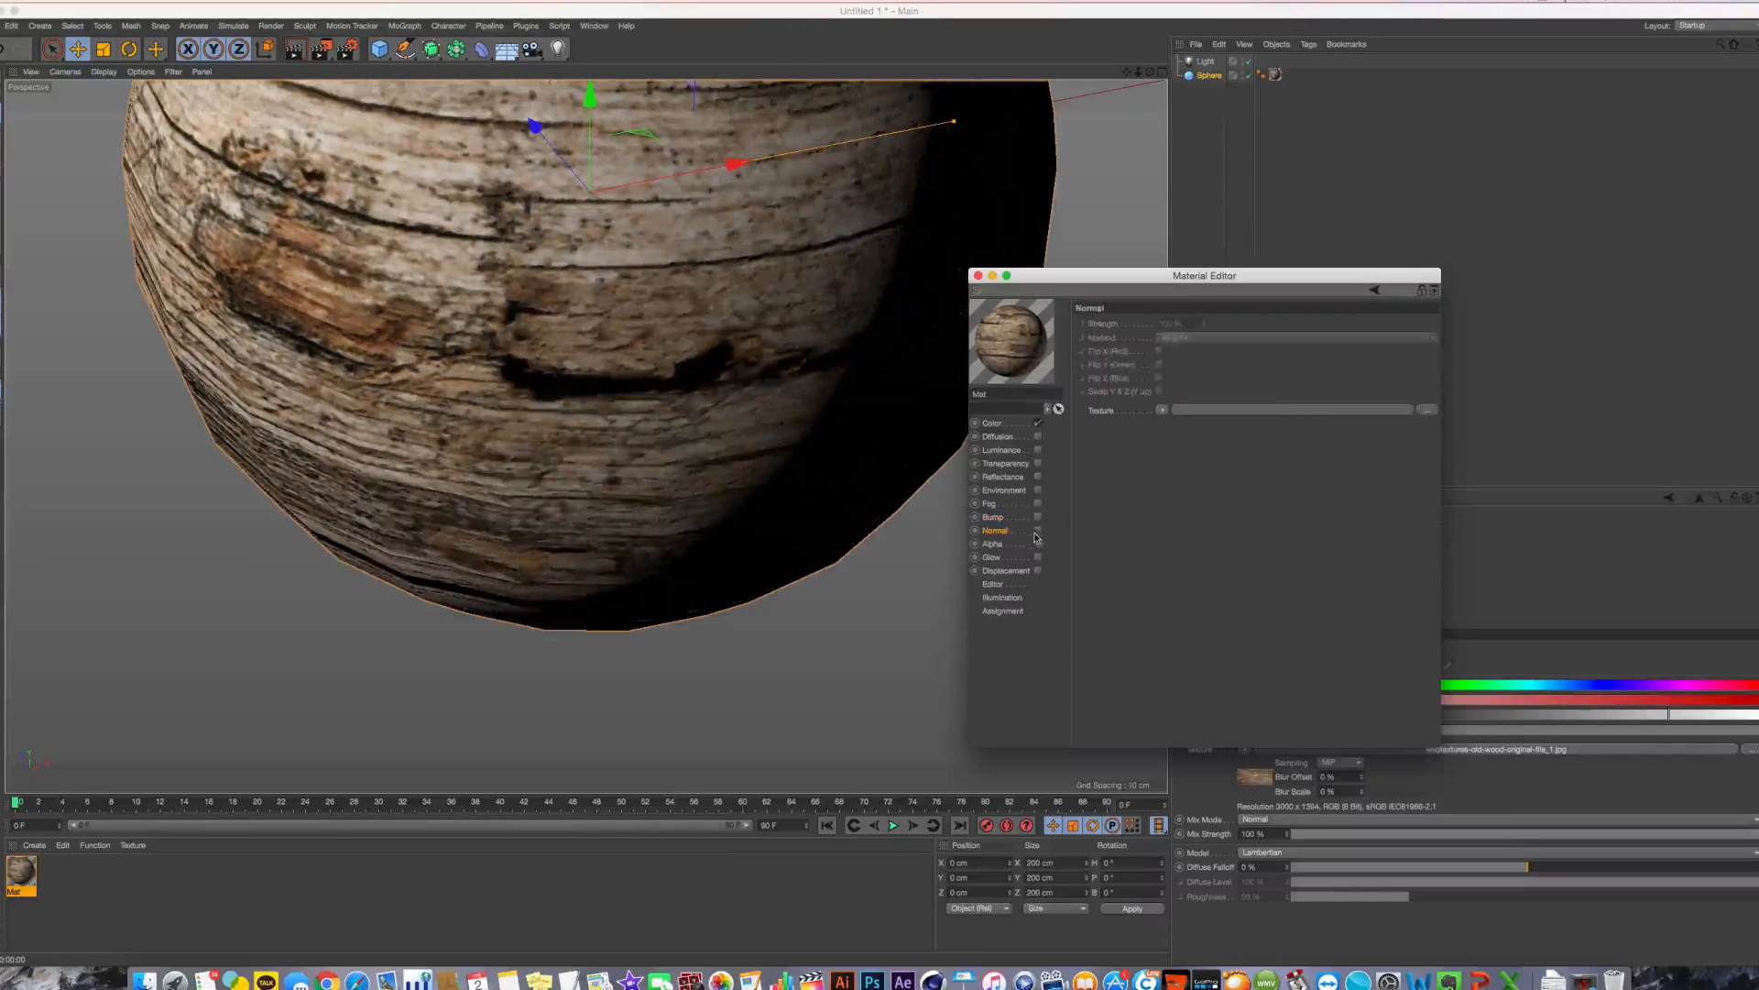
click(1038, 533)
drag(1109, 280, 1250, 279)
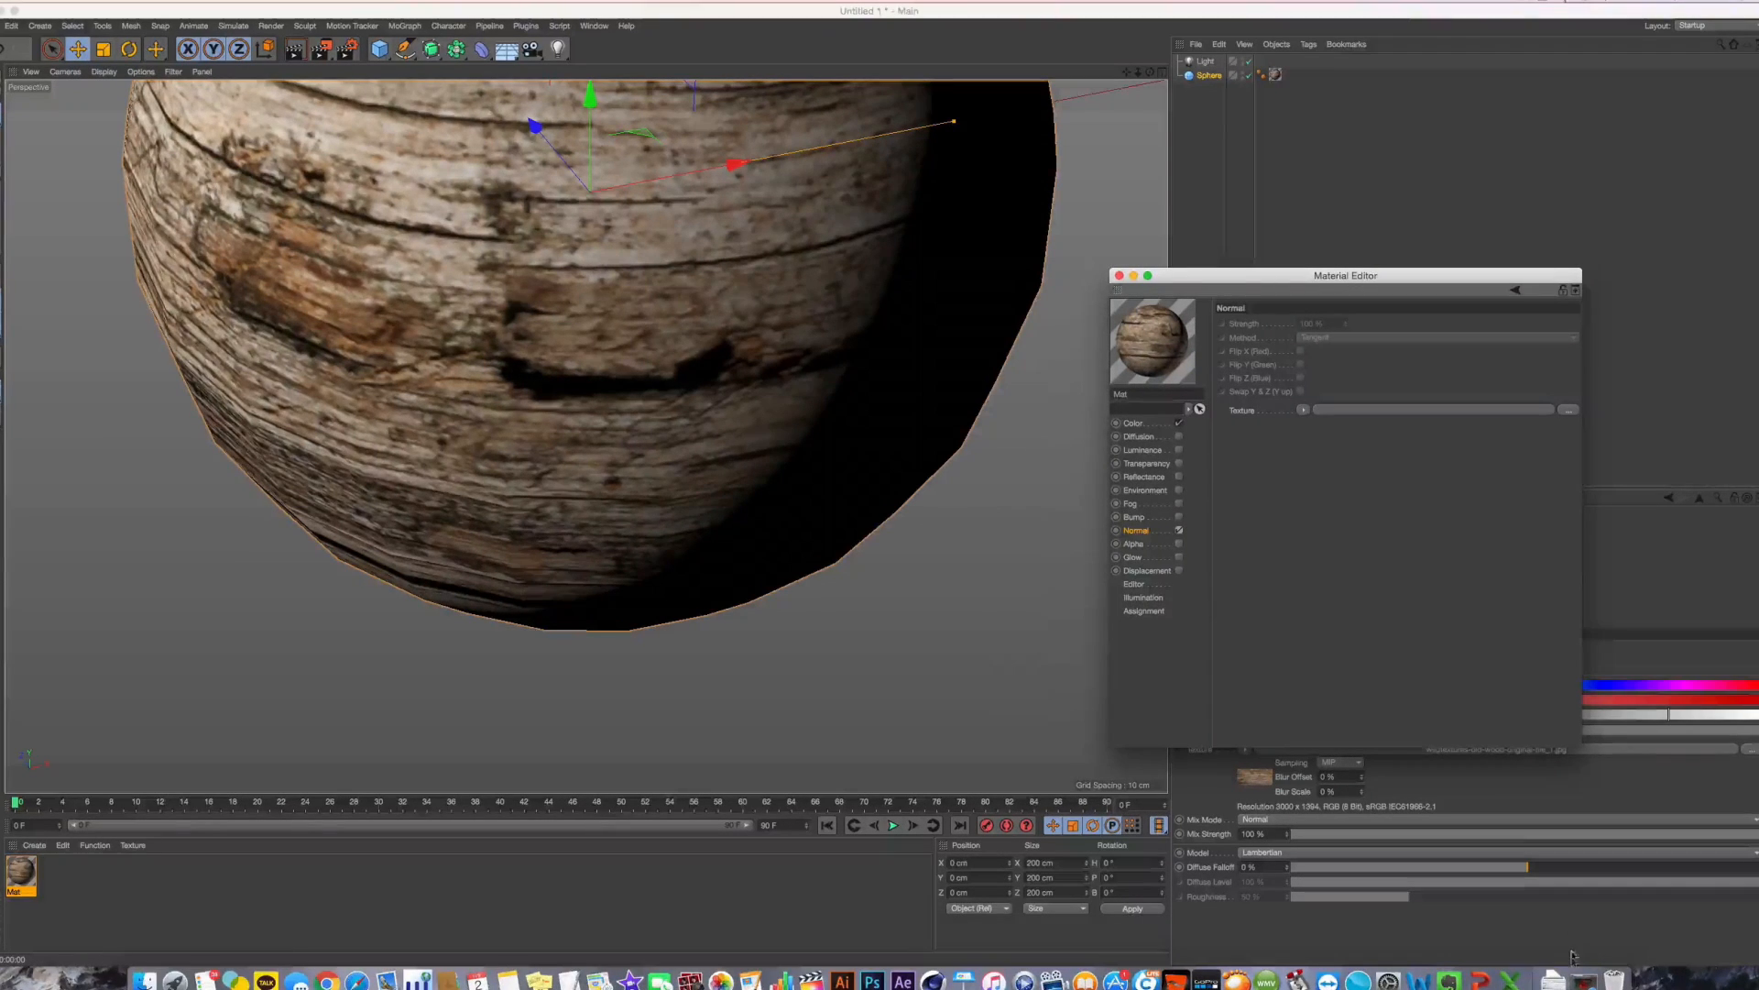
Switch to the YouTube window with the 3ds Max ogre retopology video, skip ahead to about 4:12 and pause it
click(1583, 977)
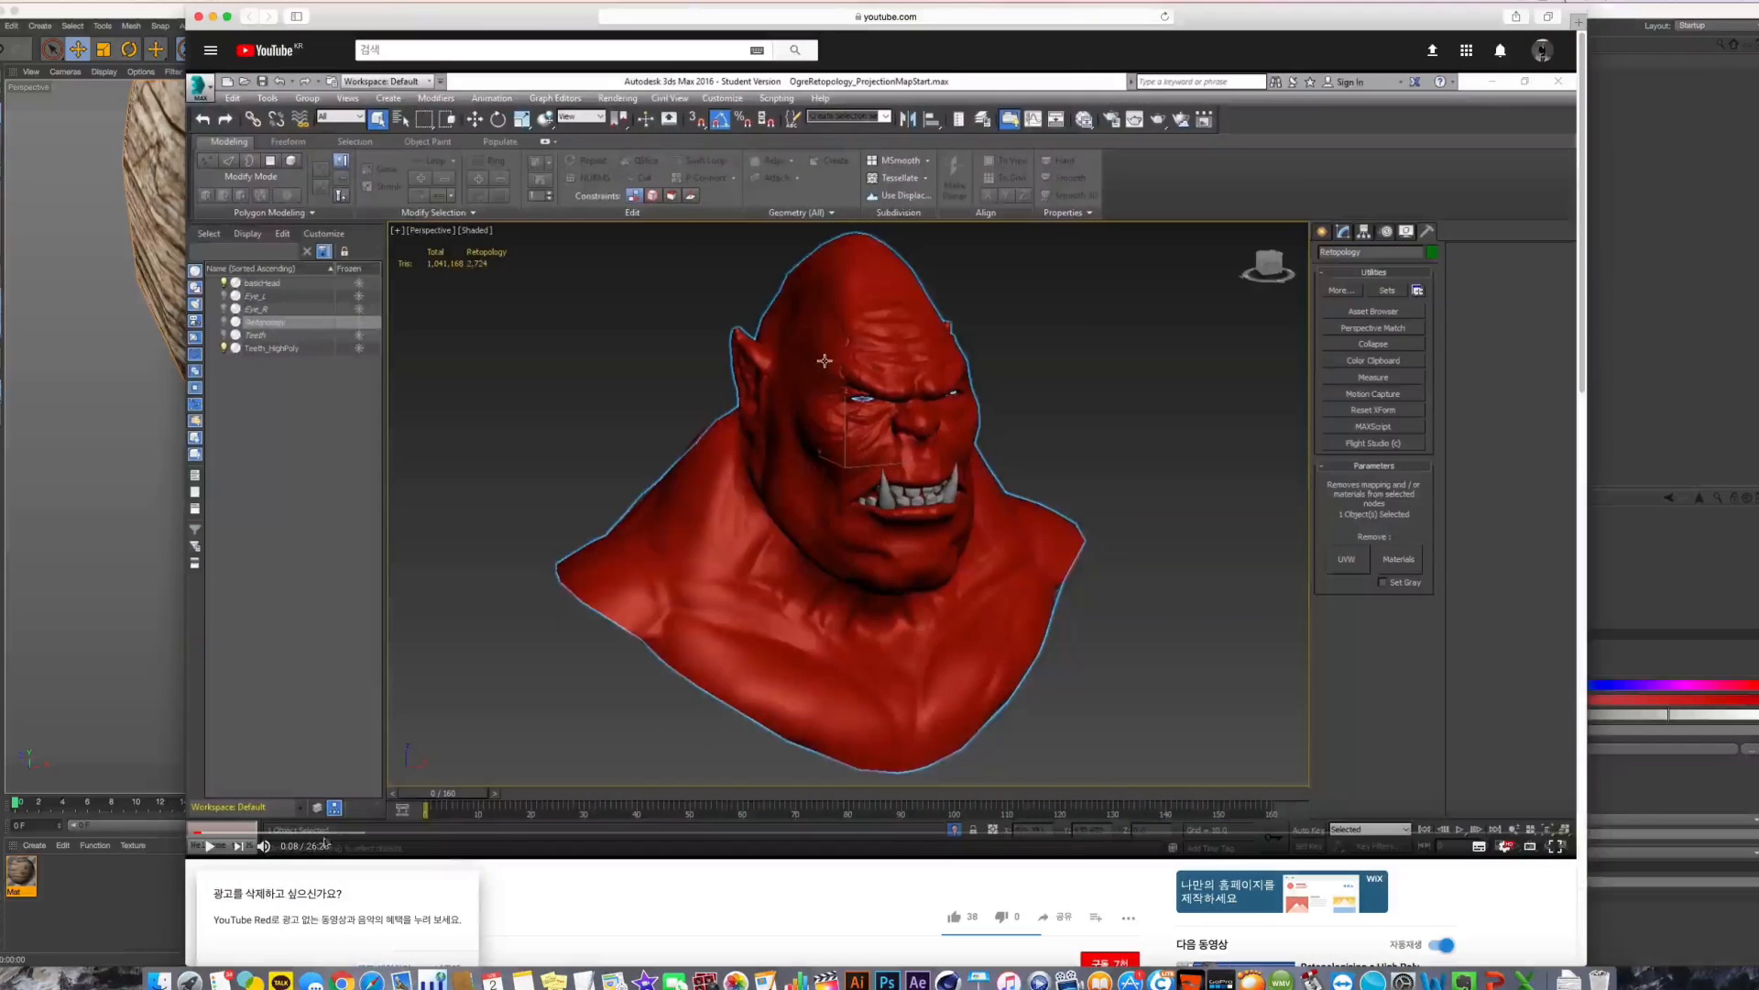
click(210, 846)
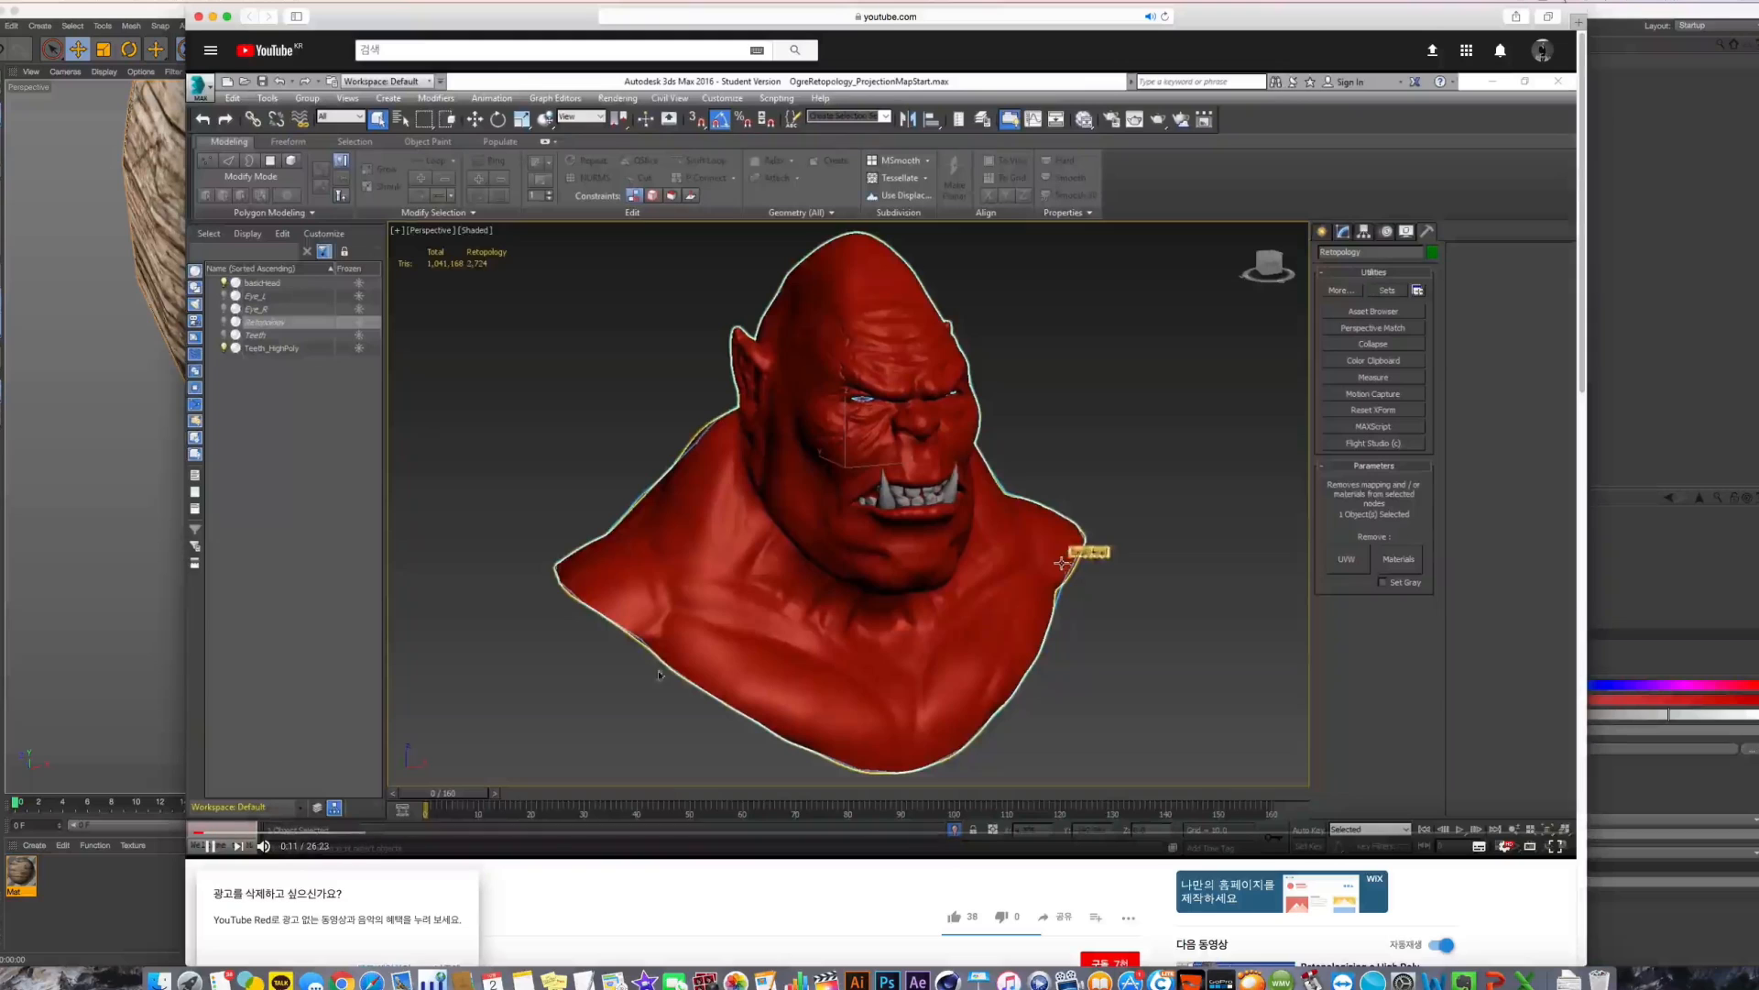
drag(514, 834, 322, 835)
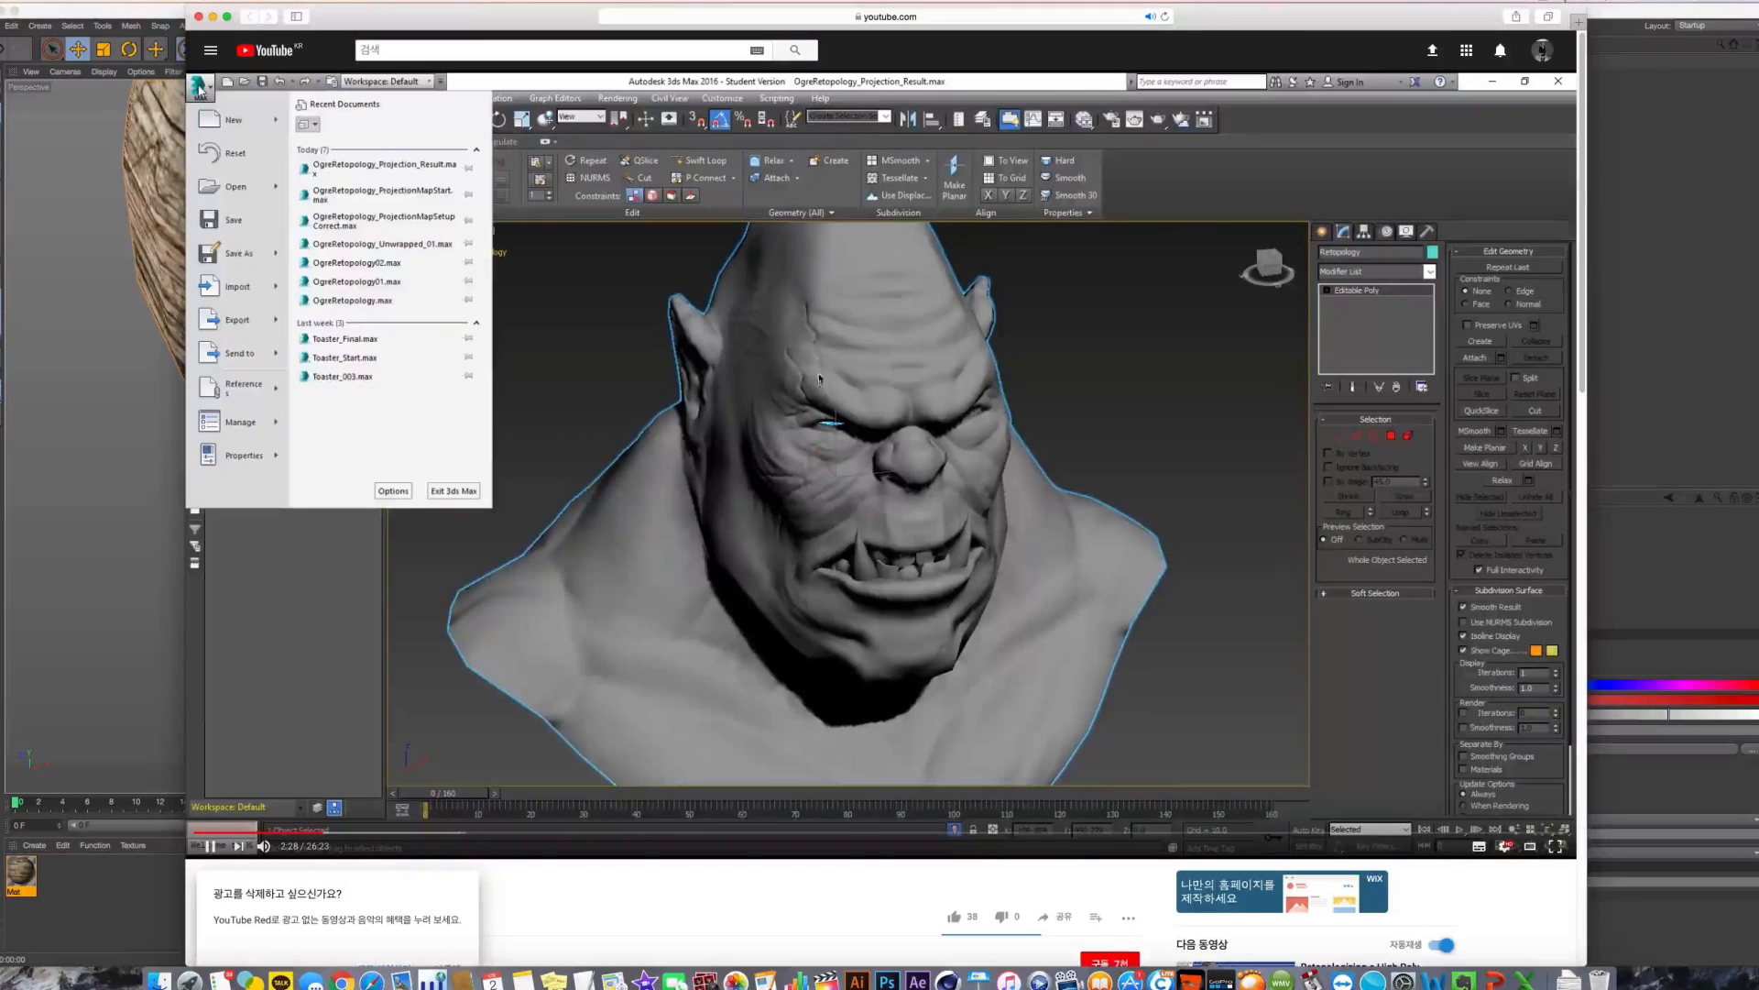
click(358, 835)
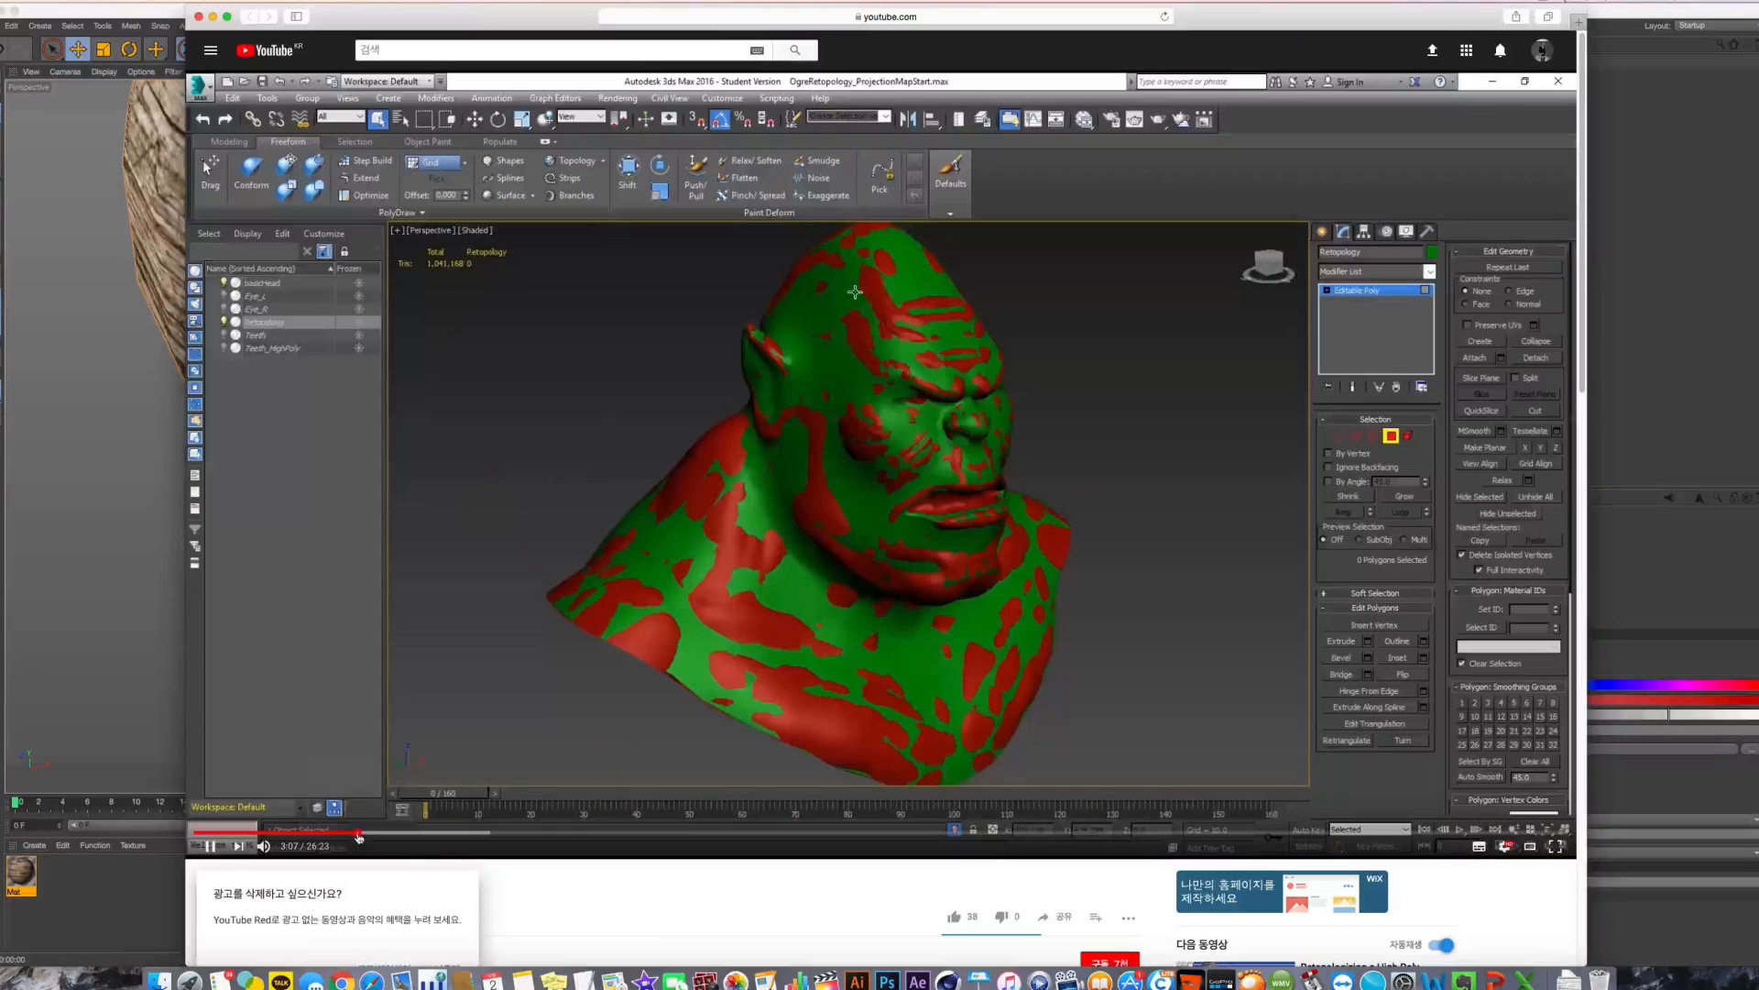
click(410, 835)
click(786, 506)
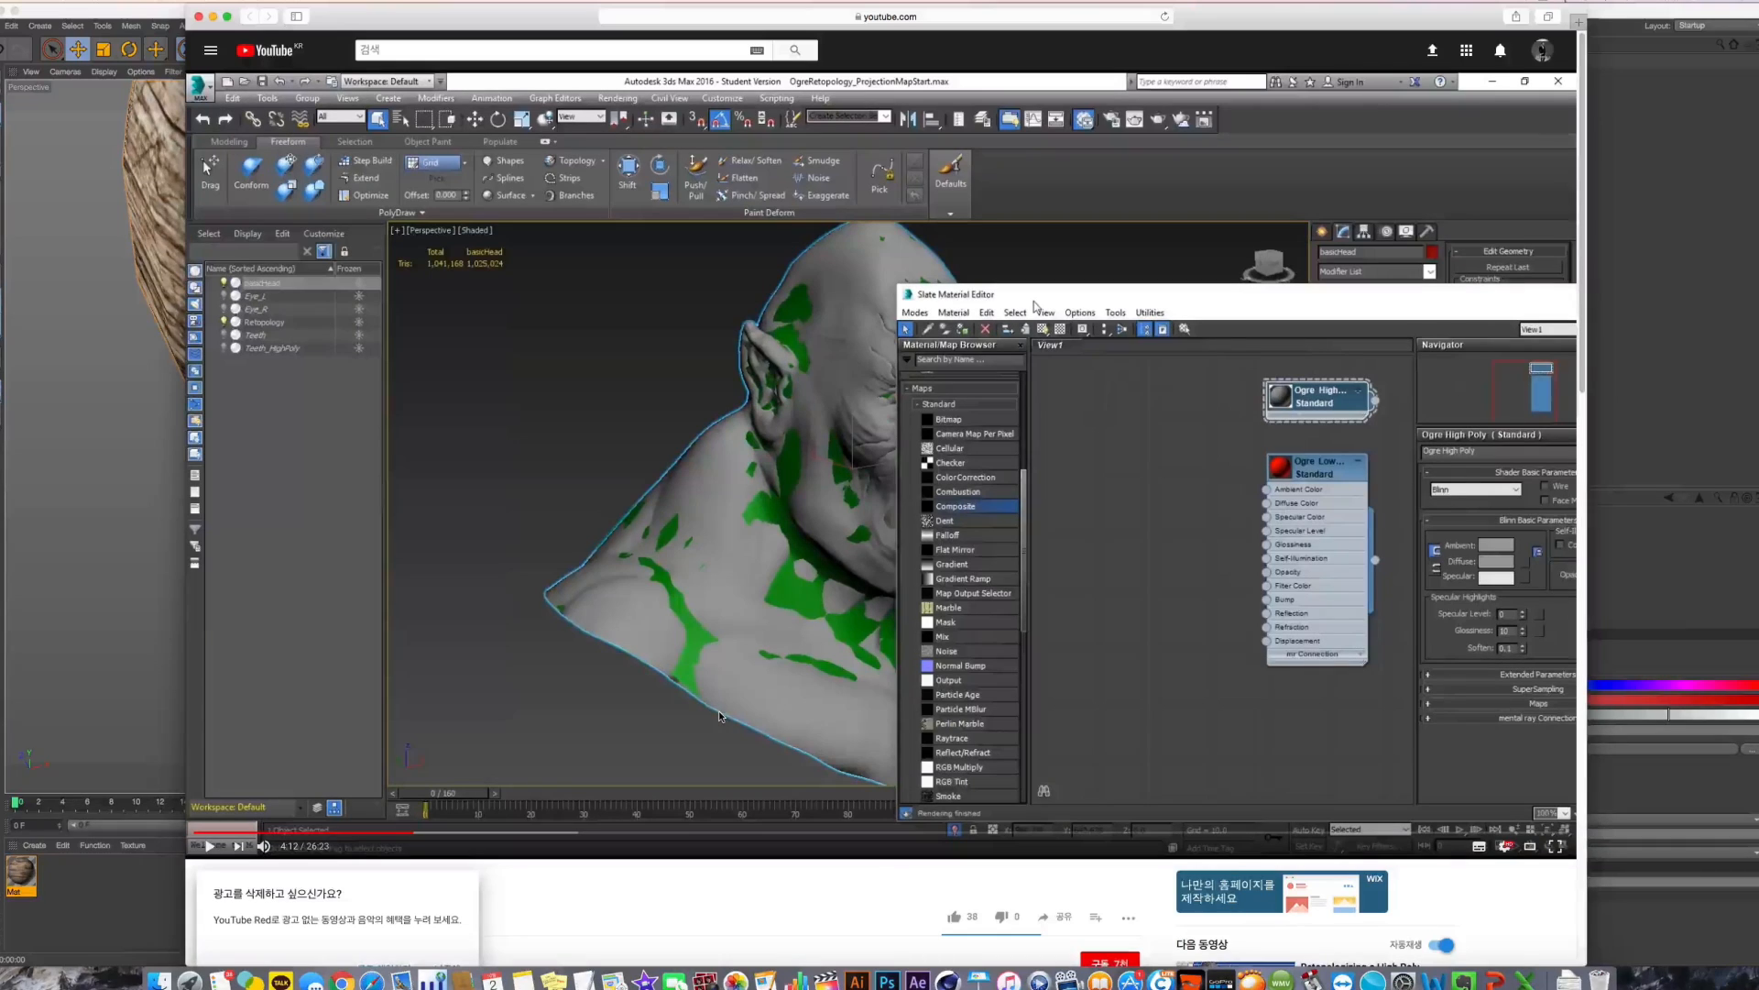
Resume the video and skip ahead to about 6:43 to examine the projection cage around the low-poly ogre head
click(195, 848)
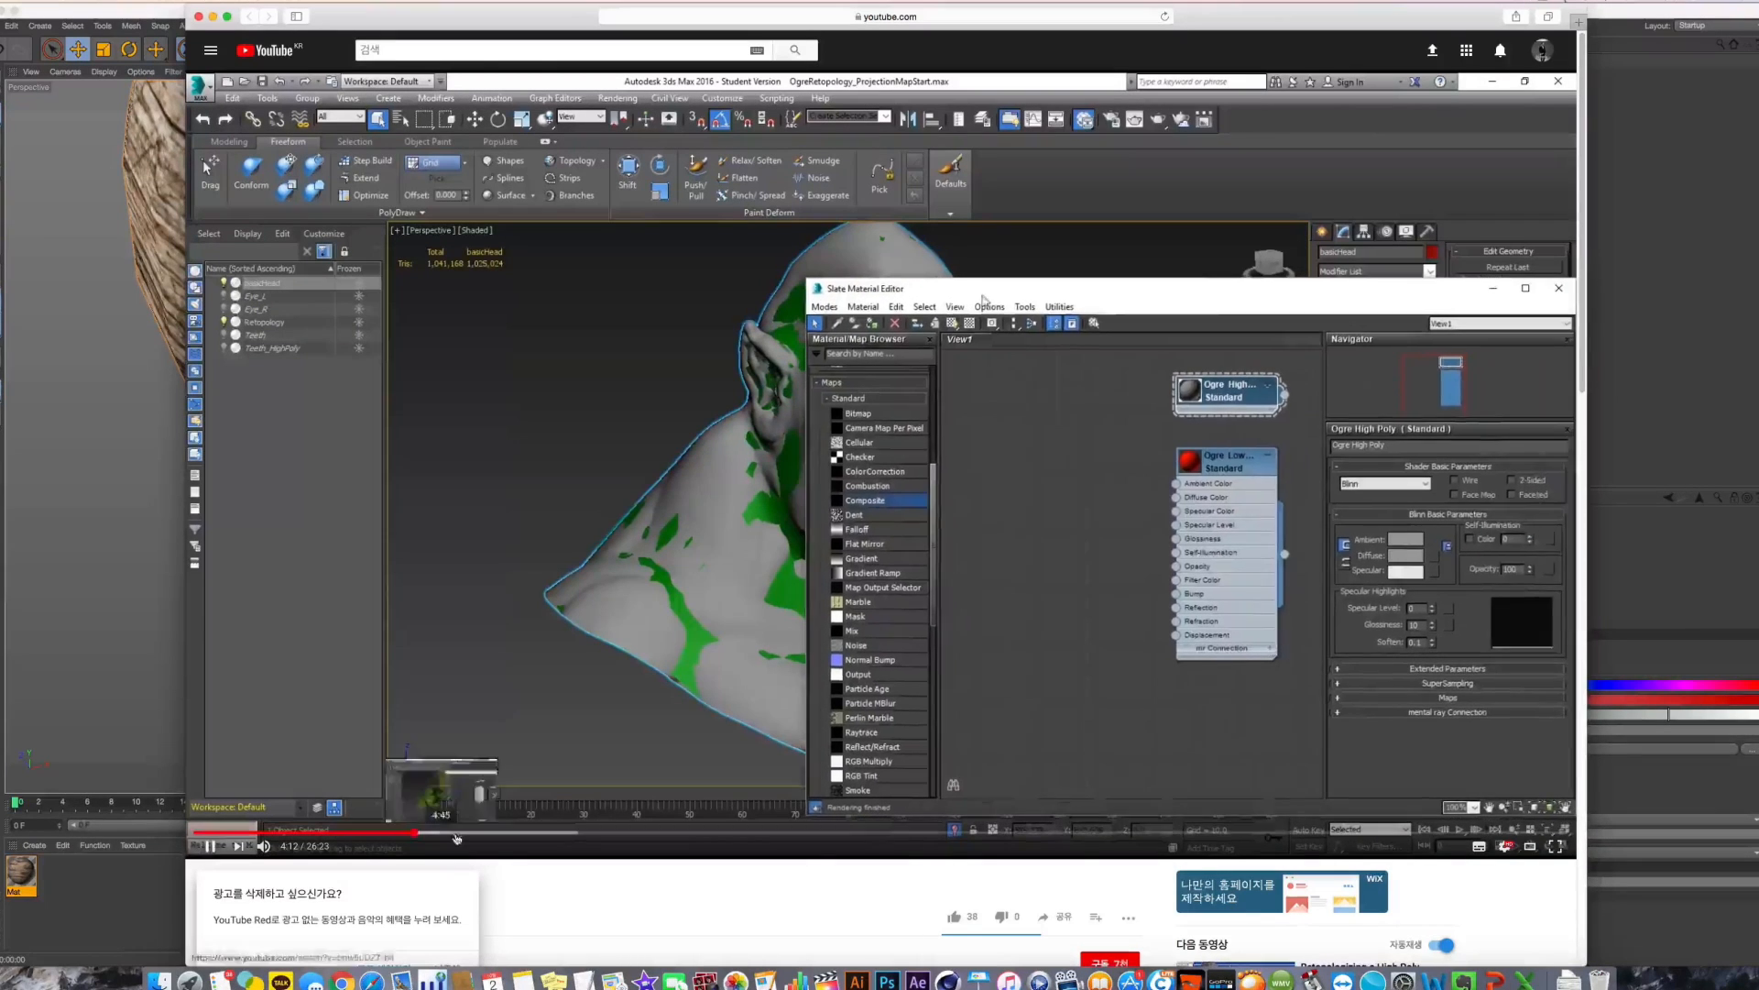
click(443, 833)
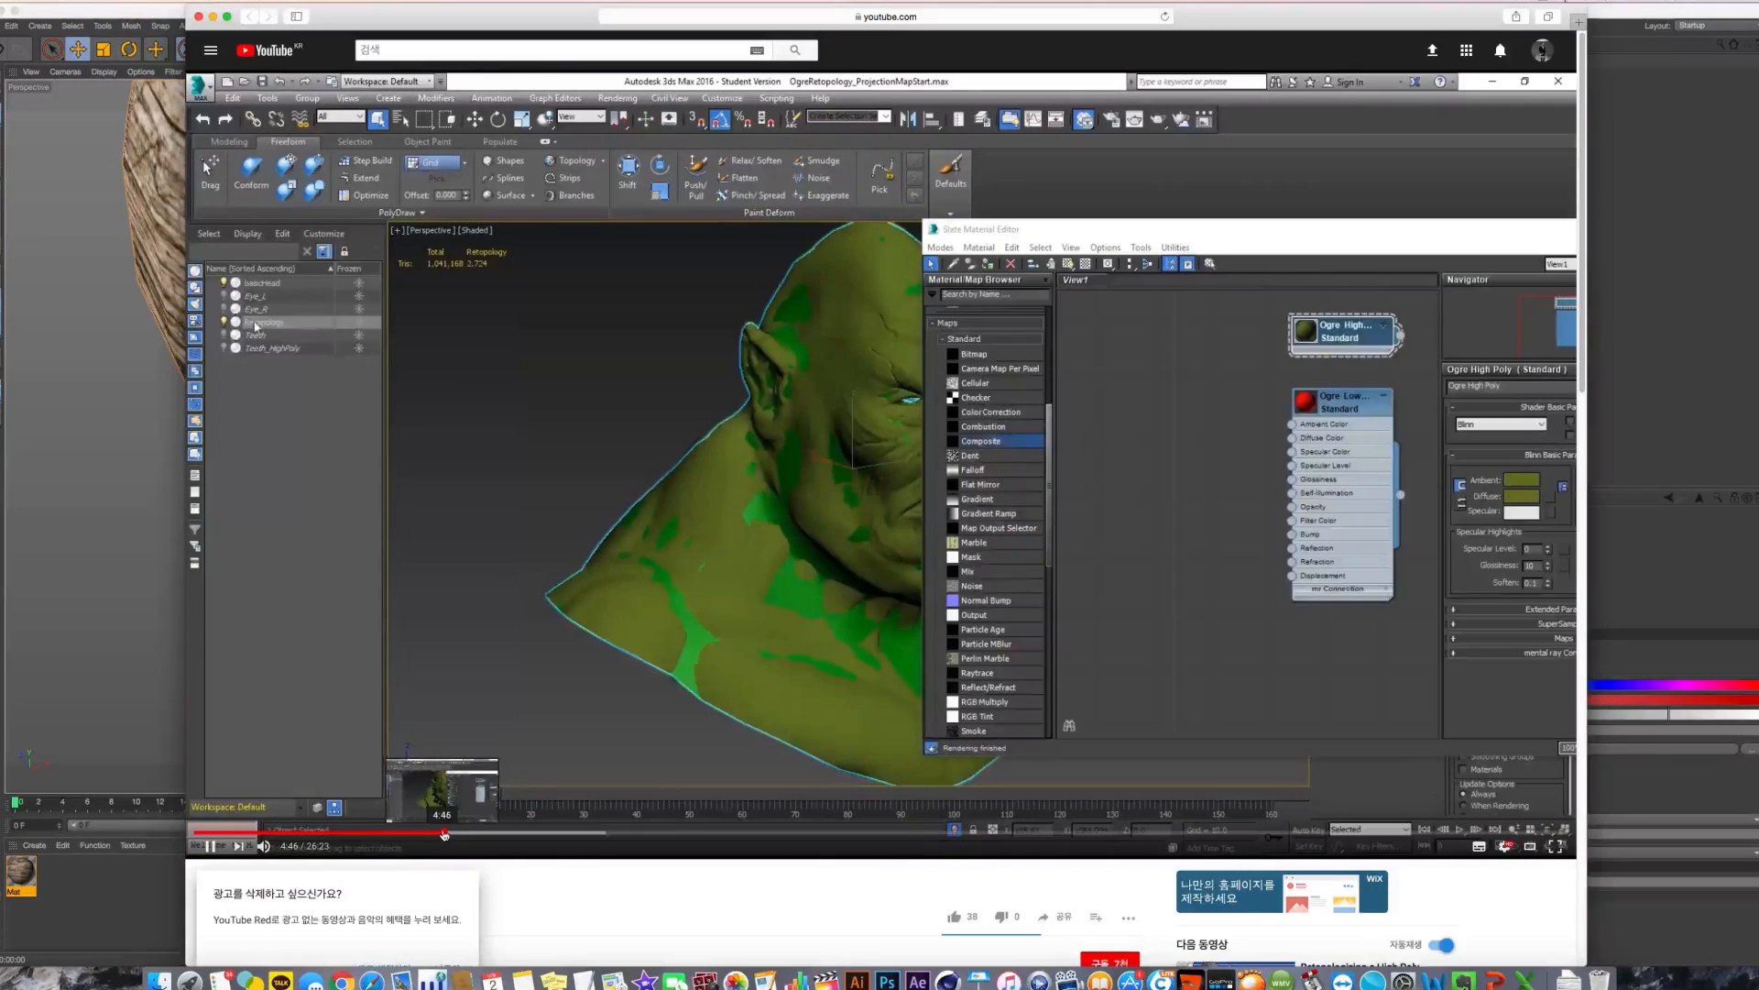
click(480, 833)
click(534, 835)
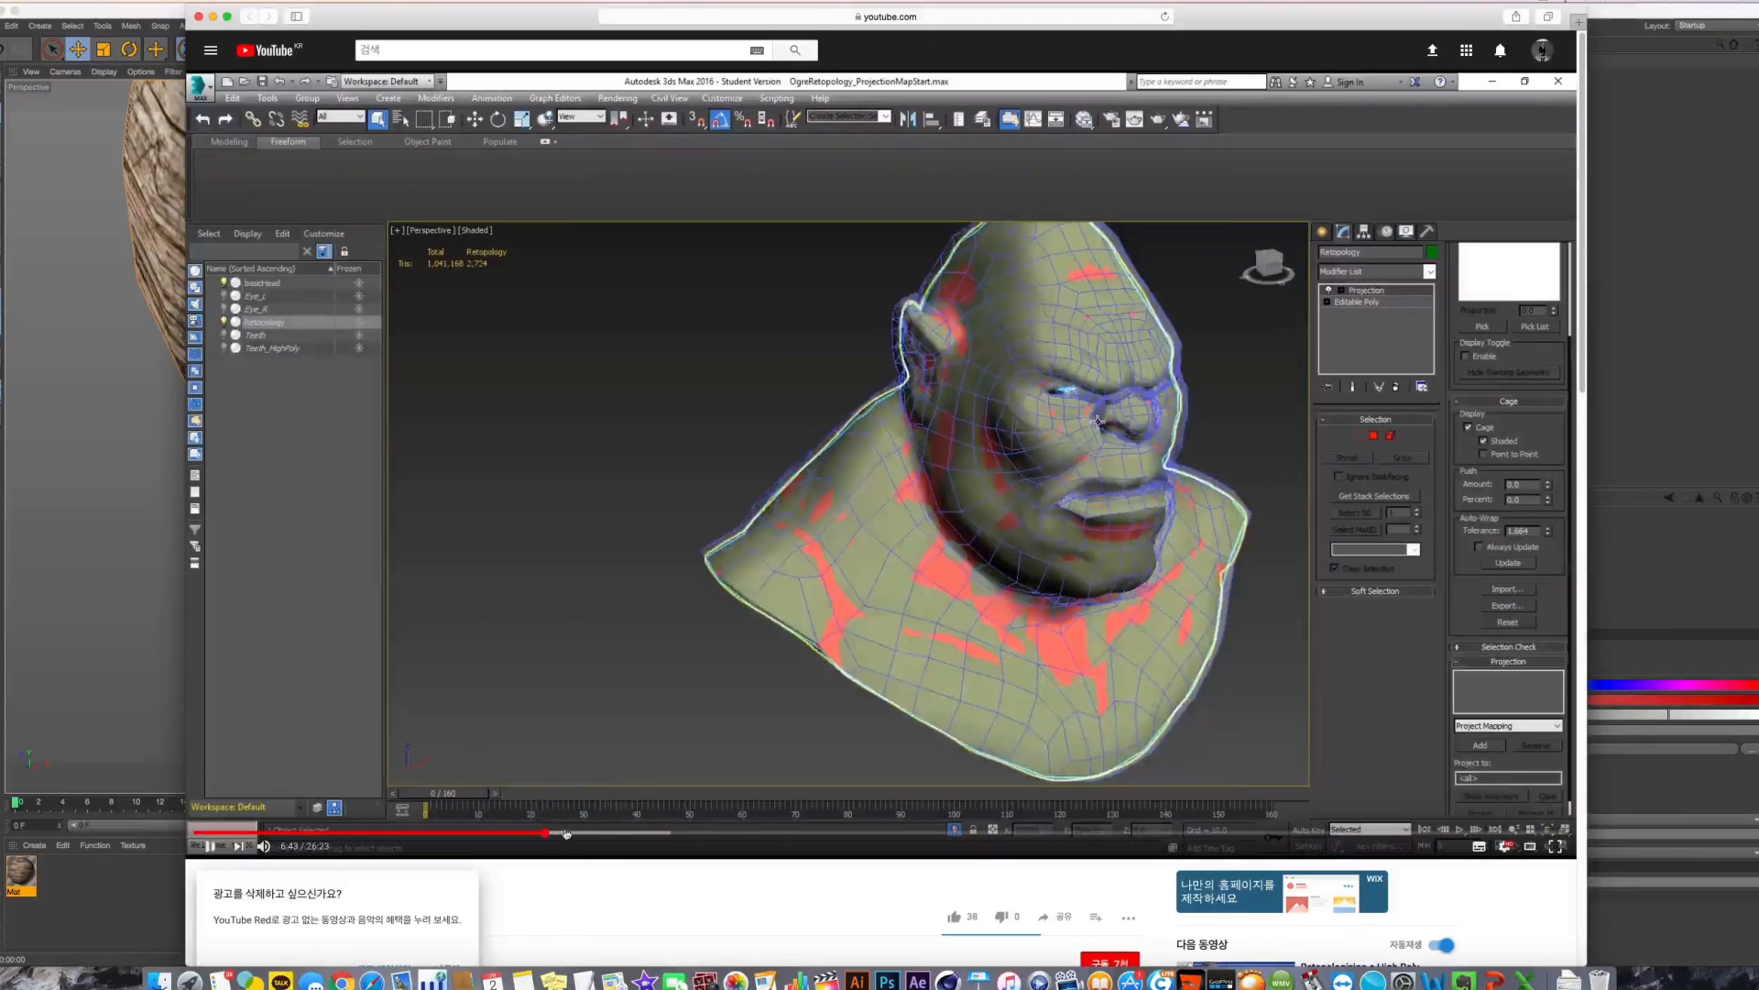
click(542, 835)
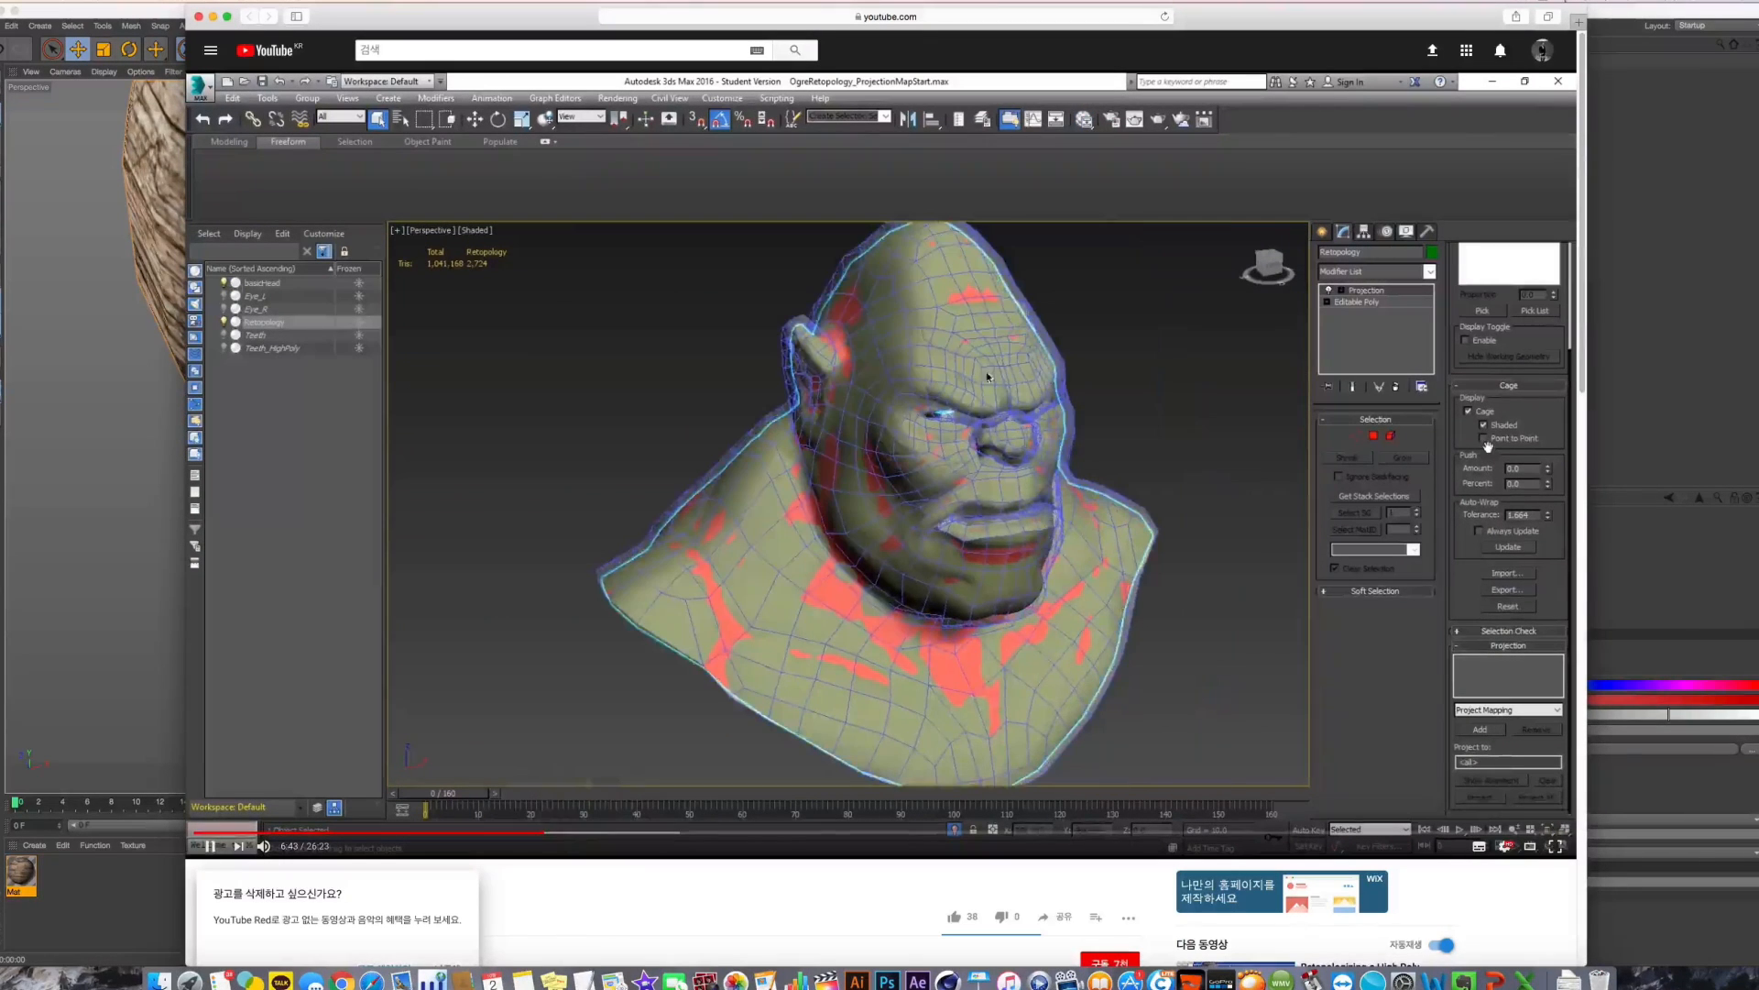
Skip through the video to about 10:37 to view the Render To Texture setup for the normal map
click(601, 835)
click(643, 835)
click(683, 836)
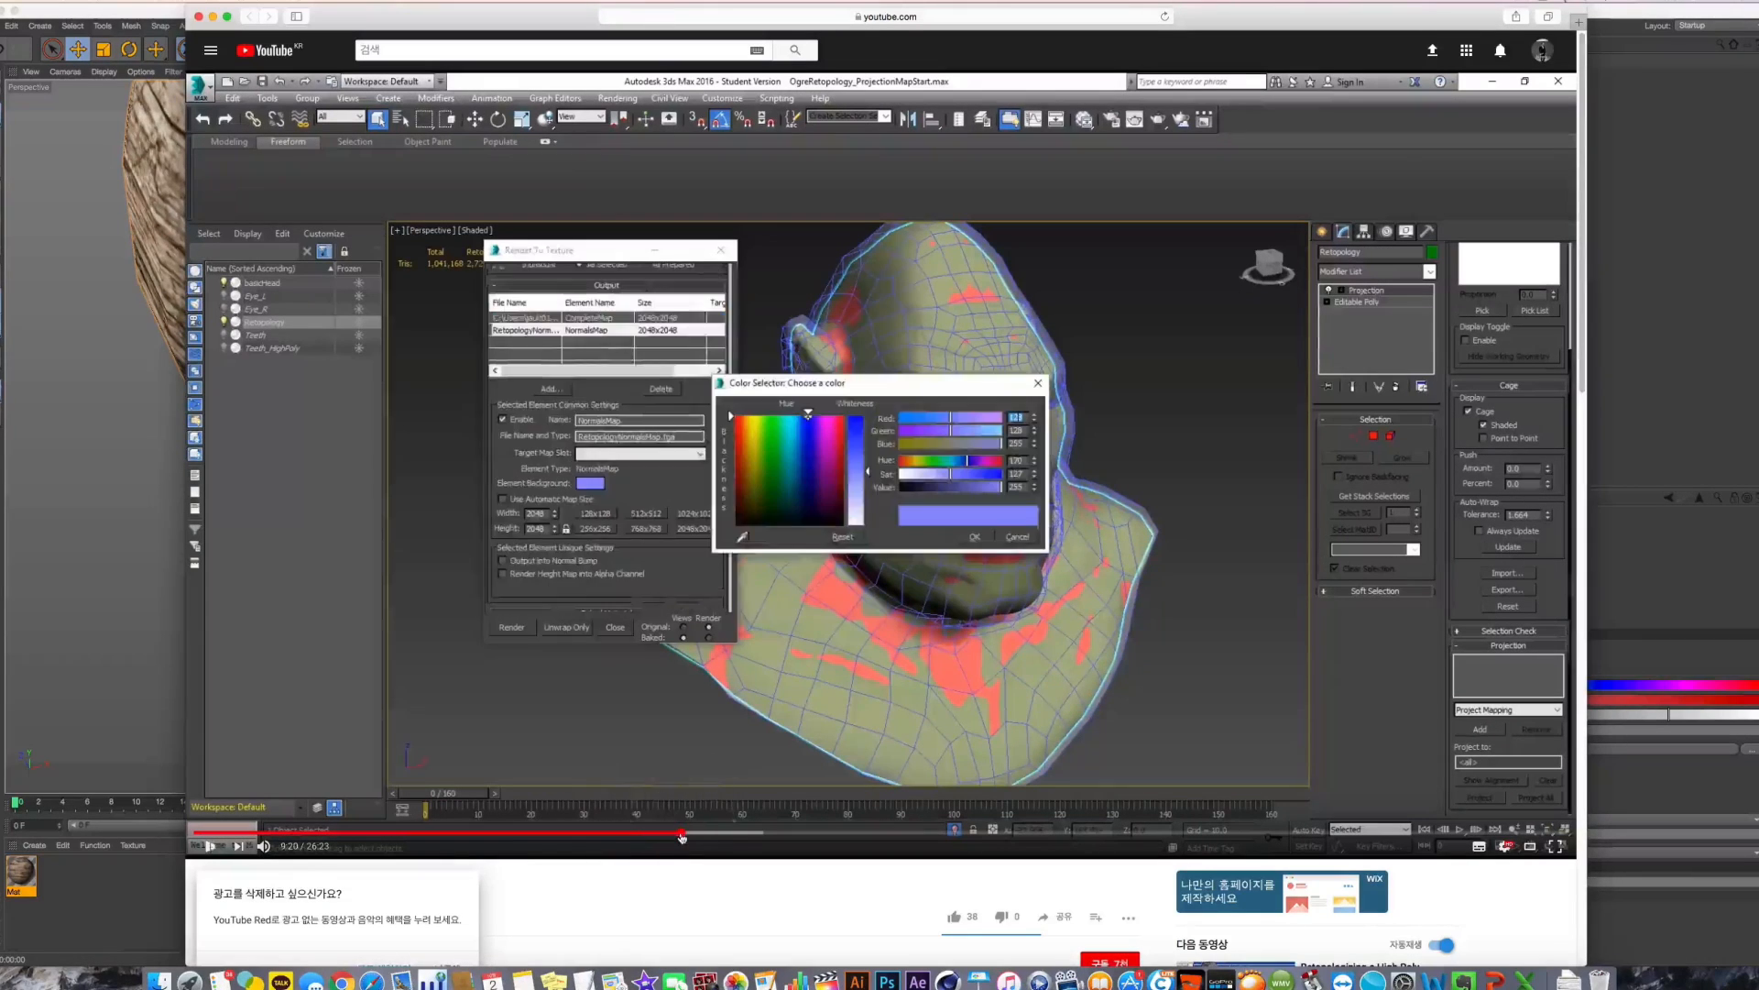
click(707, 836)
click(747, 835)
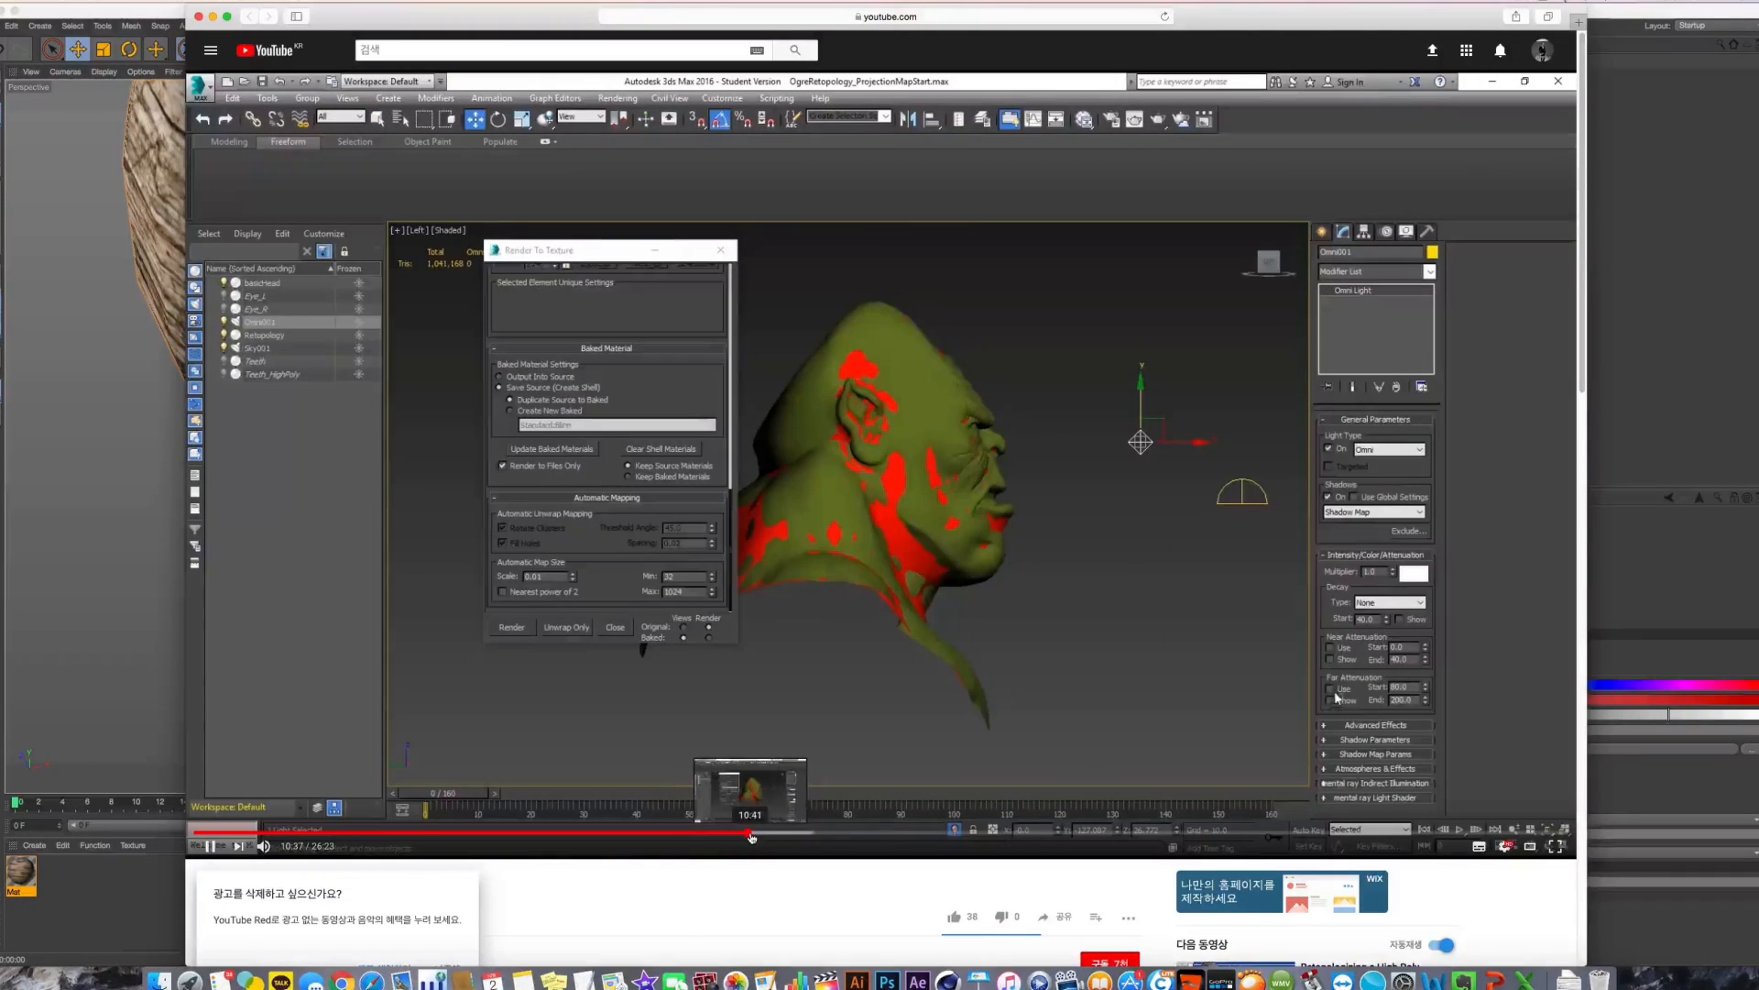
Skip through the lighting and test render parts of the video to the baked texture at about 15:17
click(777, 836)
click(803, 836)
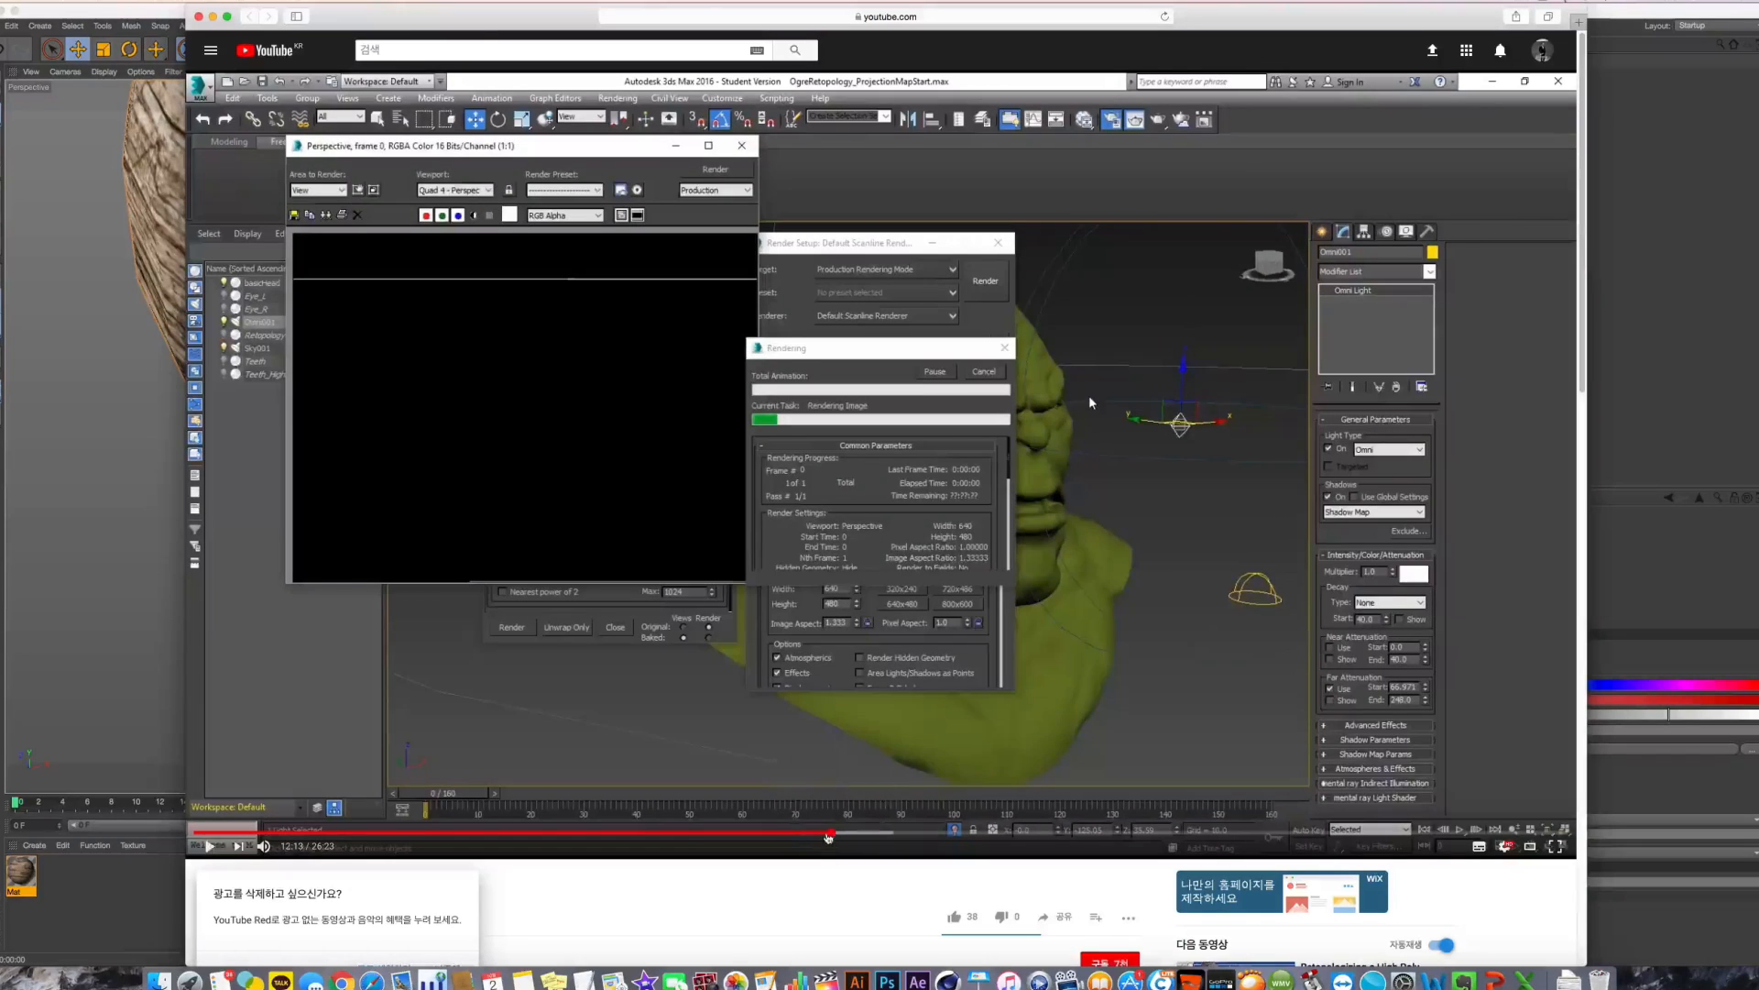
click(852, 836)
click(877, 836)
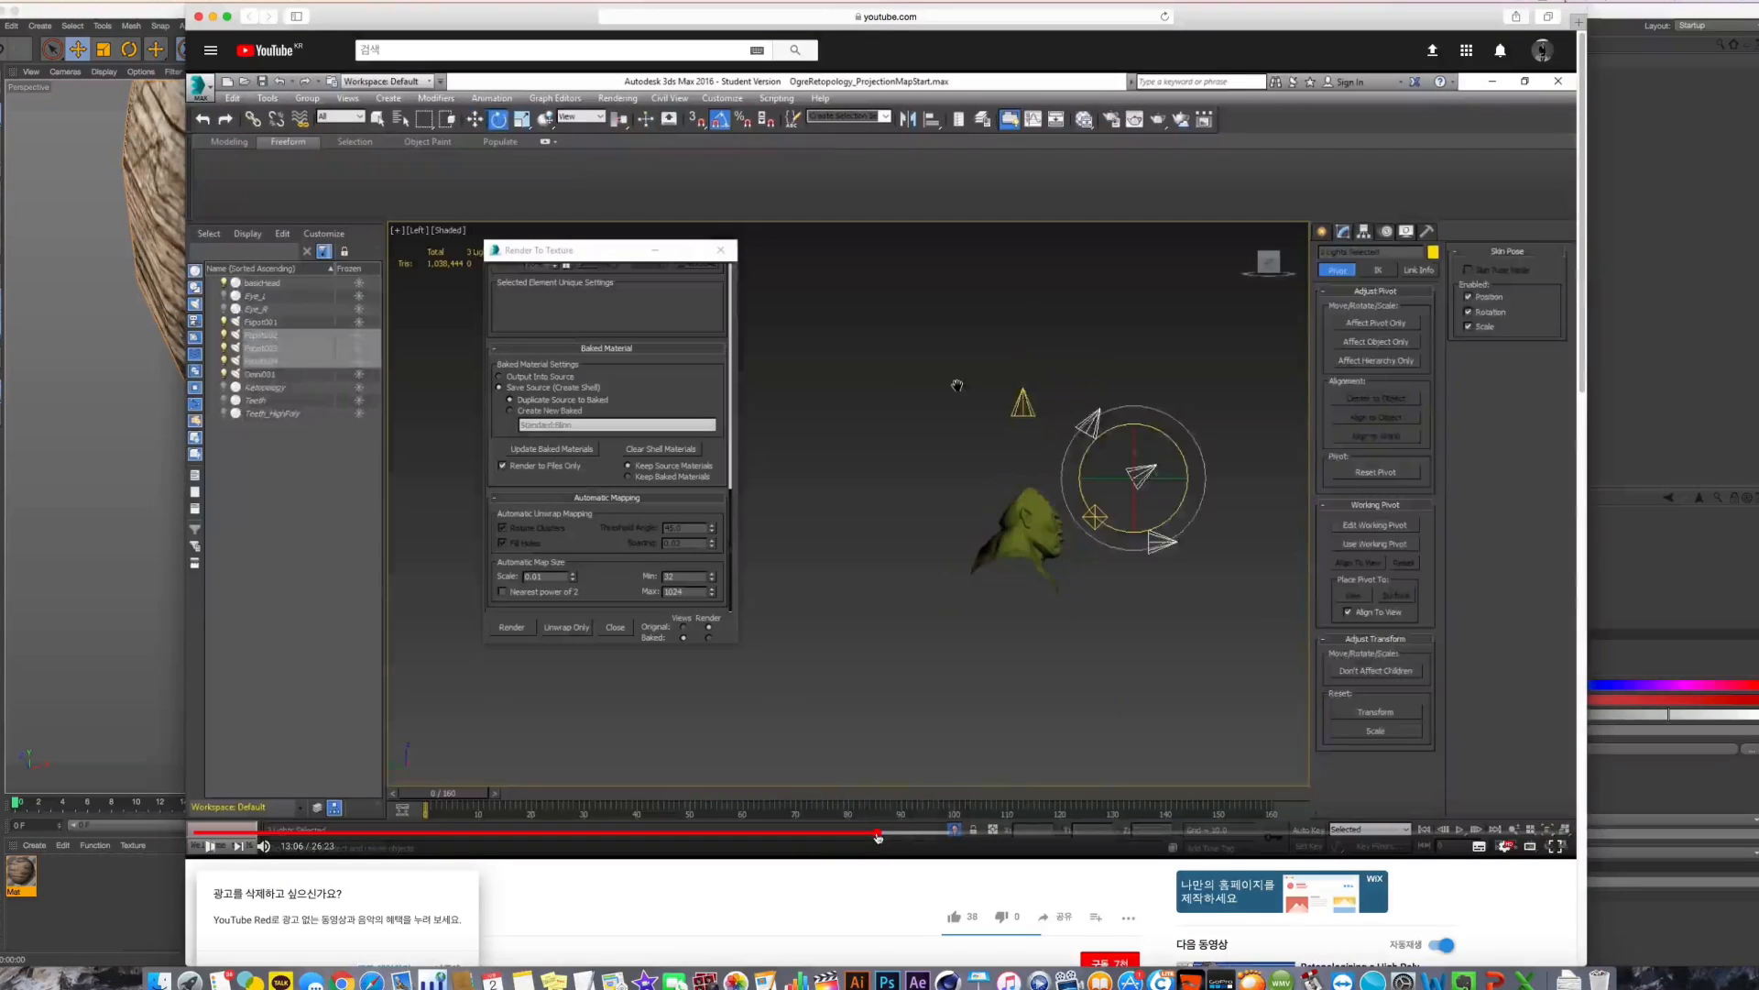
click(907, 835)
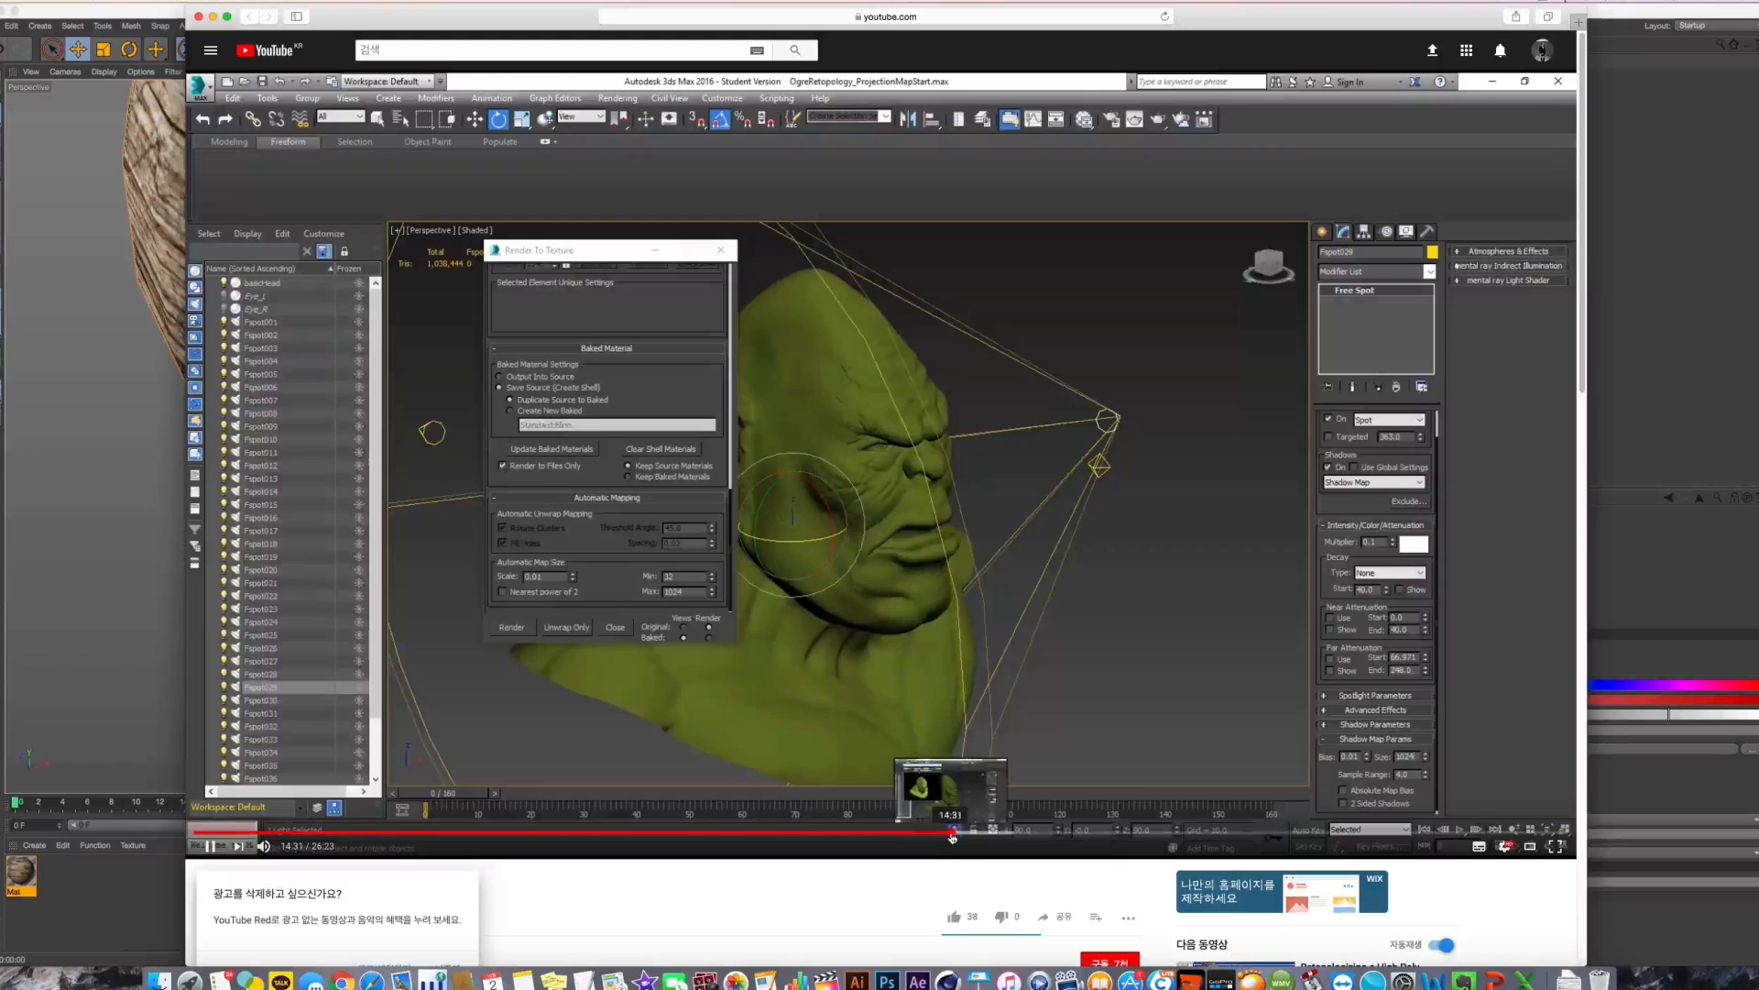
click(986, 835)
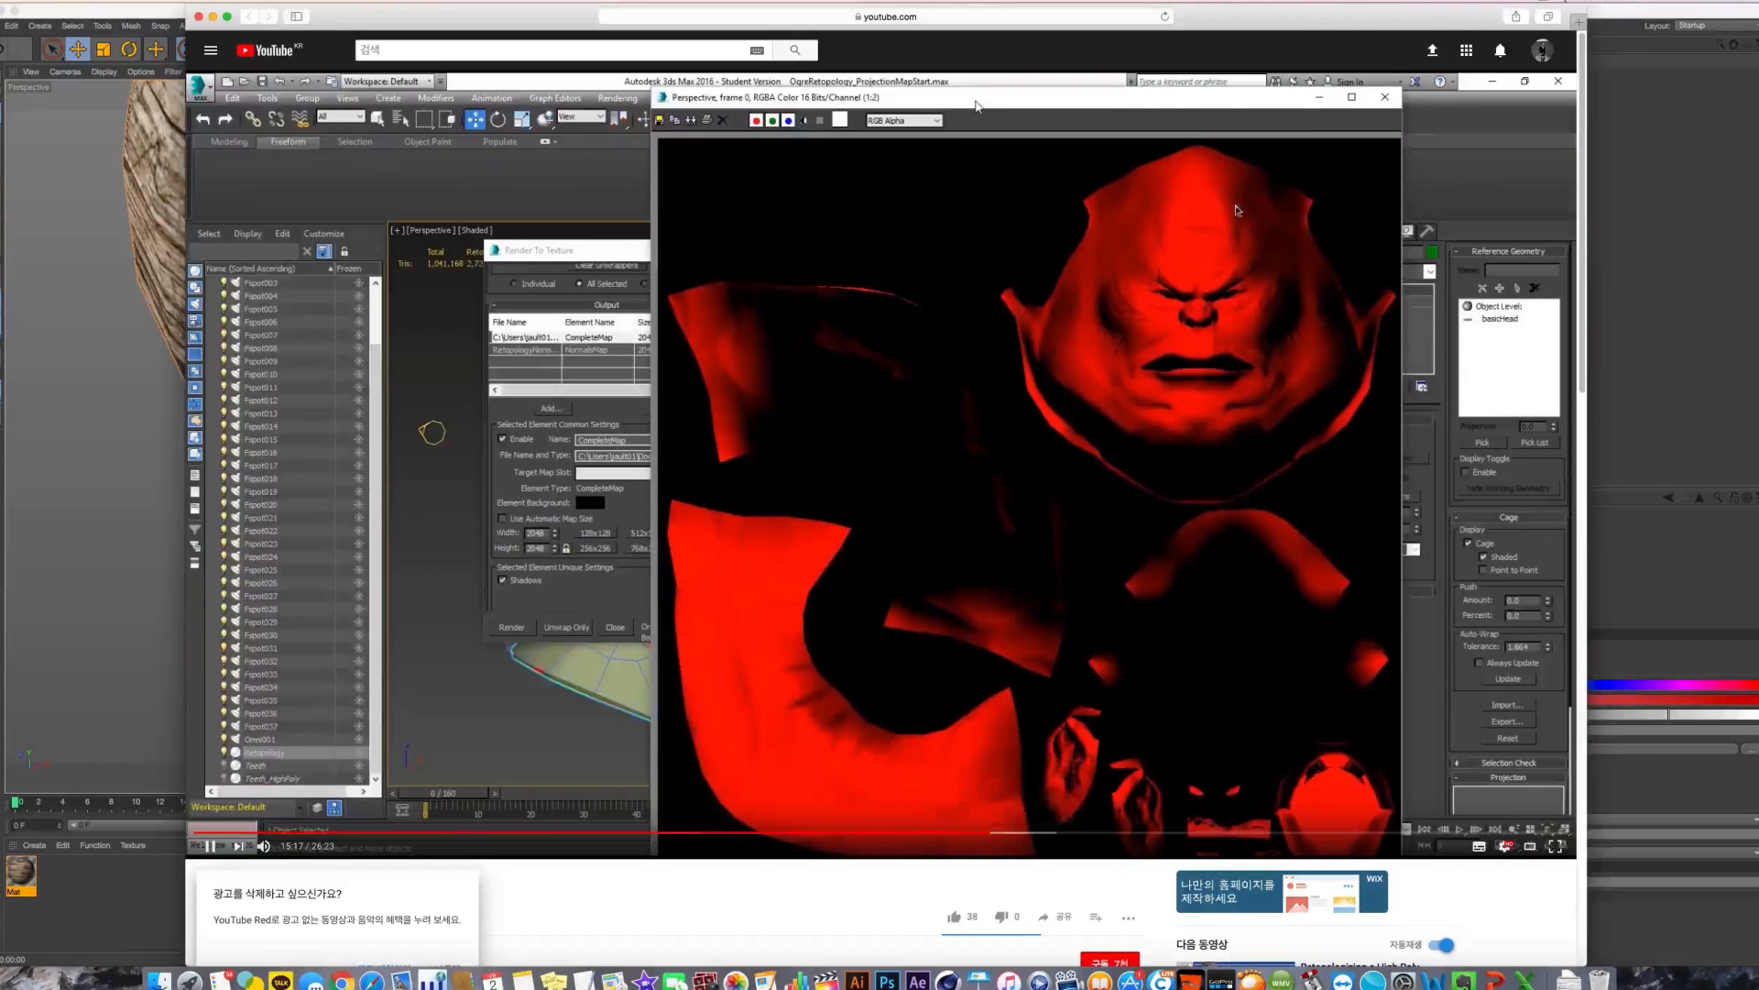
Seek back and forth in the video between about 16:22 and 17:00 to examine the ogre's baked normal map in Photoshop
click(1077, 835)
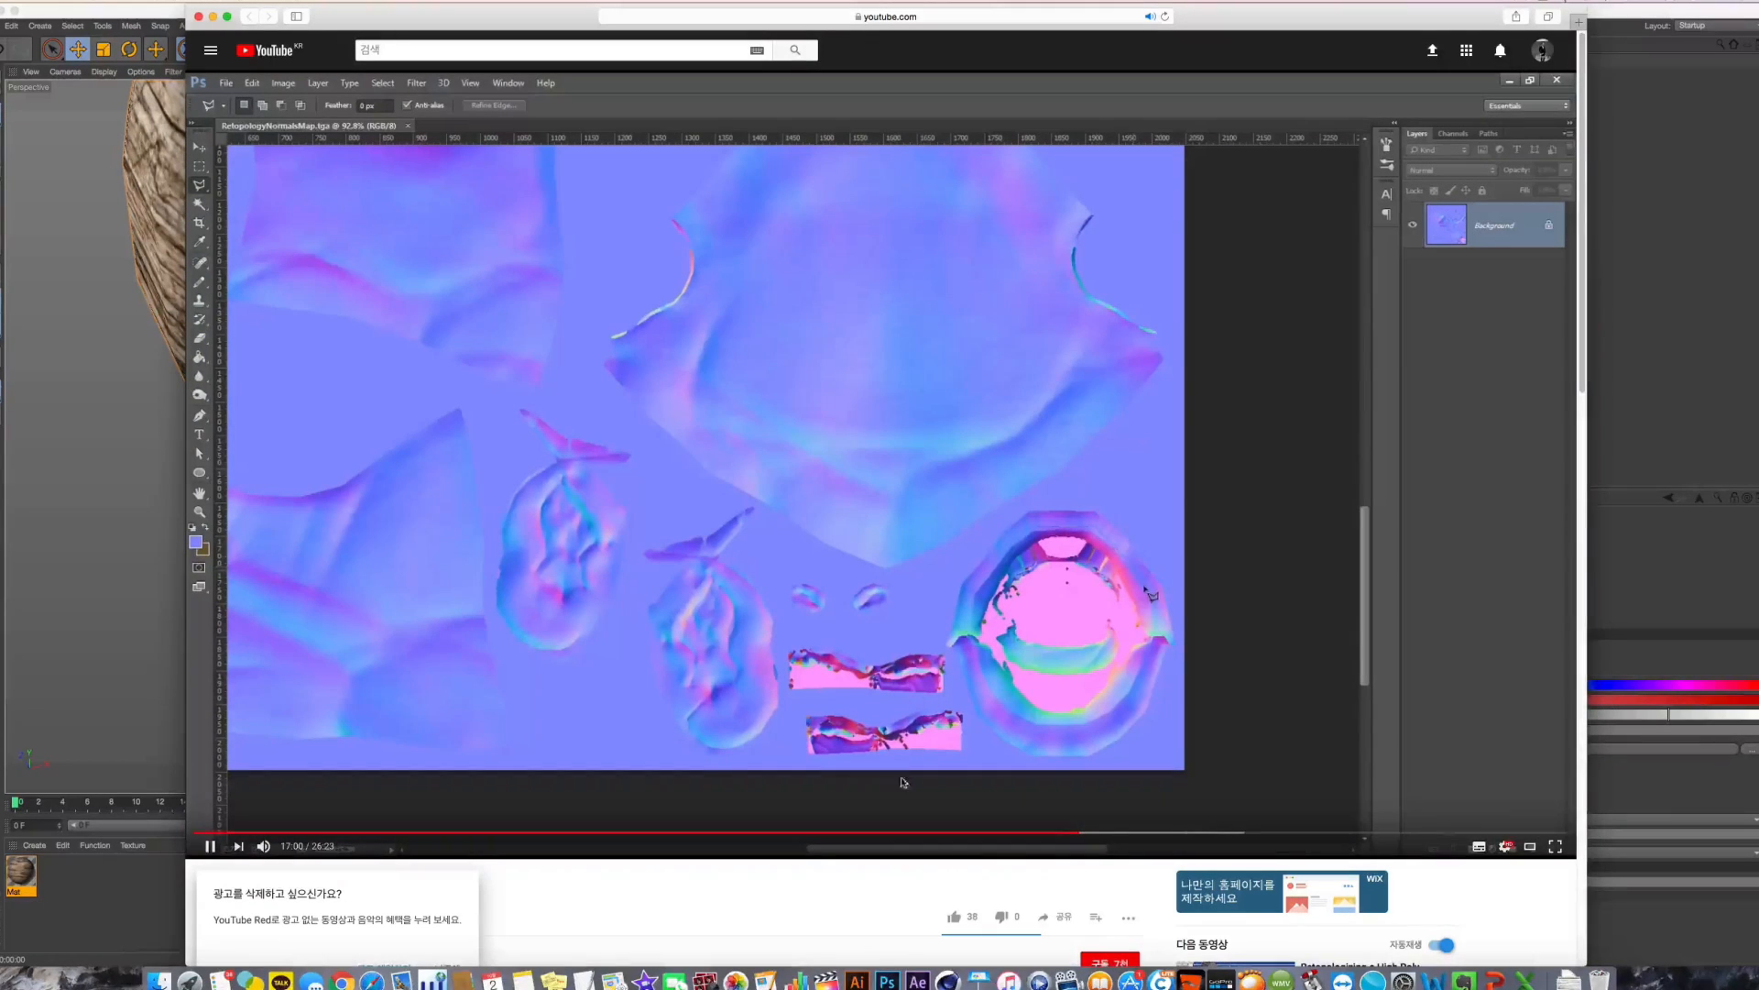
click(1070, 834)
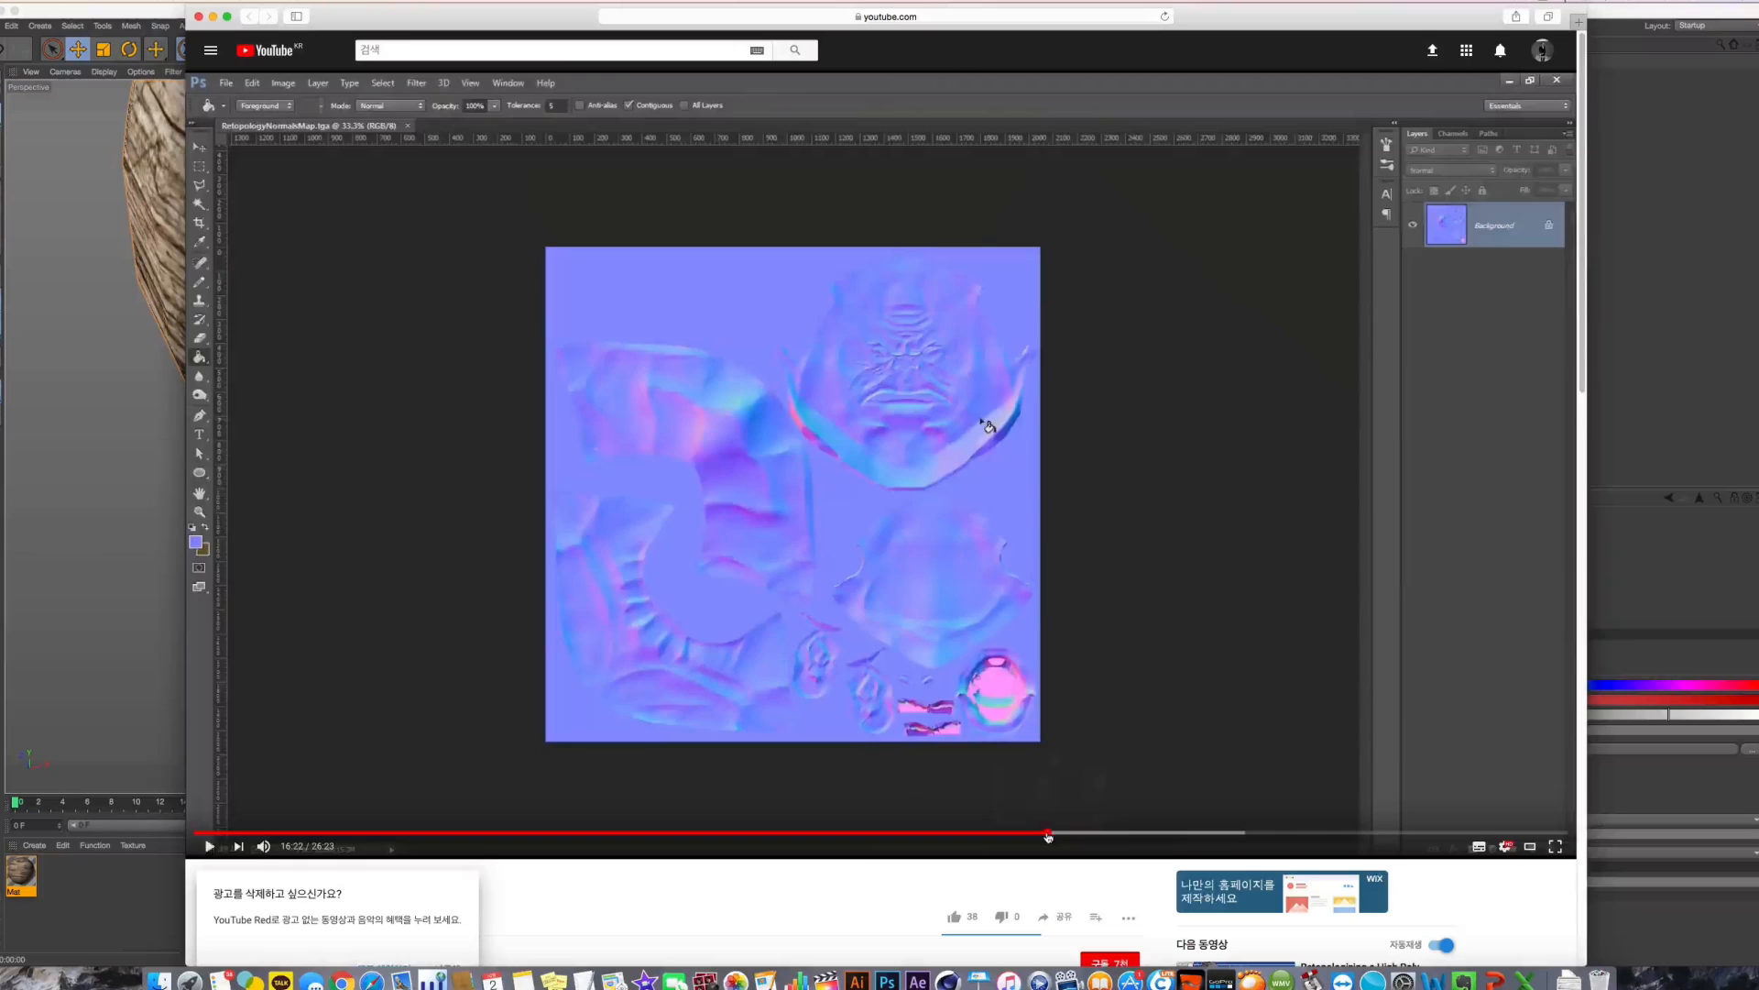
click(1054, 834)
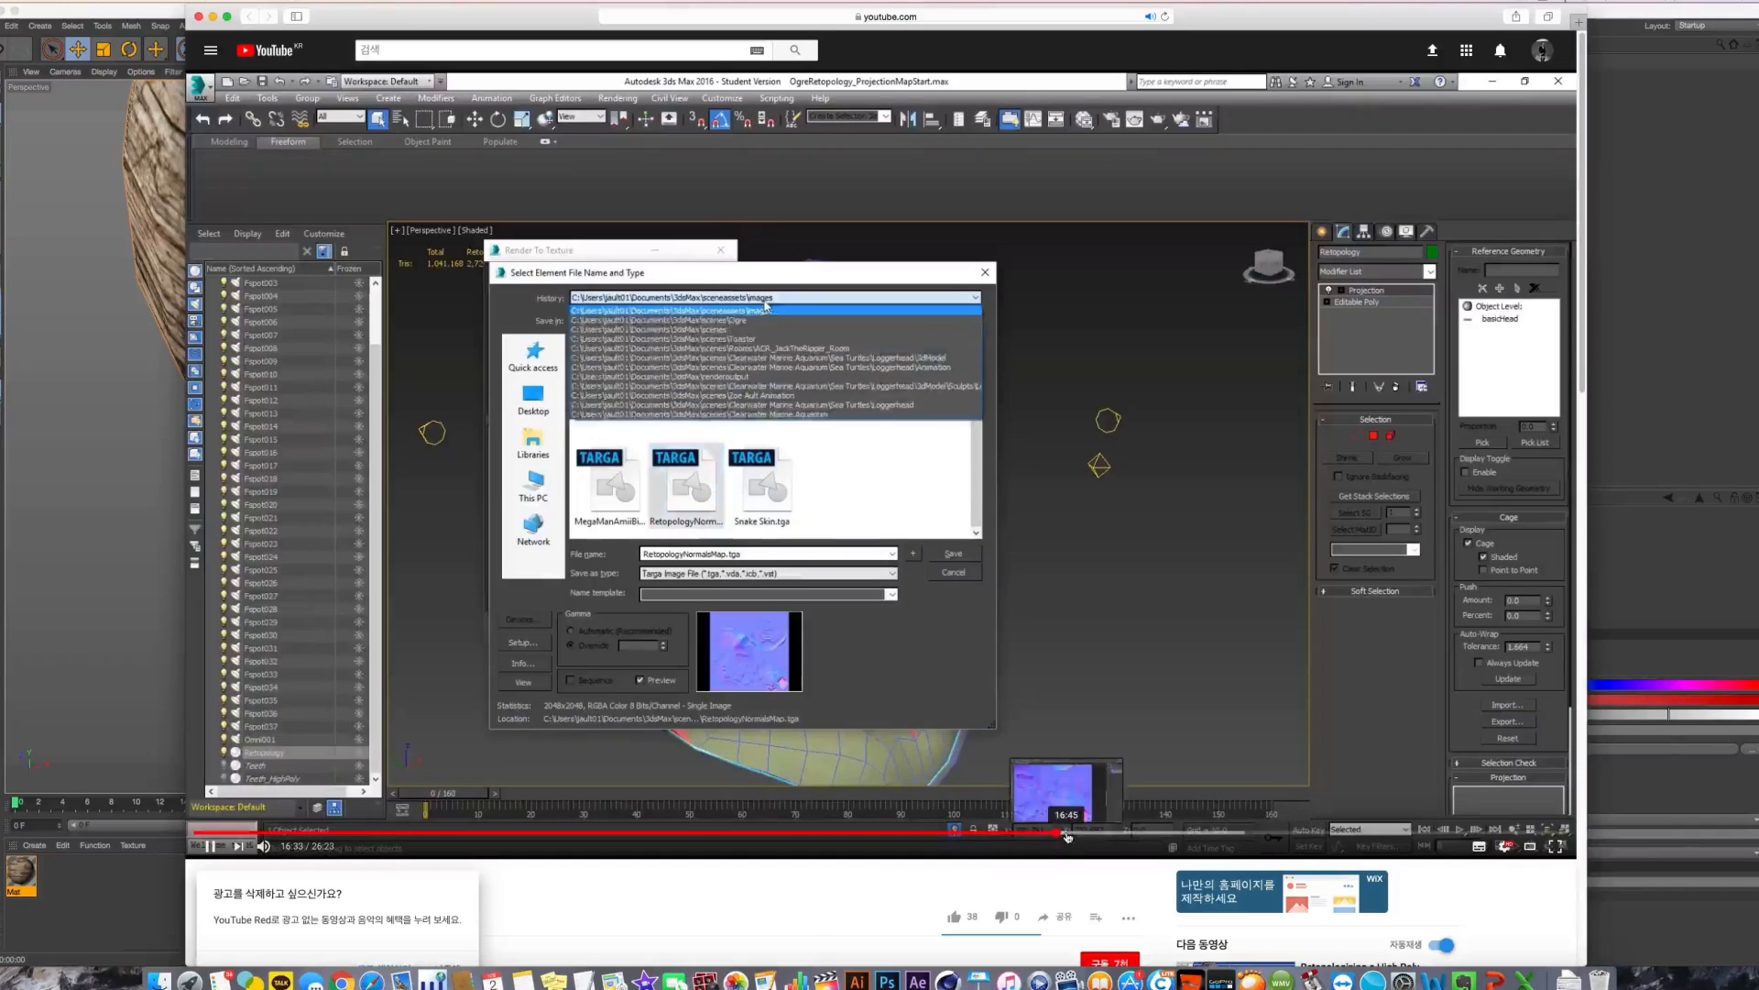
click(1069, 836)
click(1100, 836)
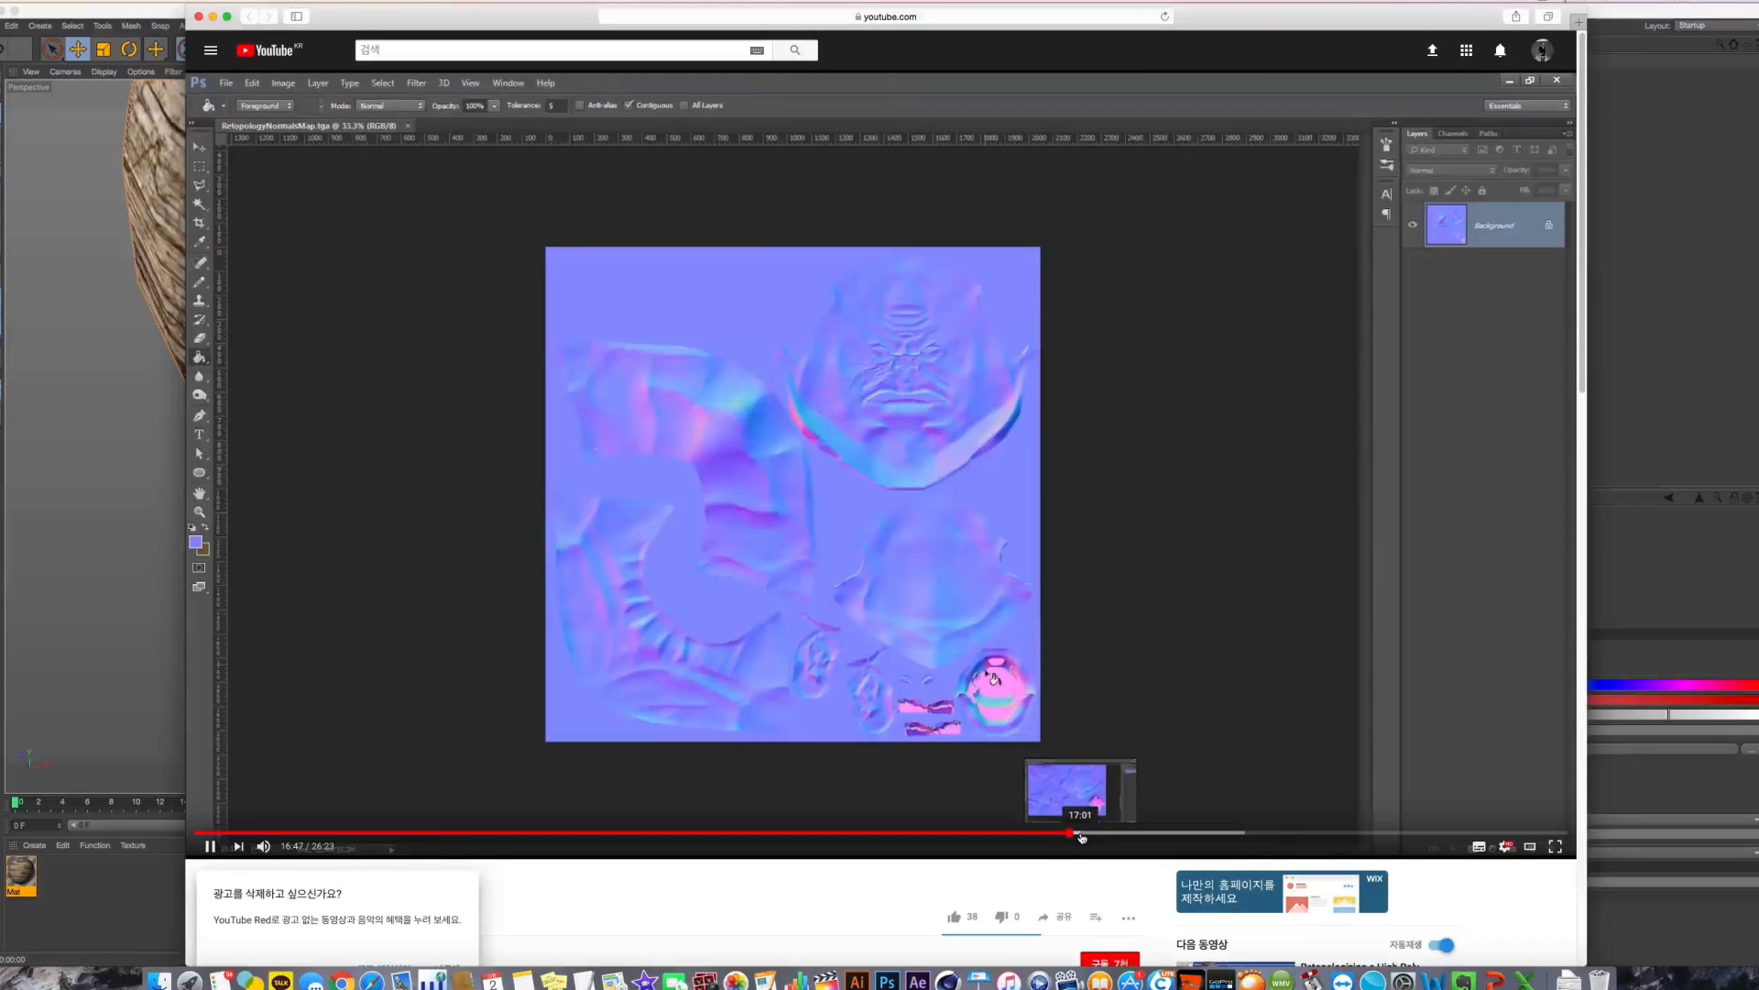
Skip through the video from the cleaned normal map to the ogre's diffuse texture and on to about 19:35
click(1141, 836)
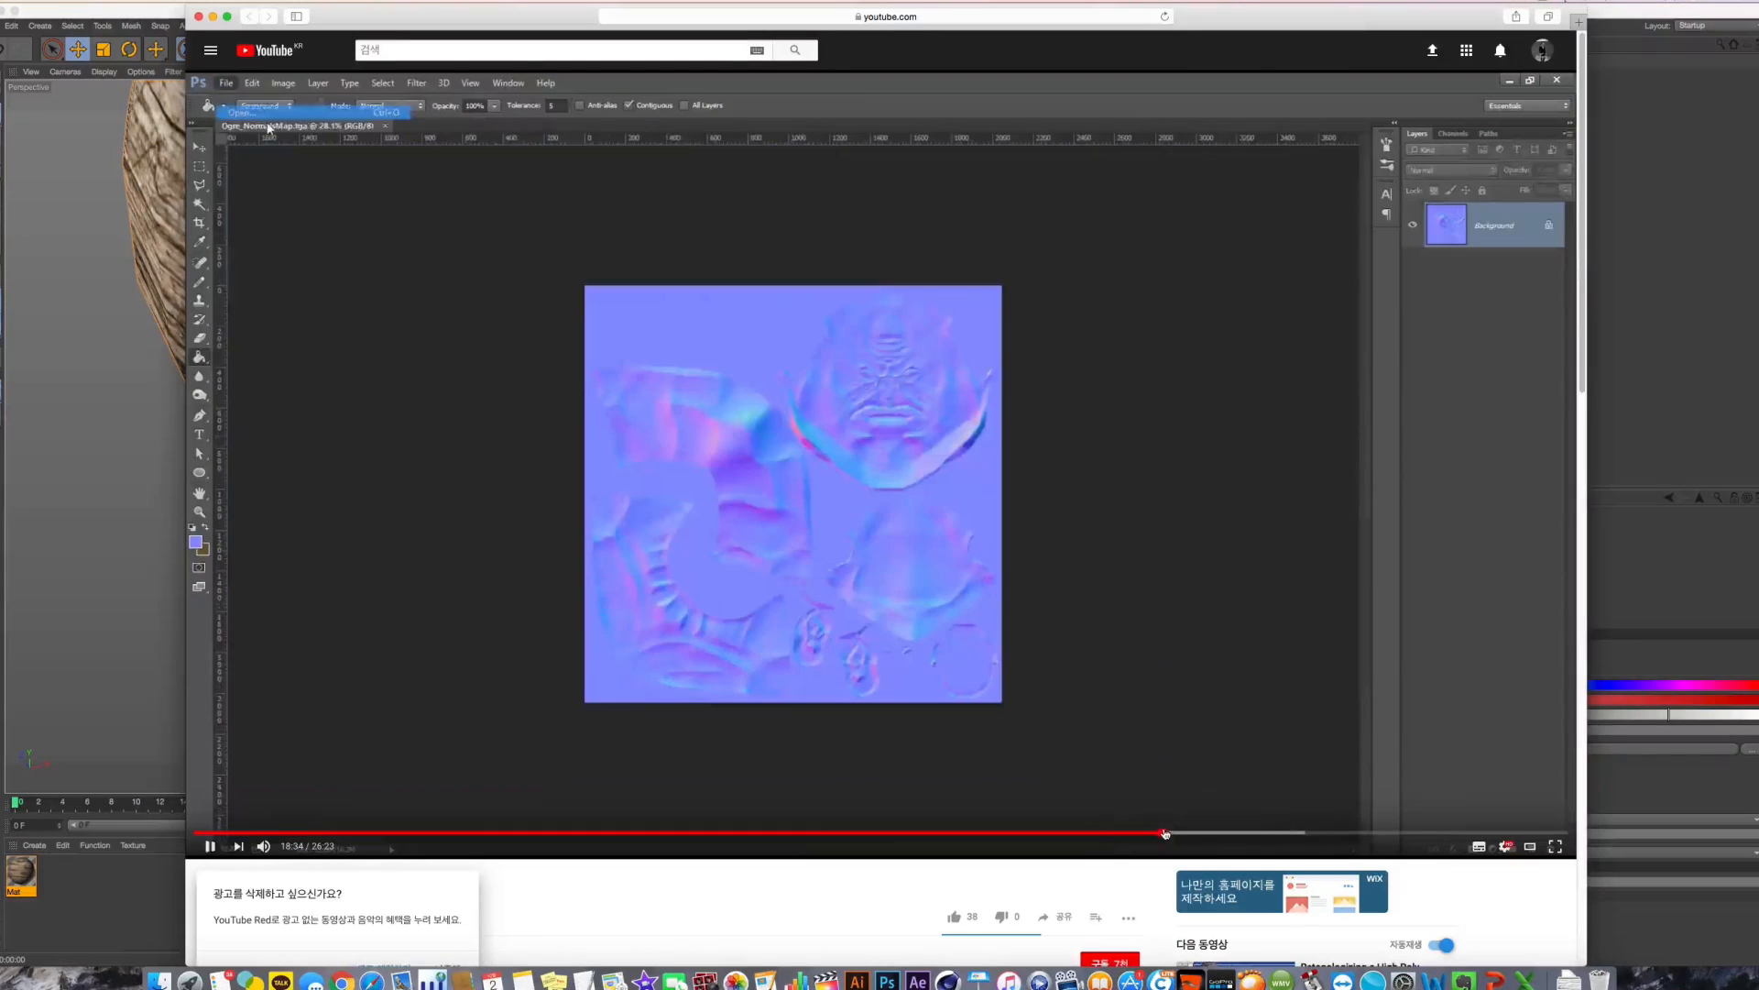
click(1187, 835)
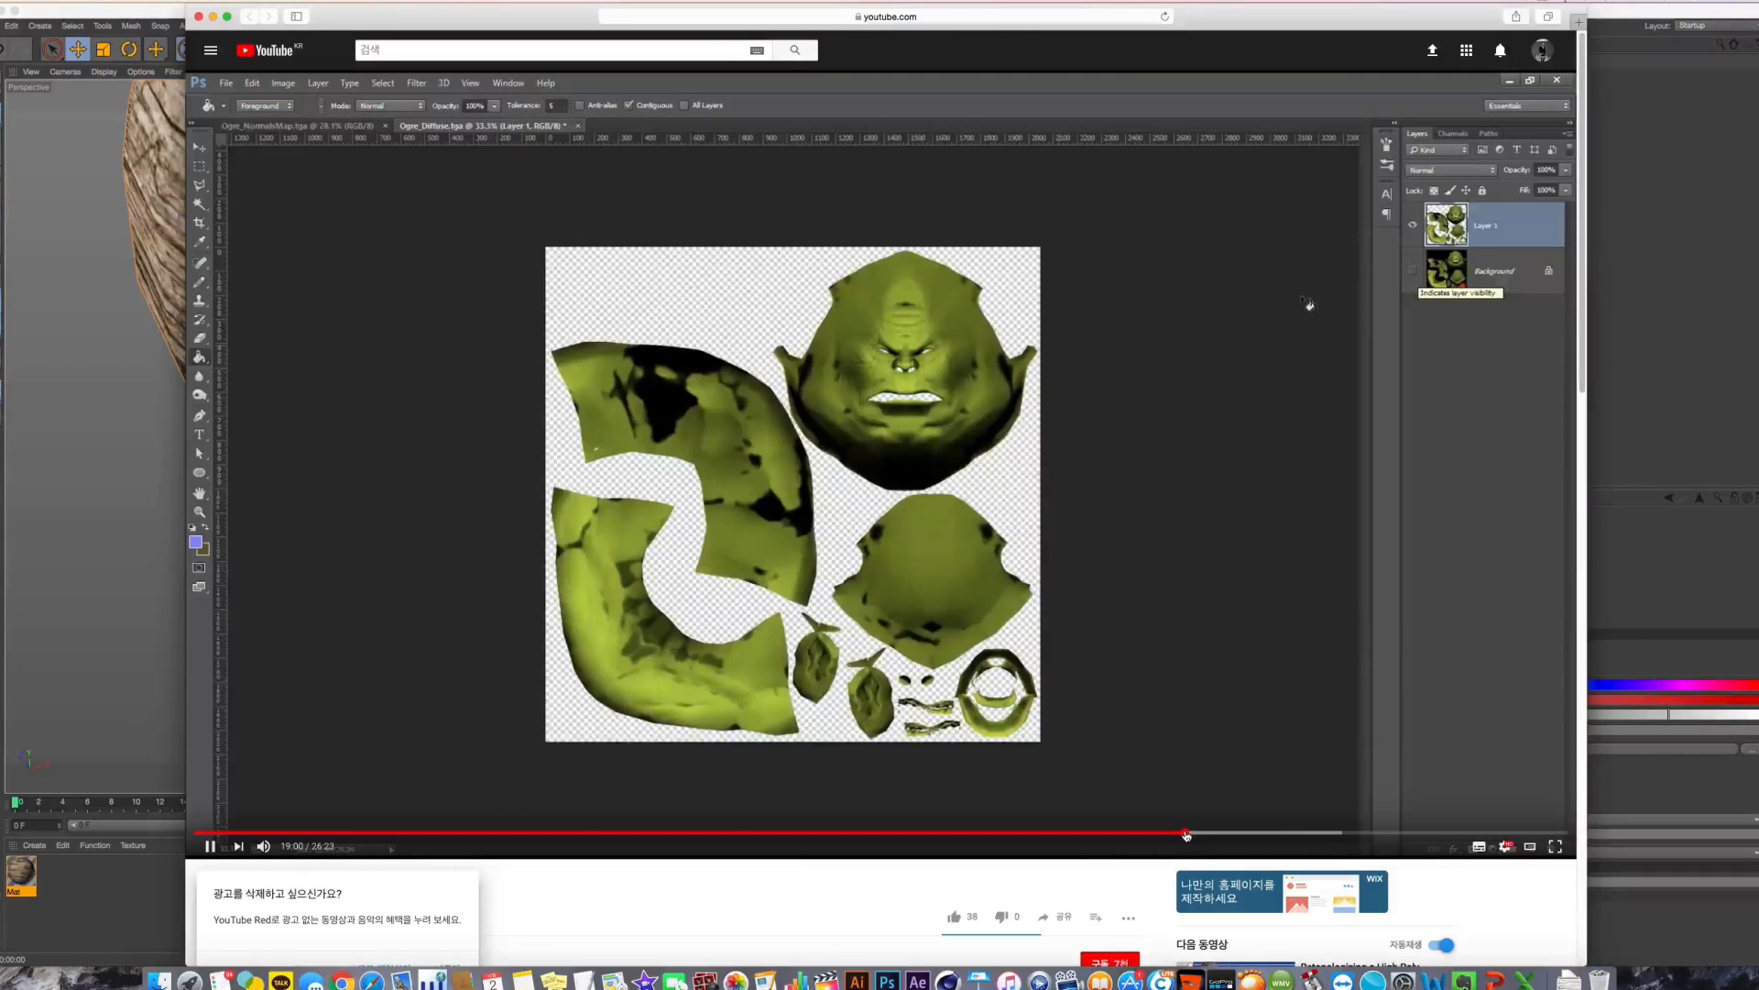
click(1176, 836)
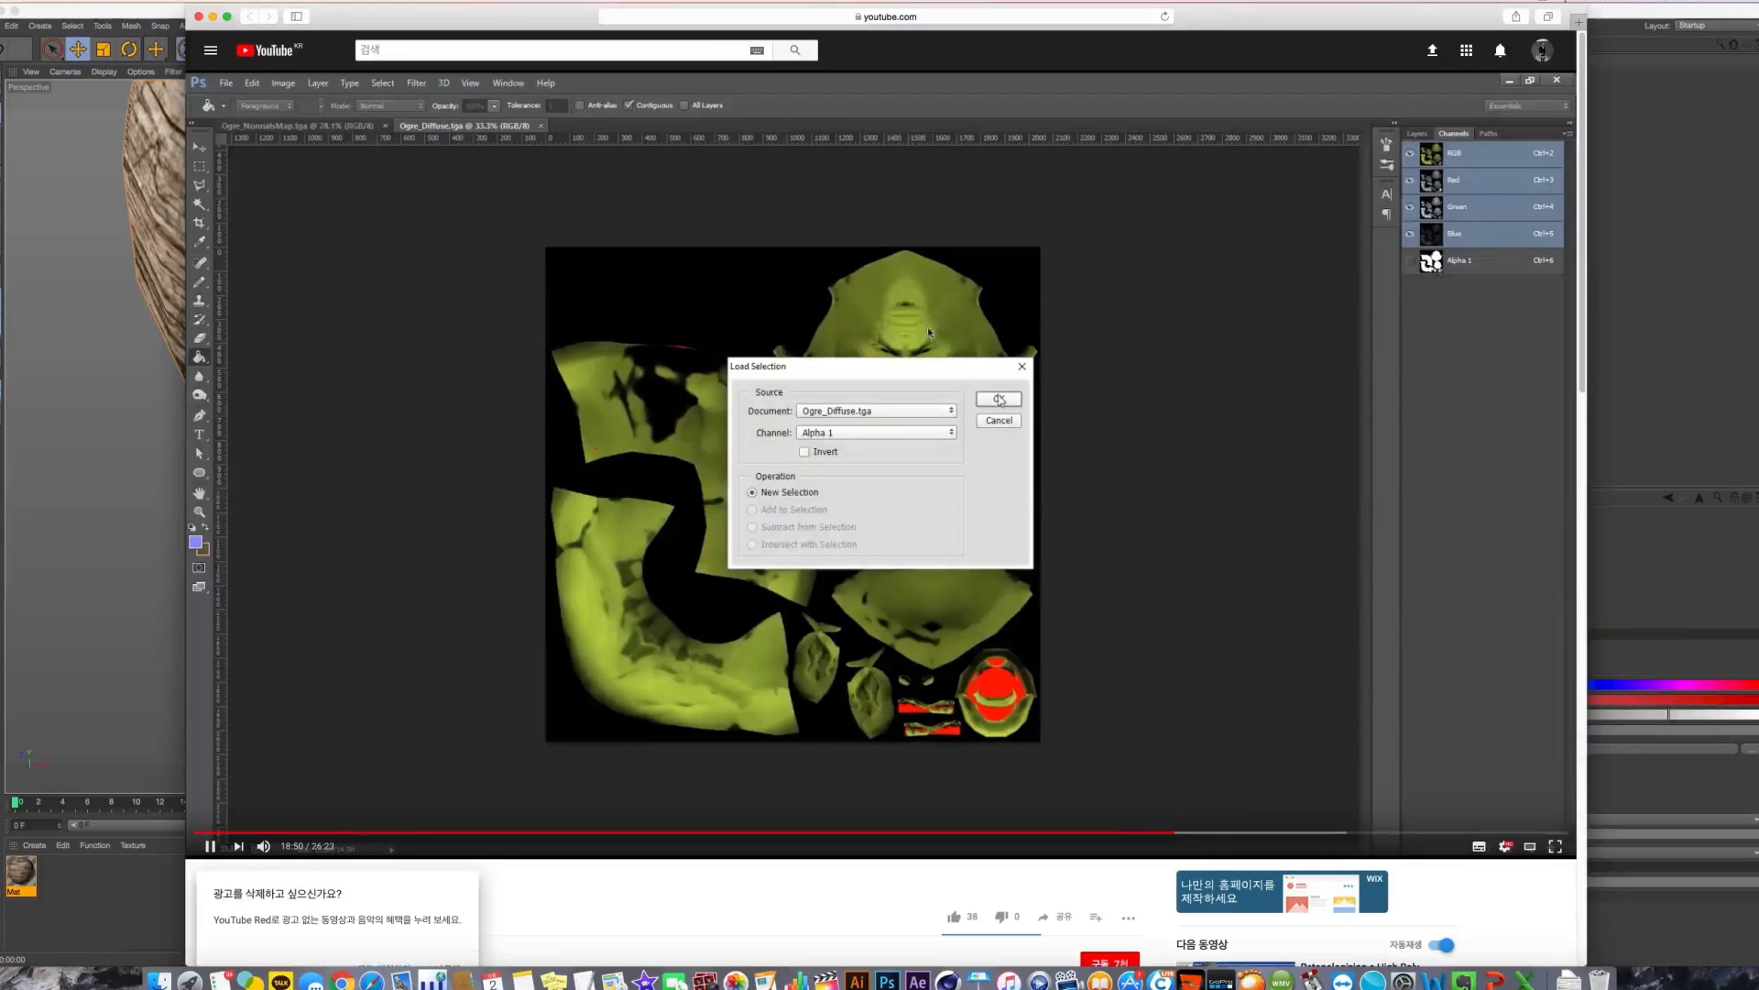
click(1215, 835)
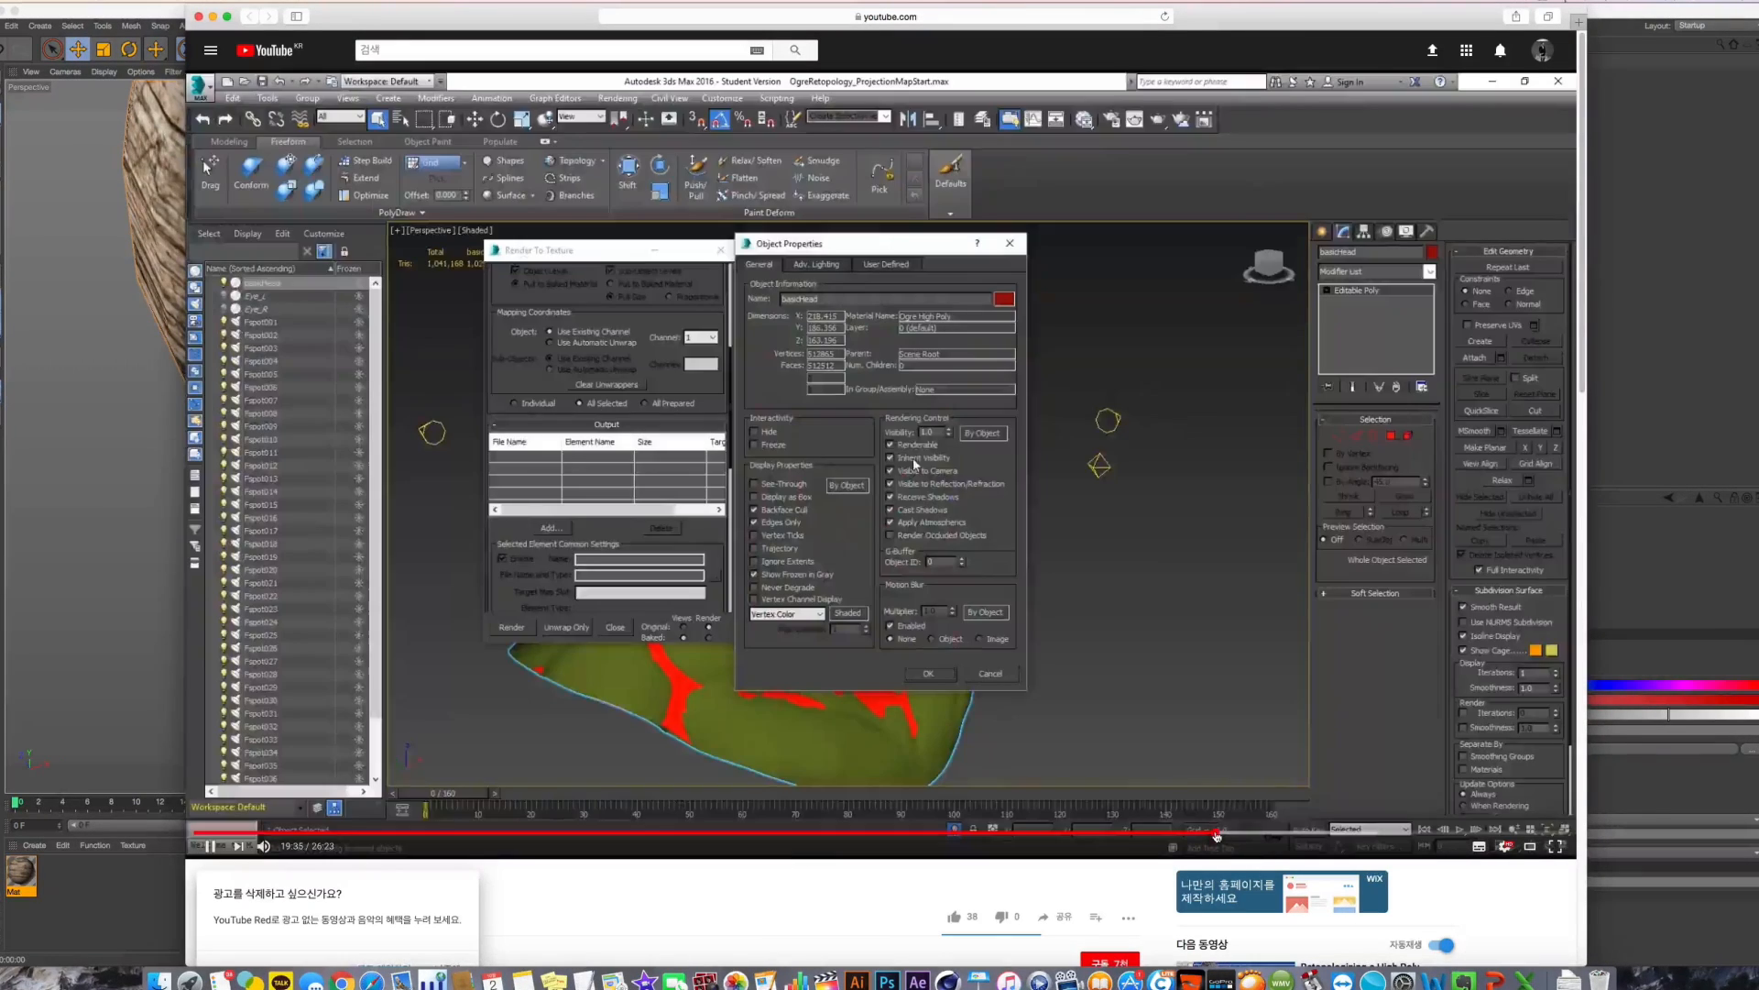
Skip through the video from about 20:06 to 22:34 to view how the ogre's diffuse texture is rendered and edited
click(1243, 836)
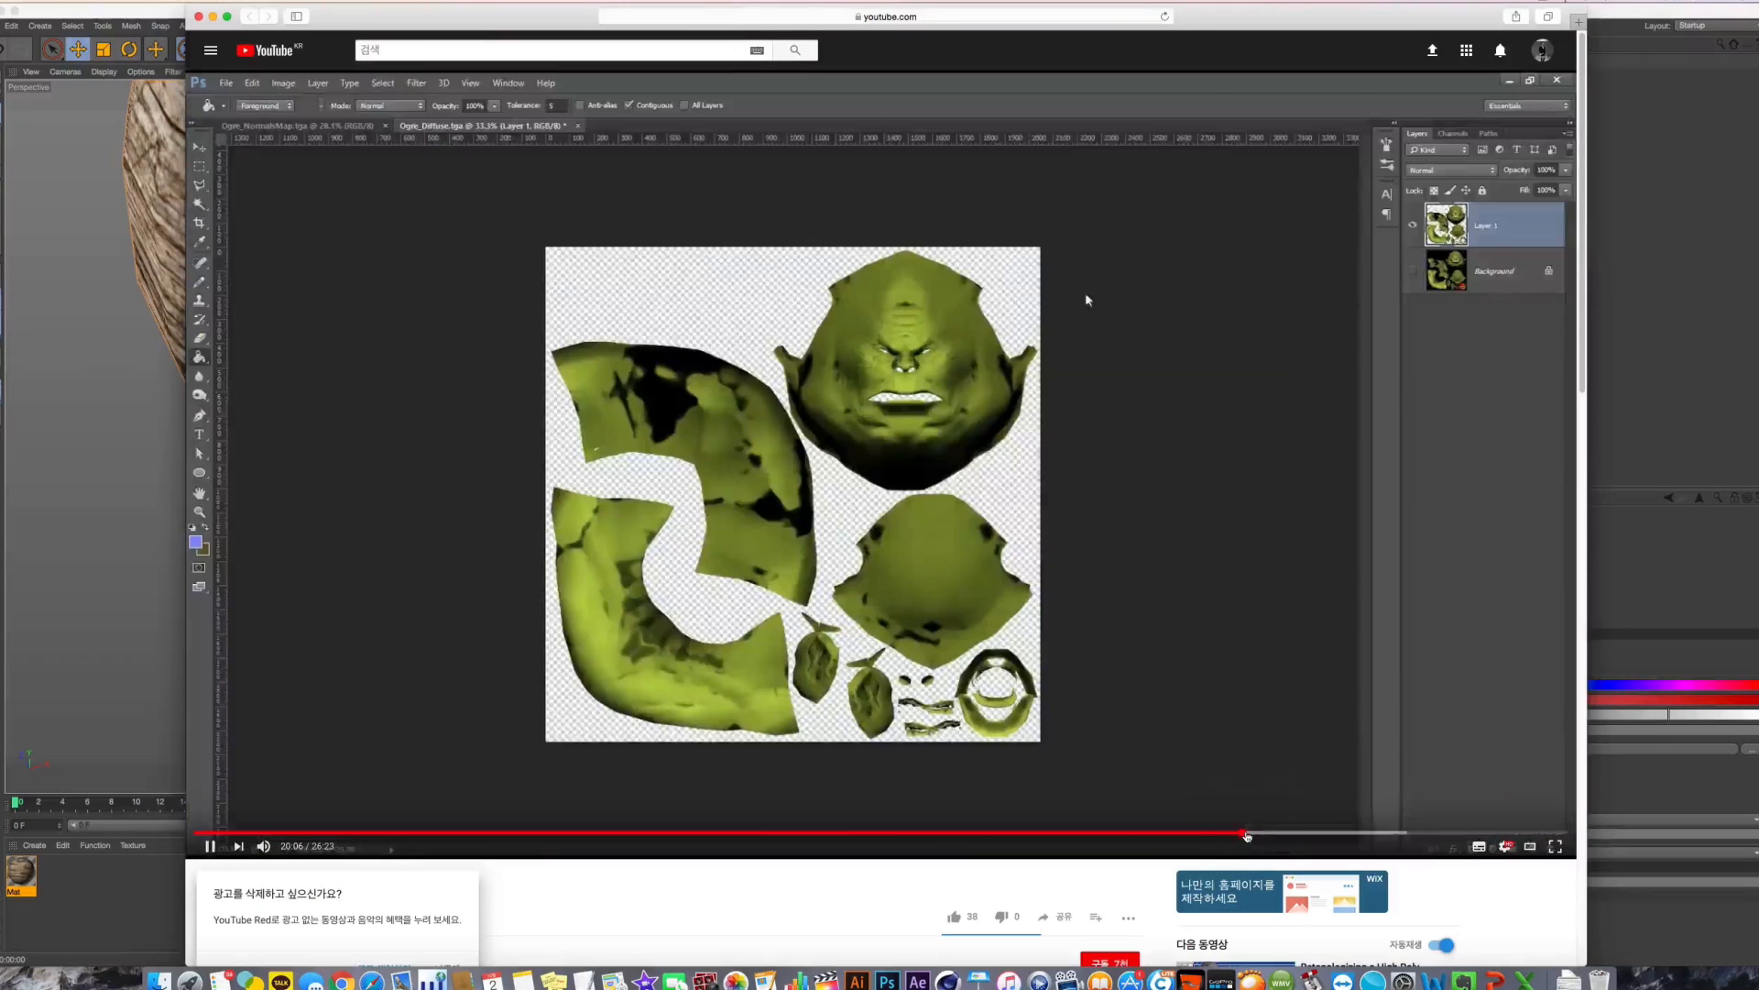
click(1272, 836)
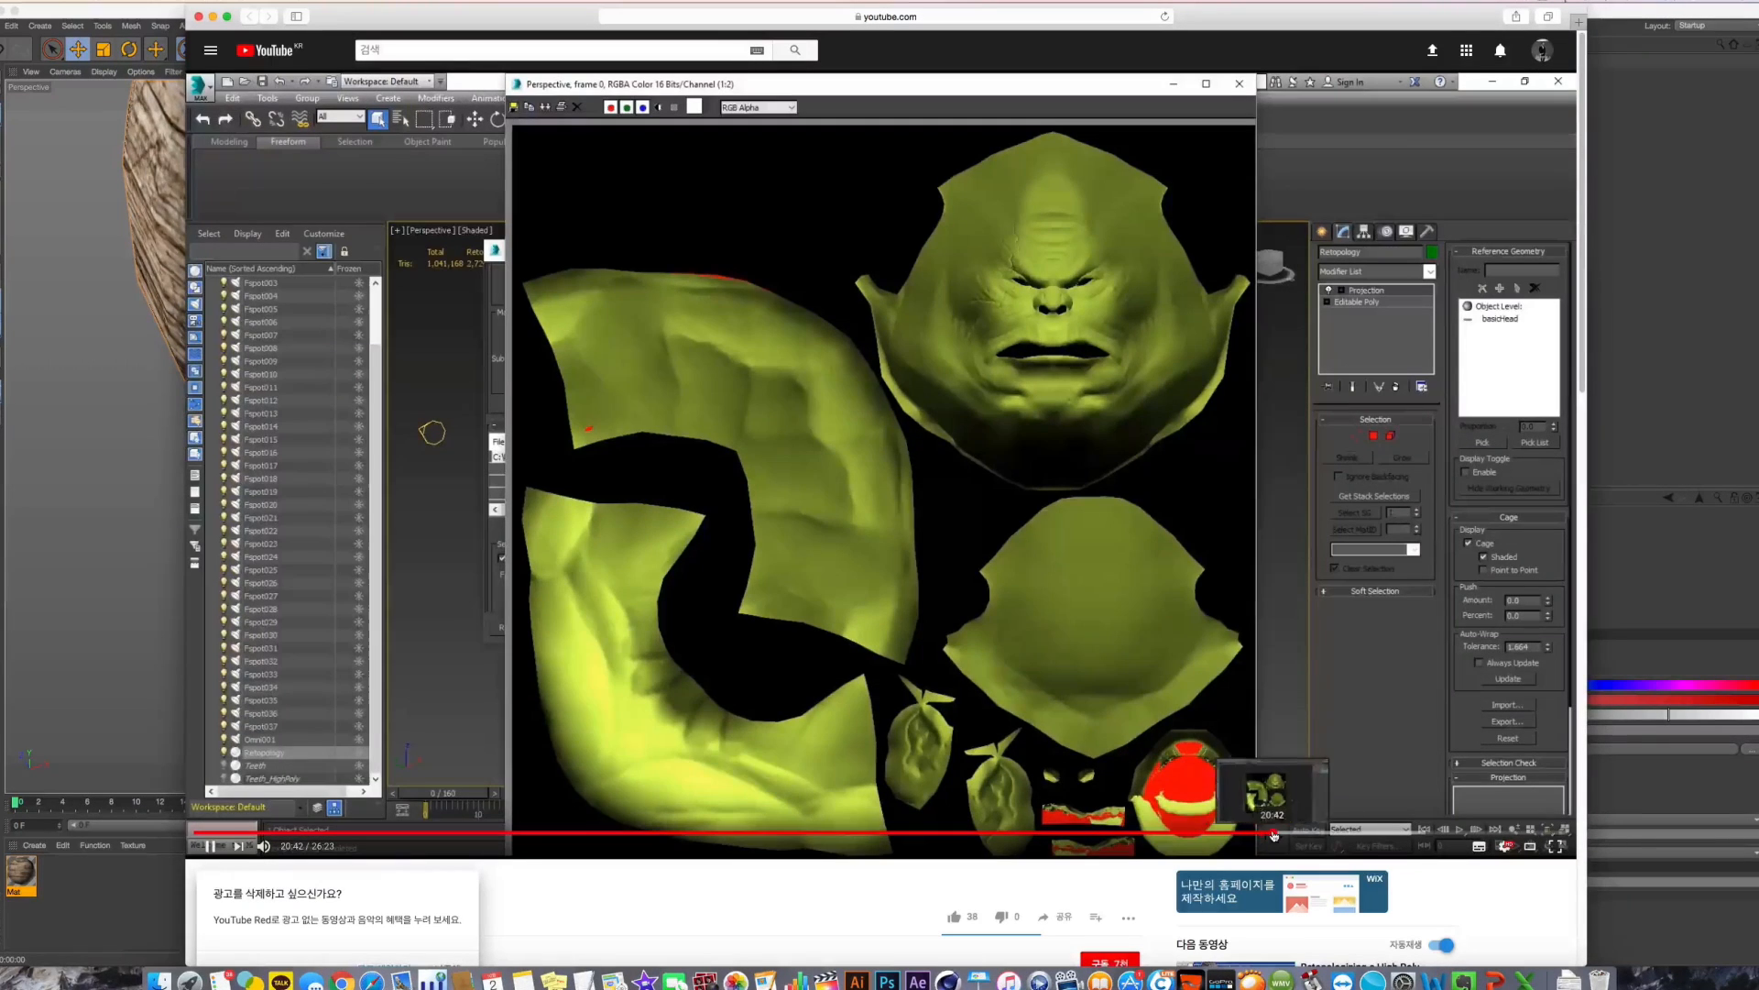
click(1283, 835)
click(1298, 835)
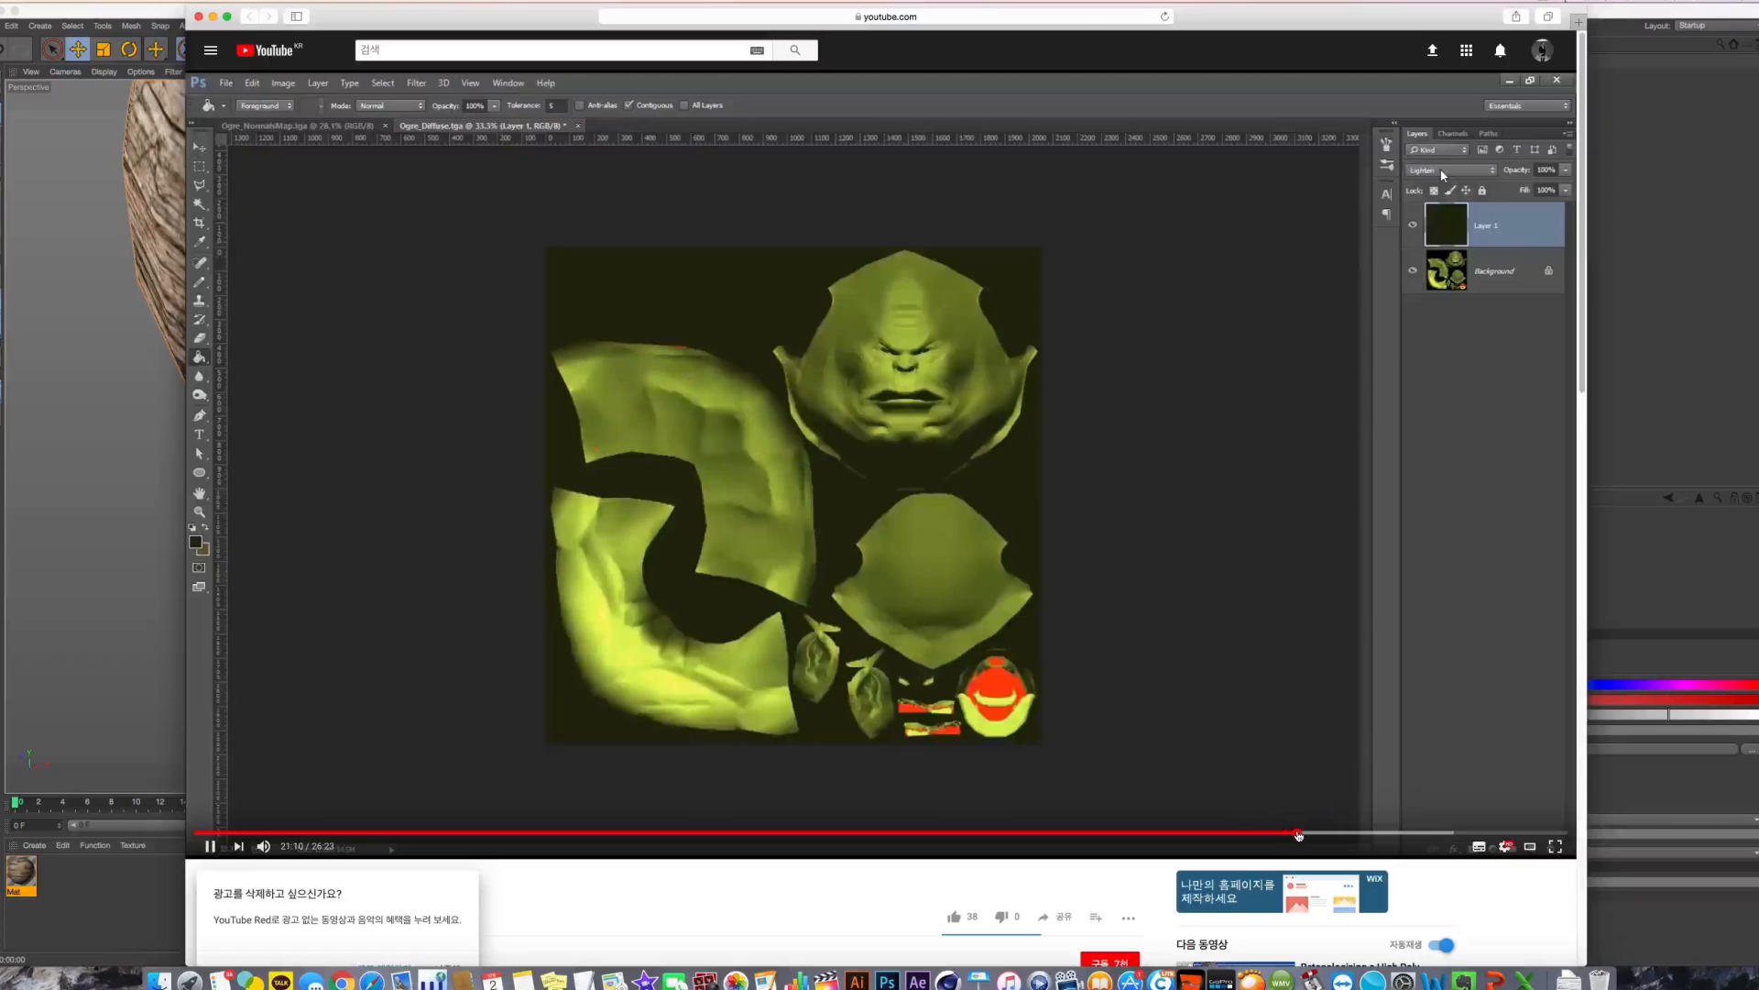
click(1320, 836)
click(1338, 835)
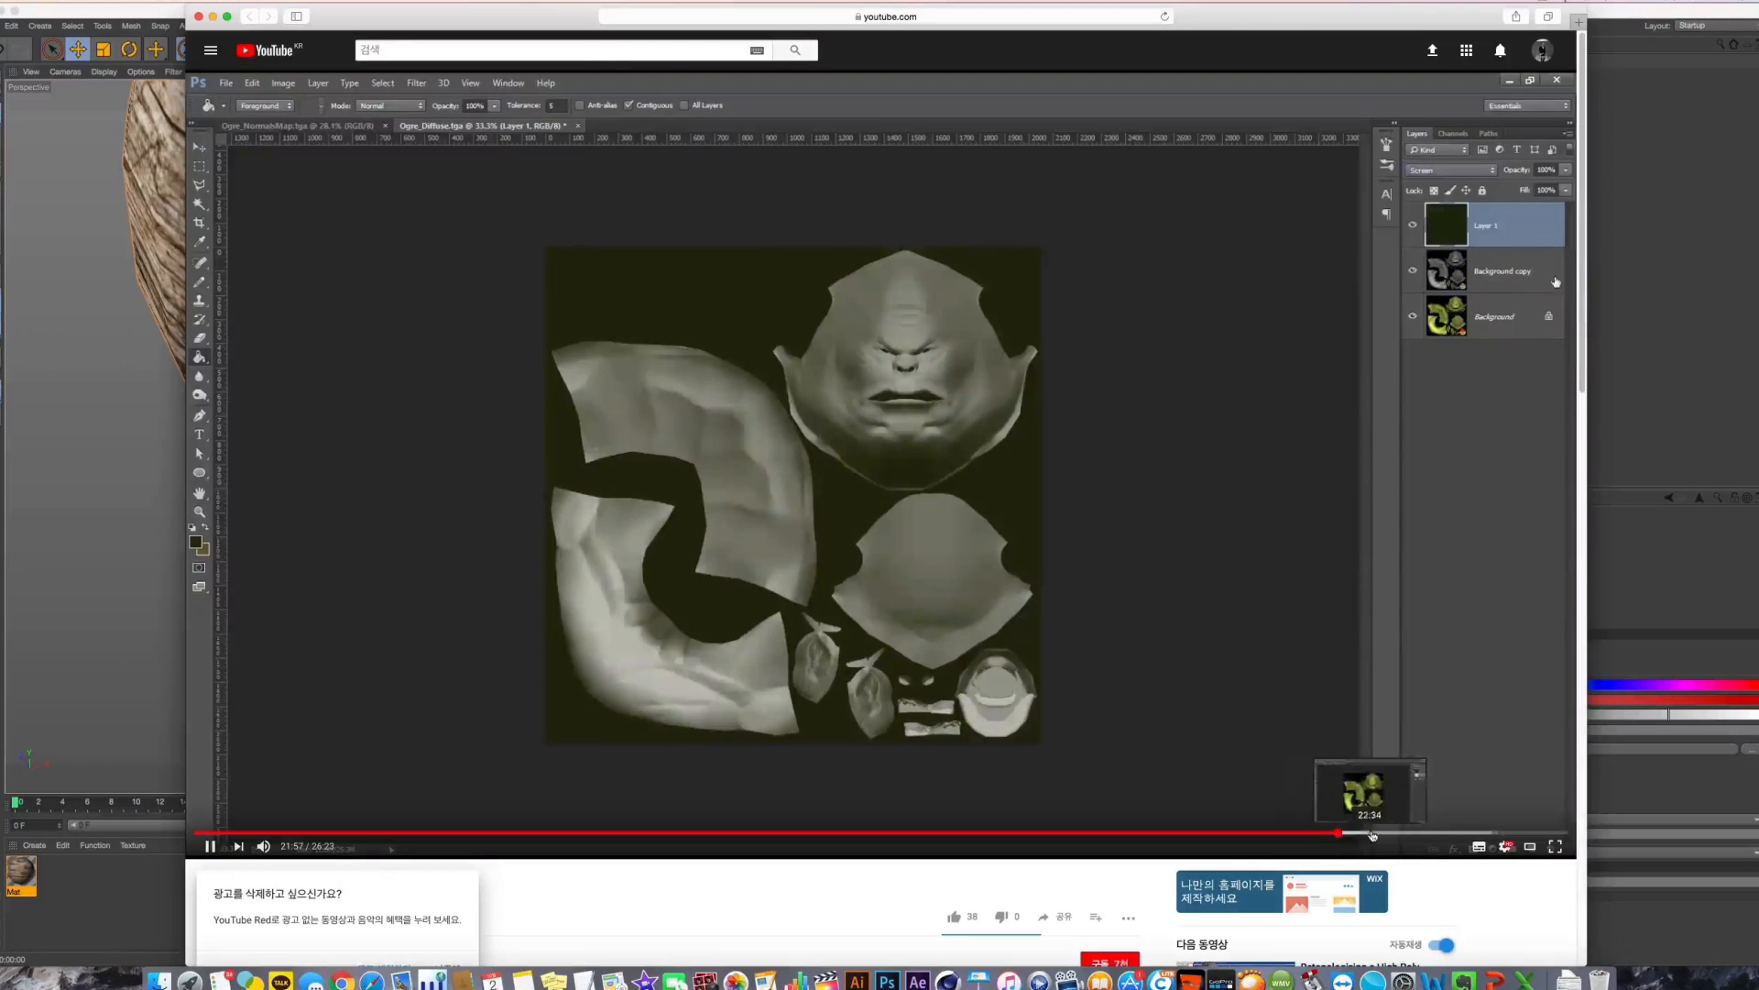
click(1372, 835)
Skip through the video from about 23:49 to 25:12 to view the textured ogre and its Normal Bump material setup
click(1436, 836)
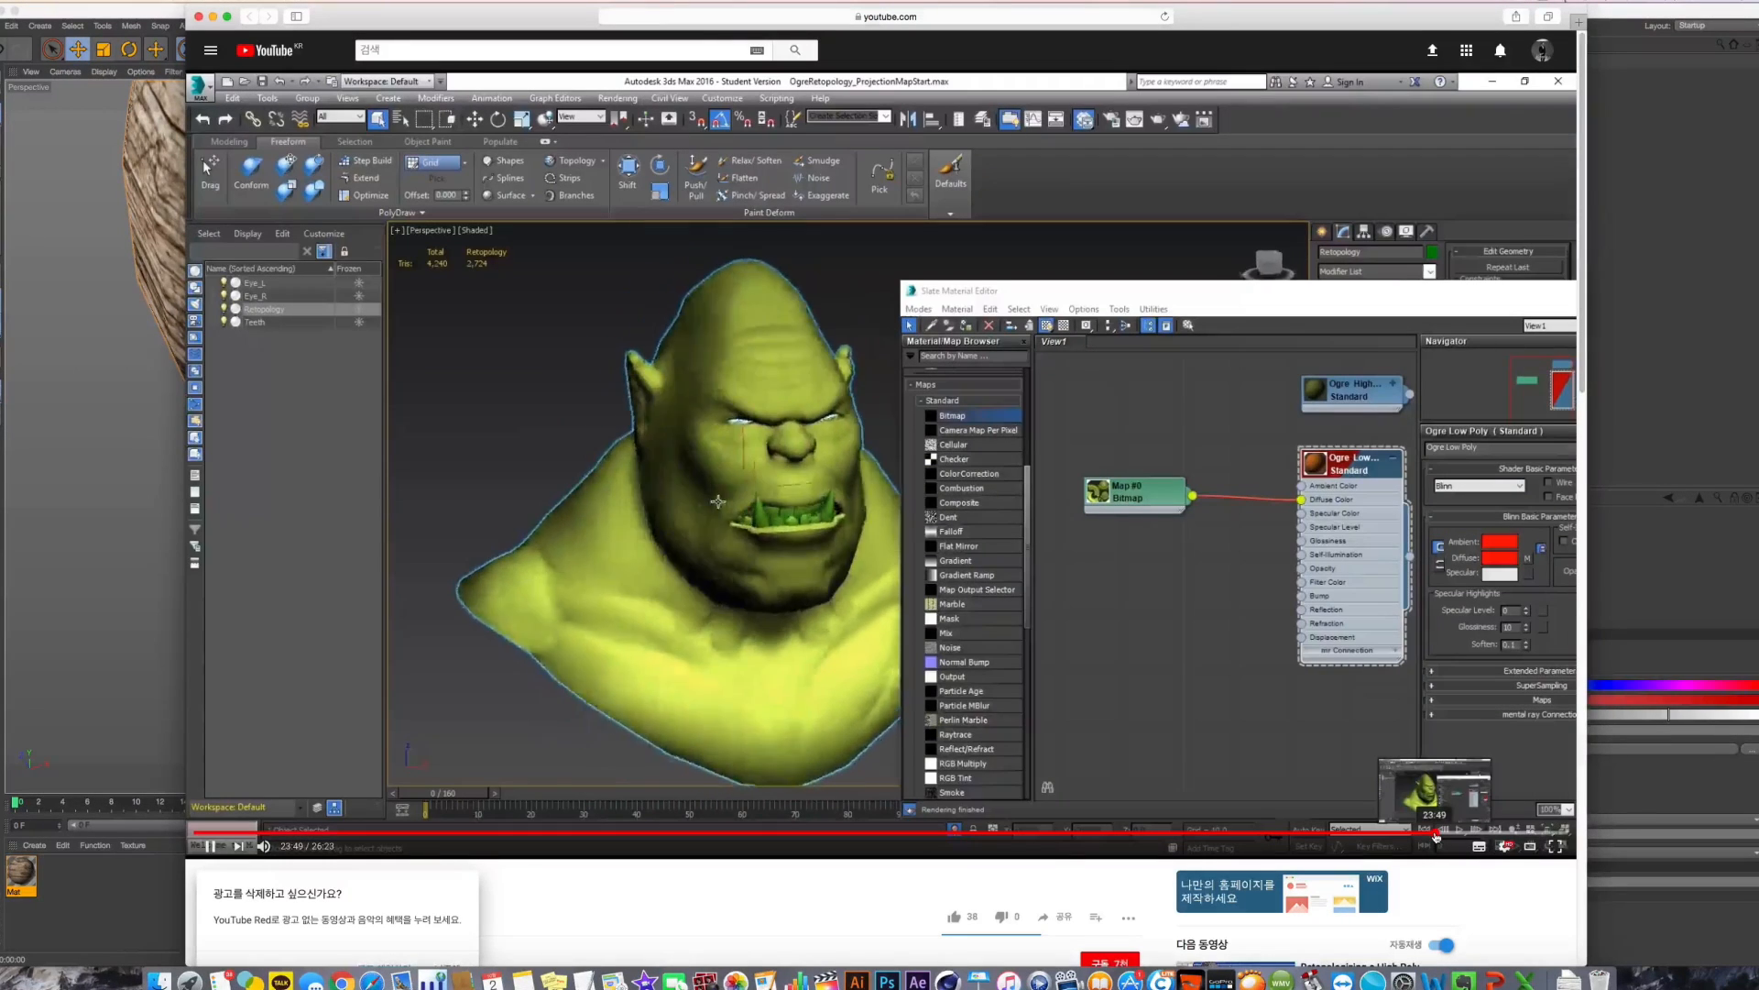
key(Left)
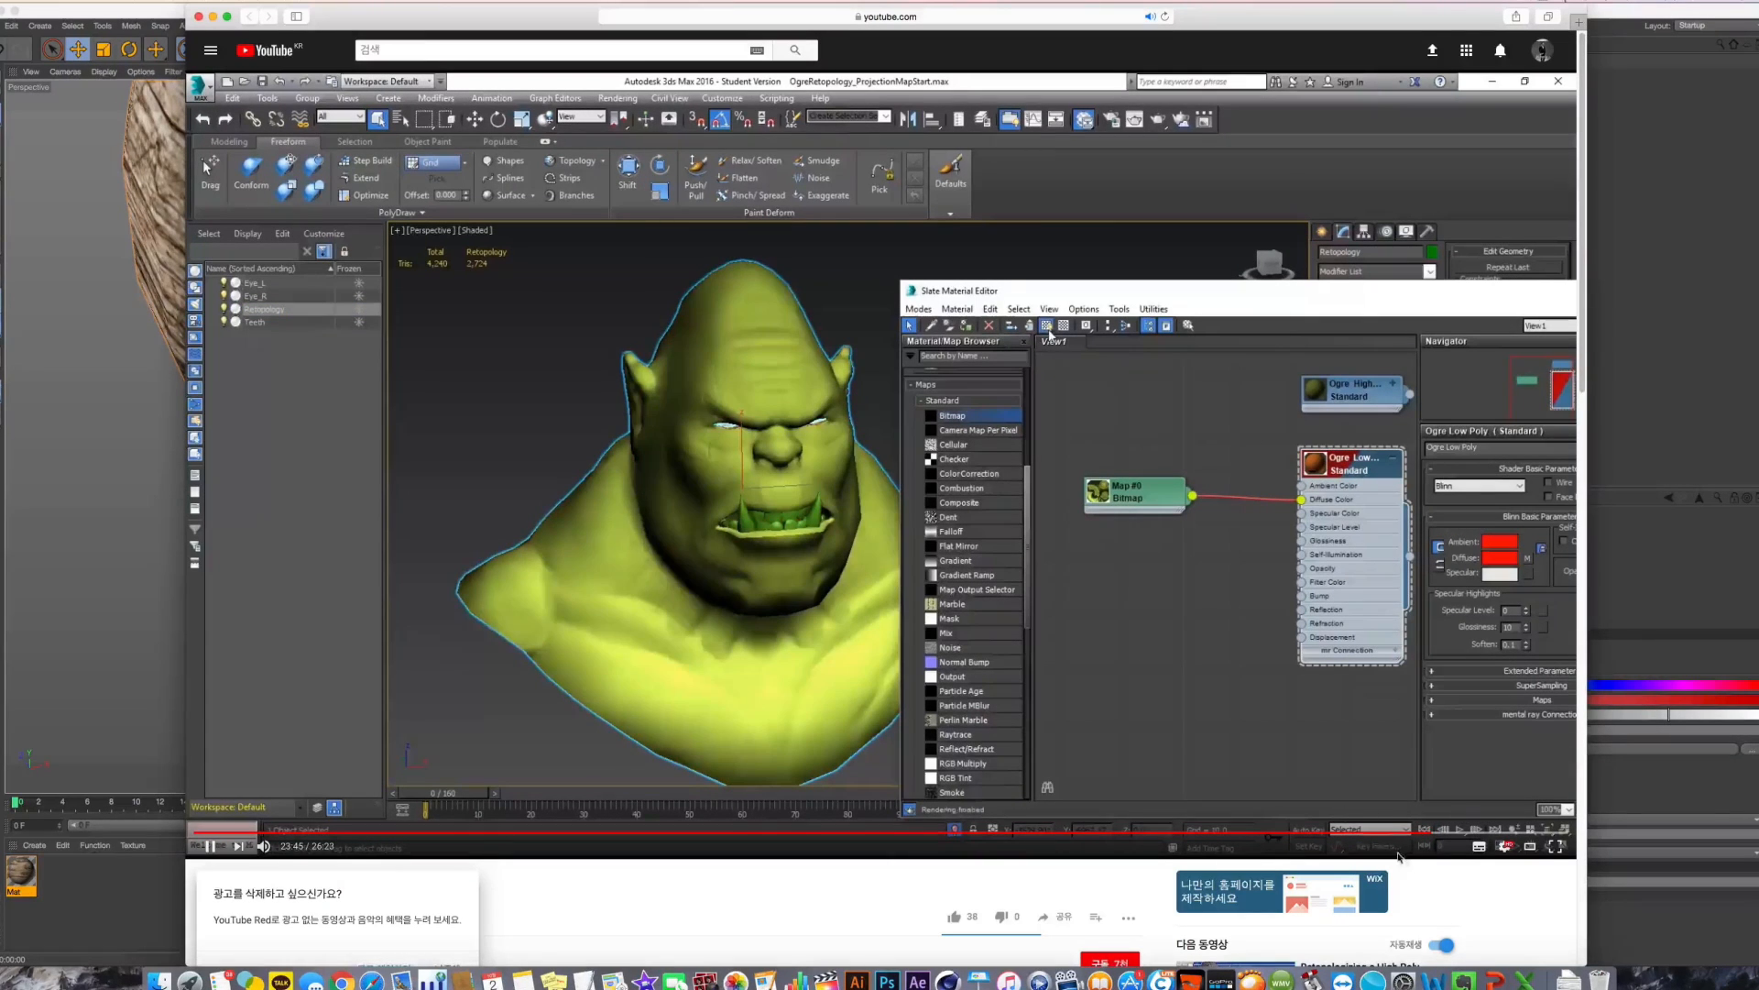
click(1475, 836)
click(1490, 836)
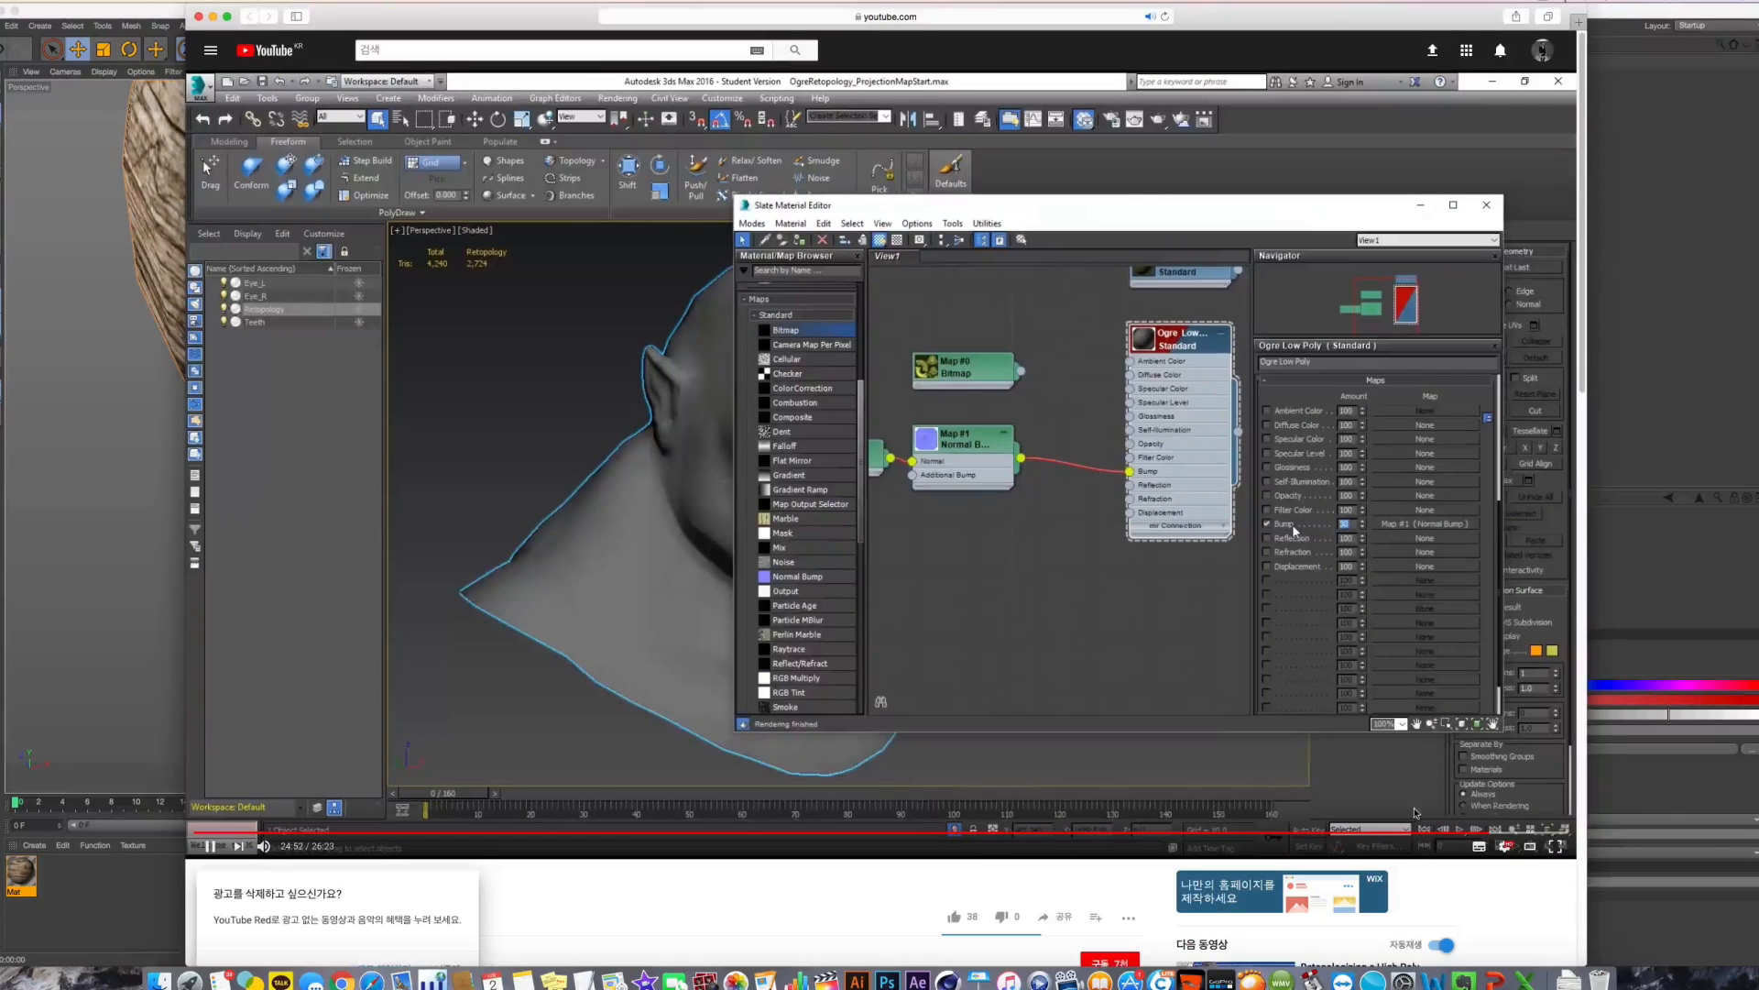
click(1504, 836)
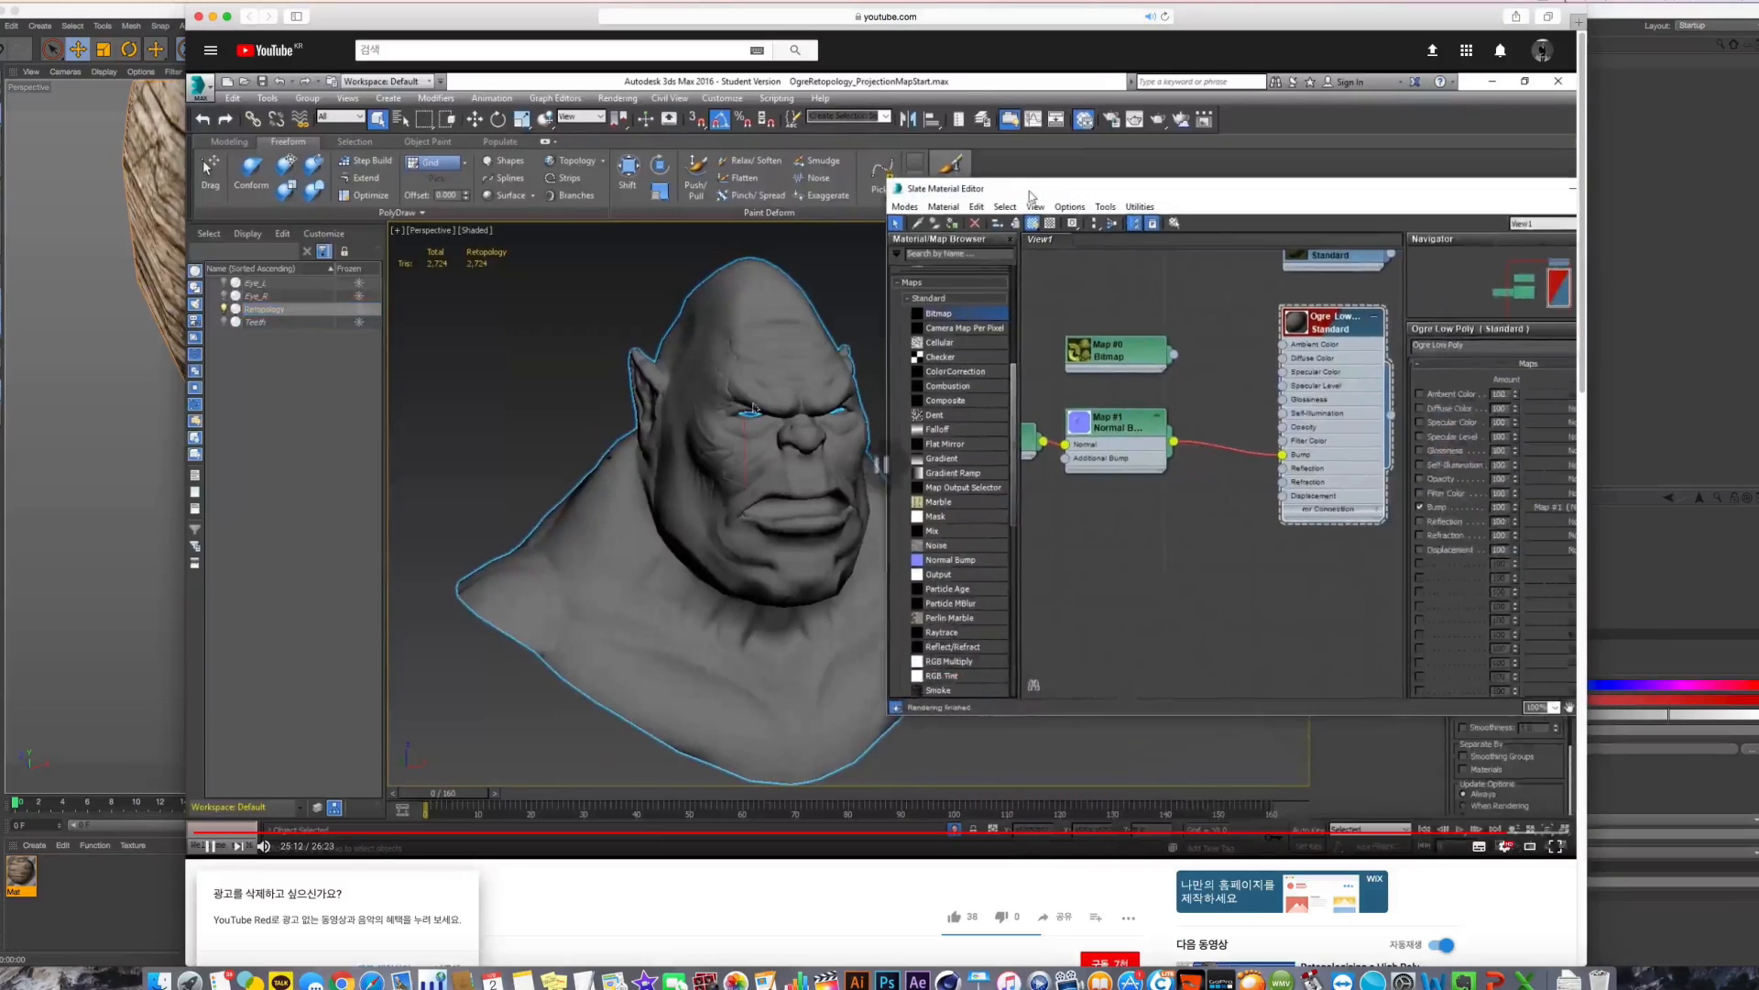
Switch from the video back to Cinema 4D and examine the wood-textured sphere from several angles
click(724, 548)
click(104, 234)
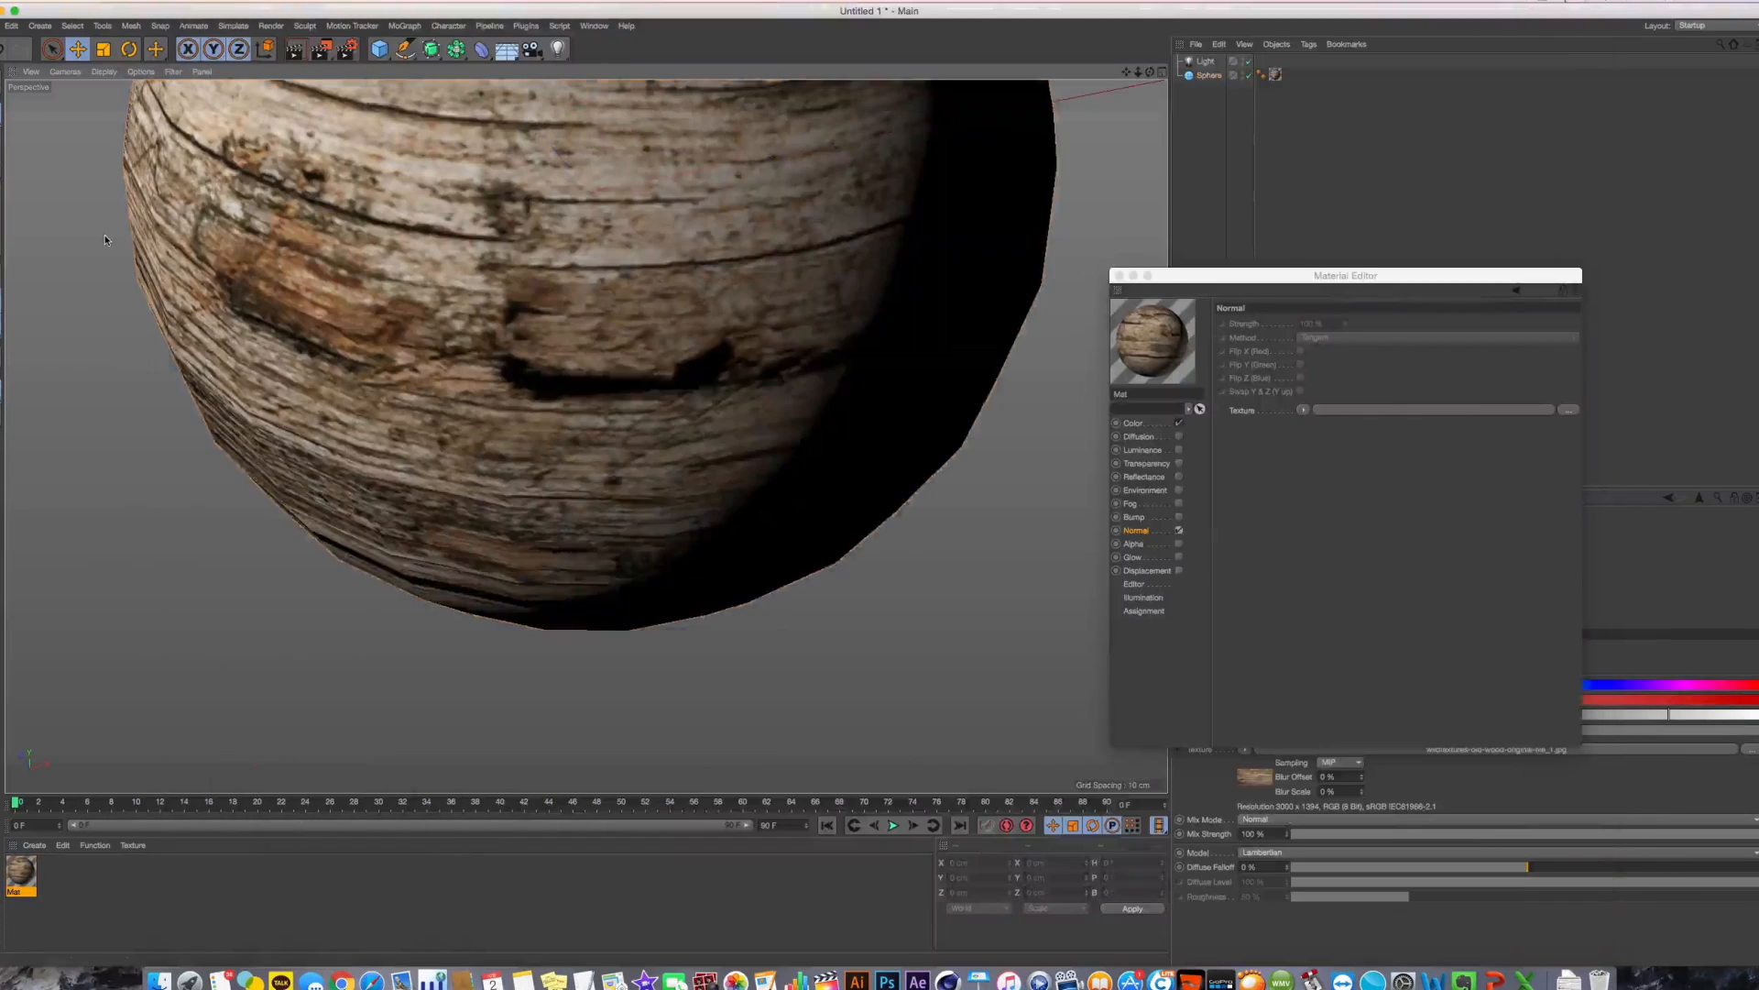
alt+drag(511, 453, 705, 438)
scroll(705, 438, down, 3)
alt+middle_drag(705, 438, 747, 475)
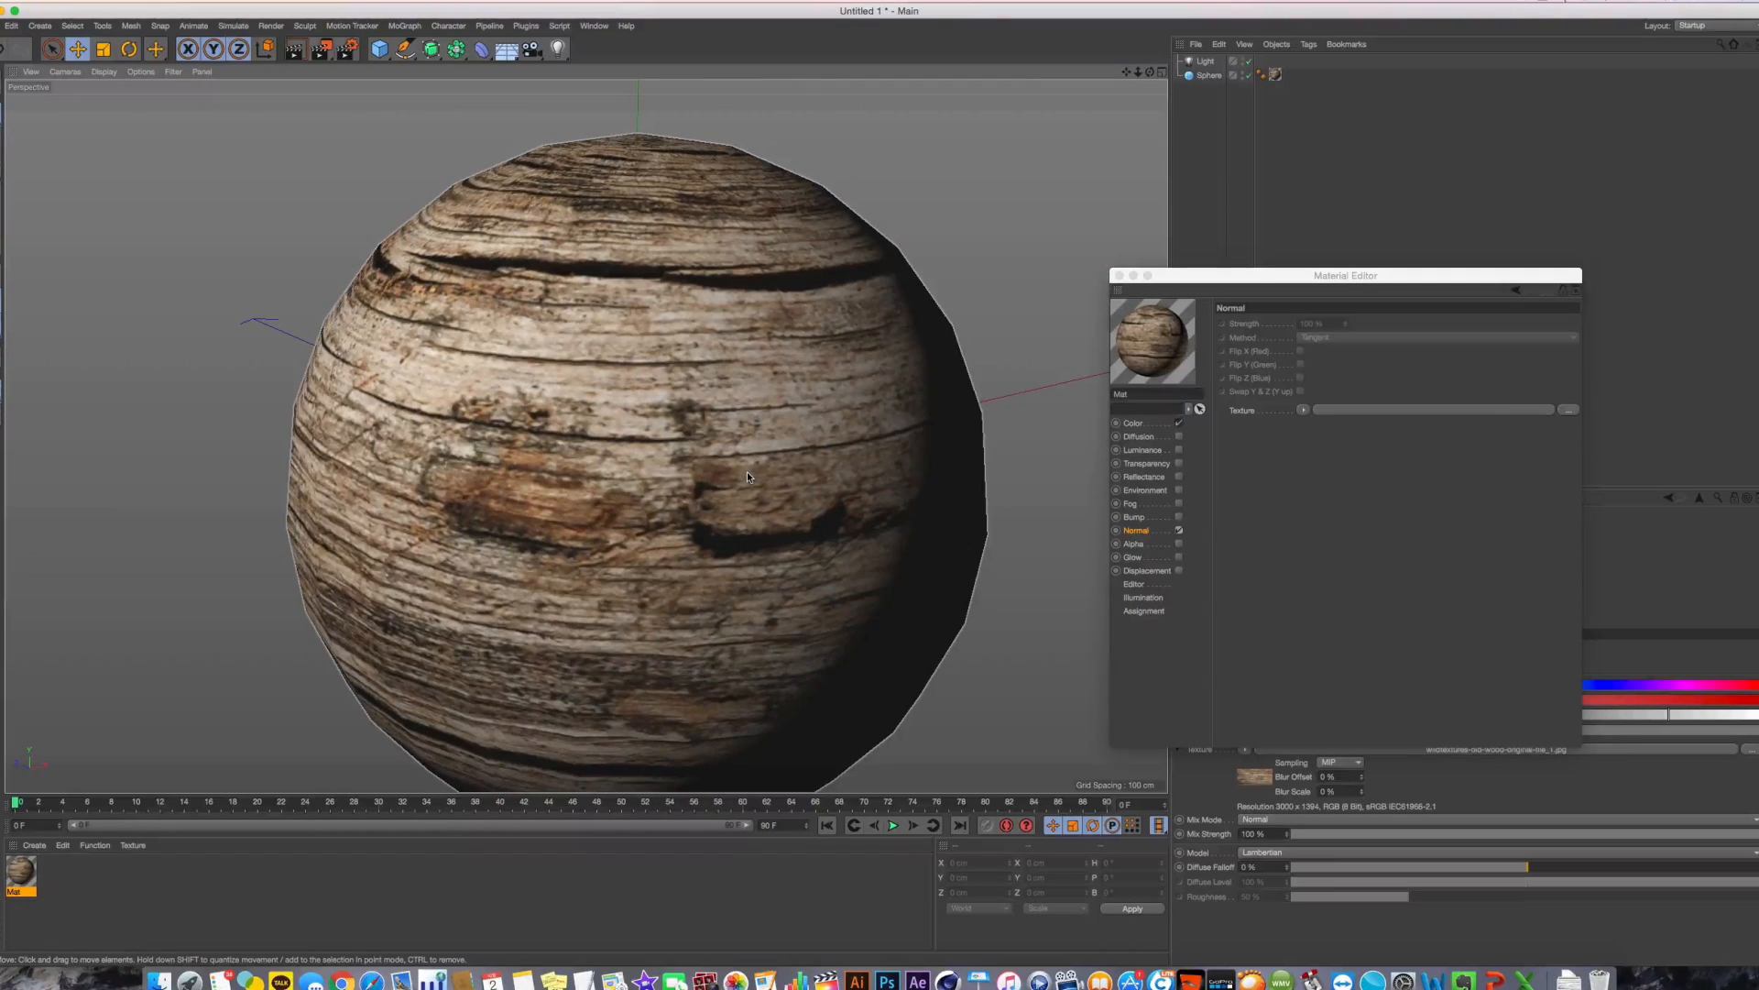
alt+middle_drag(768, 466, 835, 347)
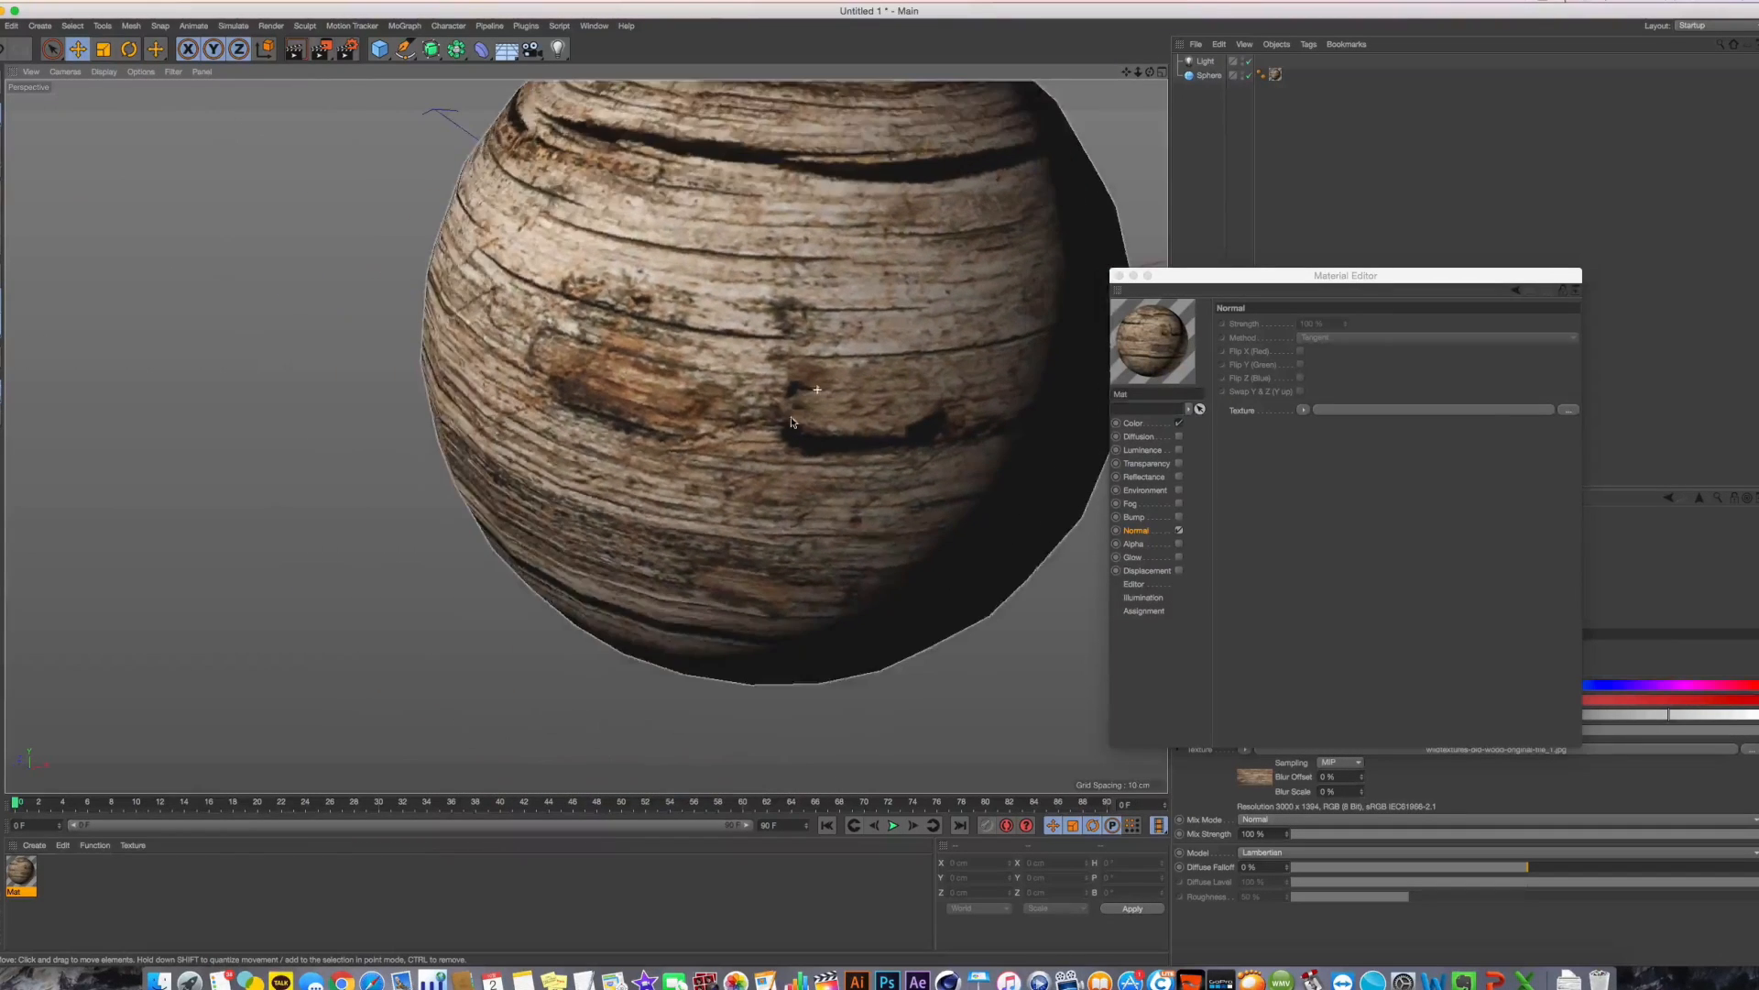
alt+drag(836, 348, 861, 321)
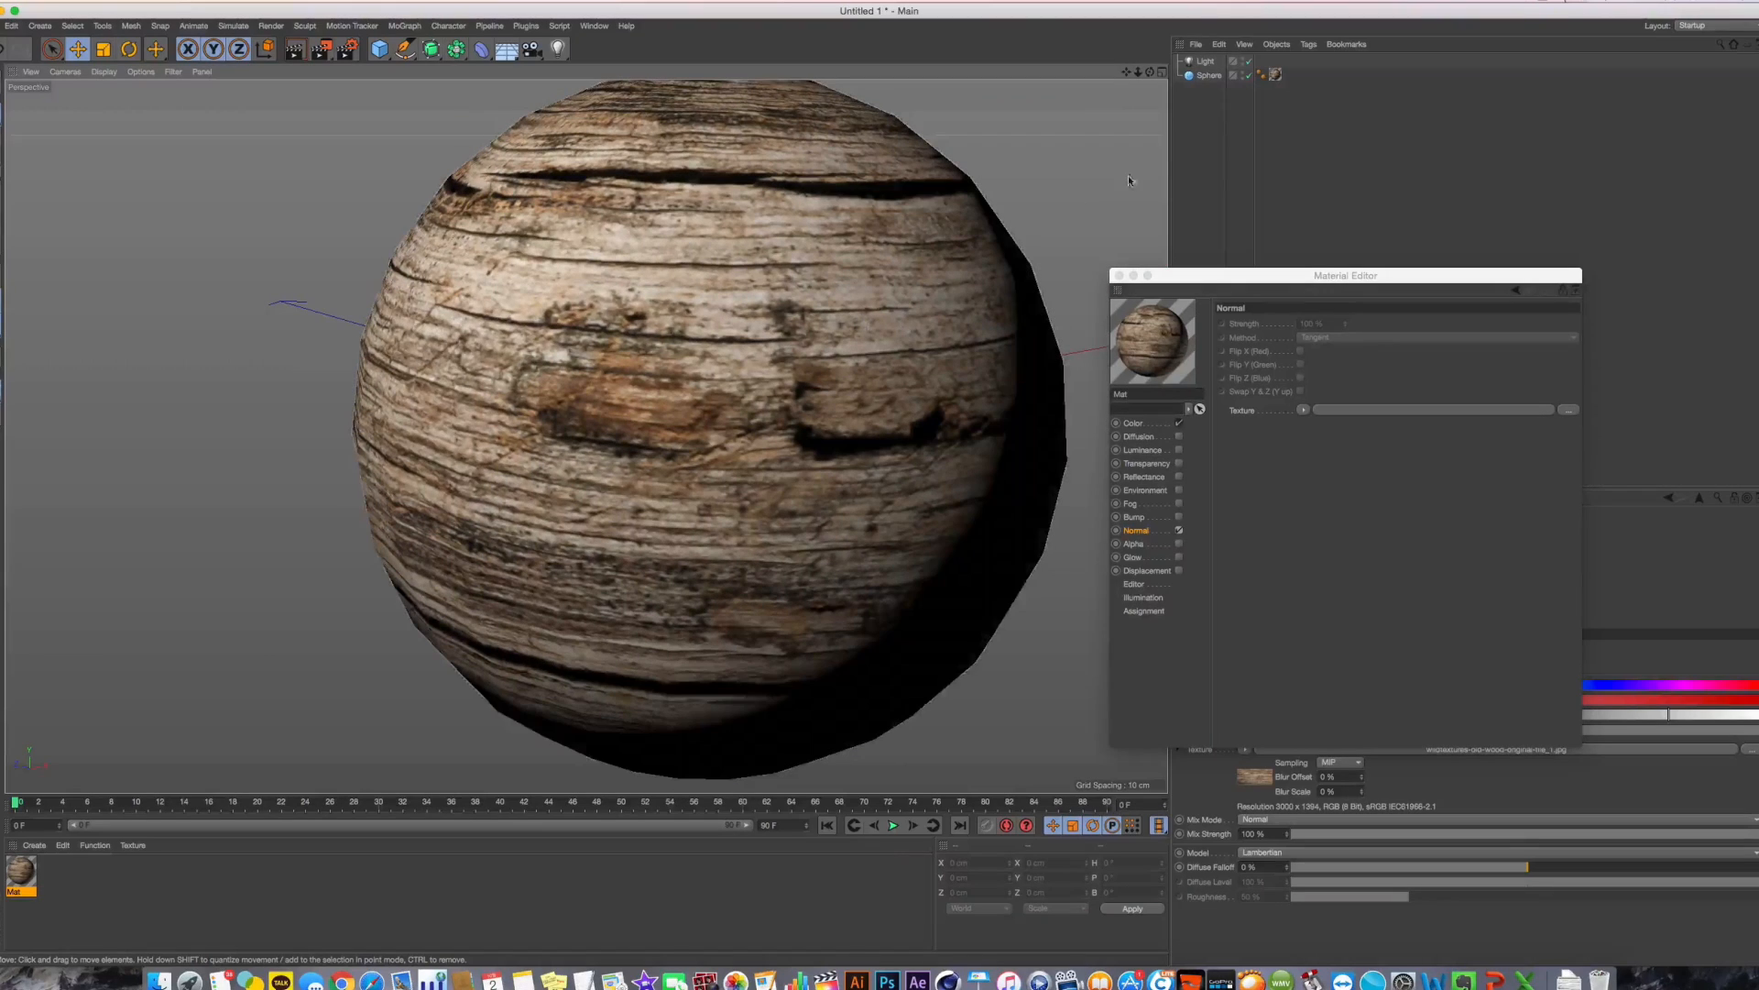
Delete the wood material and the leftover texture tag on the sphere
click(1275, 76)
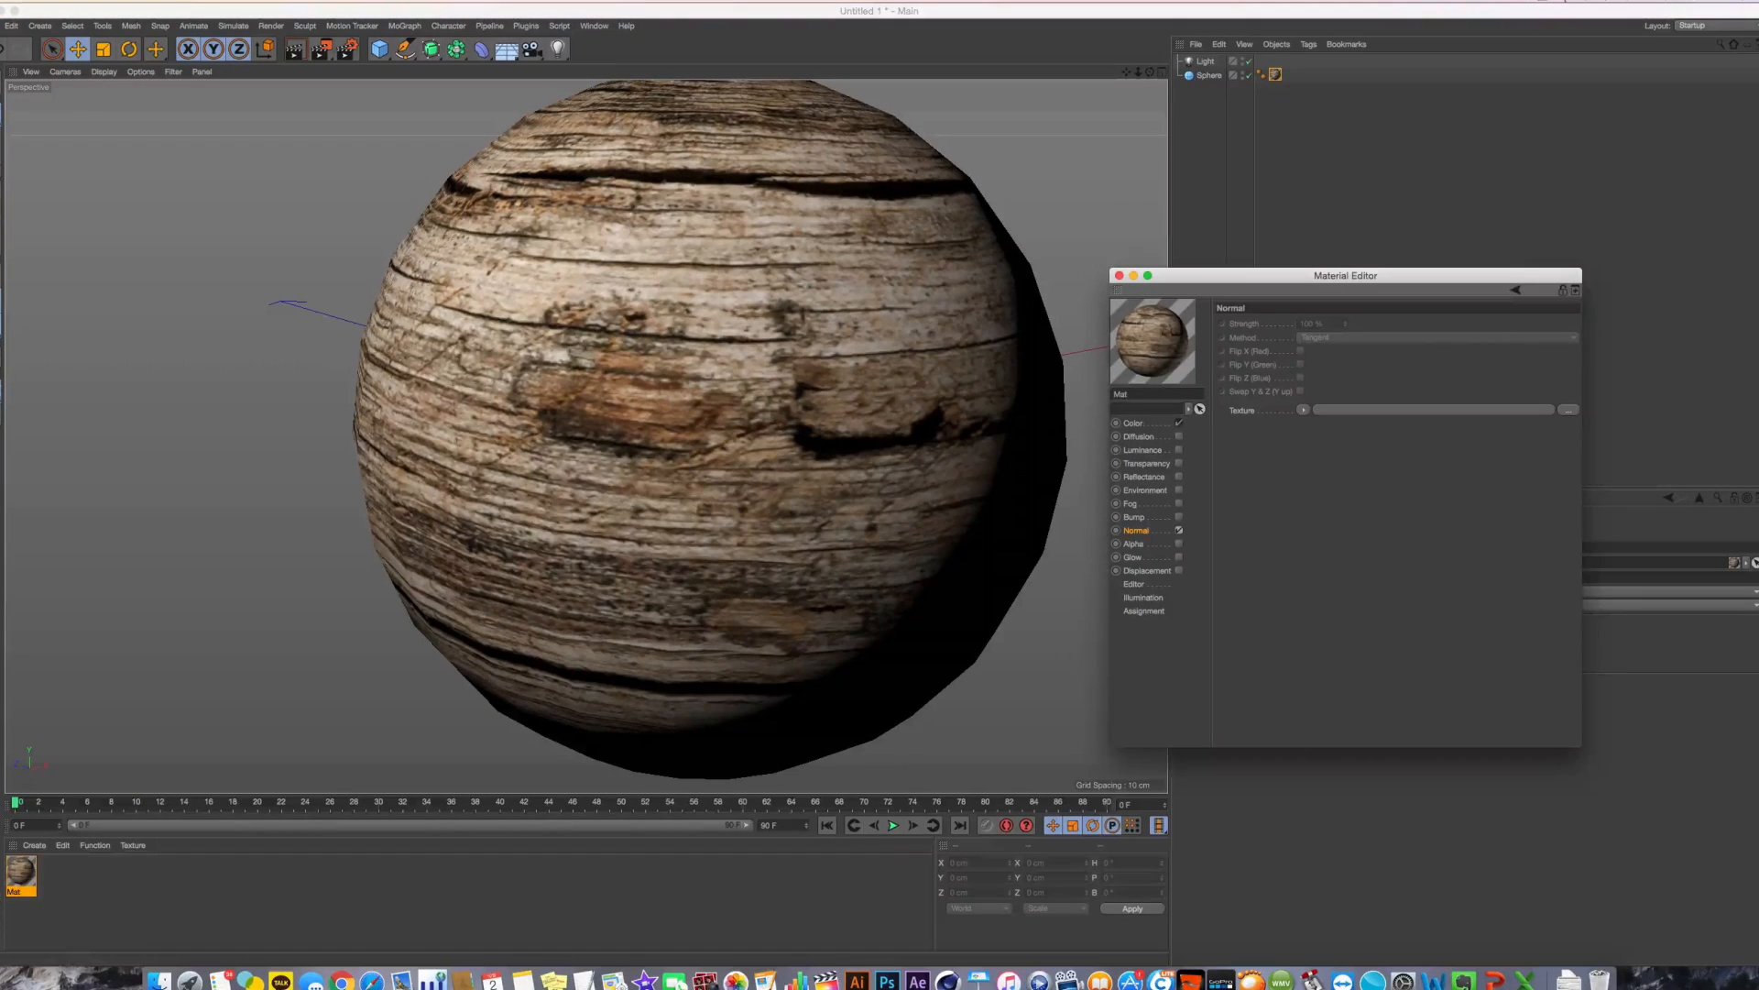
click(23, 881)
key(Delete)
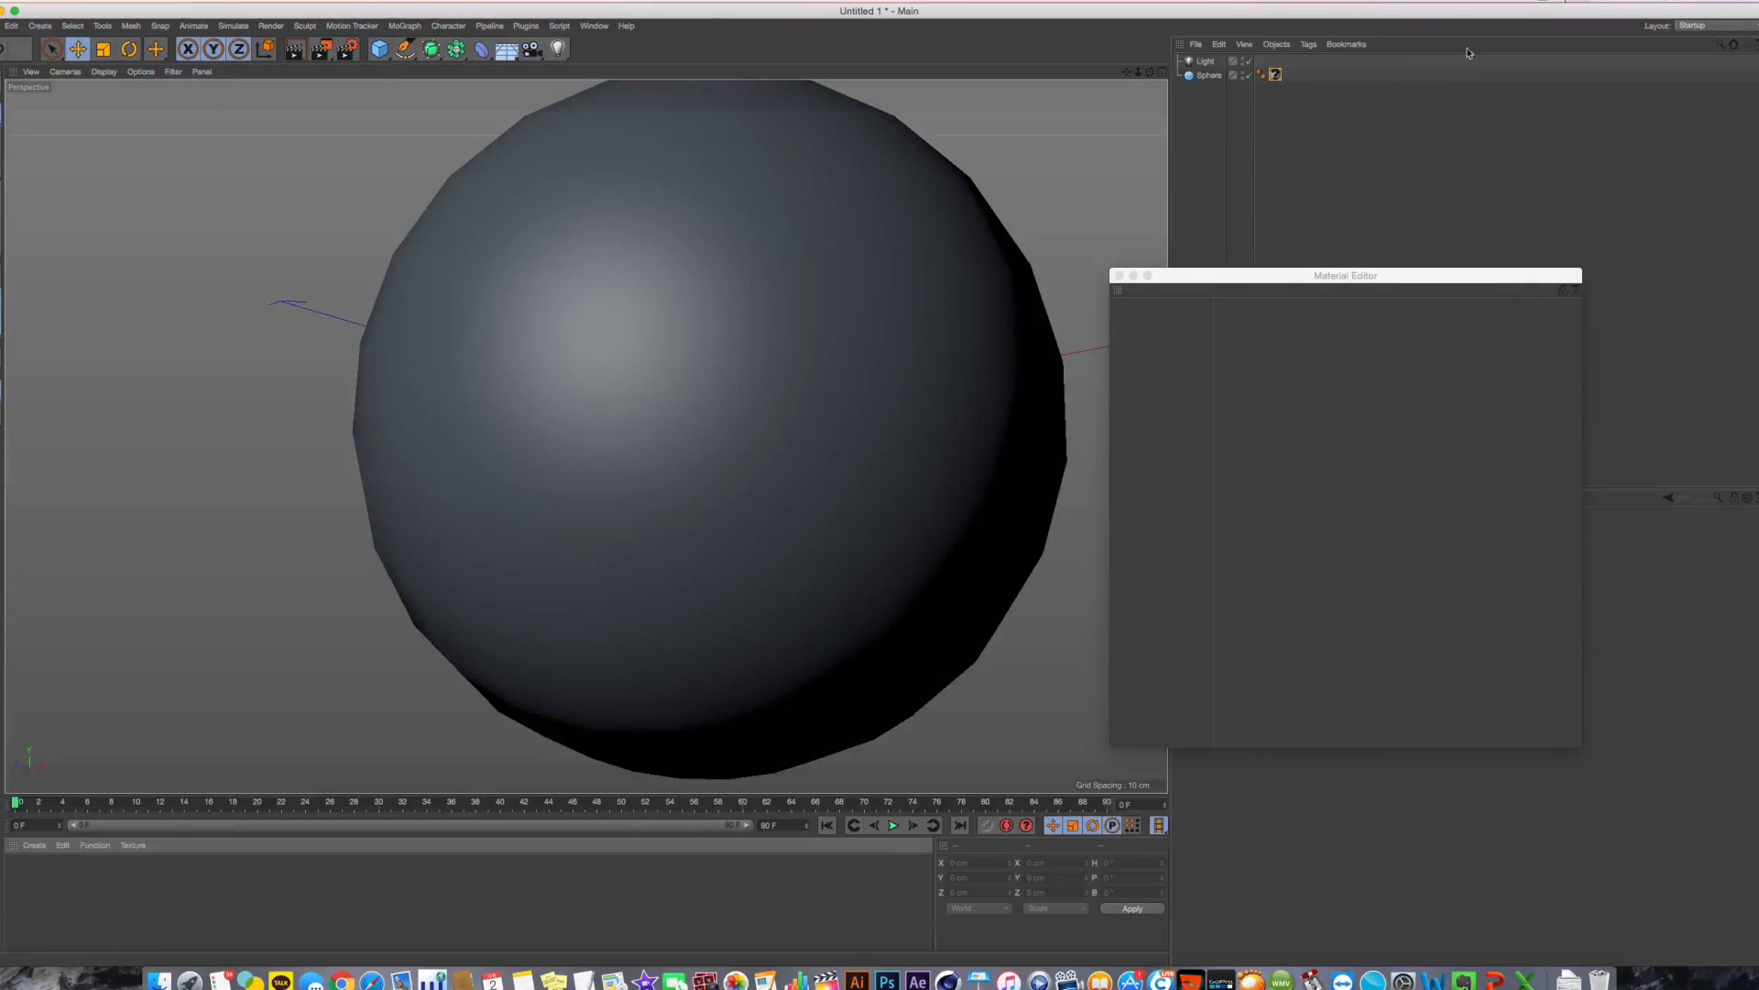
click(1275, 75)
key(Delete)
Create a new material, open it in the Material Editor and enable its Normal channel
click(1210, 76)
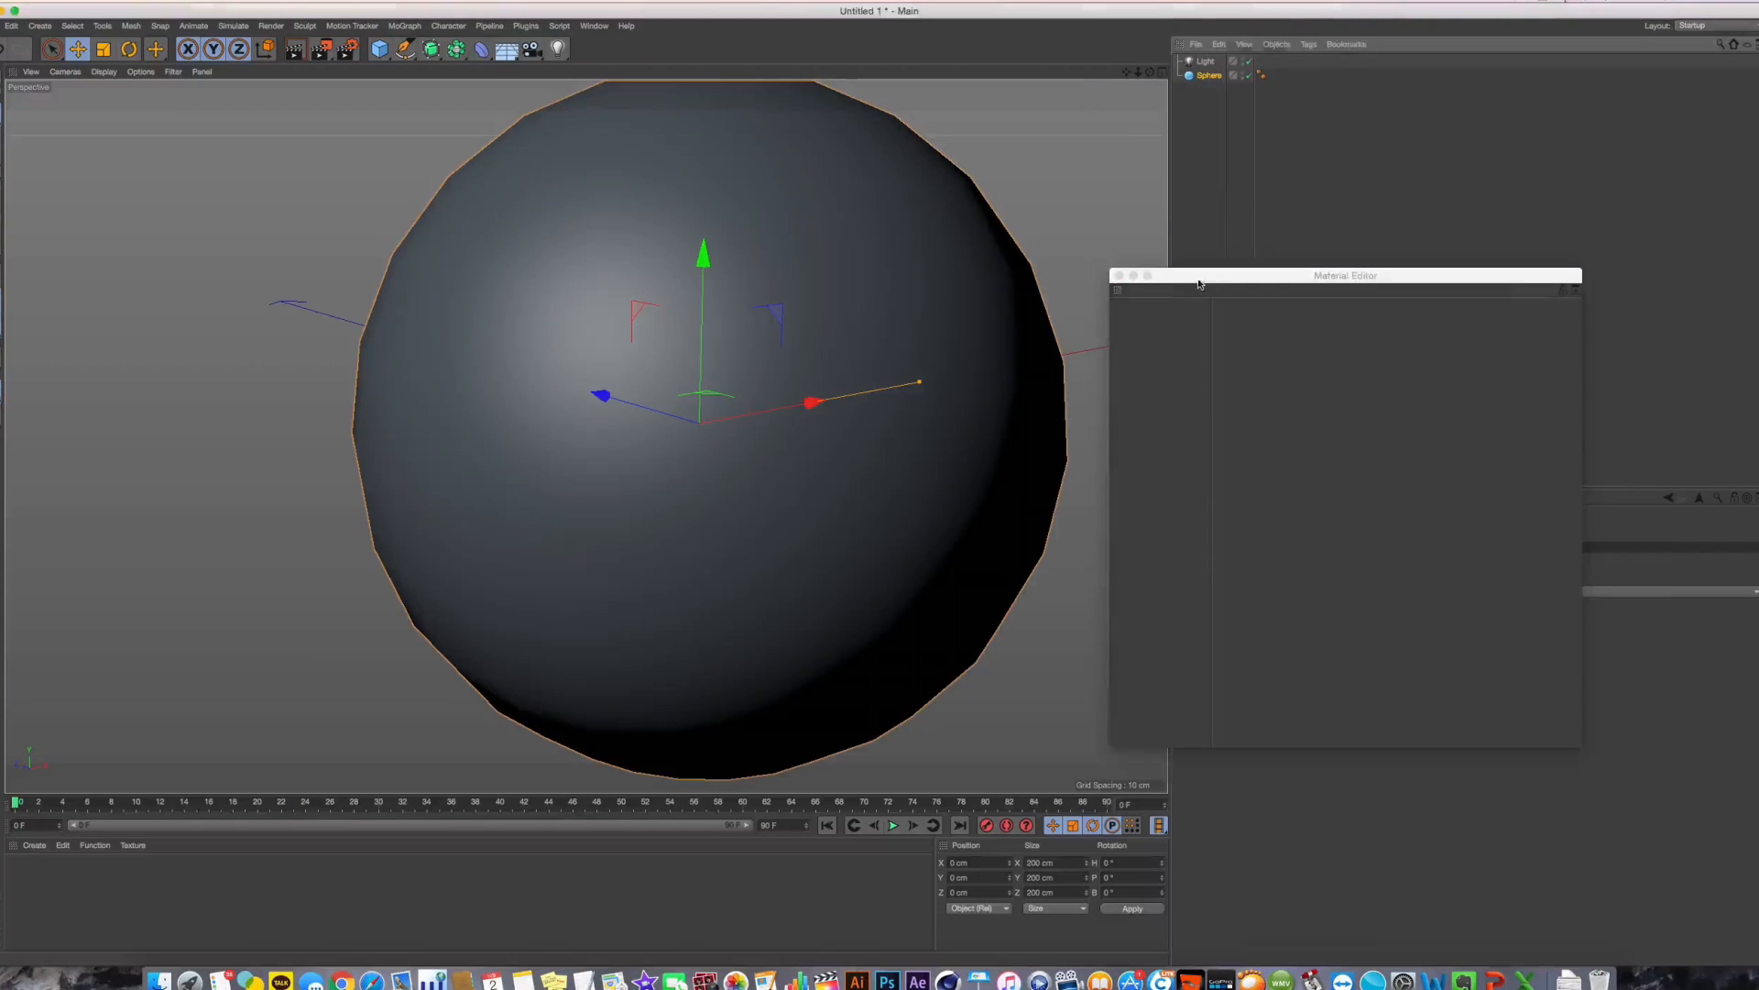
drag(1200, 279, 1265, 275)
alt+middle_drag(768, 331, 676, 327)
alt+drag(676, 327, 710, 324)
double_click(65, 892)
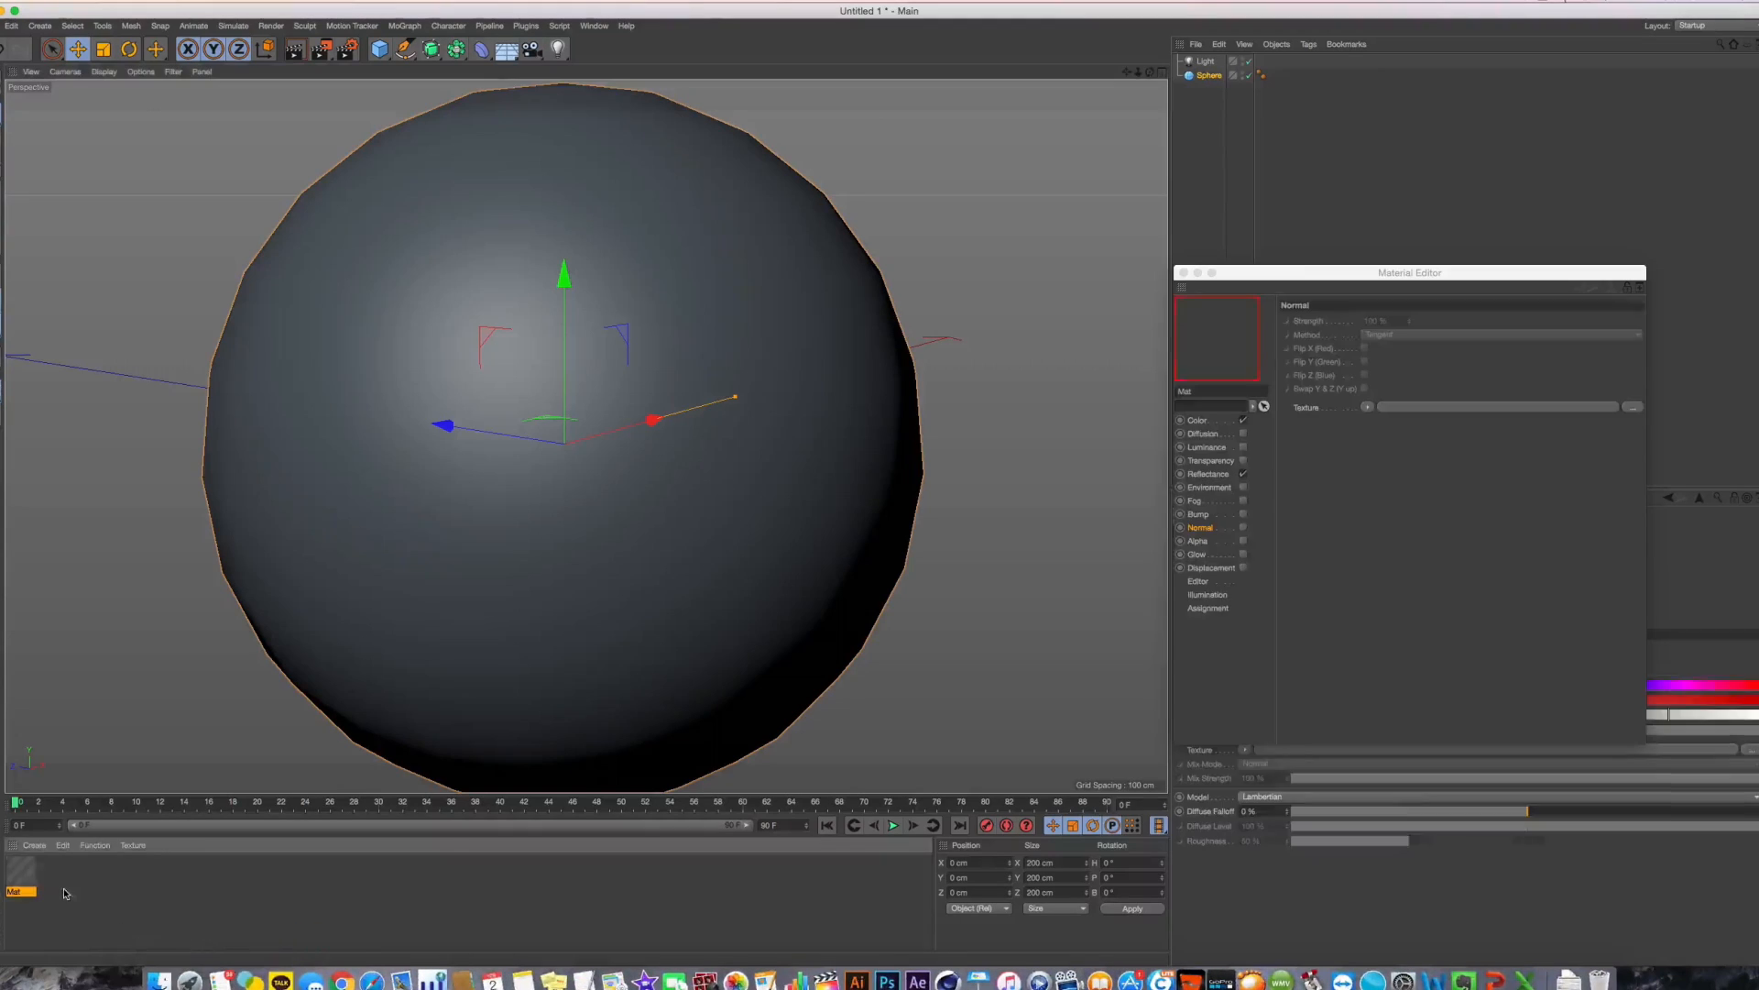
double_click(27, 877)
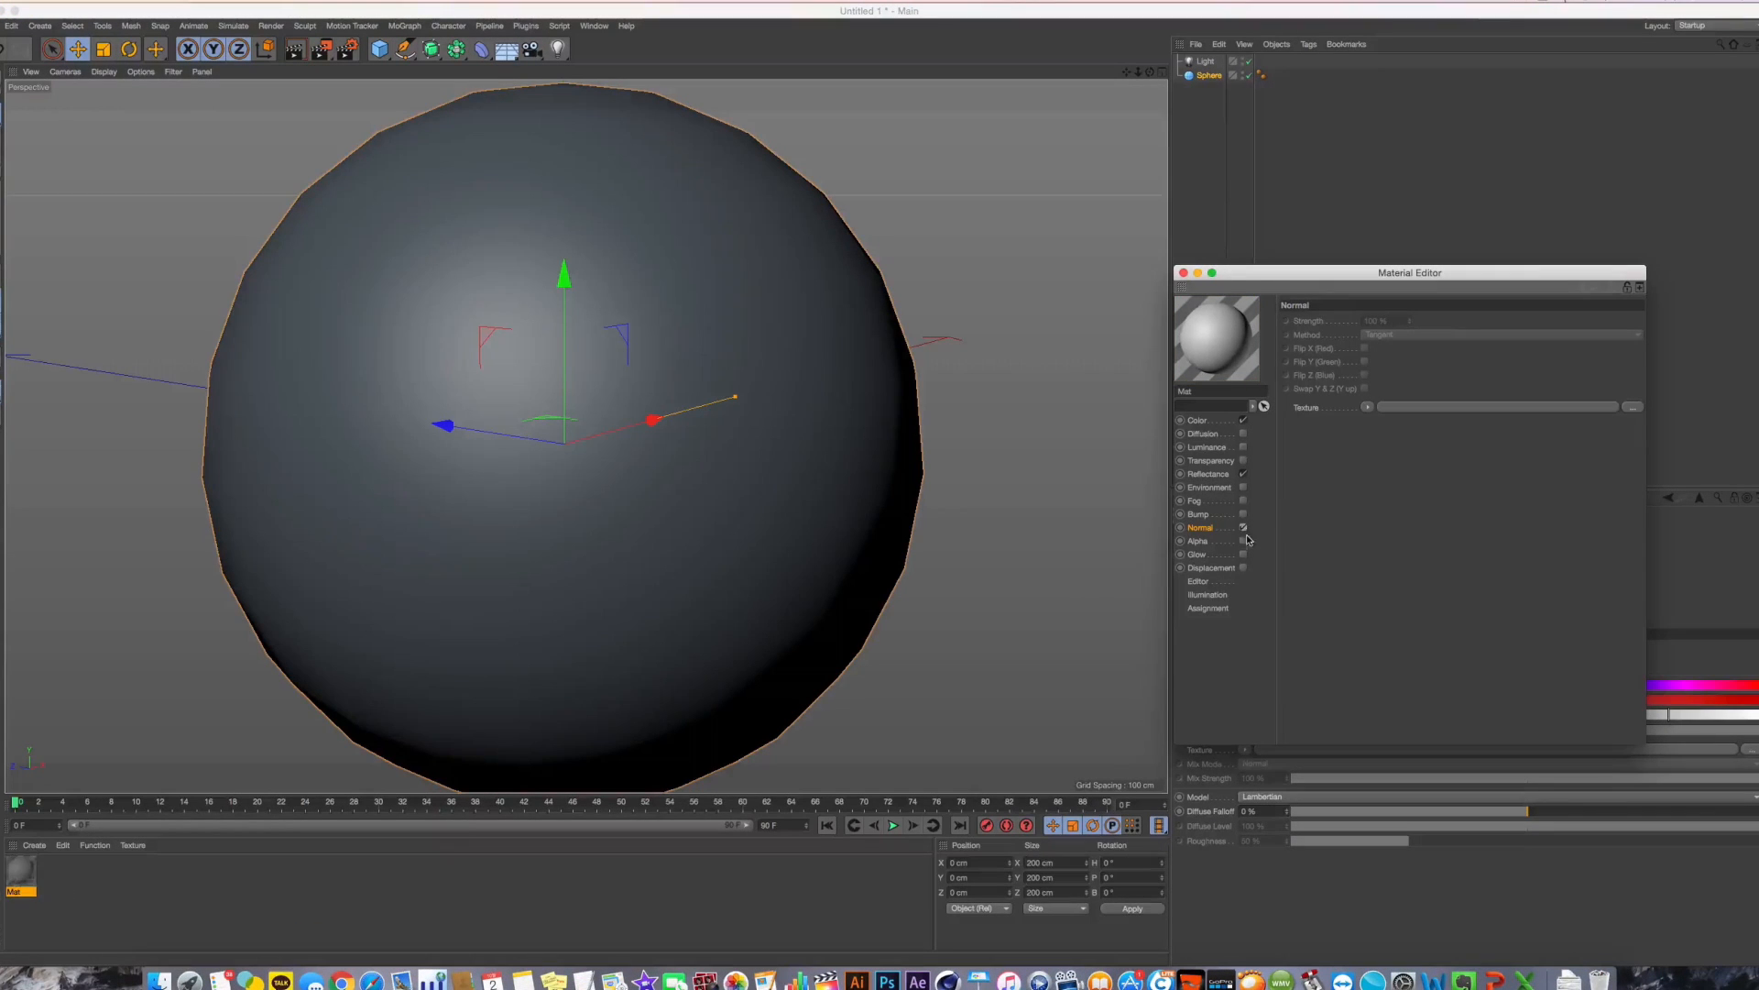
Load nomalmap.png from the desktop folder as the texture of the material's Normal channel
click(1633, 407)
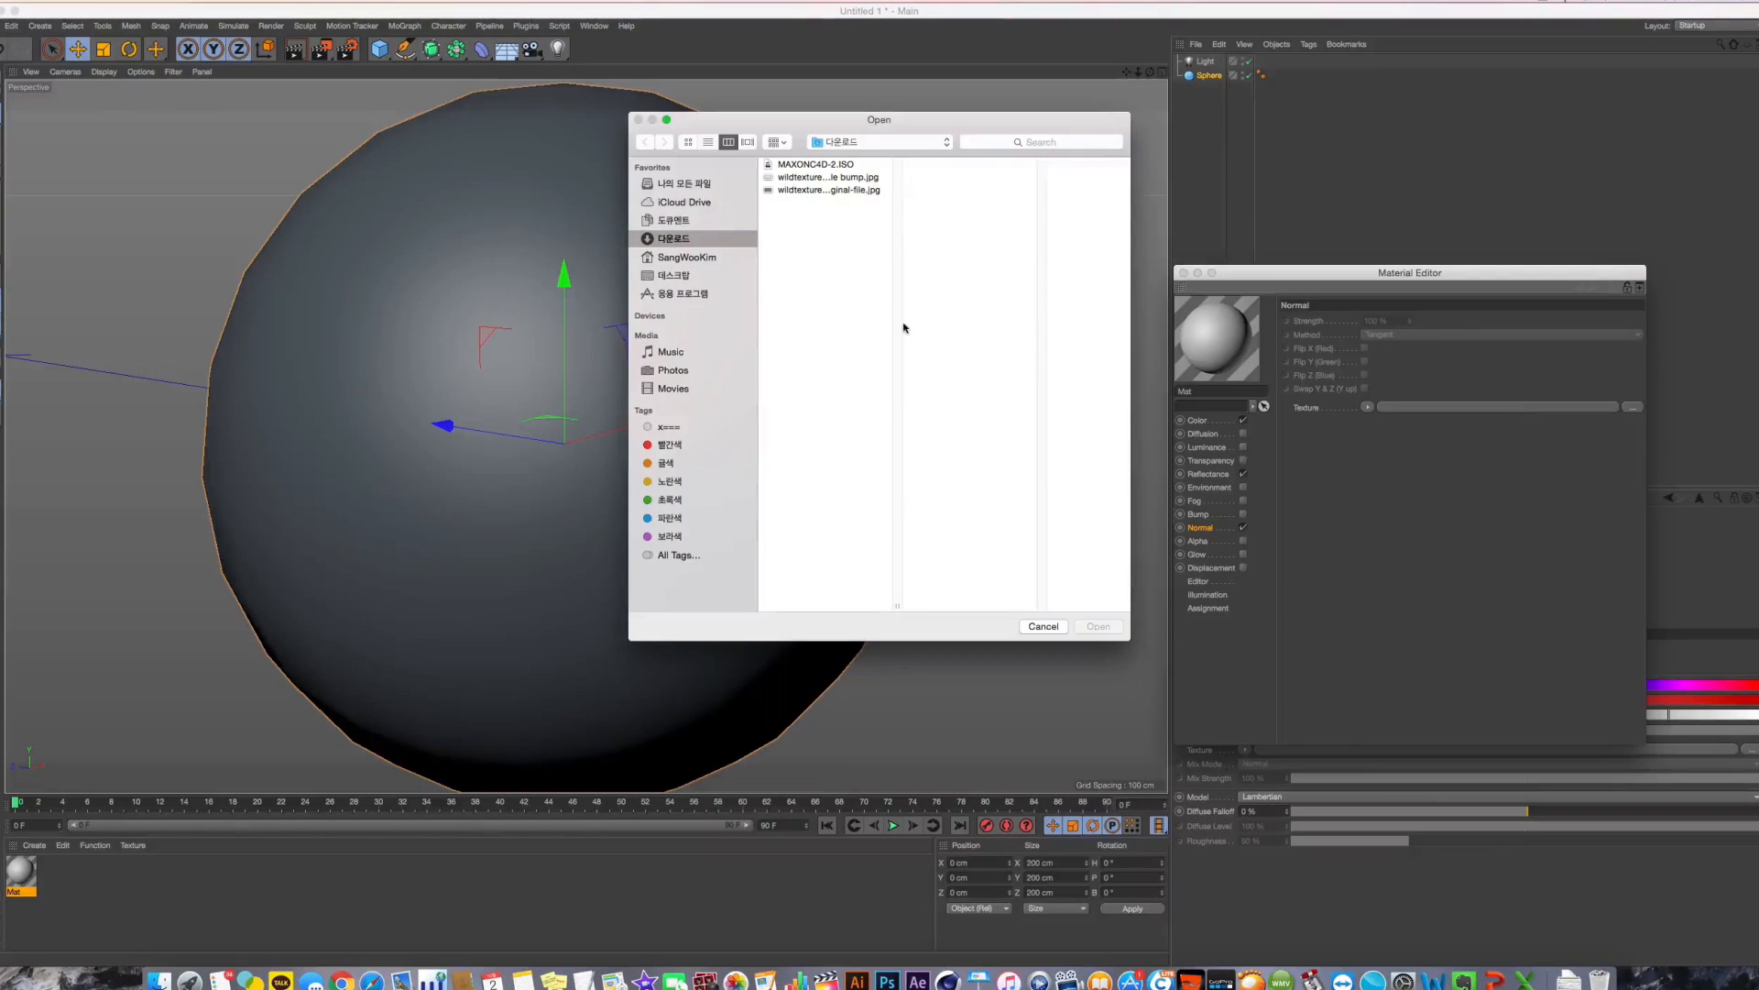
click(825, 192)
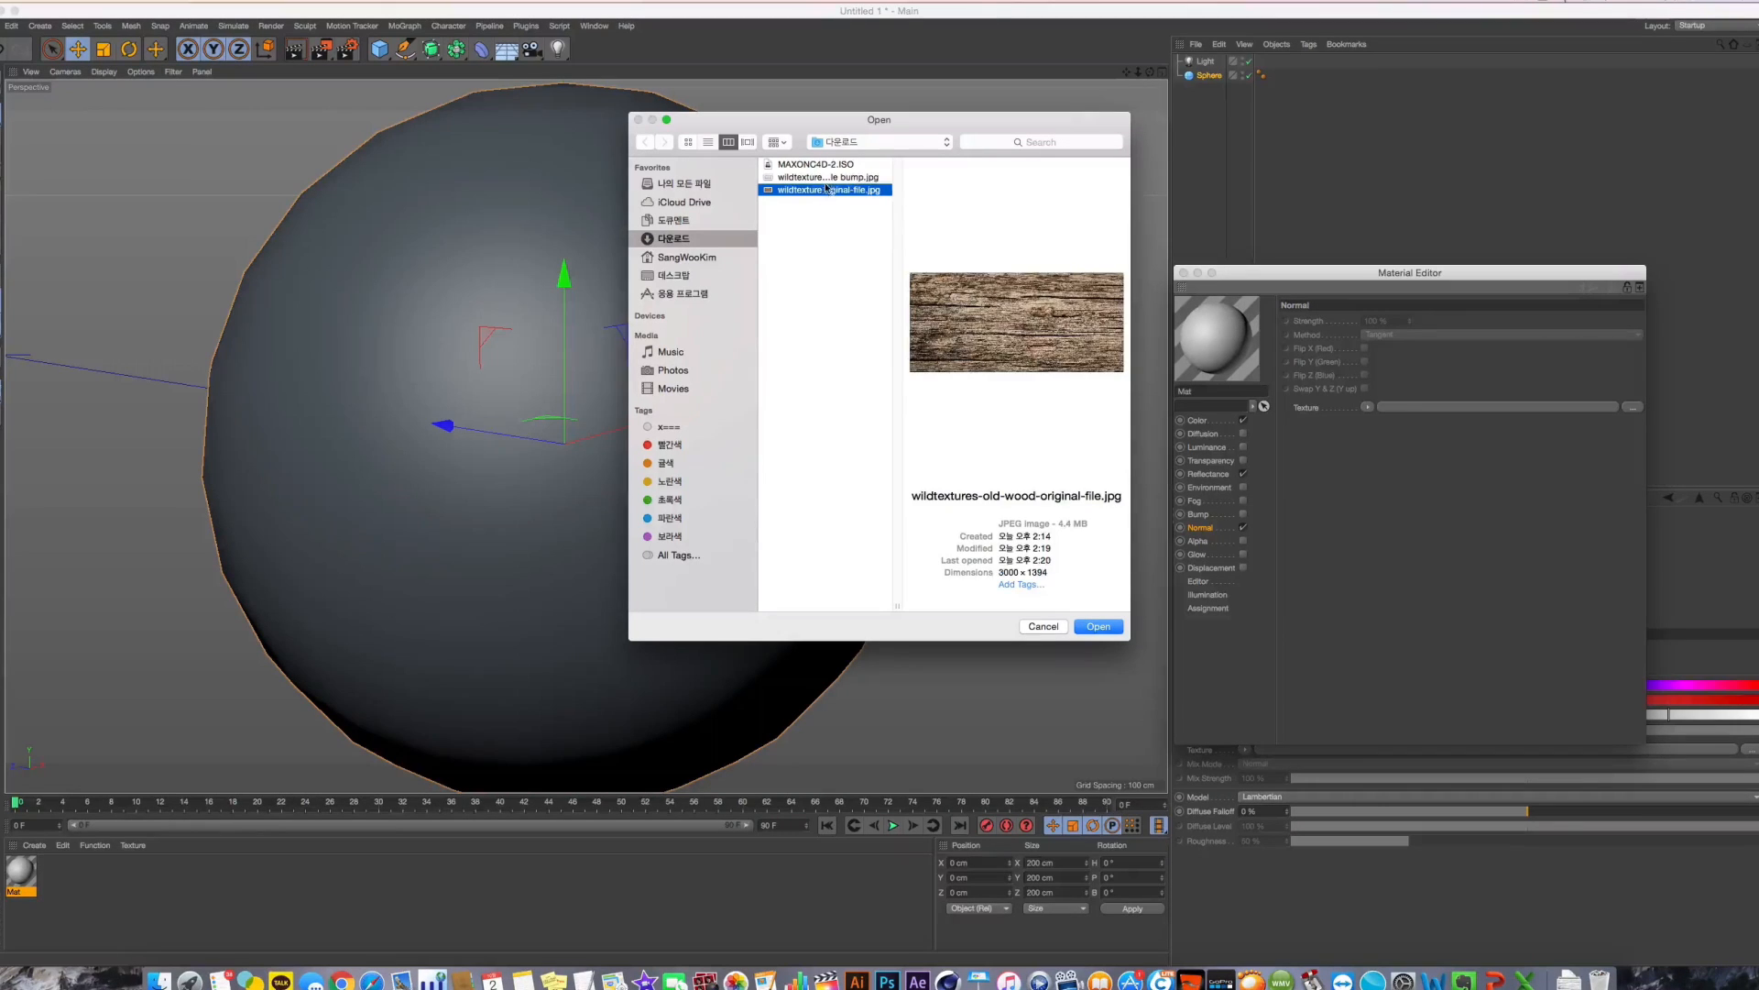
click(827, 179)
click(828, 178)
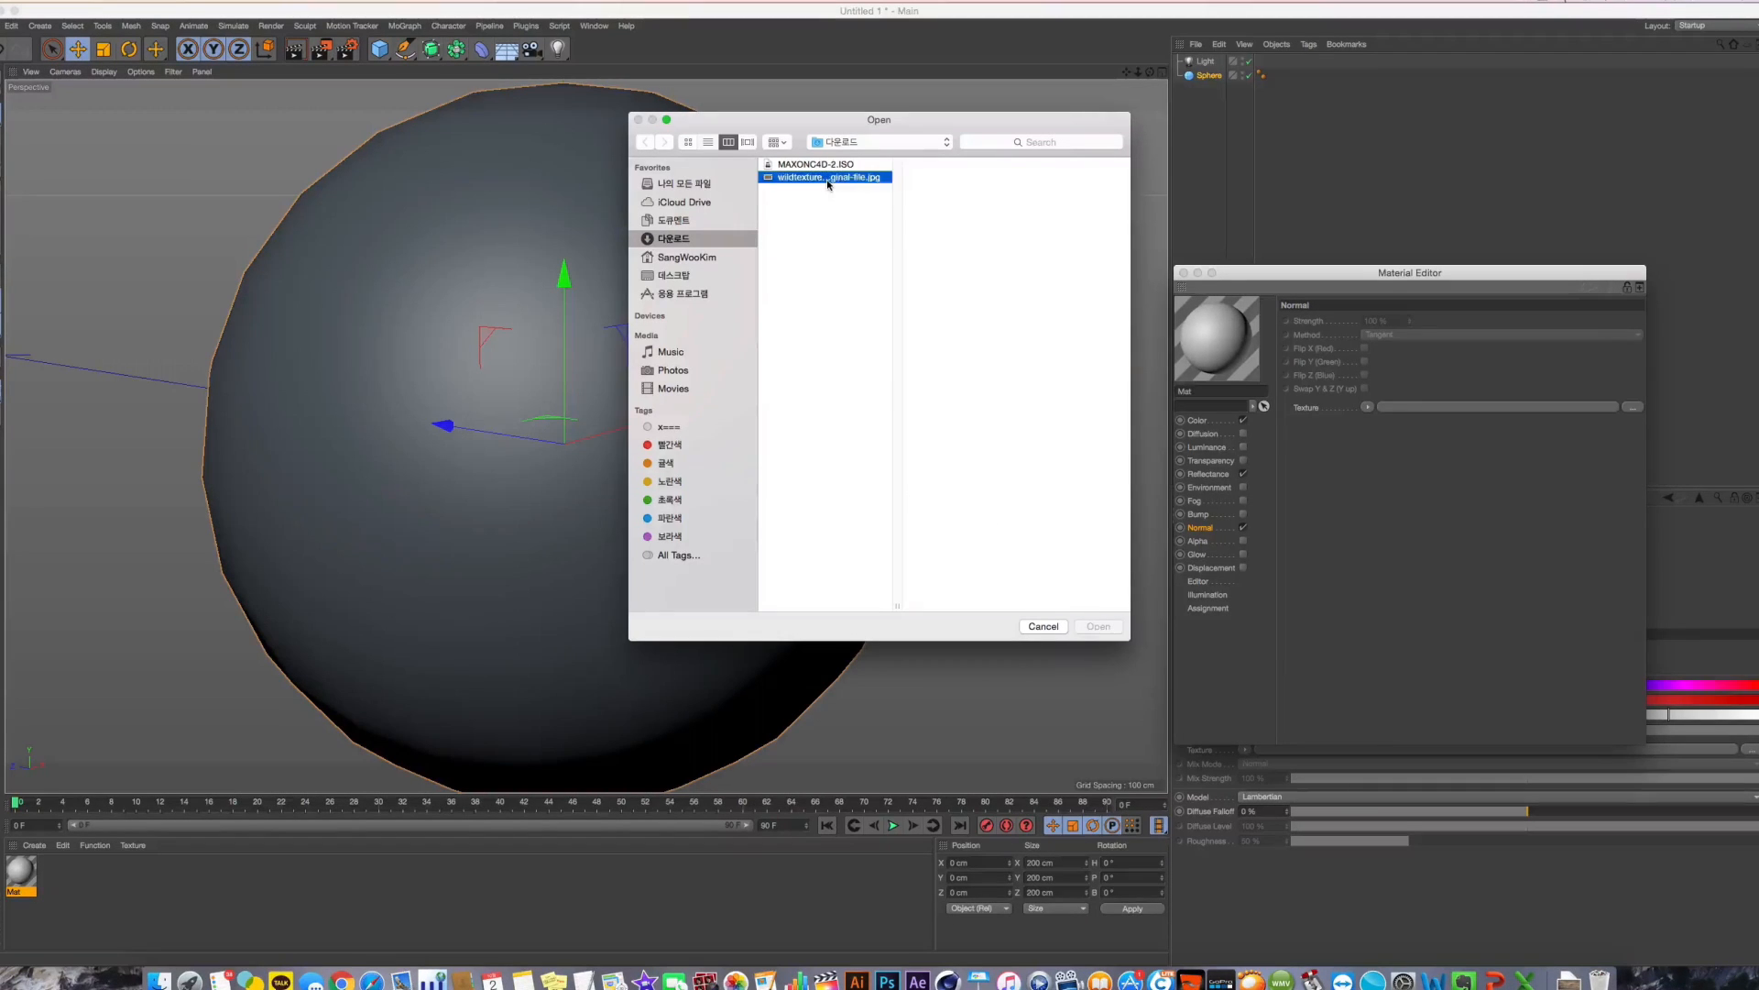
click(672, 275)
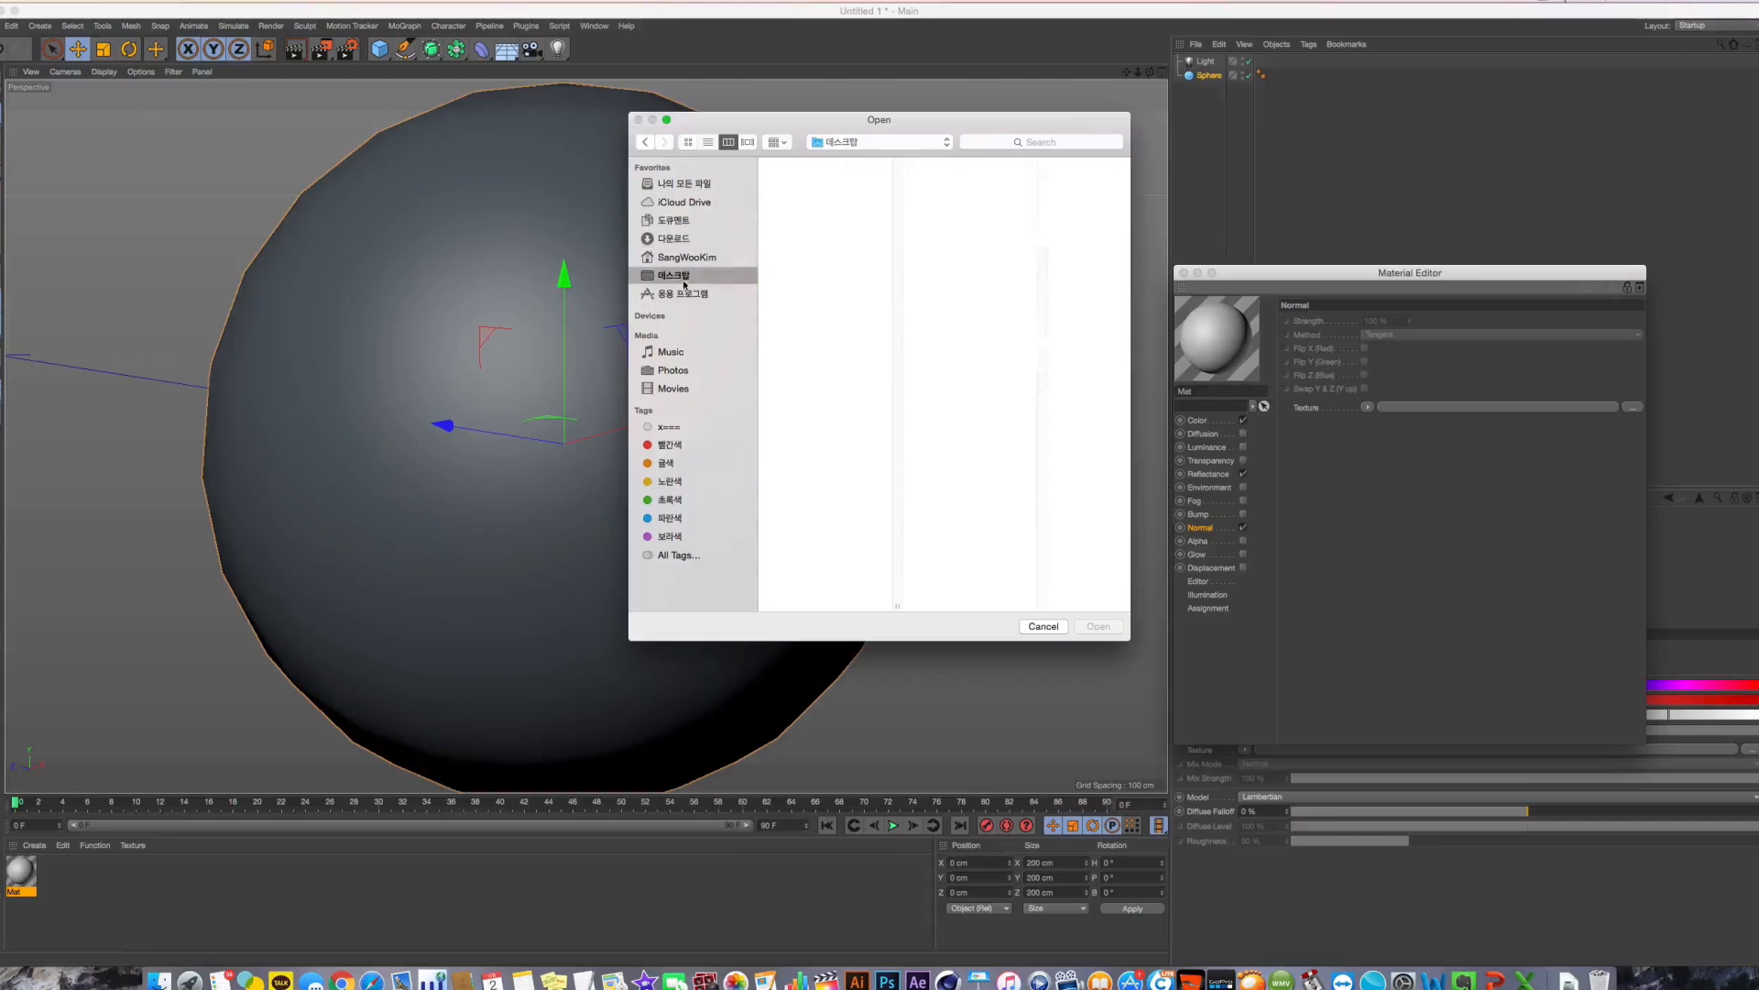
click(818, 305)
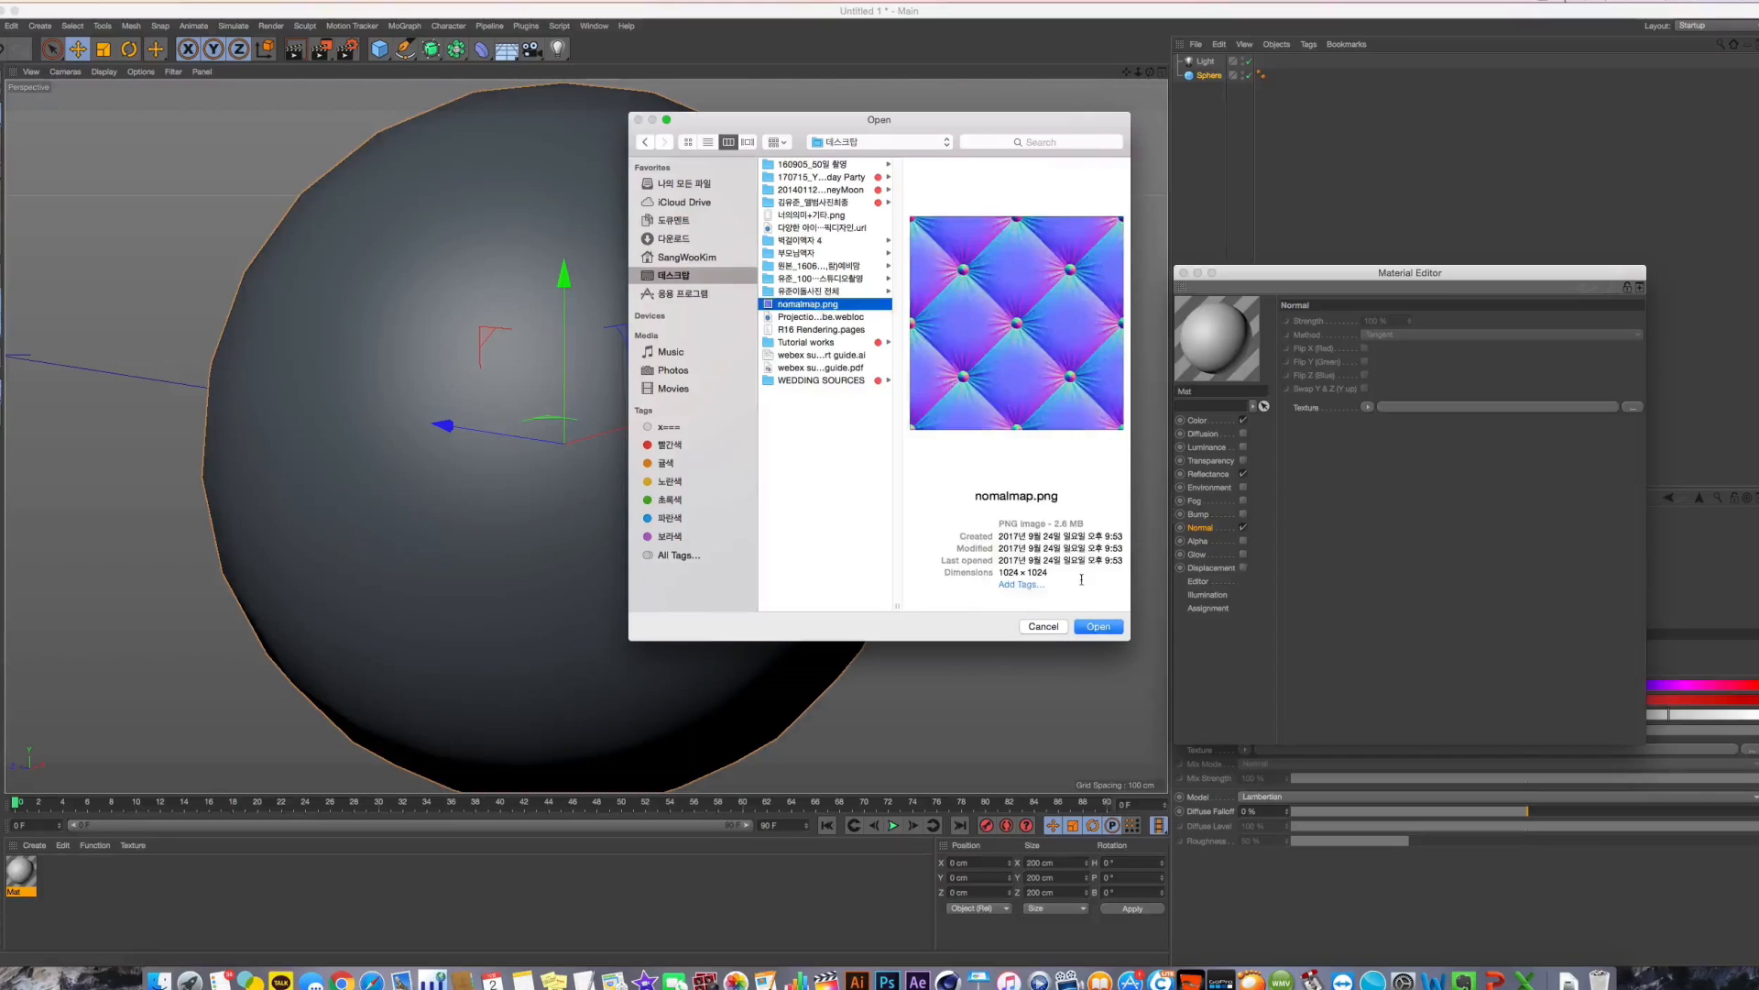
click(1099, 627)
click(985, 308)
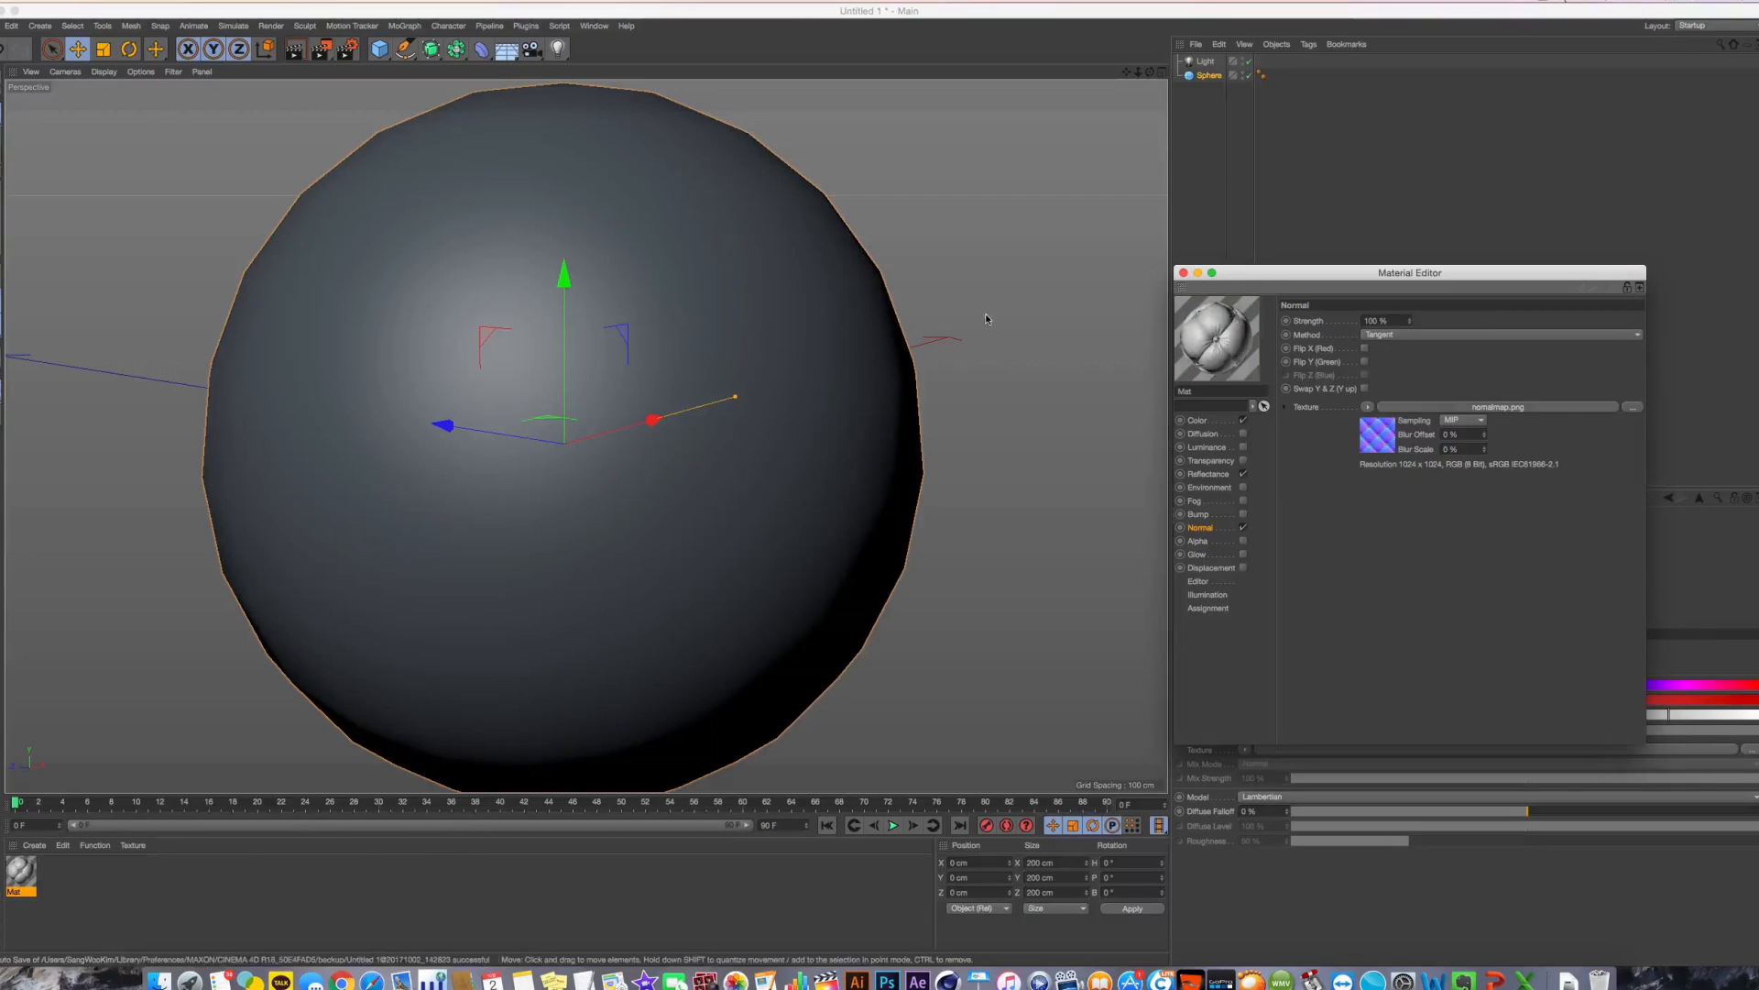
Try the normal-mapped material on the sphere, undo the assignment and look over the plain sphere
drag(21, 871, 794, 361)
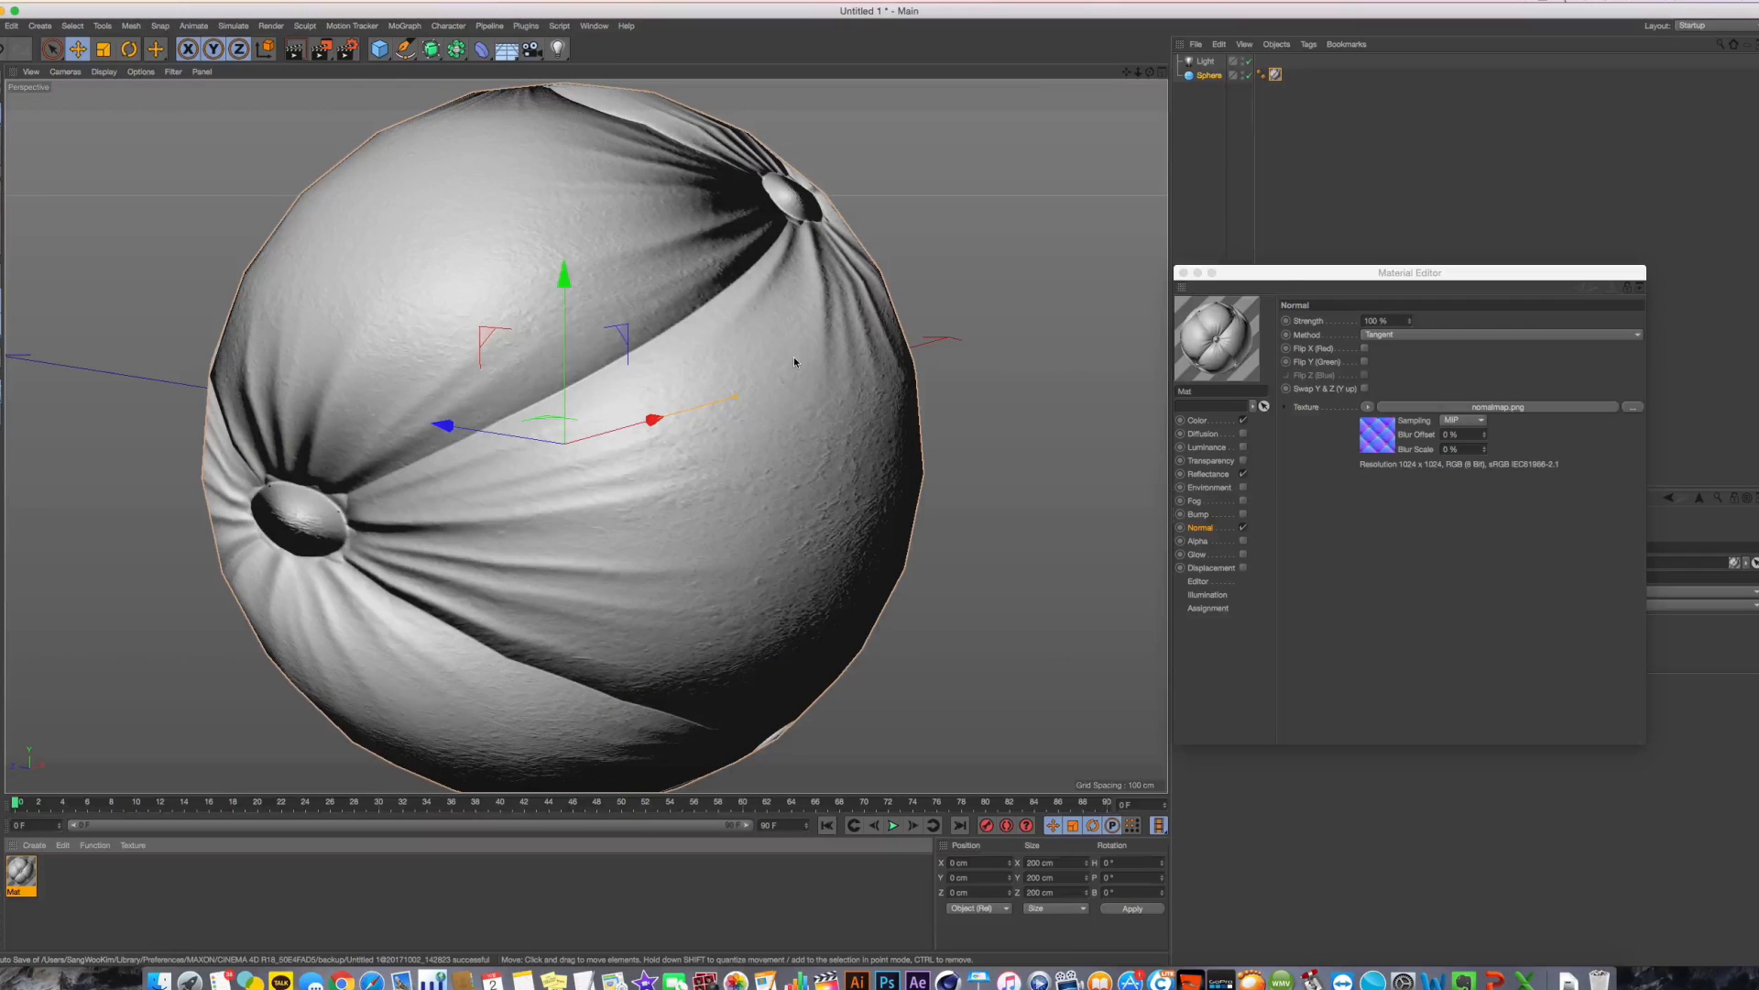
key(super+z)
scroll(724, 386, down, 3)
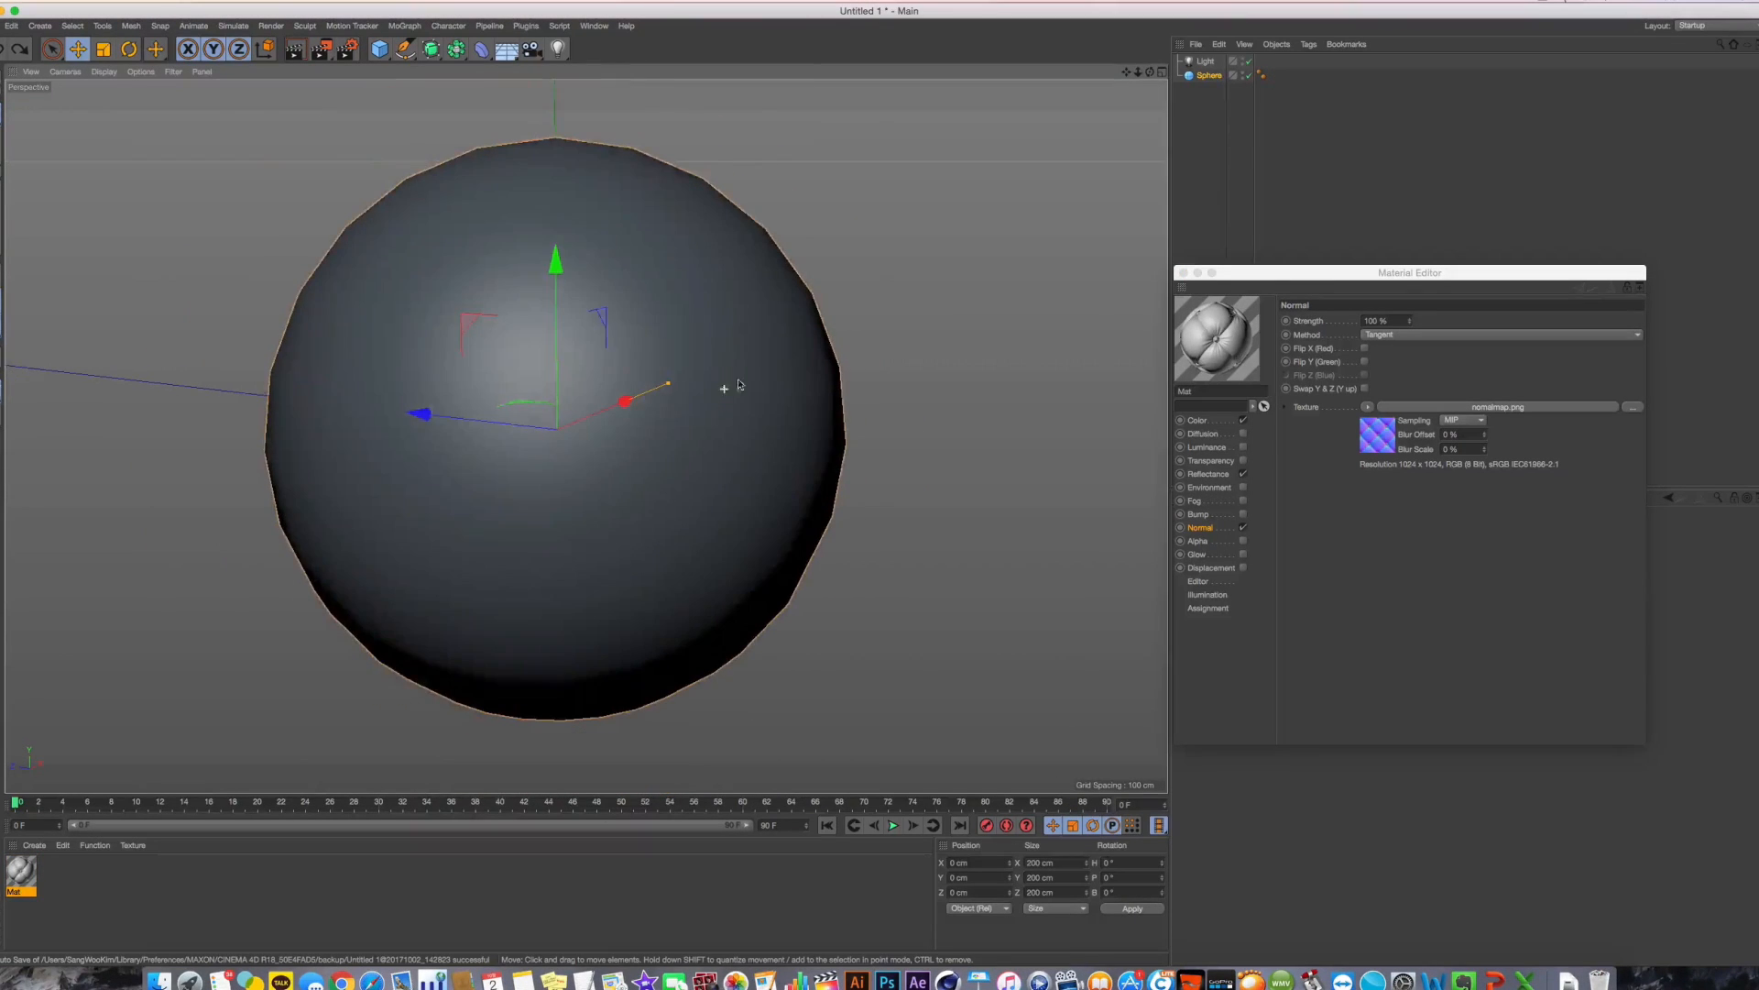
alt+drag(724, 386, 708, 251)
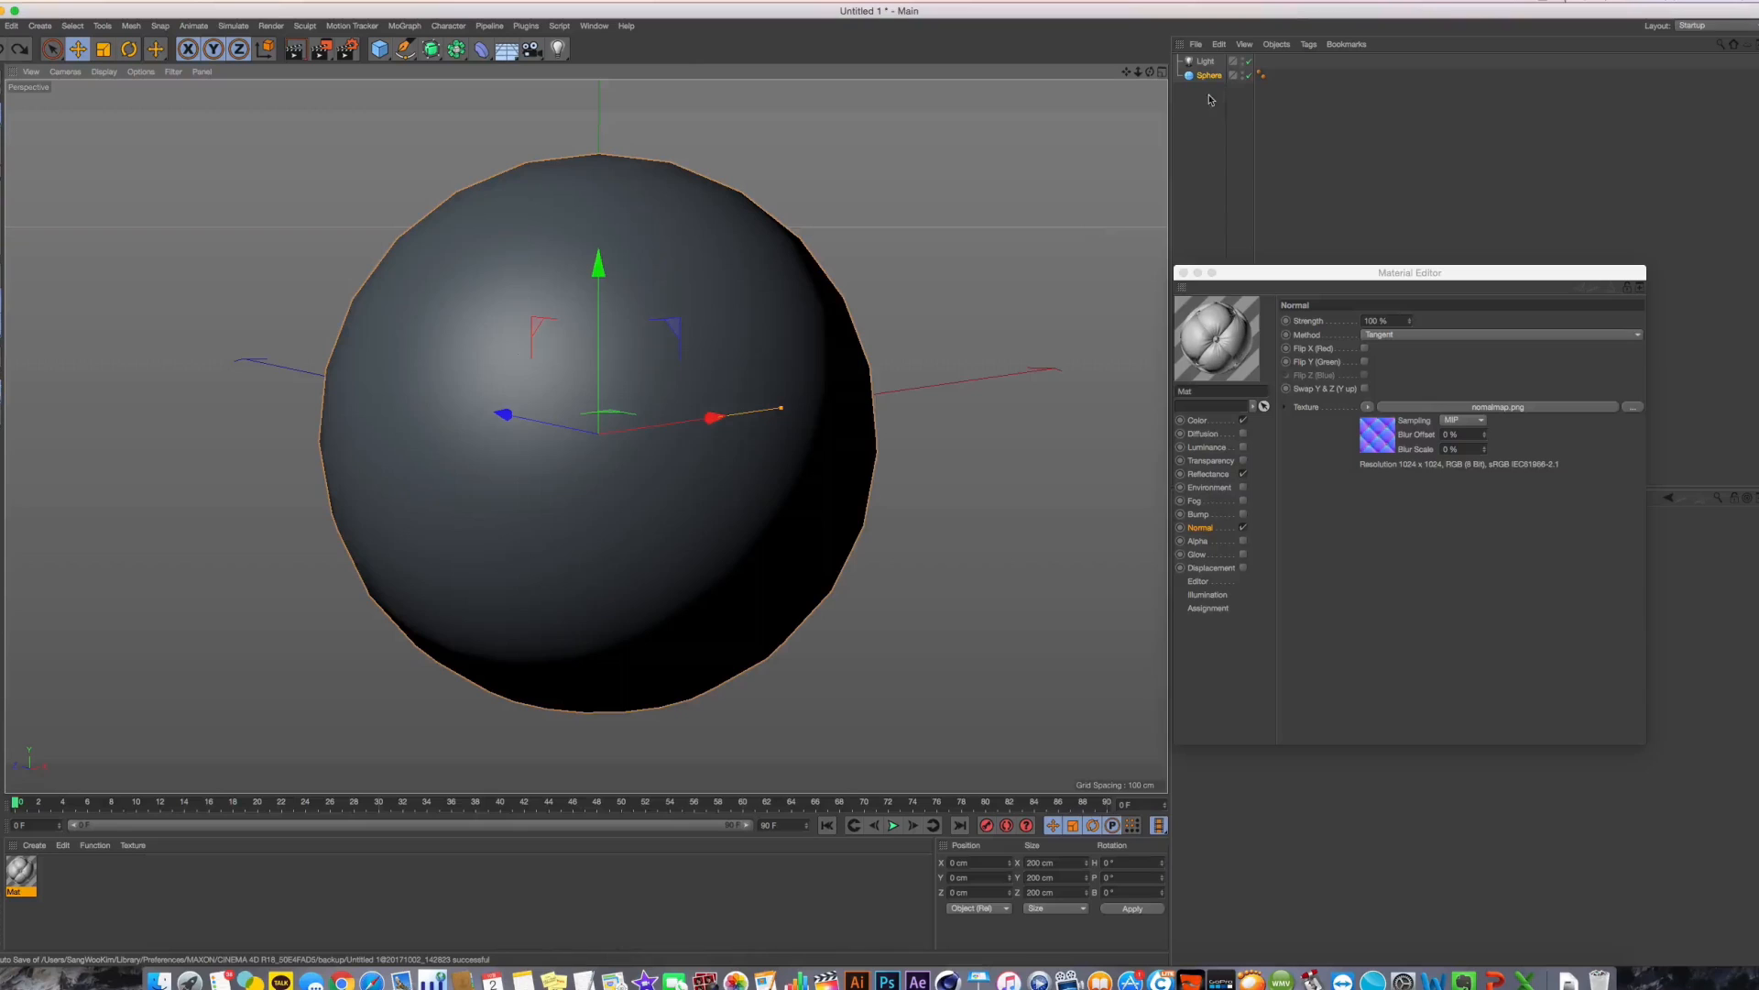
Replace the sphere with a plane and apply the normal-mapped material to it
key(Delete)
drag(380, 49, 504, 93)
alt+drag(543, 339, 581, 401)
scroll(581, 401, down, 3)
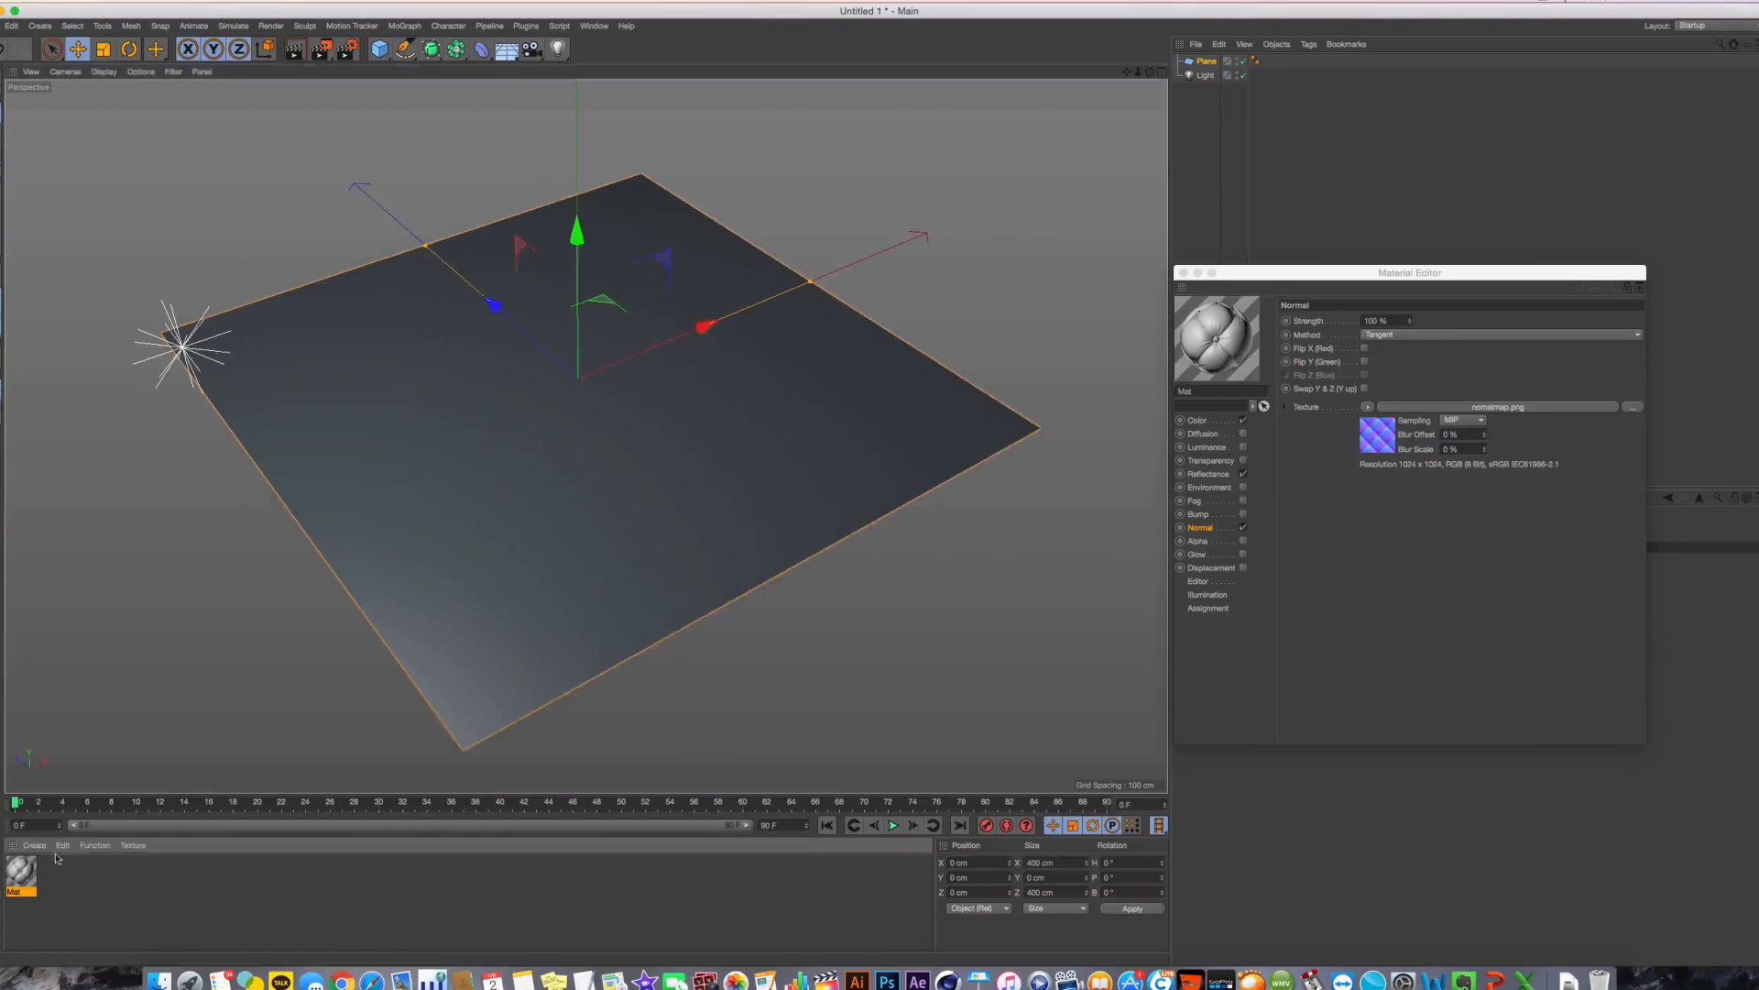
drag(21, 870, 596, 431)
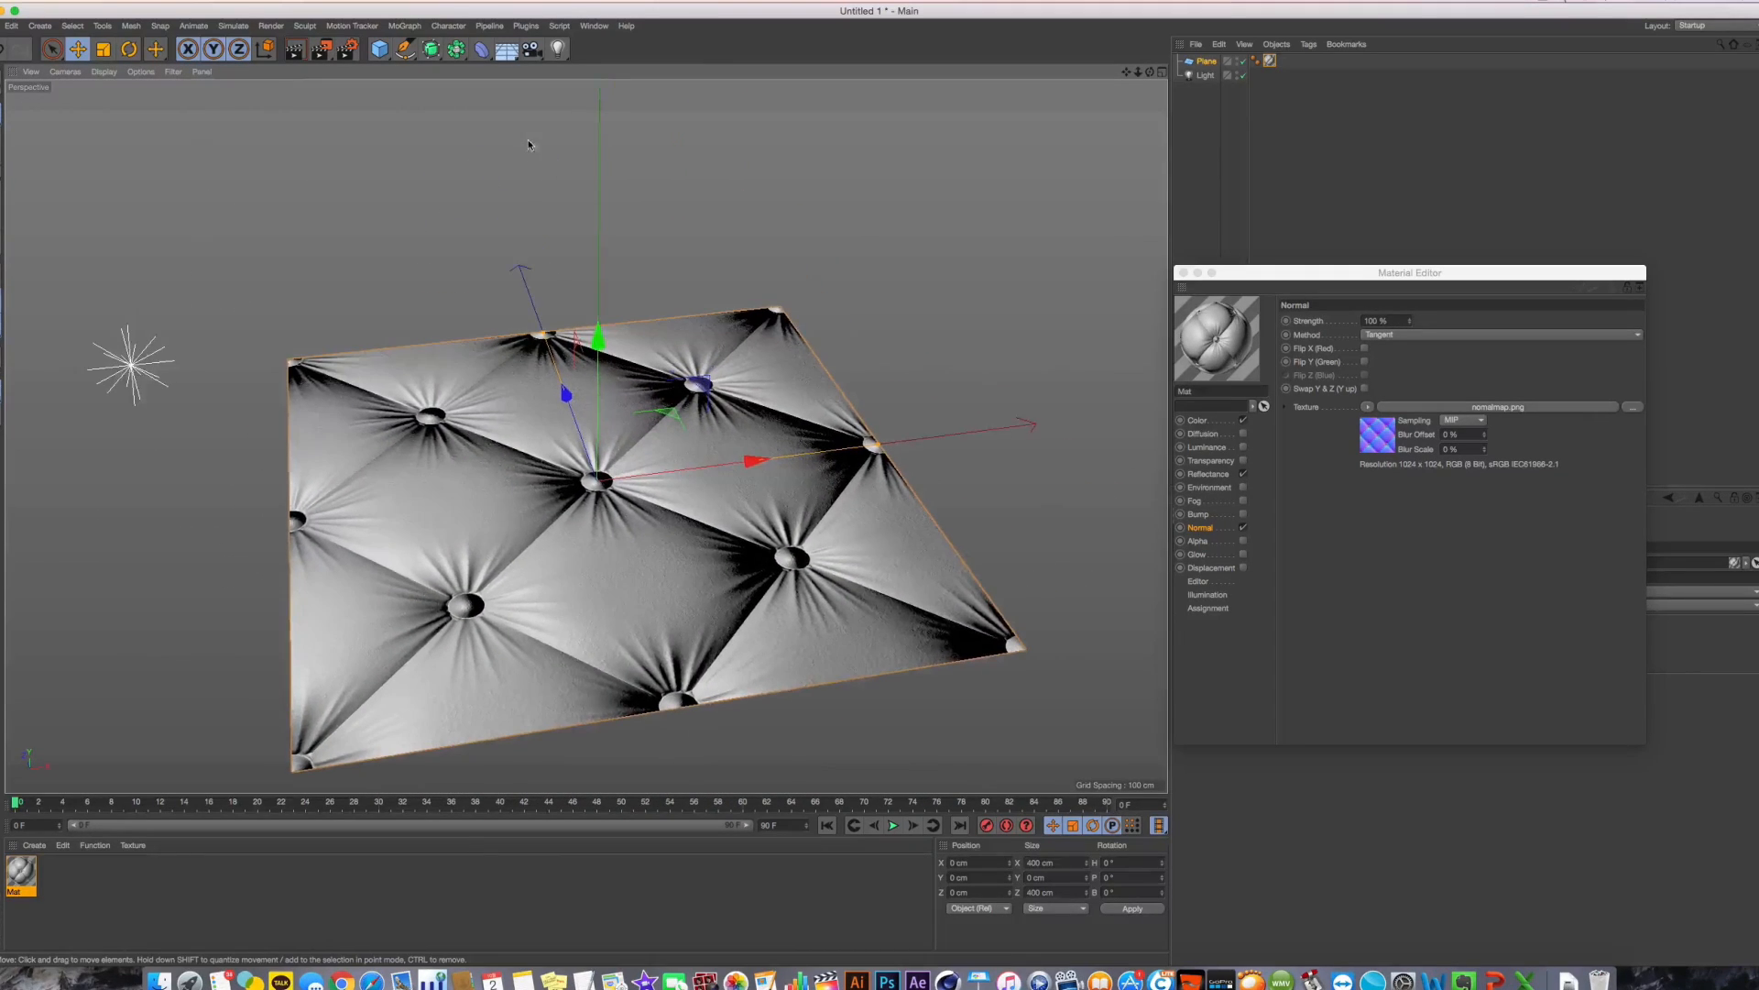
Move the light above the plane to about X -98, Y 171, Z 138 cm and inspect the quilted shading
click(142, 364)
mouse_move(142, 364)
mouse_down()
mouse_move(174, 196)
mouse_move(821, 202)
mouse_move(795, 310)
mouse_up()
mouse_move(664, 188)
mouse_down()
mouse_move(724, 197)
mouse_move(837, 285)
mouse_move(1063, 376)
mouse_move(807, 266)
mouse_move(322, 173)
mouse_up()
alt+drag(579, 509, 549, 481)
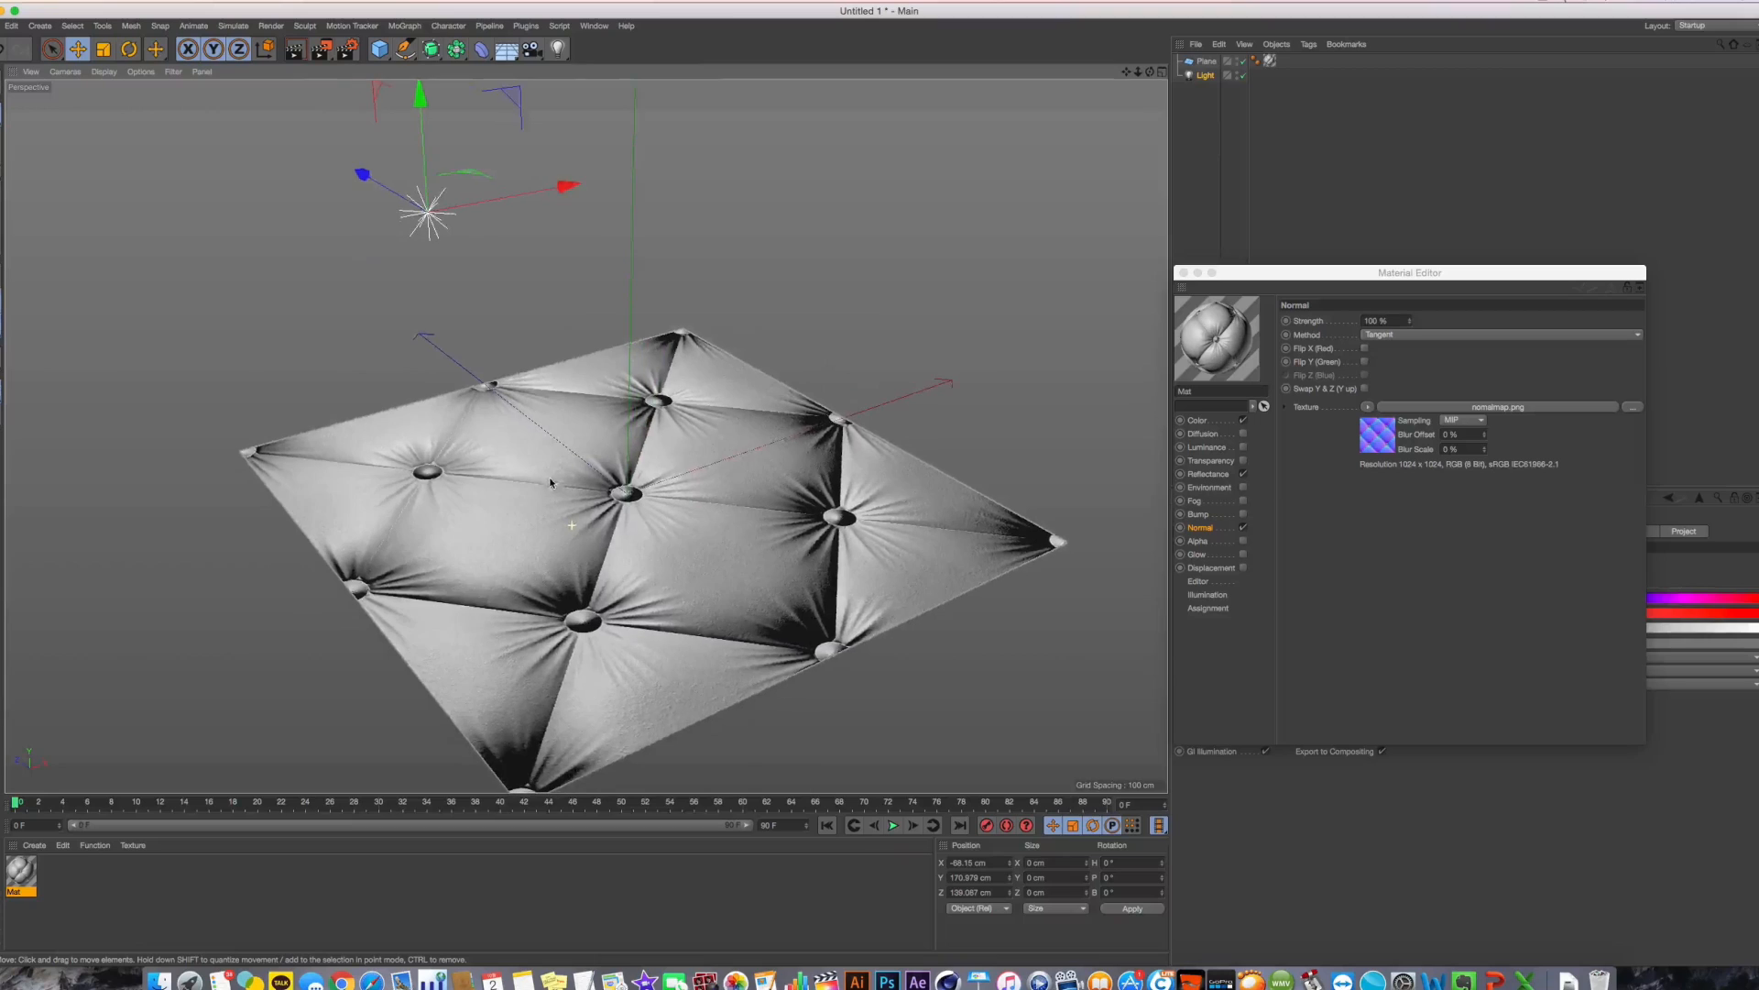
alt+drag(650, 638, 607, 623)
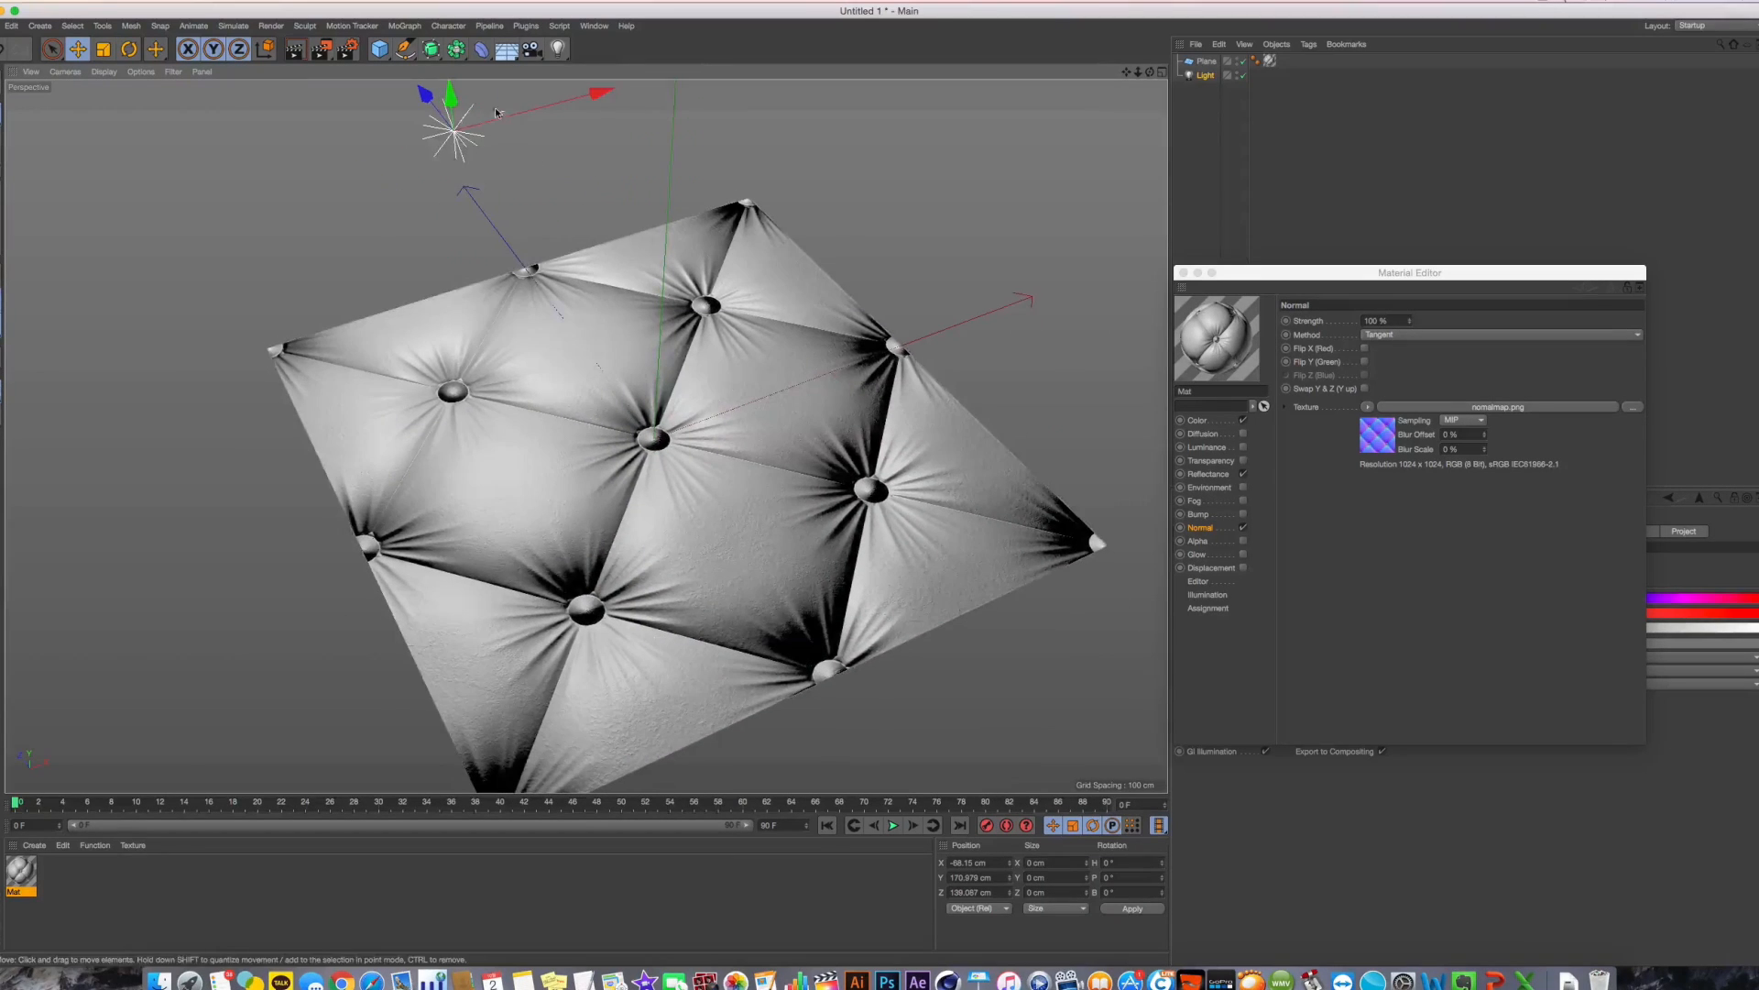
Move the light across the plane to about X 111, Y 176, Z -73 cm to shift the shading
mouse_move(434, 97)
mouse_down()
mouse_move(477, 151)
mouse_move(738, 308)
mouse_move(552, 295)
mouse_up()
drag(509, 228, 854, 216)
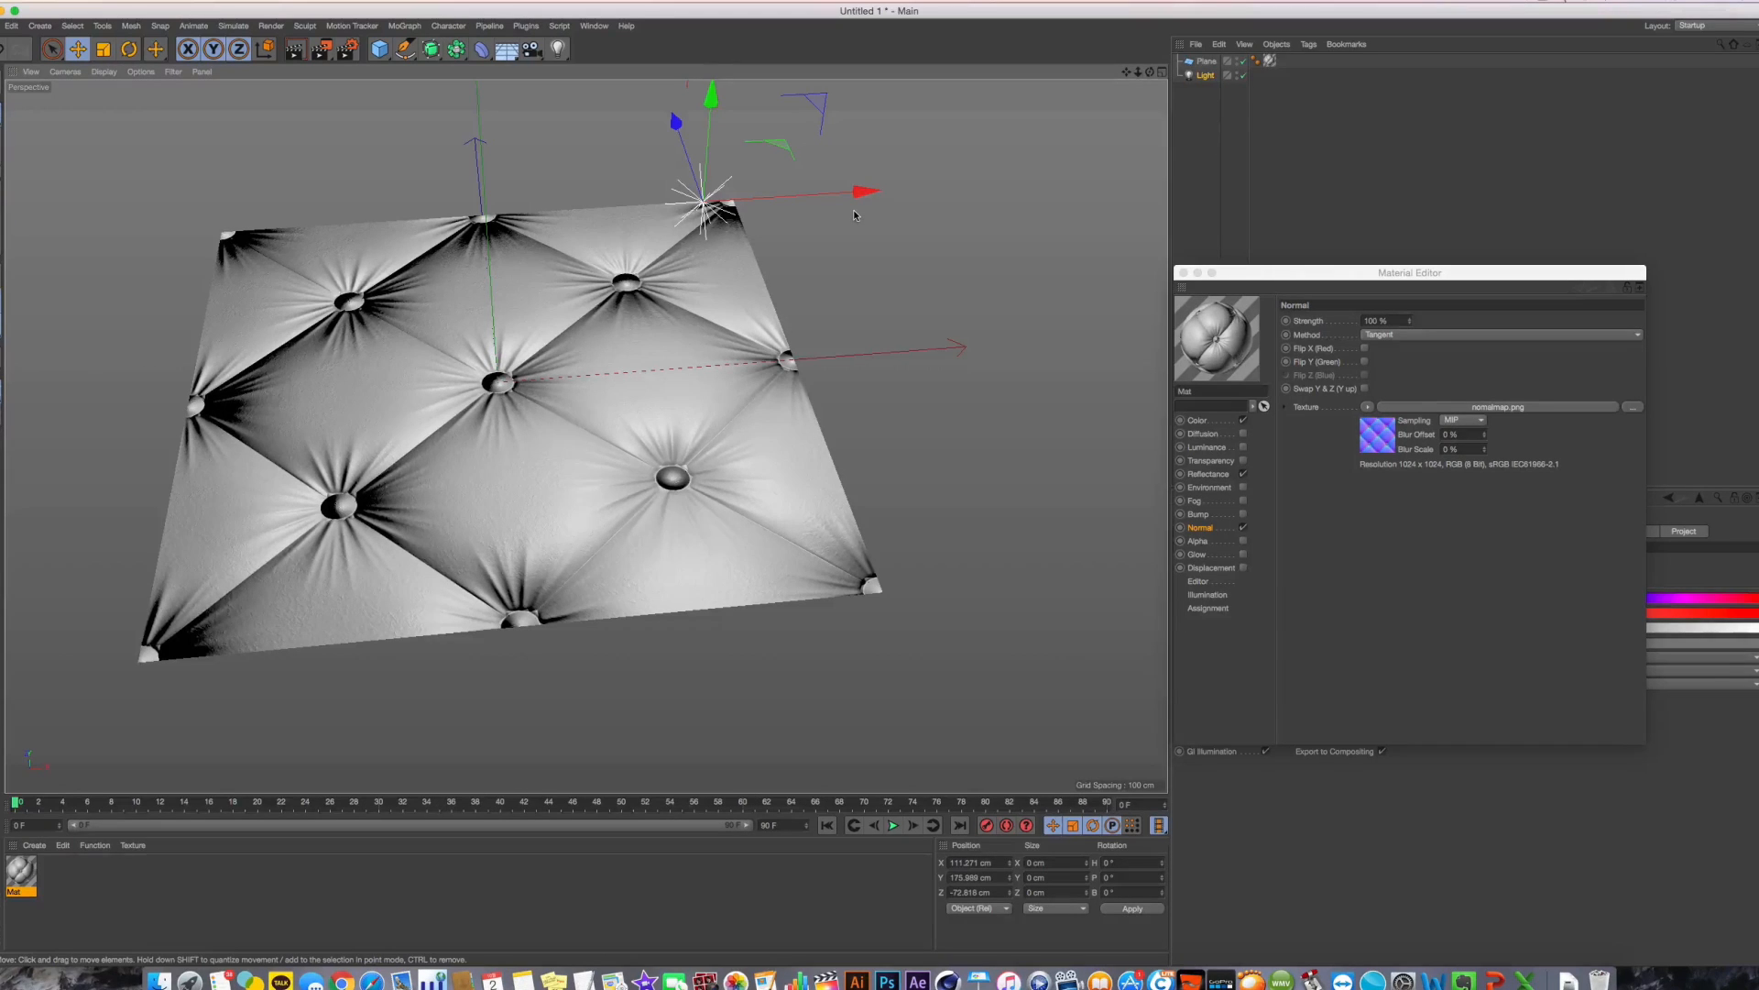
alt+middle_drag(854, 215, 1041, 273)
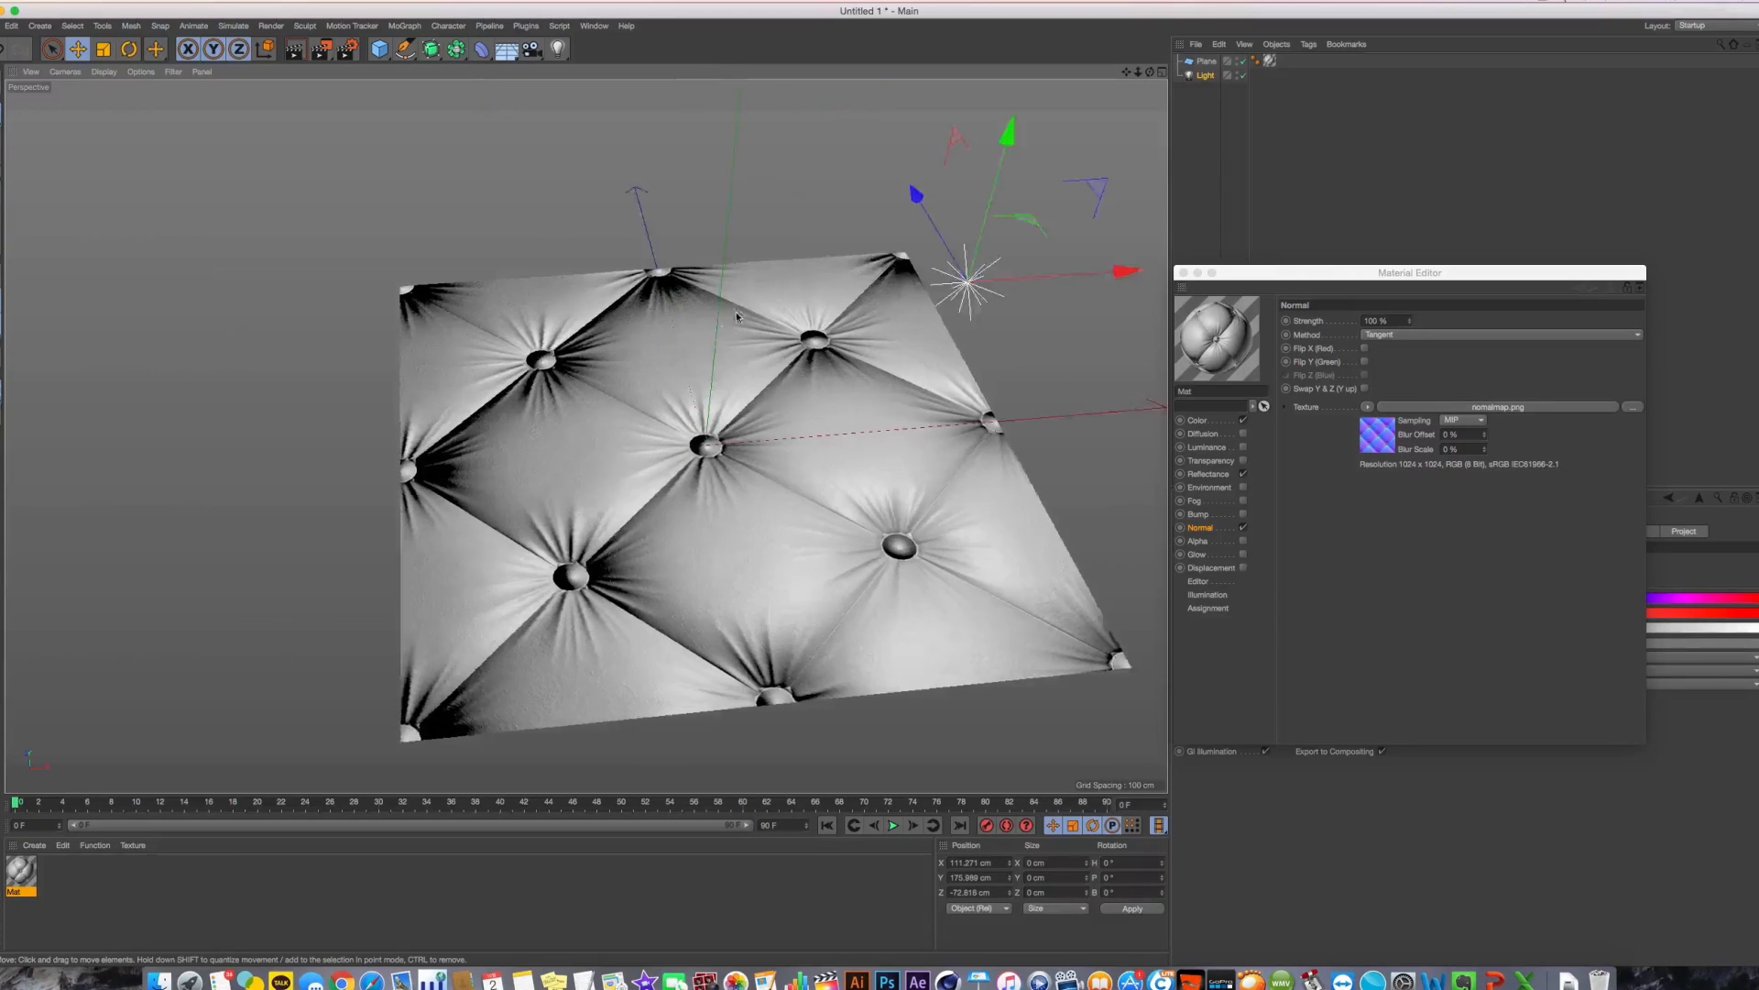
Move the light over the plane's middle area, to about X -44, Y 198, Z -9 cm, checking the relief from several angles
alt+drag(1041, 273, 639, 150)
alt+drag(639, 150, 721, 173)
alt+drag(550, 369, 648, 377)
alt+middle_drag(903, 261, 834, 591)
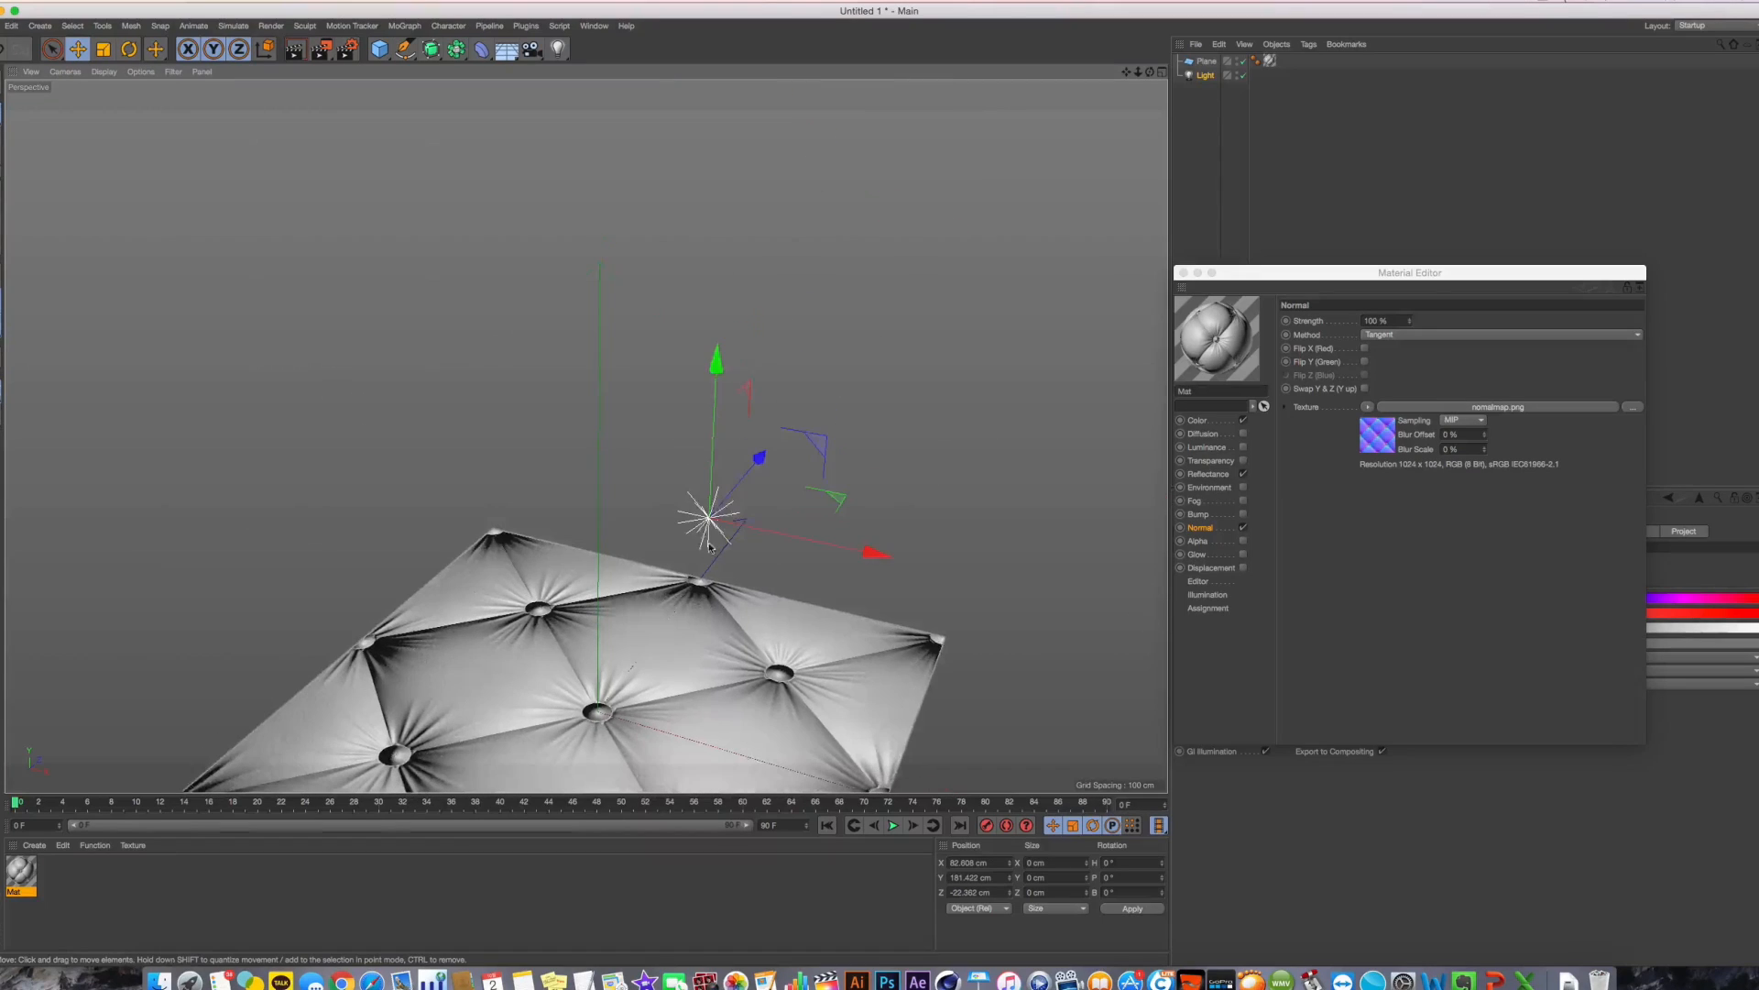
drag(883, 569, 798, 549)
mouse_move(781, 486)
alt+mouse_down()
mouse_move(783, 570)
mouse_move(781, 532)
mouse_move(360, 453)
mouse_move(459, 374)
mouse_move(1039, 649)
mouse_move(312, 414)
mouse_move(859, 477)
mouse_move(645, 461)
alt+mouse_up()
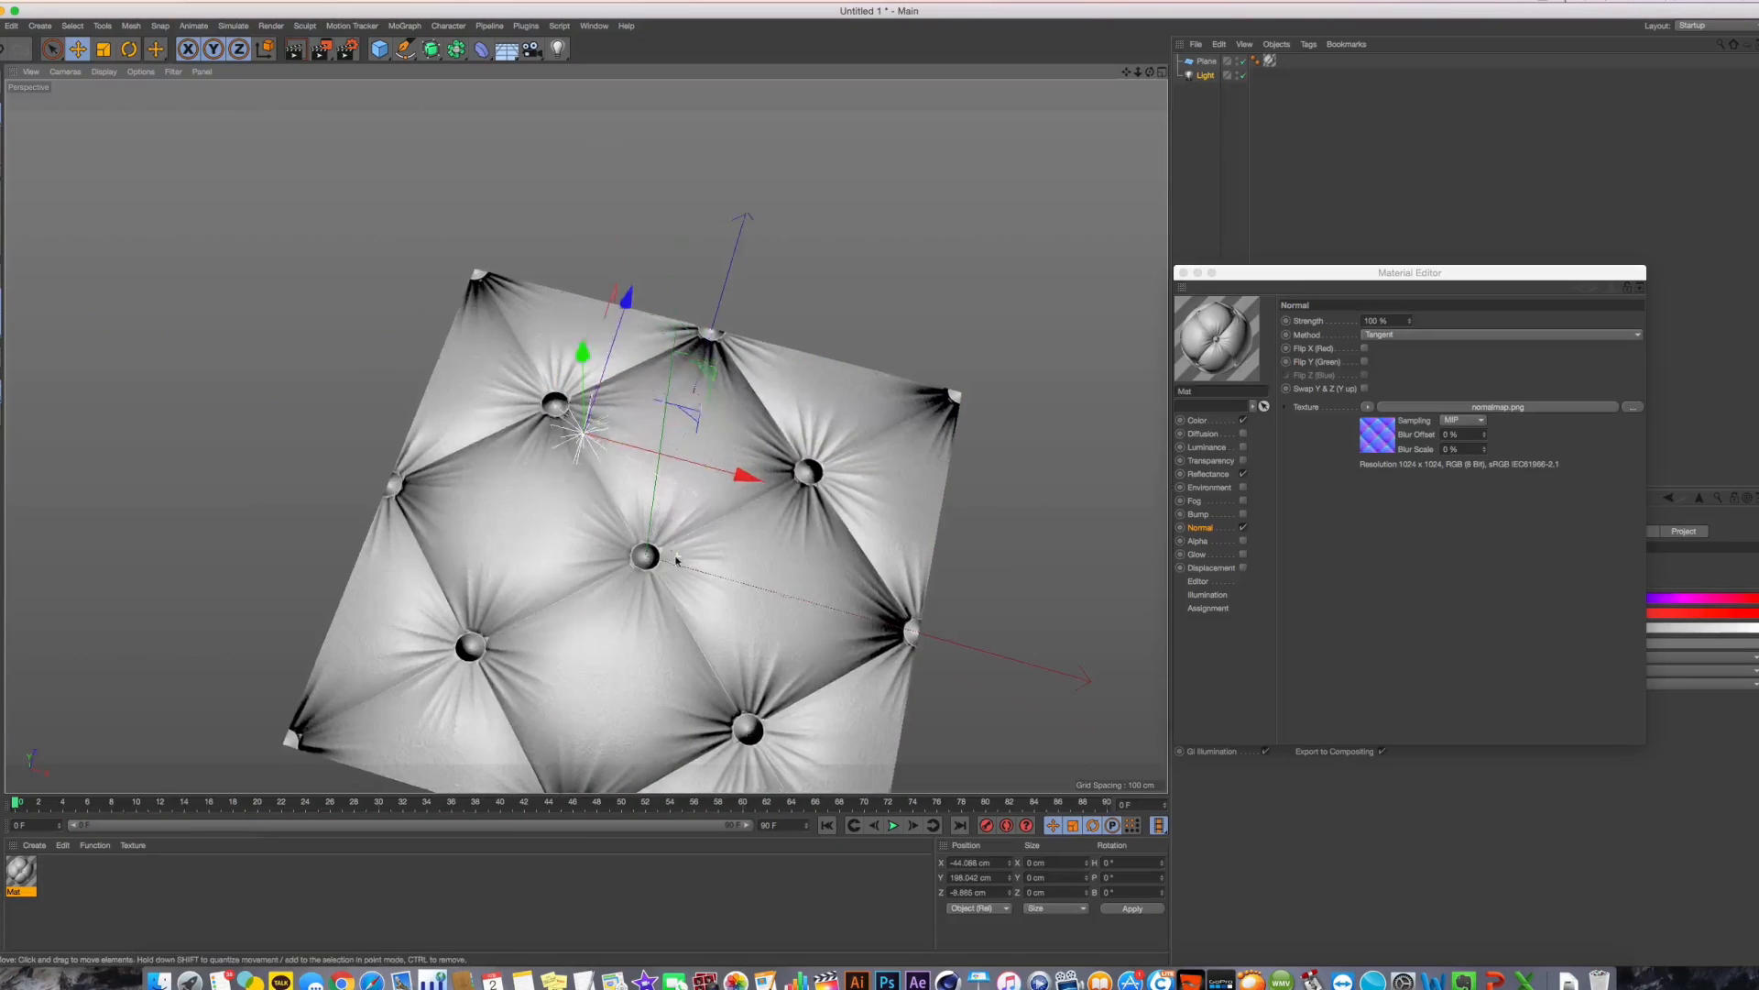
Turn off the material's Normal channel with the whole plane in view
alt+drag(676, 556, 715, 424)
click(1244, 527)
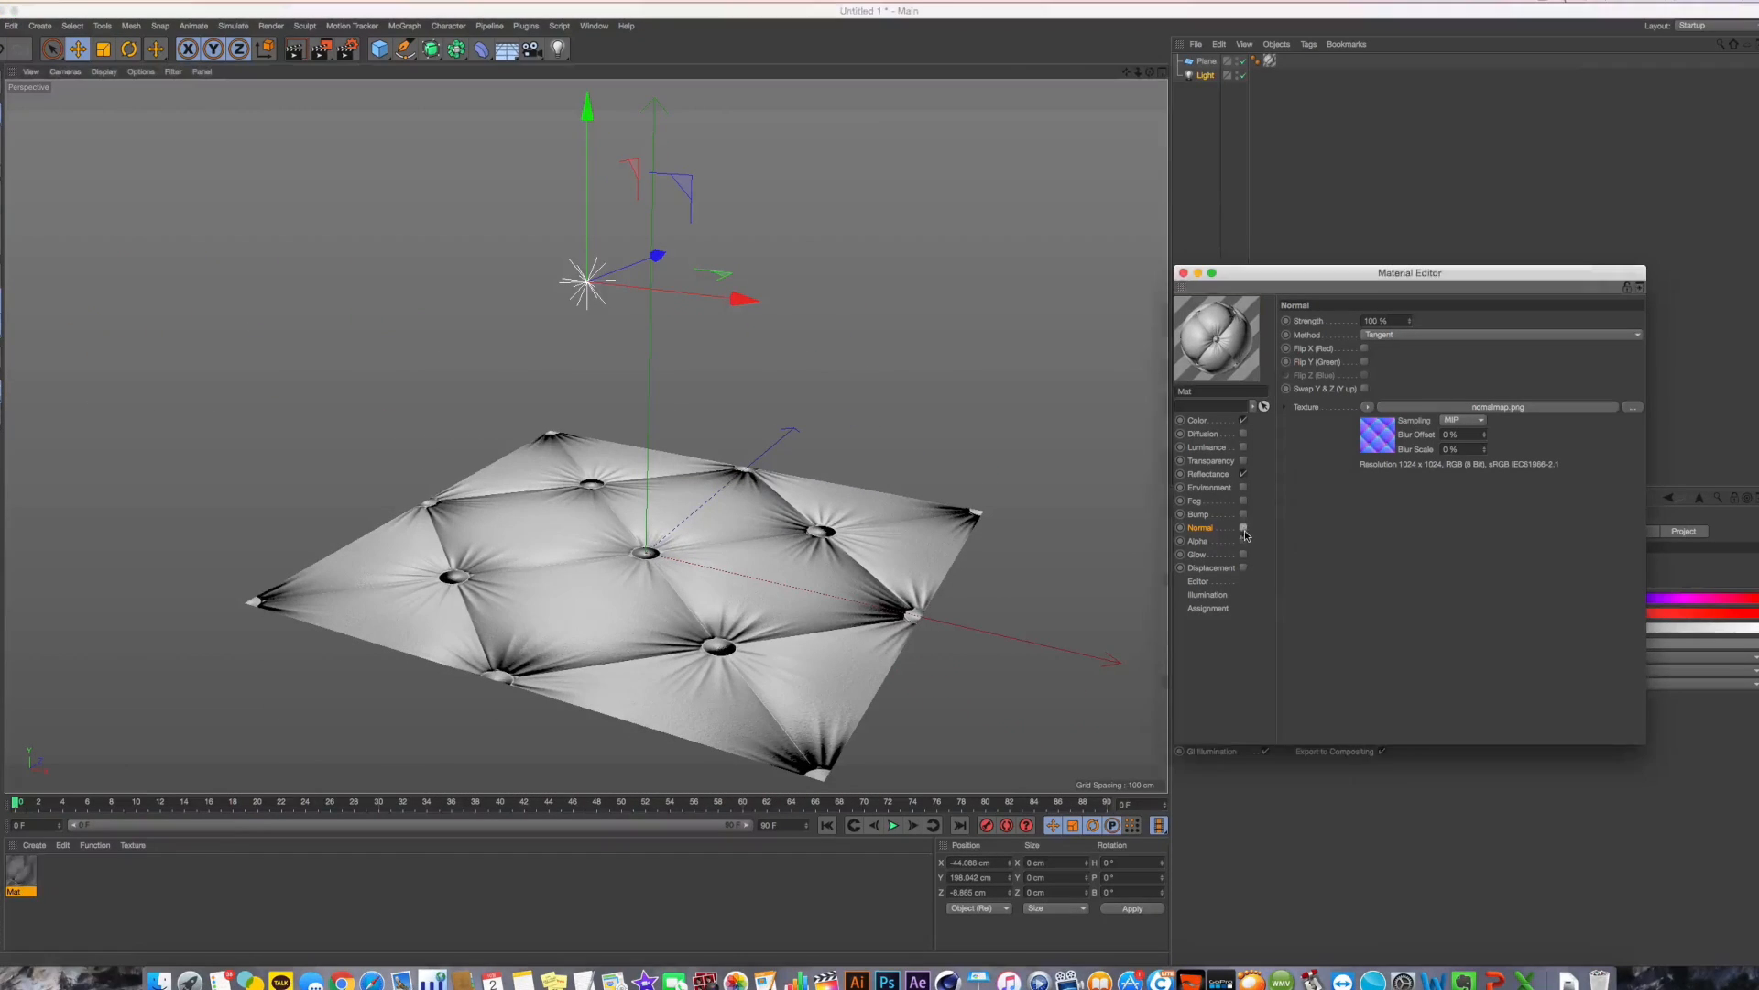
Delete the light from the scene and enable the material's Alpha channel
click(1206, 81)
key(Delete)
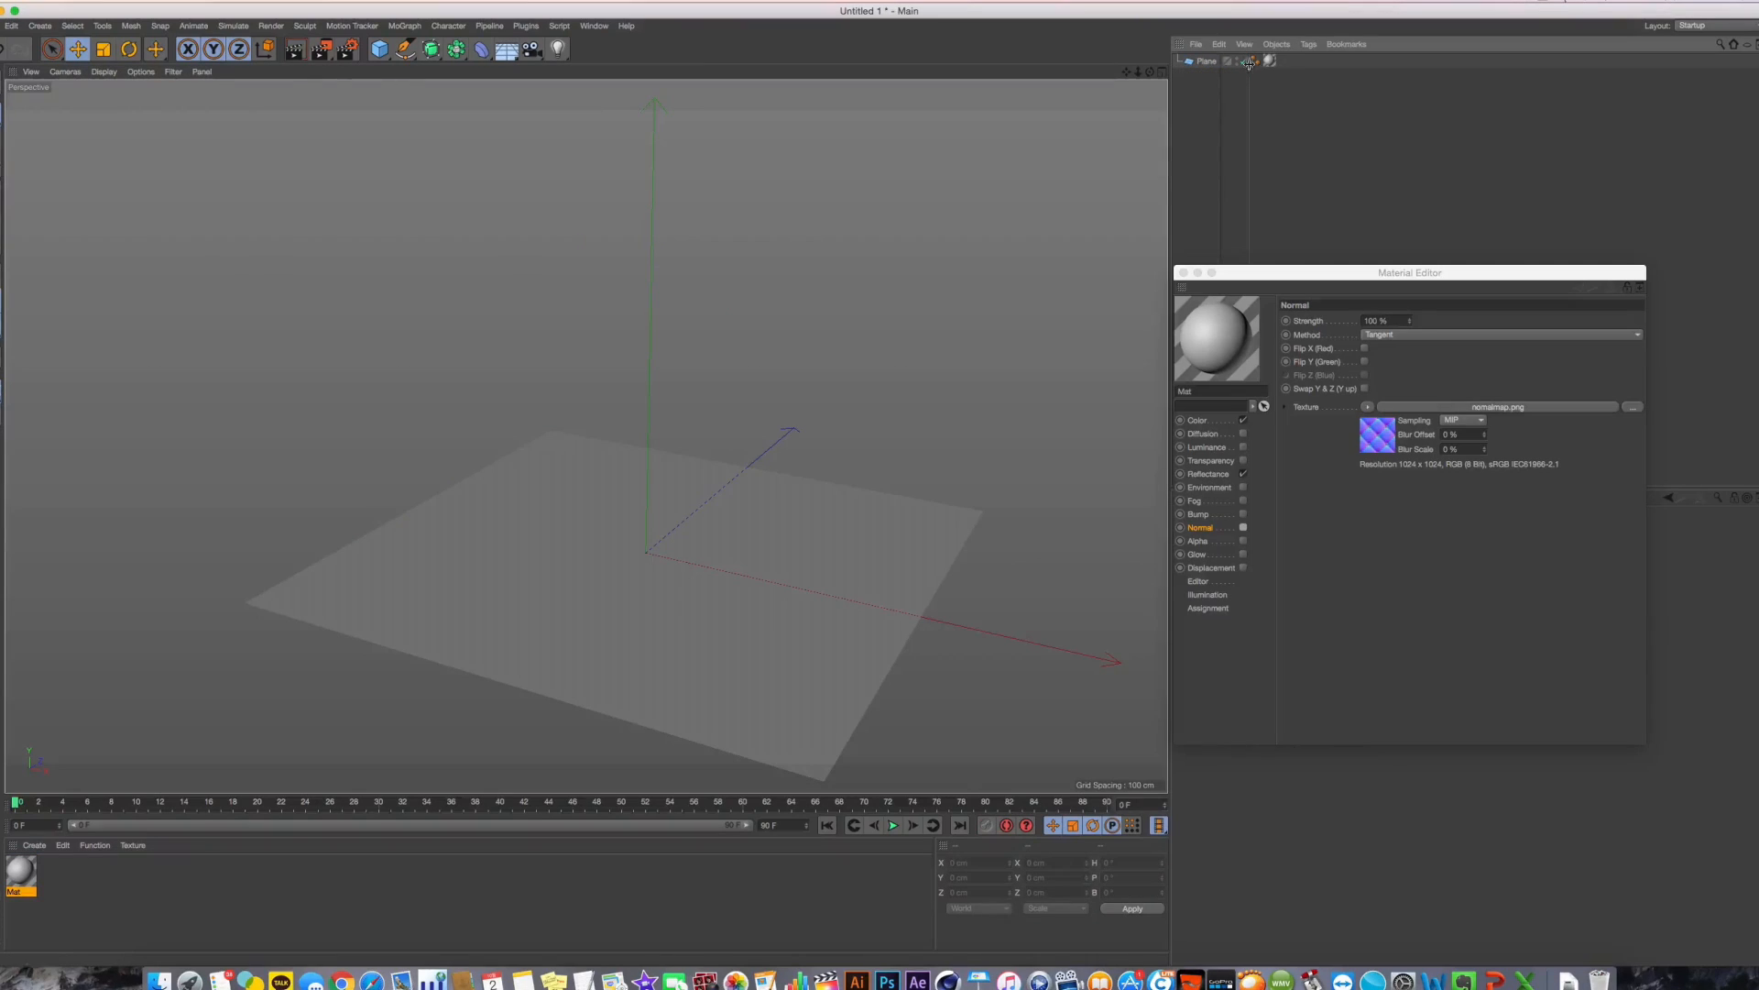
click(1244, 541)
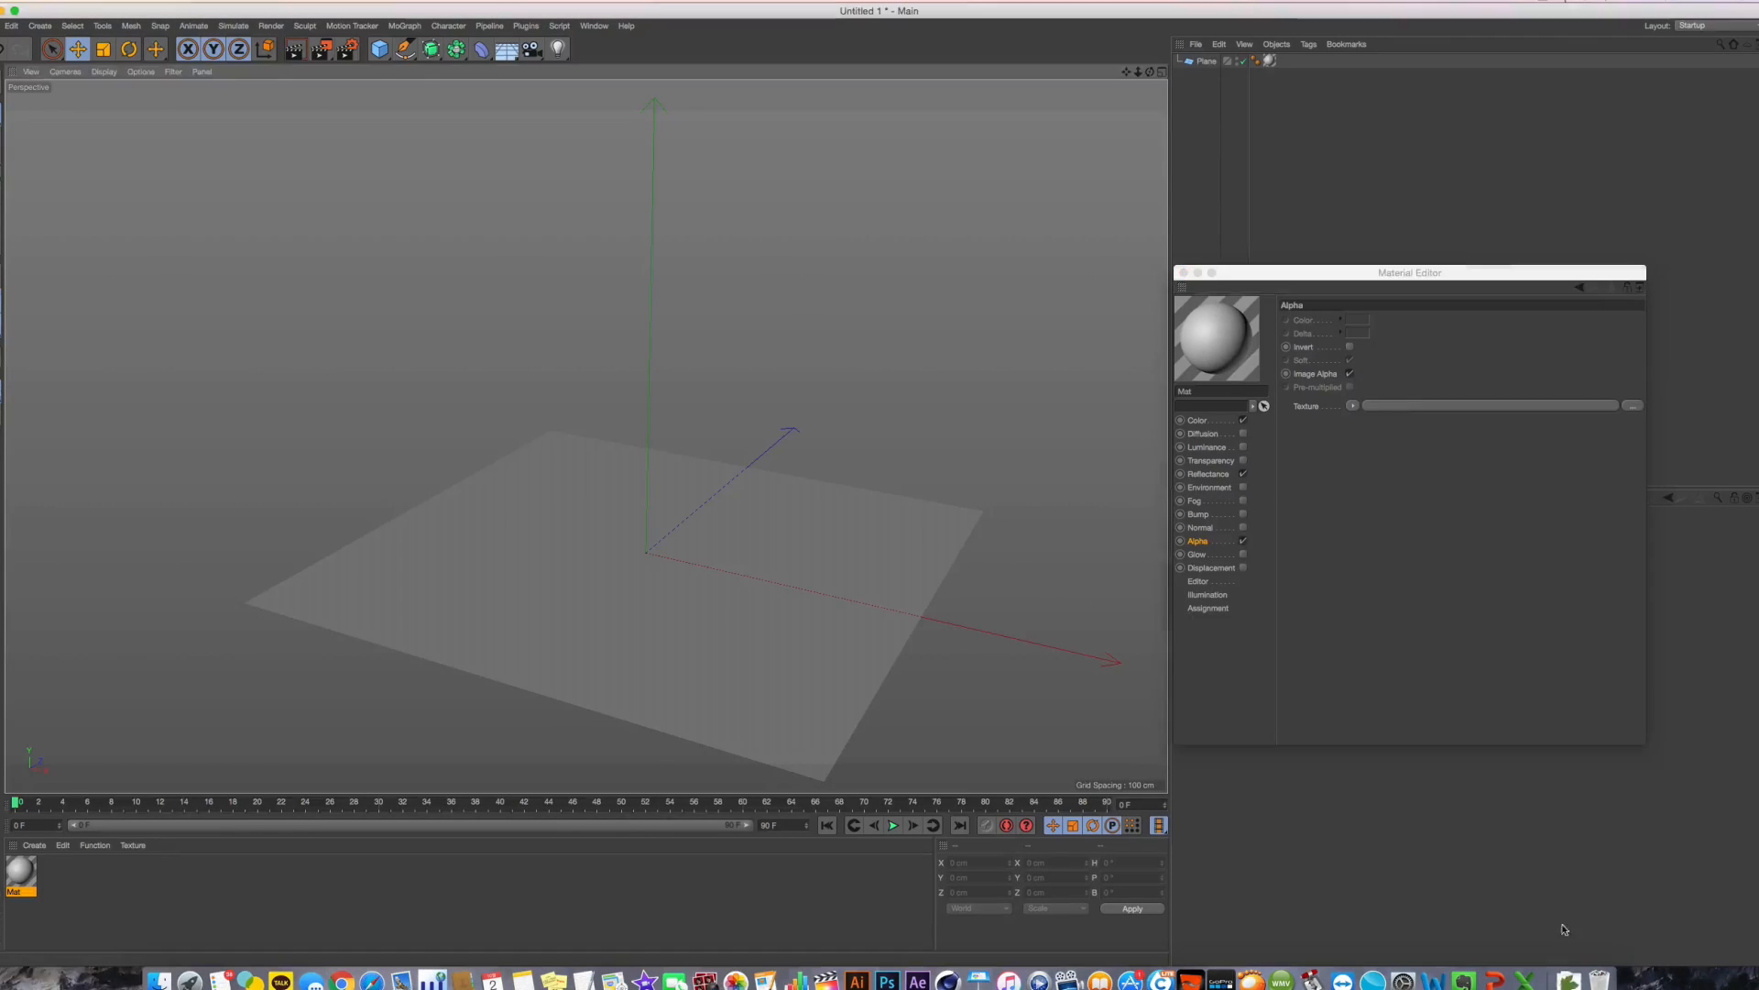
Preview the leaf image Leave 00 back colour.jpg from the Downloads folder, looking at its white background
click(1569, 980)
click(1601, 870)
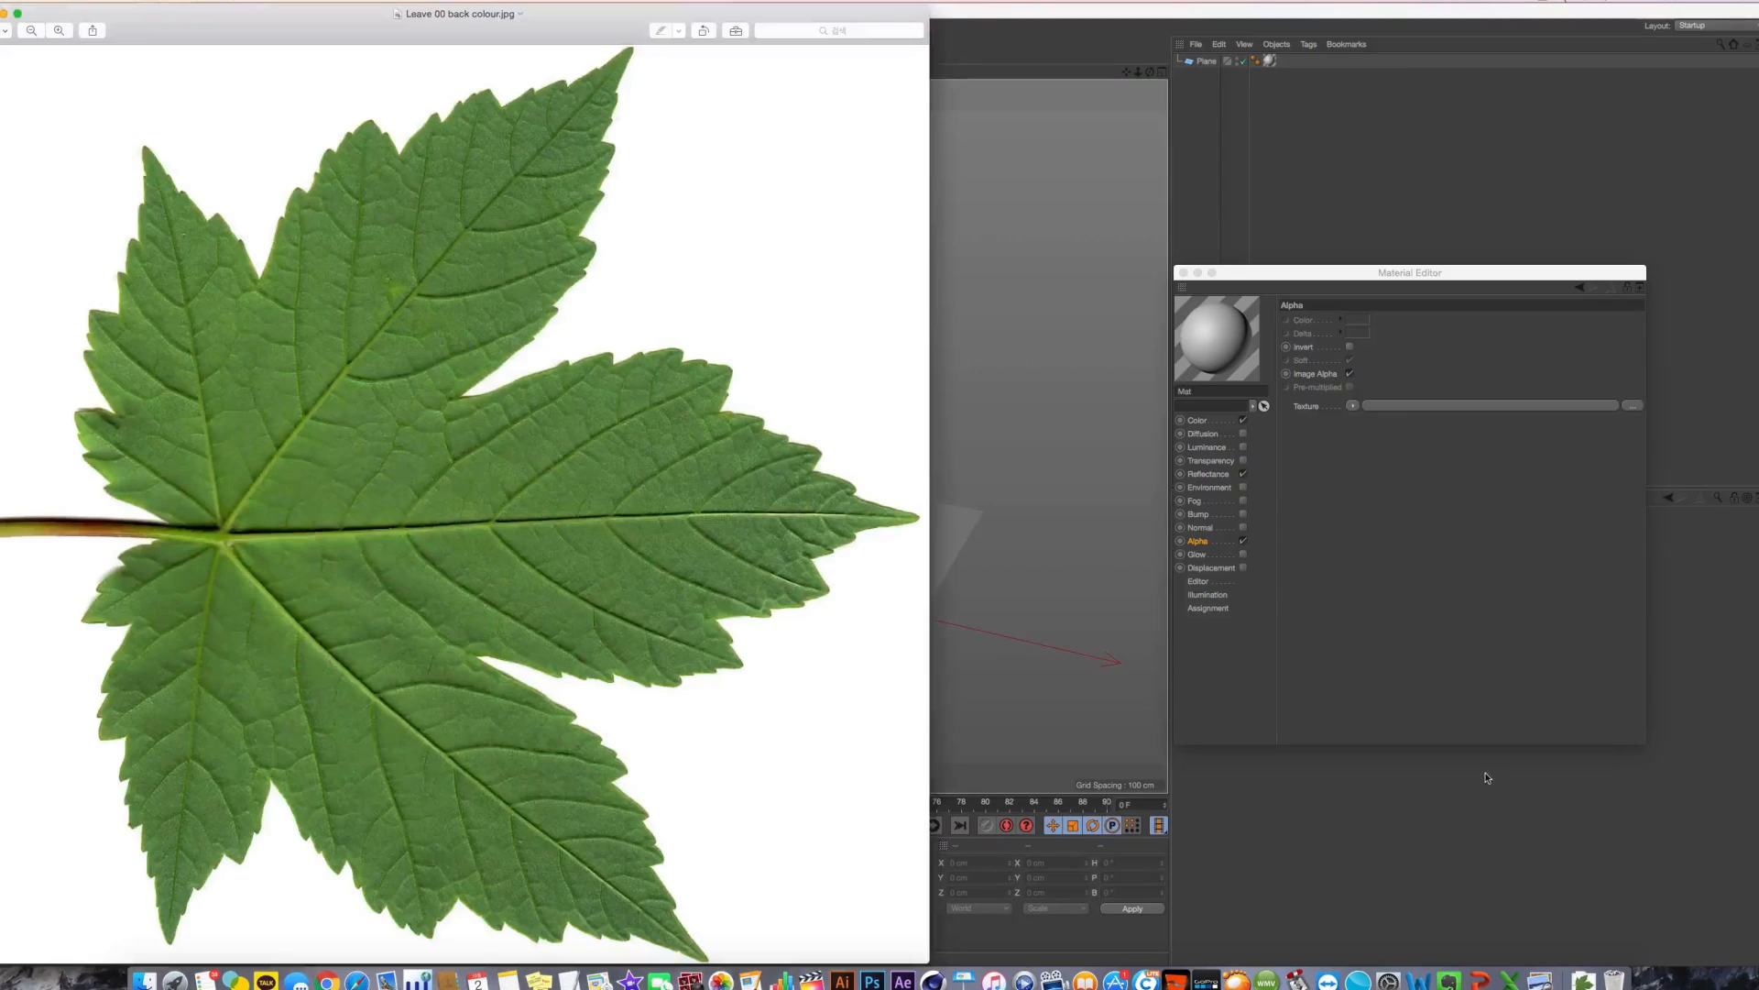
click(1432, 616)
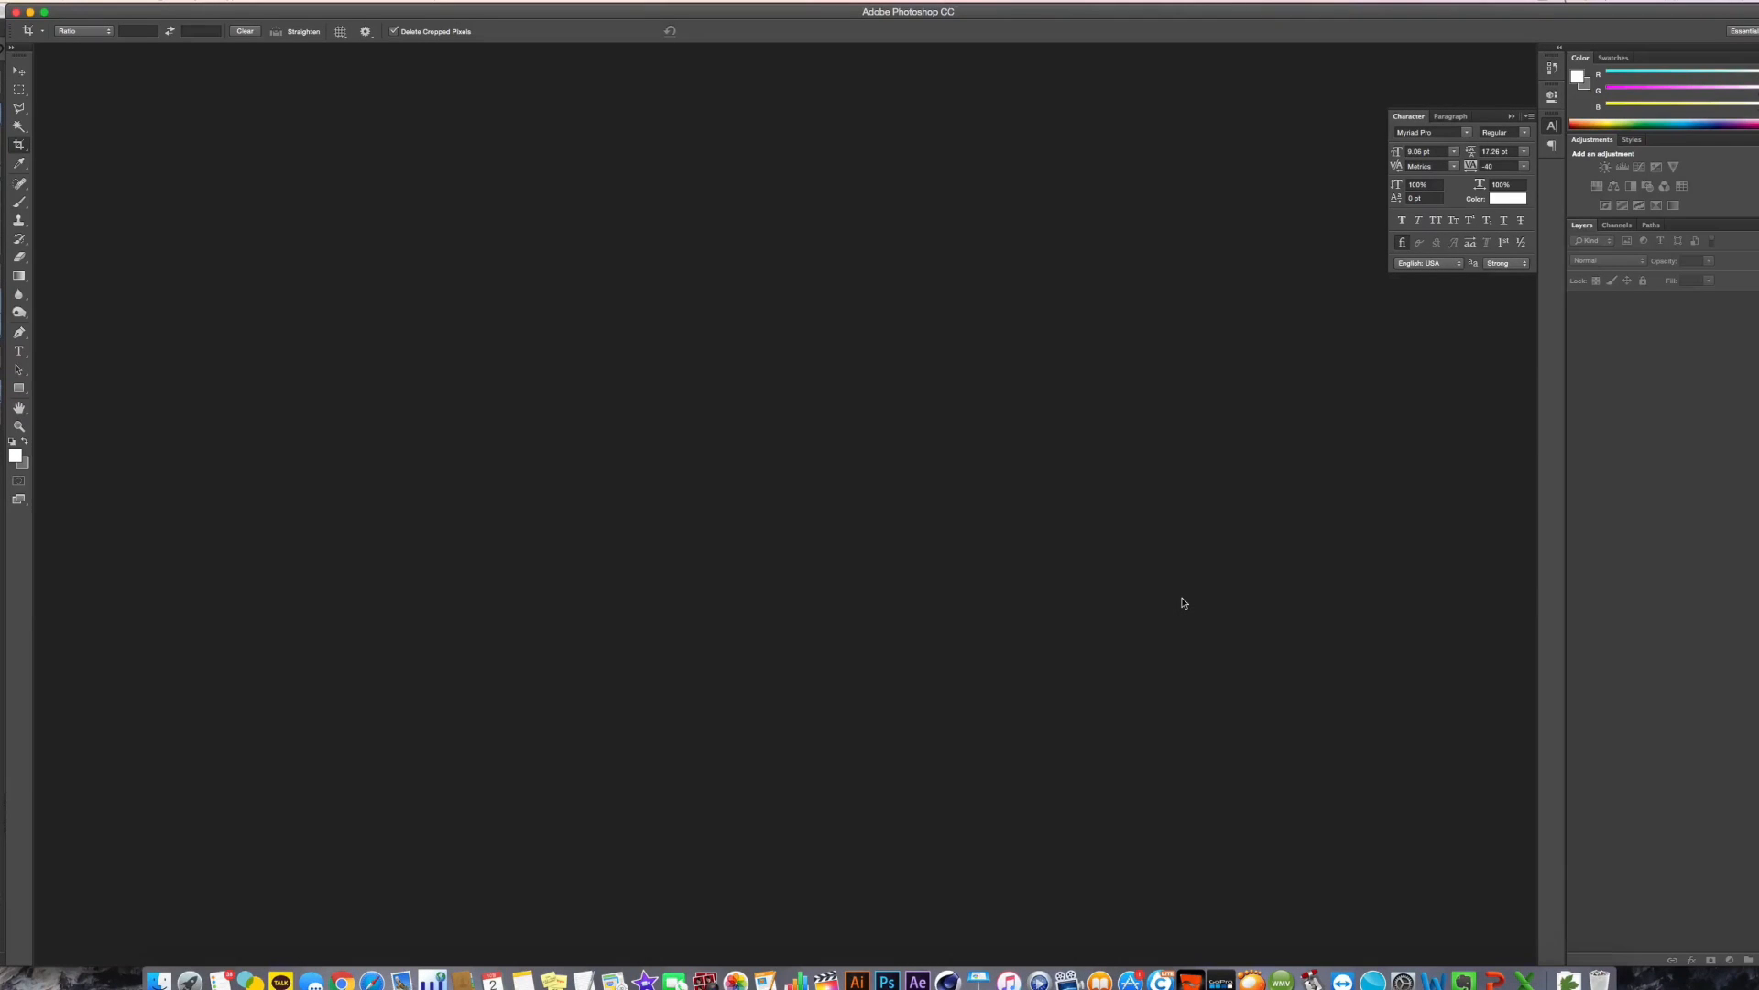
Open Leave 00 back colour.jpg from the Downloads folder in Photoshop
click(1569, 979)
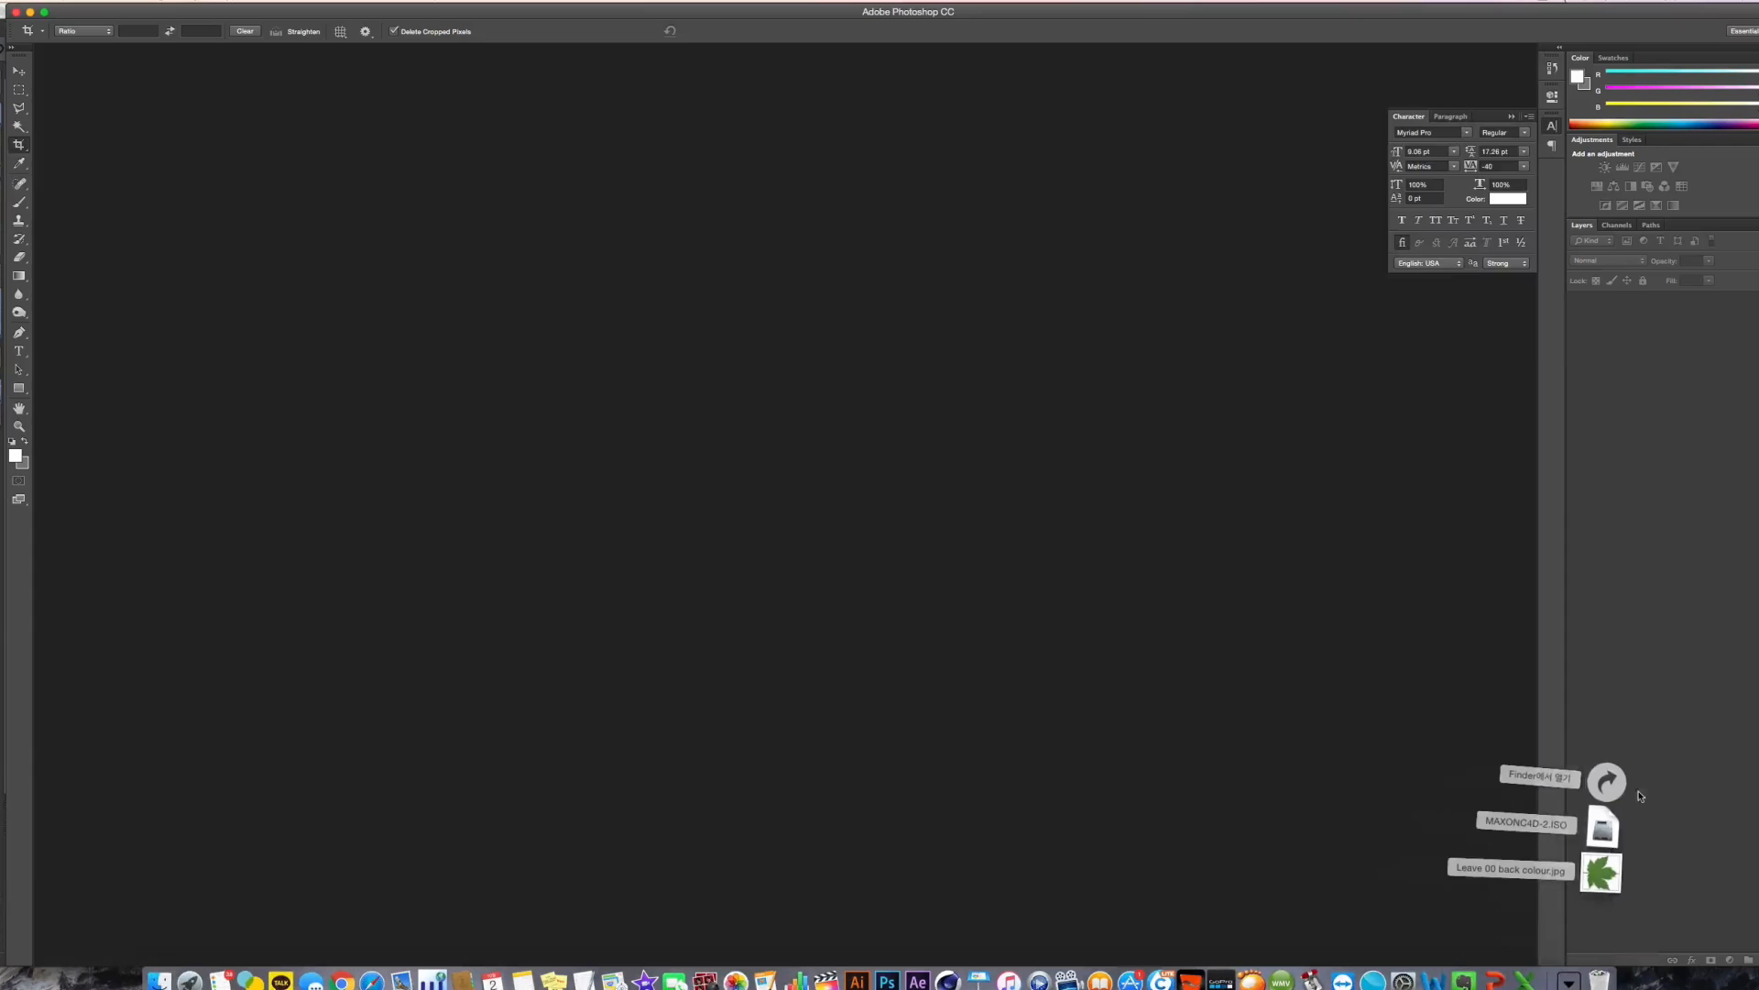
click(1605, 786)
drag(921, 534, 635, 309)
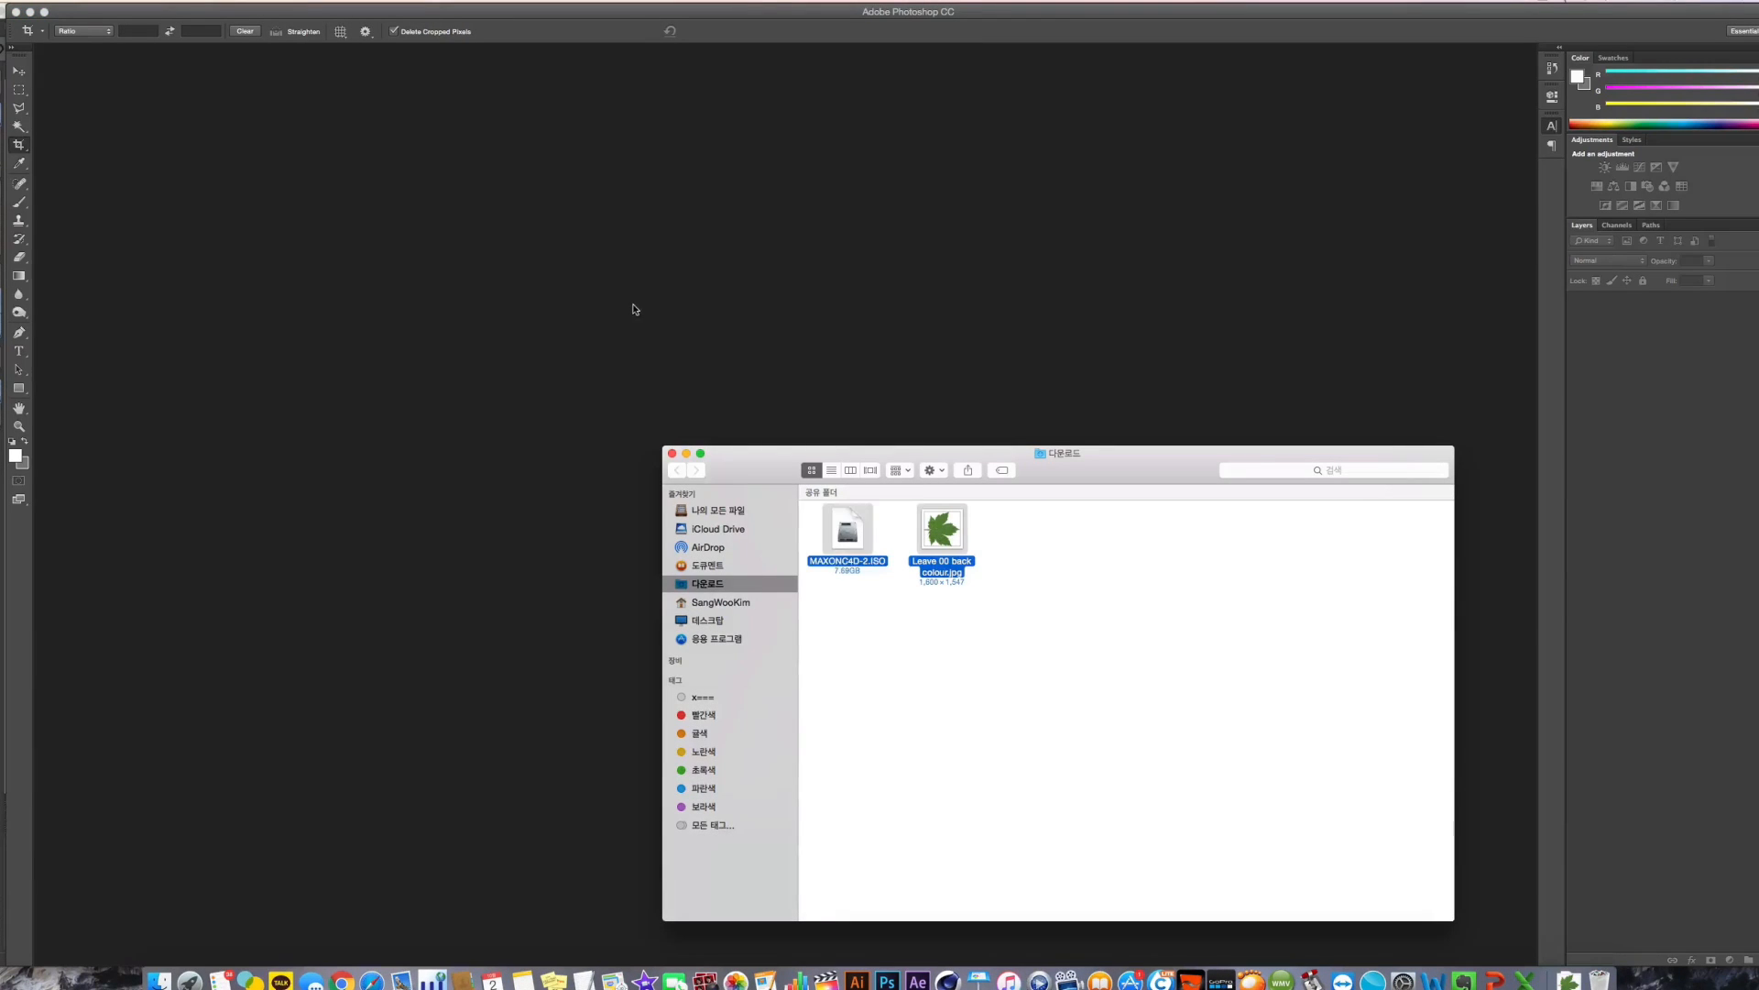
drag(932, 574, 686, 194)
click(1139, 726)
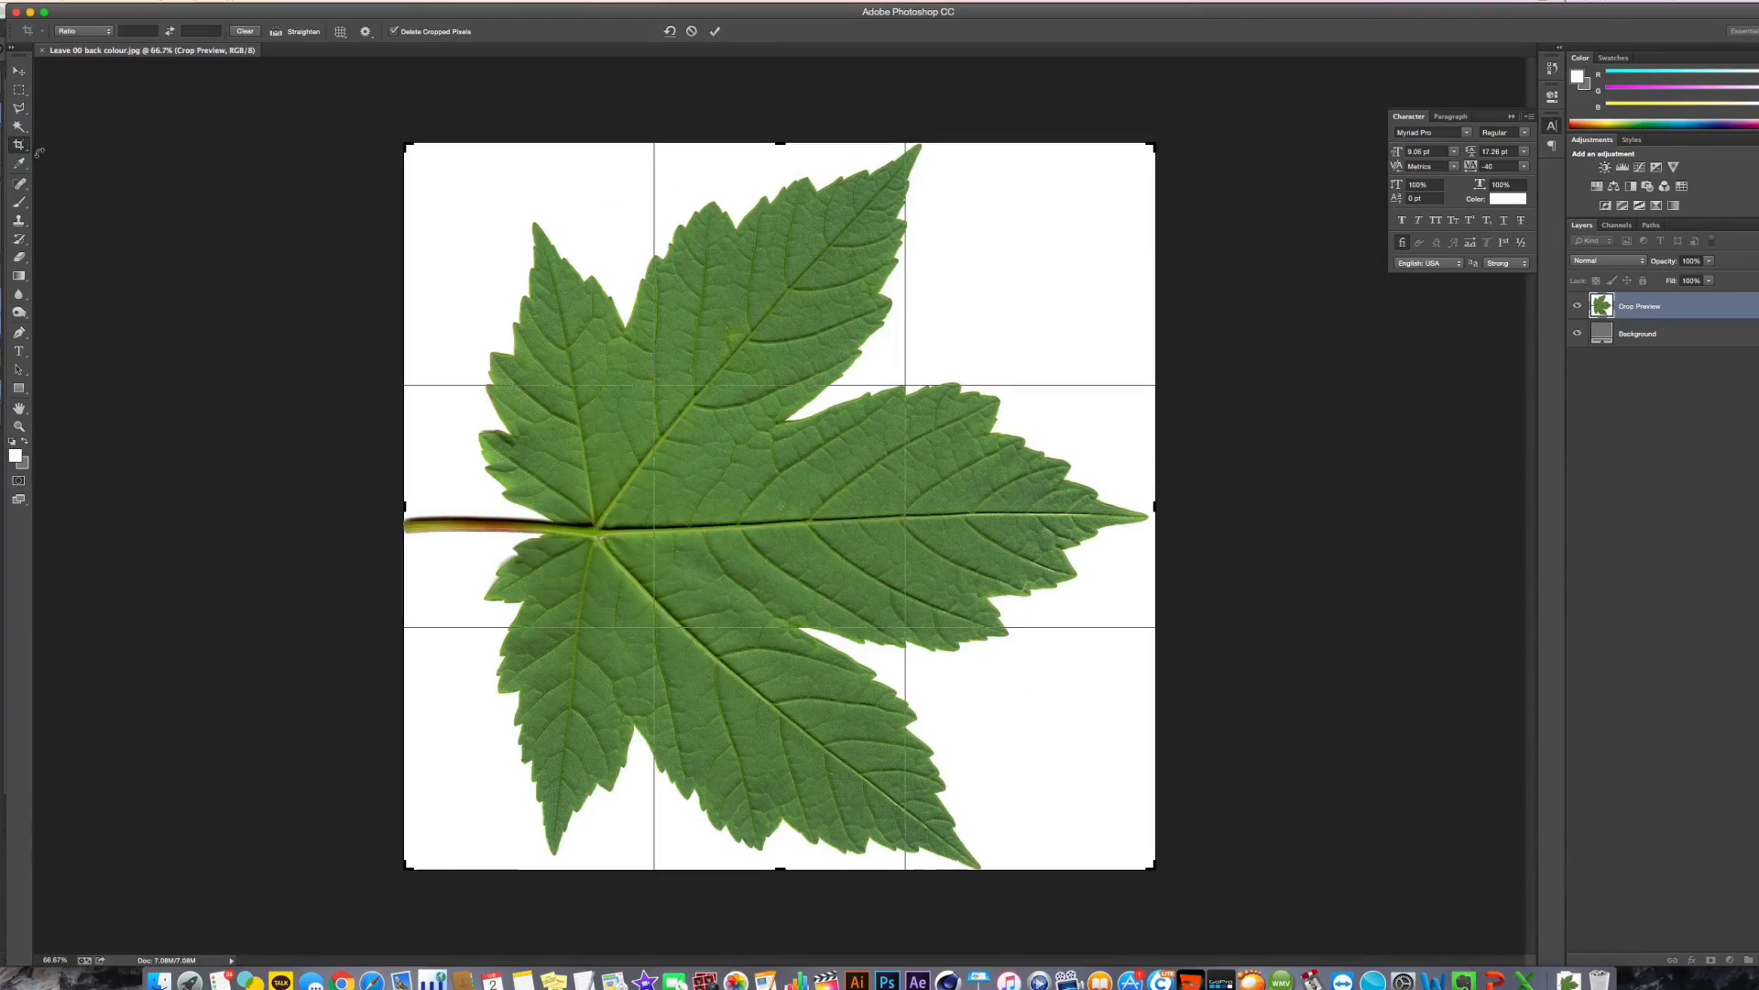
Finish the pending crop of the leaf image and convert the locked Background into a regular layer named Layer 0
click(25, 123)
click(934, 306)
key(Return)
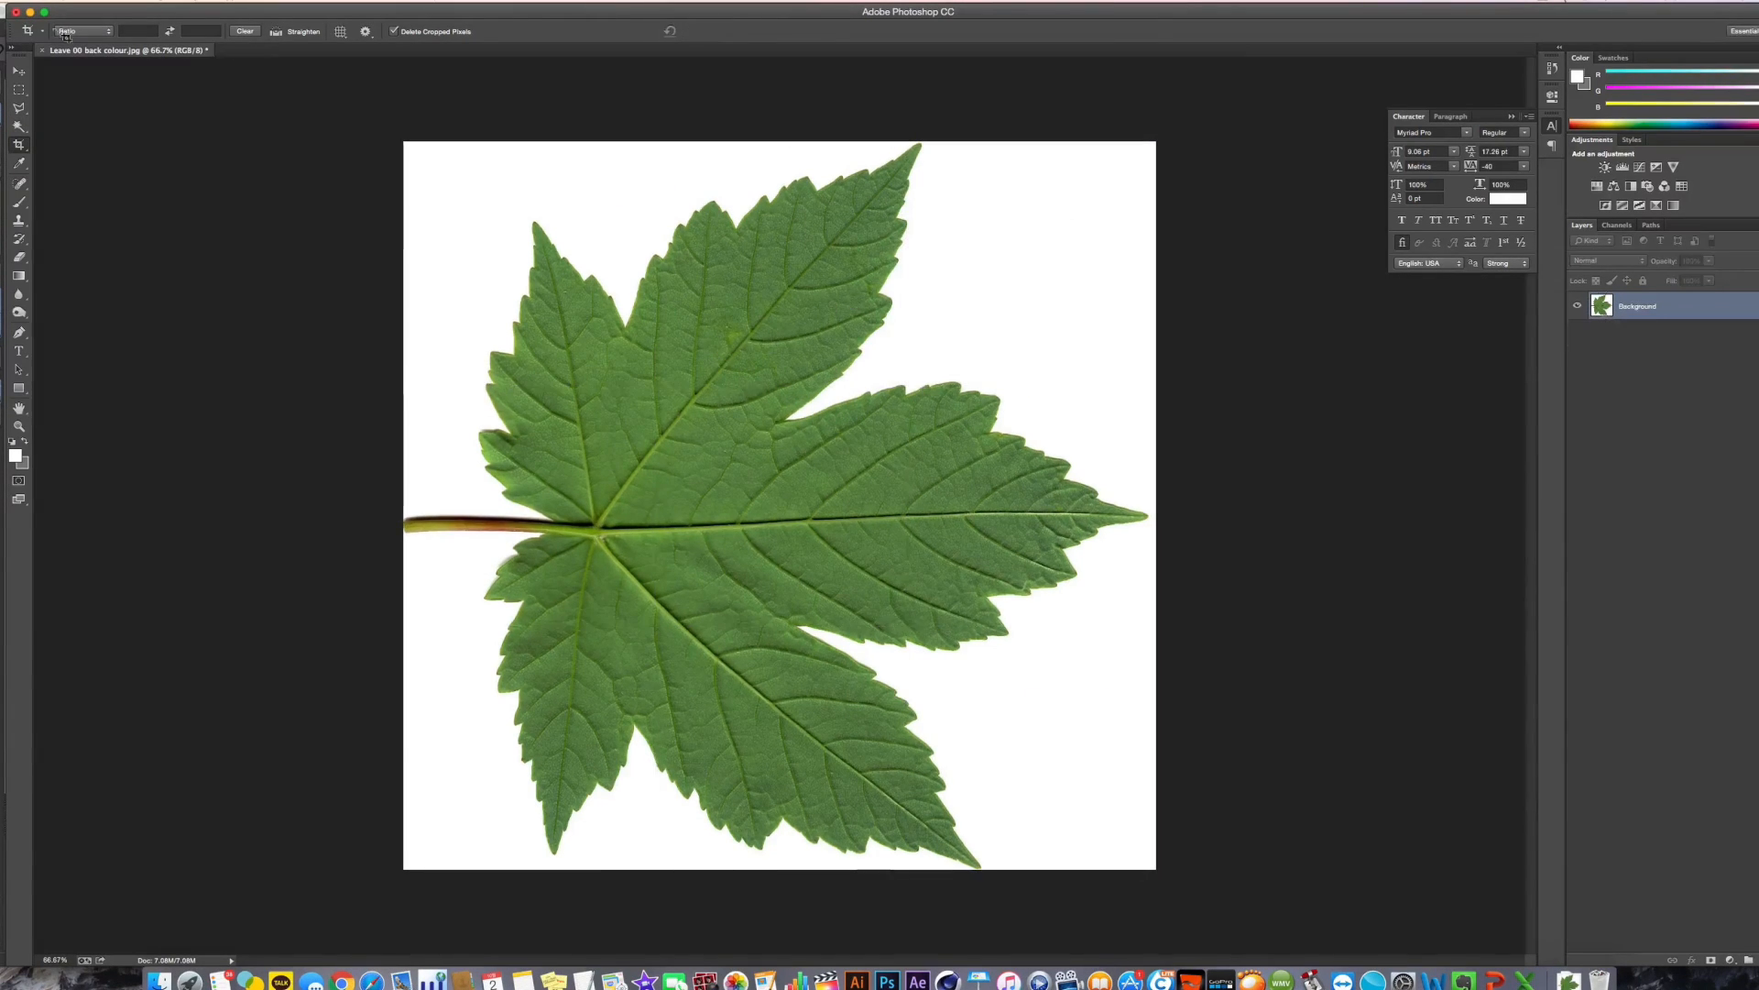
click(20, 129)
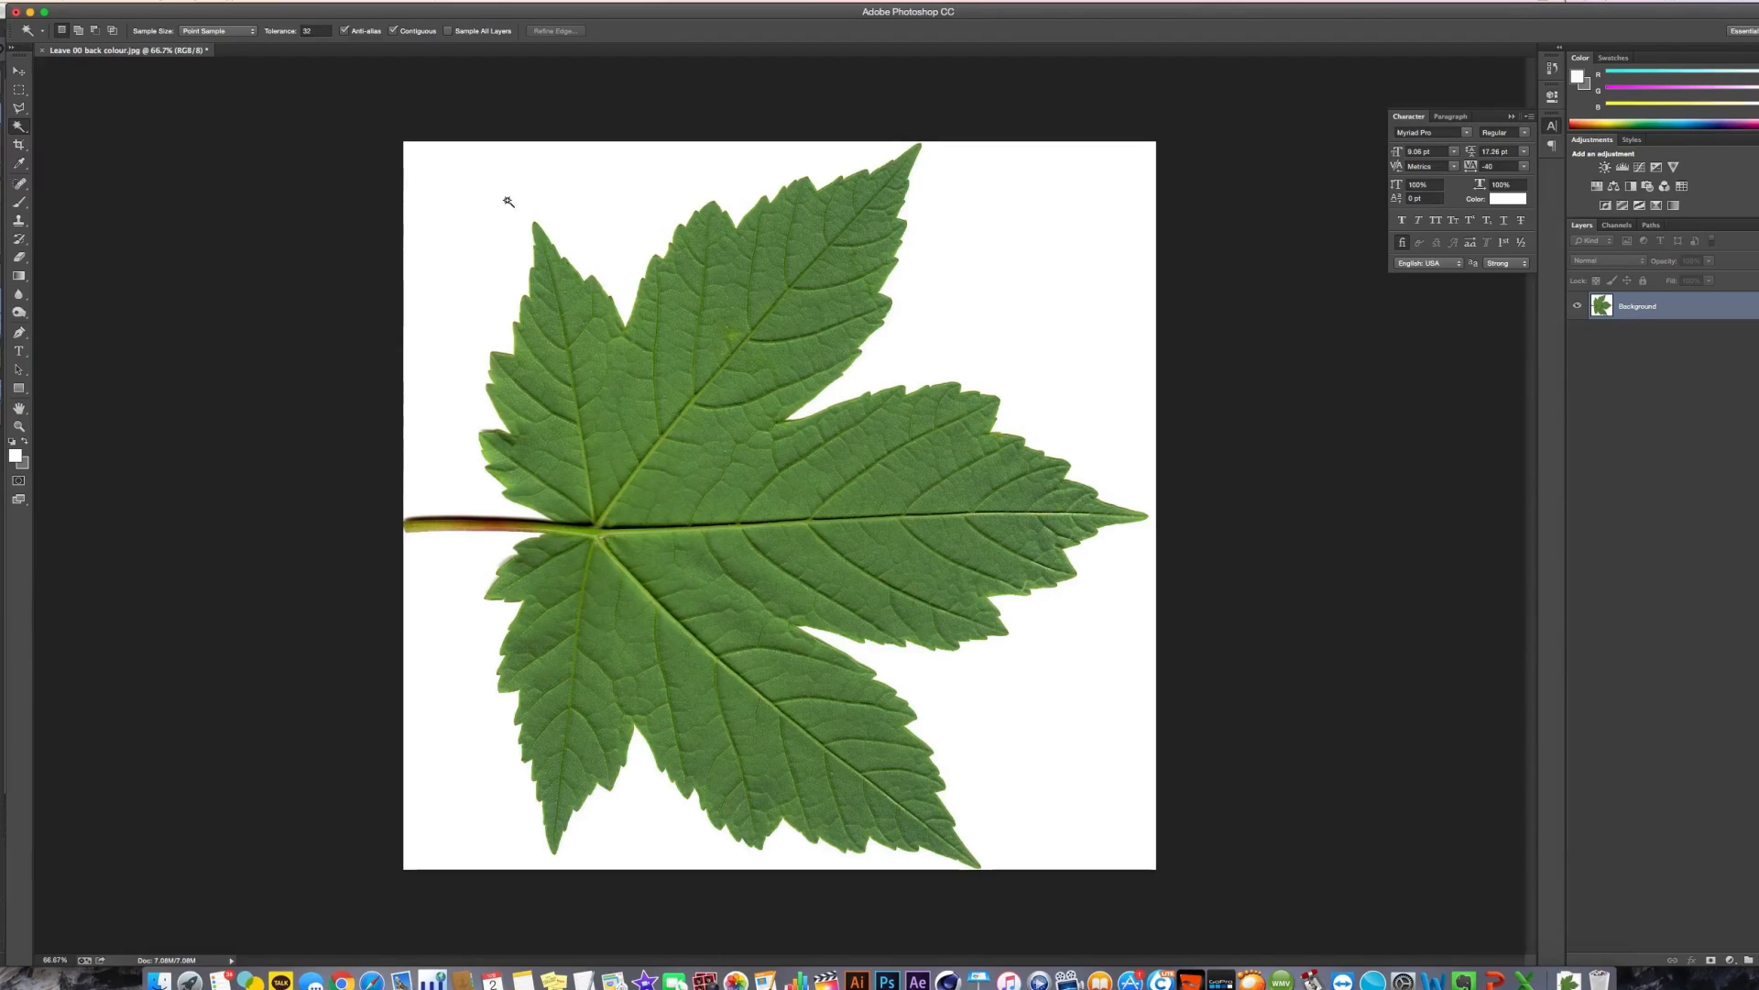
double_click(1643, 312)
key(Return)
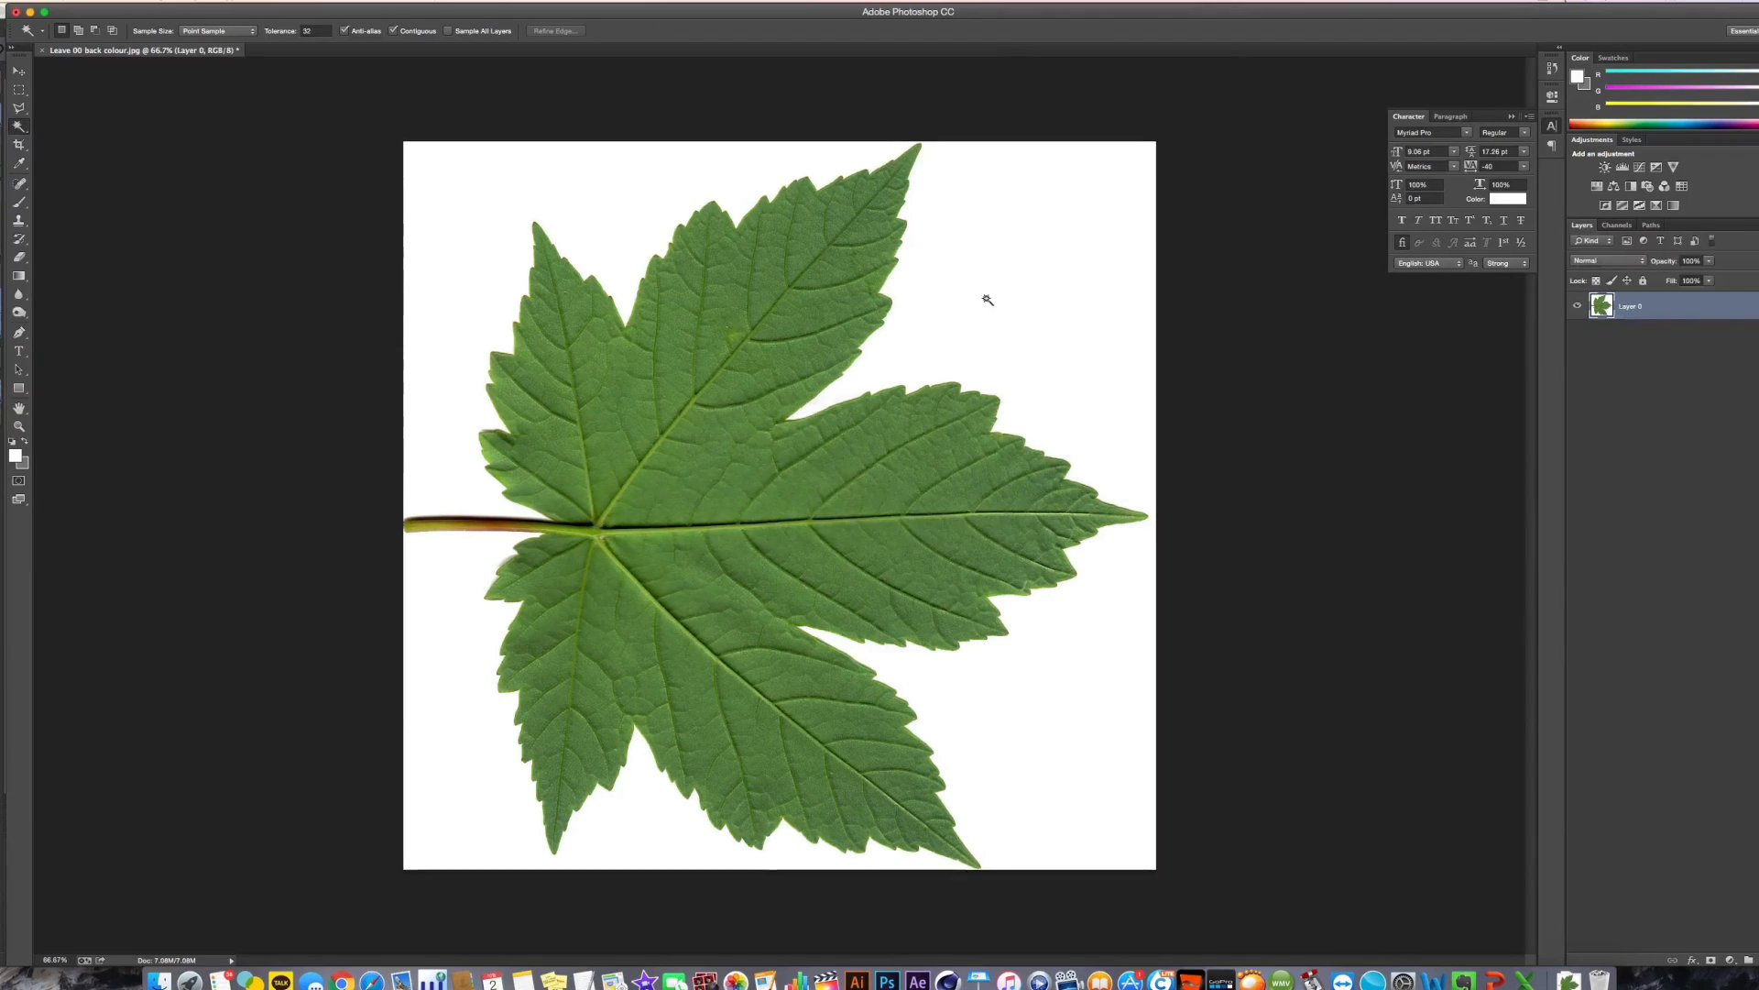
Remove the white background around the leaf with the Magic Wand, clear the selection and check the image's colour channels
click(986, 302)
key(Delete)
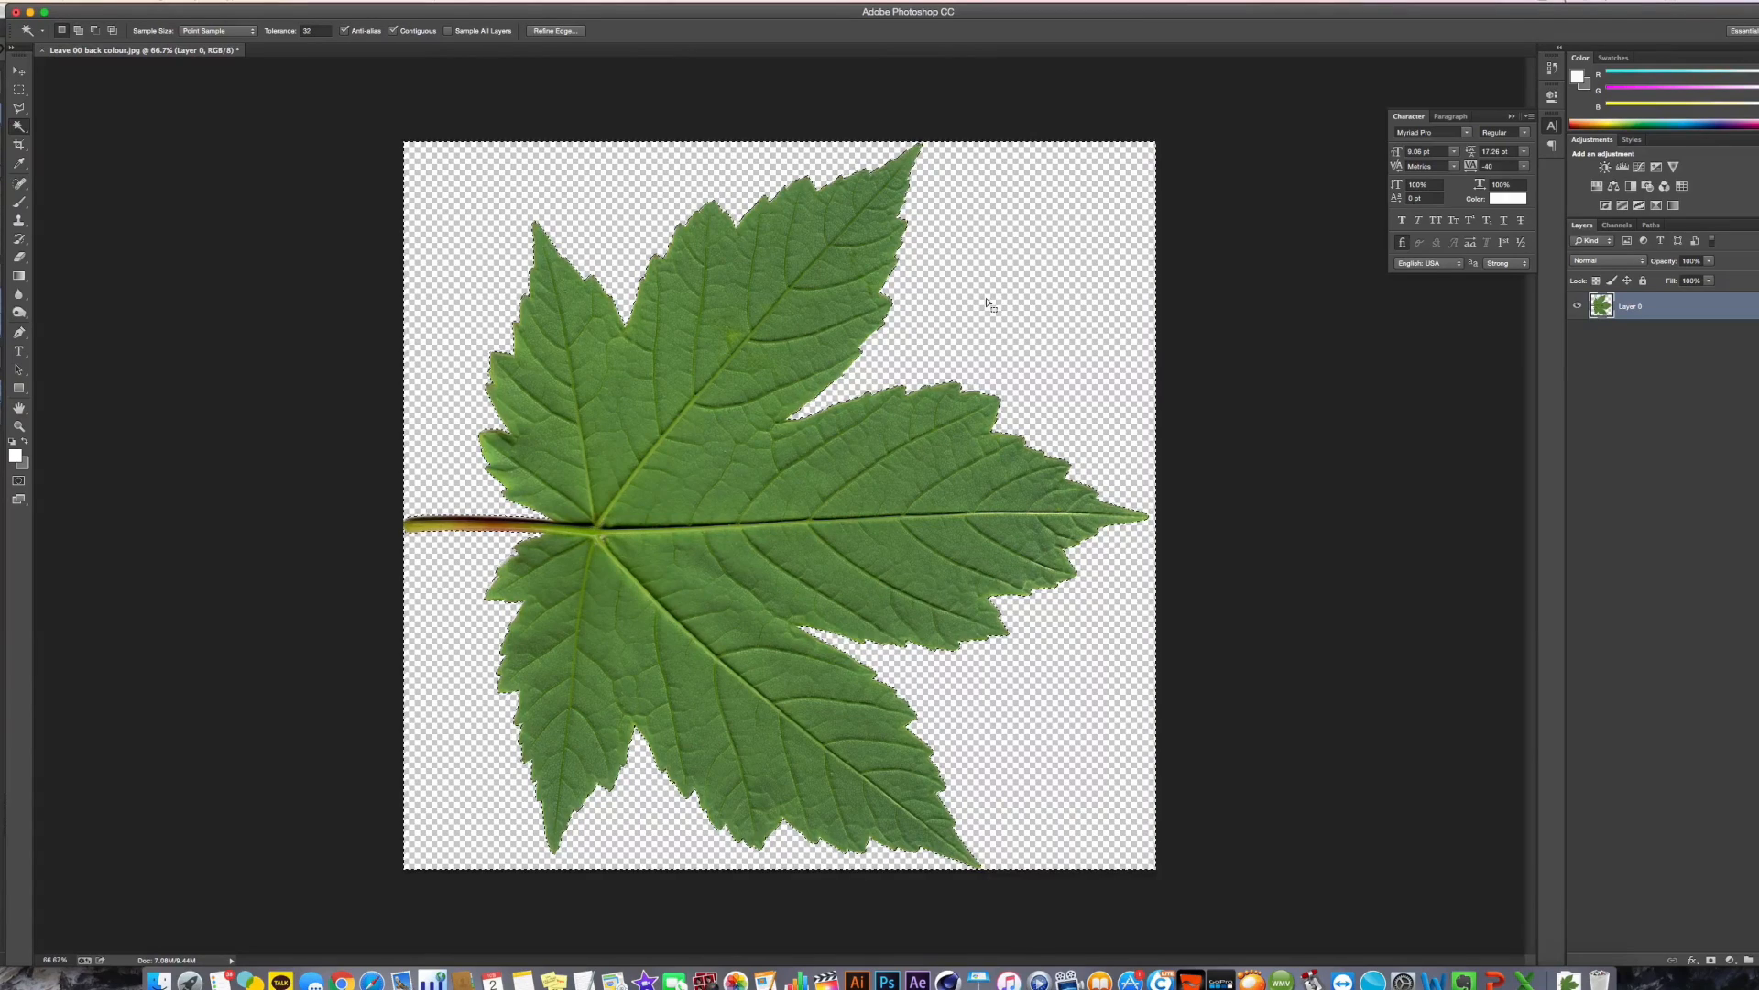
key(ctrl+d)
click(18, 70)
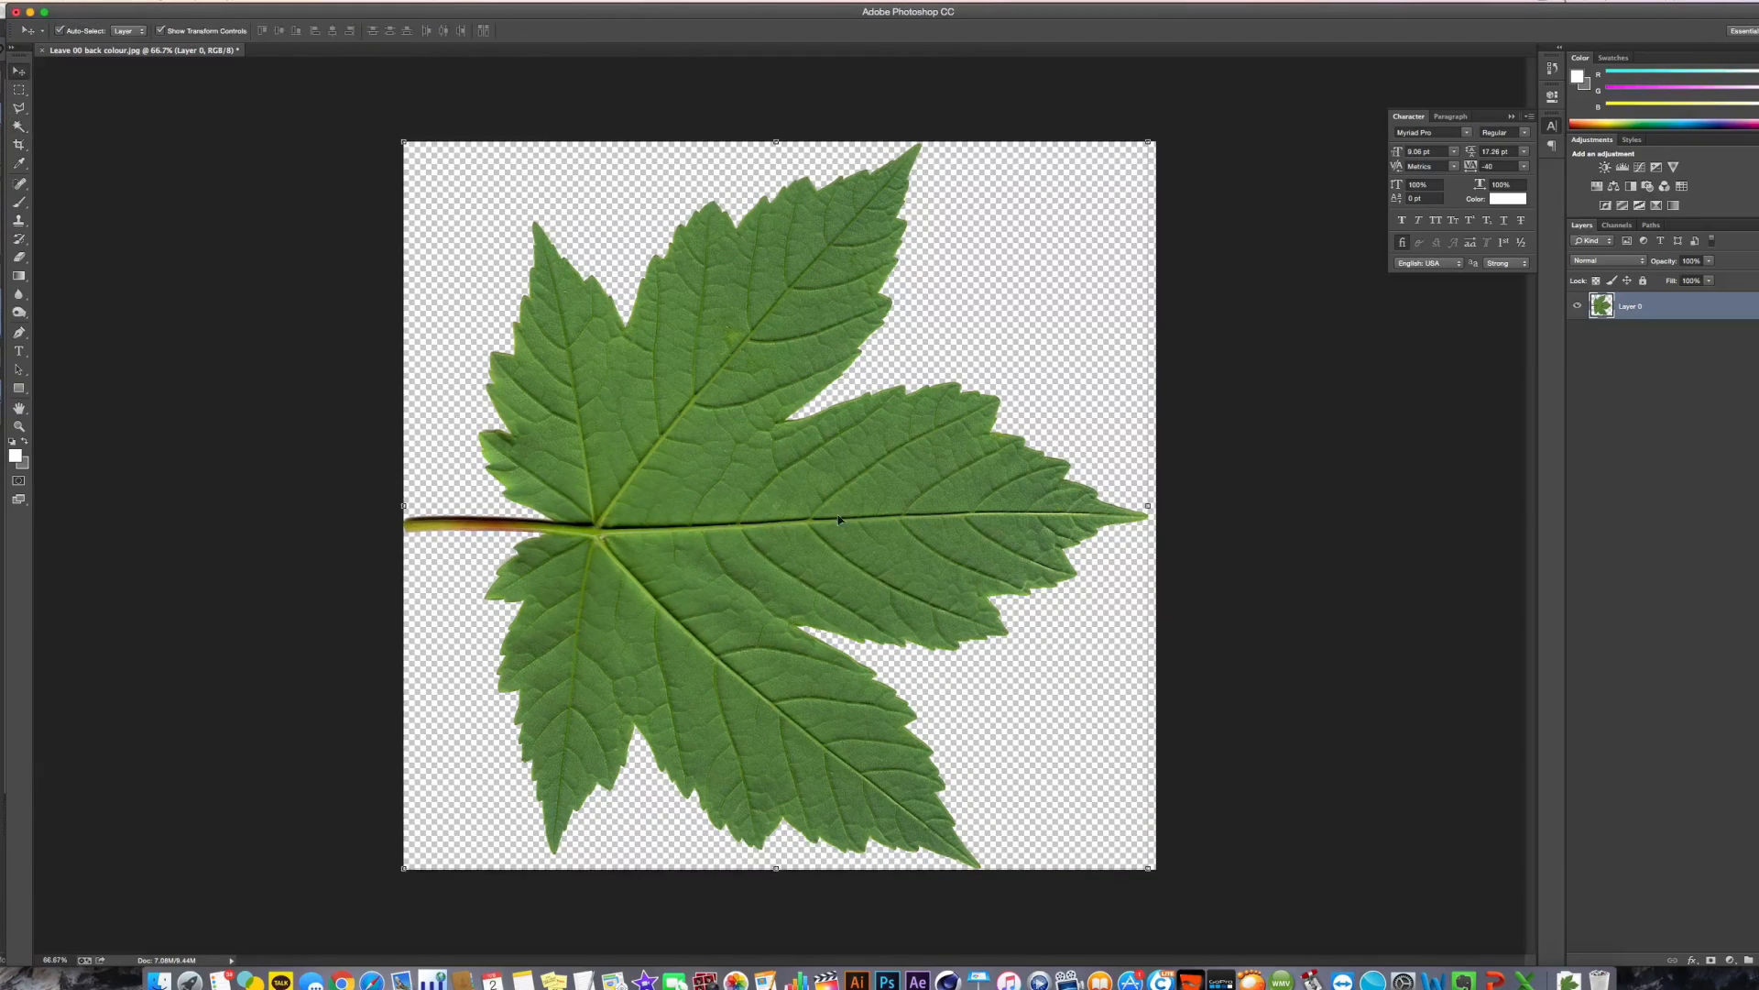
click(1618, 226)
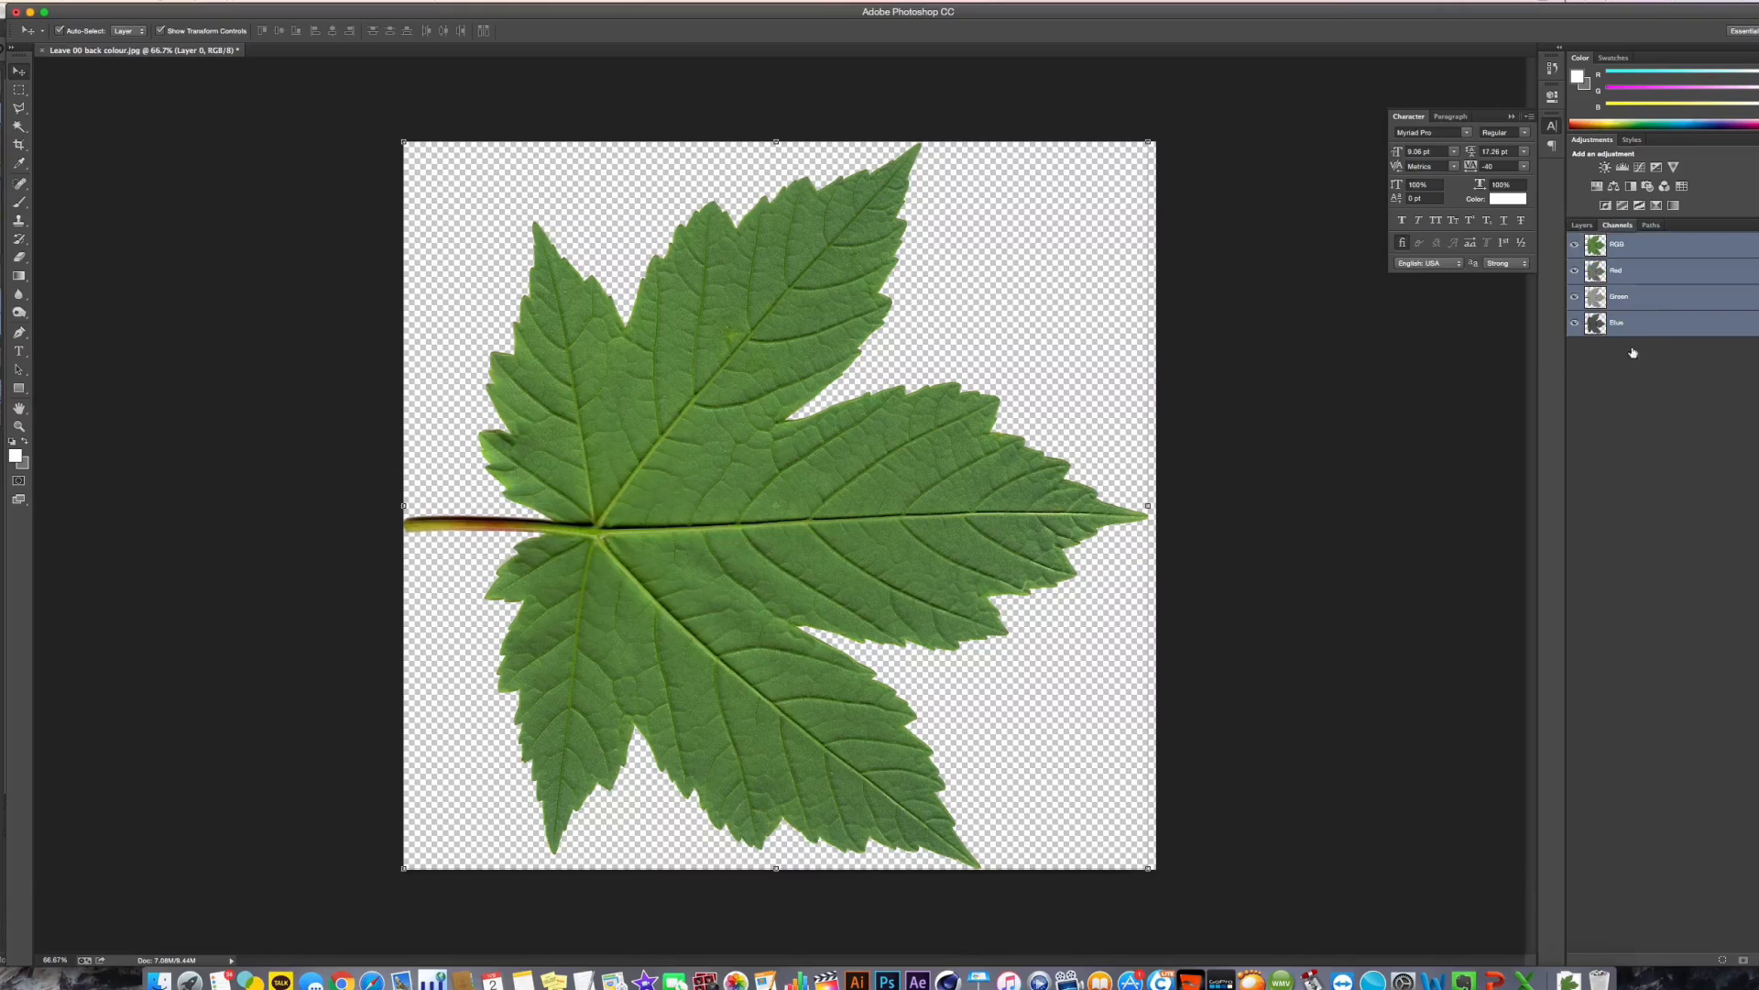
click(1583, 225)
Save the cut-out leaf as Leave 00 back colour.psd in the Downloads folder, close it and switch back to Cinema 4D
key(super+shift+s)
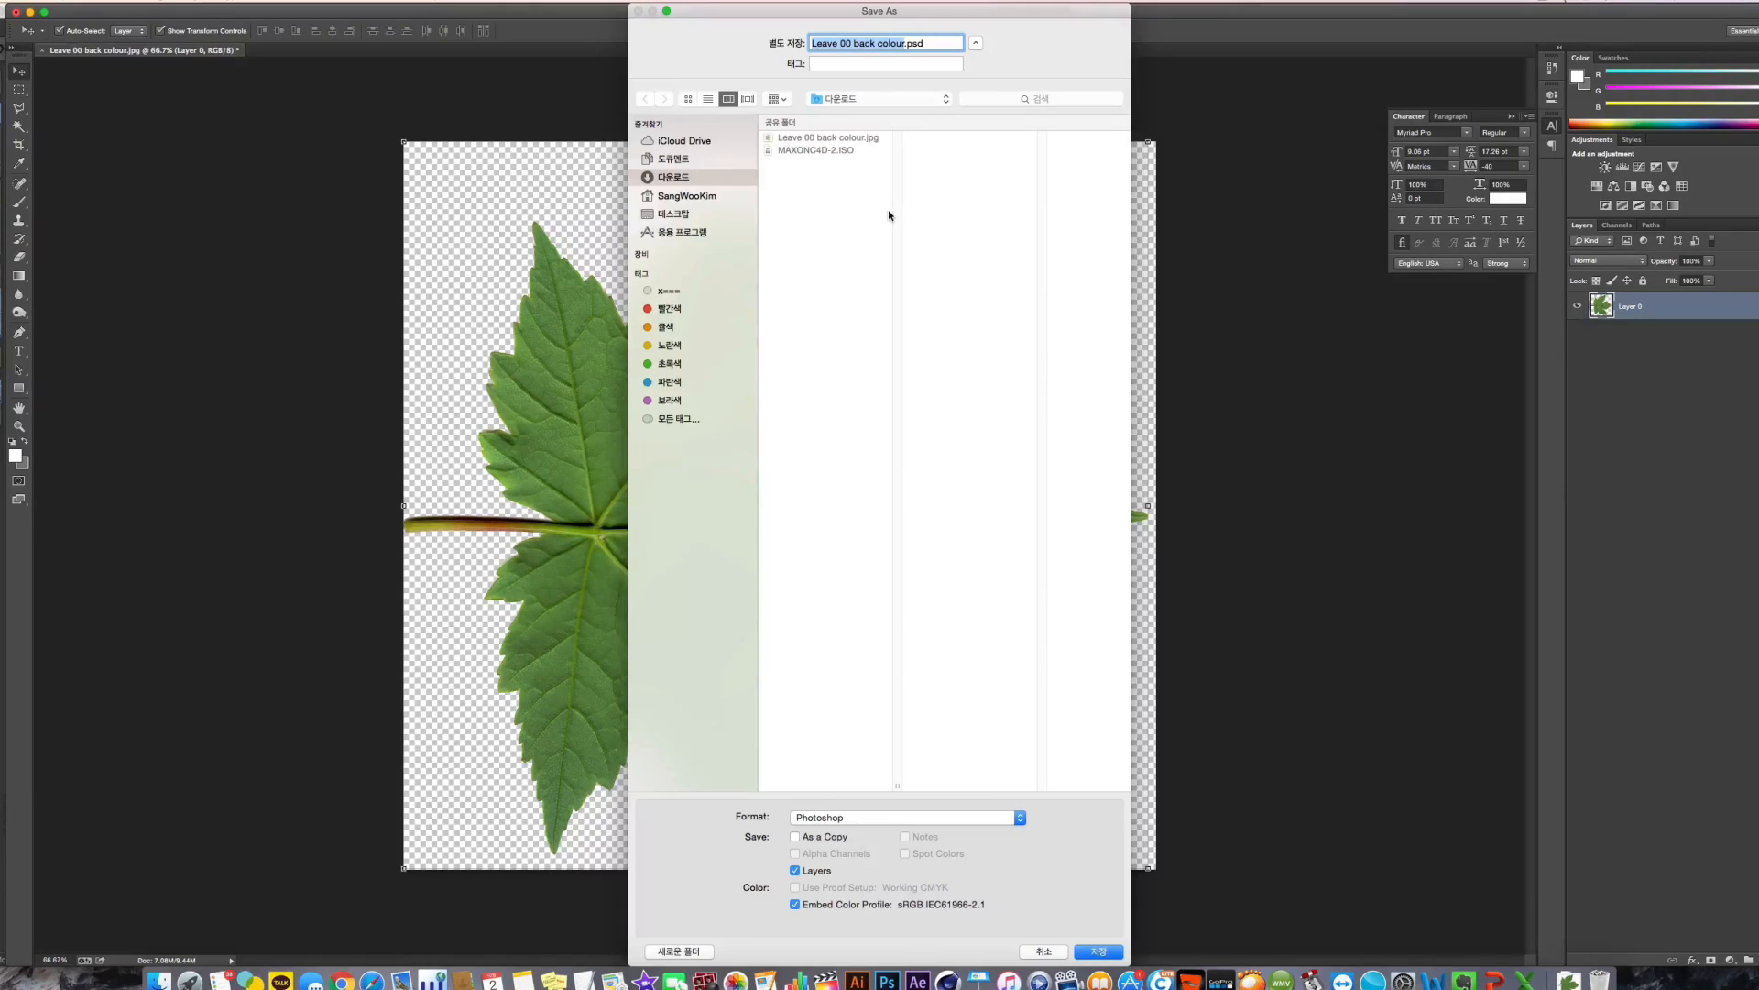
key(Return)
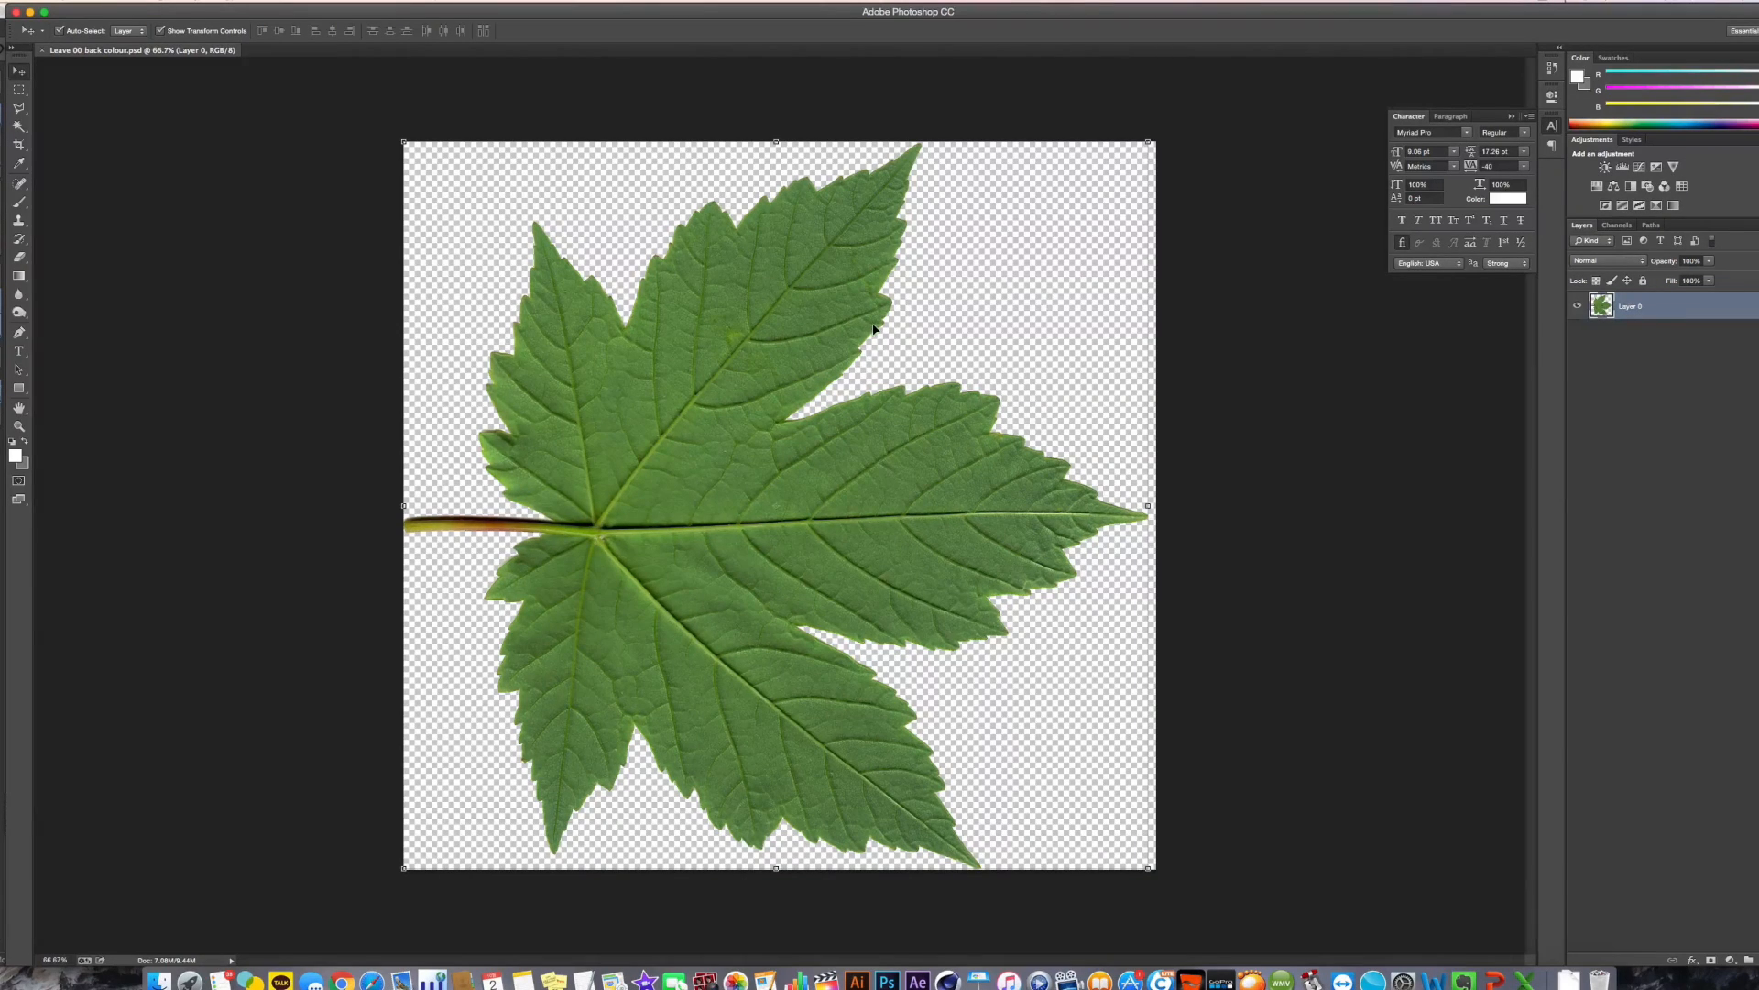
key(super+w)
key(super+Tab)
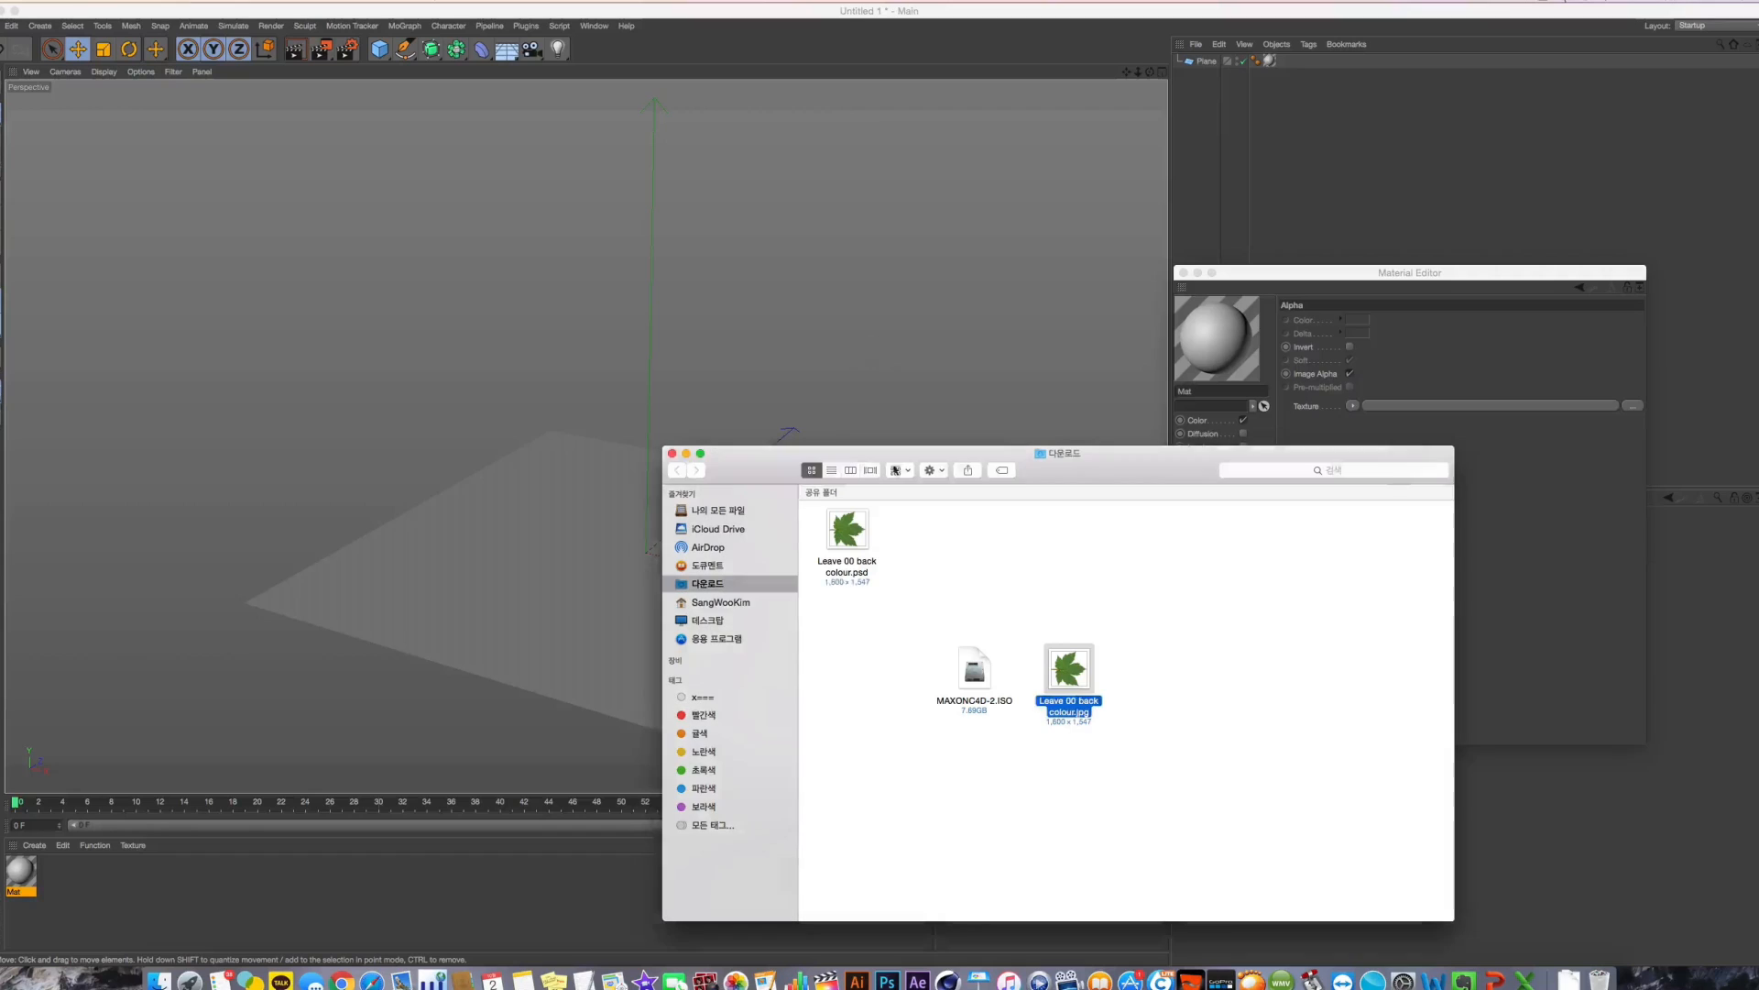
Load Leave 00 back colour.psd from the Downloads folder as the material's Color texture, creating a copy at the project location
click(985, 621)
click(838, 412)
click(788, 490)
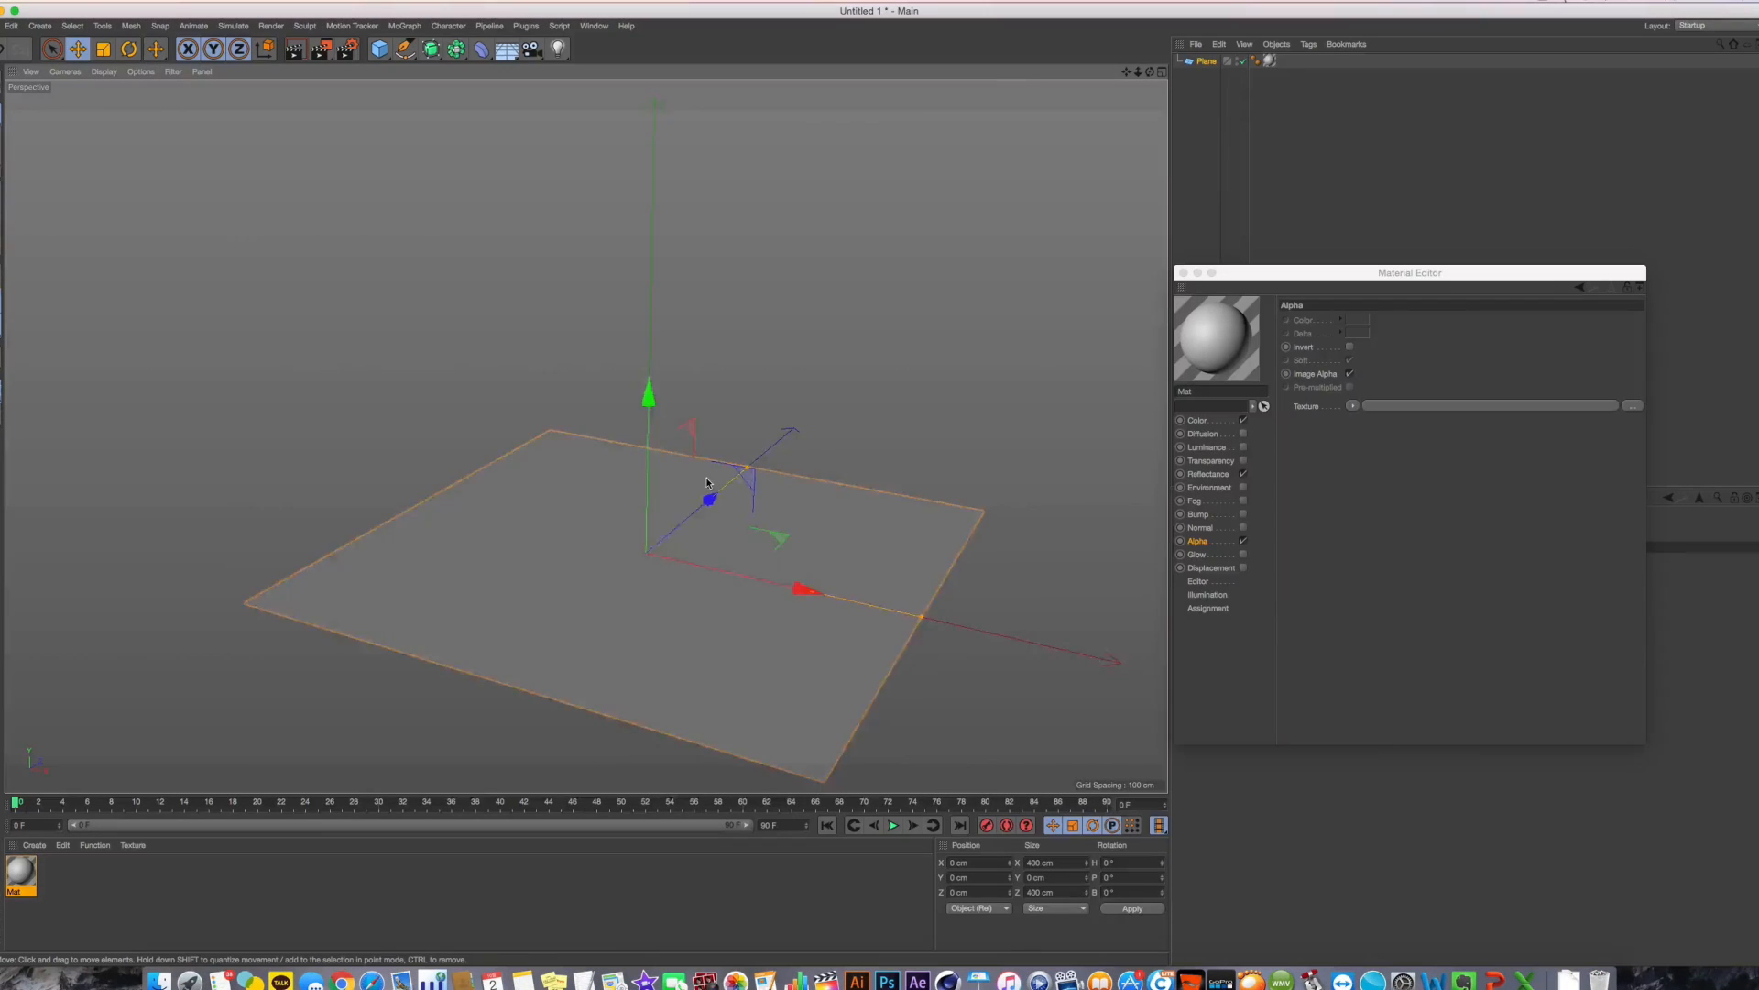
alt+drag(754, 478, 695, 483)
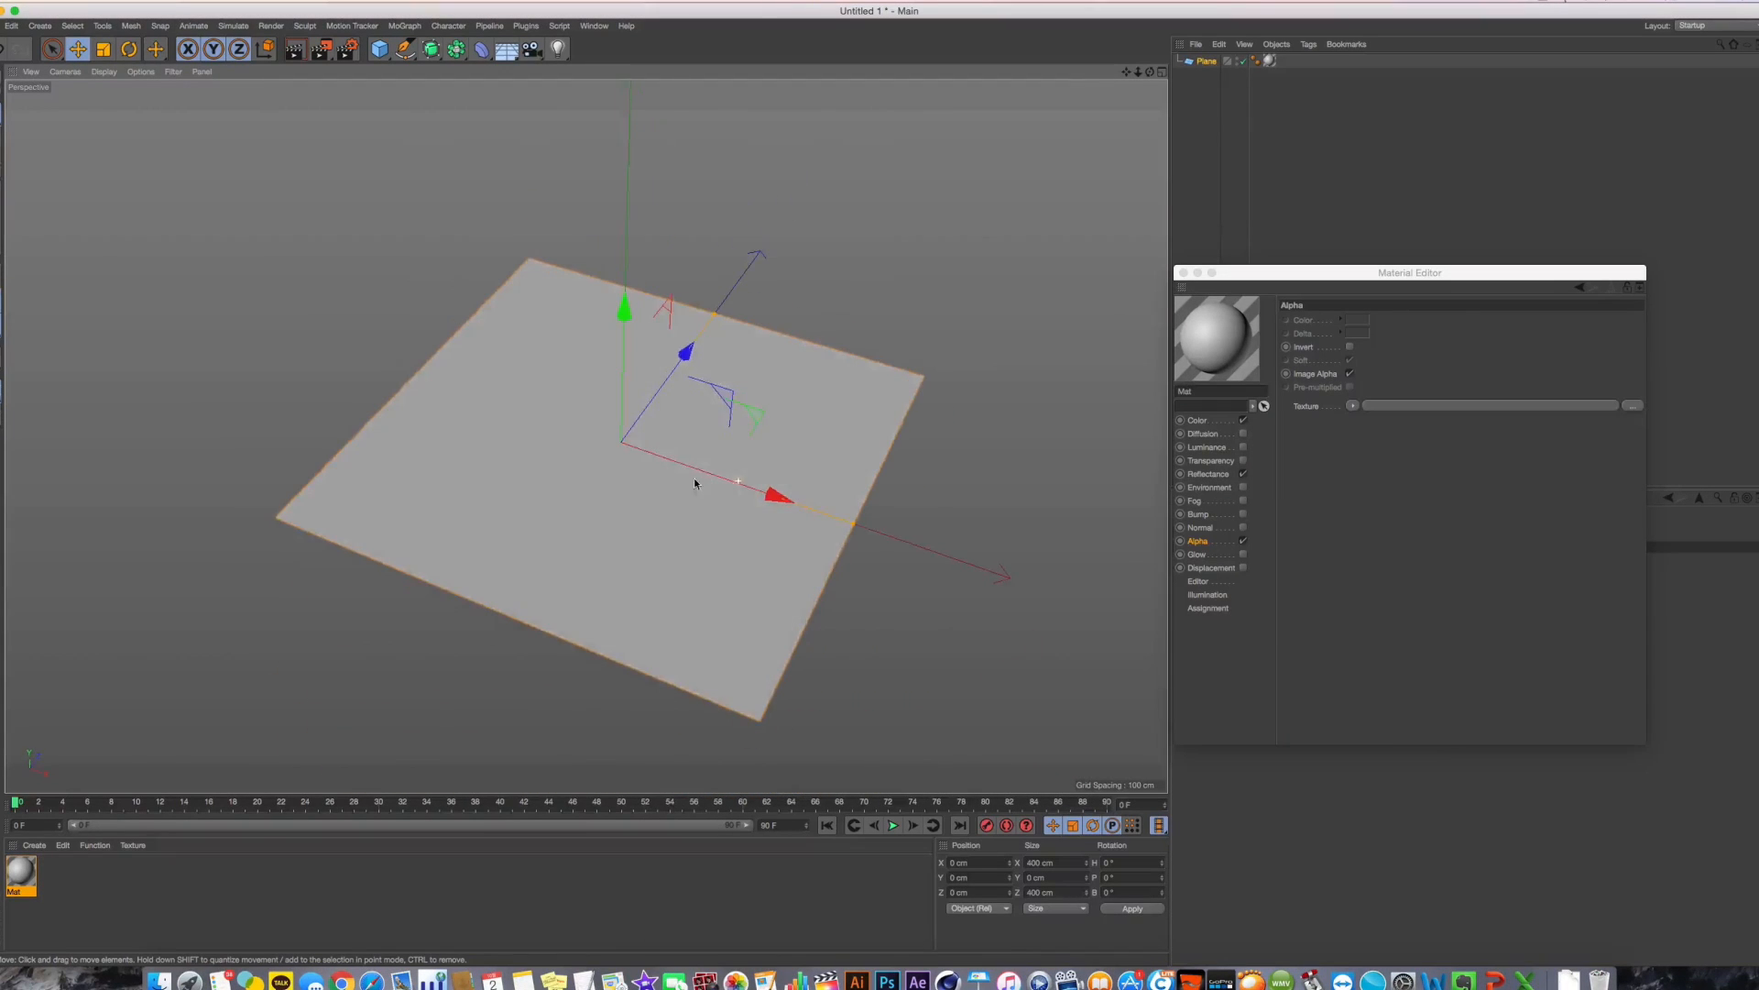
click(1206, 419)
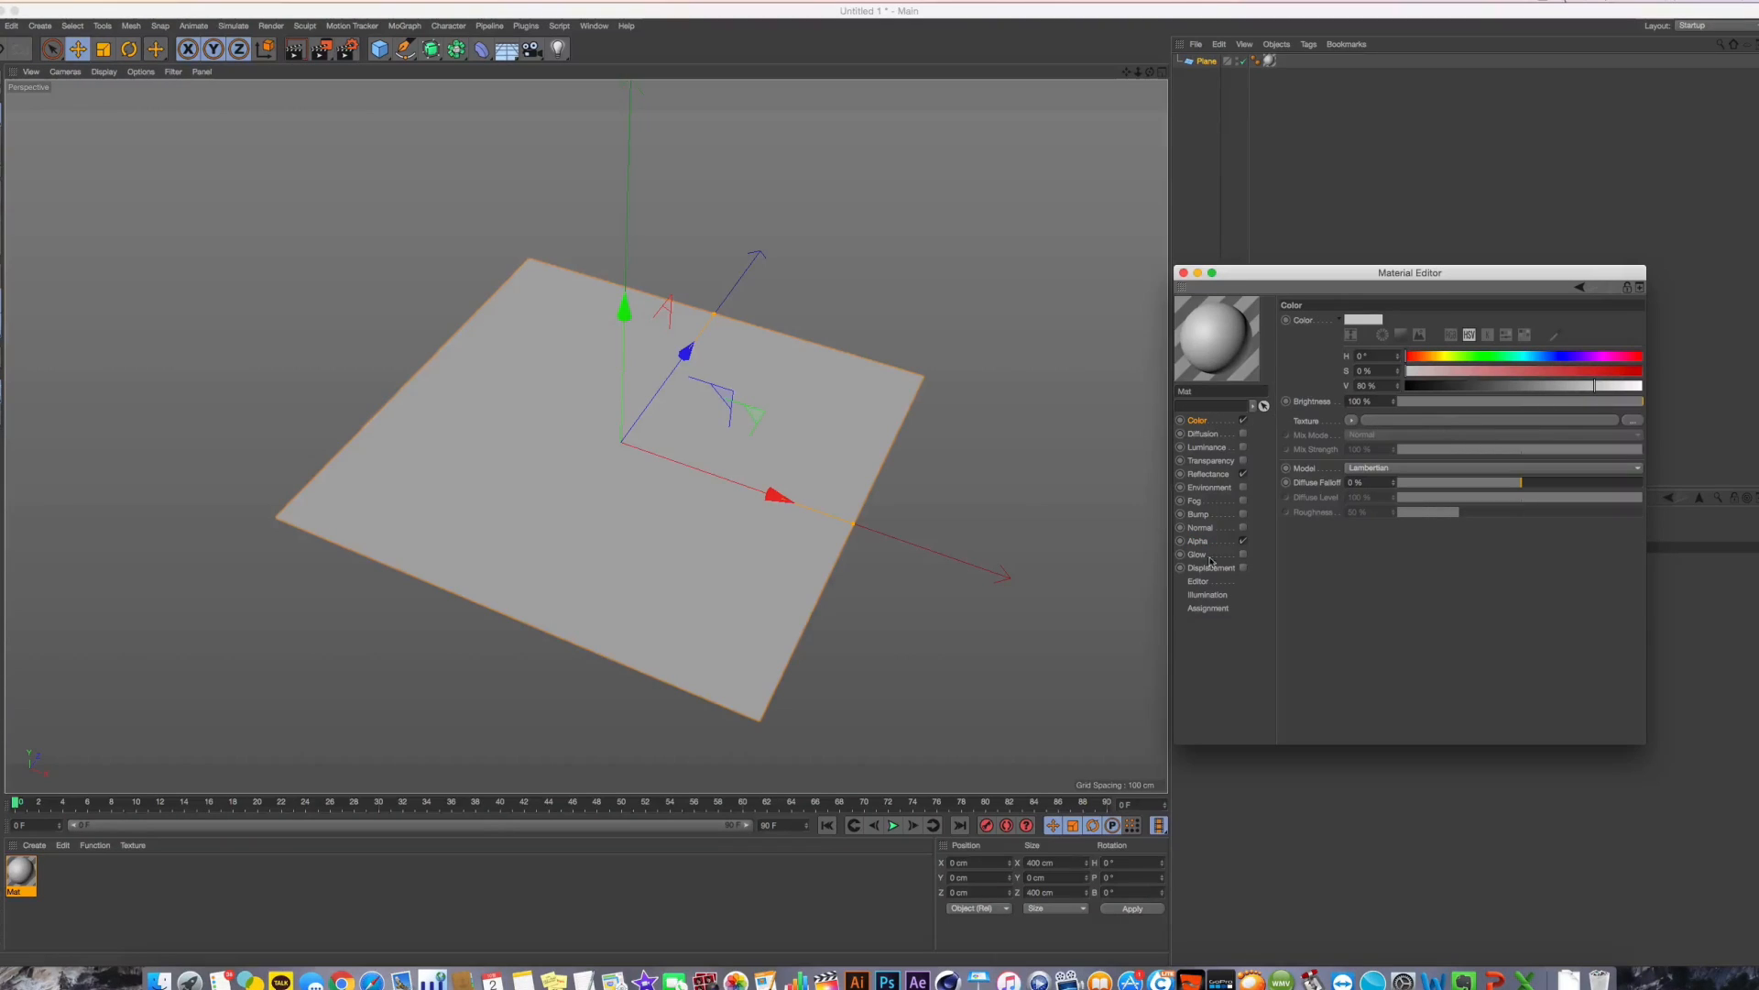
click(1630, 419)
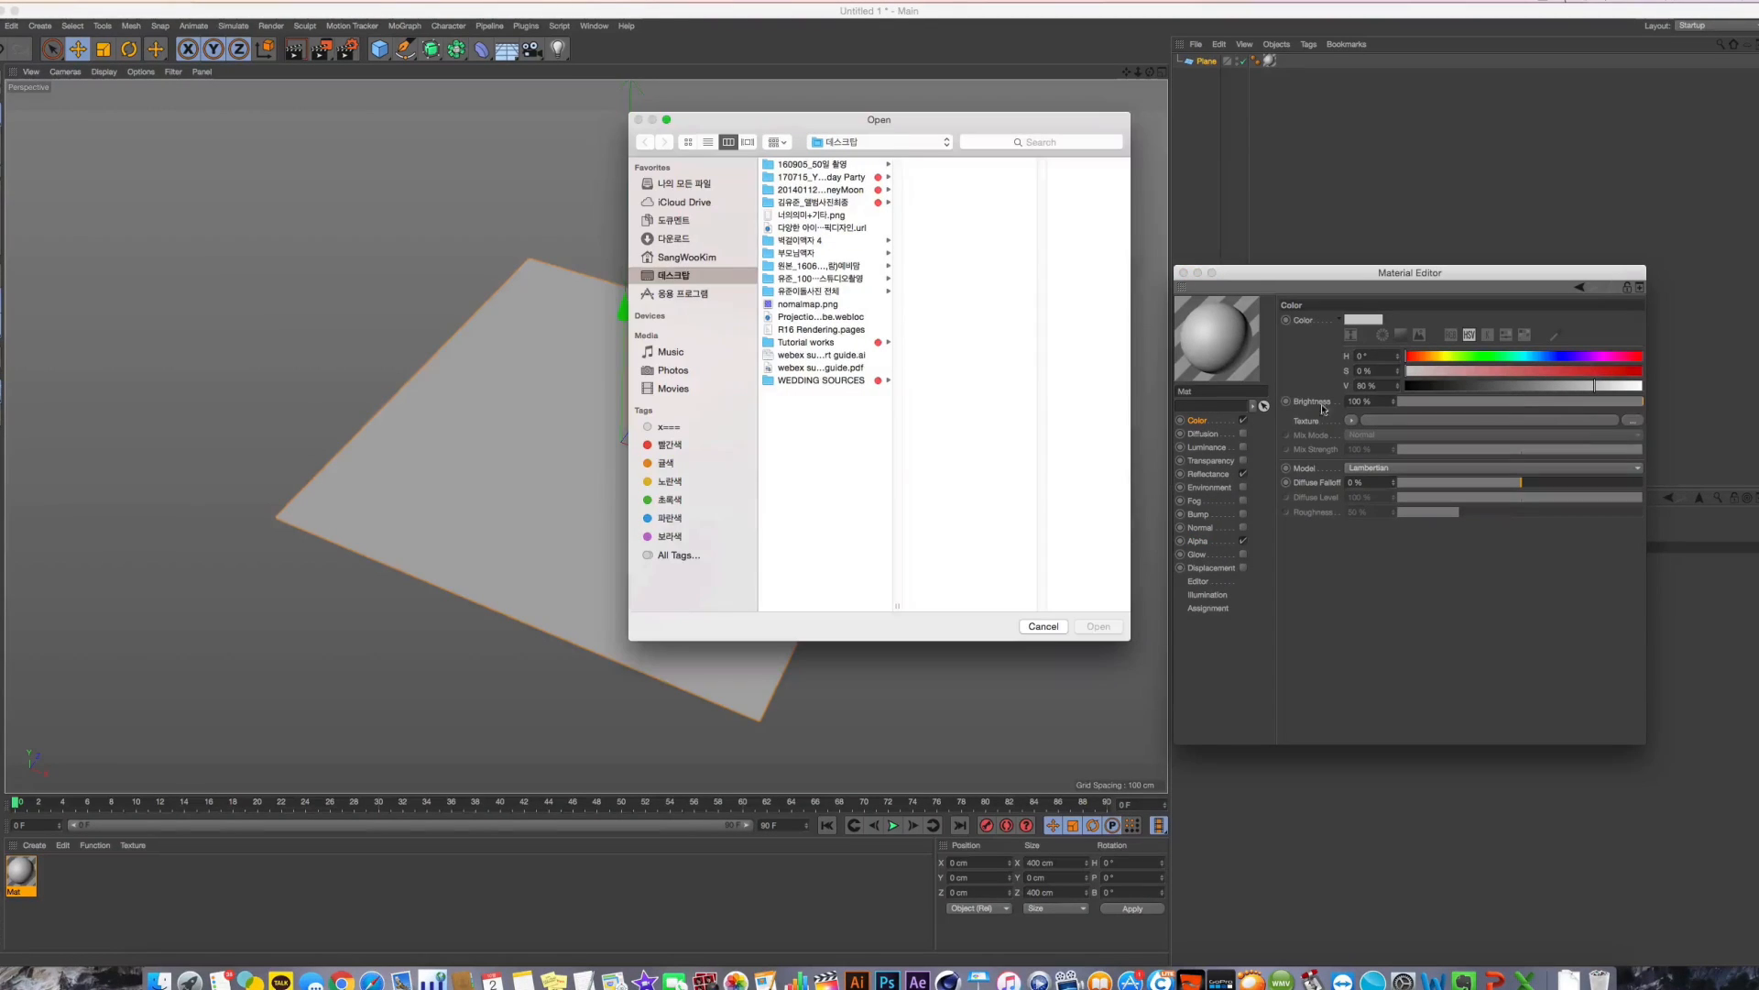
click(739, 239)
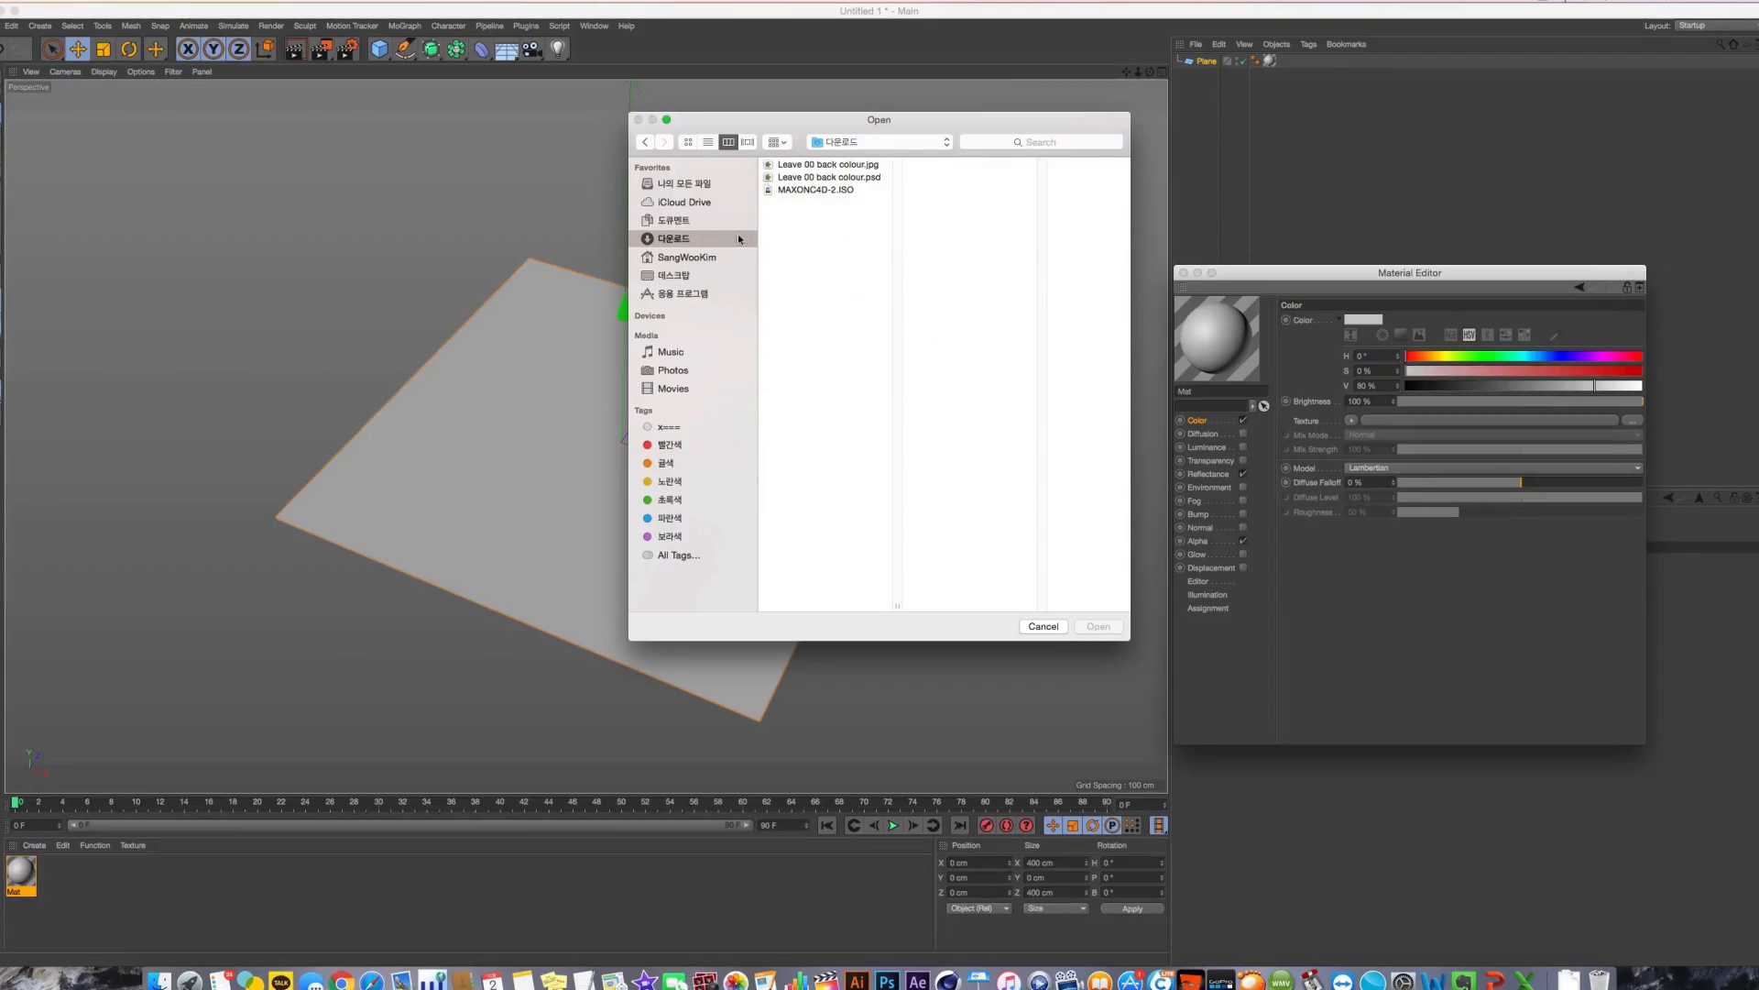
click(833, 180)
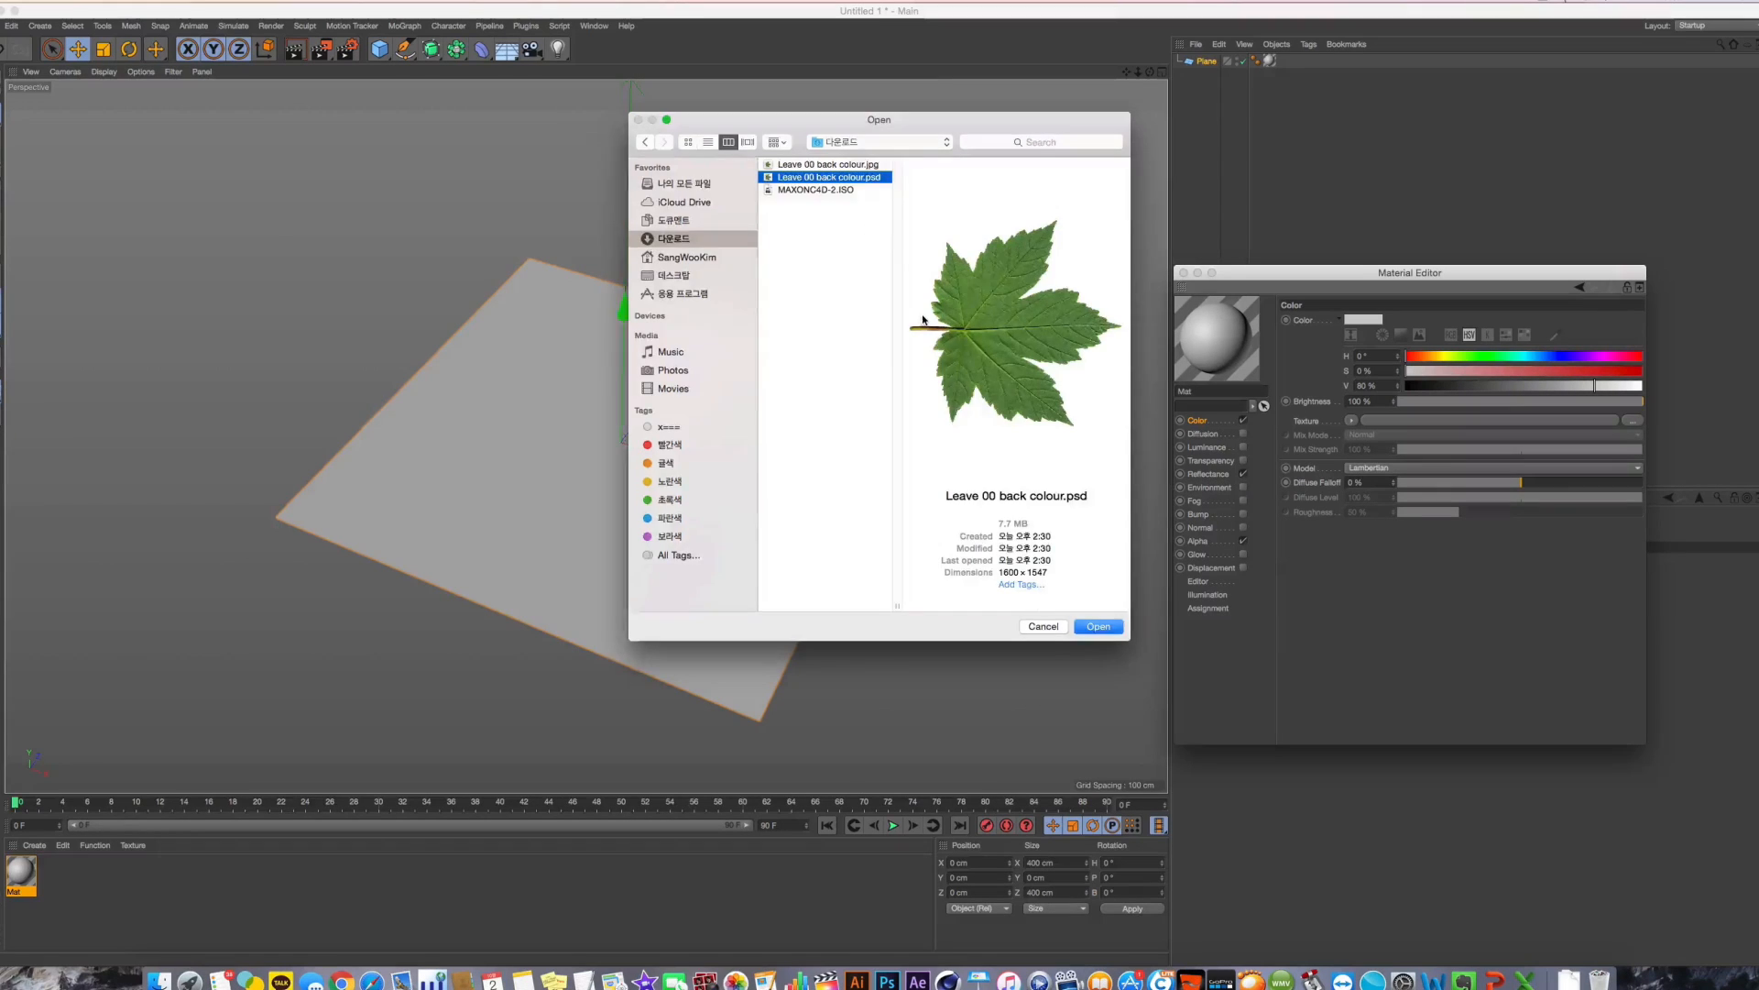
key(Return)
click(988, 308)
Render a preview of the textured plane to check how the leaf image appears on it
alt+drag(697, 376, 886, 359)
alt+middle_drag(887, 360, 776, 440)
alt+drag(776, 440, 766, 423)
key(ctrl+r)
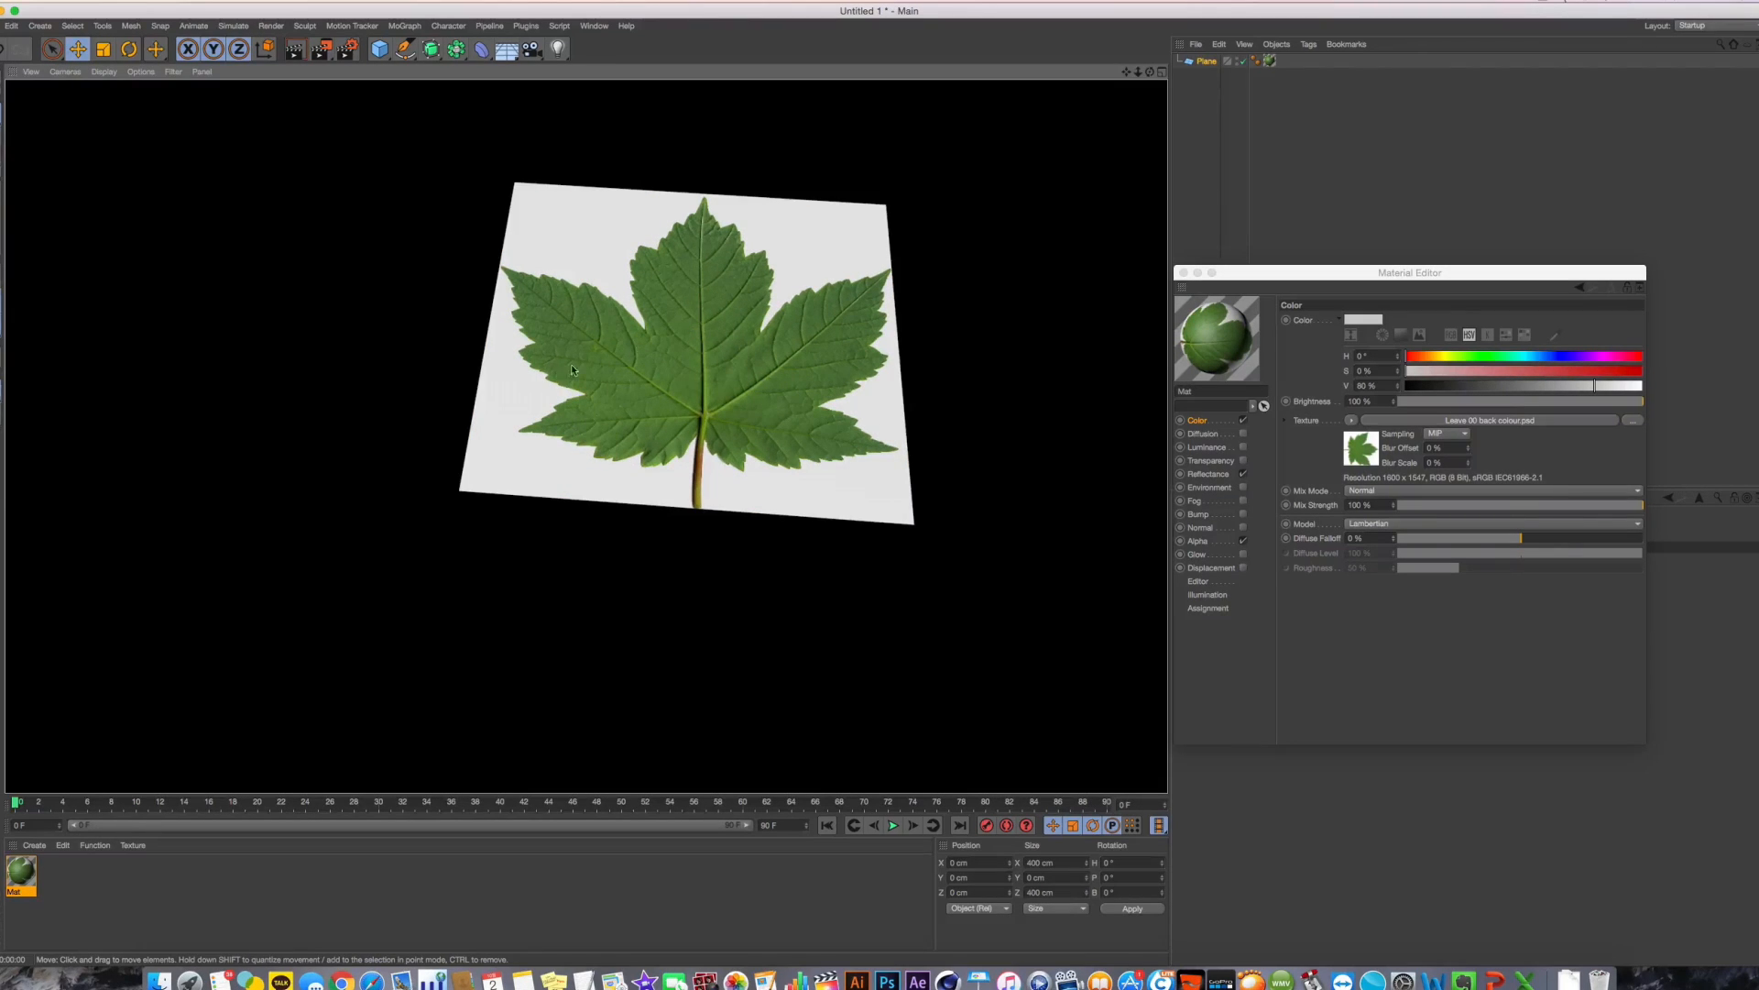
alt+middle_drag(572, 370, 509, 449)
alt+drag(509, 449, 432, 420)
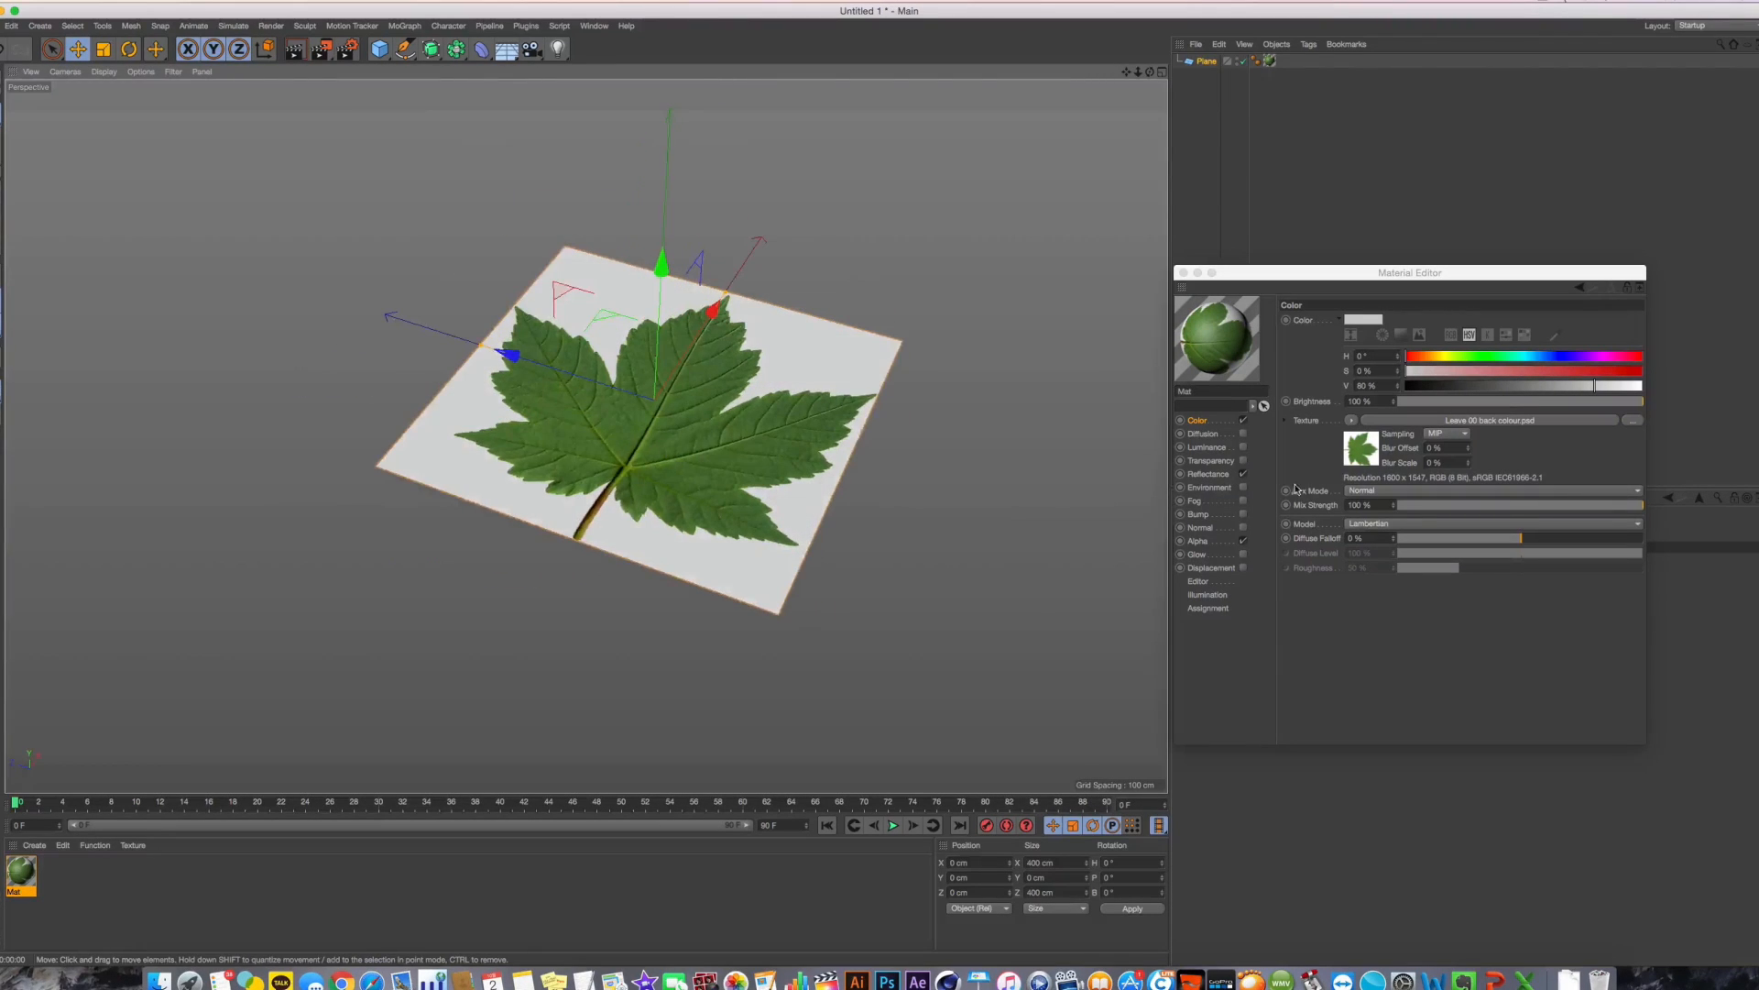
Load Leave 00 back colour.psd as the material's Alpha texture with a project copy, and render a preview of the leaf
click(1200, 542)
click(1629, 405)
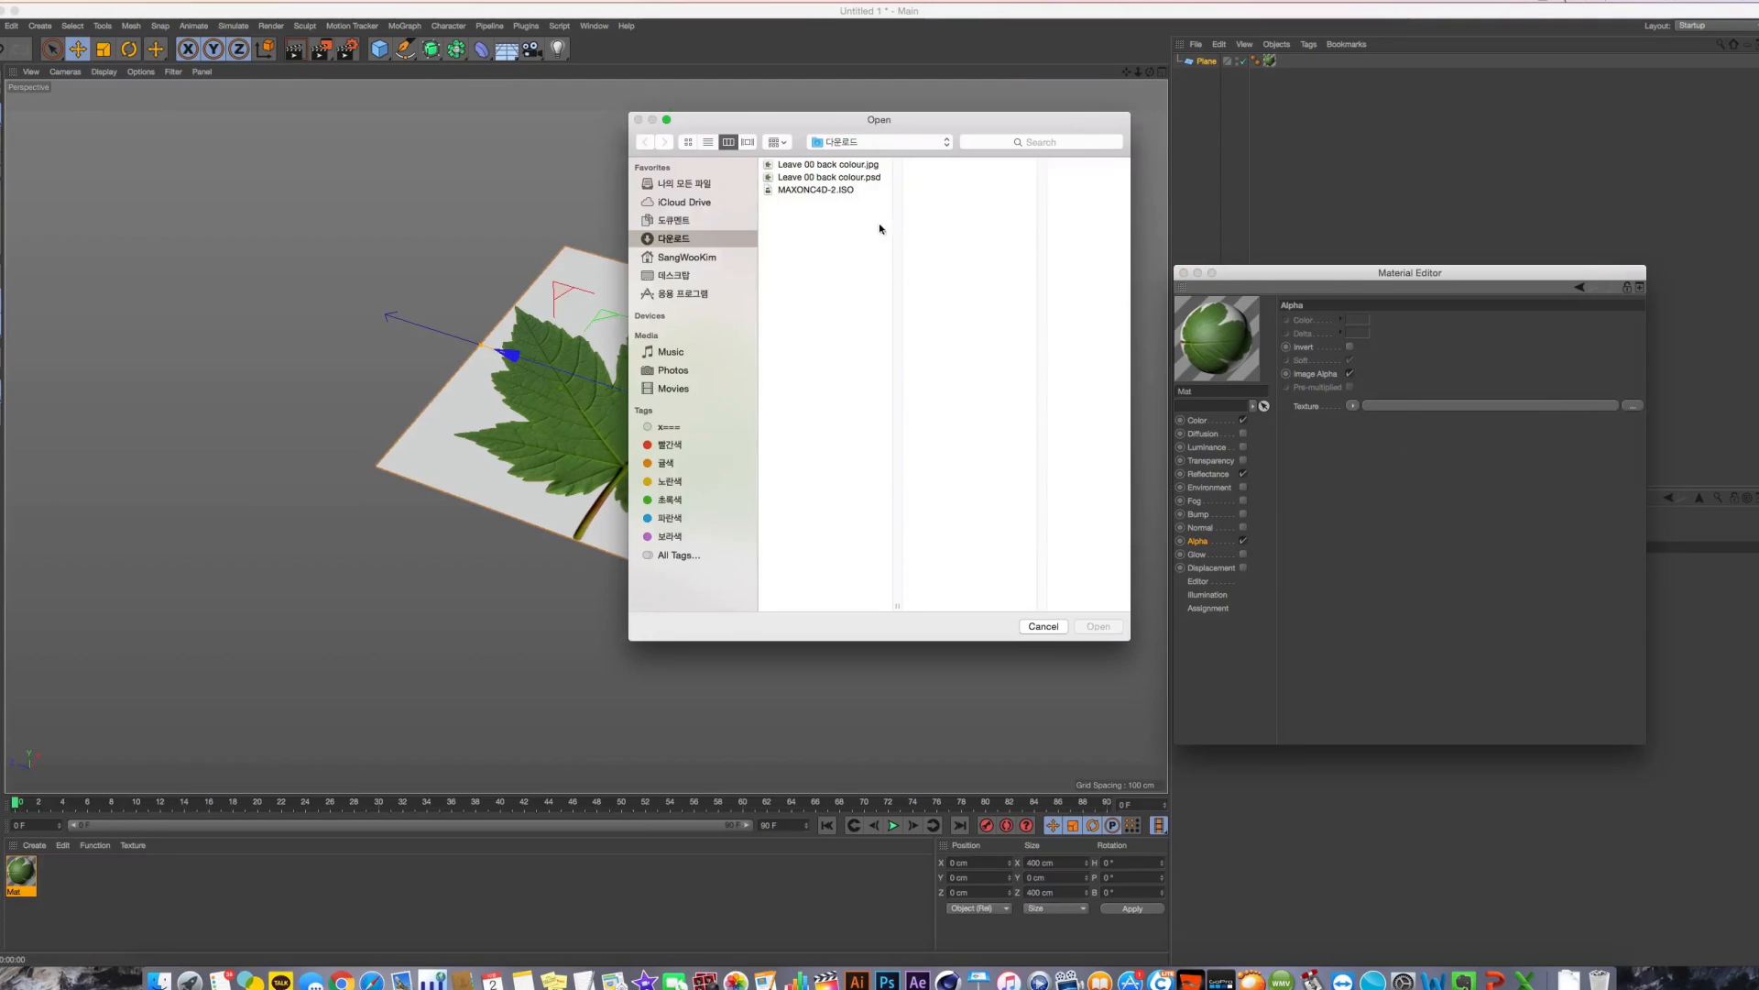
click(857, 177)
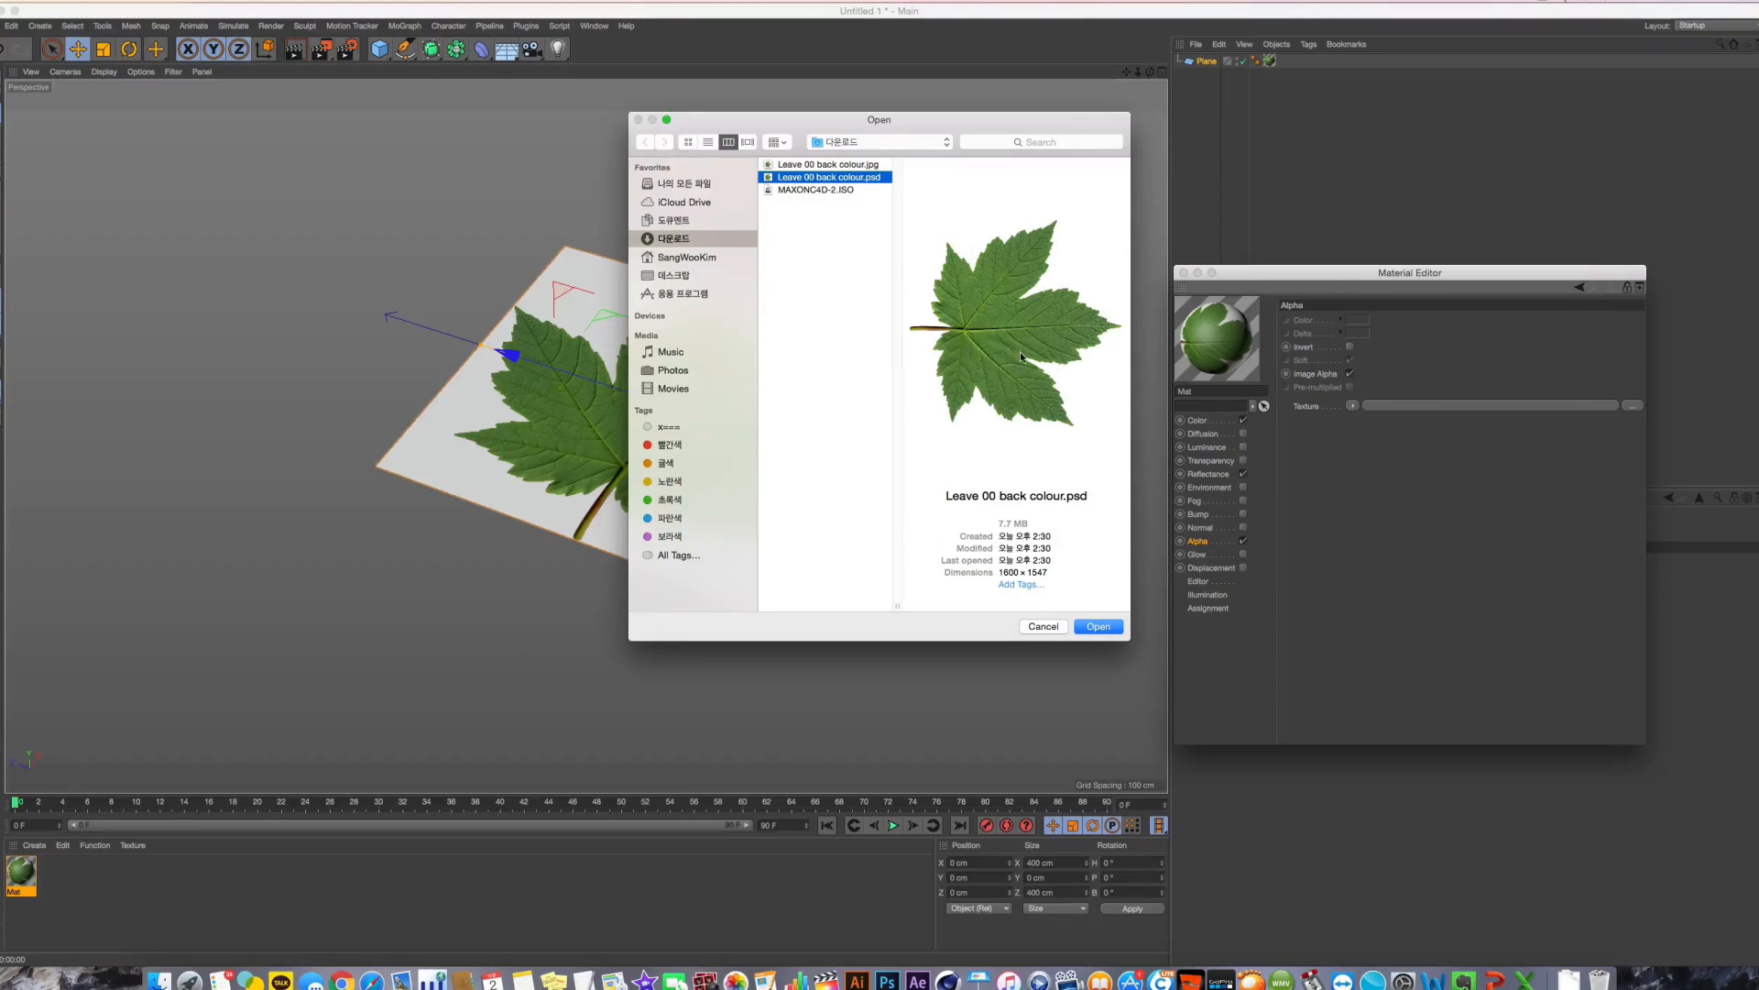
key(Return)
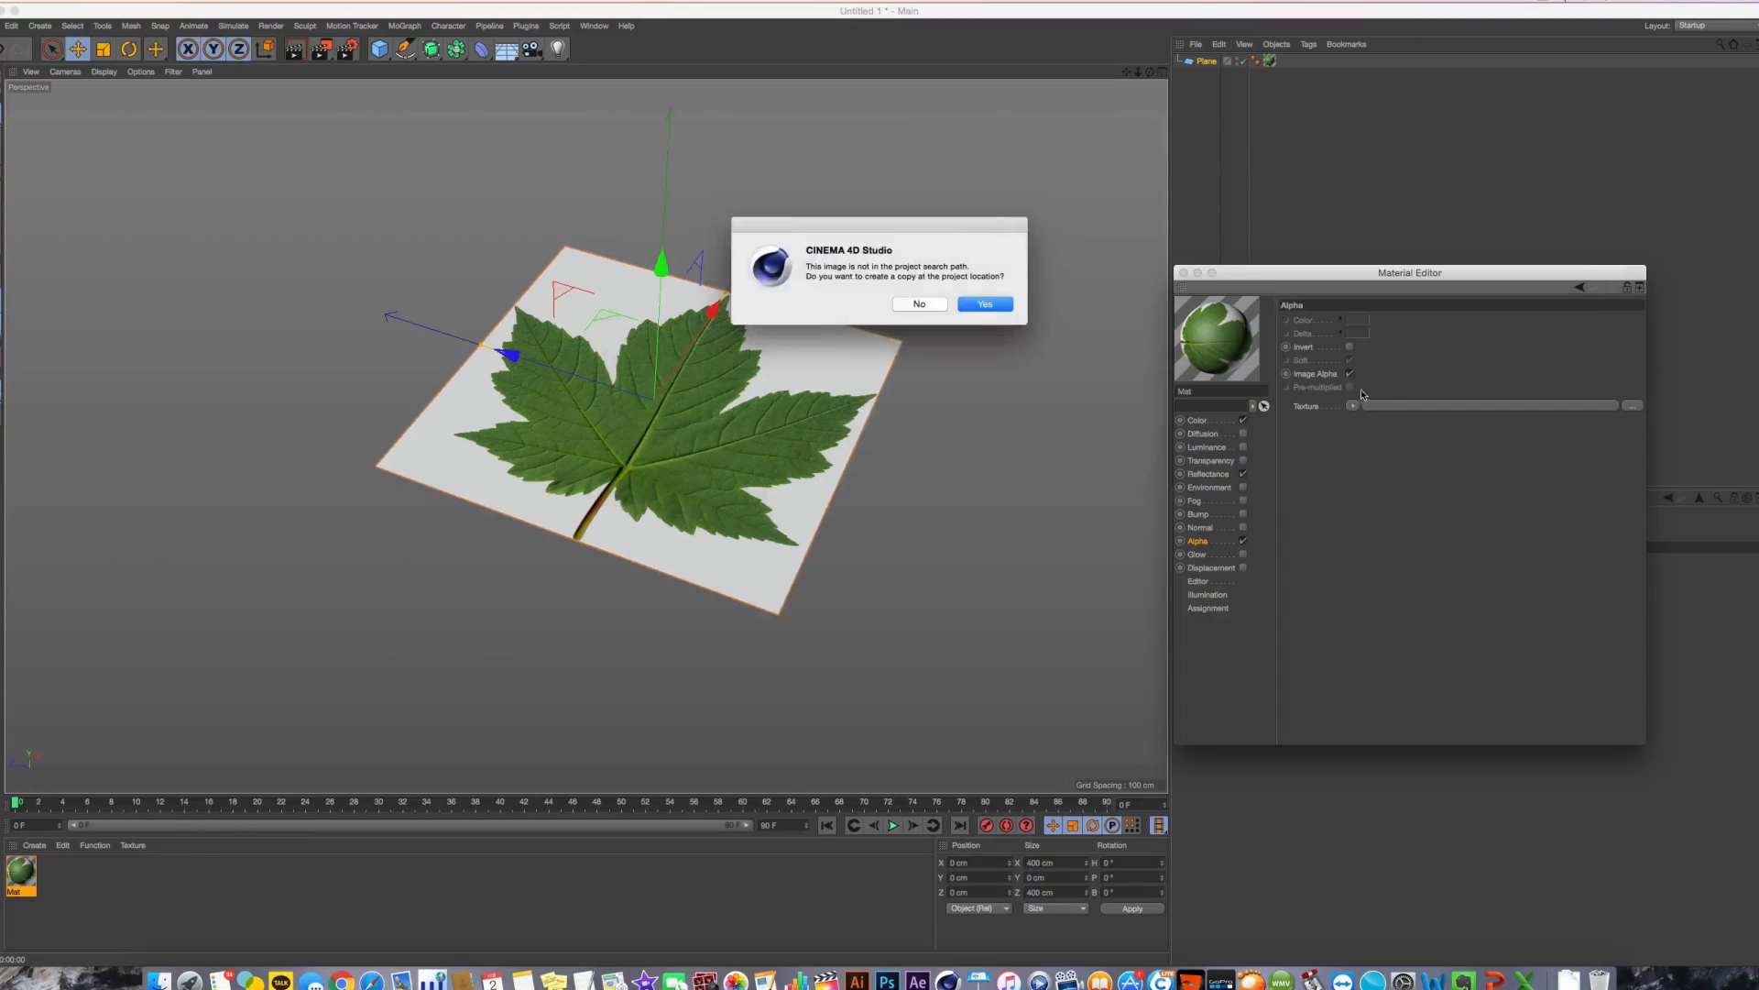
click(986, 305)
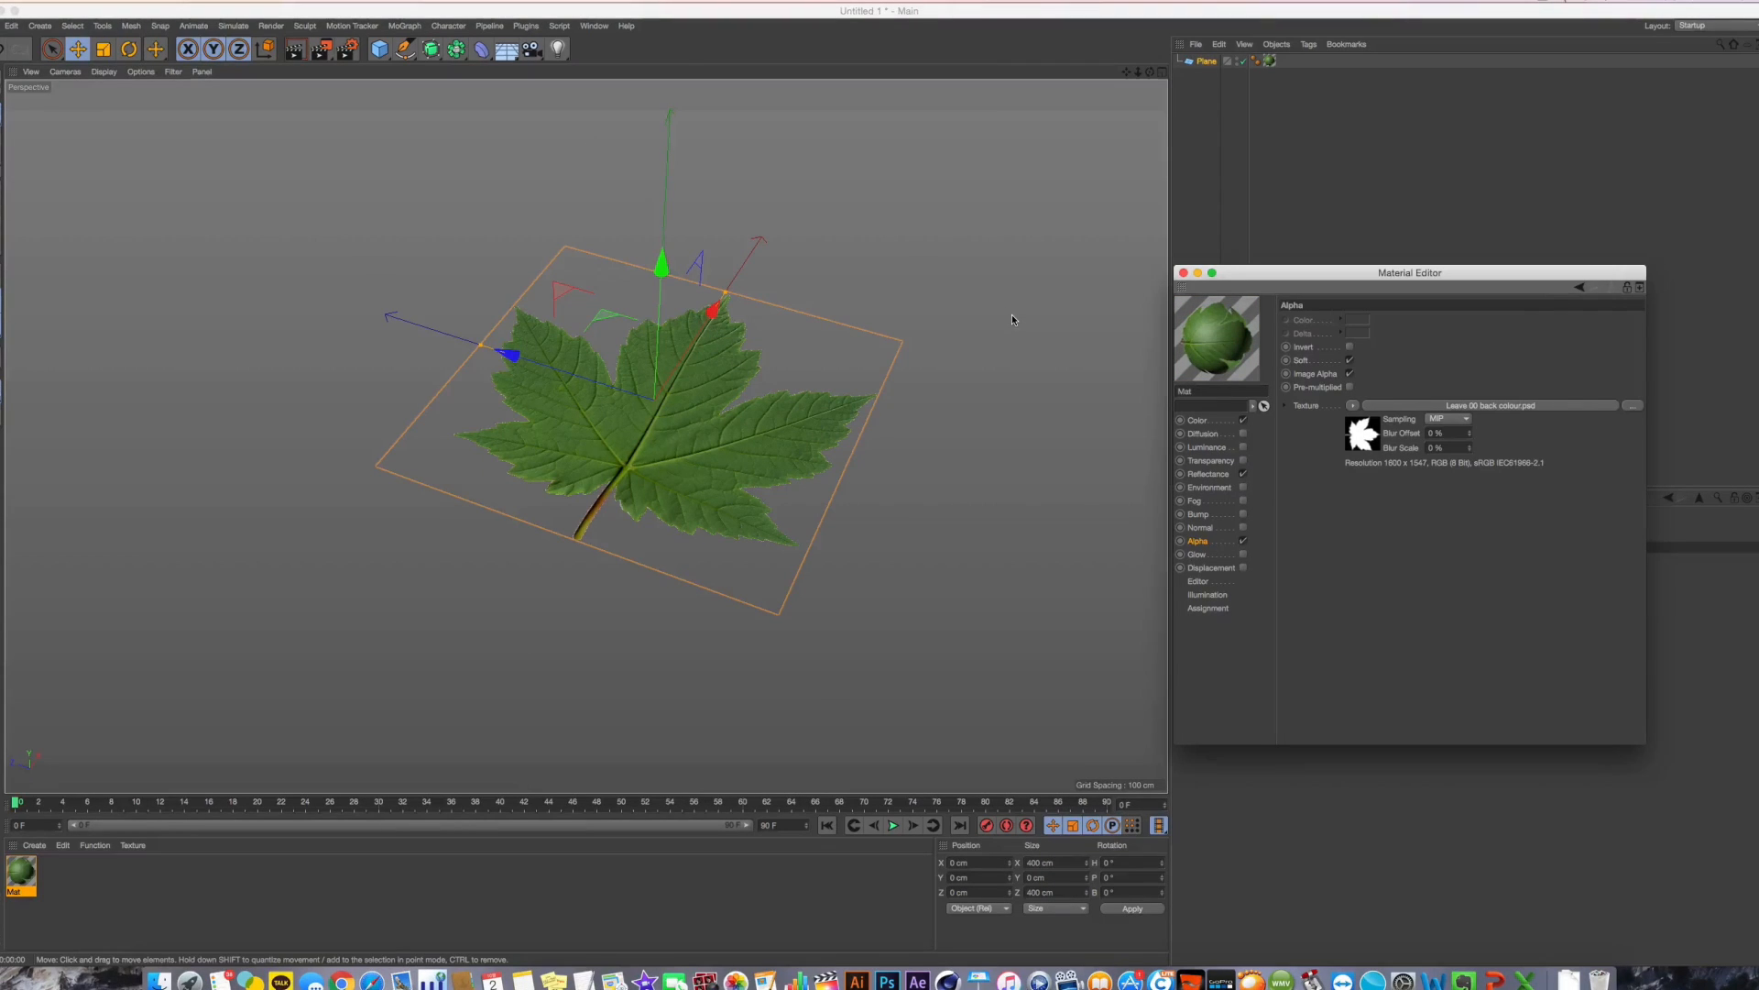
click(1012, 314)
key(super+r)
alt+drag(624, 324, 734, 419)
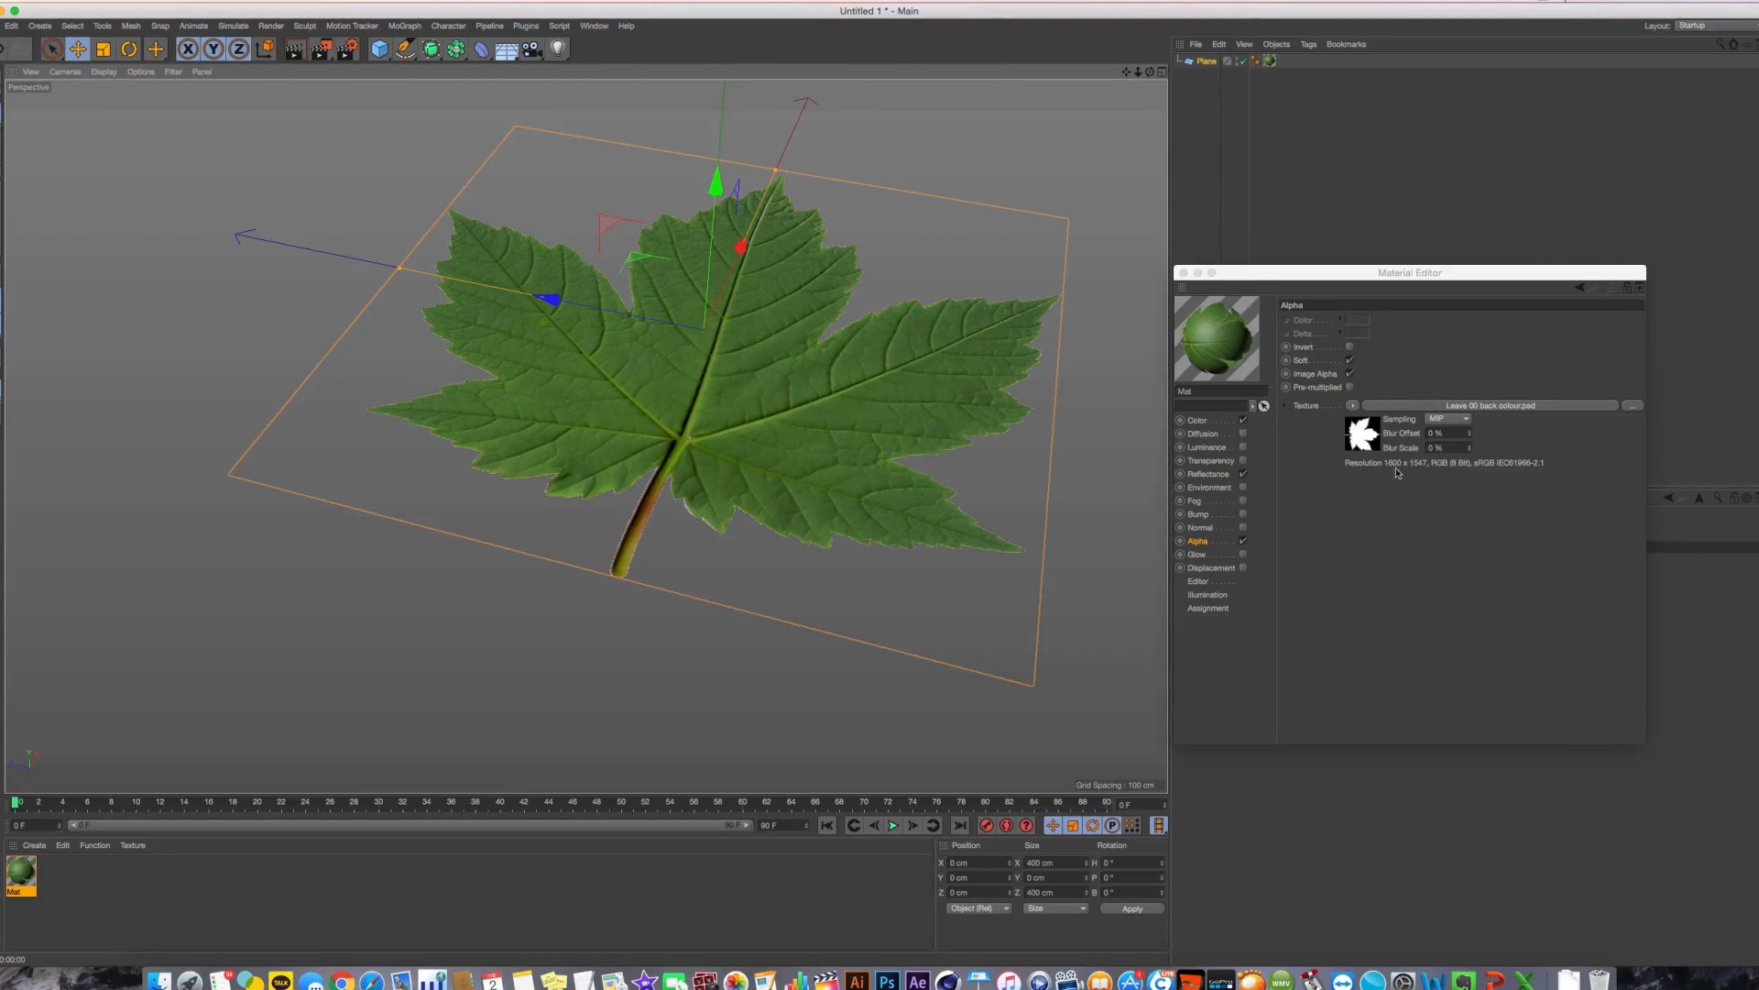
Open the Alpha texture's shader properties and locate its image file in the project's tex folder
click(1363, 438)
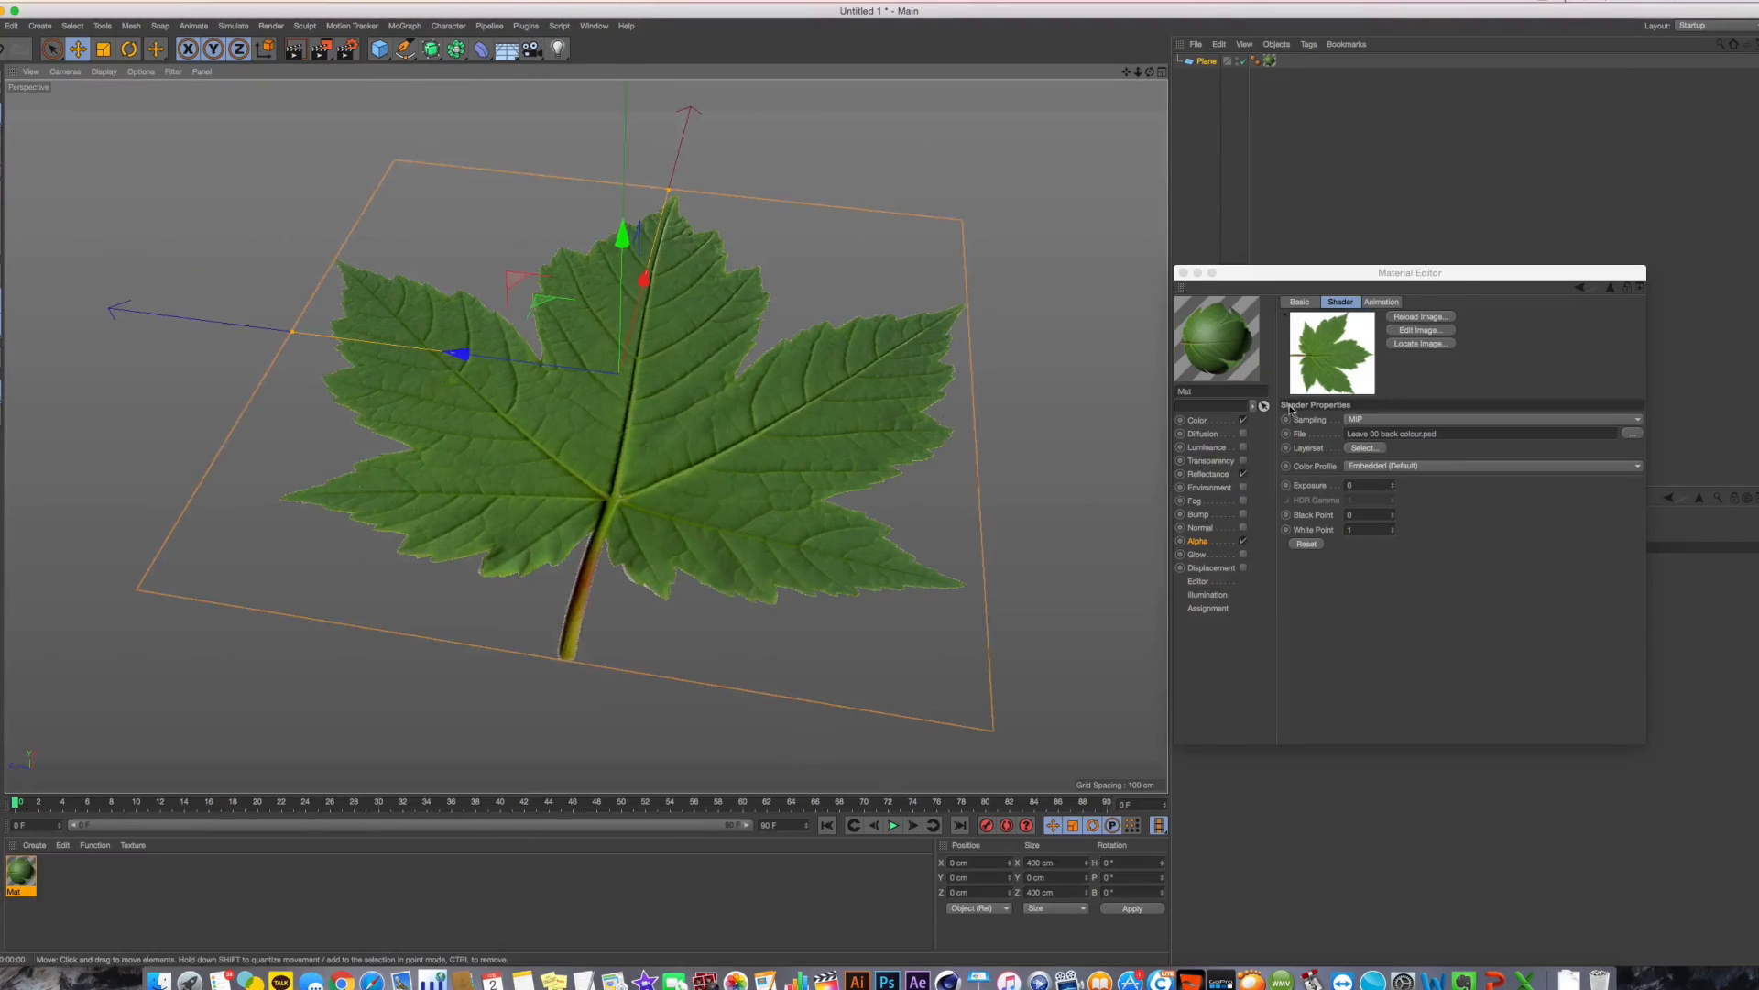
click(1427, 345)
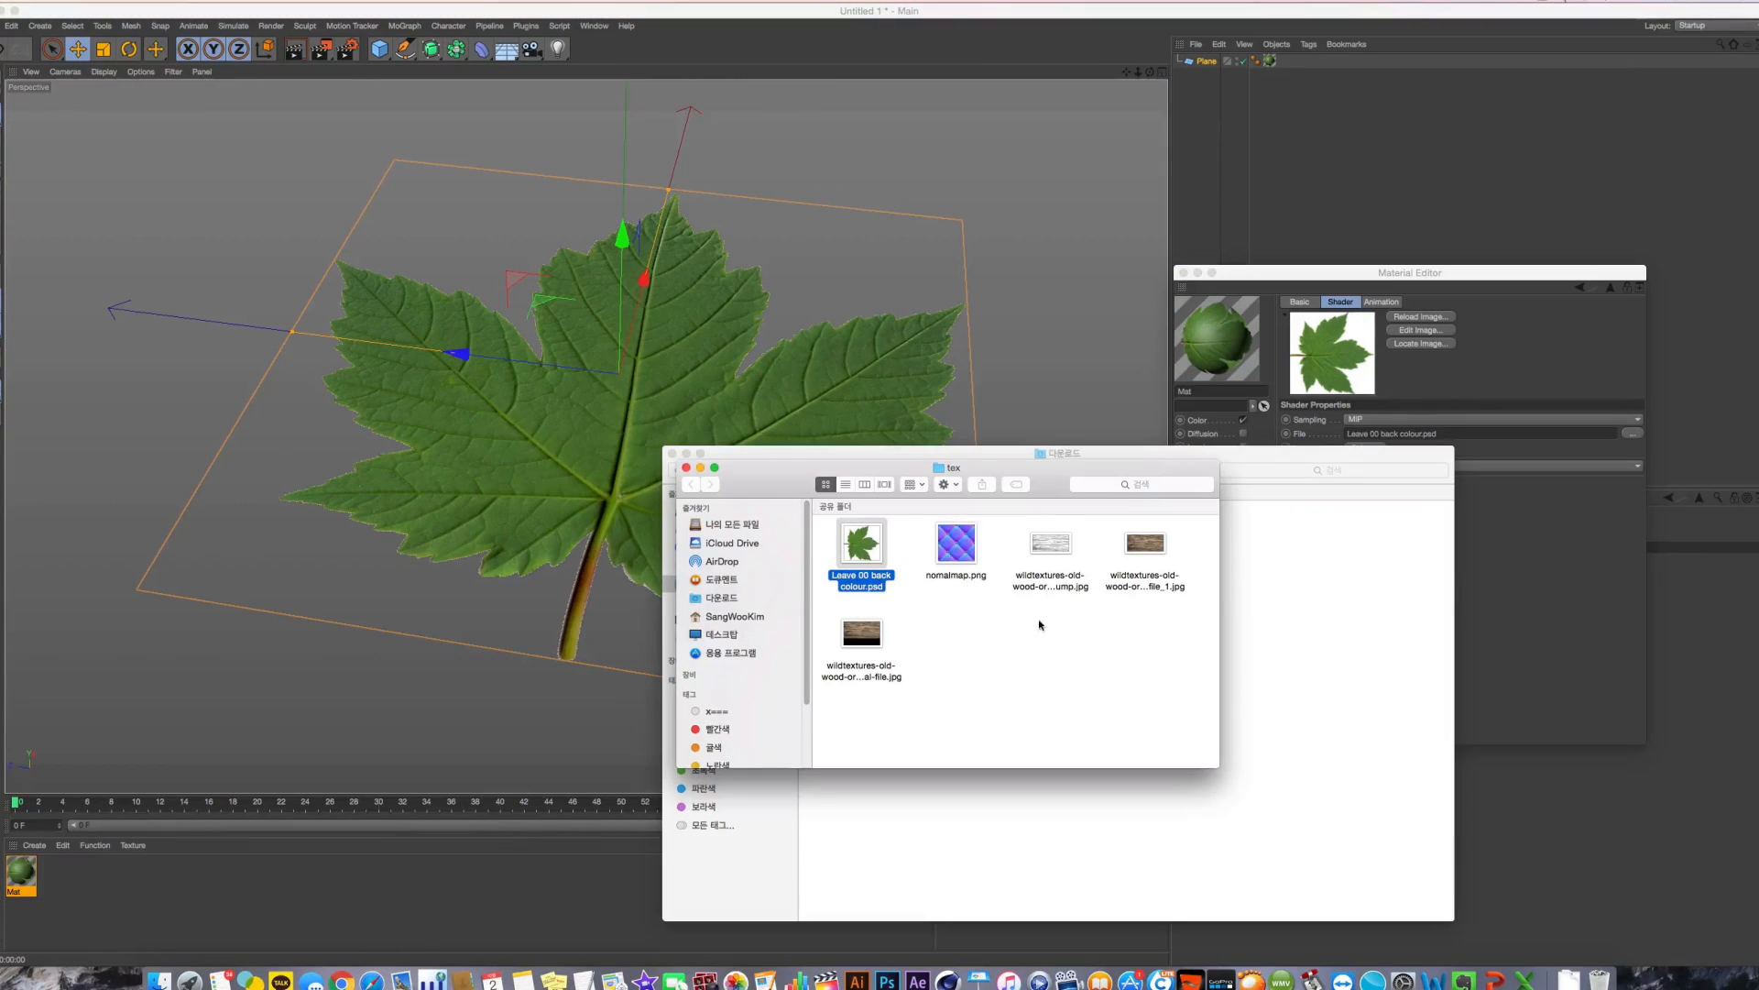
click(1018, 636)
key(super+w)
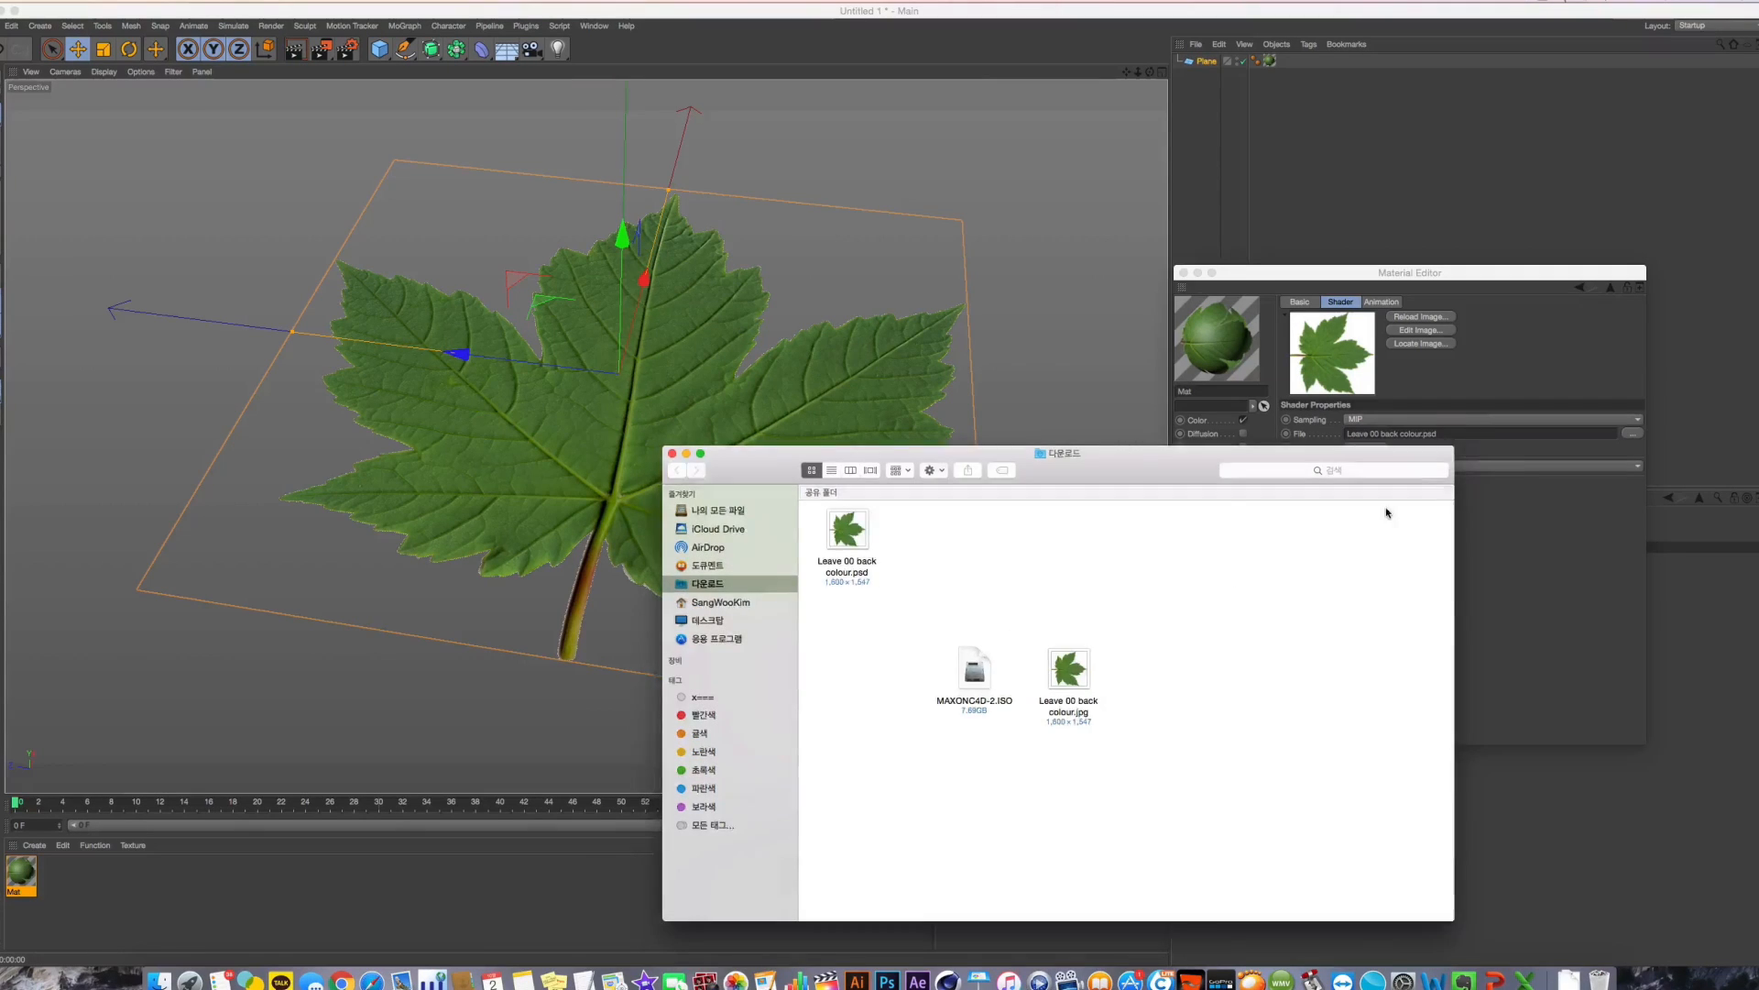
key(super+w)
click(1420, 371)
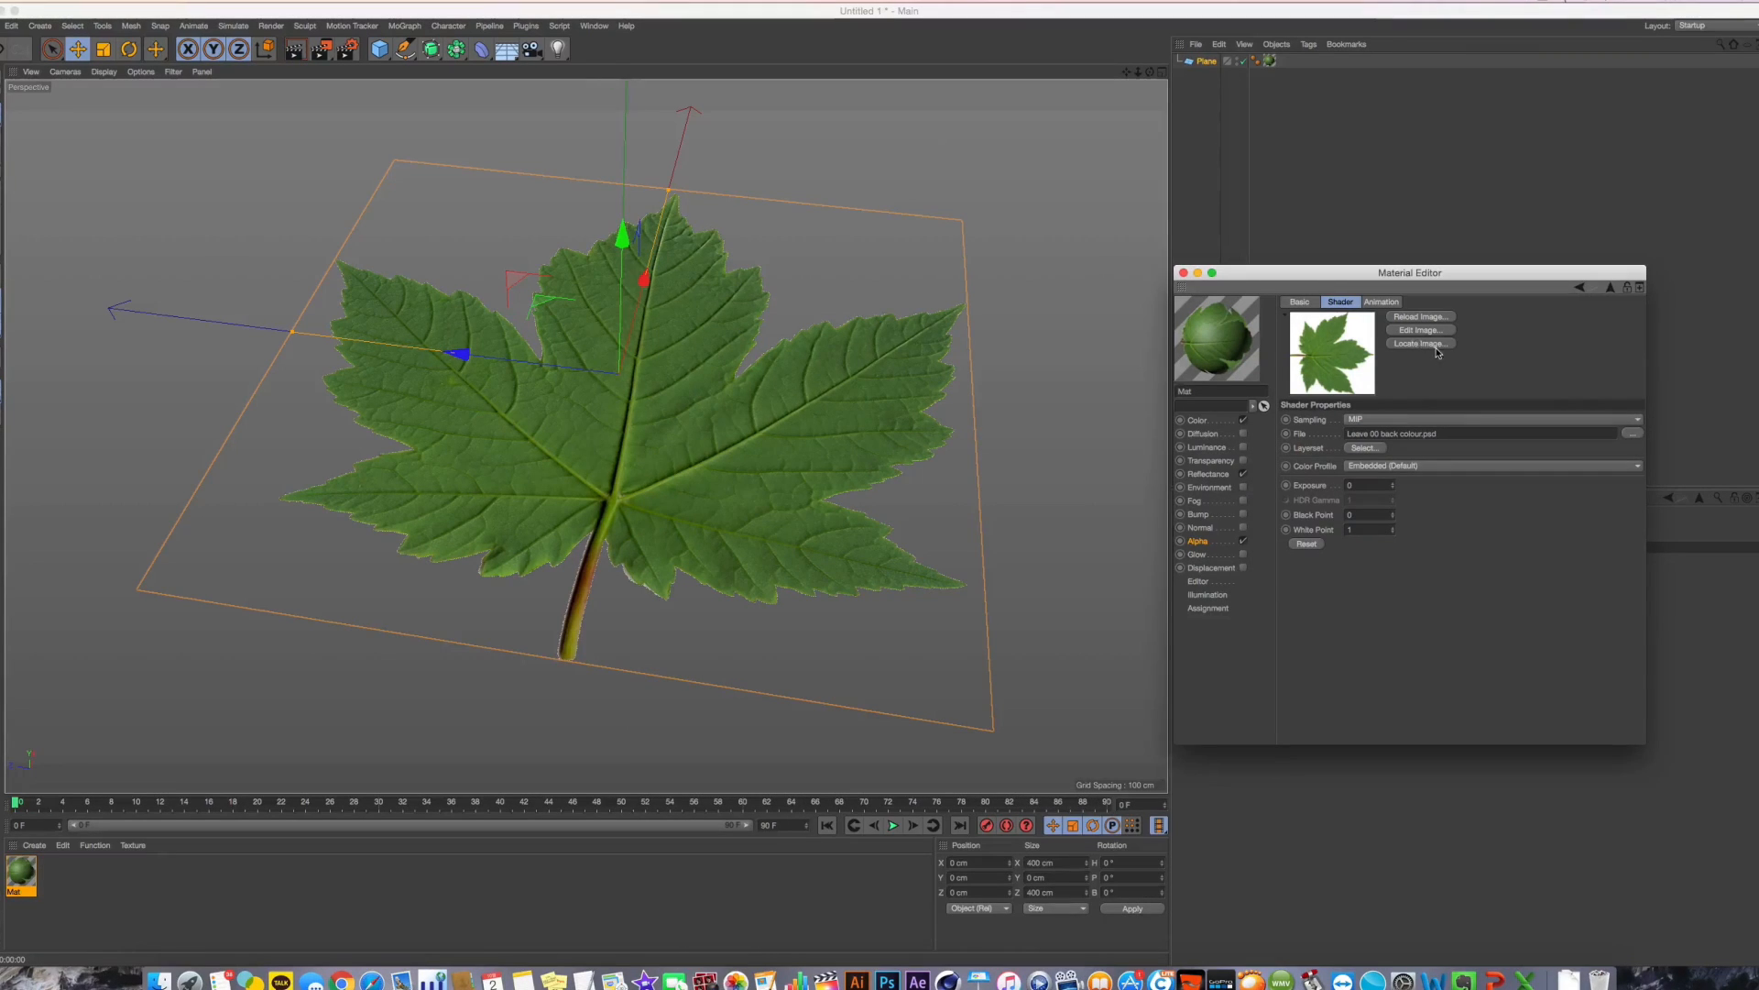
click(1419, 343)
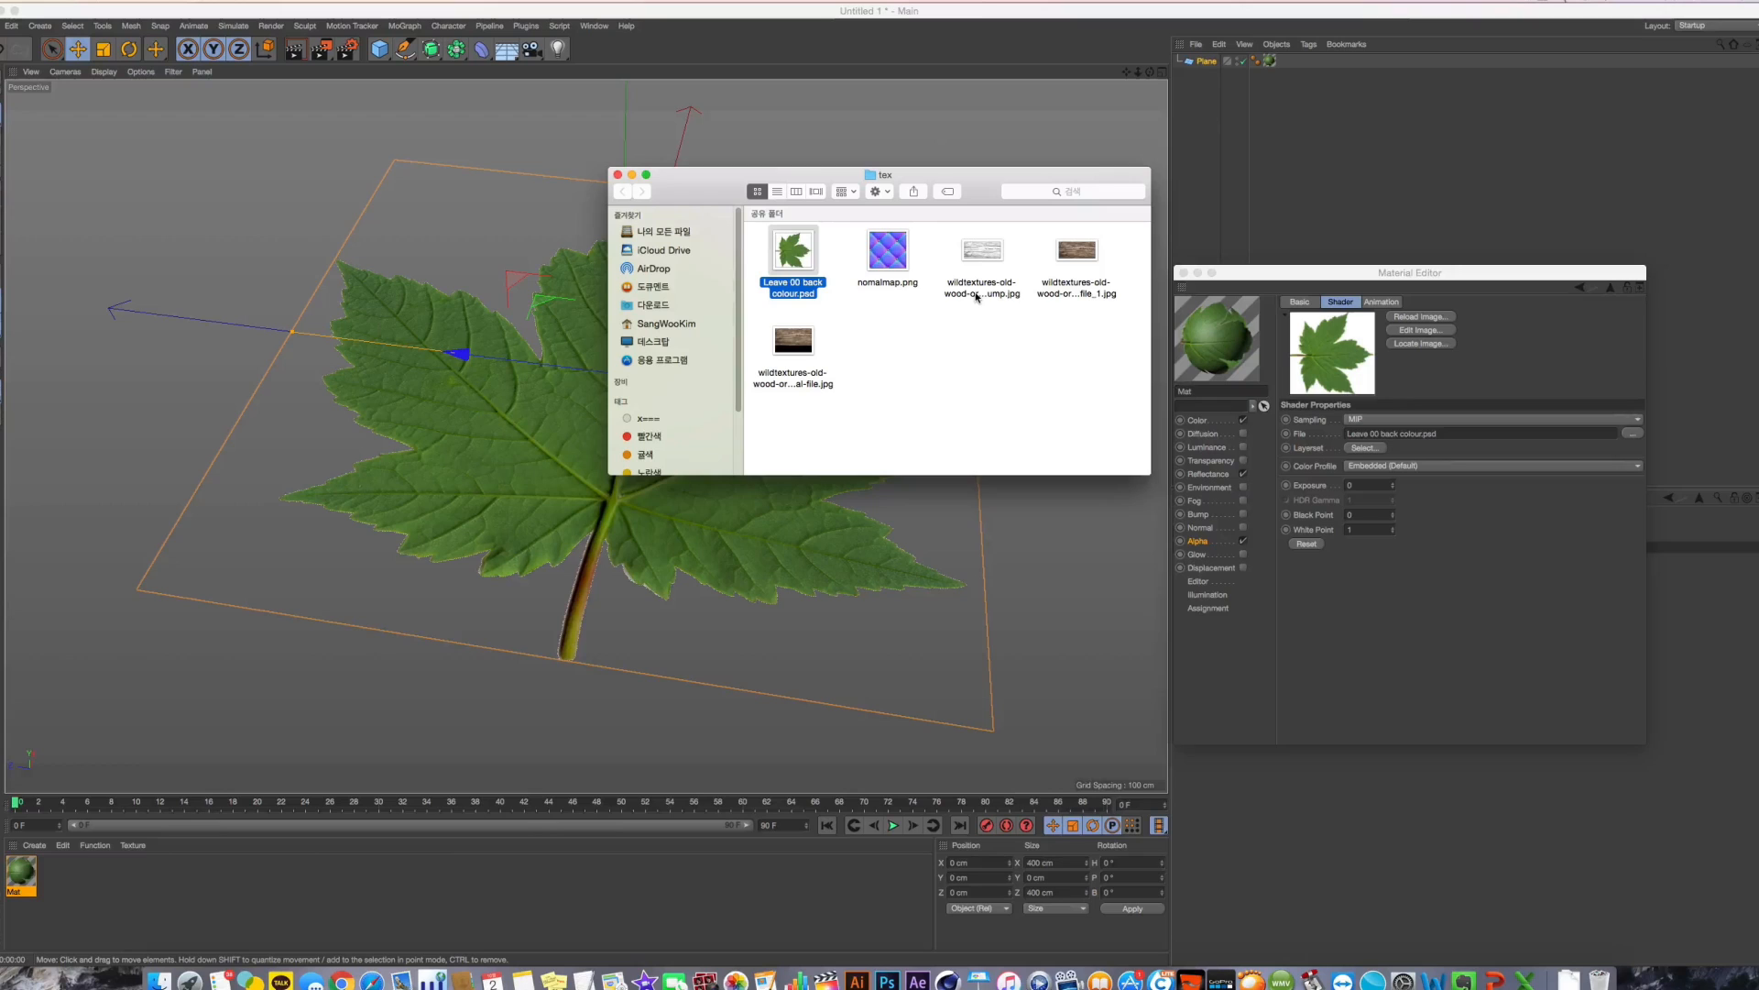
click(1056, 376)
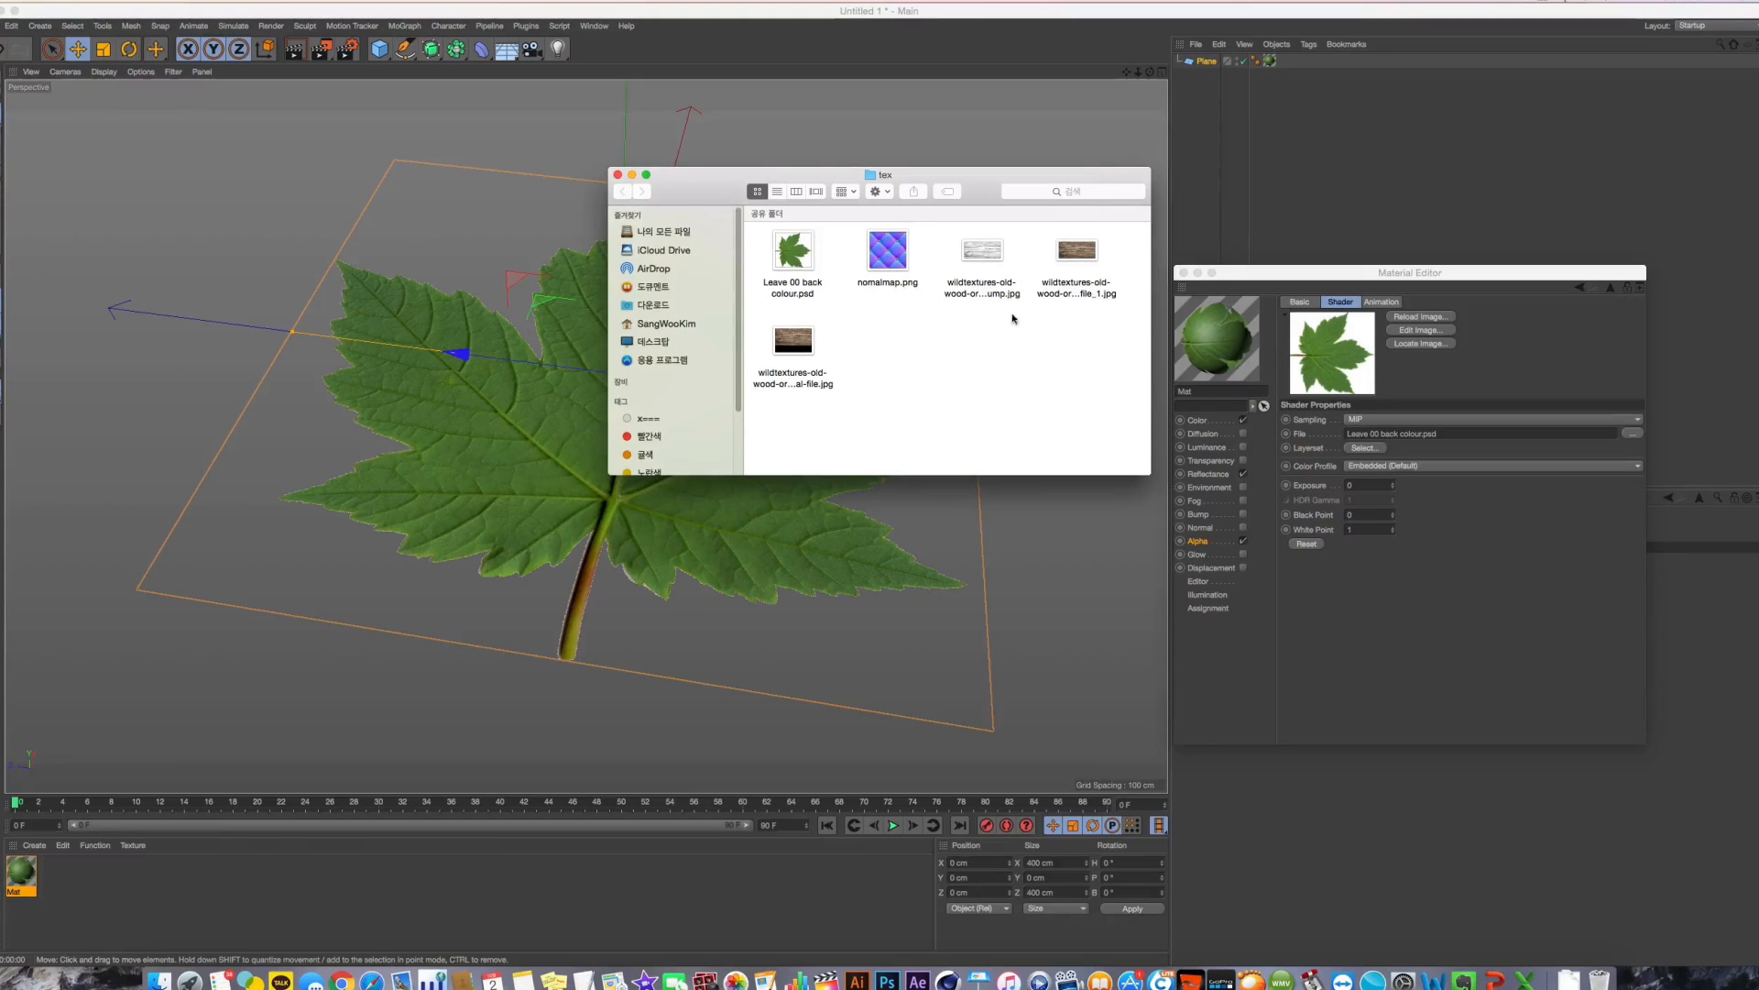
Open the Alpha texture's image in Photoshop from its shader properties, and return to Cinema 4D
click(1426, 359)
click(1422, 331)
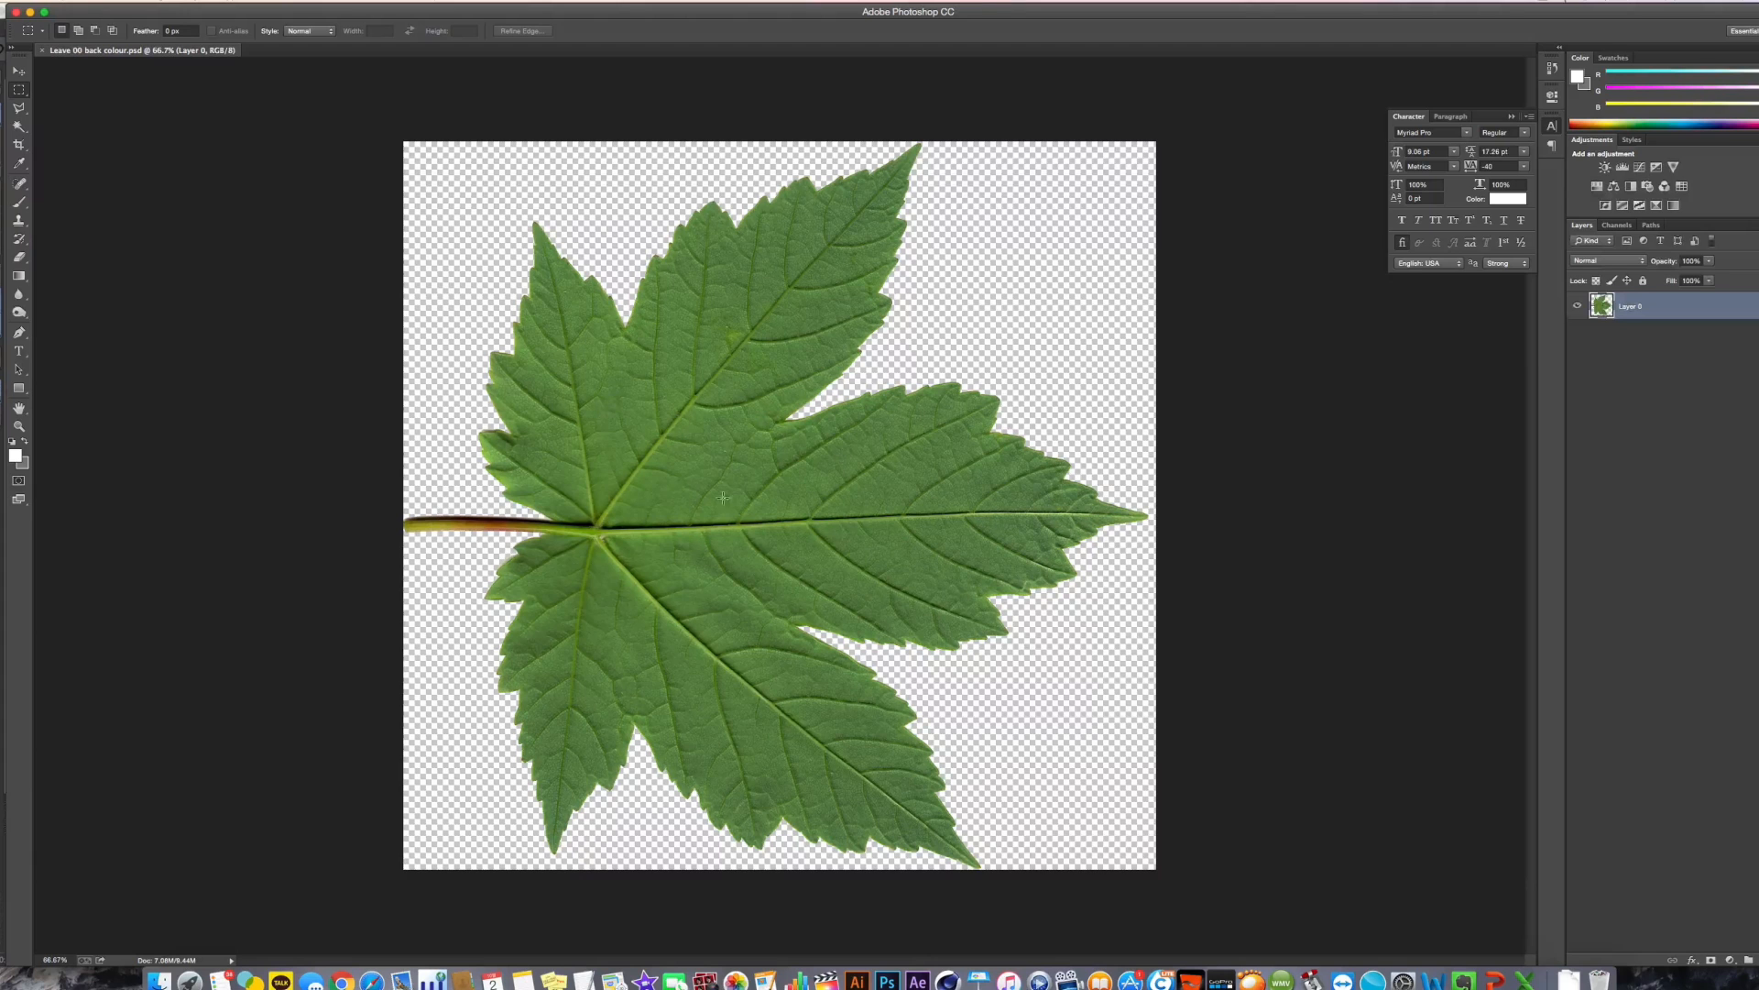
key(super+Tab)
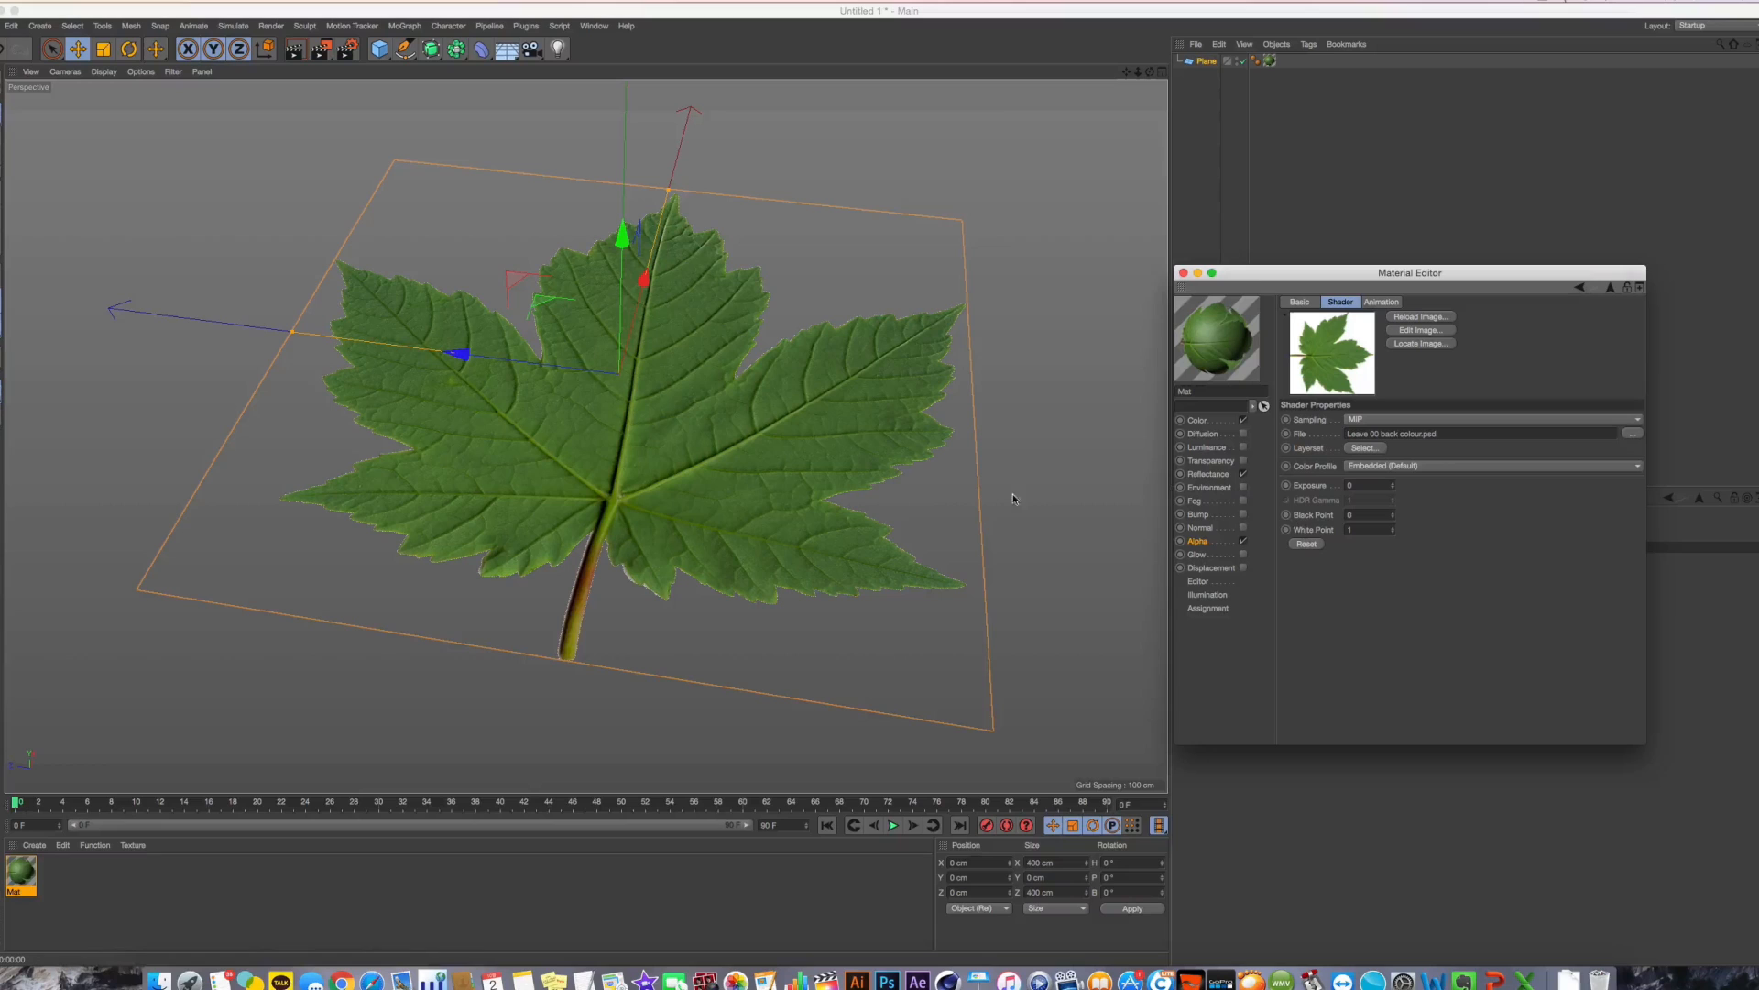
Enable the Bump channel of the leaf material
alt+drag(808, 428, 694, 434)
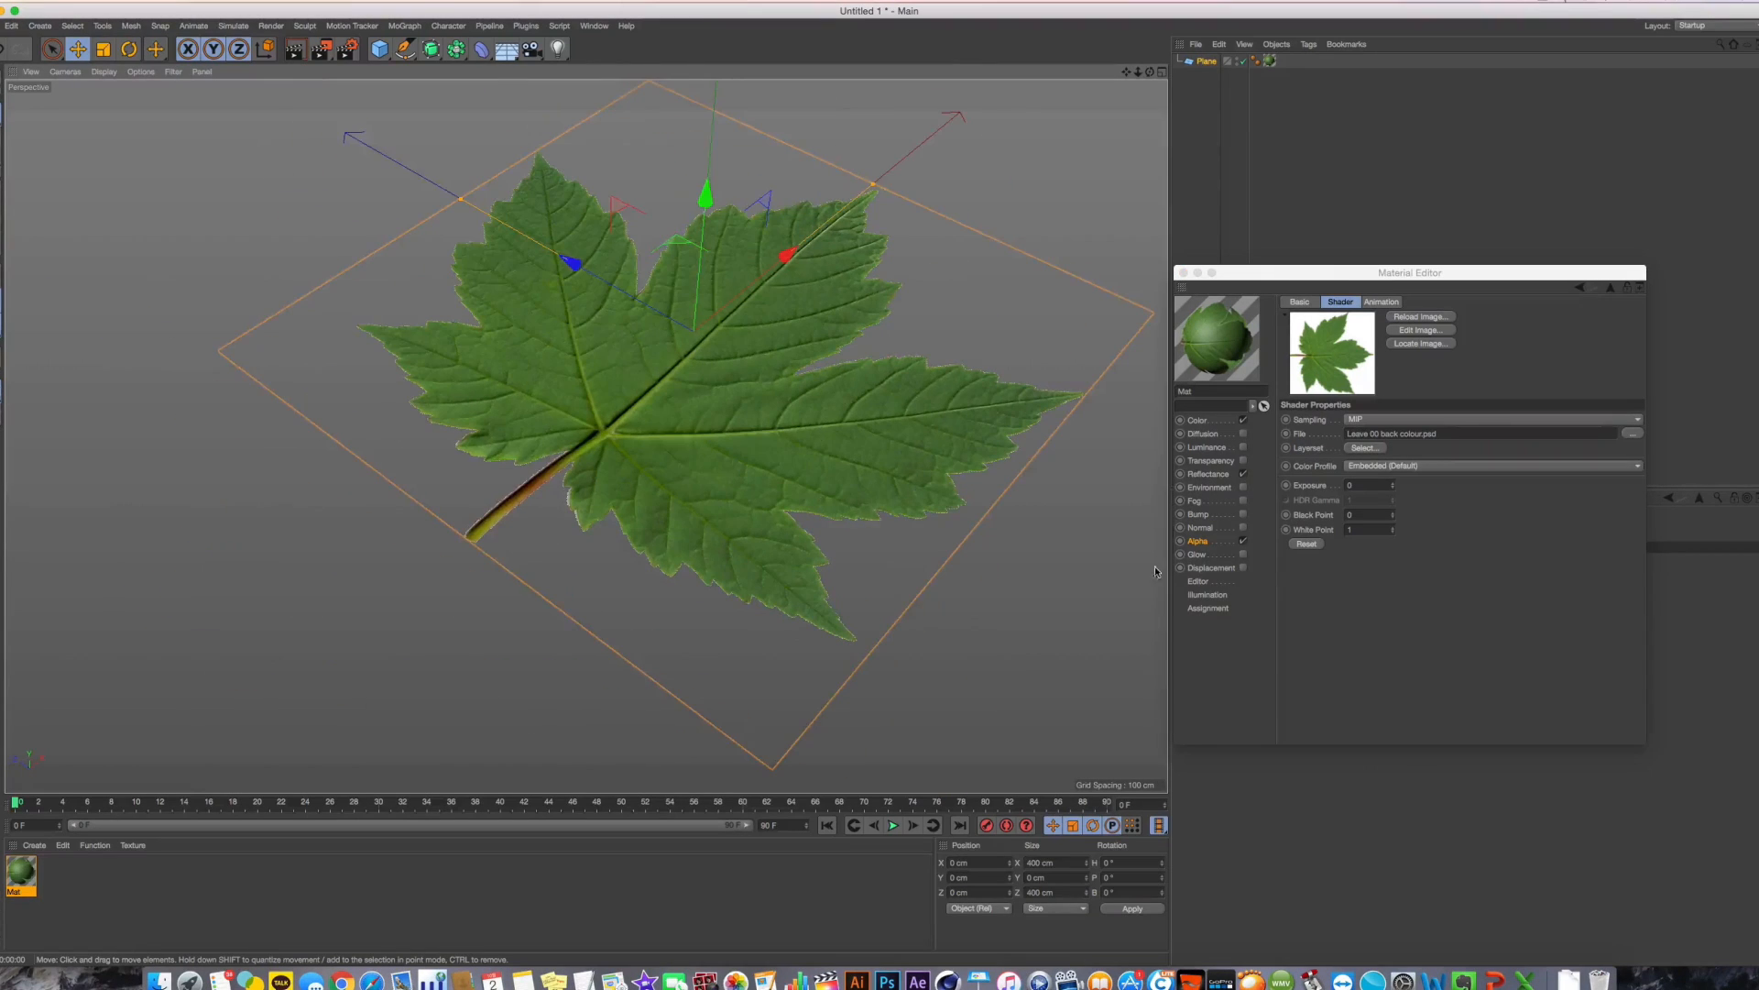
click(1244, 515)
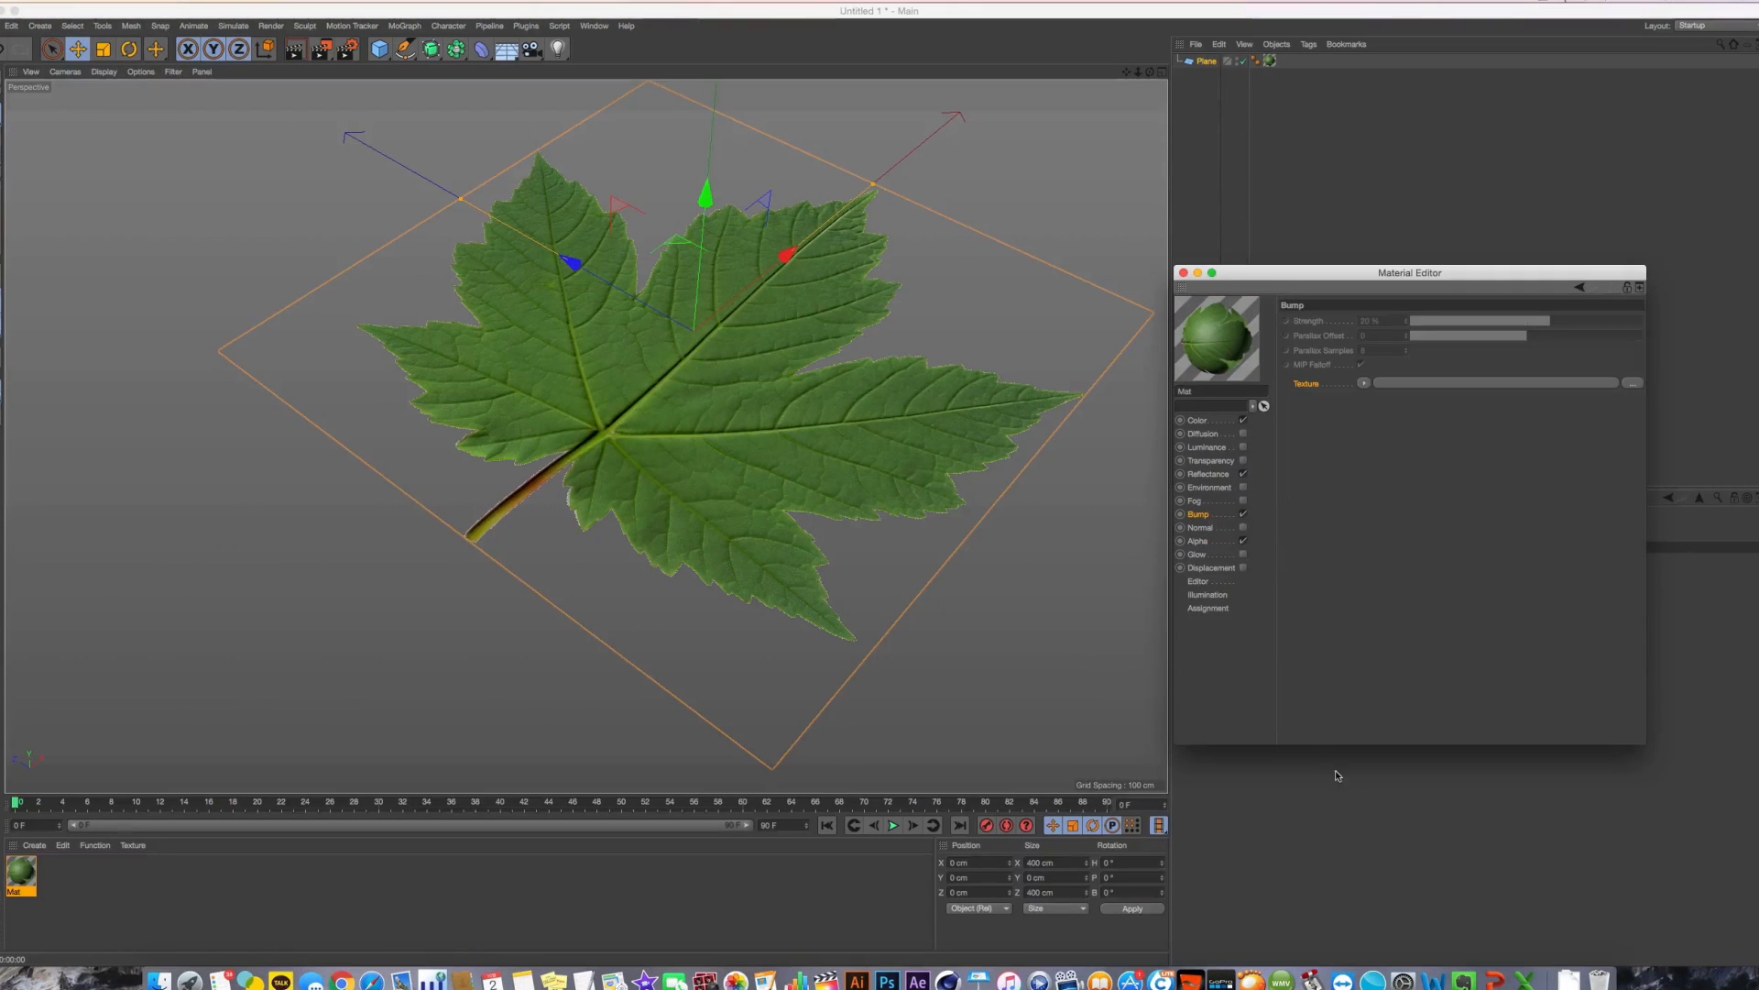
Switch to Photoshop and open Leave 00 back colour.psd from the Downloads folder
click(886, 980)
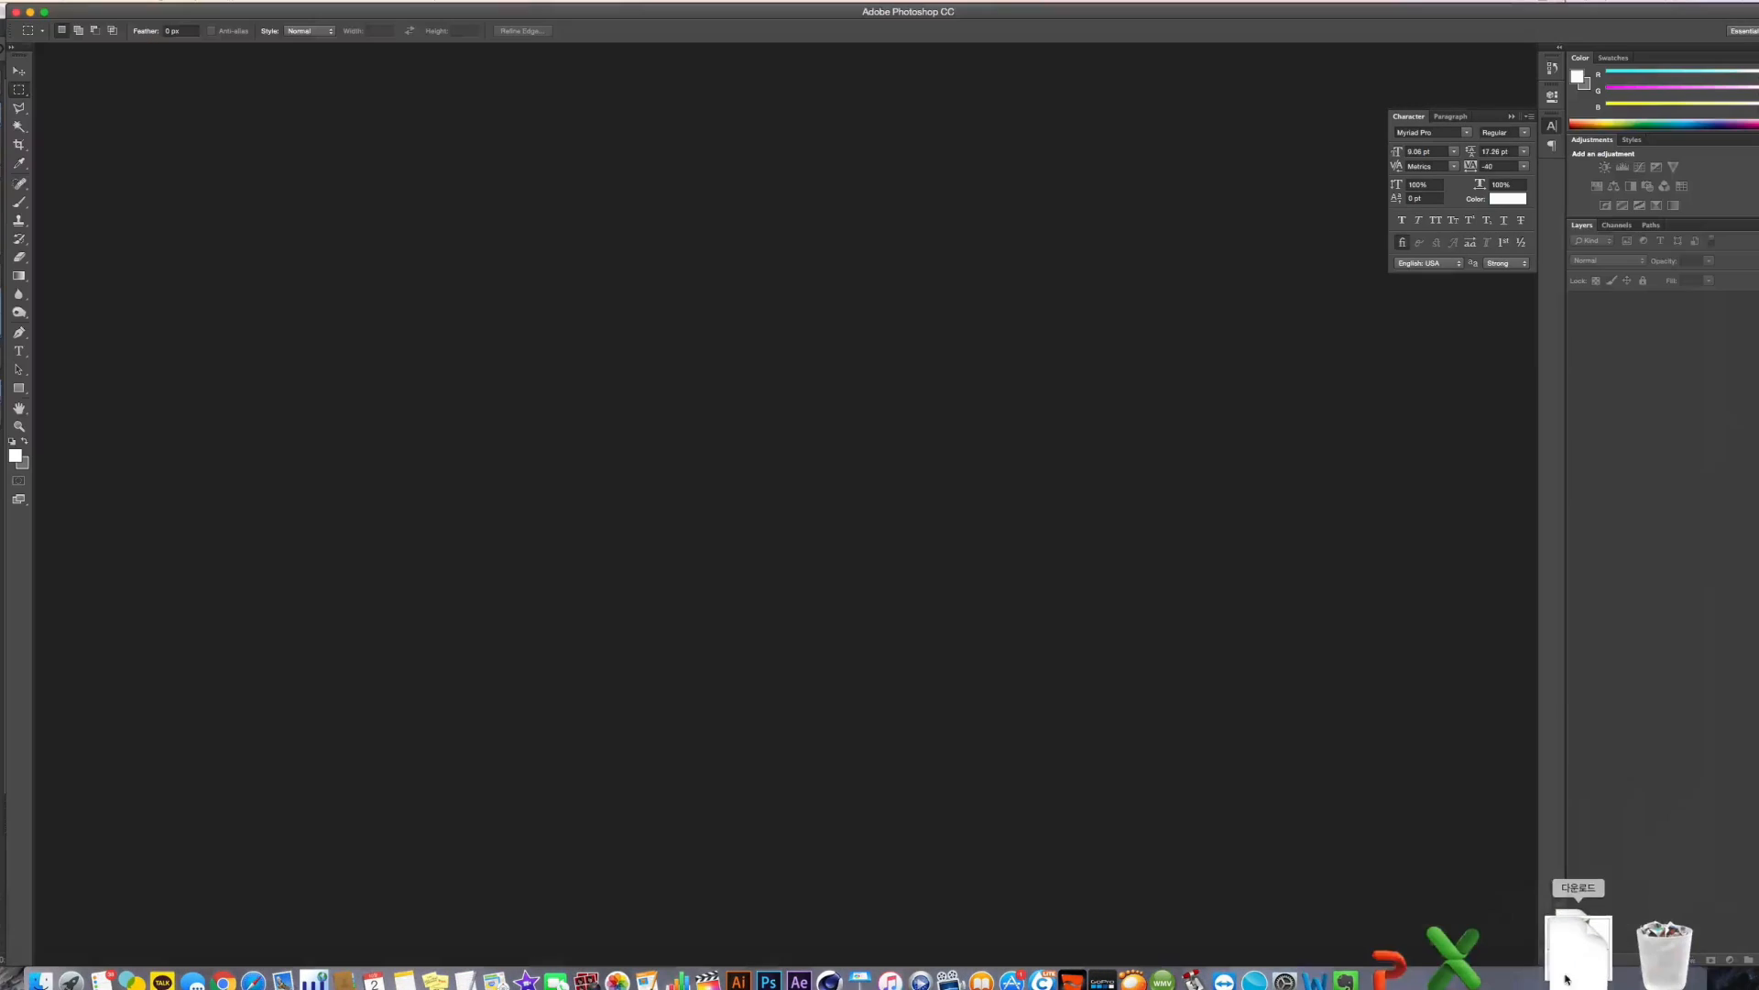
click(1569, 978)
click(1615, 738)
click(1058, 707)
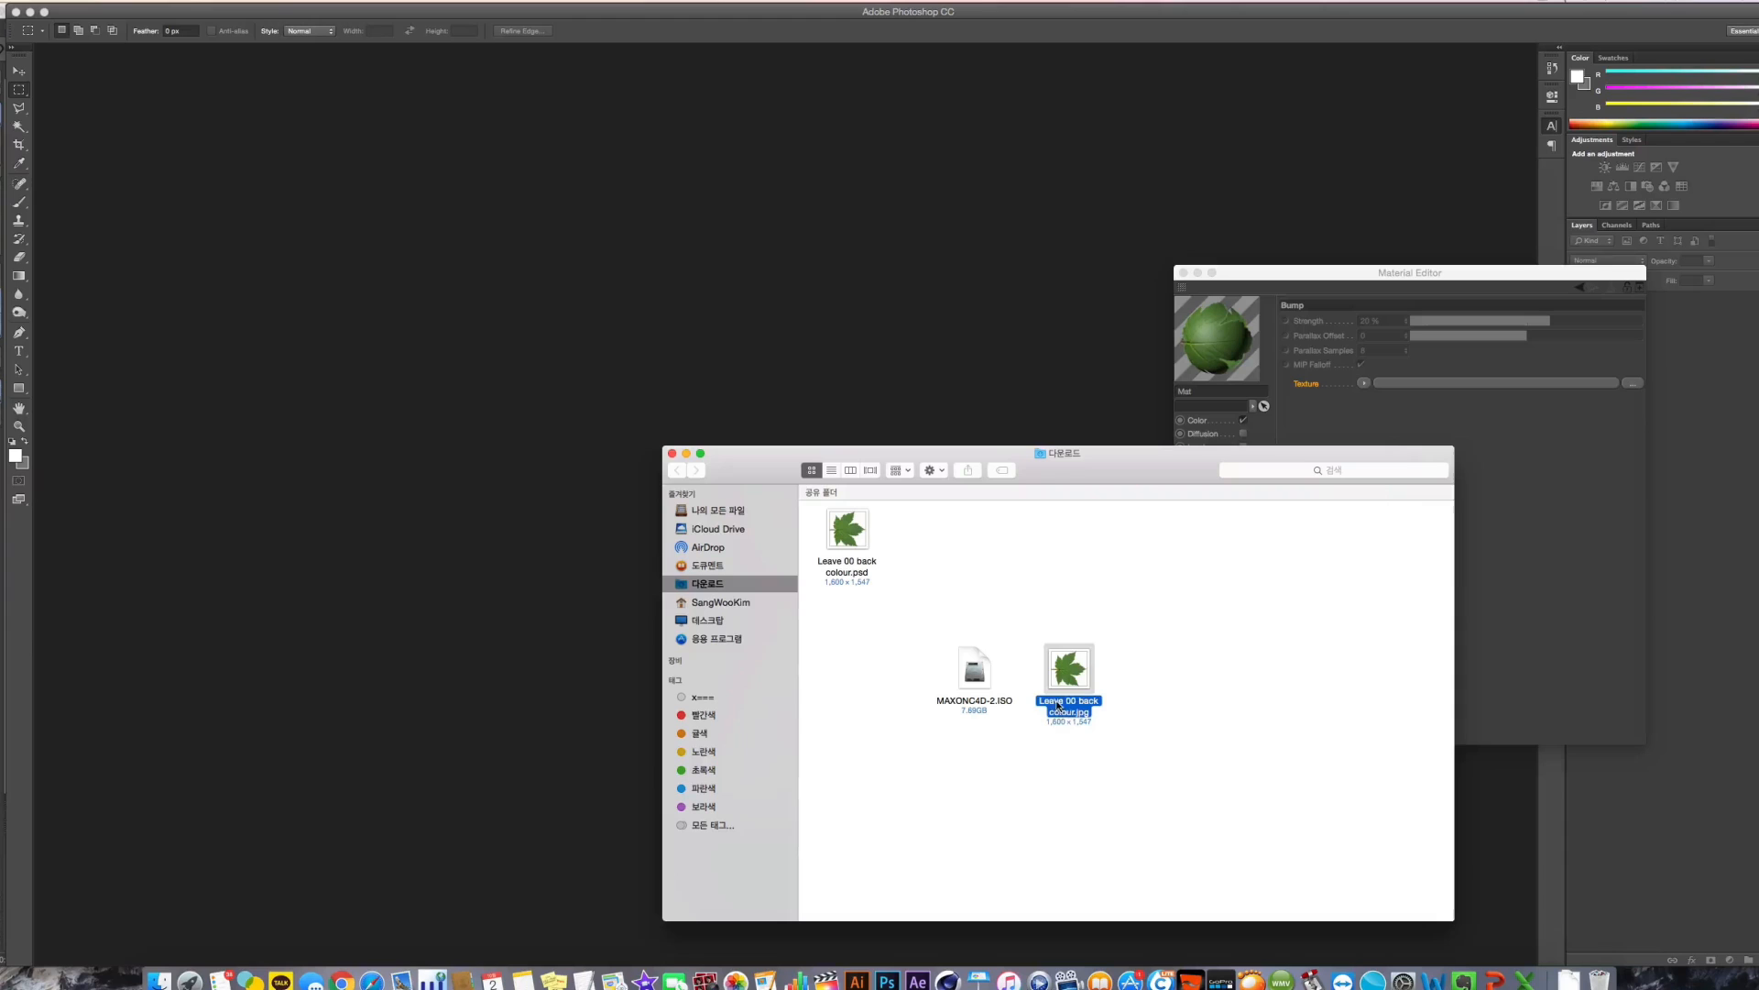
click(868, 581)
double_click(1061, 675)
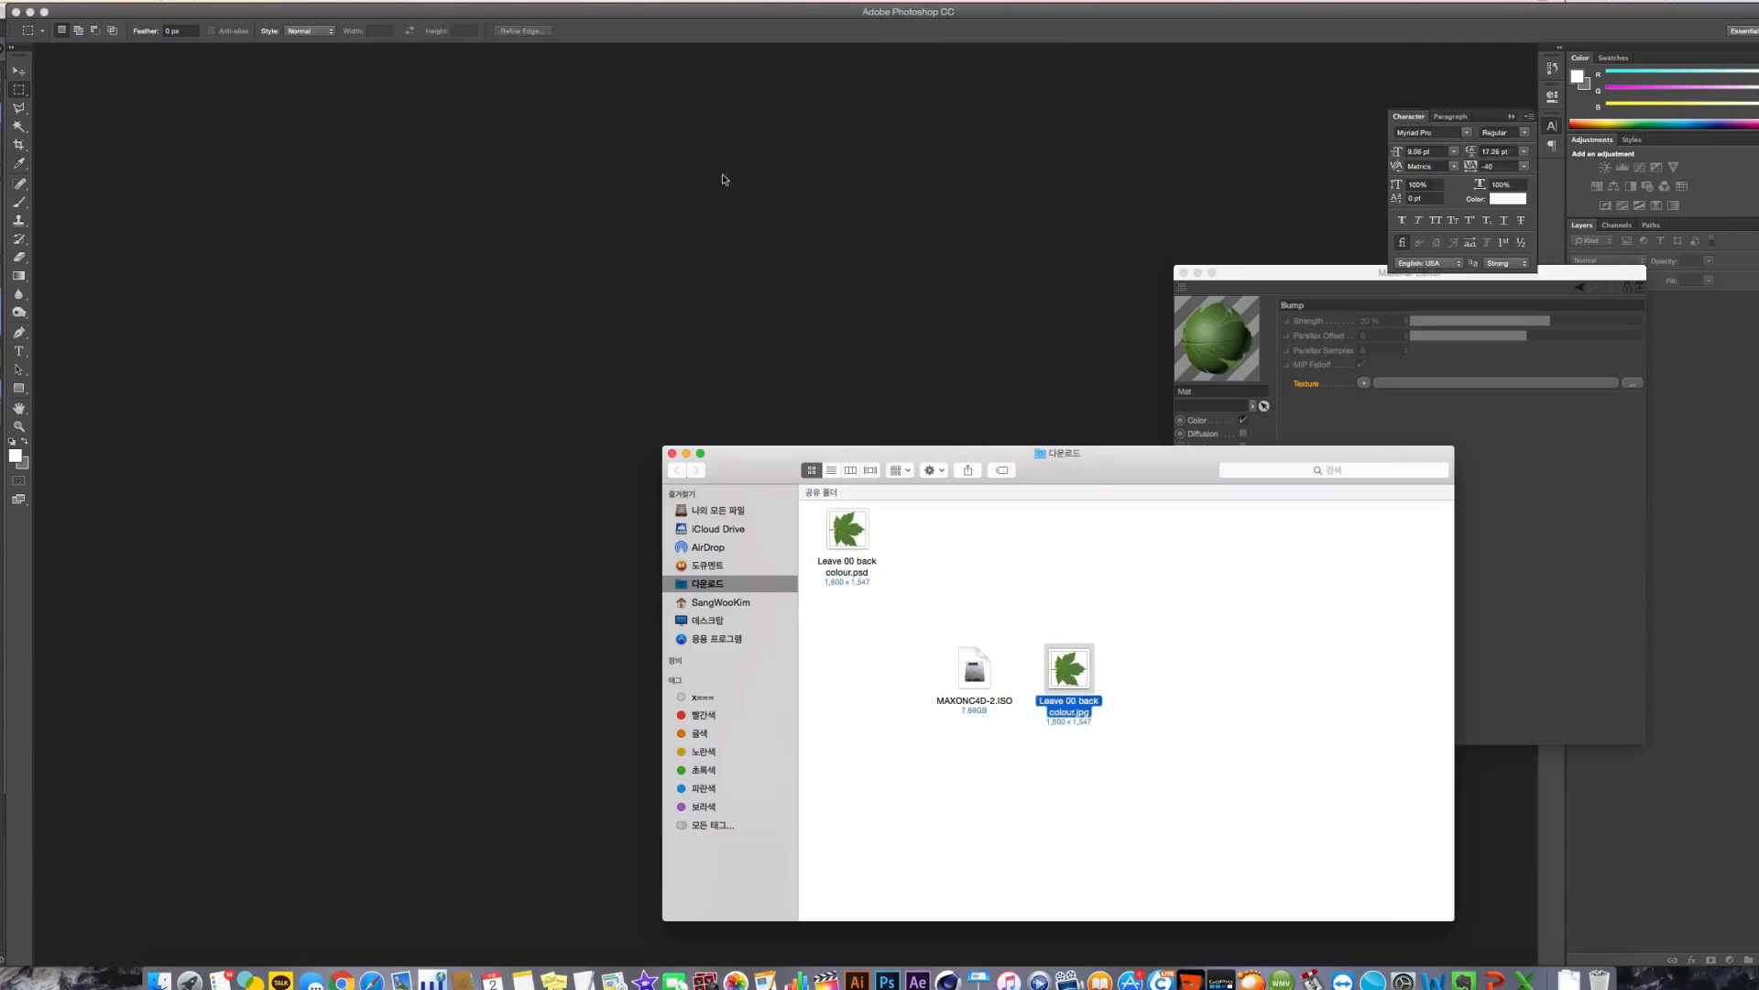
key(super+Tab)
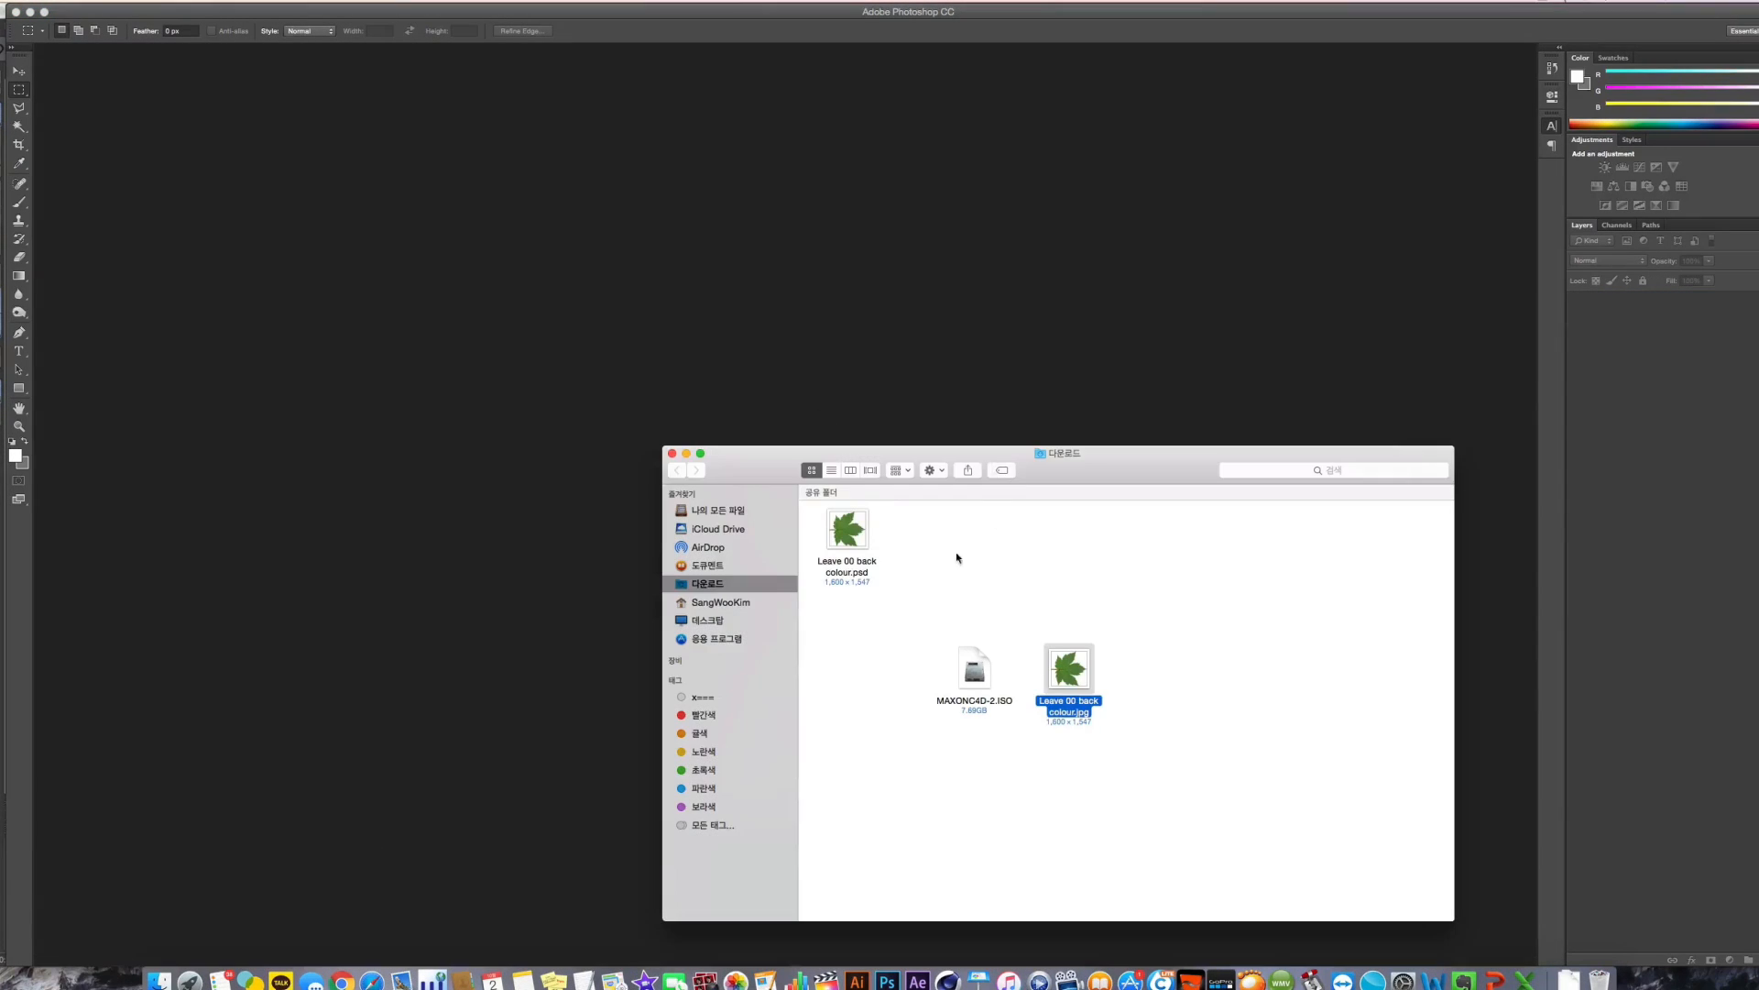
drag(836, 520, 687, 287)
click(13, 72)
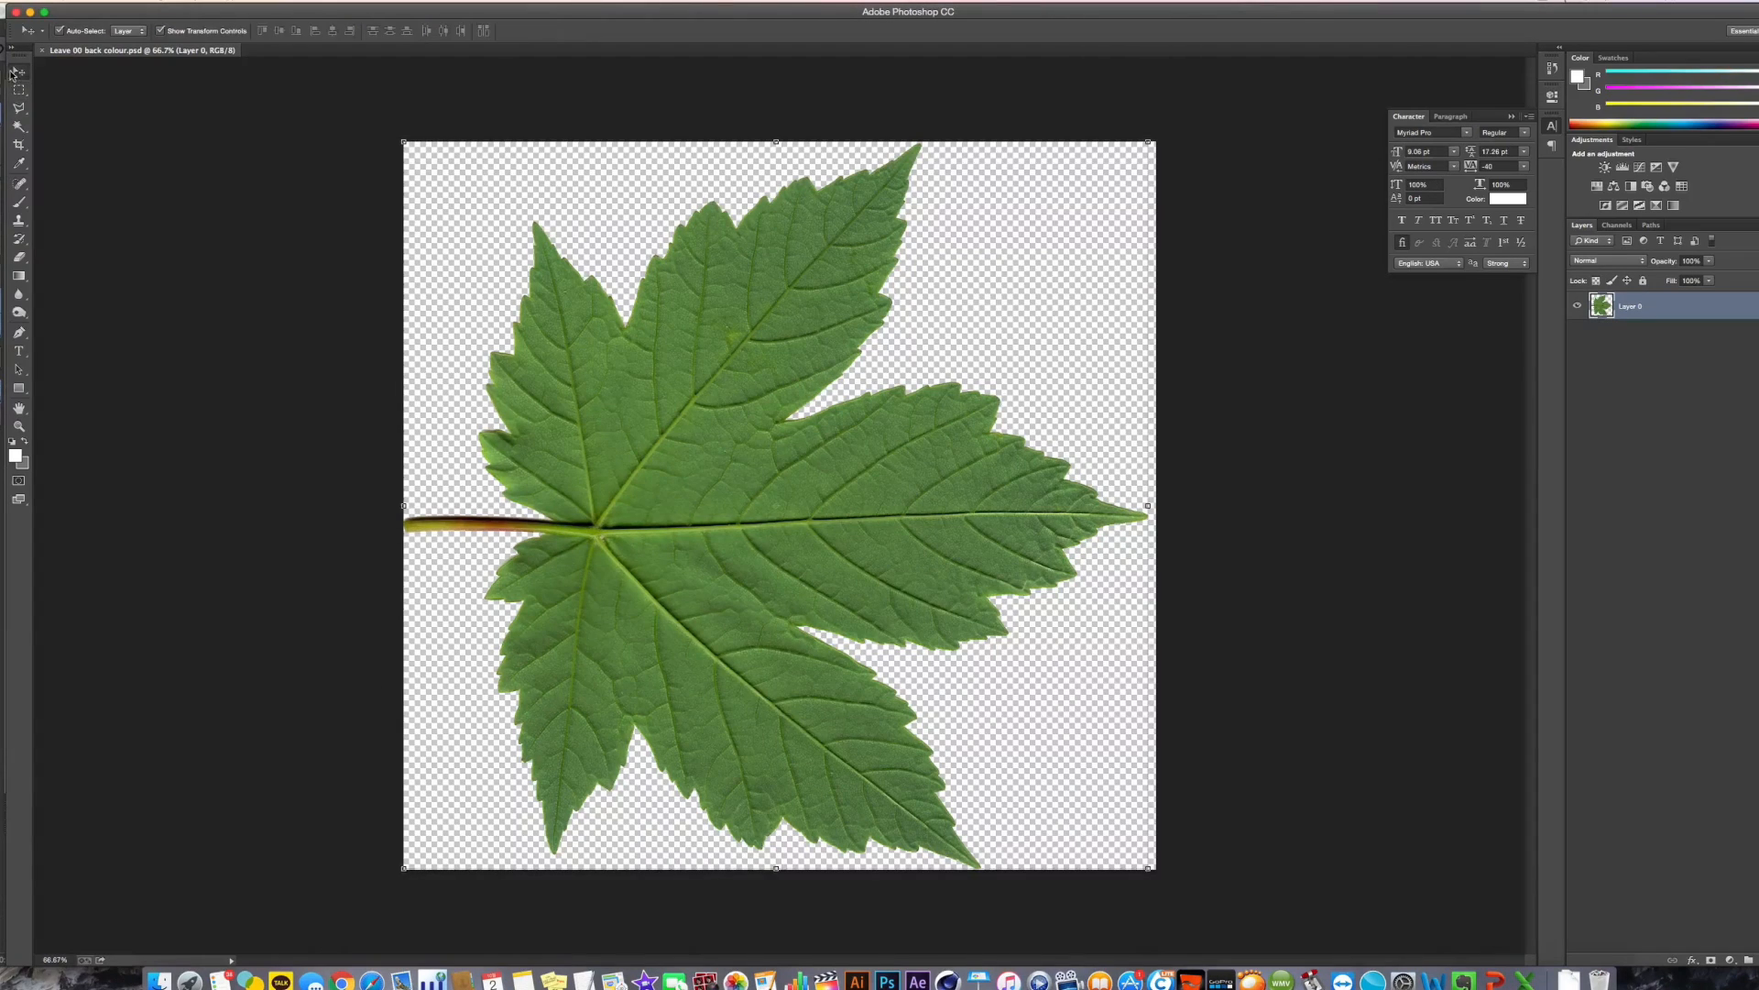
key(super+shift+s)
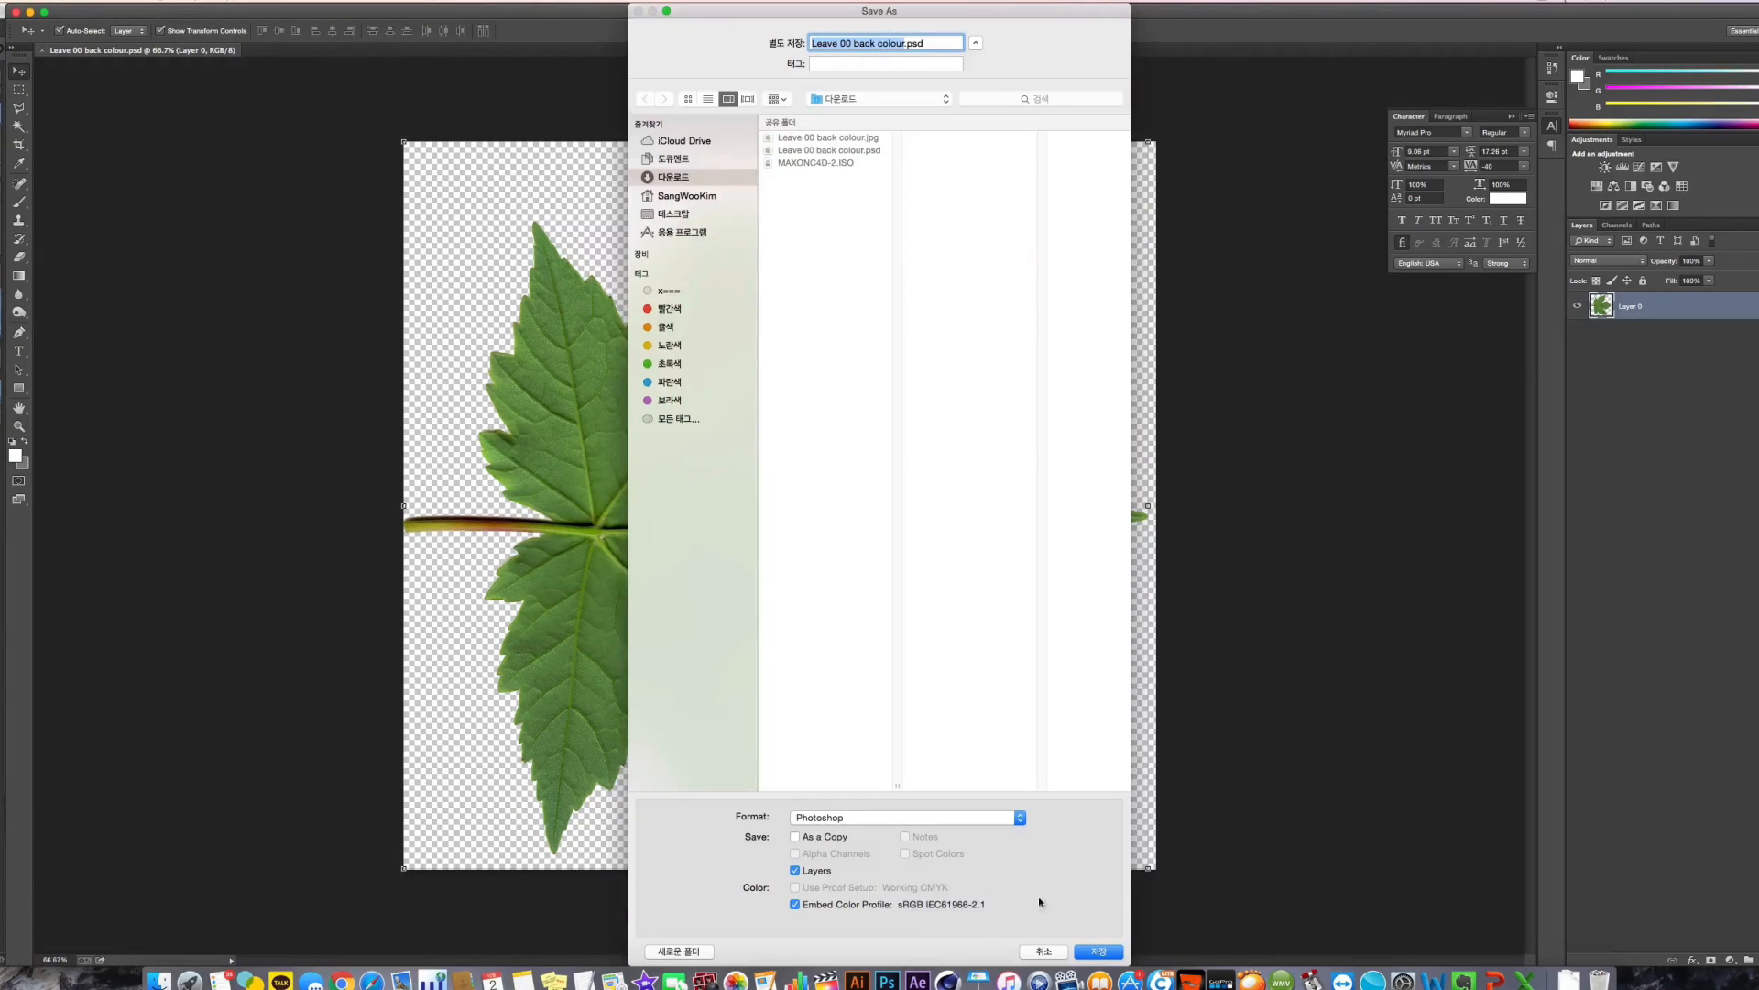
click(1047, 948)
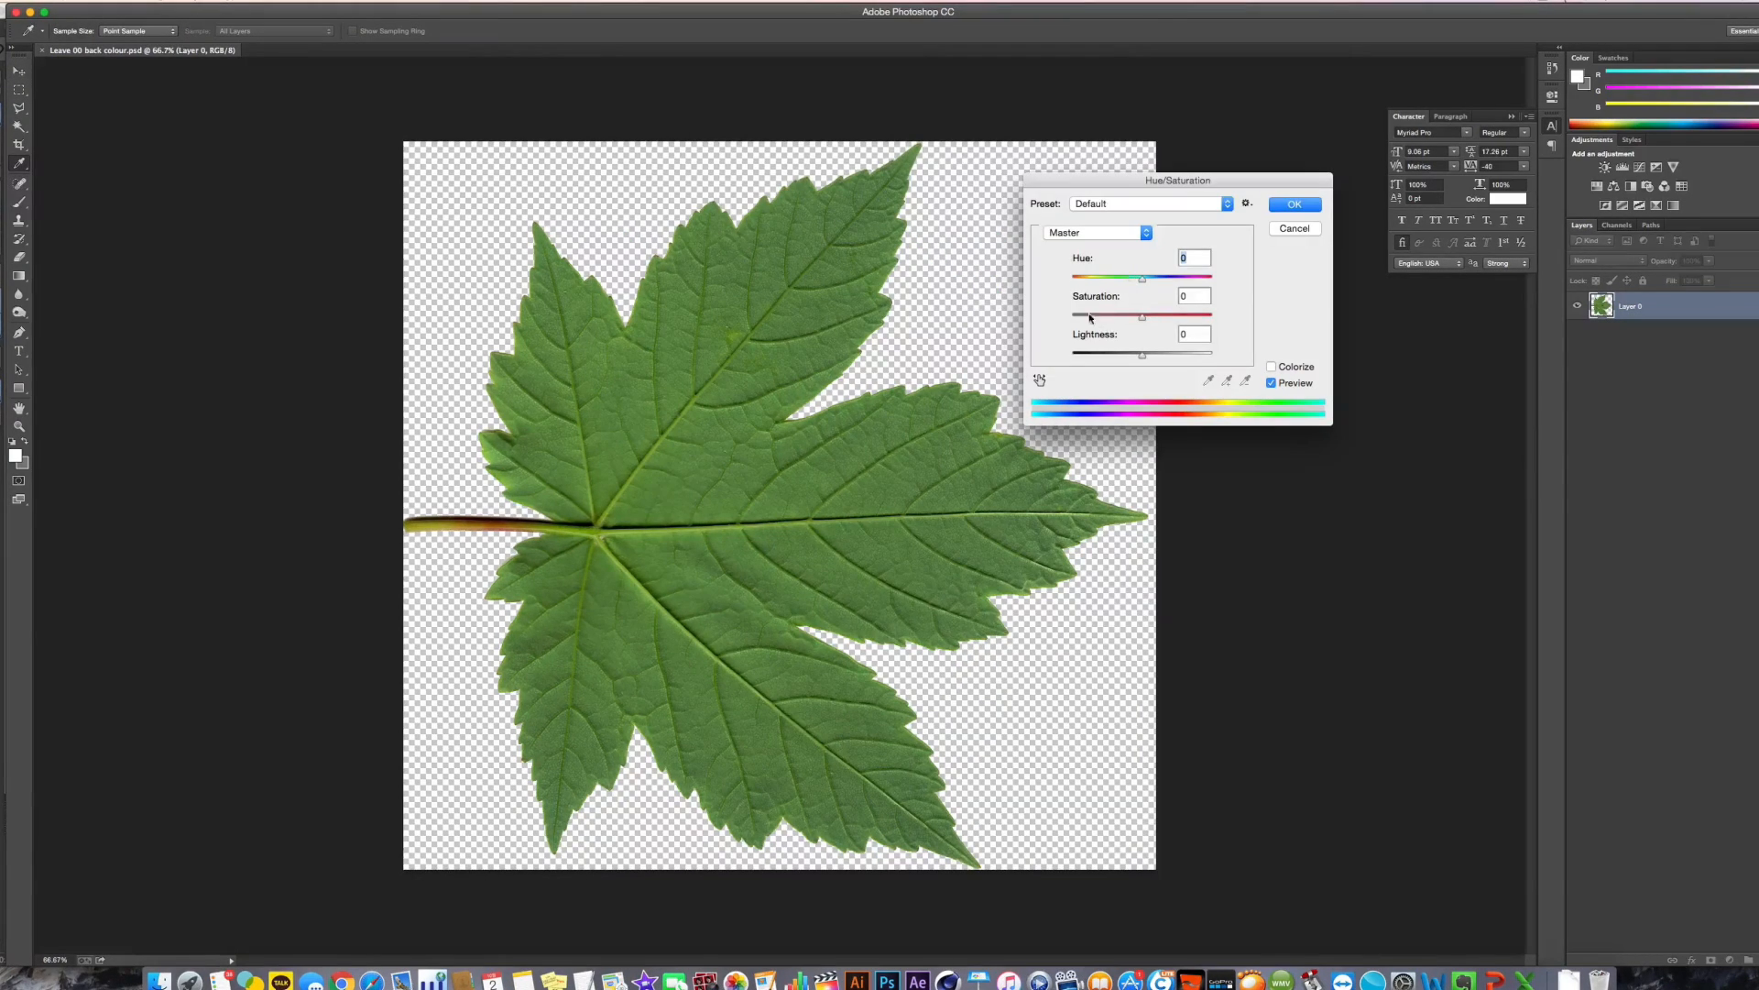
Fully desaturate the leaf layer with Hue/Saturation and set its Levels input black point to 37 and white point to 109
drag(1090, 318, 1056, 328)
key(Return)
key(ctrl+l)
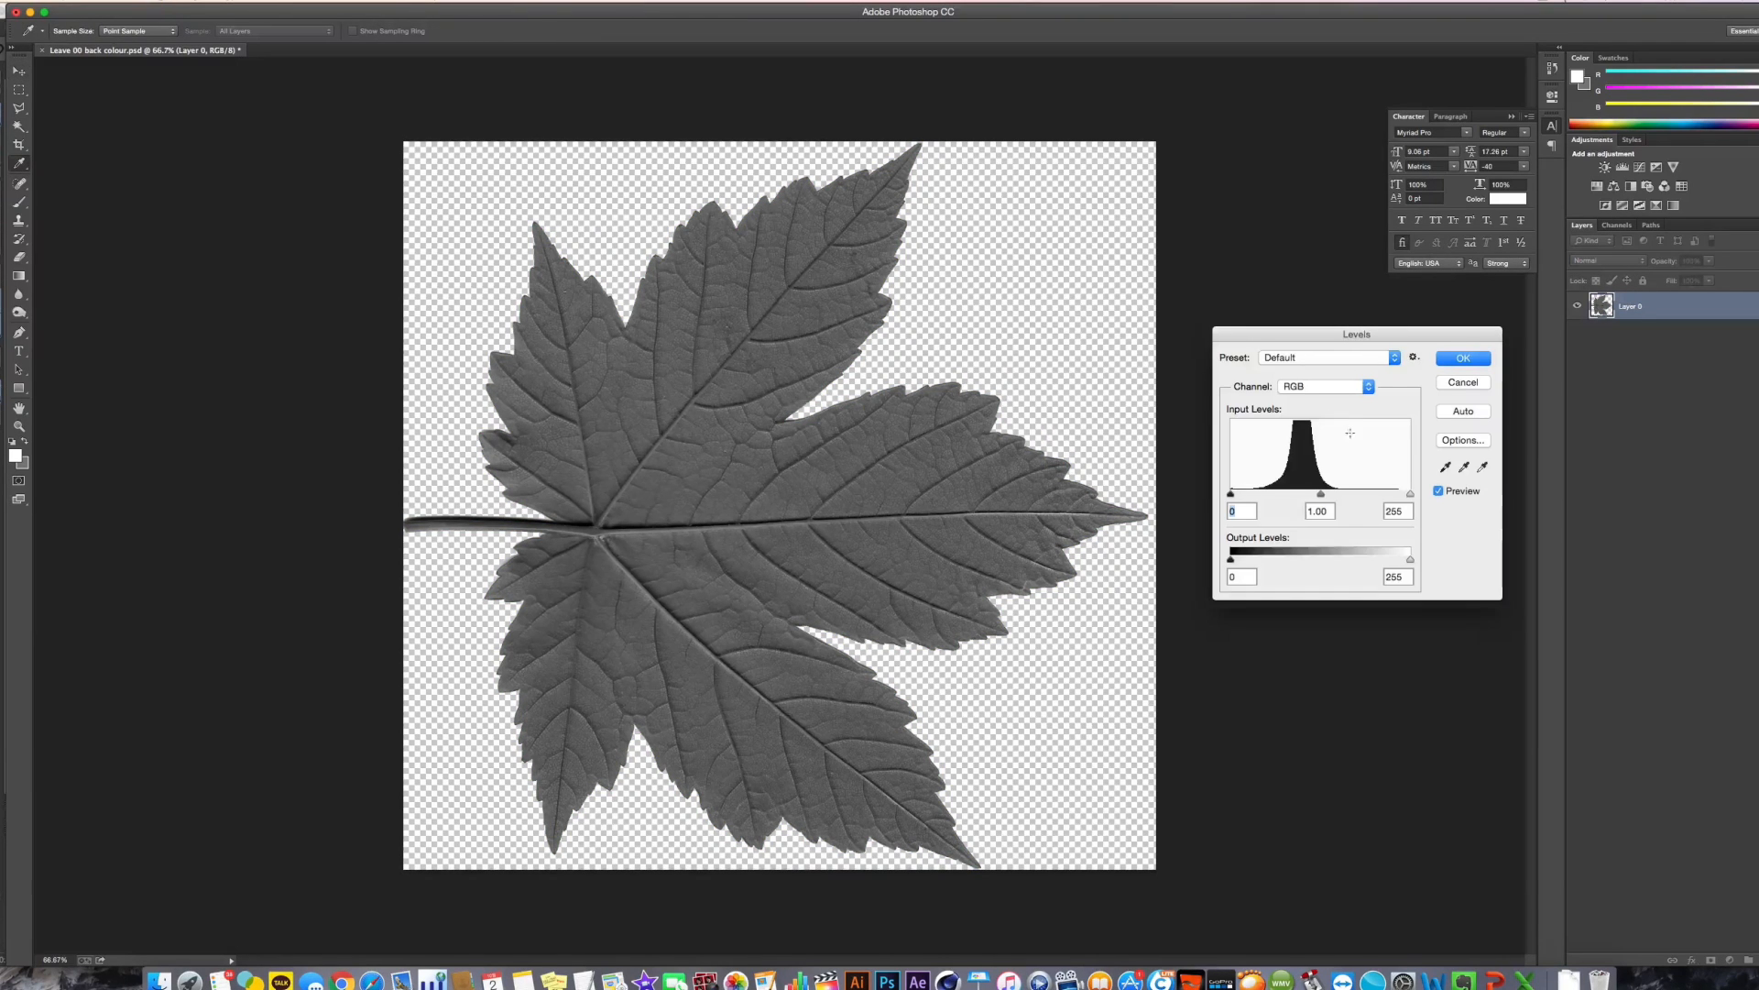
drag(1410, 493, 1304, 501)
drag(1231, 494, 1256, 496)
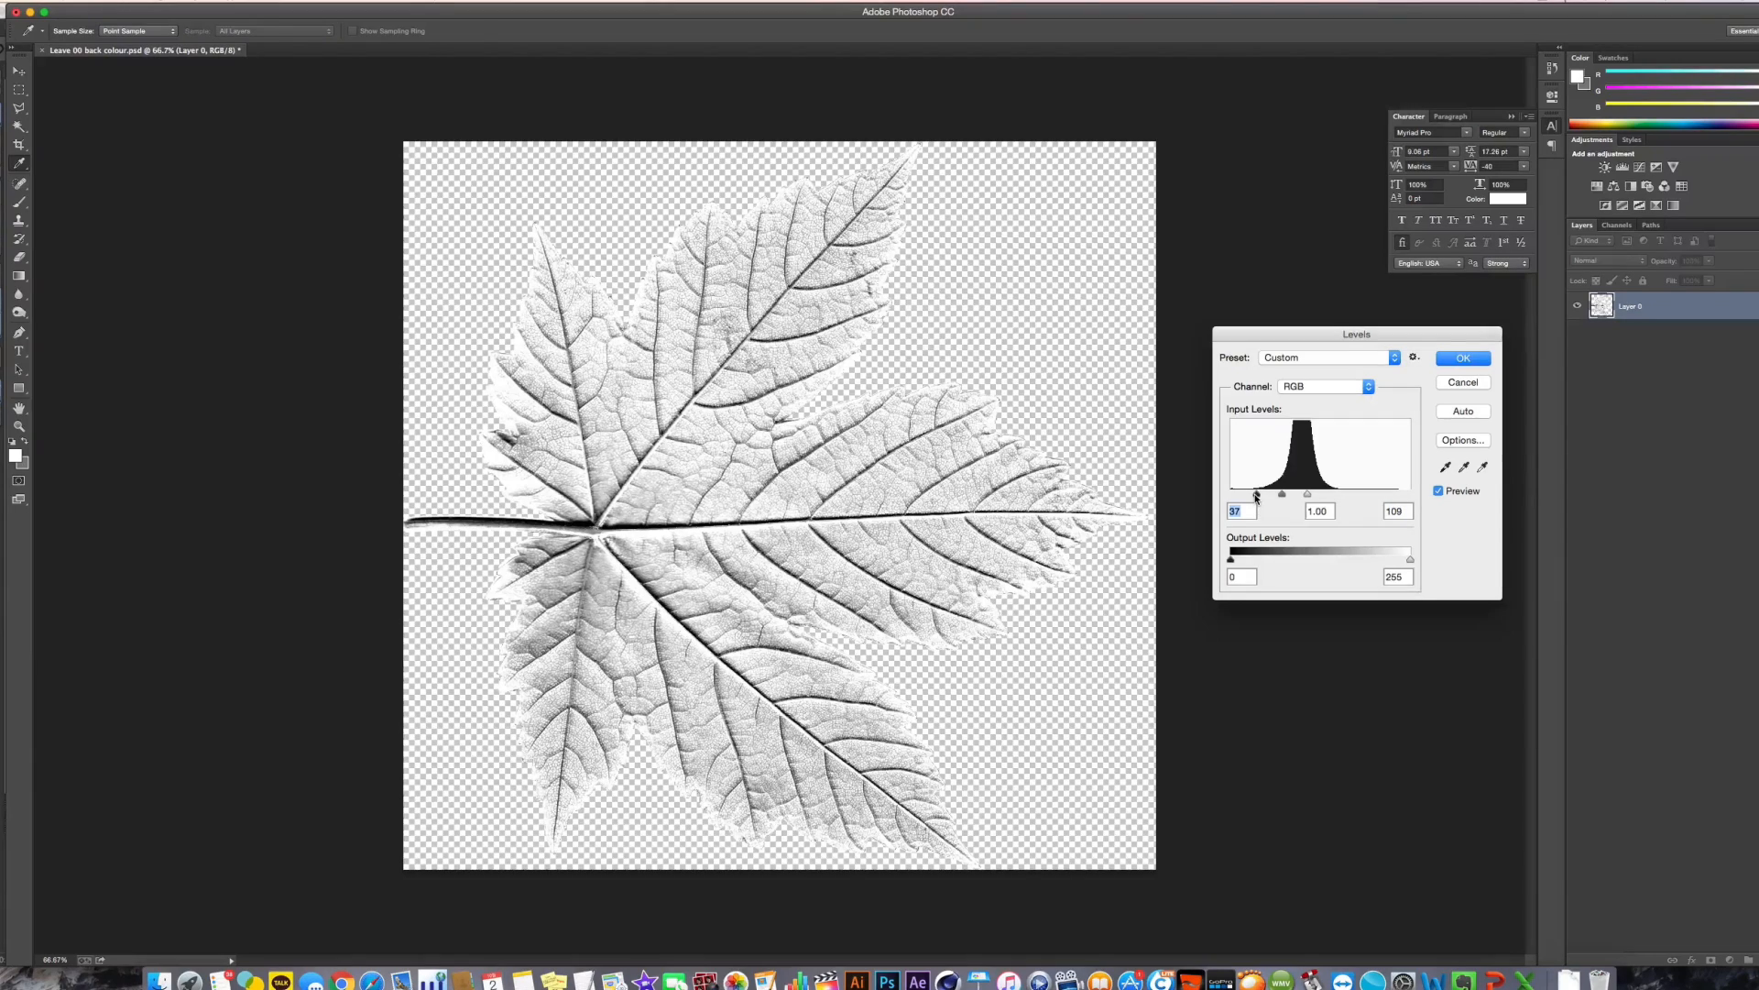
key(Return)
Save the edited leaf image in Photoshop format in the Downloads folder using Save As, and close the document
key(v)
key(super+shift+s)
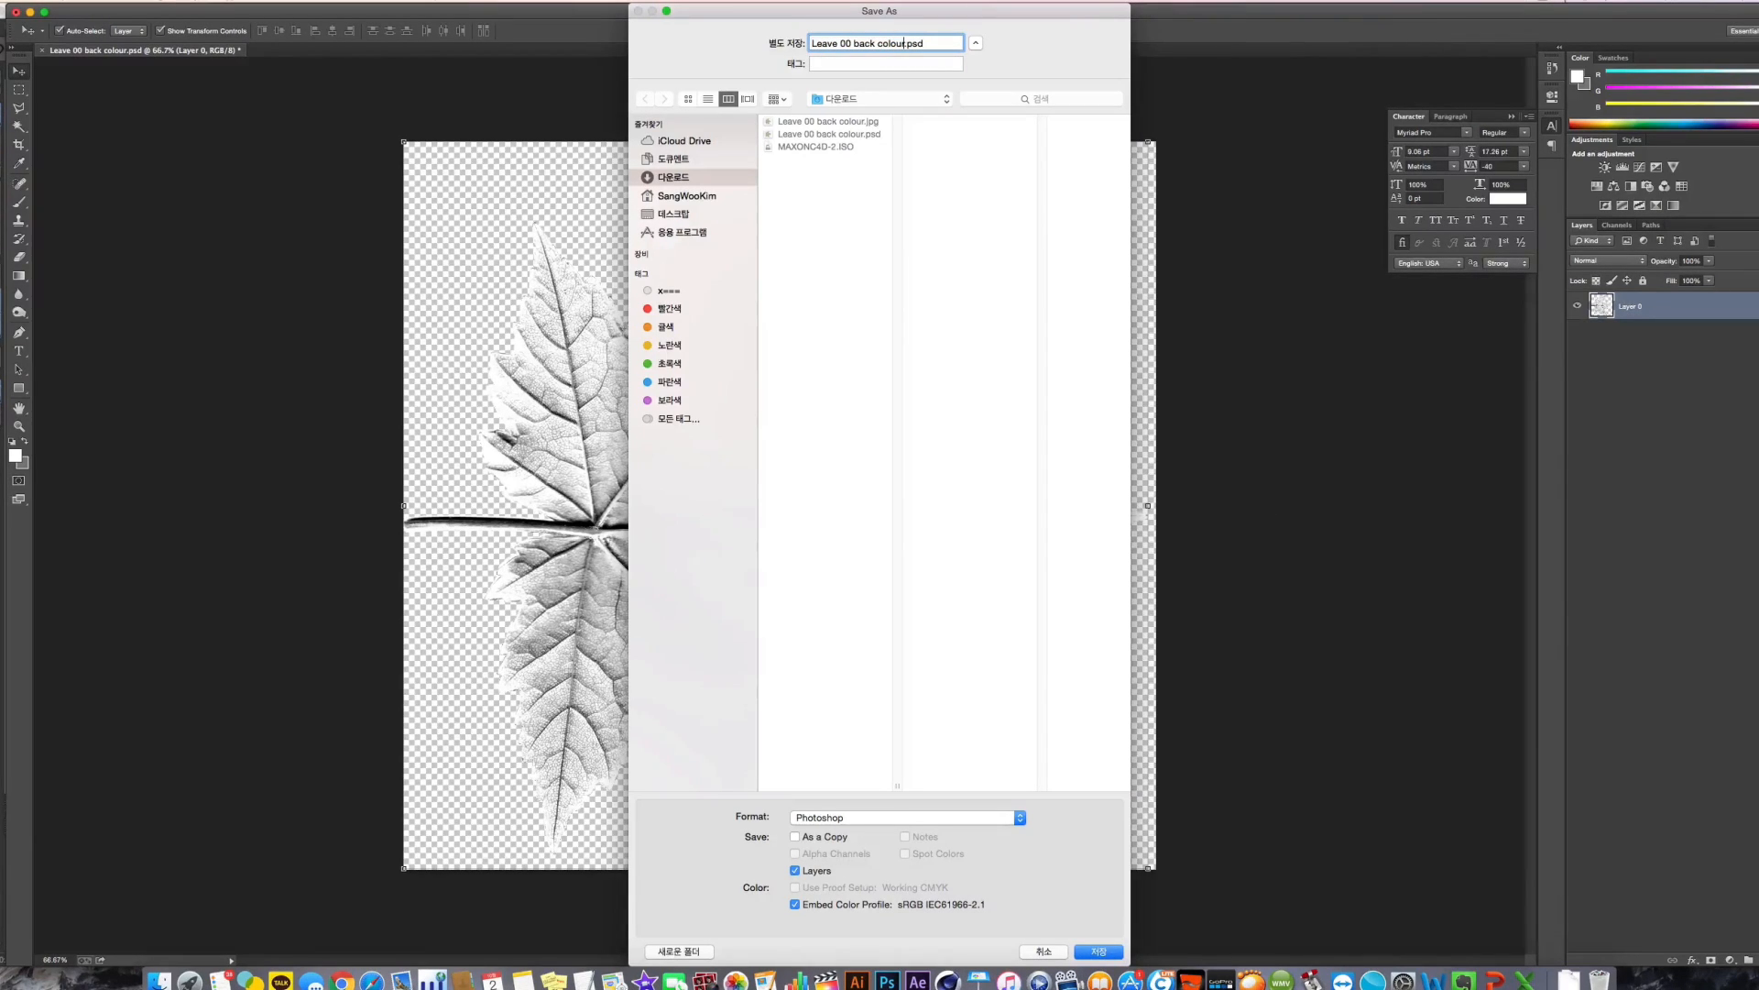
key(Return)
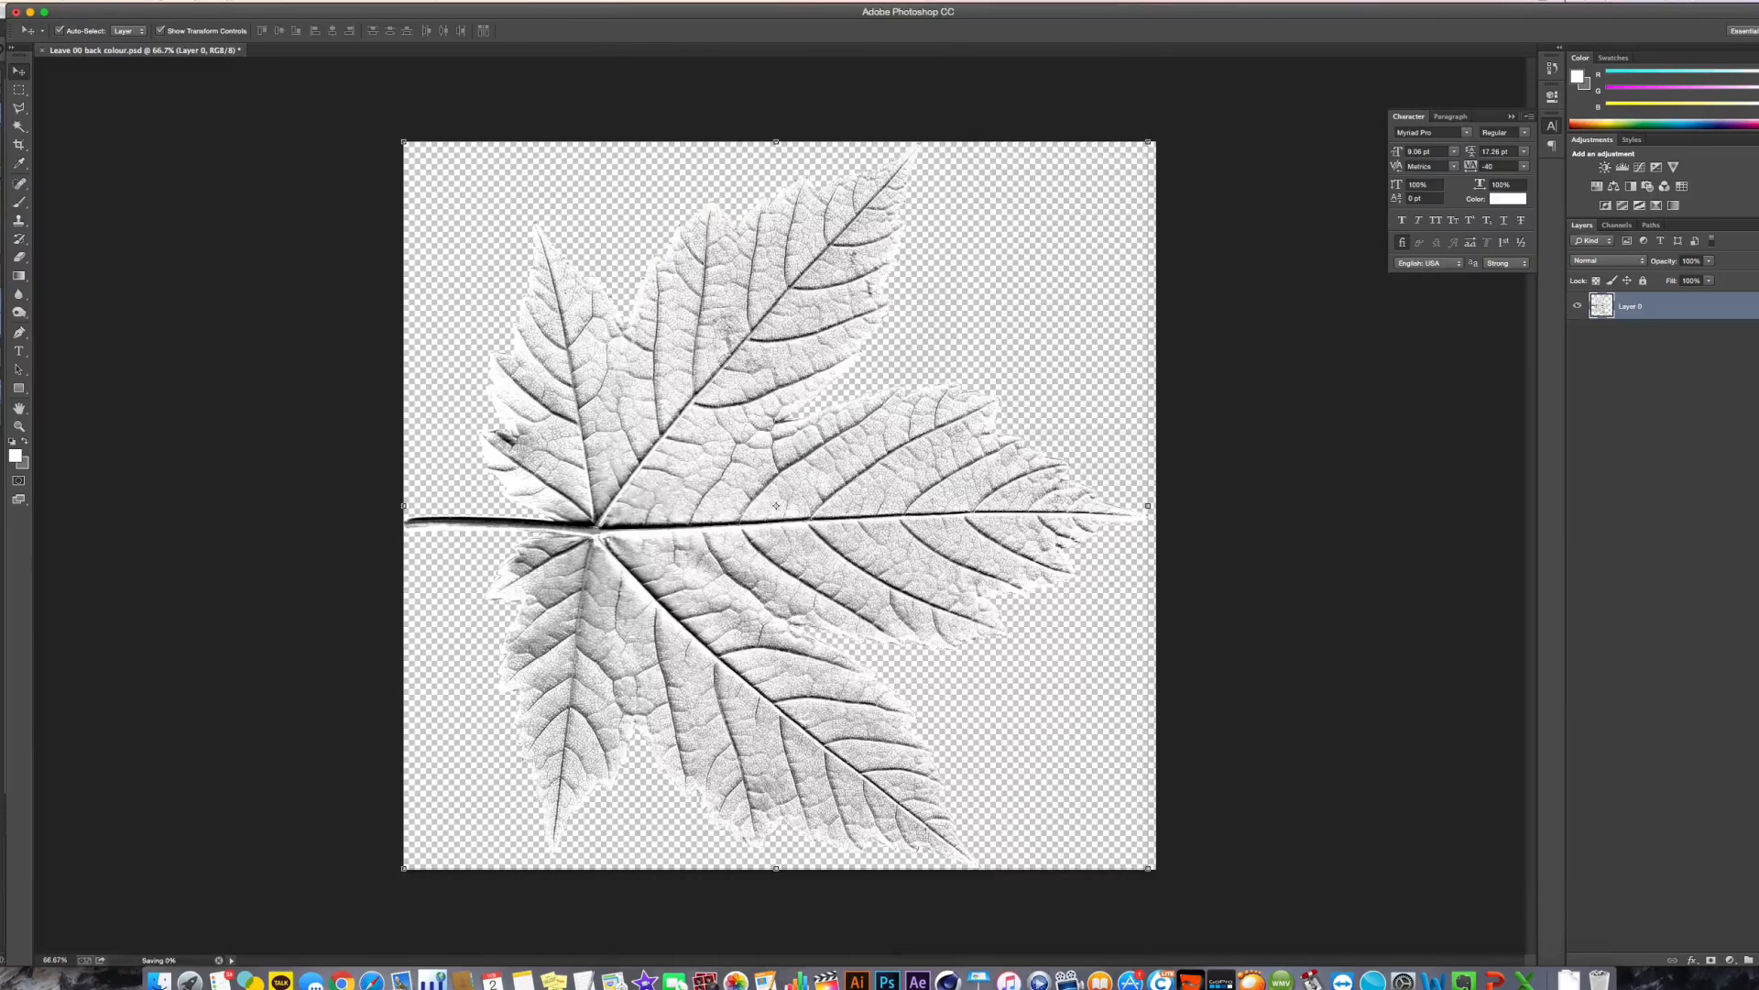
key(super+w)
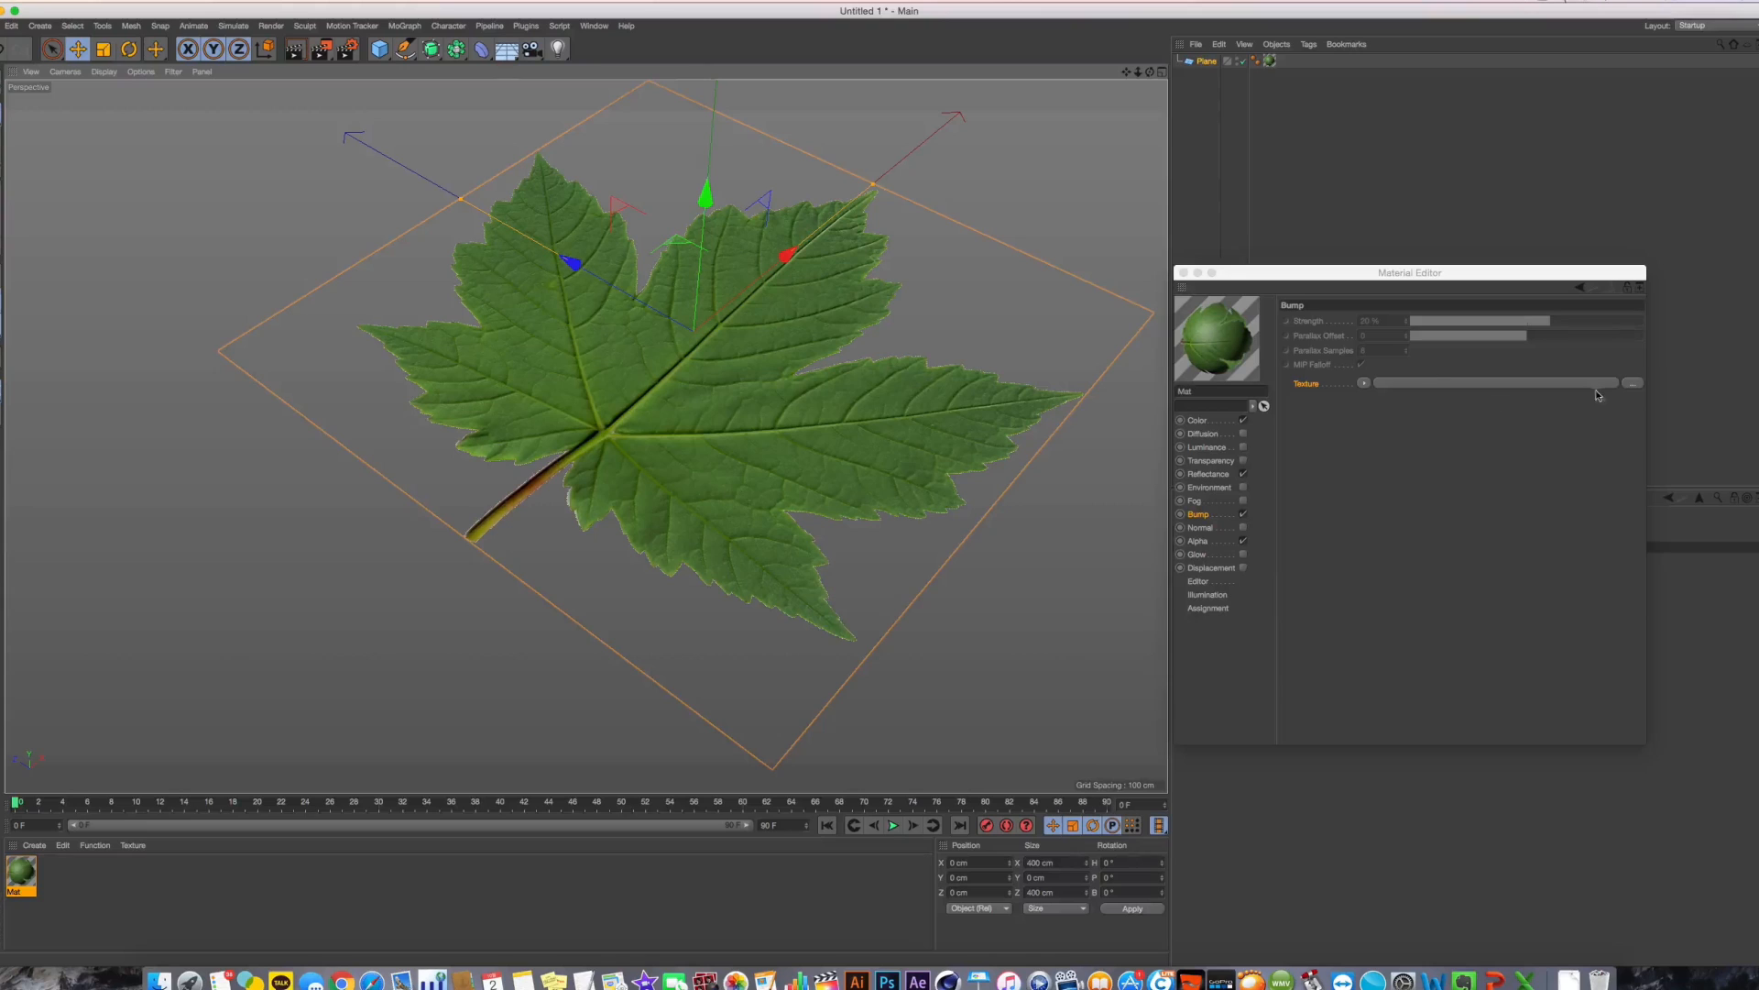
Load Leave 00 back colour_bump.psd as the Bump channel's texture and render the view
click(1633, 383)
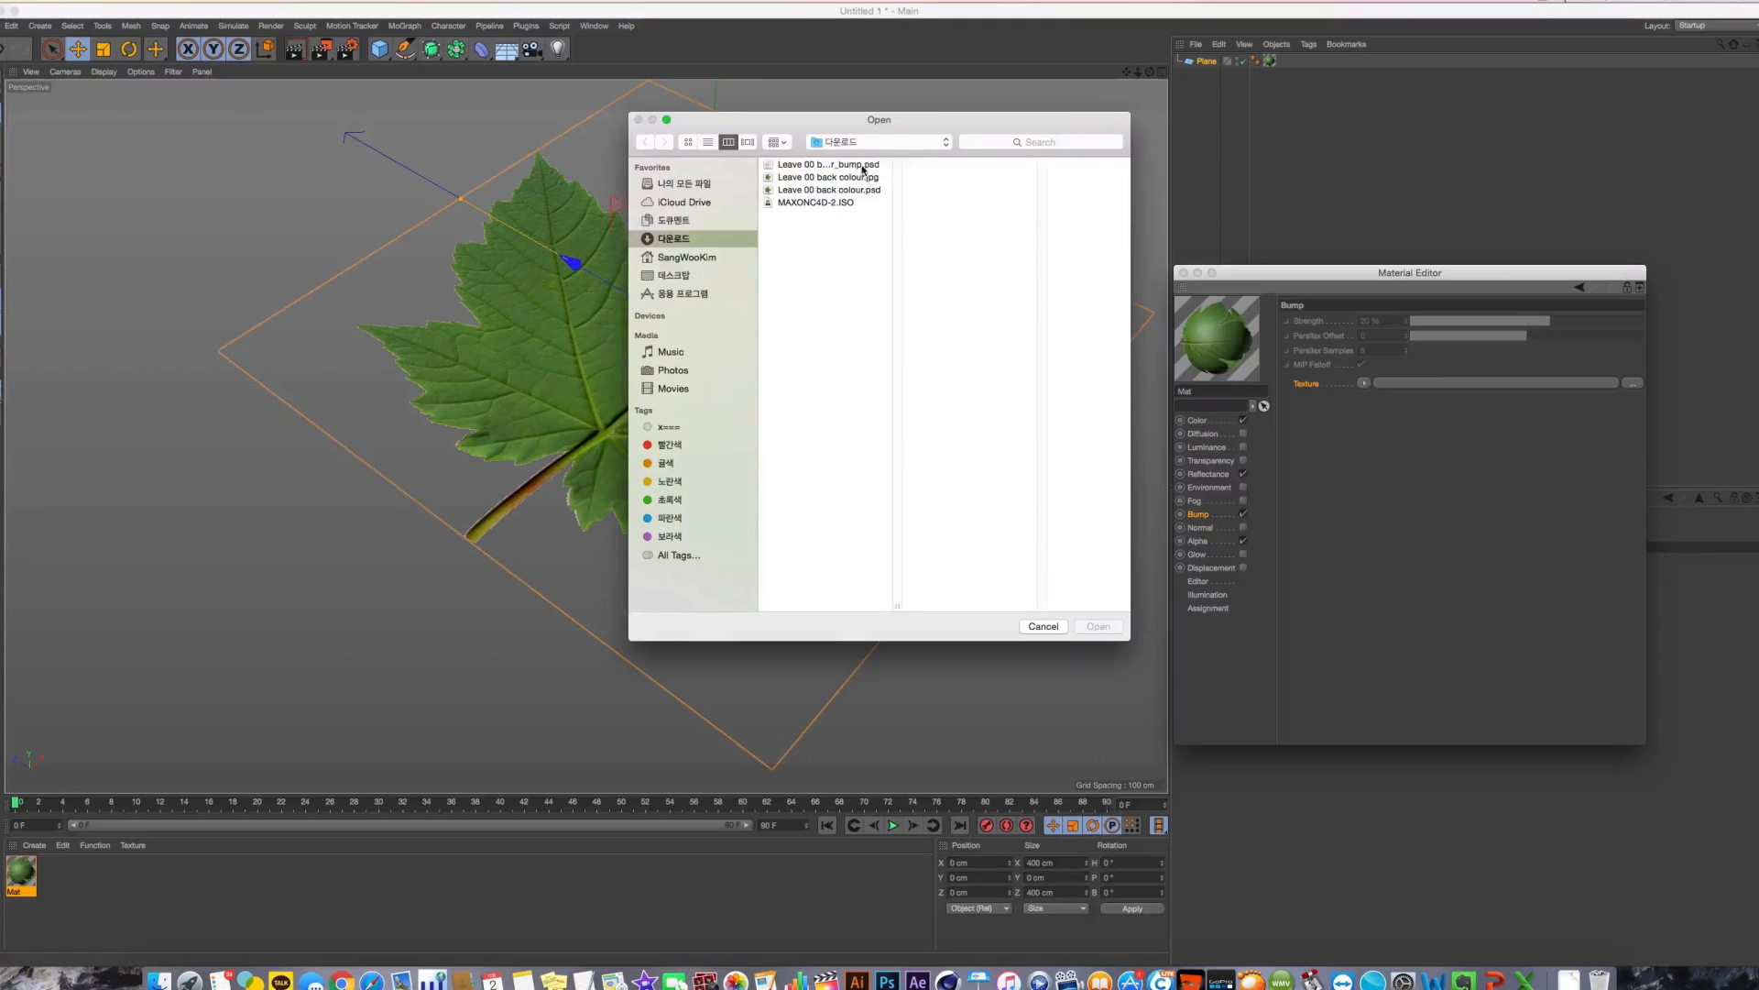
double_click(829, 165)
key(Return)
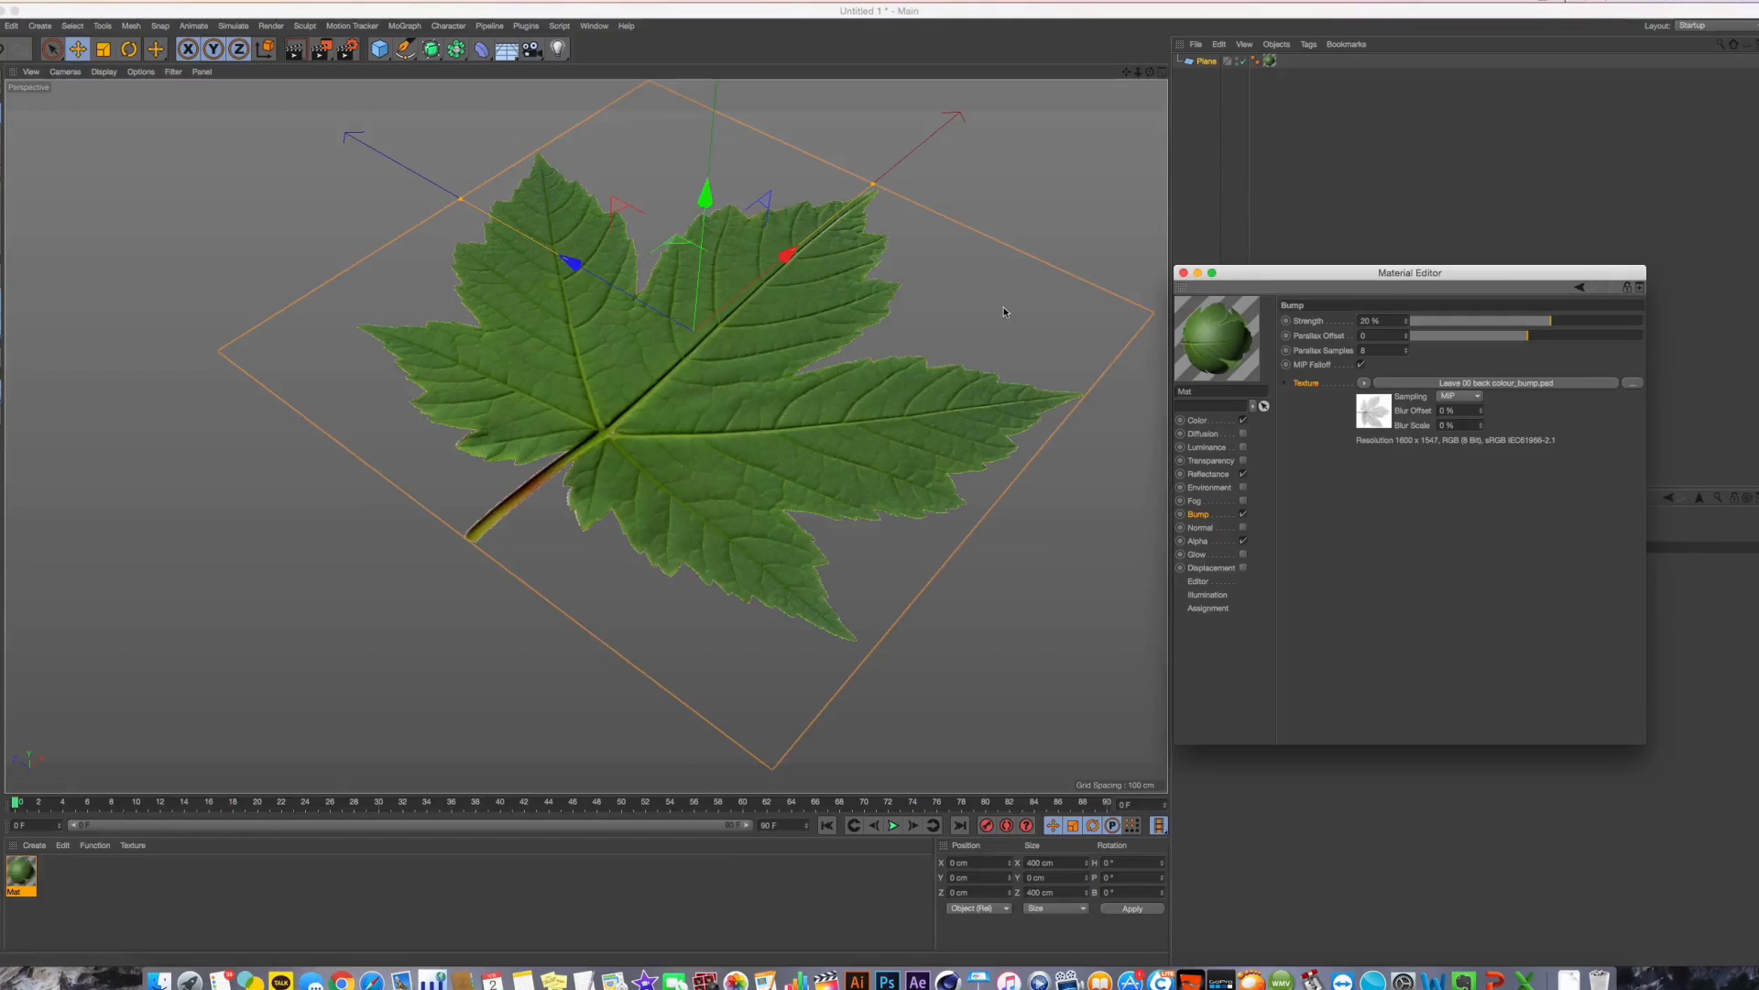
click(861, 341)
key(super+r)
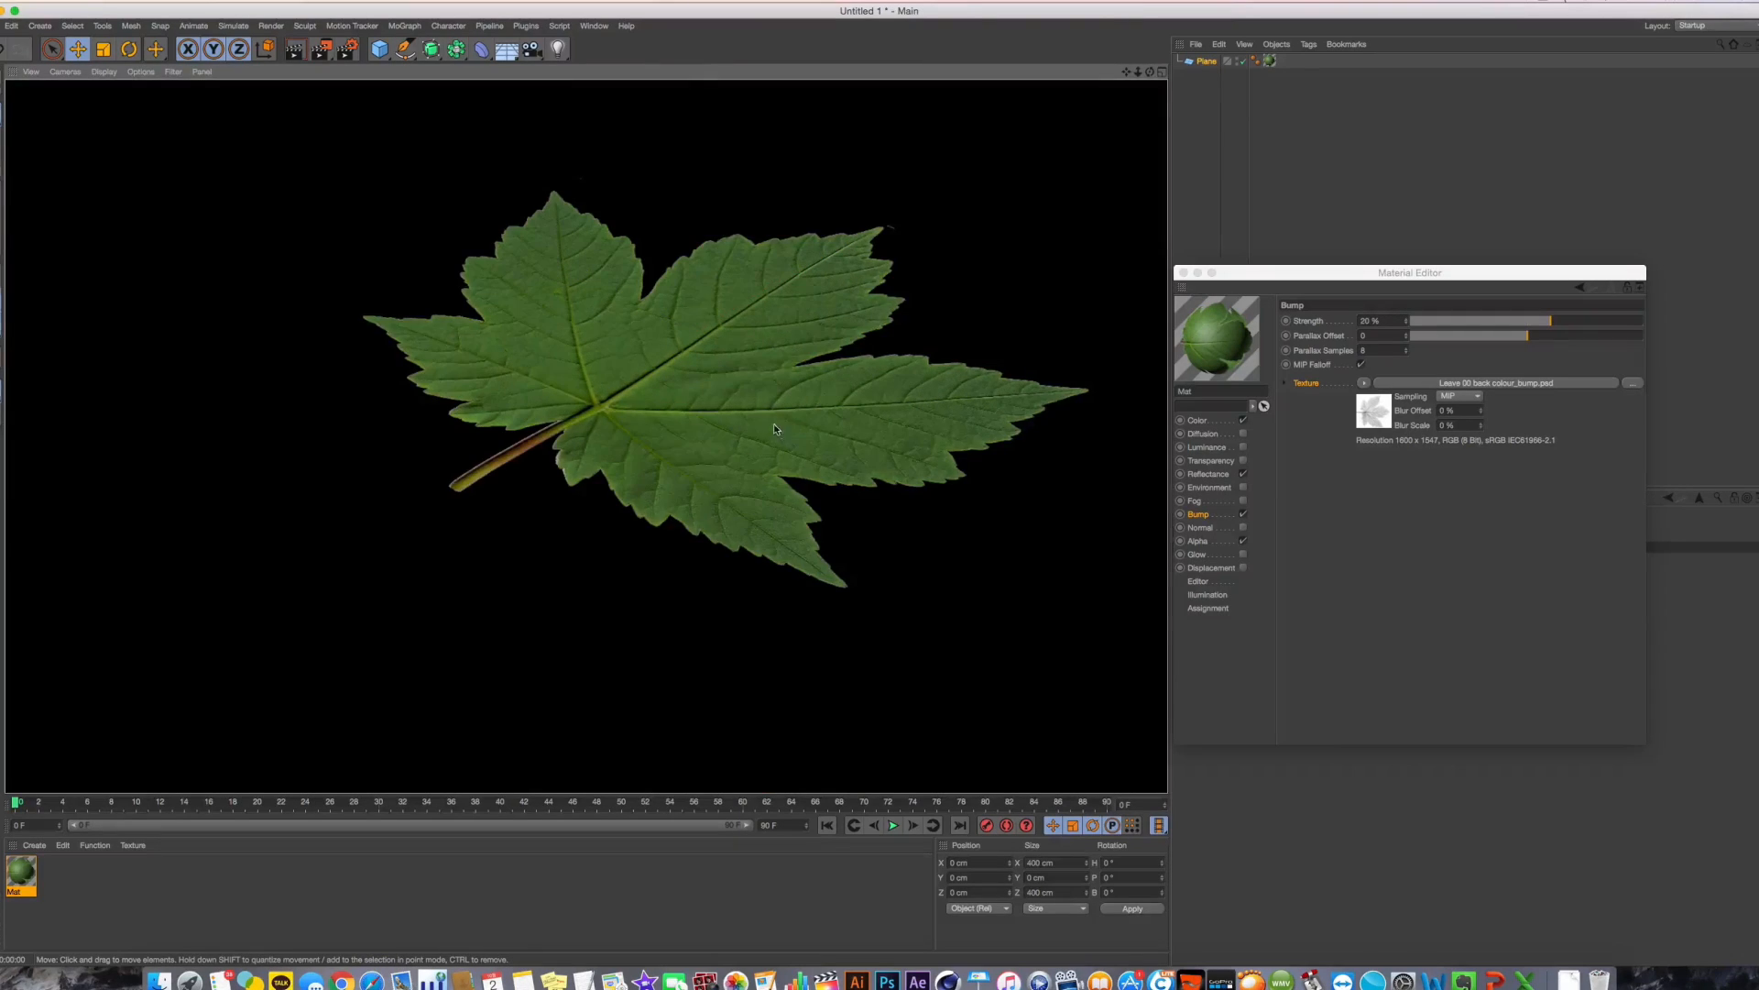
Set the leaf material's Bump strength to 61% and render a close-up of the leaf in the viewport
scroll(761, 417, up, 6)
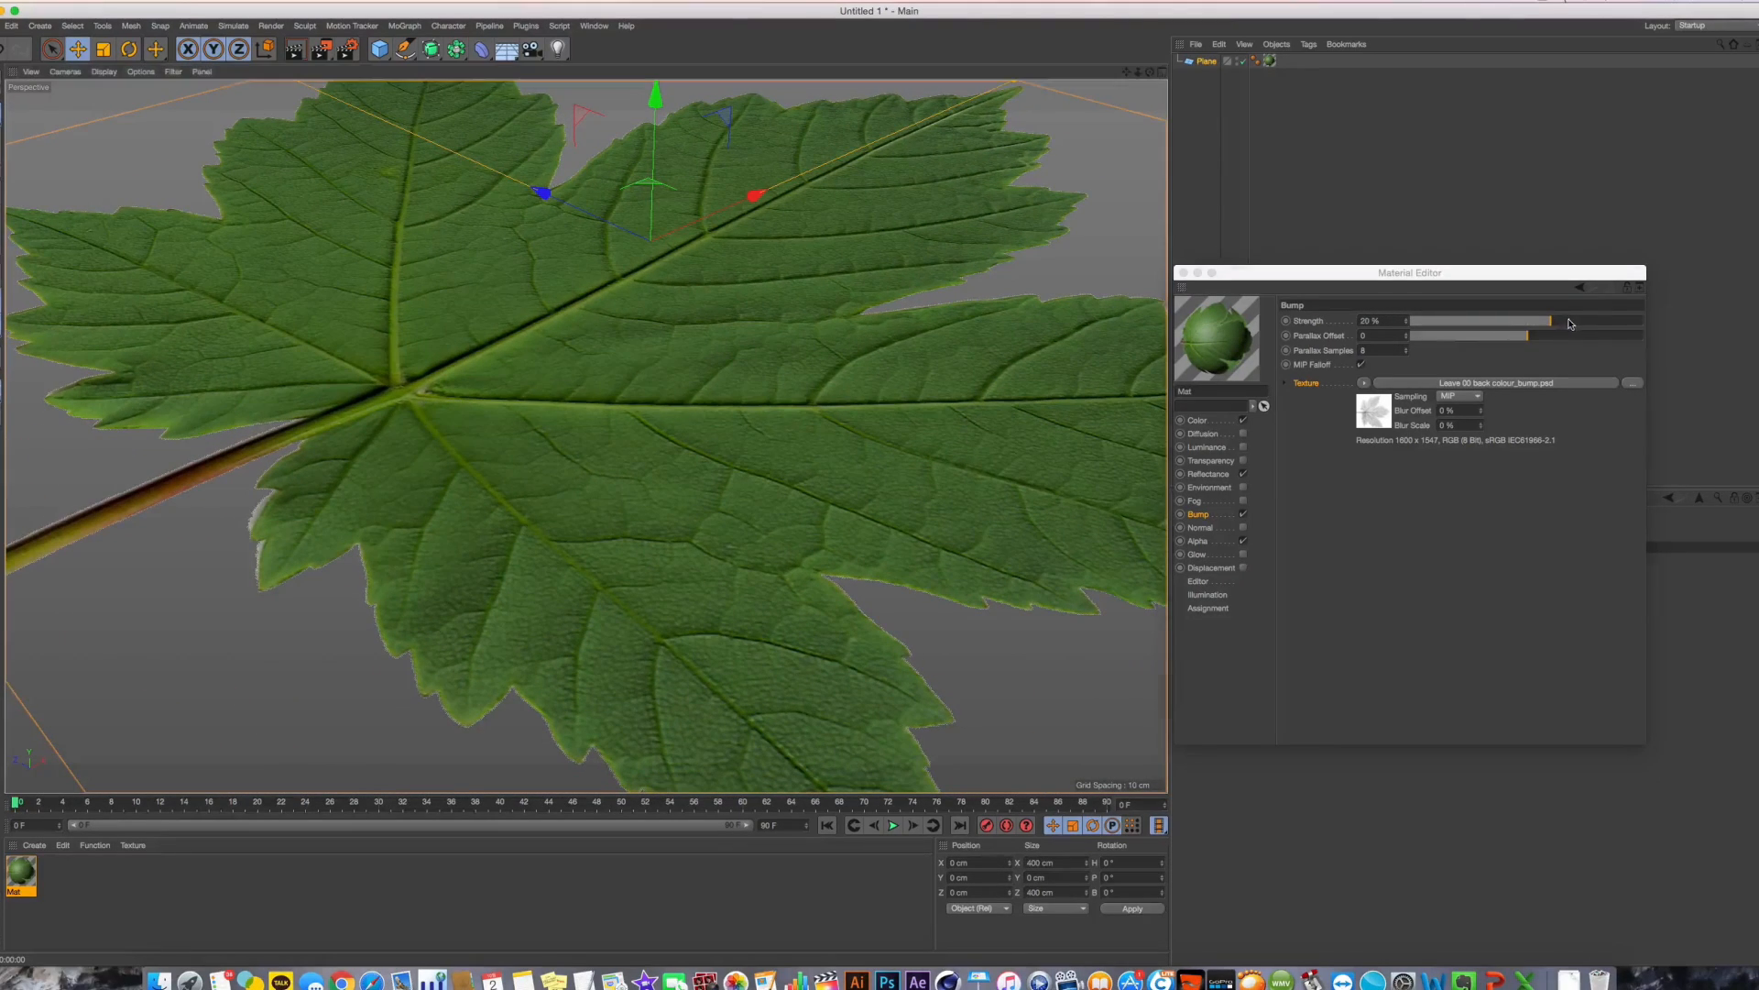
drag(1570, 324, 1599, 323)
key(super+r)
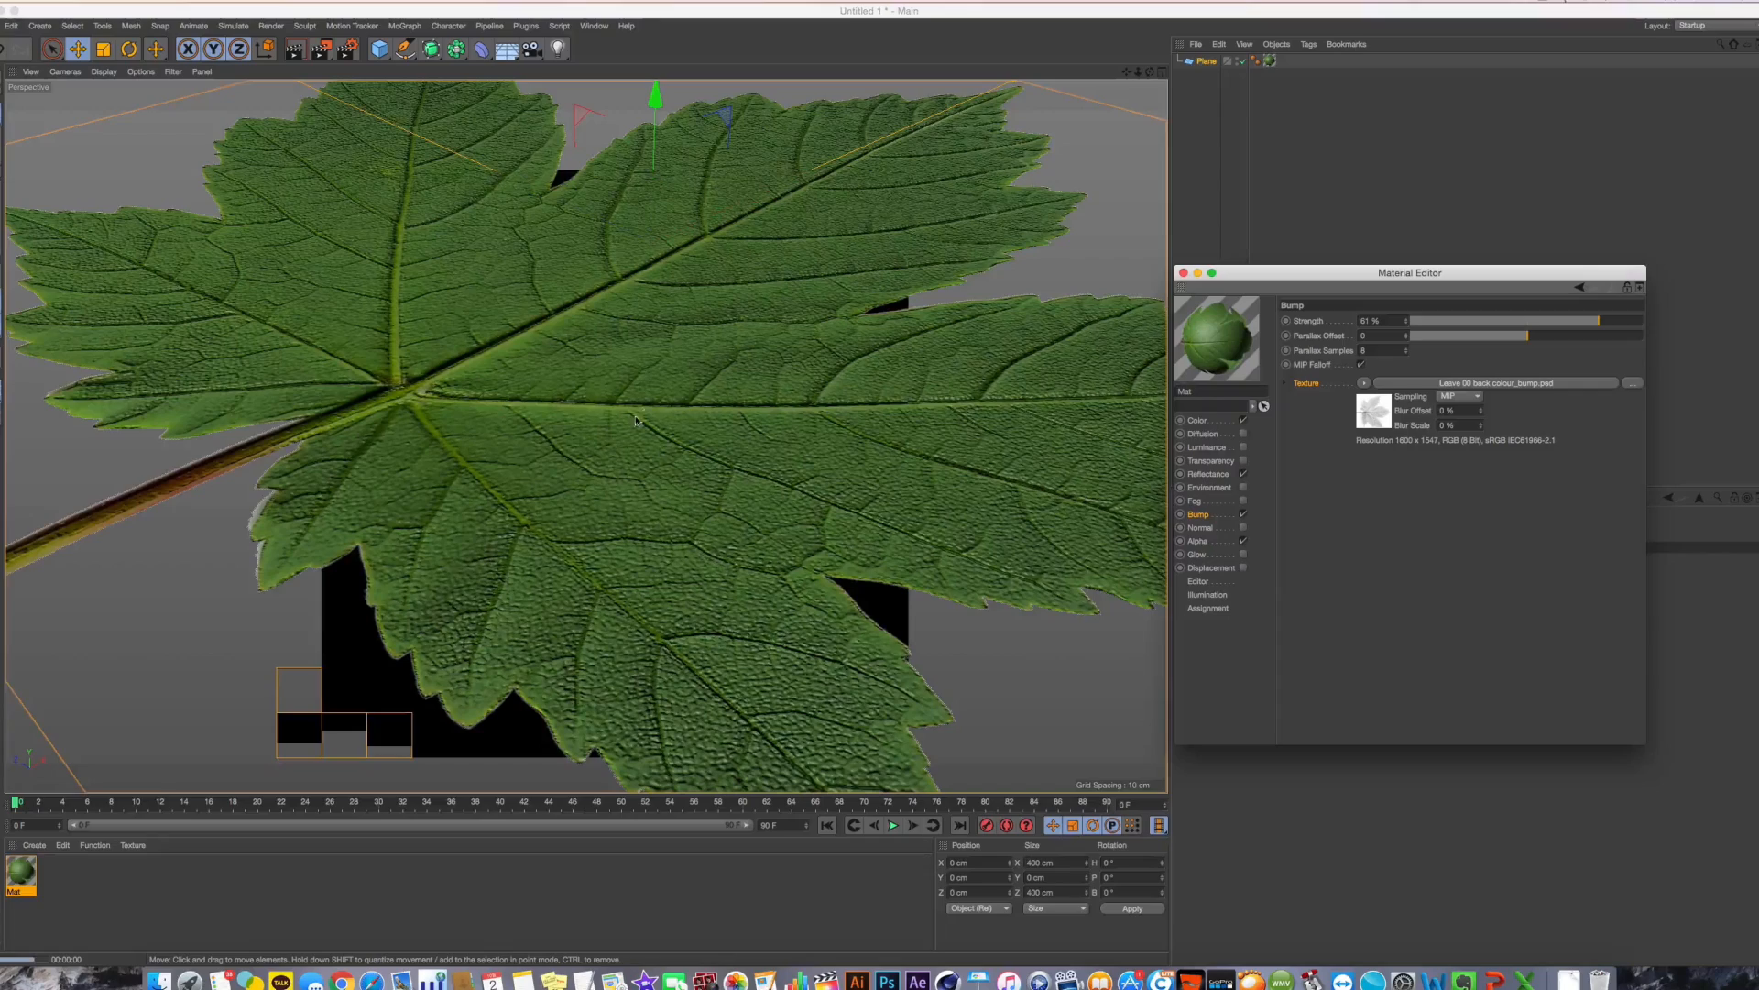
Render the leaf to the Picture Viewer, disable the Bump channel, and render it again for comparison
key(shift+r)
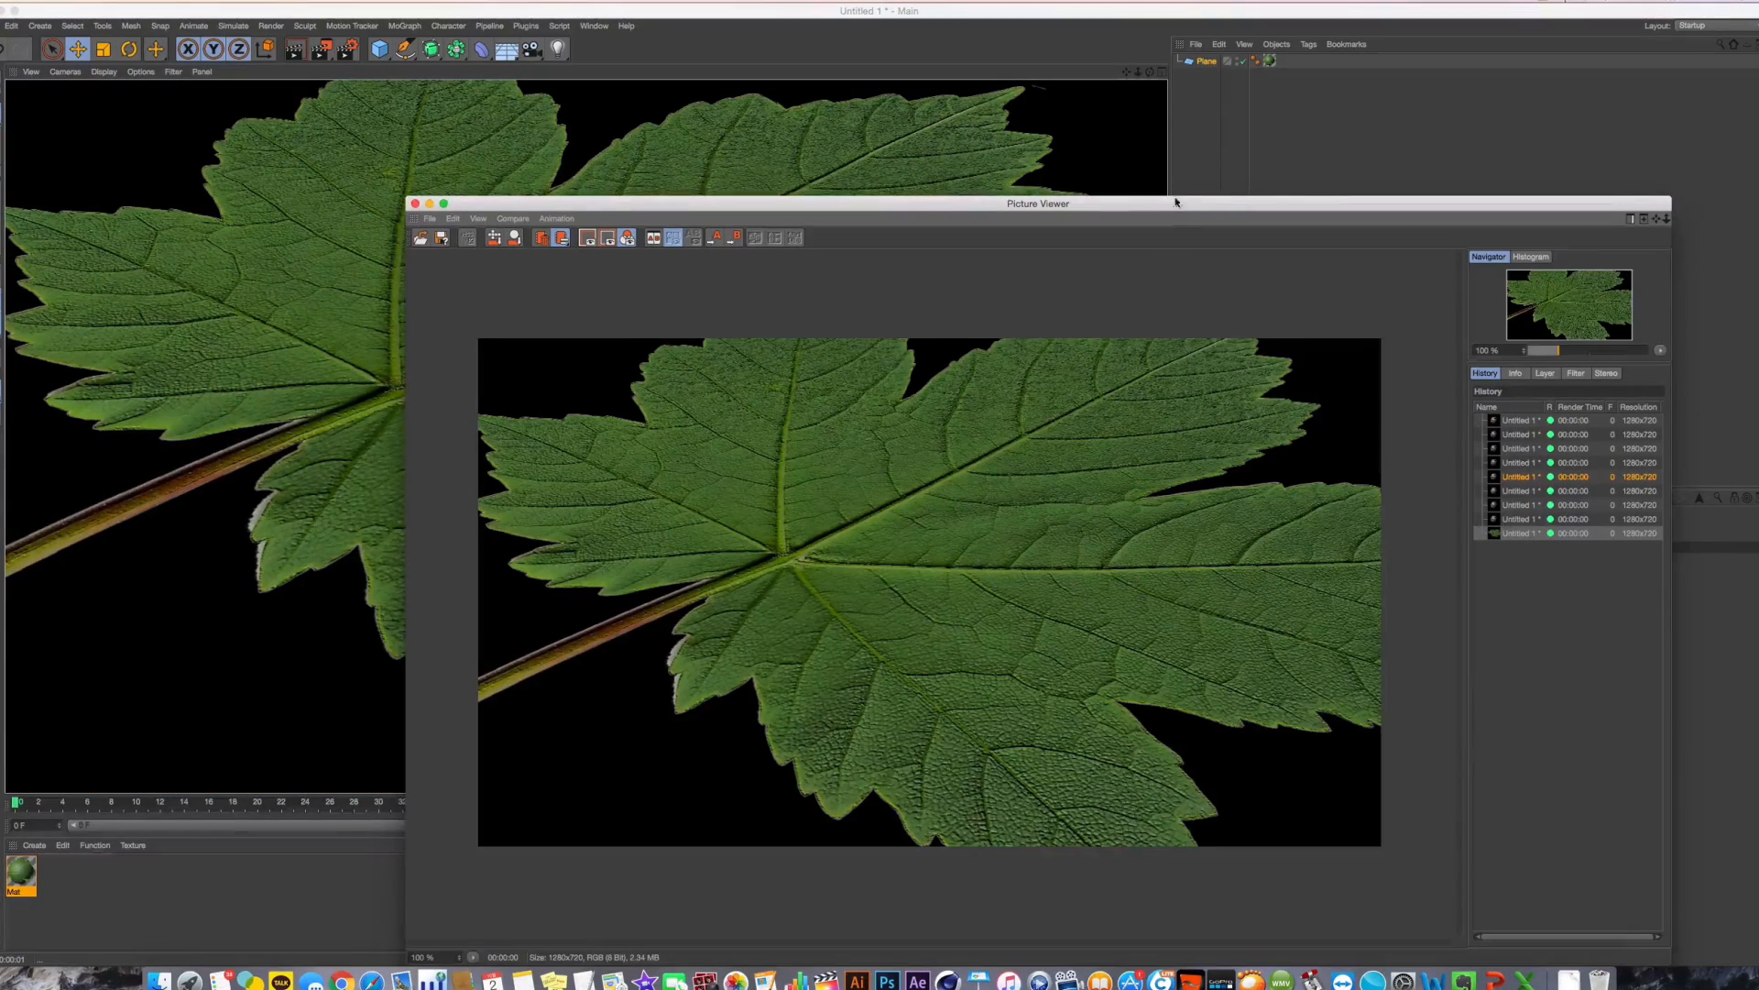
drag(1176, 202, 677, 163)
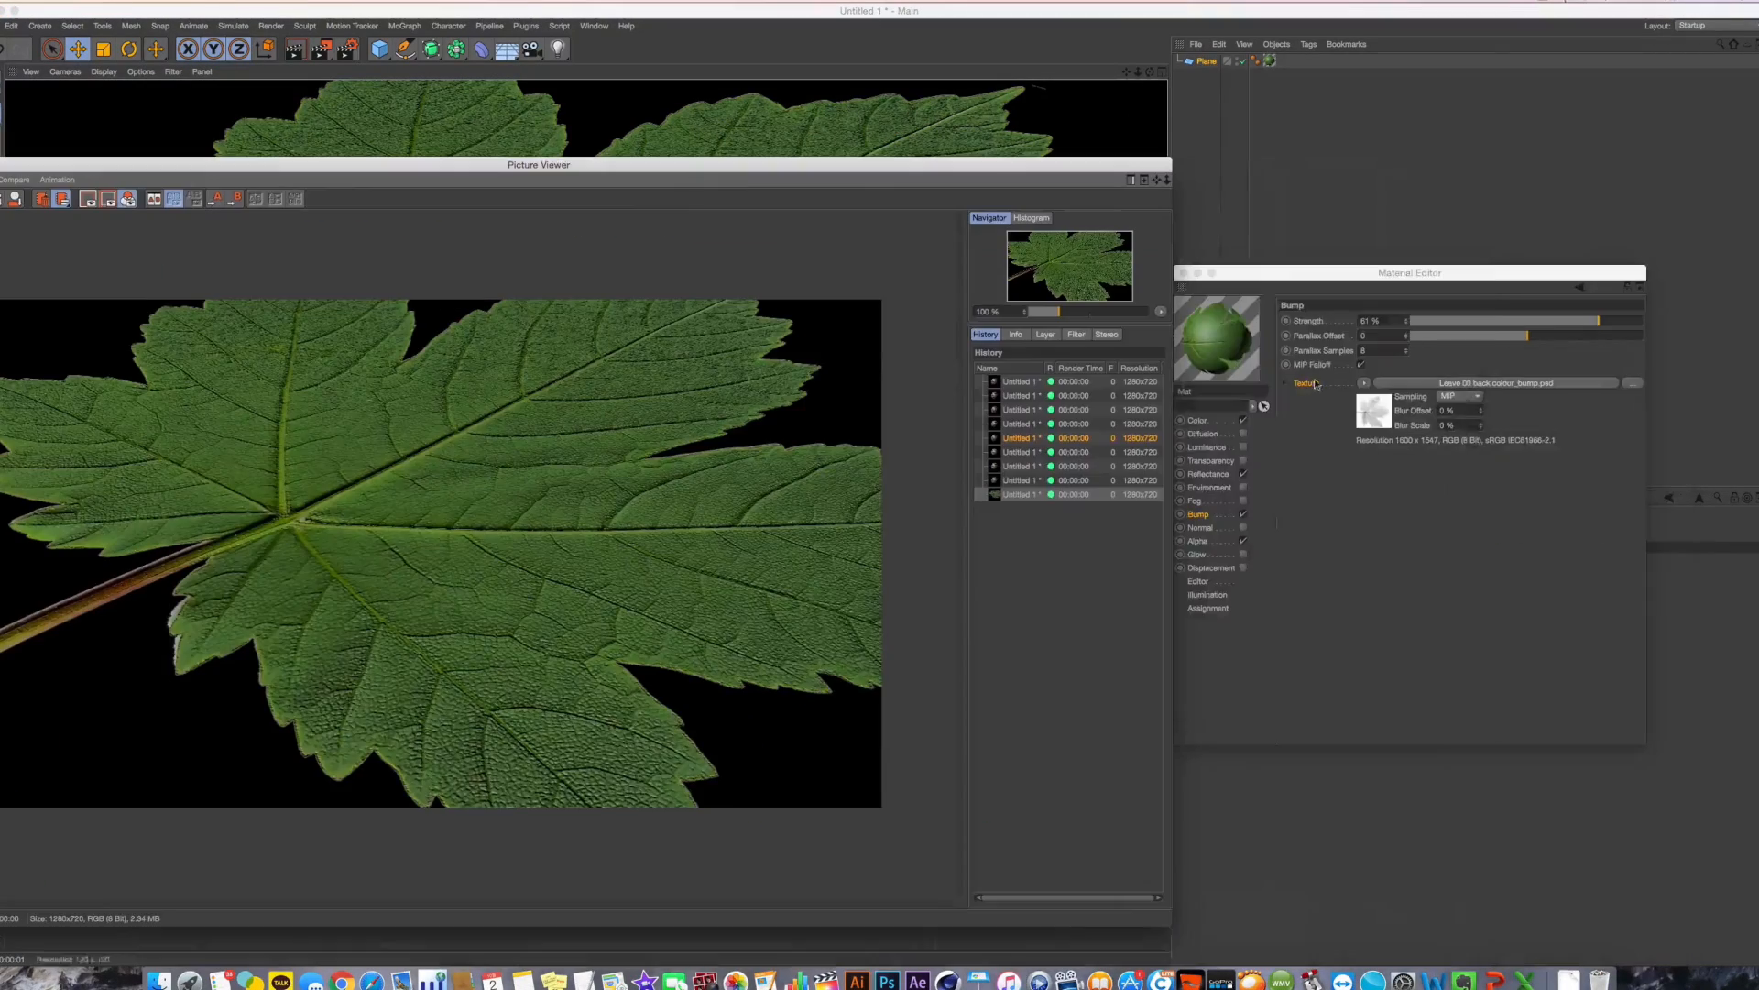
click(1243, 515)
key(shift+r)
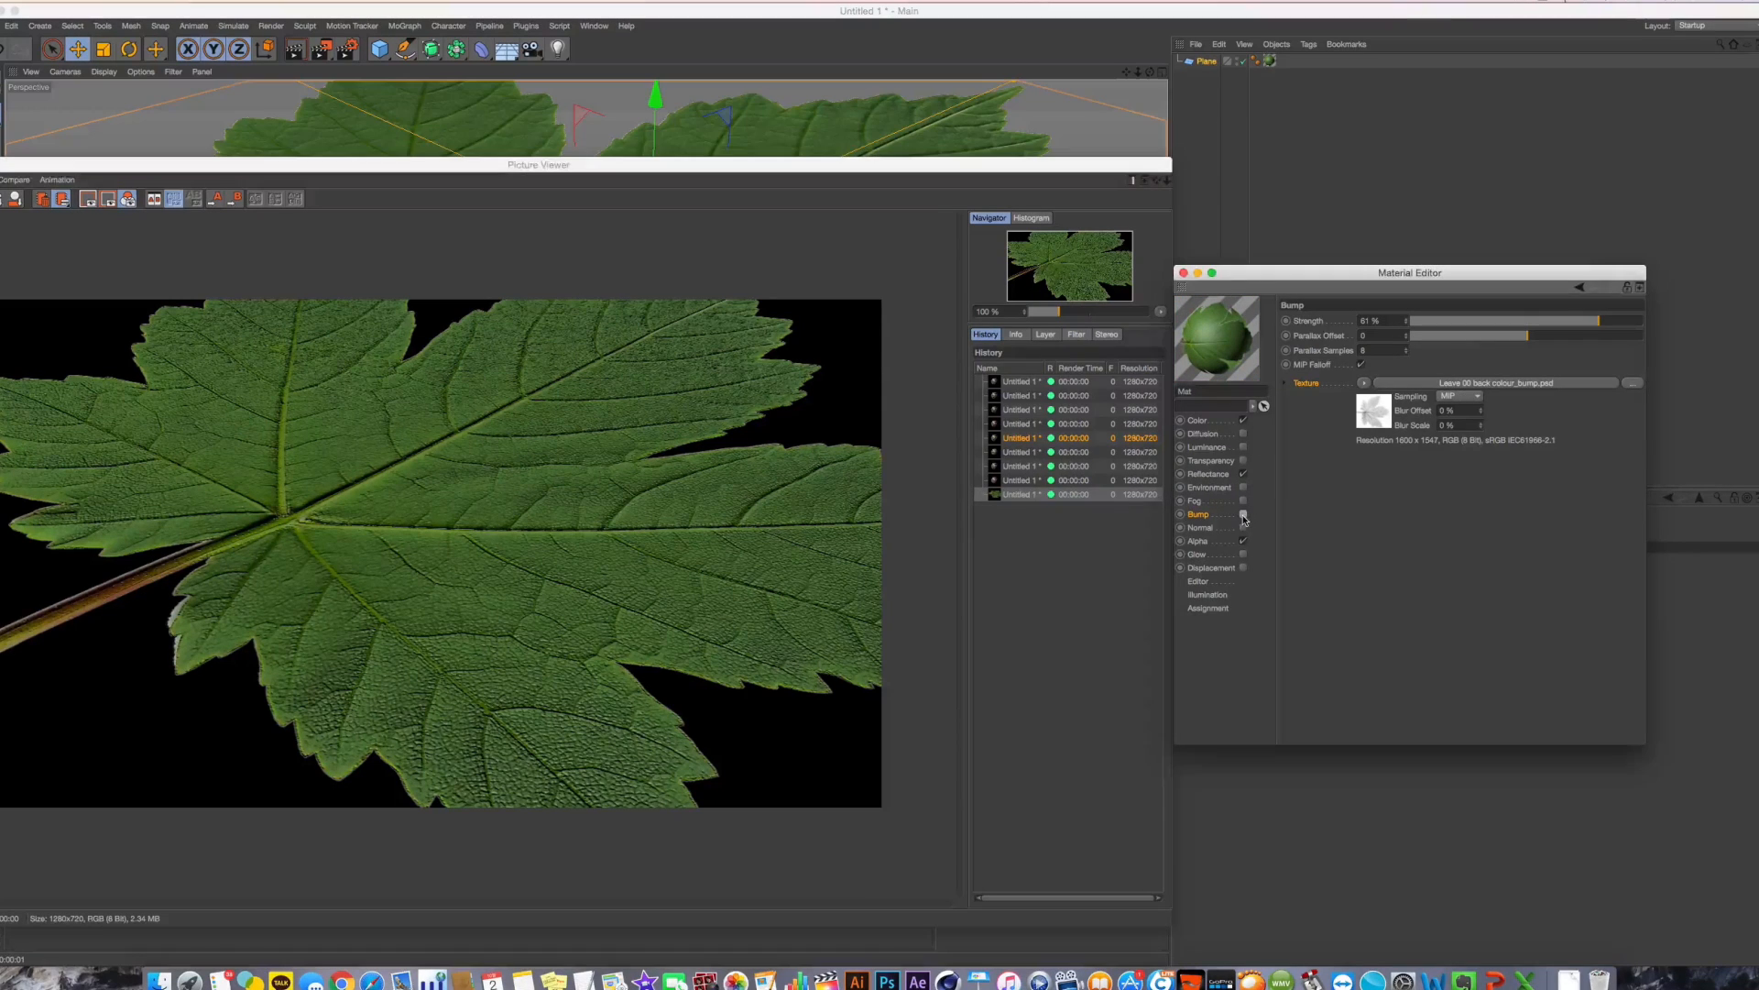
Compare the last two leaf renders in the Picture Viewer, with and without bump, examining the surface detail up close
key(Up)
key(Down)
key(Up)
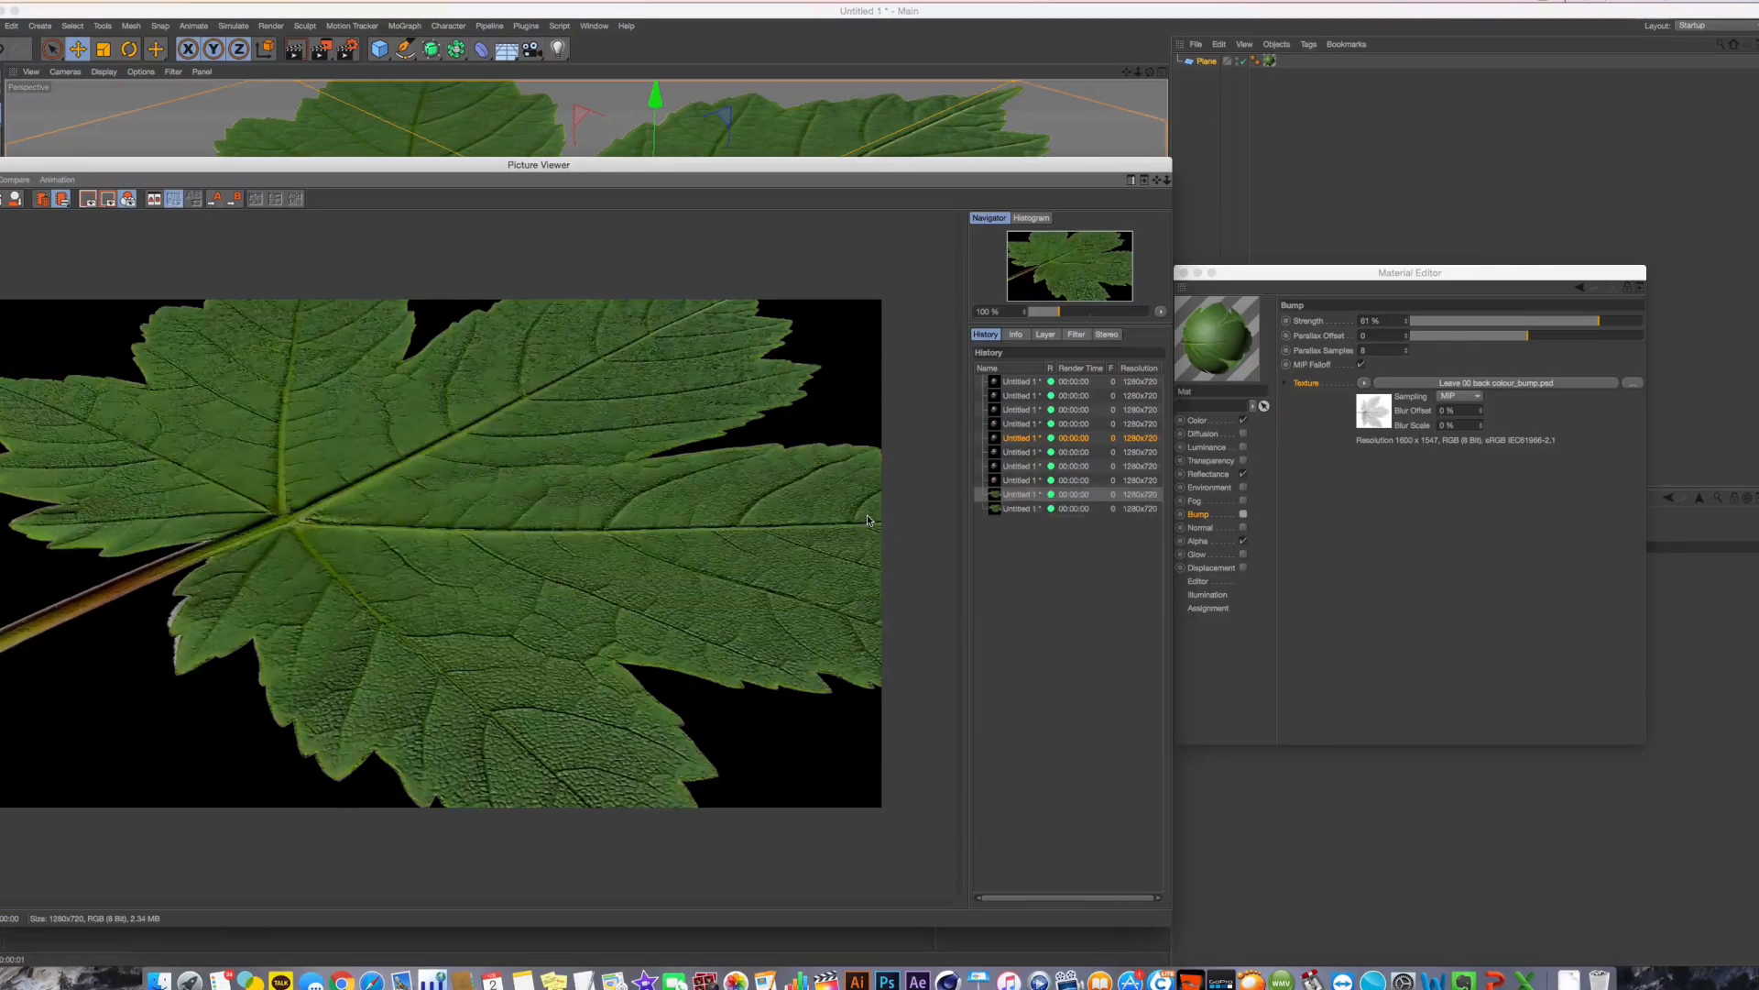
key(Down)
key(Up)
key(Down)
key(Up)
key(Down)
key(Up)
scroll(442, 582, up, 8)
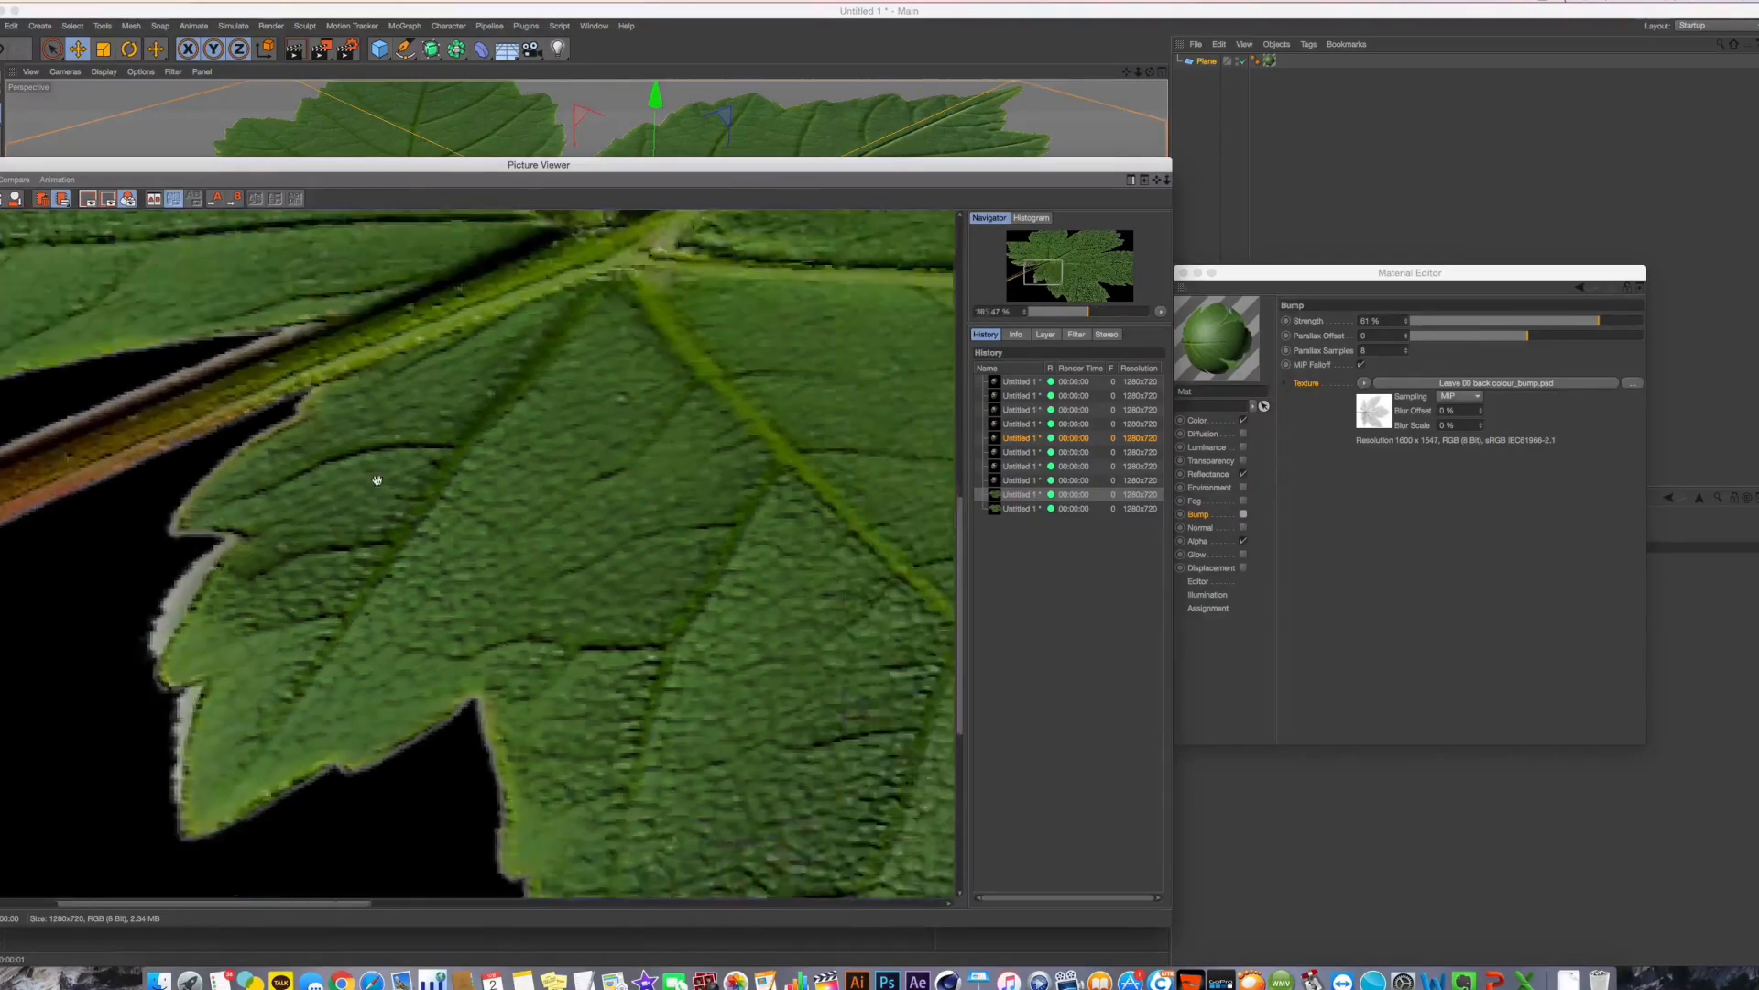
scroll(376, 479, down, 8)
scroll(472, 514, up, 5)
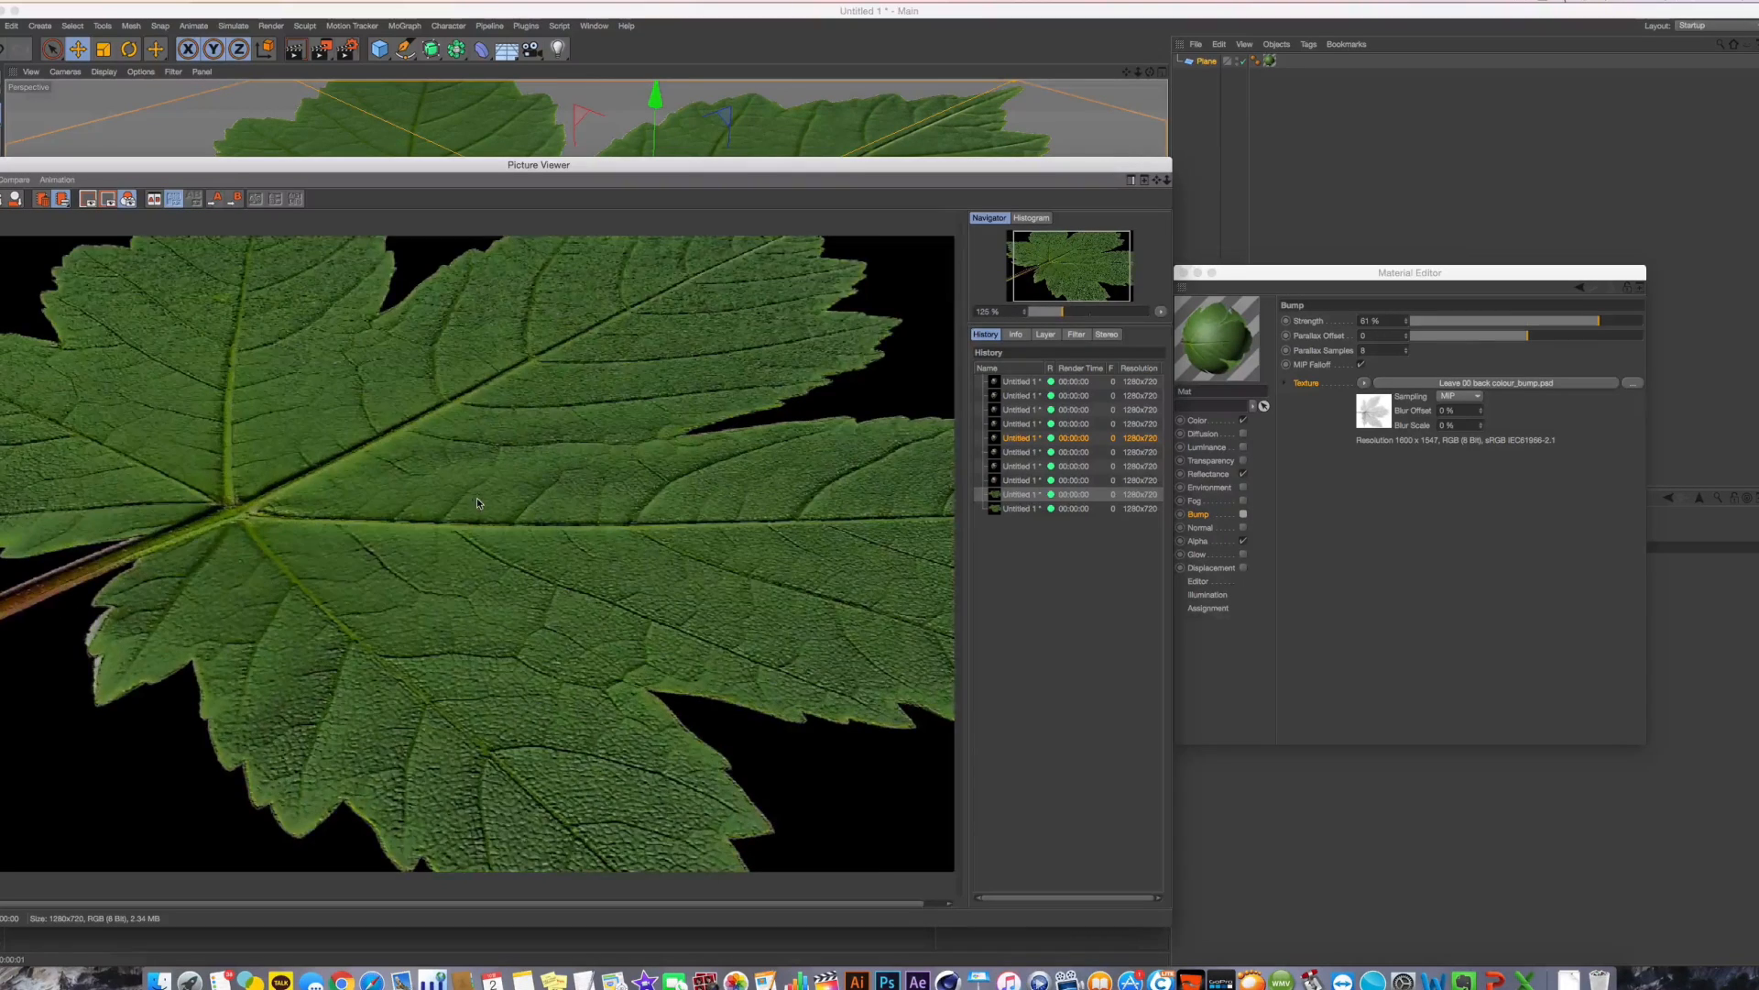
scroll(477, 503, down, 2)
key(super+w)
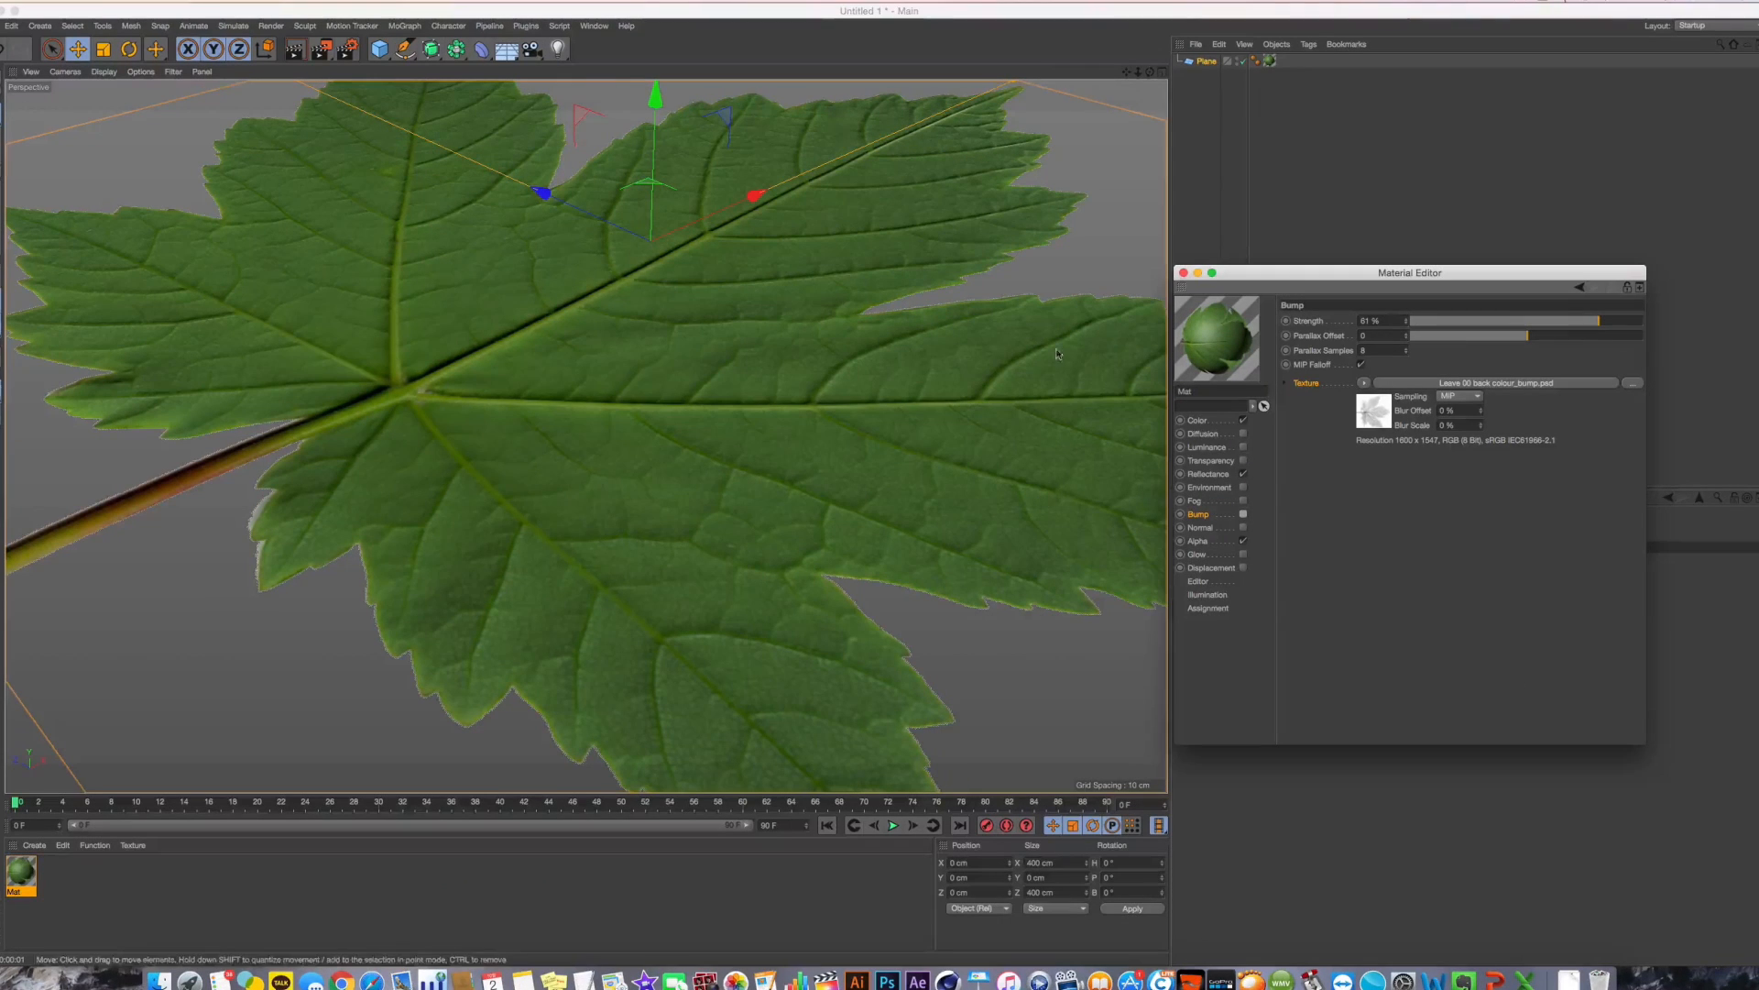
Disable the material's Alpha channel and remove the material from the plane
click(1213, 63)
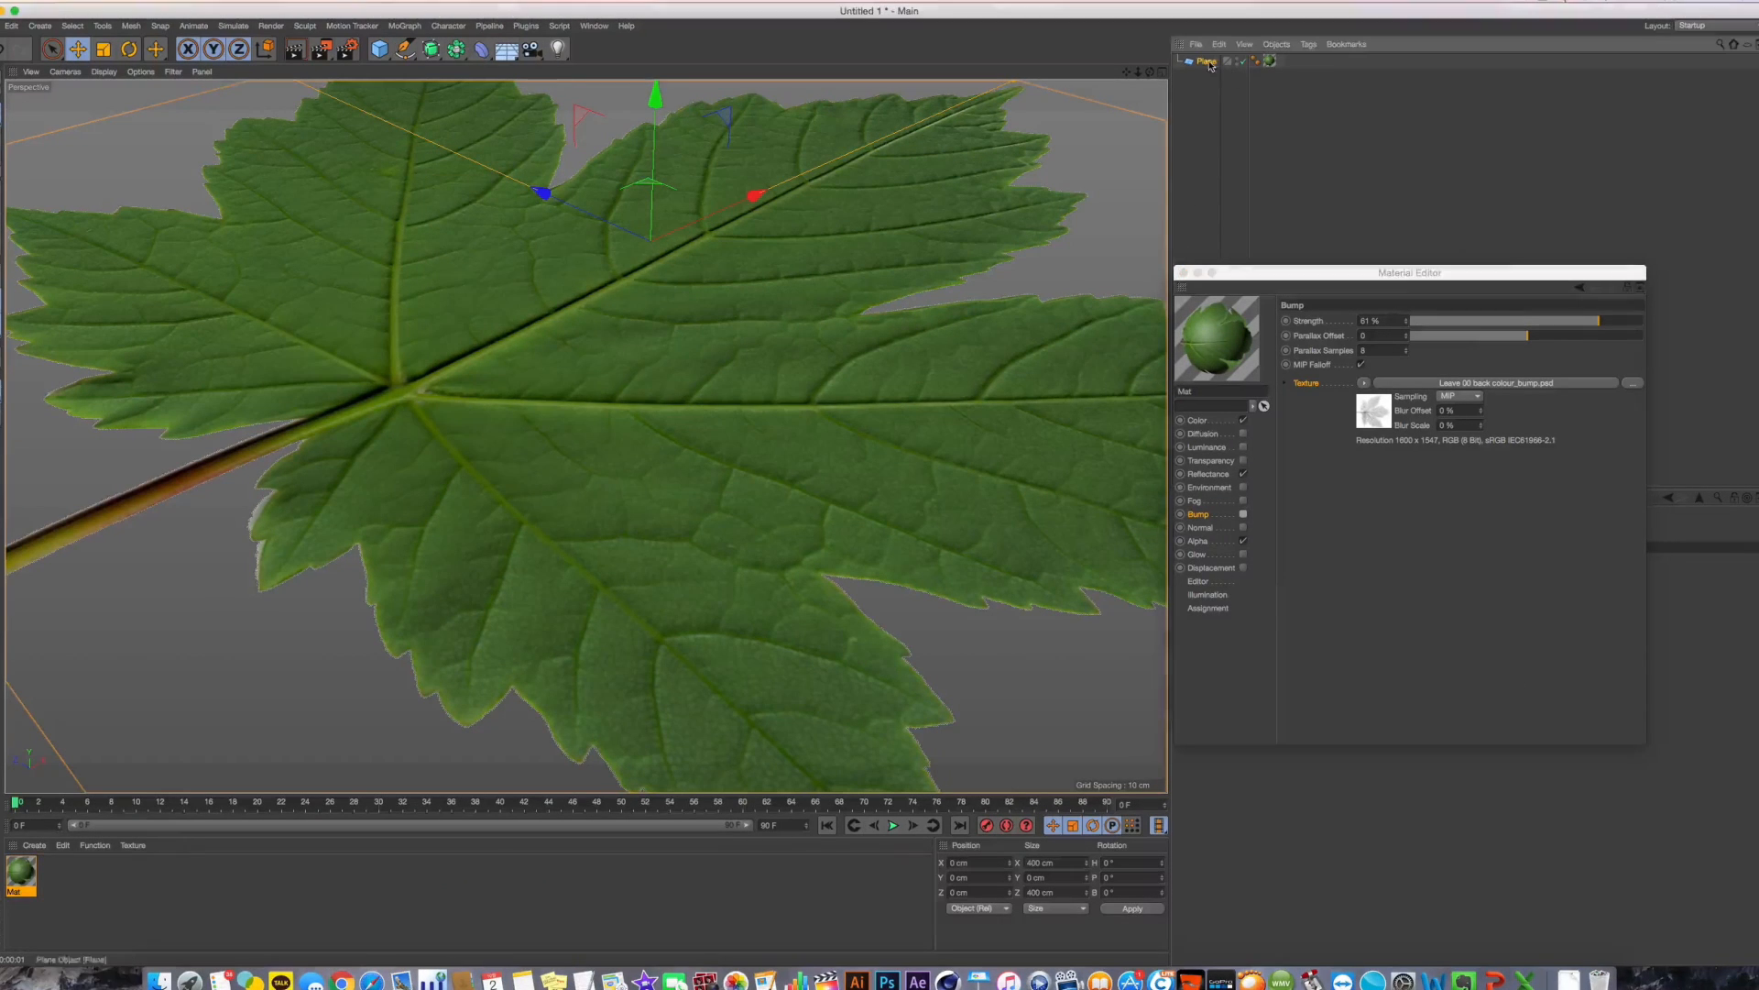
click(1224, 543)
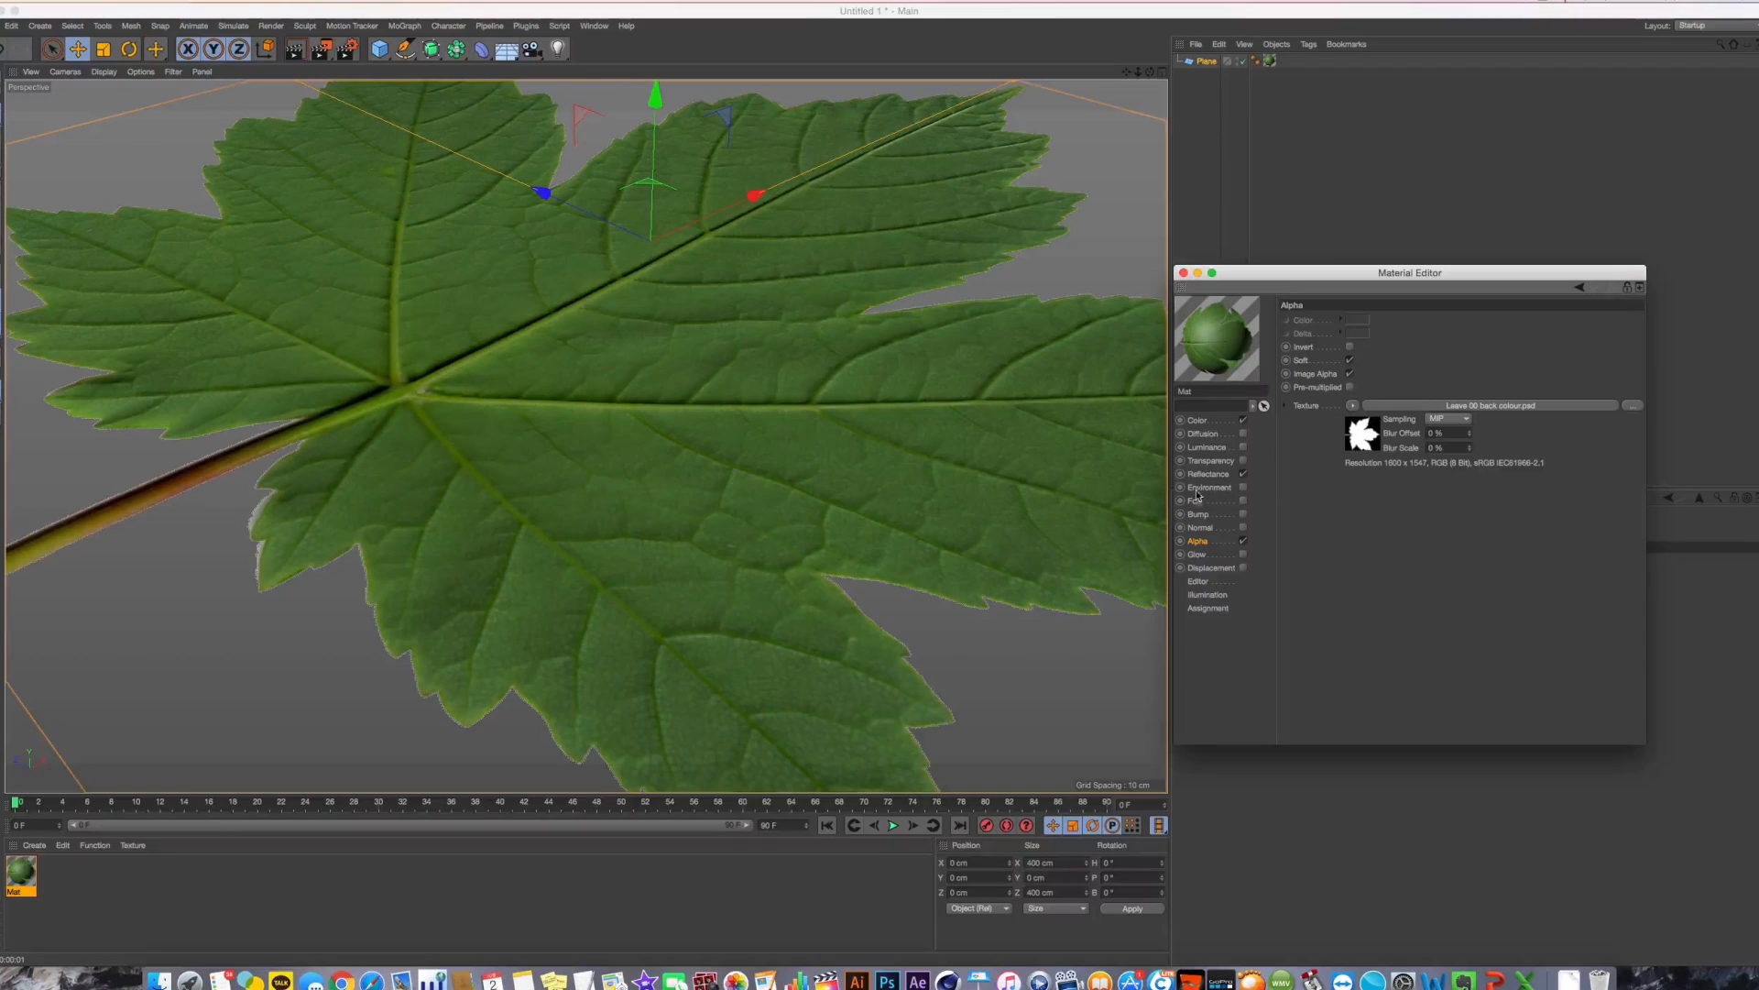
click(1243, 541)
click(1270, 59)
key(Delete)
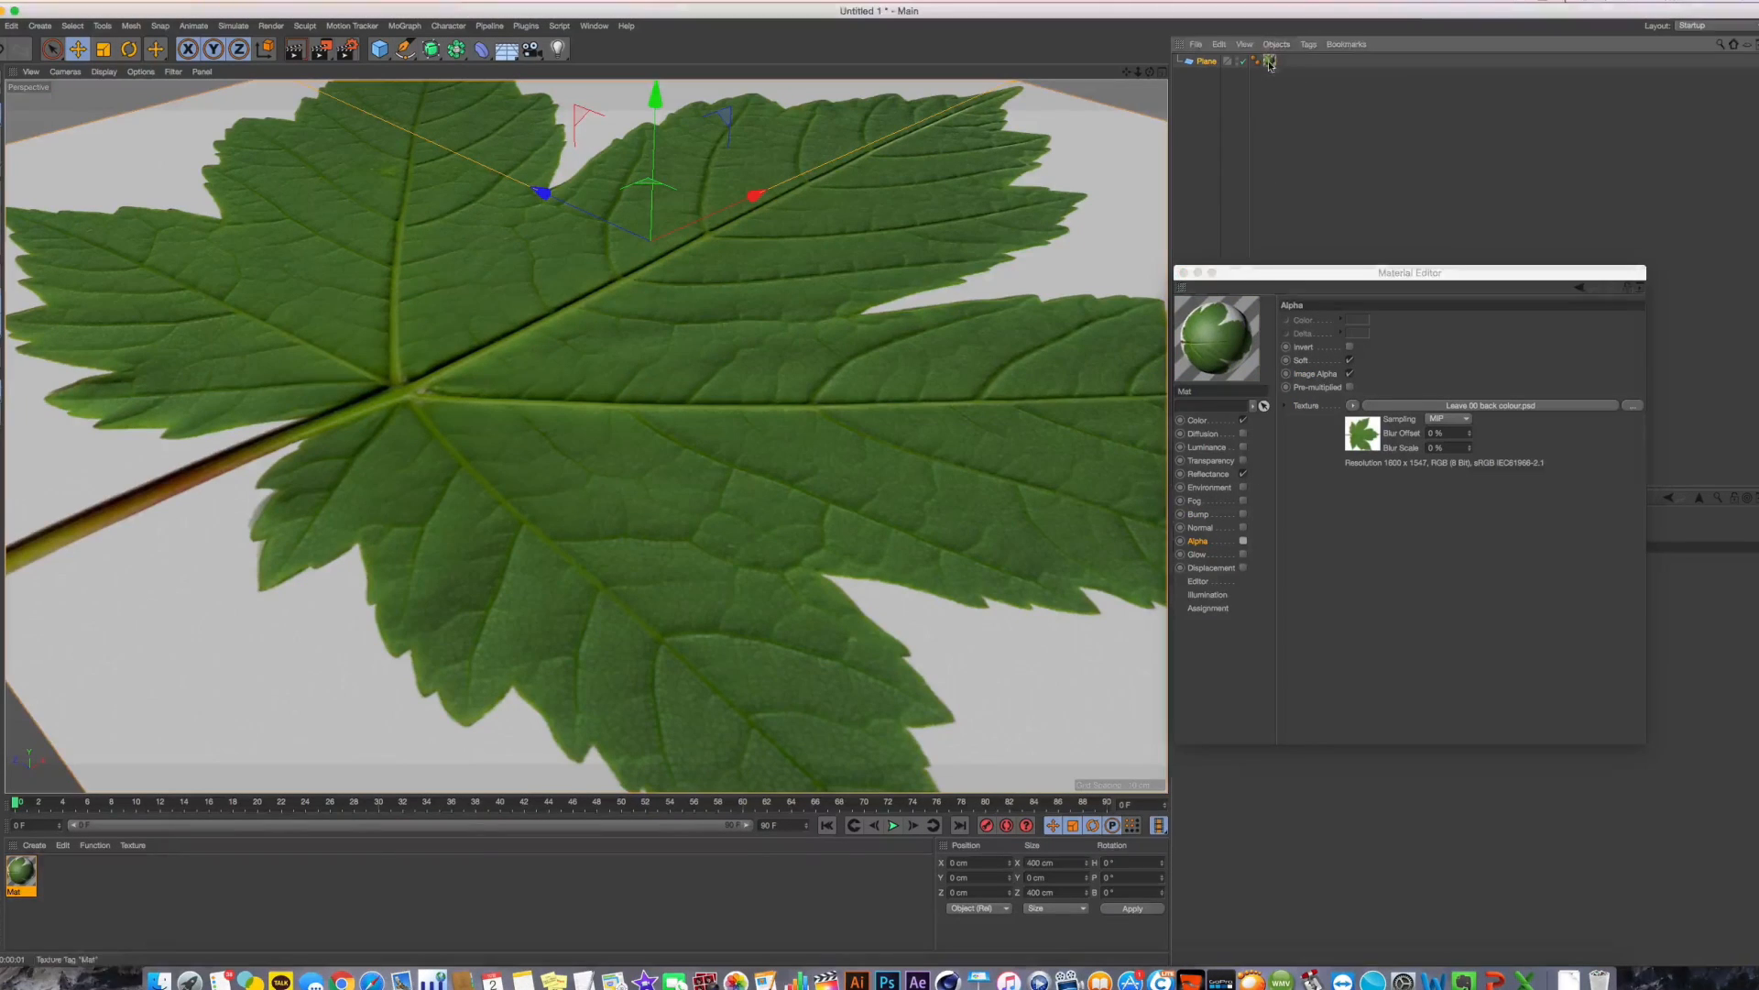
Enable the Glow channel of the leaf material, apply the material to the plane again, and render the view
click(1243, 555)
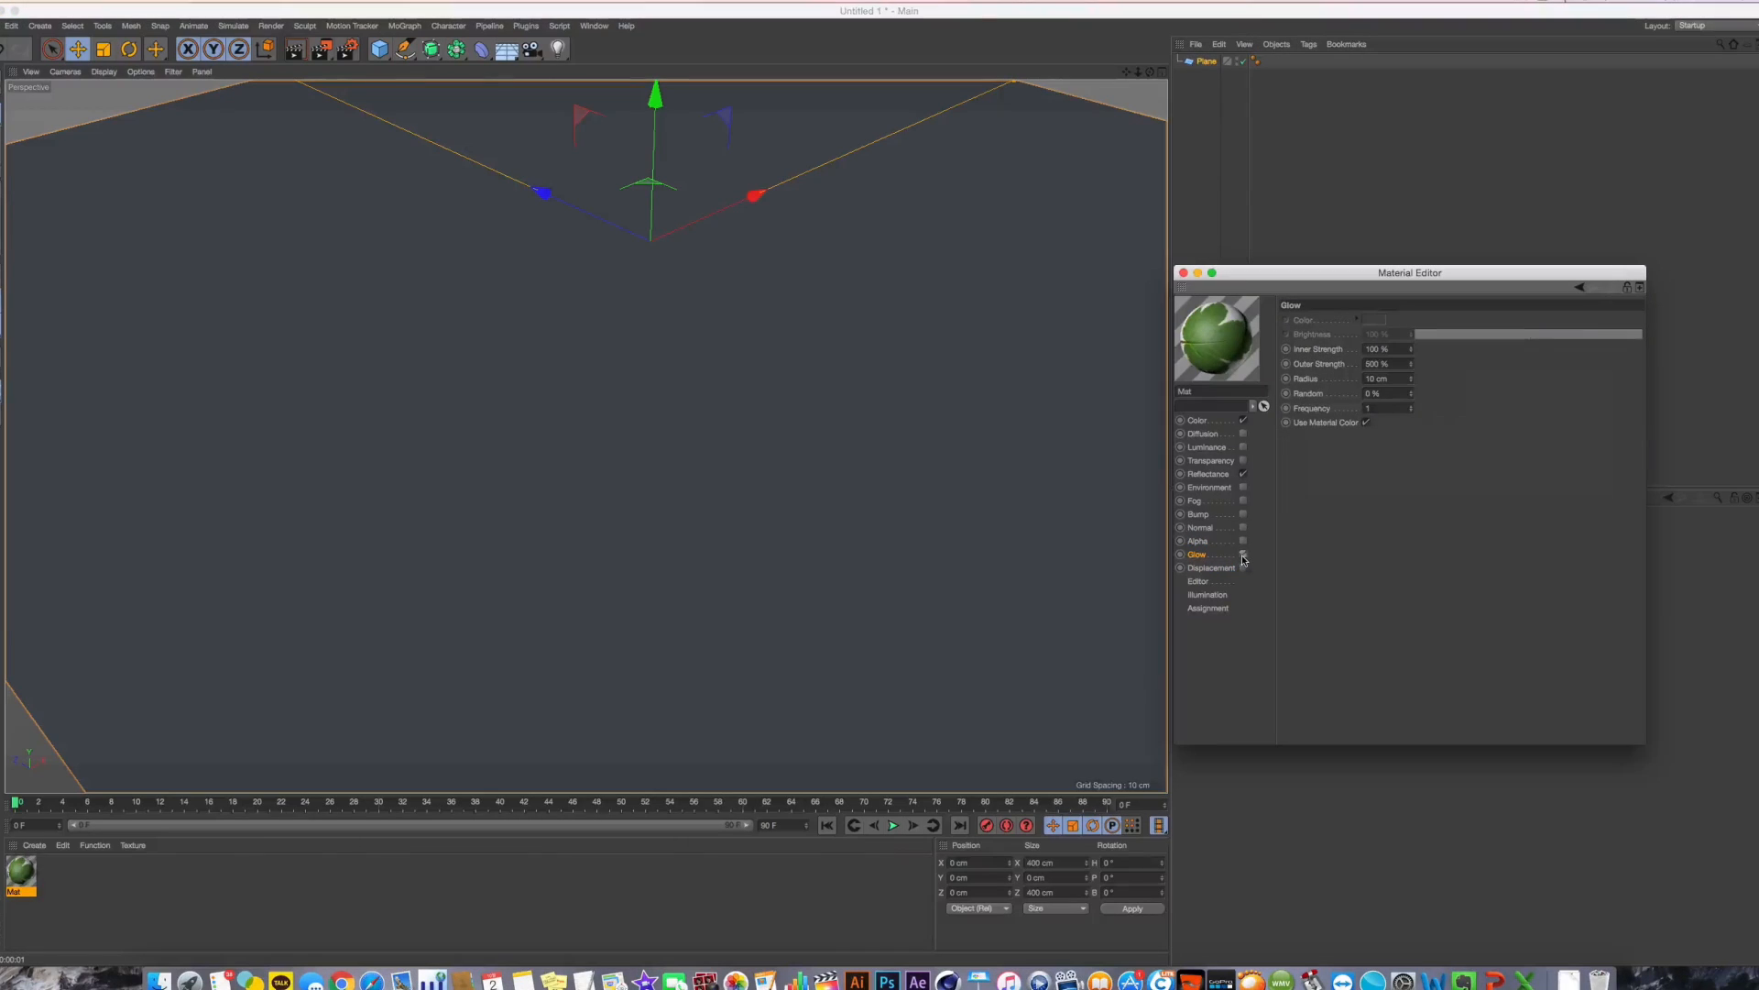
scroll(817, 429, down, 5)
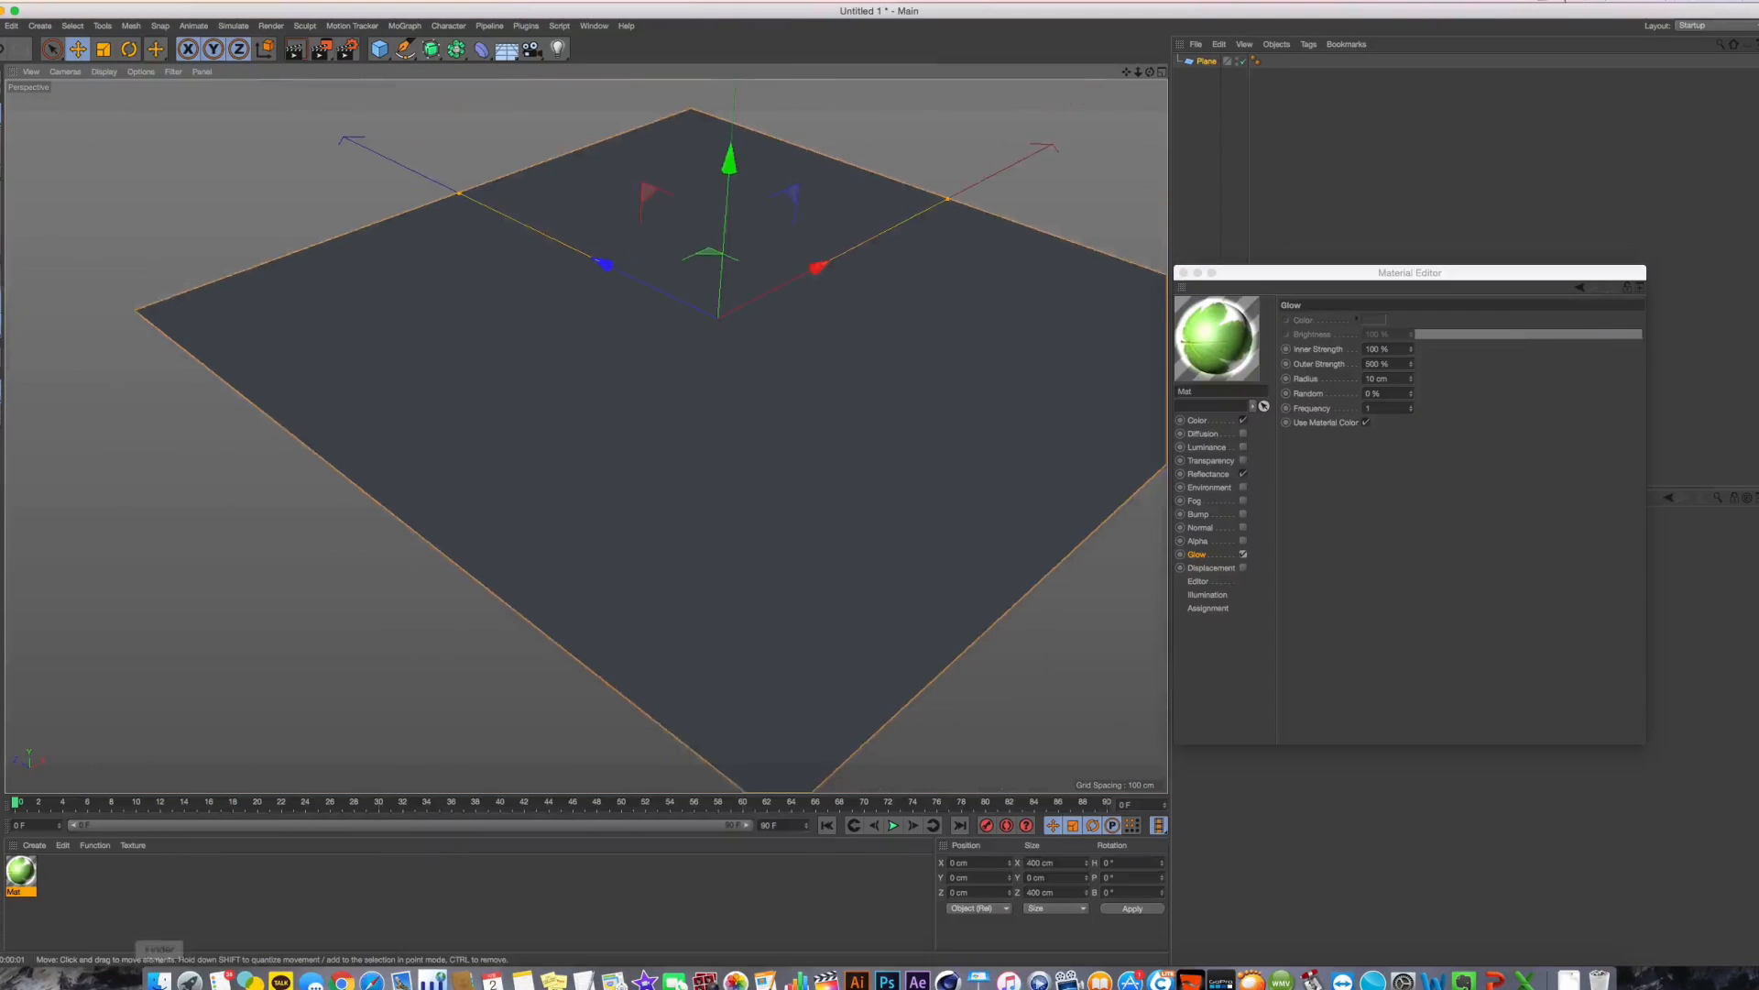
drag(20, 876, 858, 365)
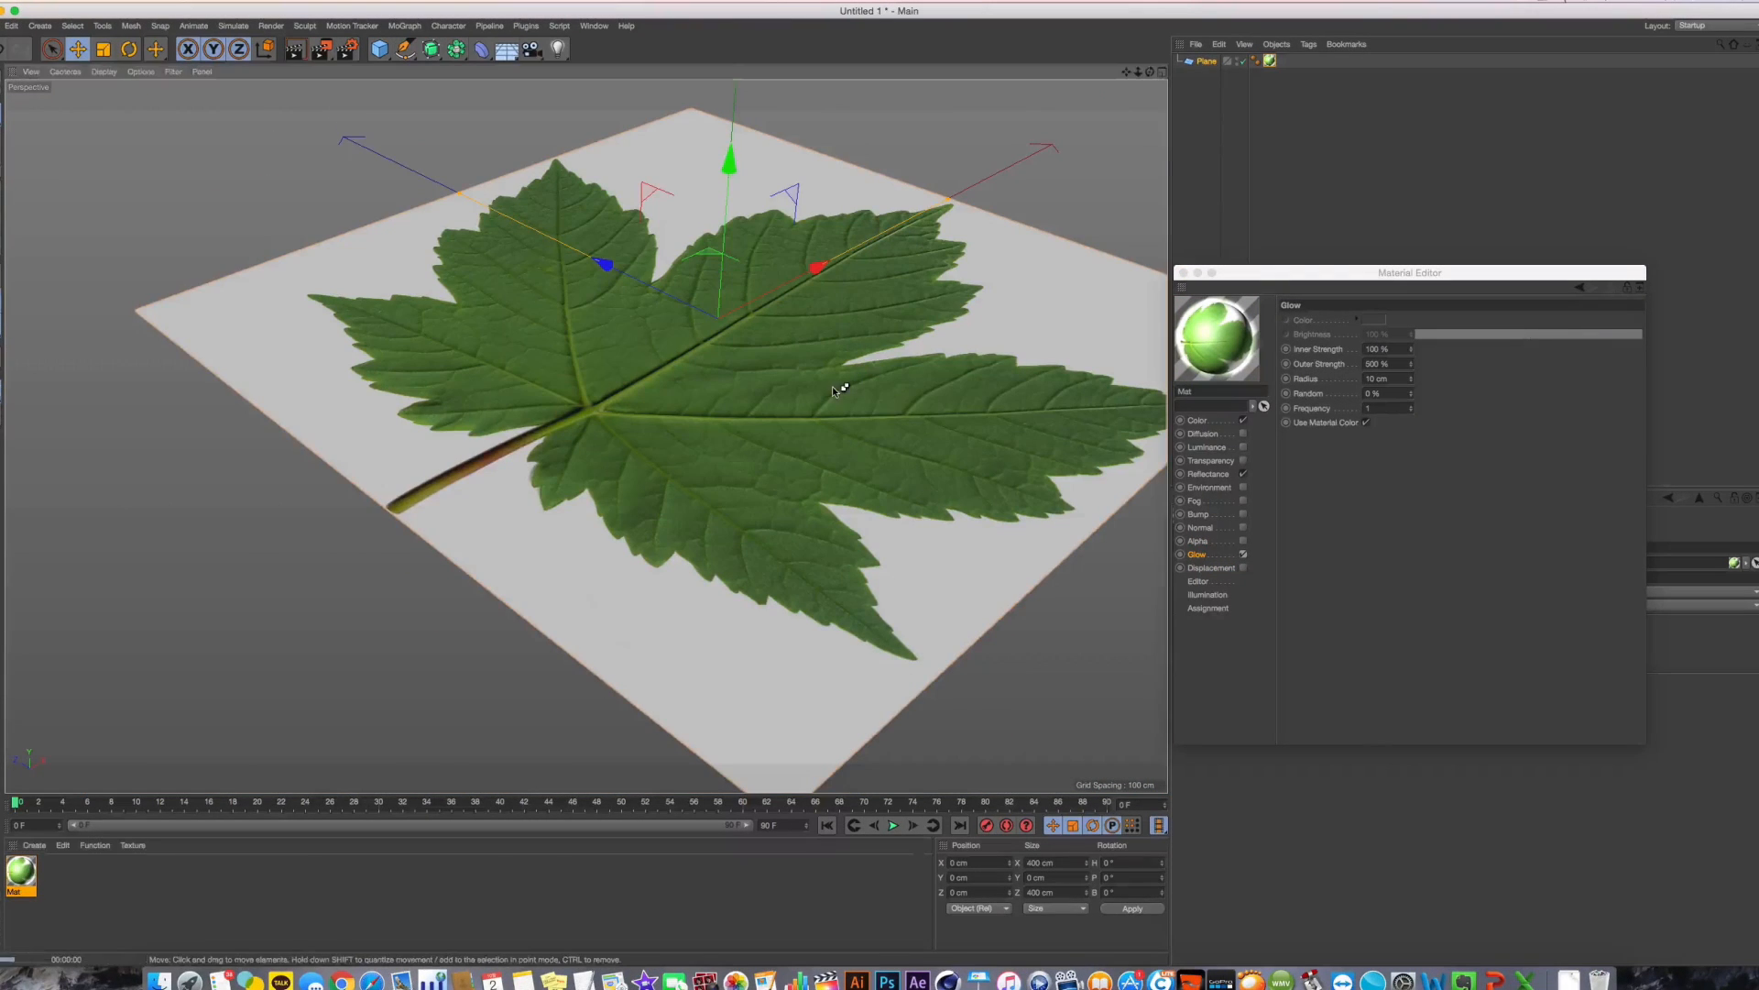
key(super+r)
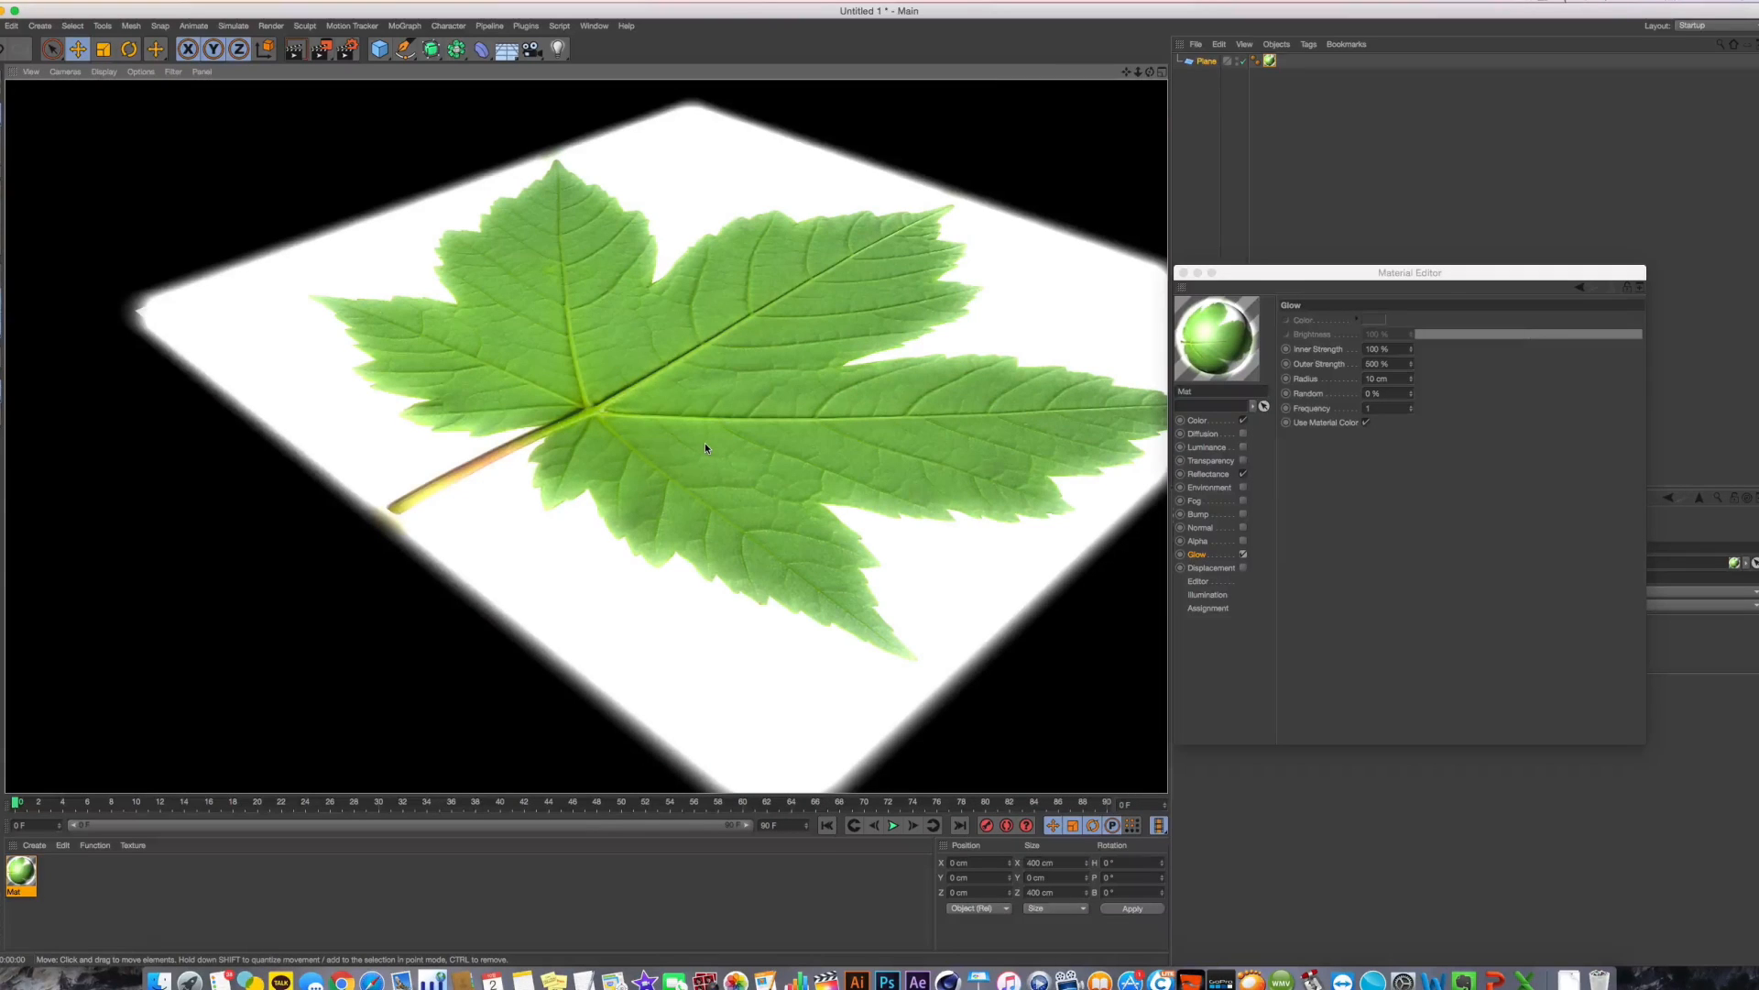
Delete the plane and add a sphere in its place
click(1196, 61)
key(Delete)
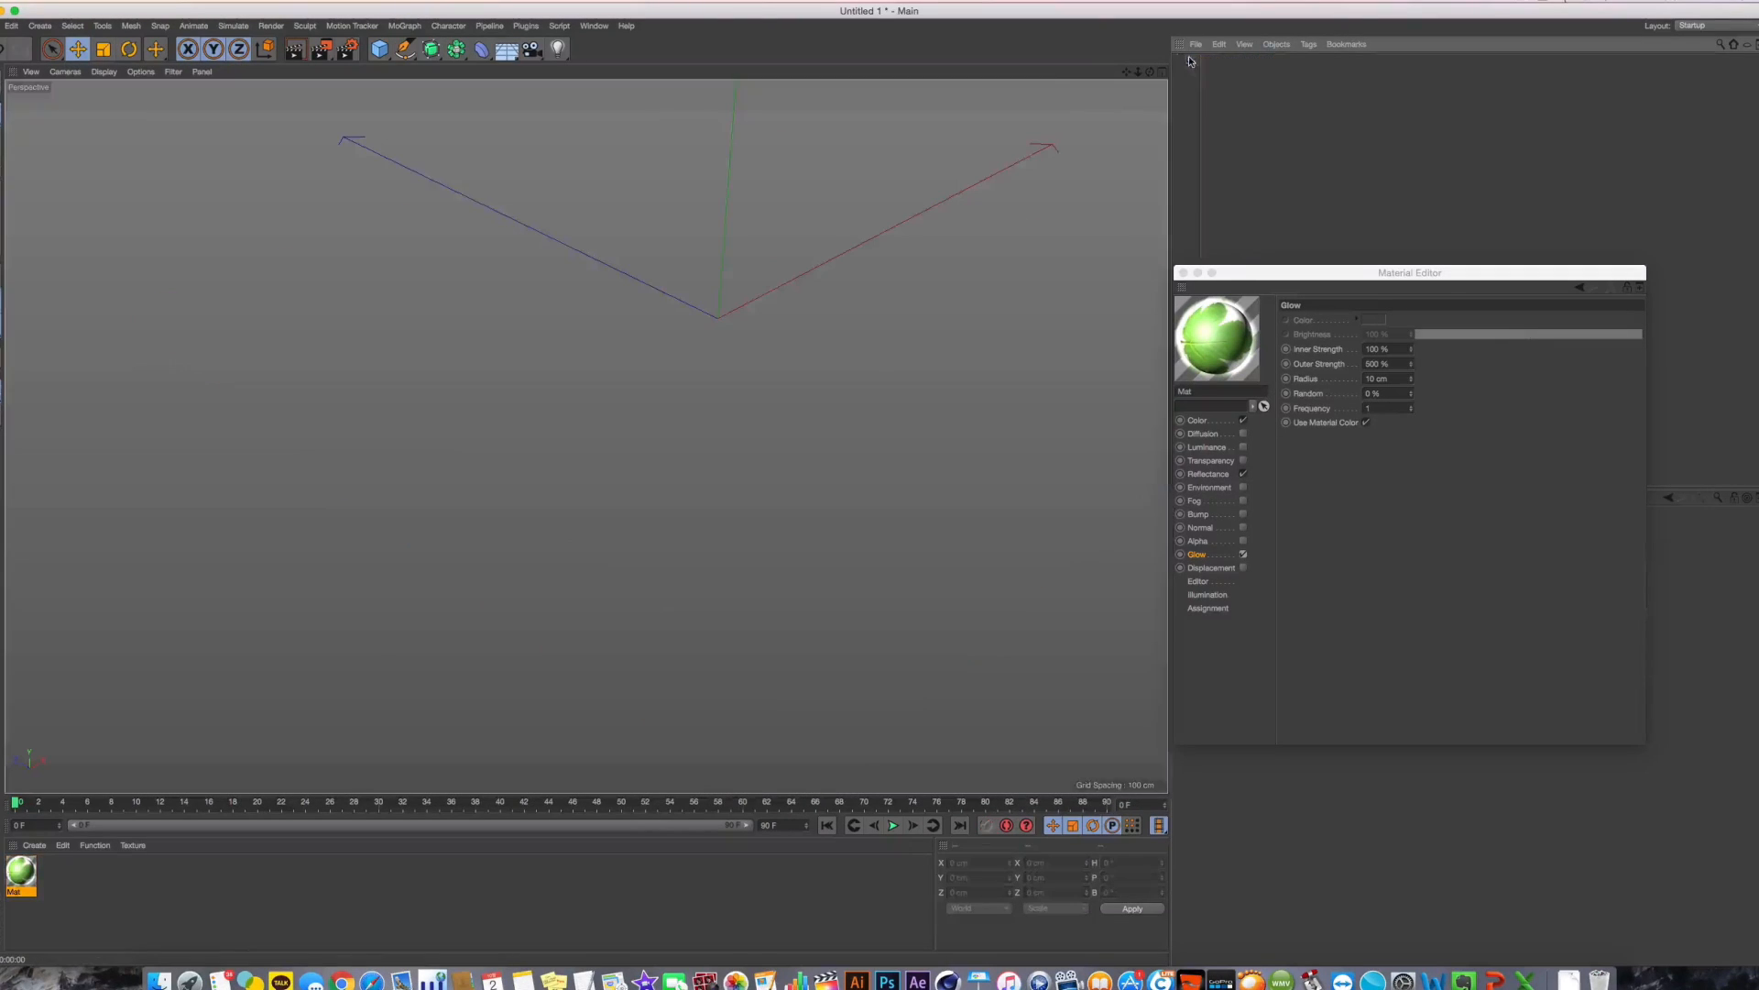
click(379, 49)
click(668, 79)
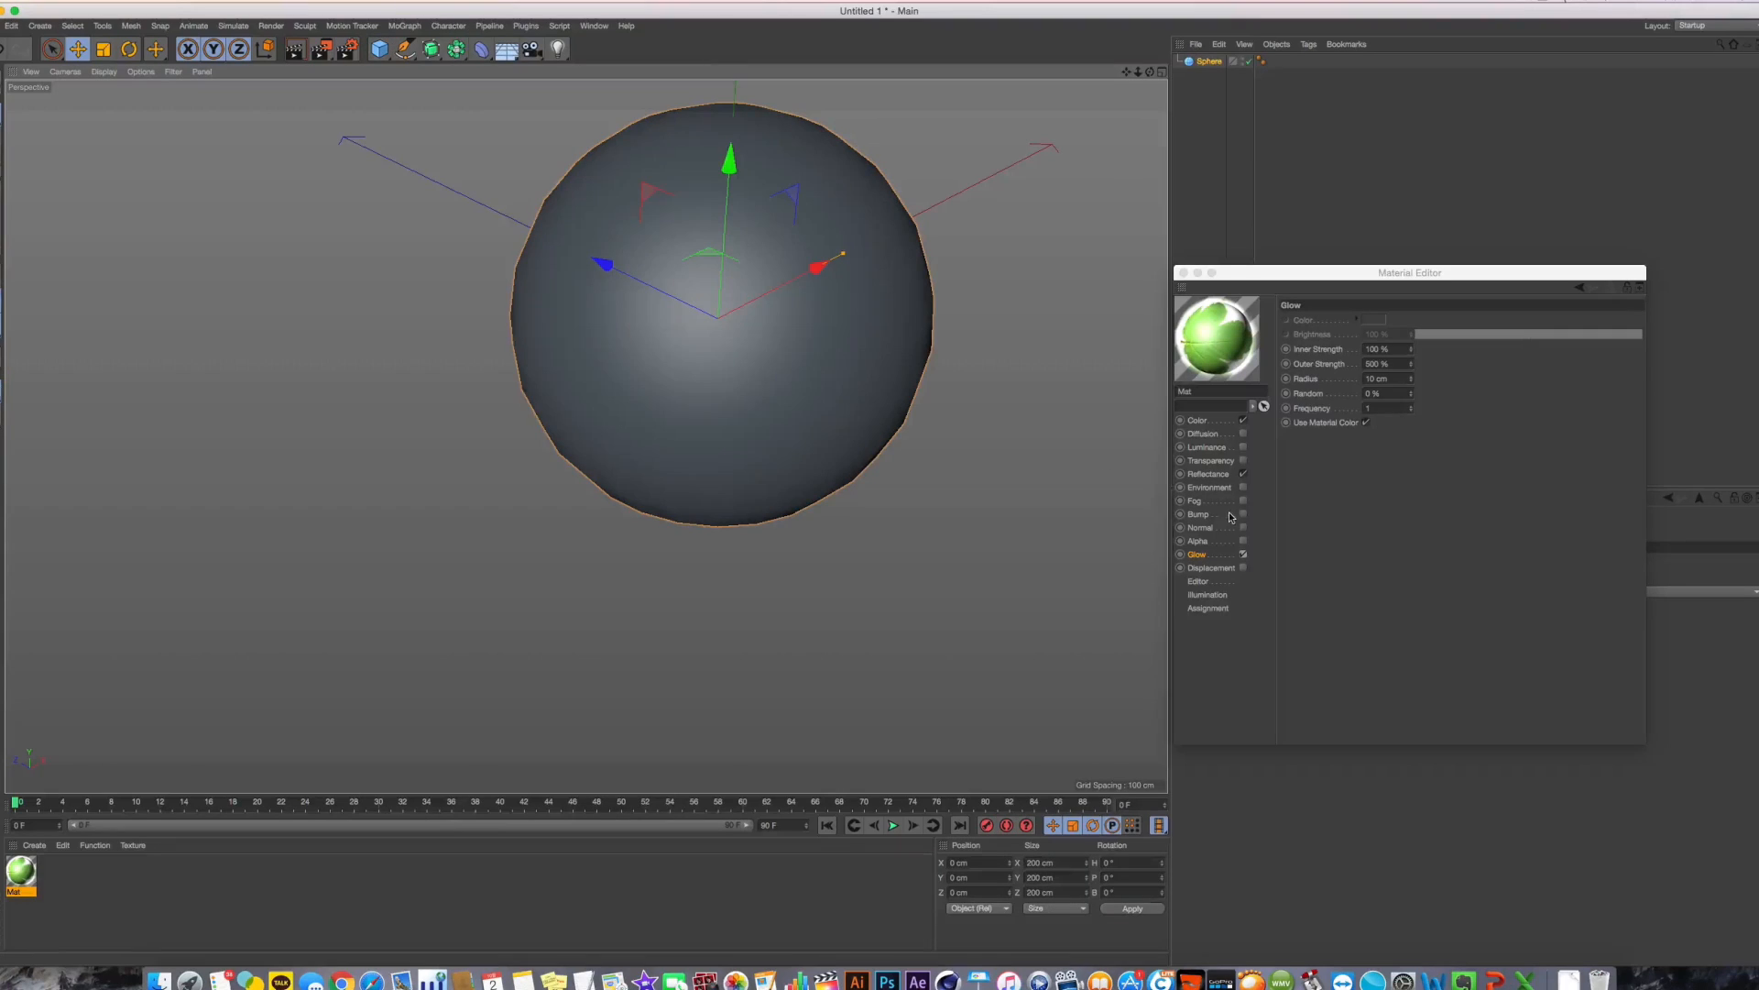
Clear the leaf texture from the material's Color channel and apply the material to the sphere
click(1215, 420)
click(1352, 420)
click(1353, 423)
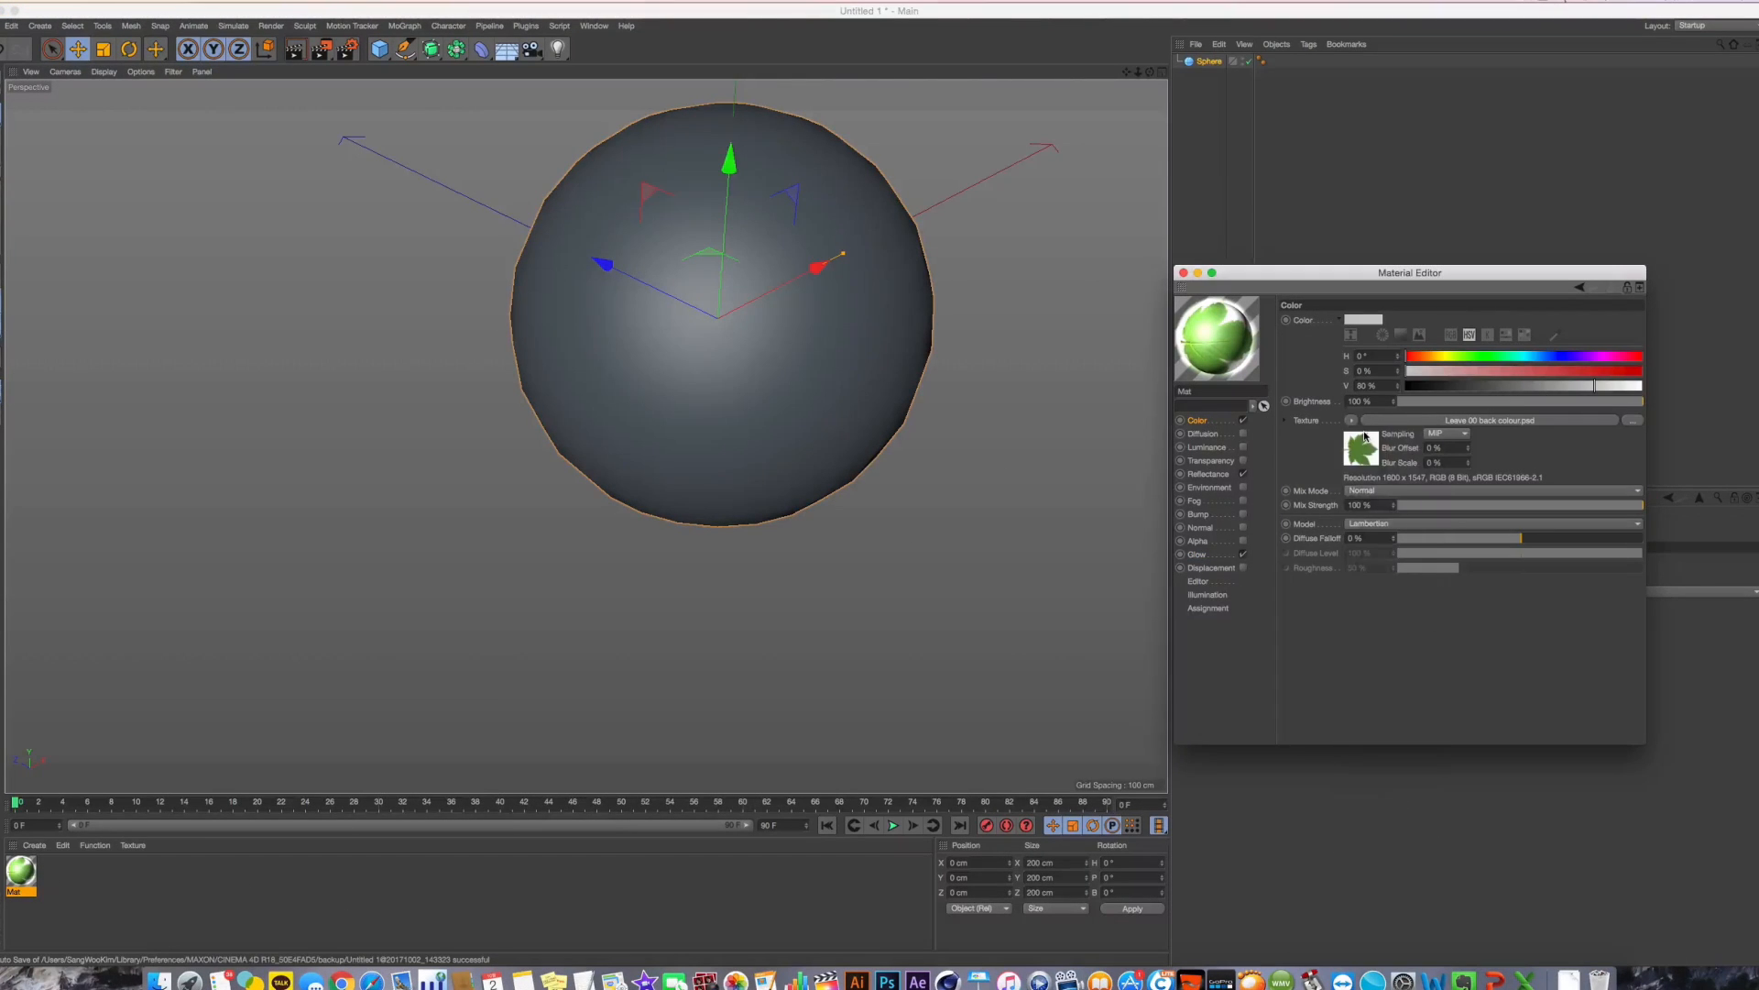
click(1352, 420)
click(1364, 432)
drag(20, 870, 727, 325)
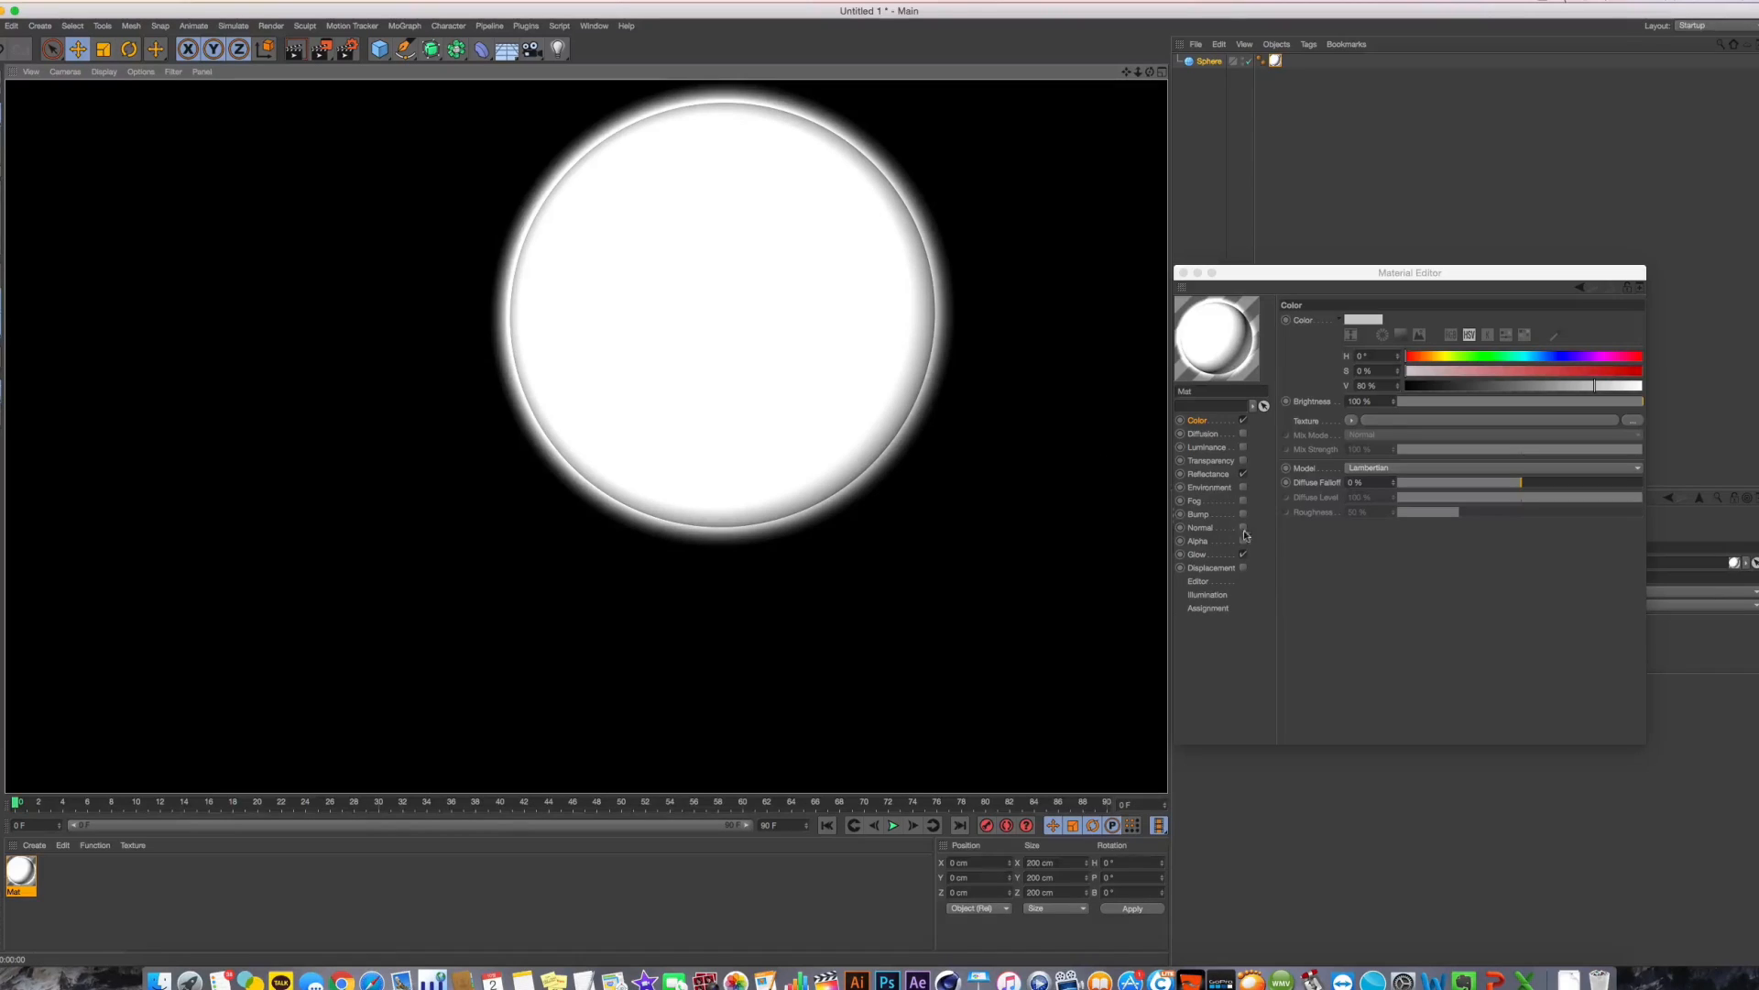
Disable the material's Glow channel and enable Displacement and Normal, using nomalmap.png as the Normal texture
click(1231, 555)
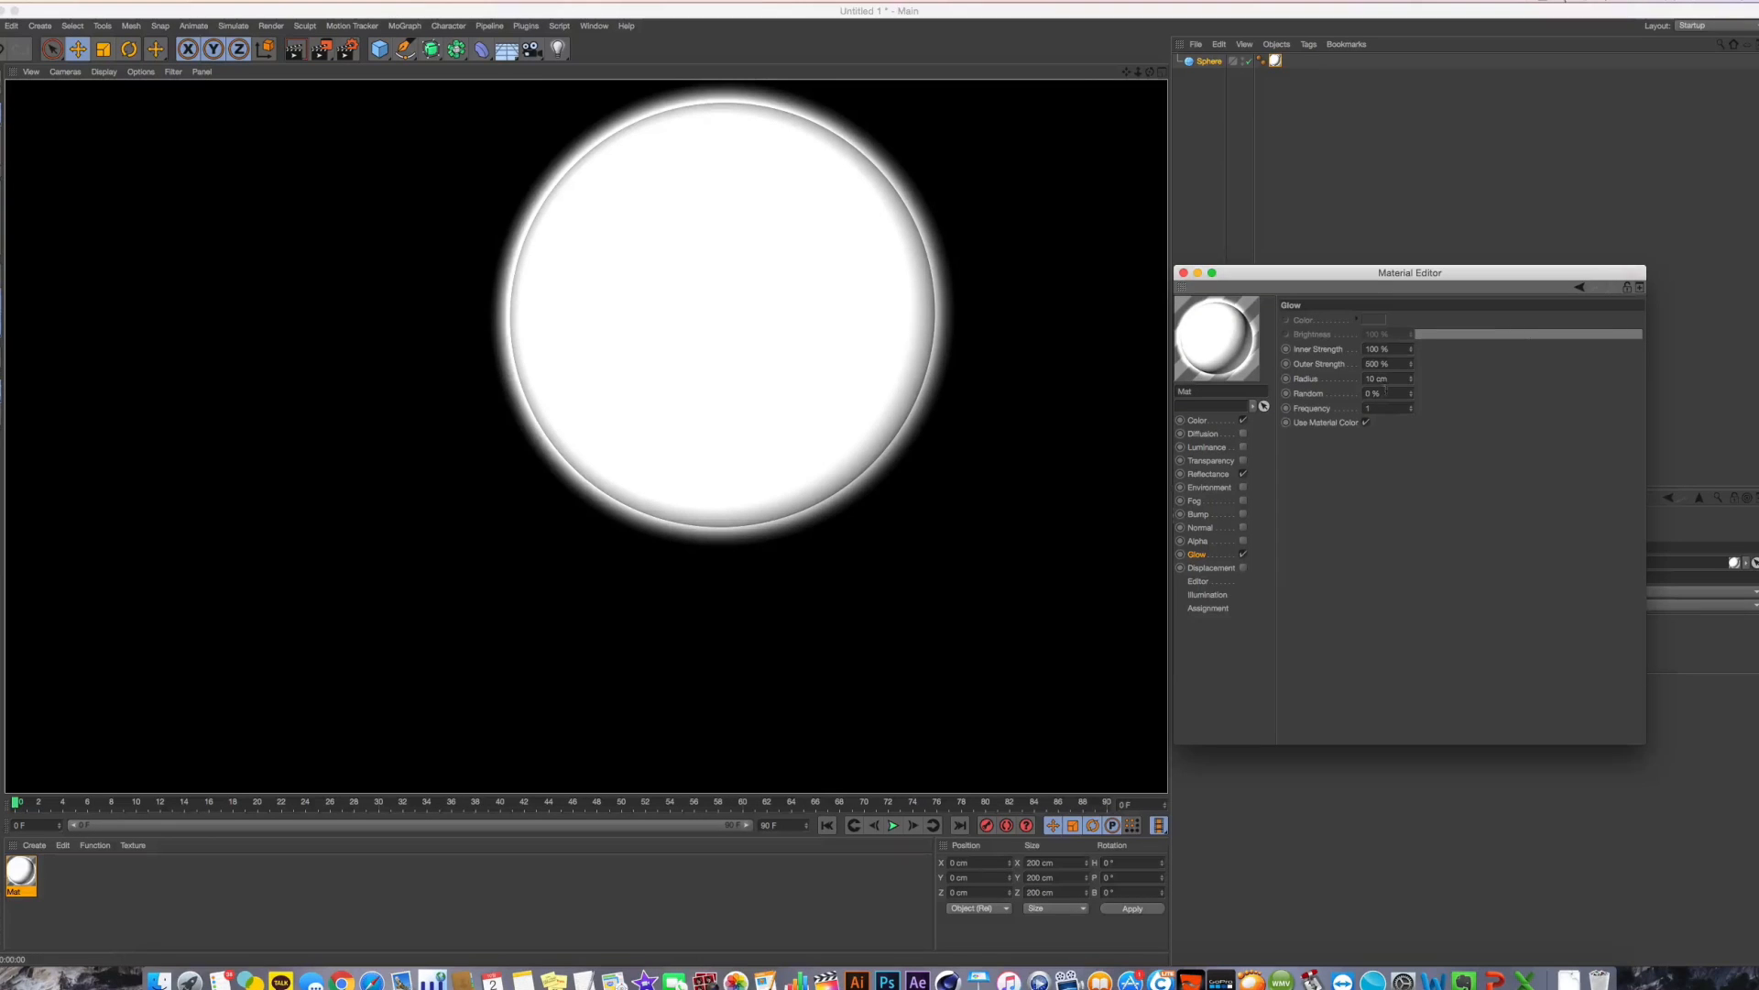
click(1244, 555)
click(1243, 568)
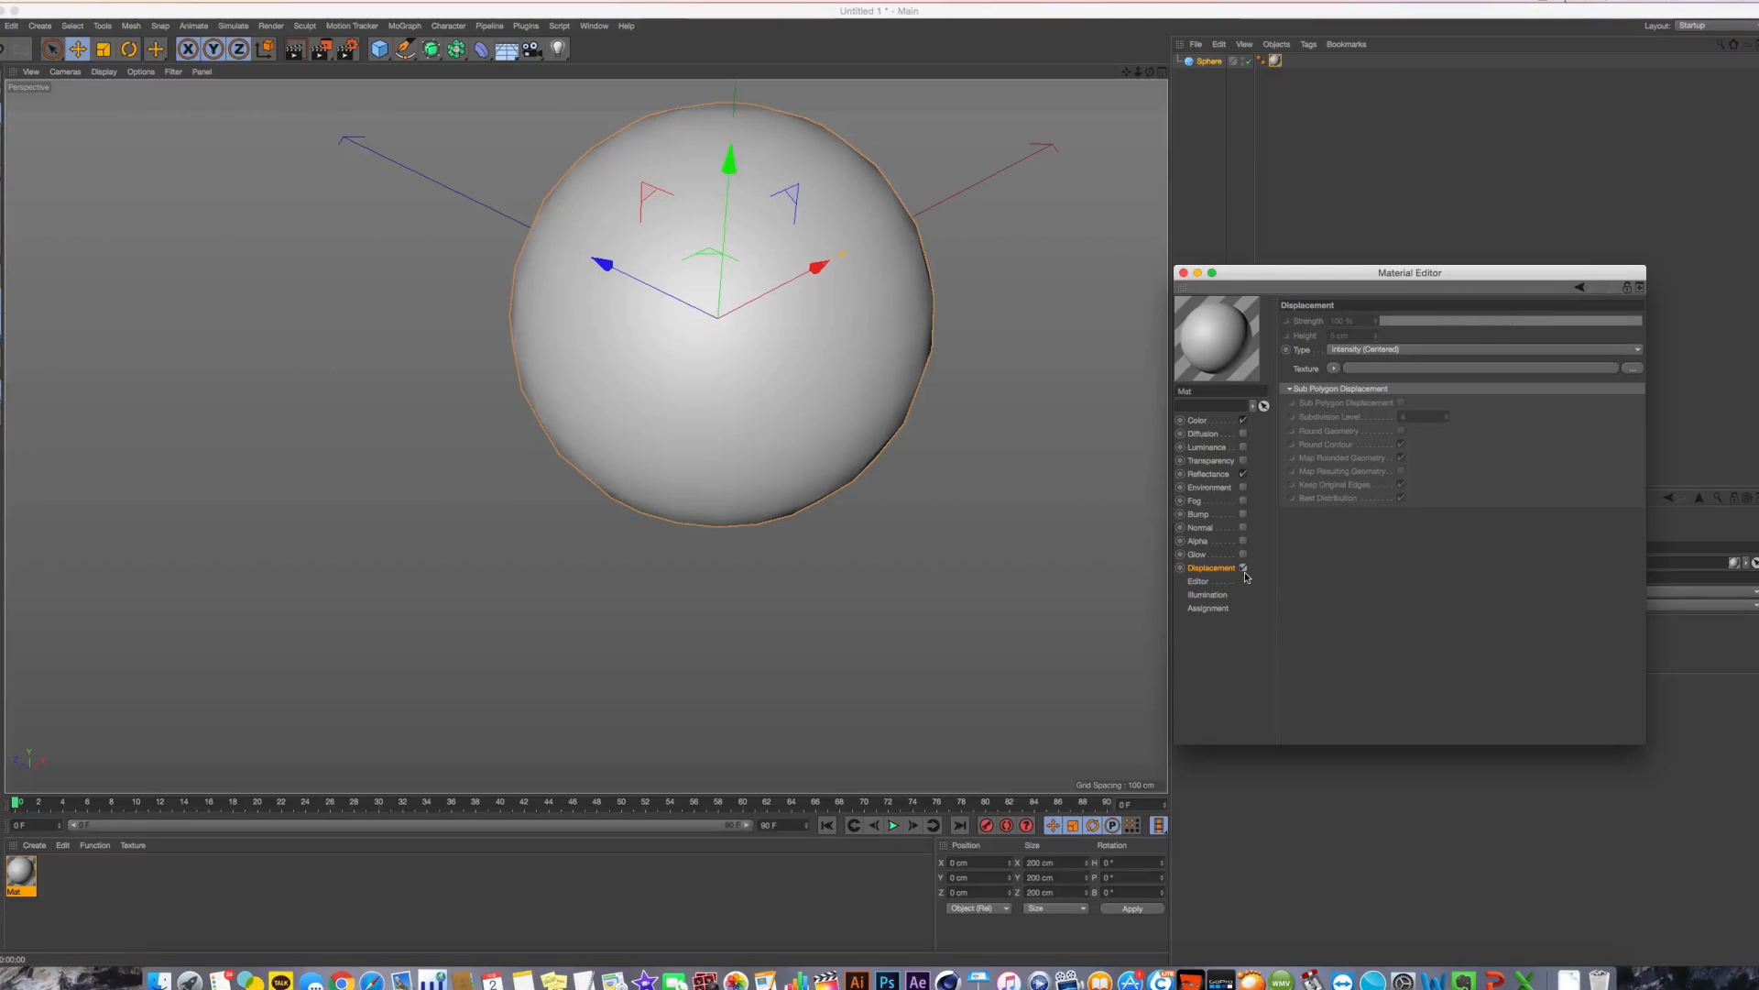
alt+middle_drag(592, 434, 544, 511)
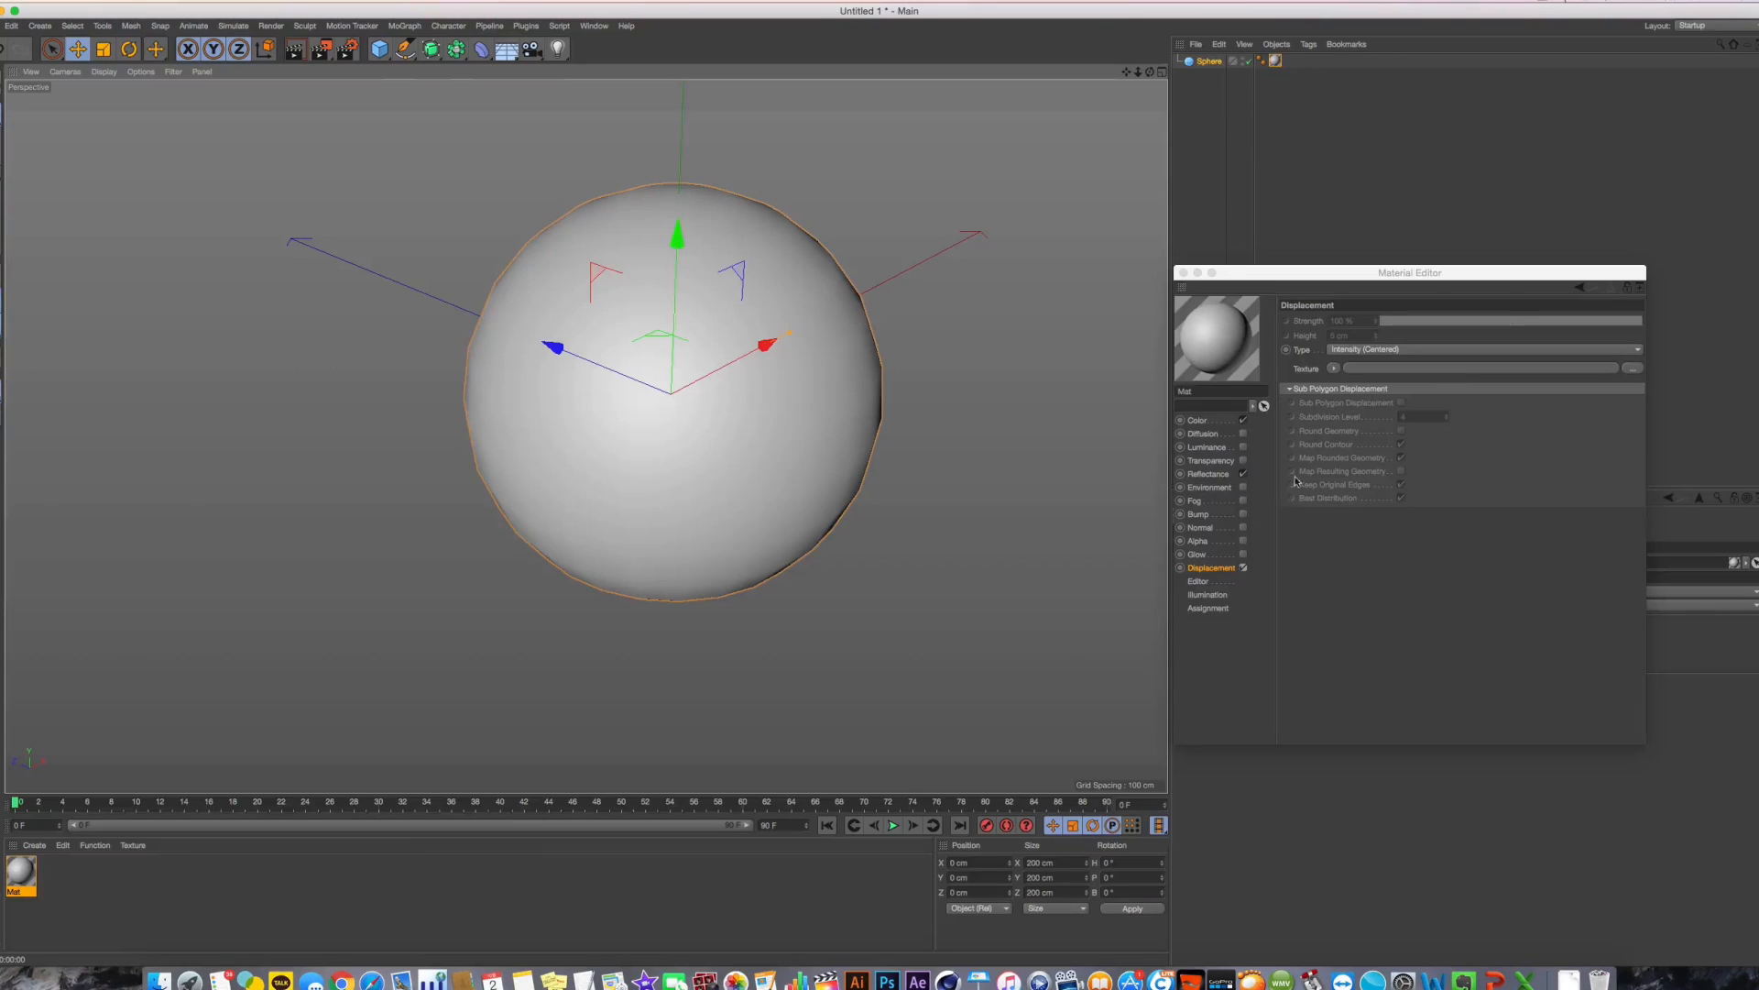
click(1244, 528)
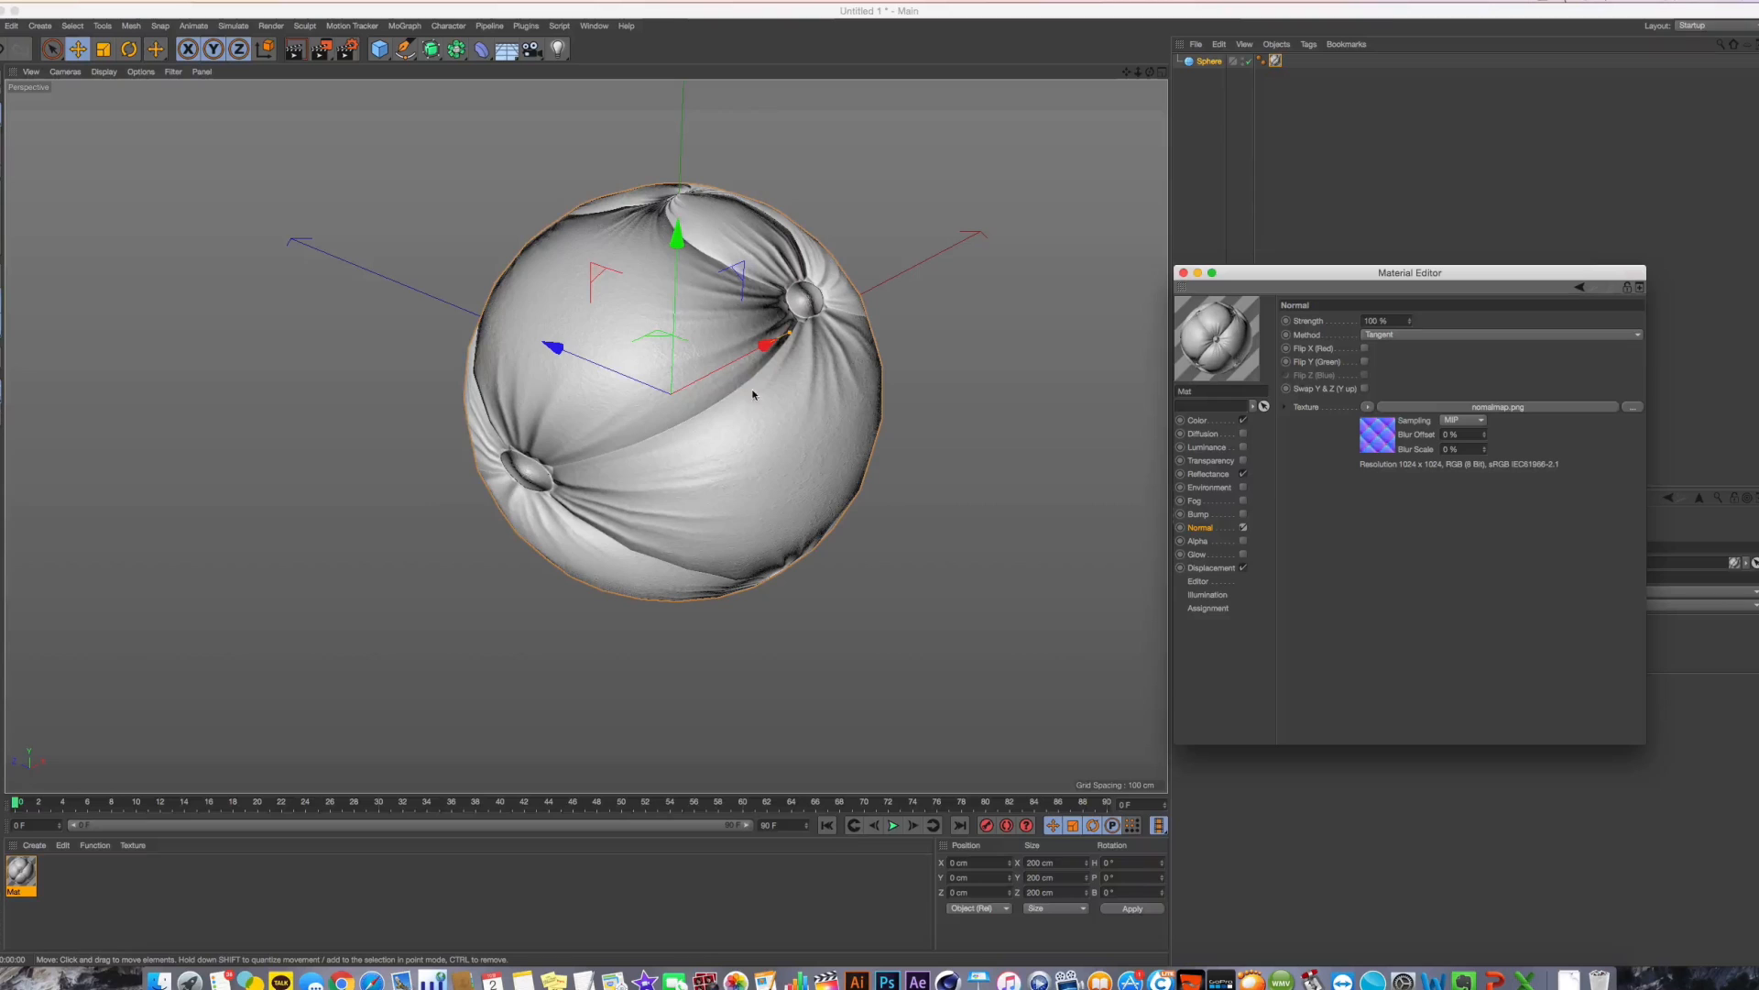
Delete the sphere and add a new plane to the scene
click(1209, 62)
key(Delete)
drag(379, 48, 511, 94)
Set the plane's width segments and height segments to 1
drag(1304, 279, 1428, 134)
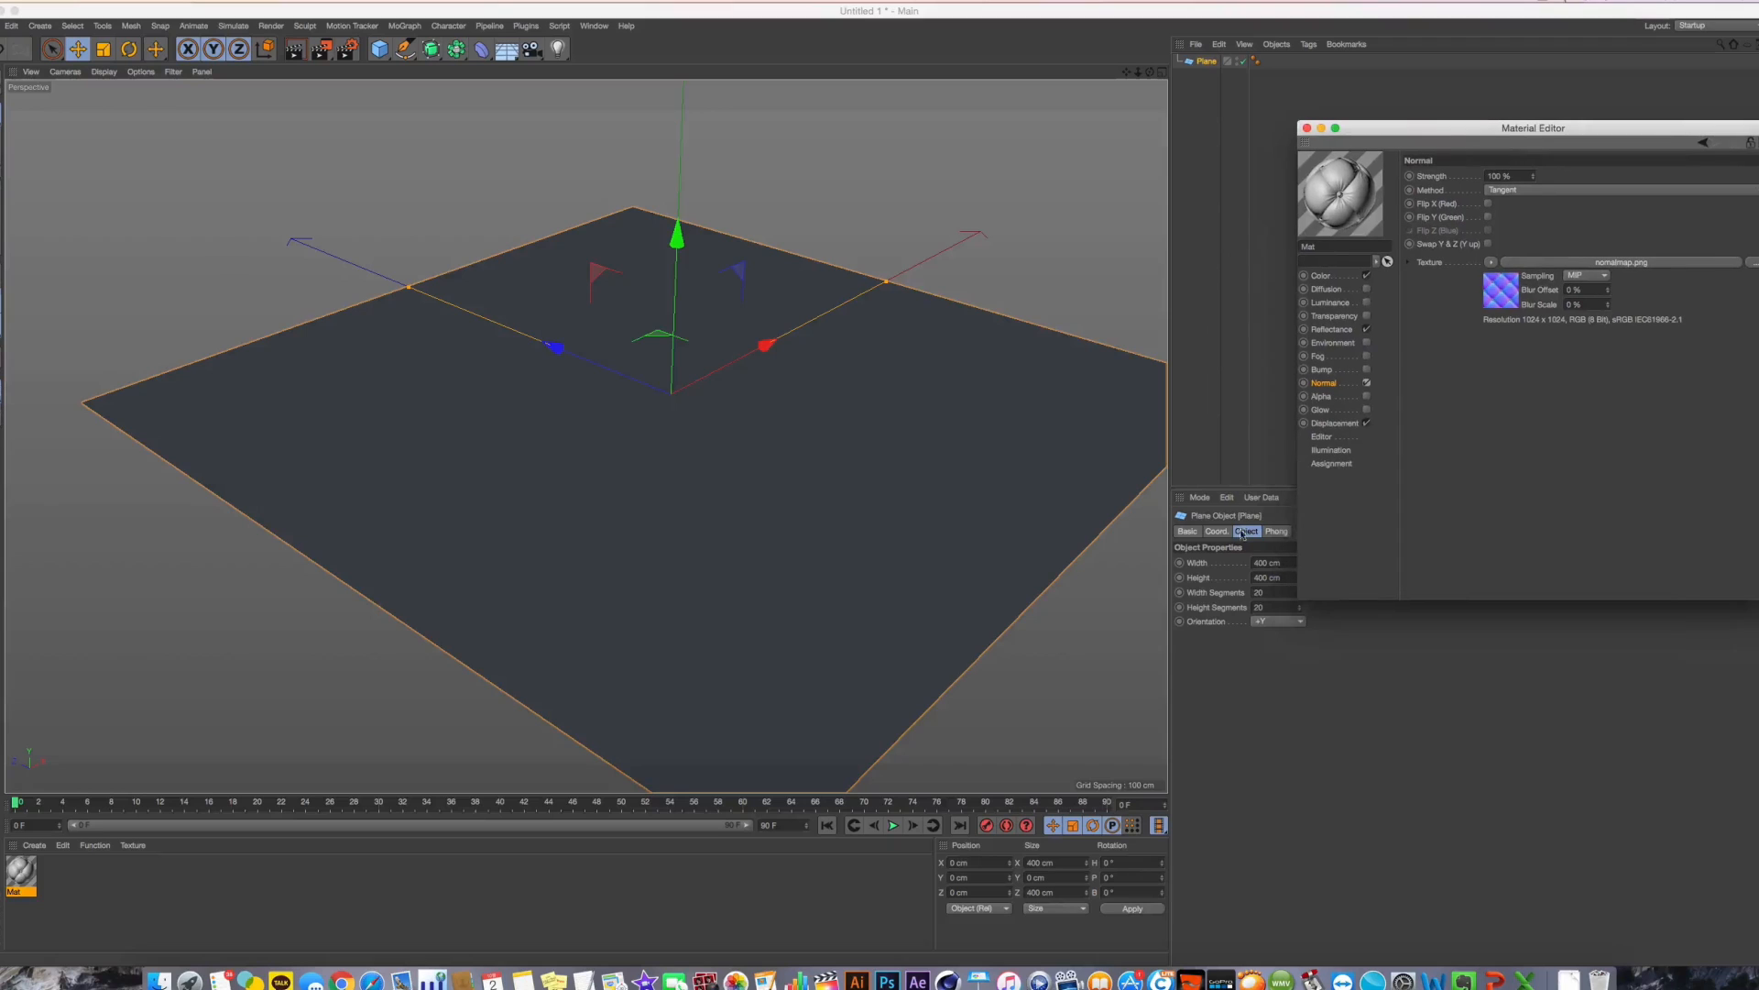
click(1269, 592)
text(1)
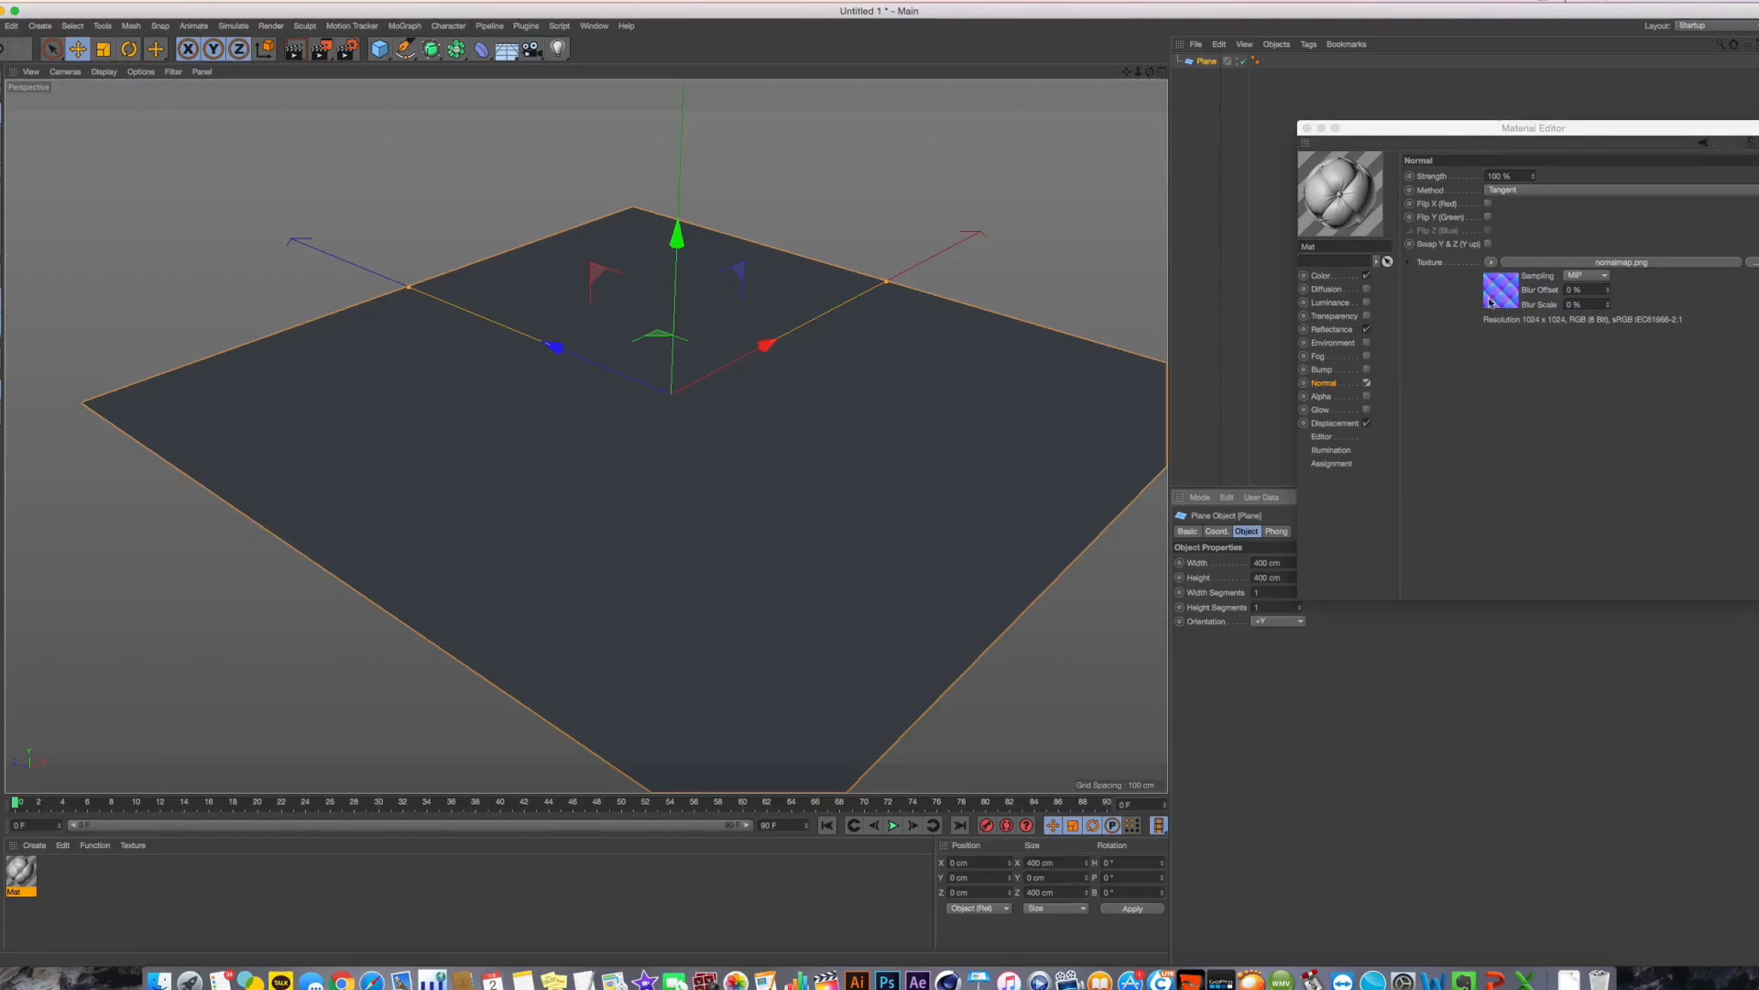
Apply the normal-mapped material to the plane
drag(1498, 119, 1372, 131)
drag(21, 870, 789, 495)
scroll(789, 495, down, 4)
Add an omni light, move it to about 143 cm above the plane, and render the view to check the relief
click(556, 51)
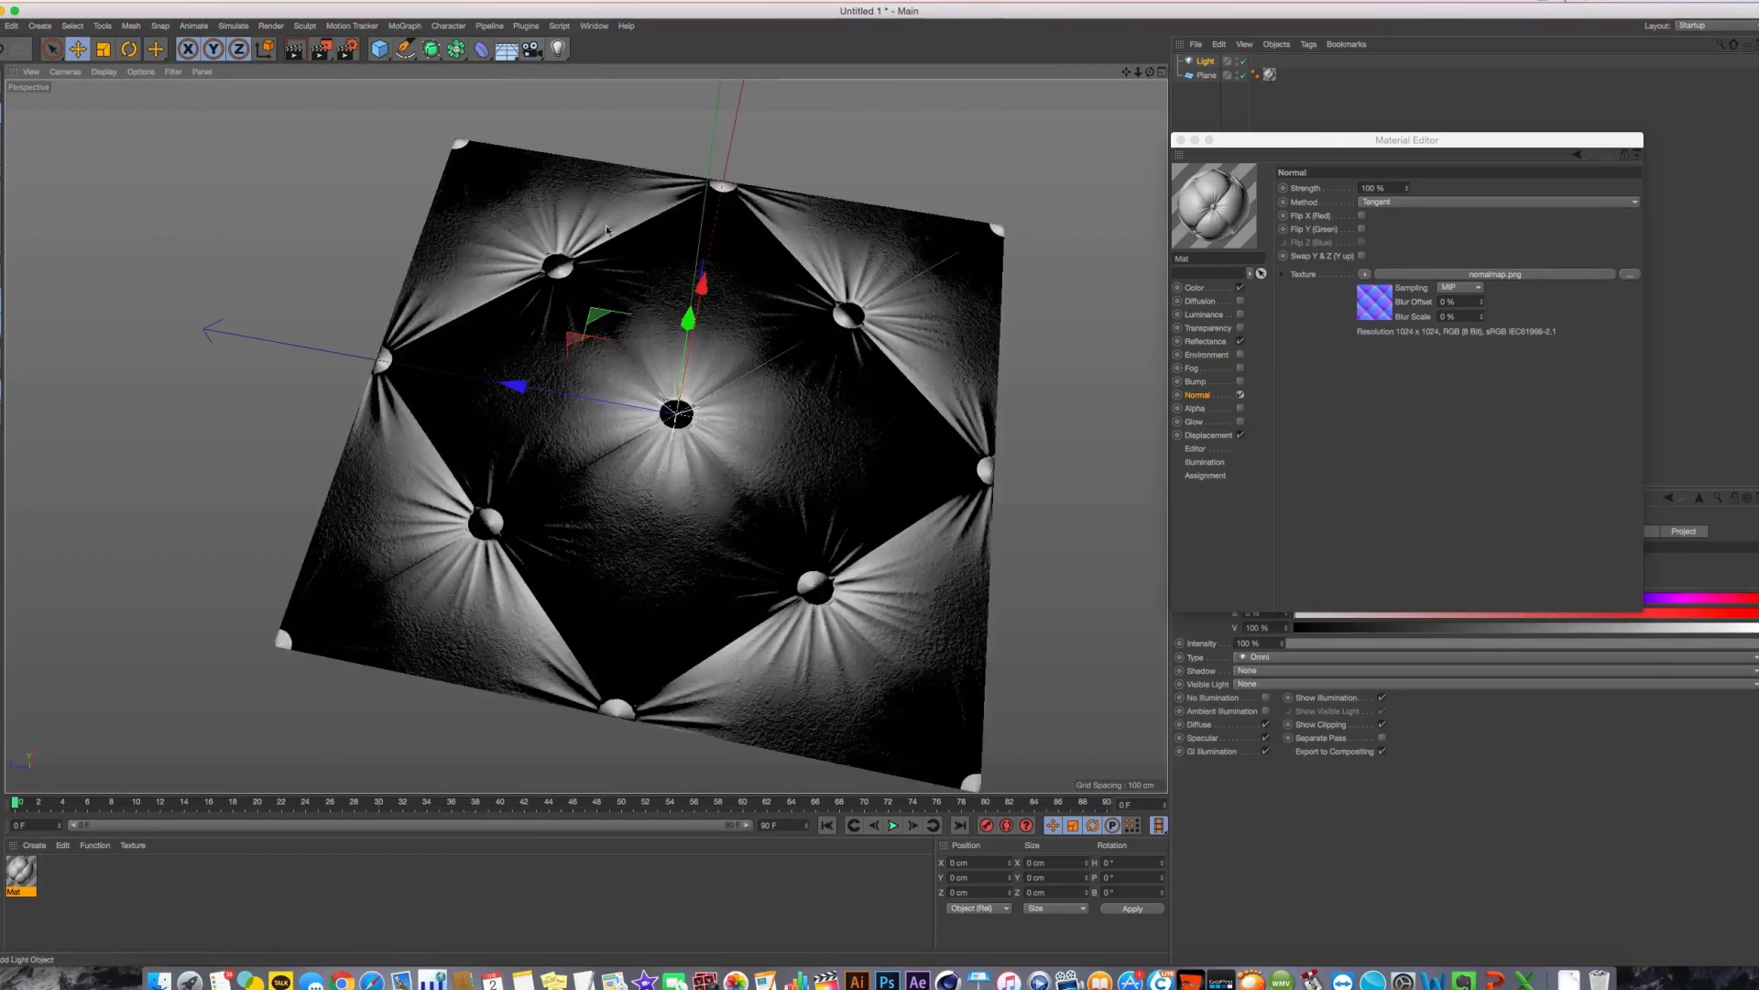
alt+drag(673, 467, 530, 211)
key(super+r)
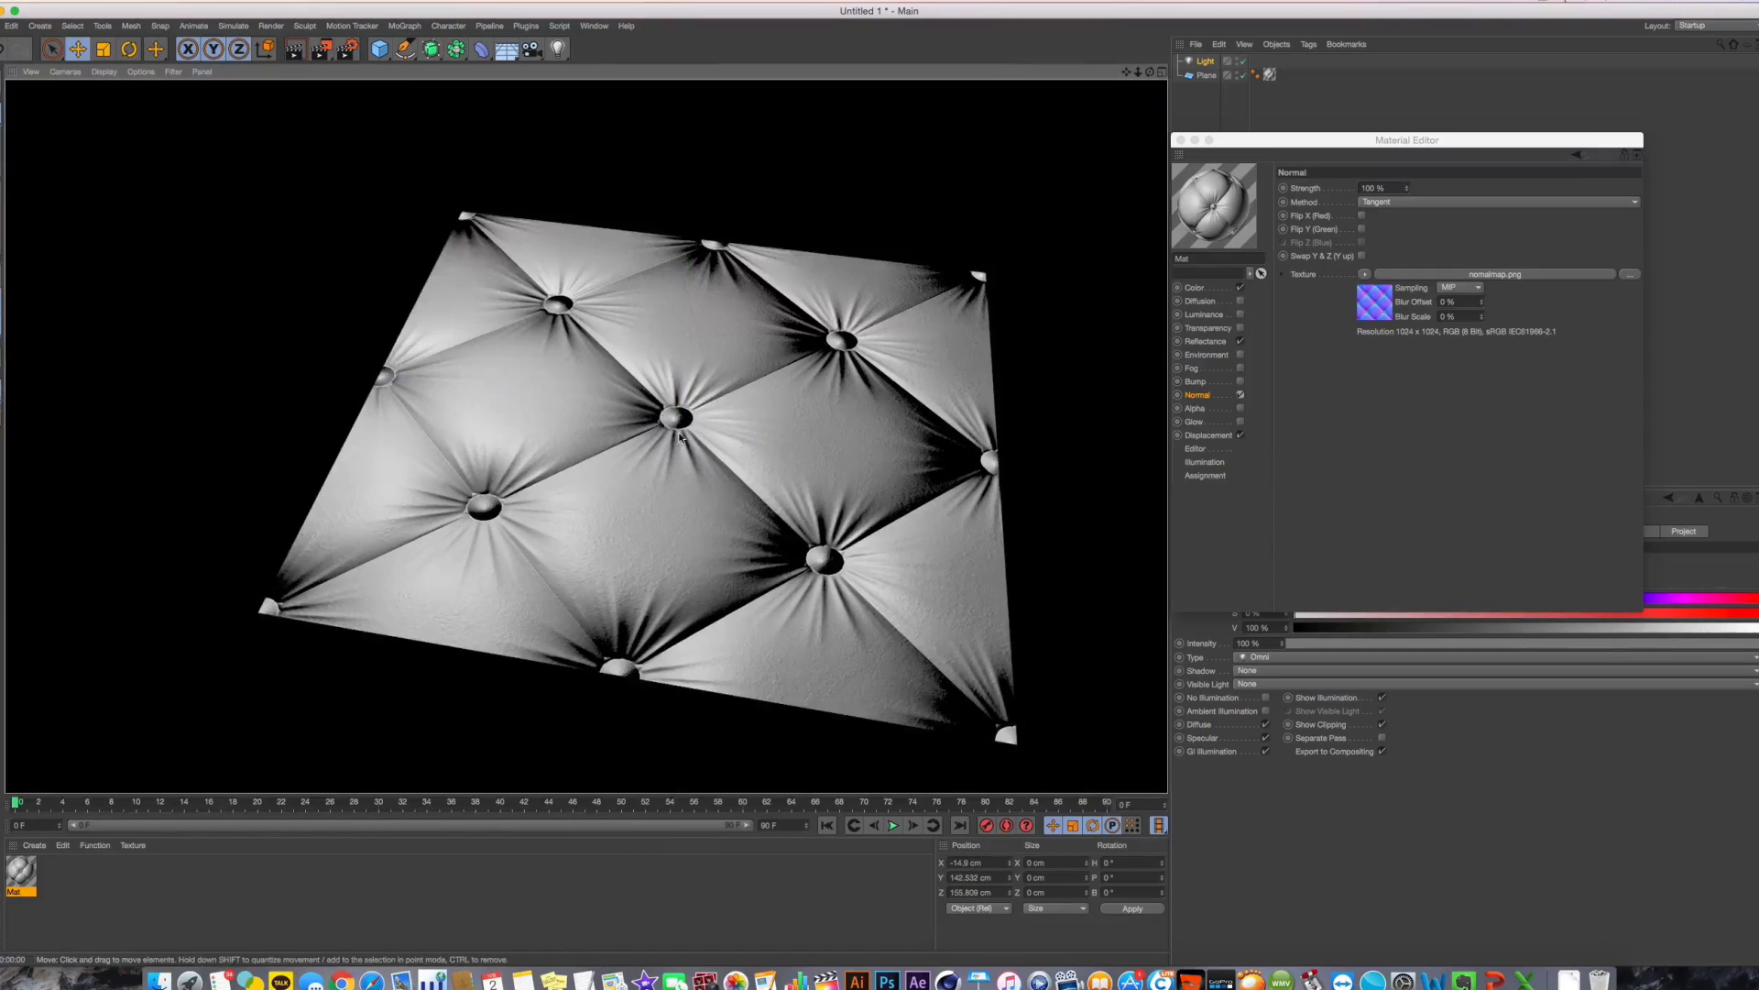
scroll(679, 434, up, 4)
alt+drag(697, 473, 697, 449)
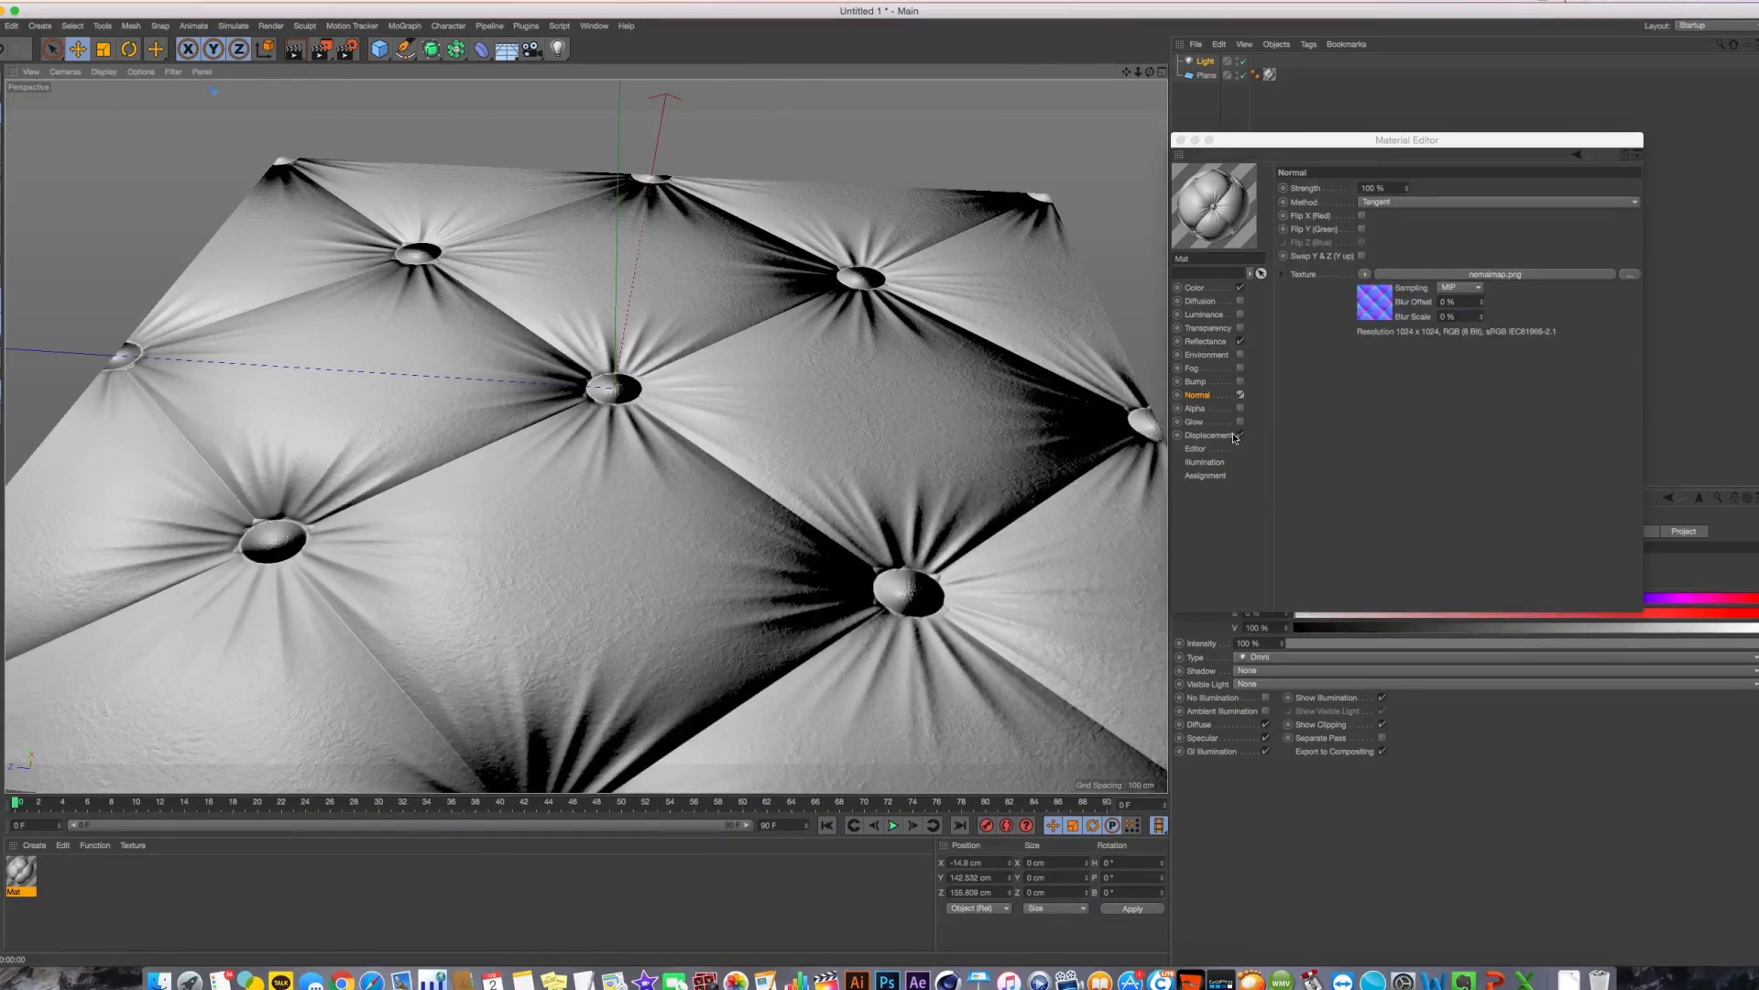
click(1234, 437)
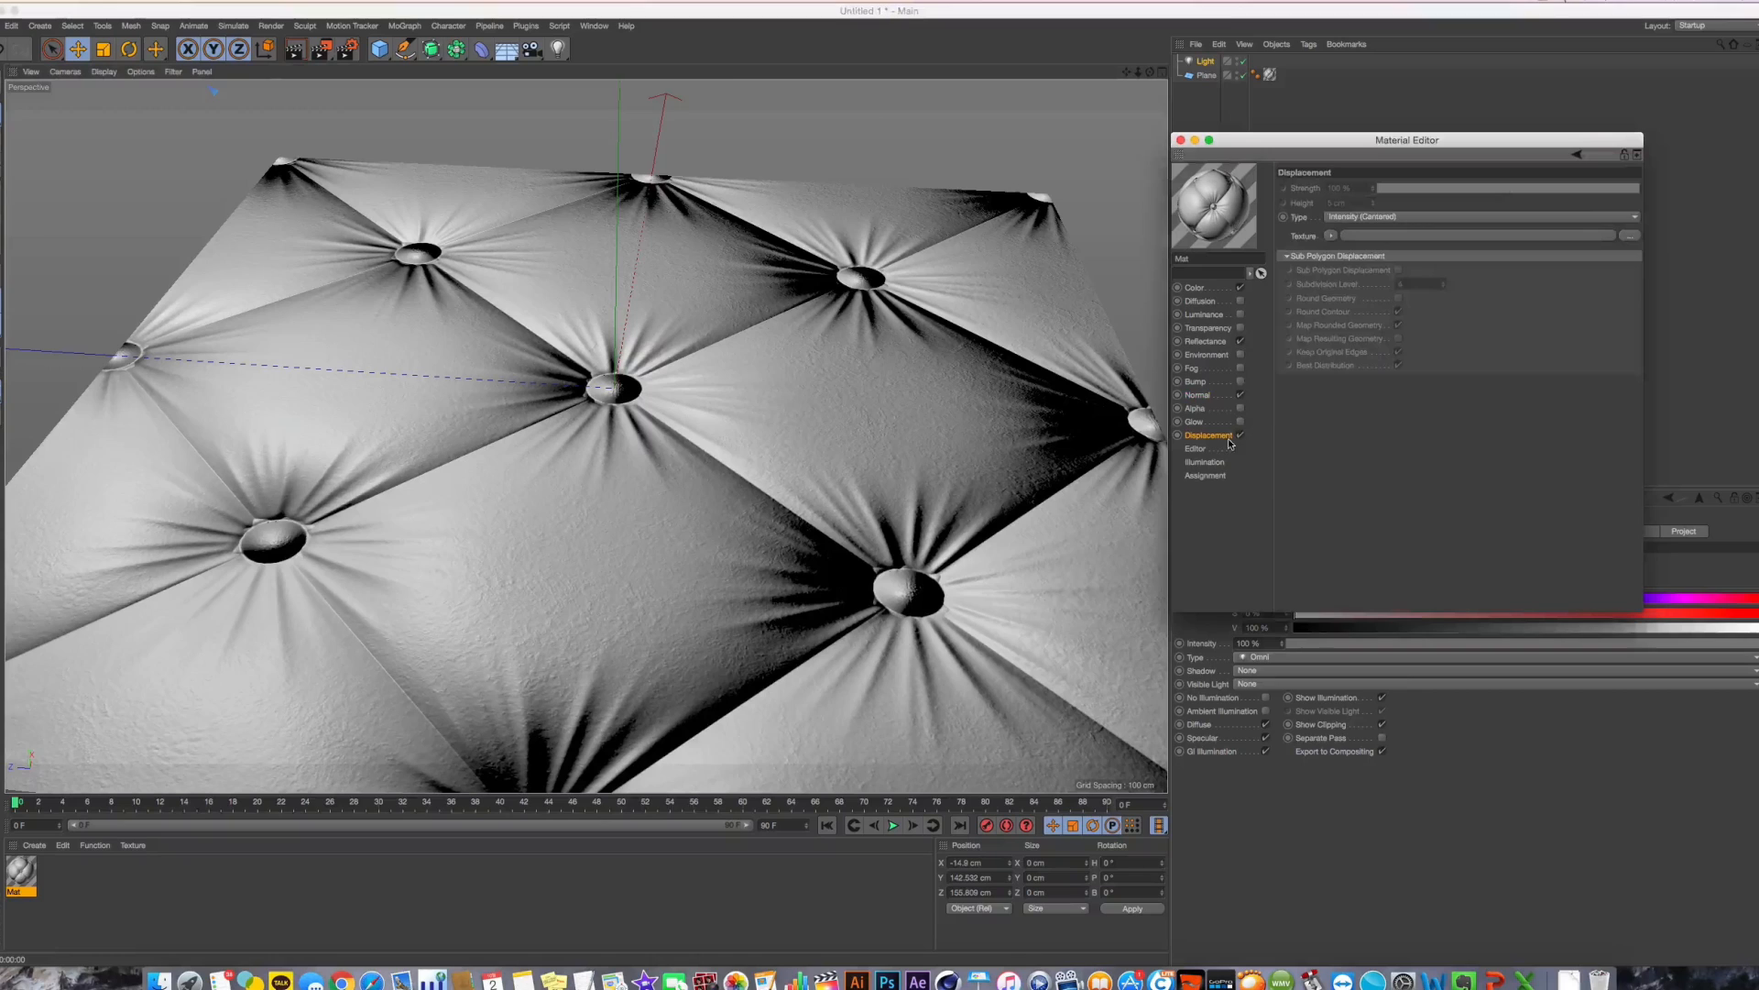
click(1630, 235)
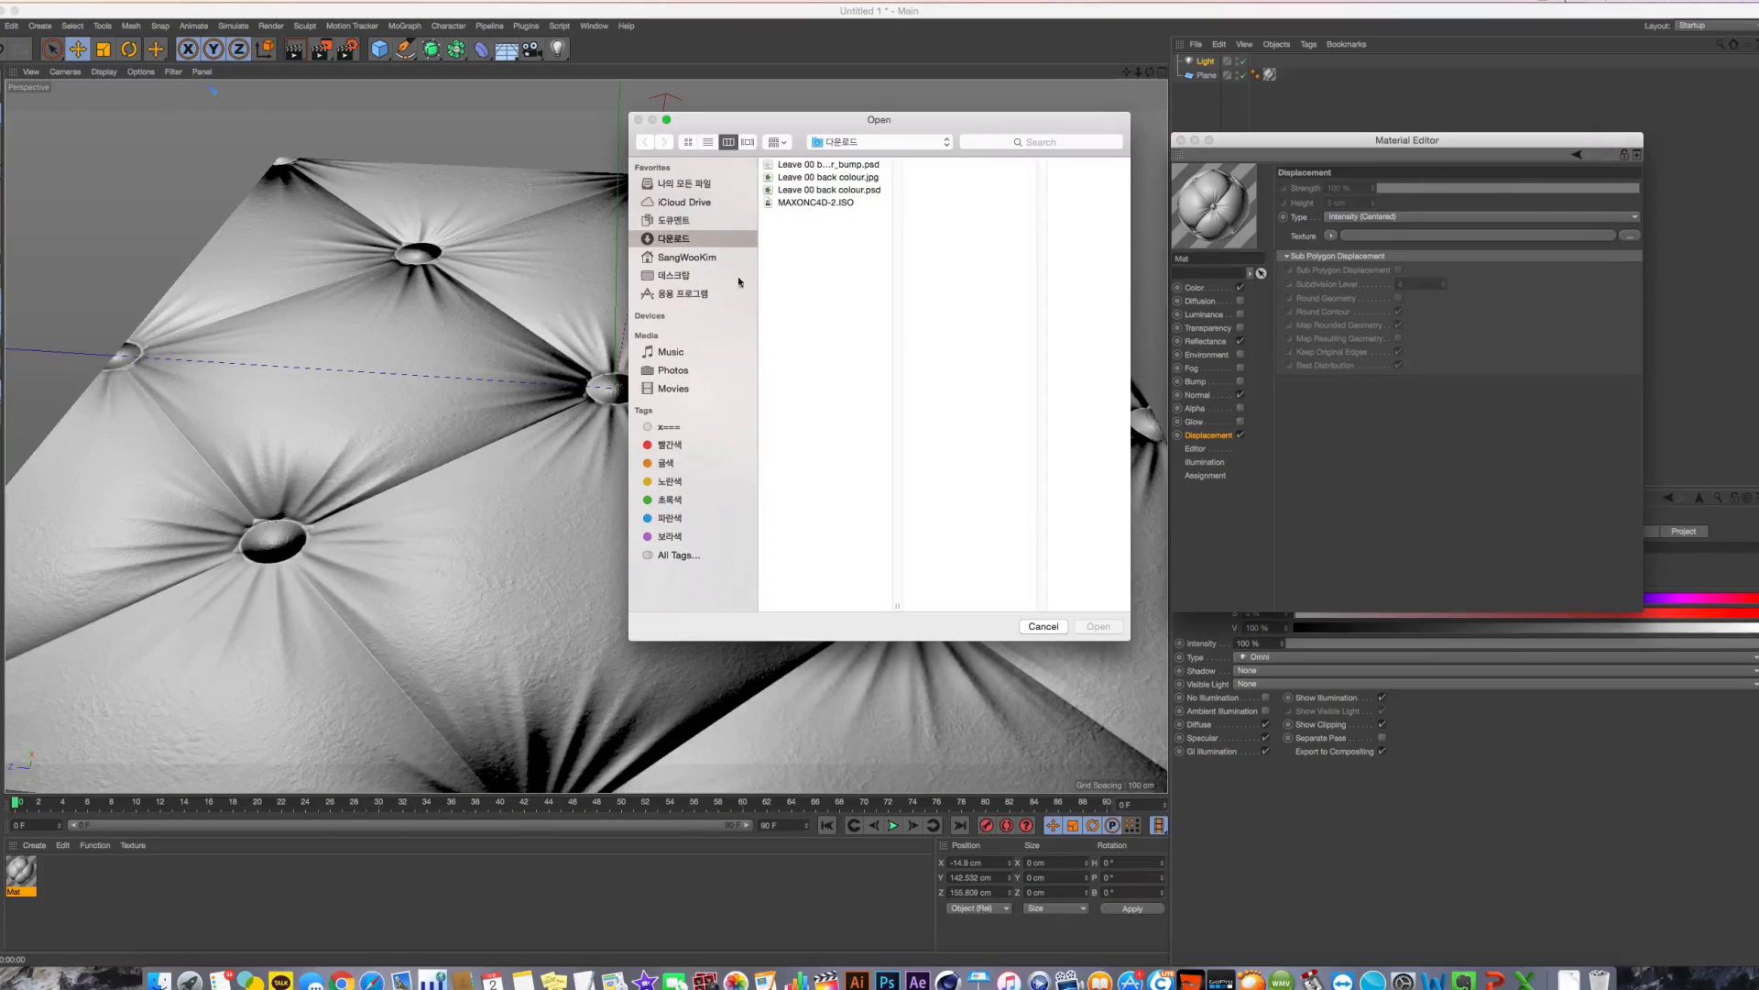
click(739, 277)
click(810, 304)
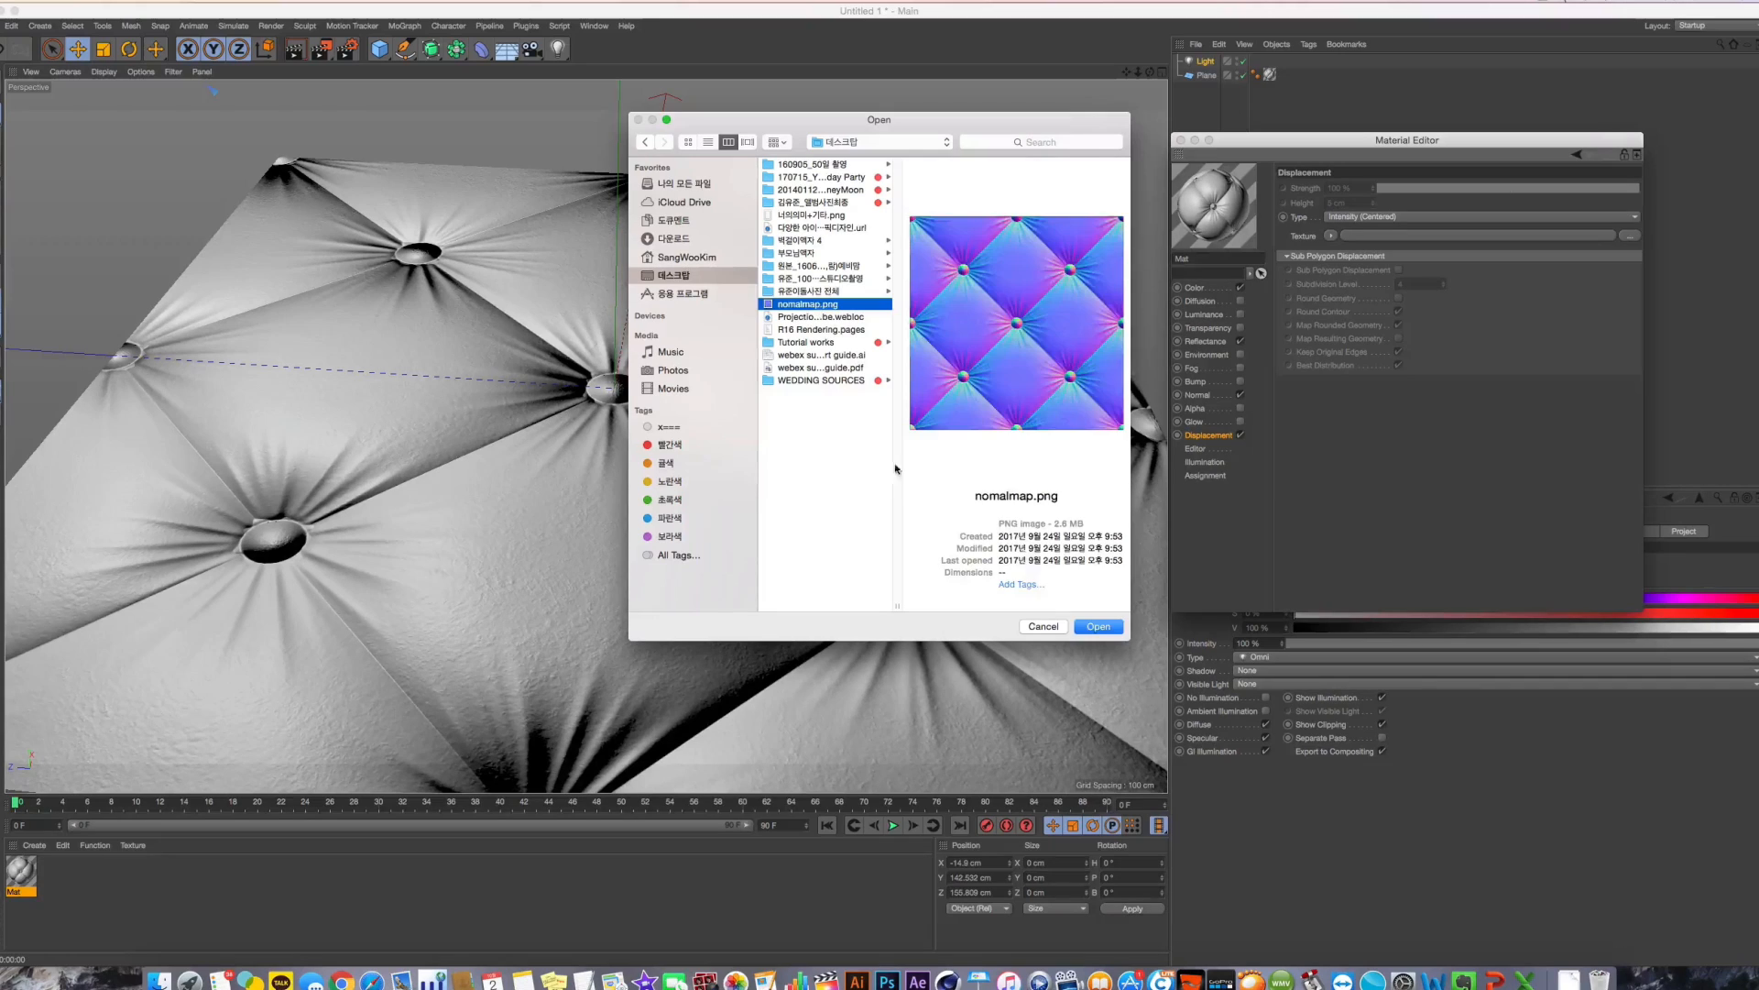
click(1043, 627)
key(super+Tab)
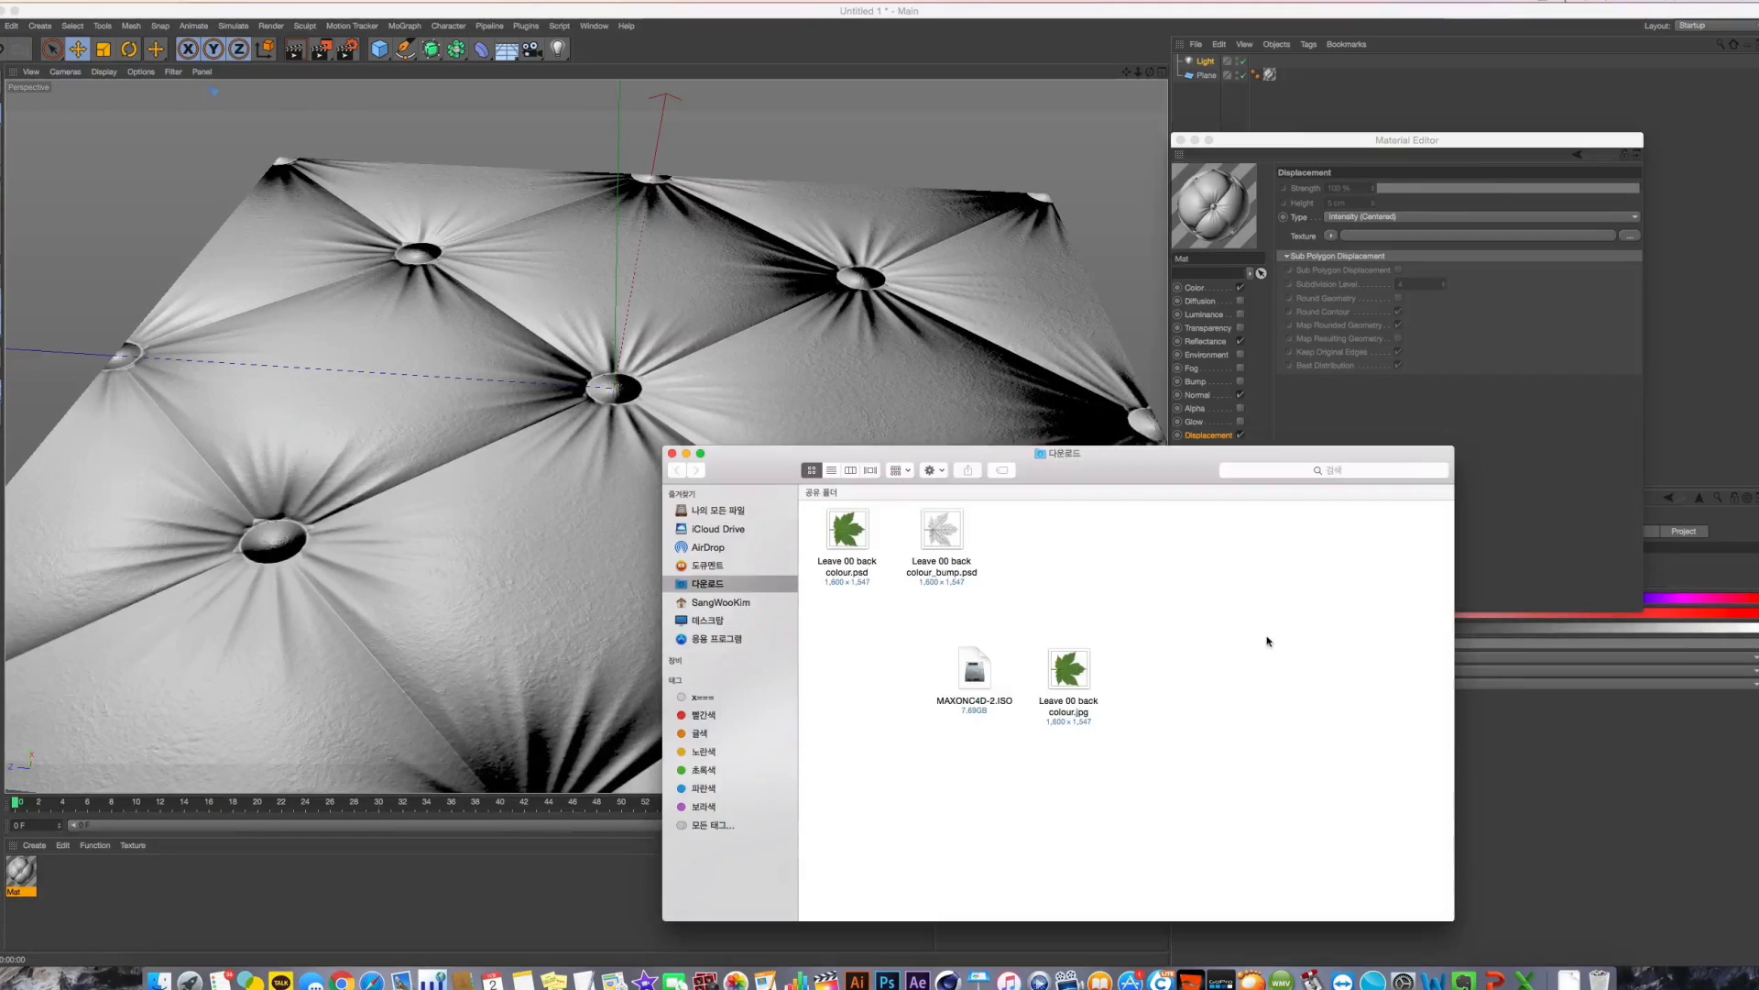
key(super+Tab)
mouse_move(820, 557)
alt+mouse_down()
mouse_move(806, 574)
mouse_move(838, 535)
alt+mouse_up()
scroll(810, 569, down, 4)
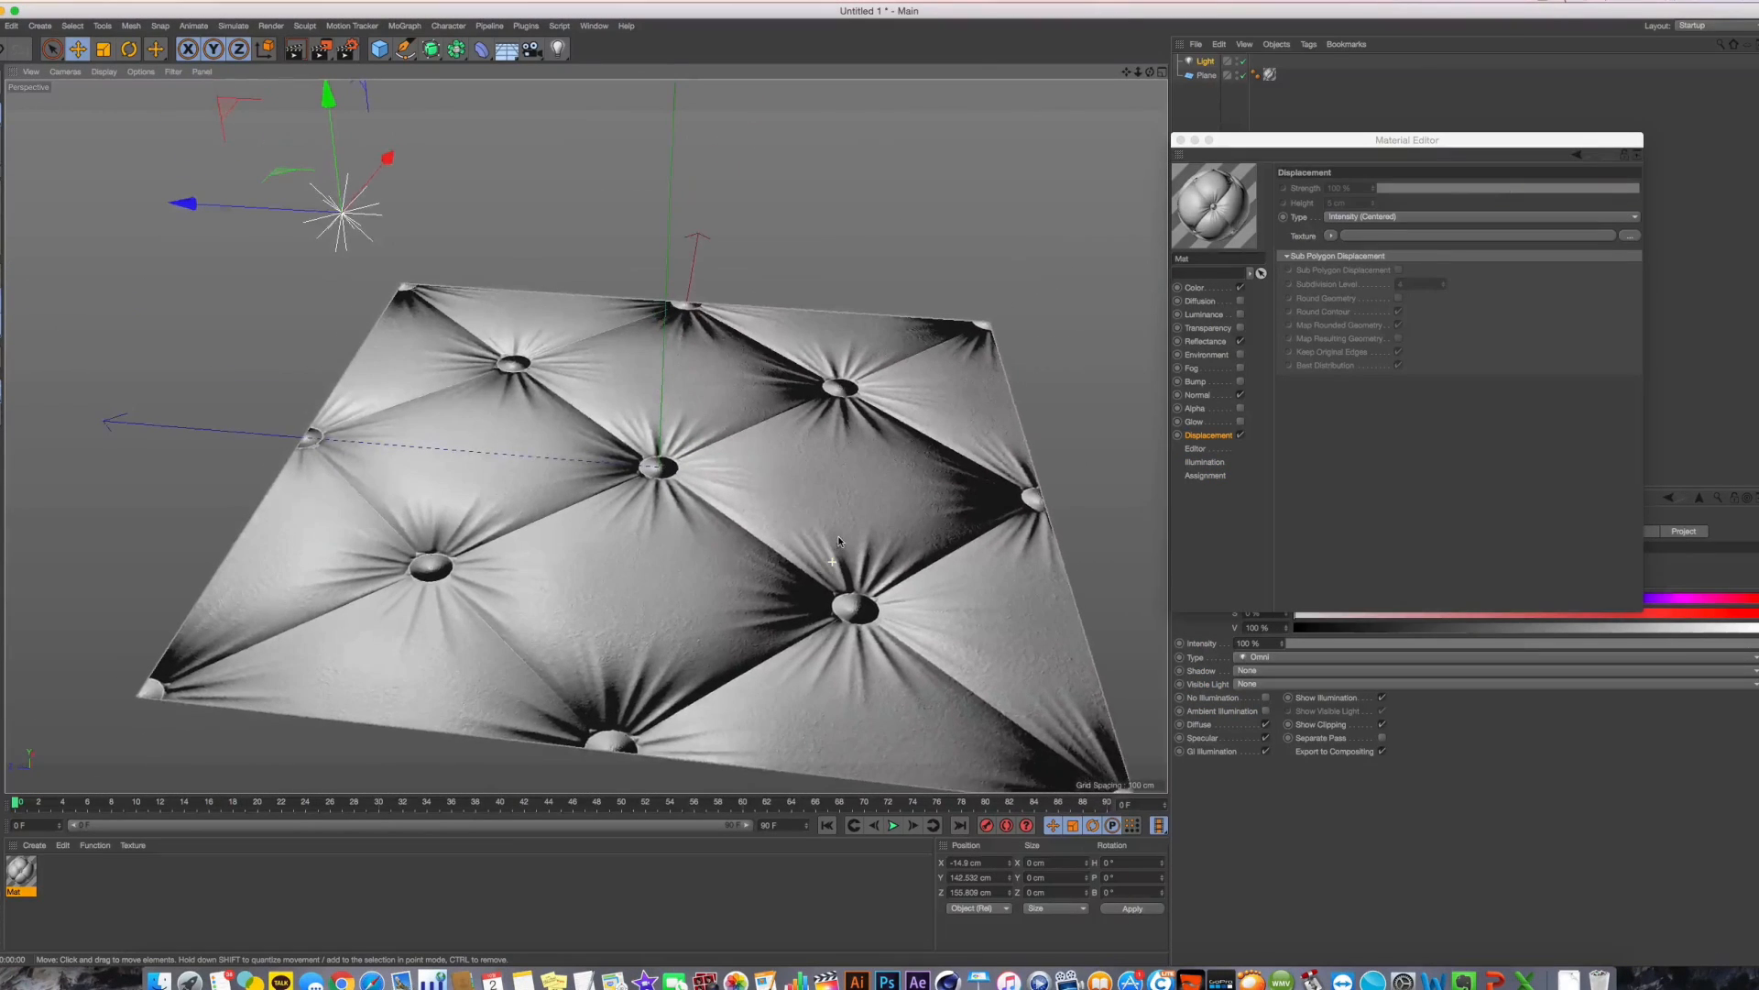
click(1240, 436)
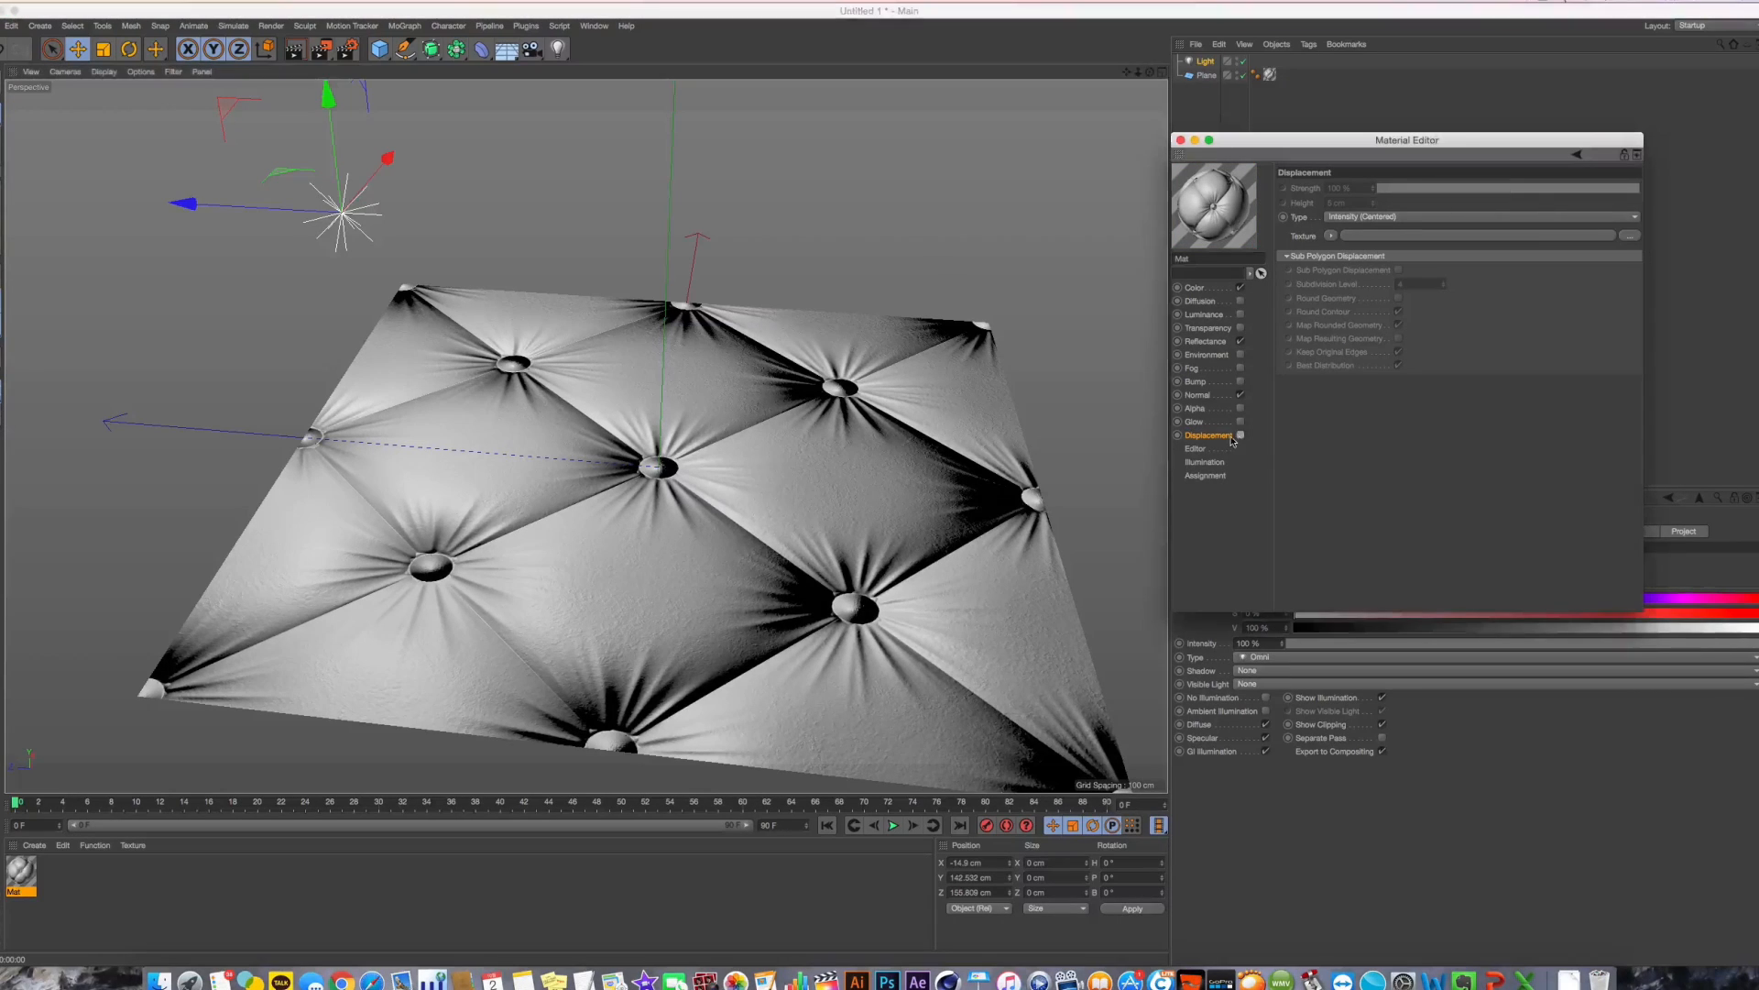
Turn off the material's Normal channel and remove the material tag from the plane
click(1240, 395)
click(1206, 75)
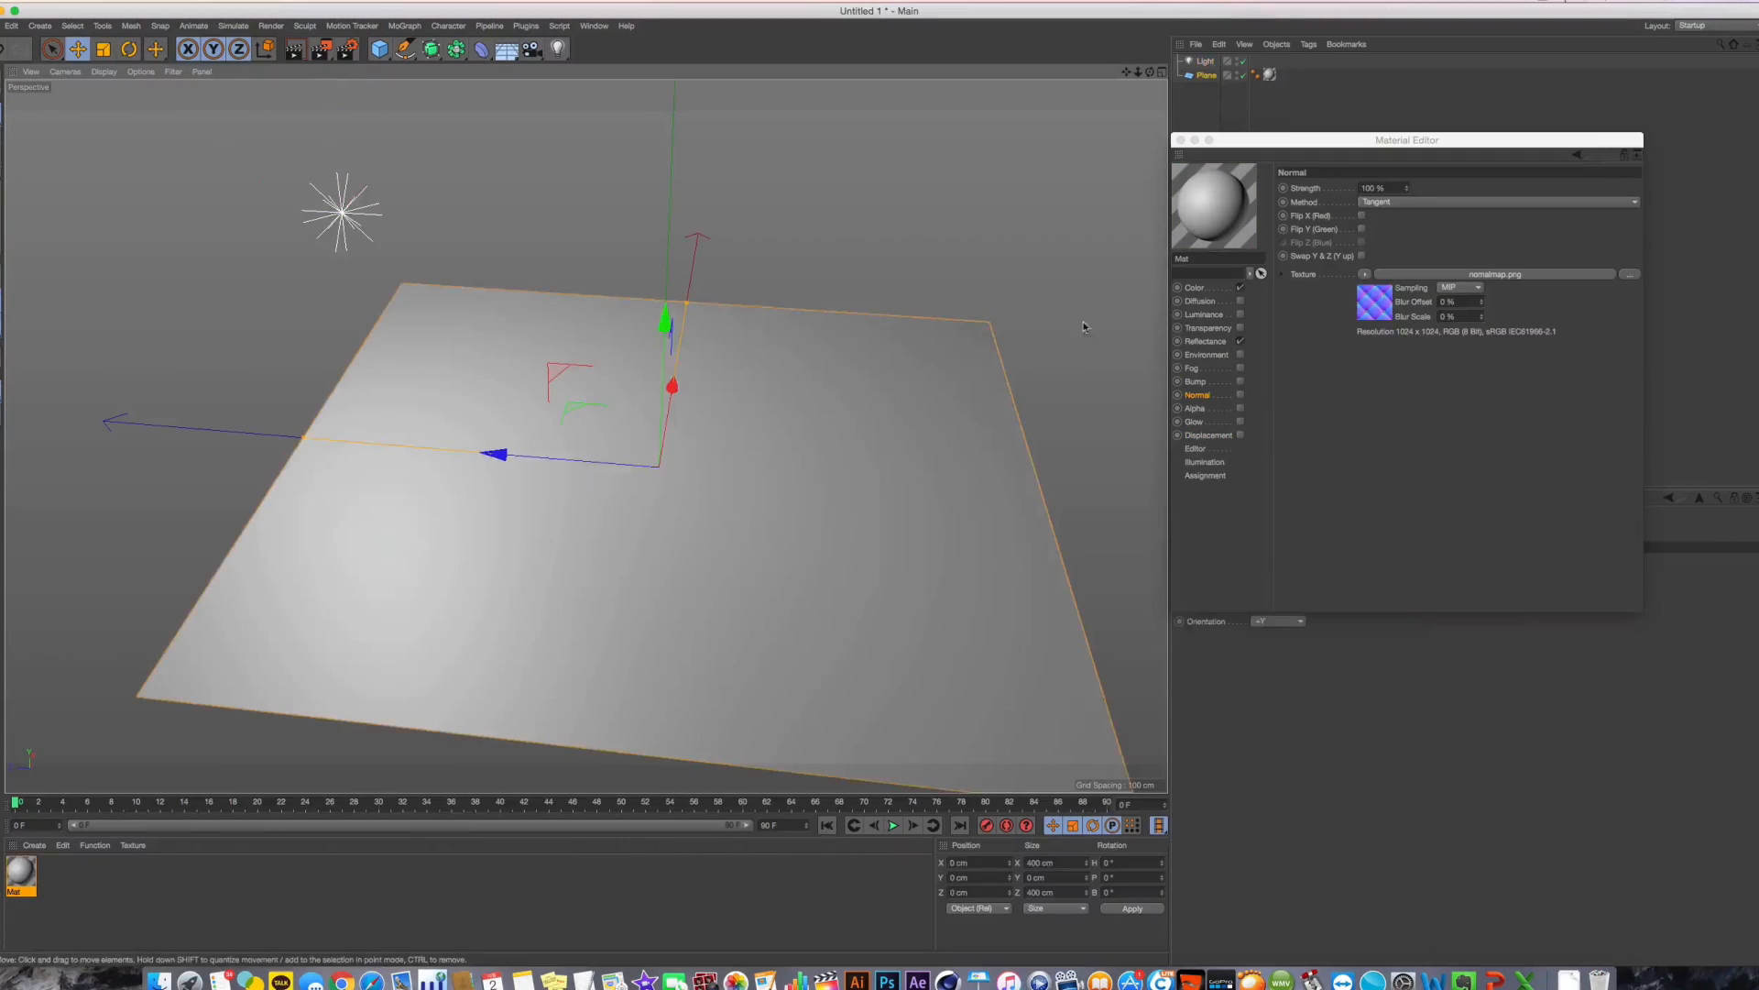
click(1269, 77)
key(Delete)
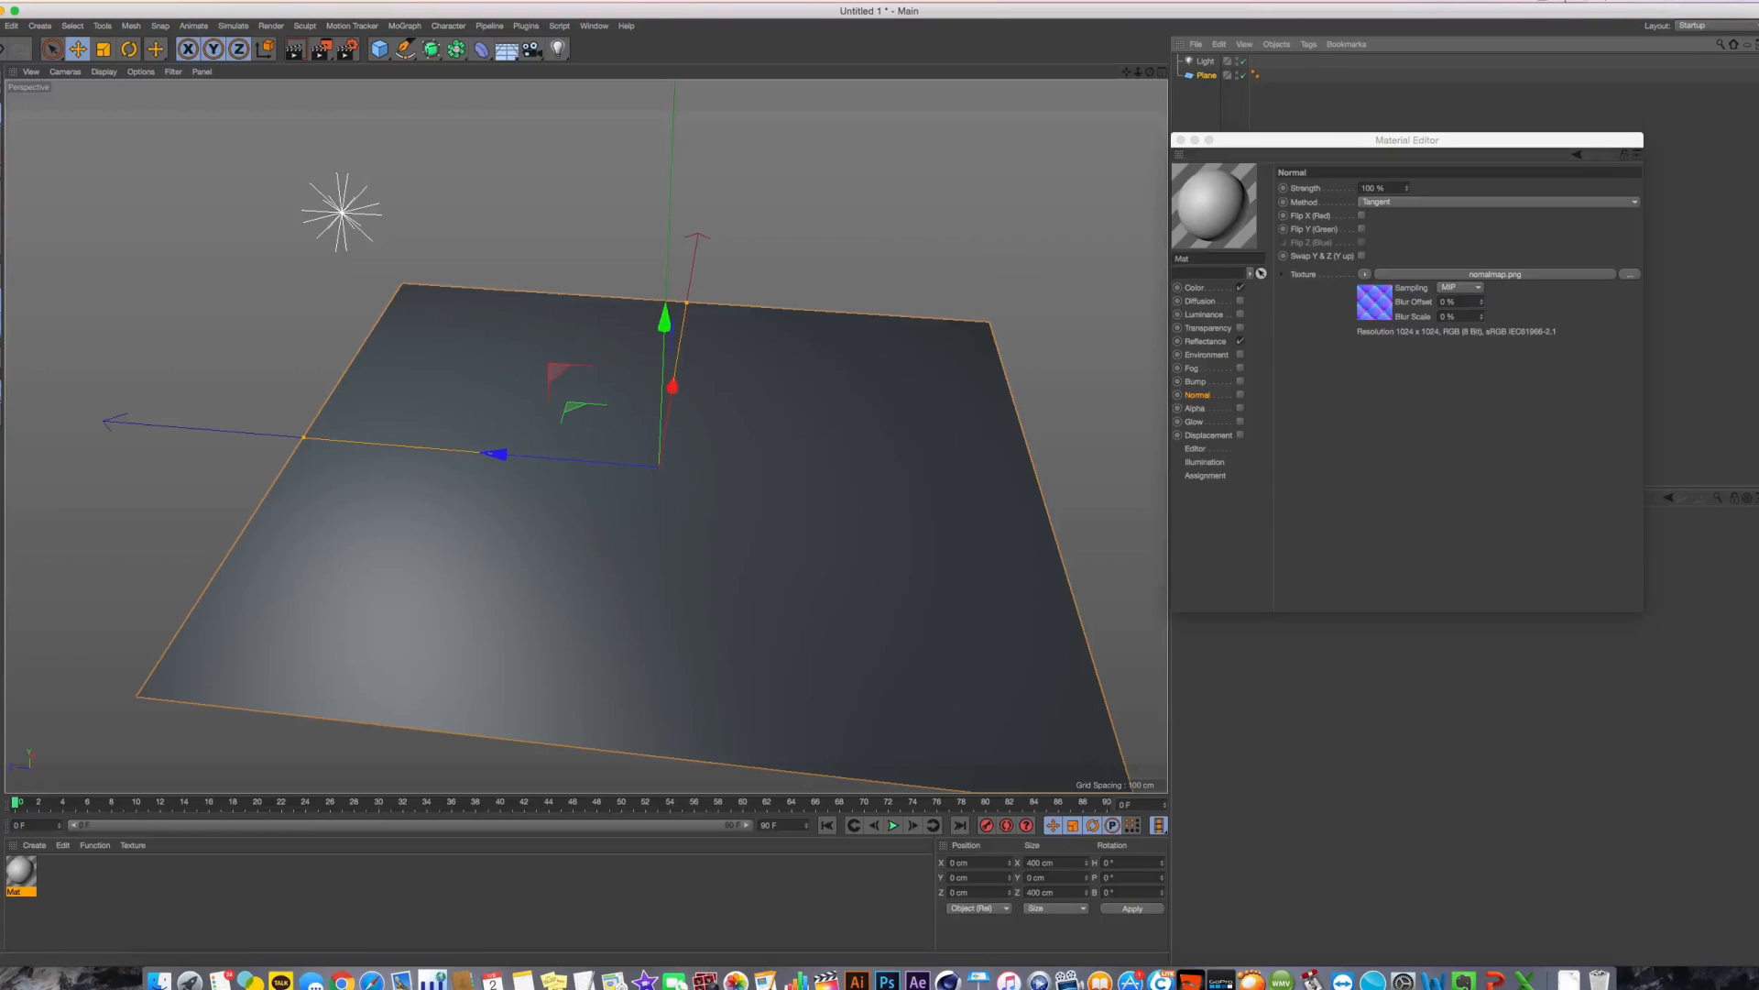
Clear the nomalmap.png texture from the material's Normal channel
click(11, 882)
click(1219, 392)
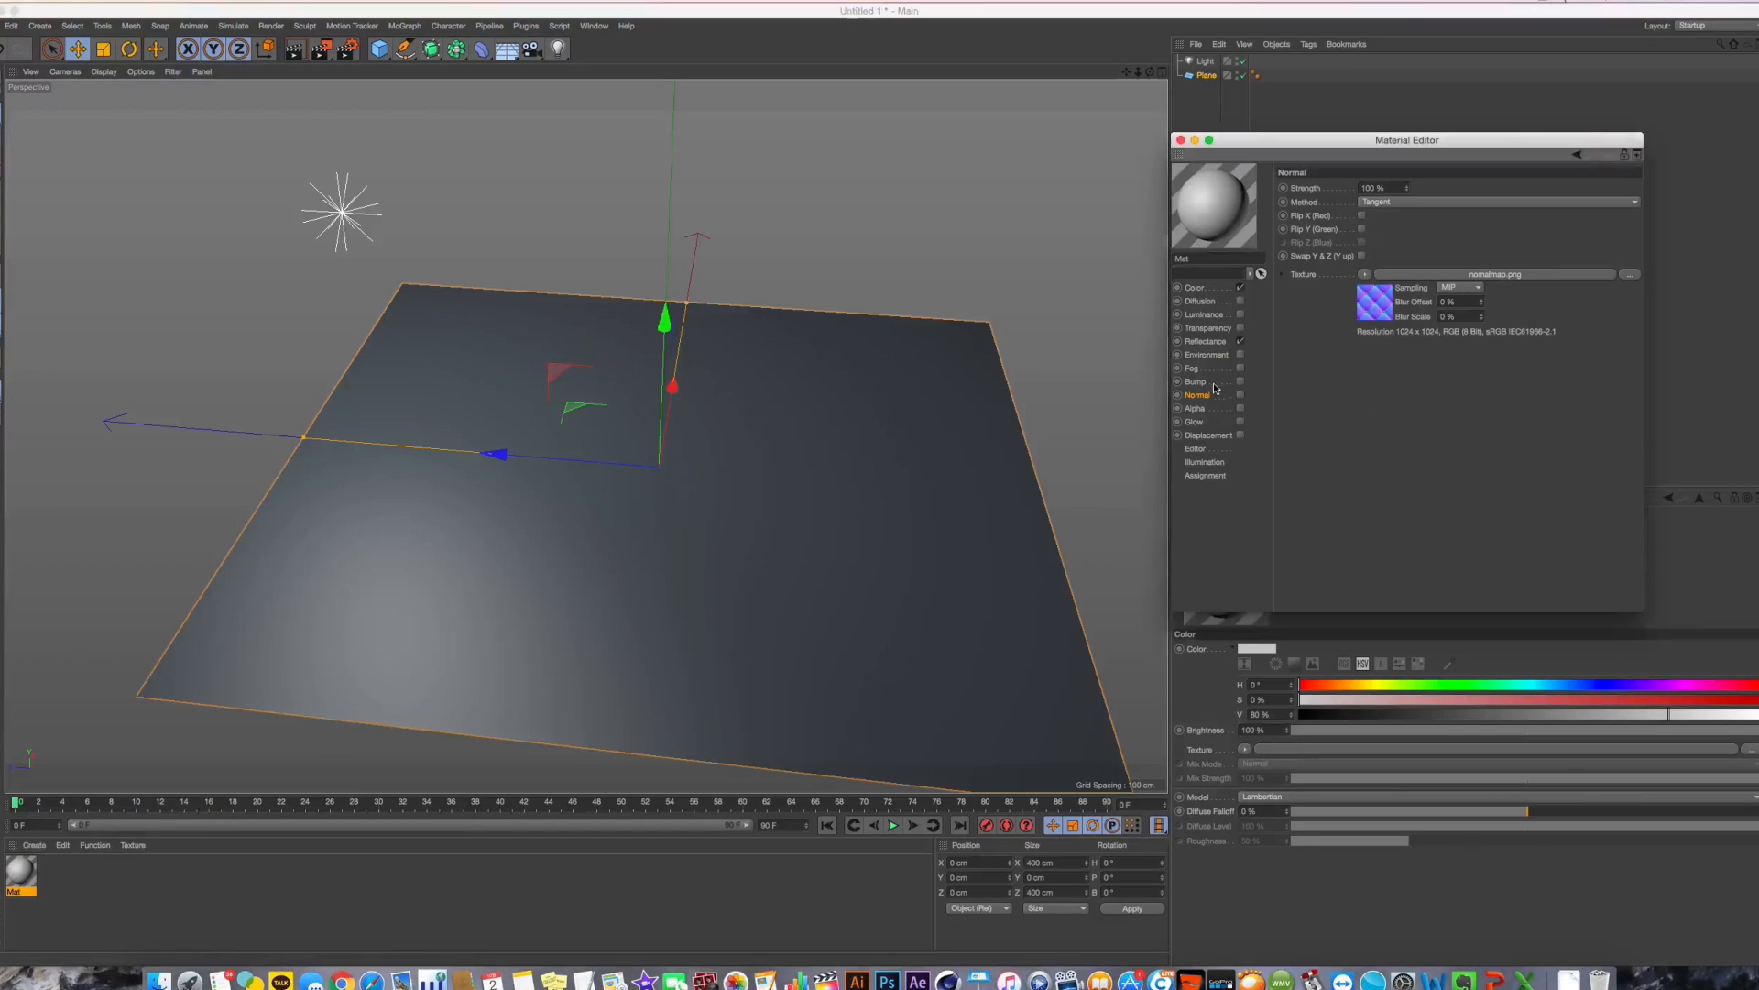
click(1365, 274)
click(1381, 303)
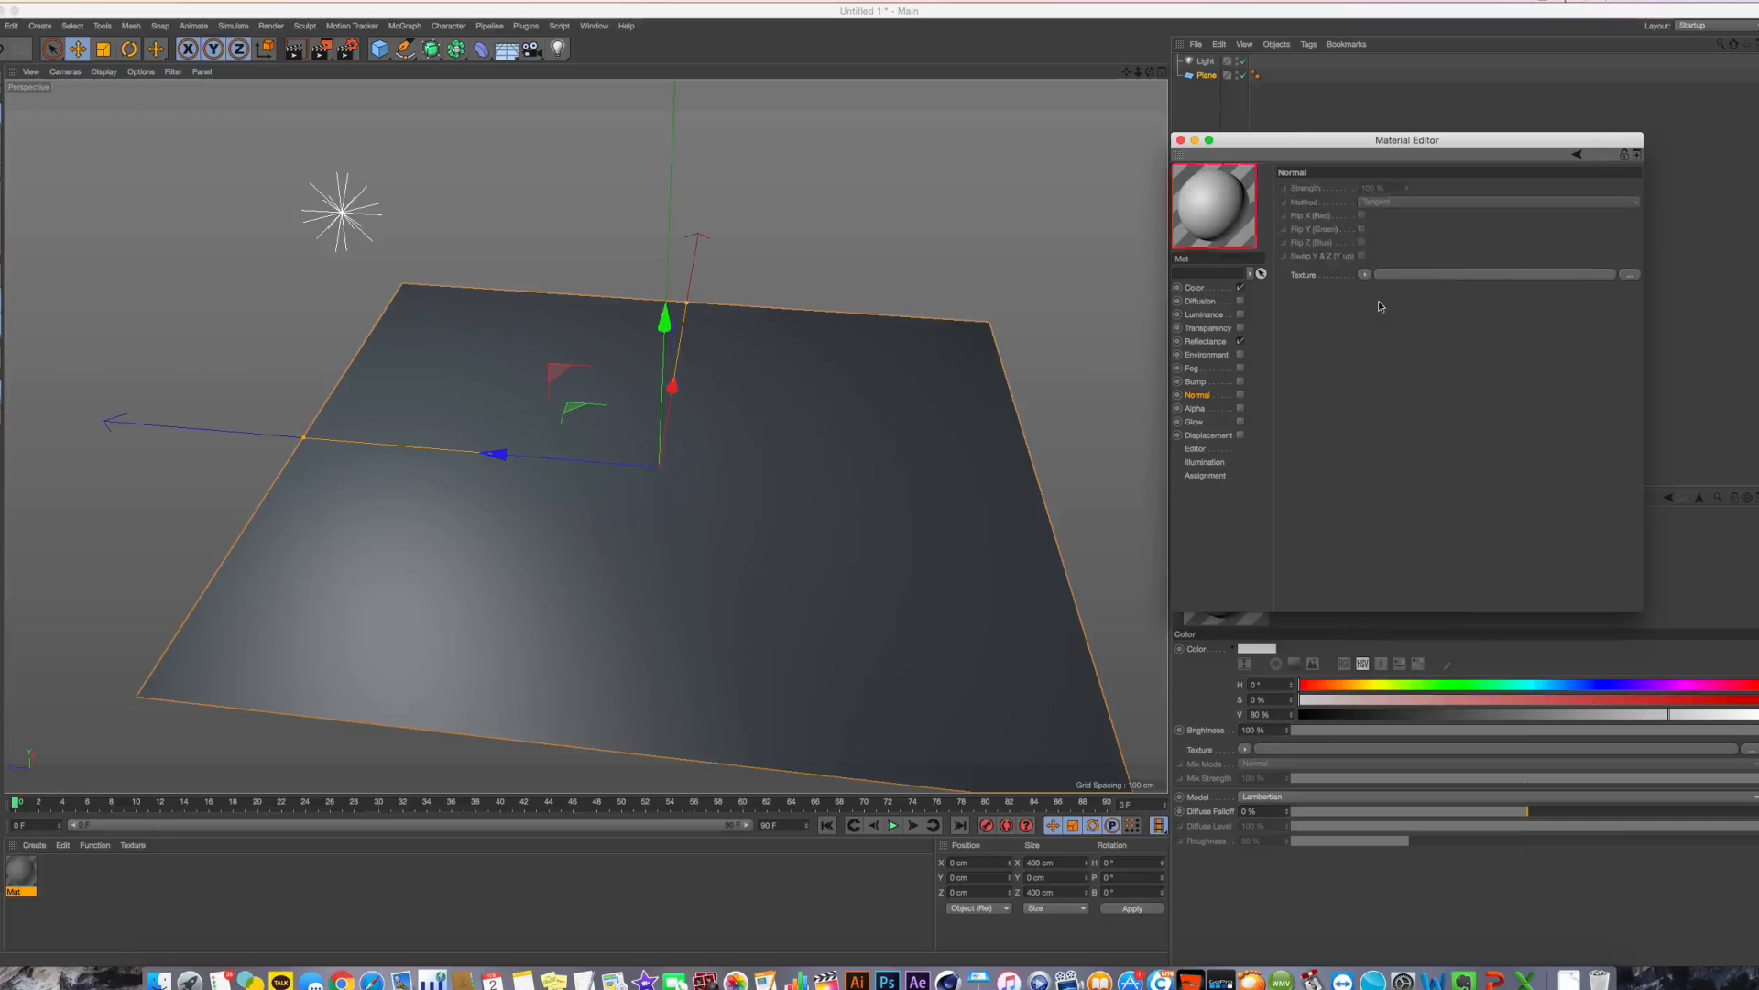
Enable the material's Bump channel and load the wildtextures-old-wood-original-file bump.jpg image as its texture
key(super+Tab)
drag(1146, 570, 1325, 767)
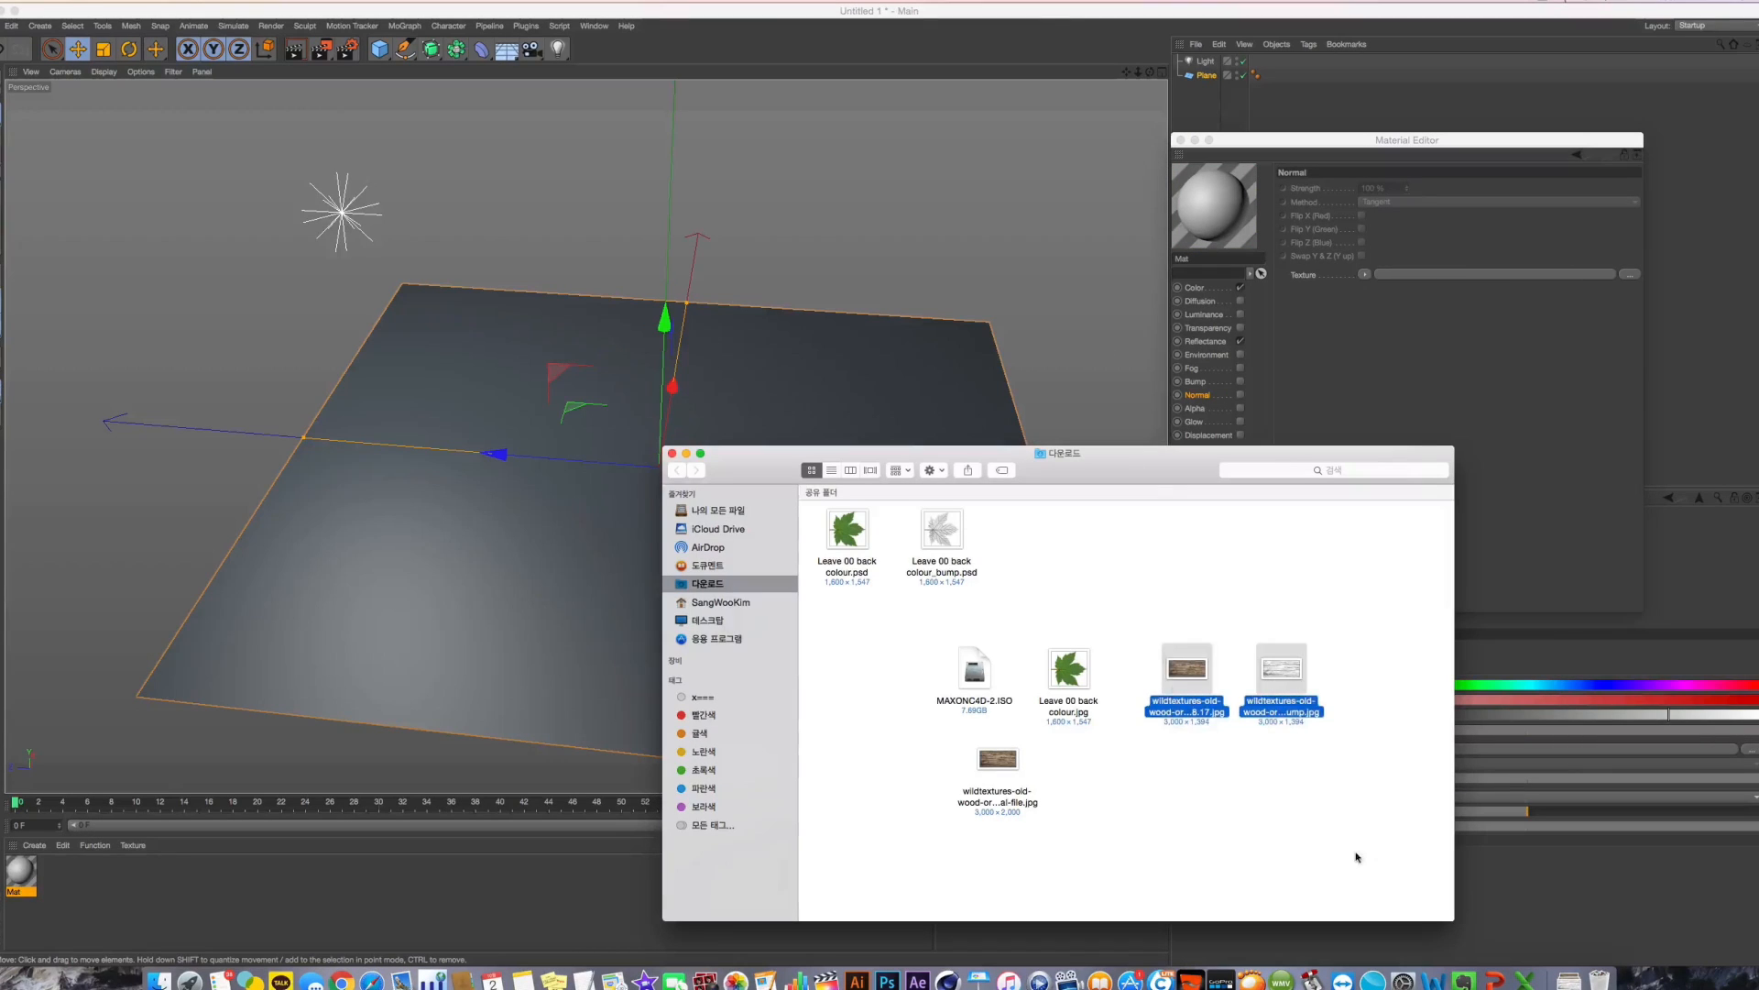
click(1349, 853)
click(1537, 332)
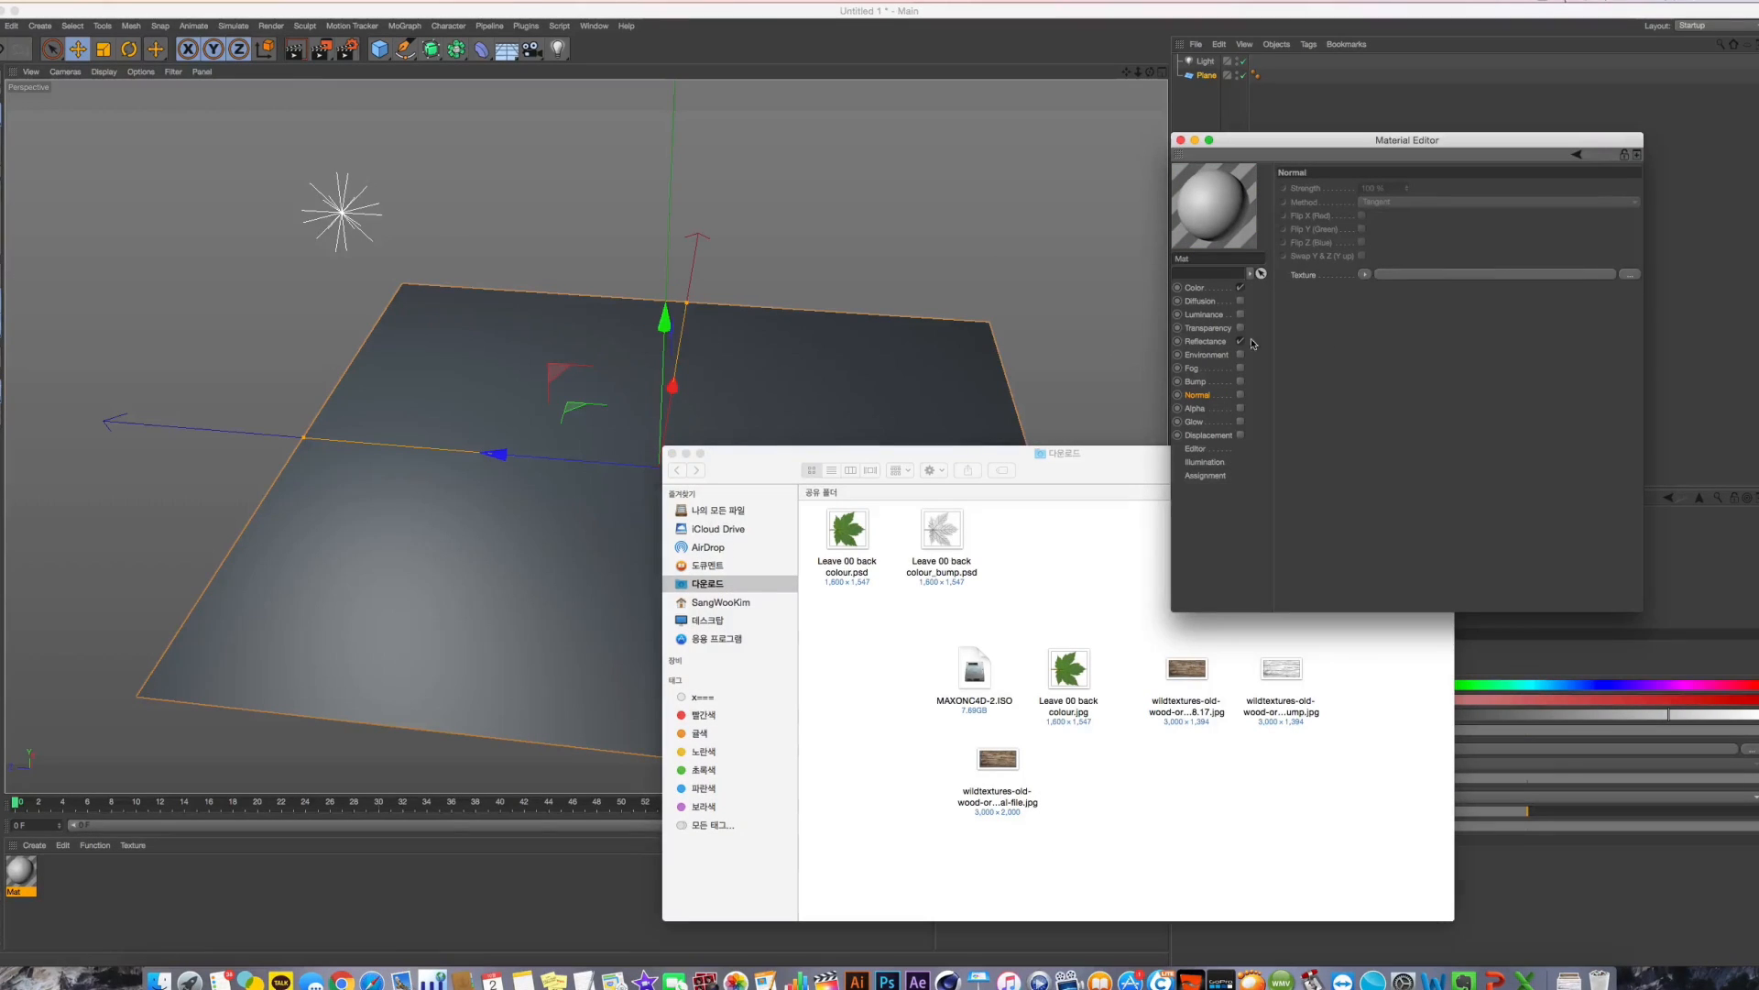
click(1196, 381)
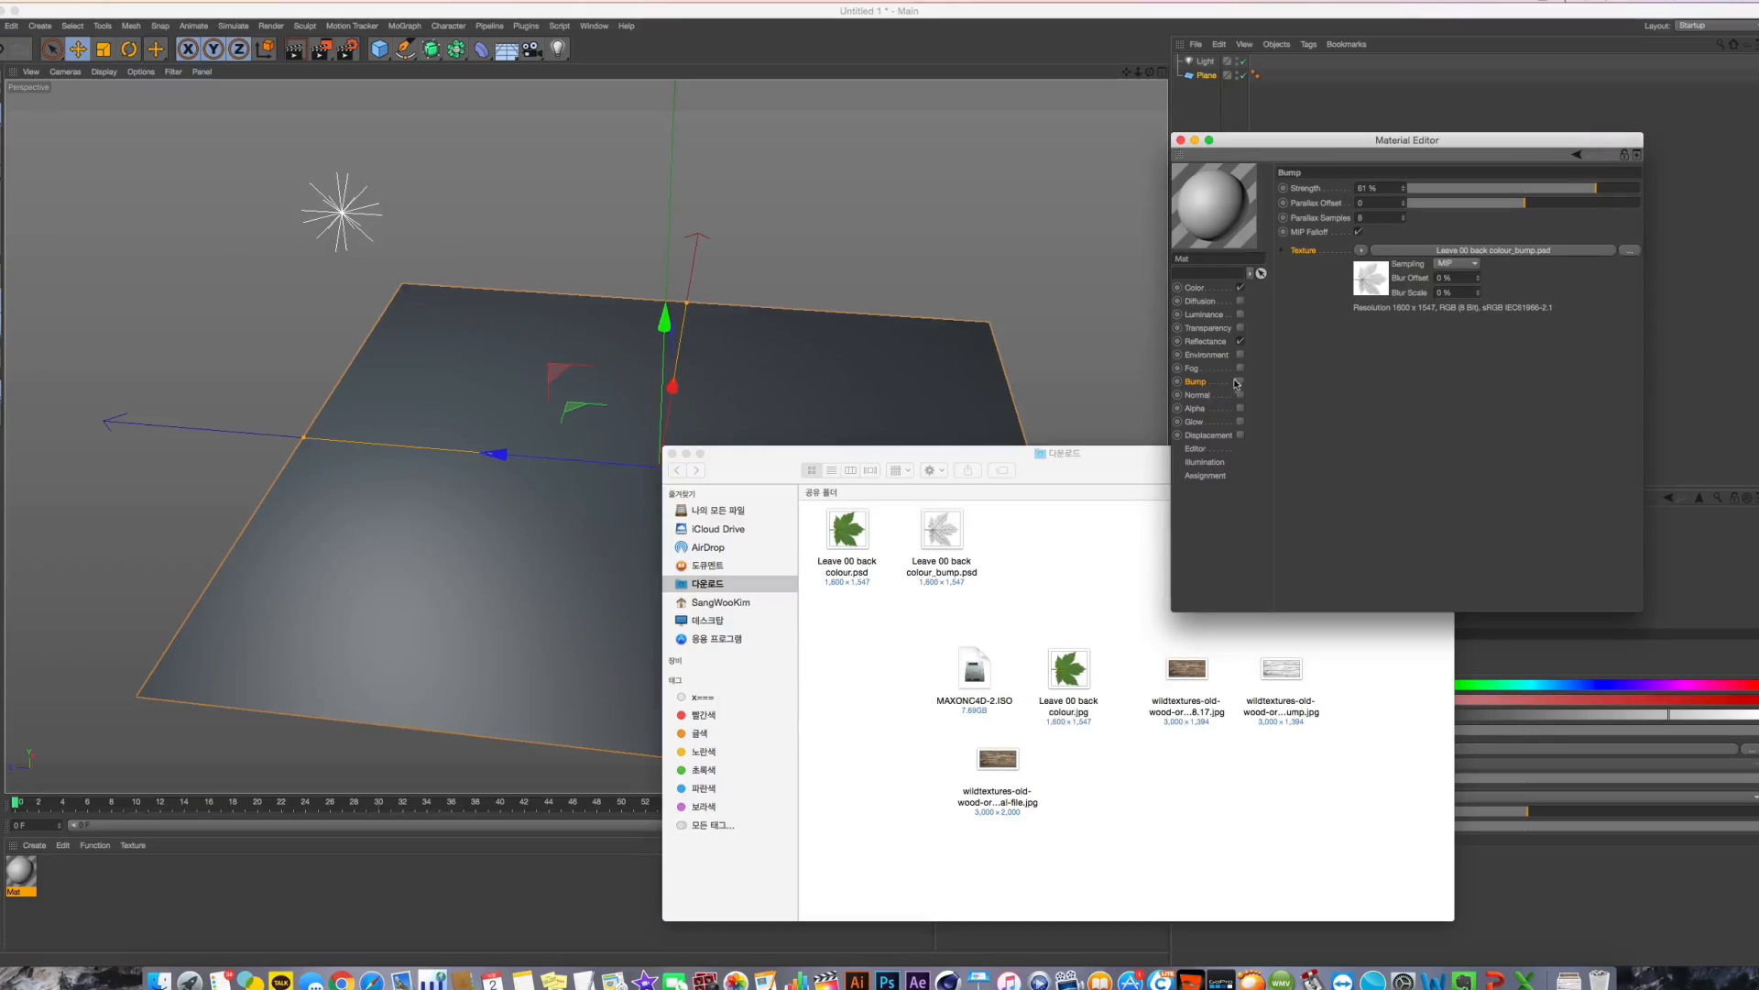
click(1239, 381)
click(1630, 251)
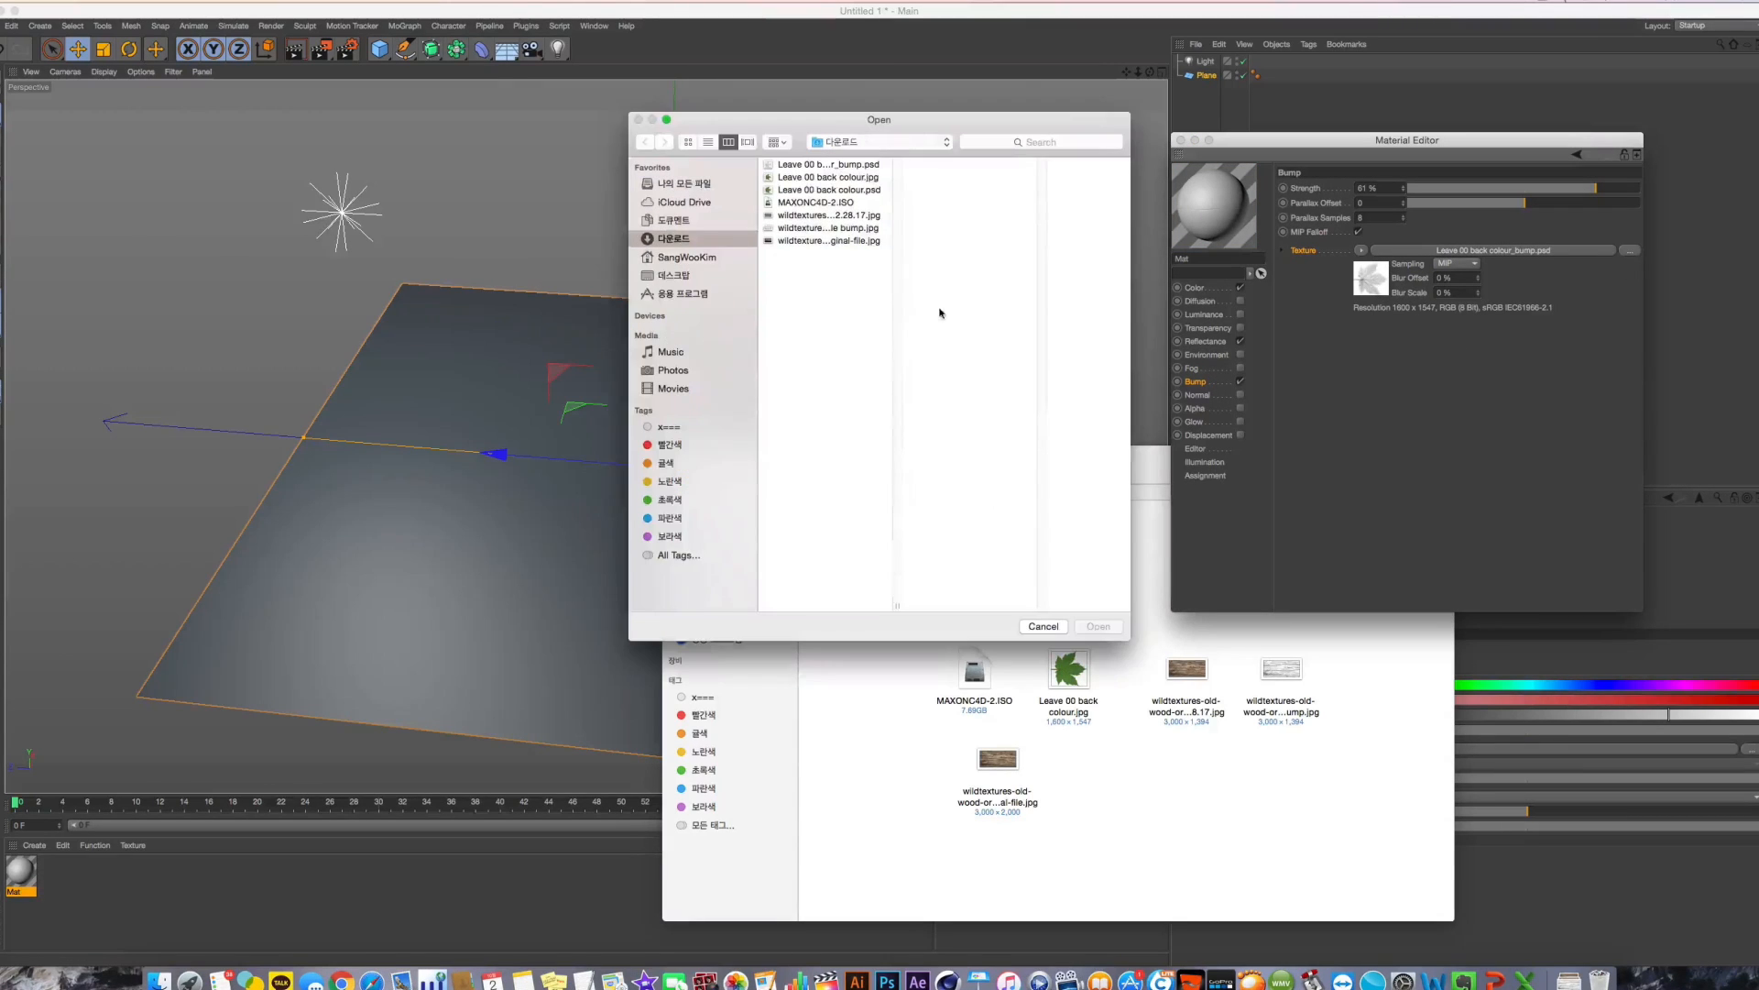
double_click(843, 229)
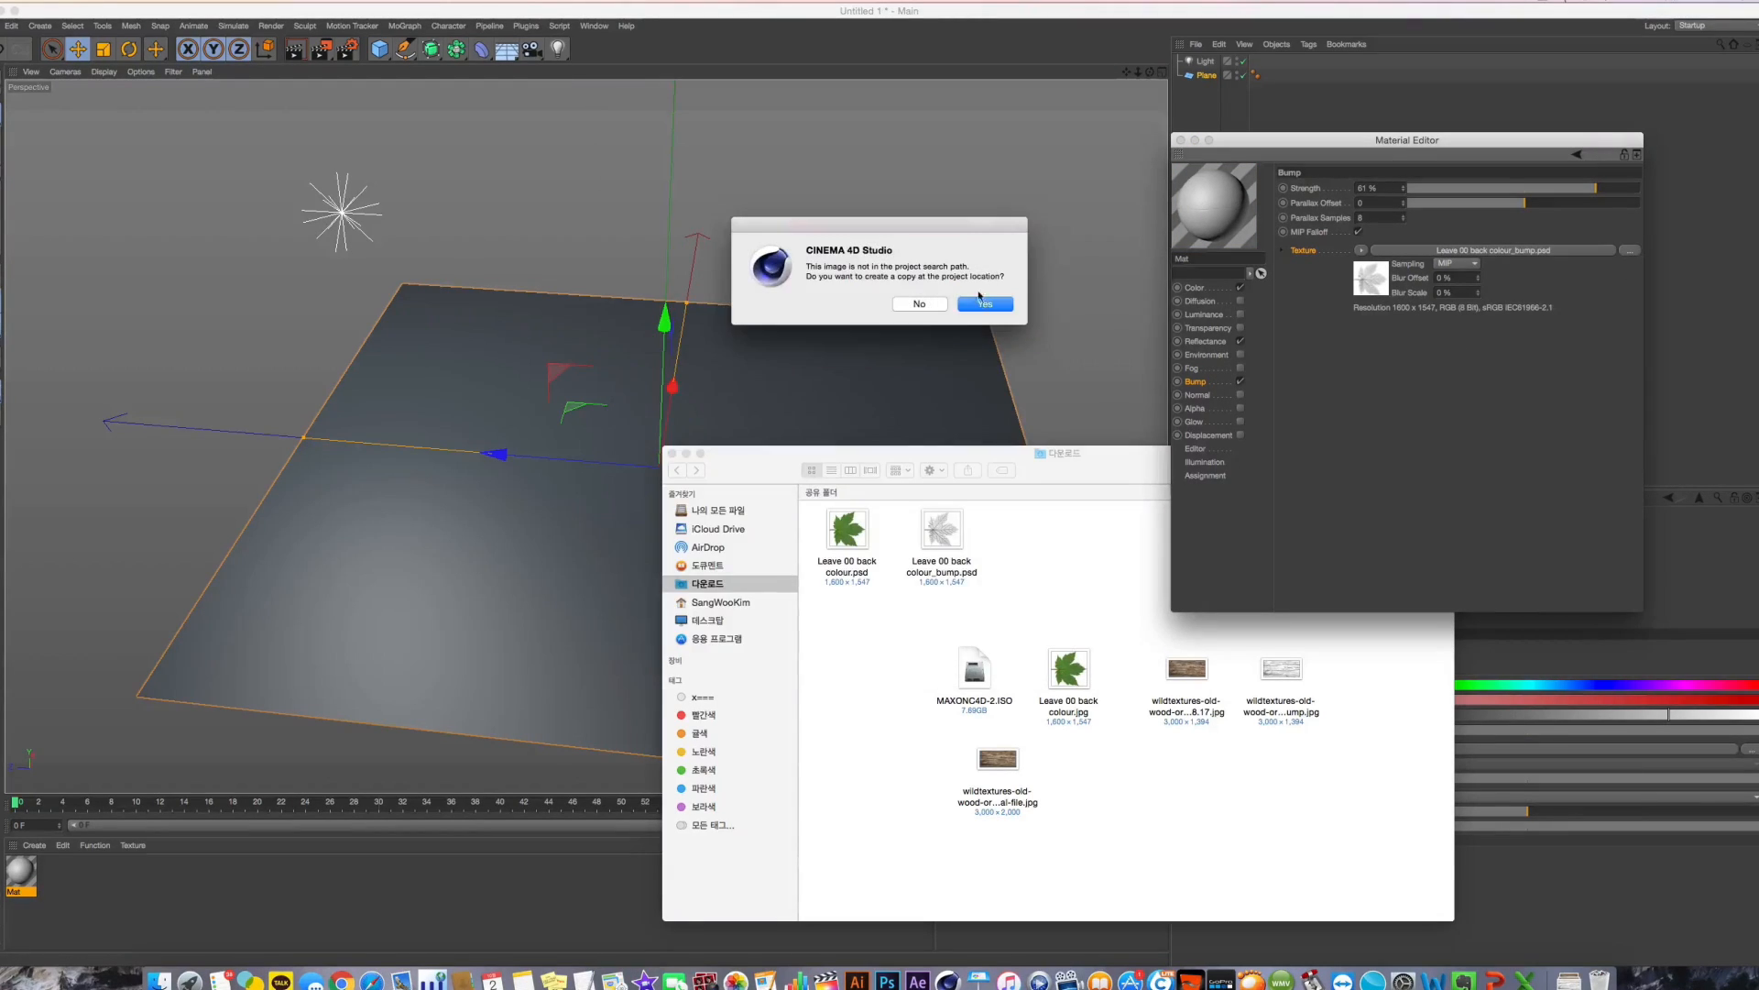
key(Return)
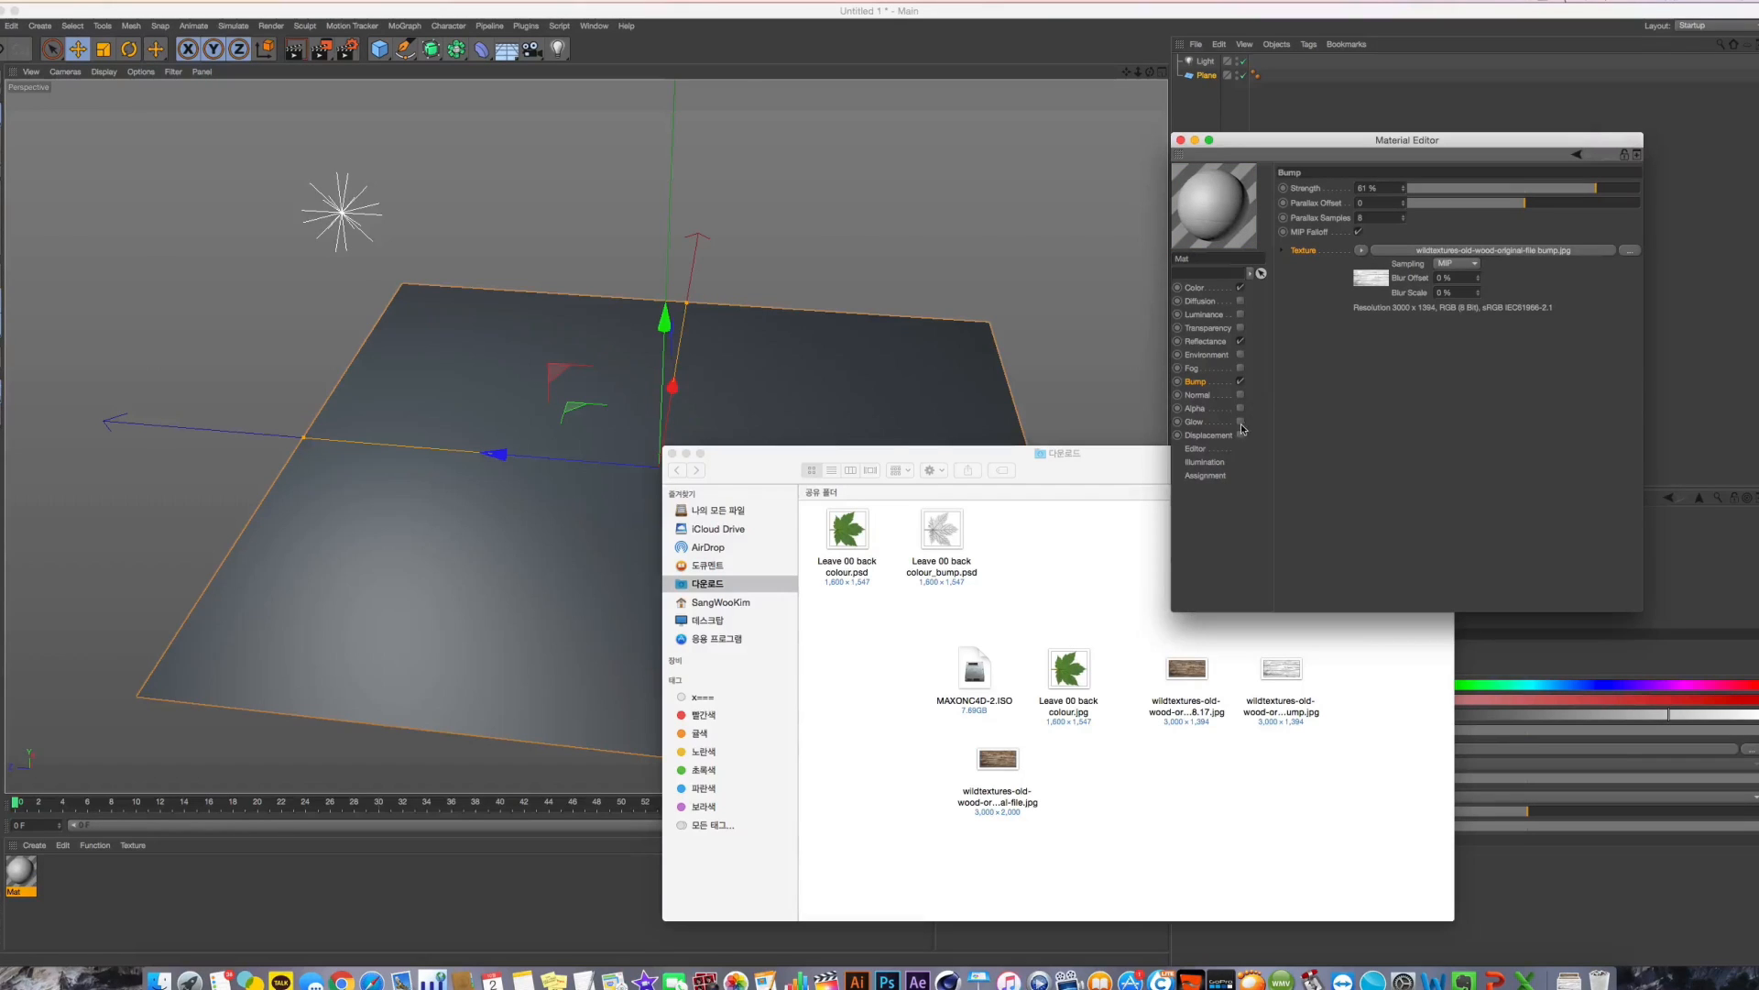
Enable the Displacement channel and load wildtextures-old-wood-original-file 오후 2.28.17.jpg as the Color channel's texture
click(1240, 433)
click(1228, 289)
click(1628, 289)
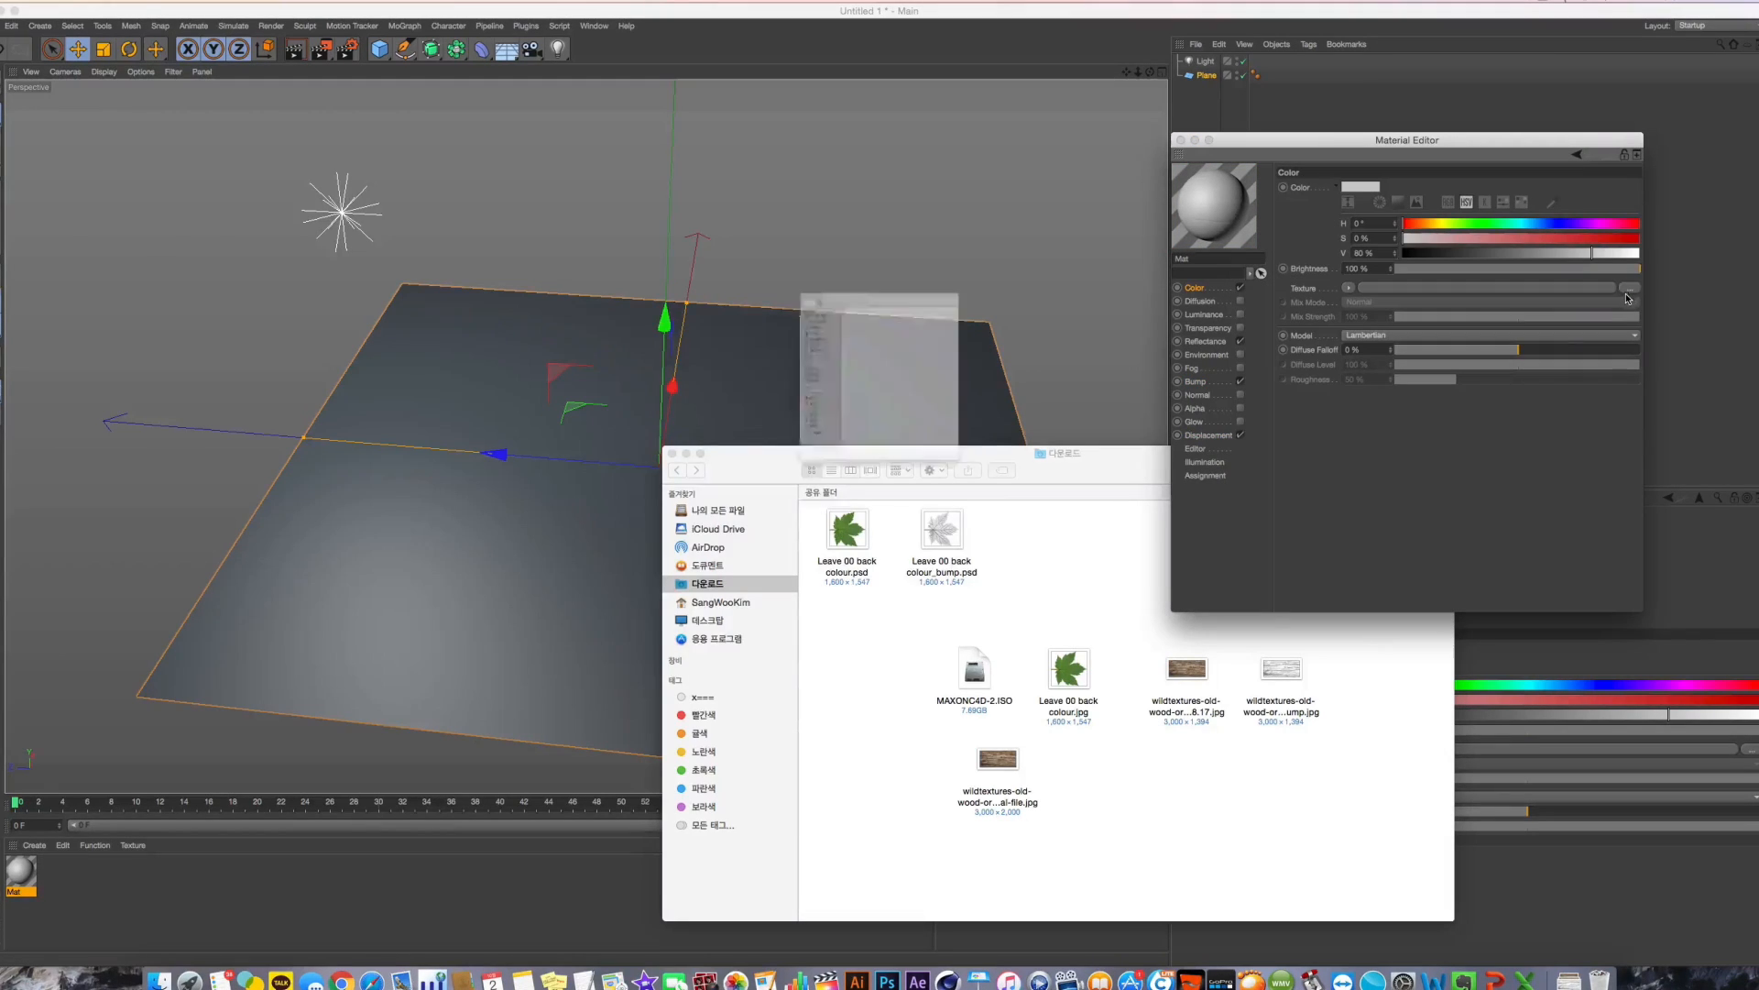
double_click(863, 220)
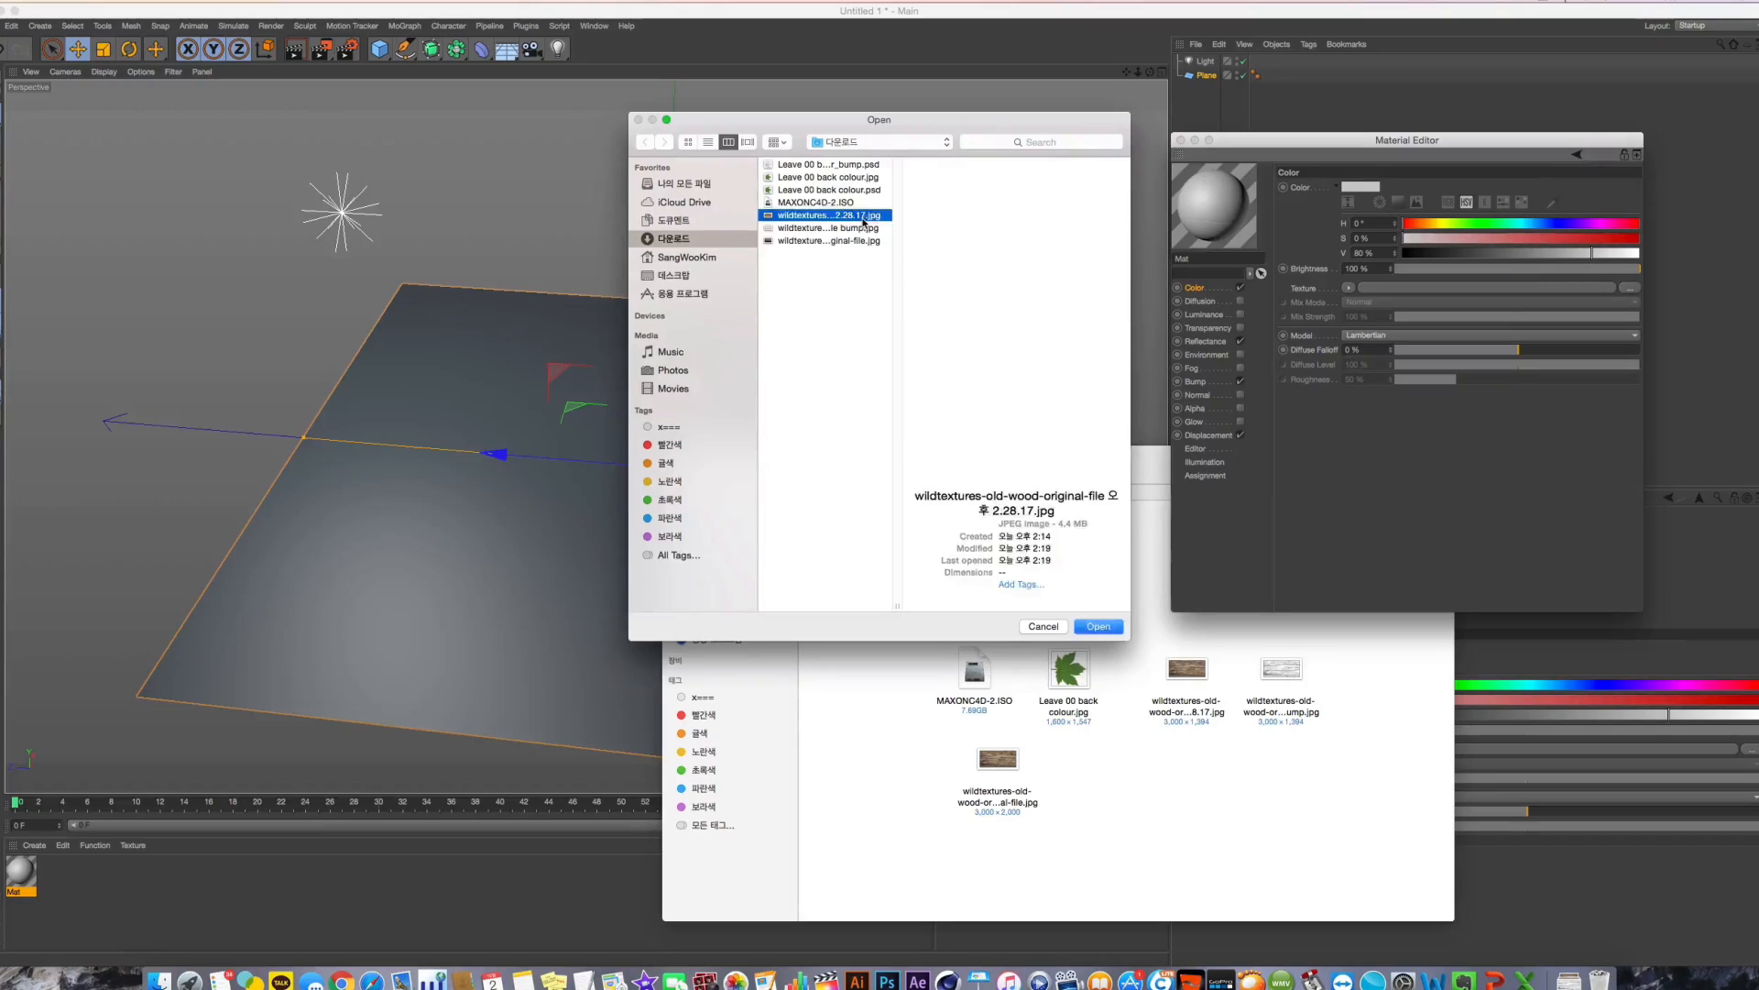
key(Return)
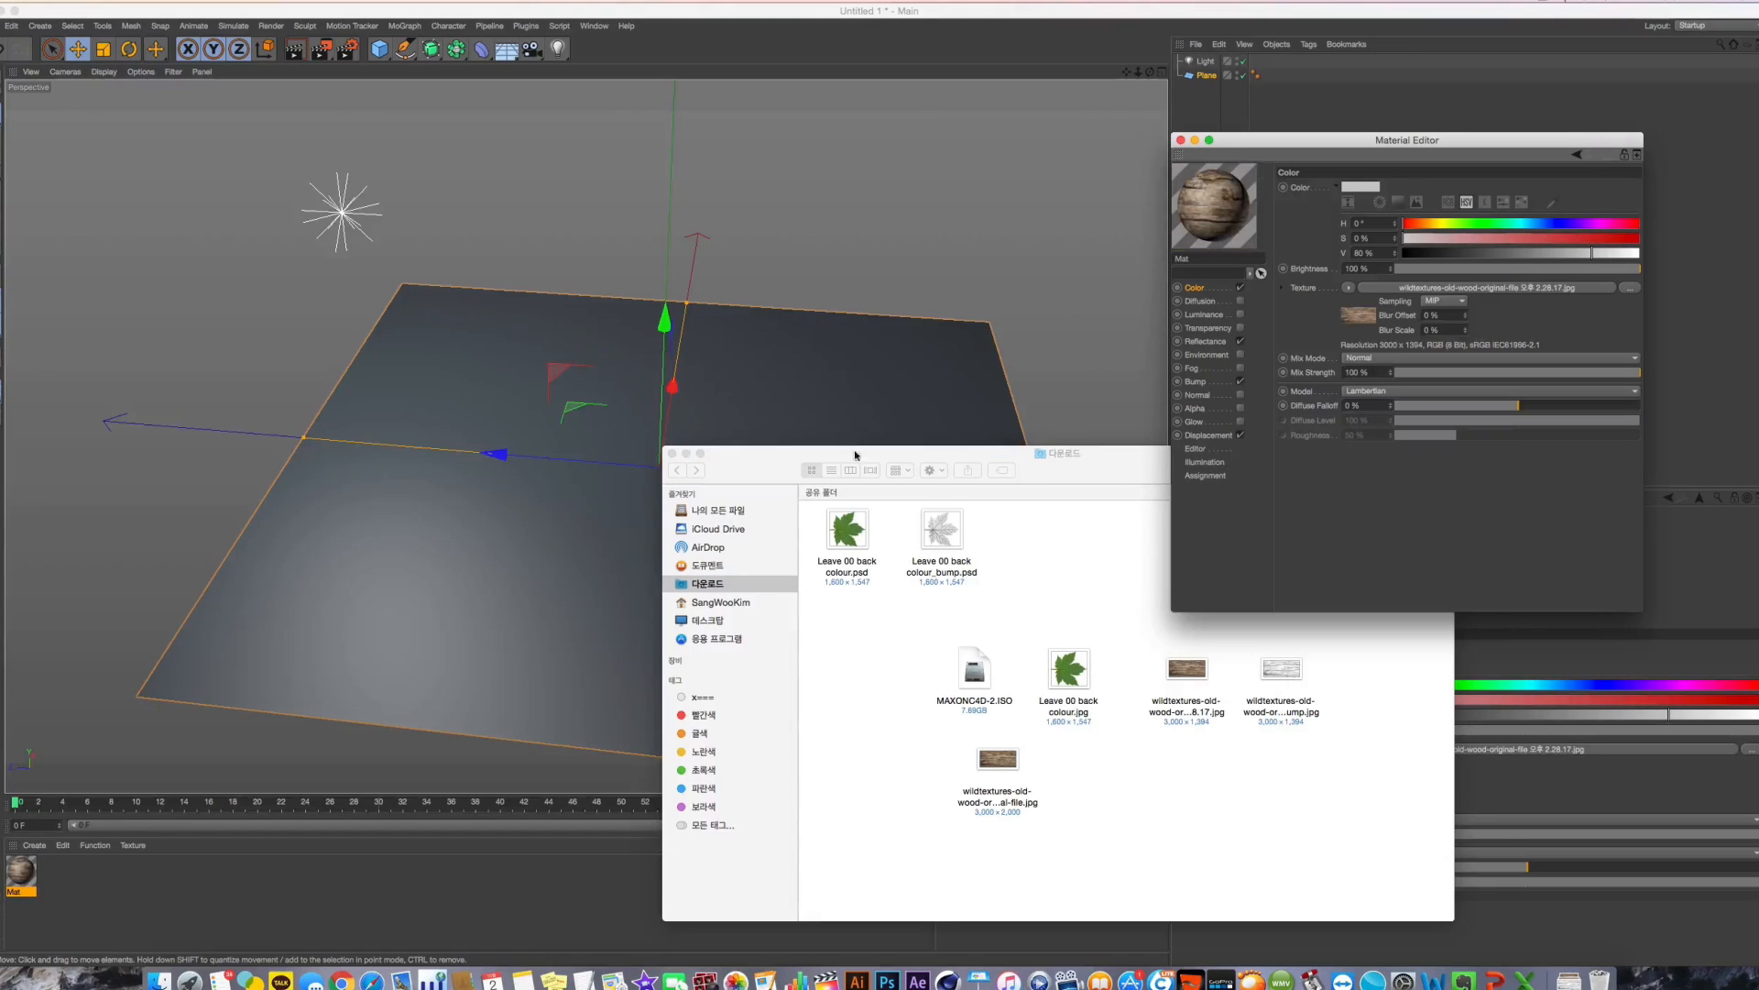
Apply the wood material to the plane and inspect its surface up close
drag(857, 455, 1117, 646)
drag(20, 875, 665, 489)
scroll(666, 489, up, 5)
scroll(666, 490, up, 5)
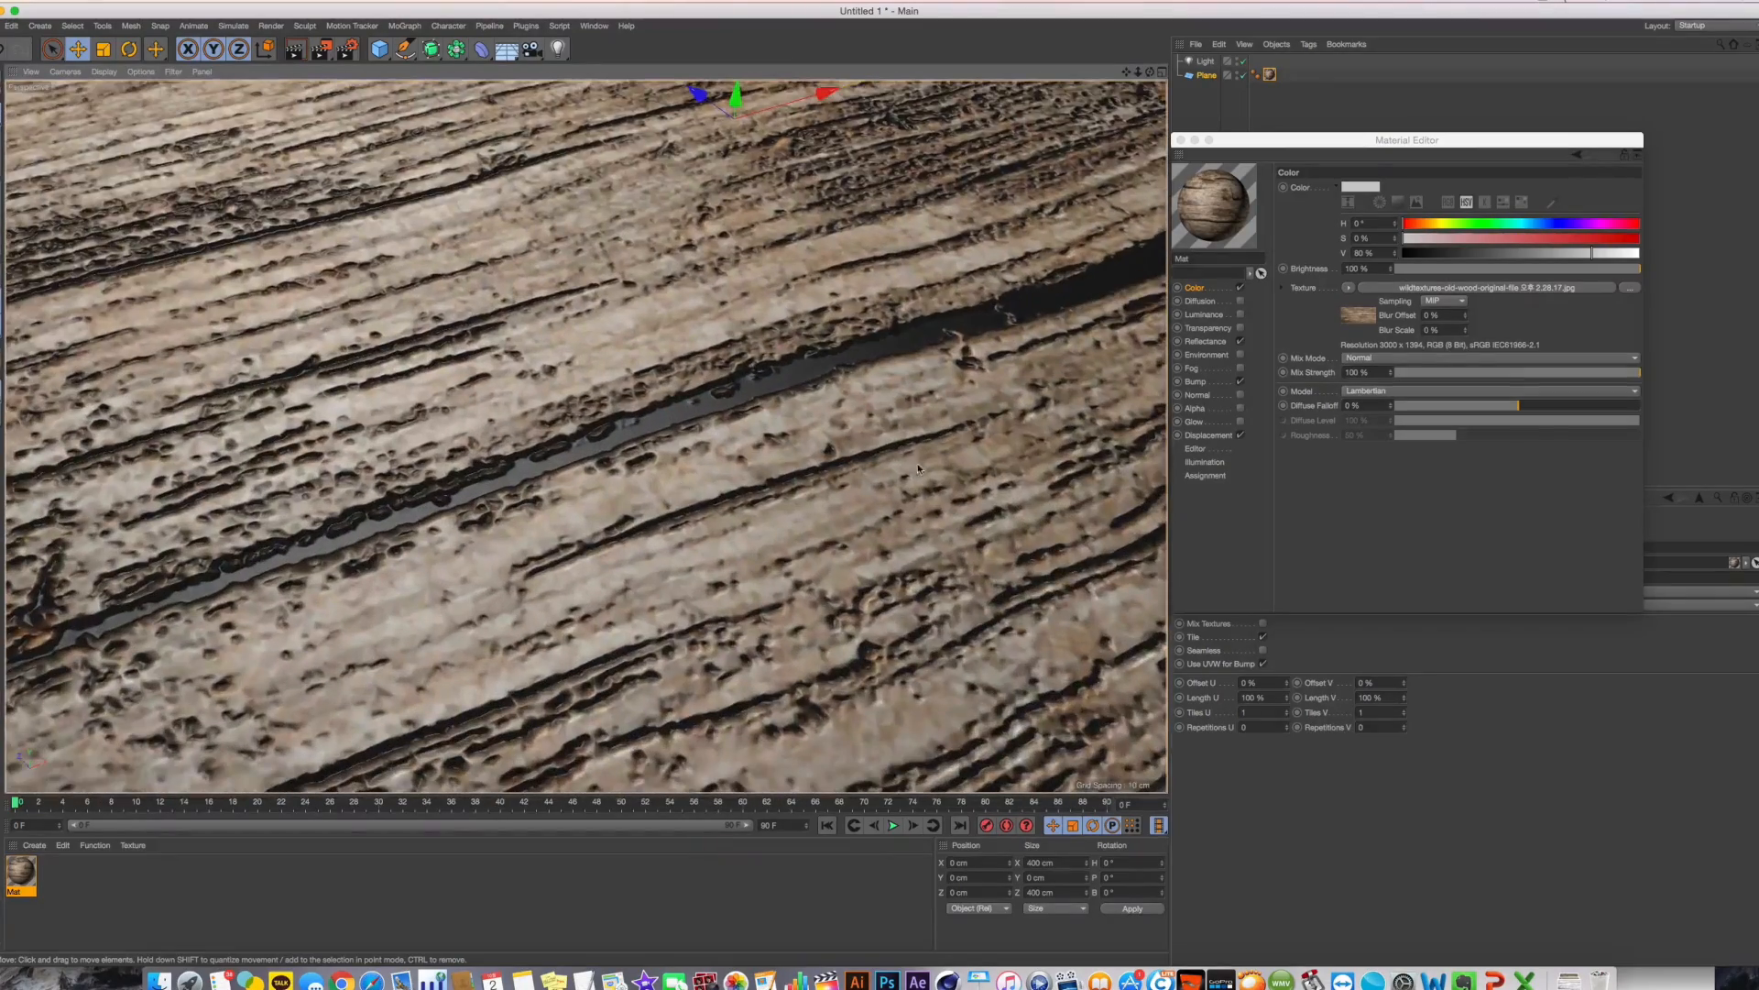
Set the Bump strength to about 48% and render the view to check the wood grain
click(1215, 385)
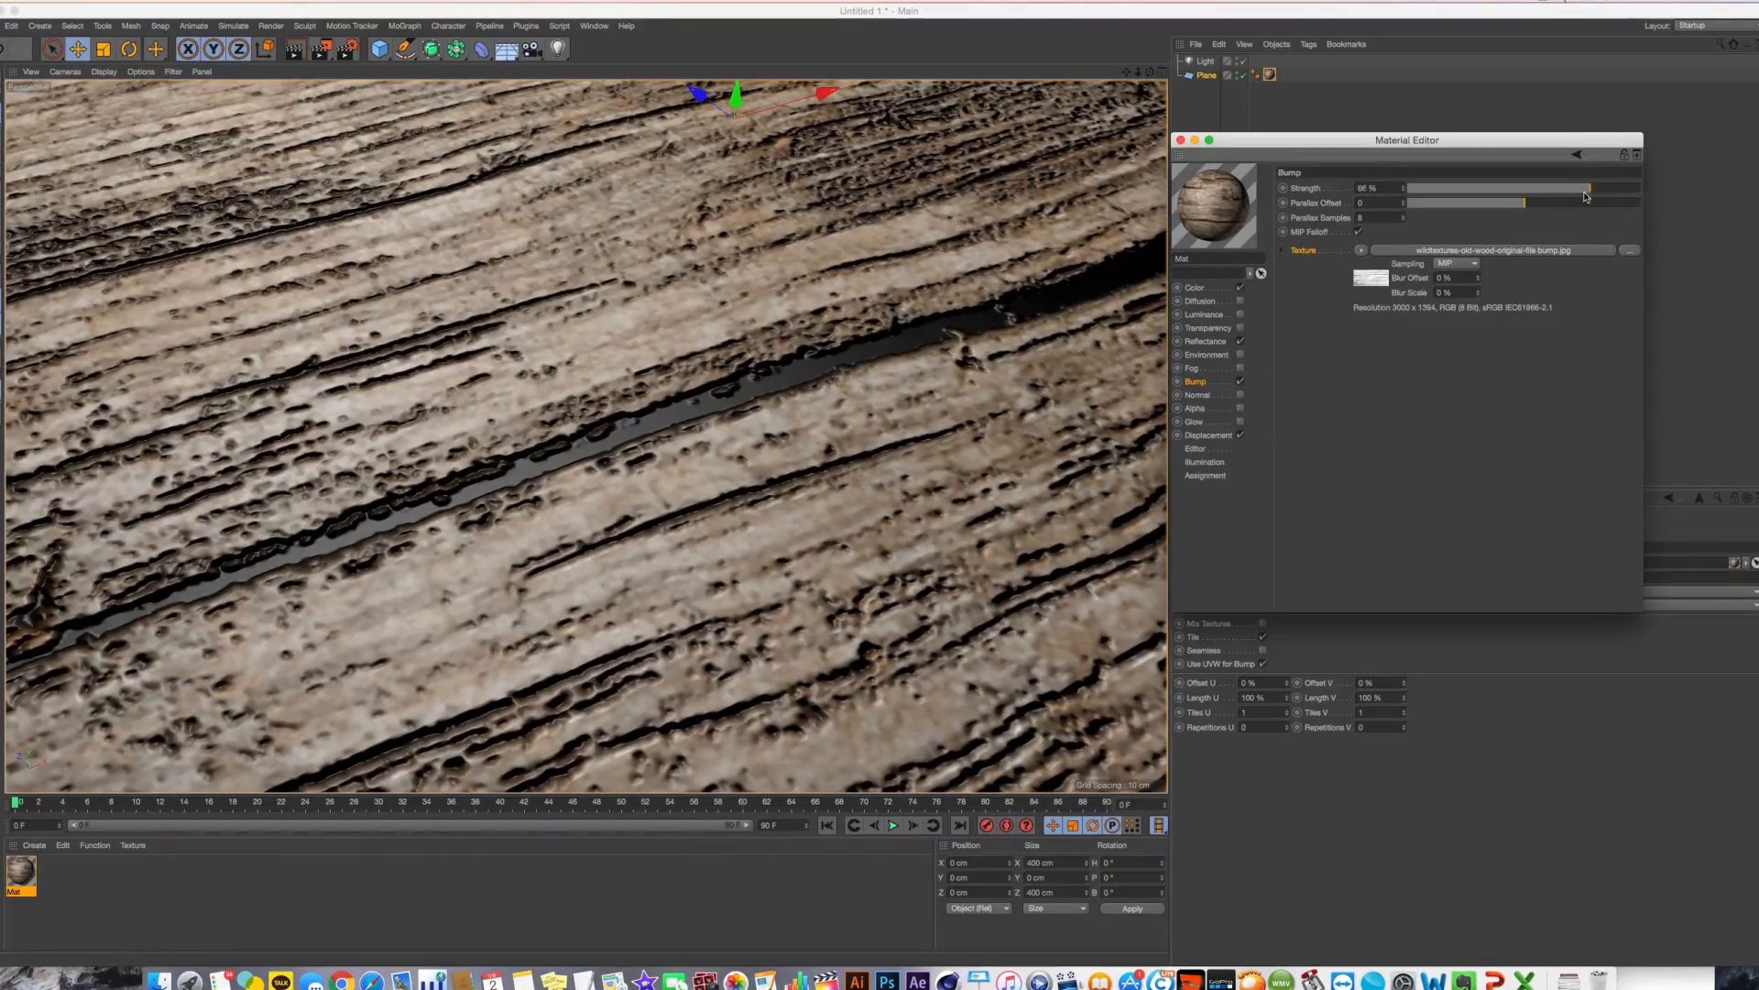
drag(1586, 195, 1582, 196)
key(super+e)
key(super+r)
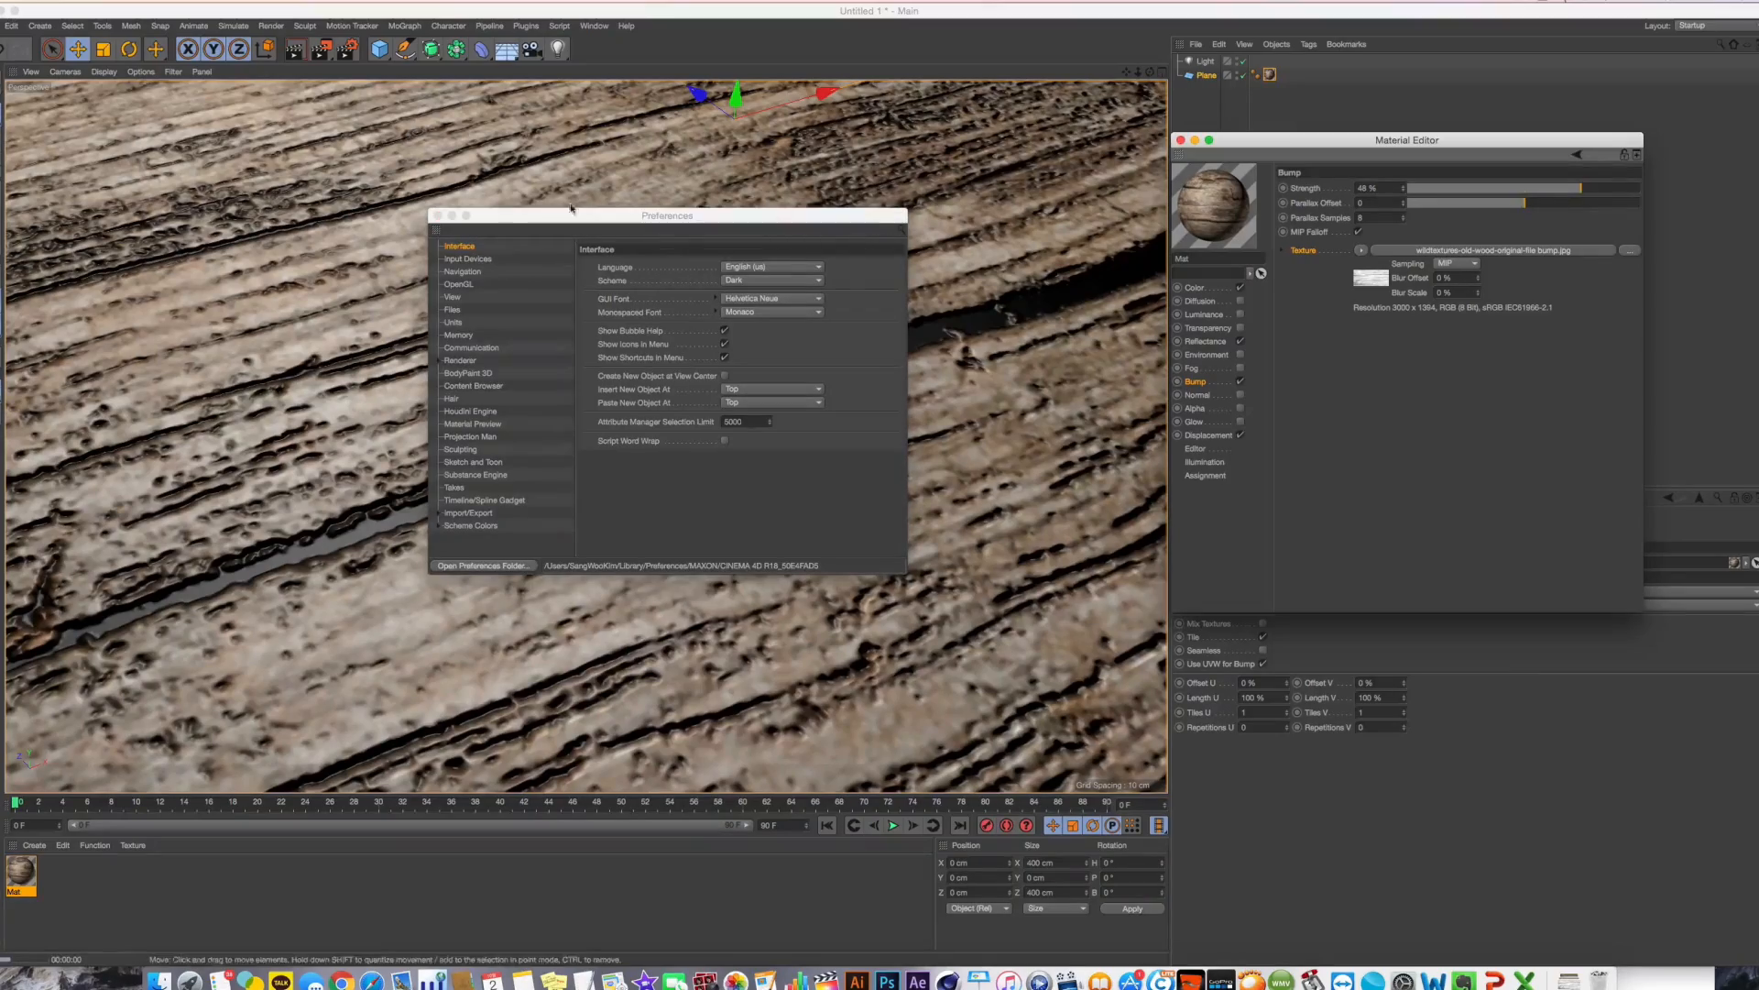
click(438, 216)
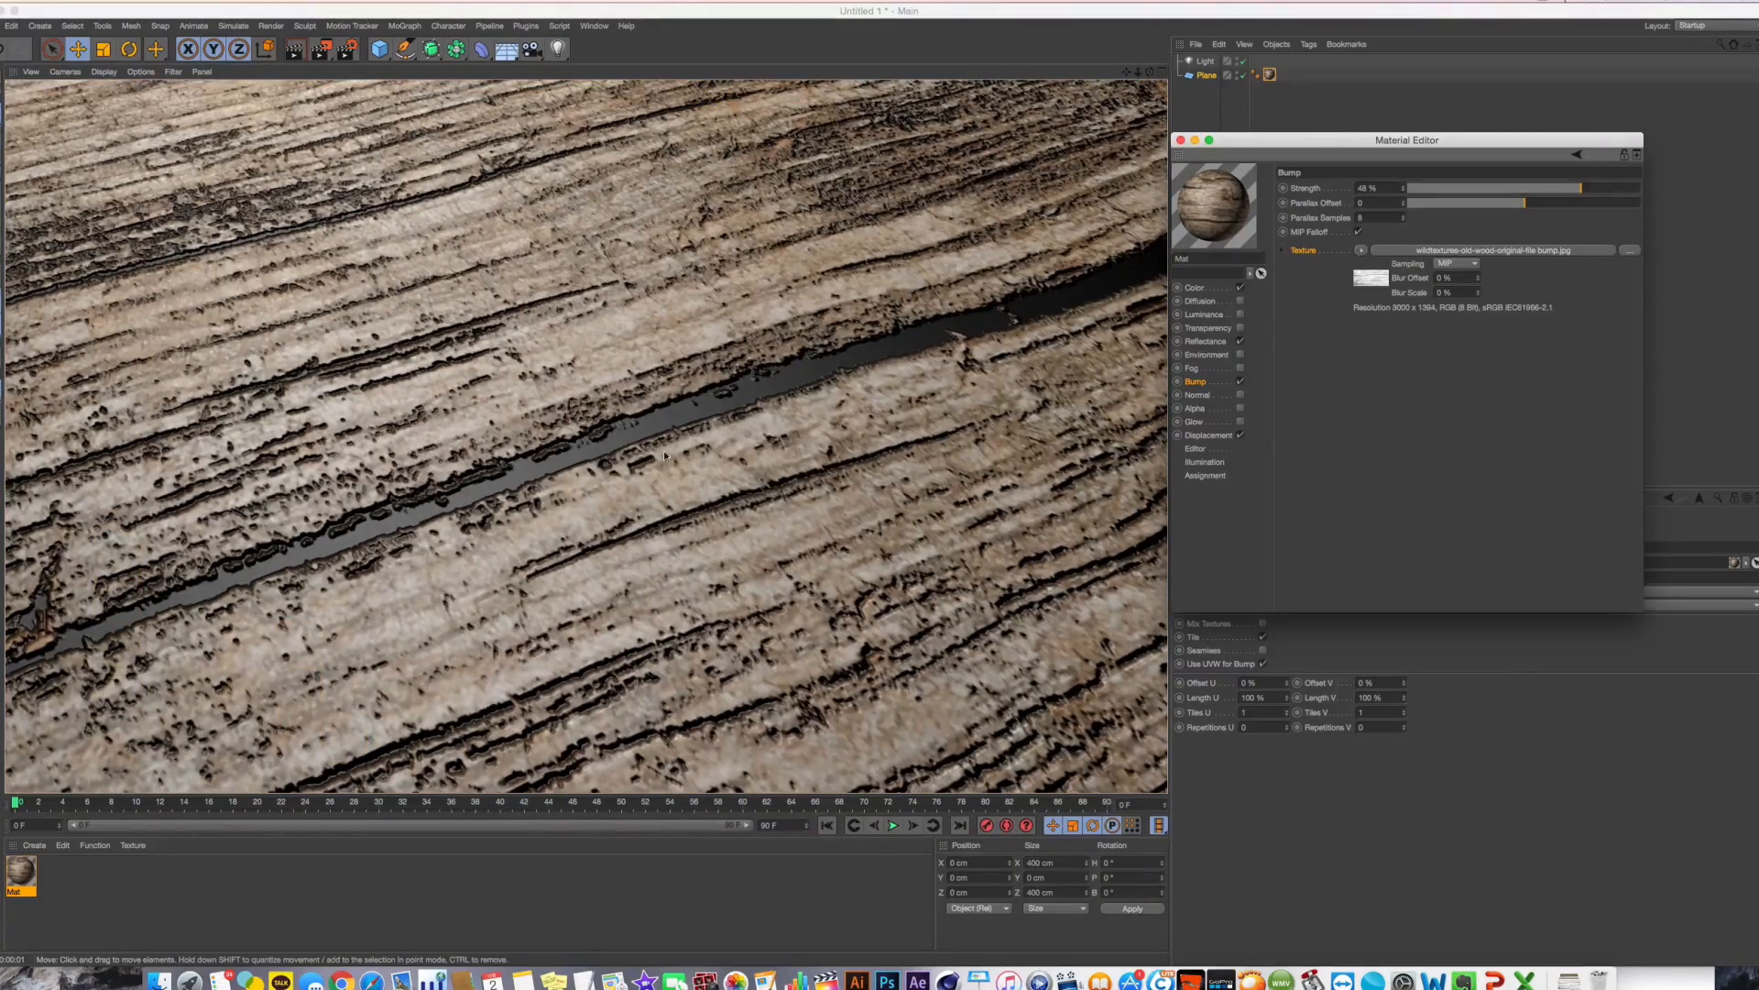
scroll(666, 455, down, 10)
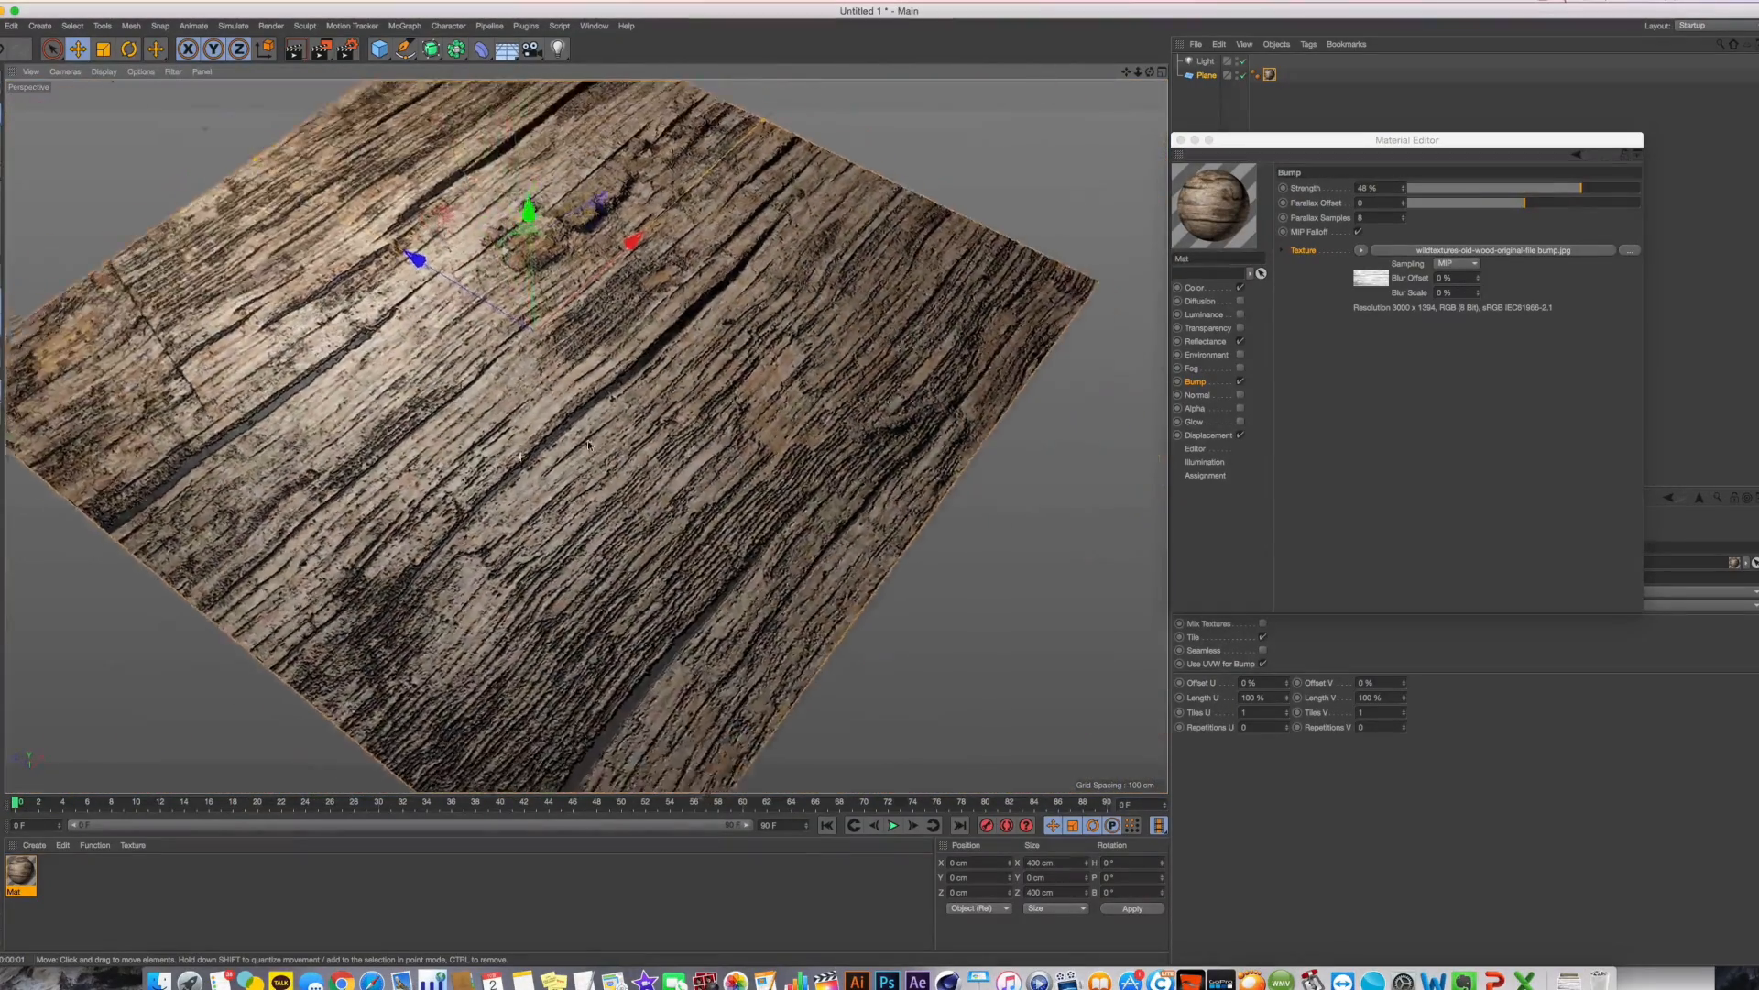
alt+drag(589, 446, 556, 440)
scroll(555, 440, up, 5)
drag(819, 454, 784, 464)
key(super+z)
click(1228, 76)
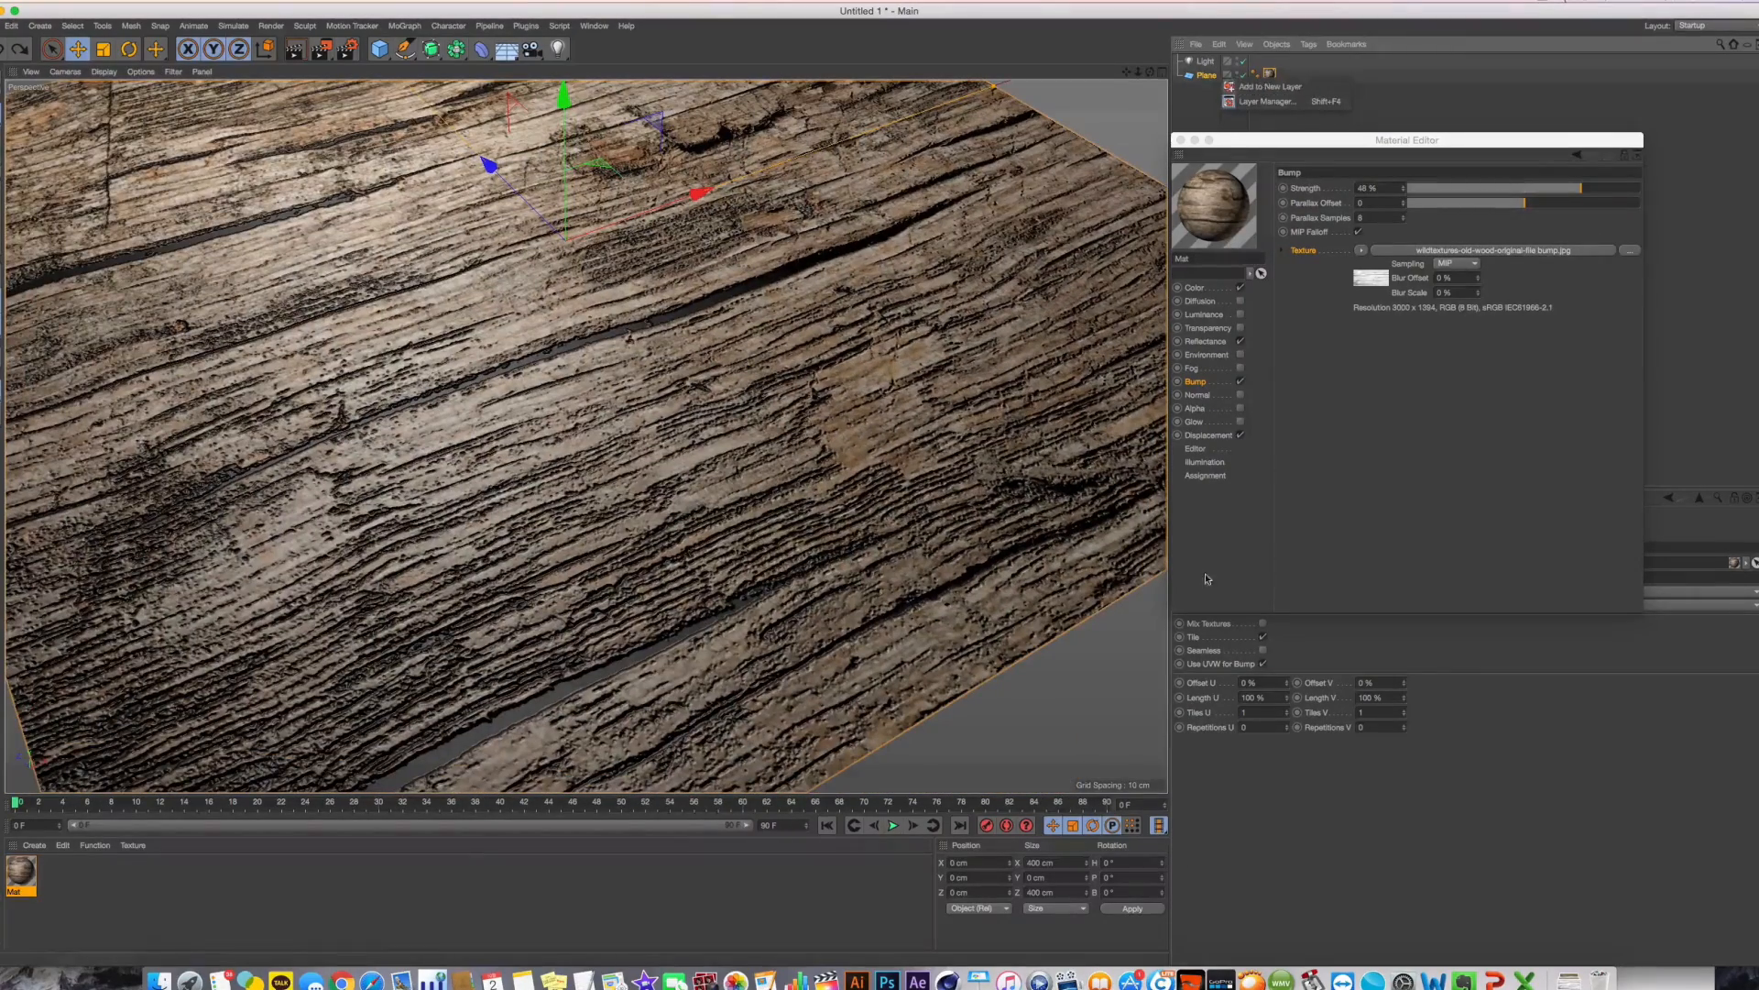
click(1257, 138)
Try 20 width and height segments on the plane and return both to 1
click(1206, 75)
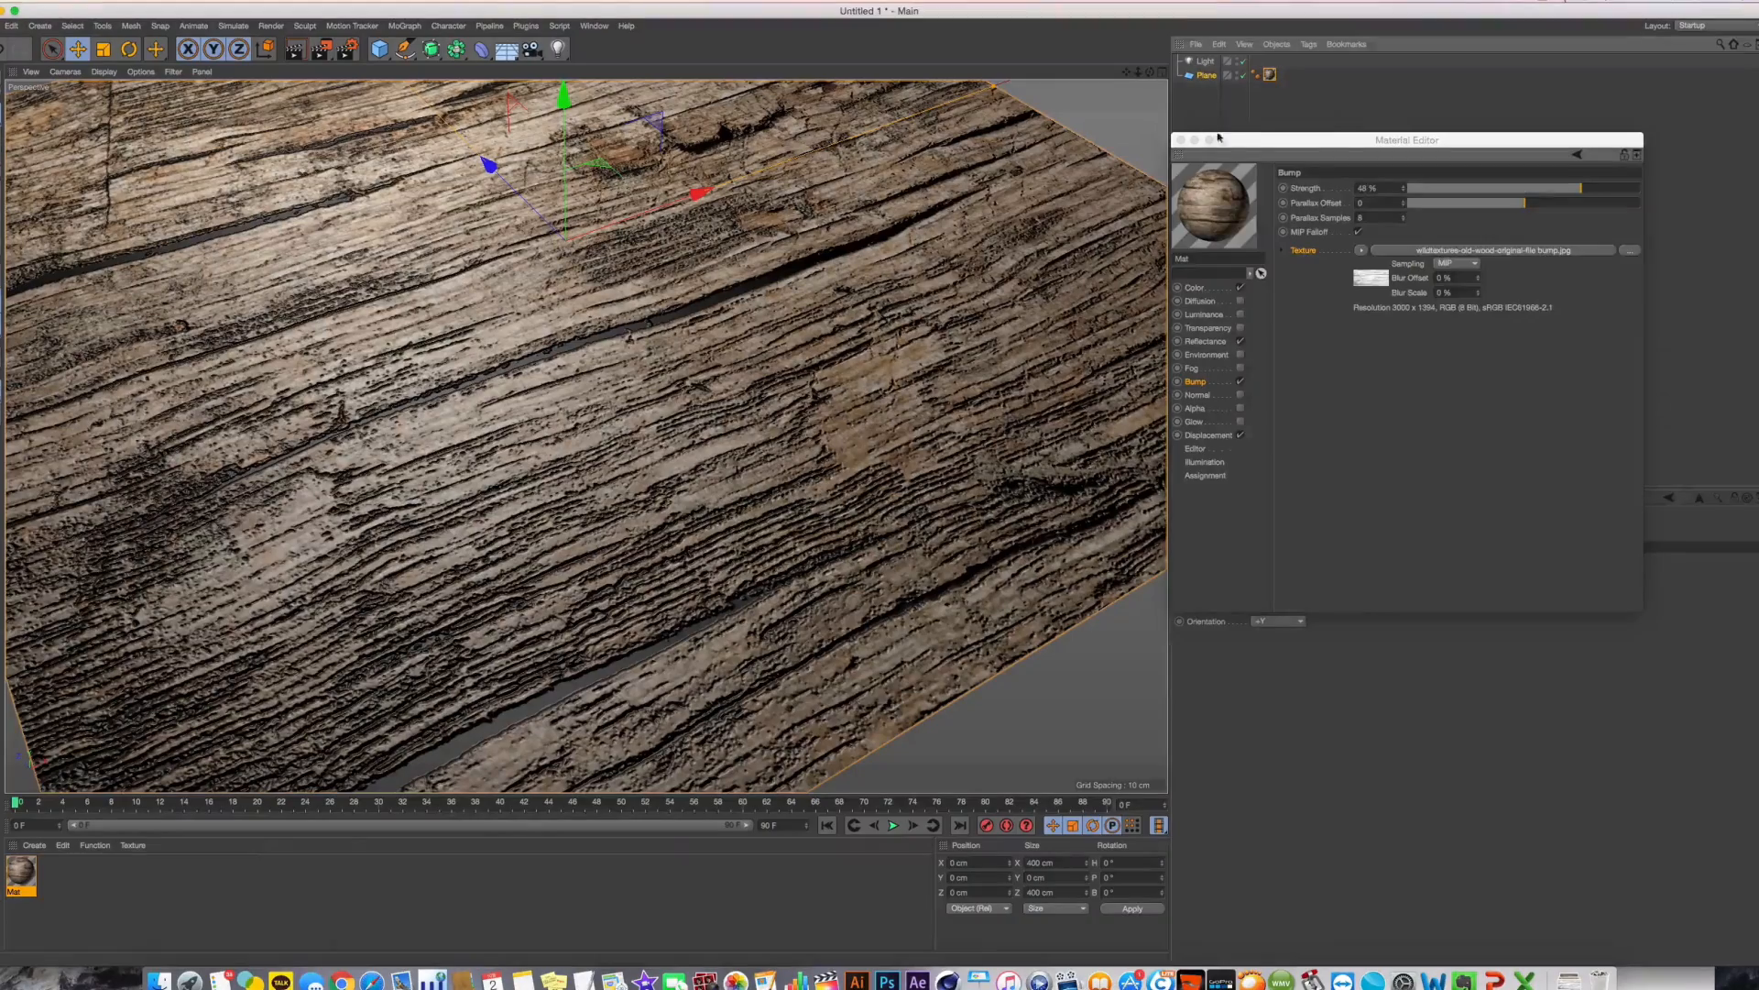
drag(1219, 137, 1472, 101)
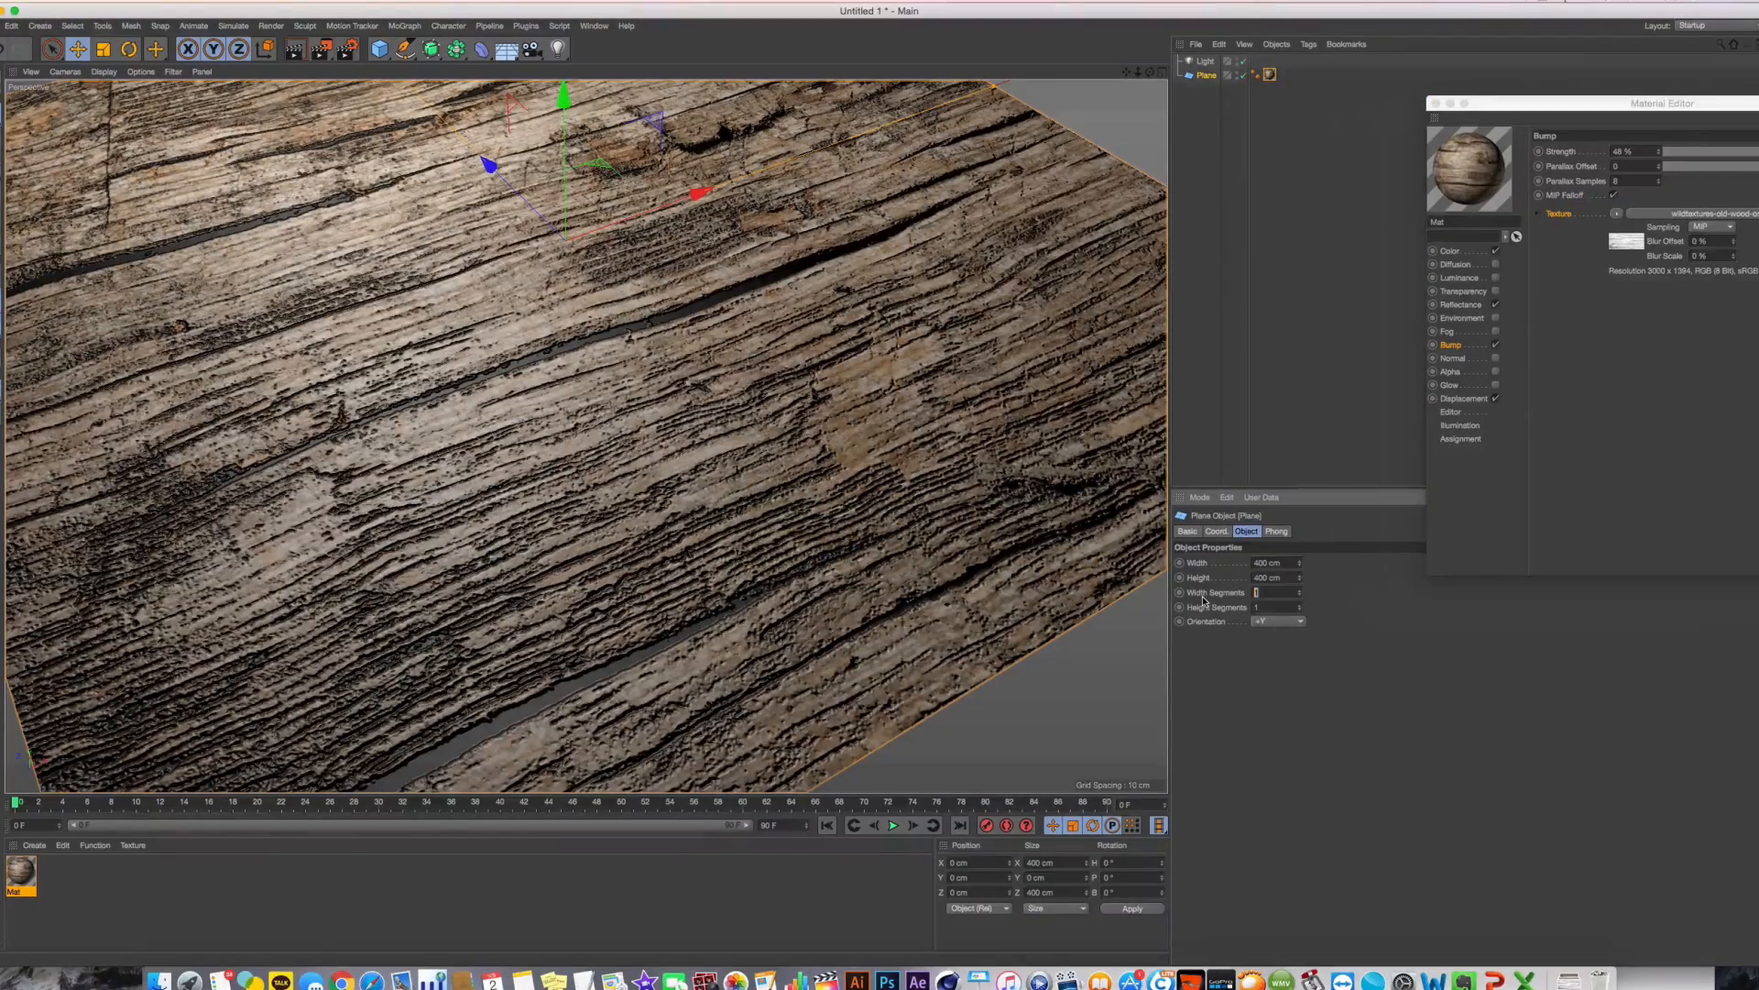
alt+drag(779, 555, 751, 515)
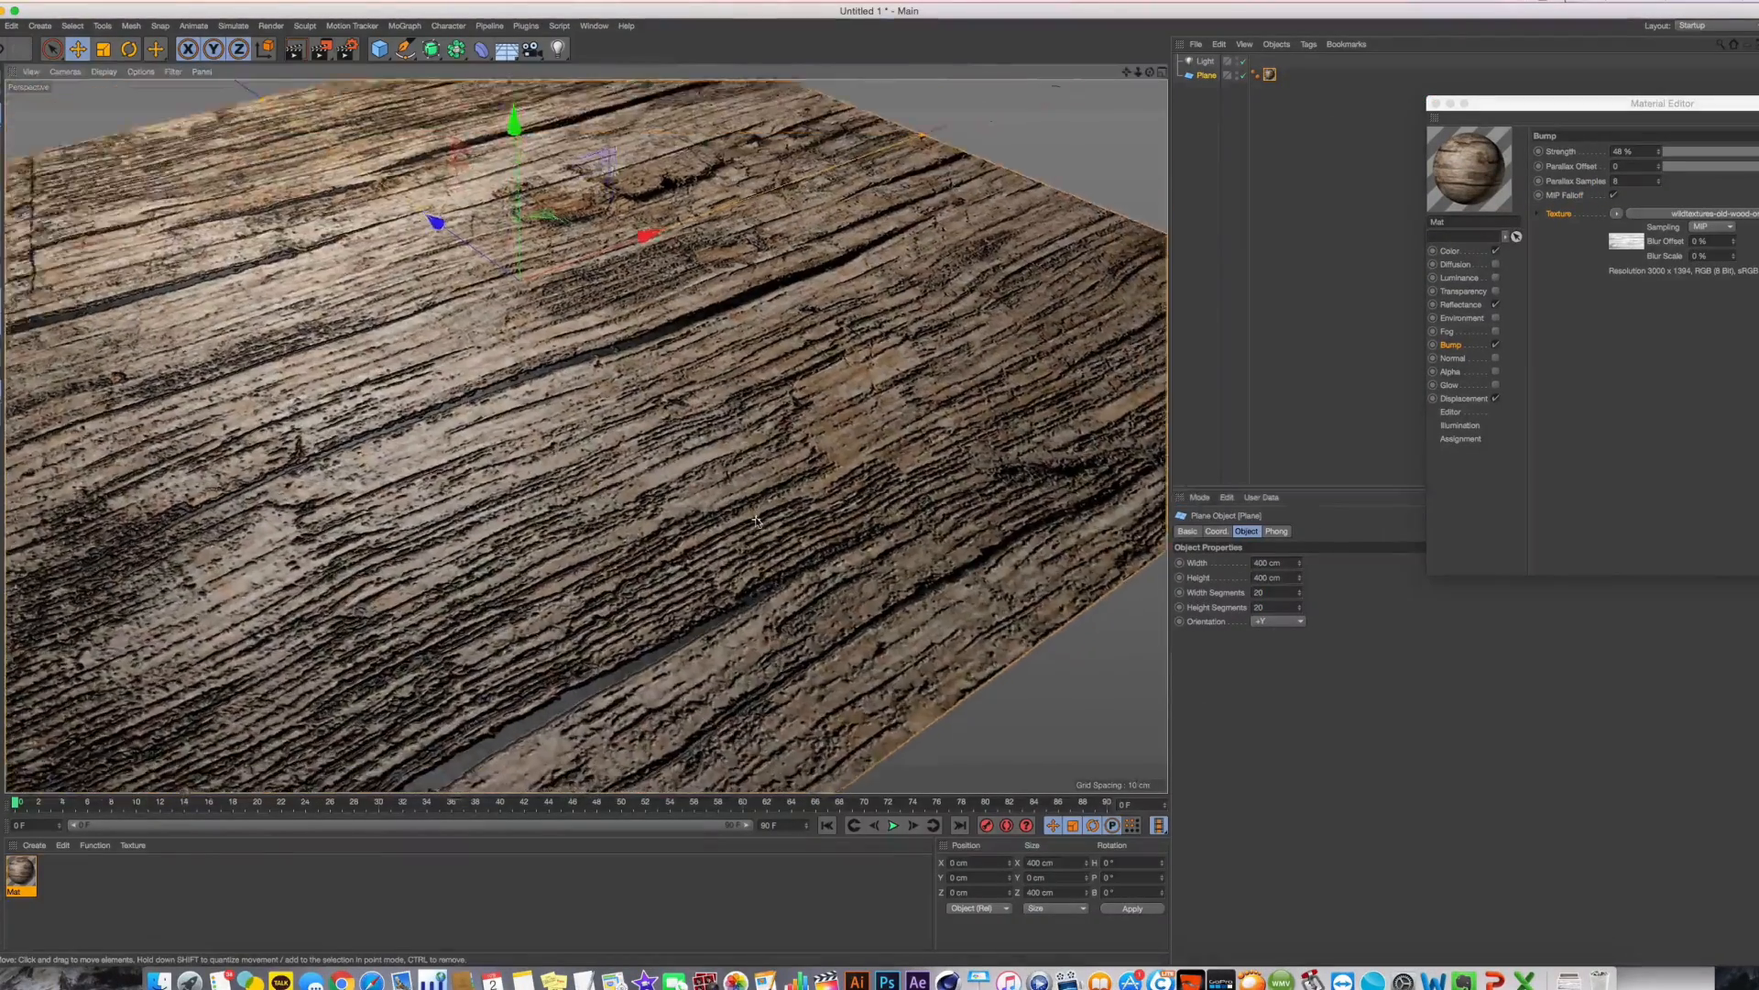
scroll(752, 515, up, 3)
drag(1268, 593, 1140, 601)
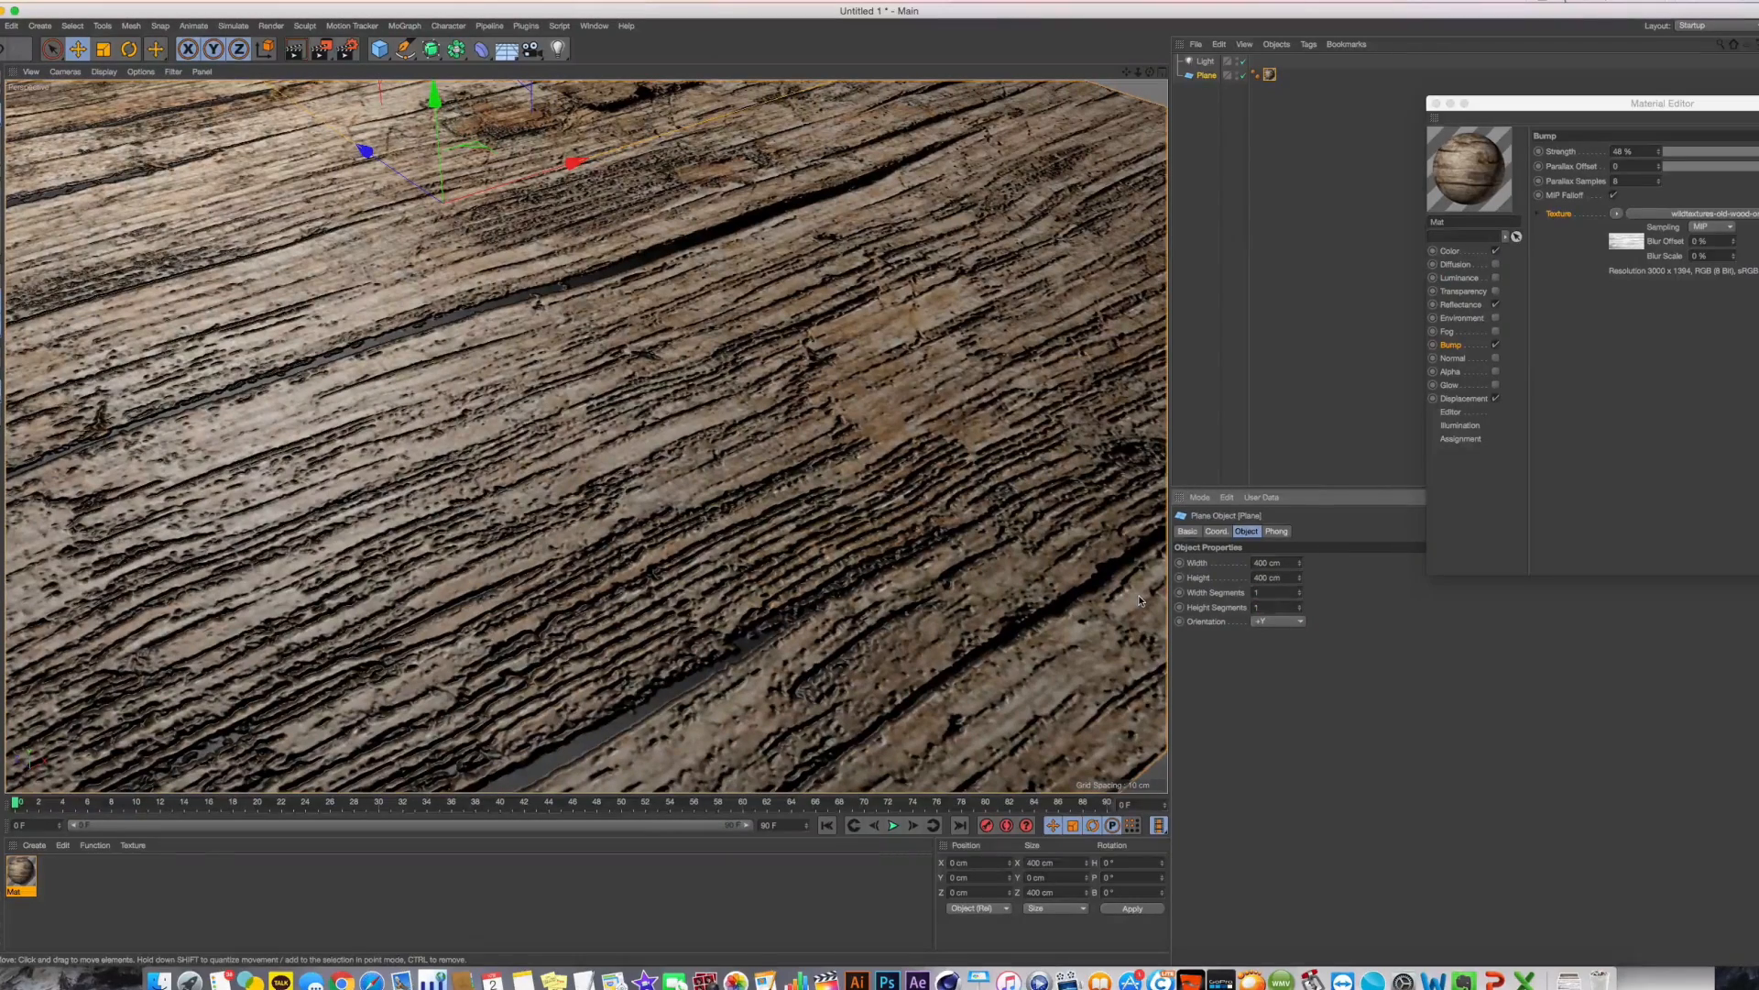
Load wildtextures-old-wood-original-file 오후 2.28.17.jpg as the texture of the material's Displacement channel
click(1463, 399)
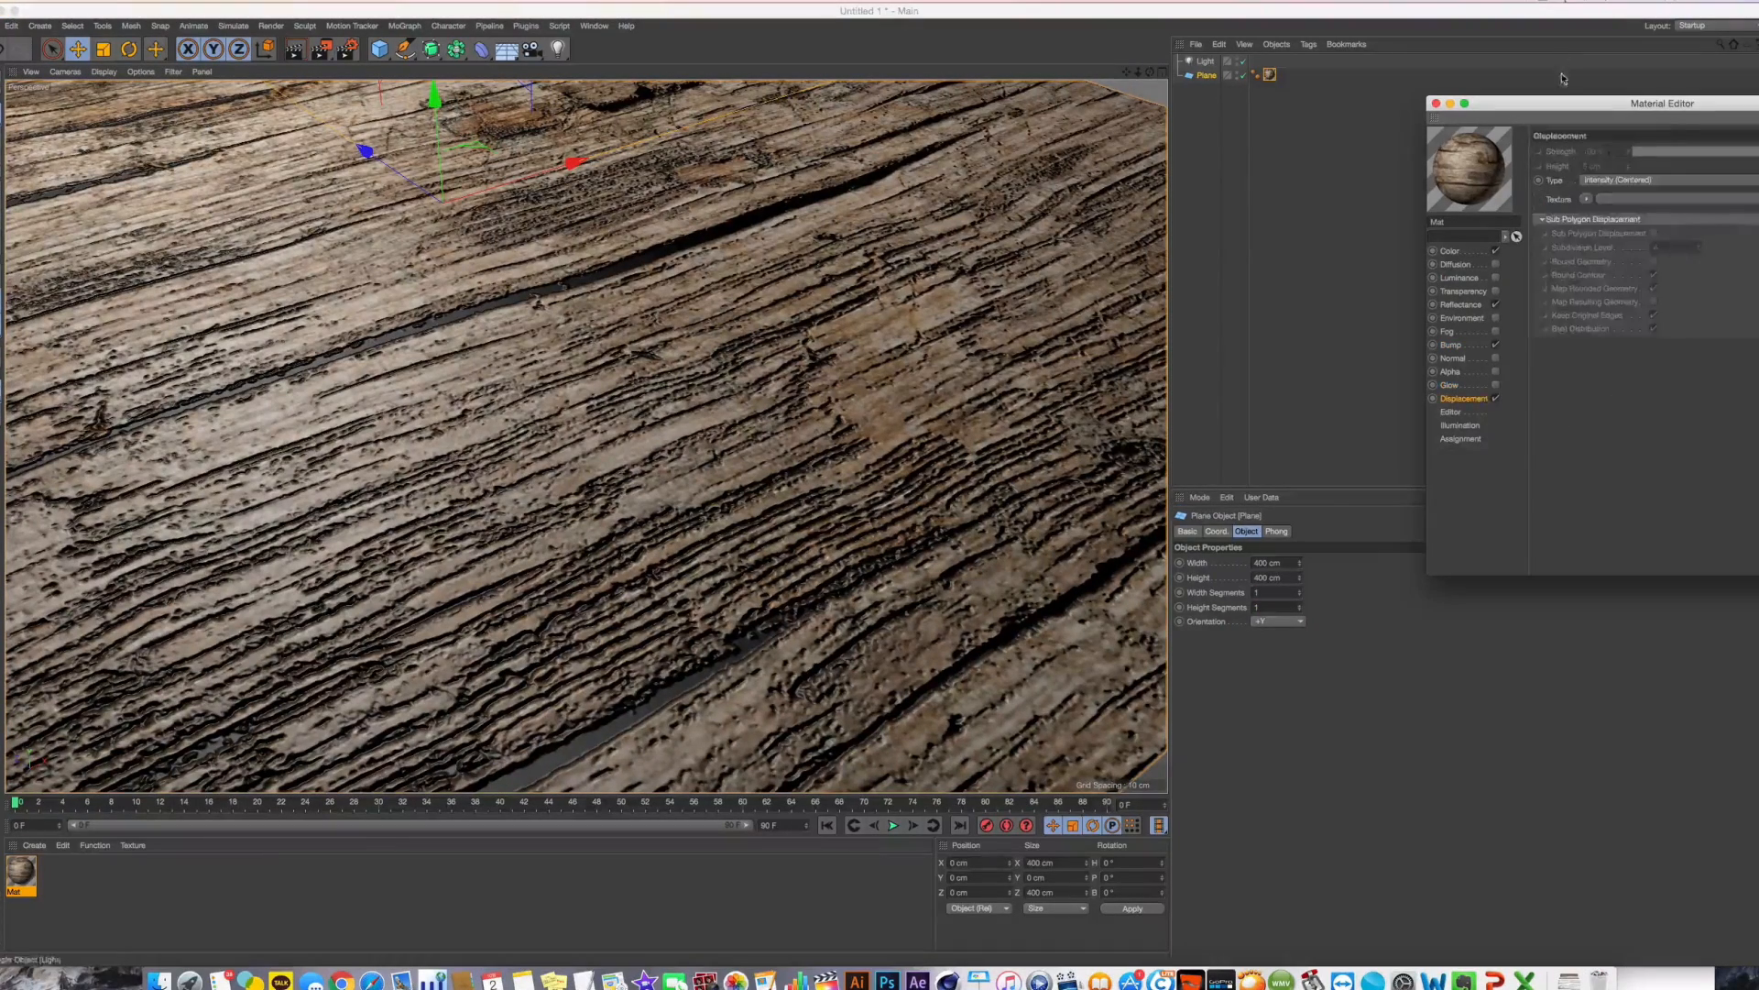
drag(1572, 103, 1089, 123)
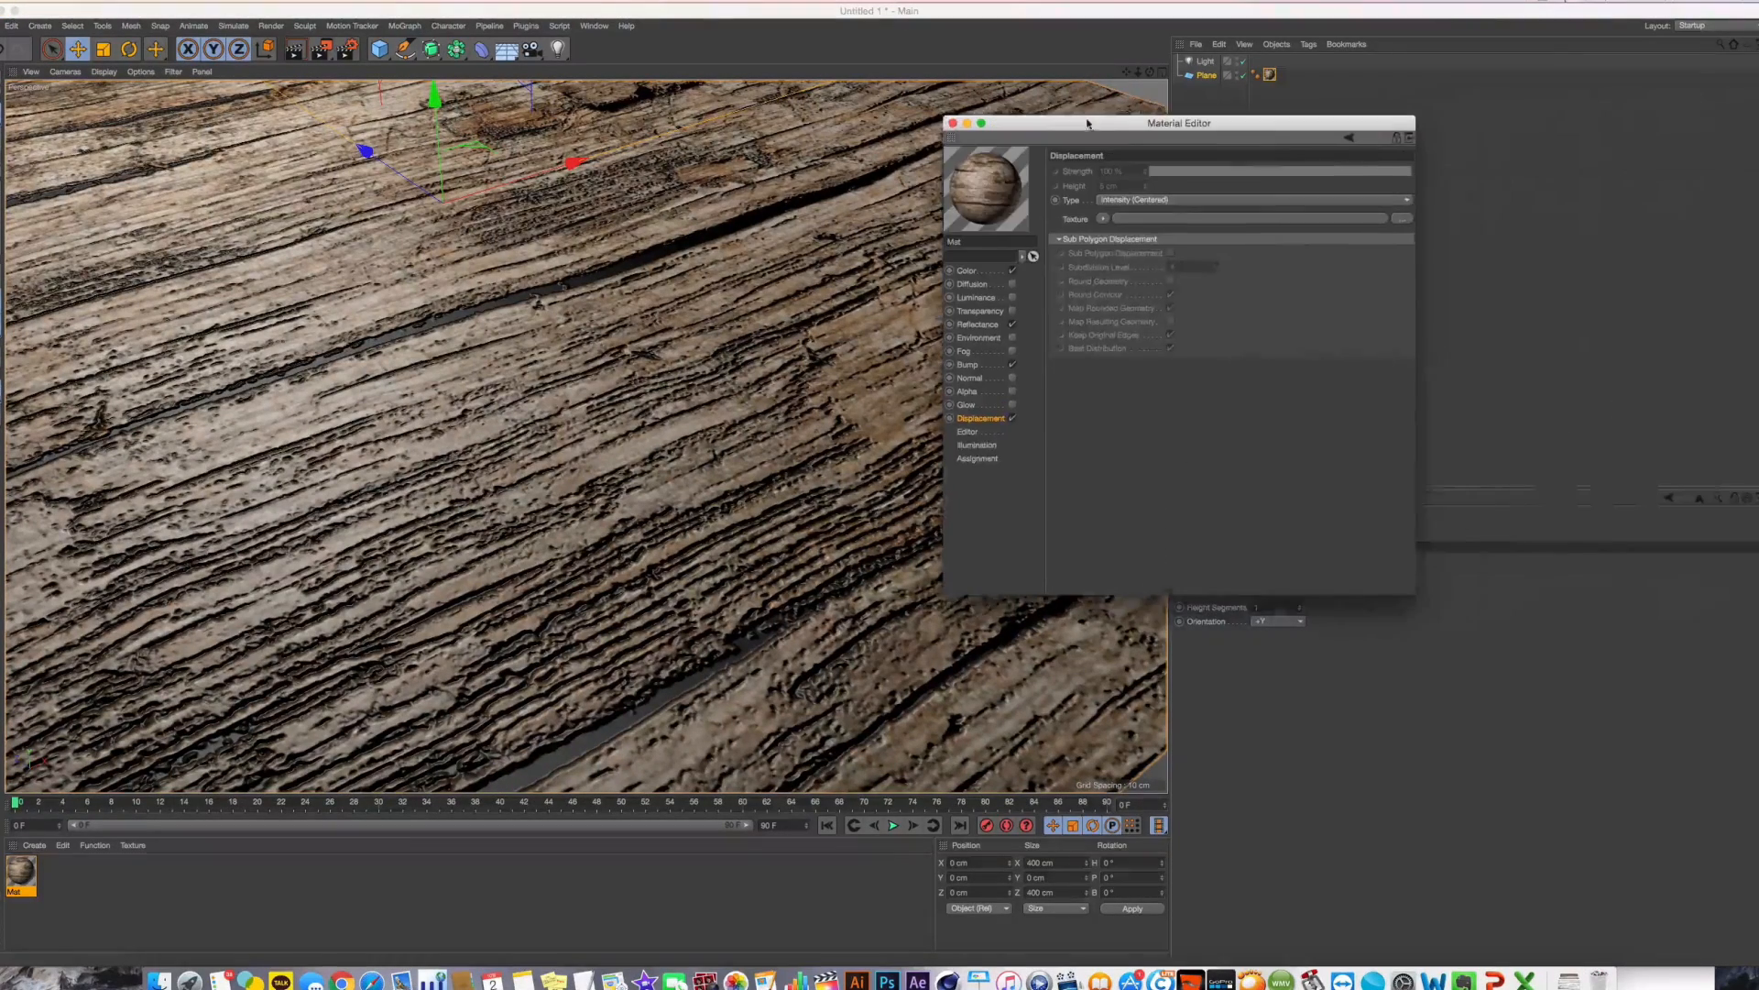
click(1401, 223)
click(866, 216)
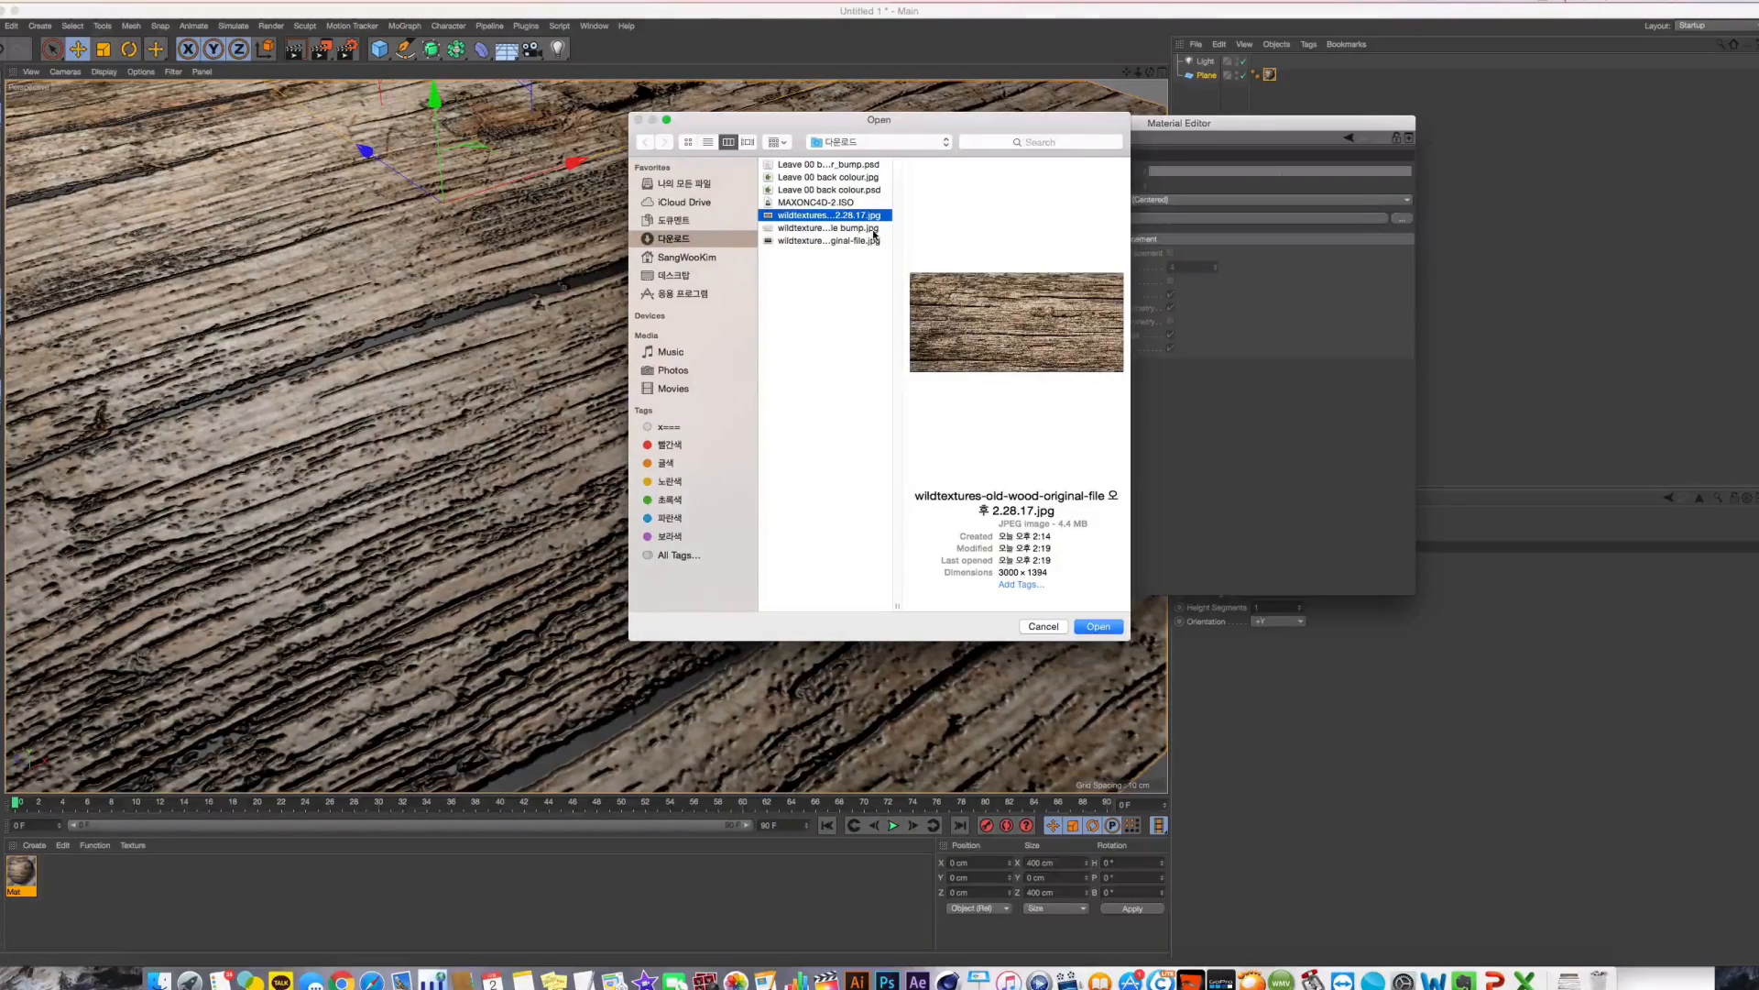
key(Return)
click(984, 305)
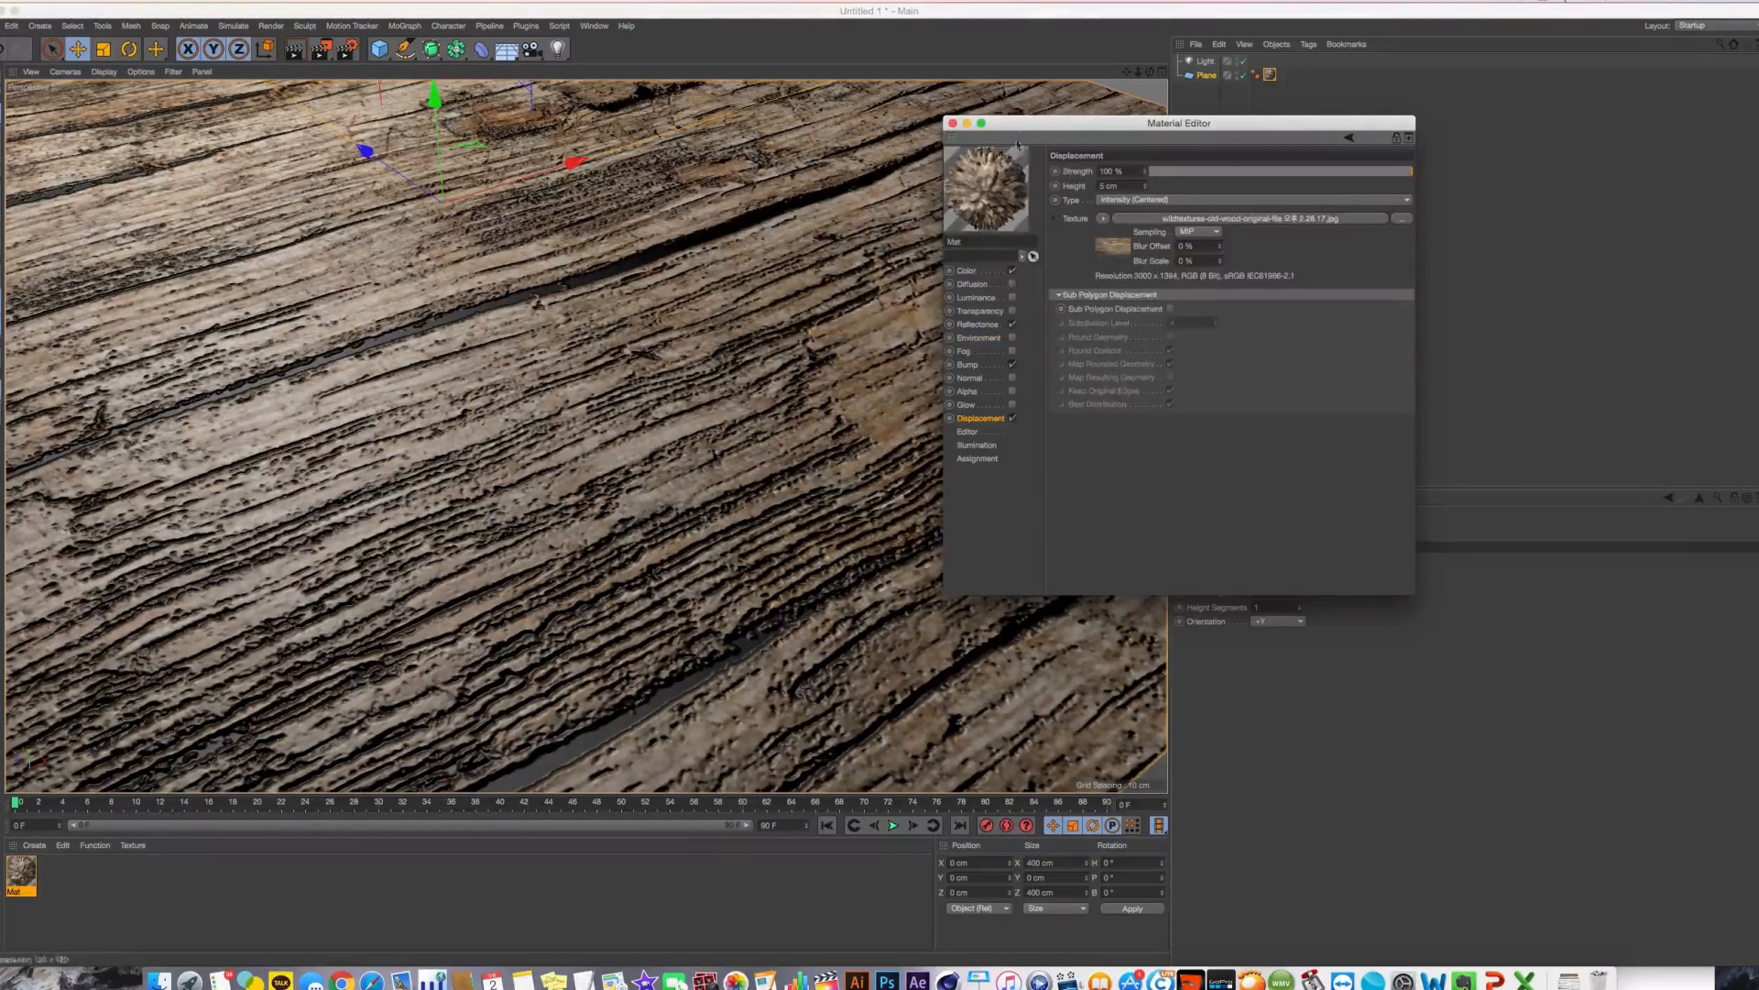
Render the view with the whole plane in frame to check the displacement effect
drag(1022, 125, 1253, 271)
alt+drag(572, 440, 572, 403)
scroll(571, 403, down, 5)
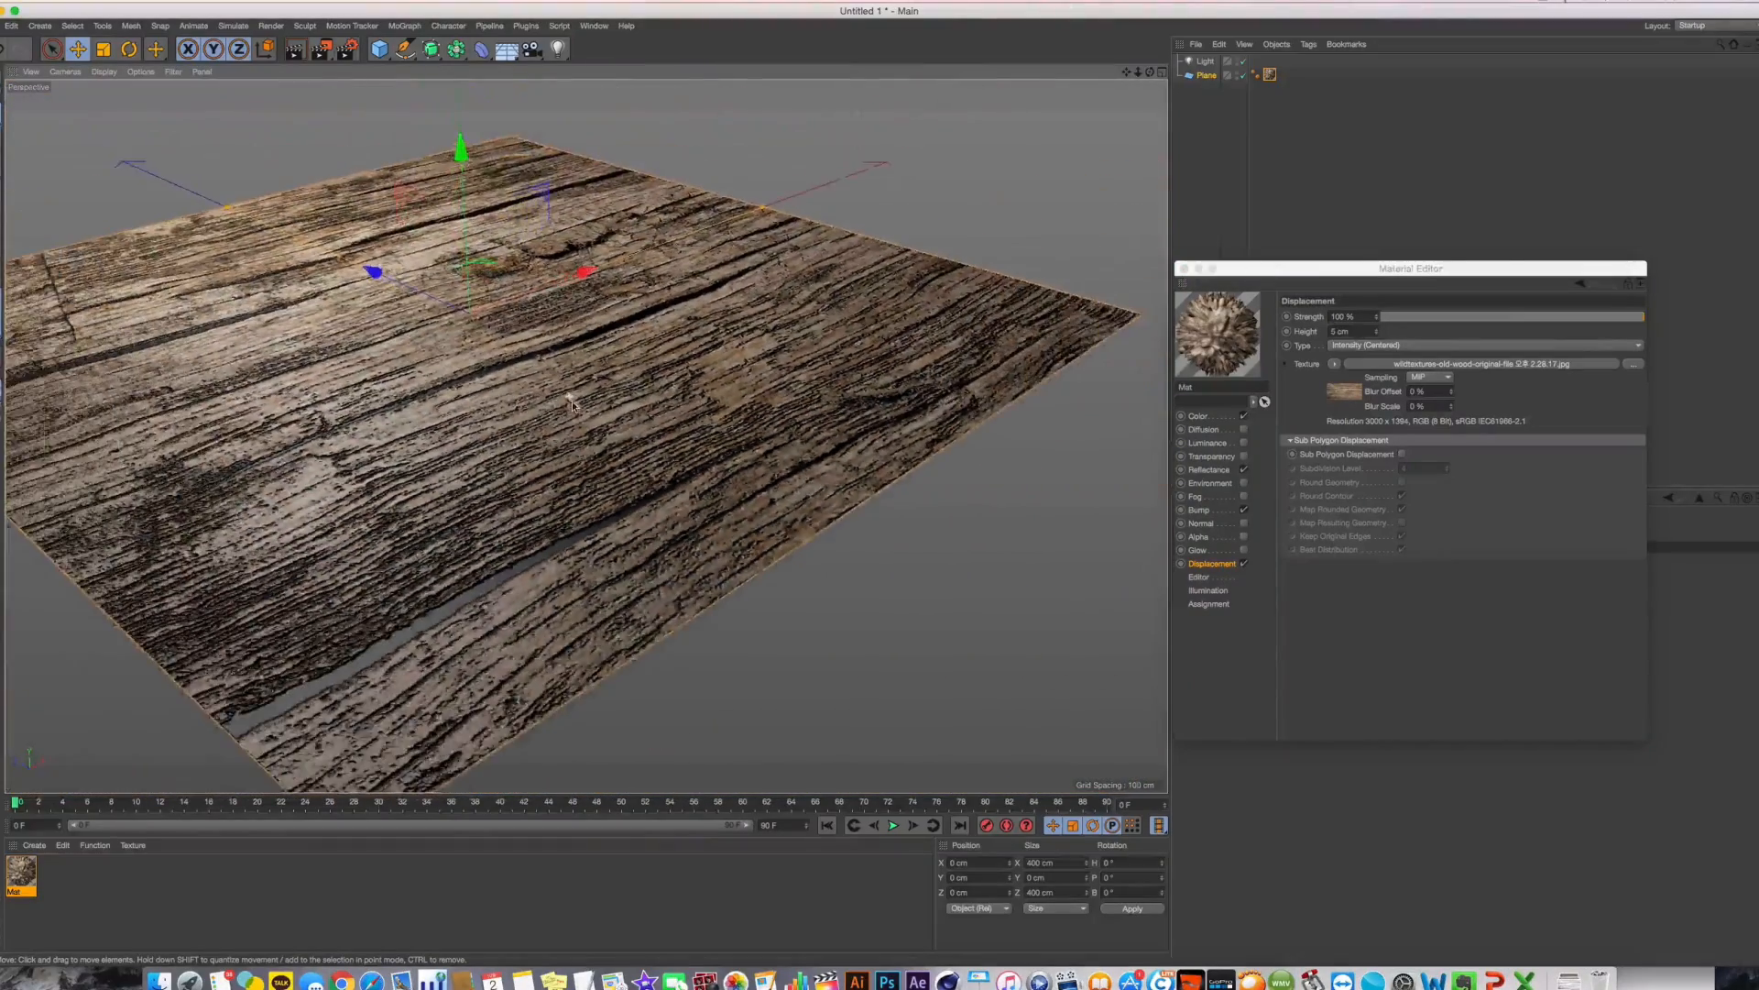
alt+middle_drag(572, 403, 648, 412)
key(ctrl+r)
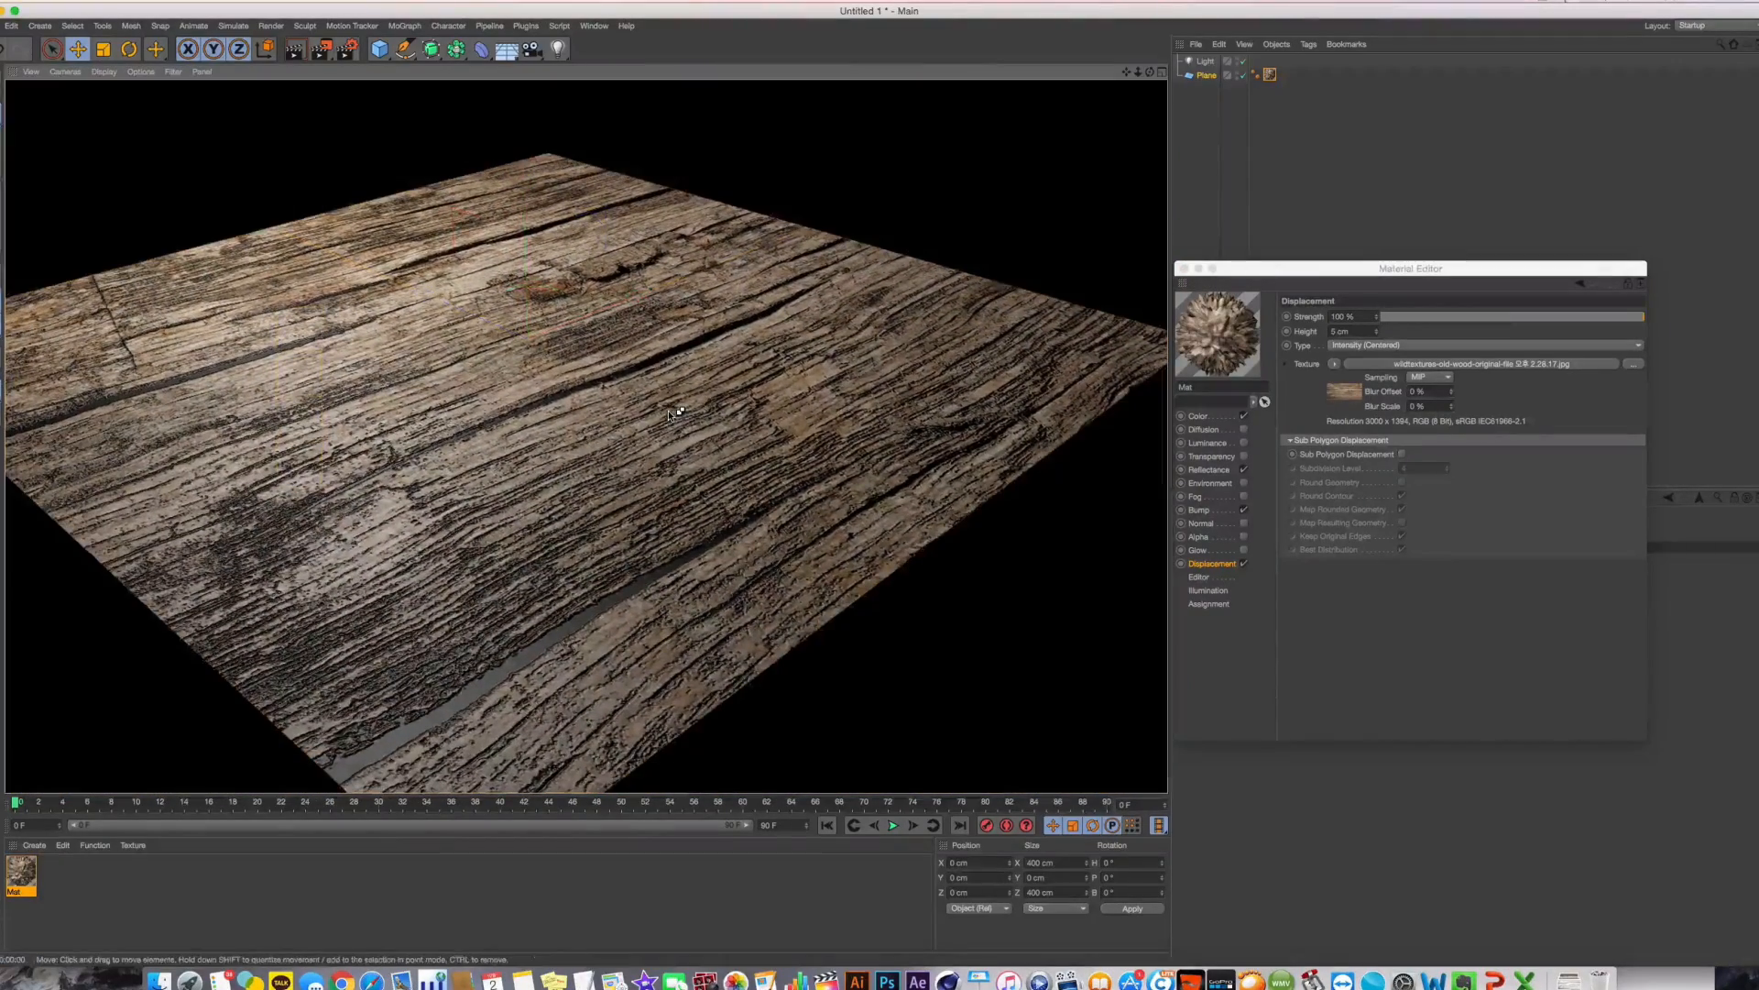
Render the single-segment plane to the Picture Viewer, and set the plane's width and height segments to 20
key(shift+r)
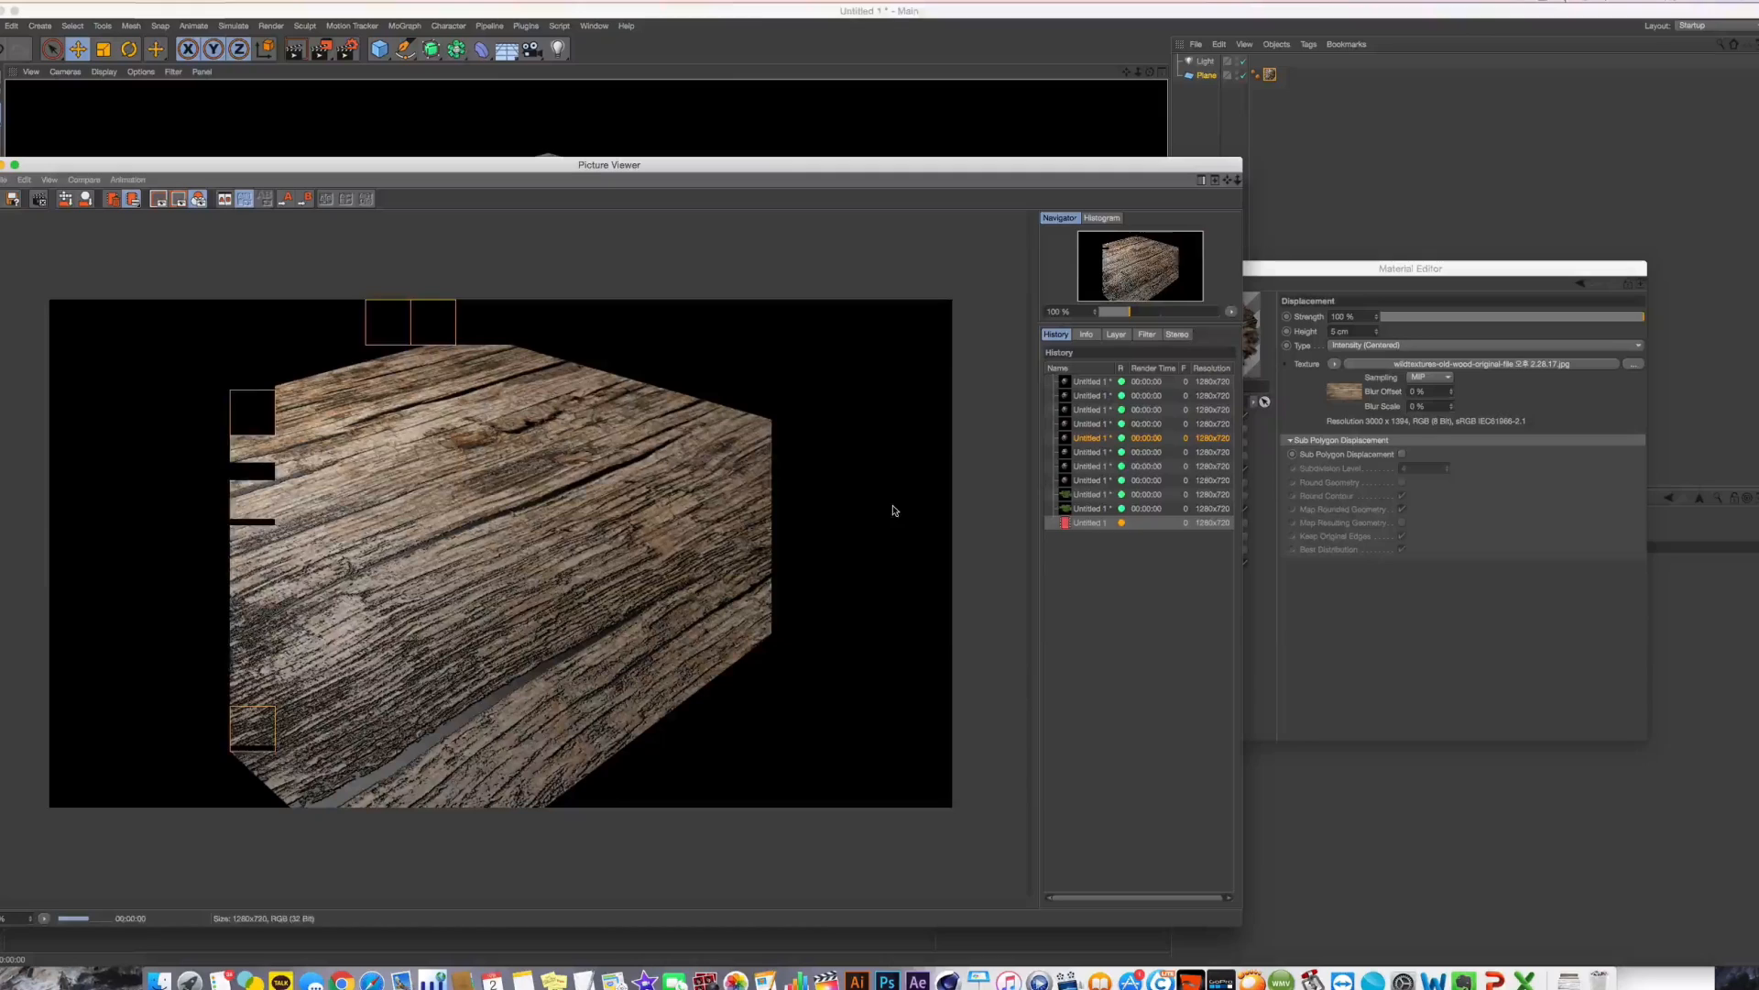
key(super+w)
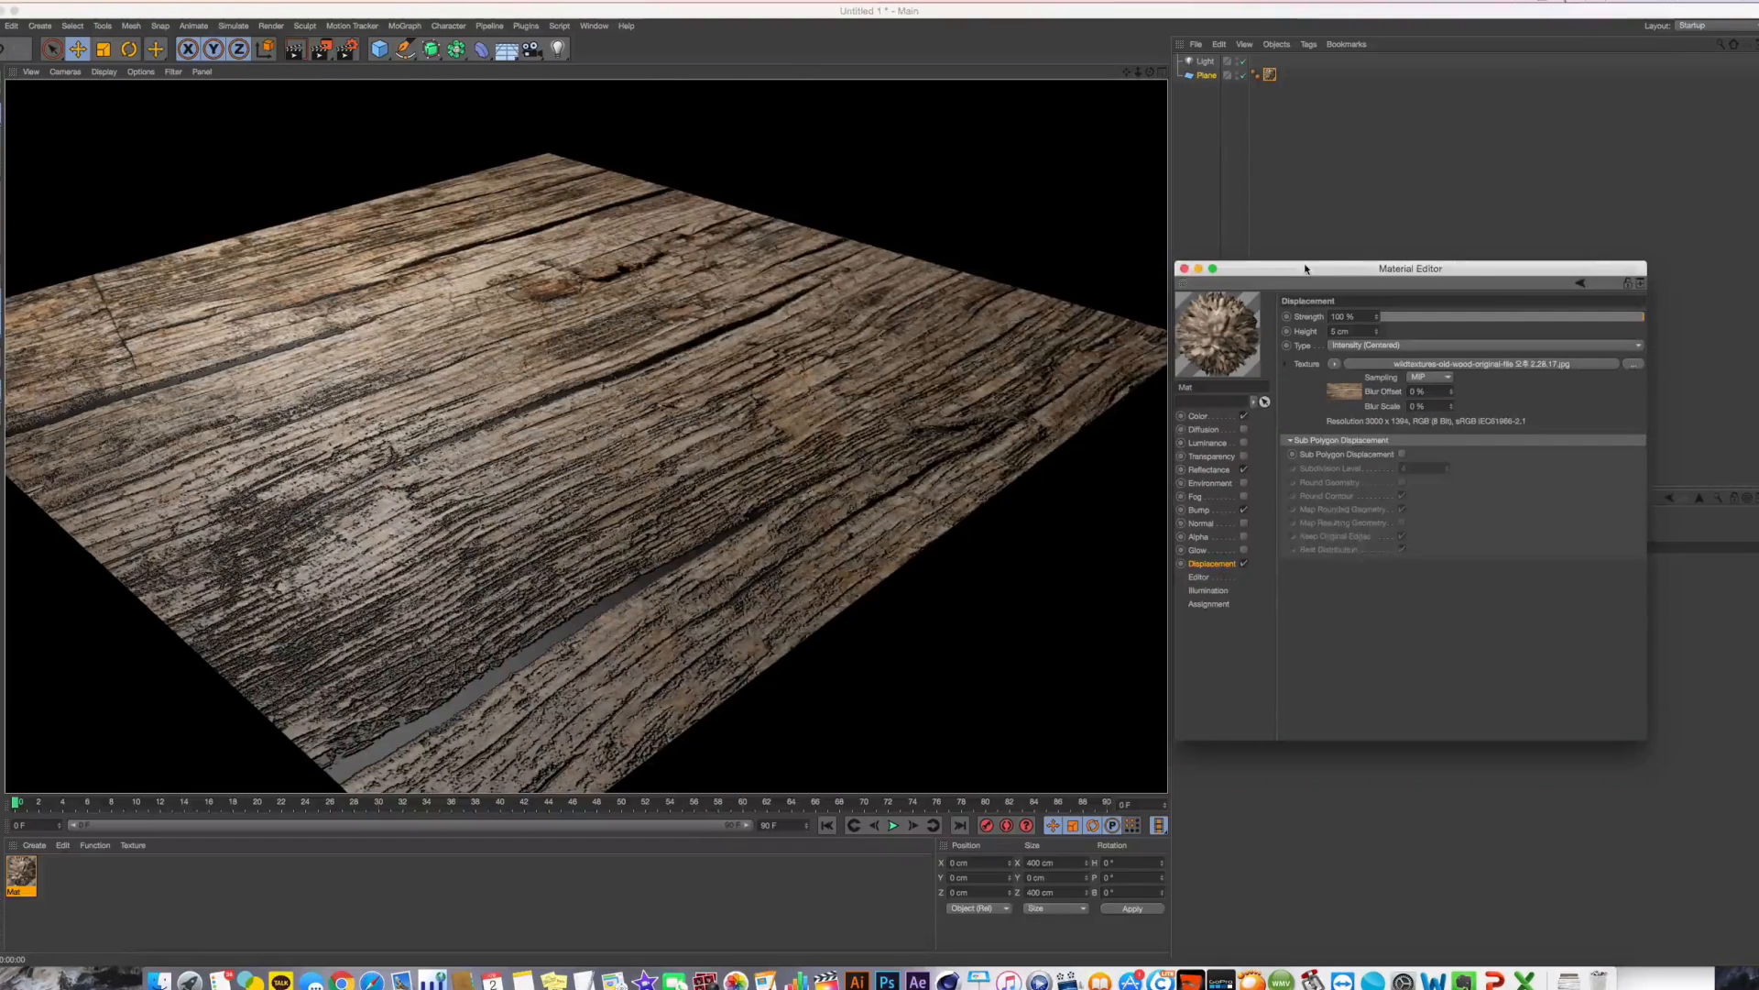
drag(1329, 268, 805, 232)
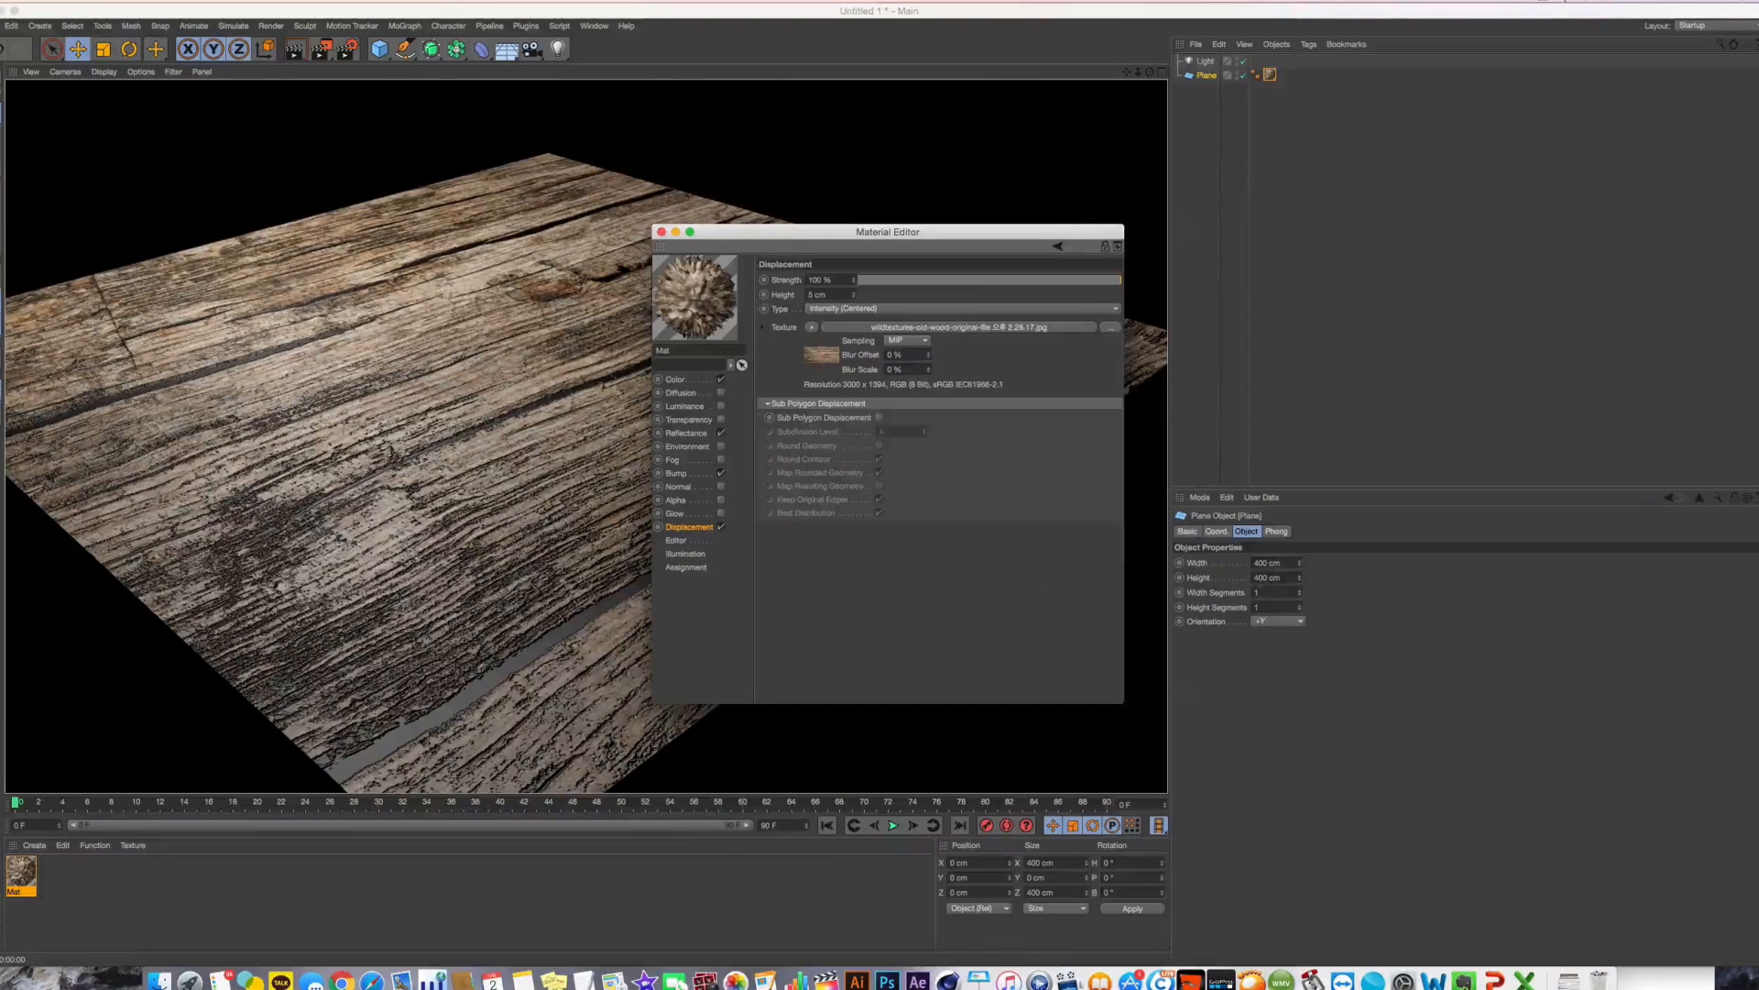
drag(1270, 593, 1134, 598)
text(20)
key(Tab)
text(20)
key(Return)
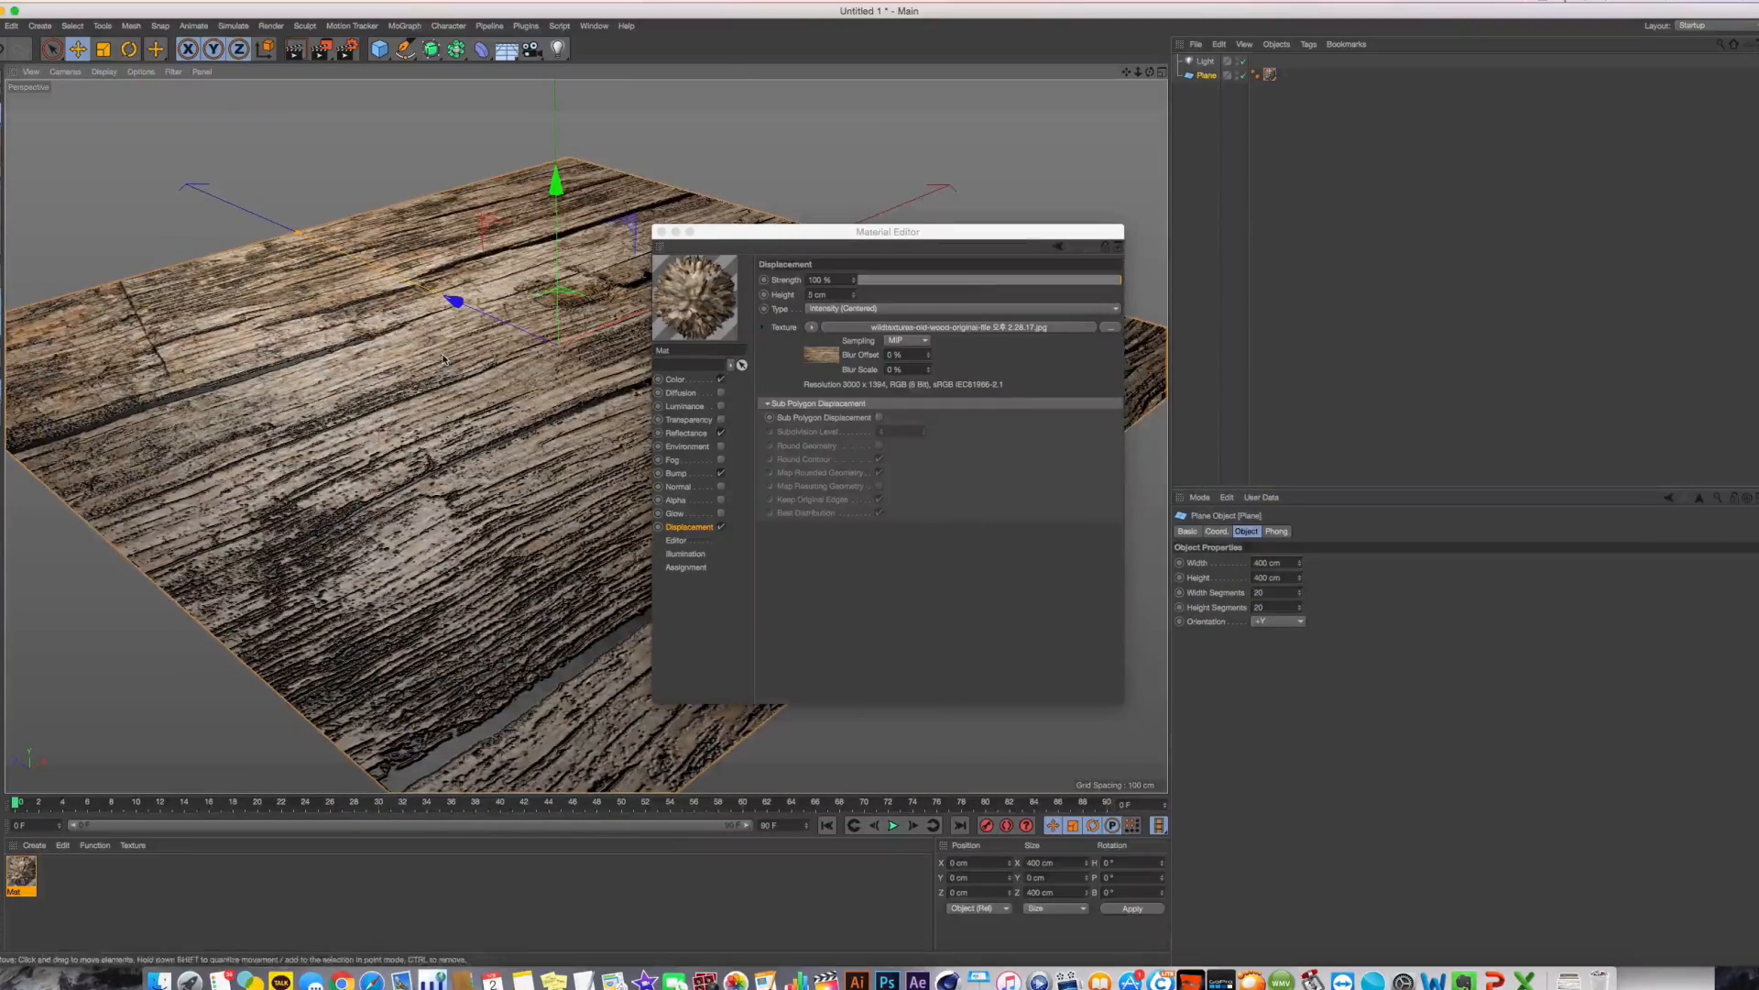
Switch the viewport display to Gouraud Shading (Lines) to show the plane's segments
click(104, 72)
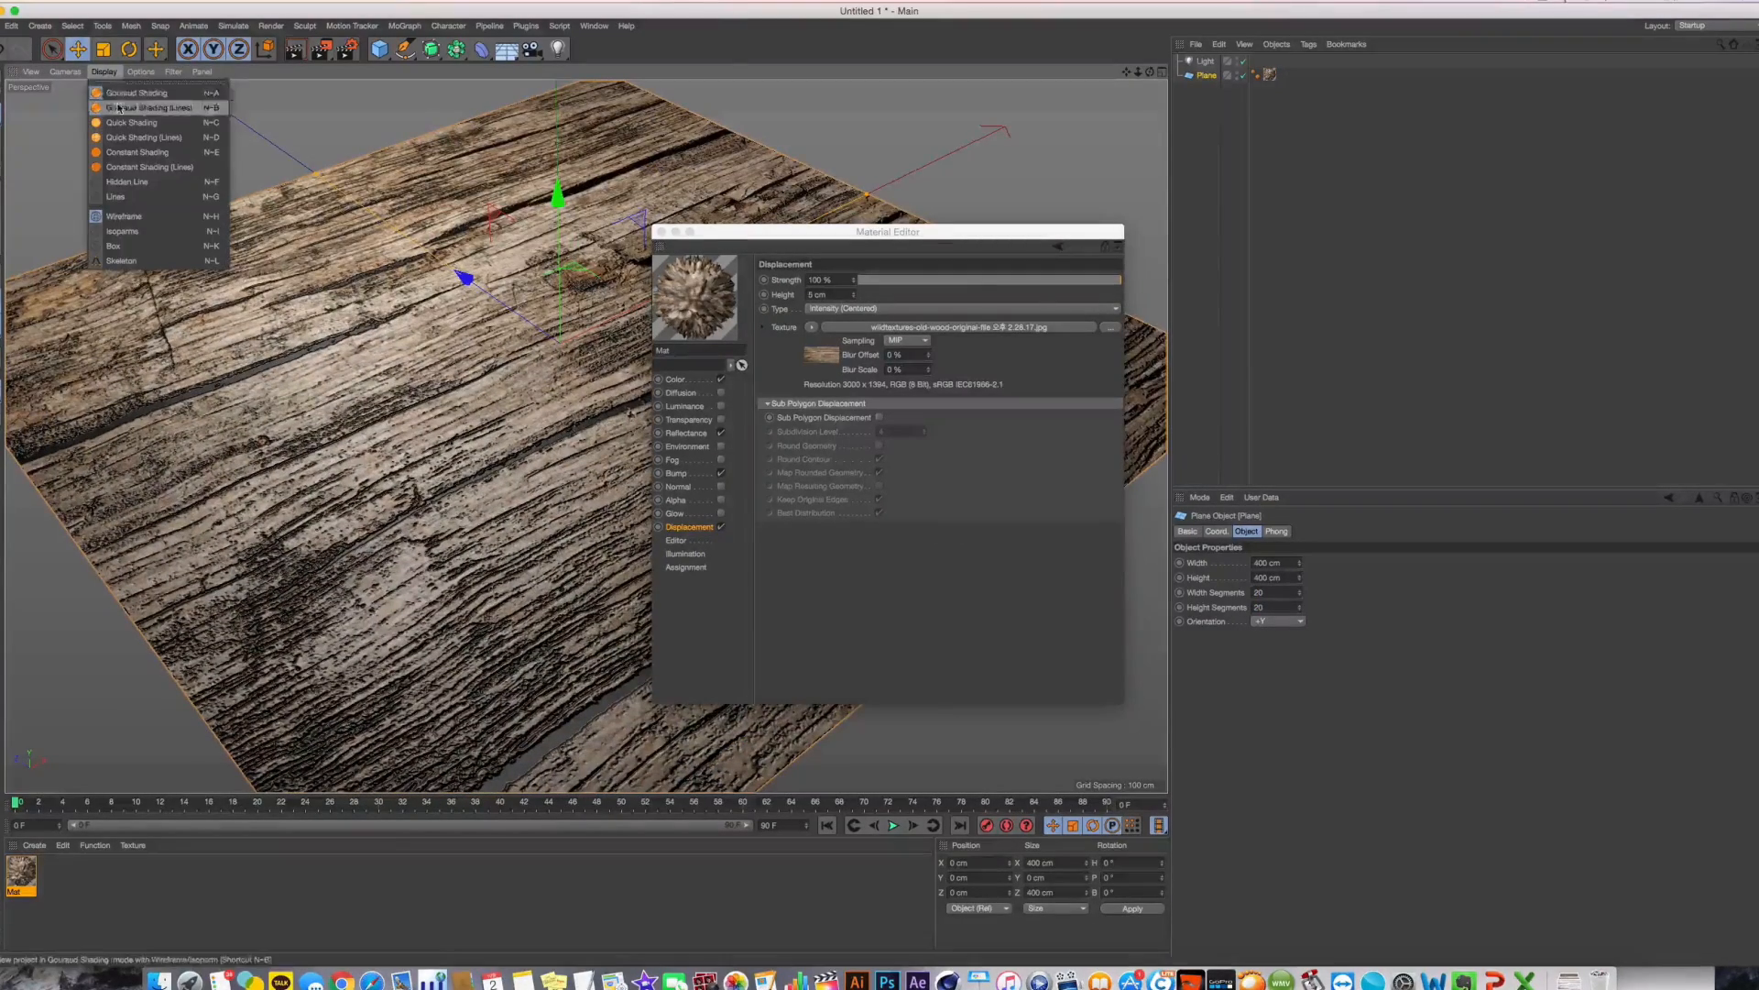
click(147, 107)
scroll(587, 431, down, 3)
scroll(423, 338, up, 5)
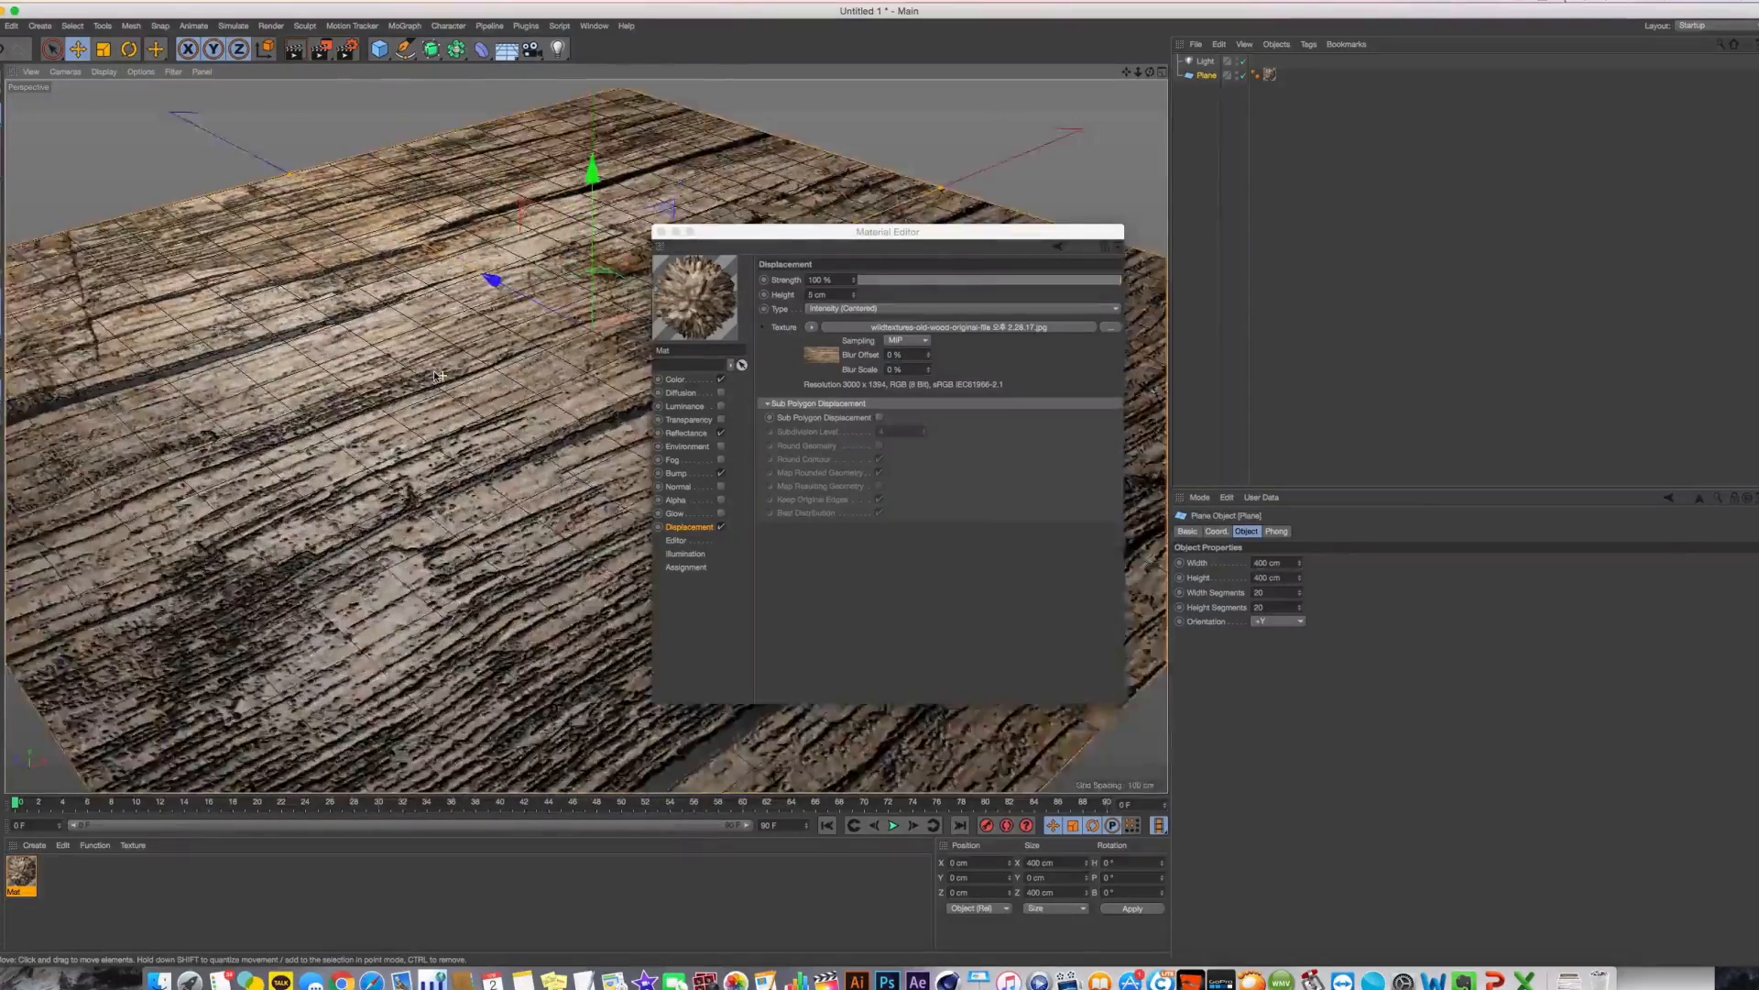
Try 1 width and height segment on the plane, then return both to 20 and render the view
drag(1267, 593, 1159, 591)
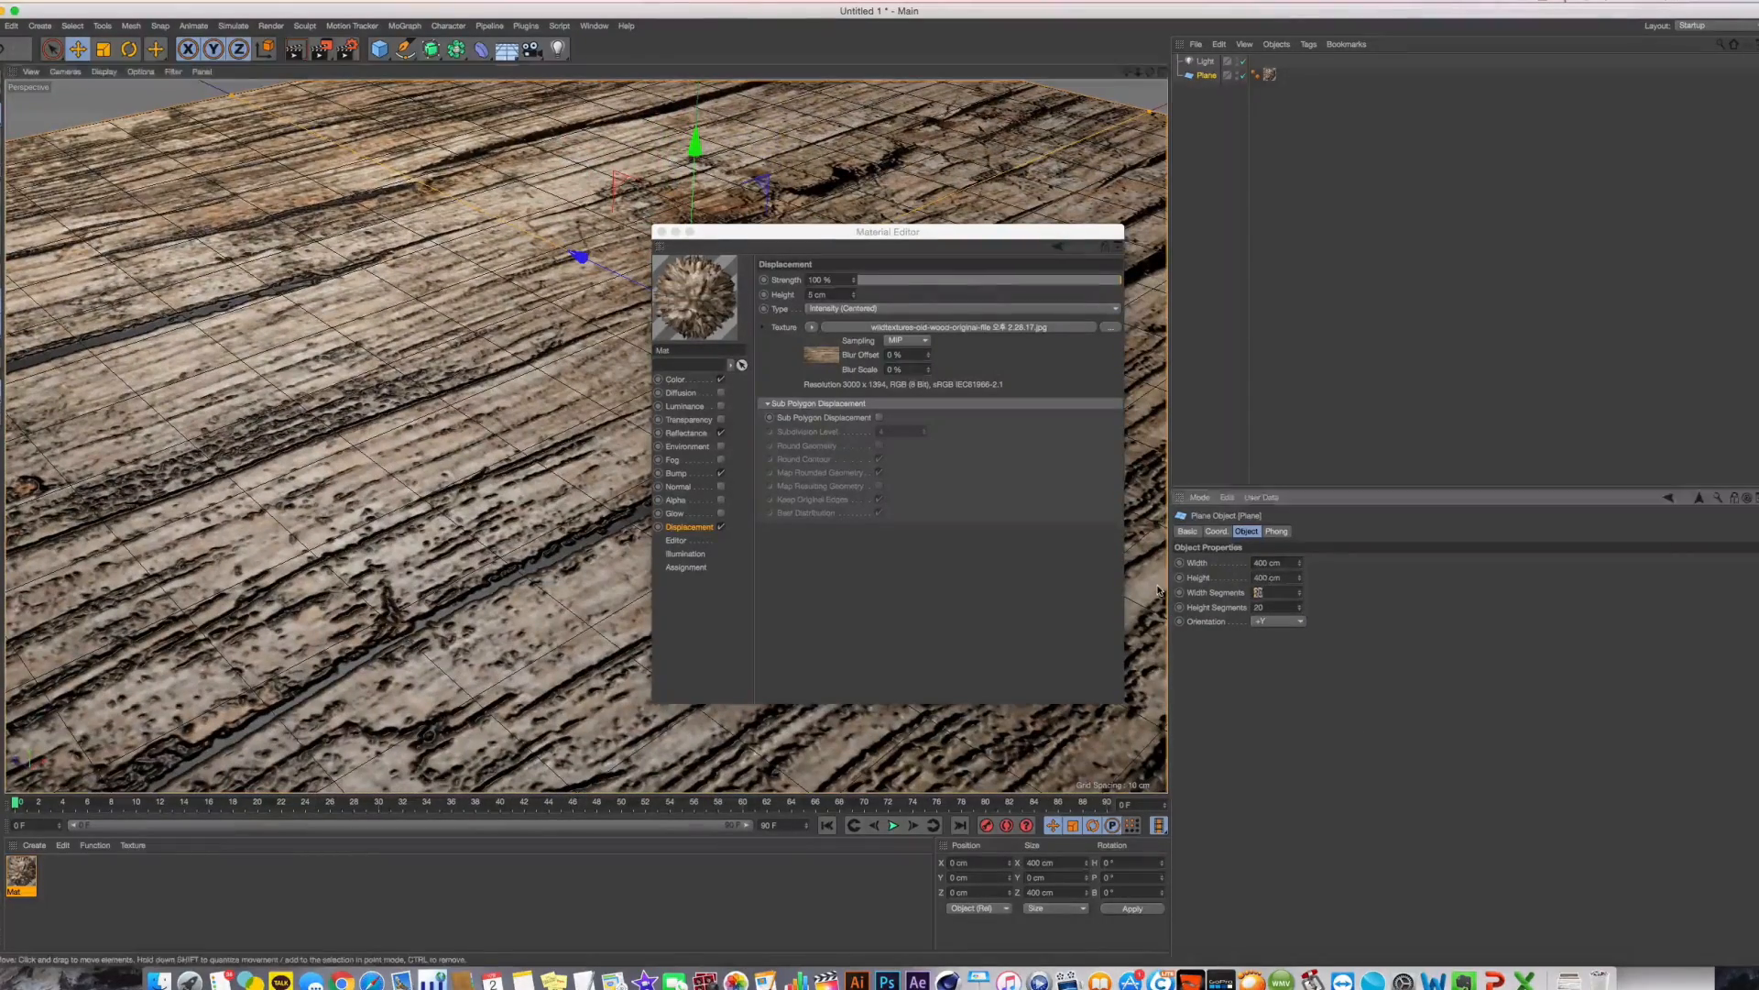
text(1)
key(Tab)
text(1)
key(Return)
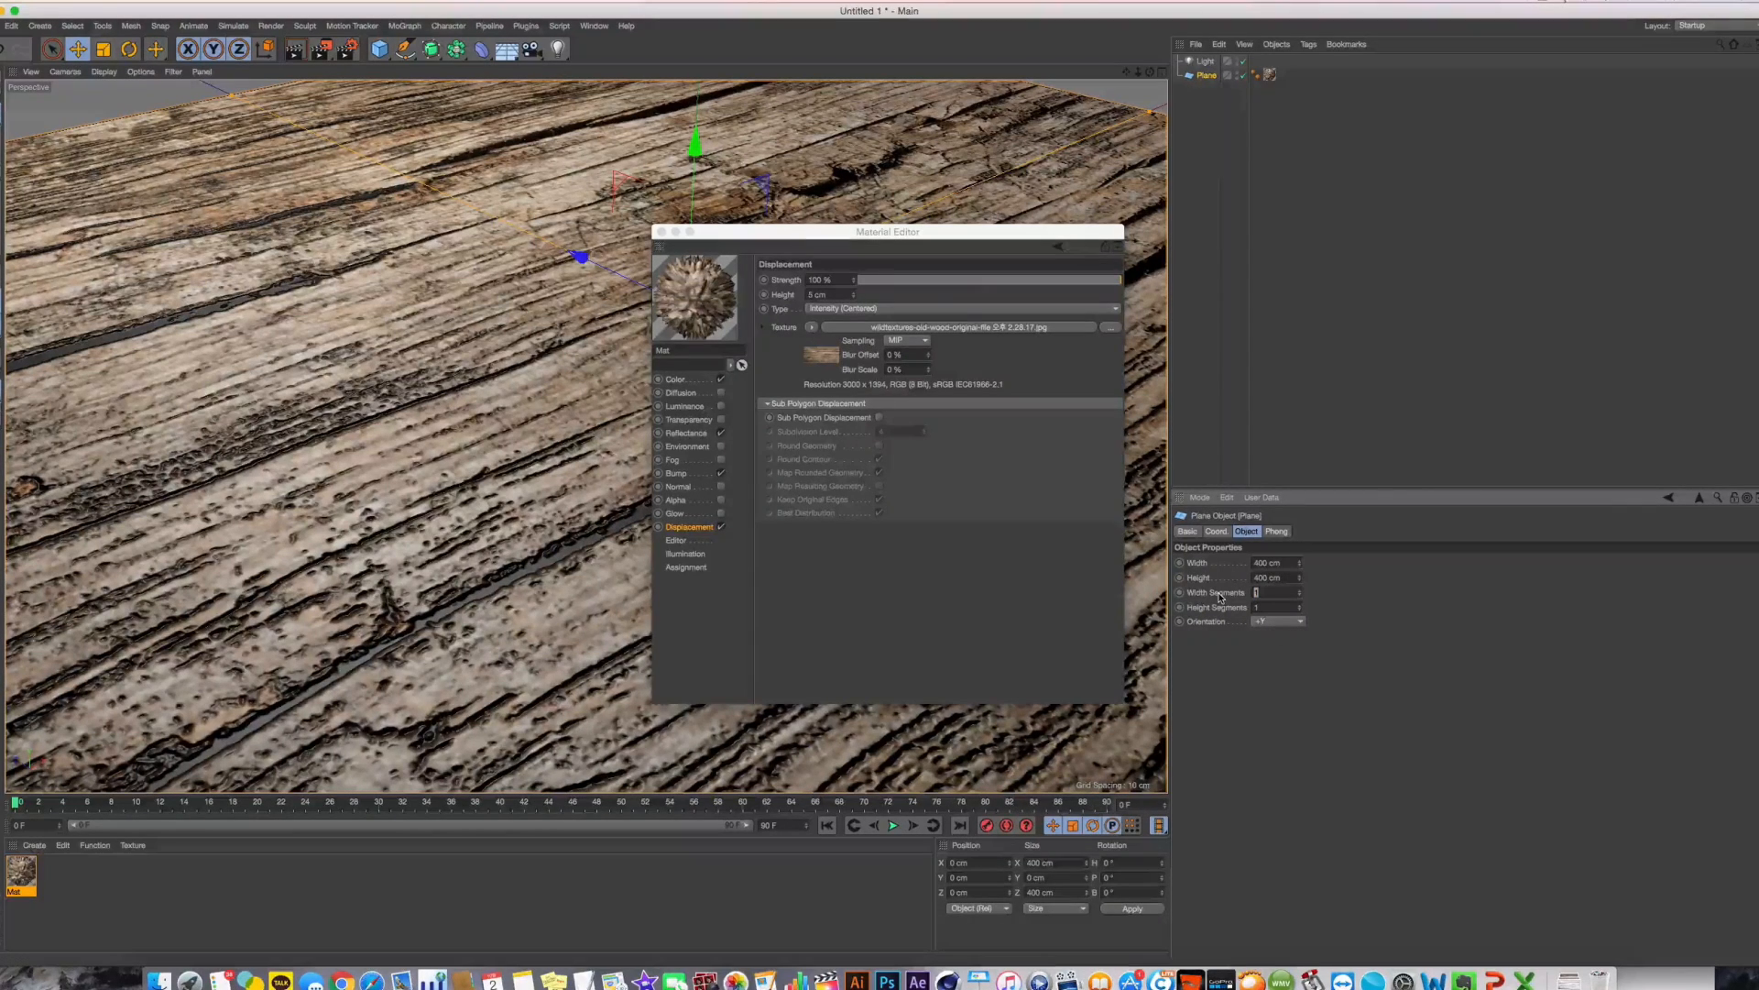
text(20)
key(Tab)
text(20)
key(Return)
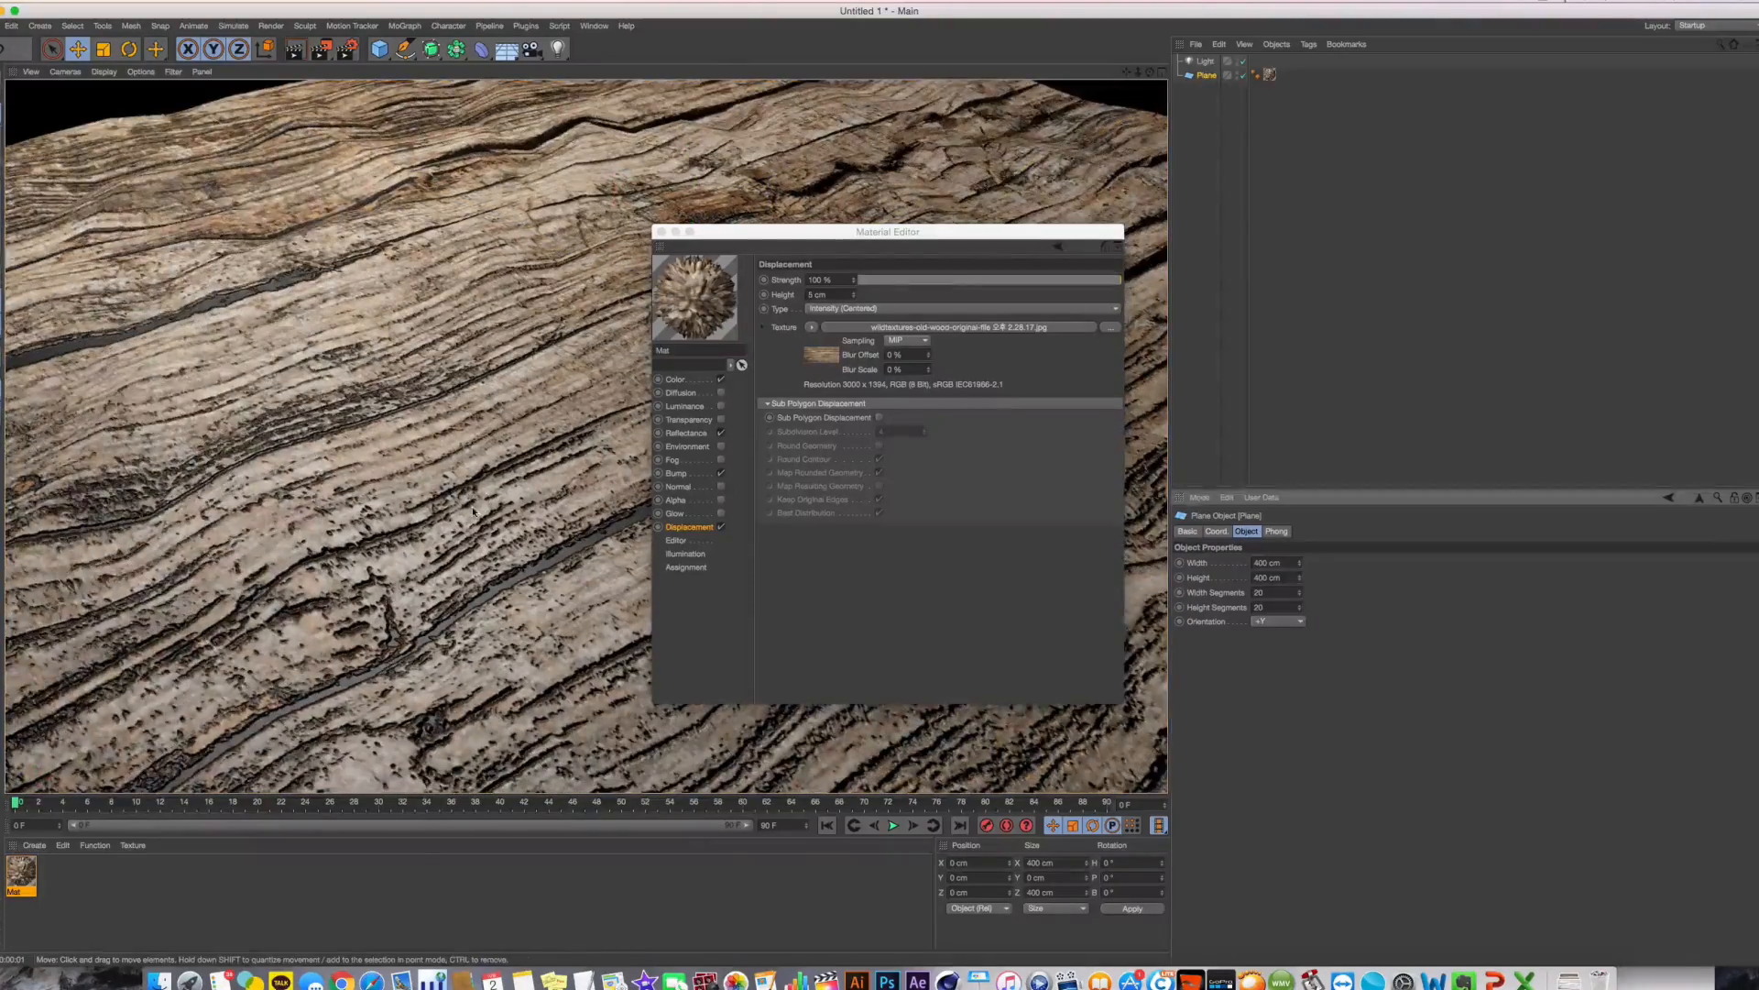
Render the displaced plane to the Picture Viewer from an angled view and from an edge-on side view
alt+drag(467, 493, 429, 510)
key(shift+r)
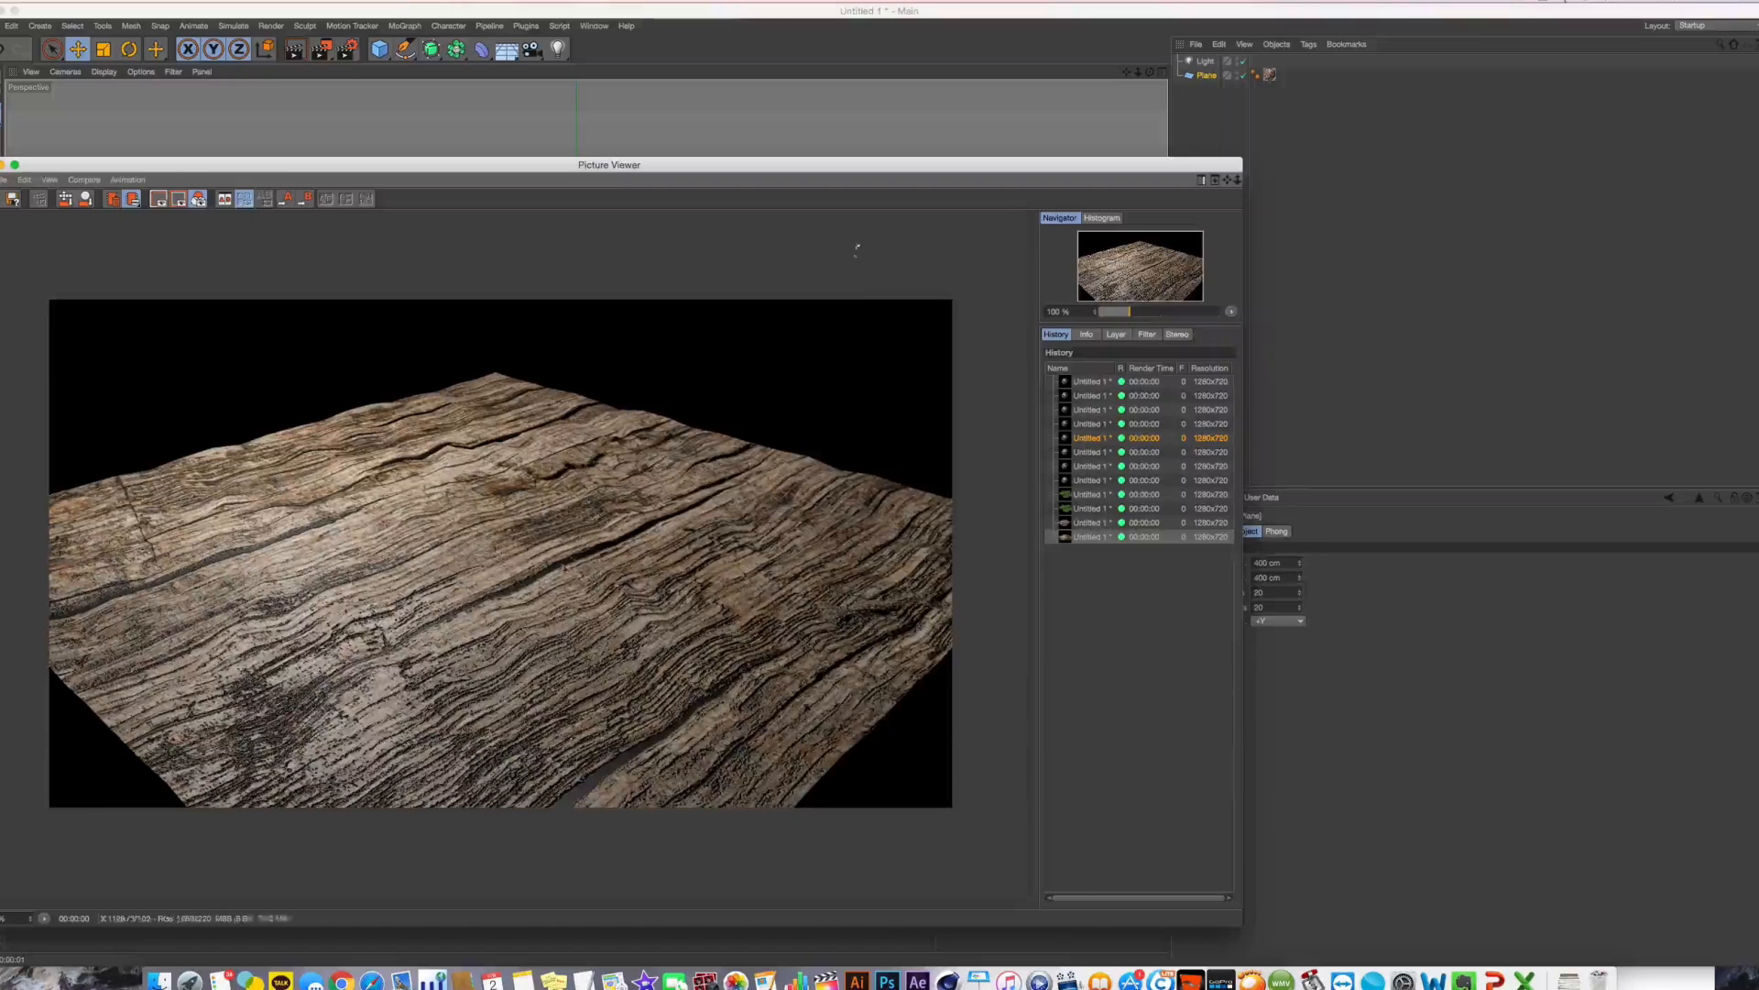
click(525, 468)
alt+drag(525, 468, 593, 418)
key(shift+r)
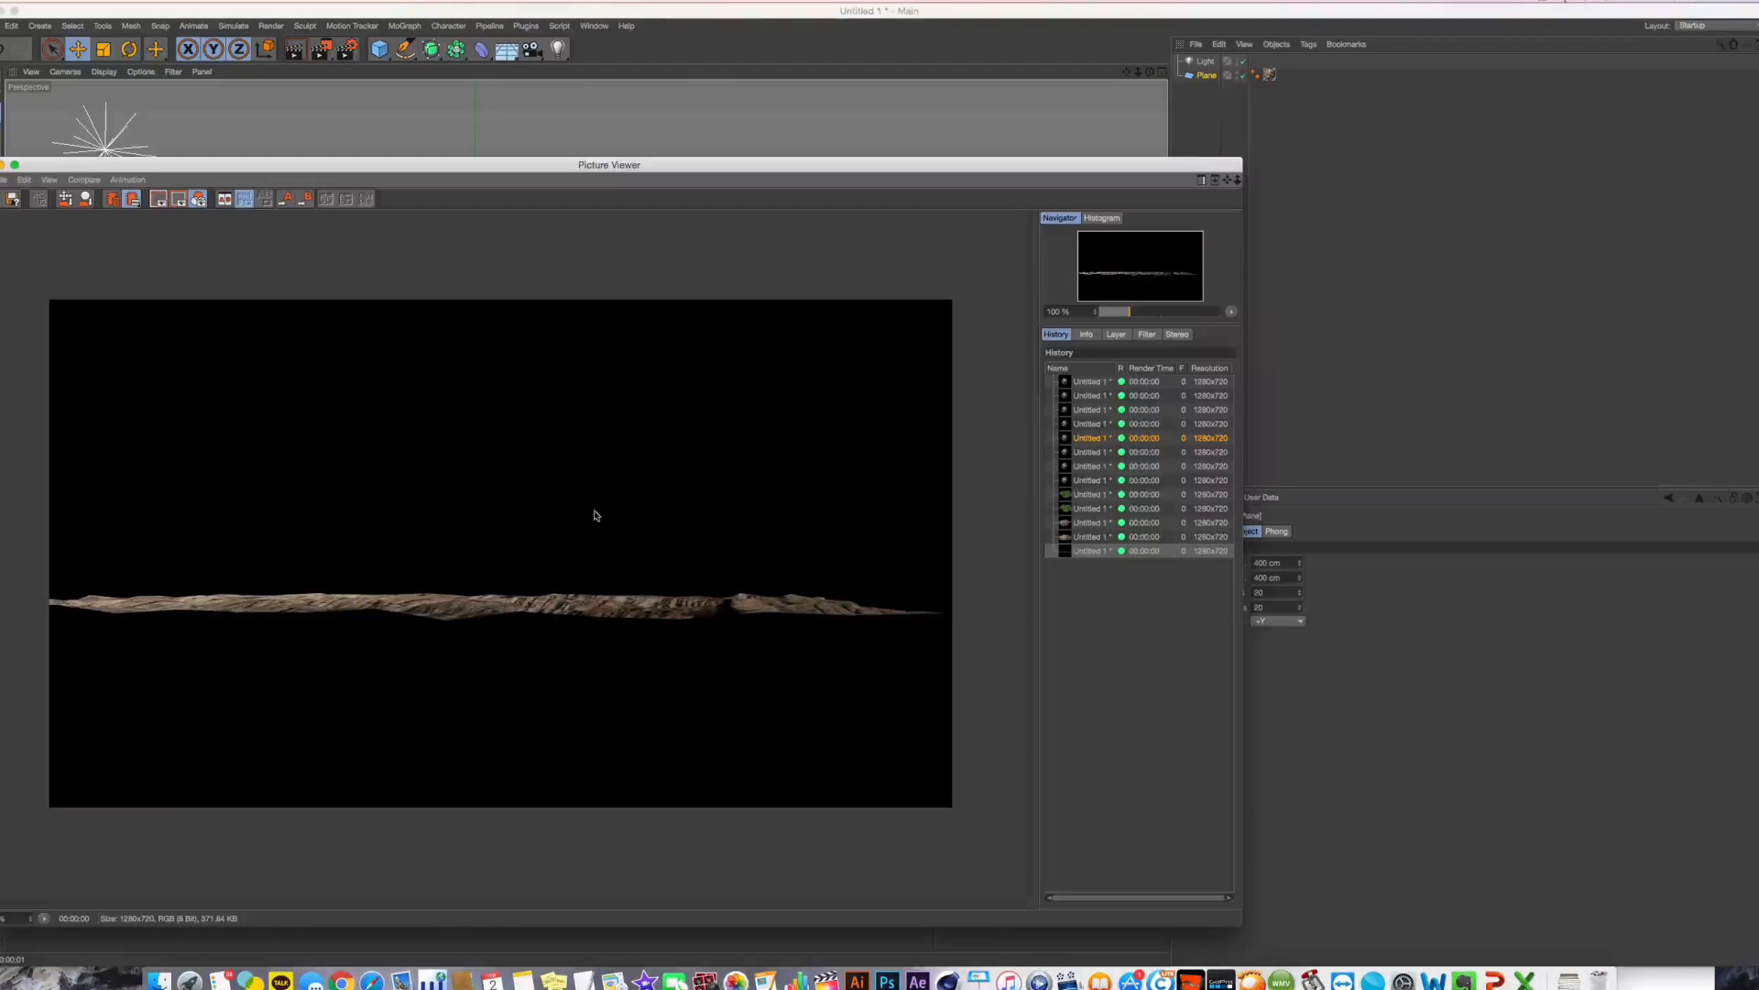
click(499, 539)
alt+drag(499, 539, 564, 523)
Set the Displacement height to 20 cm and render the view
drag(958, 231, 1367, 316)
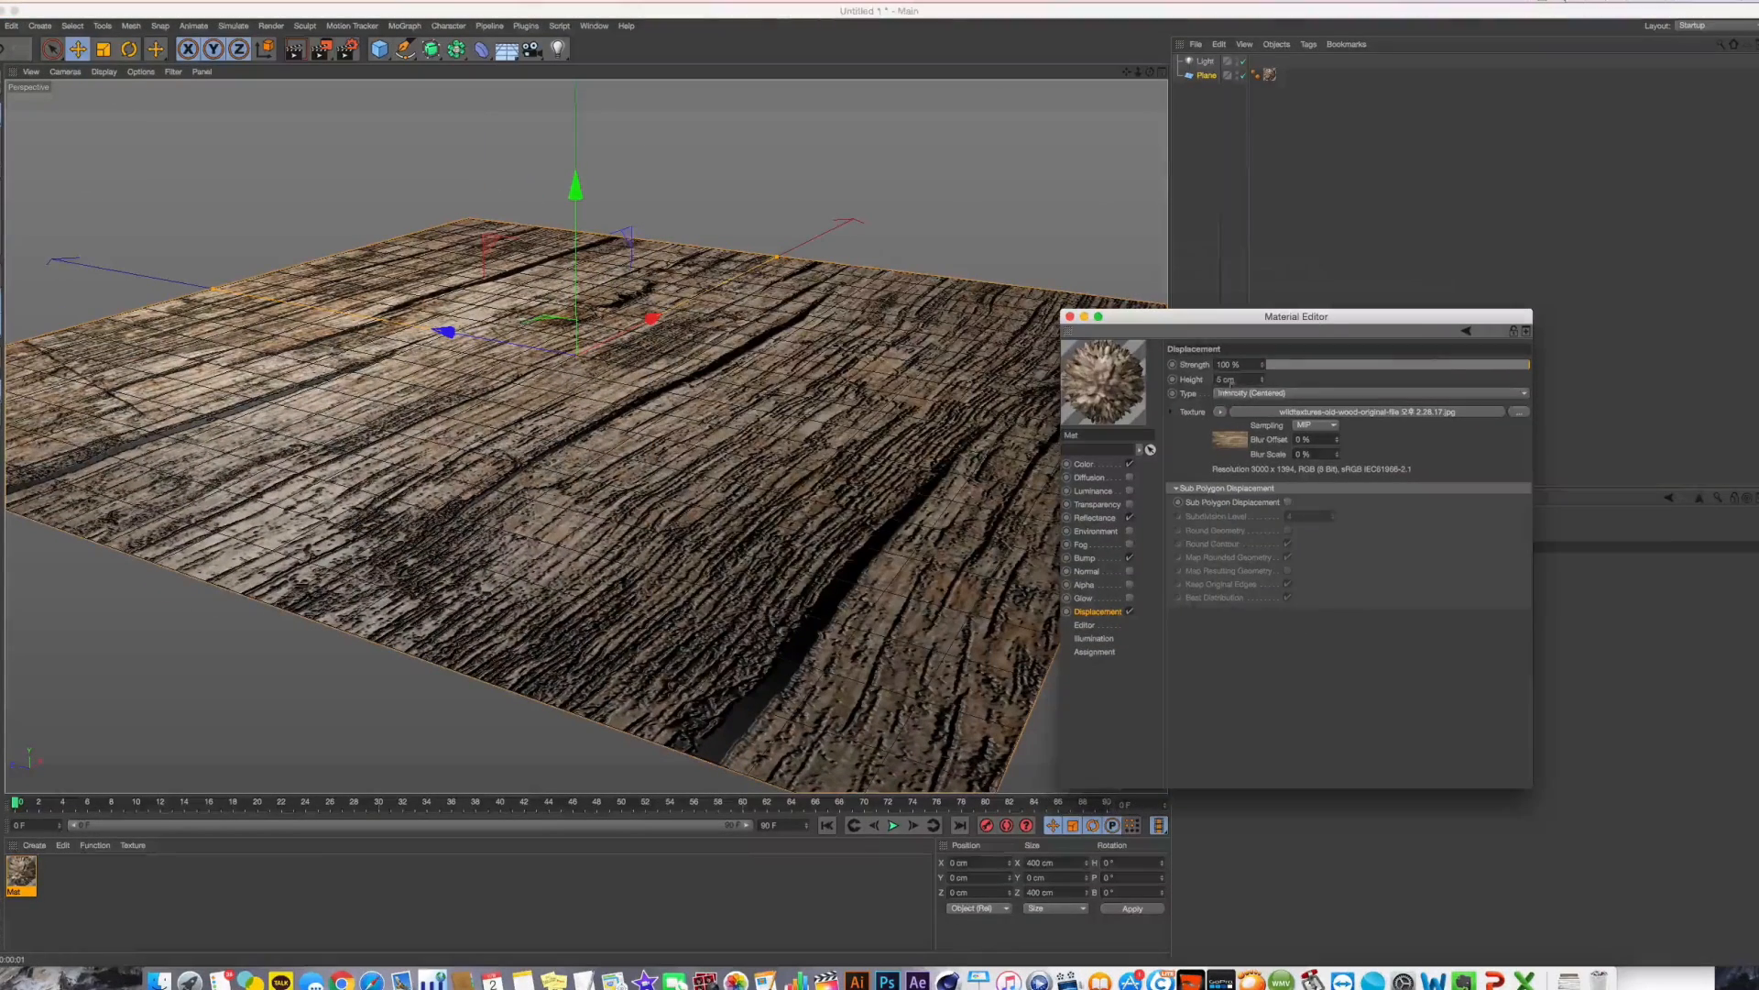
text(20)
key(Return)
key(ctrl+r)
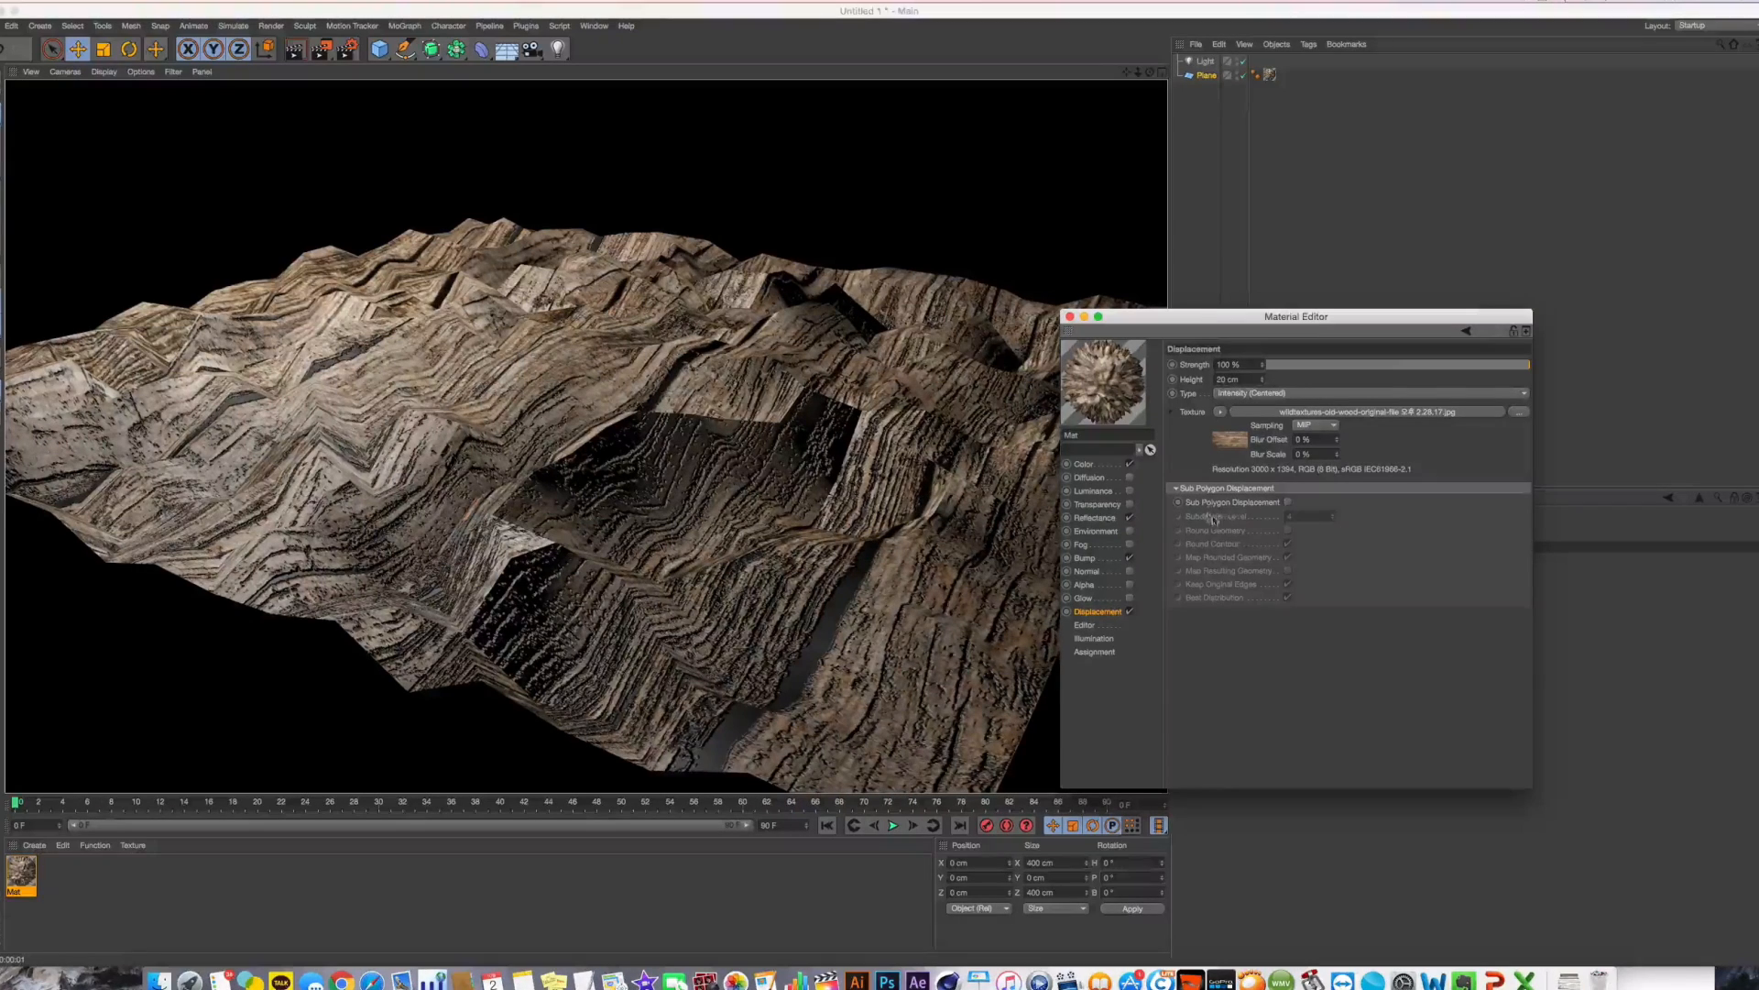
Enable Sub Polygon Displacement, set the Displacement height to 1 cm and render the view
click(1288, 503)
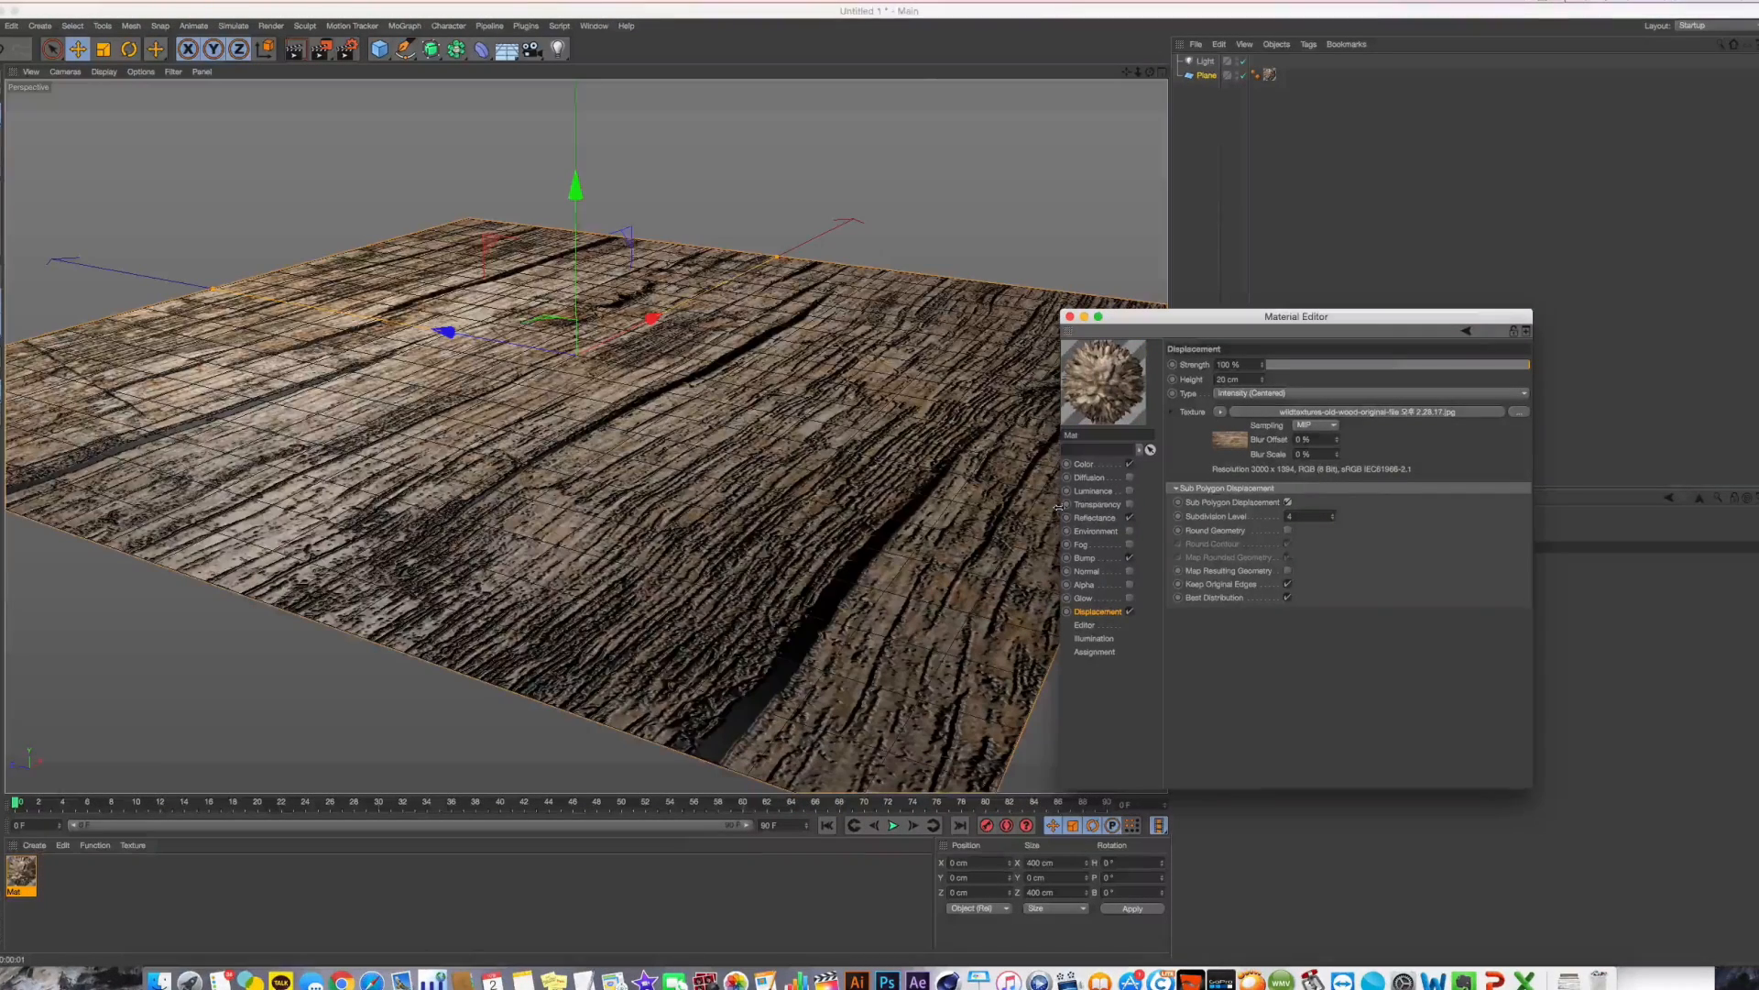
key(shift+r)
click(1288, 502)
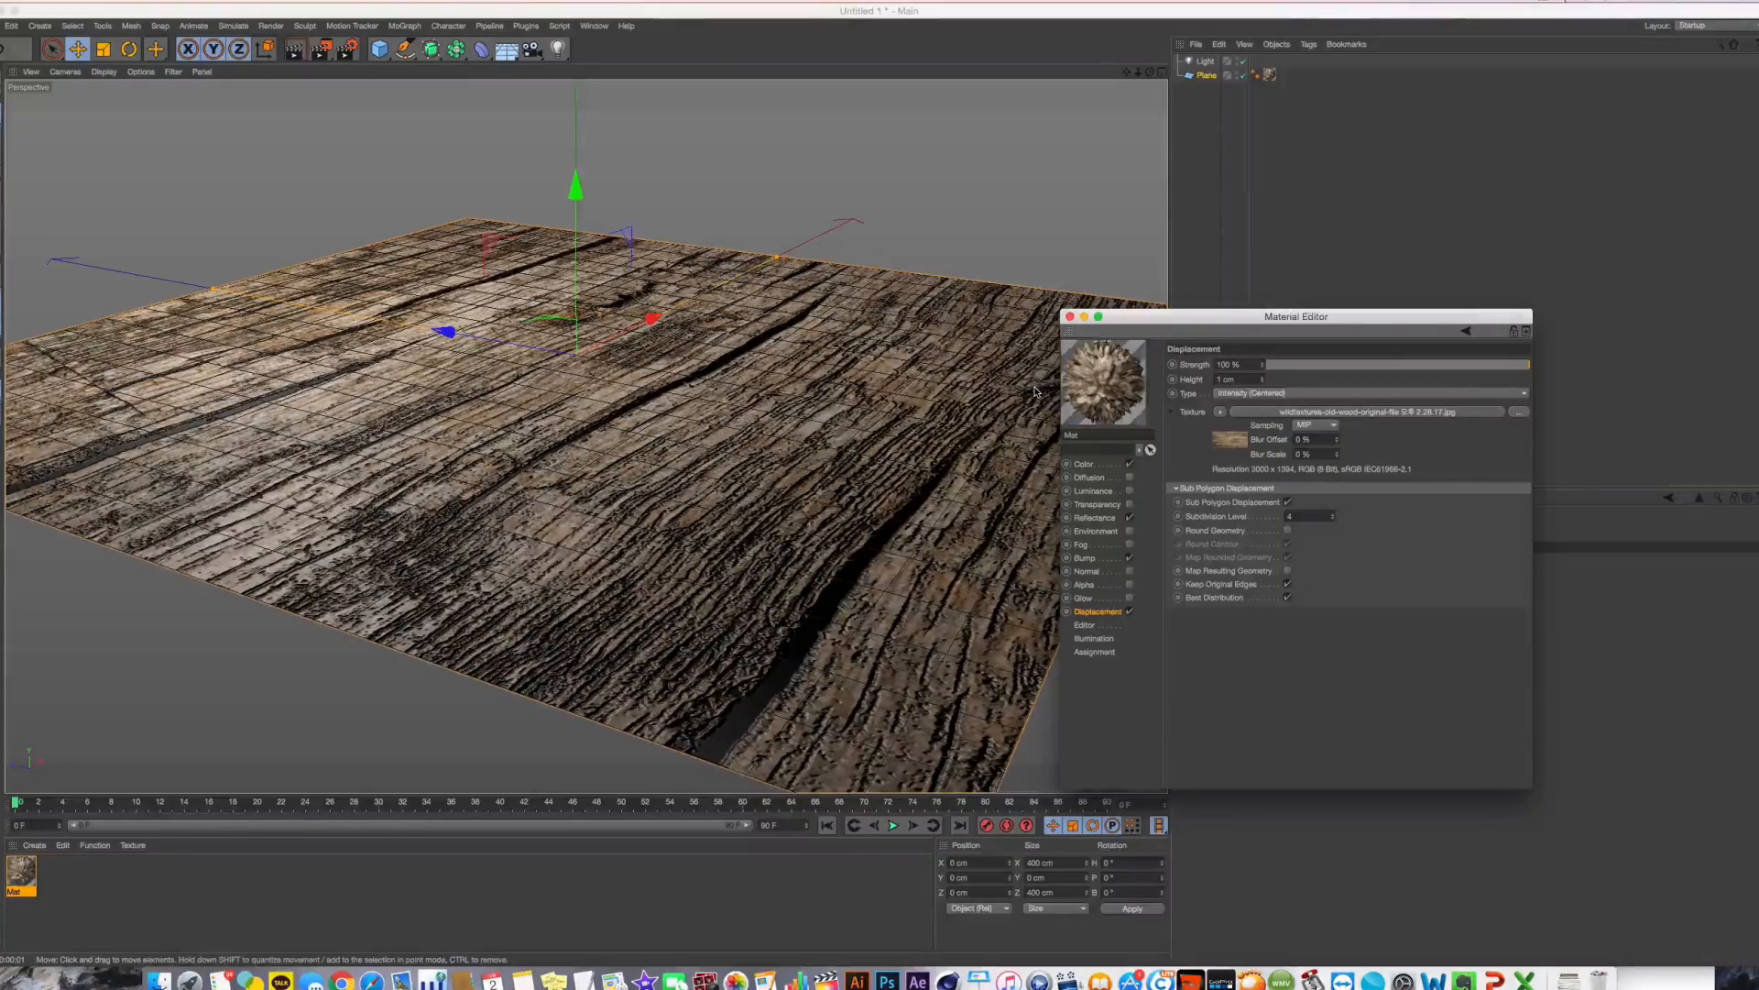
click(1035, 392)
key(ctrl+r)
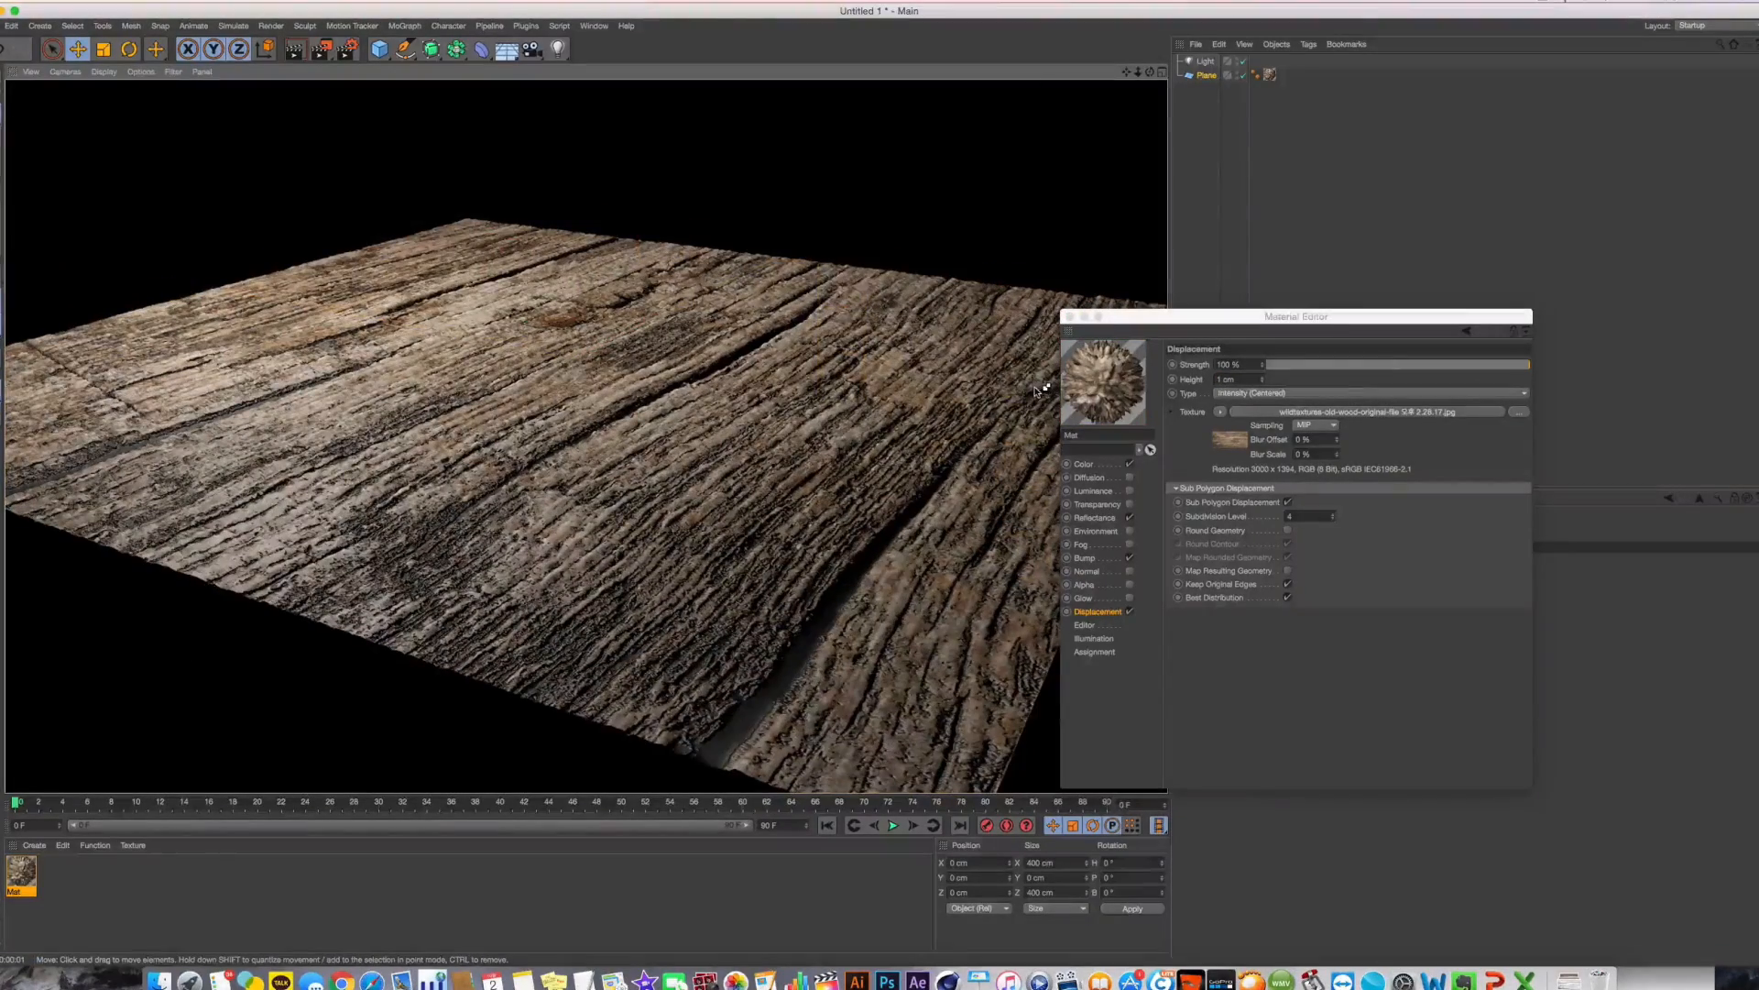
Render a close-up of the wood to the Picture Viewer before and after raising the Sub Polygon Displacement's Subdivision Level
scroll(854, 471, up, 5)
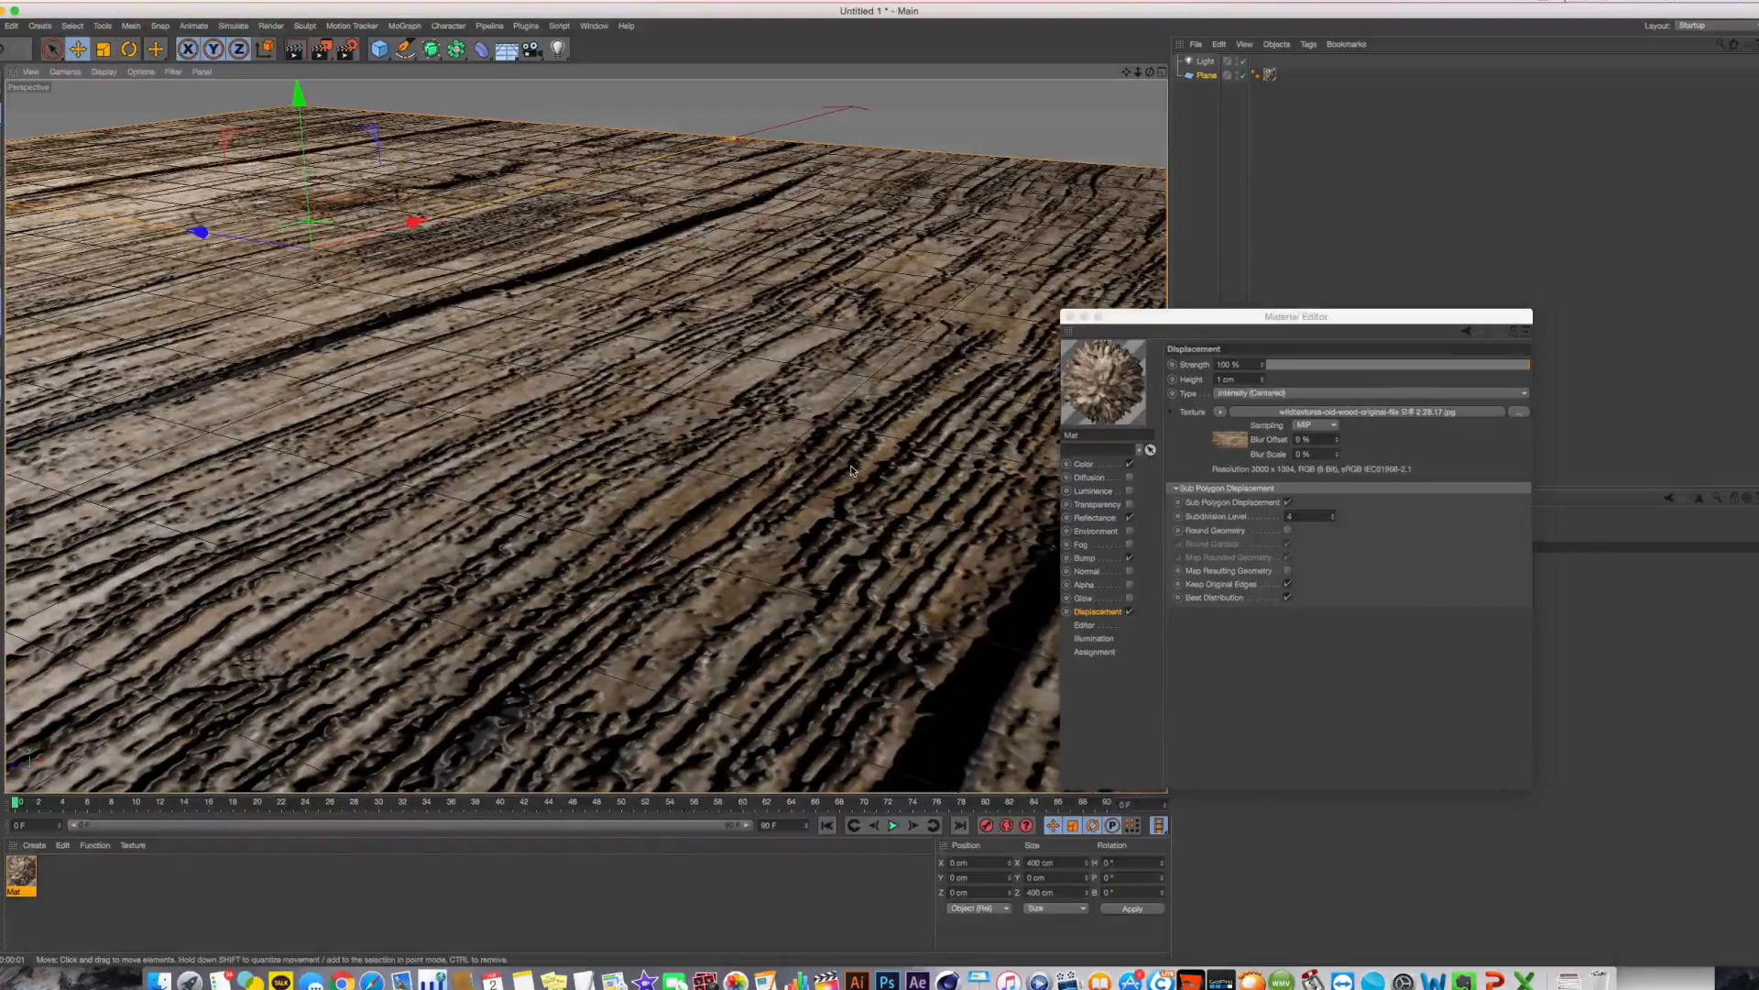
key(shift+r)
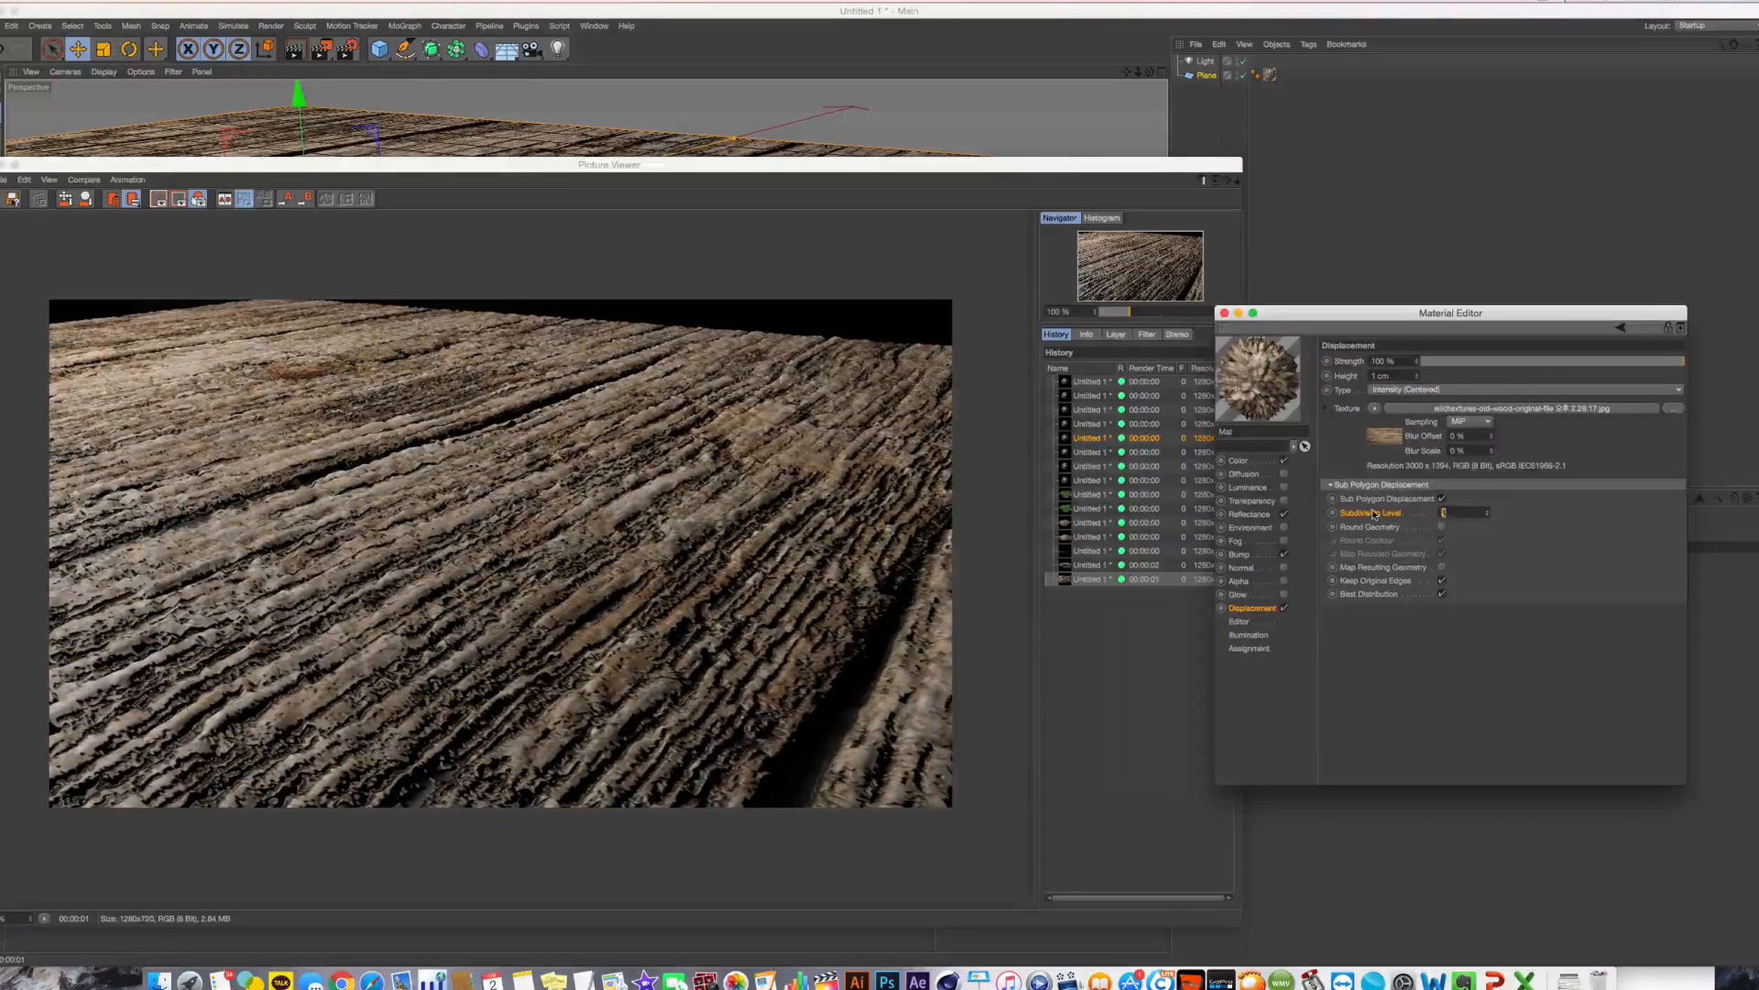
click(977, 658)
key(shift+r)
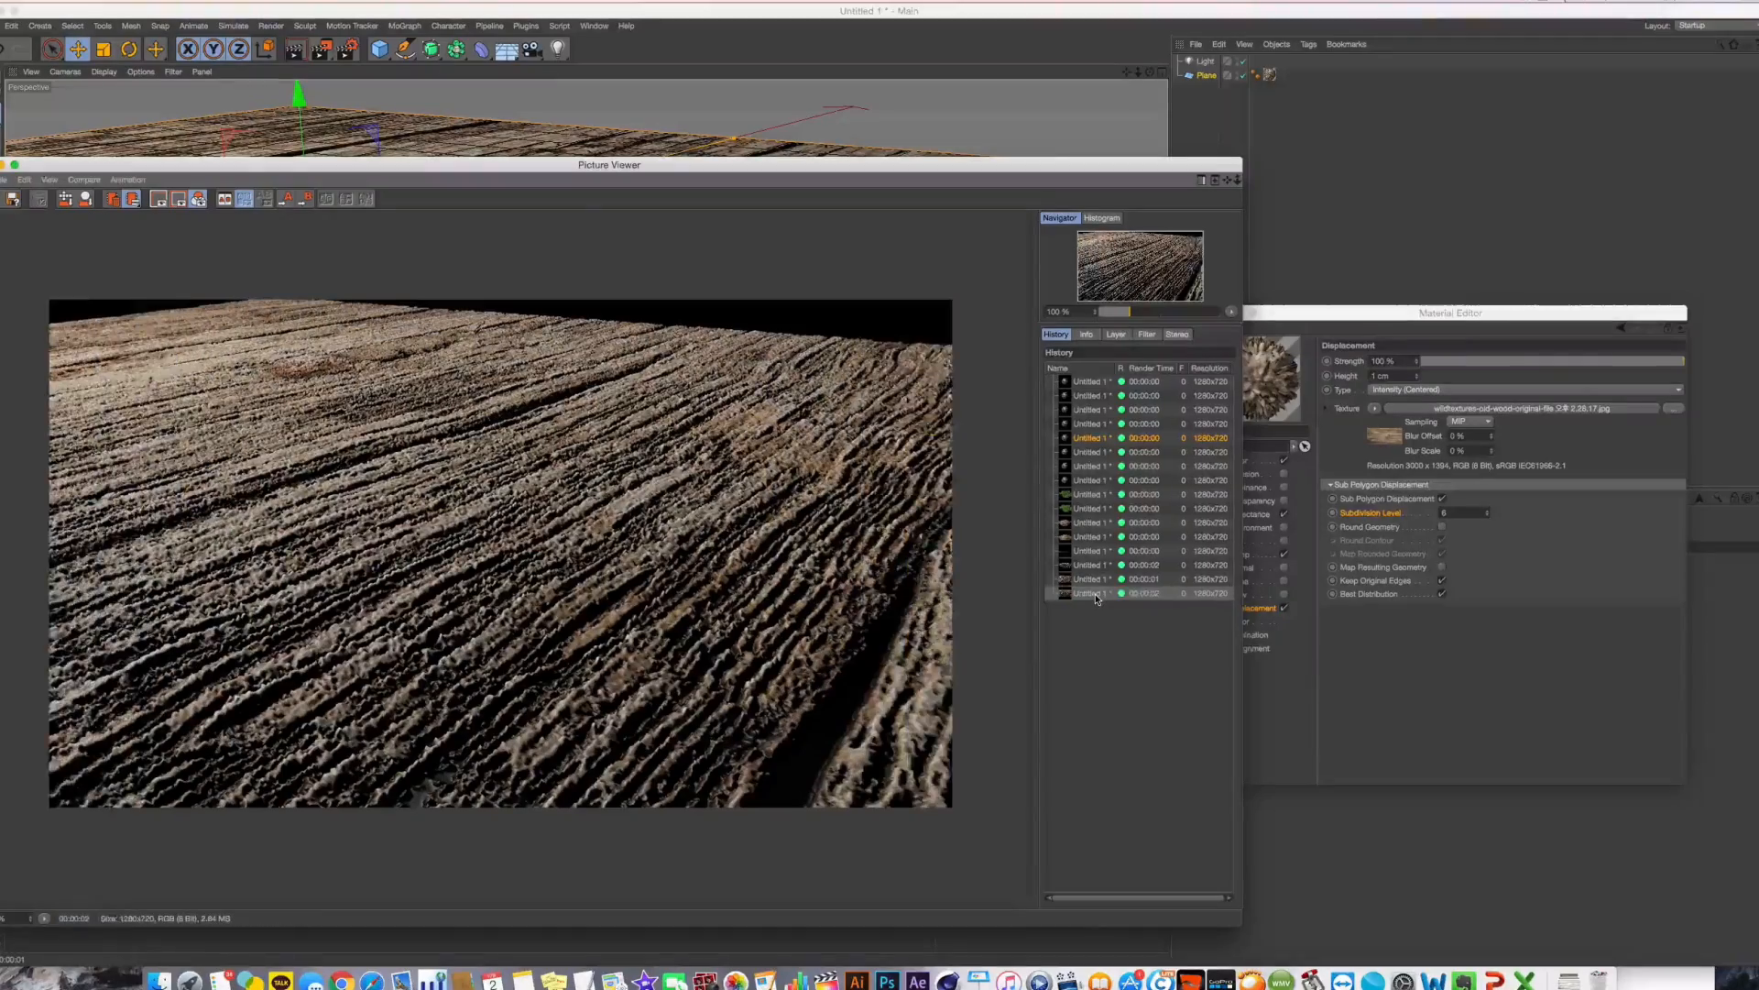
Compare the last two renders in the Picture Viewer history for differences in displacement detail
key(Up)
key(Down)
key(Up)
key(Down)
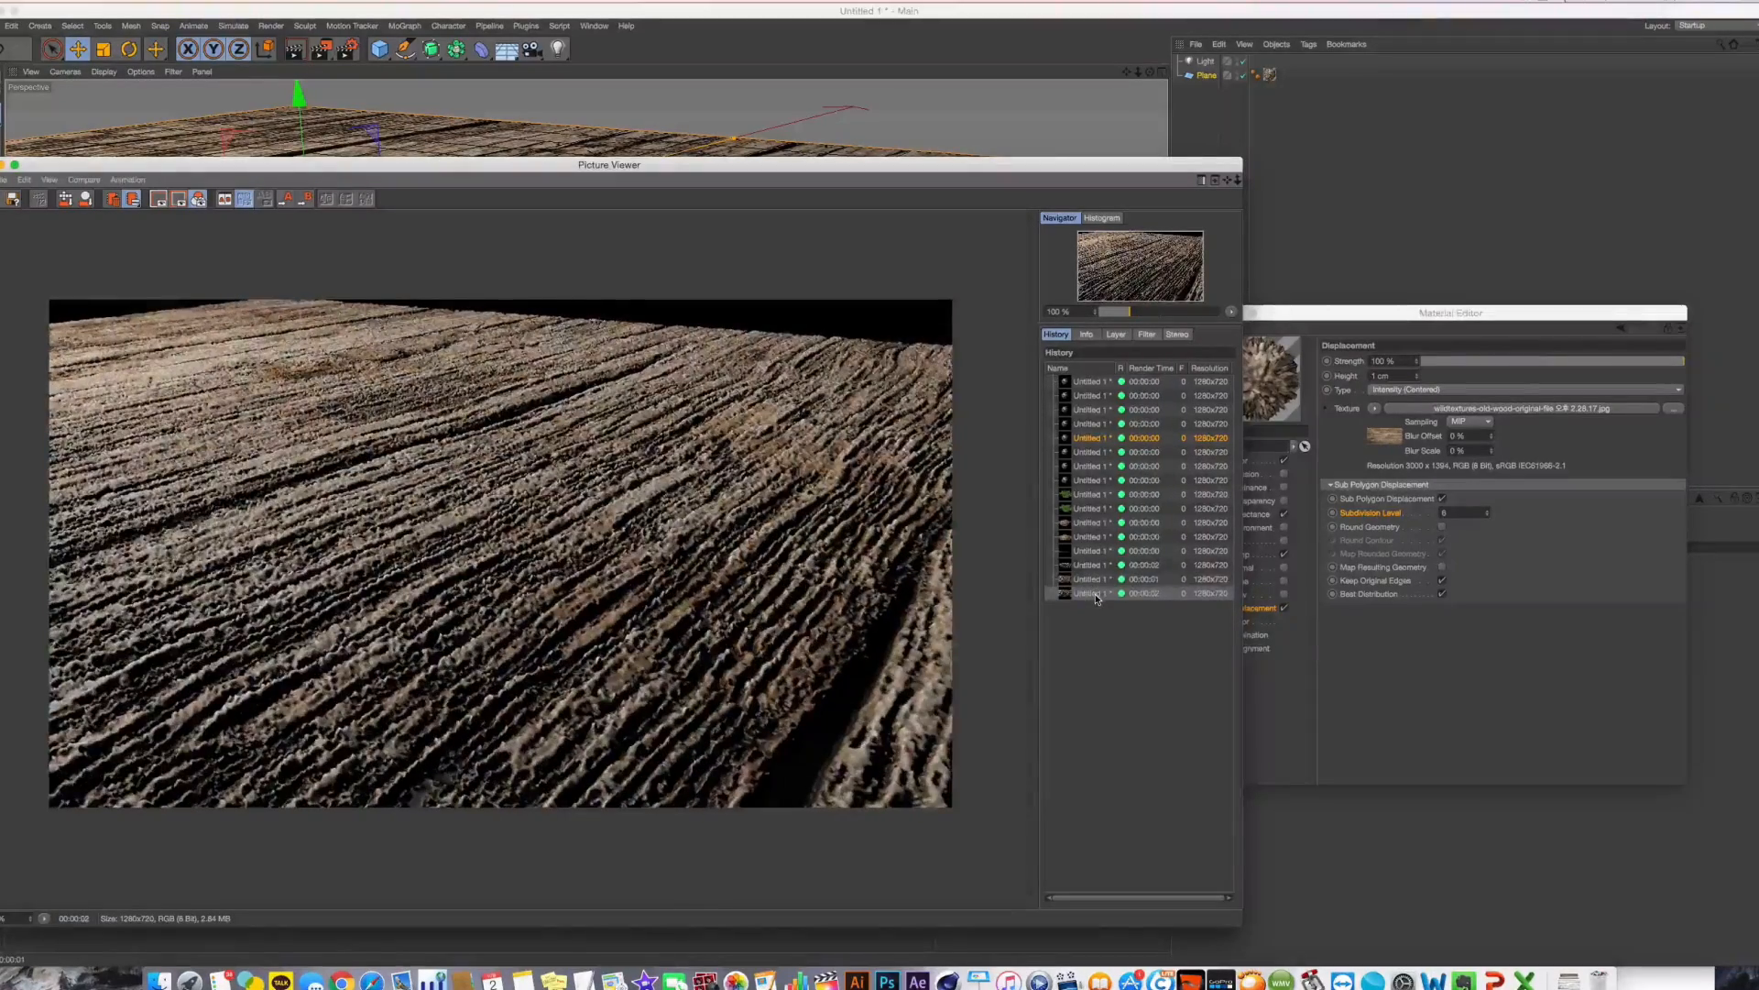
key(Up)
key(Down)
key(Up)
key(Down)
key(Up)
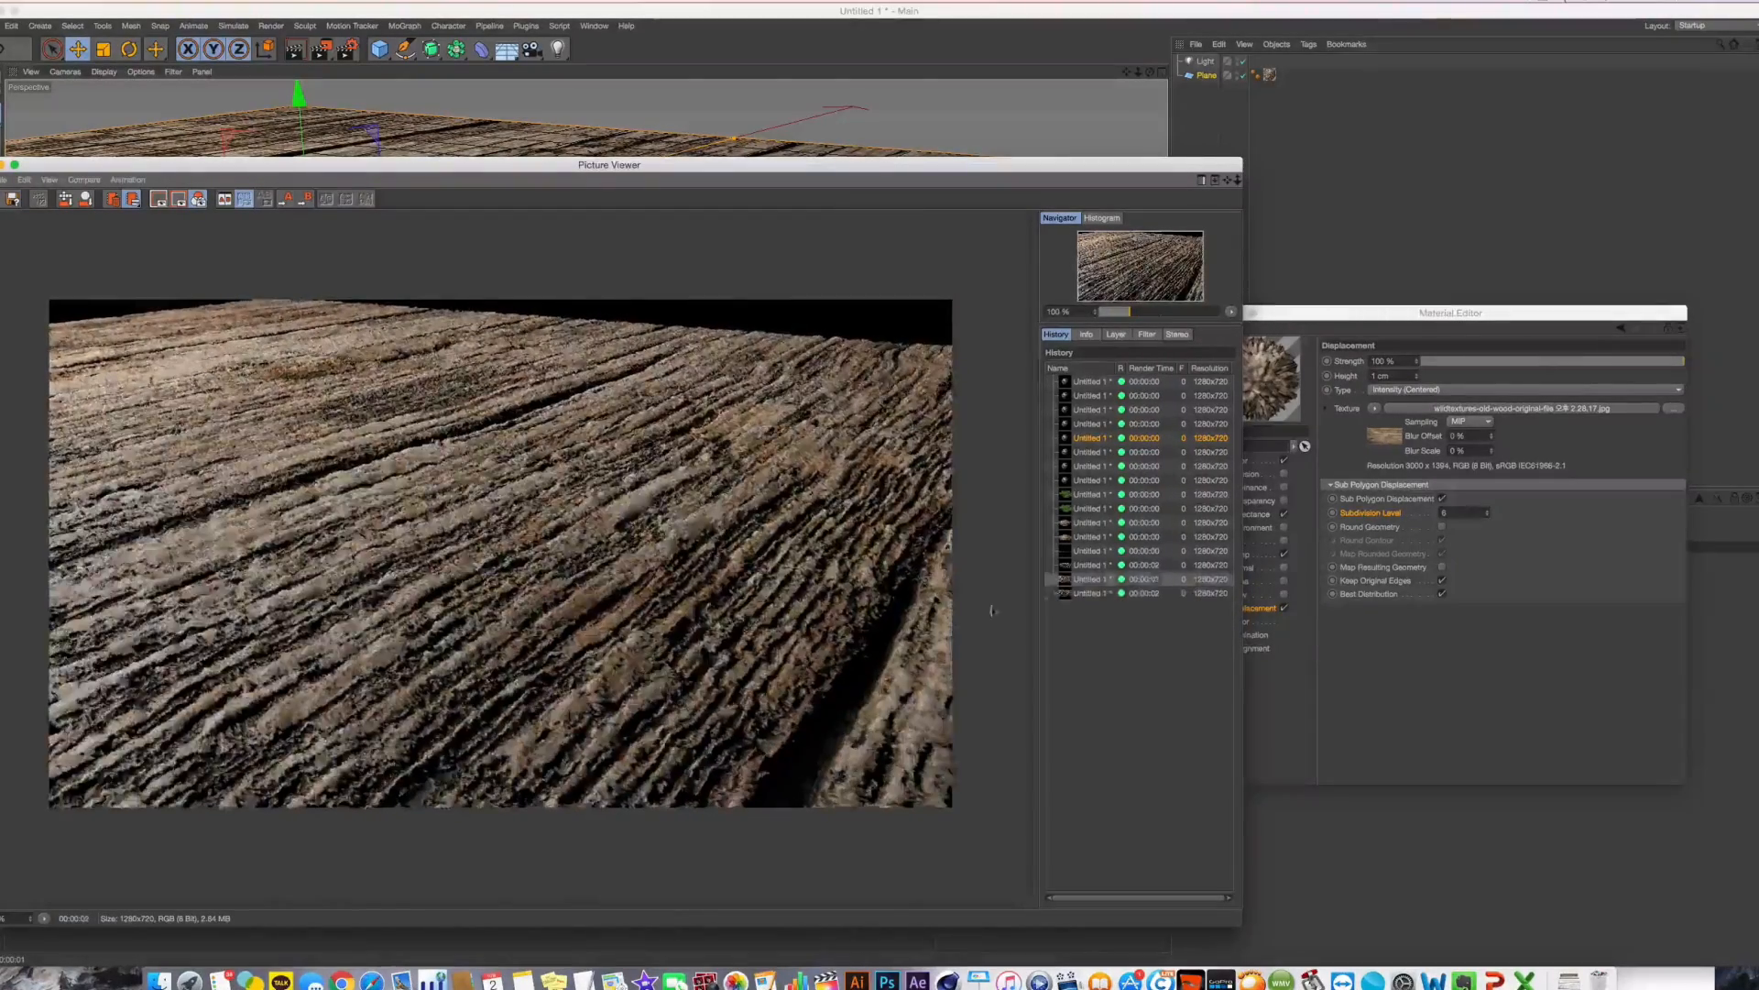
key(Down)
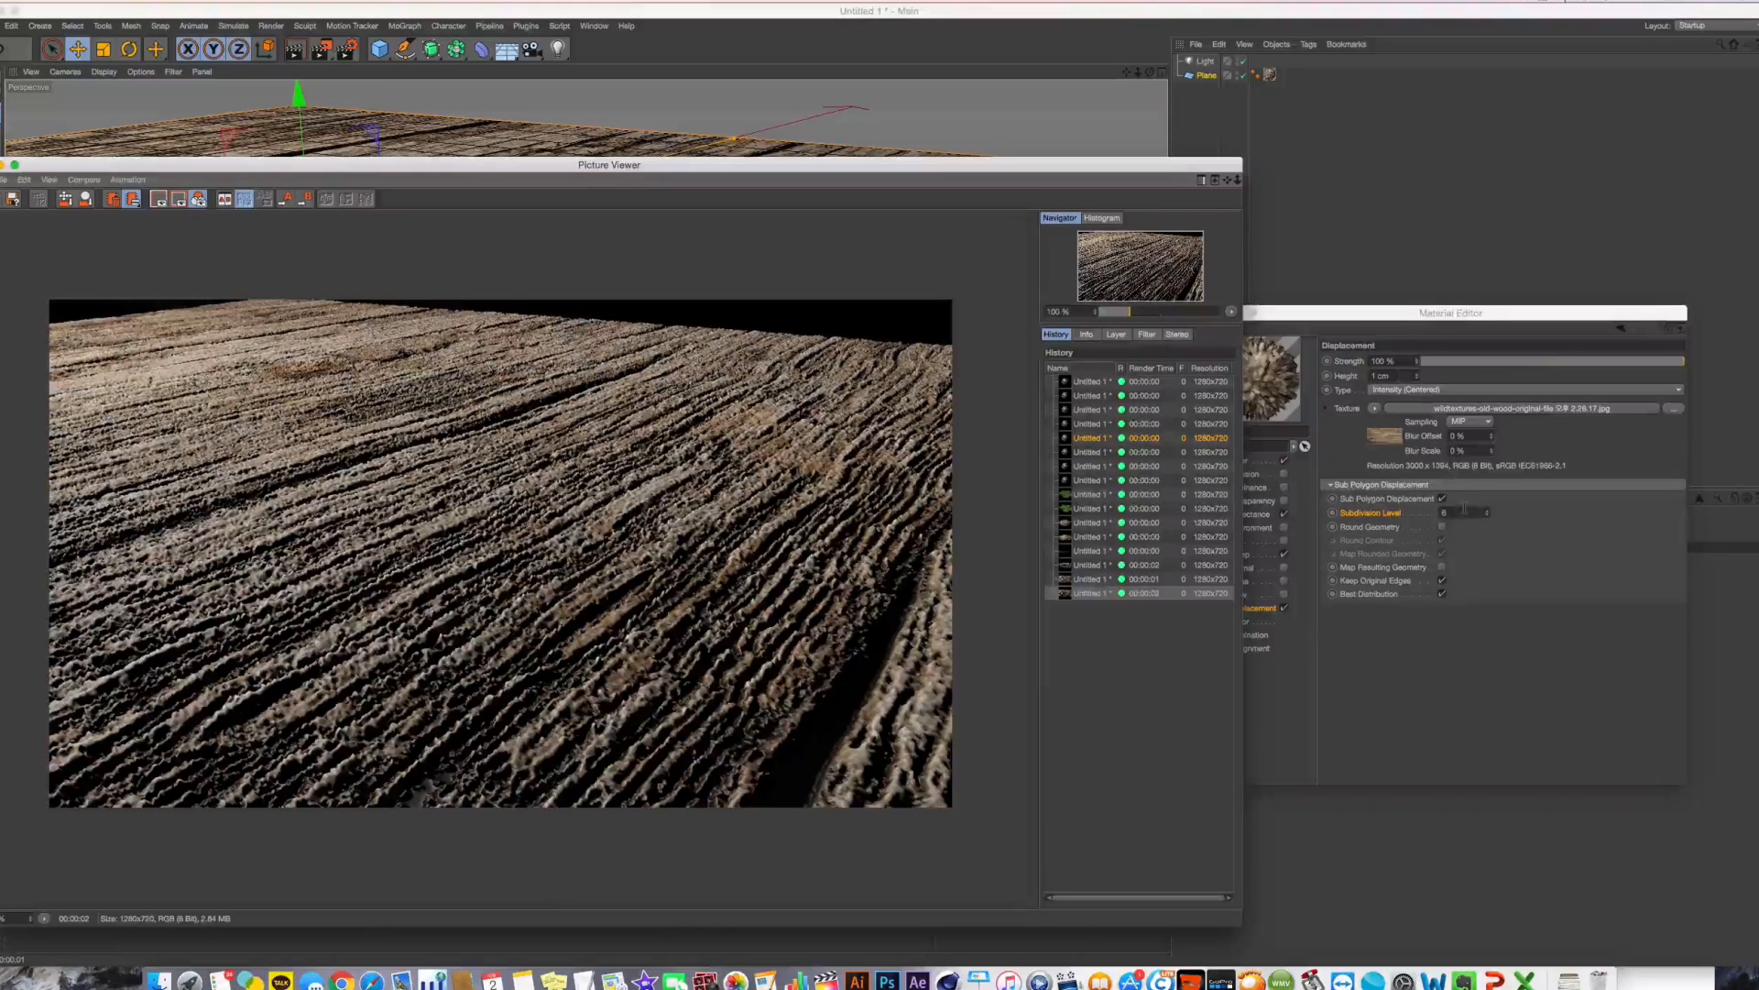
Set the Subdivision Level to 2, render the close-up to the Picture Viewer and close the viewer
click(1464, 509)
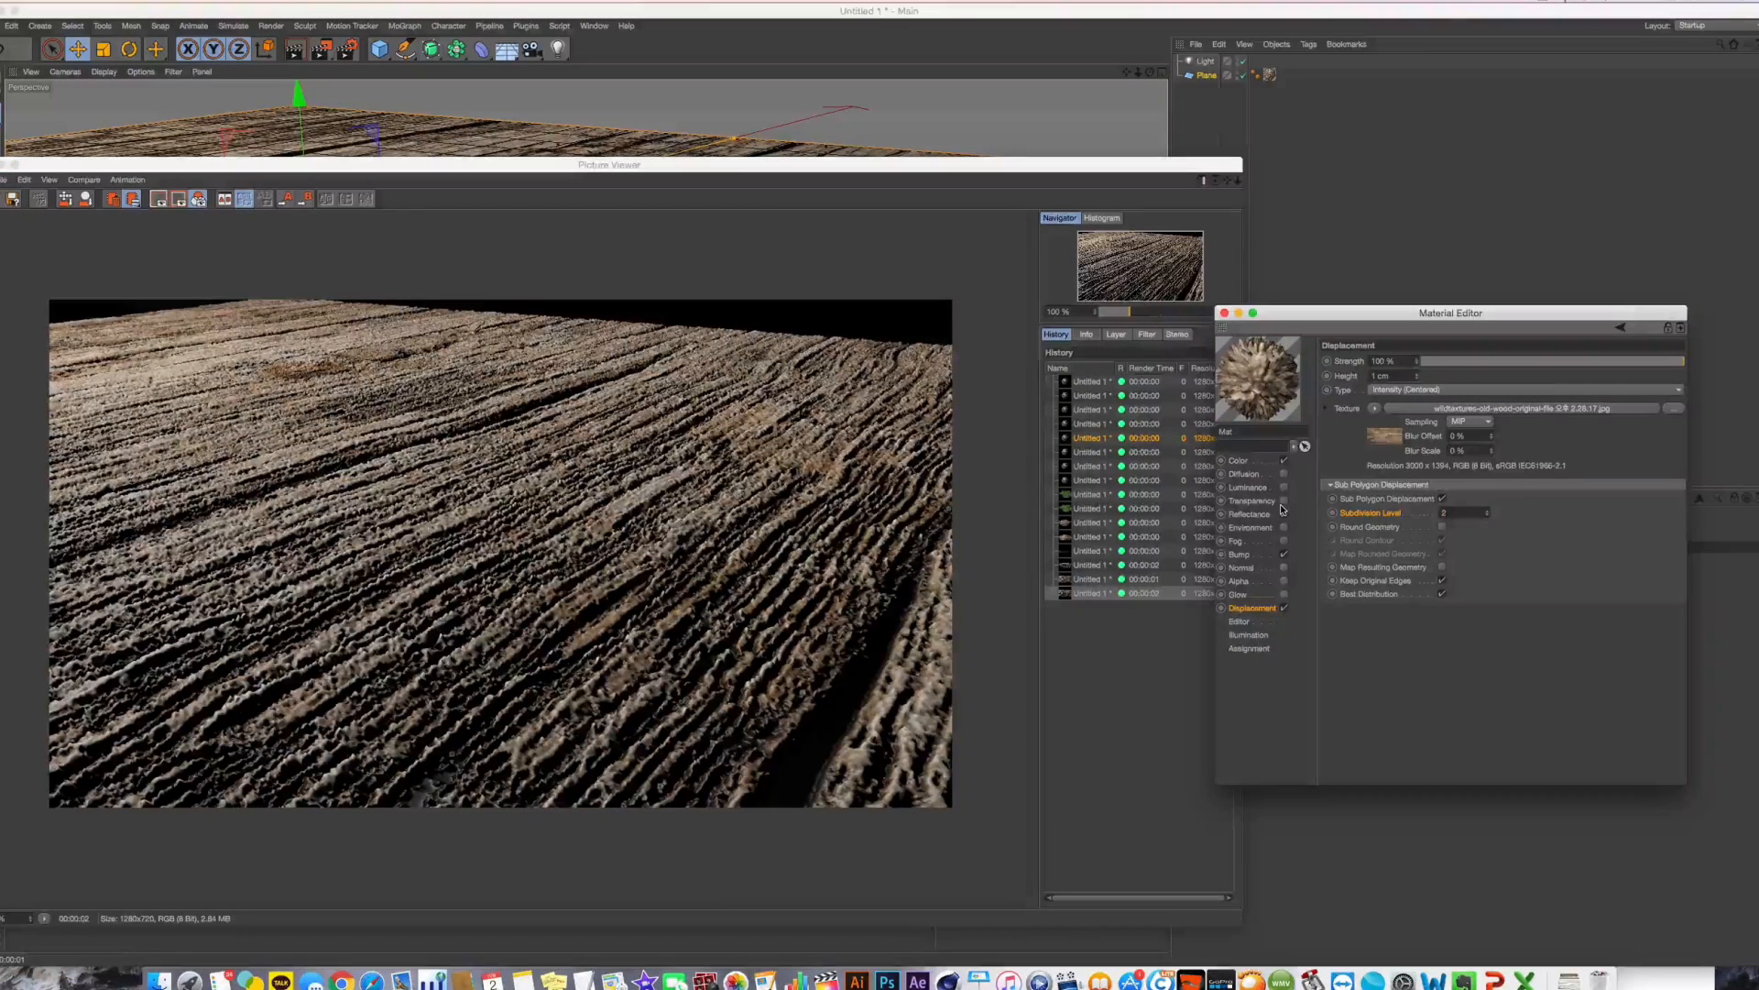
key(shift+r)
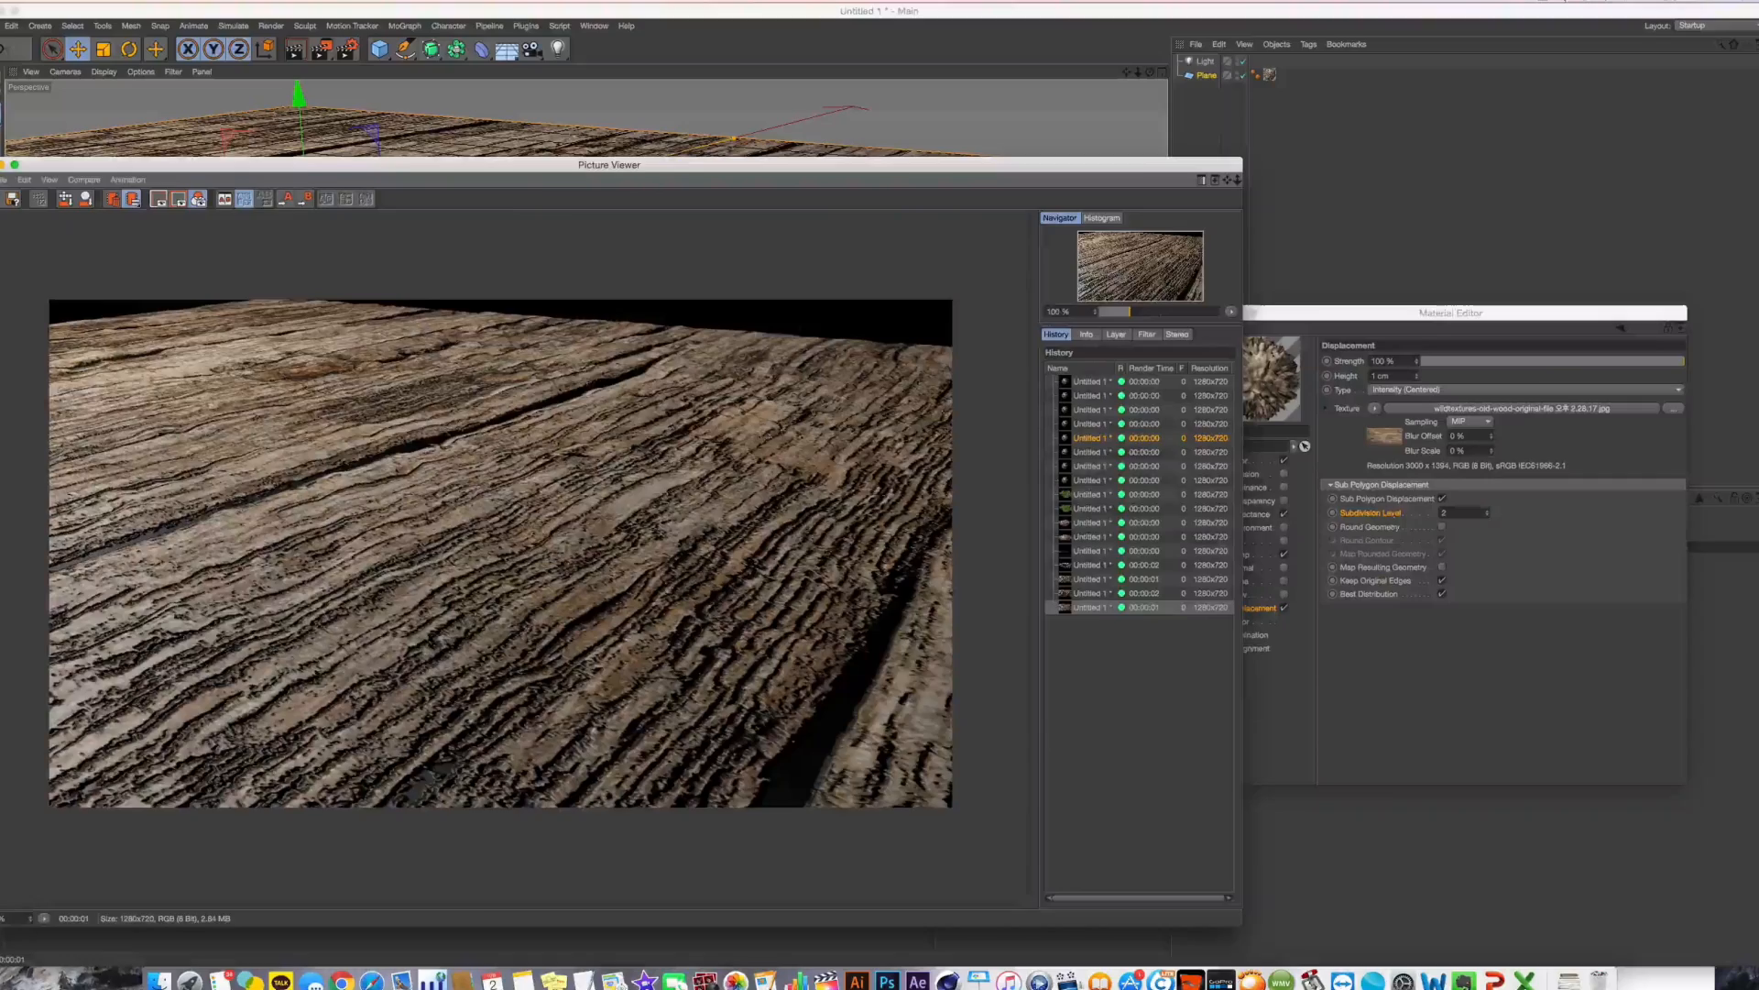
click(0, 165)
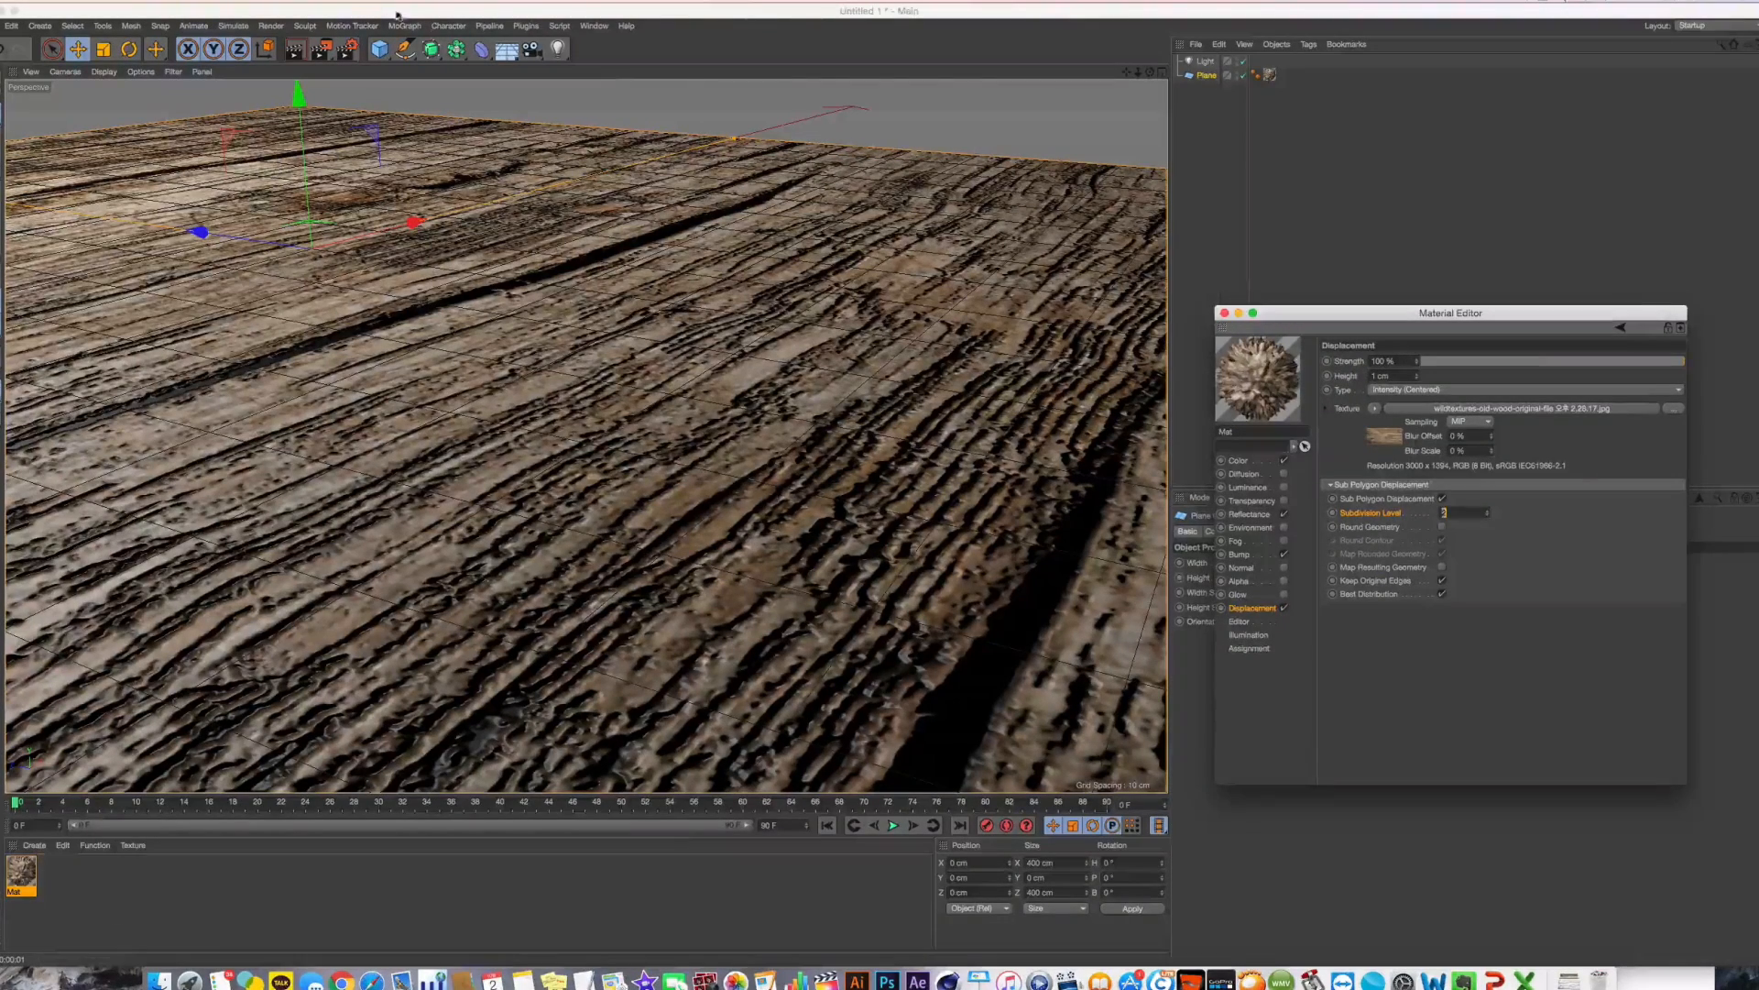
click(481, 48)
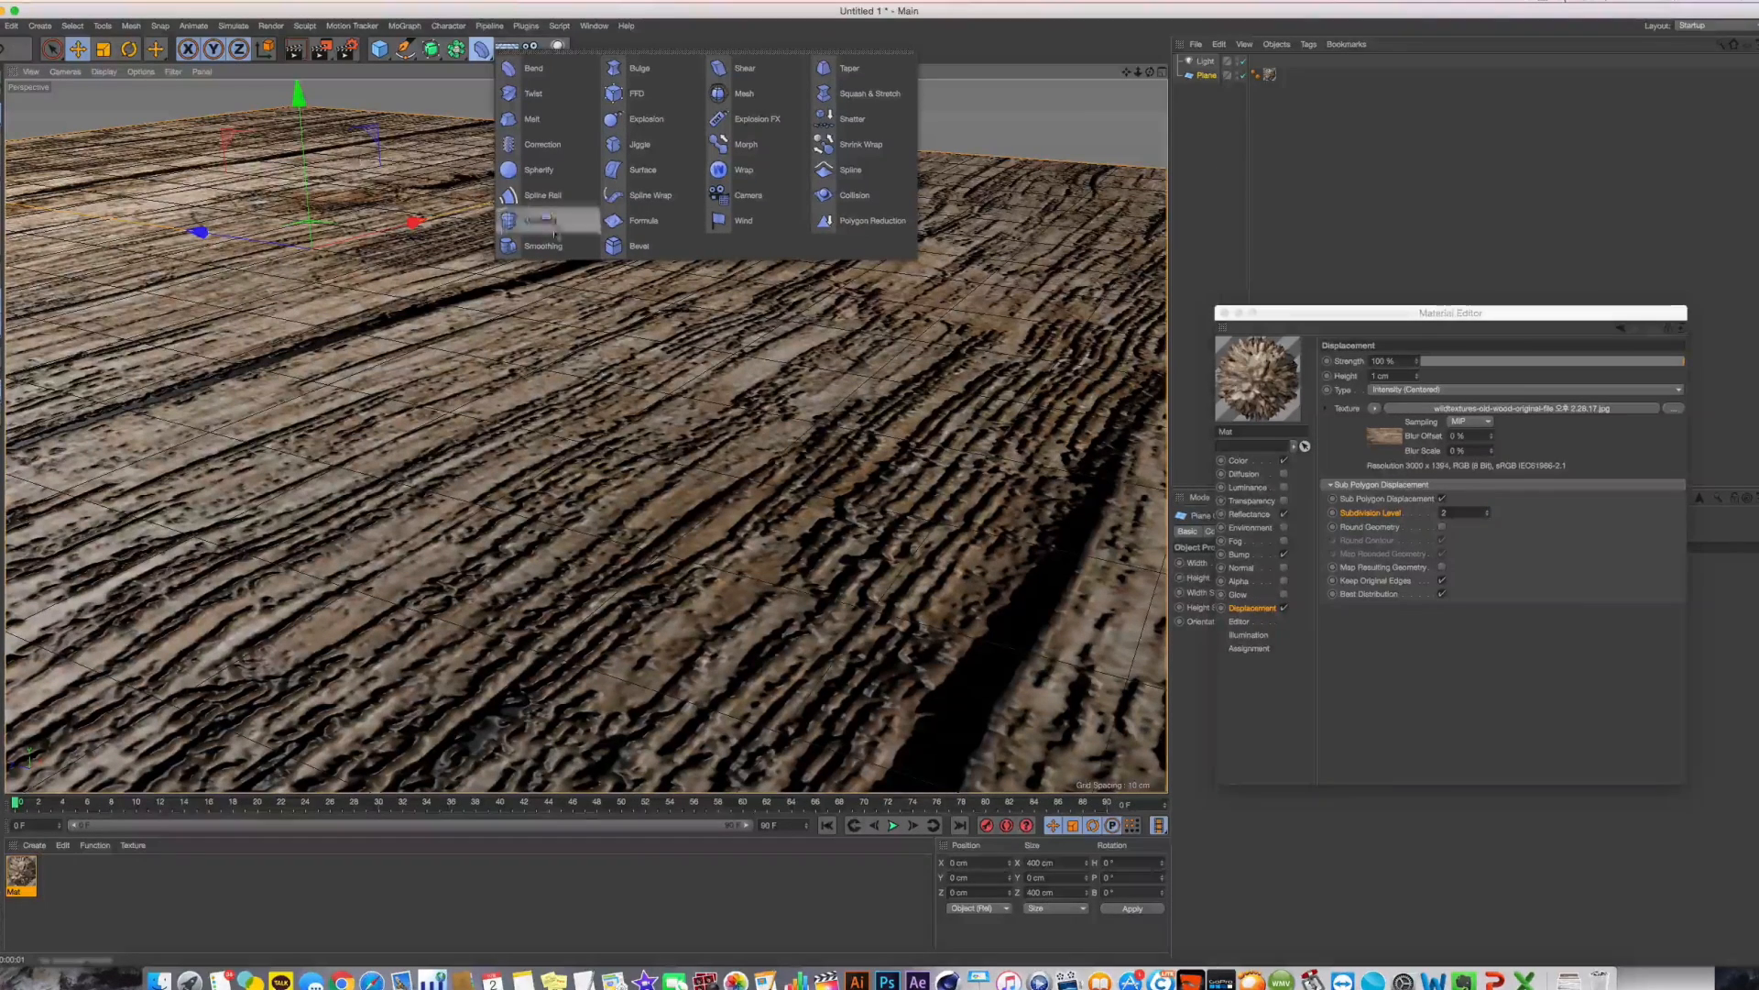
click(1292, 638)
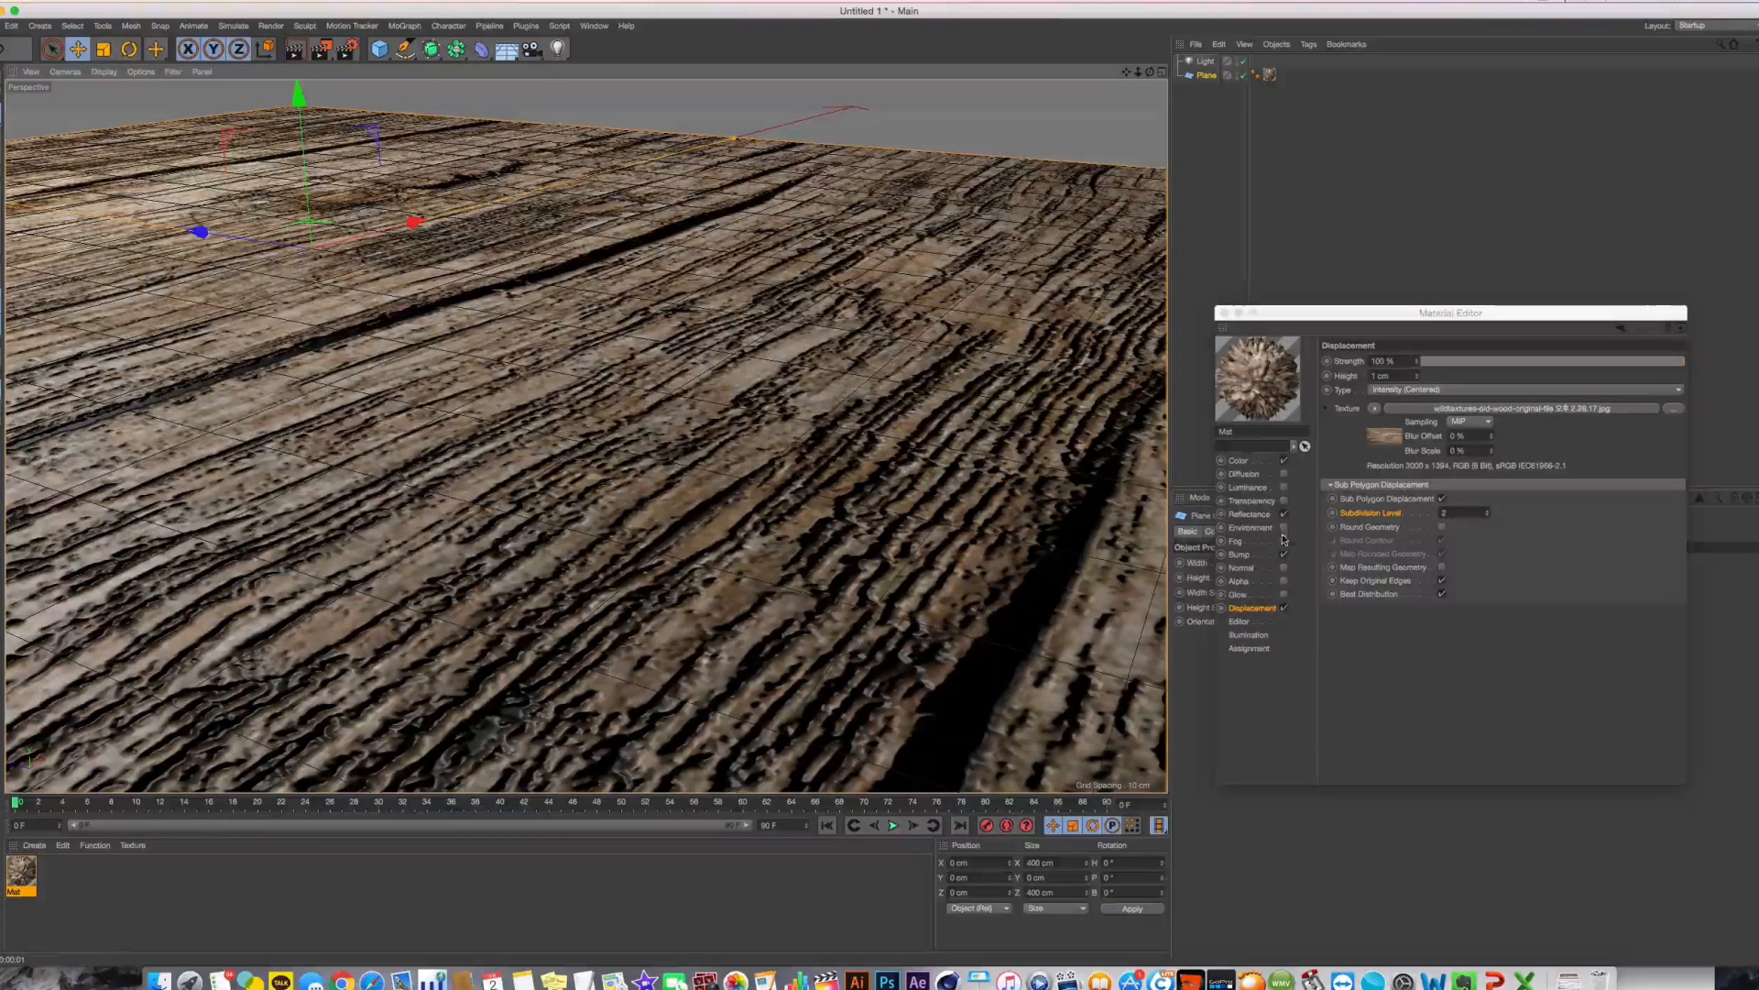
Turn off the material's Displacement channel and open its Editor settings to examine the Reflectance Preview size
click(1274, 622)
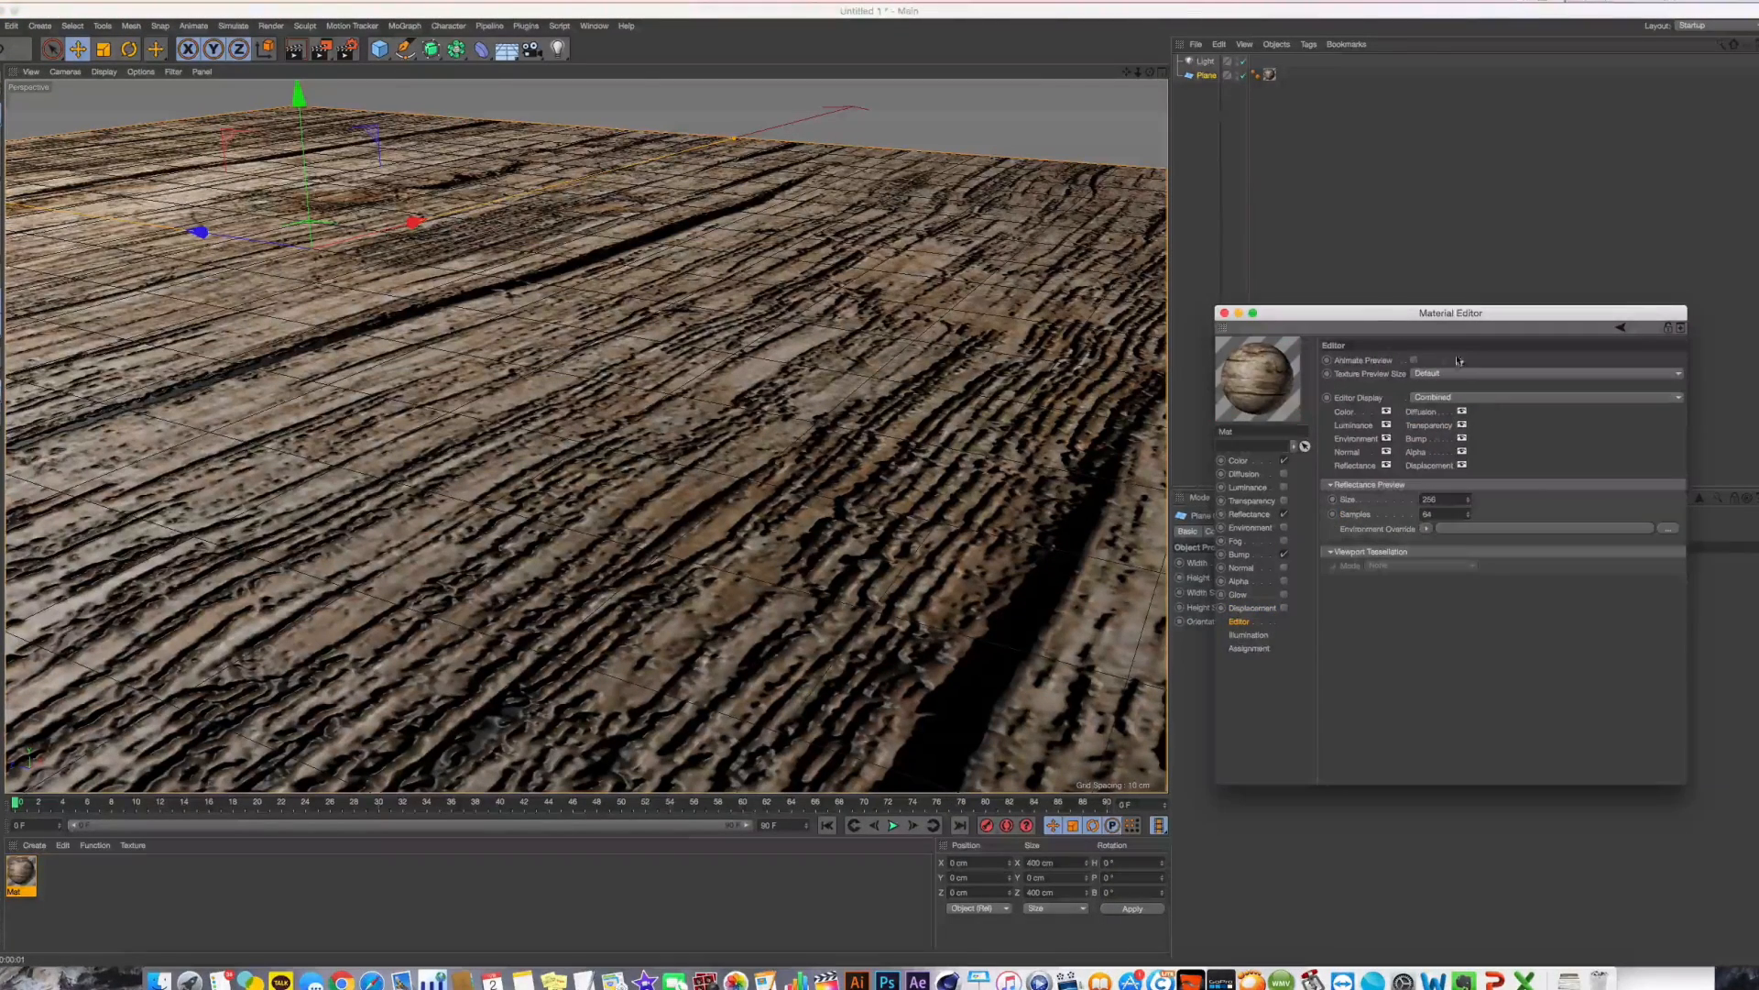
alt+drag(662, 438, 723, 469)
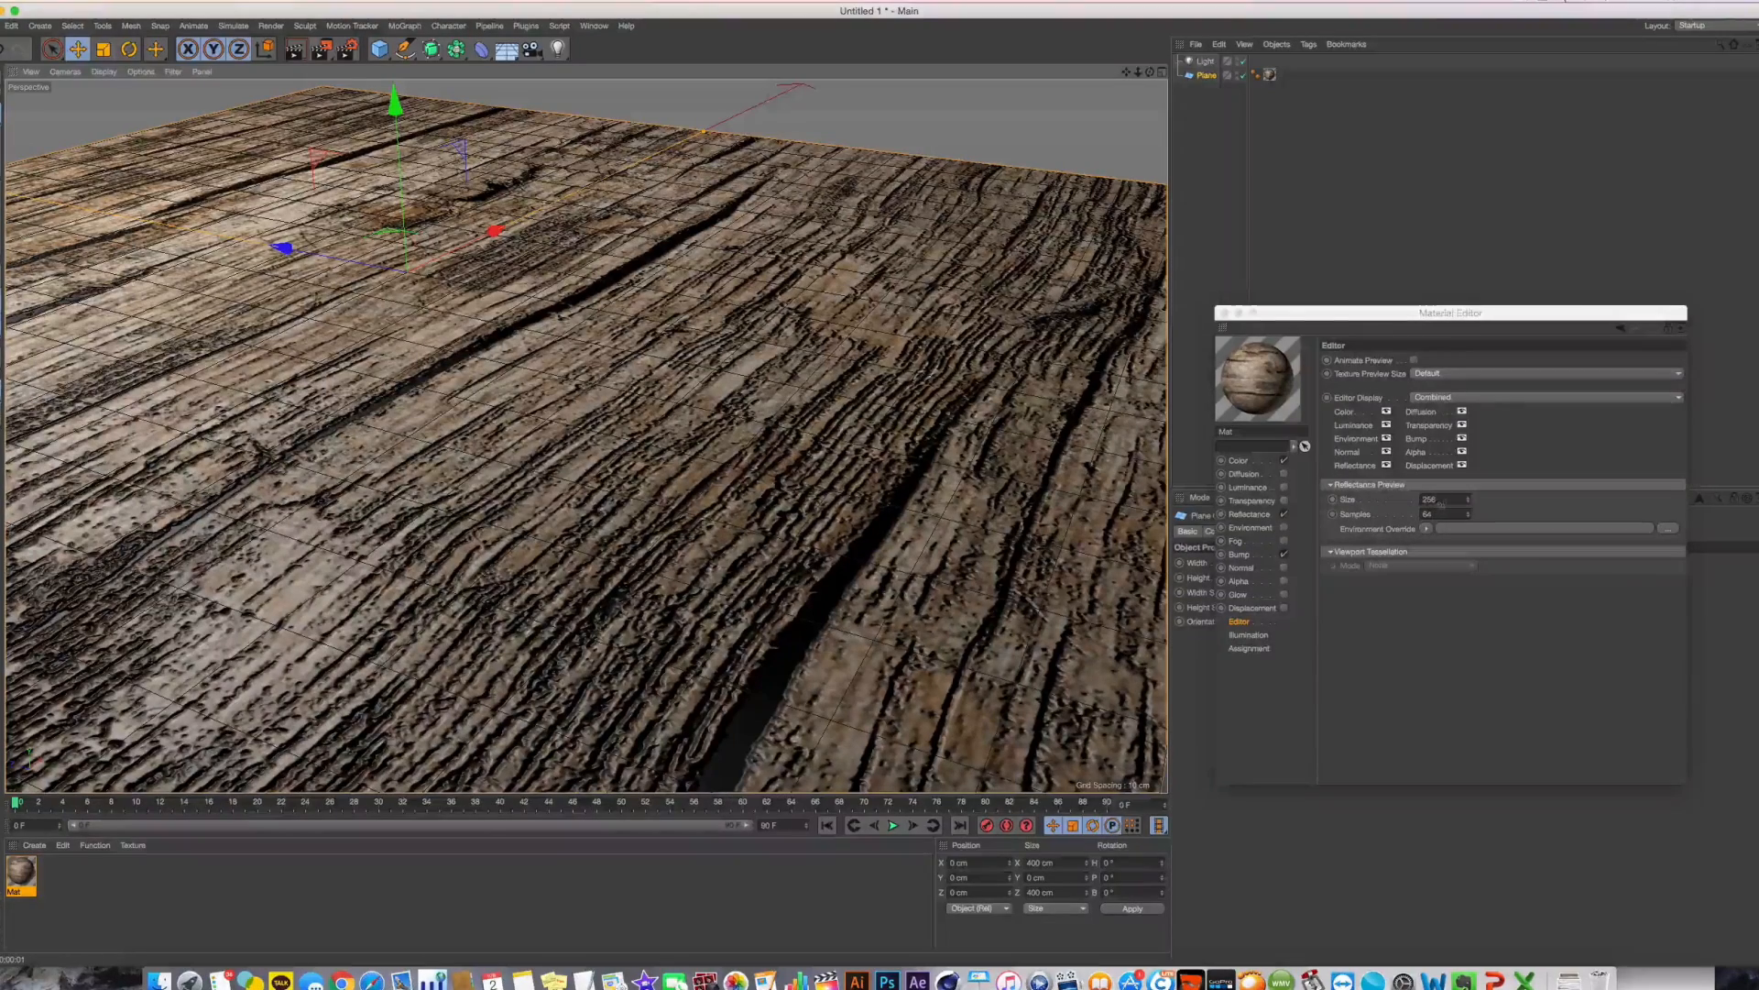
click(1395, 530)
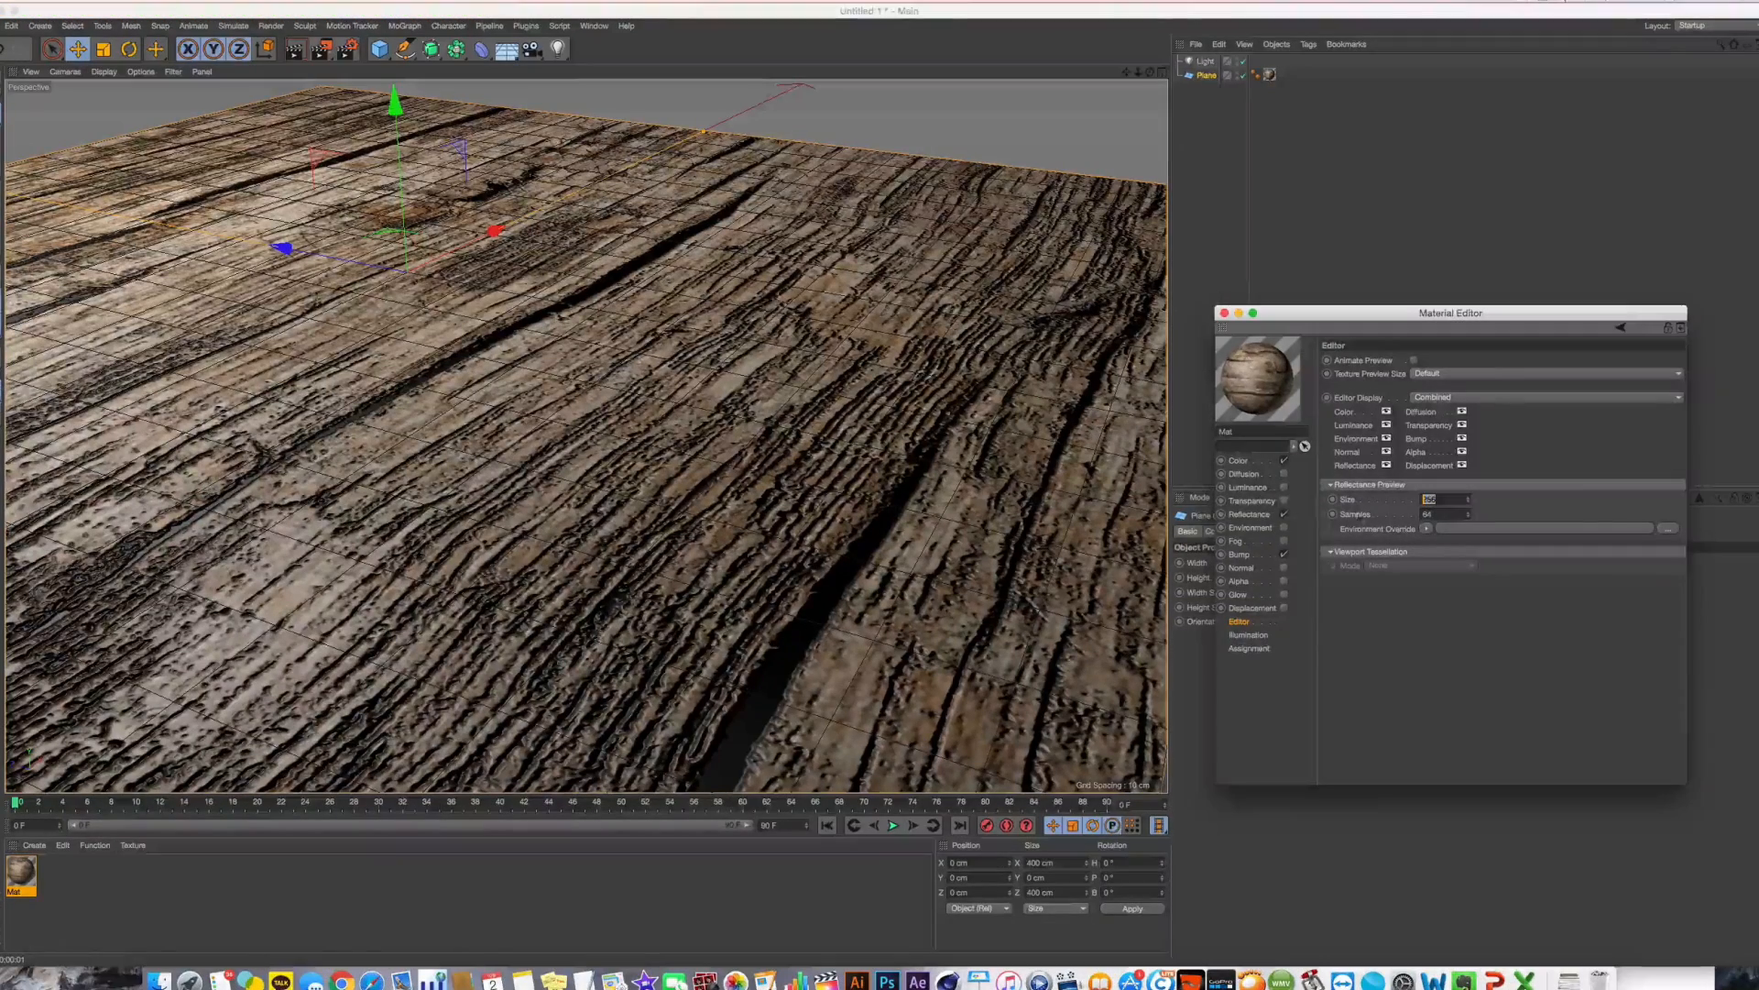
click(1380, 505)
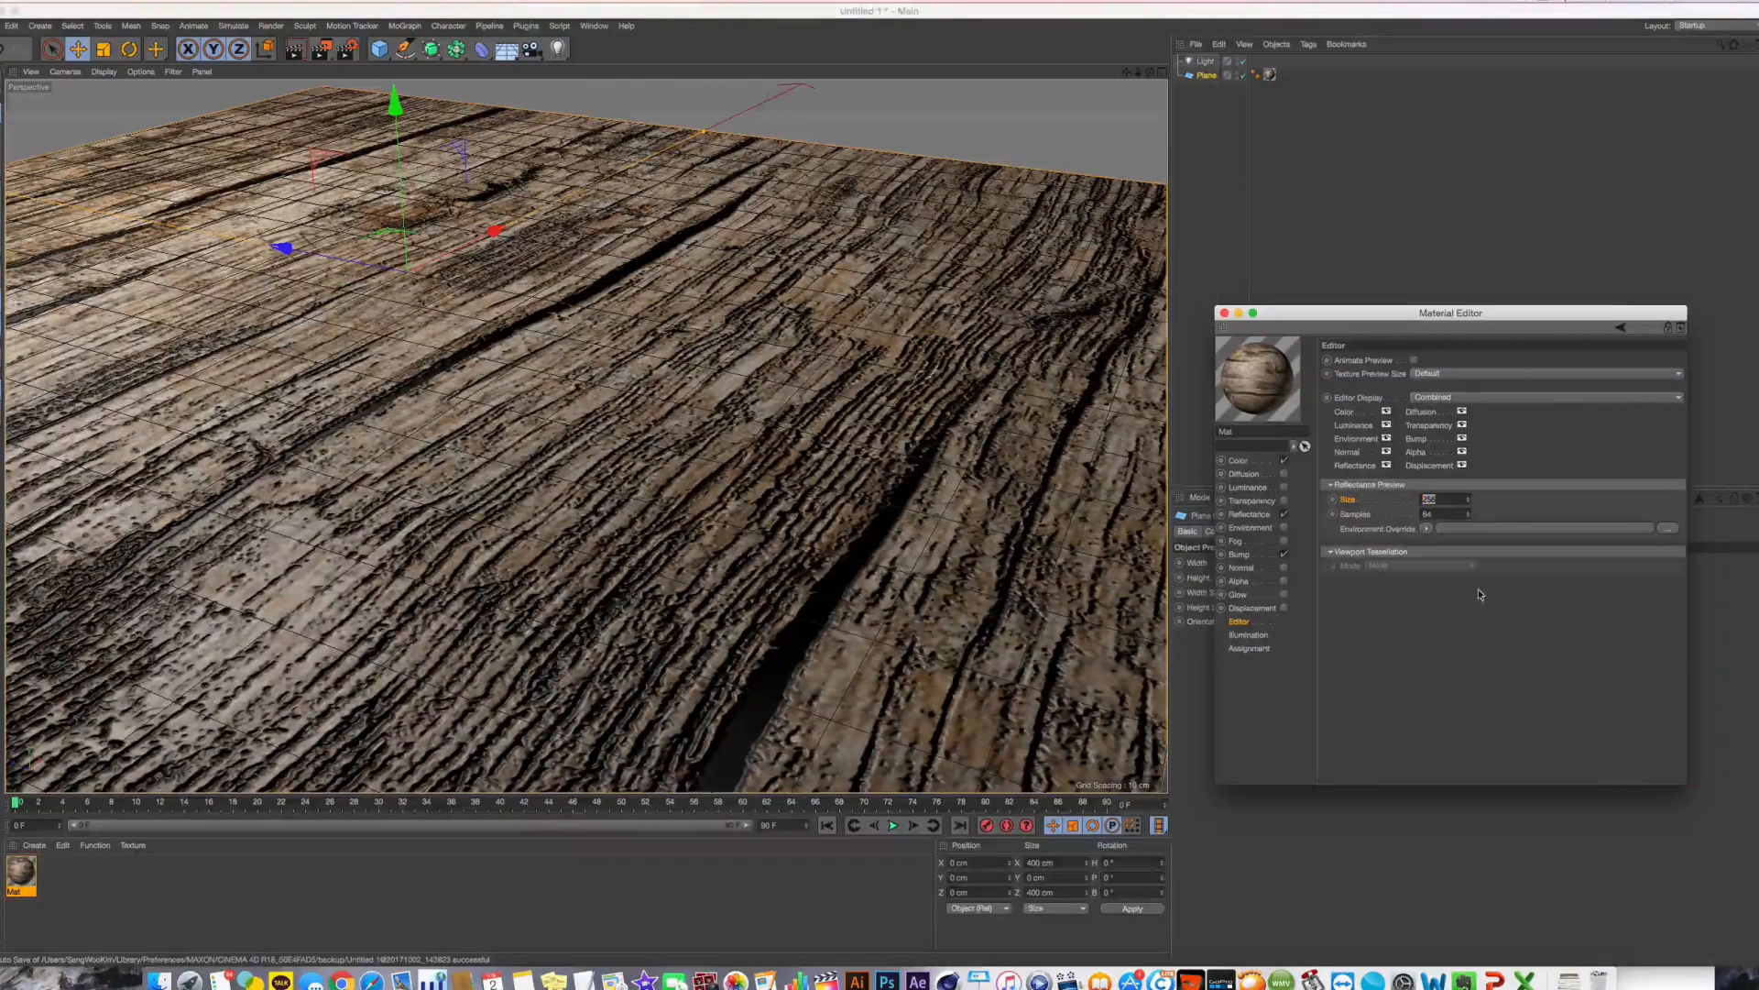
Toggle the Color channel in the material's Editor Display repeatedly to compare the plane's viewport appearance
click(1388, 413)
click(1387, 413)
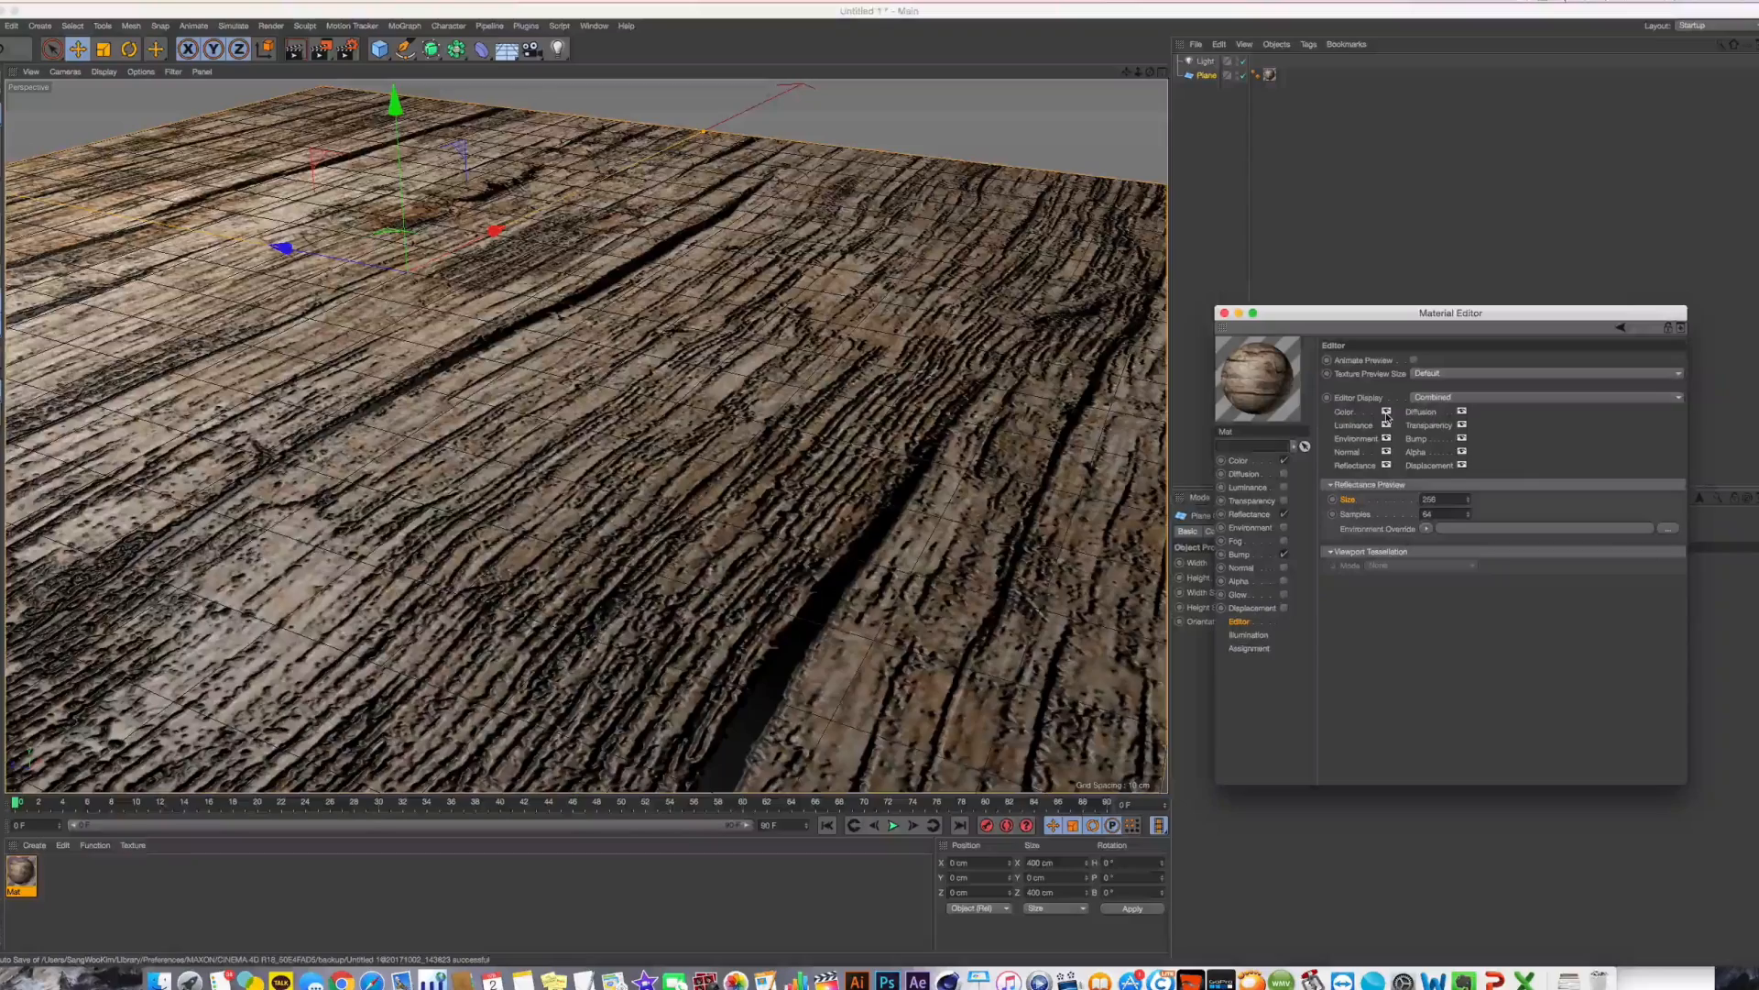
click(1388, 414)
click(1387, 415)
click(1388, 414)
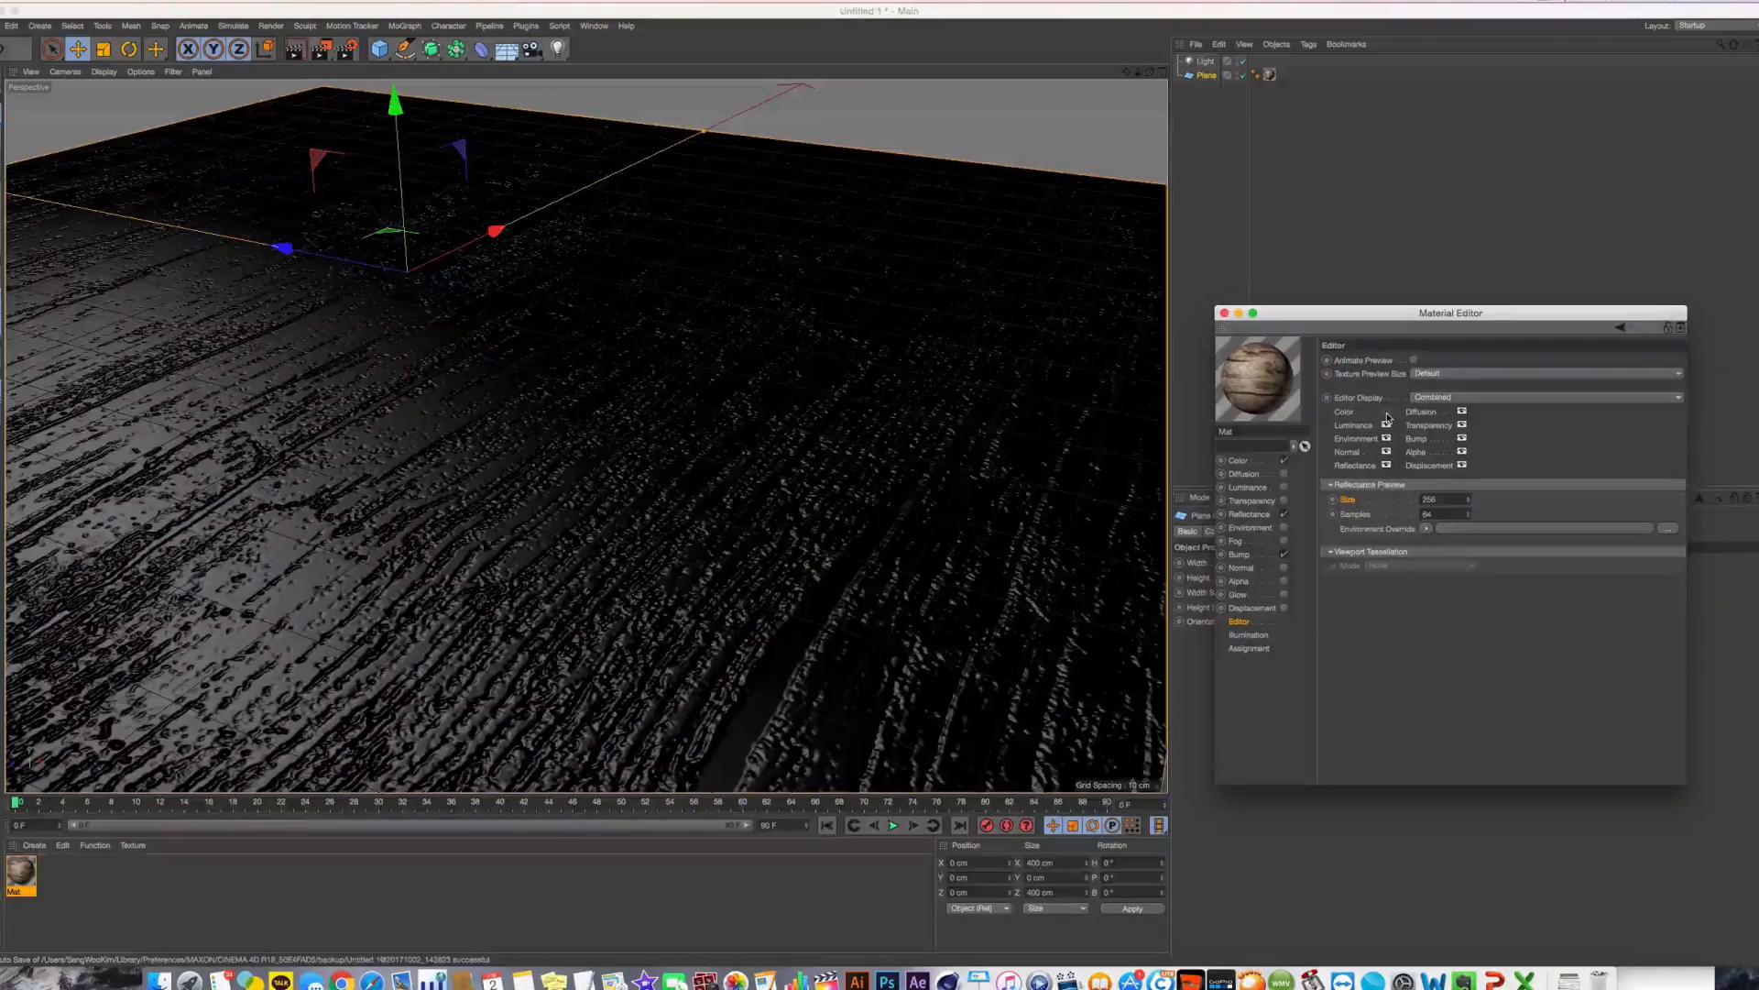
click(1388, 414)
click(1387, 414)
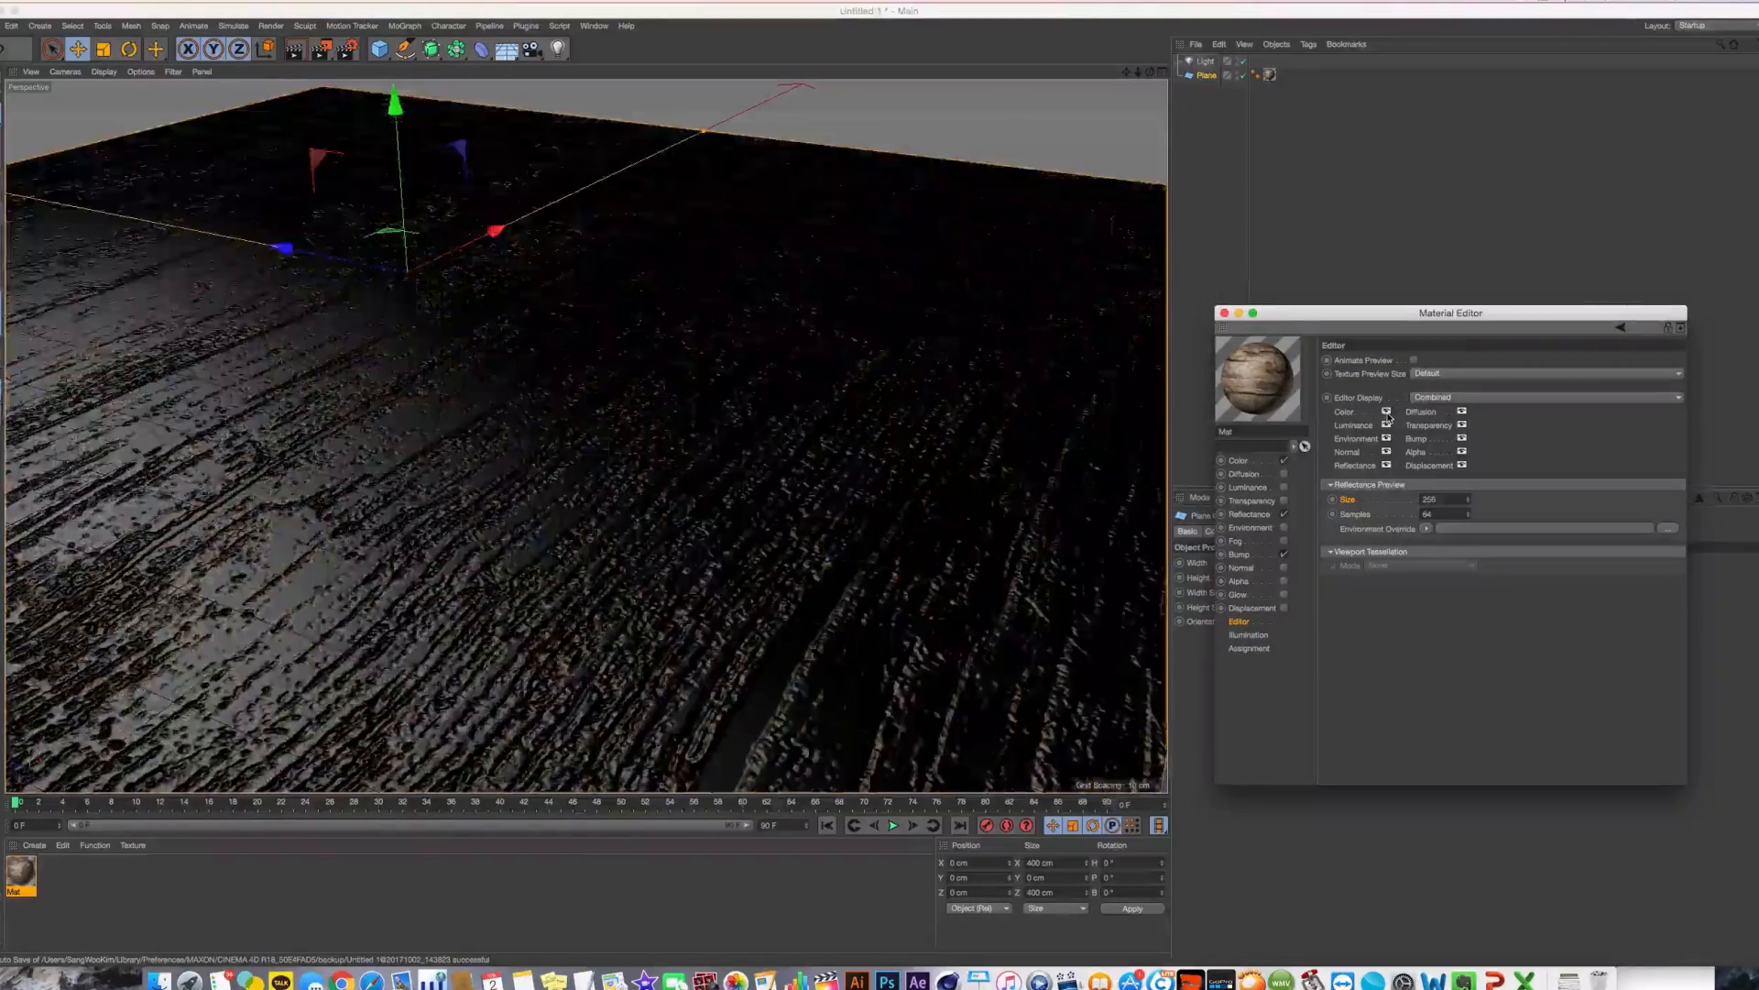
click(1388, 414)
click(1388, 414)
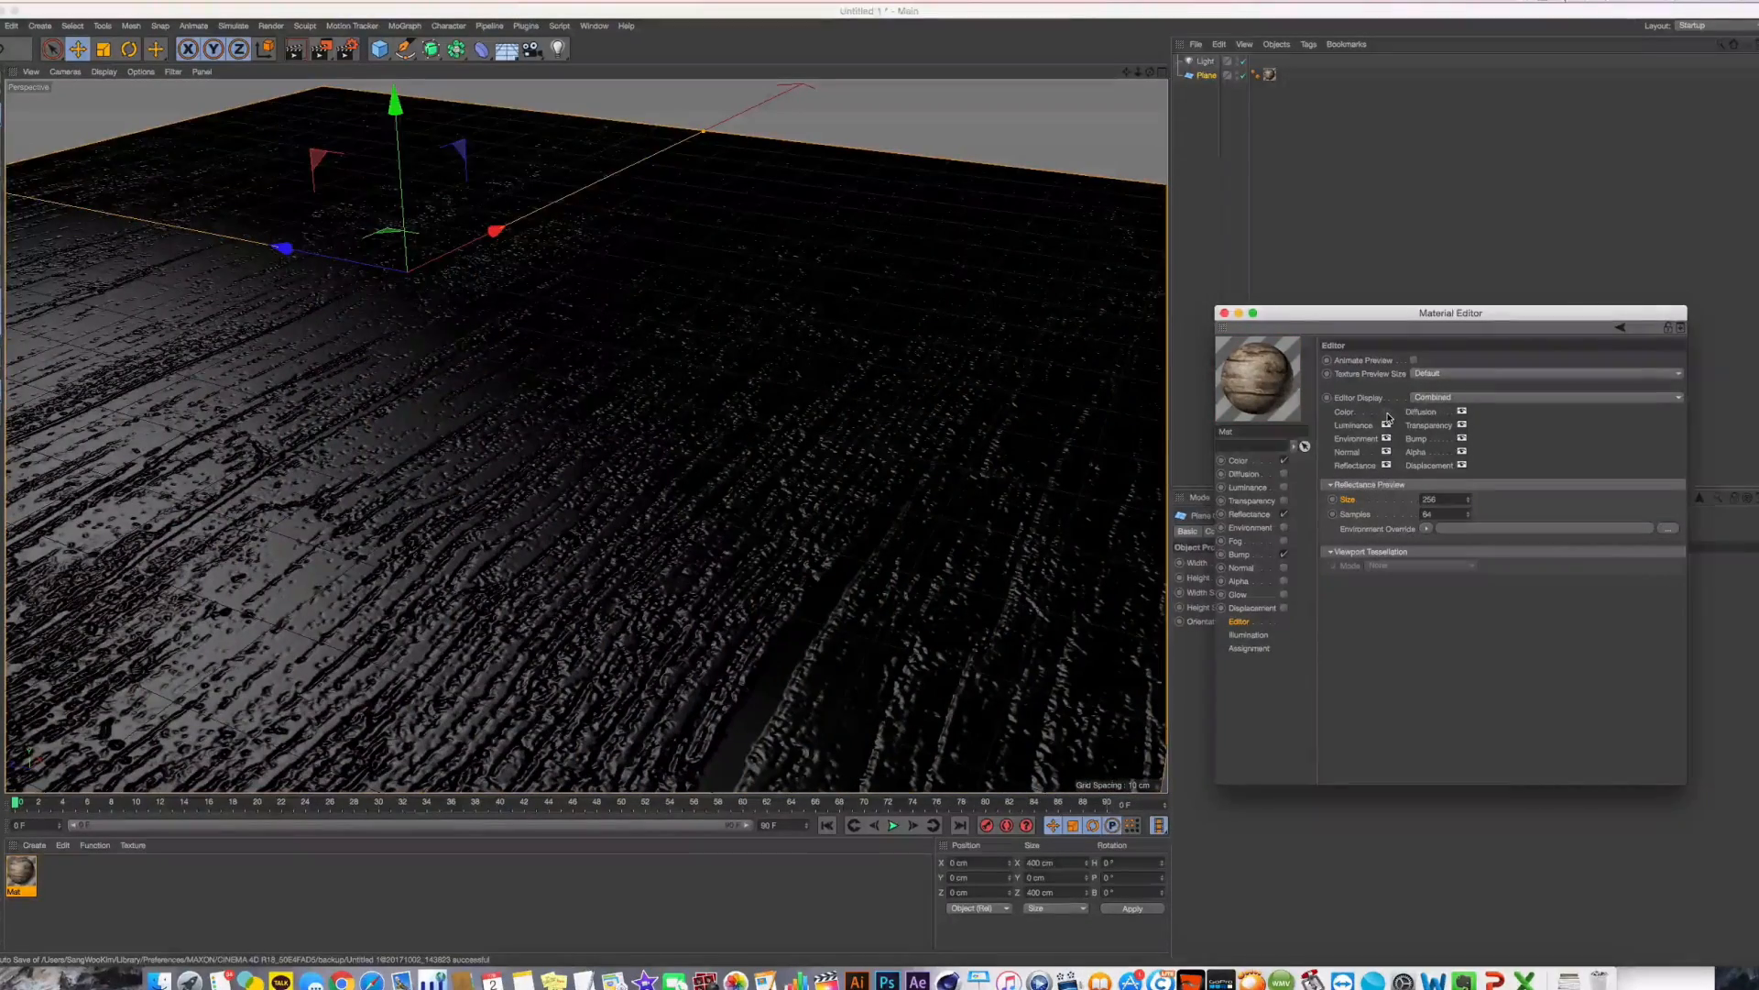
Re-enable Color in the material's Editor Display and set the Texture Preview Size to 256x256
click(1388, 414)
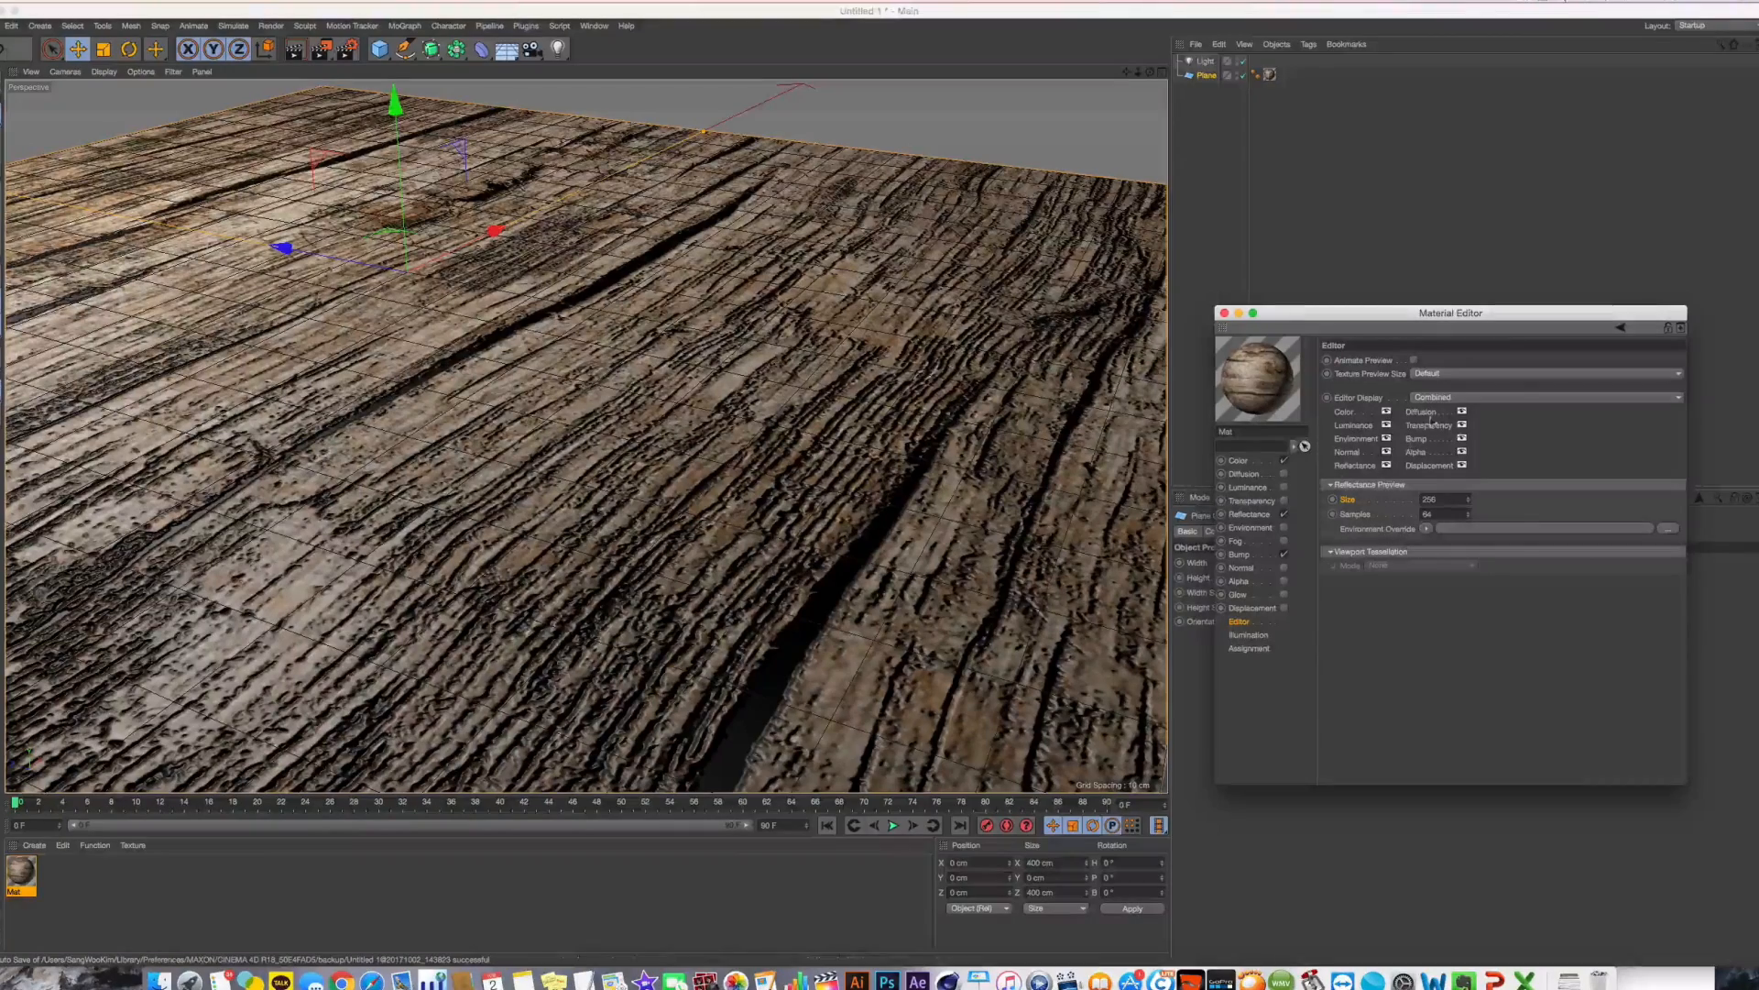
click(1431, 373)
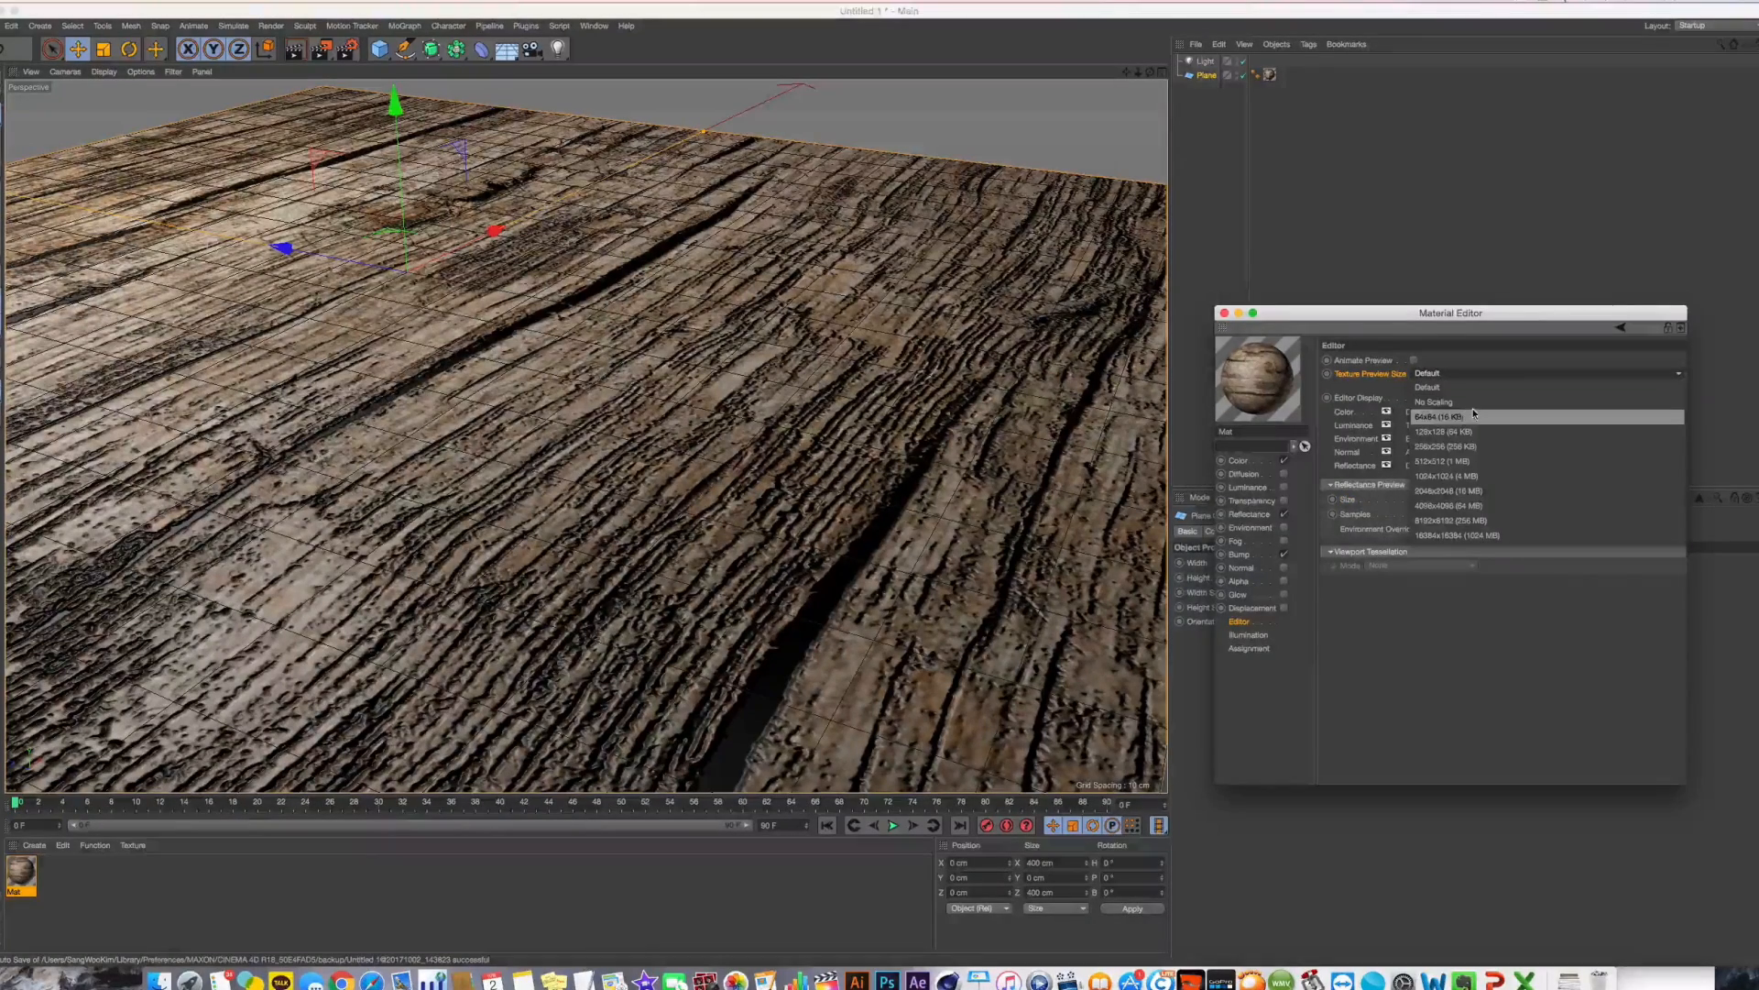
click(1399, 376)
click(1437, 374)
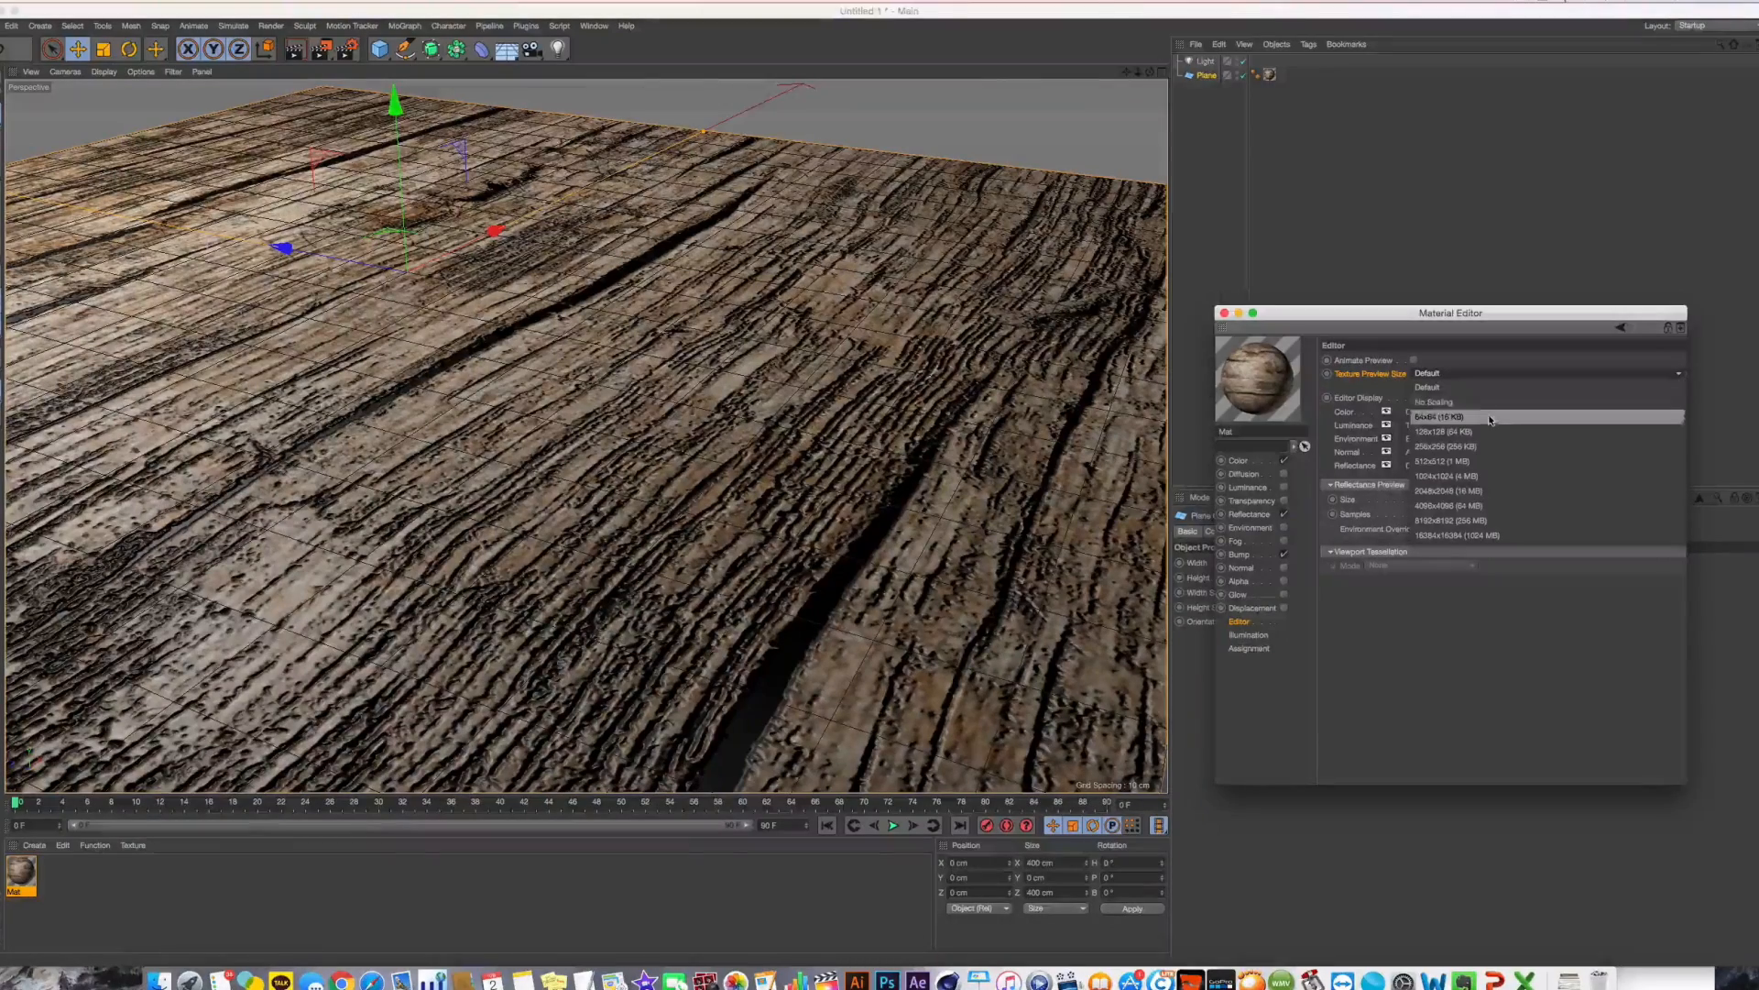
click(1485, 445)
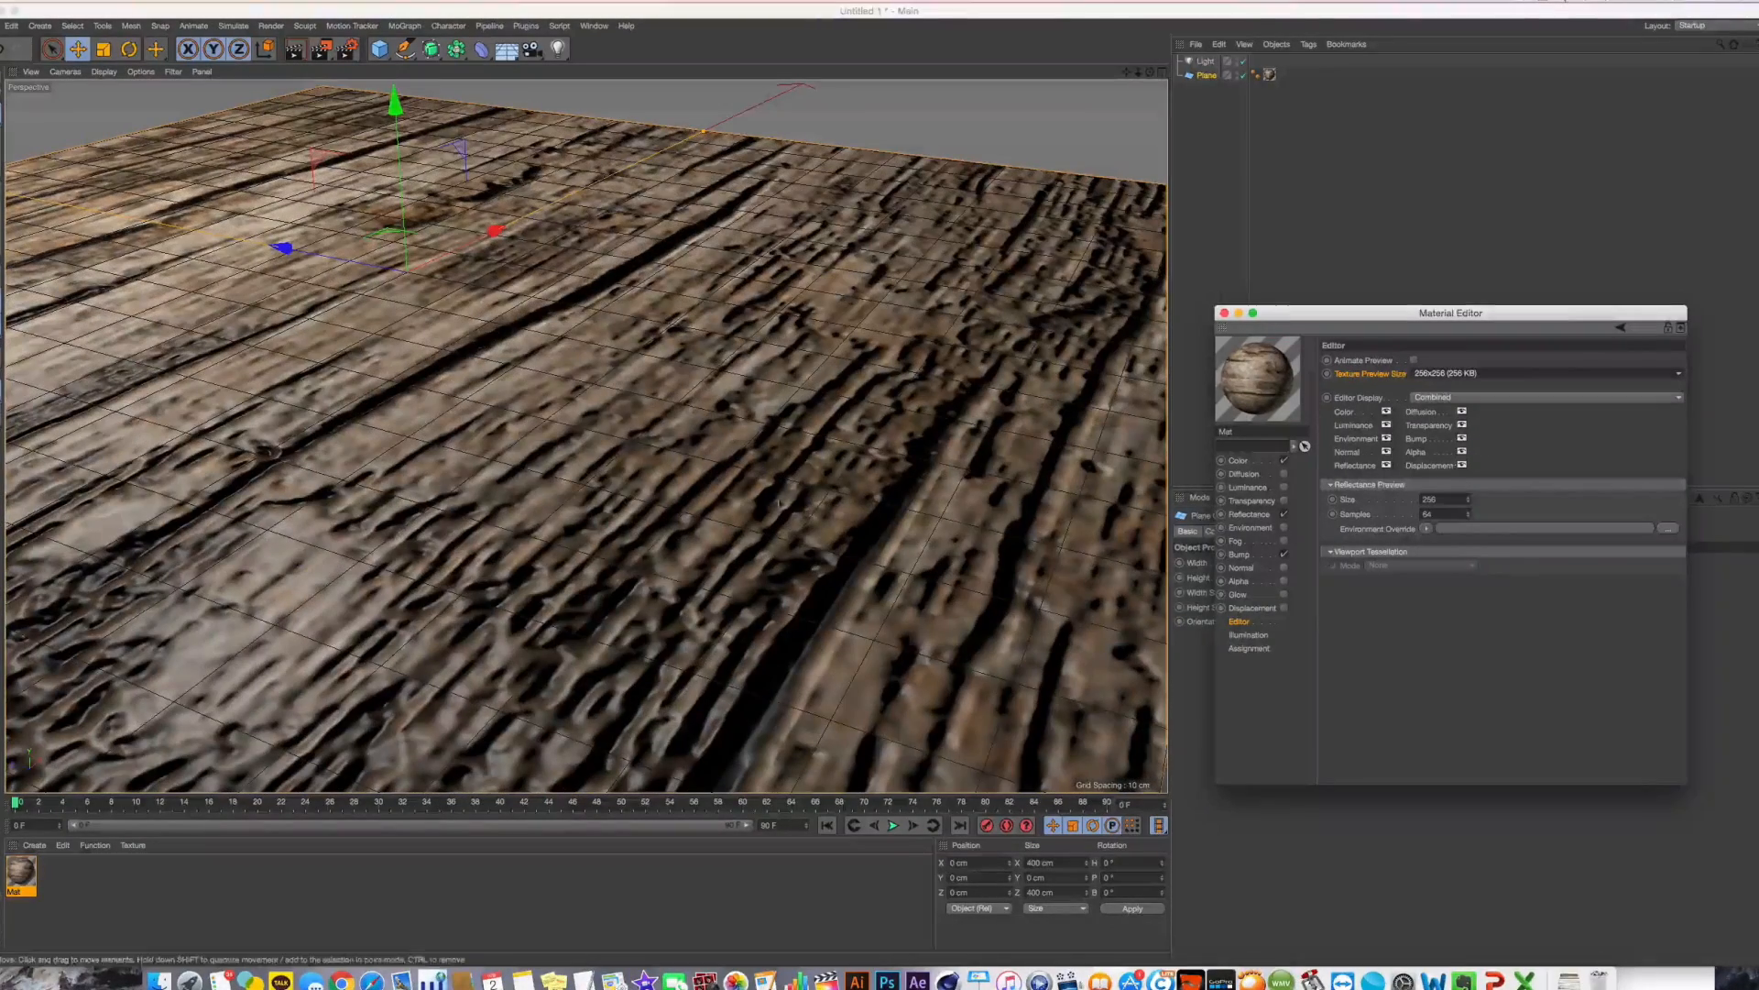
Try the 16384x16384 Texture Preview Size on the wood material and return the setting to Default
click(1441, 377)
click(1457, 535)
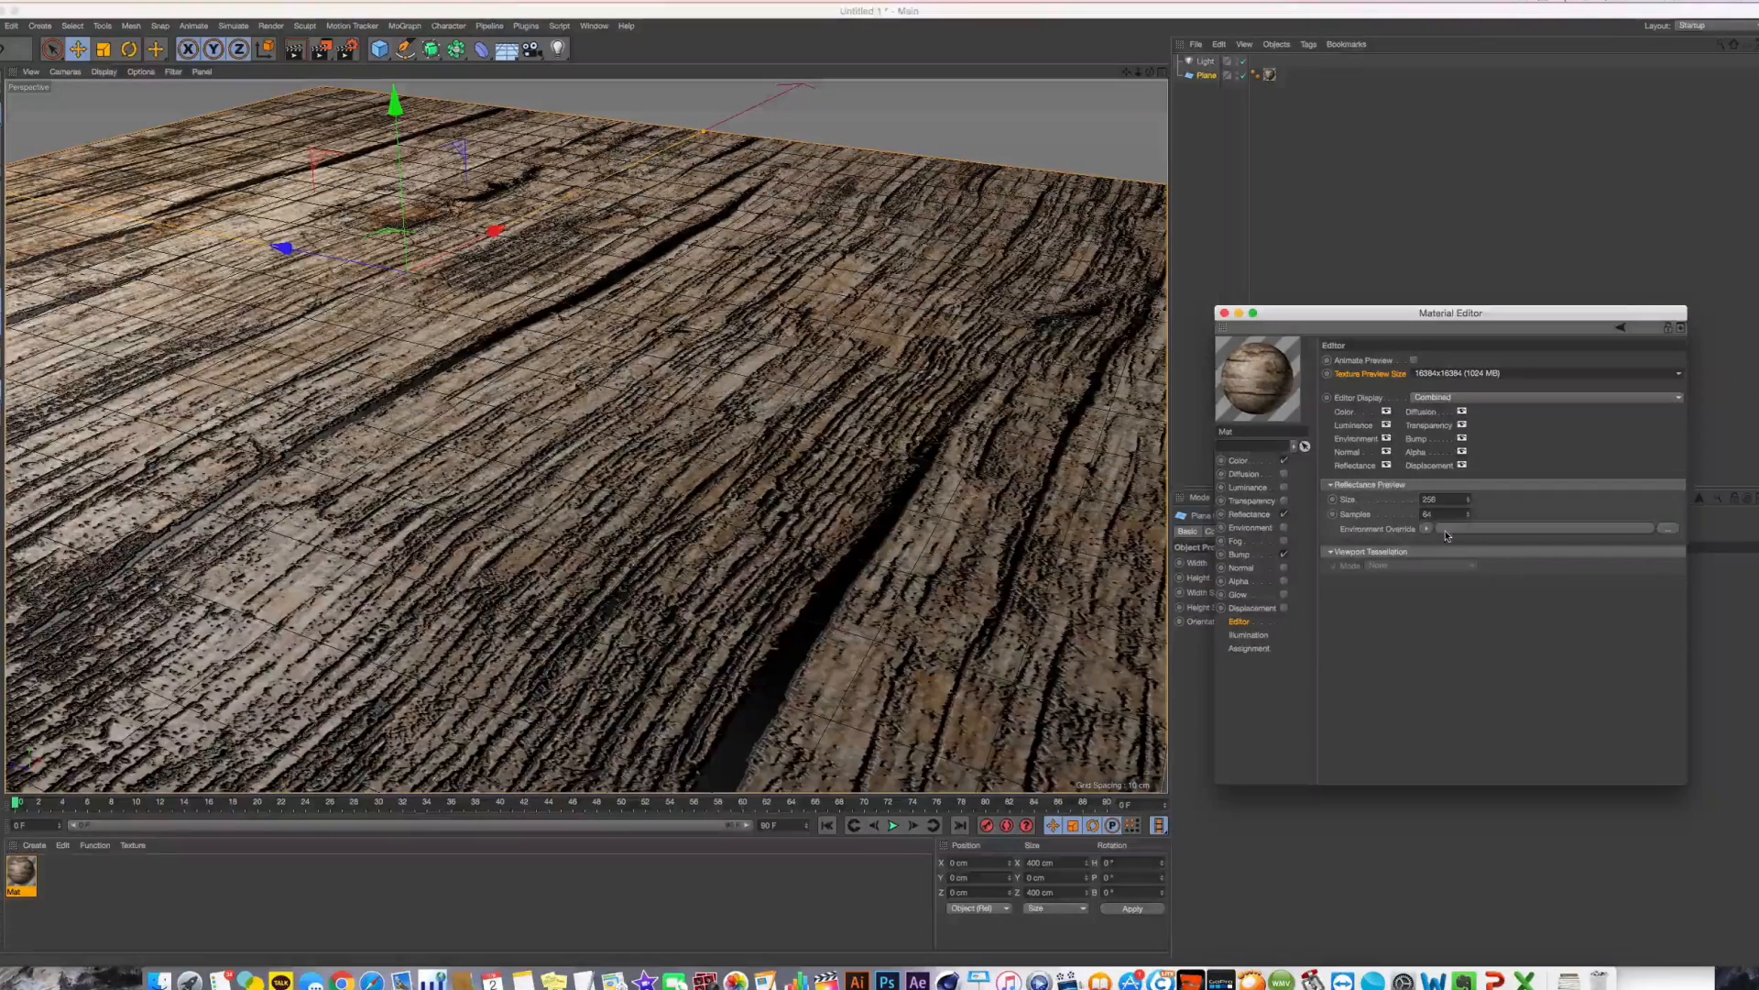
click(1445, 375)
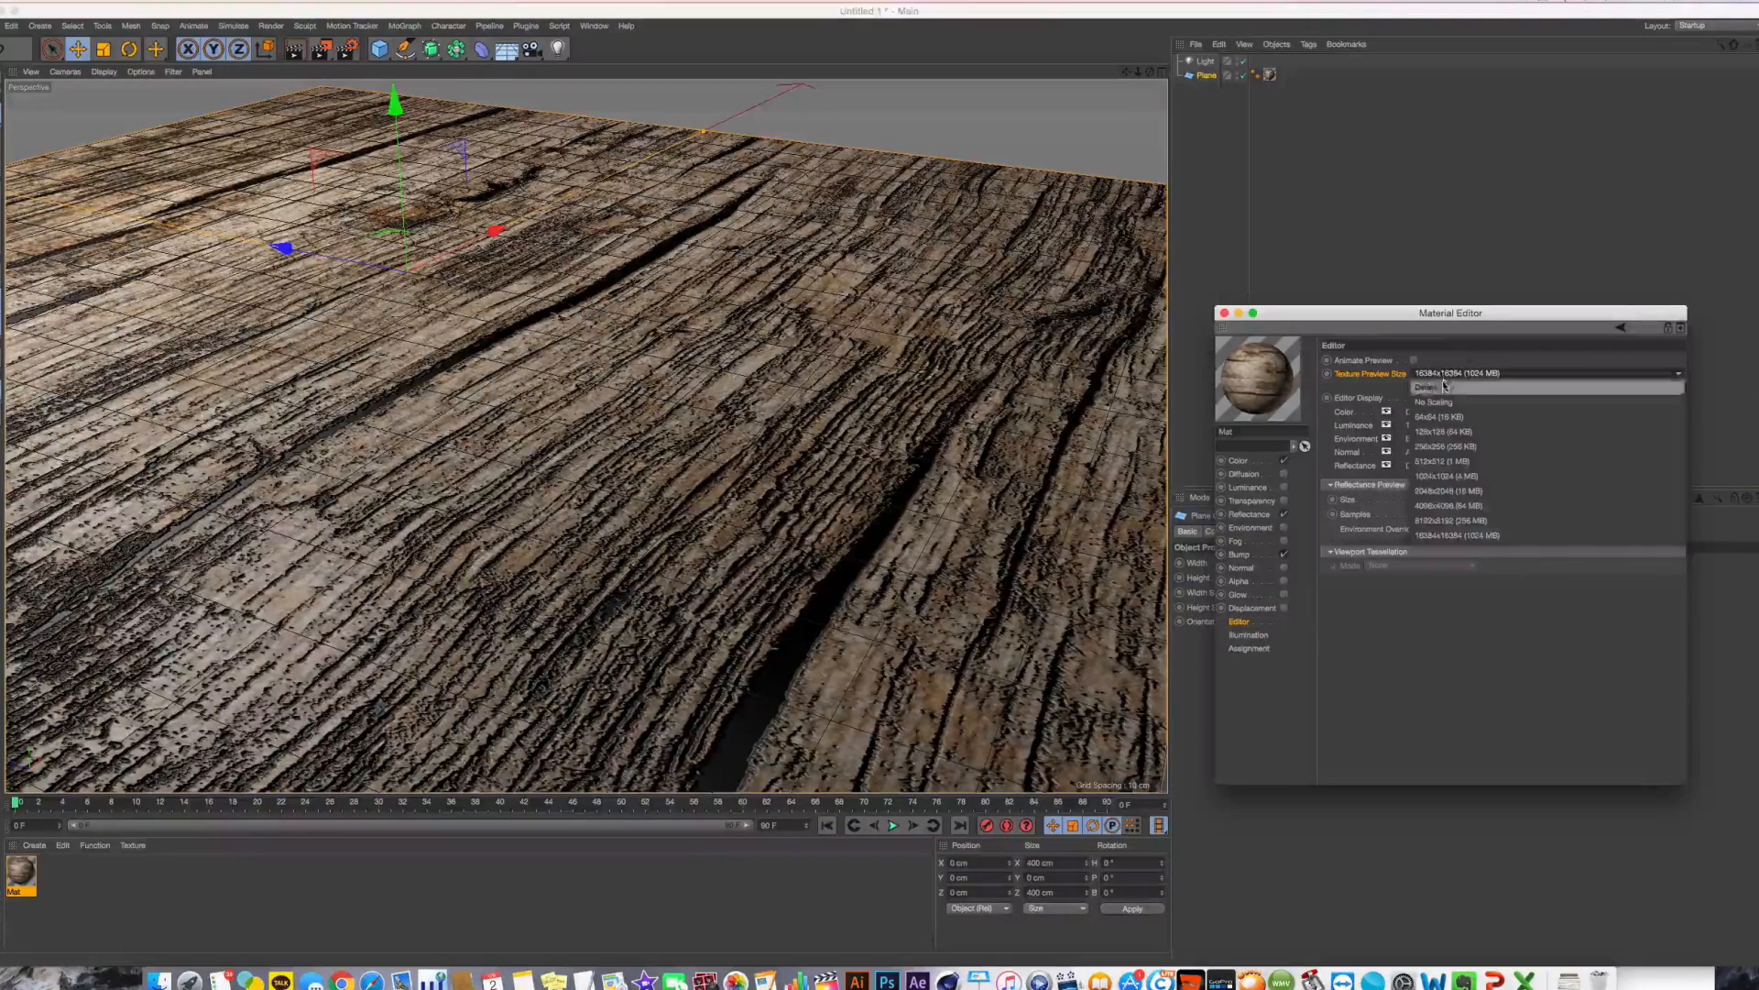
click(1430, 389)
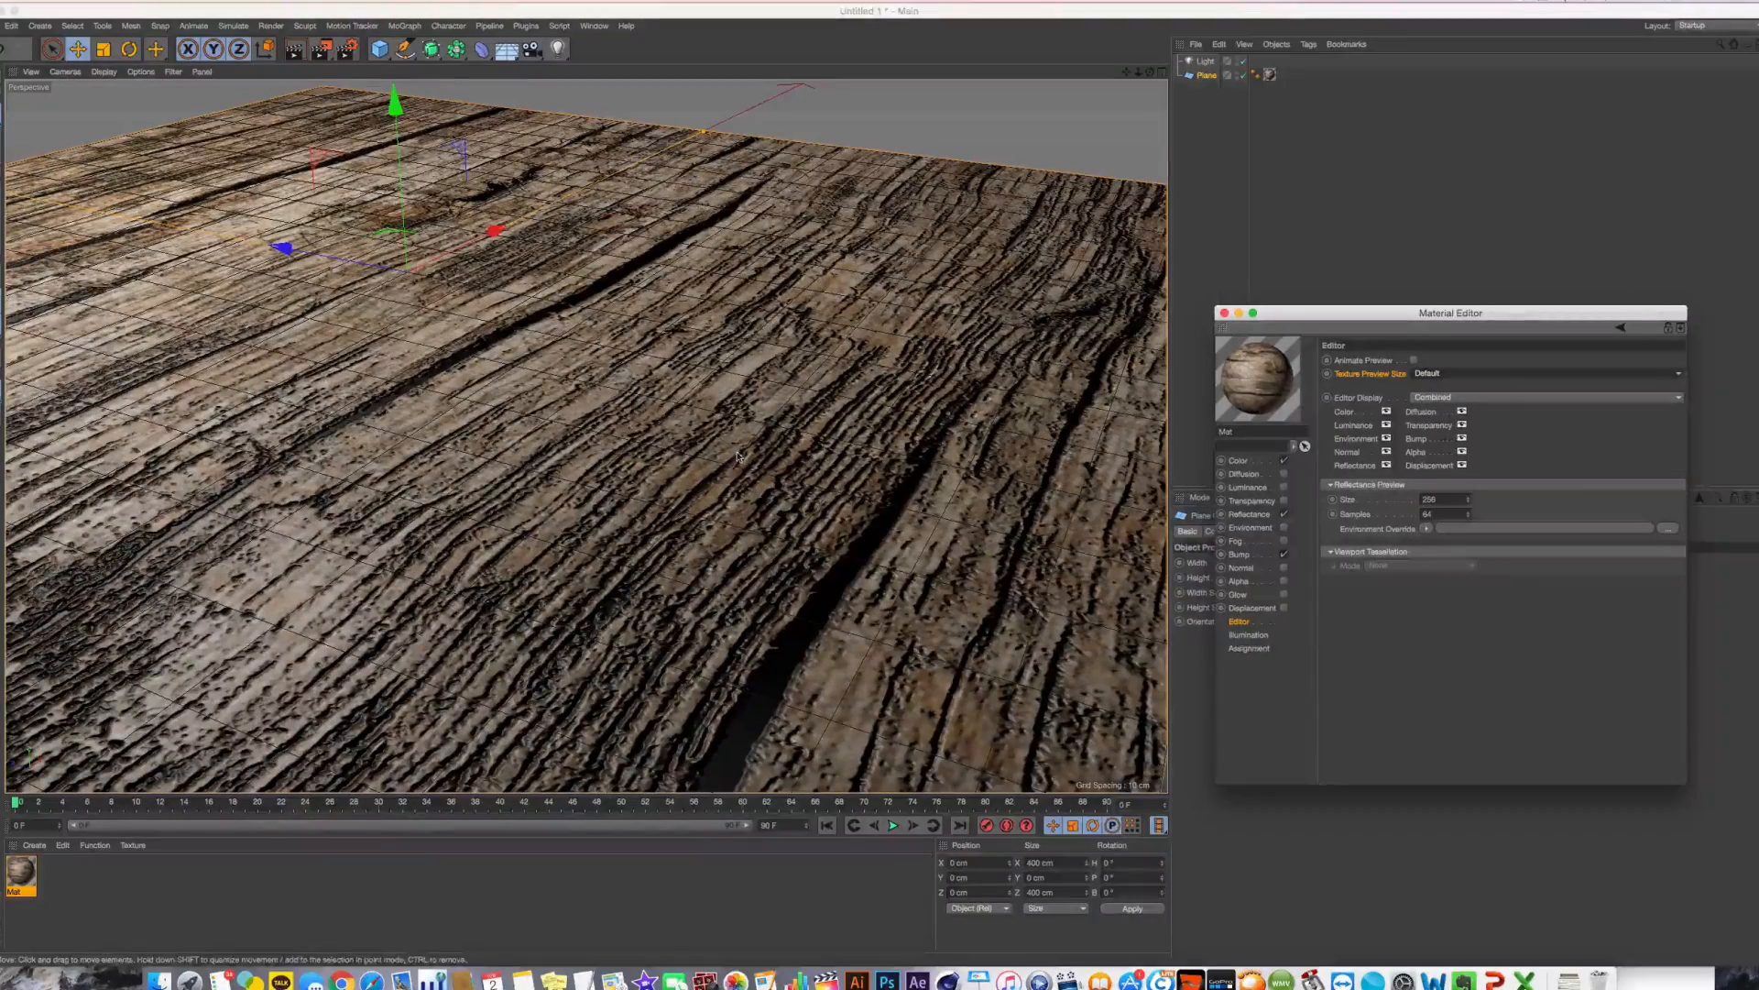
Render the wood plane close-up to the Picture Viewer and close the viewer
click(323, 49)
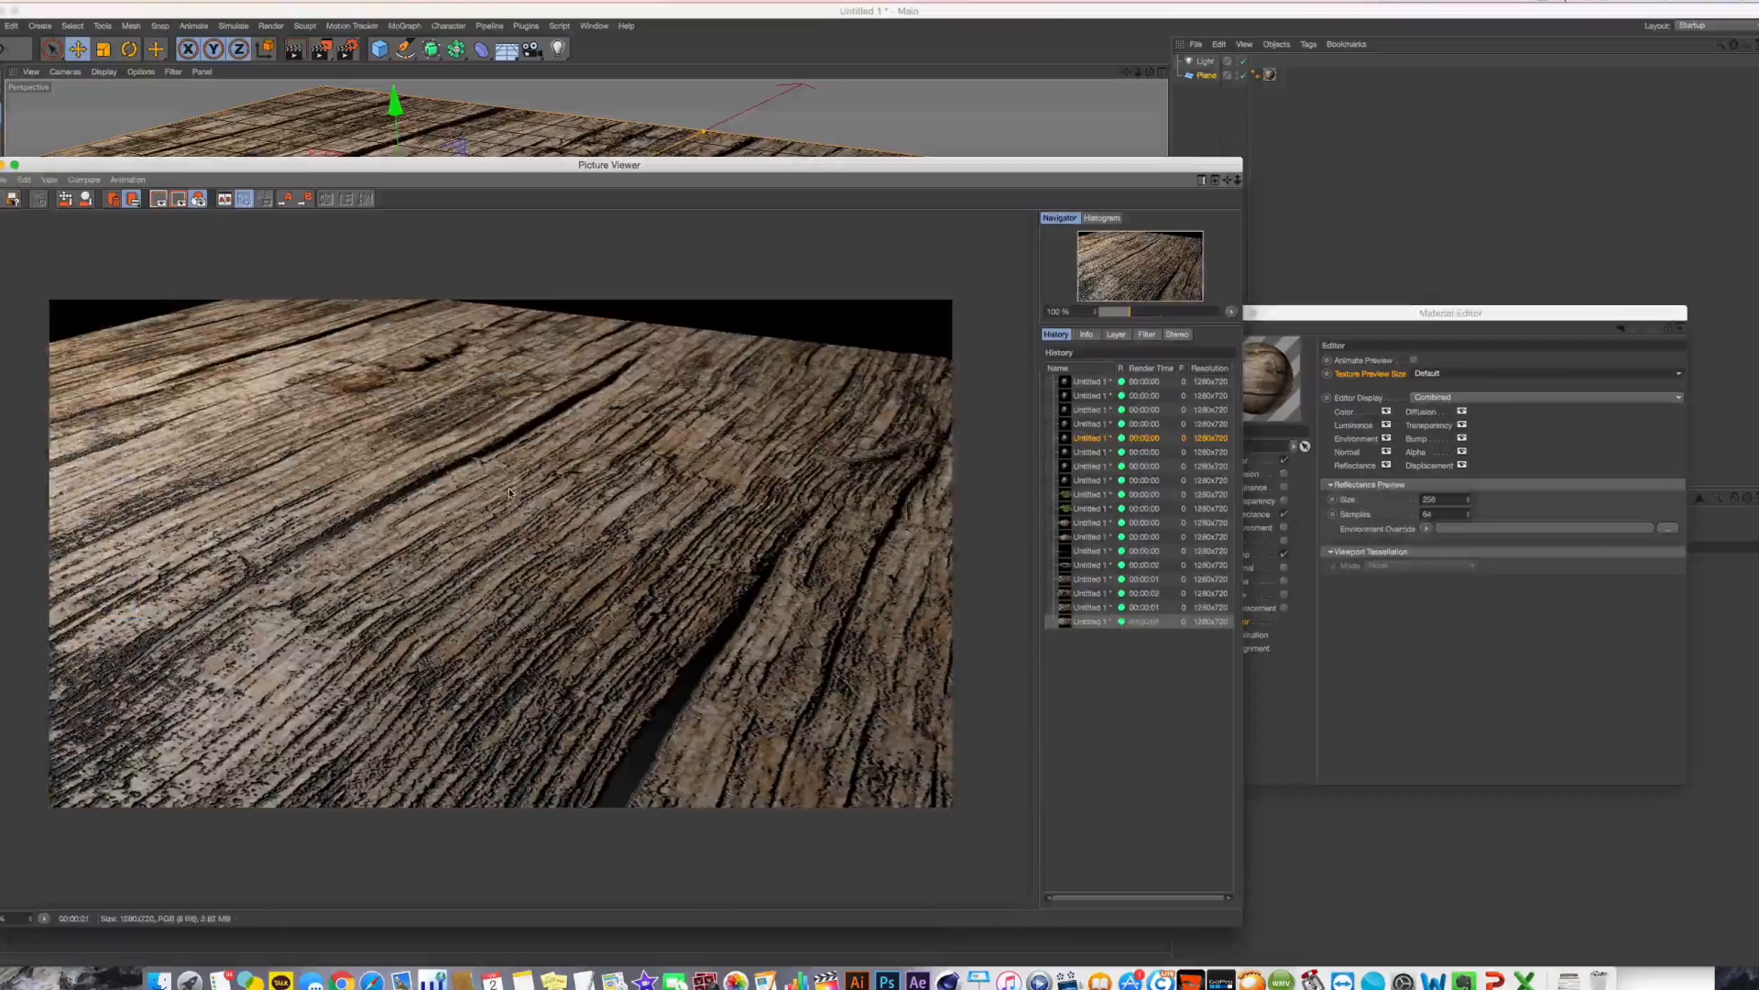
key(super+w)
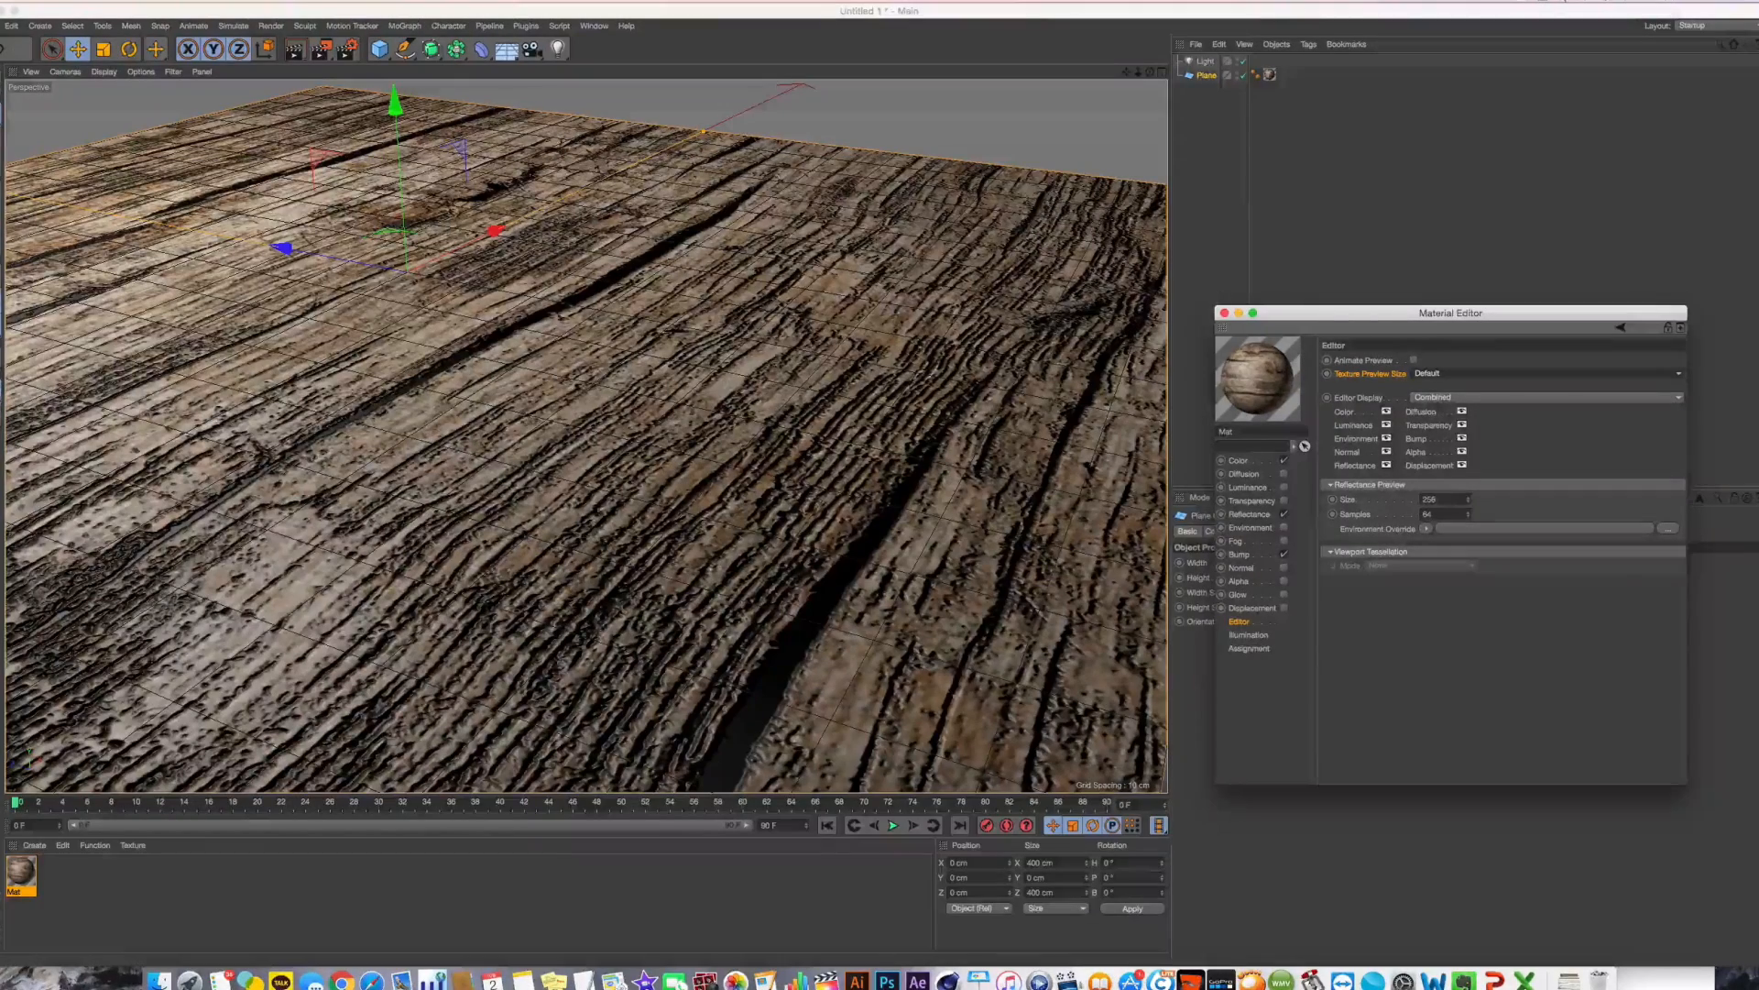
Close the Material Editor and delete the wood plane and its material from the scene
click(1020, 381)
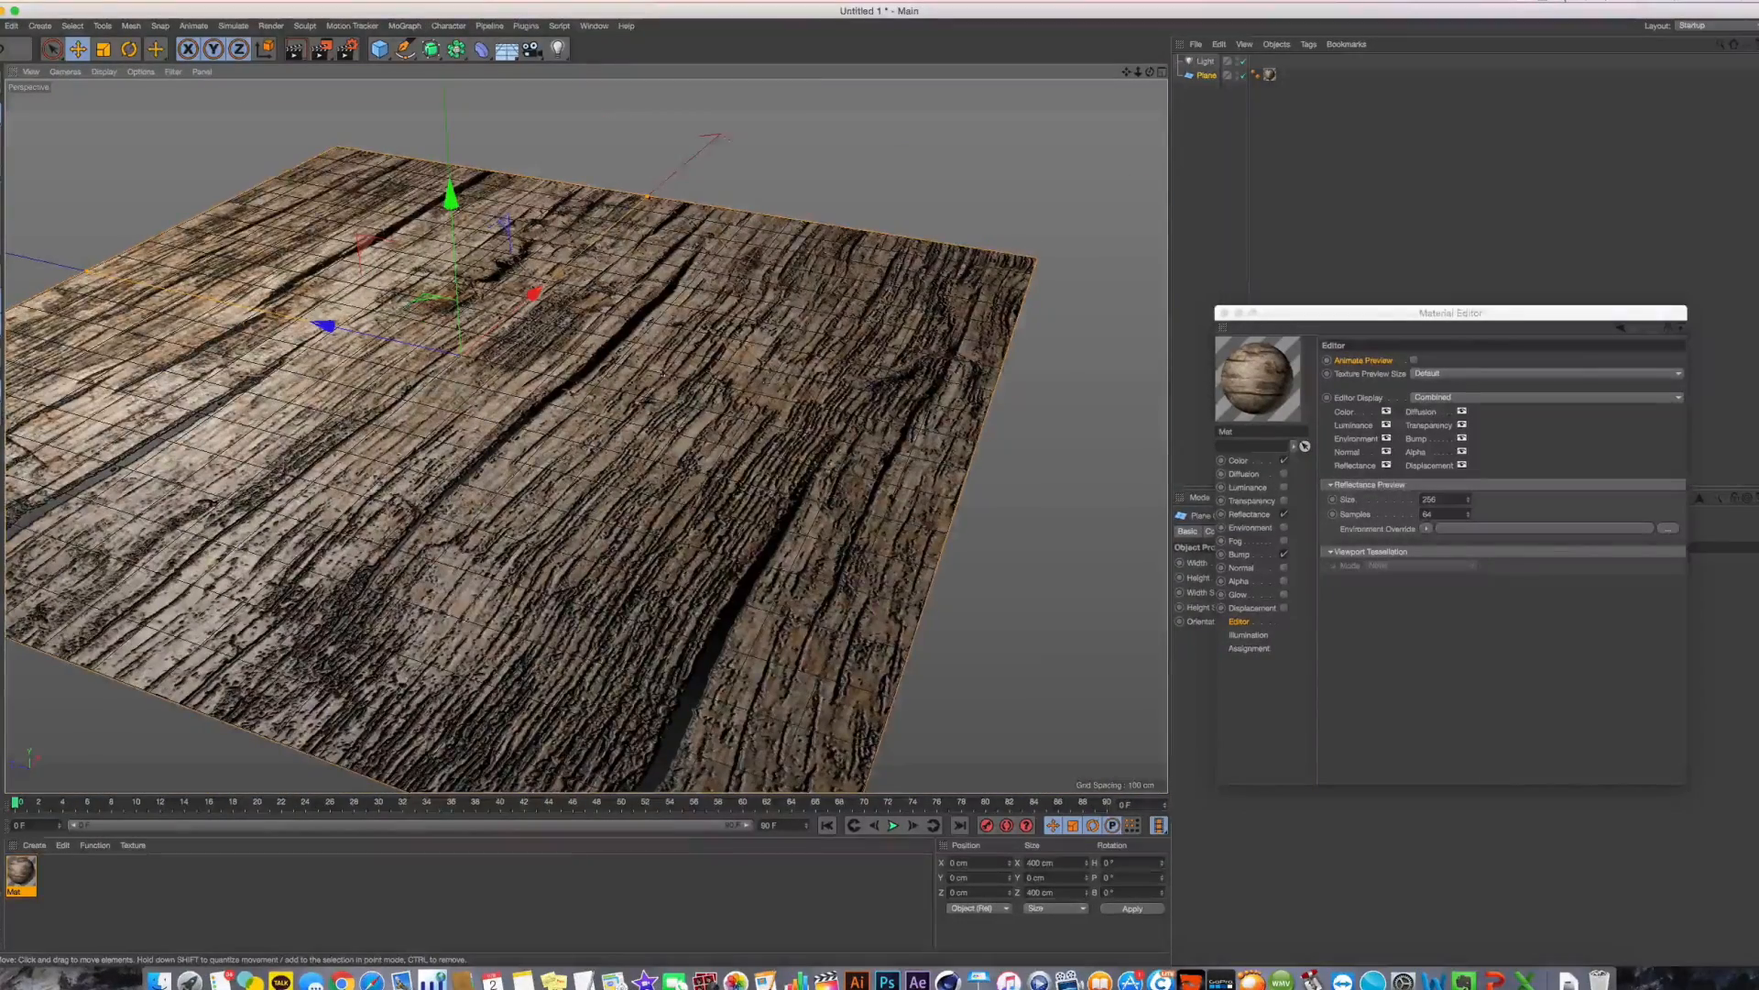
alt+middle_drag(768, 381, 861, 386)
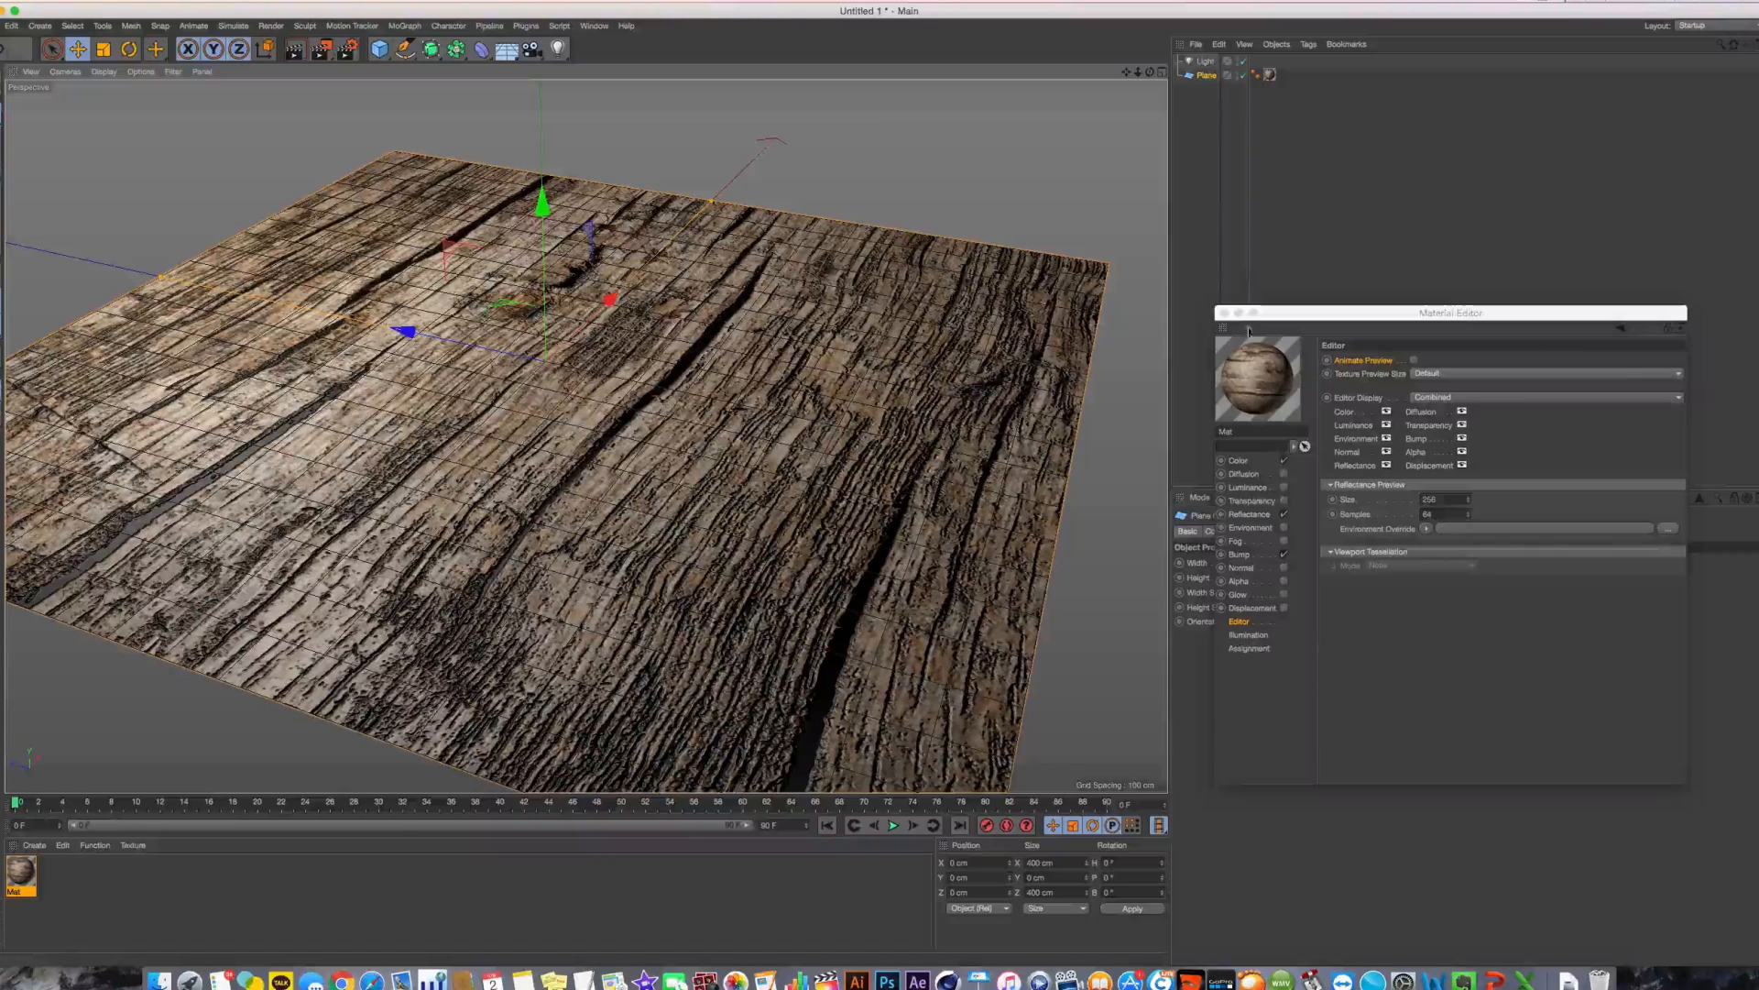
click(1225, 313)
key(Delete)
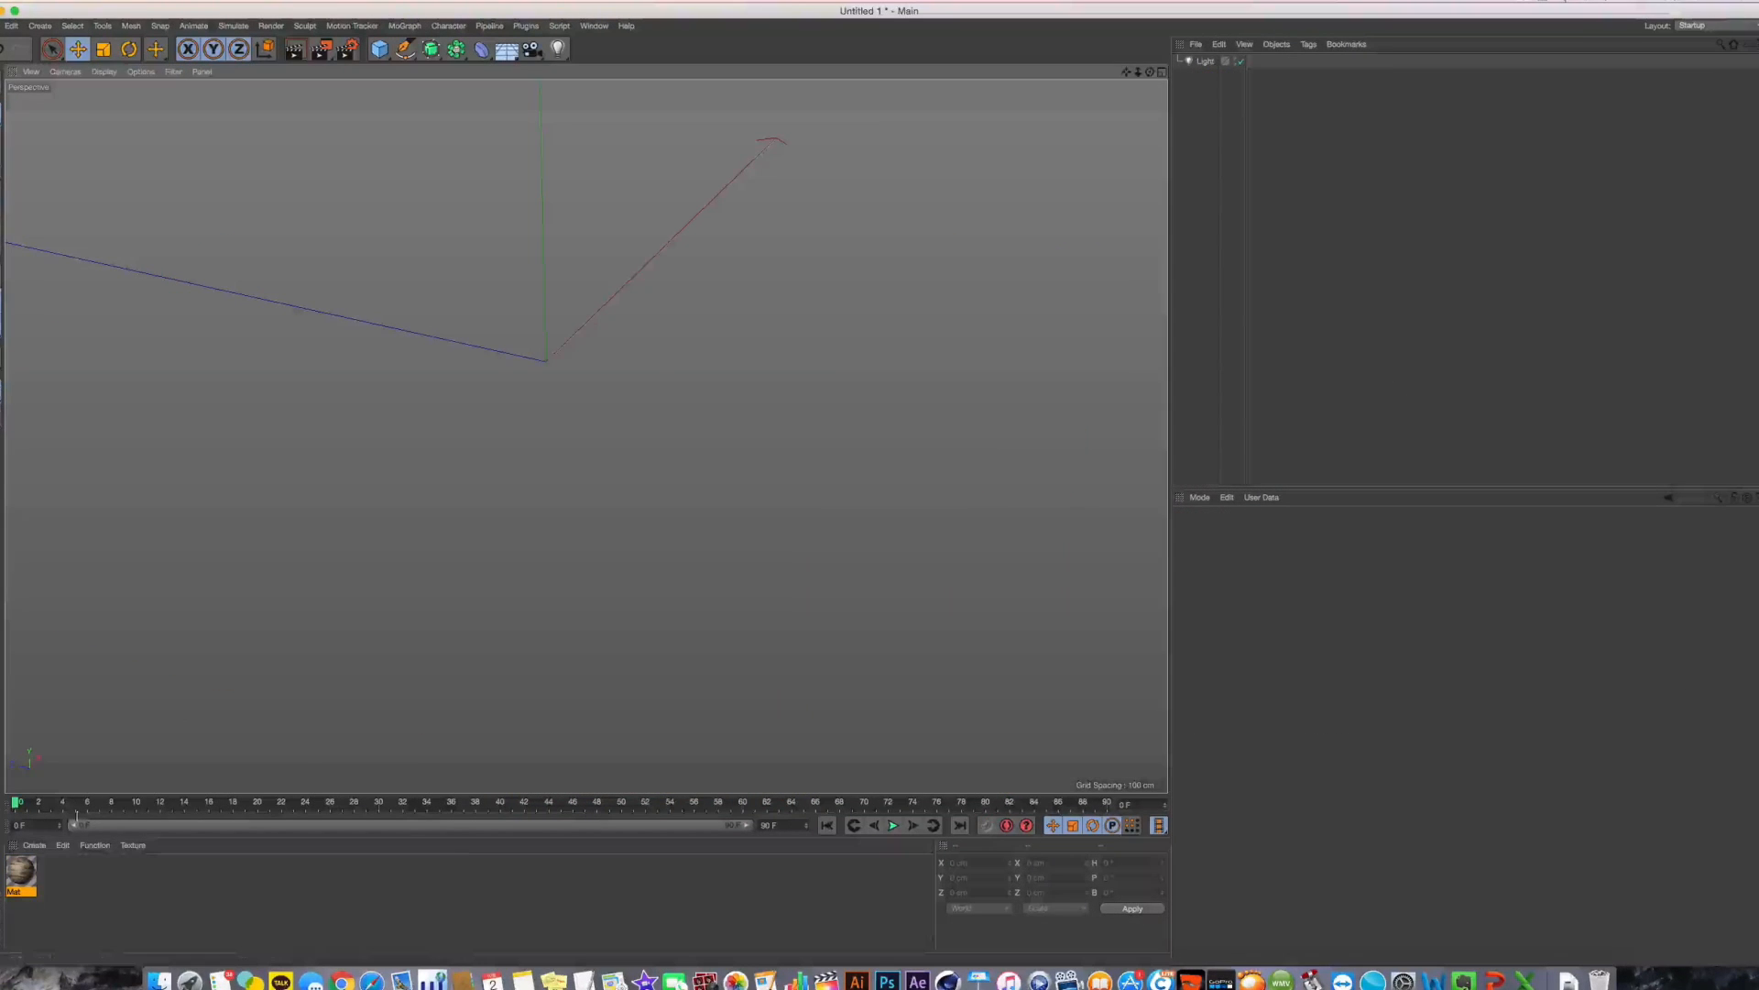
click(28, 872)
key(Delete)
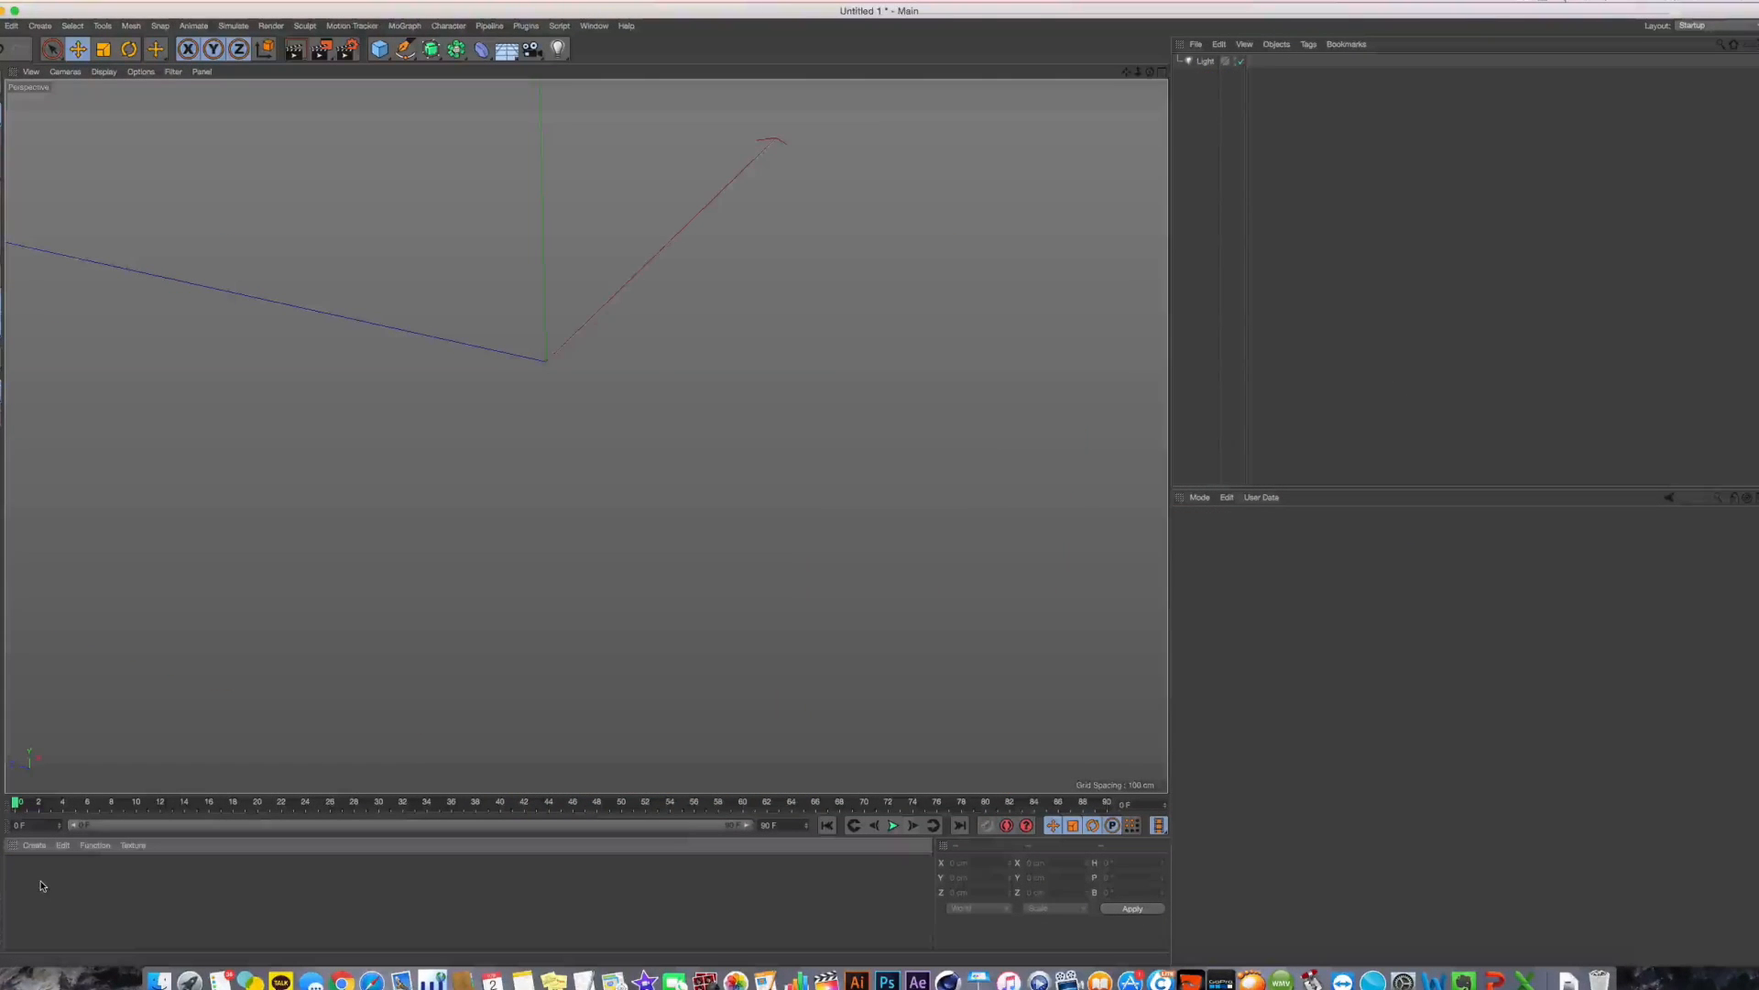
Create a new default material and delete the remaining light from the scene
double_click(42, 886)
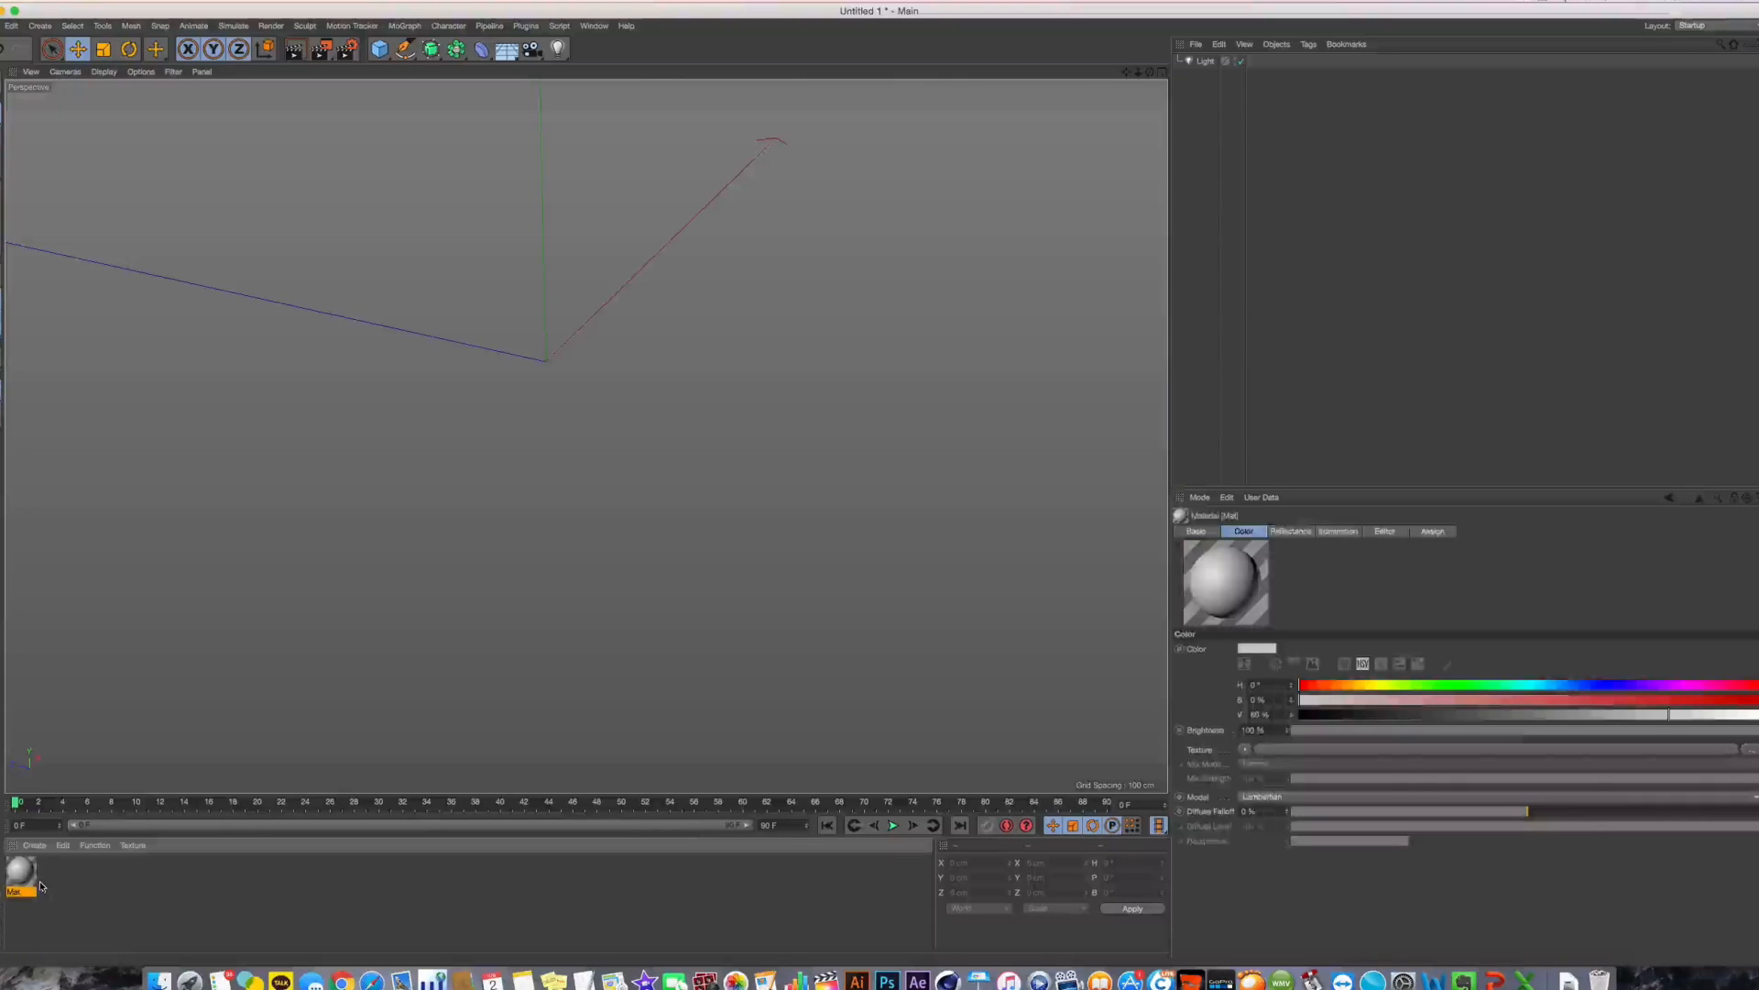
alt+middle_drag(528, 387, 687, 493)
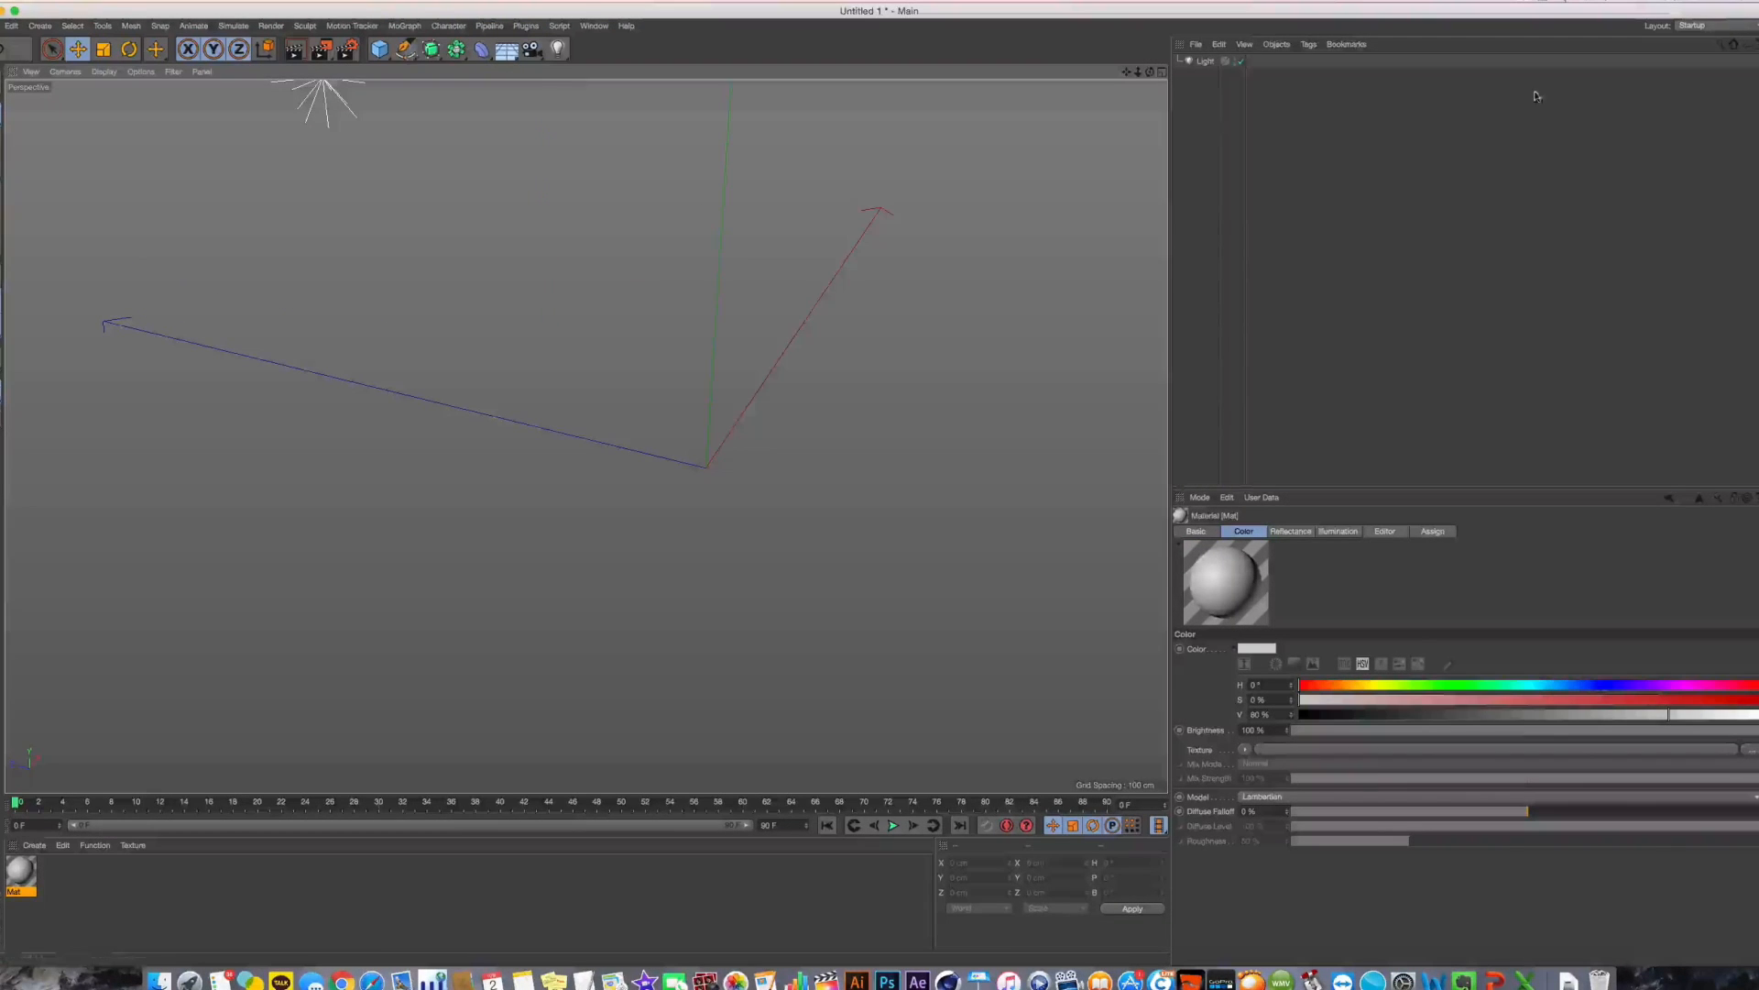
drag(1536, 95, 1196, 47)
key(Delete)
Add a new Plane object and apply the new material to it
drag(380, 50, 533, 92)
alt+drag(354, 609, 241, 771)
drag(21, 871, 403, 605)
alt+drag(587, 550, 733, 504)
scroll(876, 479, down, 3)
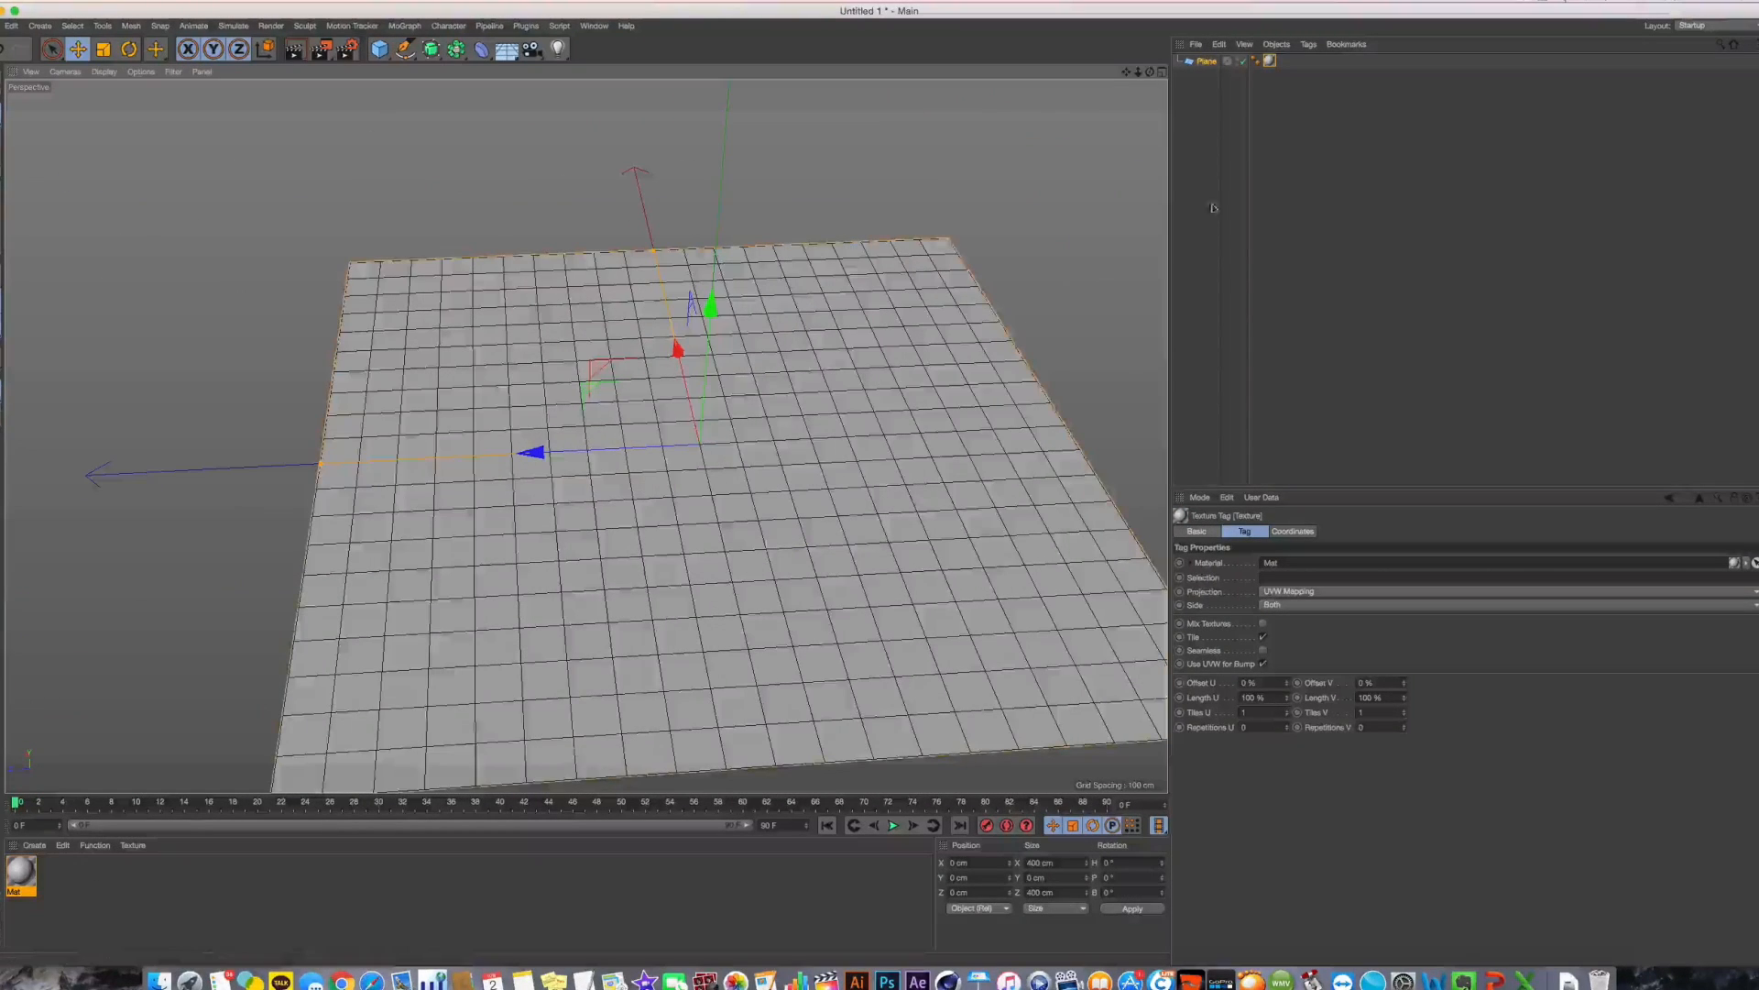
Open the new material's Color channel and start loading a texture file from the desktop folder
double_click(21, 871)
drag(429, 87, 1176, 237)
click(973, 383)
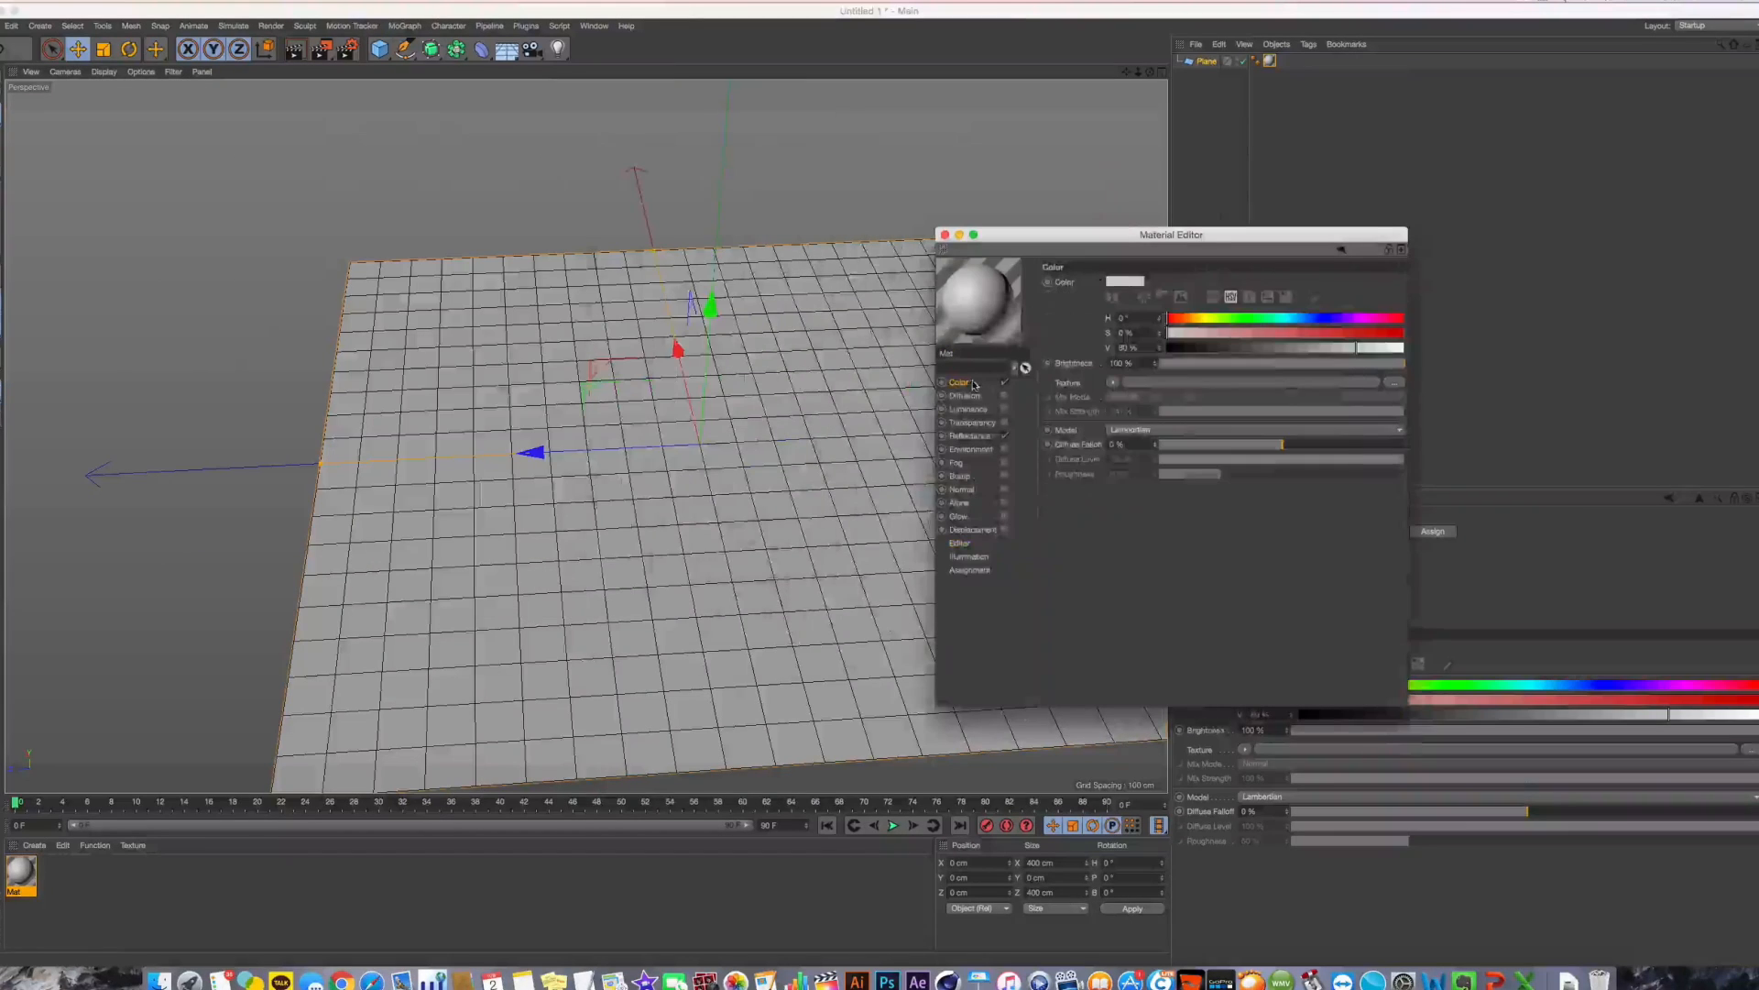
click(1394, 386)
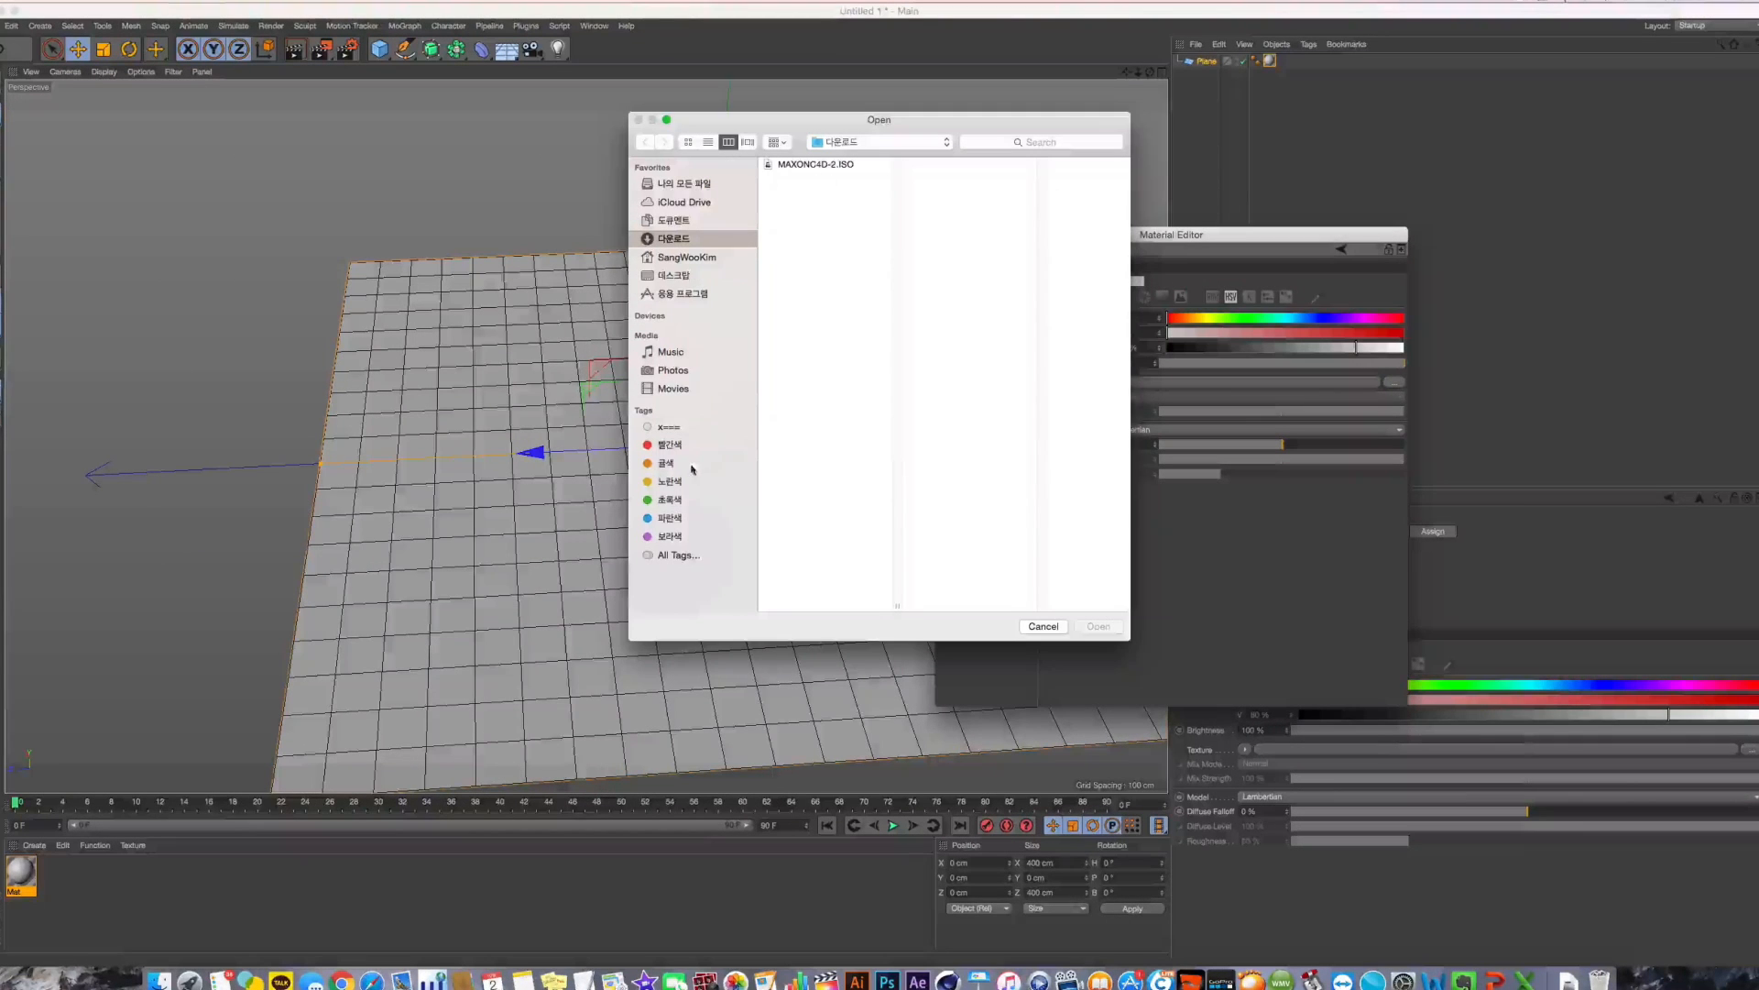
click(672, 276)
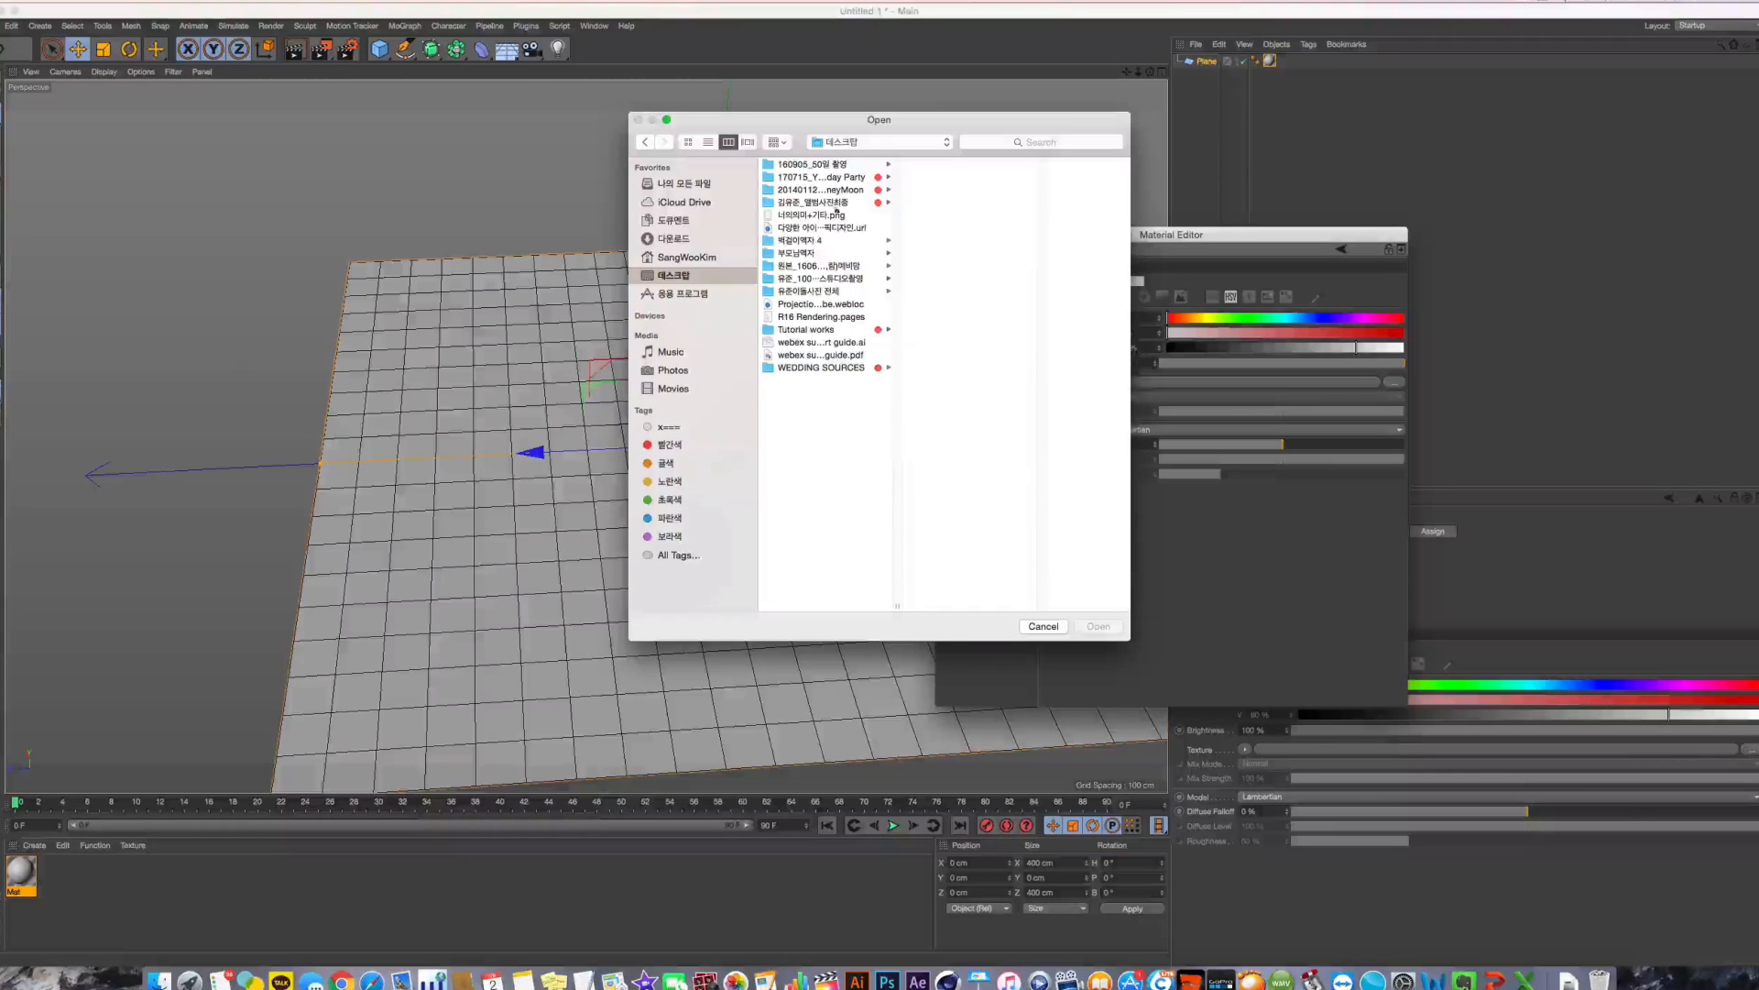
Look through the desktop folders for a video file to use as the texture
click(832, 193)
click(843, 178)
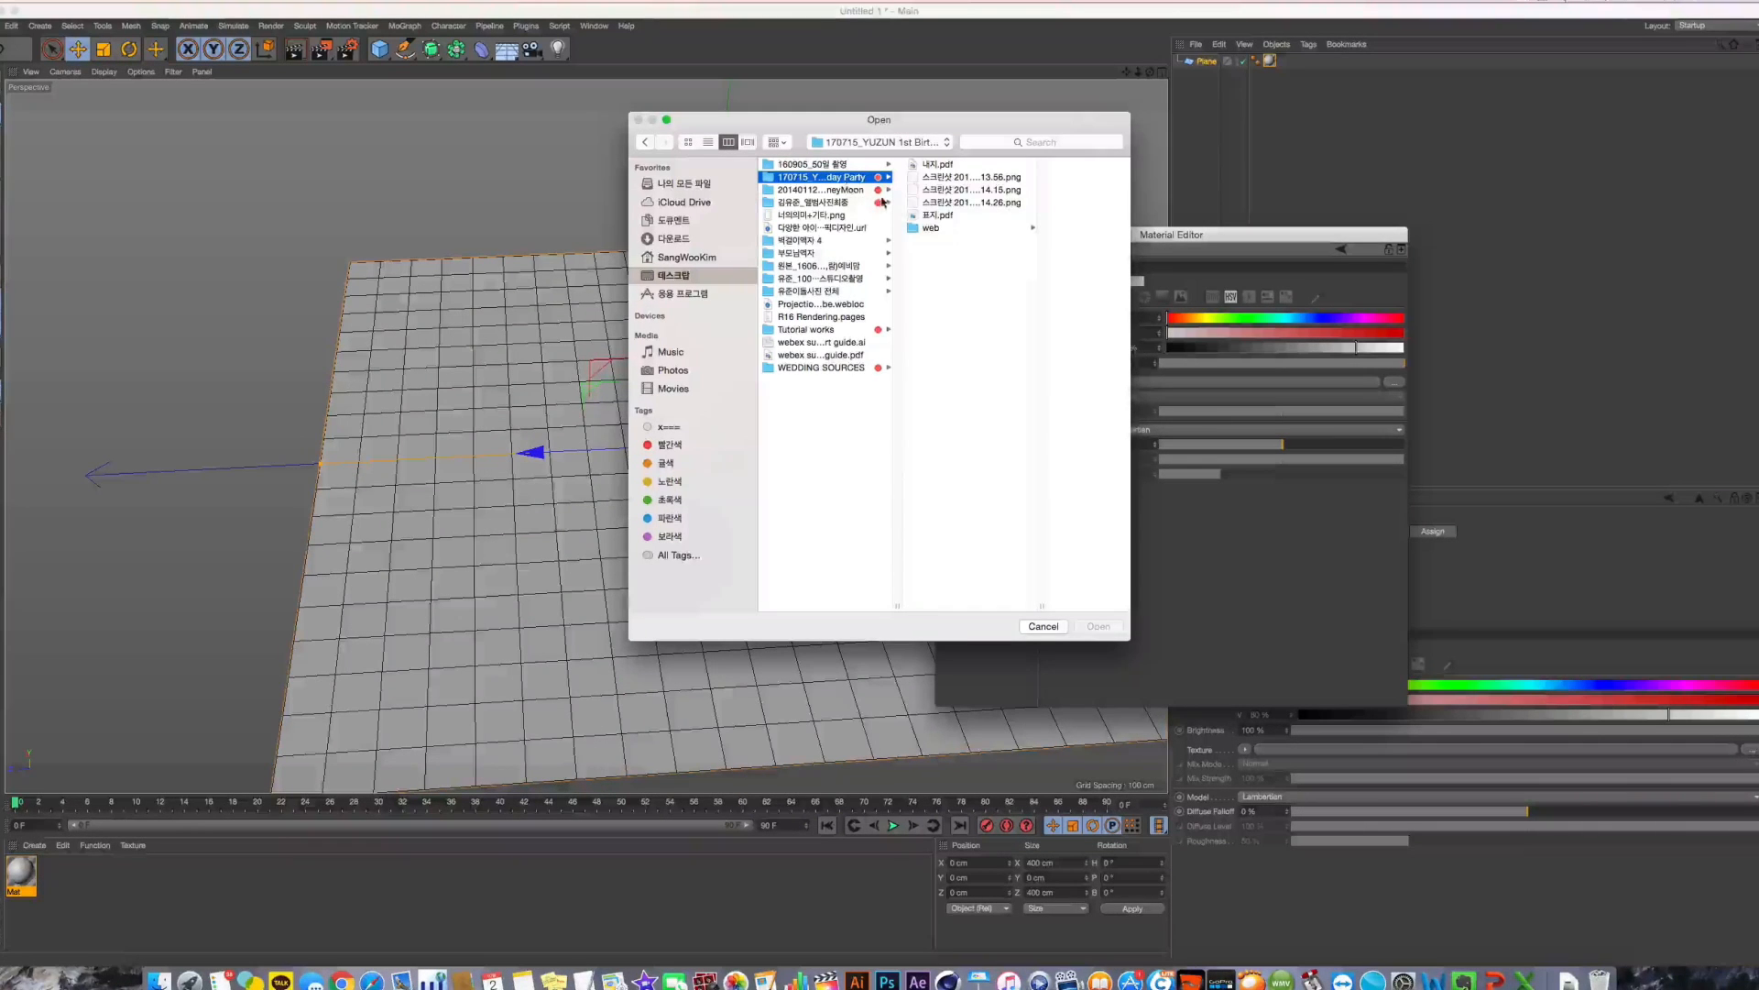
click(835, 165)
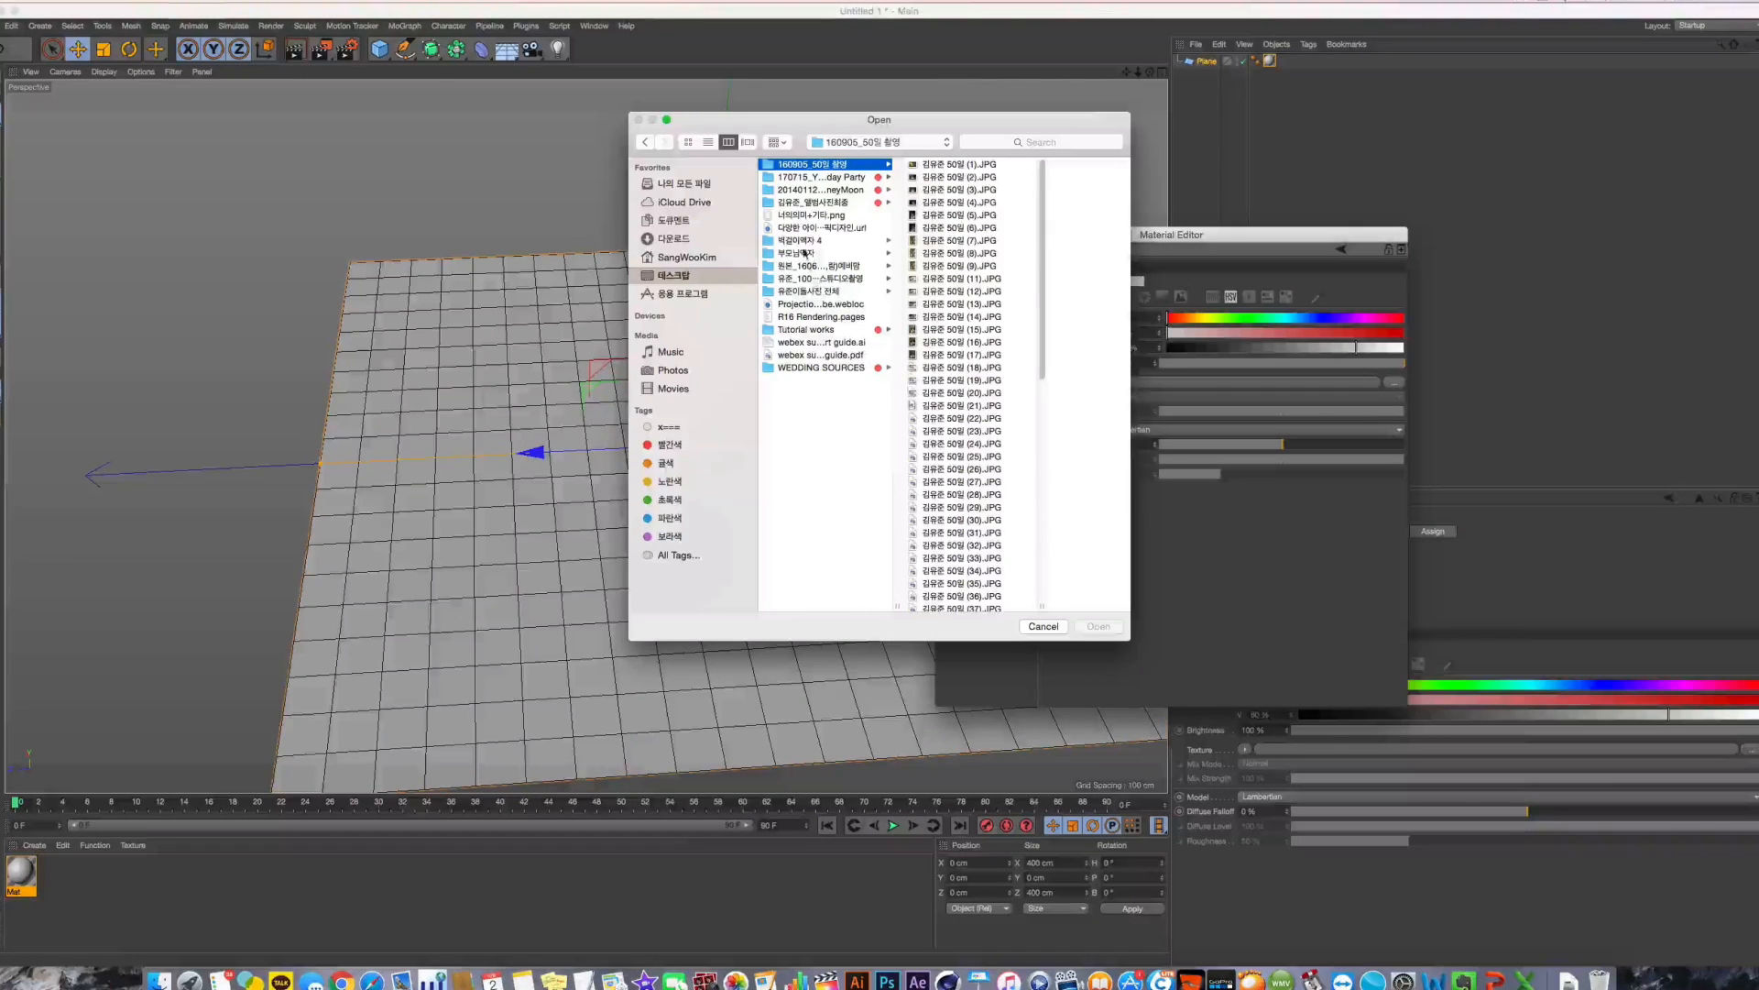
click(844, 190)
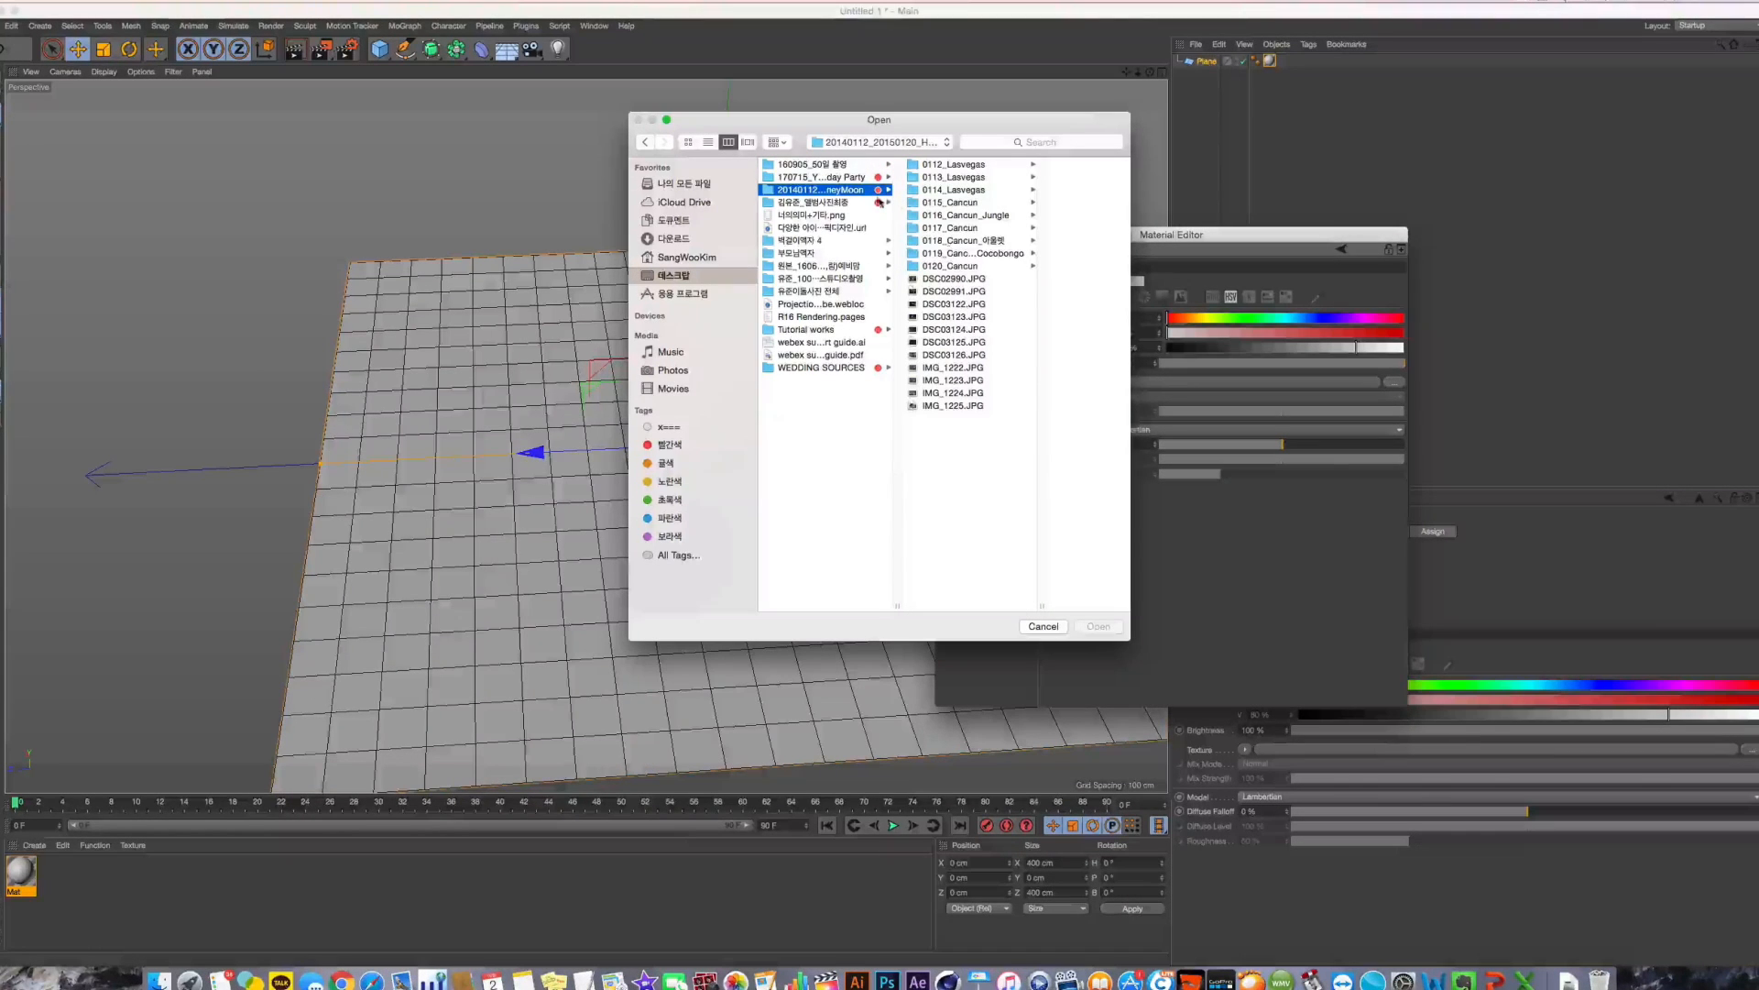
click(861, 178)
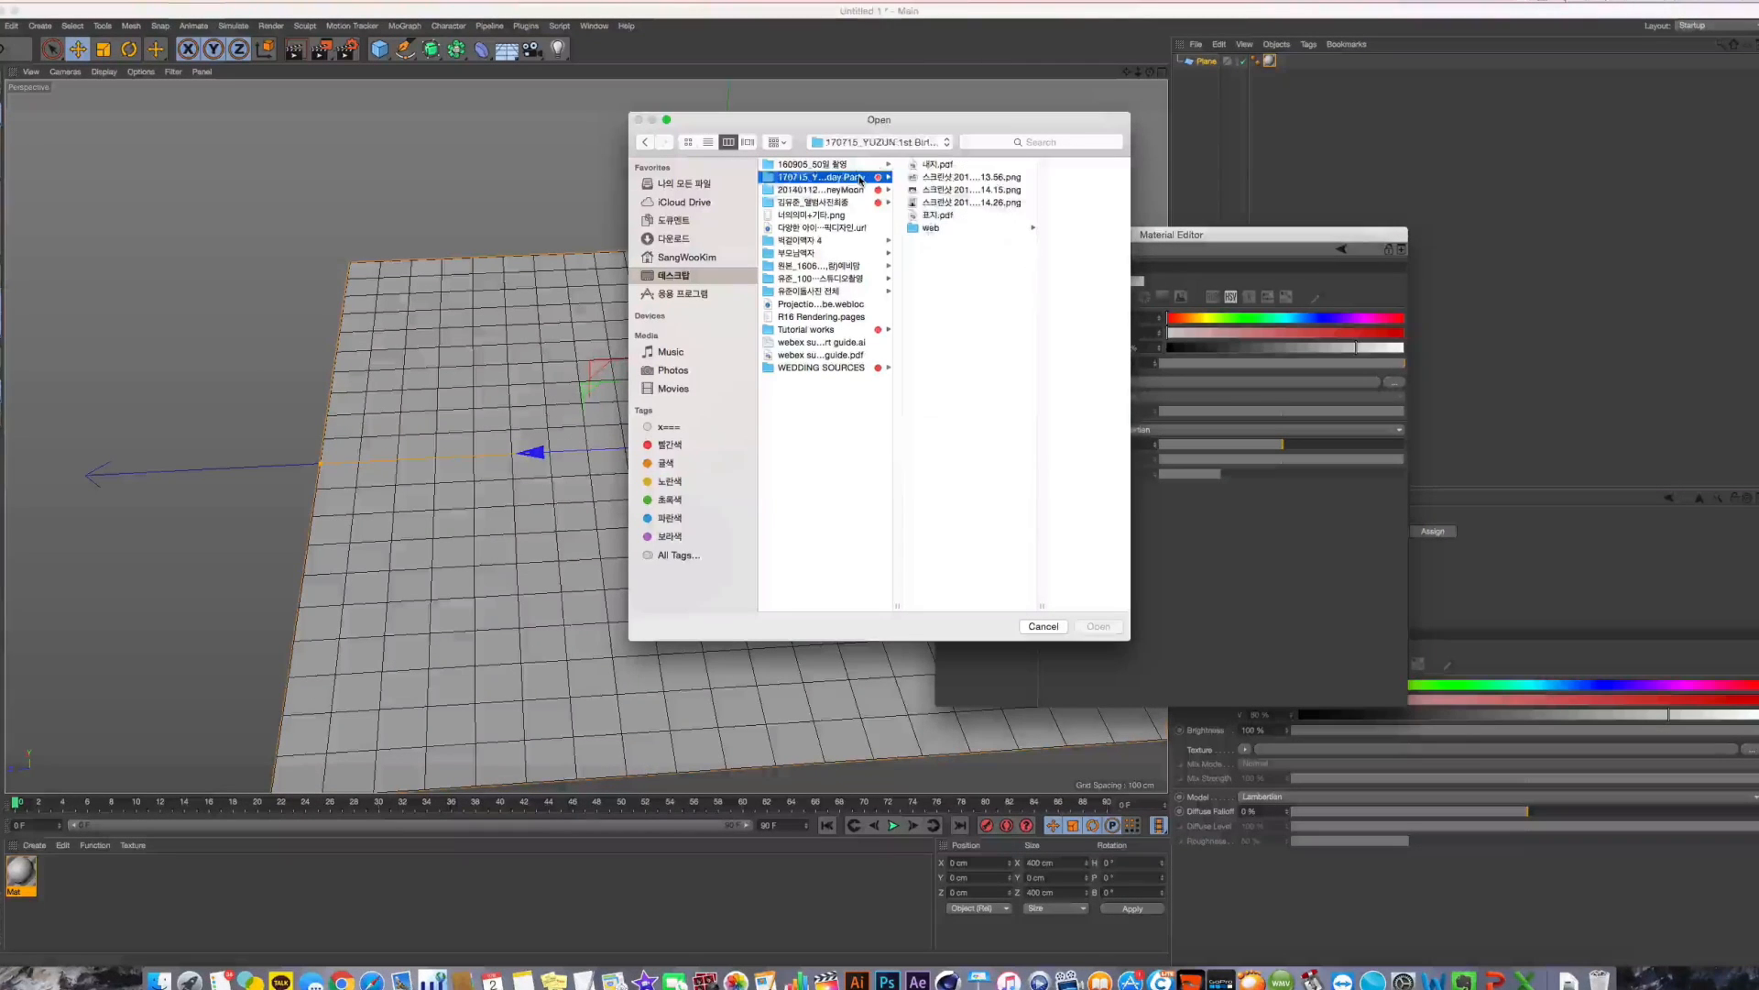
click(928, 228)
click(784, 166)
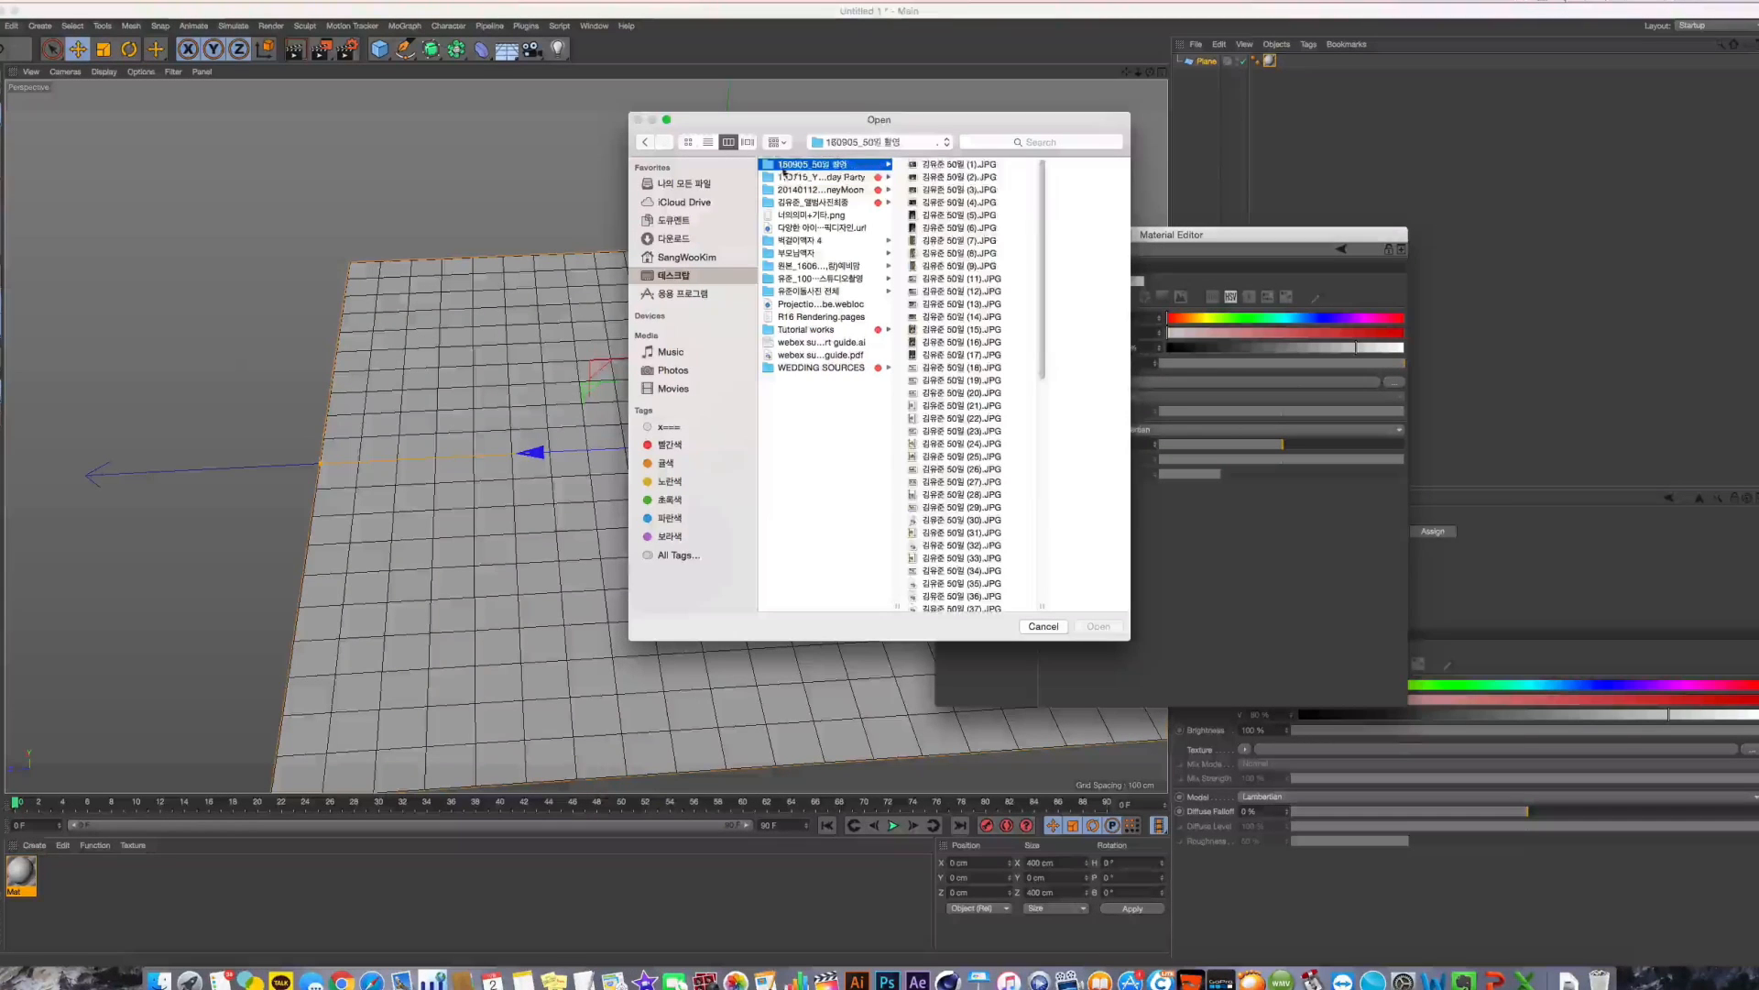
Load wedding.mov from the WEDDING SOURCES folder as the Color texture, creating a copy at the project location
click(819, 368)
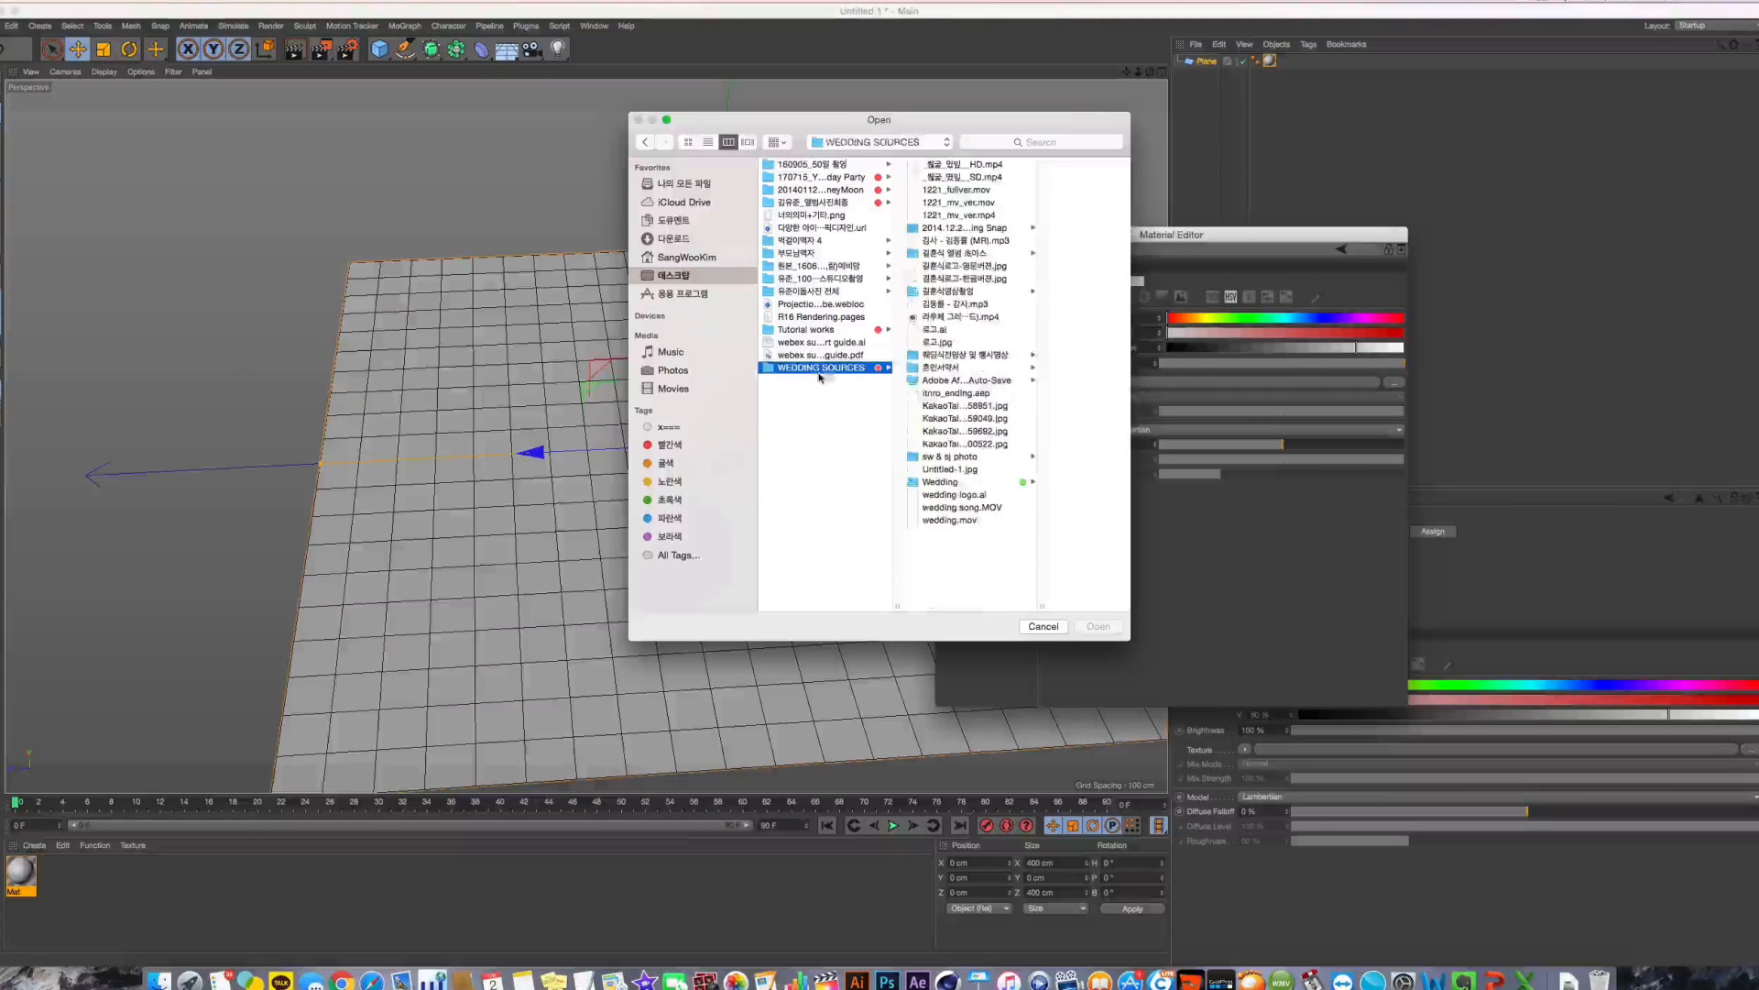
click(995, 509)
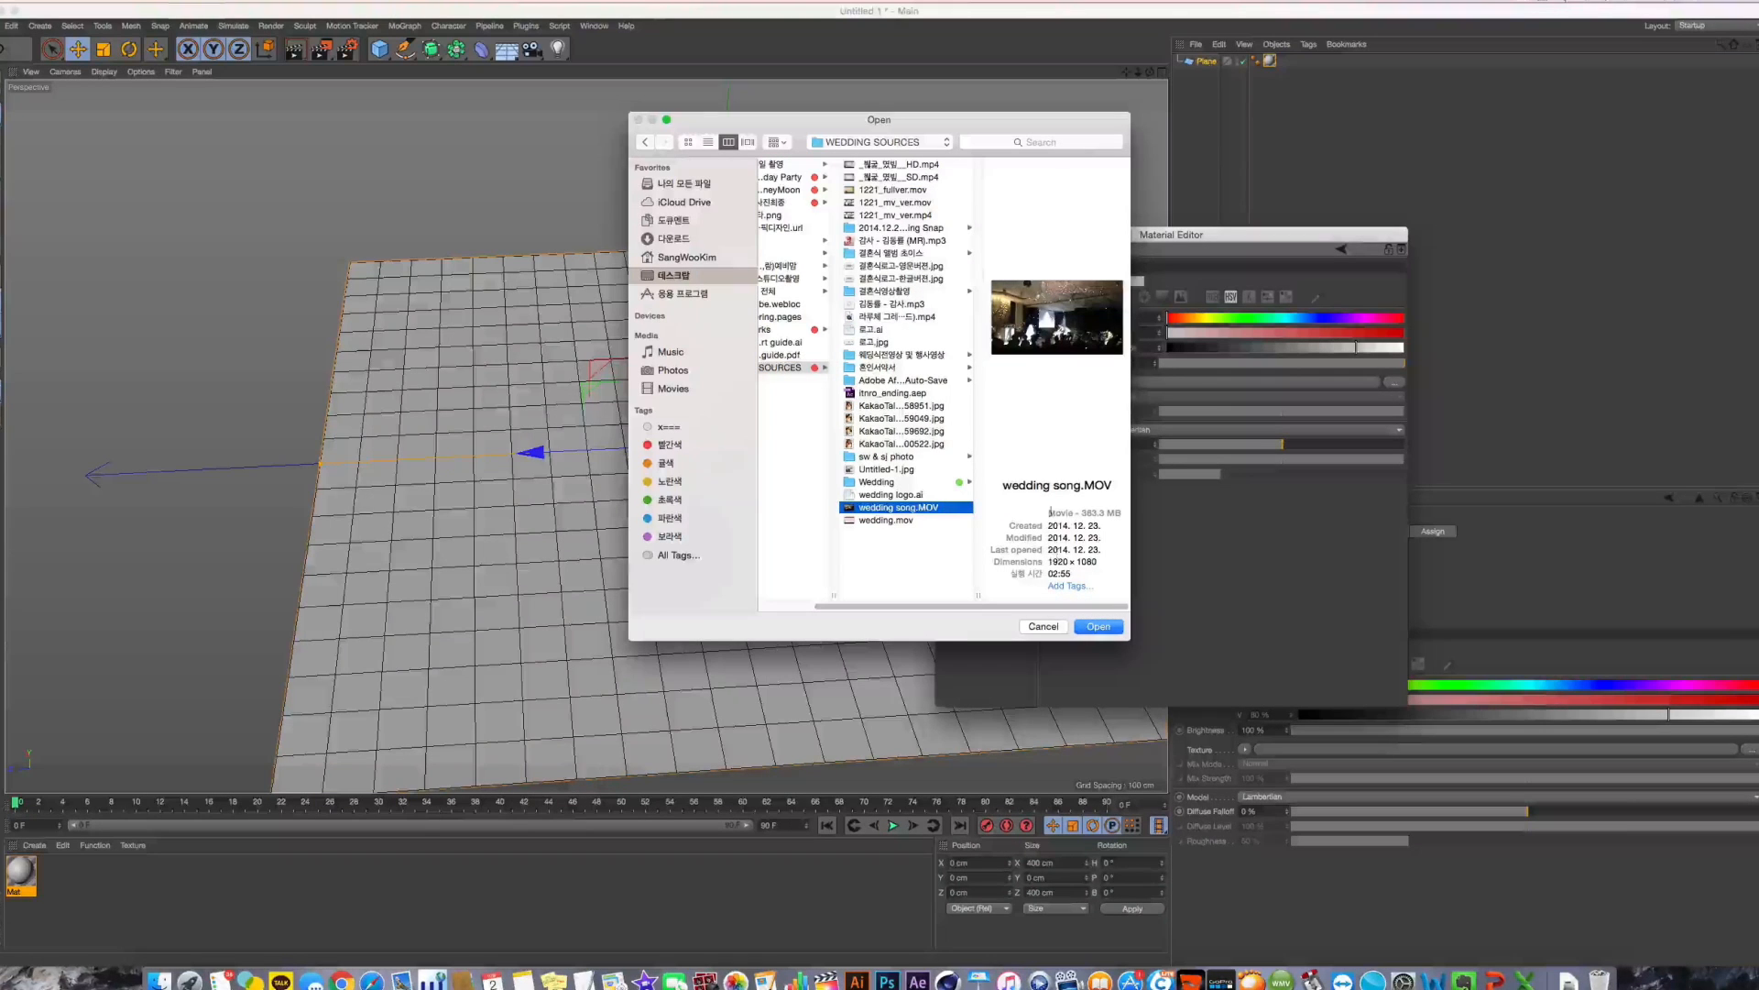
click(886, 520)
click(1099, 626)
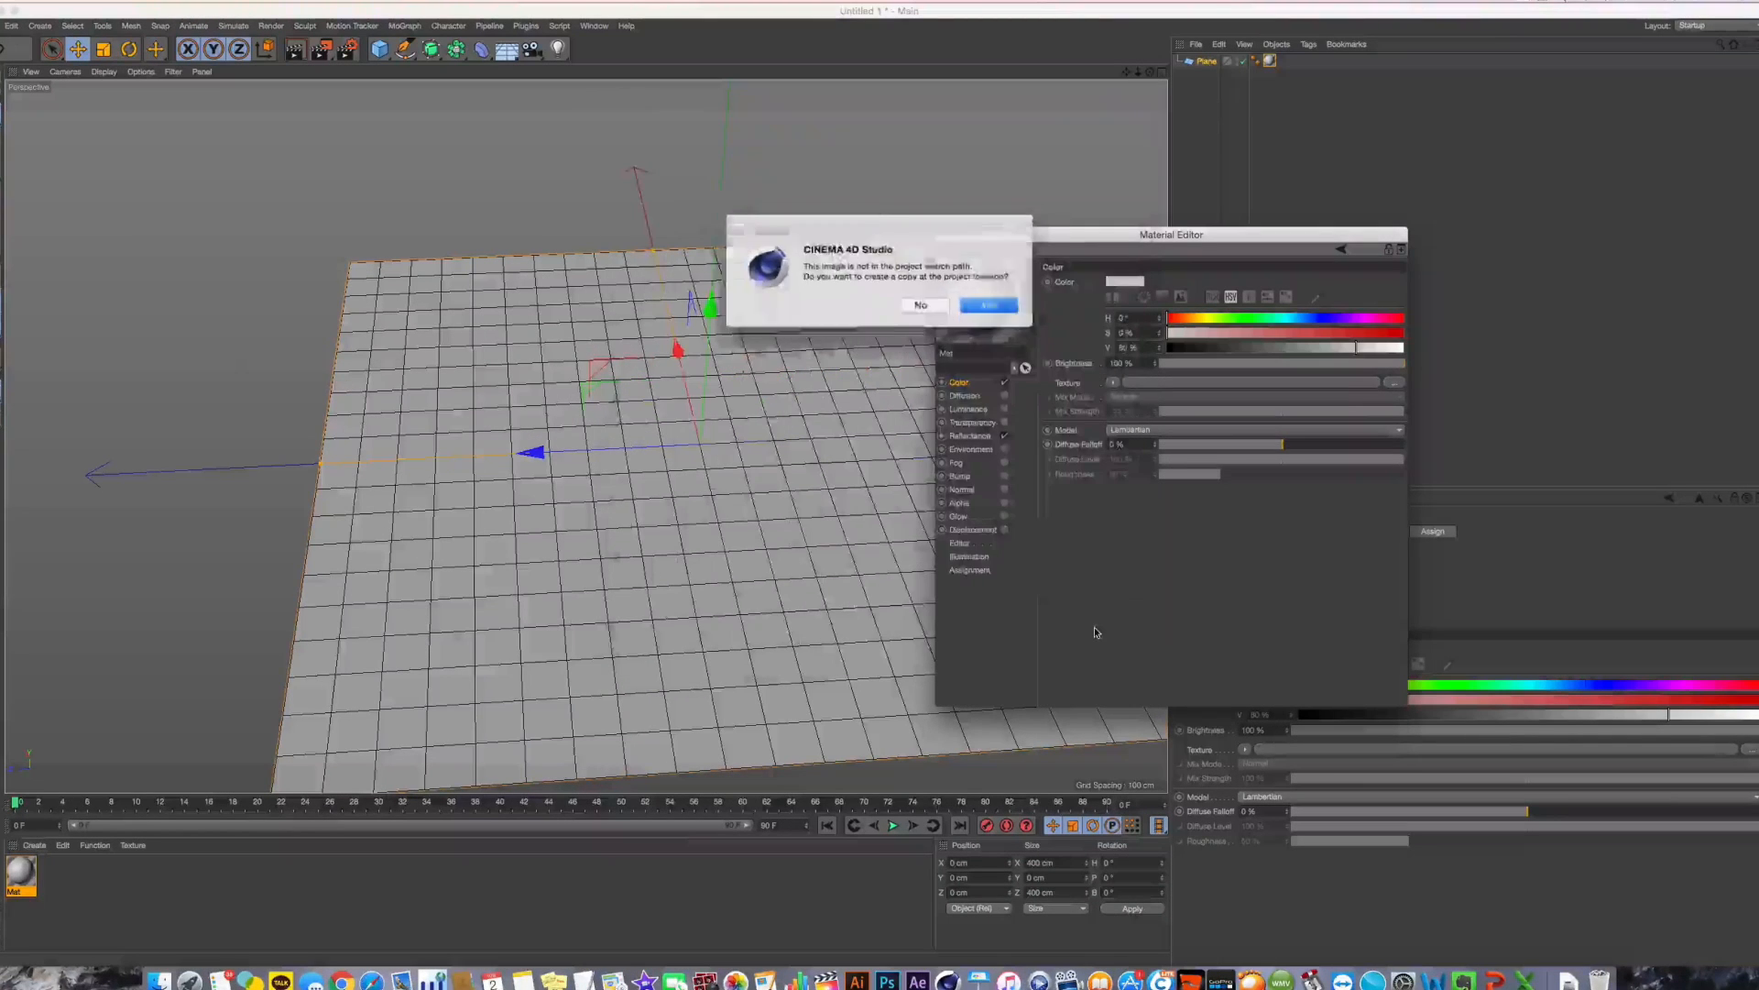
click(981, 305)
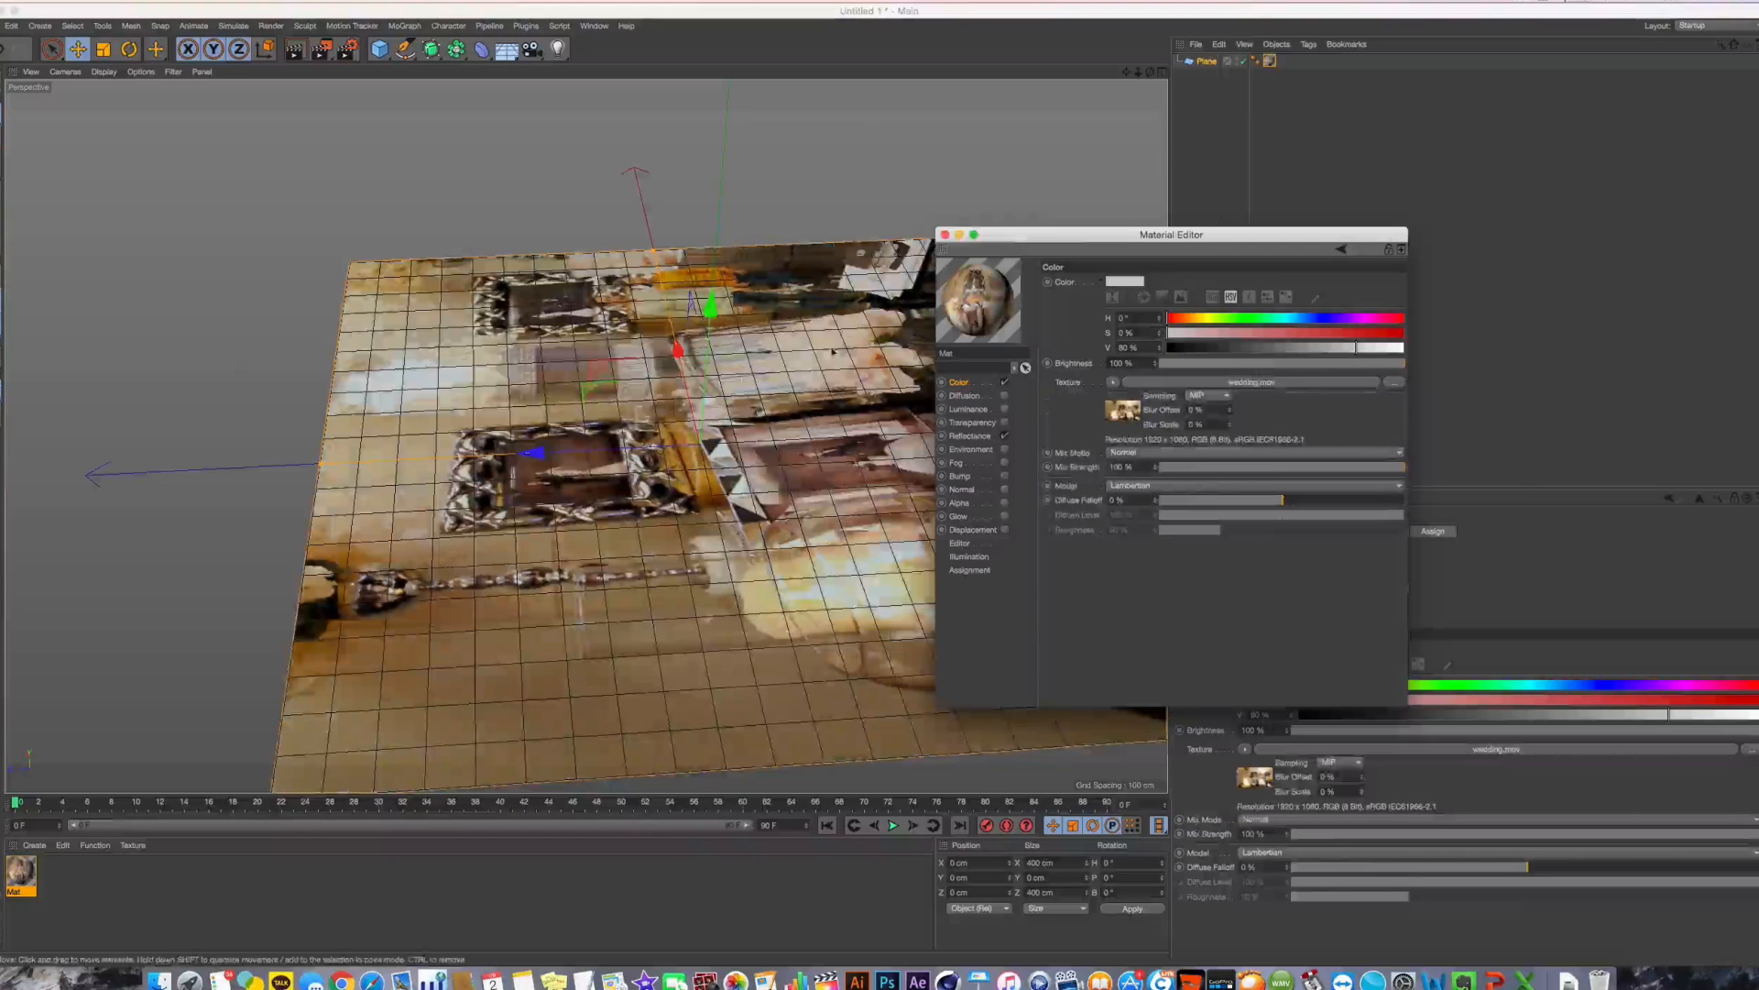
Shorten the plane along Z to about 300 cm and play the timeline to check the video texture
alt+drag(747, 452, 628, 465)
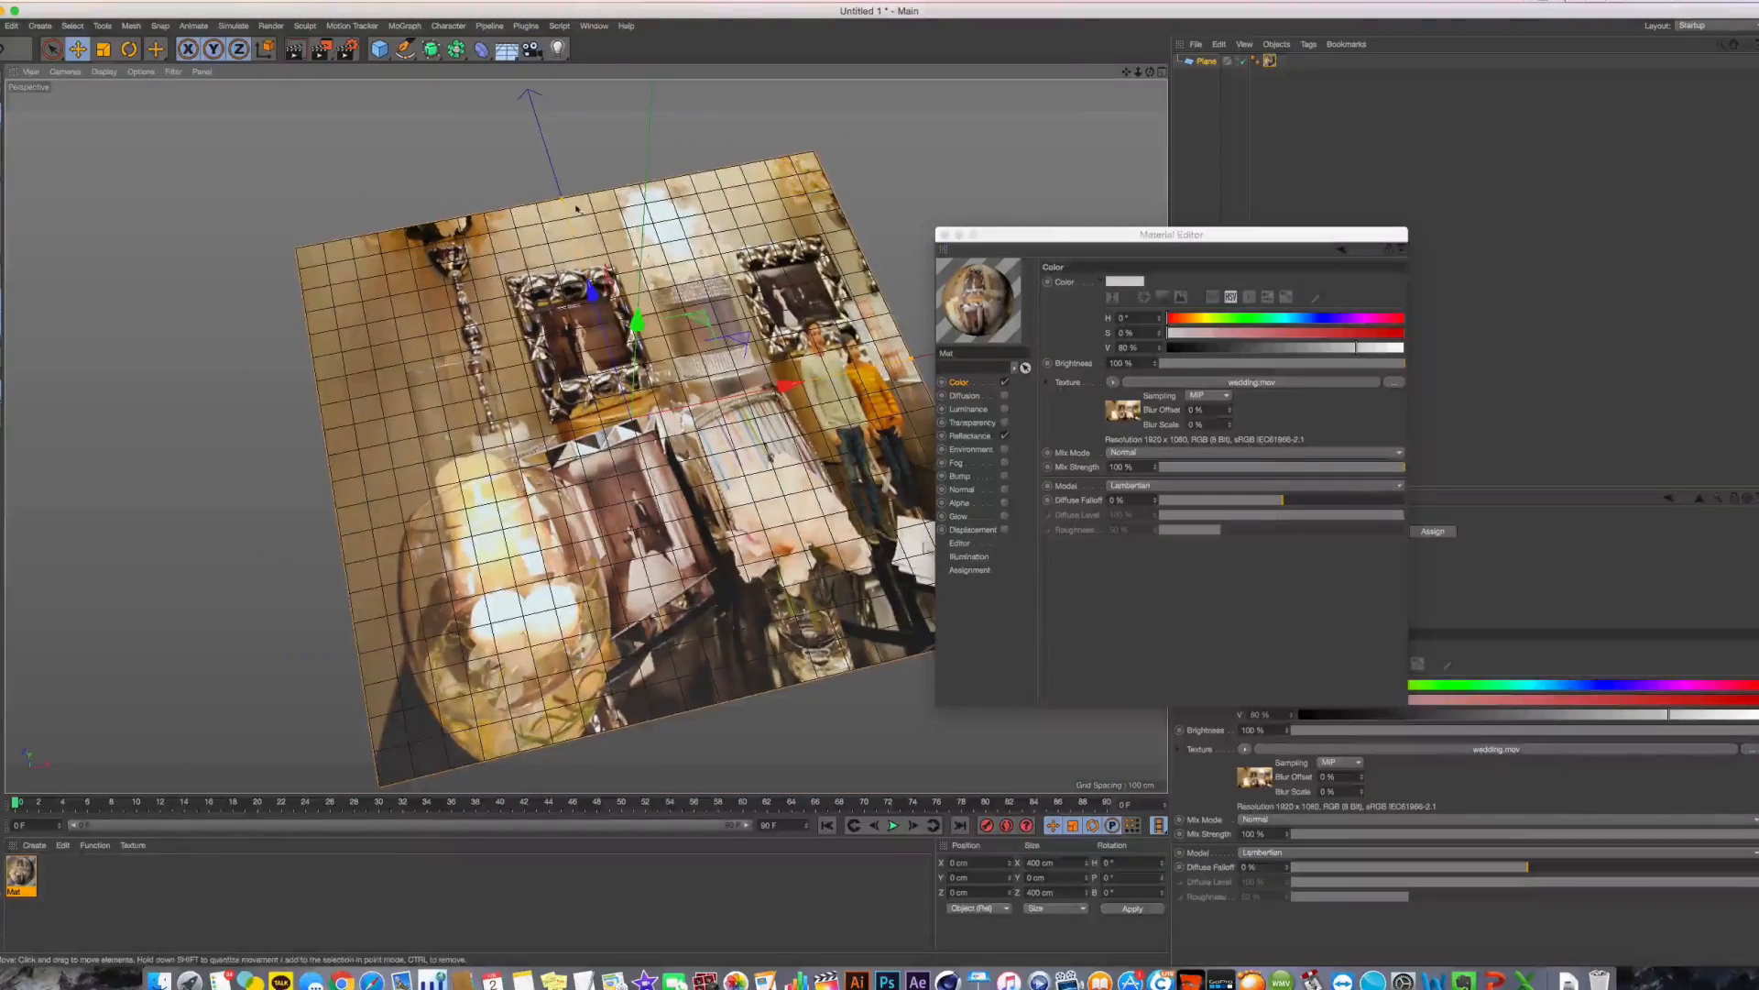
drag(556, 195, 642, 275)
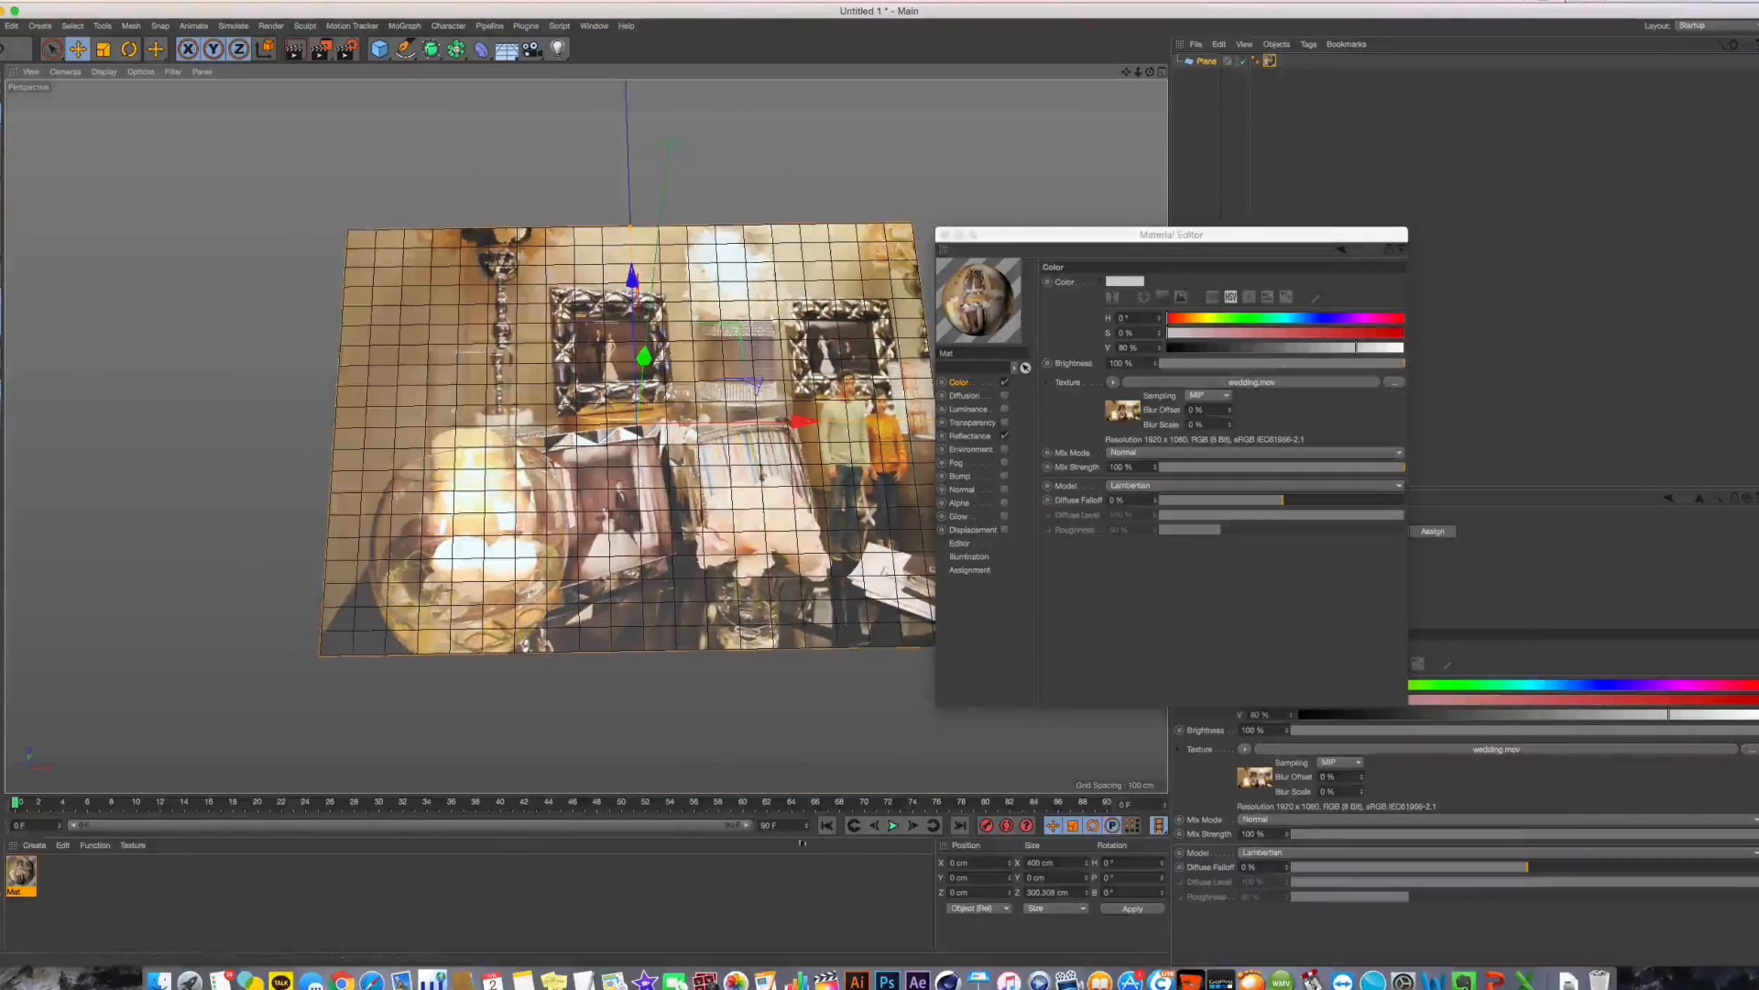
click(894, 825)
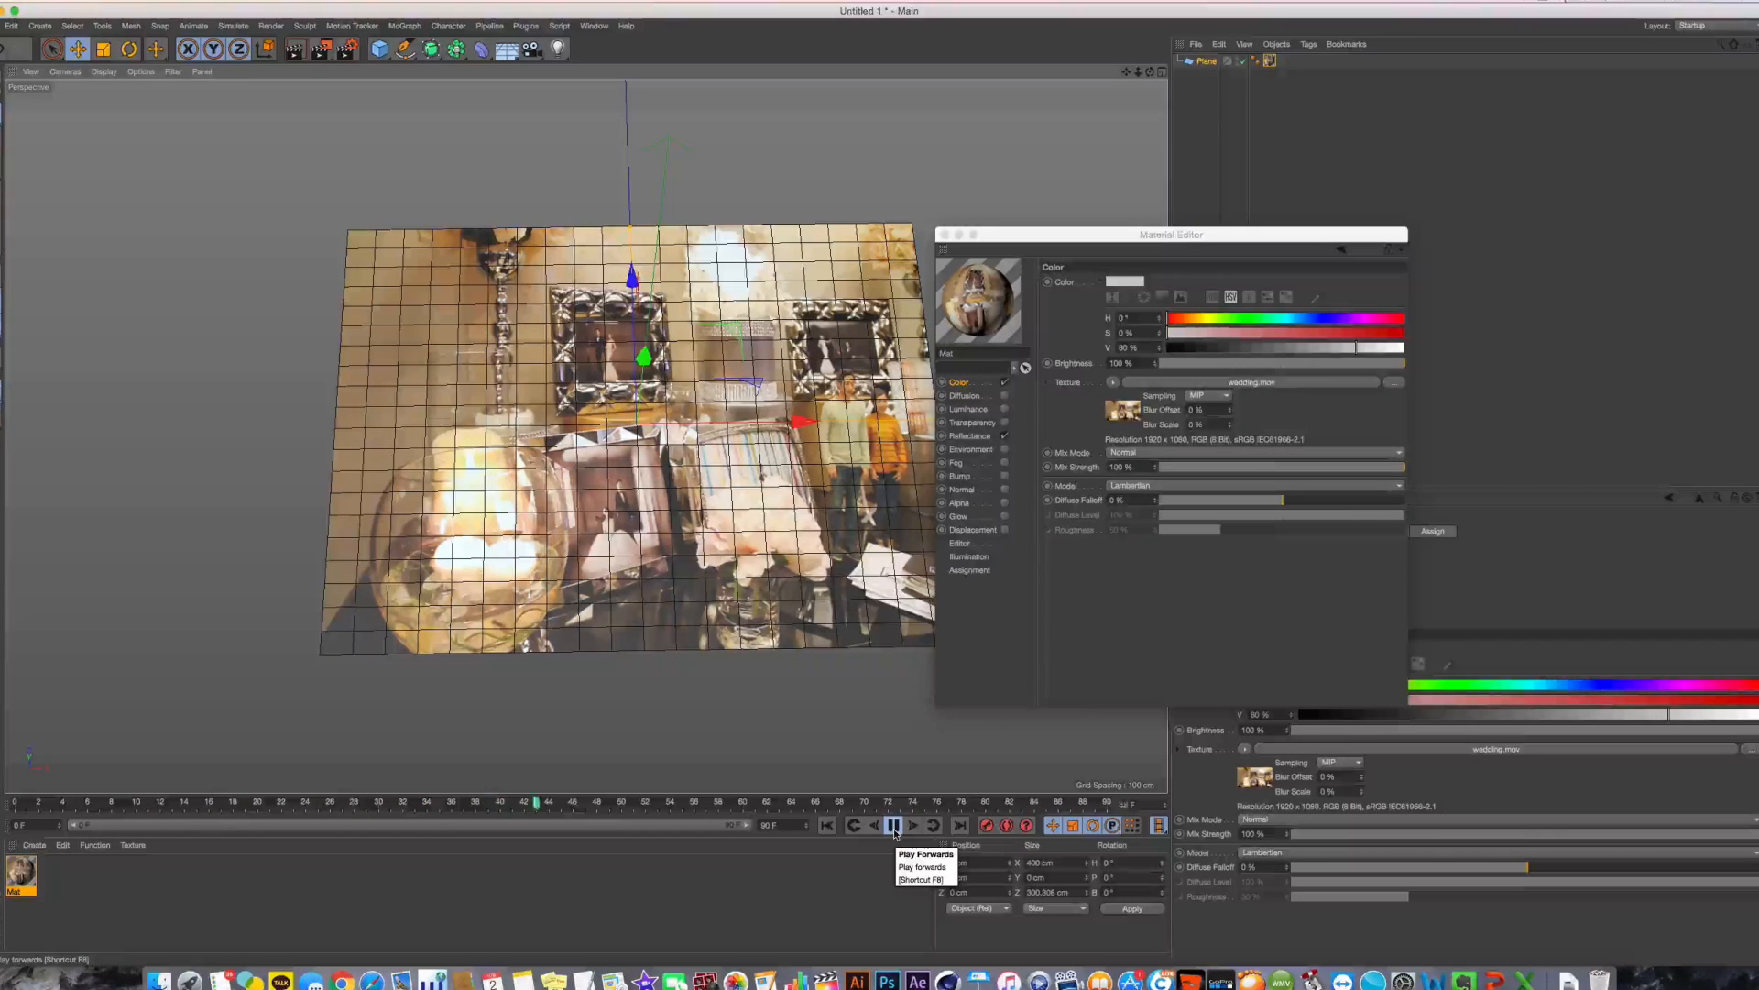
click(893, 826)
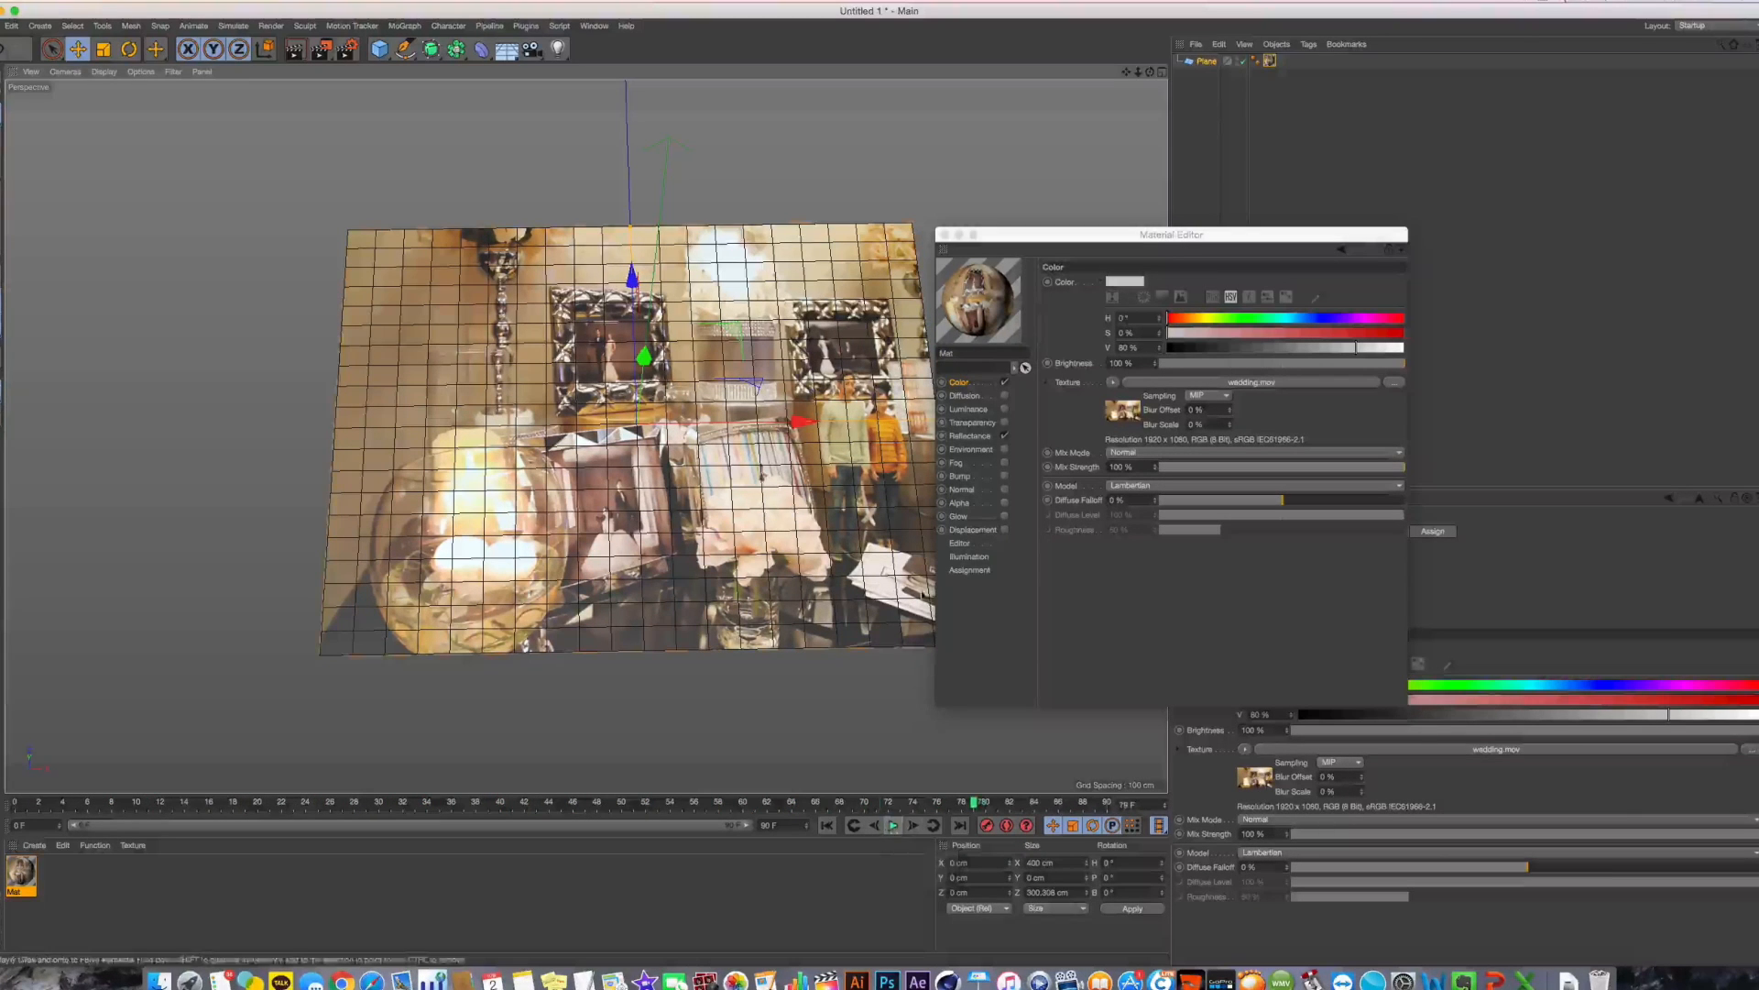
Enable Animate Preview in the material's Editor settings, then play and scrub the timeline to check the video texture's motion
click(971, 543)
click(1135, 281)
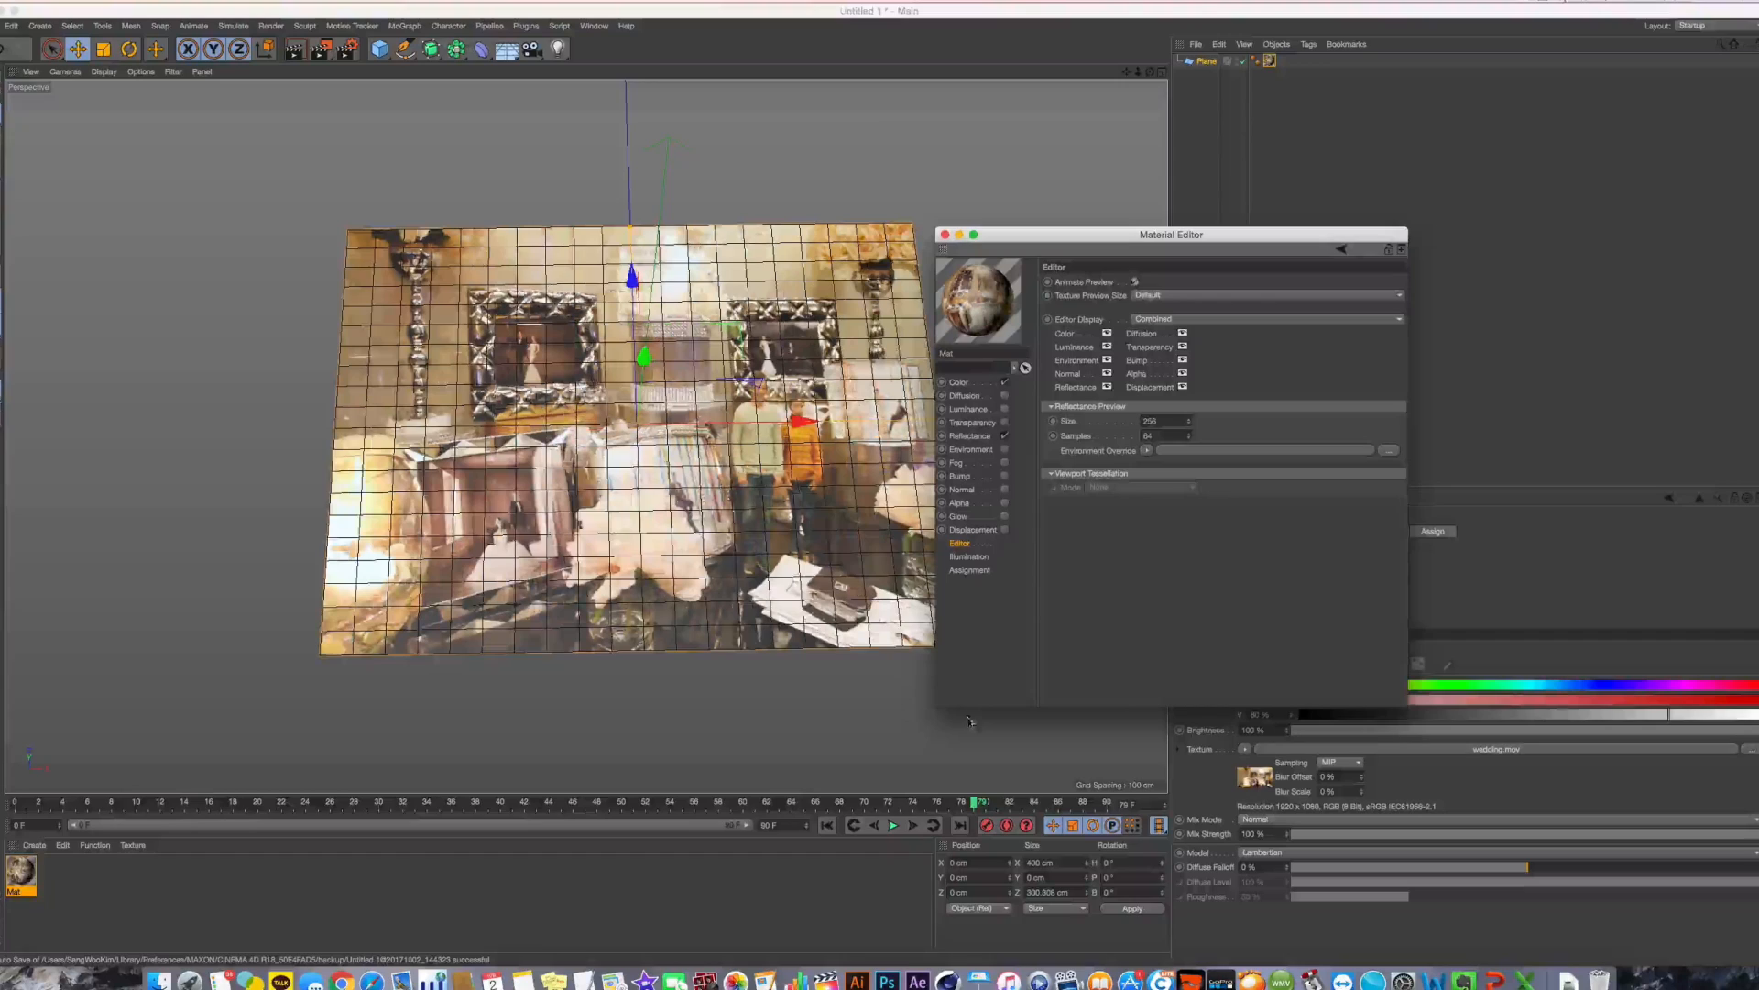
click(892, 825)
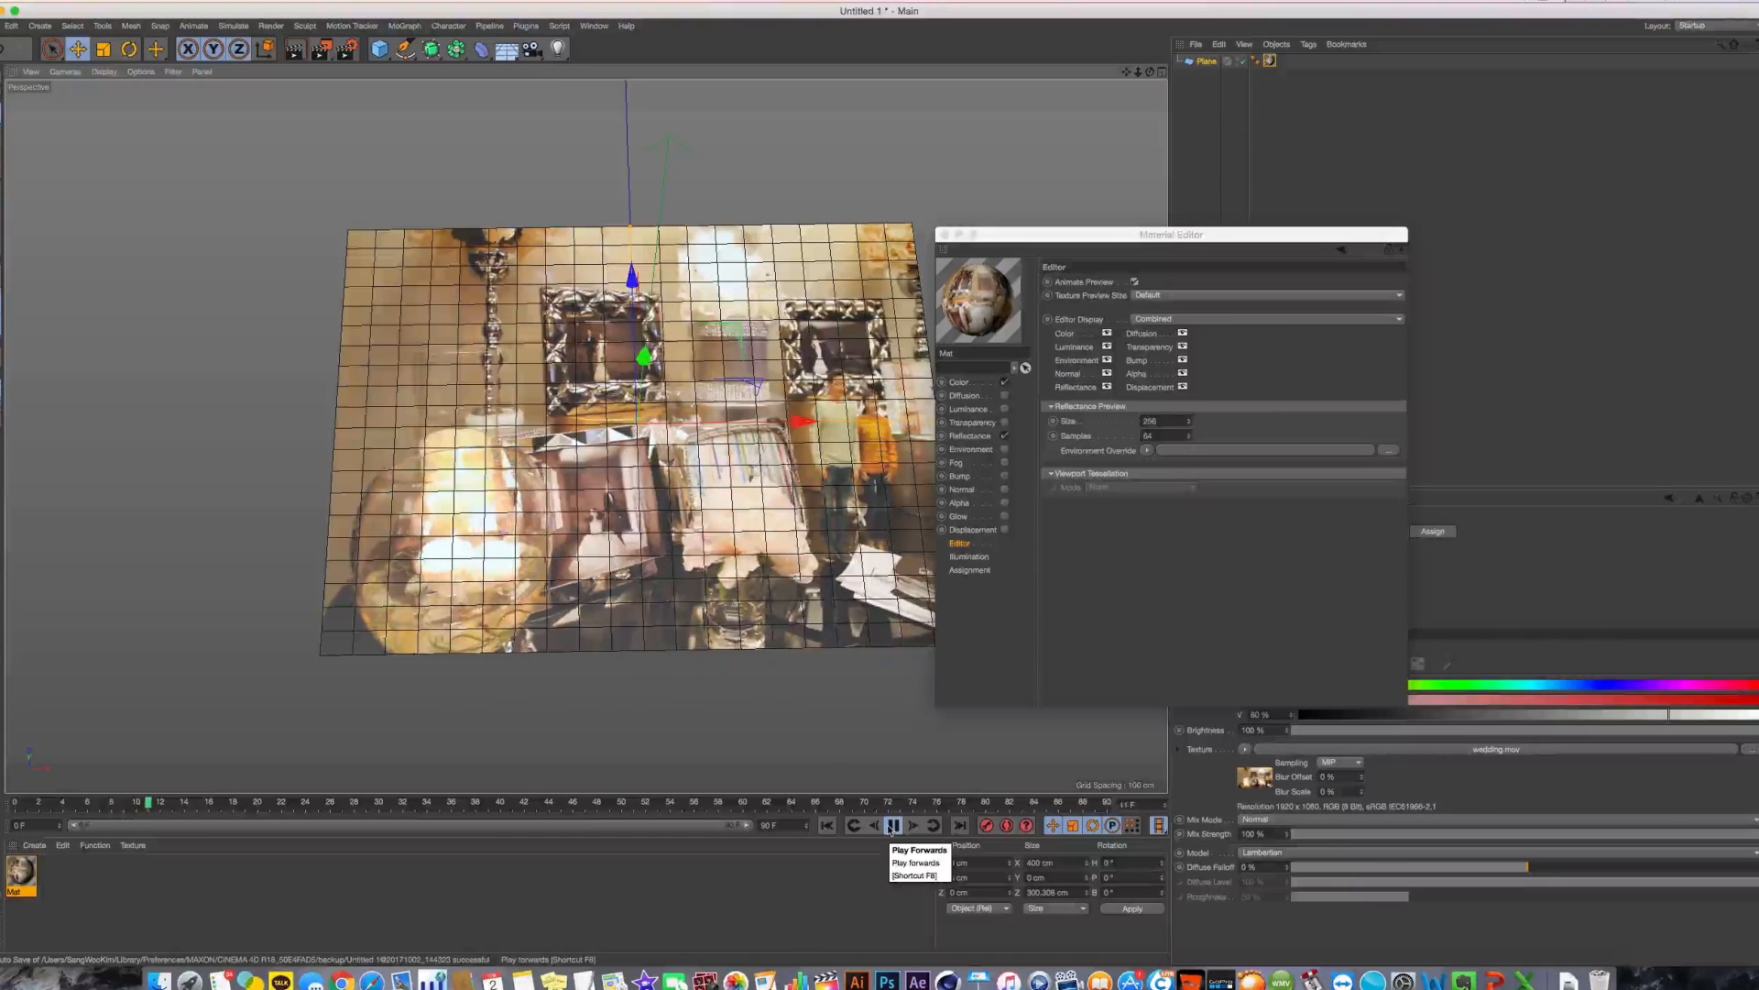
click(893, 826)
drag(501, 804, 963, 799)
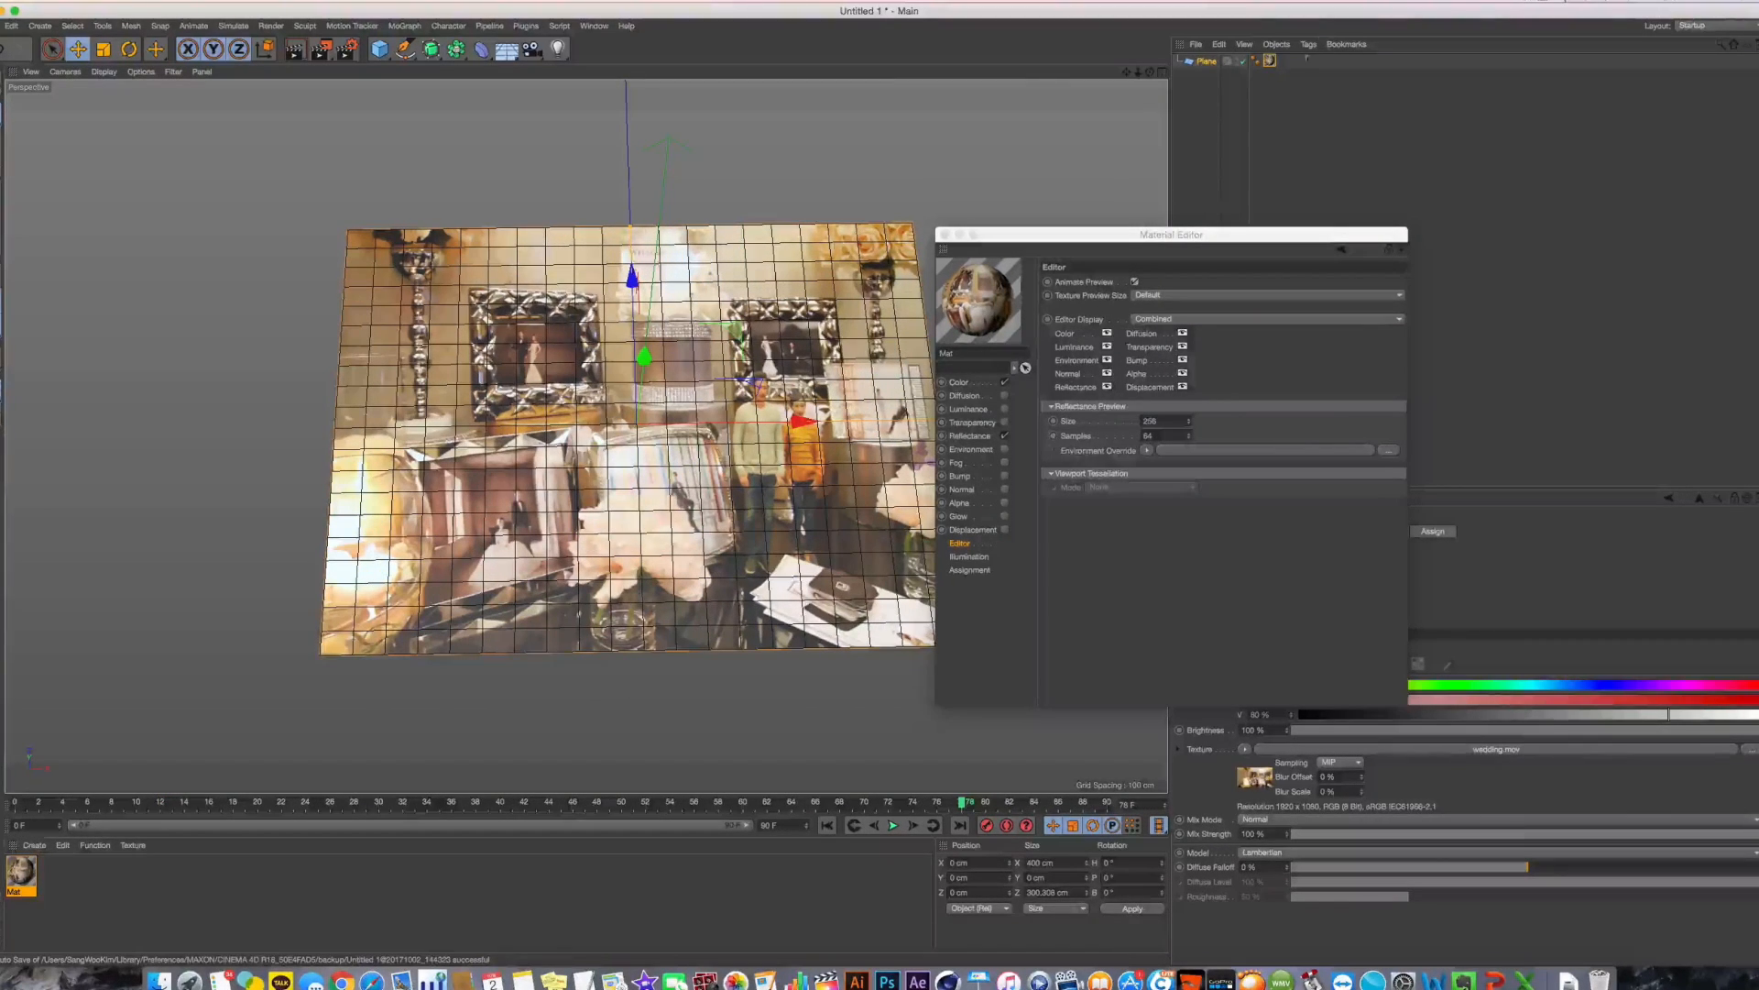
Remove the texture tag from the plane and view the Illumination and Assignment pages in the Material Editor
click(1271, 61)
key(Delete)
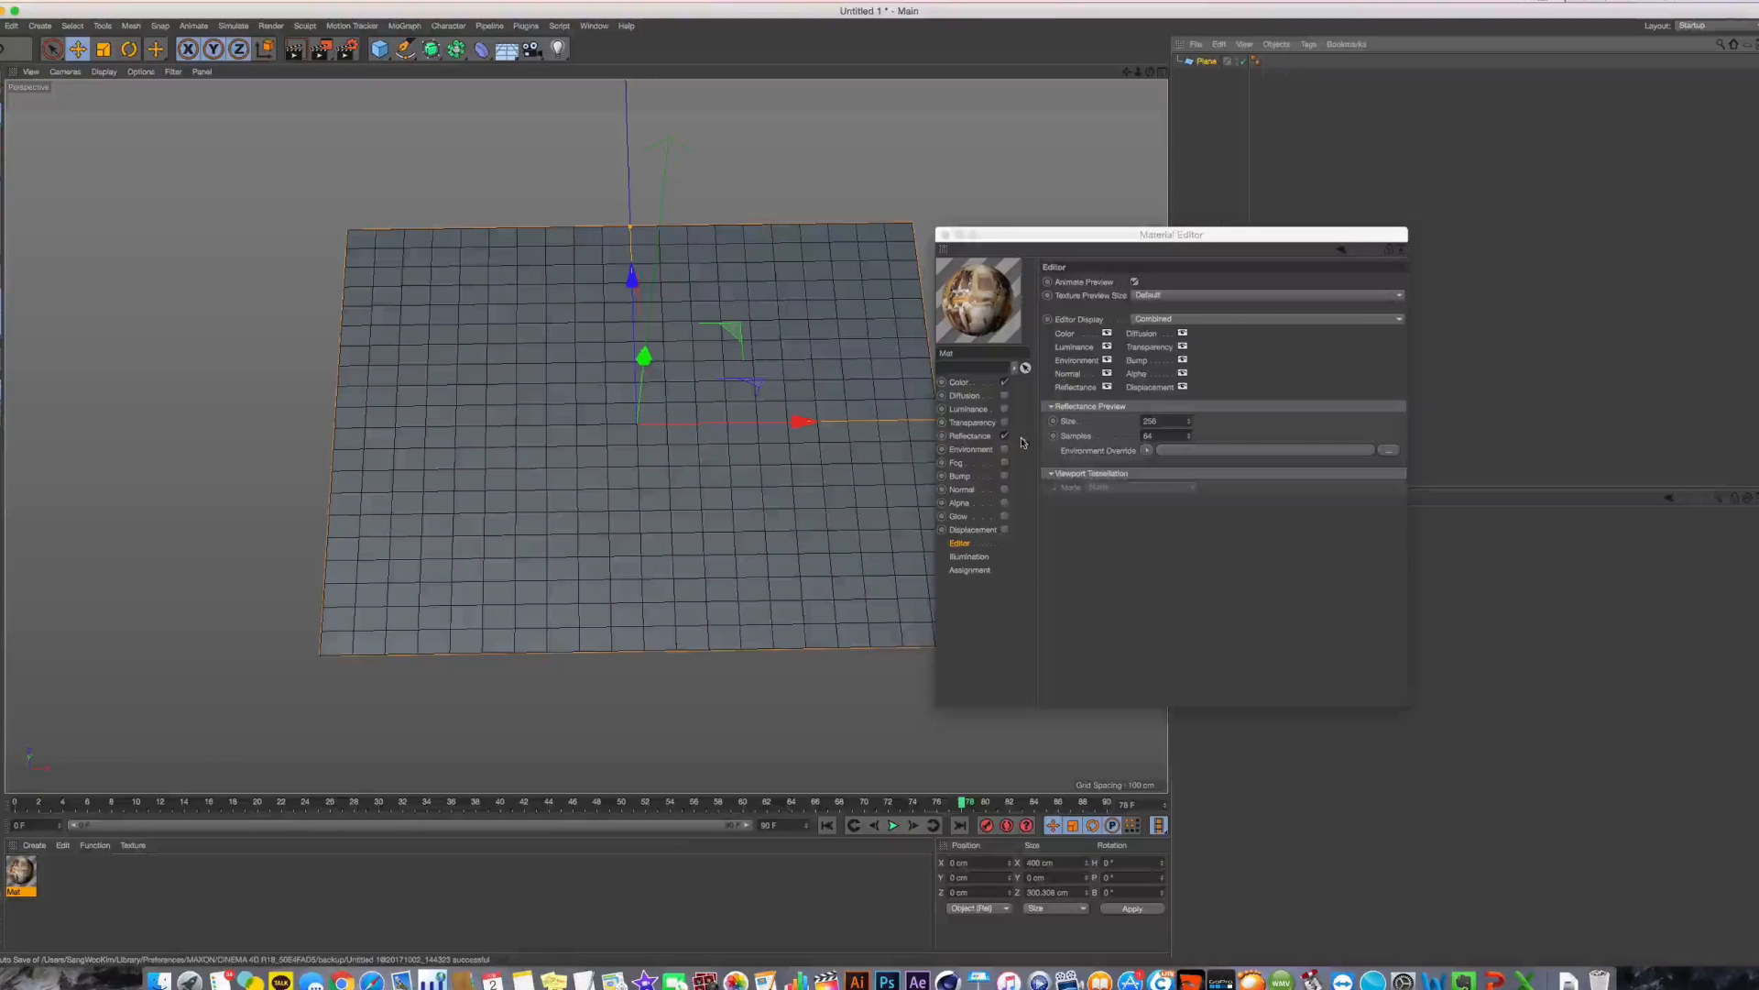
click(992, 571)
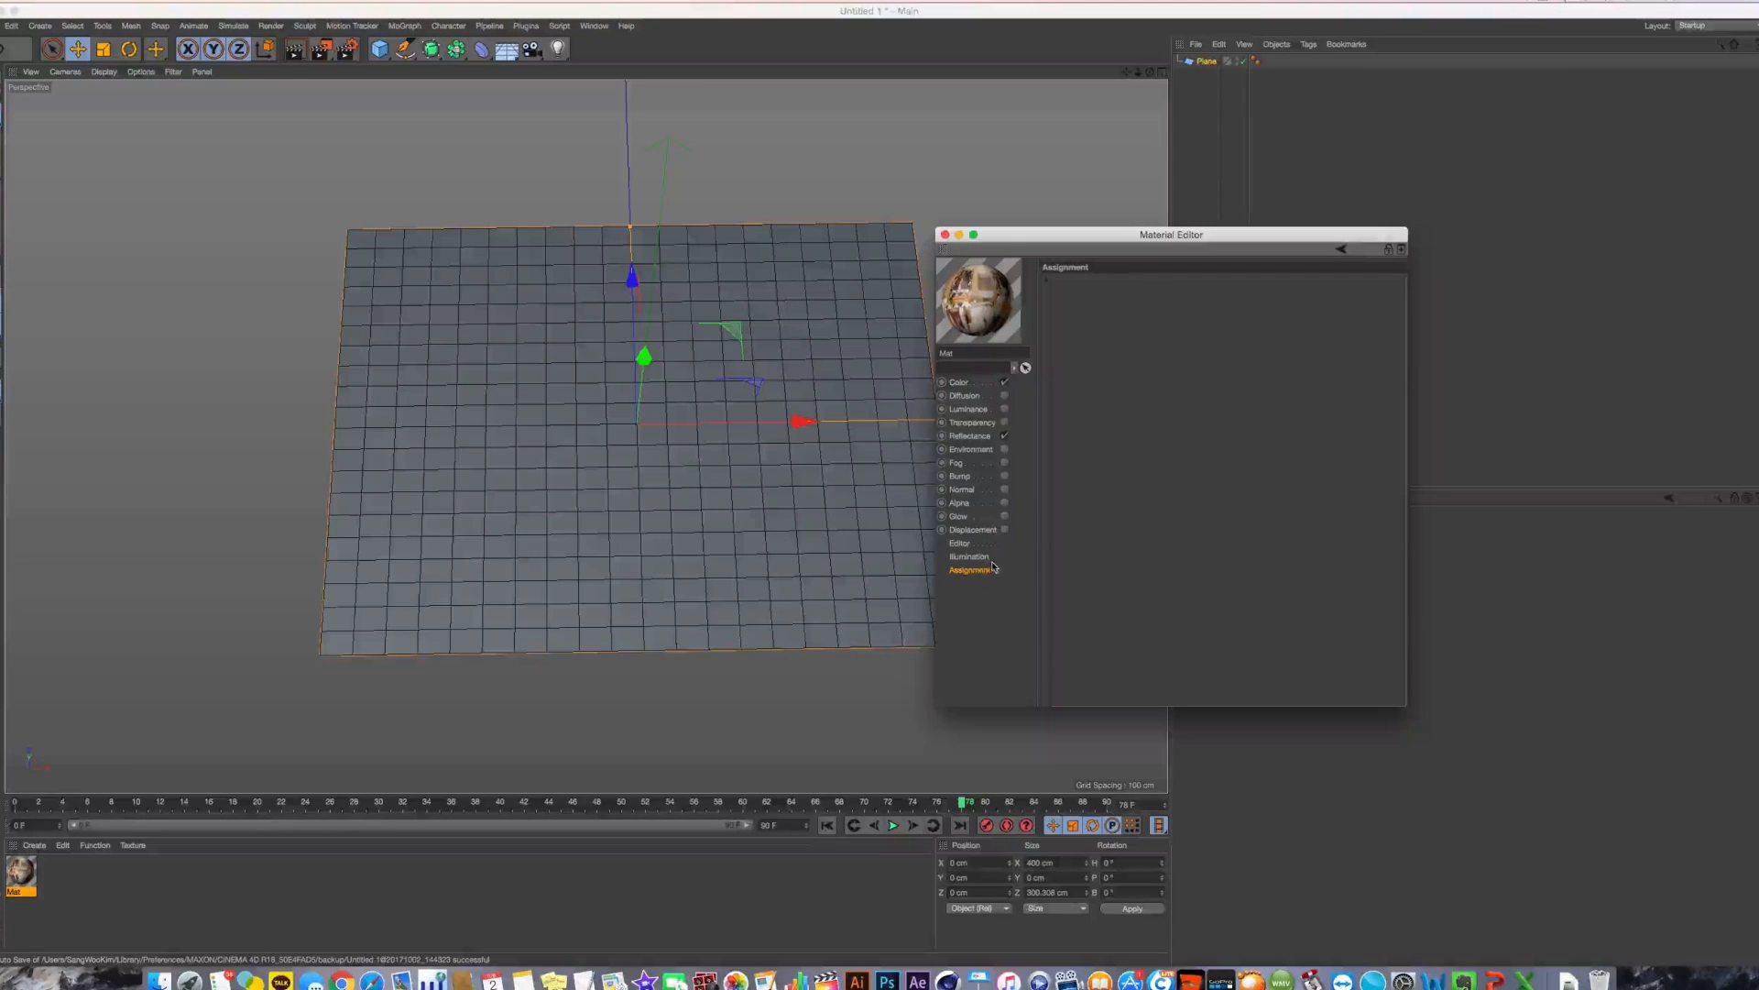
click(988, 558)
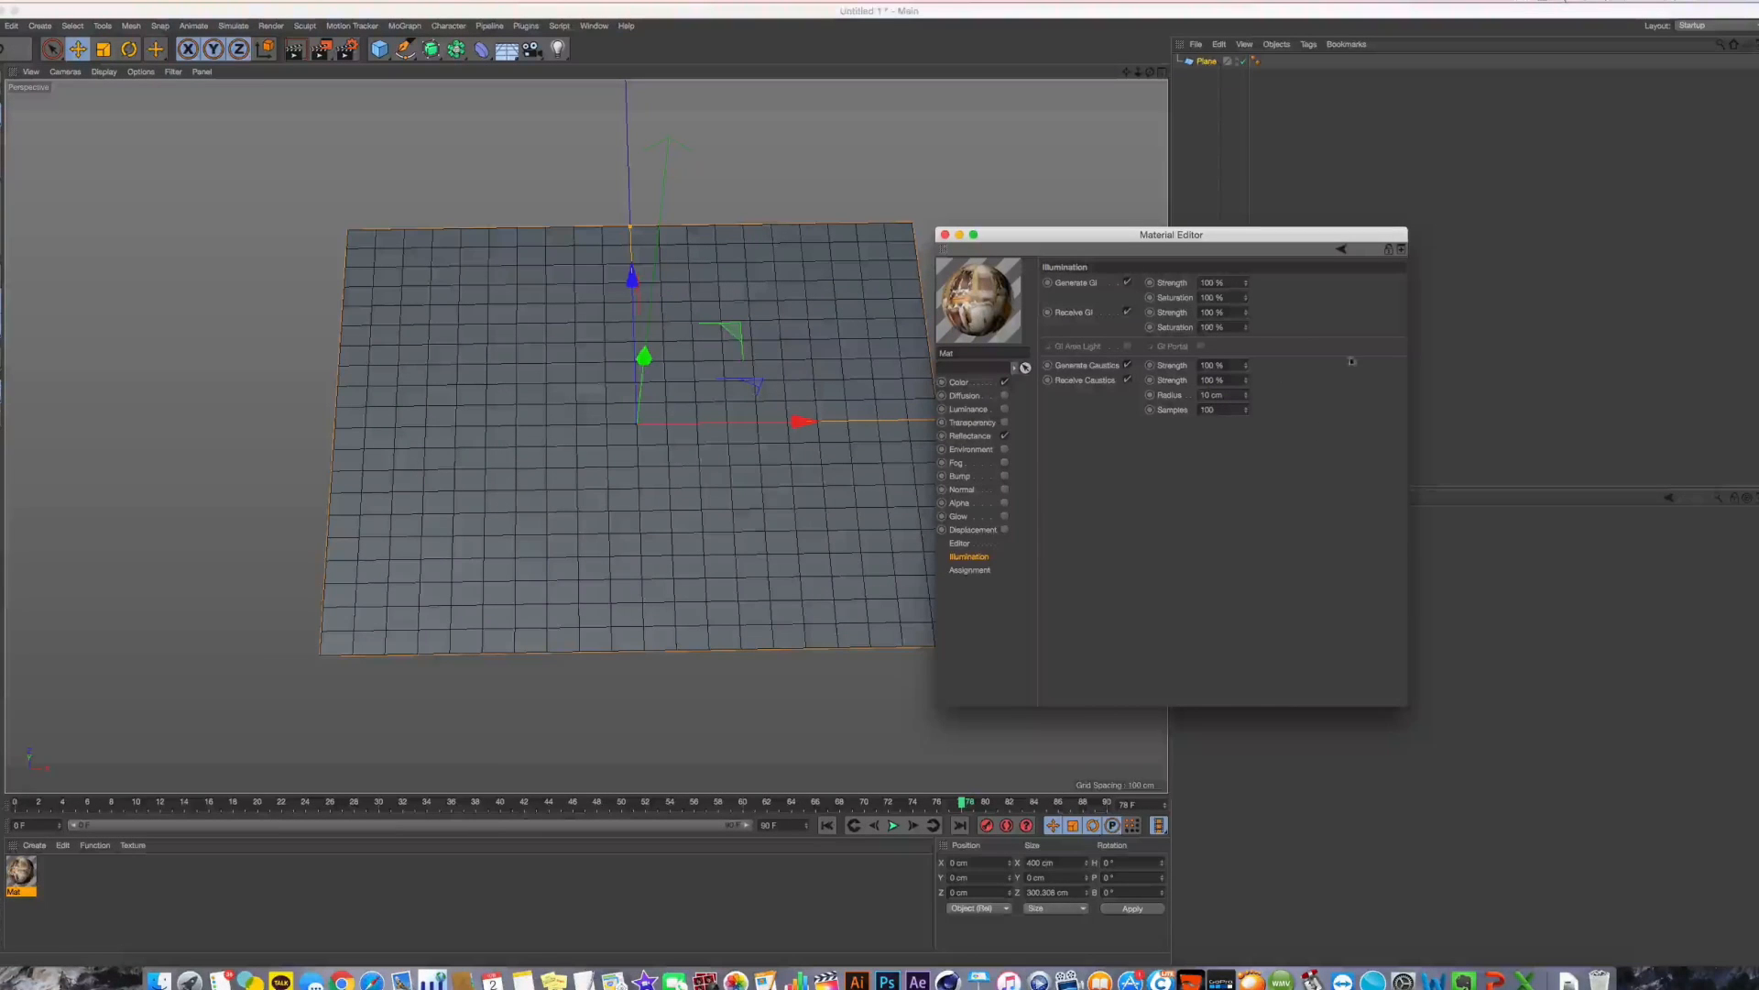
click(978, 572)
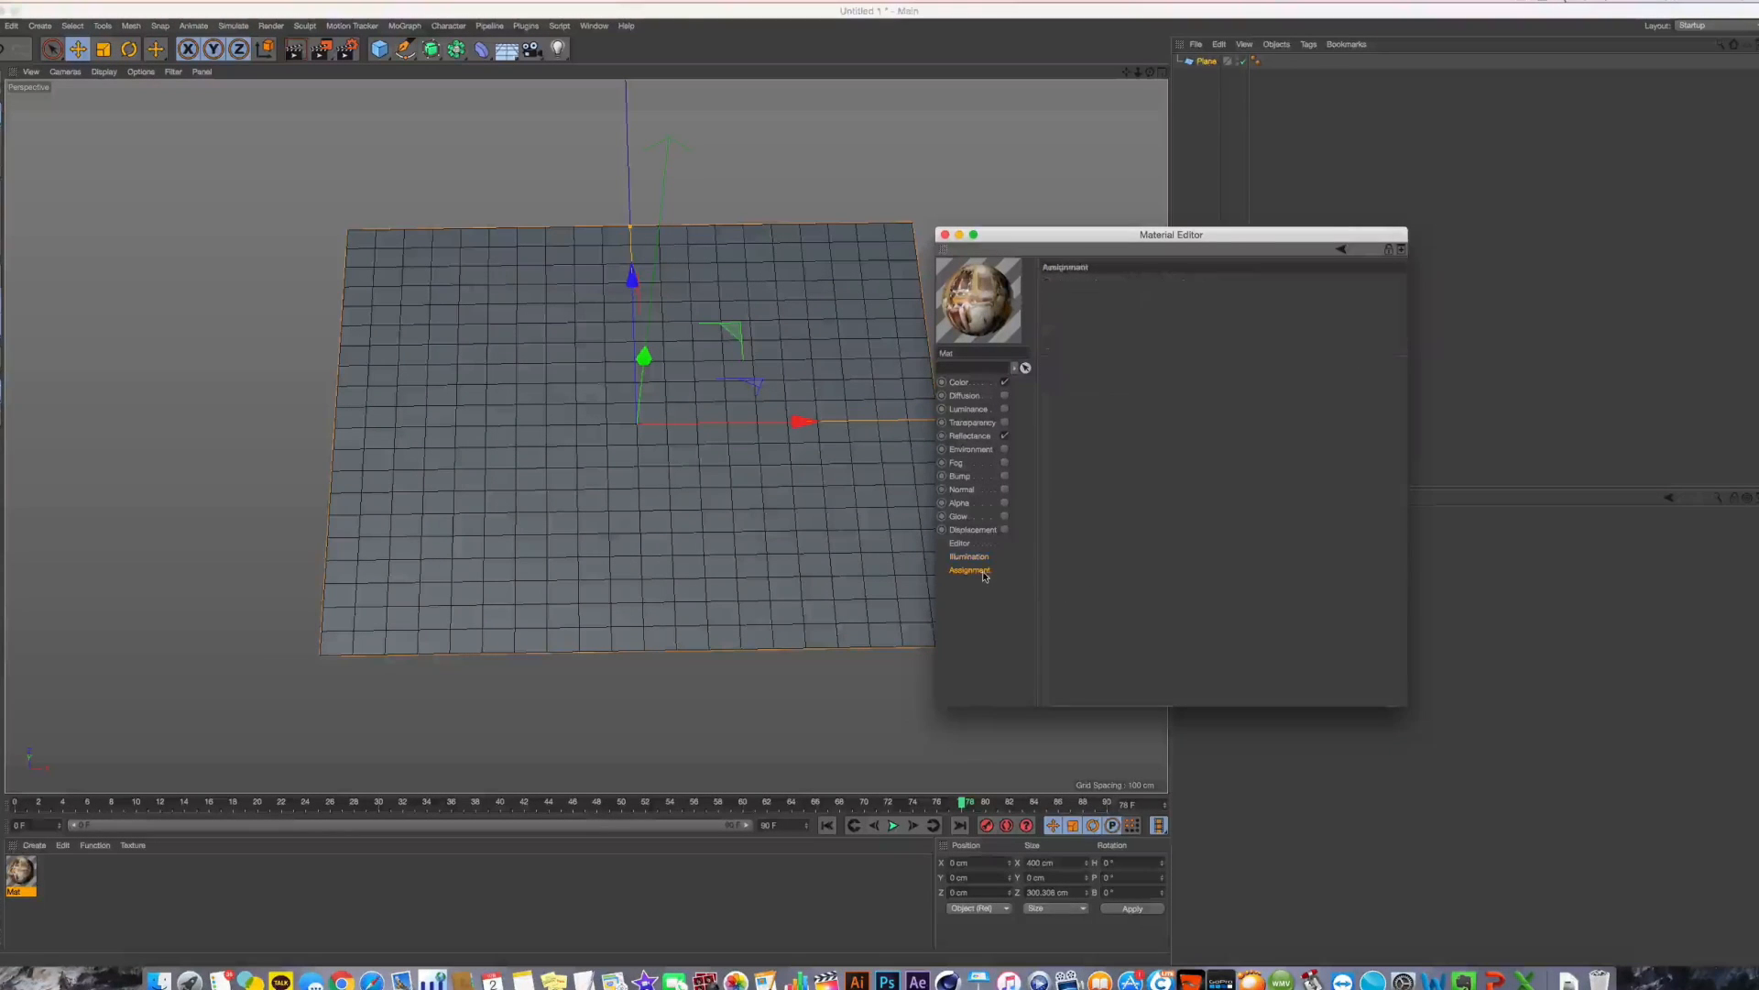
Assign Mat to the plane, select the plane's entry in the material's Assignment list, and close the Material Editor
drag(22, 872, 1209, 63)
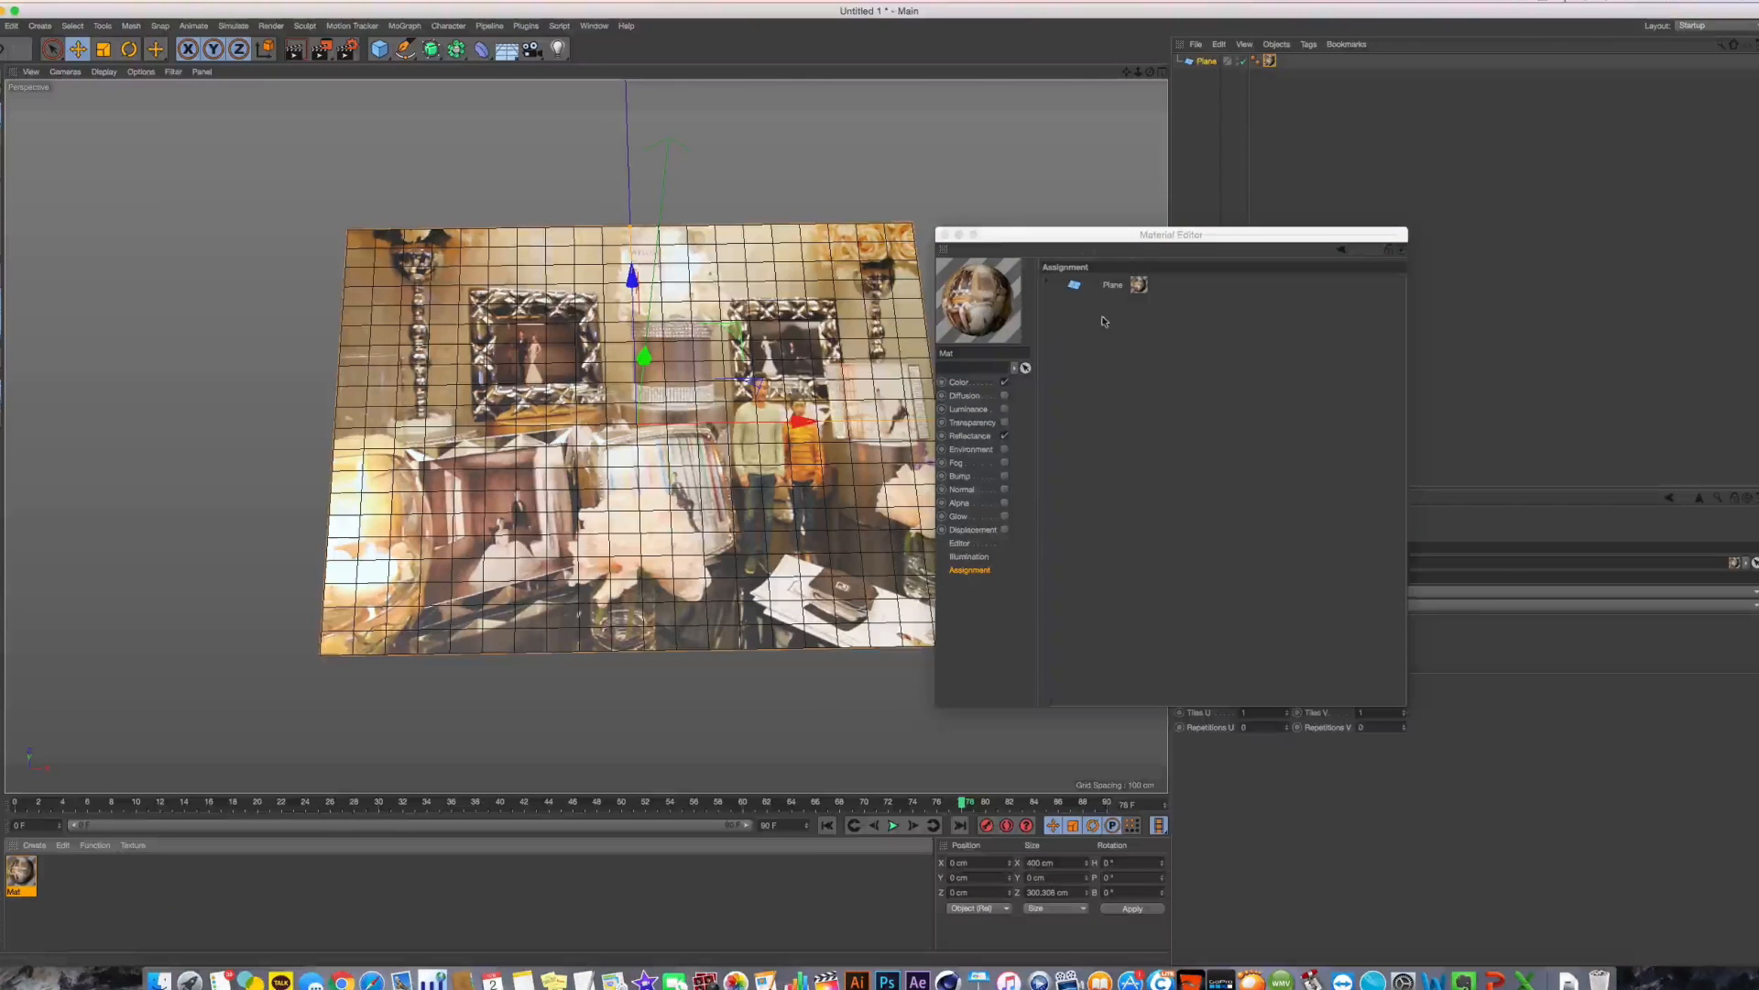
click(1087, 289)
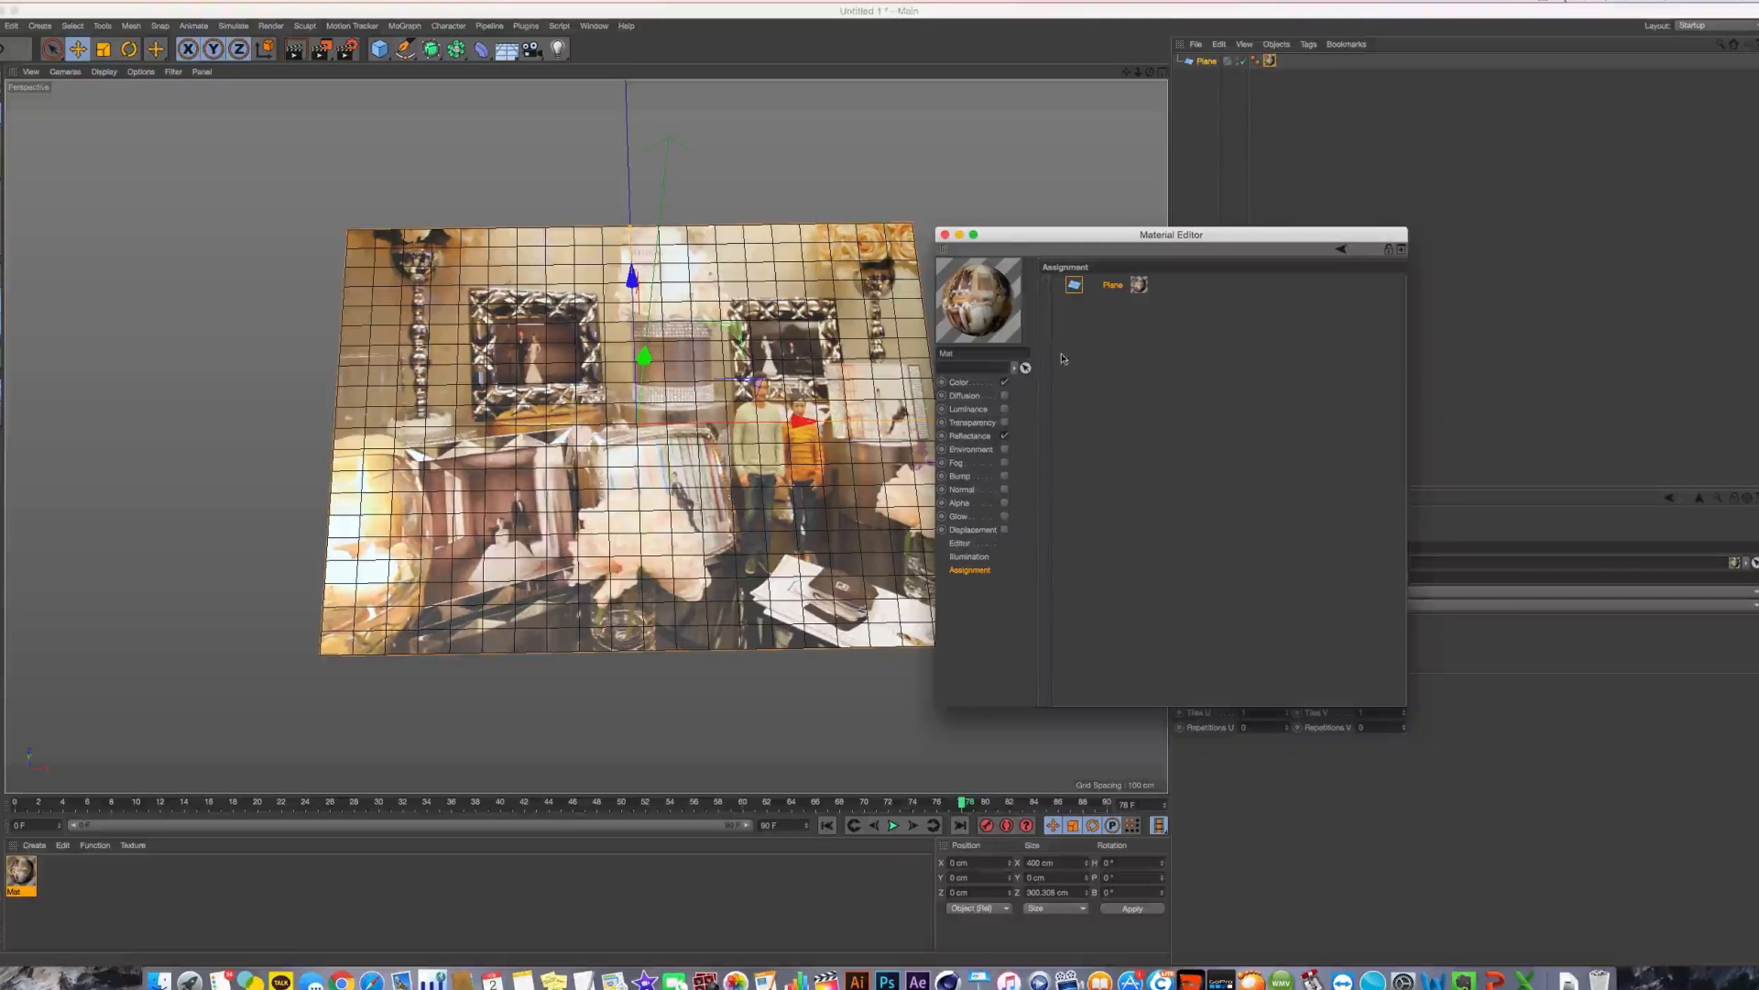
click(945, 234)
click(1292, 164)
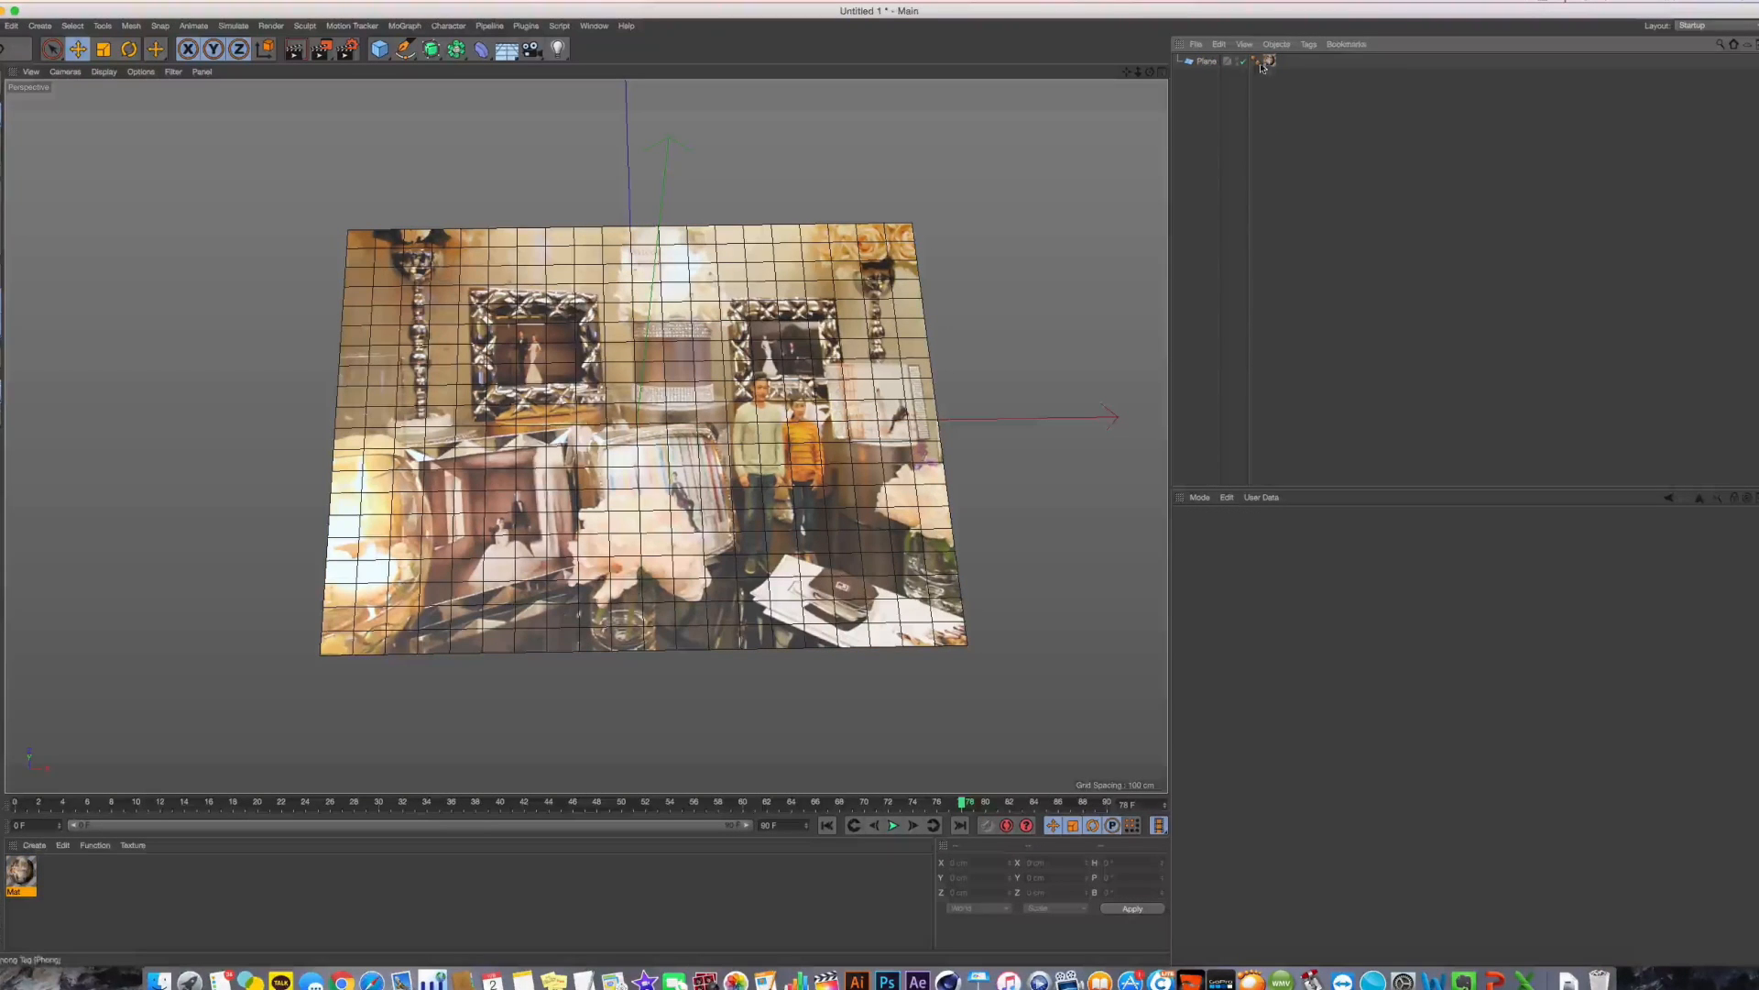
Open the plane's texture tag properties and look through the available Projection types
click(1269, 62)
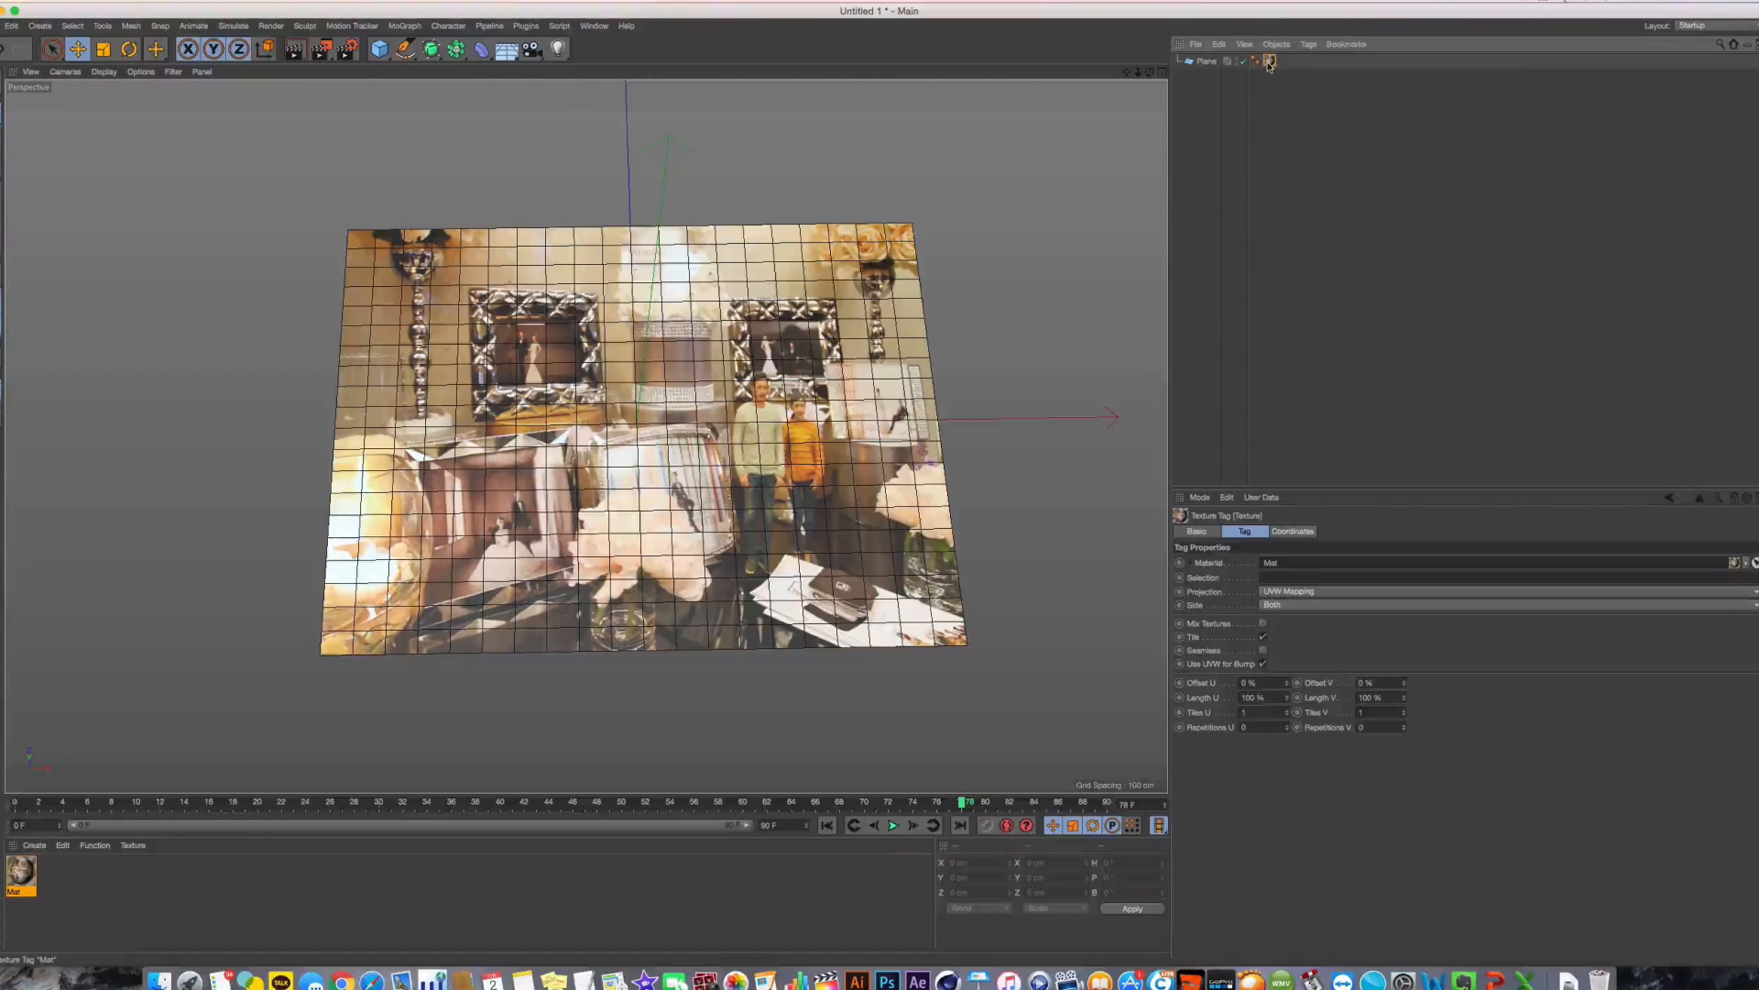
click(1287, 593)
click(1258, 649)
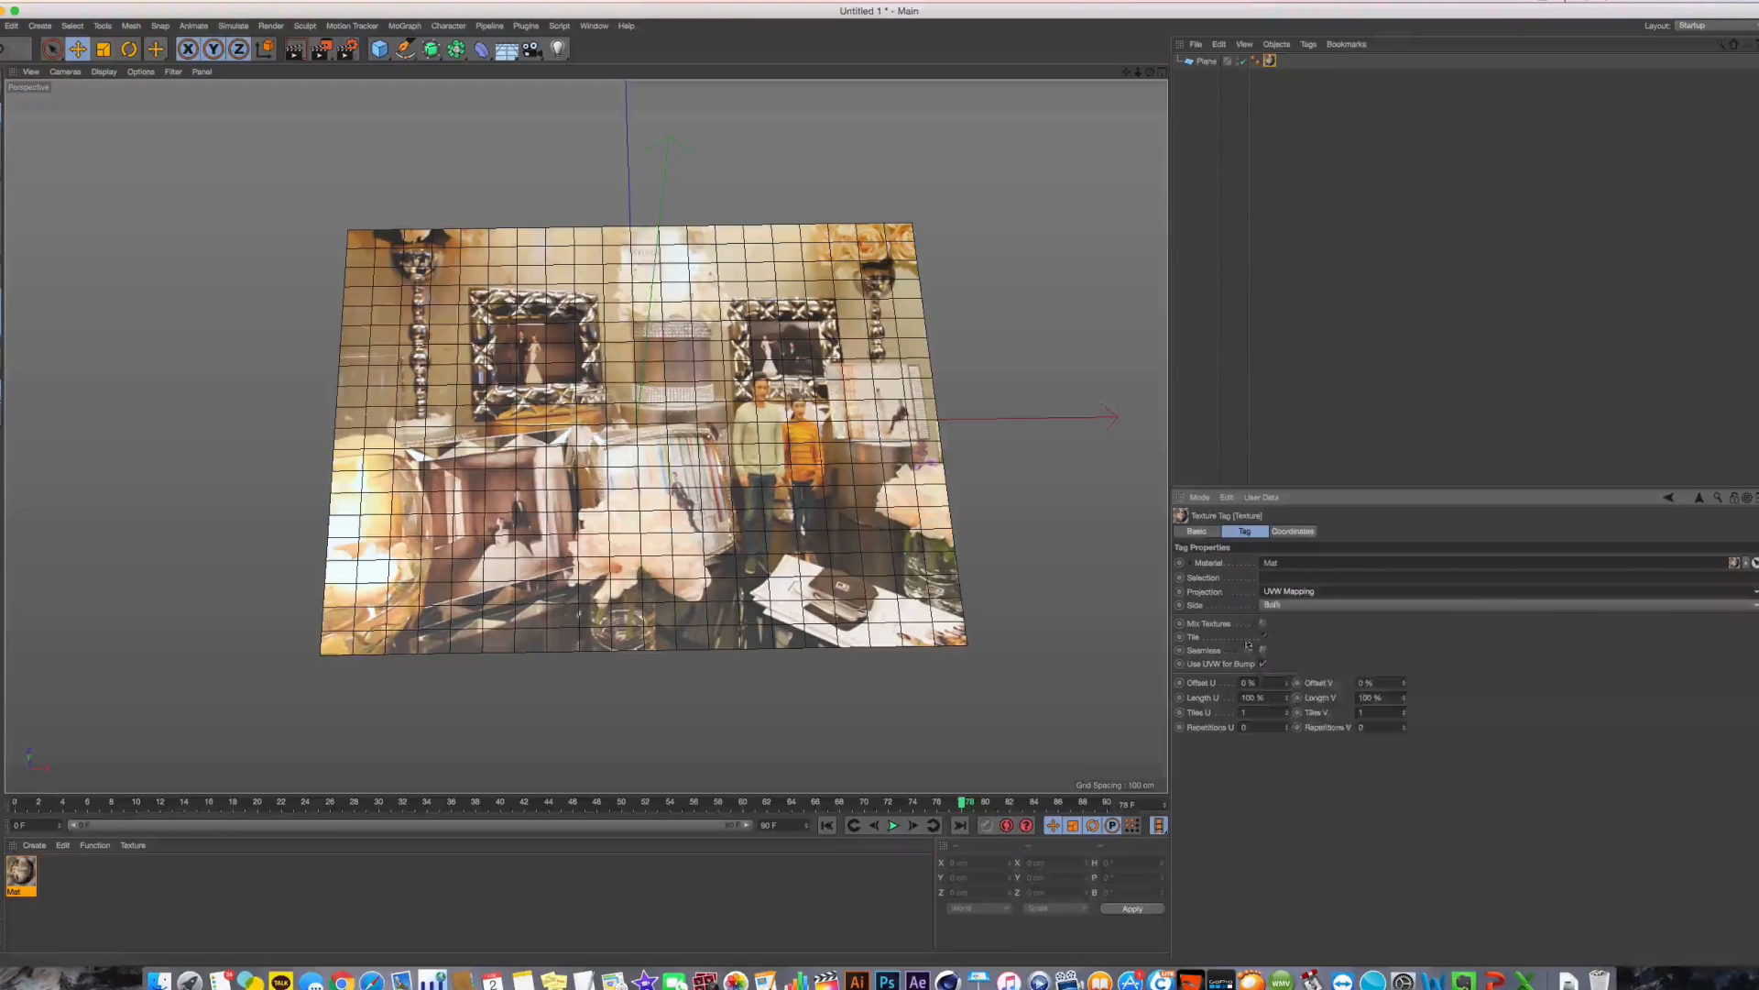
click(1288, 592)
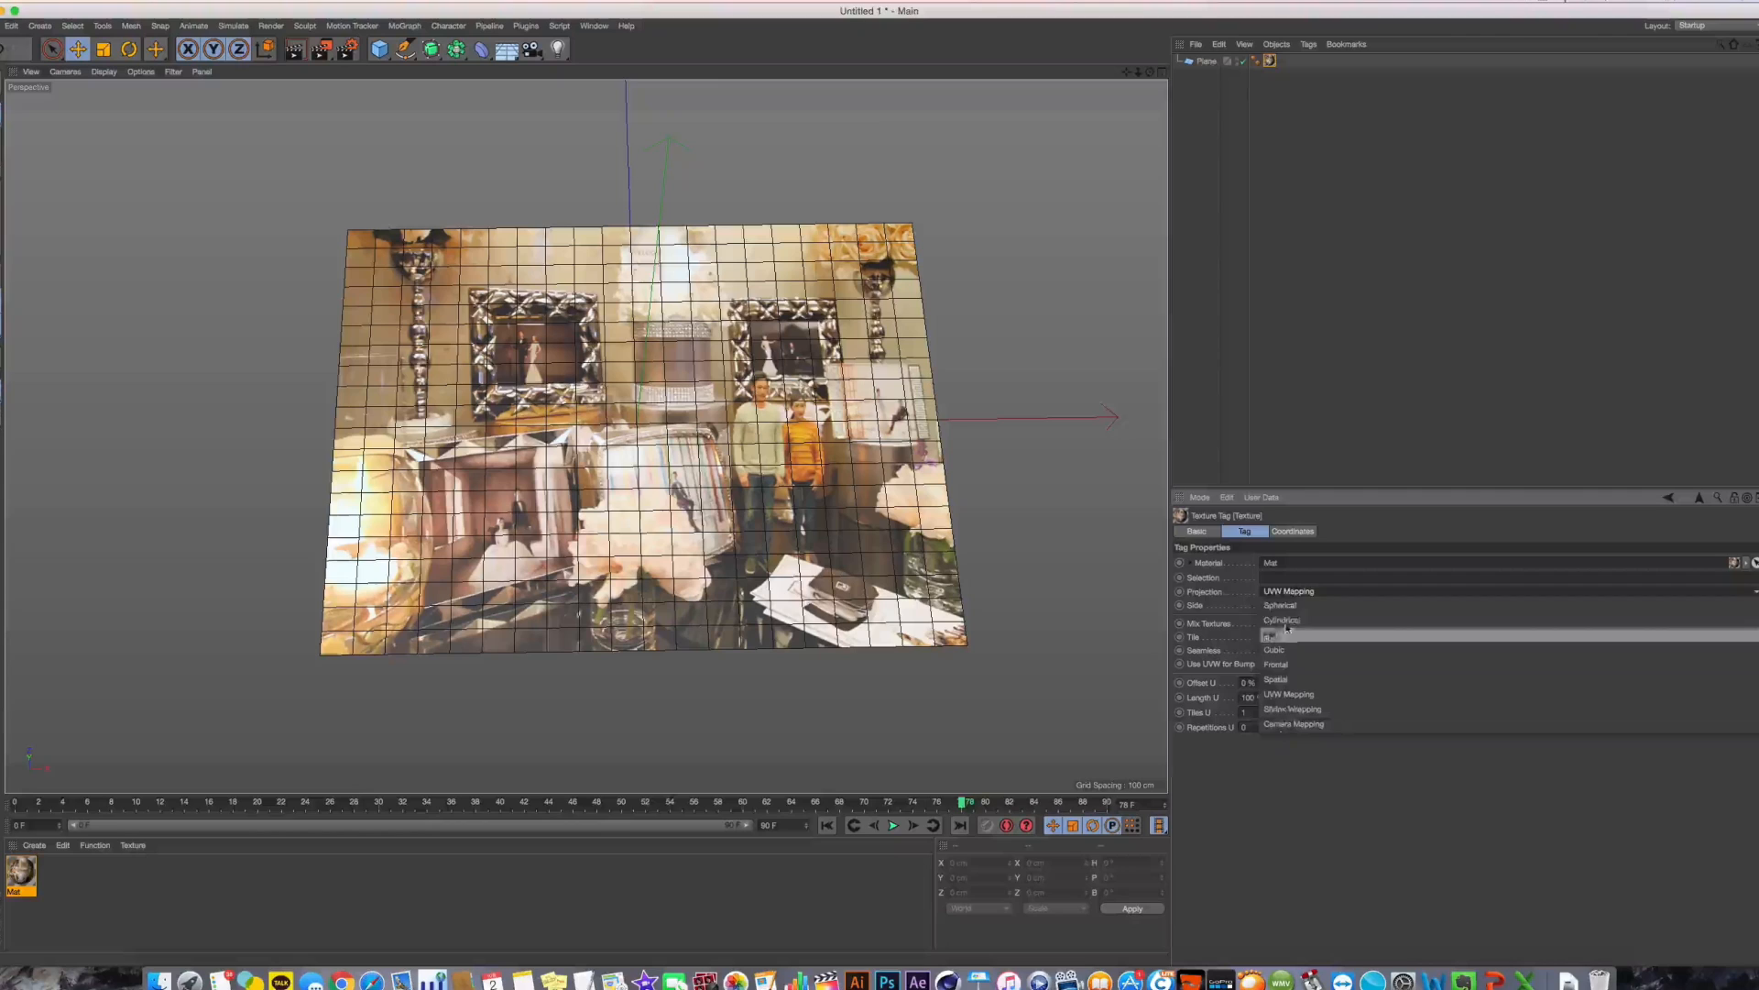
click(1229, 583)
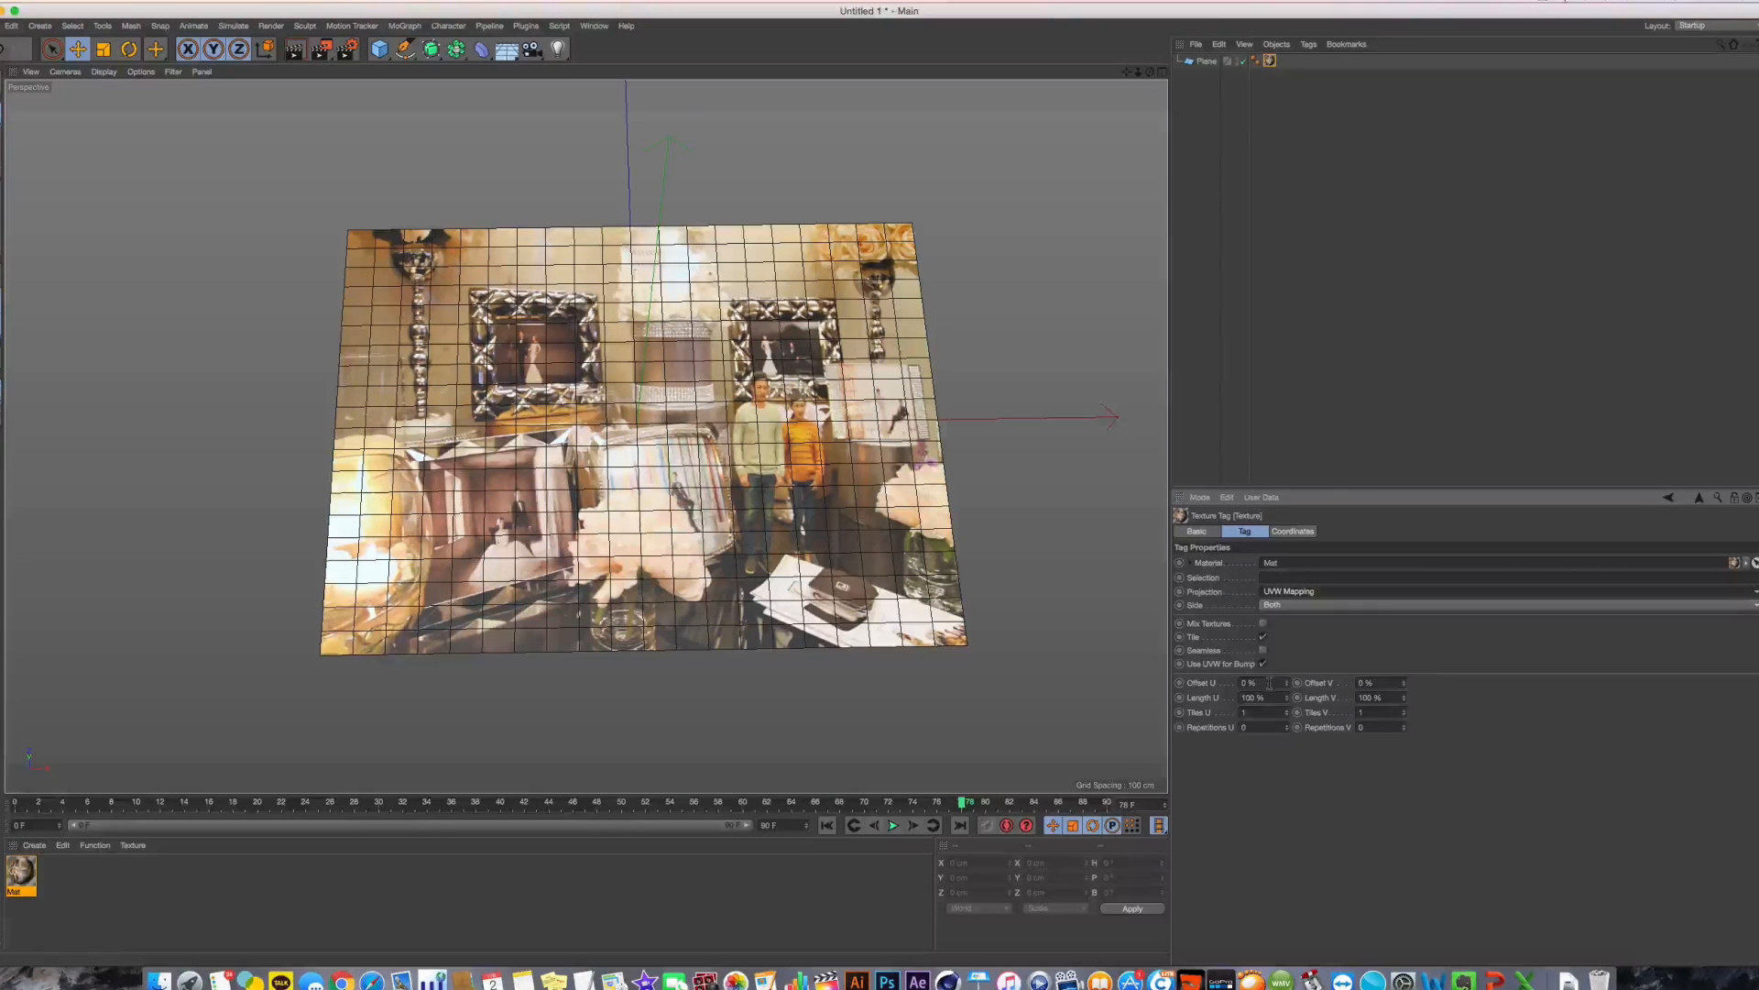
Set the texture tag's Offset U and Offset V to 50 %
drag(1270, 683, 1041, 683)
text(50)
key(Tab)
text(50)
key(Return)
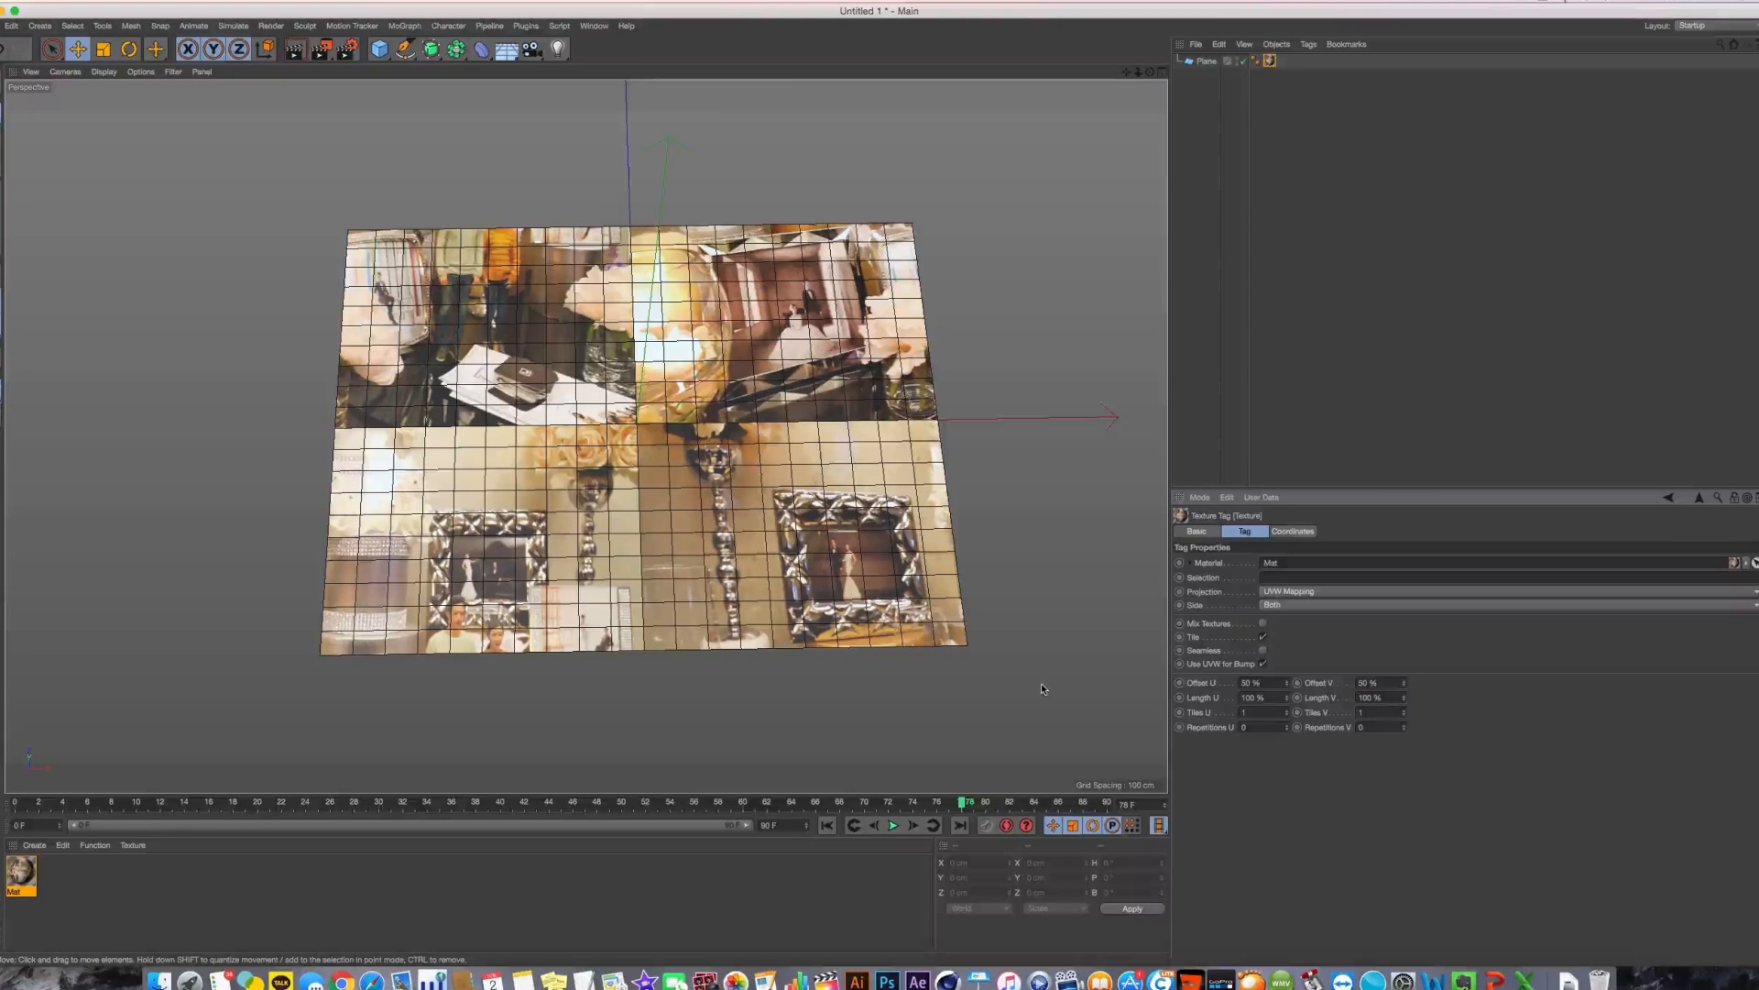
Set the texture tag's Tiles U and Tiles V to 2
double_click(1261, 712)
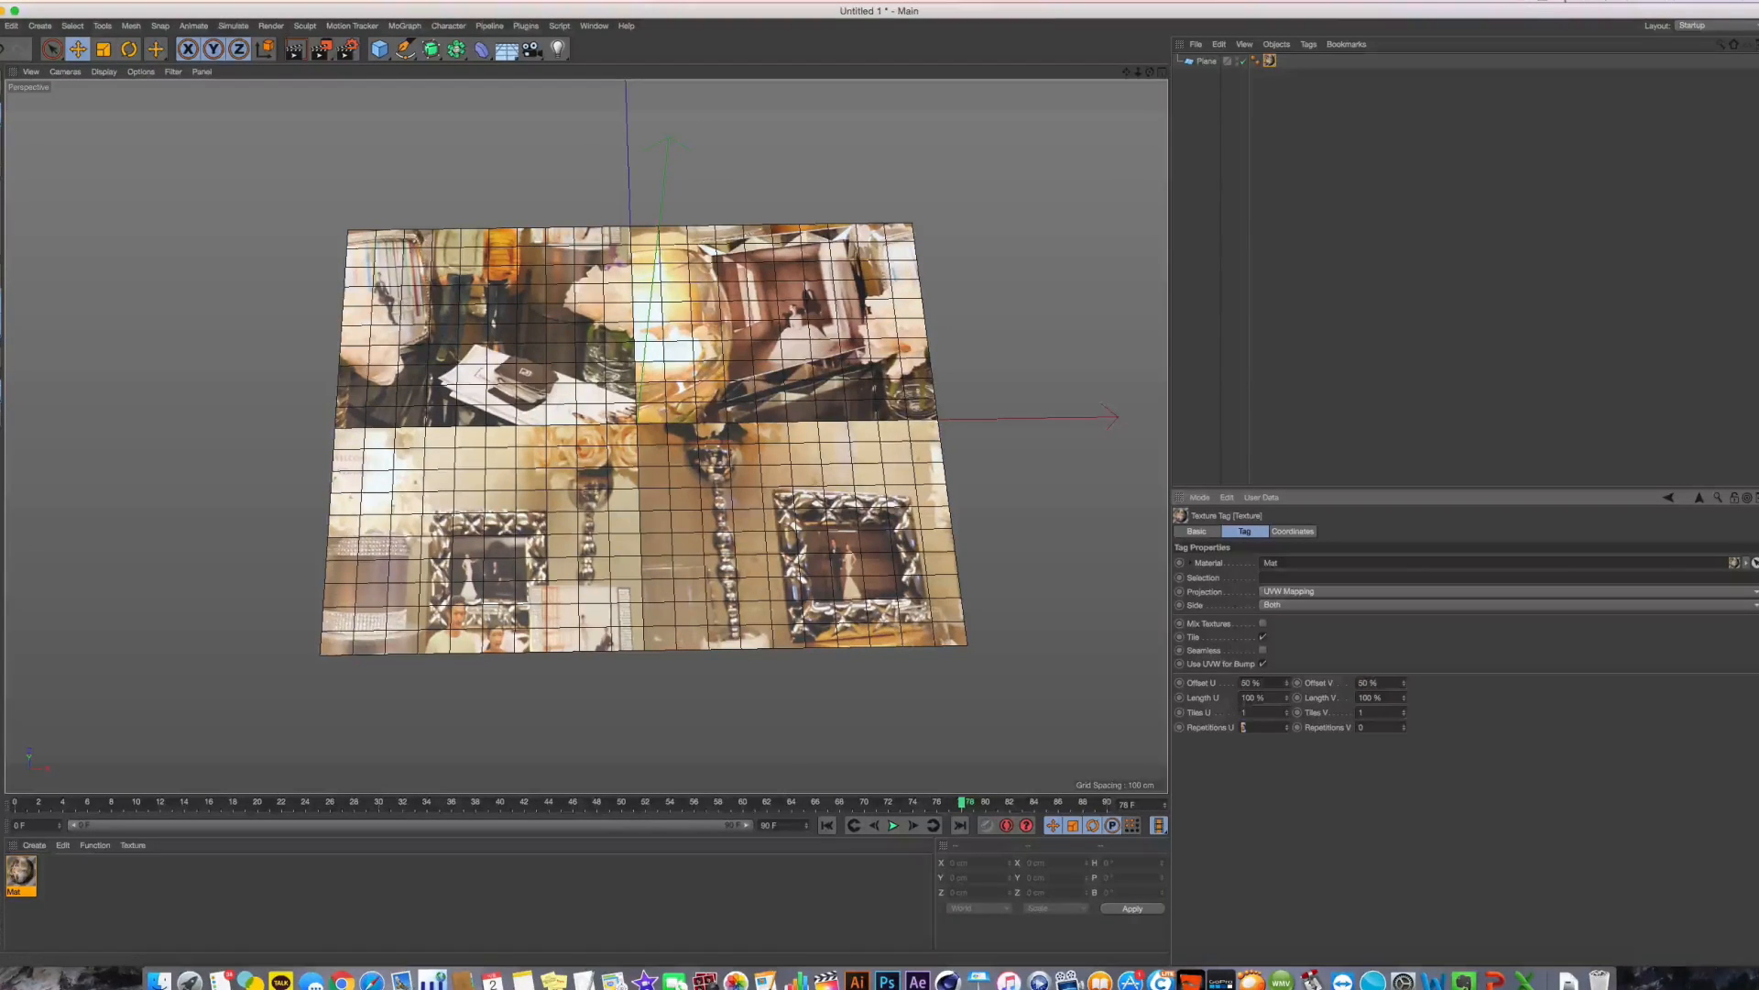
text(2)
key(Tab)
text(2)
key(Return)
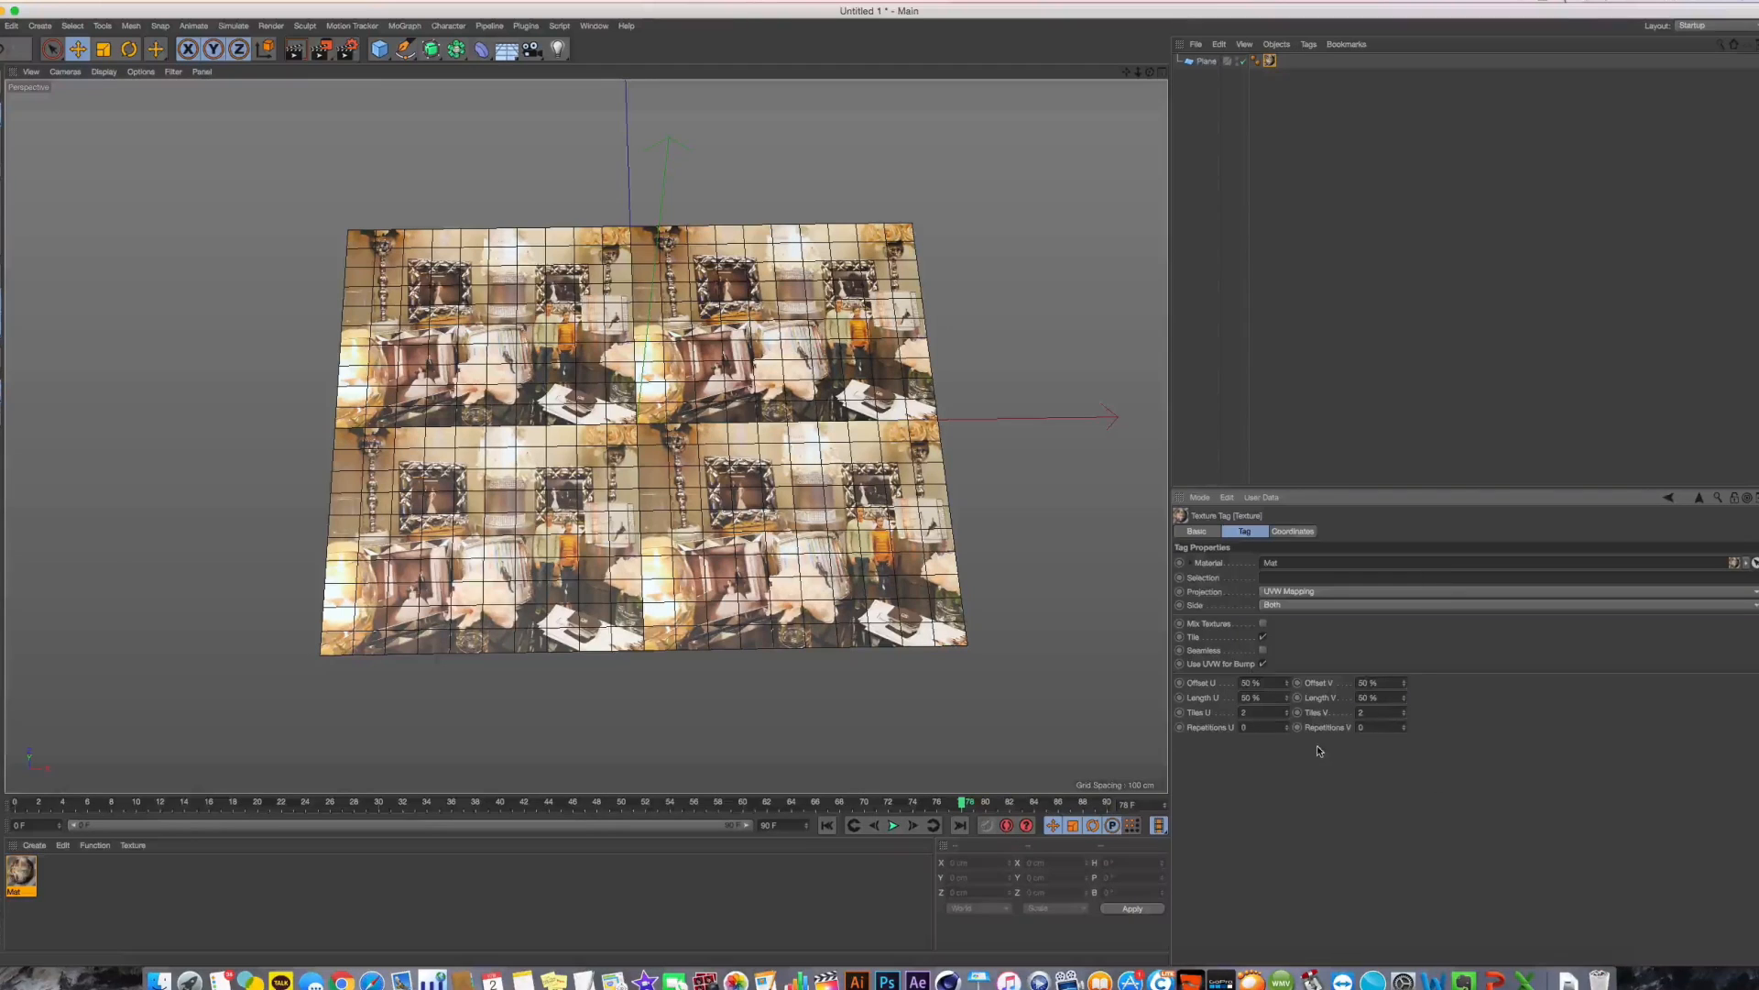
Switch Tile off and on again, and try the Seamless option on the plane's texture tag
click(1263, 637)
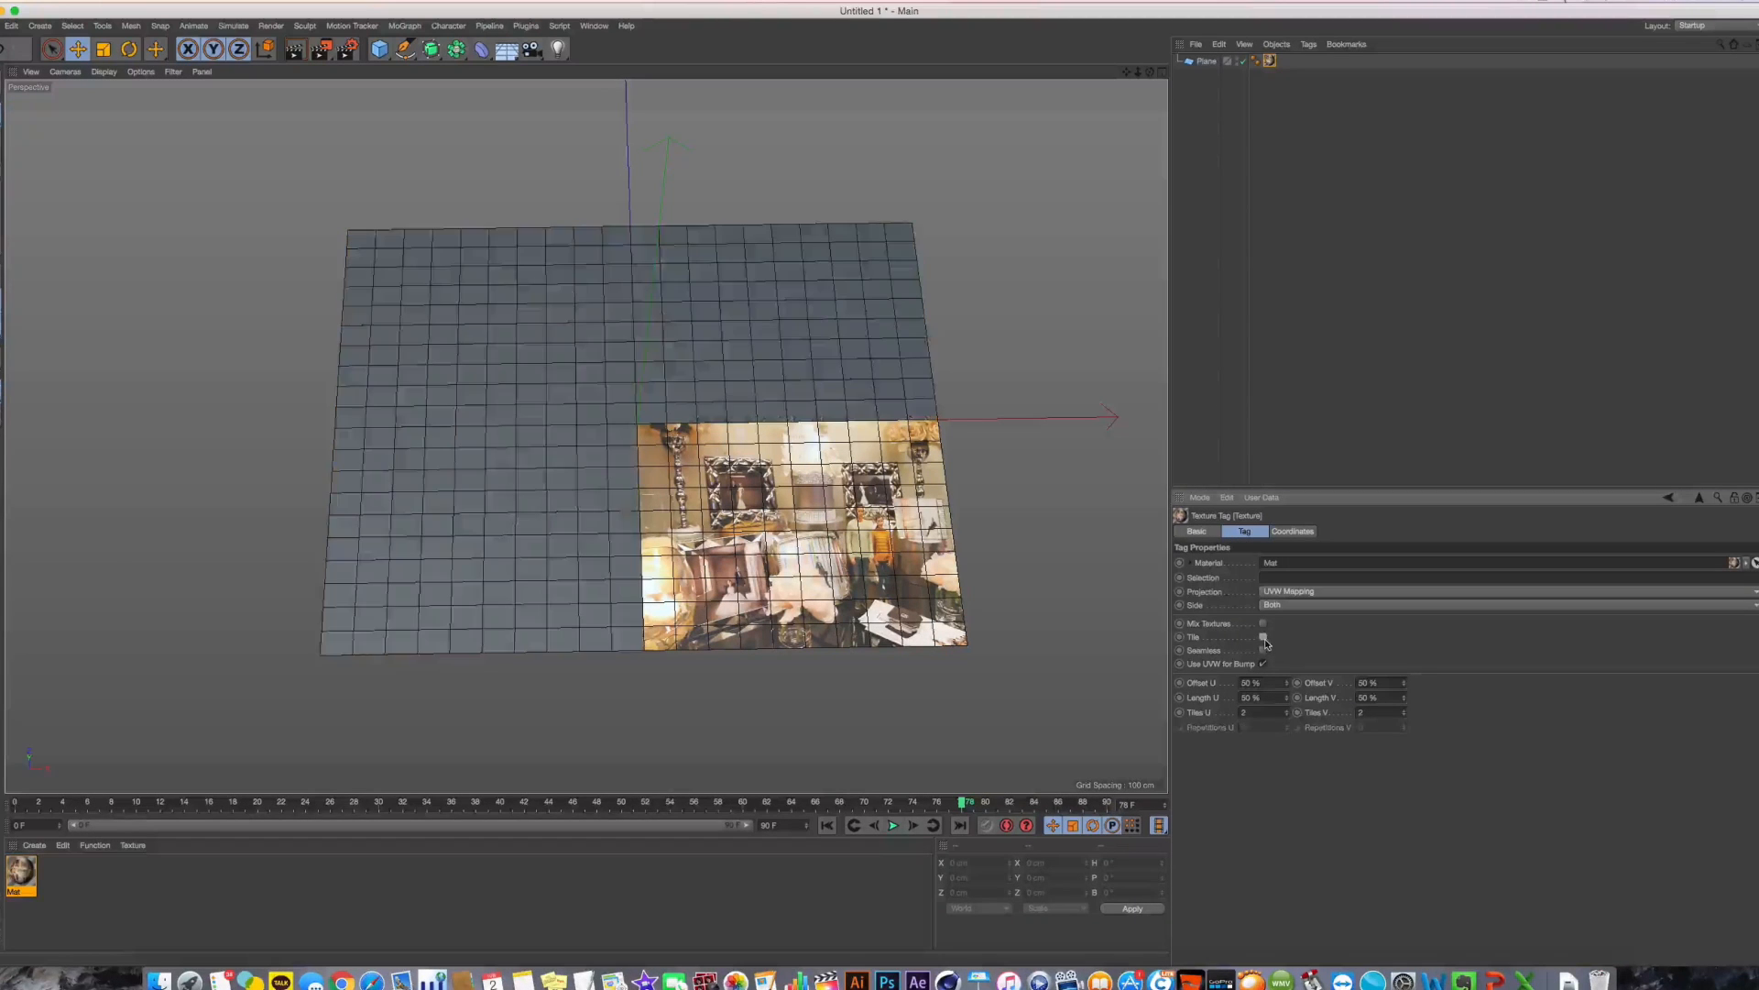
click(1264, 637)
click(1263, 650)
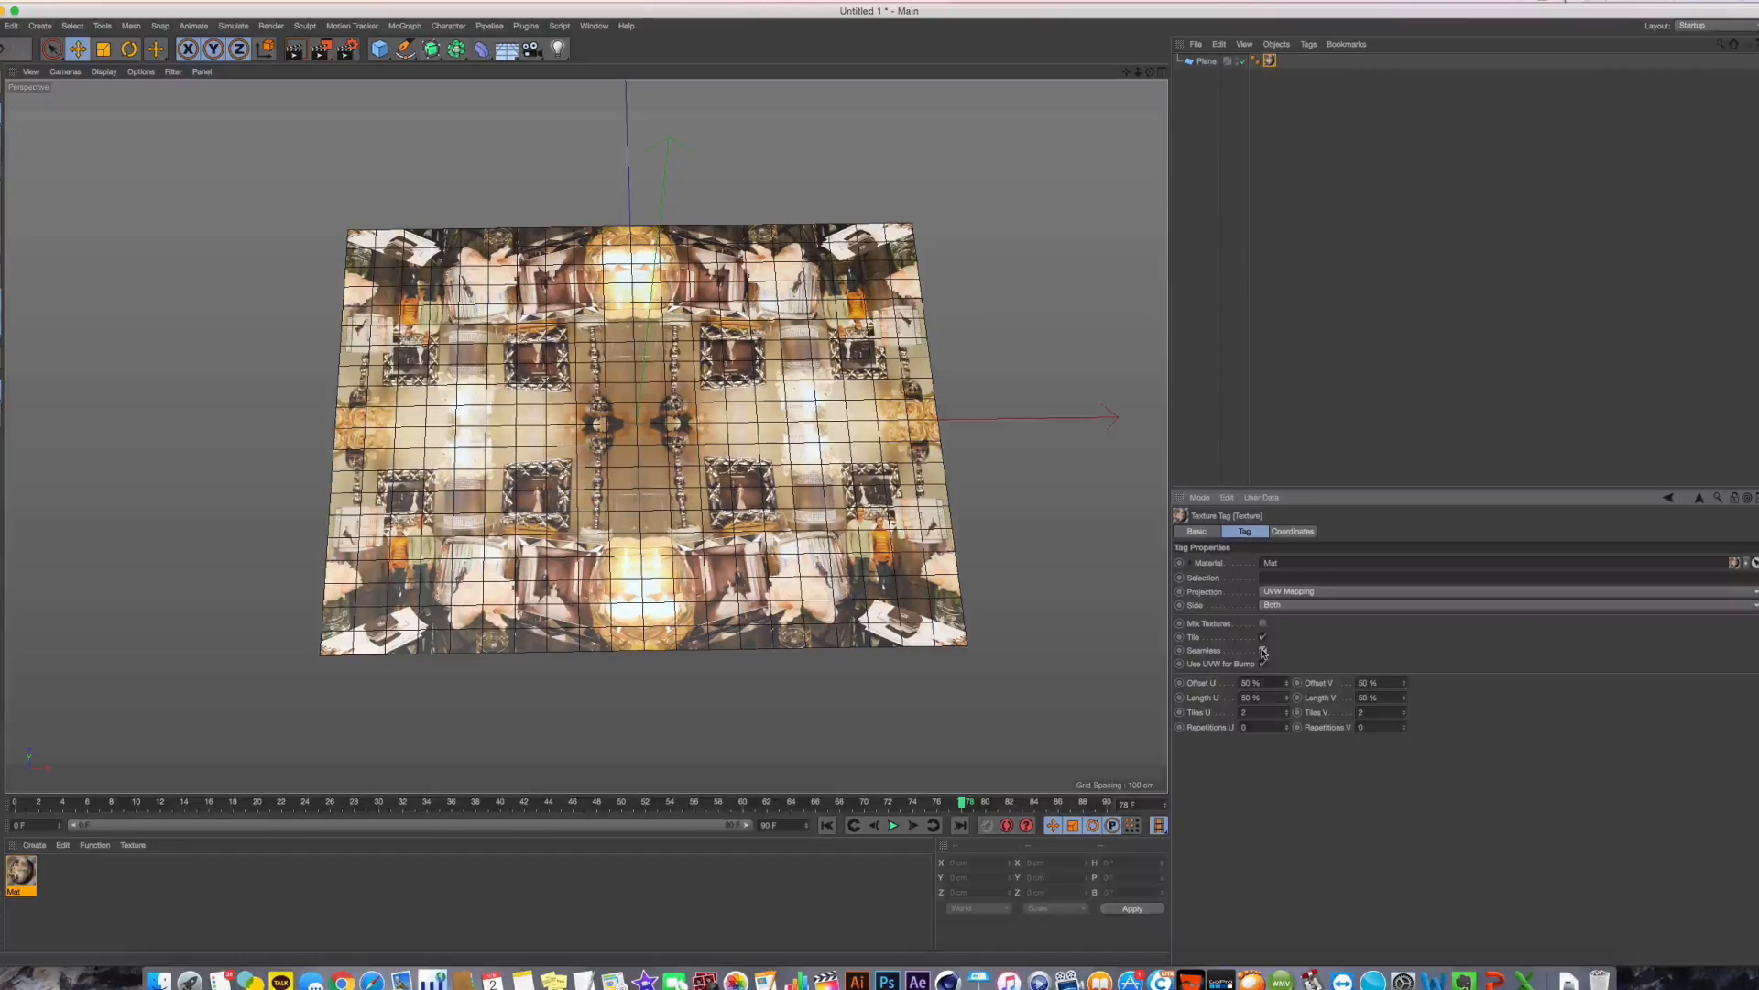
click(1264, 651)
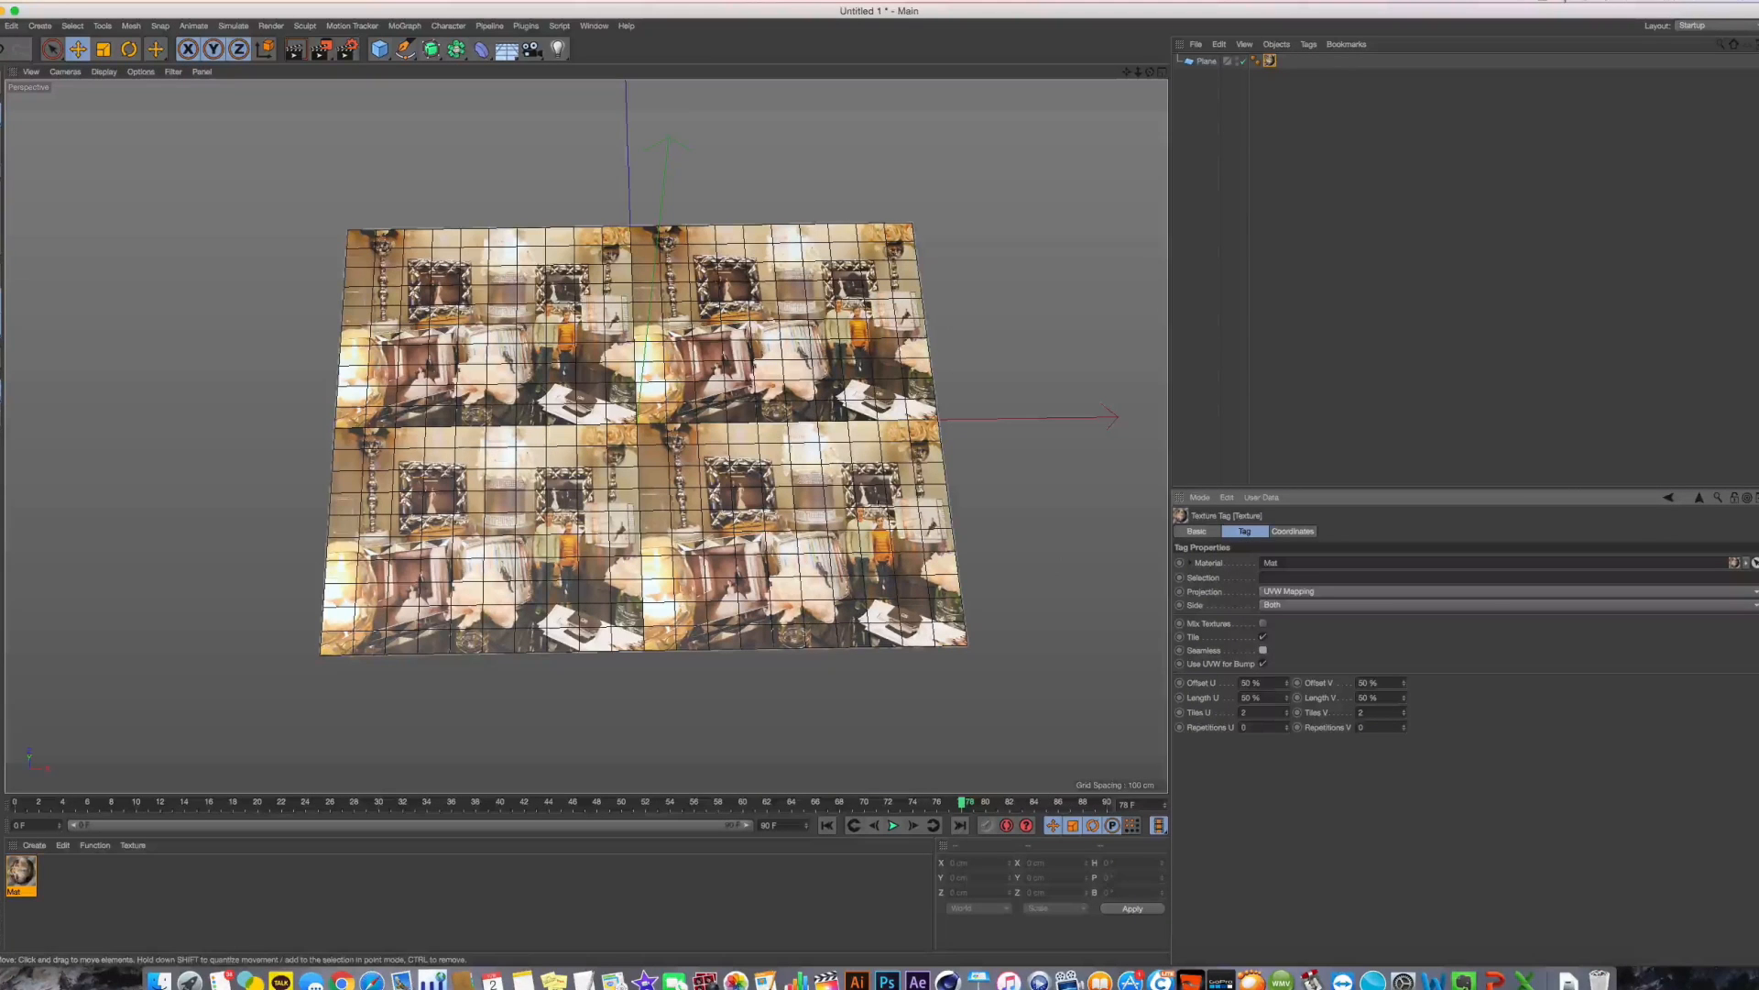
click(1264, 651)
click(1264, 651)
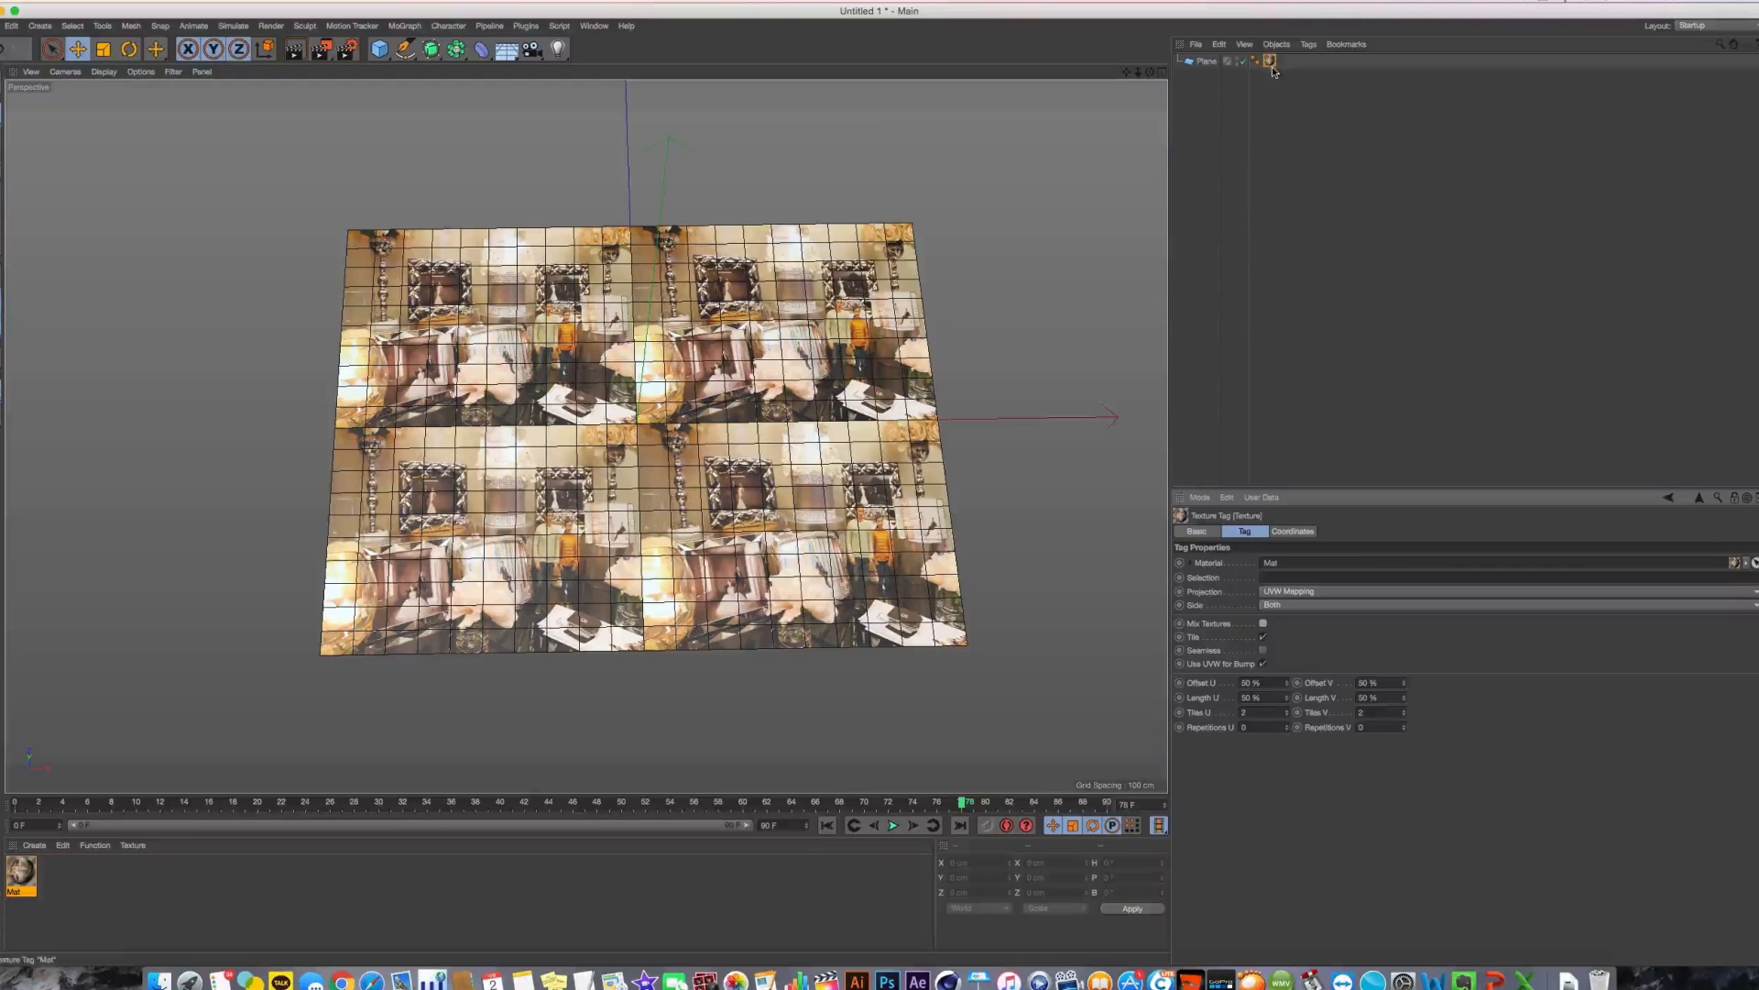
Try Mix Textures on a duplicate of the plane's texture tag and delete the duplicate
ctrl+drag(1271, 64, 1288, 65)
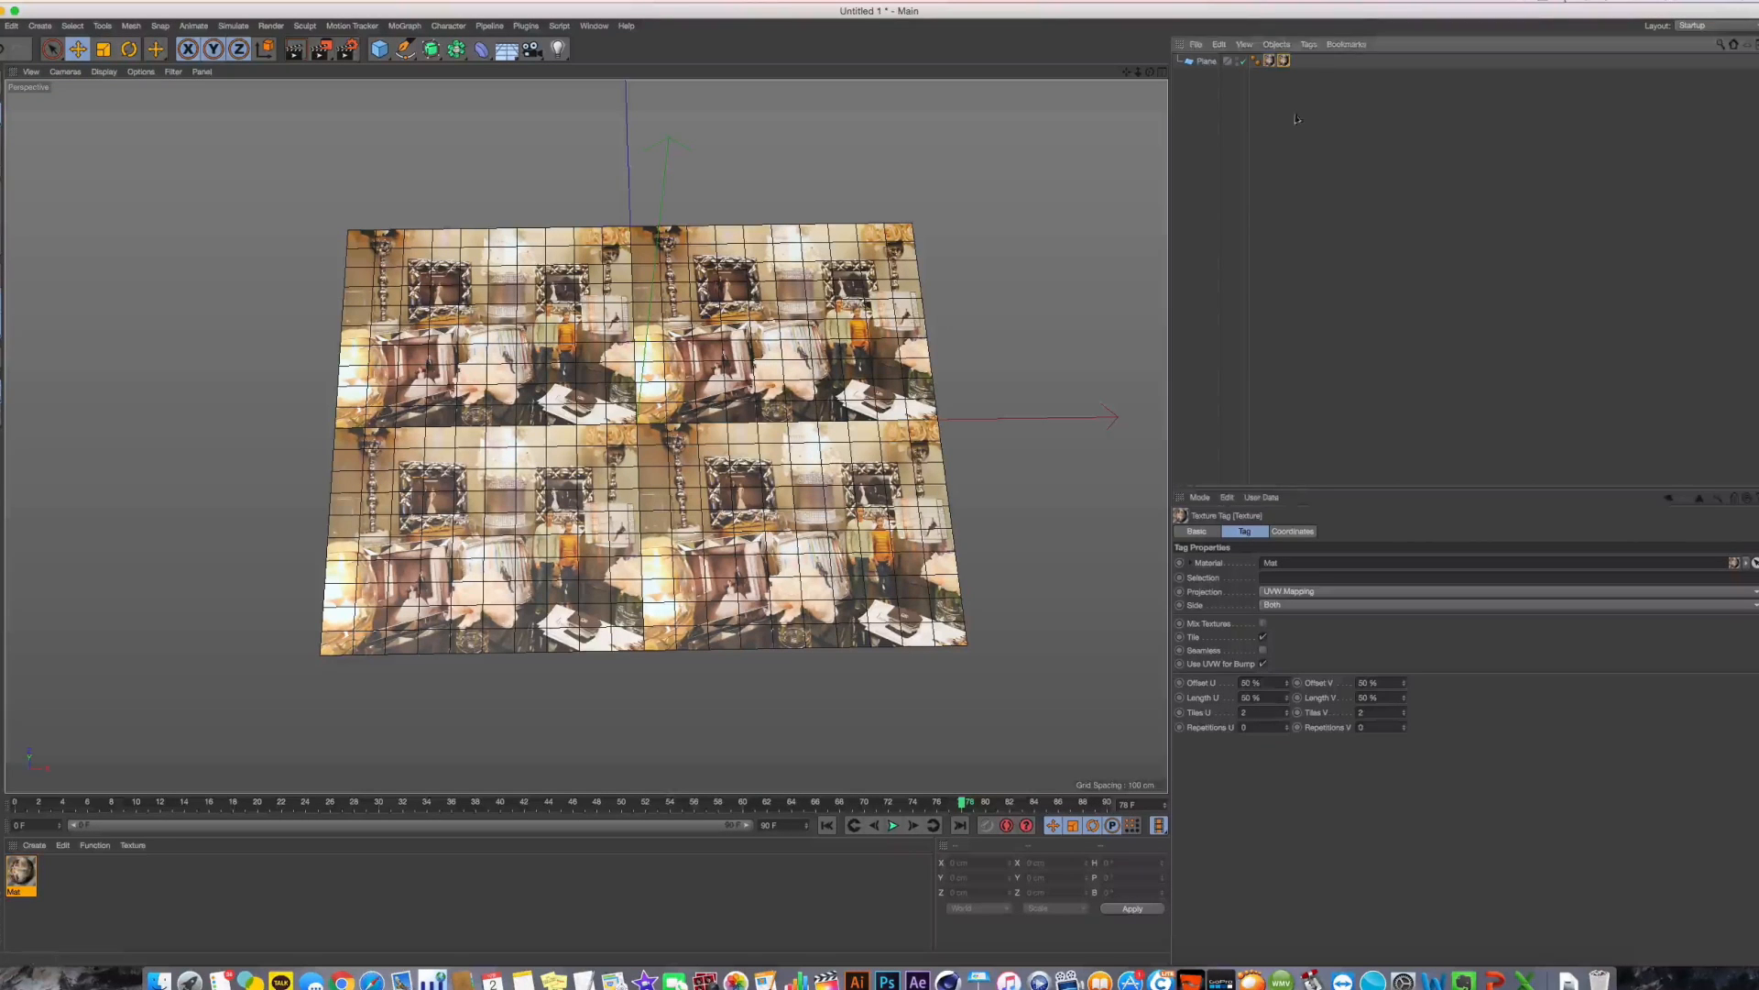
click(1264, 624)
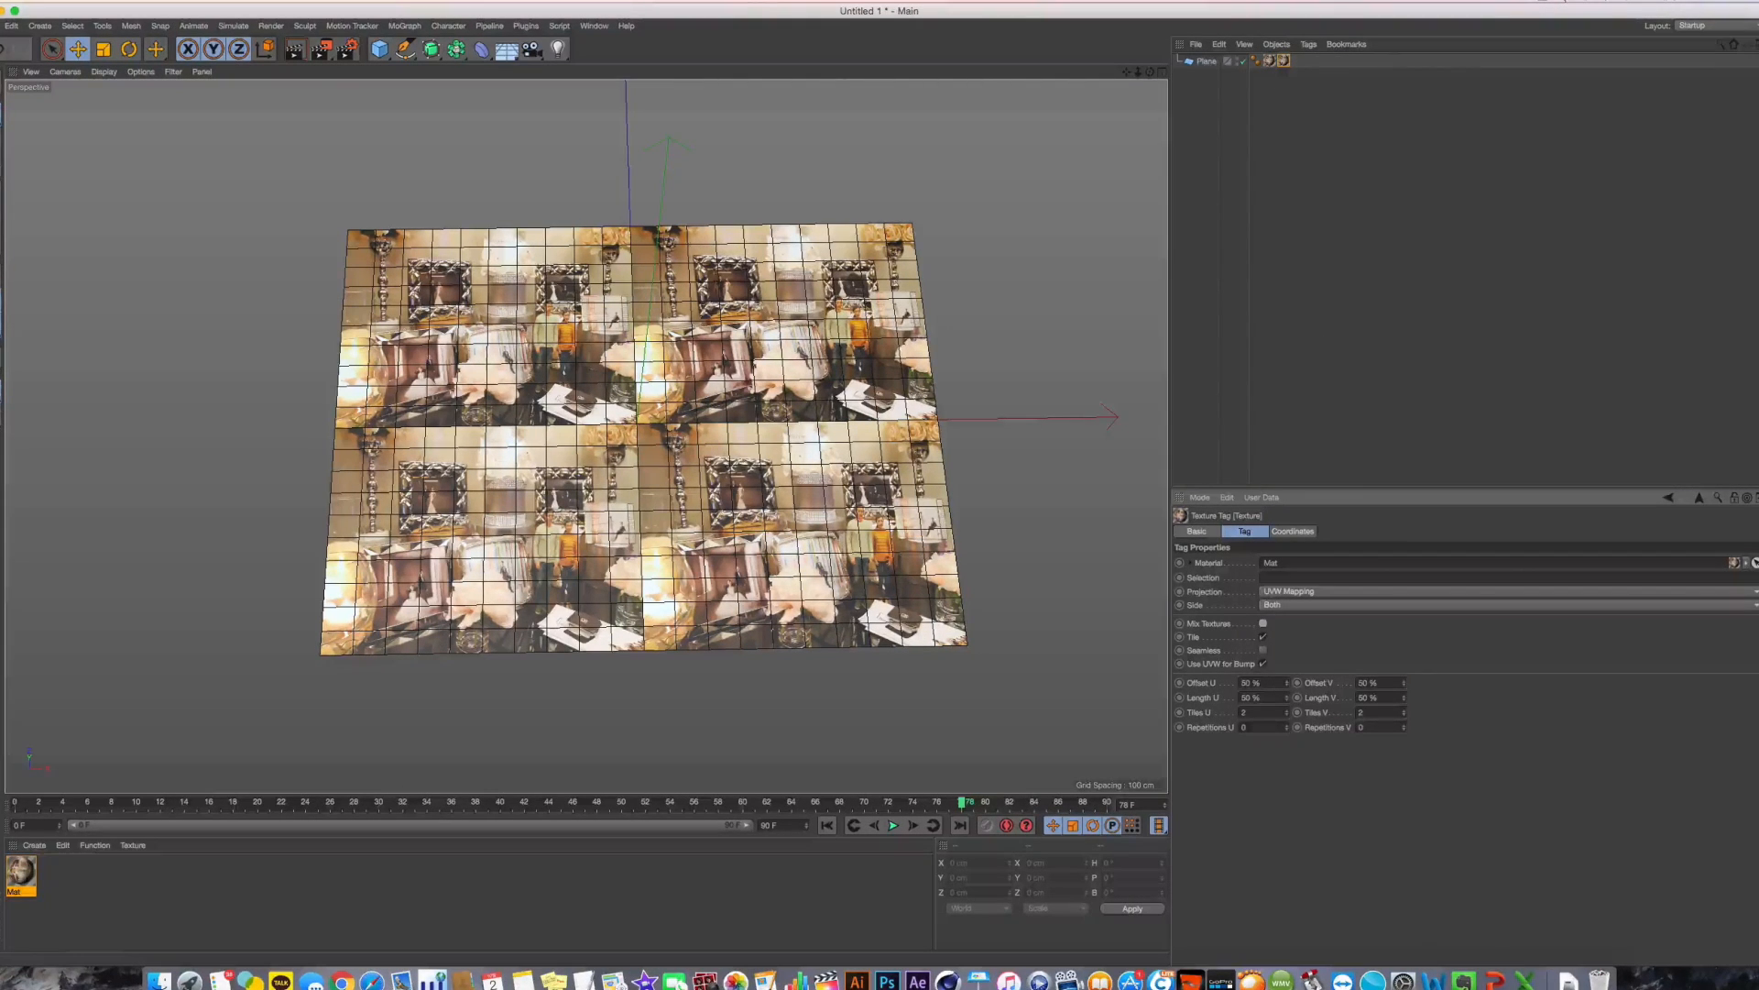
click(1281, 62)
key(Delete)
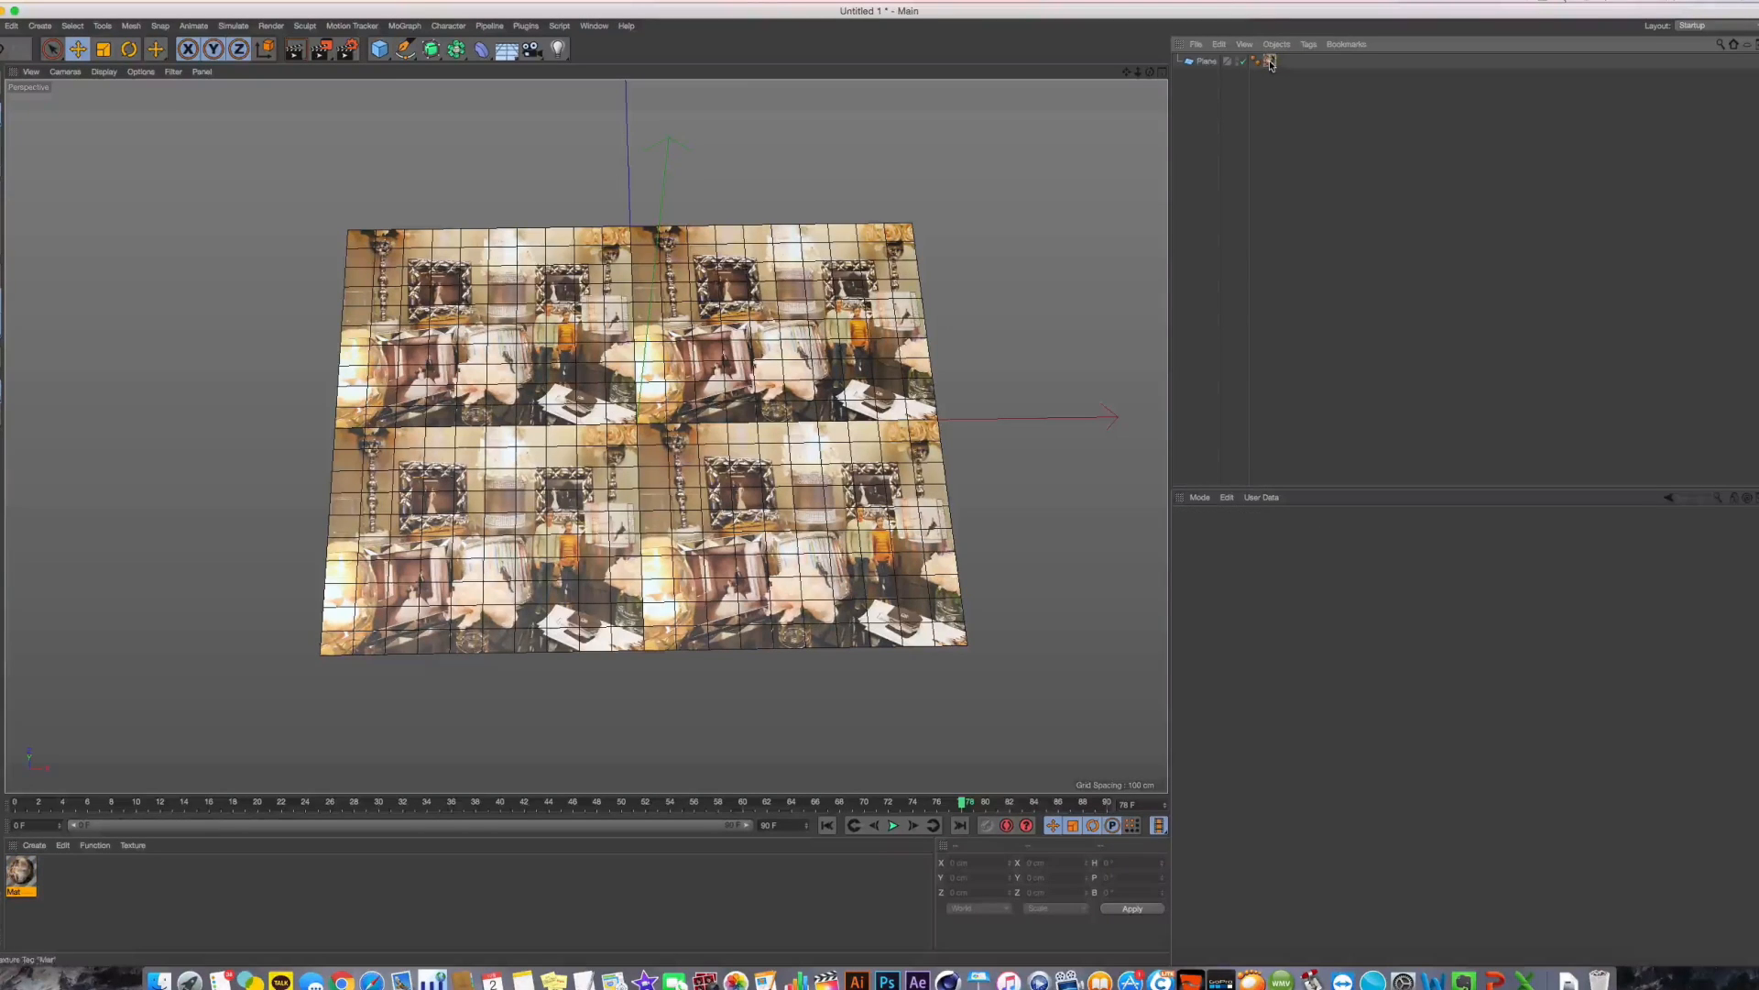
Delete the remaining texture tag from the plane and select the plane
click(1271, 61)
key(Delete)
click(1207, 61)
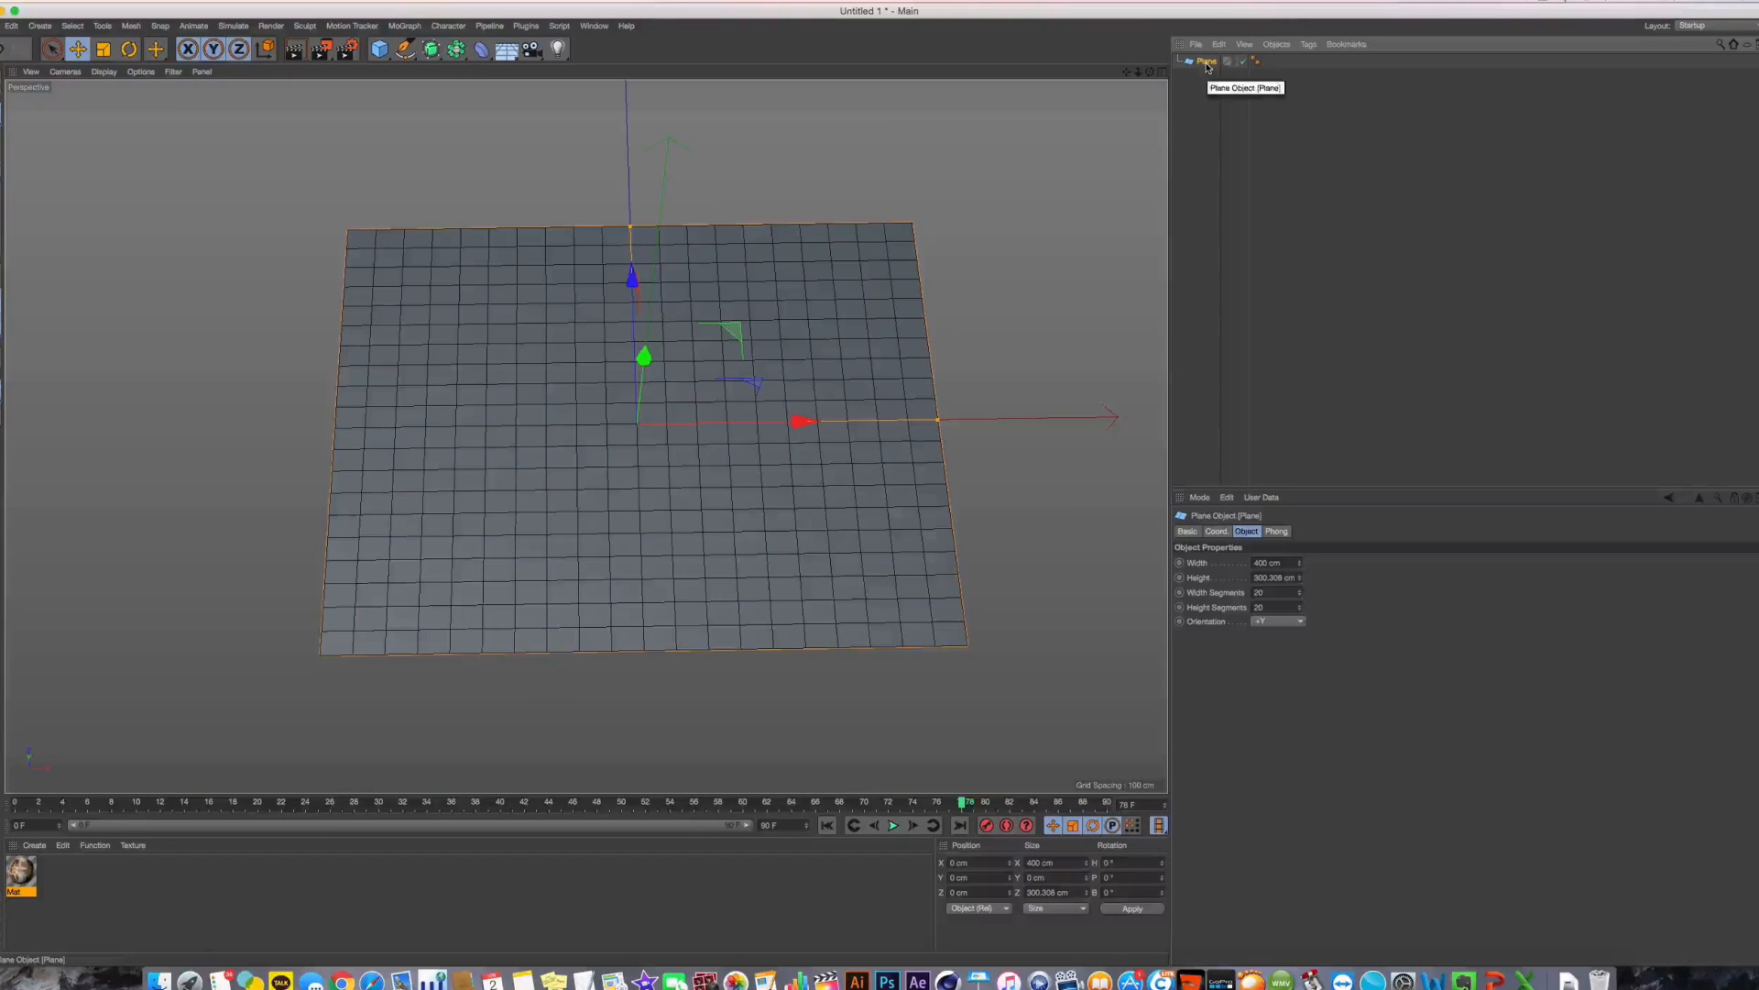
Create a second material with a red color at 100 % saturation and place it after Mat in the material list
click(25, 878)
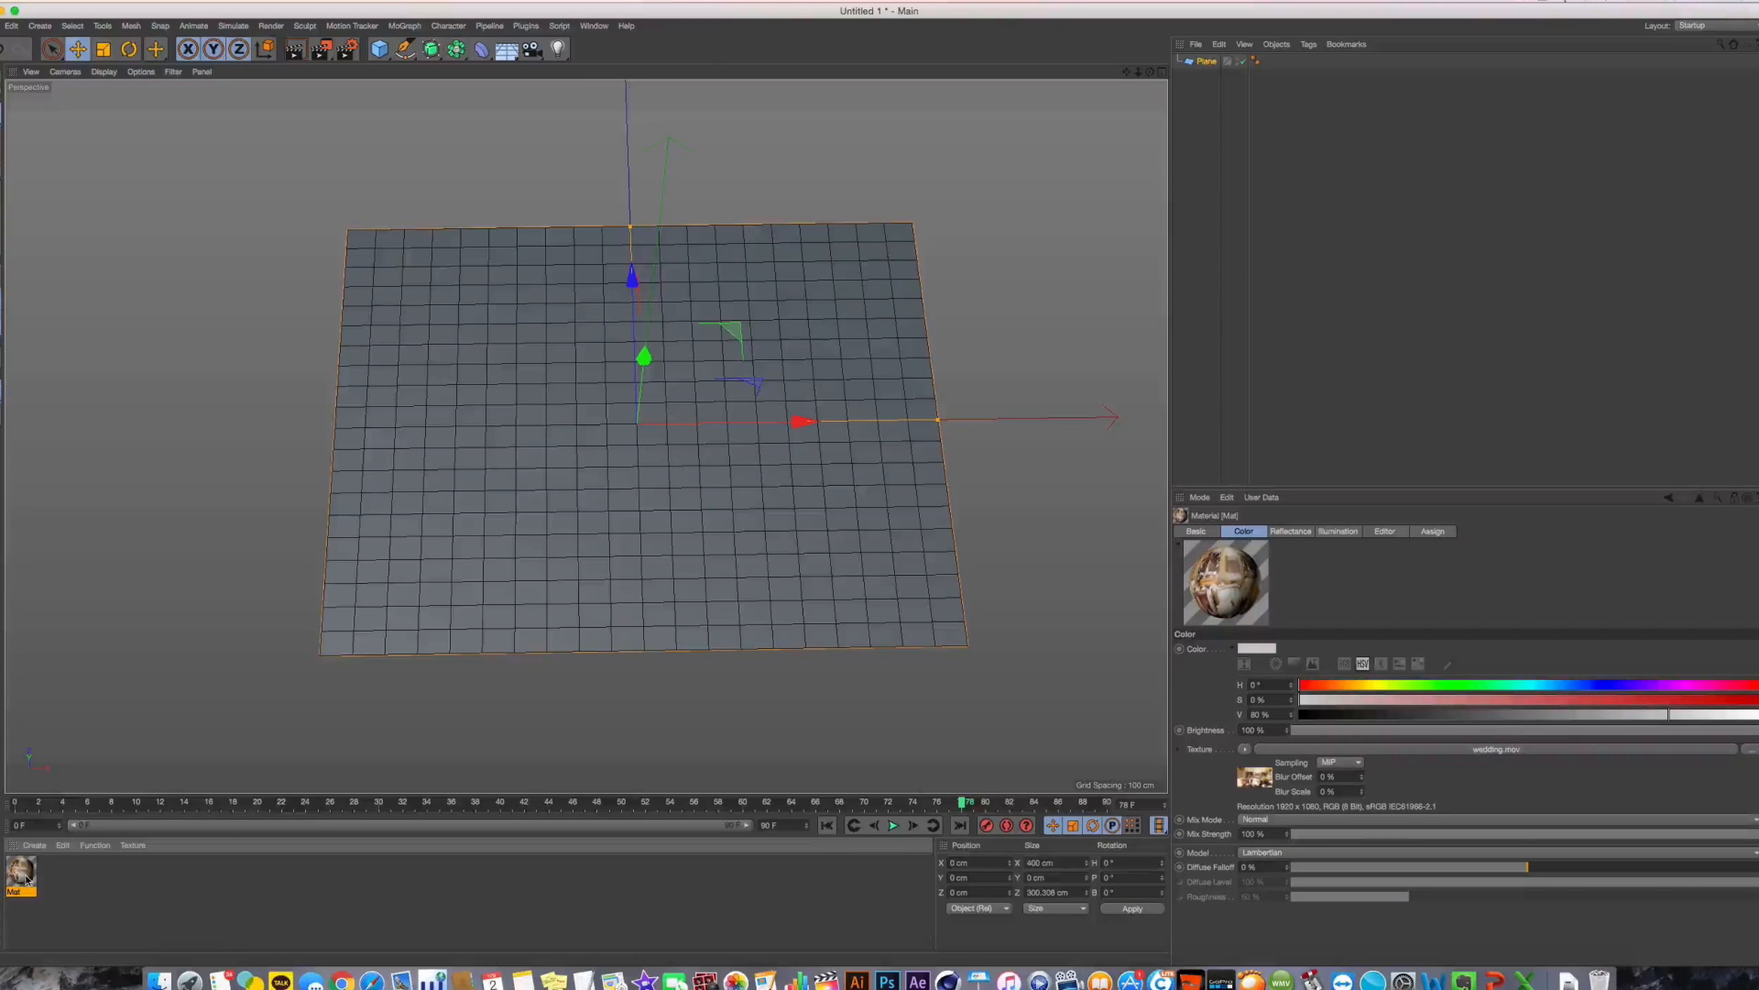
double_click(97, 897)
double_click(27, 883)
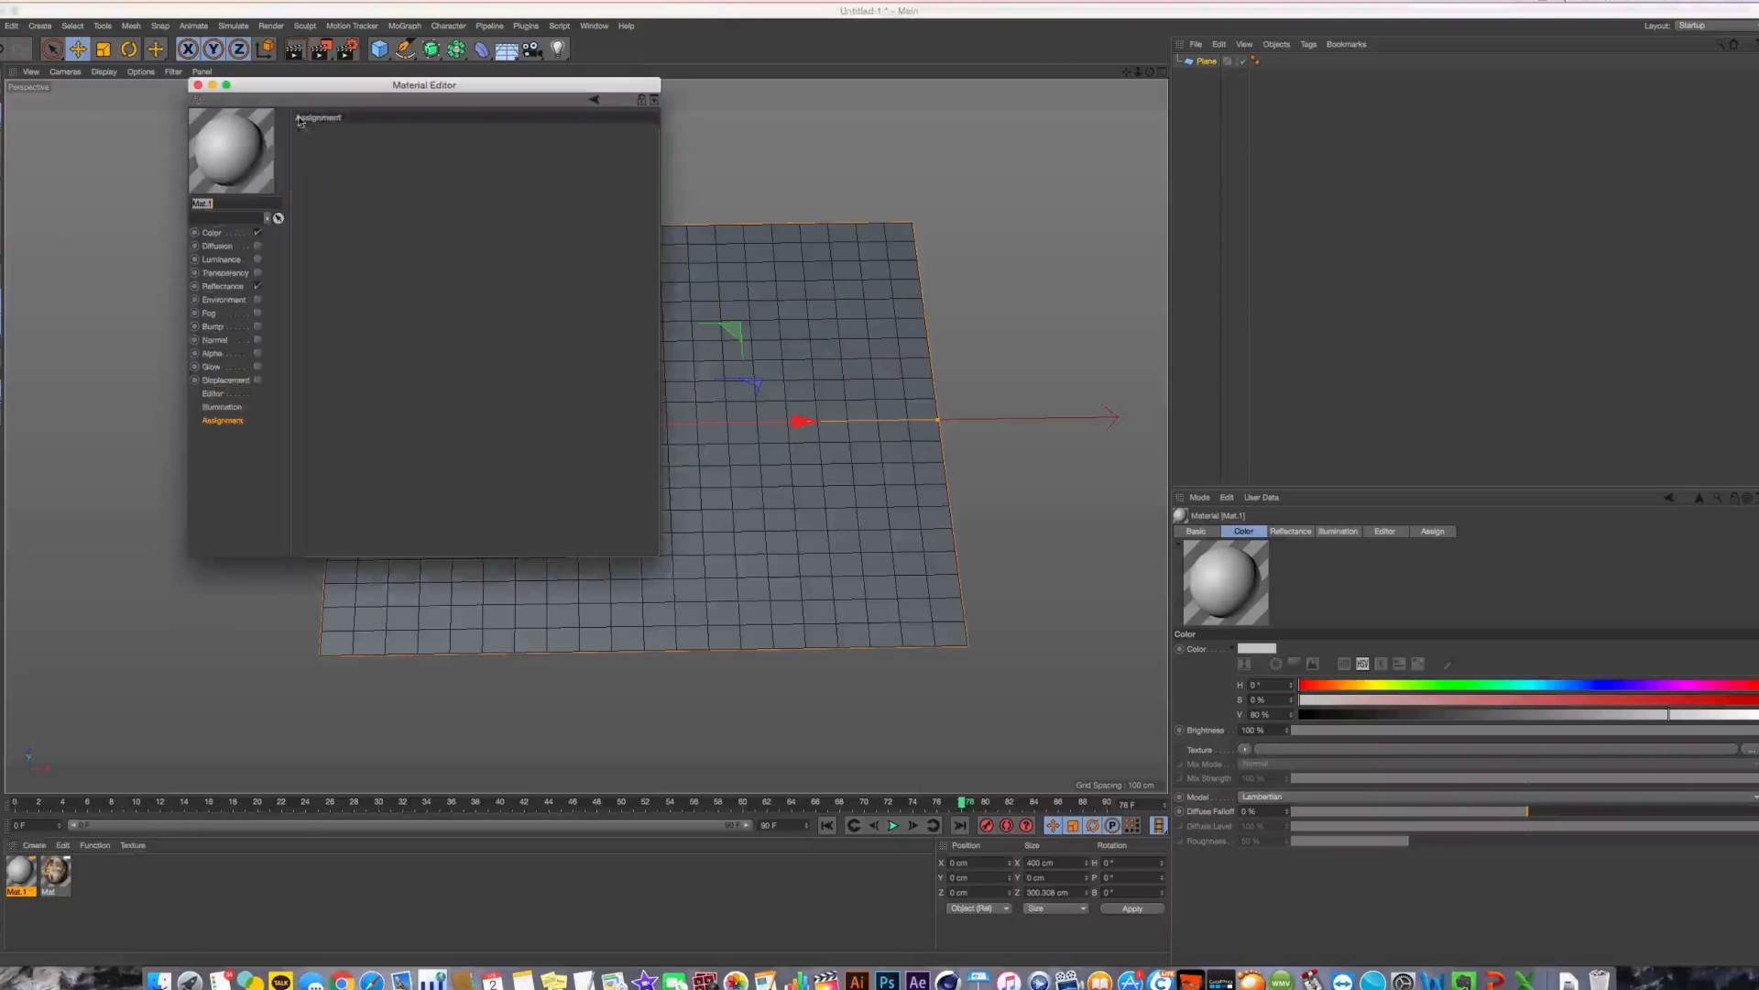
click(212, 232)
click(377, 133)
drag(380, 147, 482, 149)
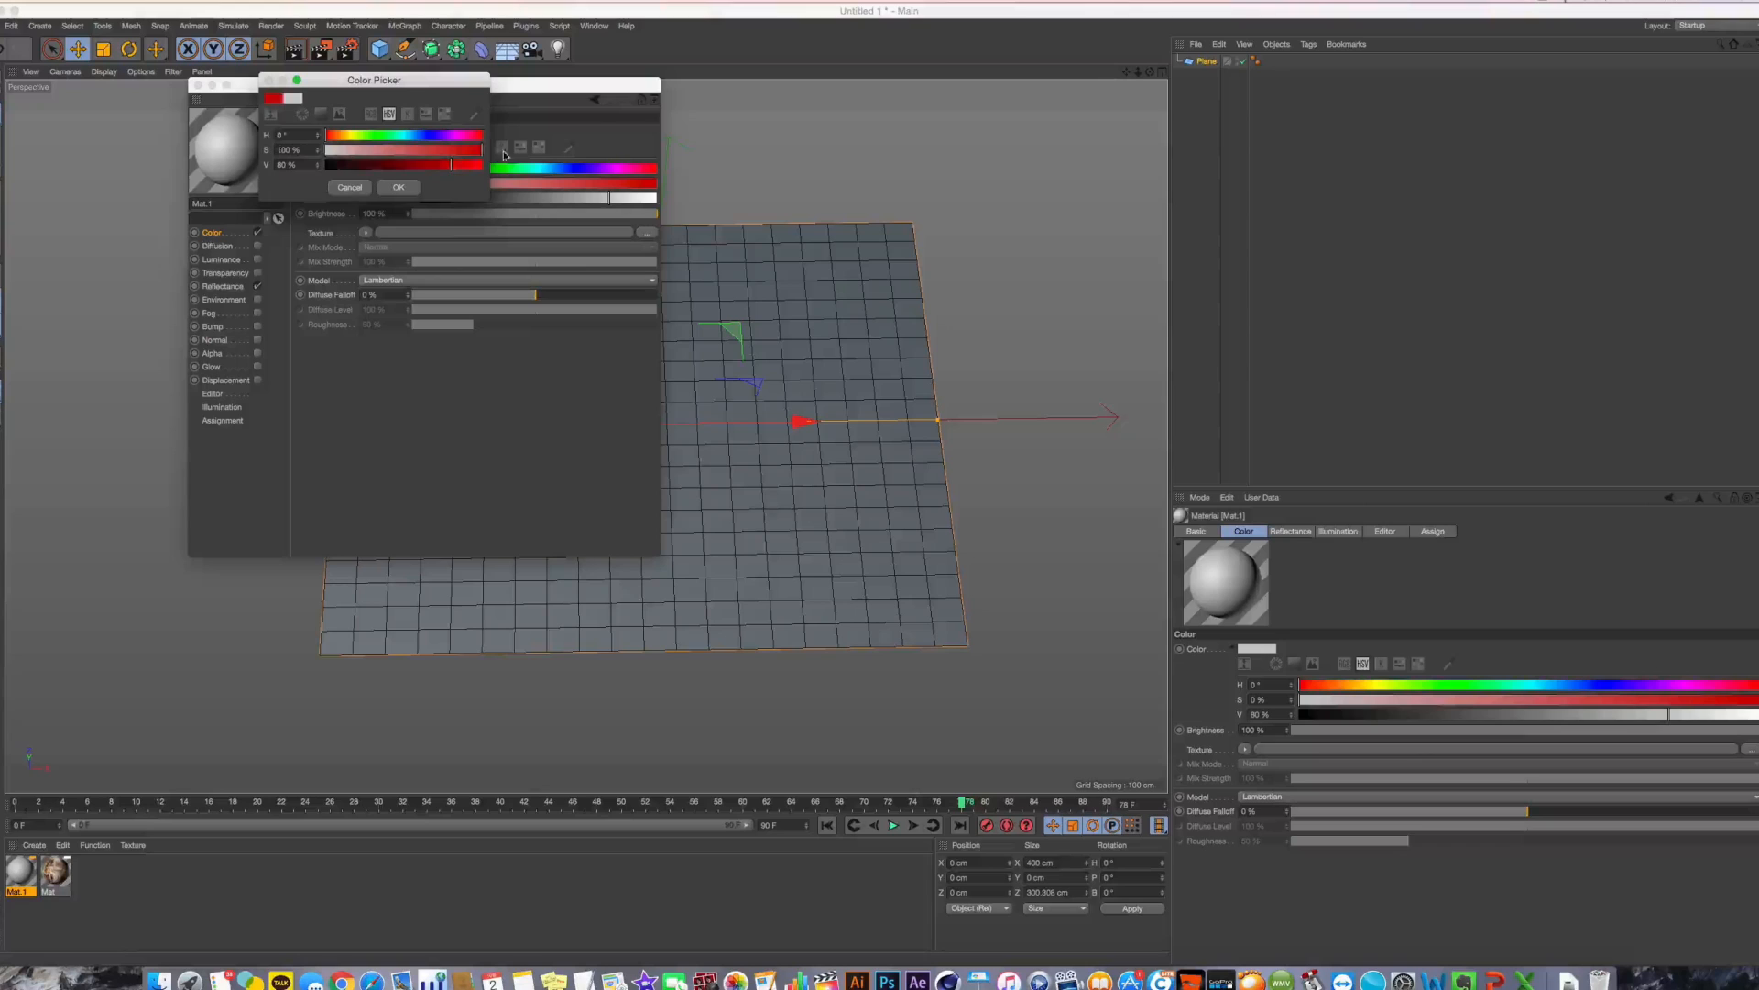
click(397, 187)
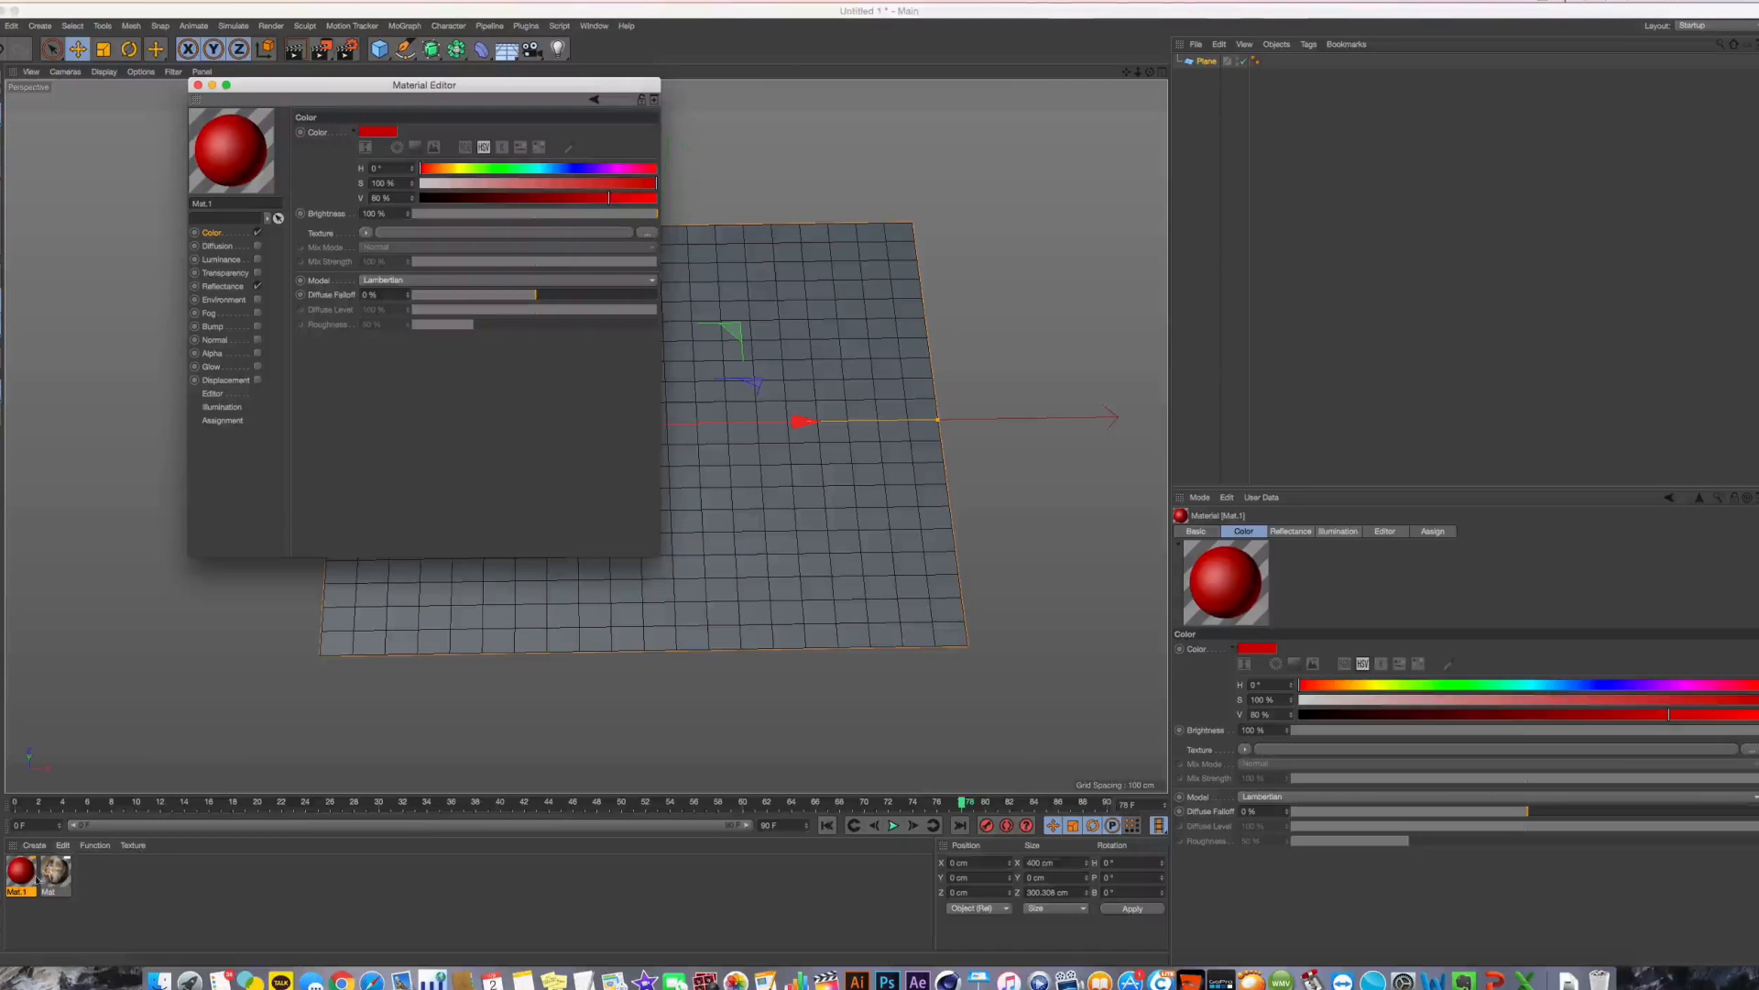
drag(37, 878, 112, 882)
Assign the video material Mat to the plane and spread many duplicates of the textured plane around the scene
drag(179, 828, 792, 545)
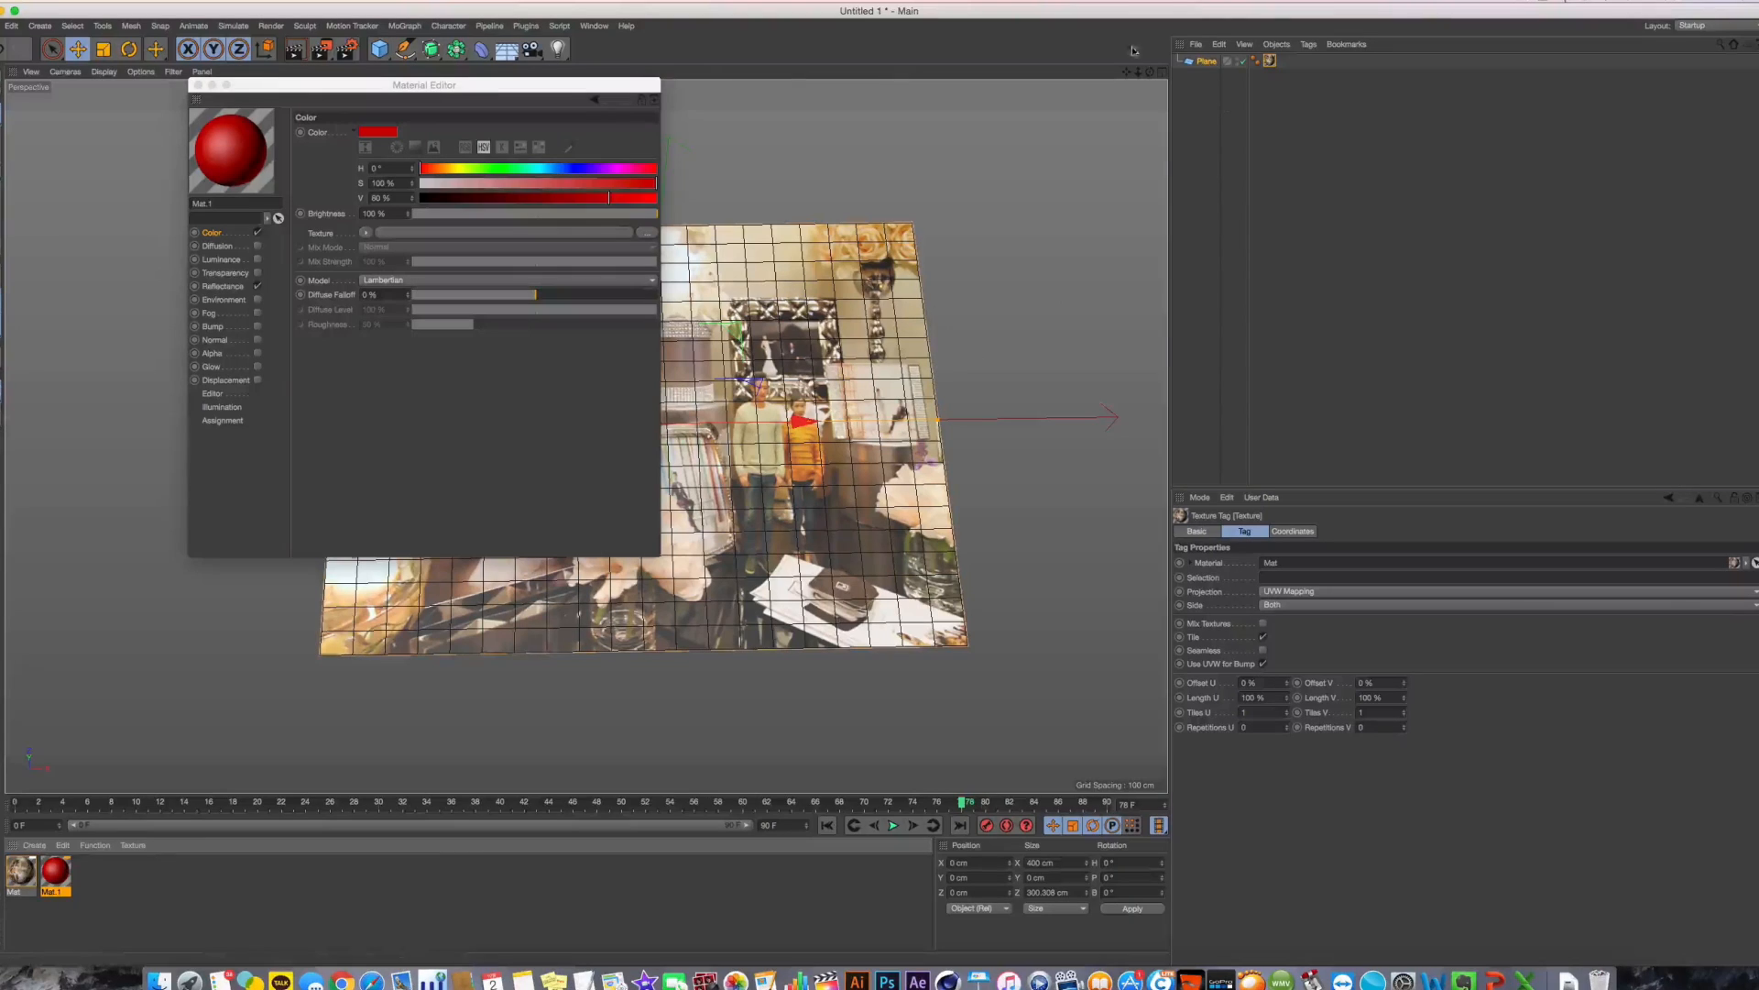
ctrl+drag(1208, 65, 1211, 403)
click(955, 342)
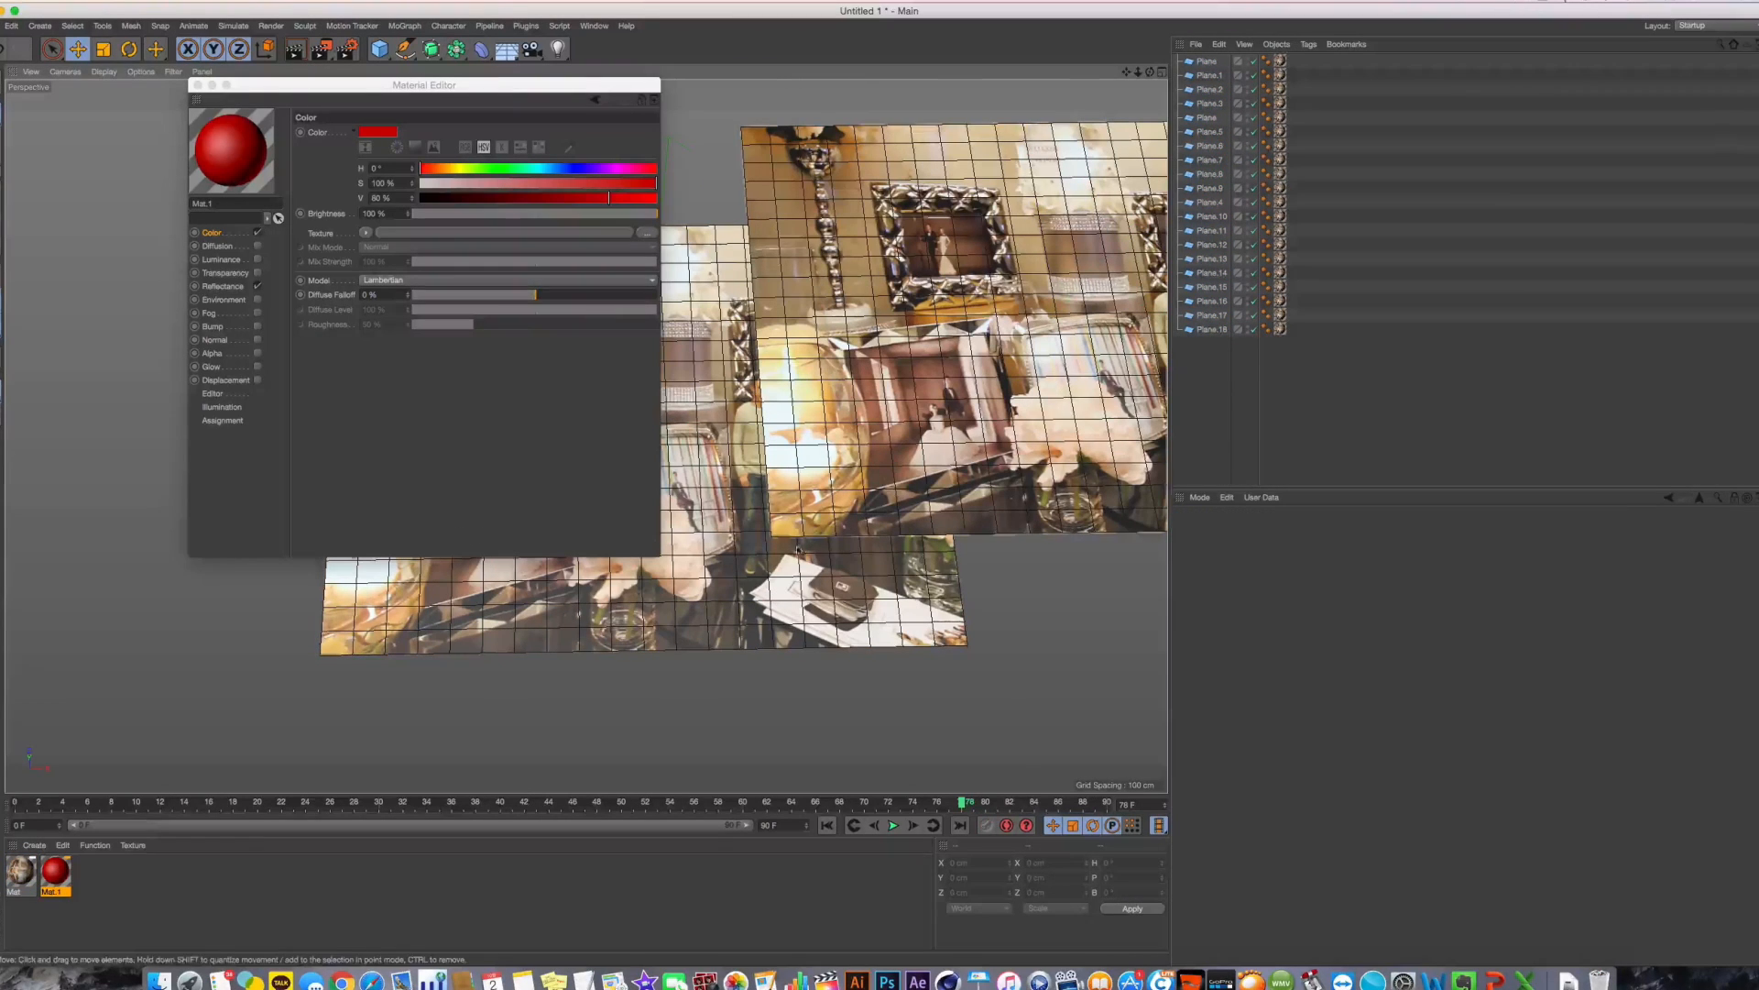
scroll(874, 516, down, 5)
alt+middle_drag(873, 516, 926, 592)
drag(926, 550, 1067, 382)
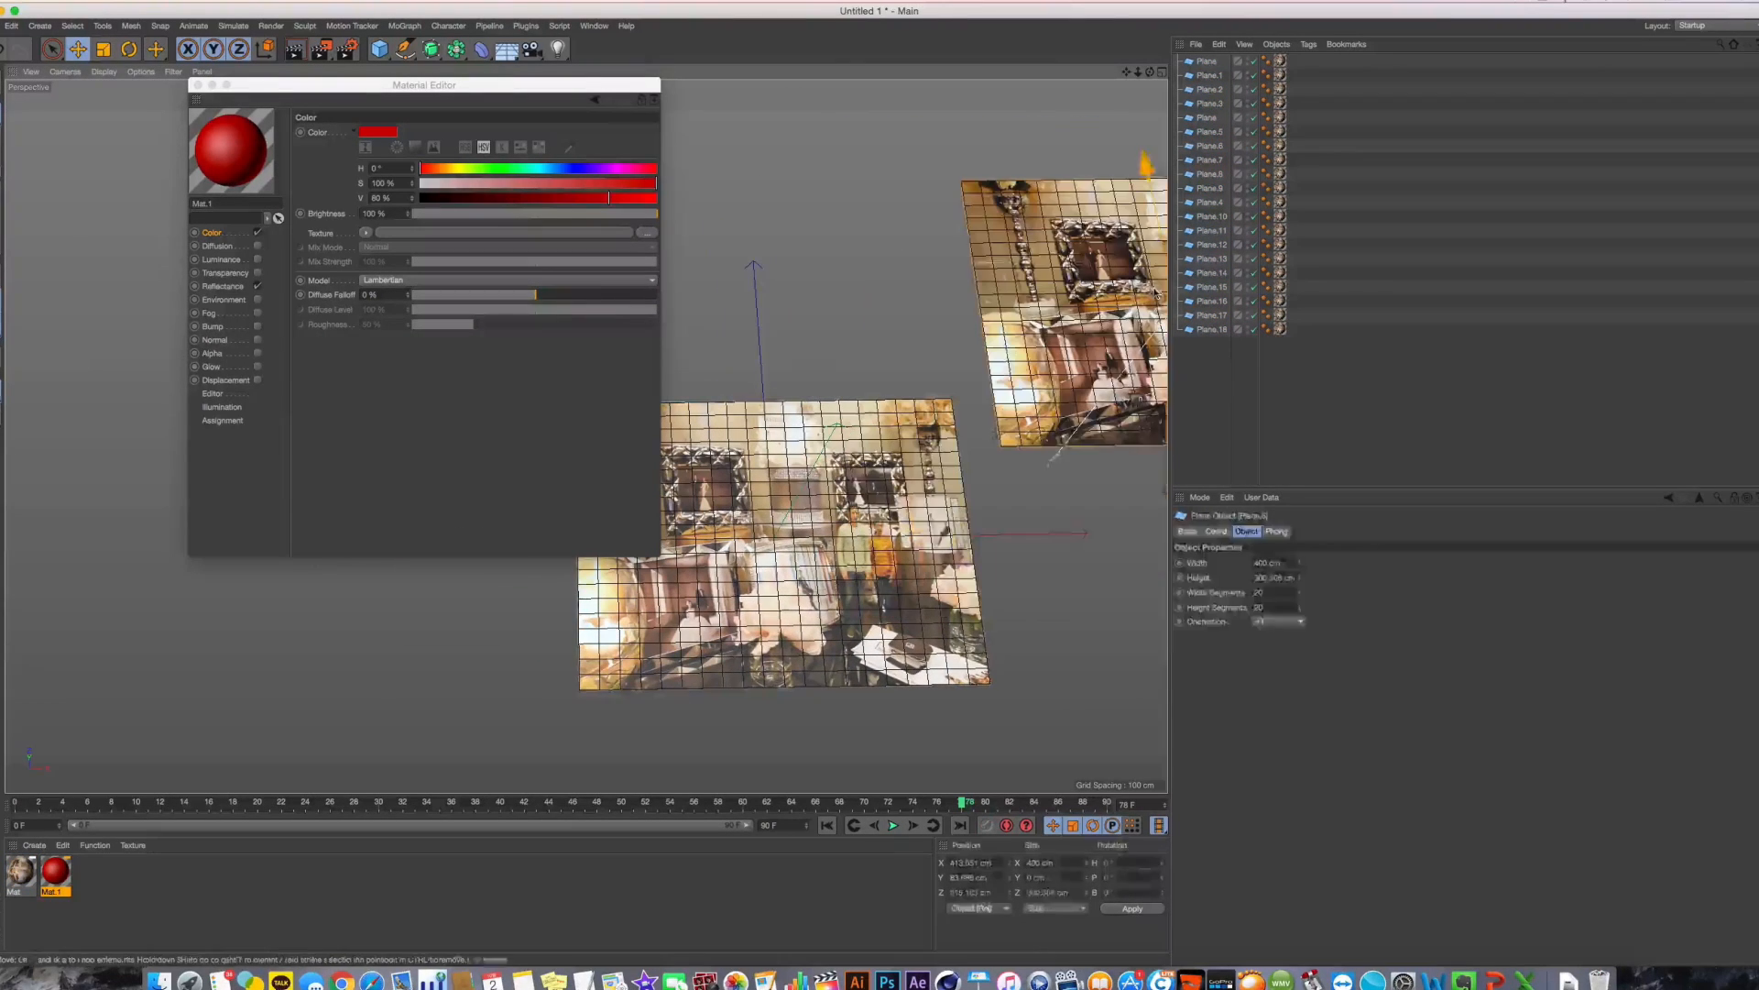
drag(797, 569, 1036, 728)
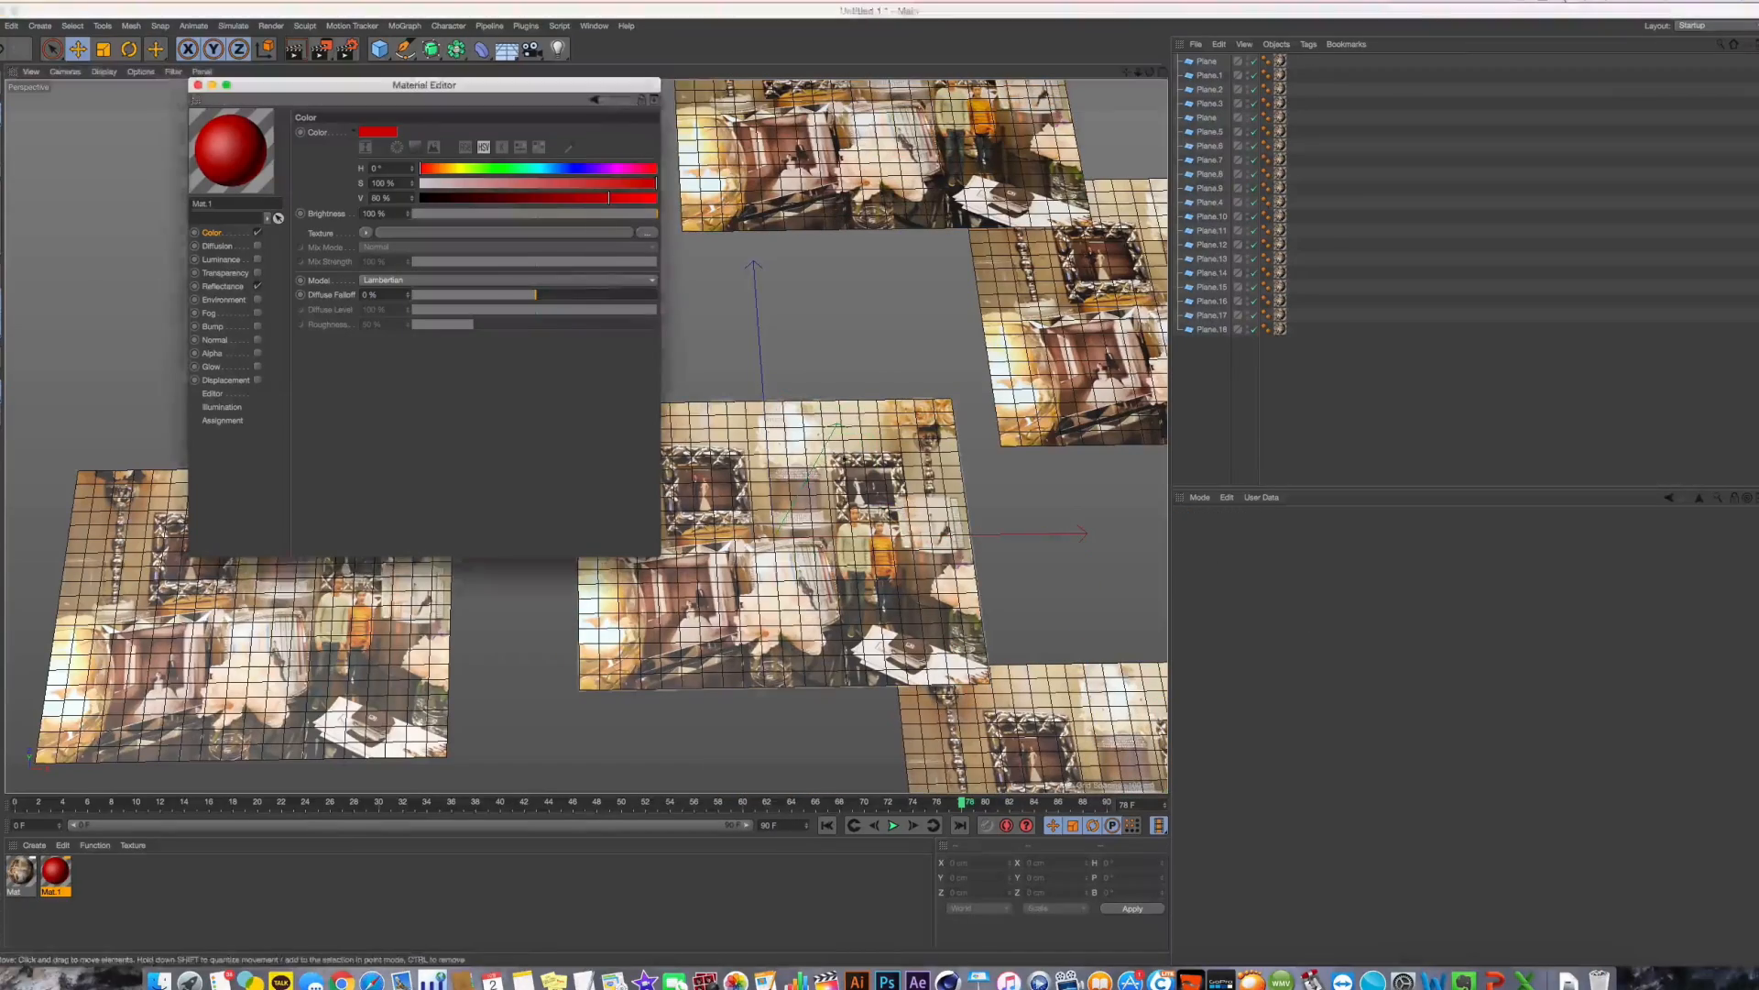
drag(806, 550, 747, 330)
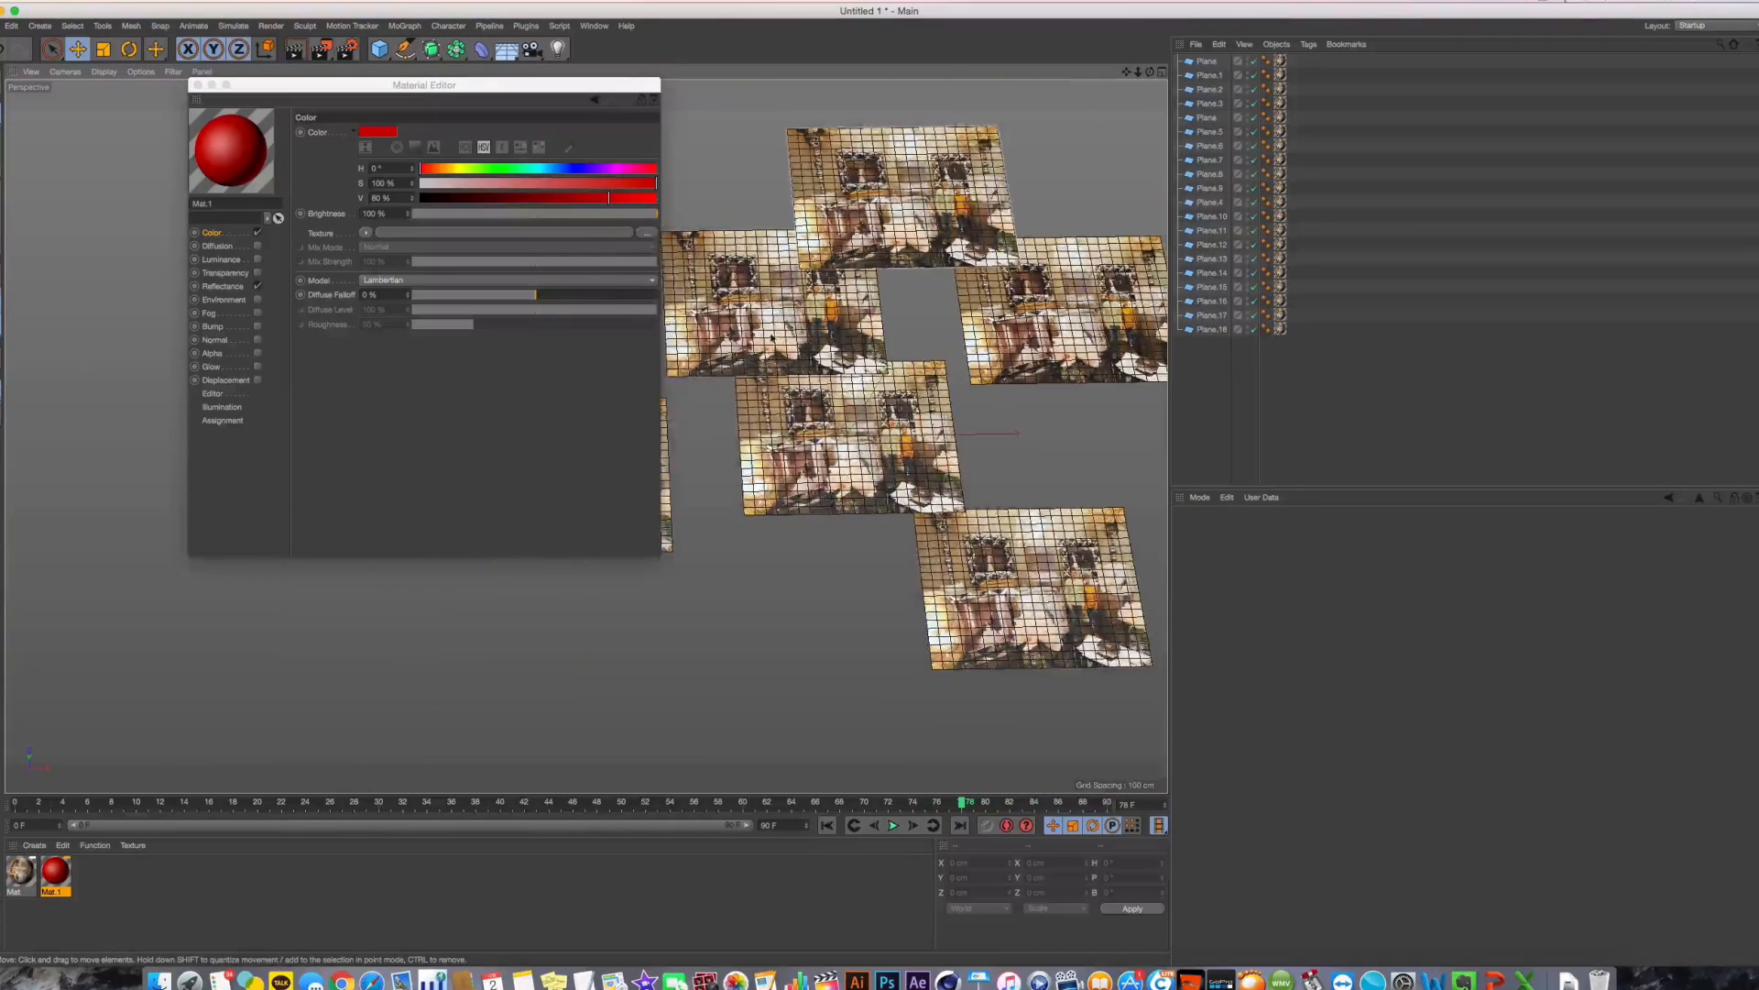
drag(848, 458, 998, 720)
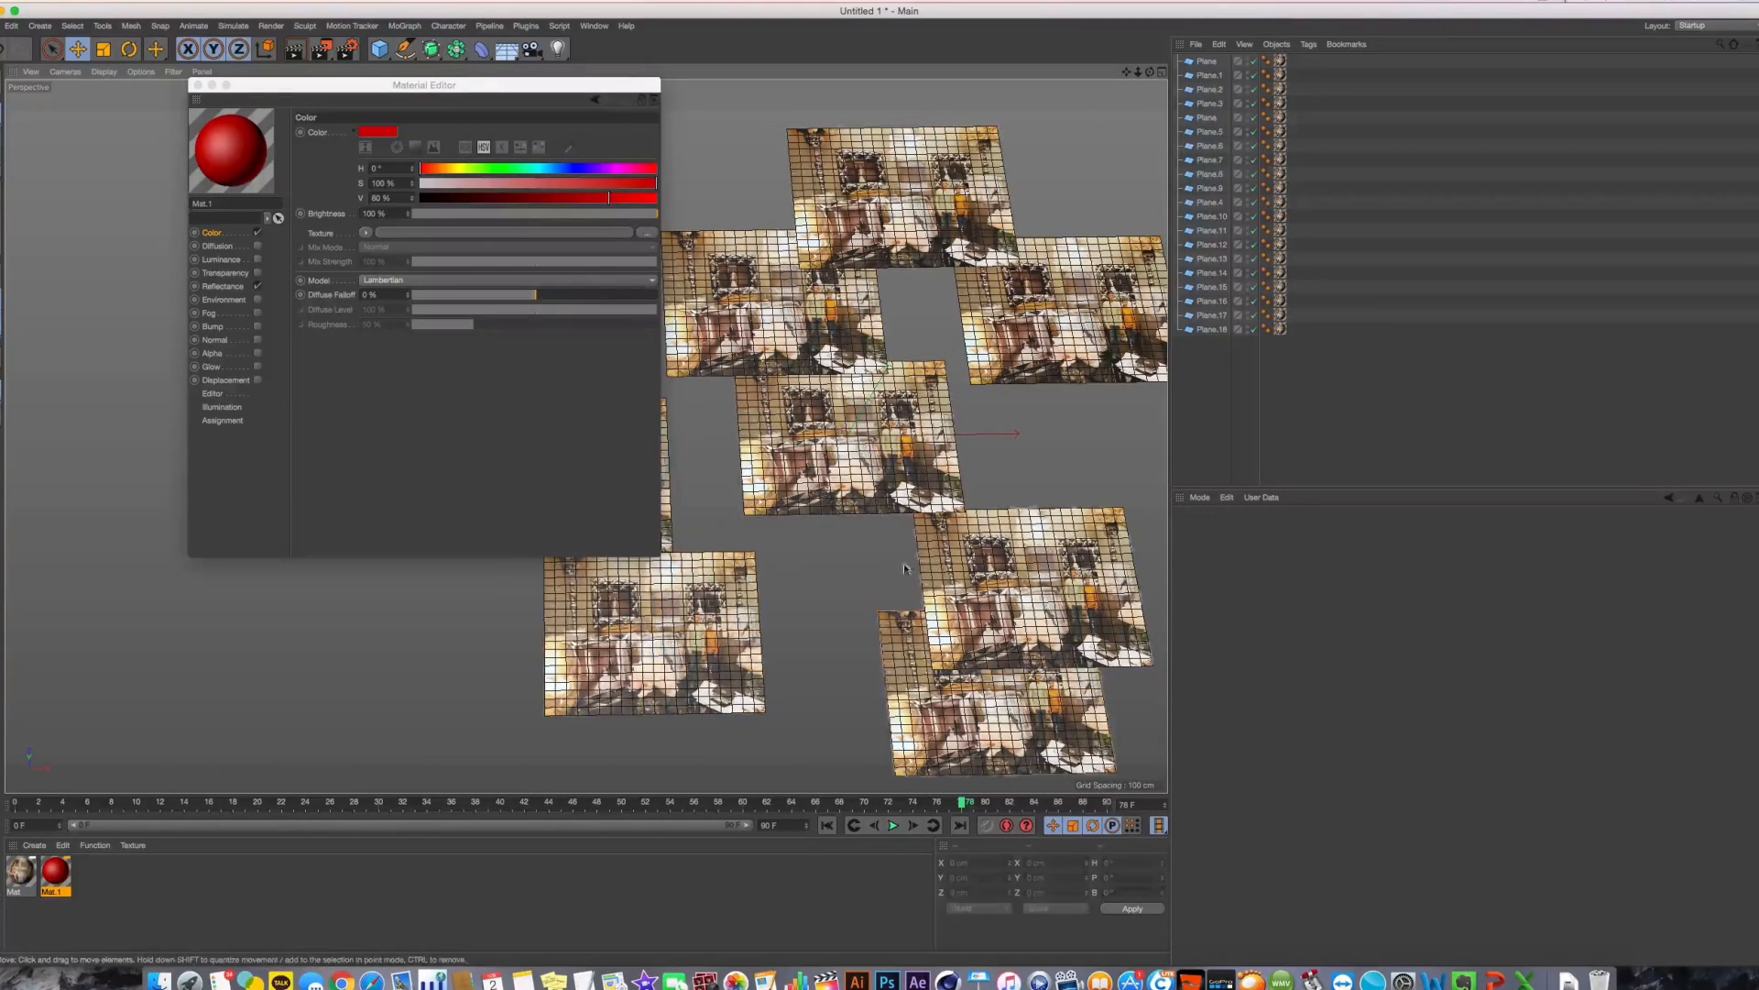
drag(917, 454, 1074, 500)
click(1139, 512)
alt+middle_drag(1105, 504, 1104, 526)
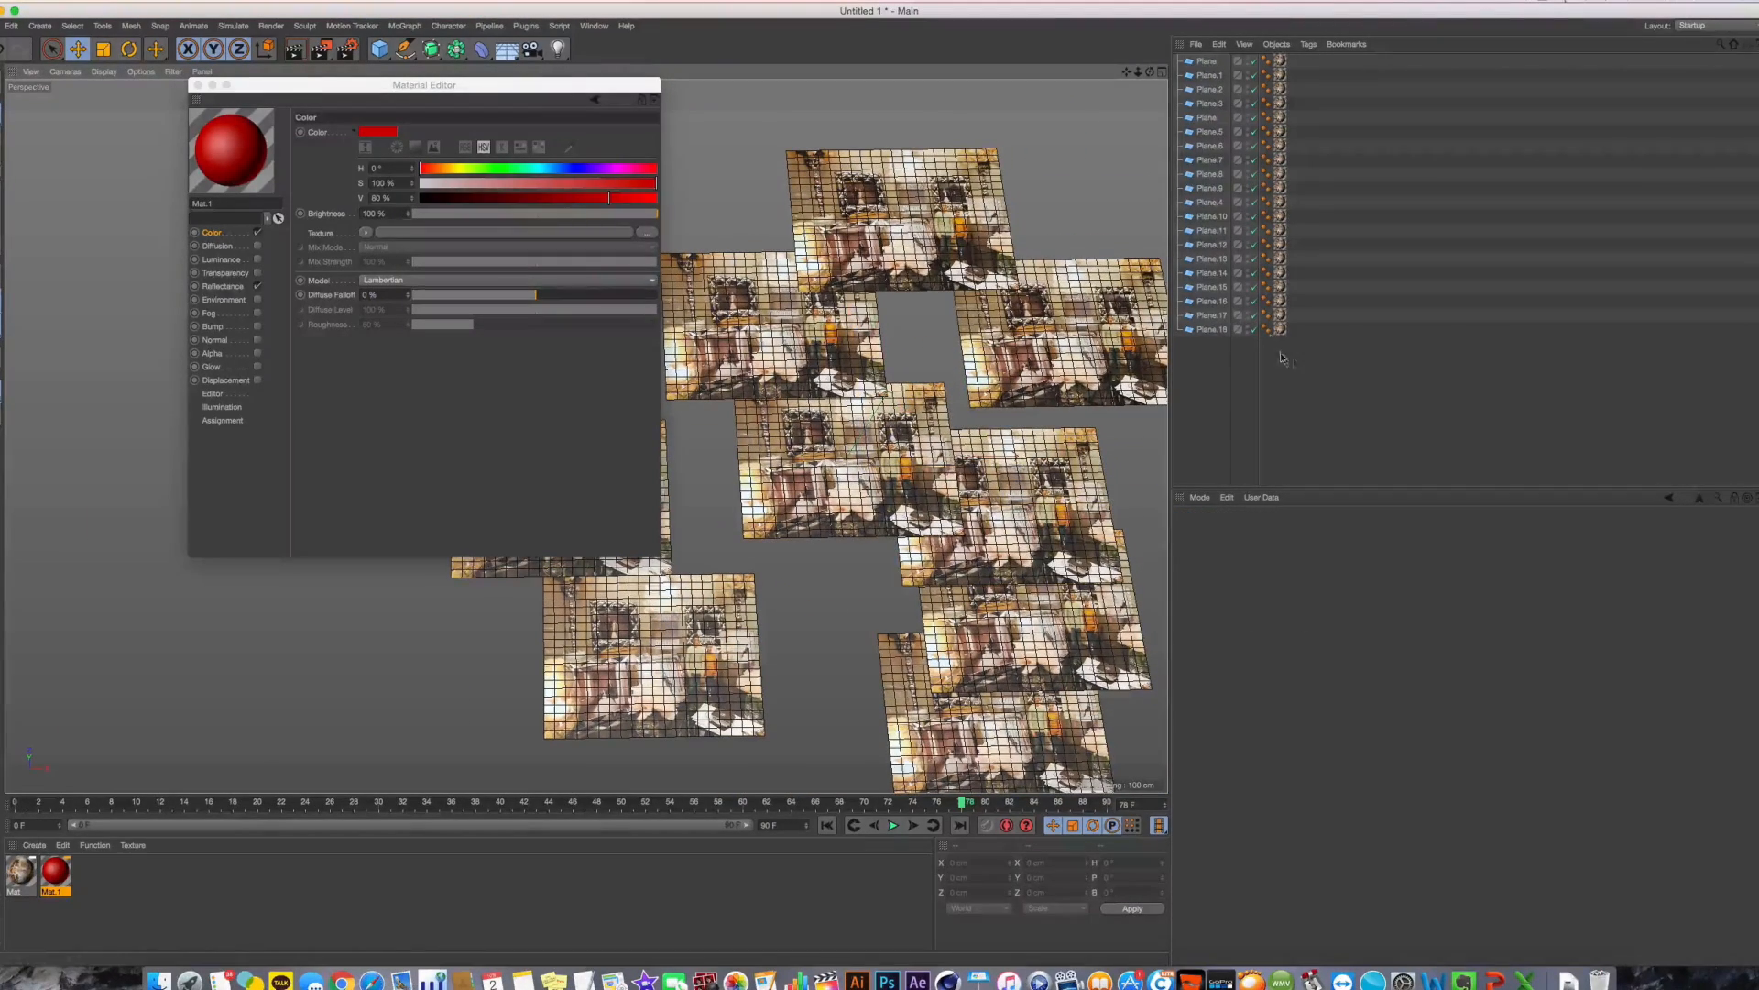
Replace the material on the first plane's texture tag with the red Mat.1
drag(1317, 54, 1269, 365)
click(1320, 441)
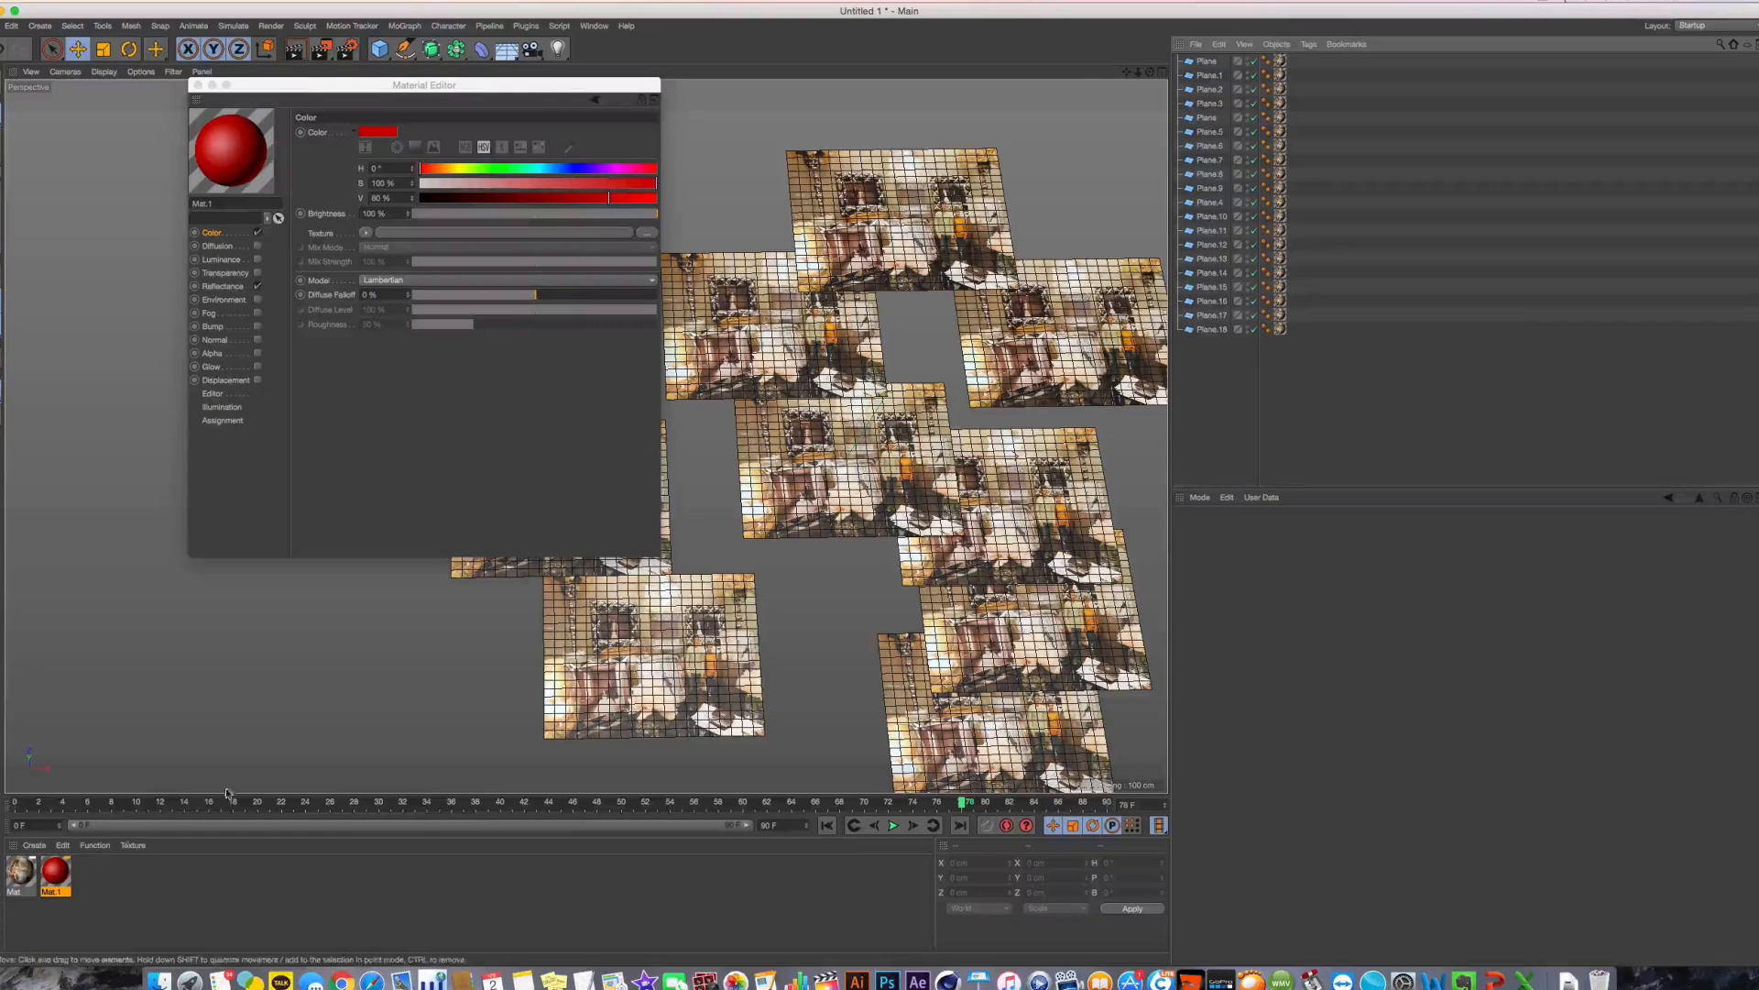
drag(55, 873, 1280, 60)
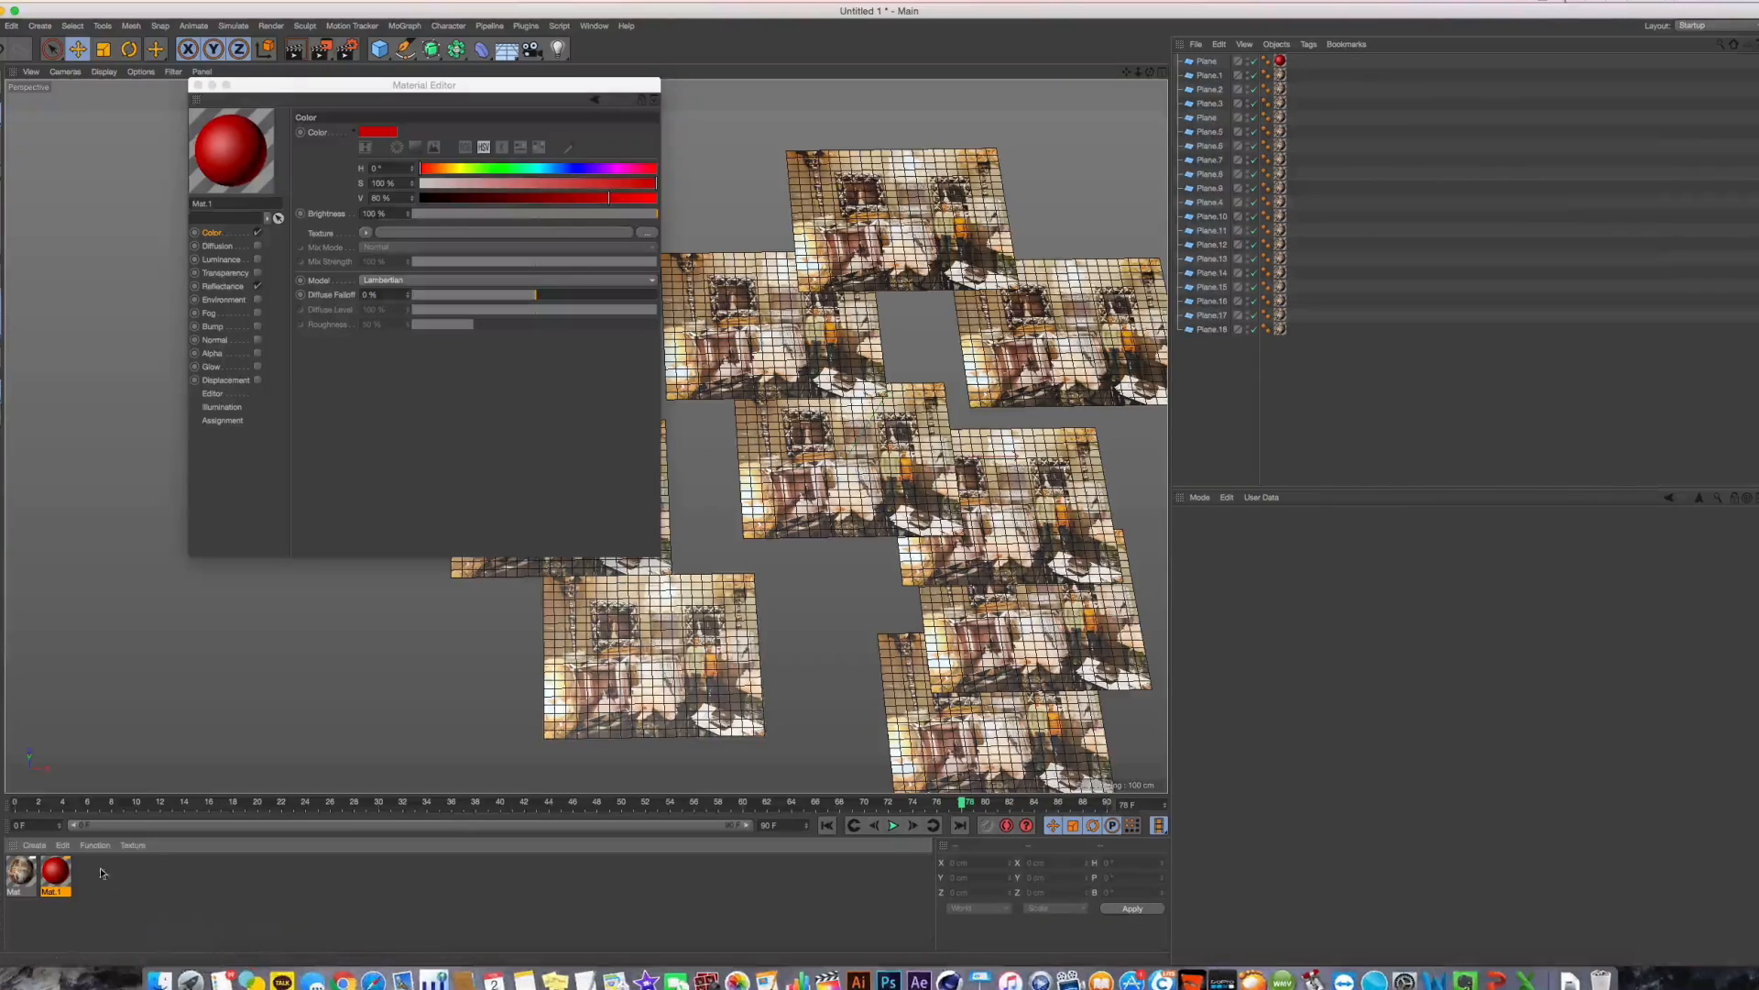
Replace the material on Plane.16's texture tag with the red Mat.1
drag(56, 872, 1280, 301)
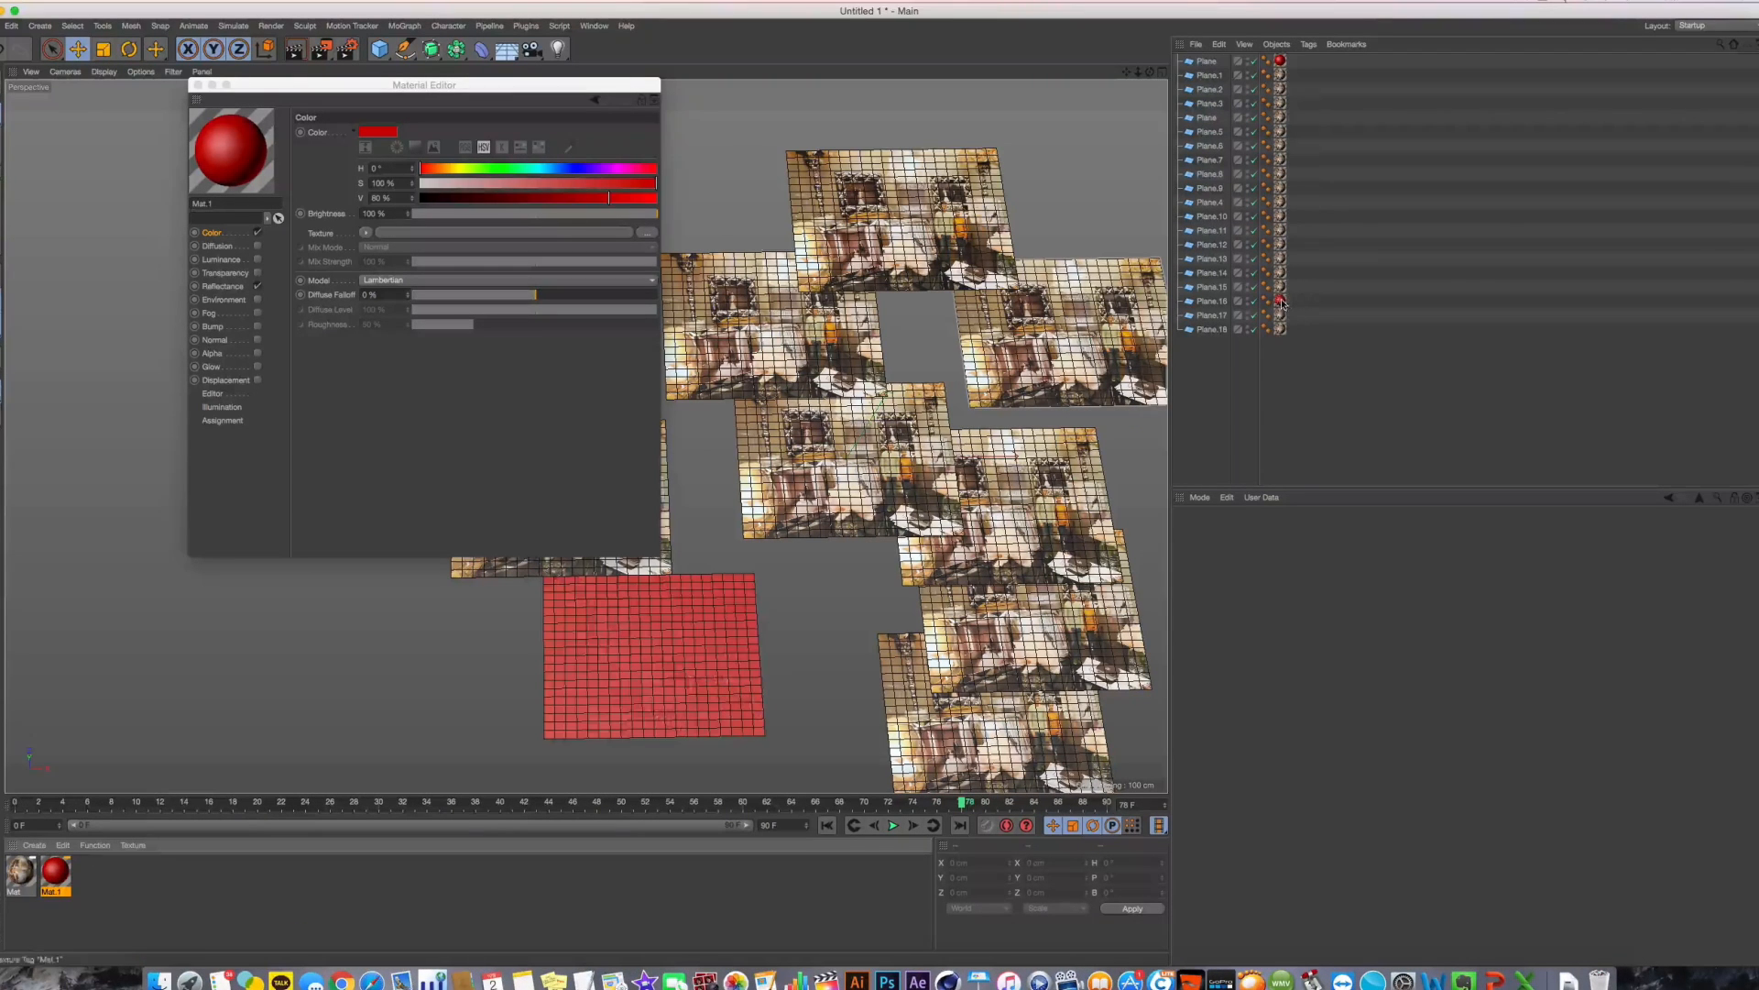
Apply Mat.1 directly to one of the video-textured planes as a second texture tag, and delete that extra tag
drag(55, 876, 792, 521)
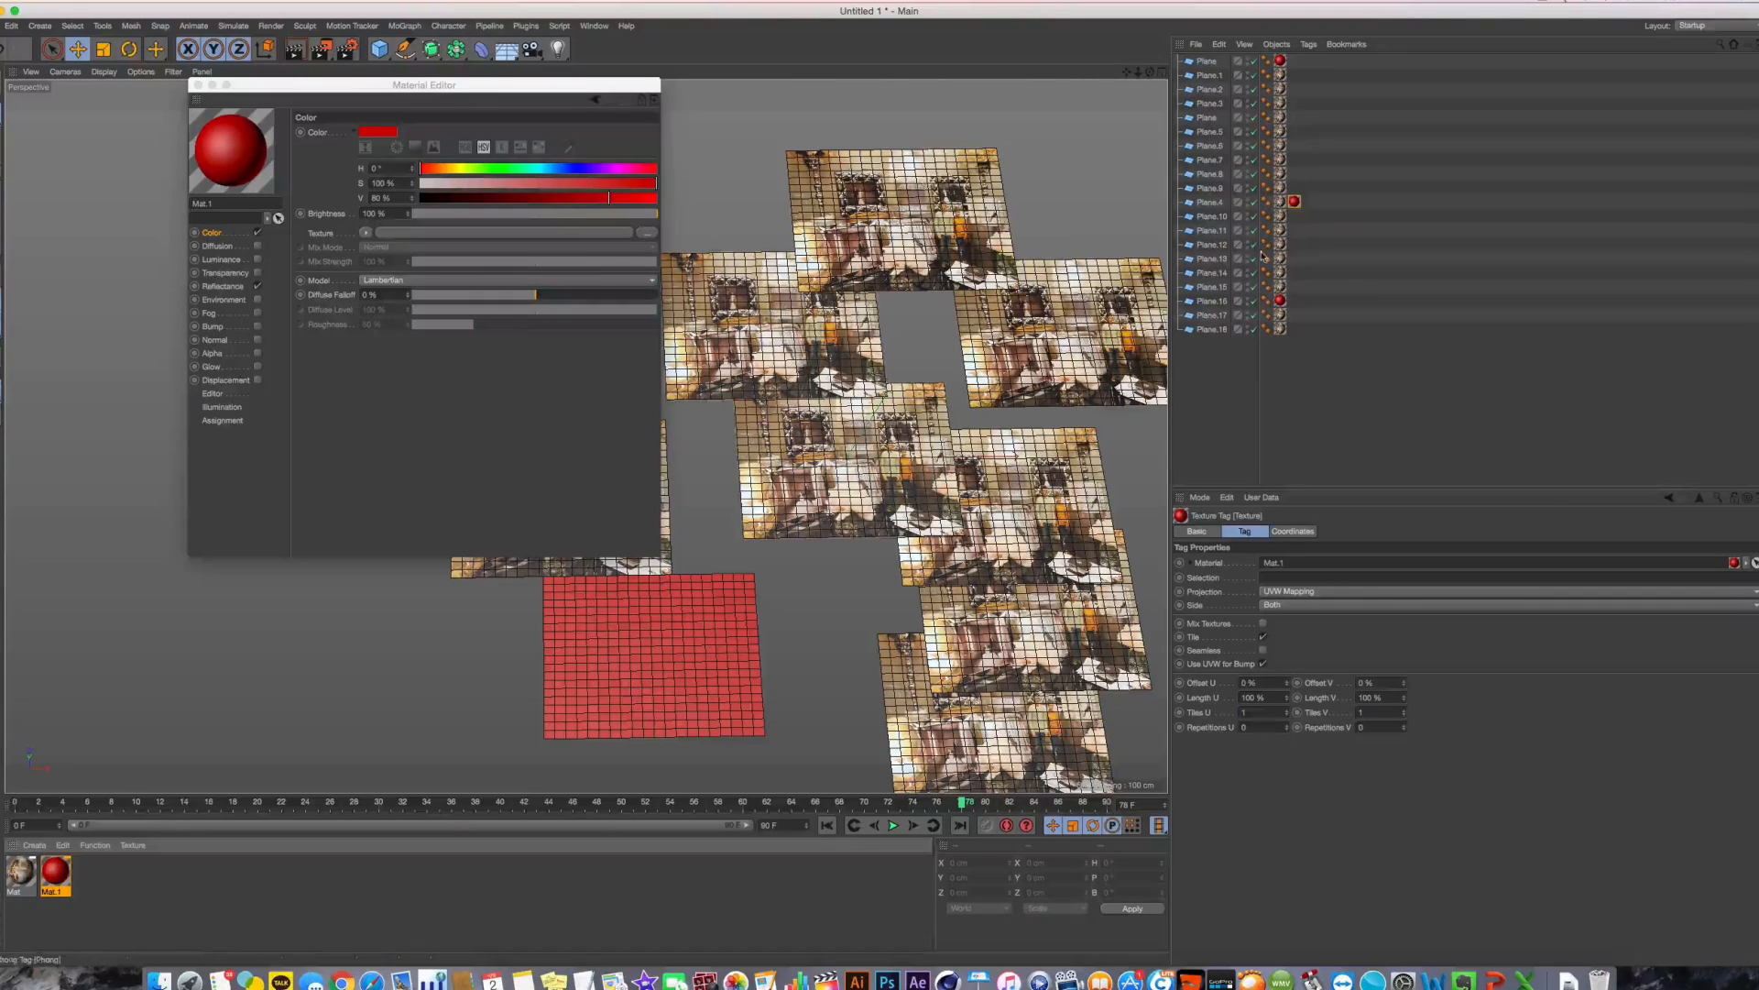
click(1294, 201)
key(Delete)
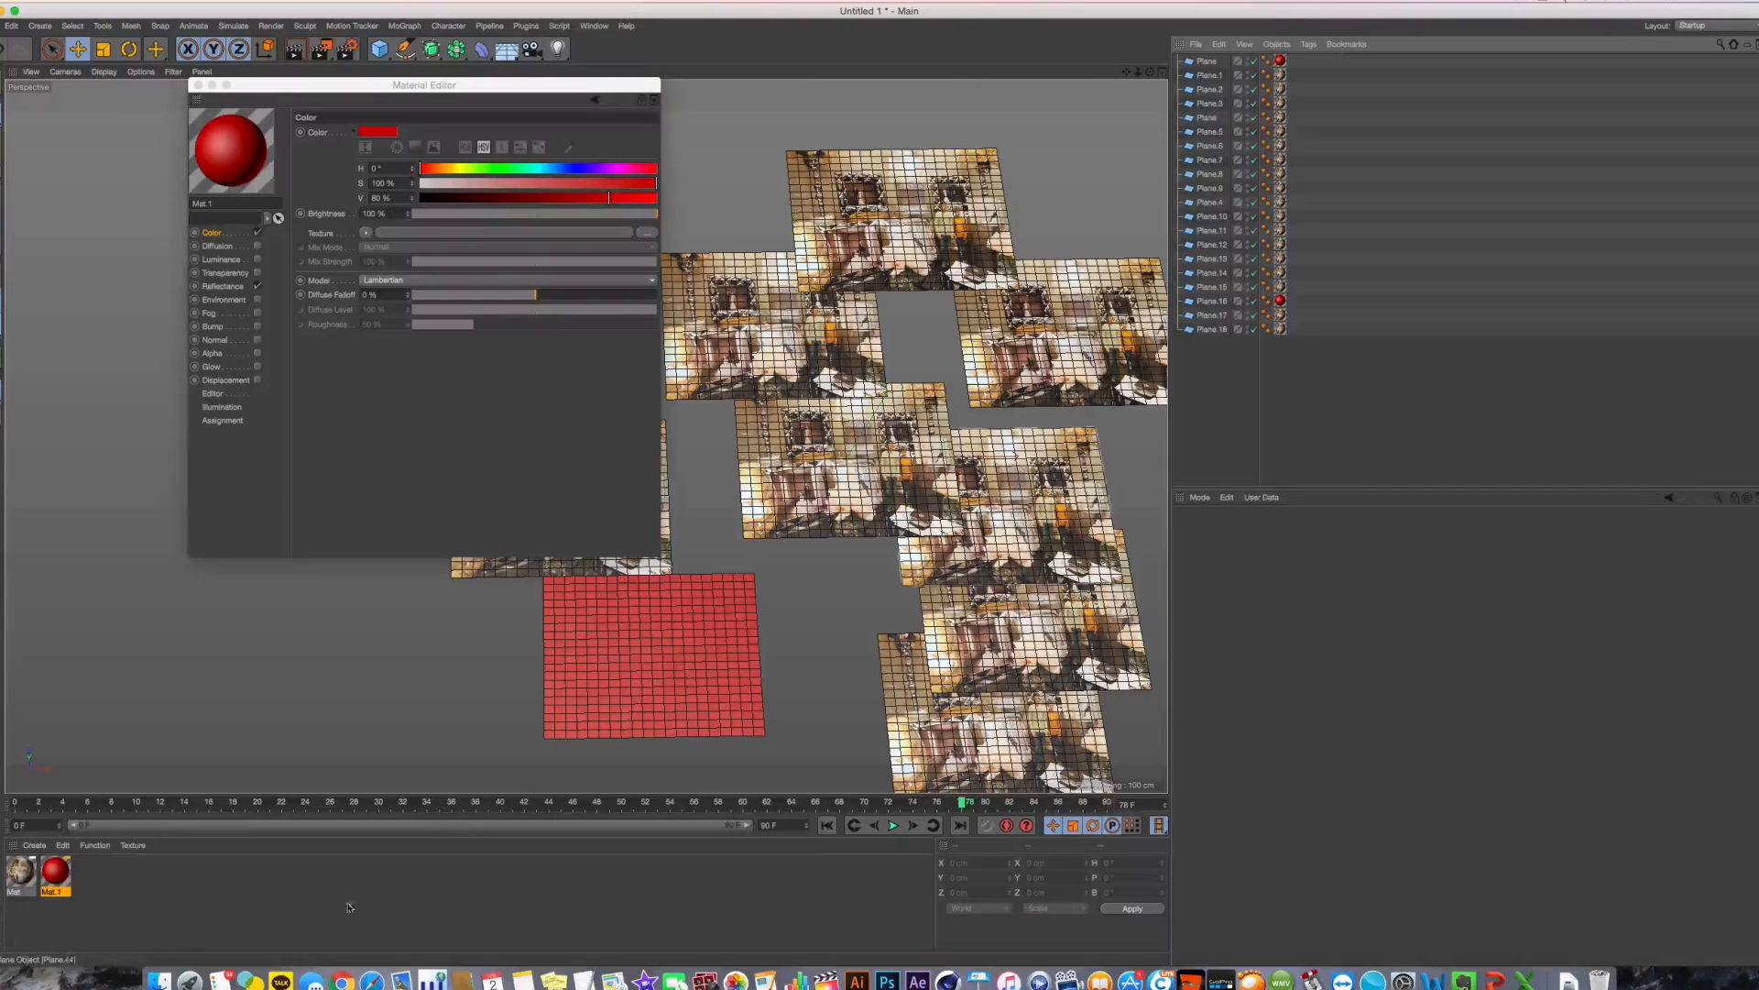
Try replacing the video material Mat with the red Mat.1 across the whole scene, and undo the replacement
click(22, 870)
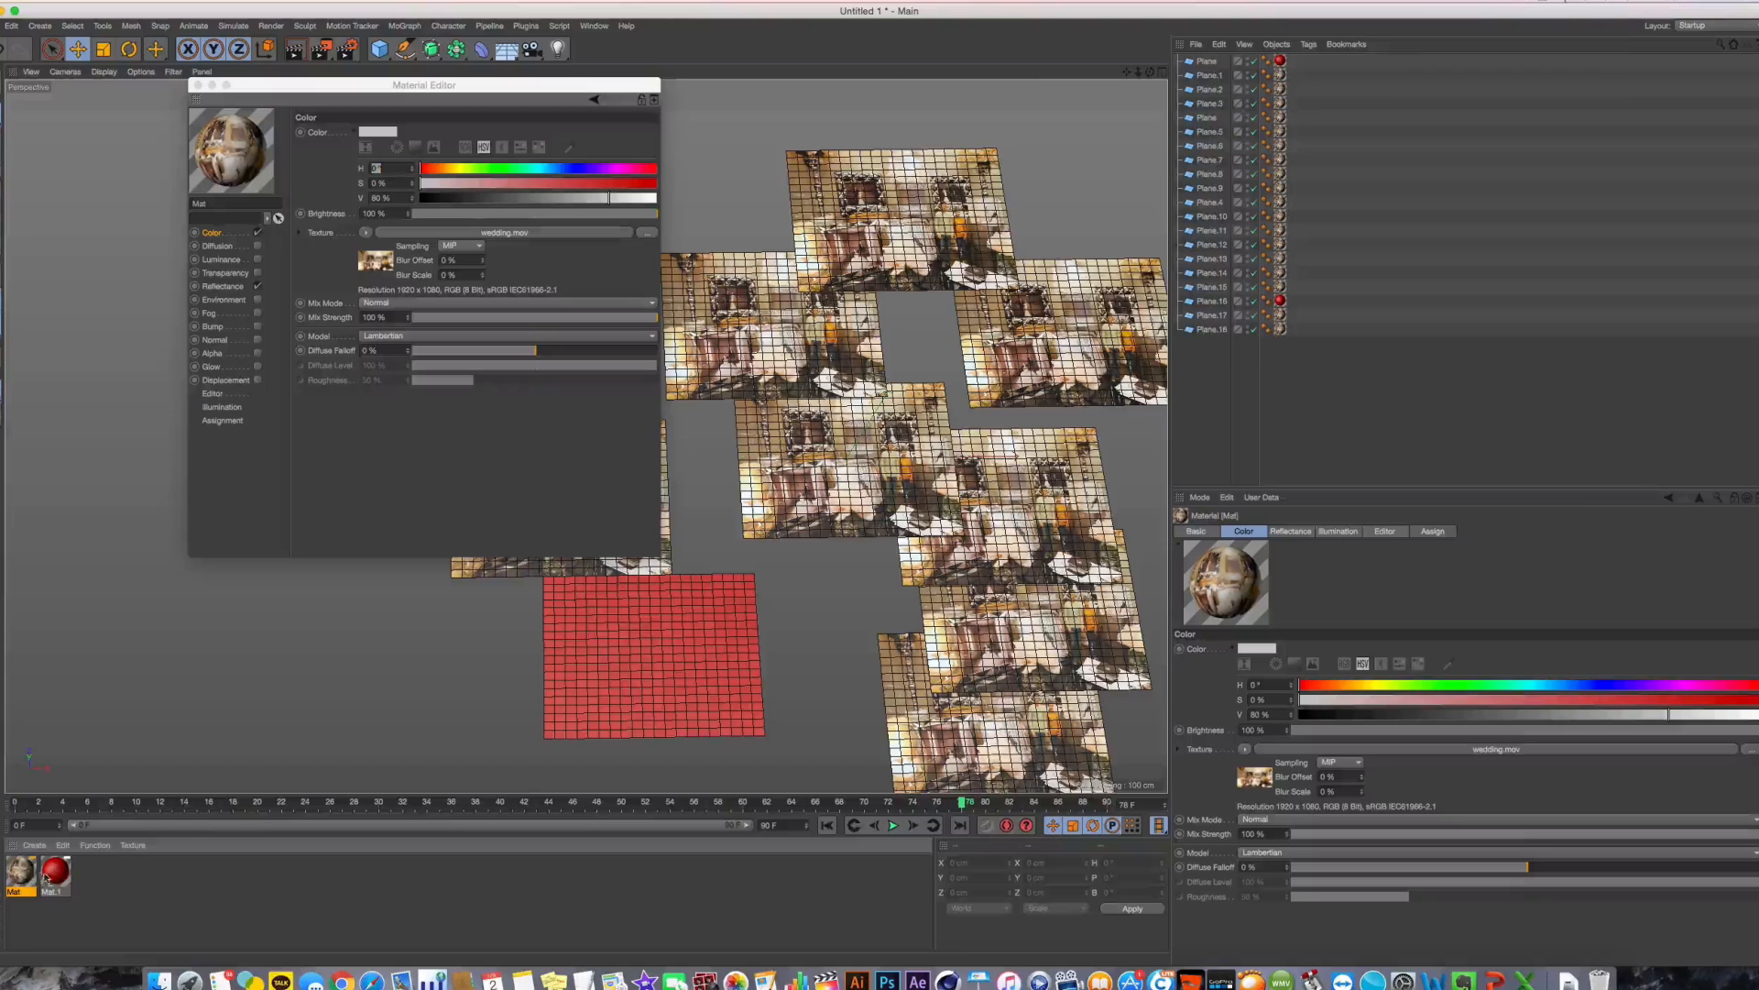
click(55, 875)
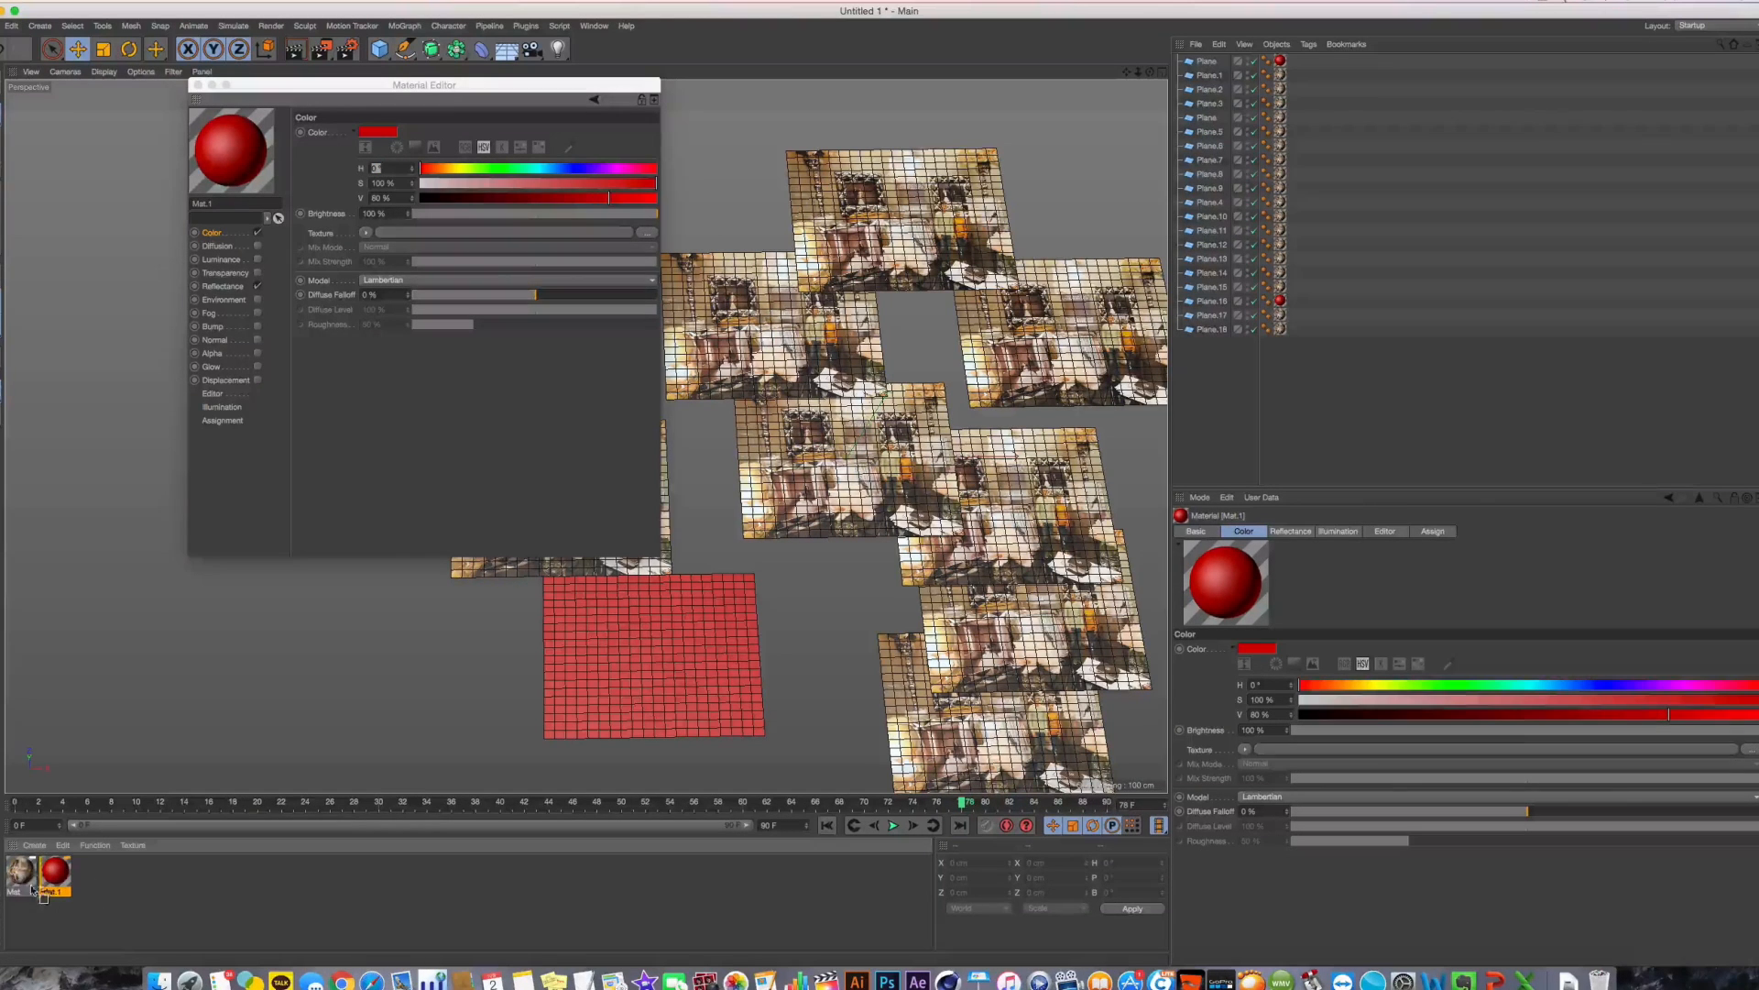
alt+drag(20, 879, 20, 879)
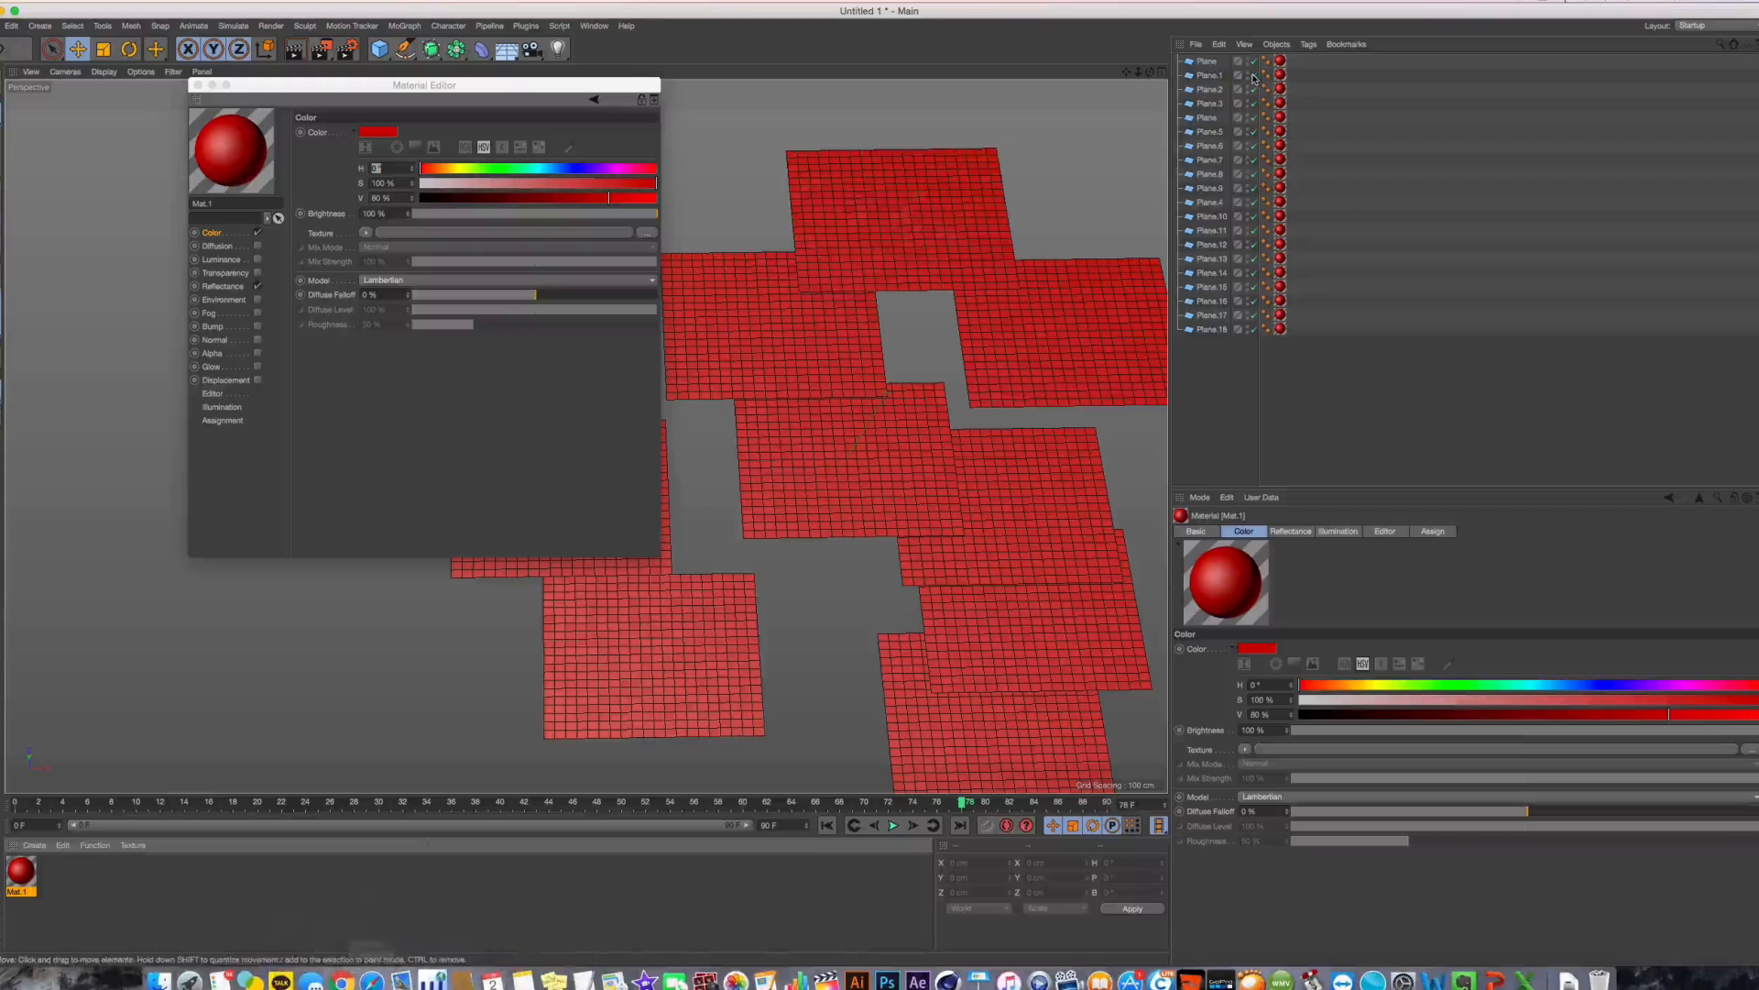
key(super+z)
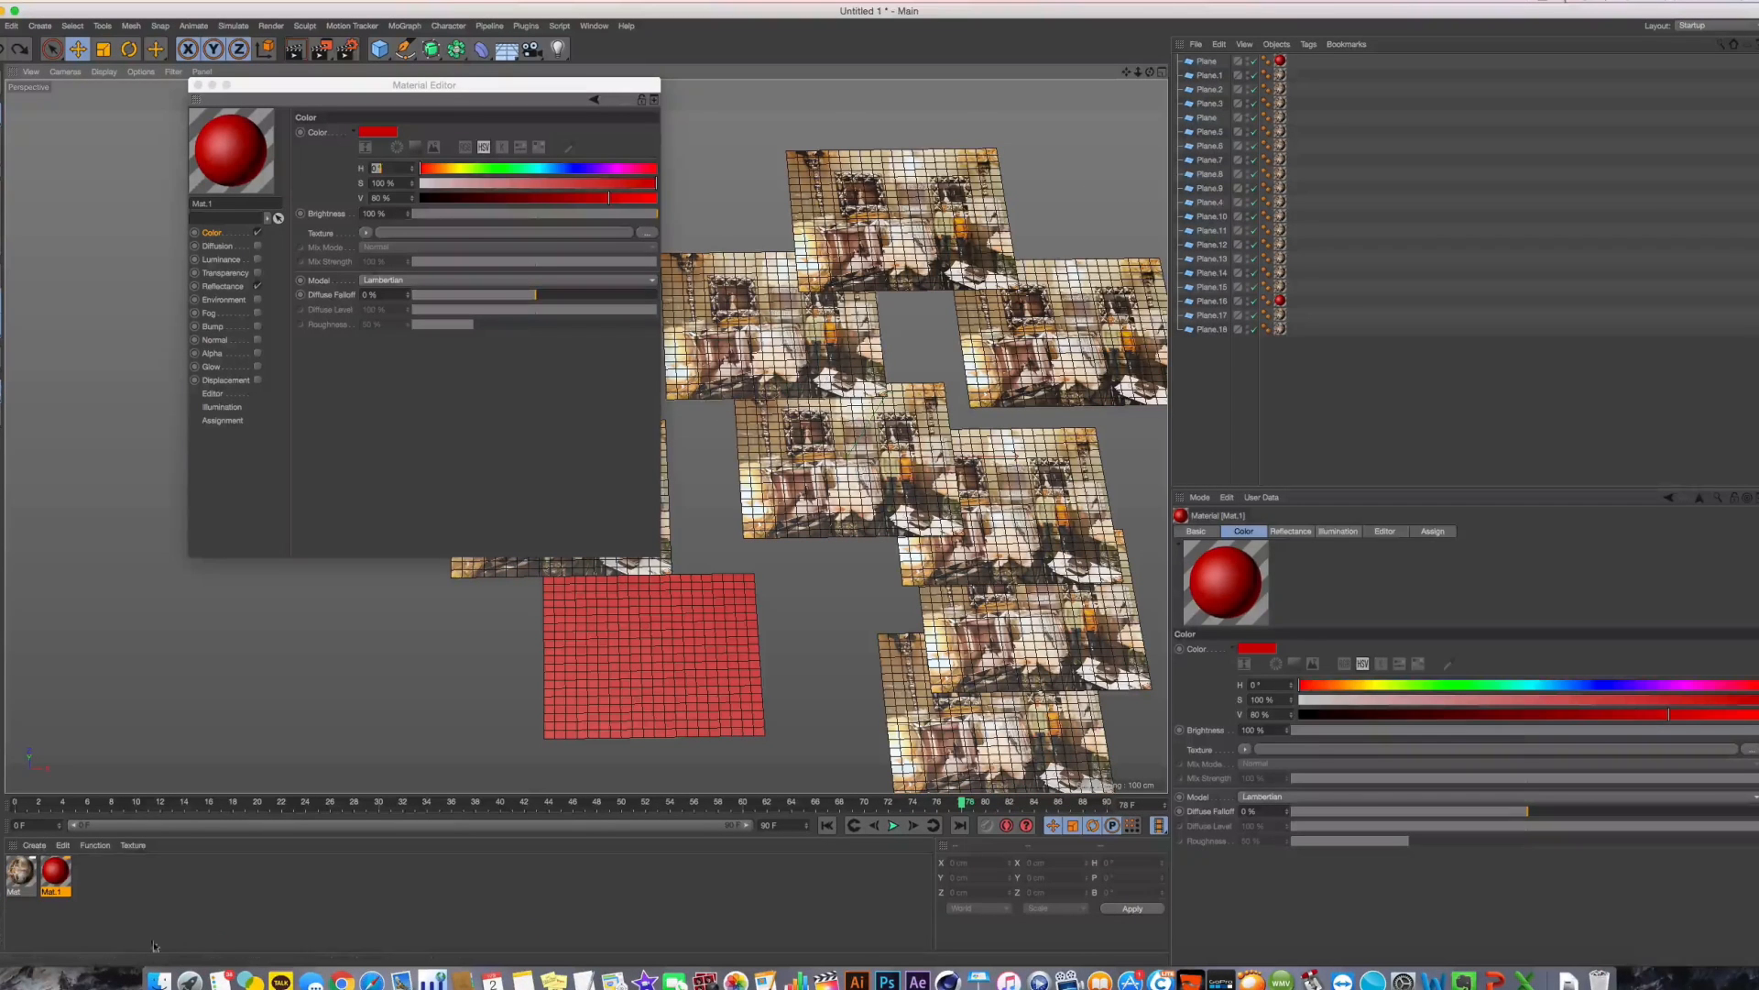
Duplicate the video material Mat as a backup, and replace the original Mat with Mat.1 on all planes
click(154, 946)
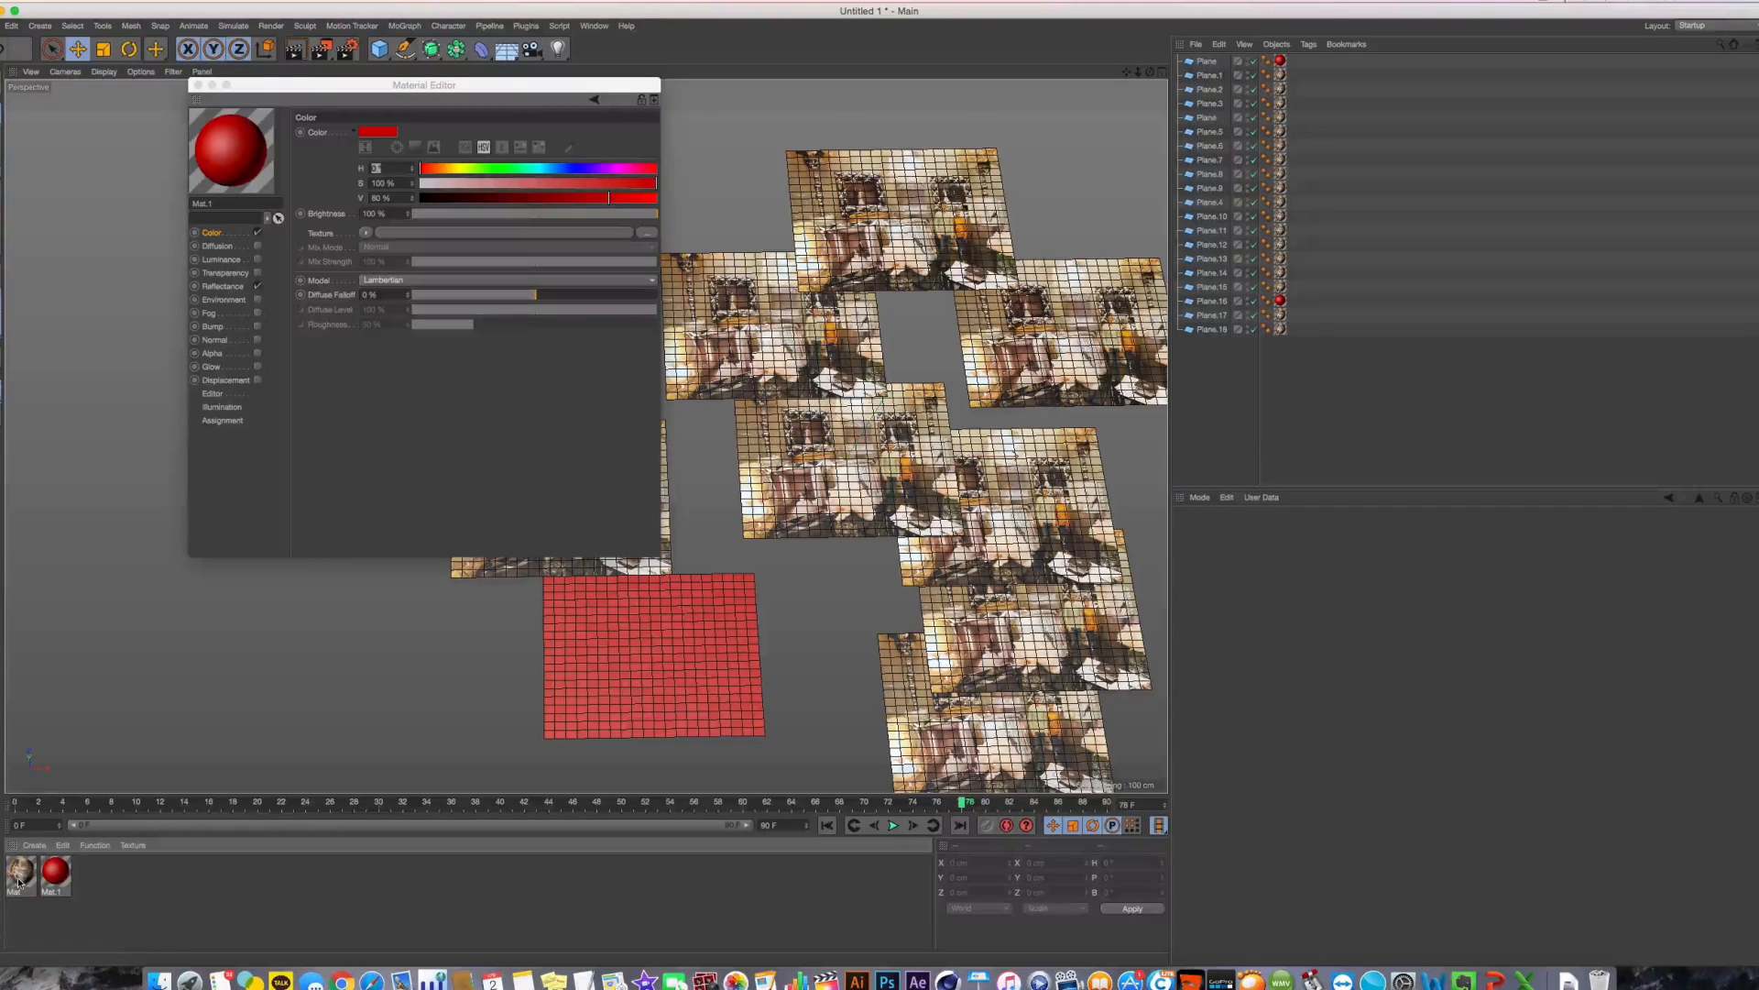
ctrl+drag(19, 882, 176, 882)
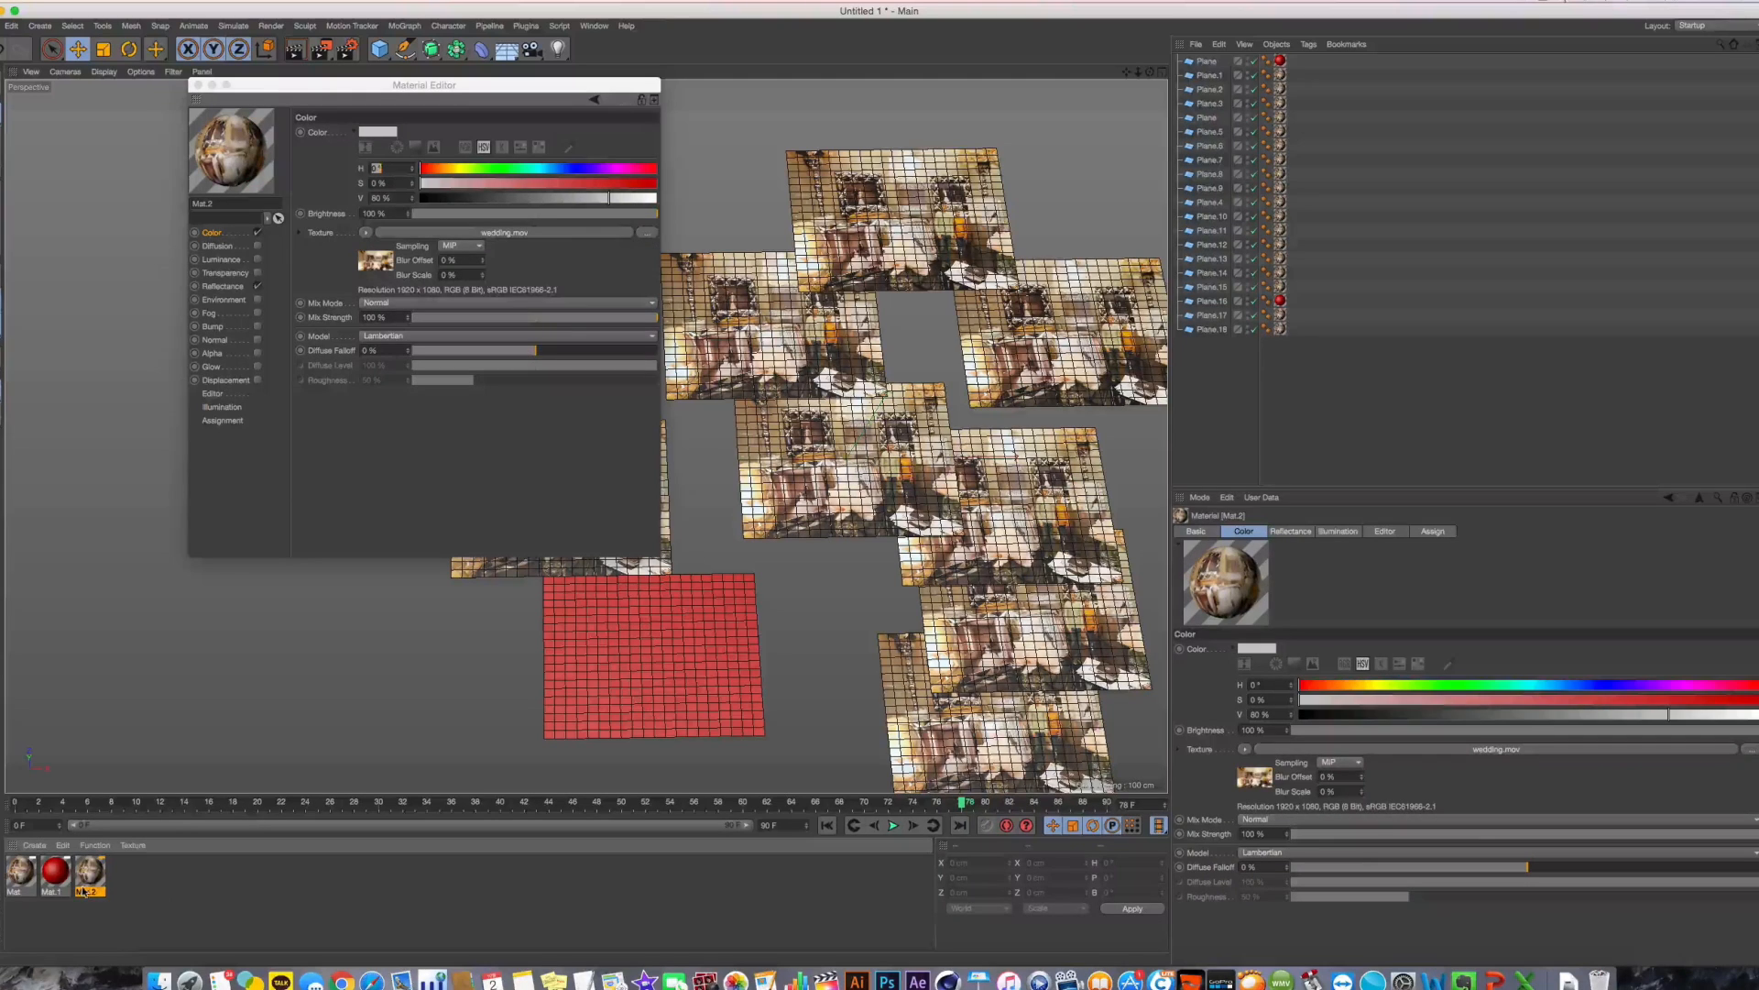
click(53, 880)
drag(56, 876, 21, 875)
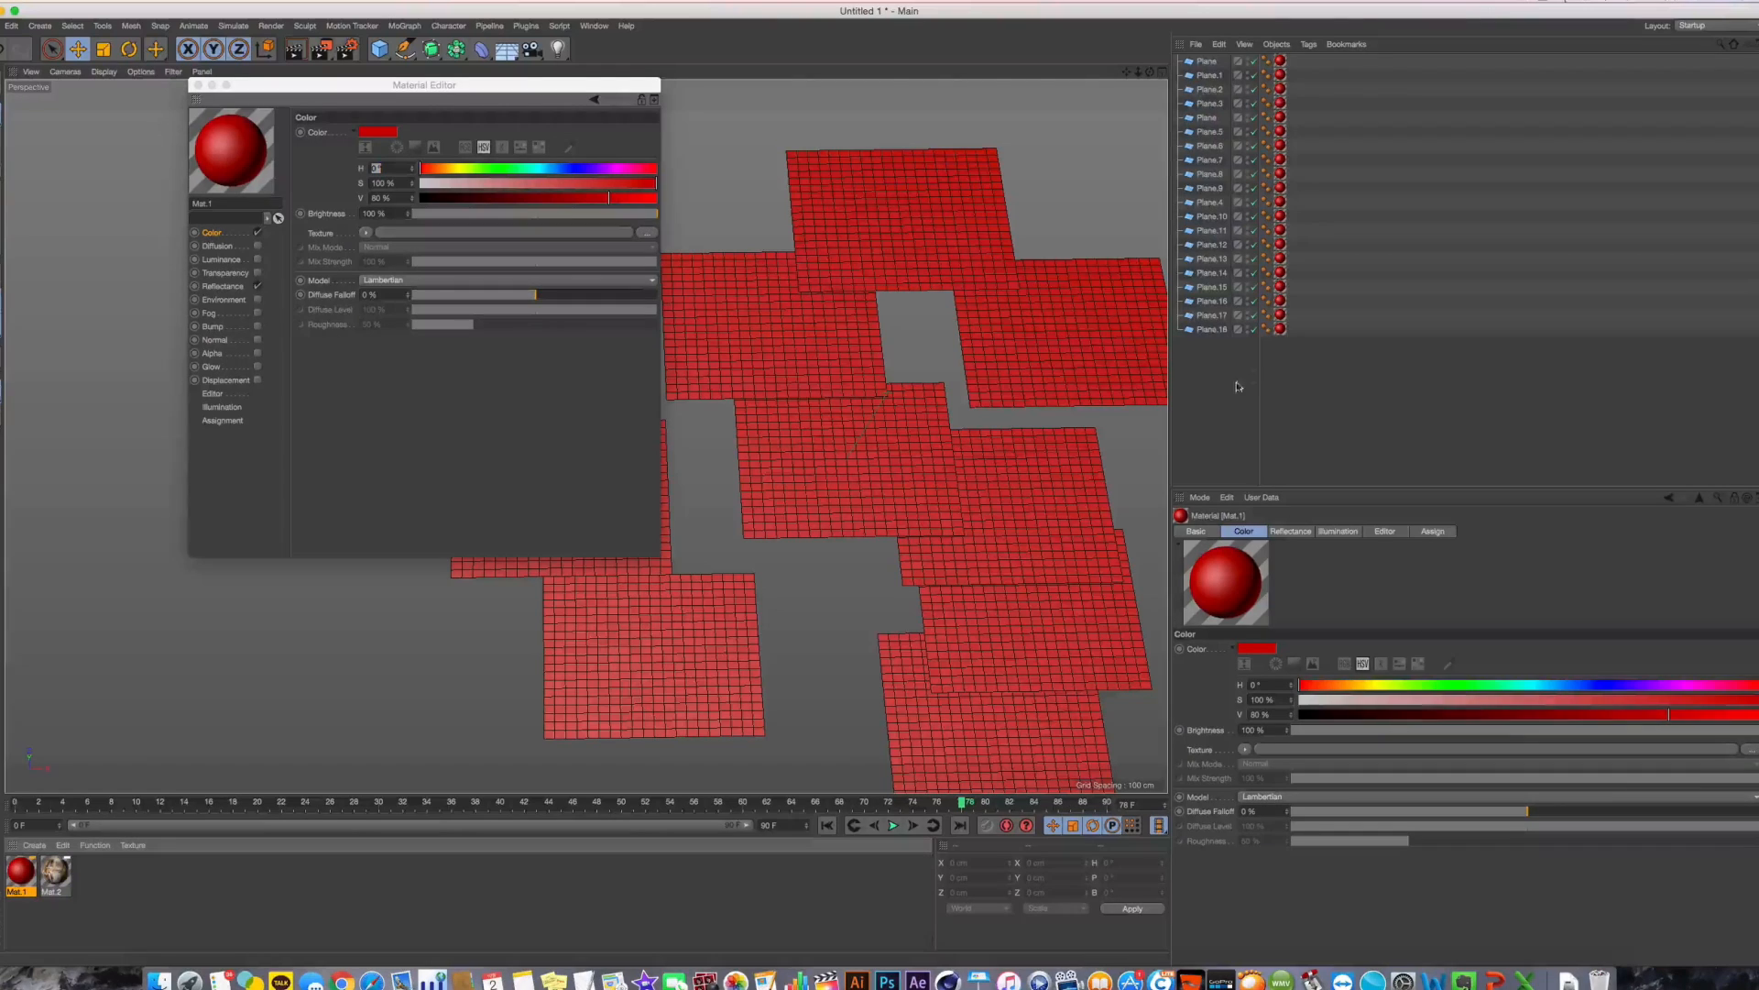
Delete all the planes from the scene and move the Material Editor over the middle of the viewport
drag(1238, 383, 1177, 57)
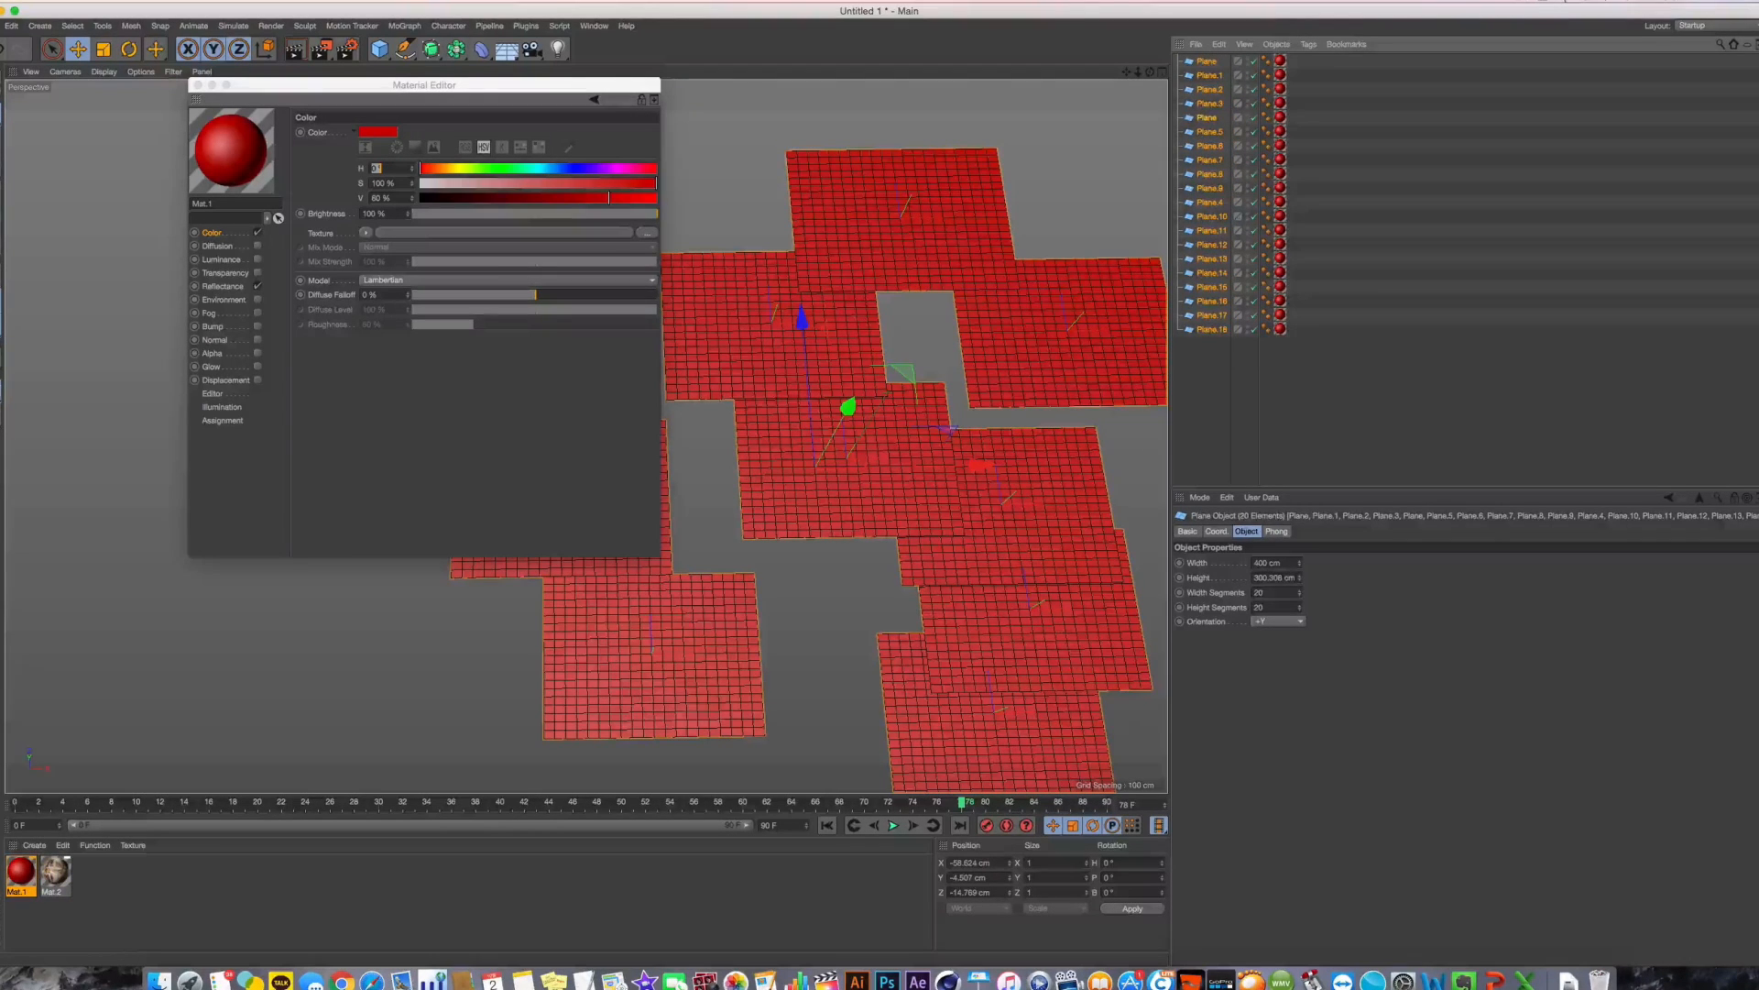
key(Delete)
drag(298, 84, 790, 234)
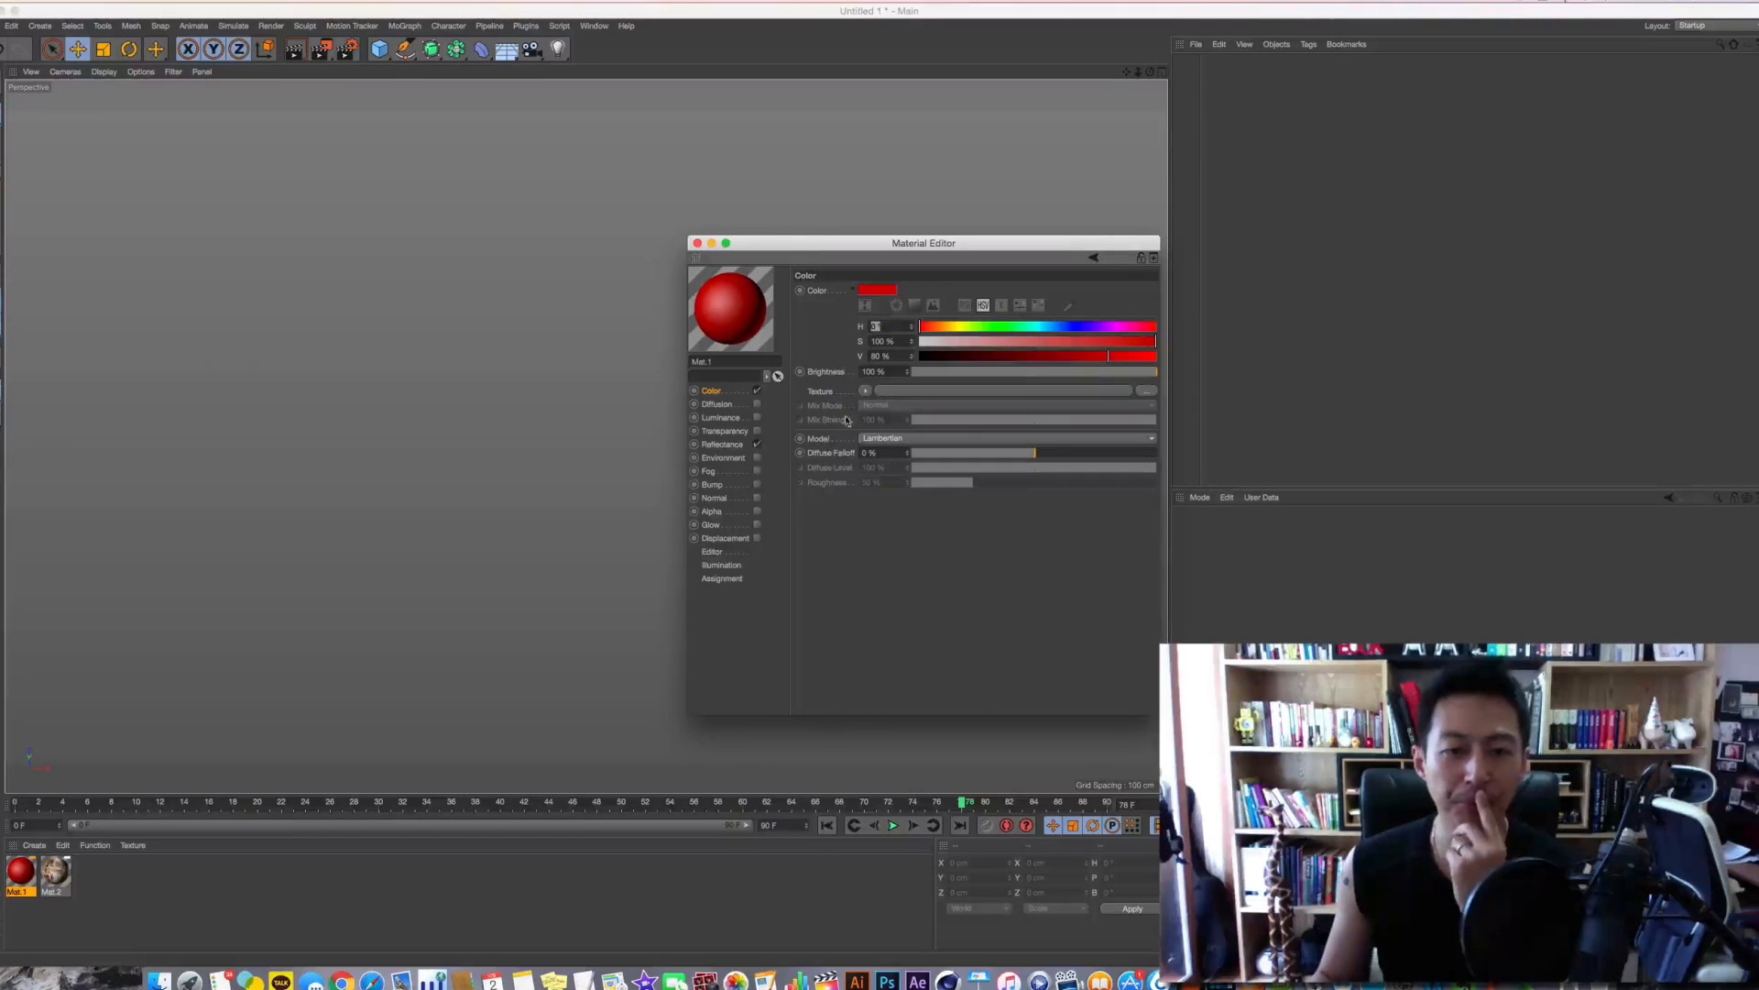
click(865, 391)
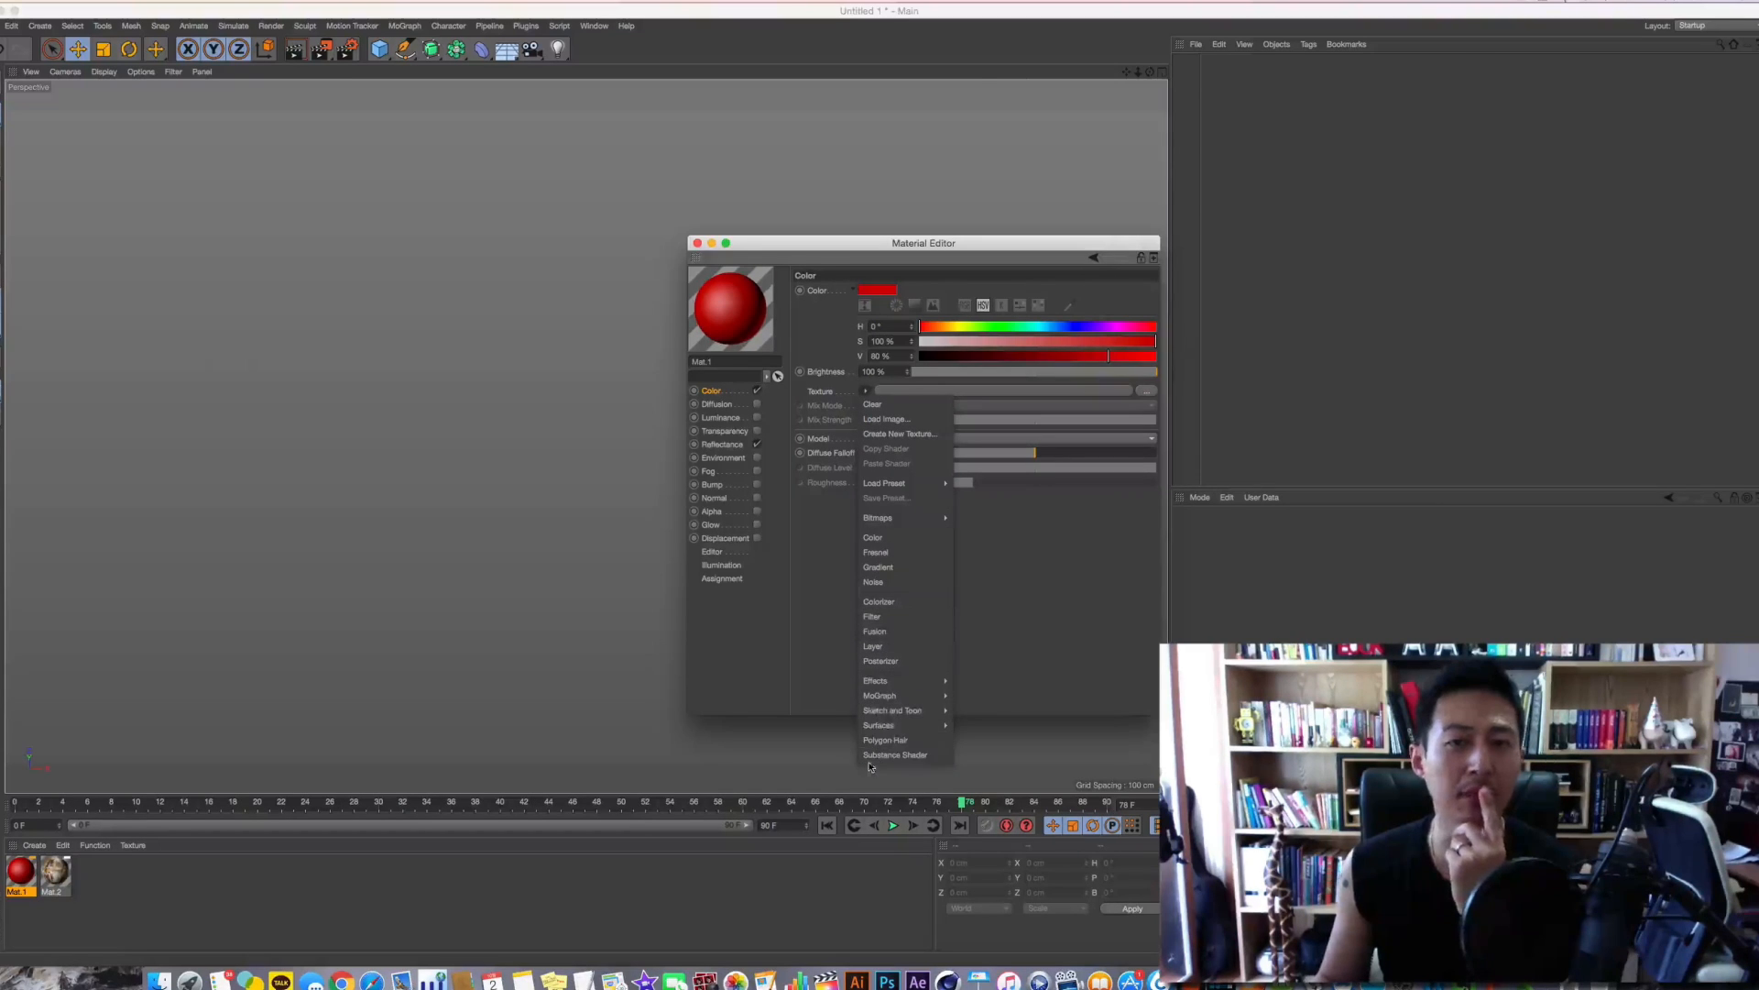
click(1027, 627)
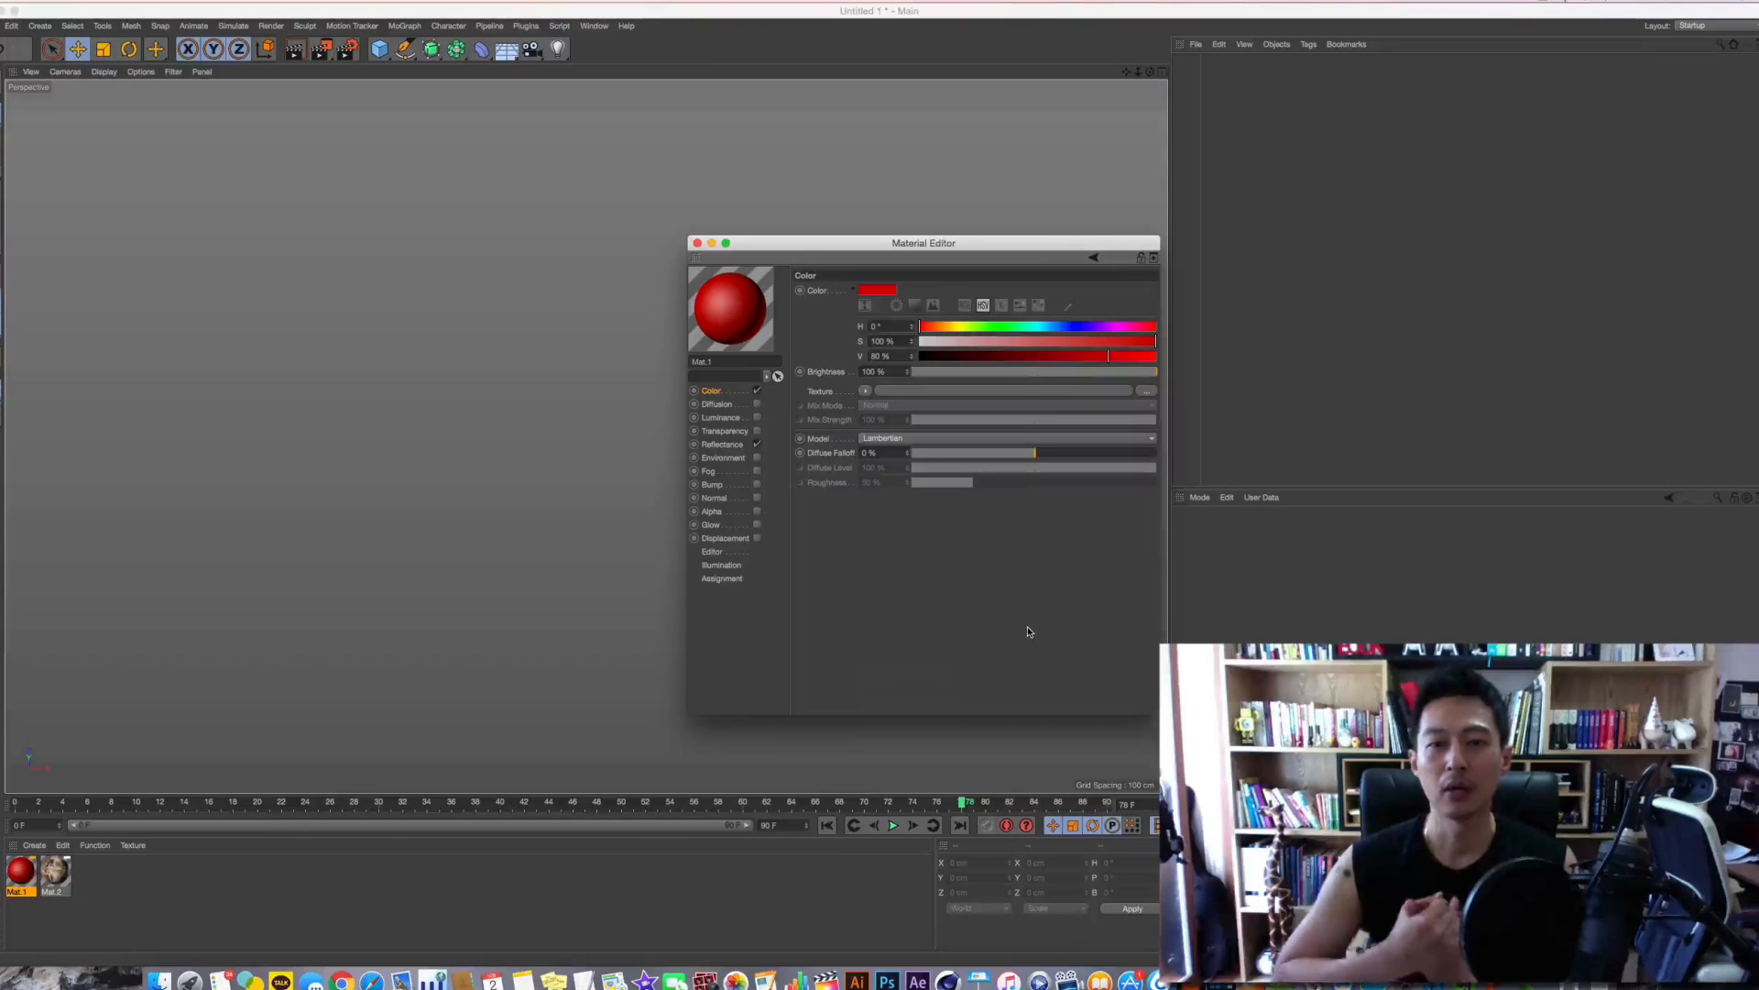
click(35, 845)
mouse_move(92, 739)
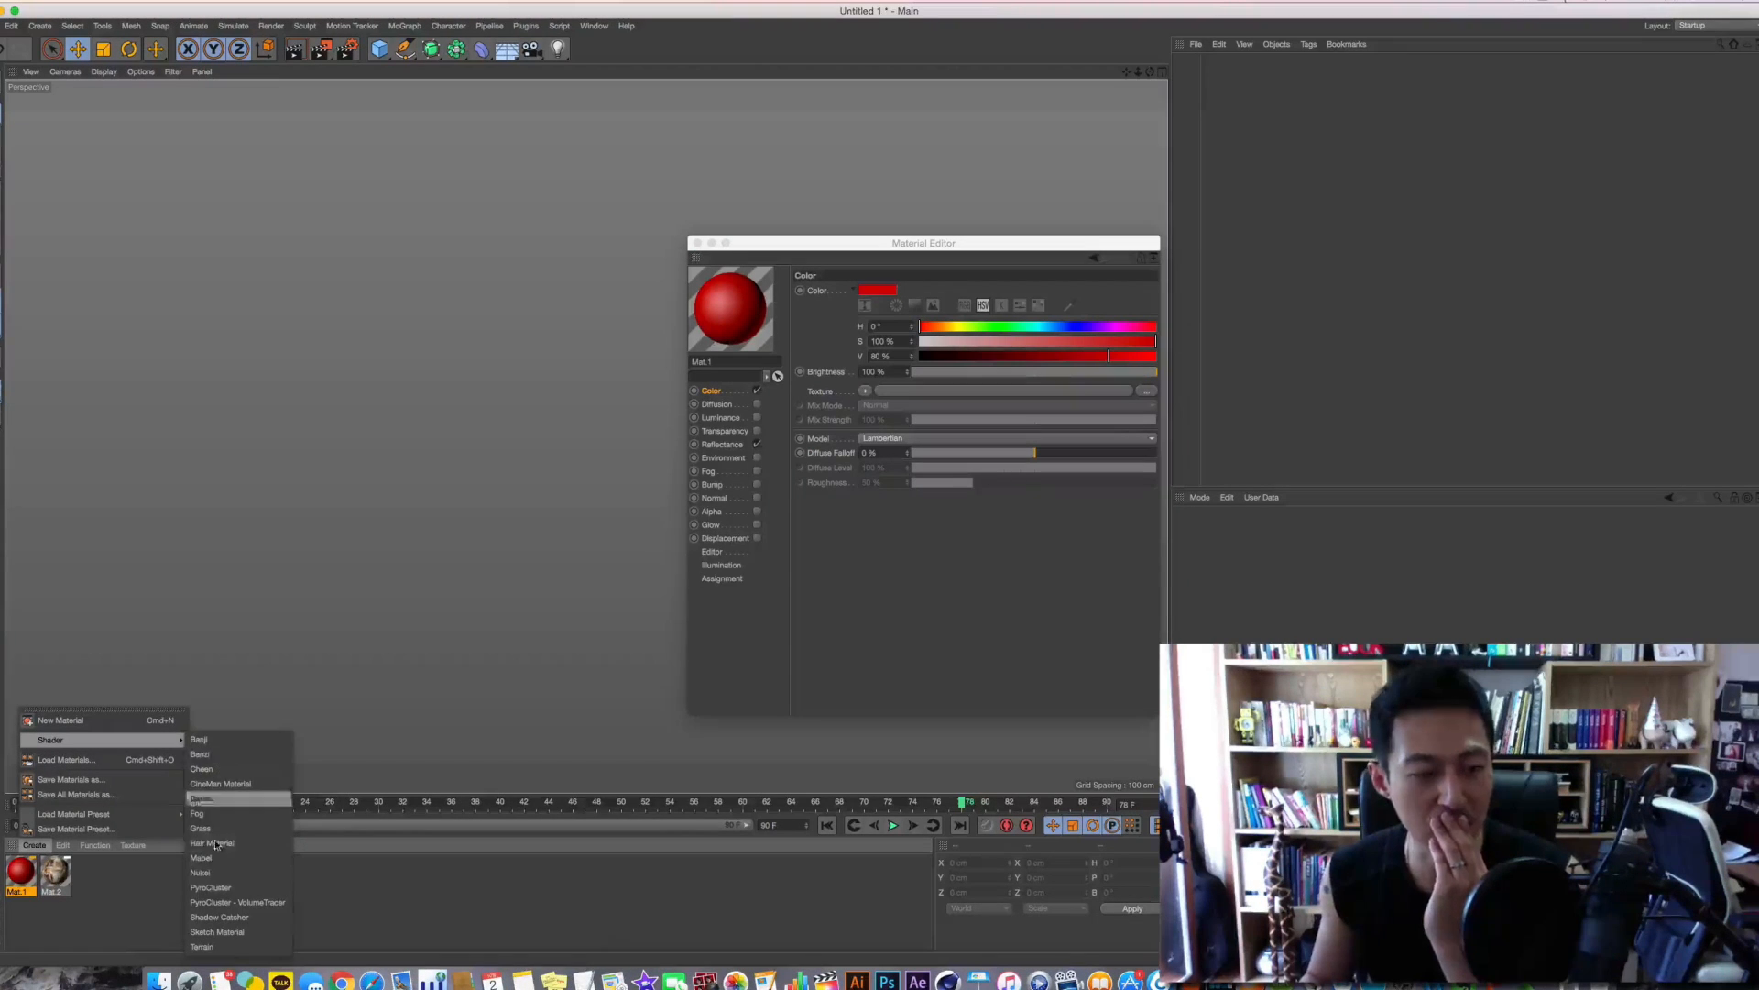
click(630, 902)
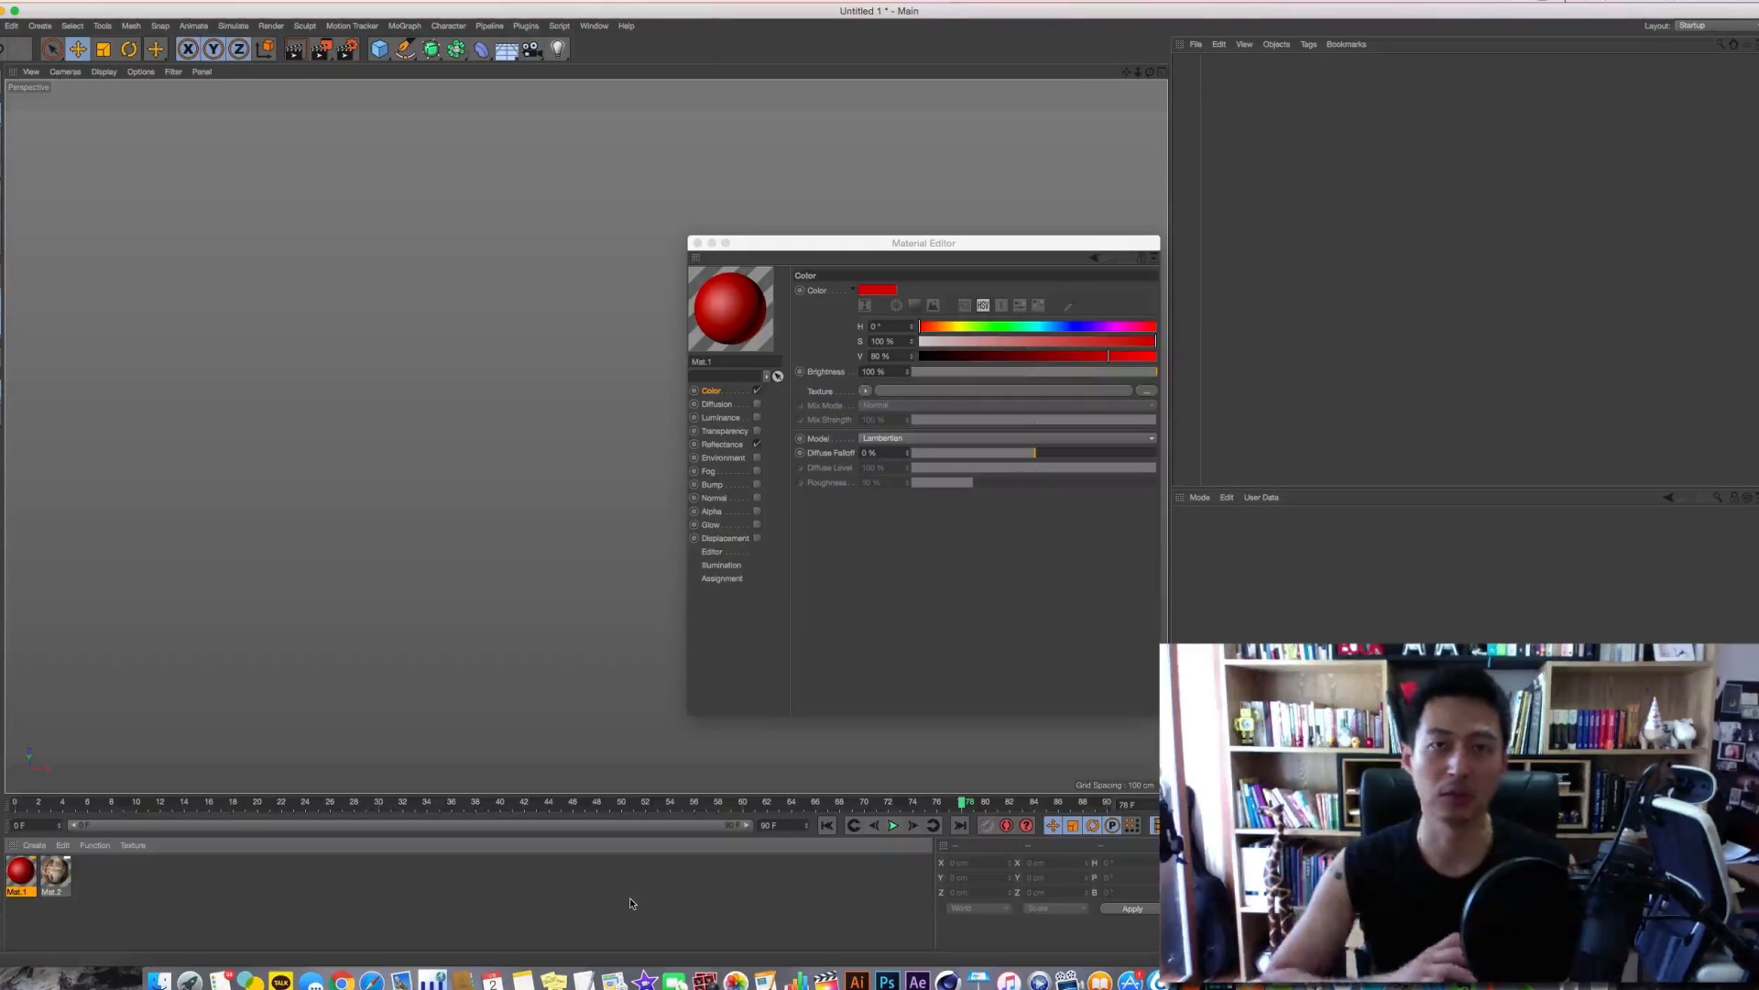